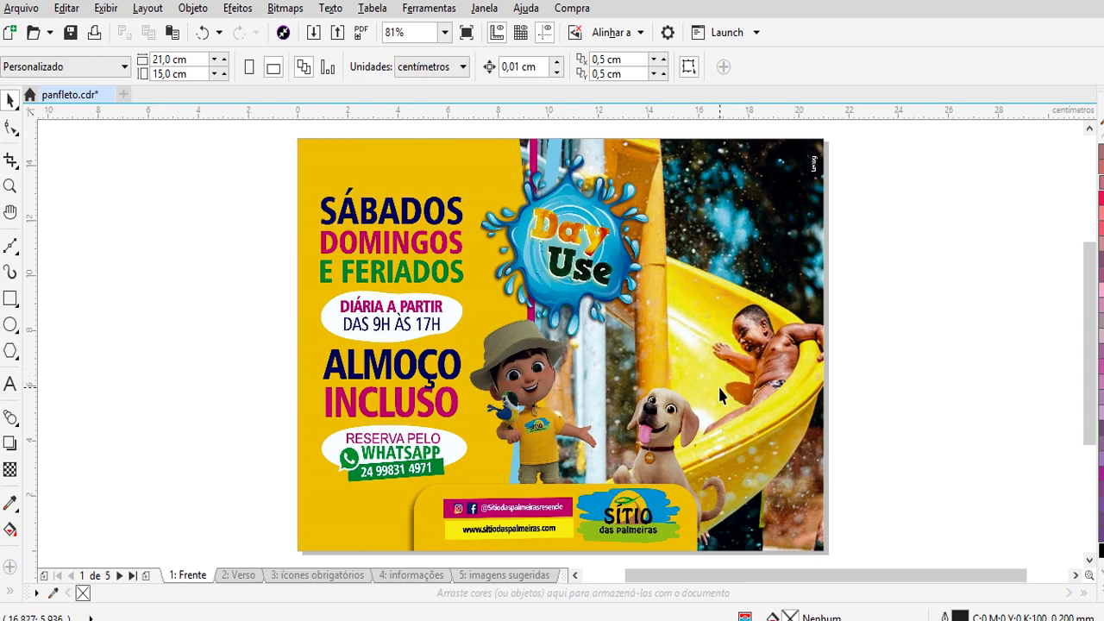
# Switch to the 2: Verso page and zoom in on it
pyautogui.scroll(-2, 707, 384)
pyautogui.scroll(-1, 715, 396)
pyautogui.scroll(1, 722, 412)
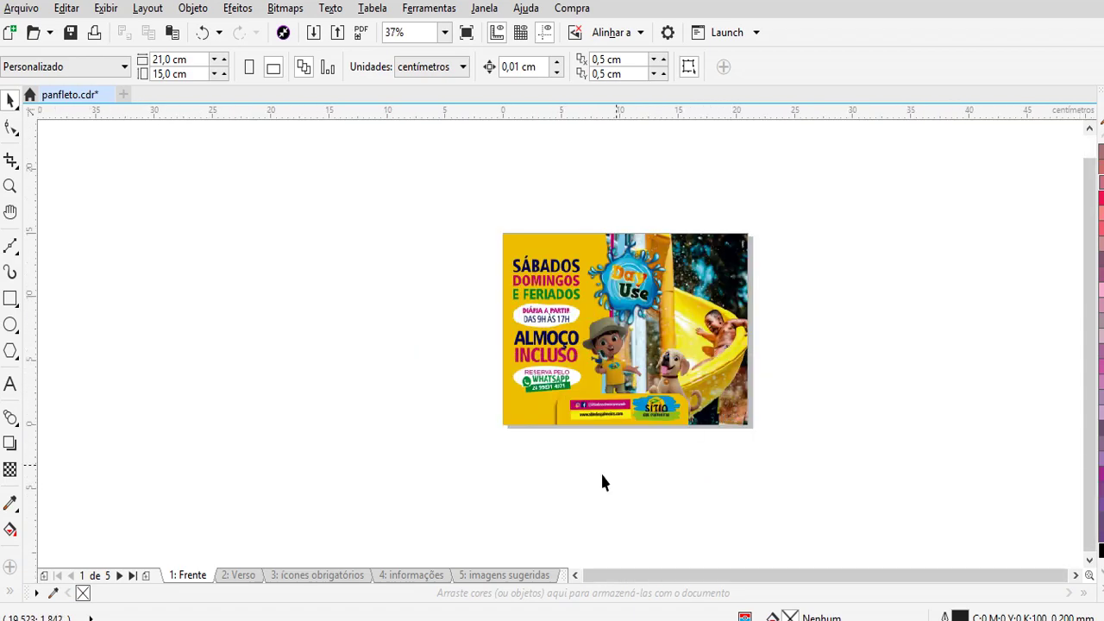
pyautogui.click(234, 574)
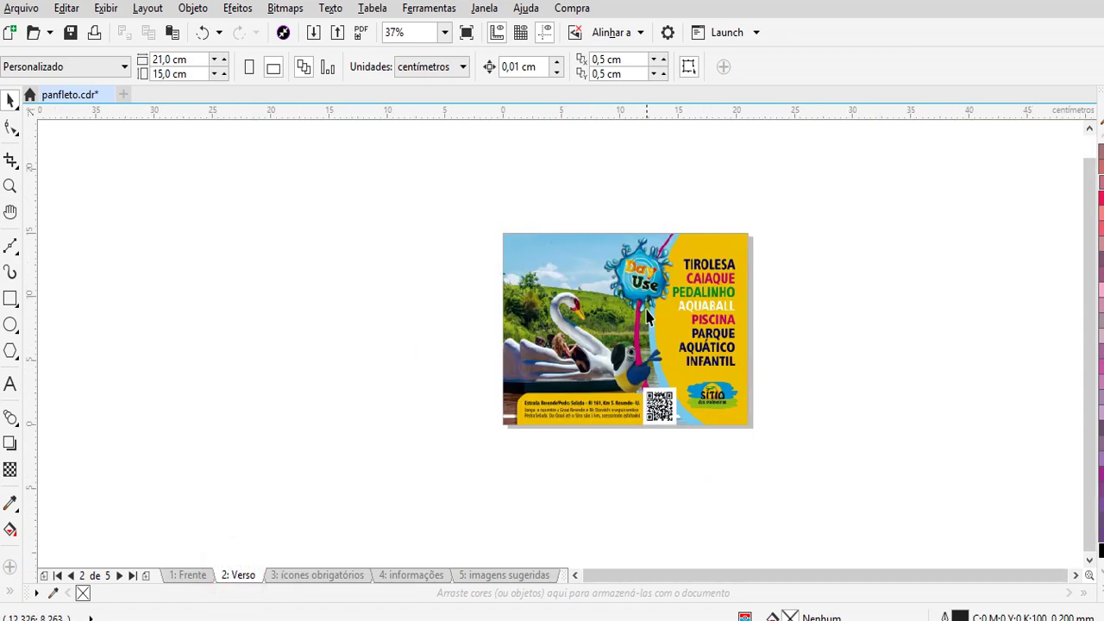
pyautogui.scroll(1, 748, 338)
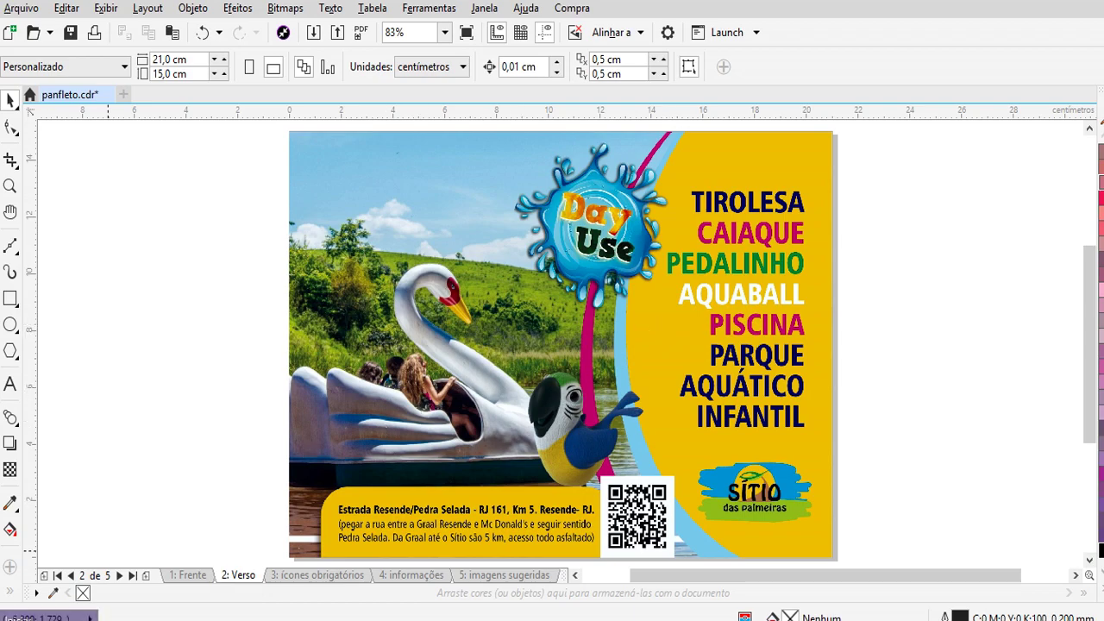
# Select the back-page swan and activities bitmap to inspect it, then deselect it
pyautogui.click(624, 380)
pyautogui.scroll(-5, 625, 380)
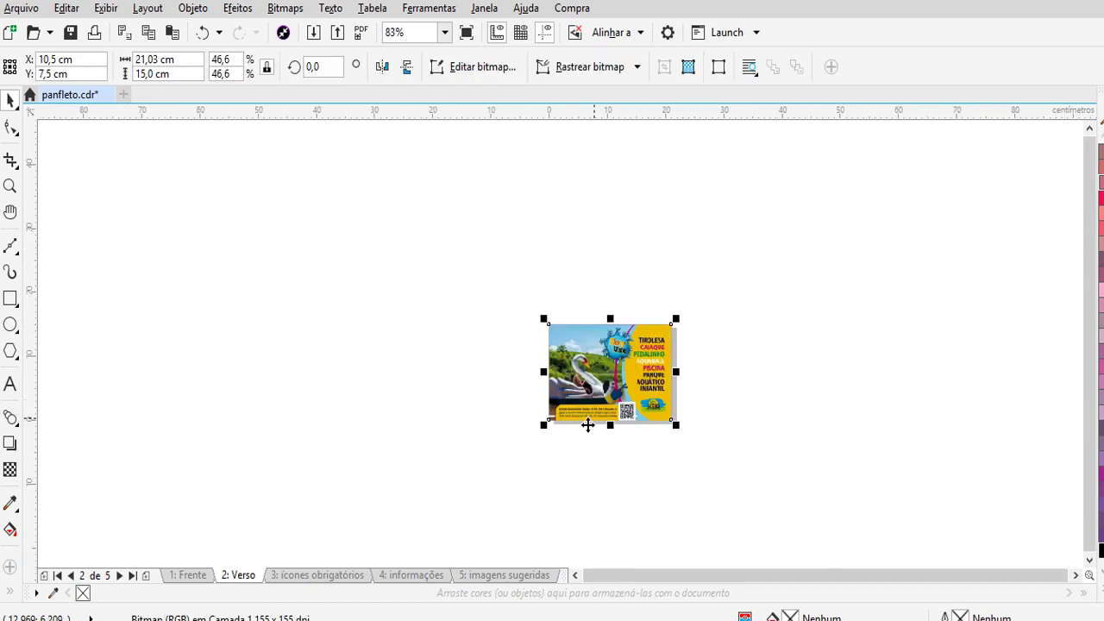
pyautogui.scroll(5, 582, 444)
pyautogui.scroll(-2, 651, 363)
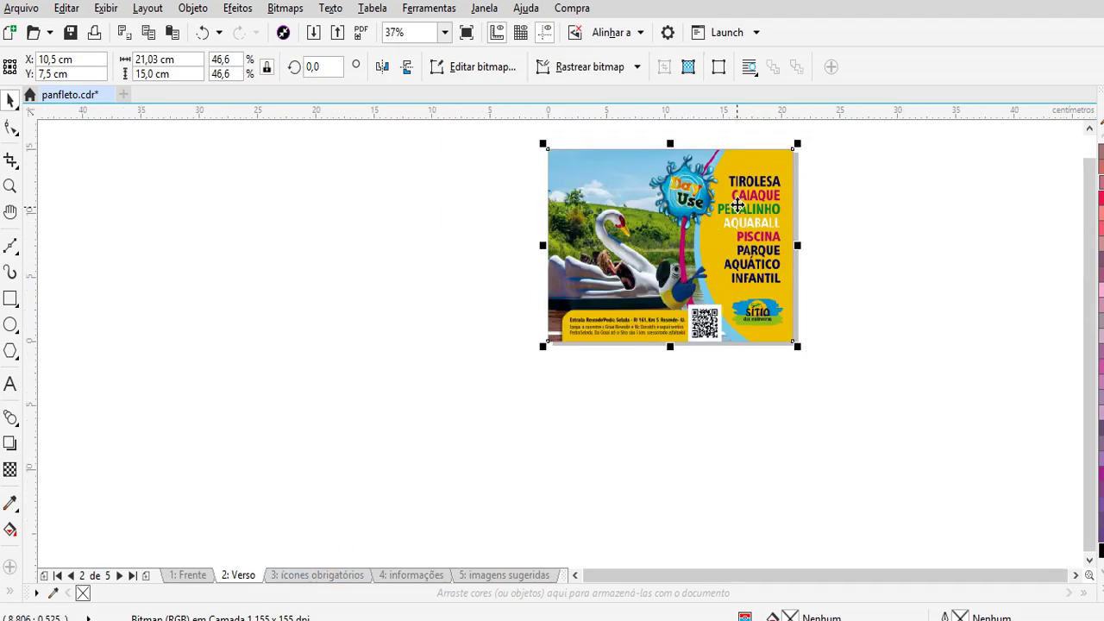
pyautogui.scroll(2, 738, 198)
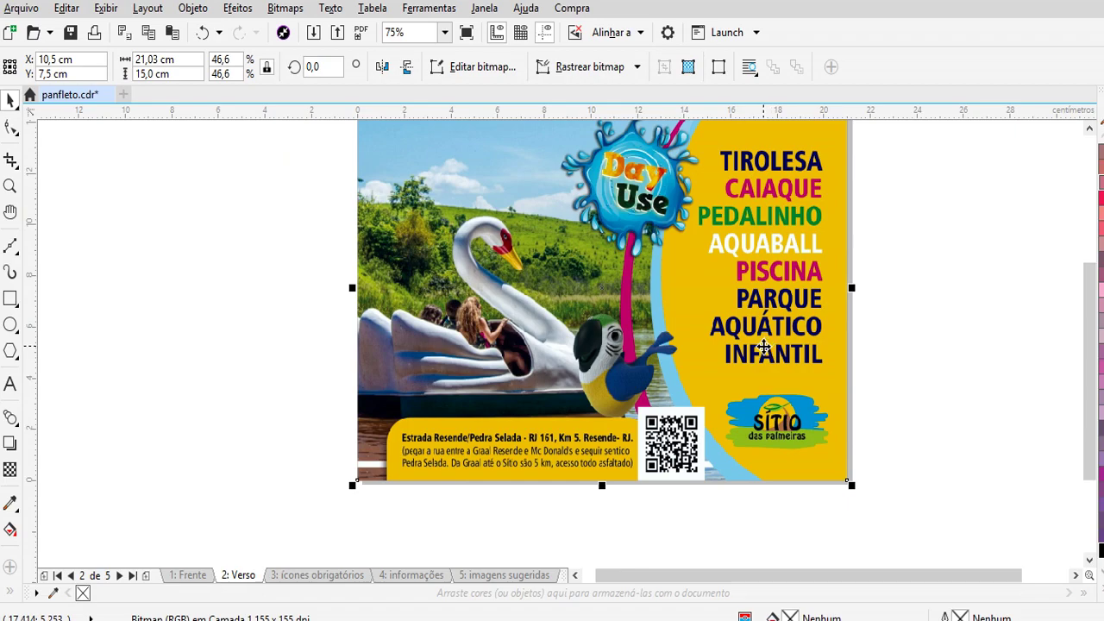
pyautogui.click(888, 345)
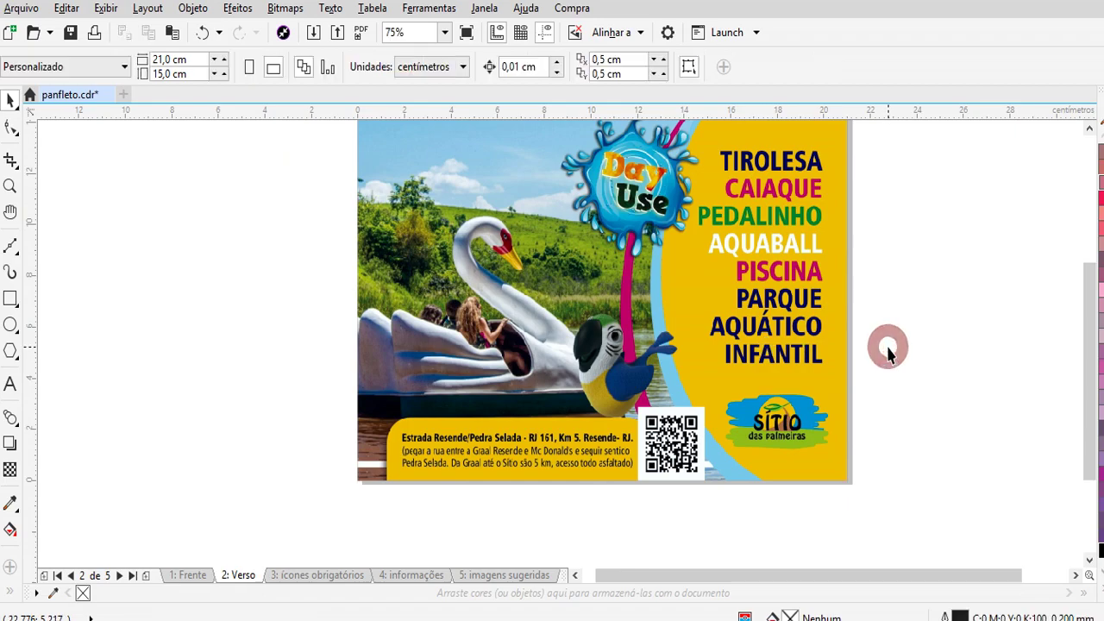
pyautogui.scroll(-2, 857, 371)
pyautogui.scroll(2, 752, 328)
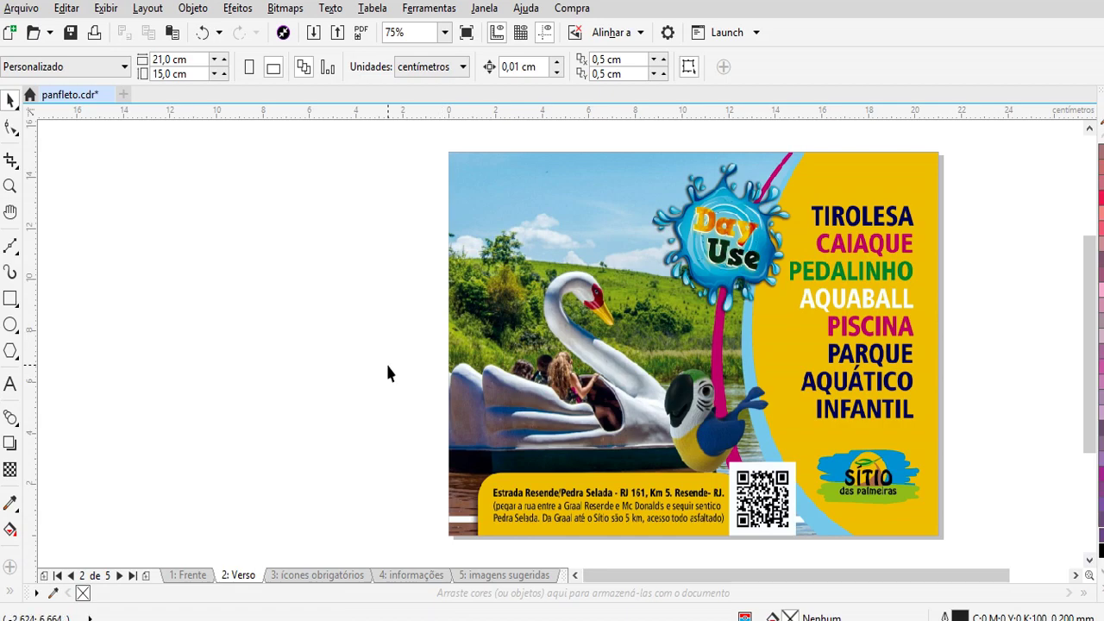
# Go to page 3: ícones obrigatórios and enlarge the dinosaur slightly
pyautogui.click(332, 576)
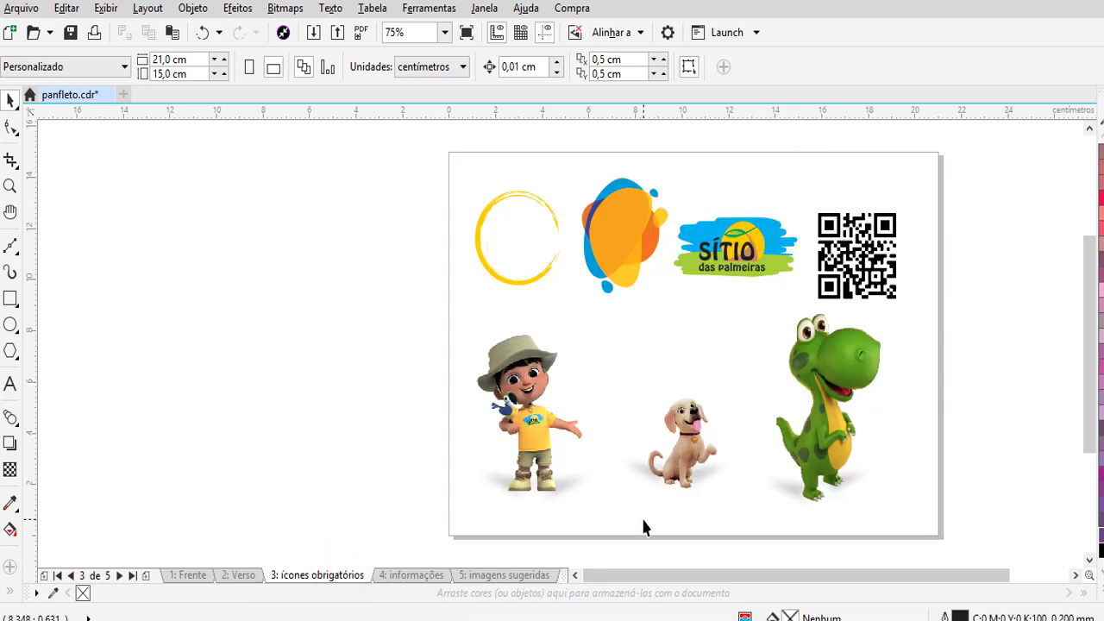
pyautogui.click(700, 443)
pyautogui.click(849, 361)
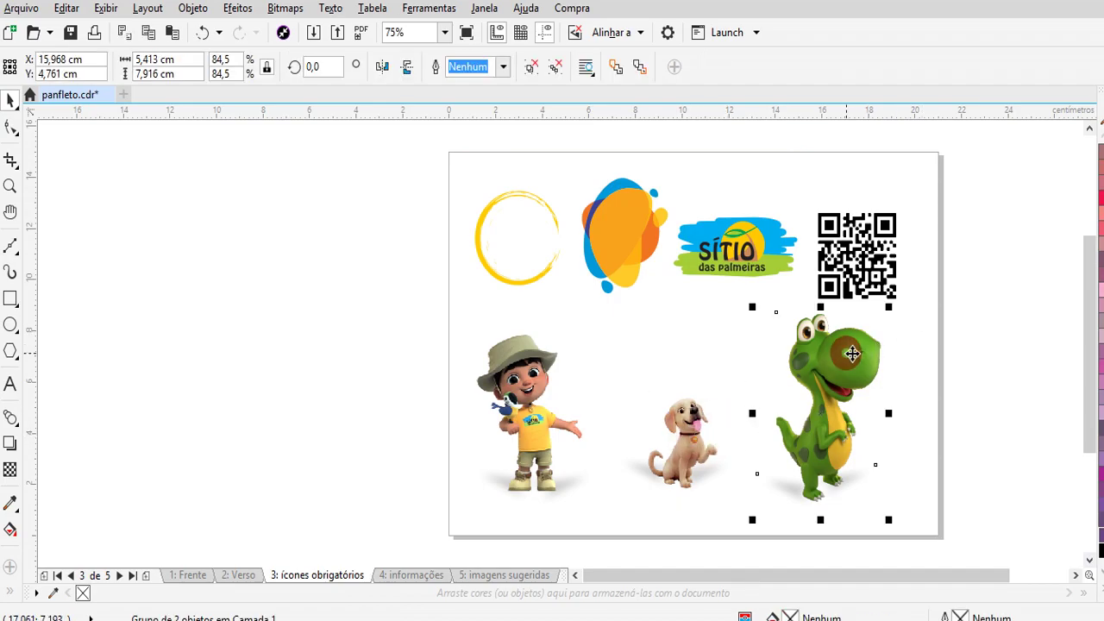
pyautogui.moveTo(888, 310)
pyautogui.mouseDown()
pyautogui.moveTo(904, 292)
pyautogui.moveTo(872, 261)
pyautogui.mouseUp()
pyautogui.click(1047, 331)
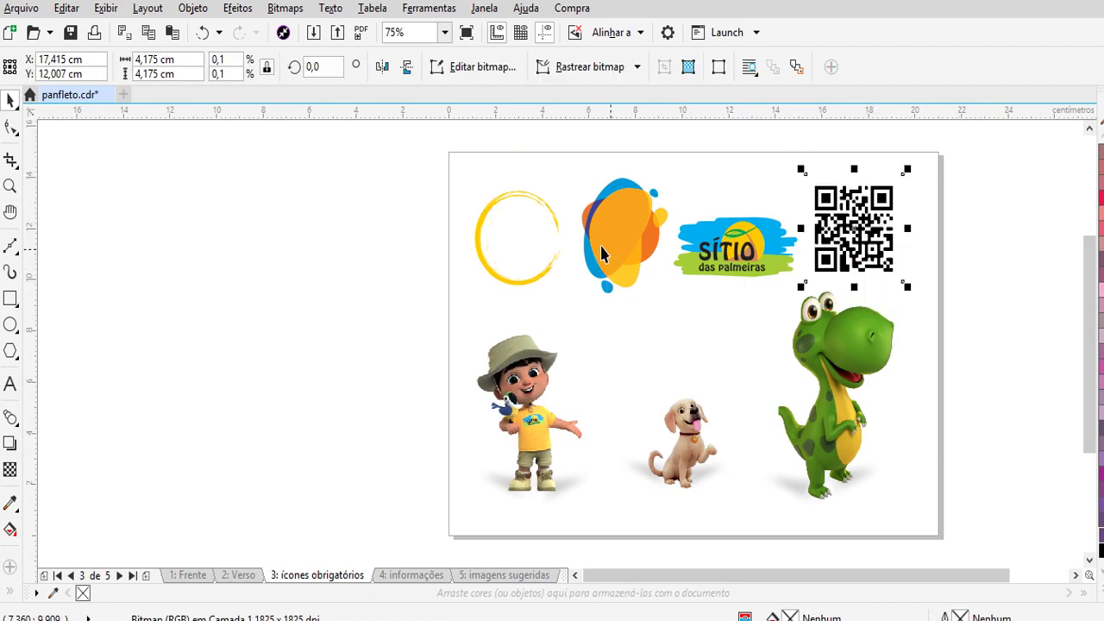
# Check the SÍTIO logo and QR code, and rescale the orange blob artwork
pyautogui.click(768, 249)
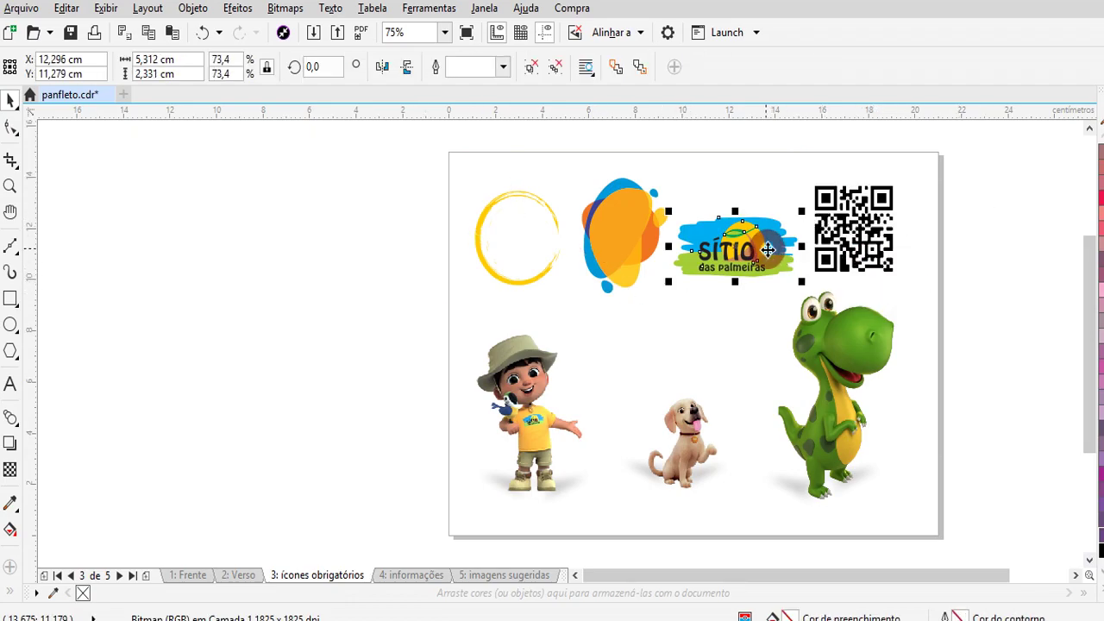
pyautogui.click(852, 229)
pyautogui.click(622, 243)
pyautogui.moveTo(673, 172); pyautogui.dragTo(782, 181)
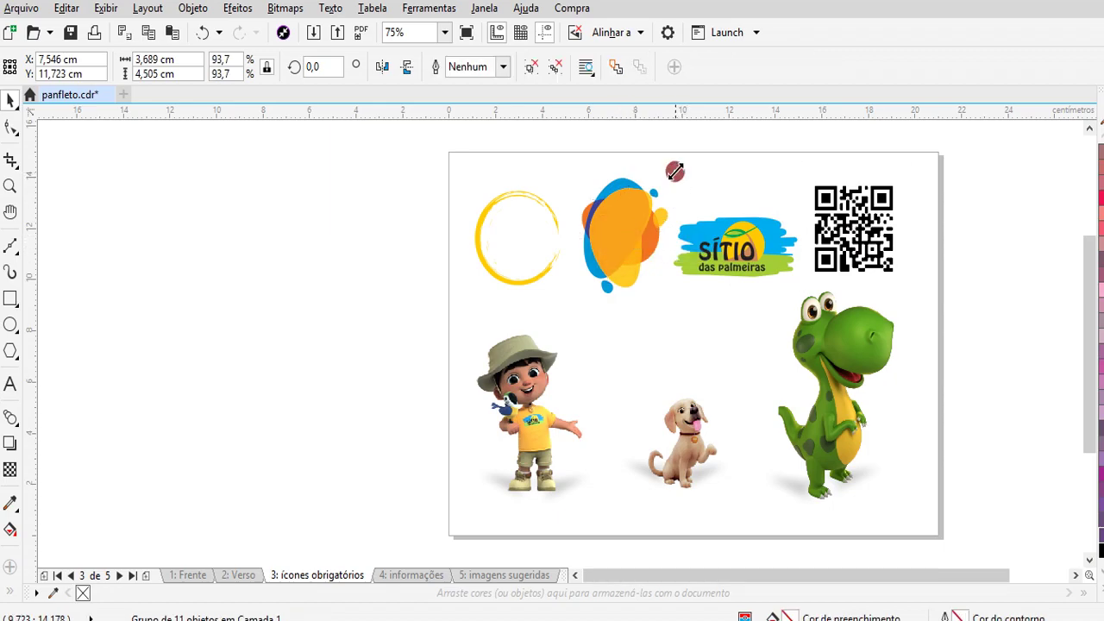
pyautogui.click(775, 164)
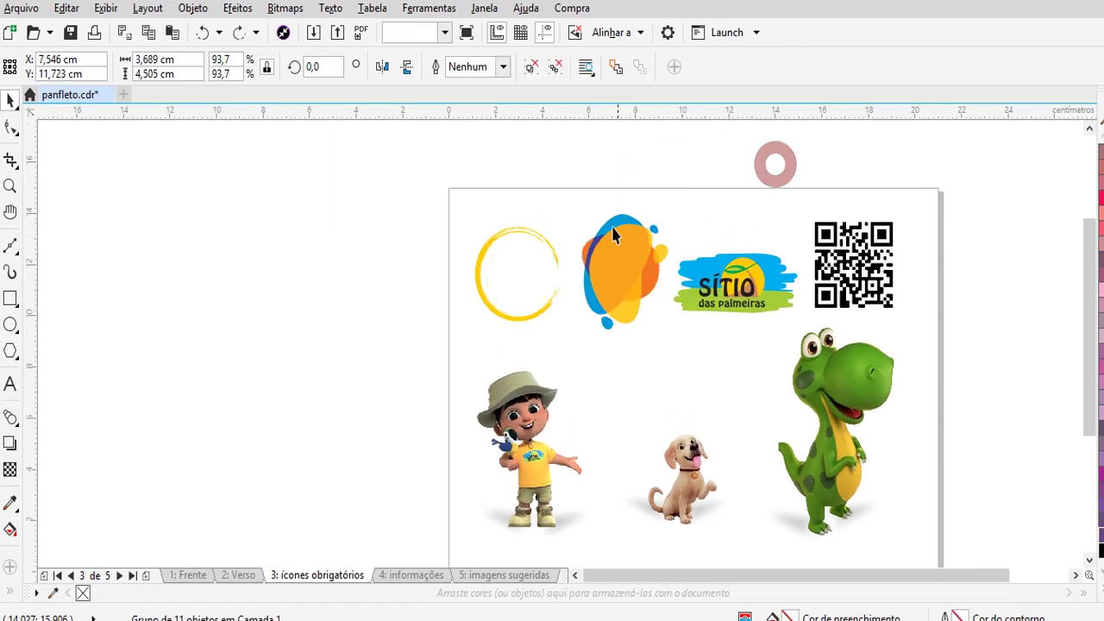
pyautogui.click(474, 256)
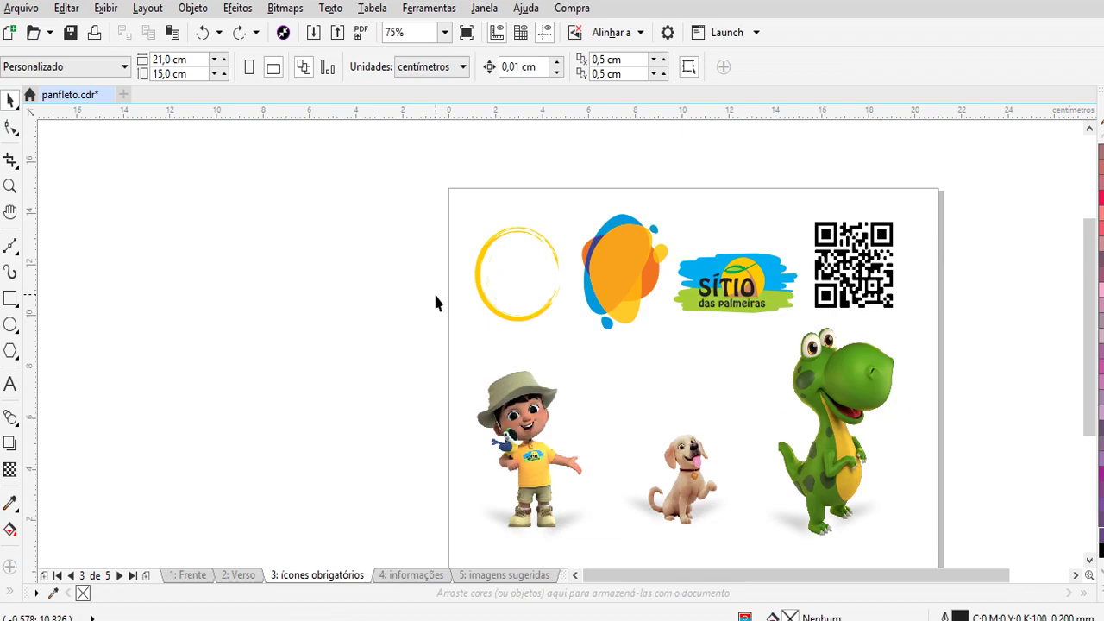
# On the informações page, shrink the information text to about 70% and move it onto the page
pyautogui.click(420, 574)
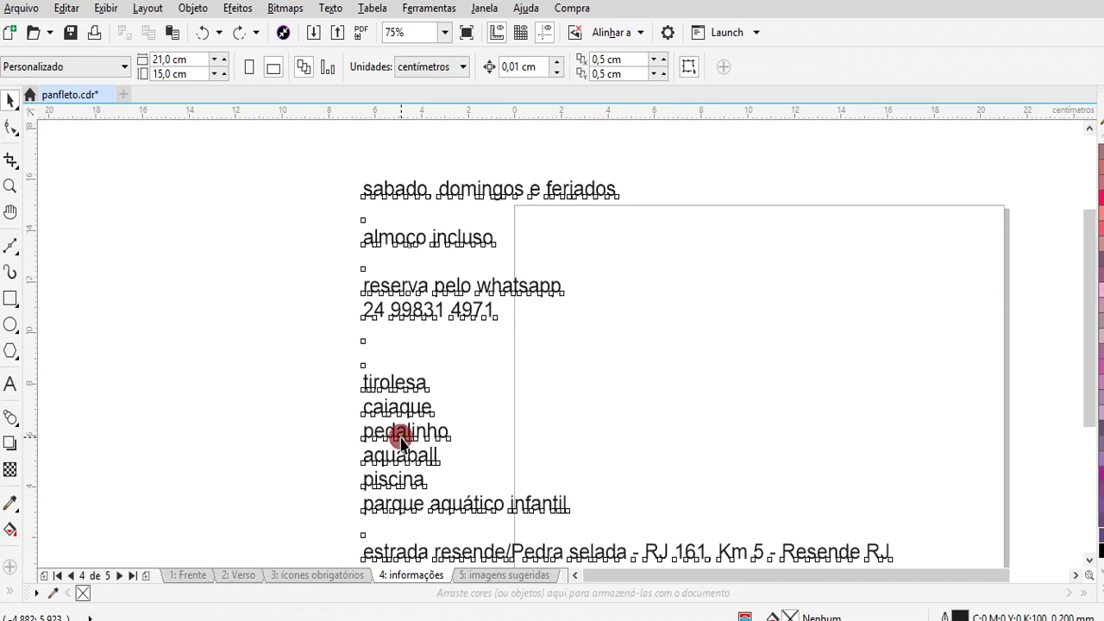
pyautogui.click(394, 431)
pyautogui.click(690, 69)
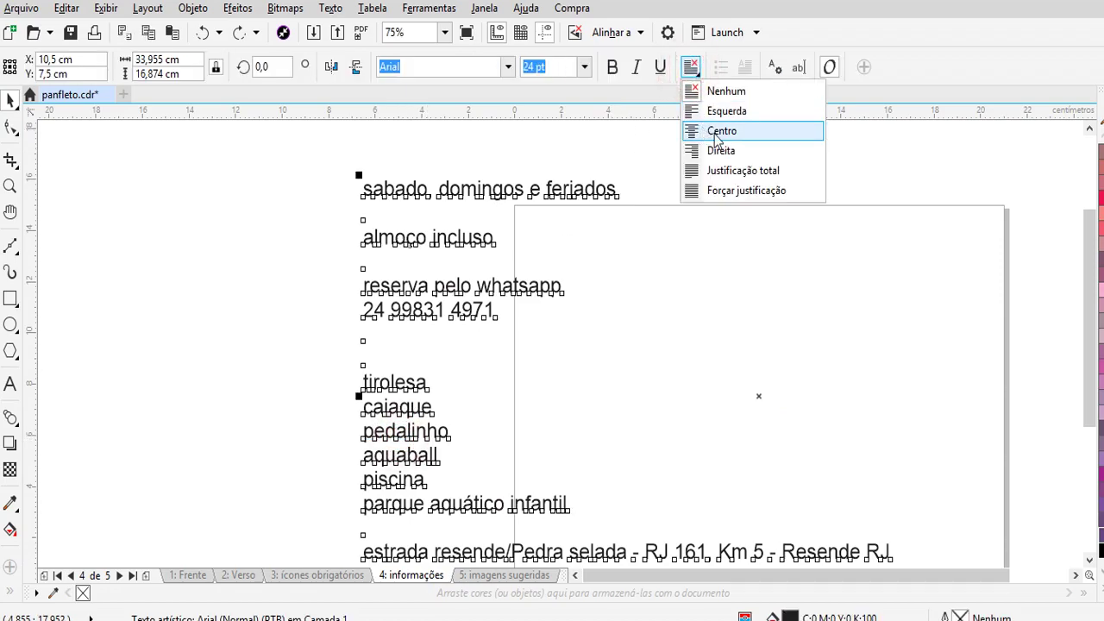
pyautogui.click(448, 207)
pyautogui.scroll(-1, 536, 185)
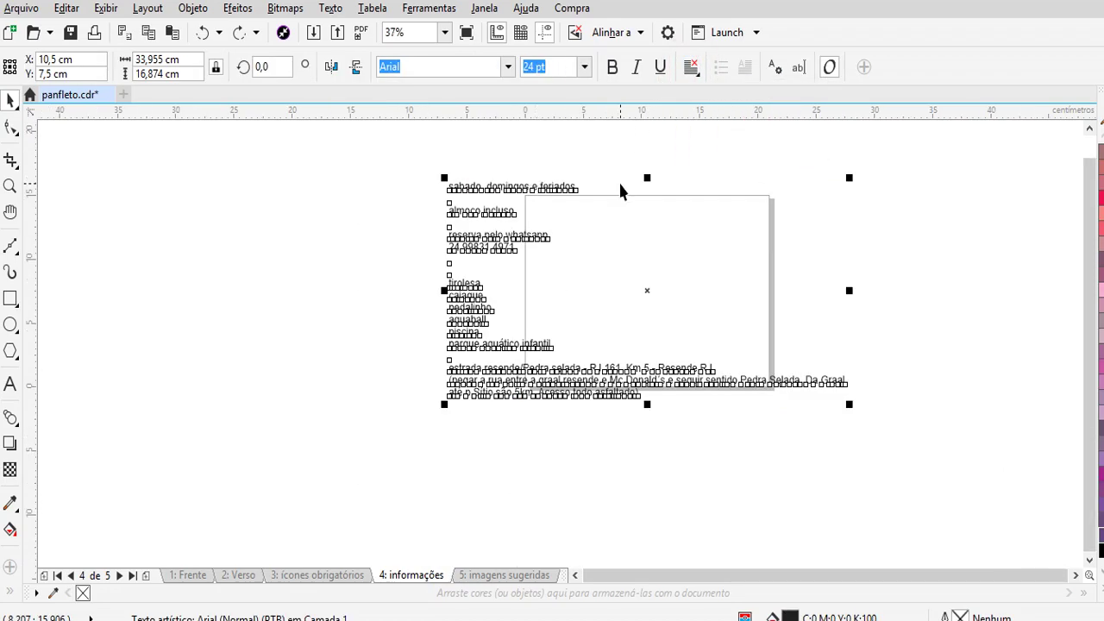
pyautogui.moveTo(848, 177); pyautogui.dragTo(792, 212)
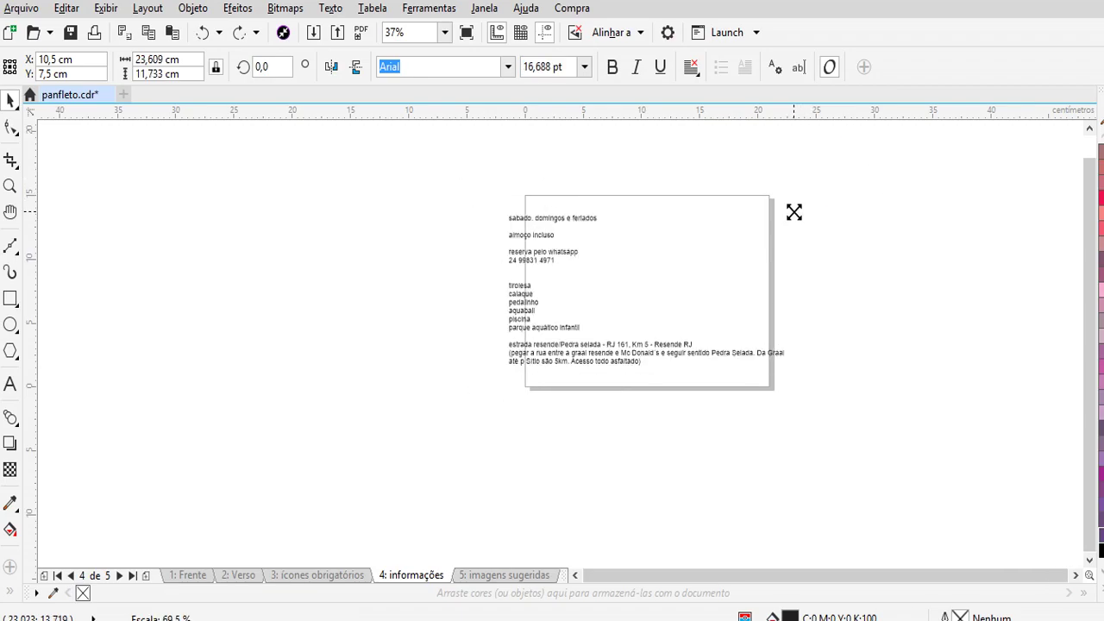
pyautogui.moveTo(529, 220); pyautogui.dragTo(580, 223)
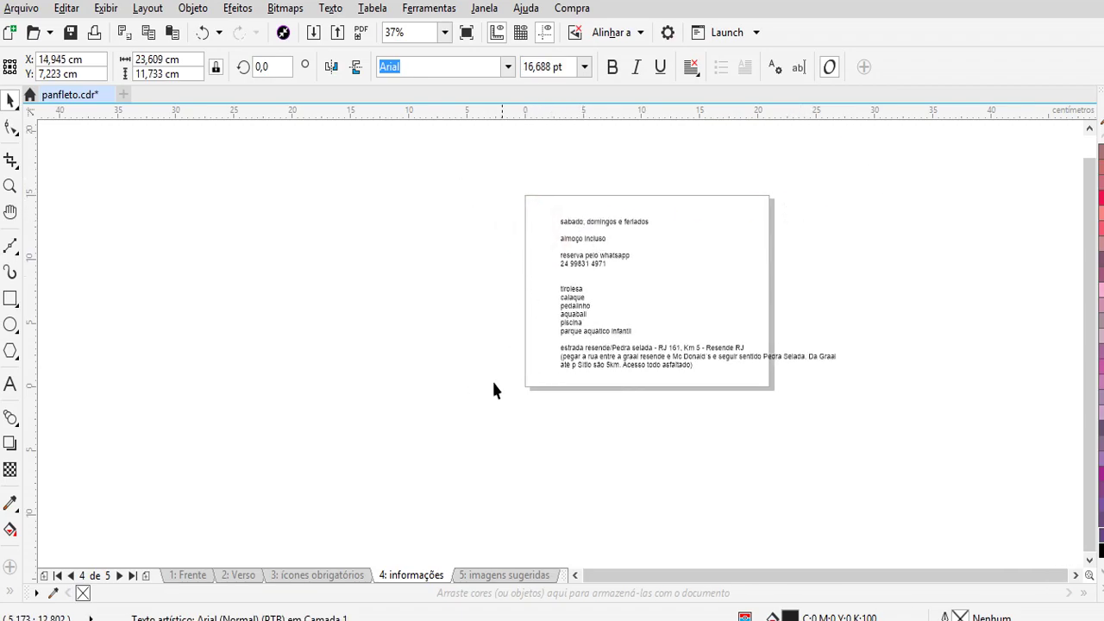
pyautogui.click(452, 462)
# On imagens sugeridas, shrink the kids and playground photos (playground to 54%) and place them side by side
pyautogui.click(502, 575)
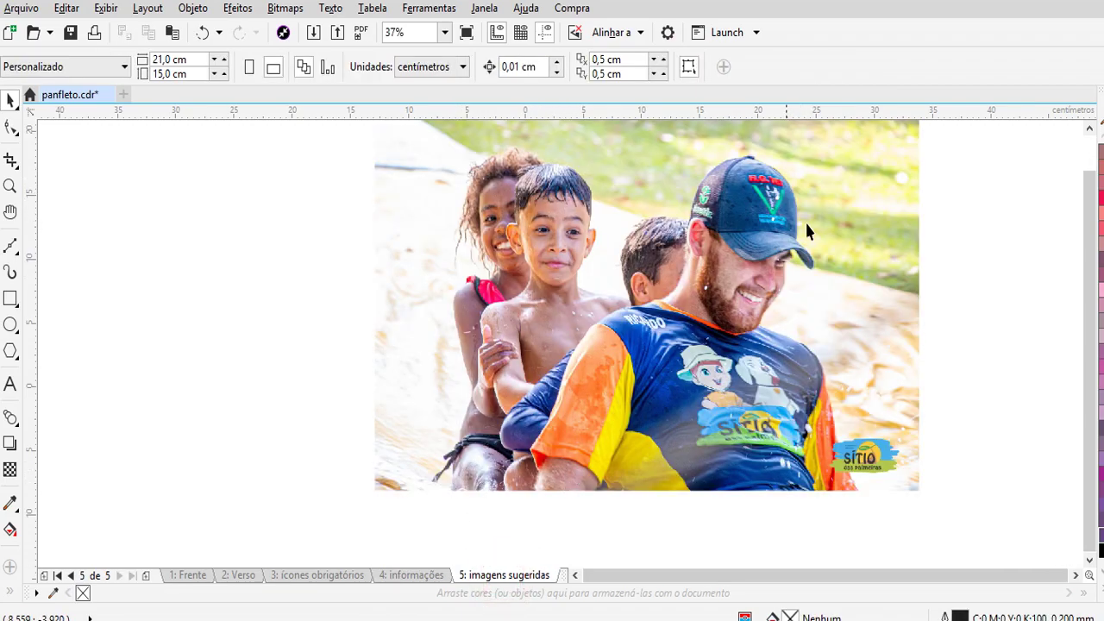
pyautogui.scroll(-1, 742, 250)
pyautogui.click(731, 267)
pyautogui.moveTo(830, 174); pyautogui.dragTo(738, 243)
pyautogui.moveTo(681, 276); pyautogui.dragTo(534, 307)
pyautogui.click(733, 214)
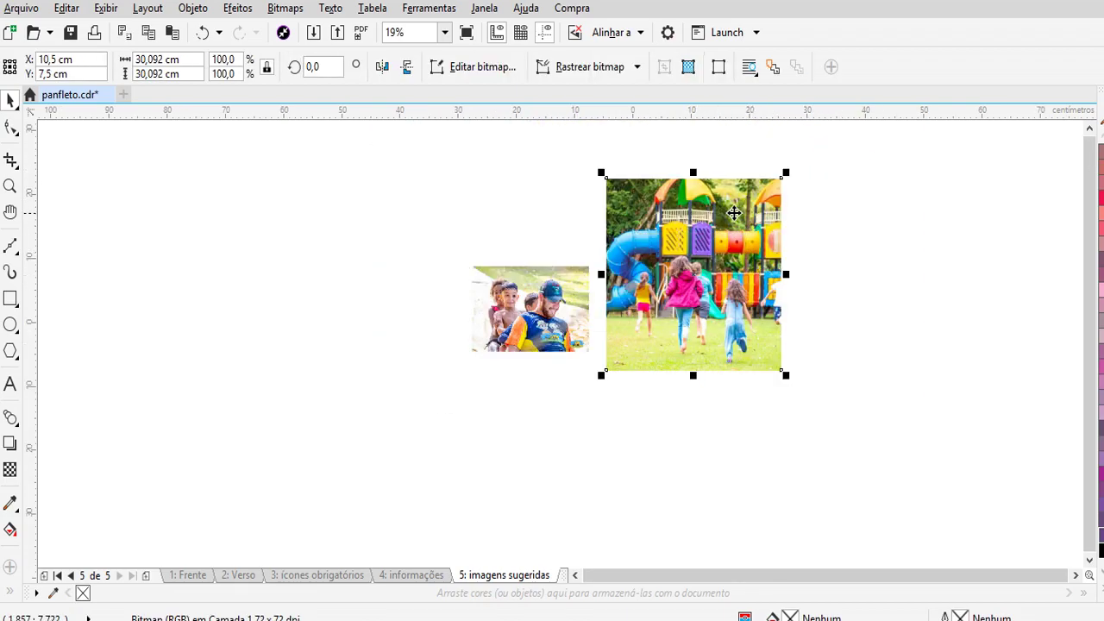
pyautogui.moveTo(790, 171); pyautogui.dragTo(701, 268)
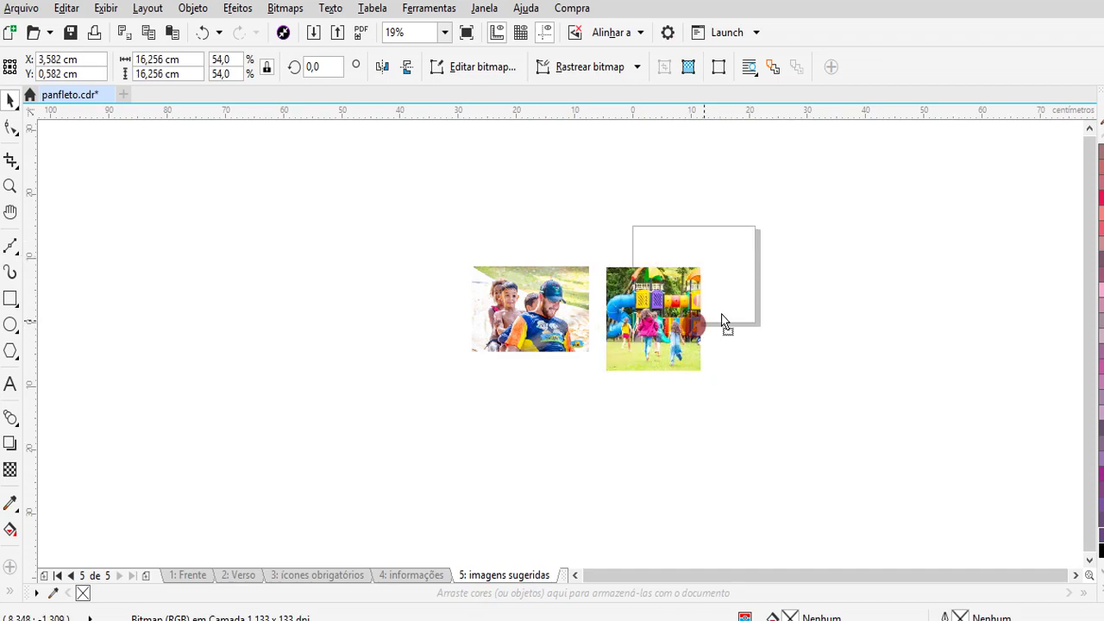
pyautogui.moveTo(696, 335); pyautogui.dragTo(791, 292)
pyautogui.moveTo(552, 337); pyautogui.dragTo(646, 293)
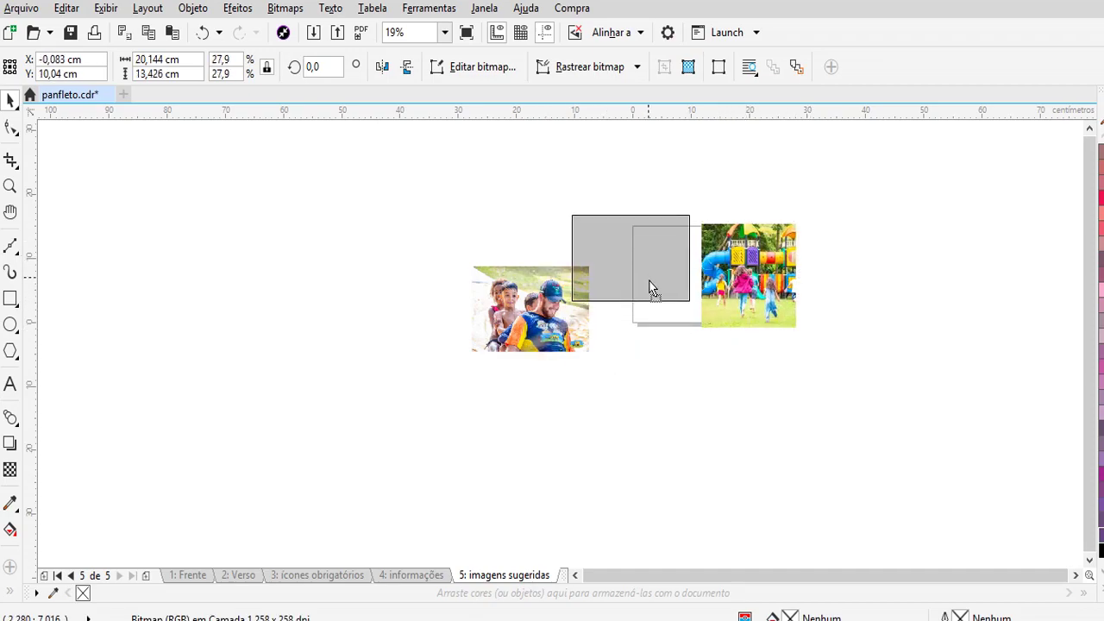
# Return to the 1: Frente page
pyautogui.scroll(2, 655, 274)
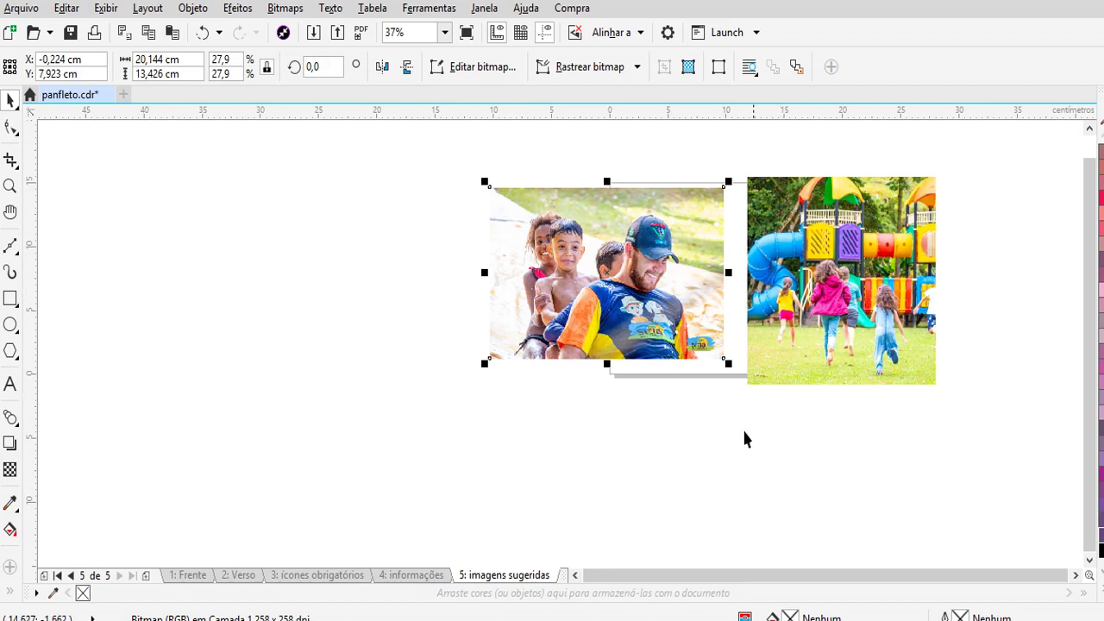
pyautogui.scroll(2, 261, 481)
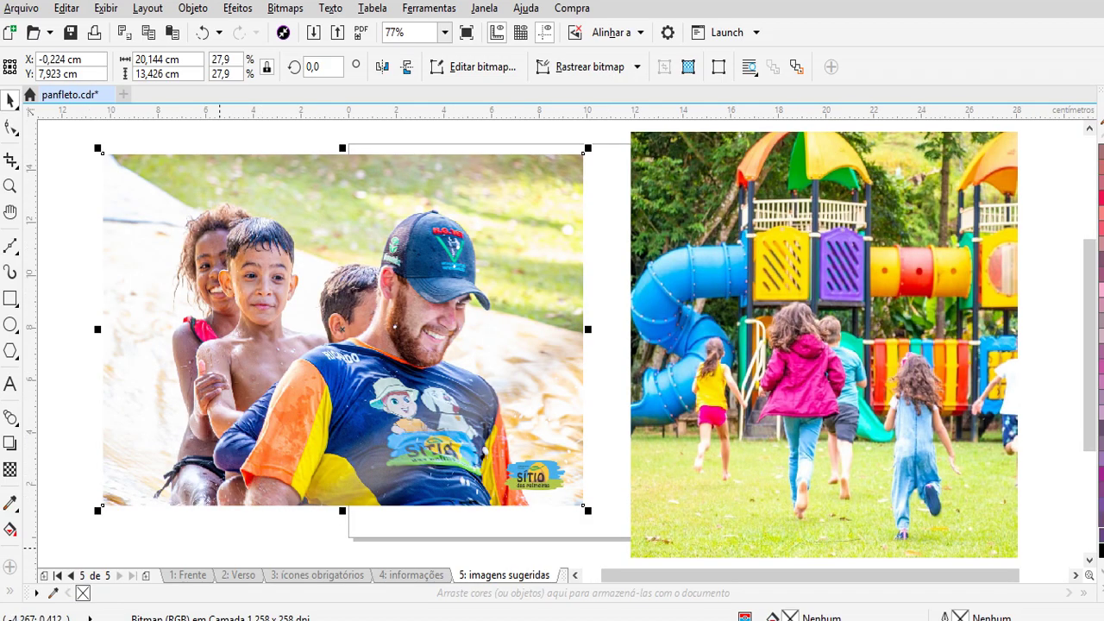
pyautogui.click(197, 577)
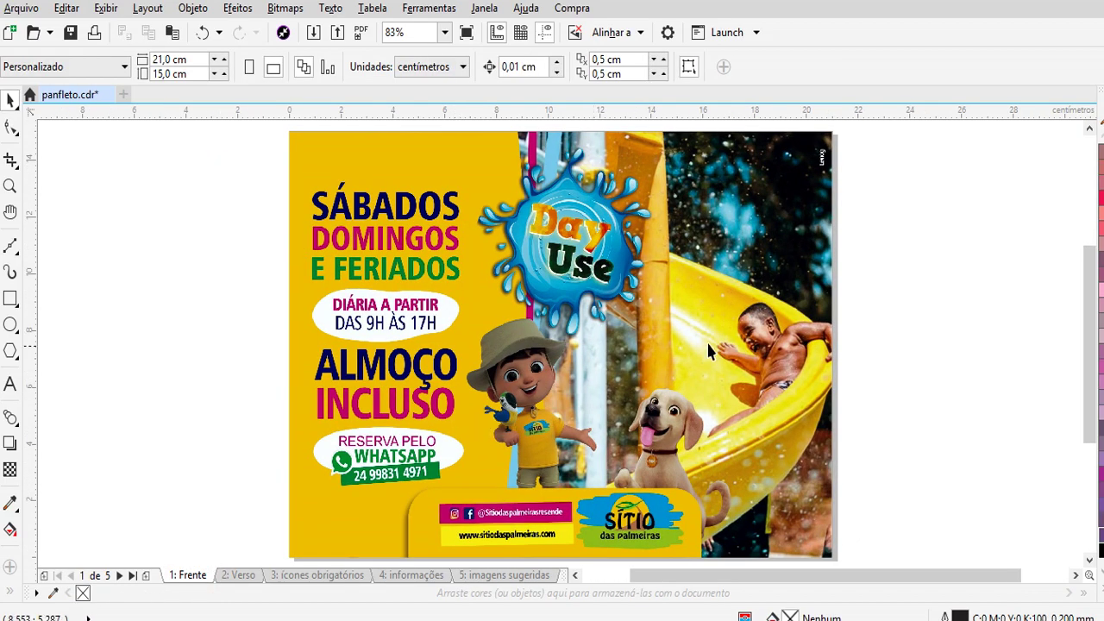
# Move the front flyer image left off the page and create a page-sized 21×15 cm rectangle
pyautogui.click(921, 327)
pyautogui.scroll(-5, 903, 335)
pyautogui.moveTo(861, 352); pyautogui.dragTo(658, 336)
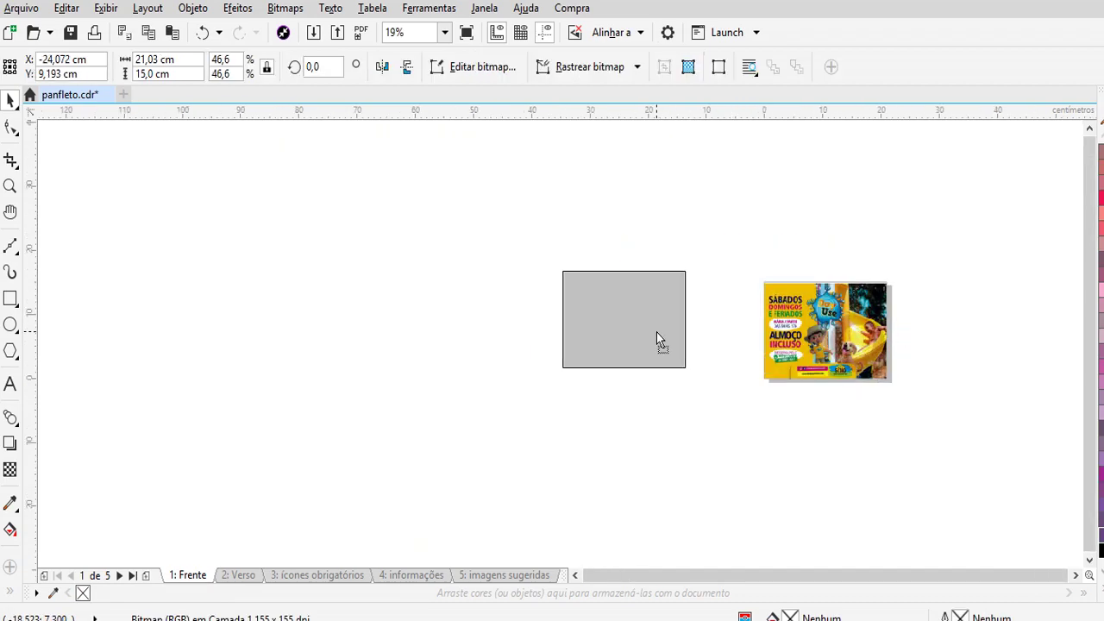
pyautogui.doubleClick(10, 299)
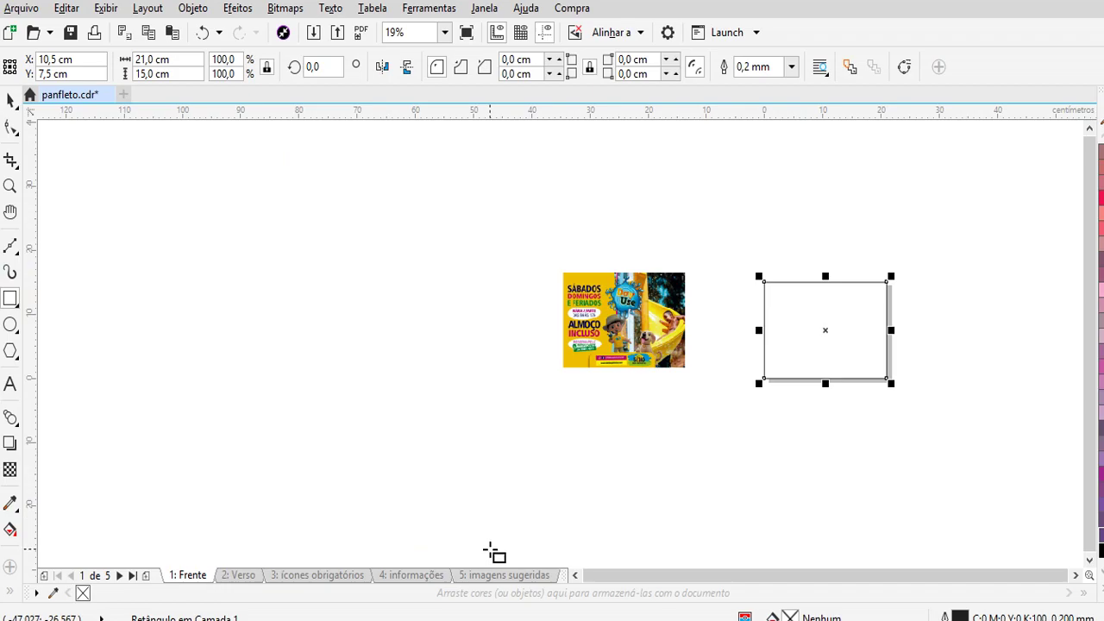
pyautogui.press('F4')
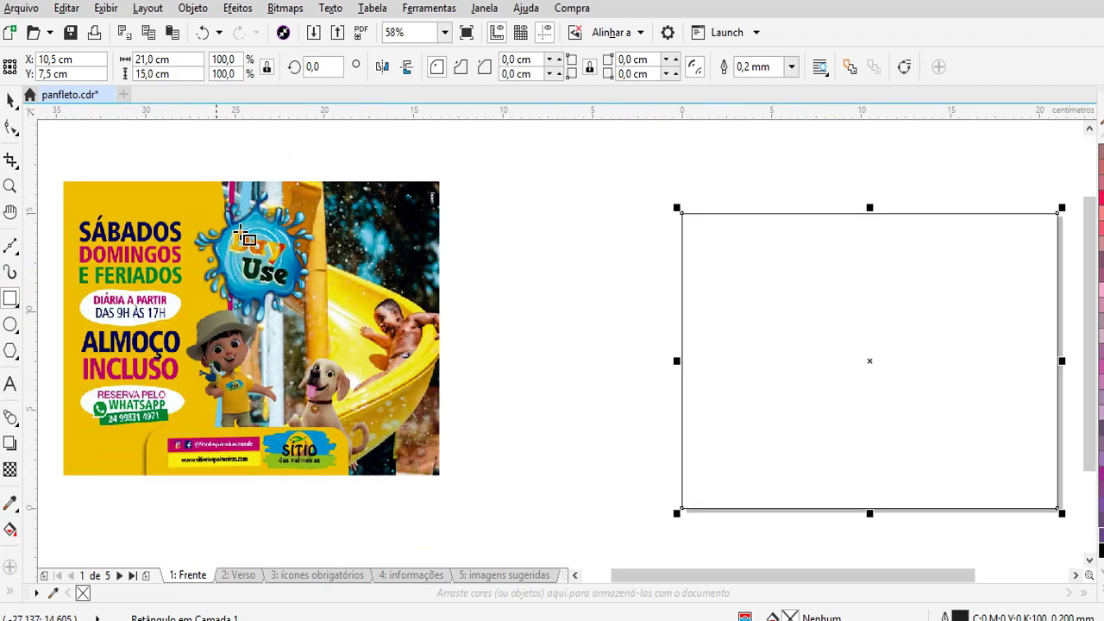
# Draw a 1,426 cm square at the frame's top-left and align a copy to its bottom-right corner
pyautogui.click(167, 60)
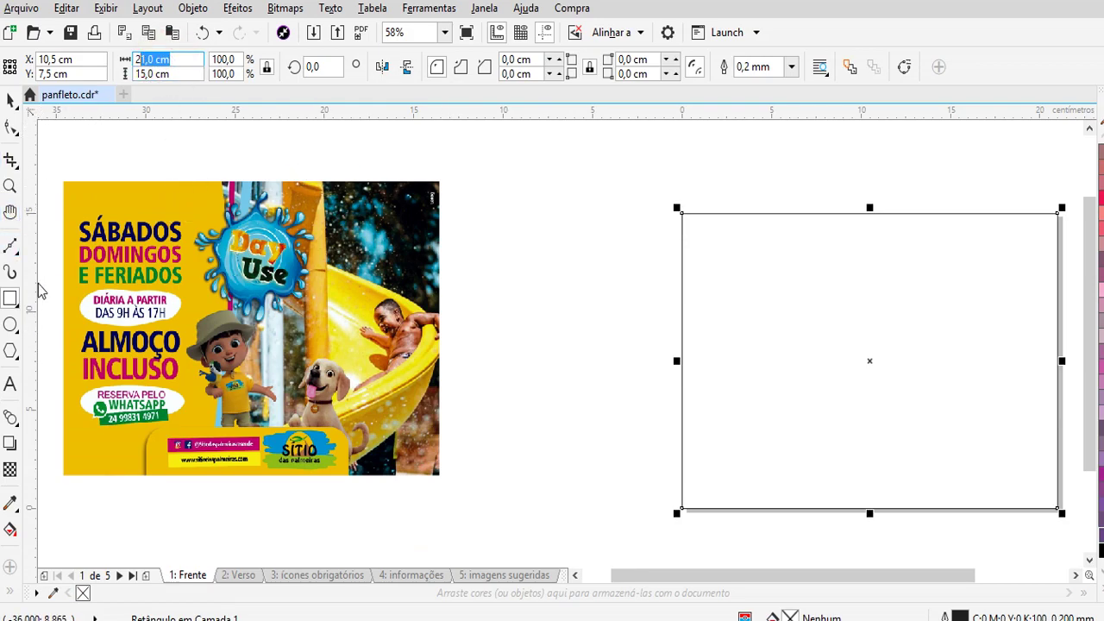
pyautogui.moveTo(681, 212); pyautogui.dragTo(708, 239)
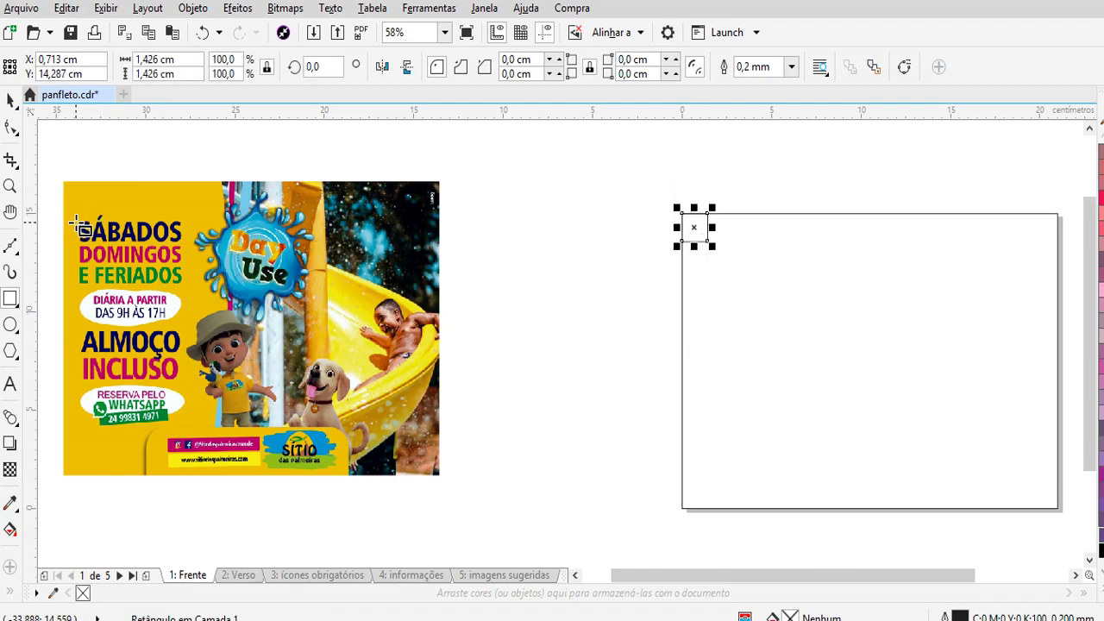
pyautogui.click(10, 100)
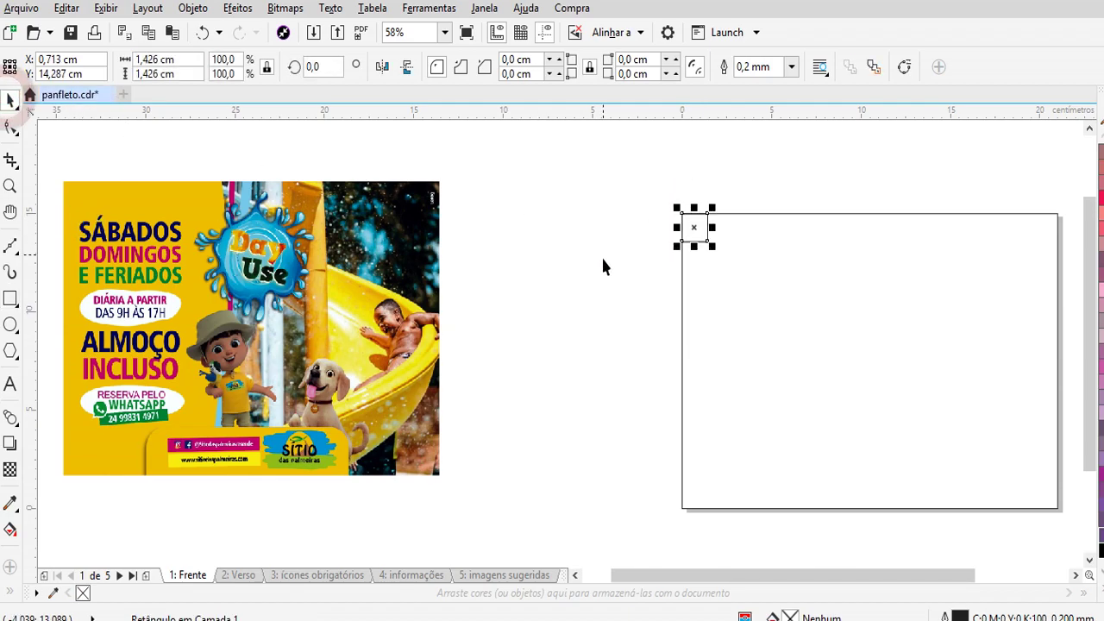
pyautogui.keyDown('shift'); pyautogui.click(743, 306); pyautogui.keyUp('shift')
pyautogui.press('b')
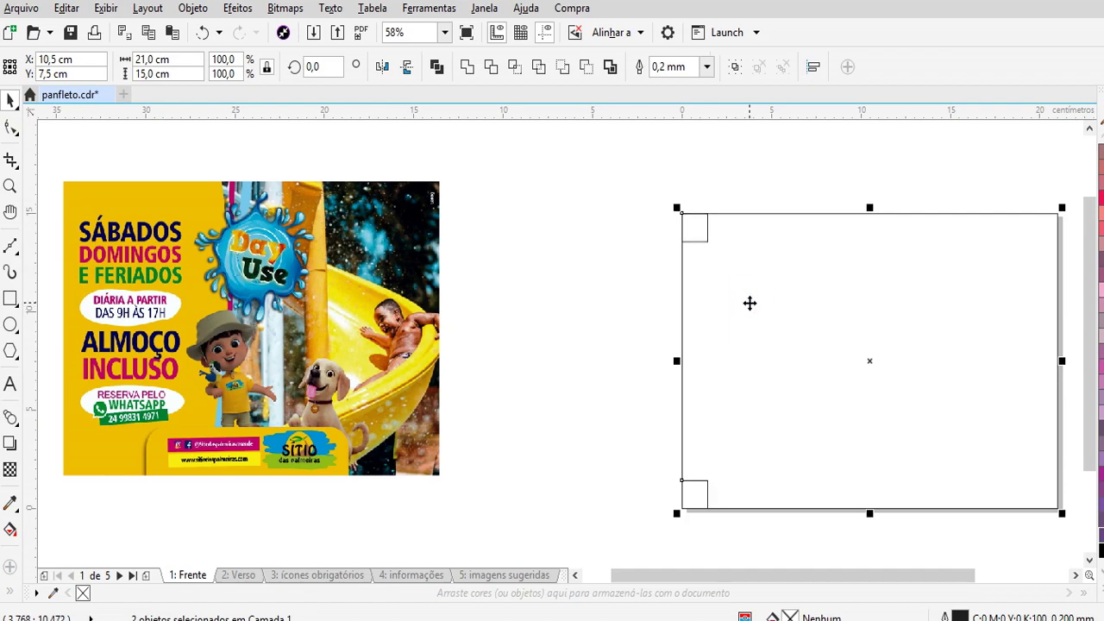
pyautogui.press('r')
pyautogui.scroll(-2, 797, 281)
pyautogui.hotkey('shift', 'F2')
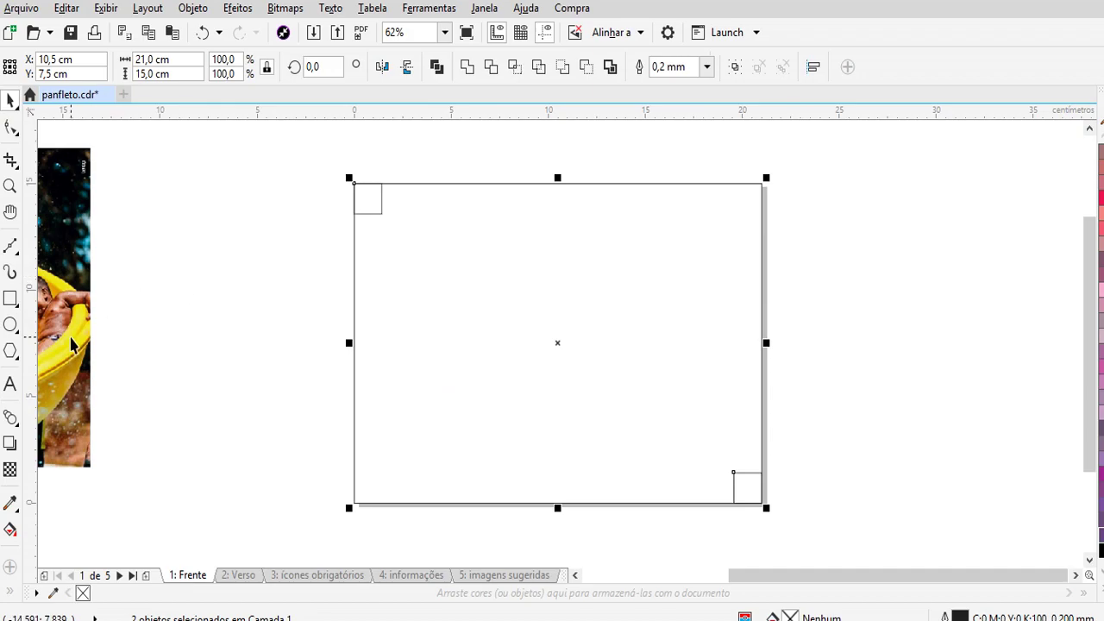
# Place guidelines on the corner squares' inner edges for the left, right and bottom margins
pyautogui.moveTo(31, 285)
pyautogui.mouseDown()
pyautogui.moveTo(396, 214)
pyautogui.moveTo(382, 214)
pyautogui.mouseUp()
pyautogui.moveTo(394, 111); pyautogui.dragTo(387, 219)
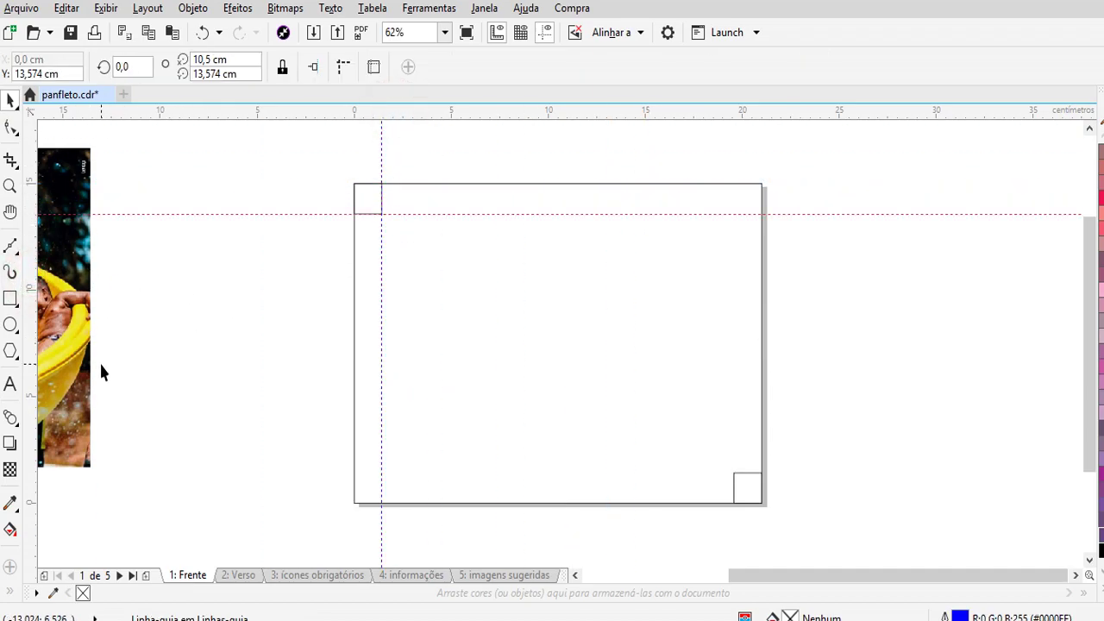
pyautogui.moveTo(29, 384)
pyautogui.mouseDown()
pyautogui.moveTo(880, 495)
pyautogui.moveTo(734, 503)
pyautogui.mouseUp()
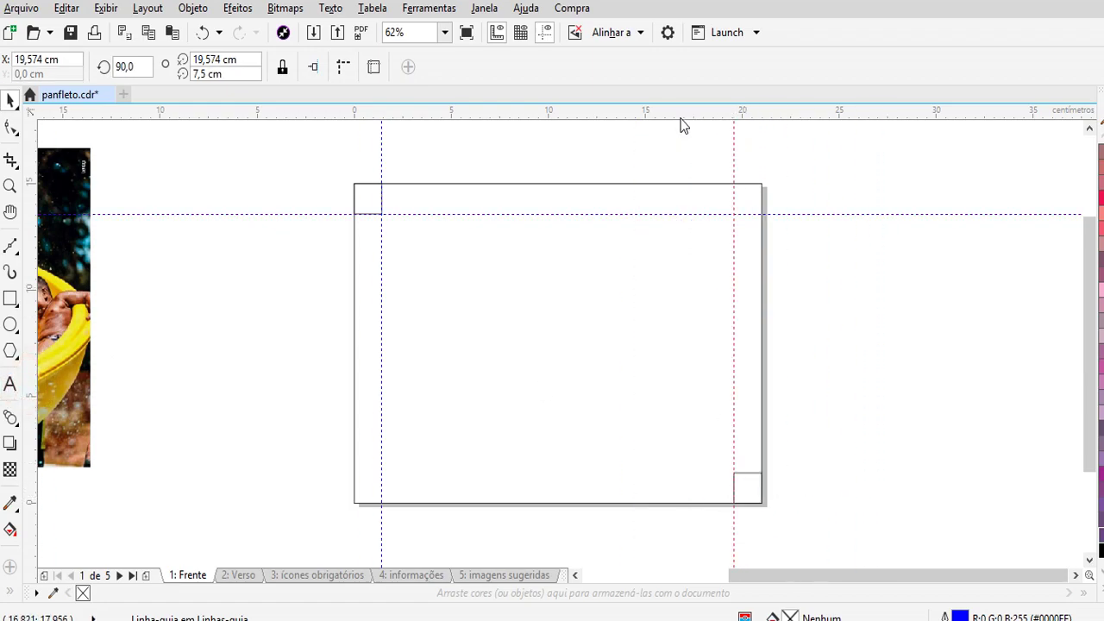
pyautogui.moveTo(679, 116); pyautogui.dragTo(747, 490)
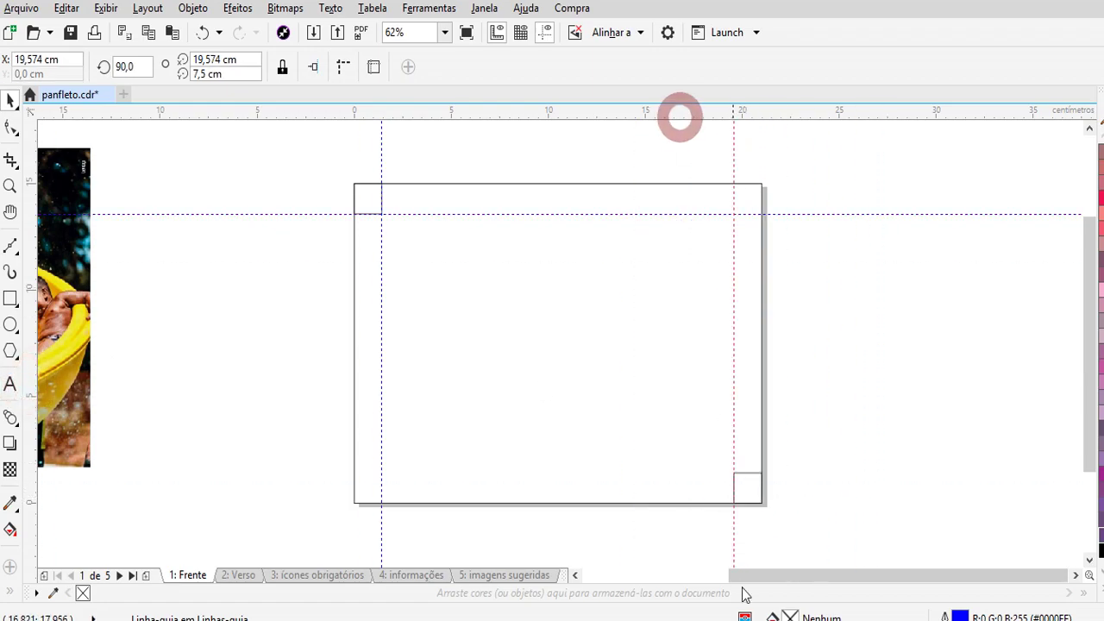
# Delete the bottom-right and top-left corner squares
pyautogui.click(746, 488)
pyautogui.press('Delete')
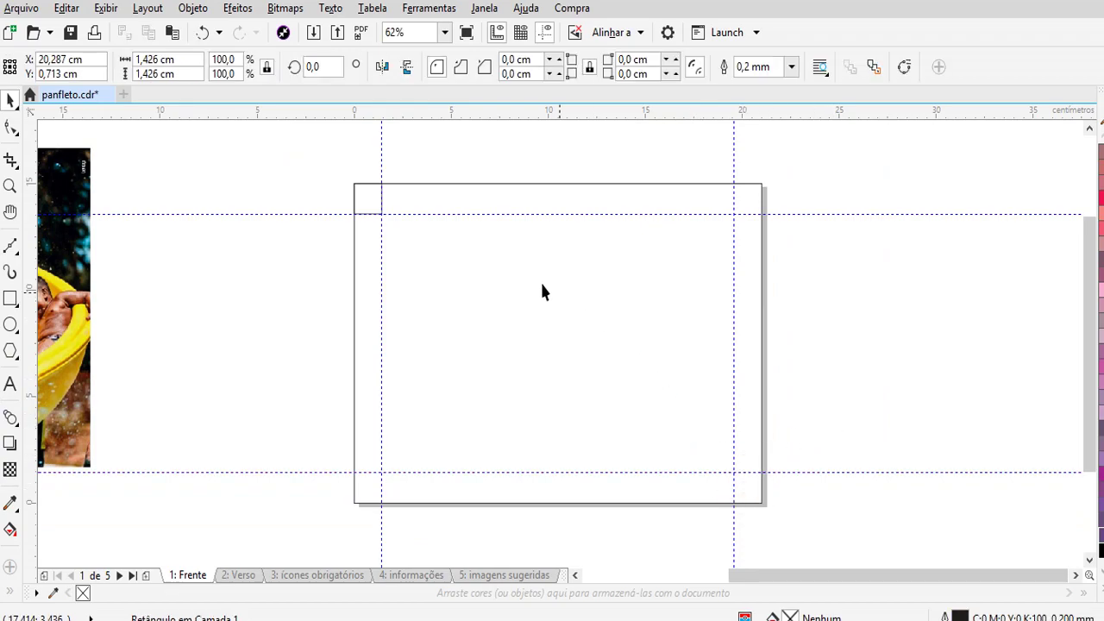
pyautogui.click(363, 197)
pyautogui.press('Delete')
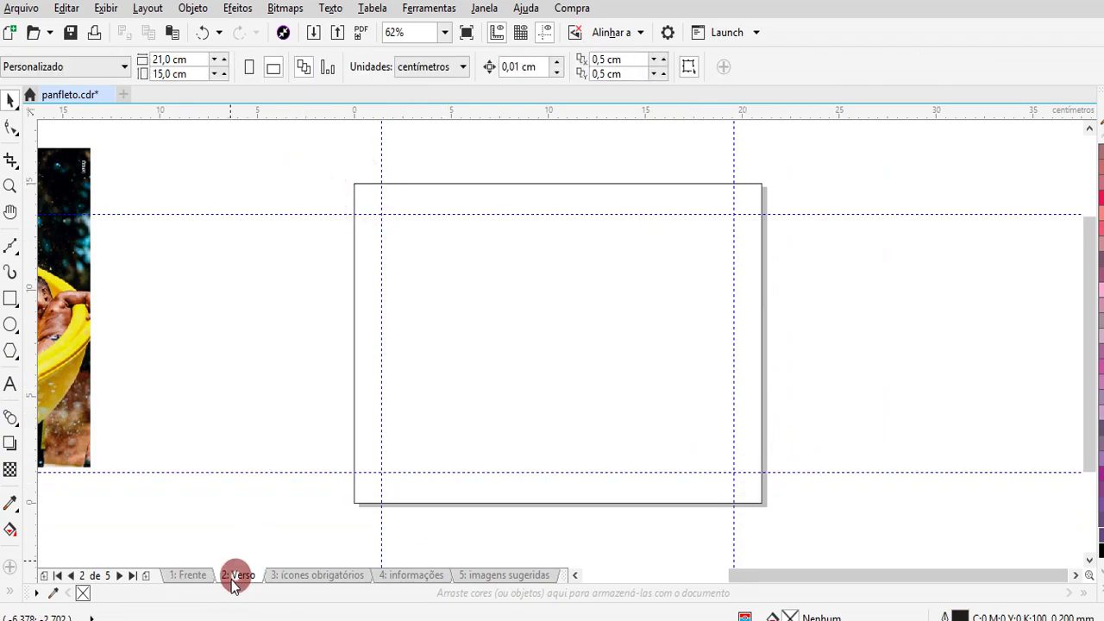
# Centre the reference flyer image on the Frente page, then undo moving it off the page
pyautogui.click(235, 575)
pyautogui.click(195, 575)
pyautogui.scroll(-2, 686, 388)
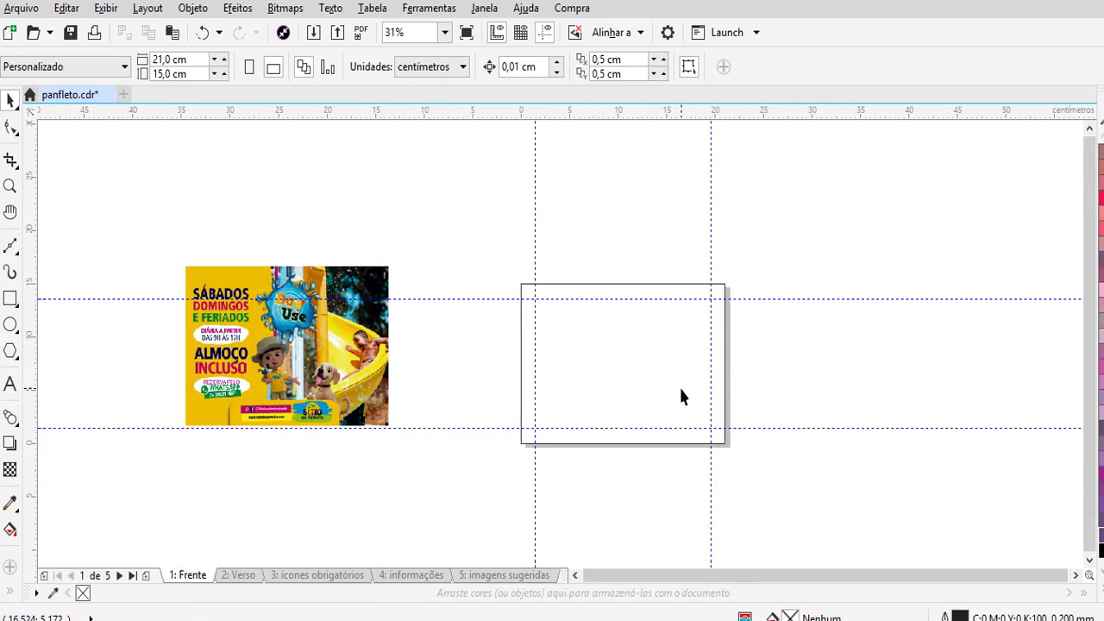
pyautogui.click(292, 392)
pyautogui.press('p')
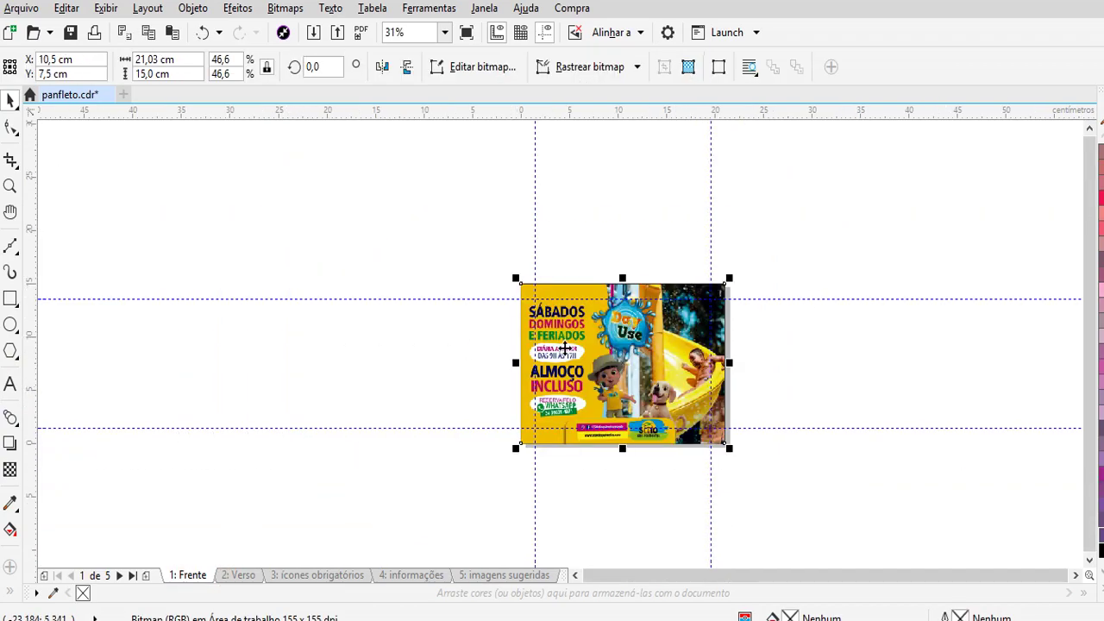
pyautogui.scroll(2, 595, 384)
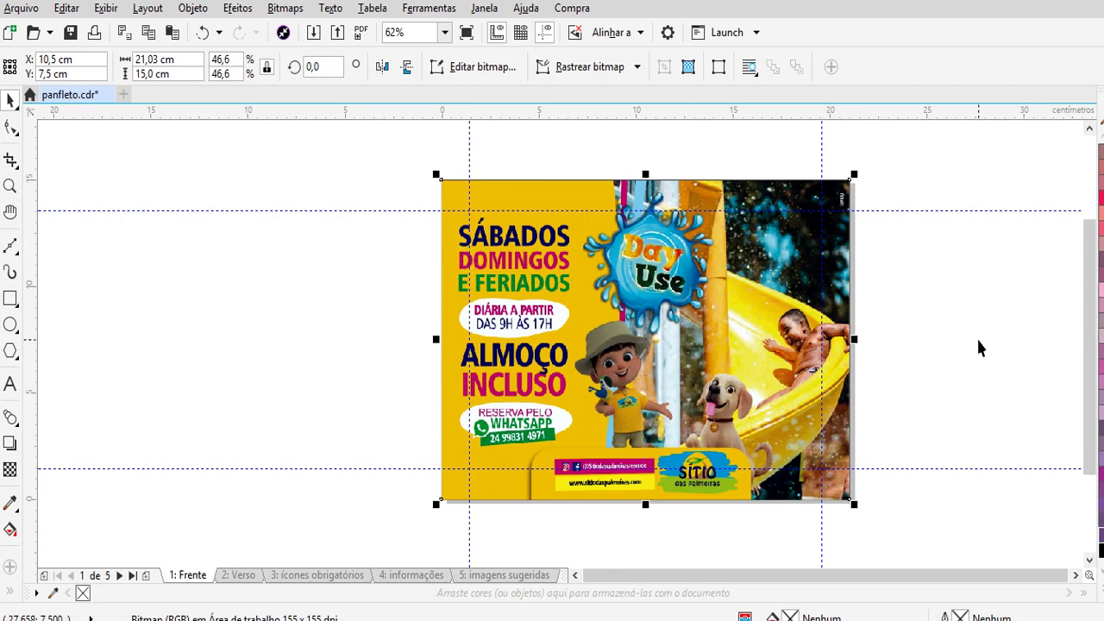
pyautogui.moveTo(832, 188); pyautogui.dragTo(451, 189)
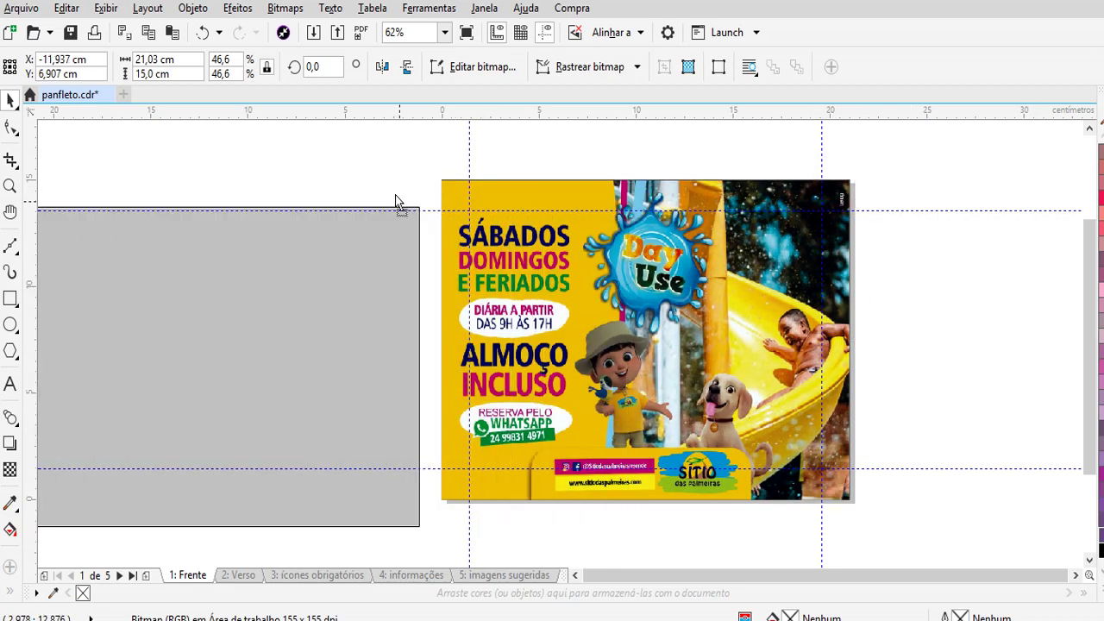
pyautogui.click(606, 144)
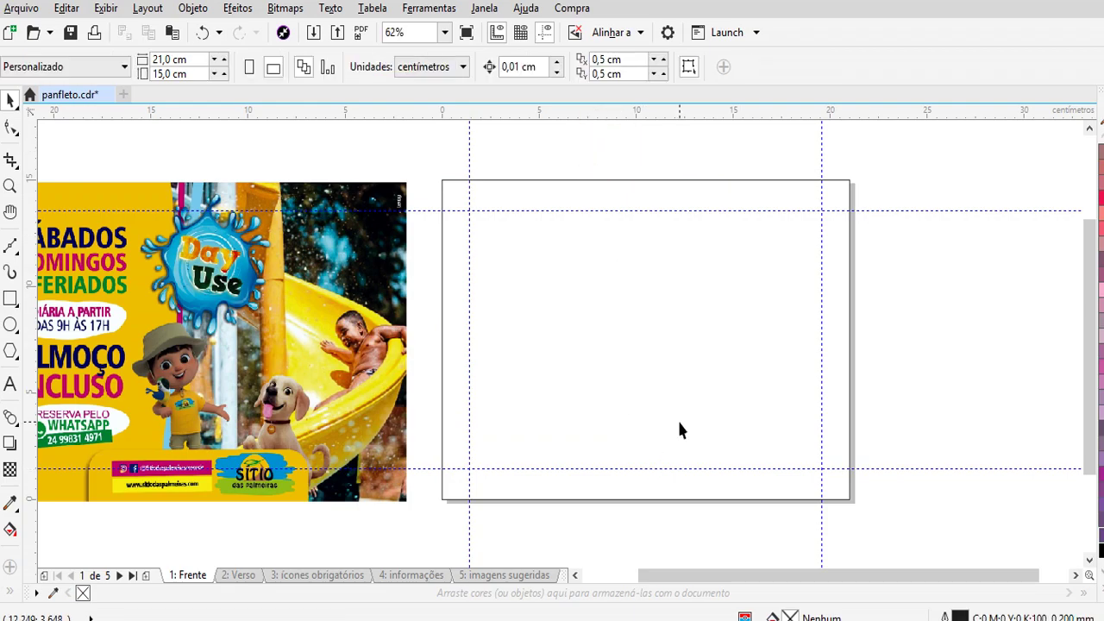
pyautogui.hotkey('ctrl', 'z')
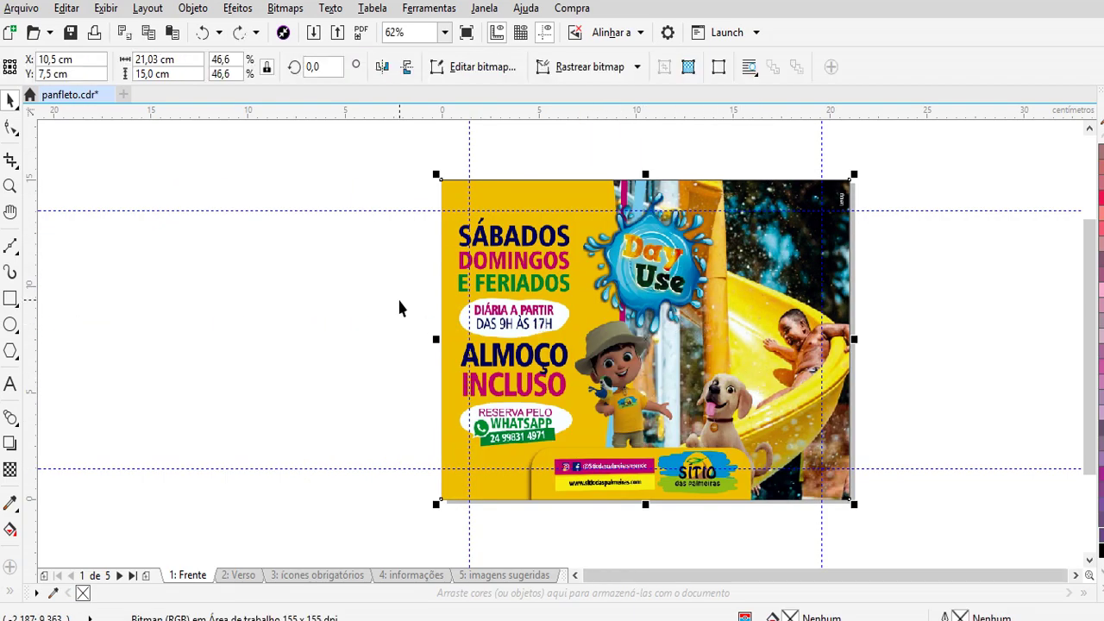
# Draw a small square at the flyer's top-left corner and move the flyer image left of the page
pyautogui.click(14, 302)
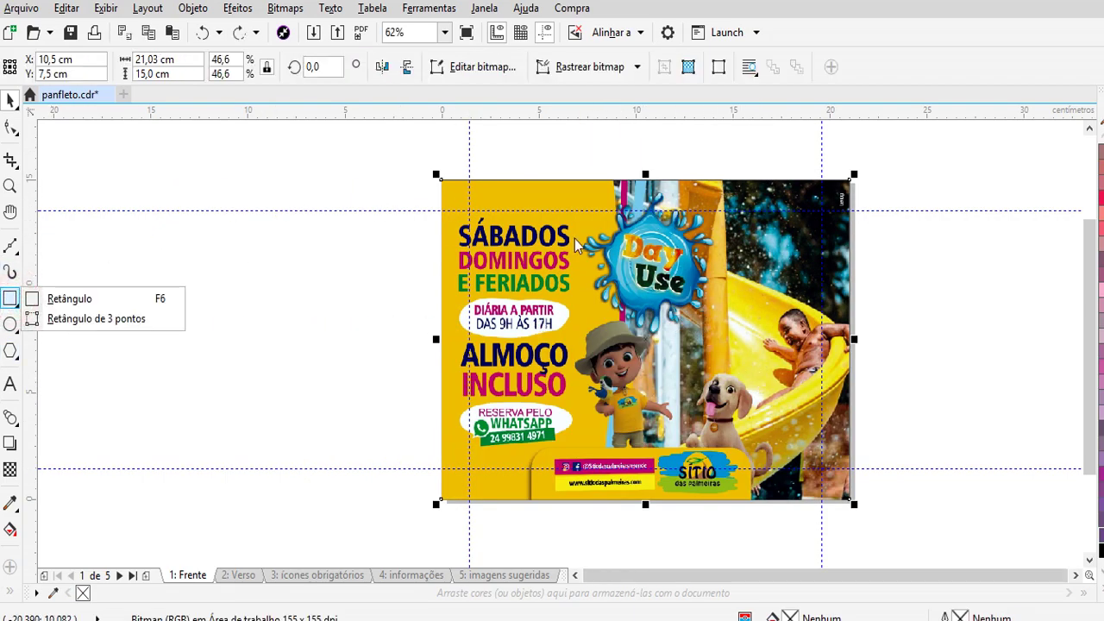
pyautogui.click(118, 298)
pyautogui.scroll(2, 455, 204)
pyautogui.scroll(2, 463, 308)
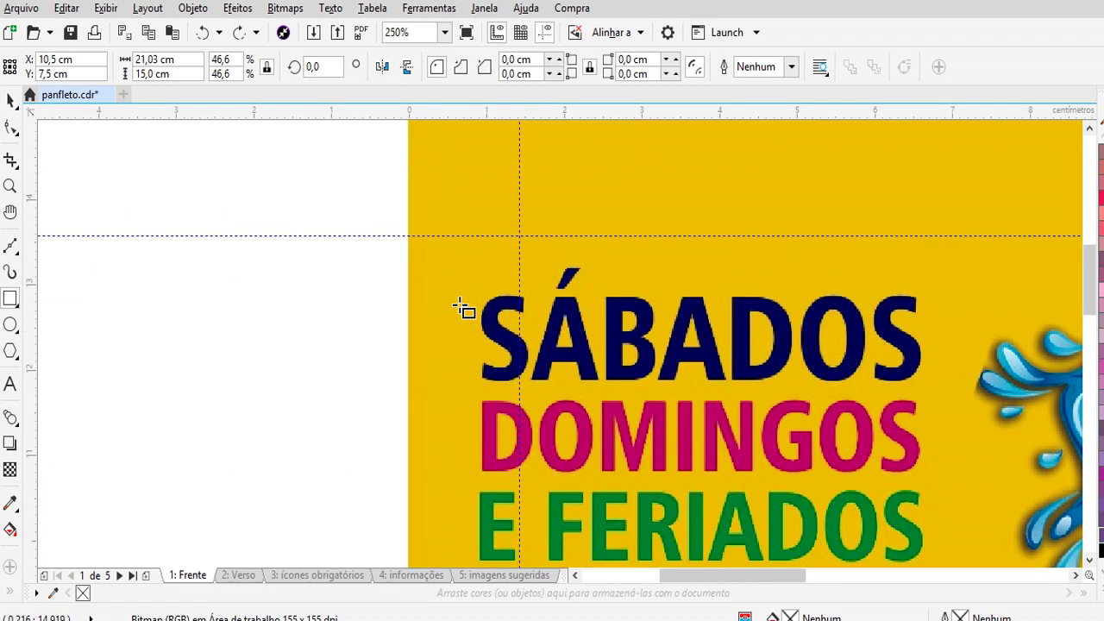
pyautogui.scroll(-4, 480, 295)
pyautogui.scroll(2, 479, 295)
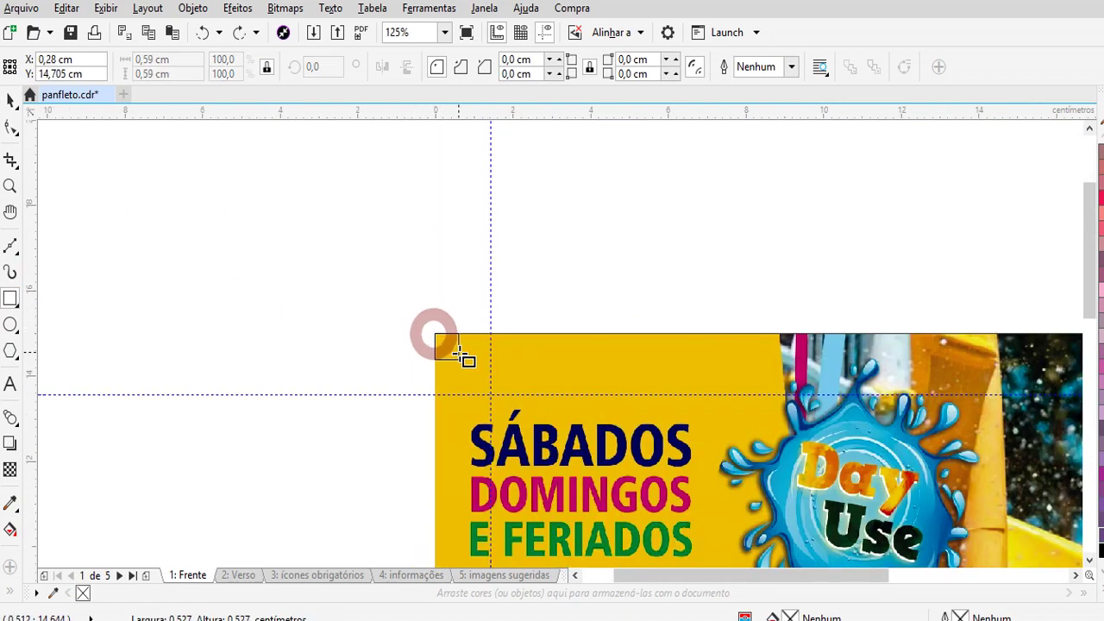
pyautogui.moveTo(434, 333); pyautogui.dragTo(468, 366)
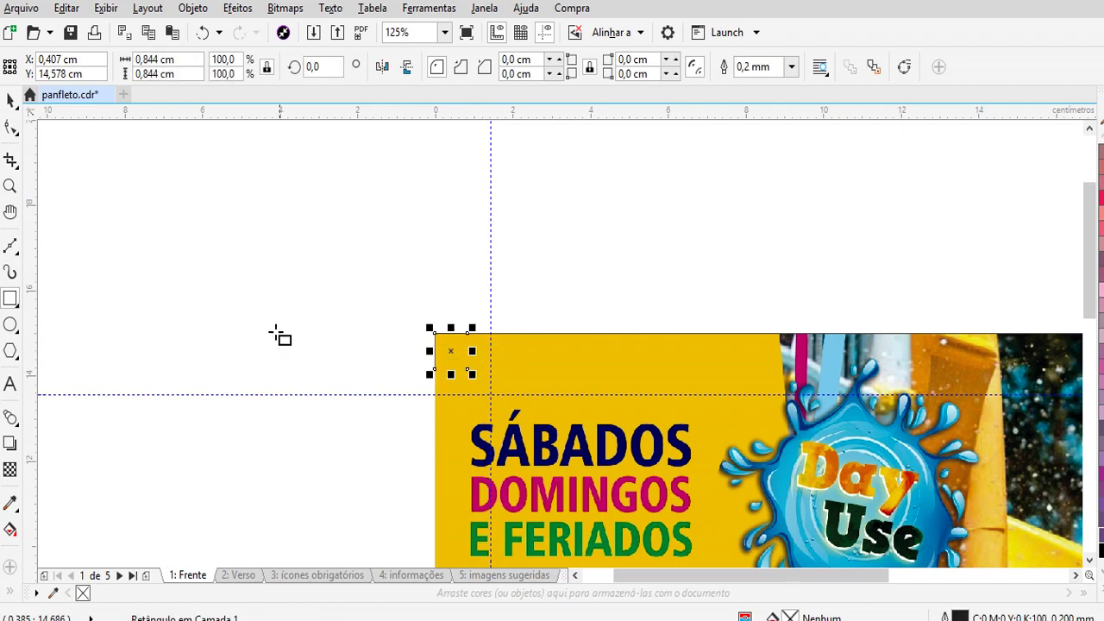
pyautogui.scroll(-4, 308, 207)
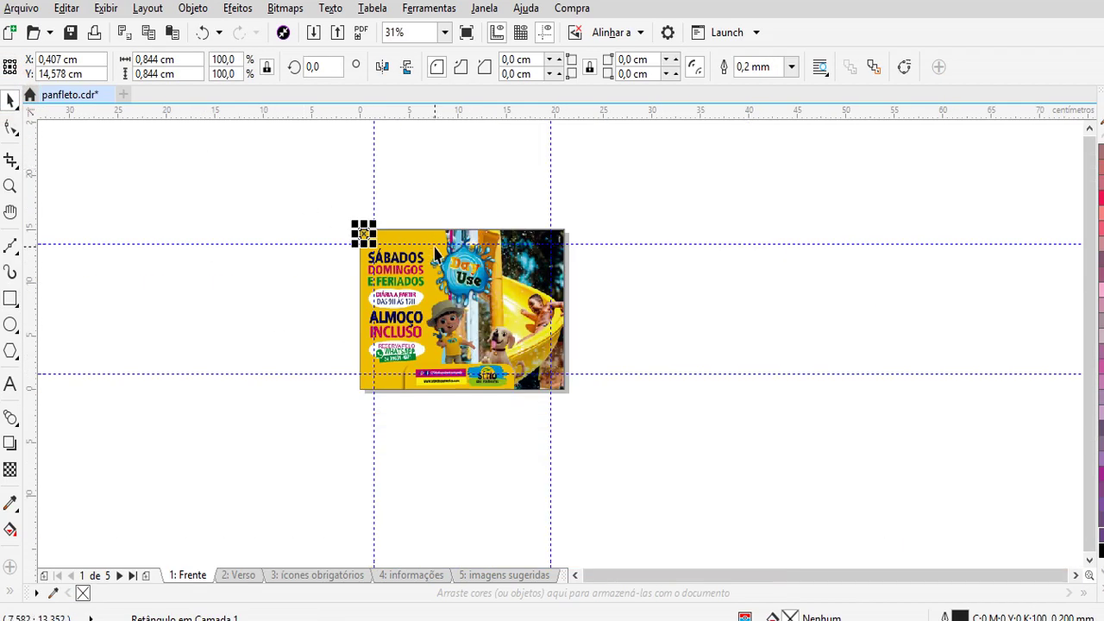
pyautogui.moveTo(434, 234); pyautogui.dragTo(207, 234)
pyautogui.scroll(2, 346, 225)
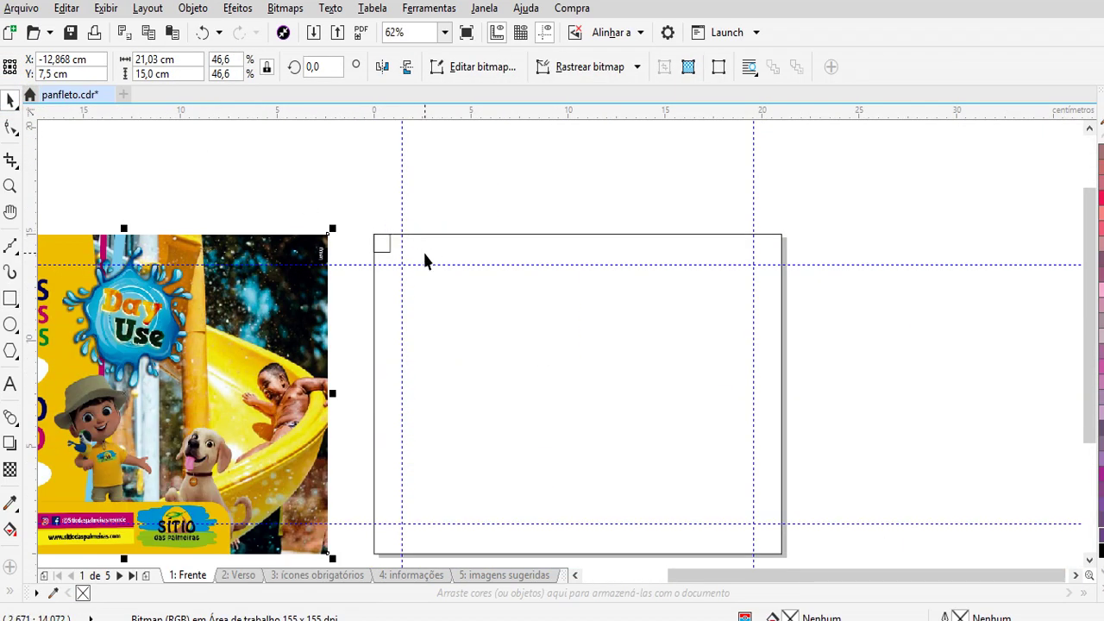
# Align the left and top guidelines to the margin square and adjust the bottom guideline
pyautogui.moveTo(394, 252)
pyautogui.mouseDown()
pyautogui.moveTo(387, 271)
pyautogui.moveTo(382, 247)
pyautogui.mouseUp()
pyautogui.hotkey('ctrl', 'v')
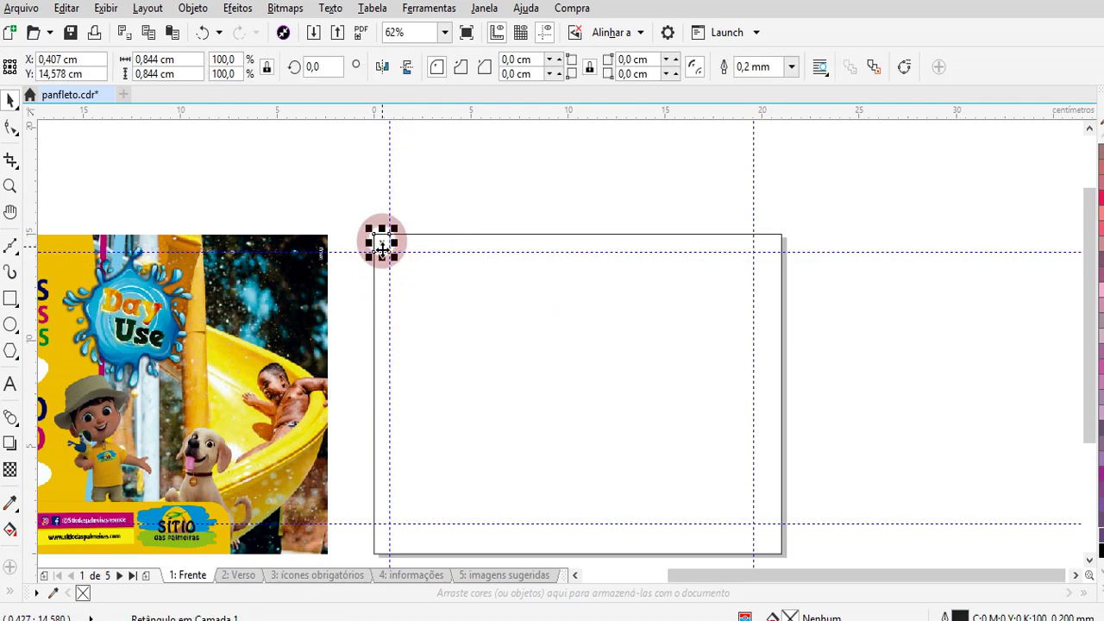
pyautogui.keyDown('shift'); pyautogui.click(589, 385); pyautogui.keyUp('shift')
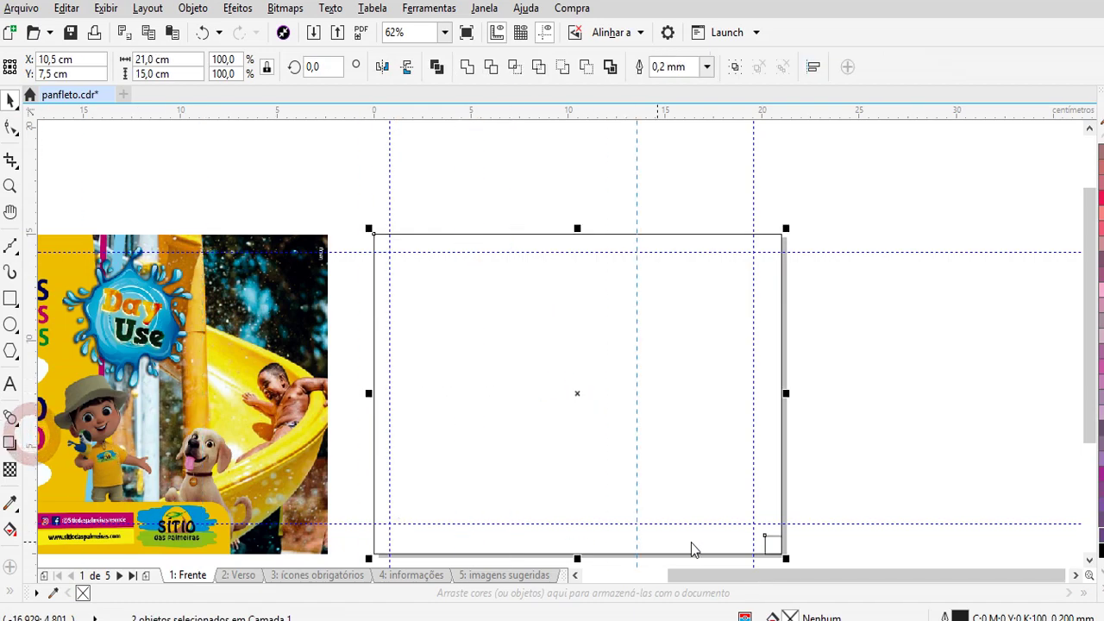
pyautogui.moveTo(770, 553); pyautogui.dragTo(785, 536)
pyautogui.click(751, 559)
pyautogui.click(831, 486)
pyautogui.click(772, 535)
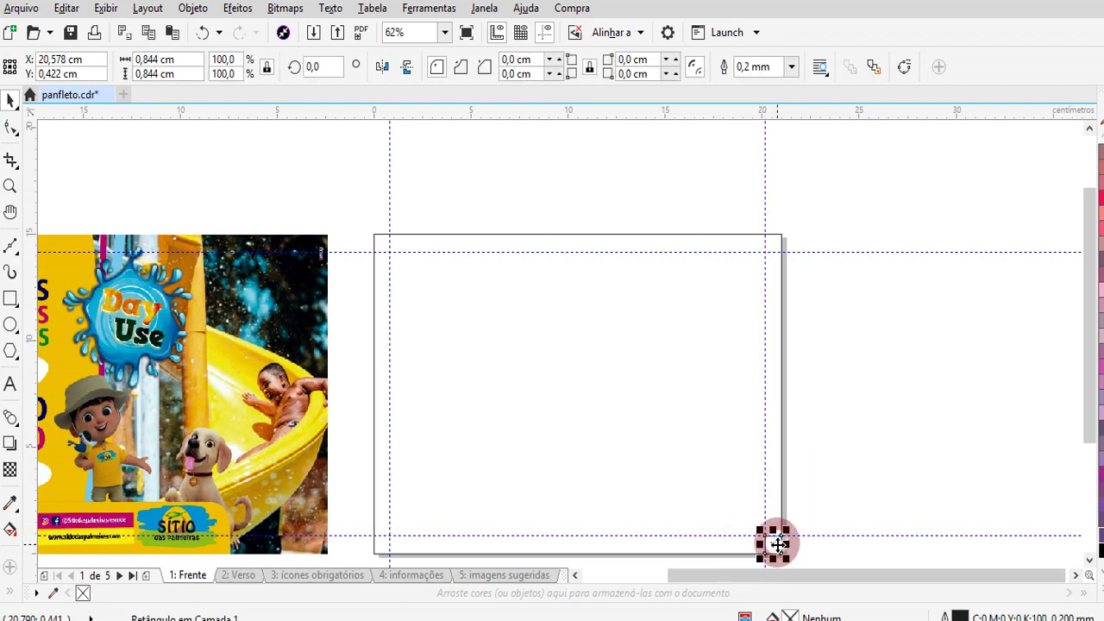
pyautogui.click(863, 433)
pyautogui.press('F4')
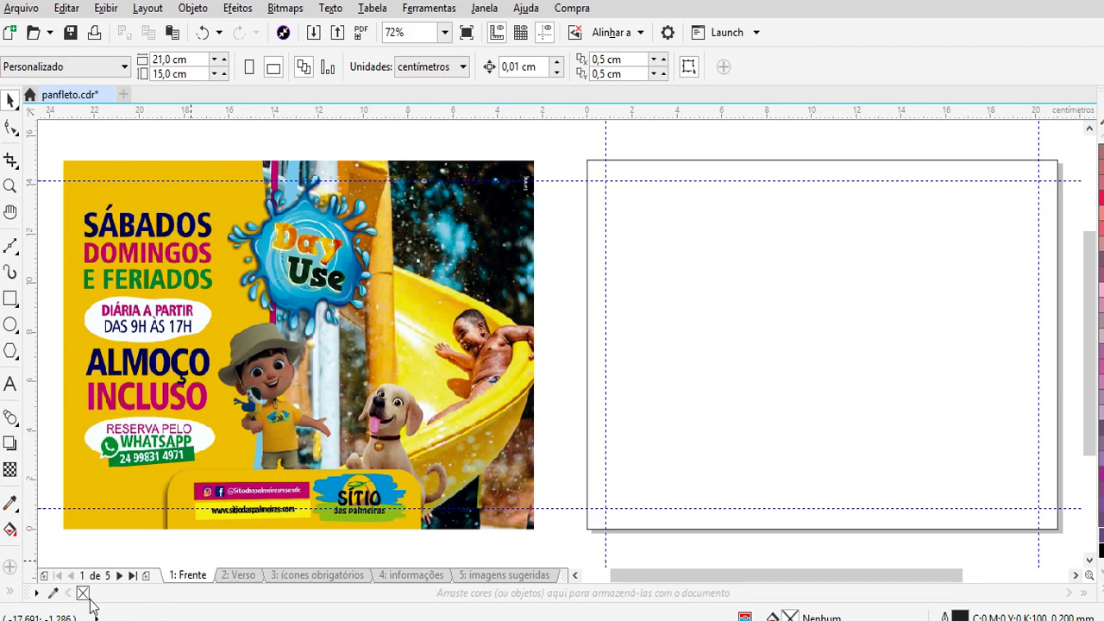
# Sample the flyer's yellow background into the document palette, then show the 2: Verso page
pyautogui.click(52, 594)
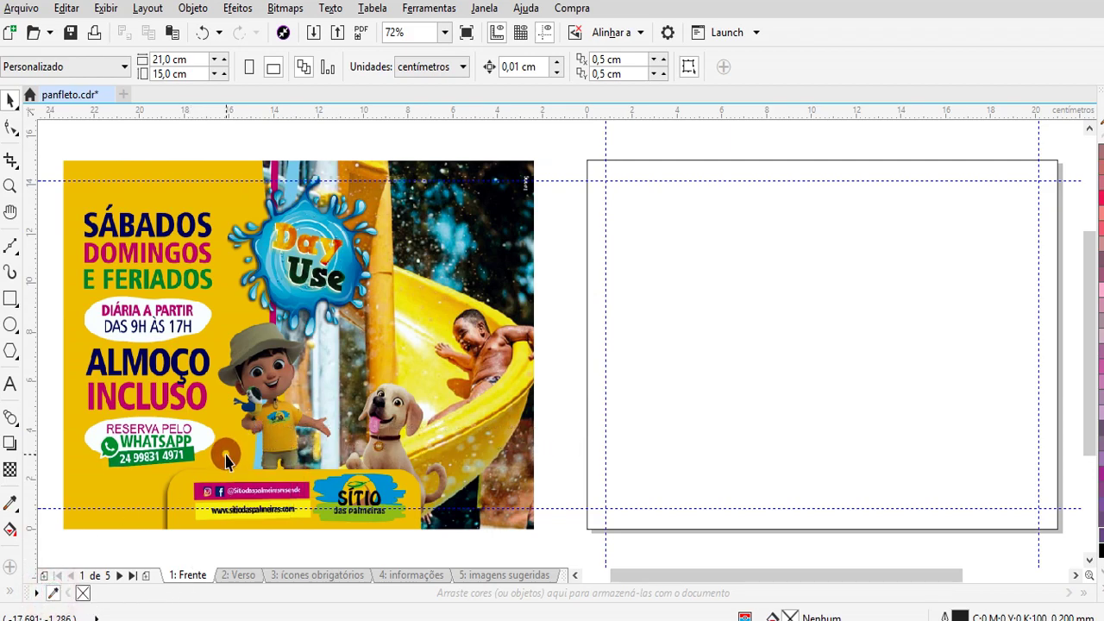
pyautogui.click(227, 463)
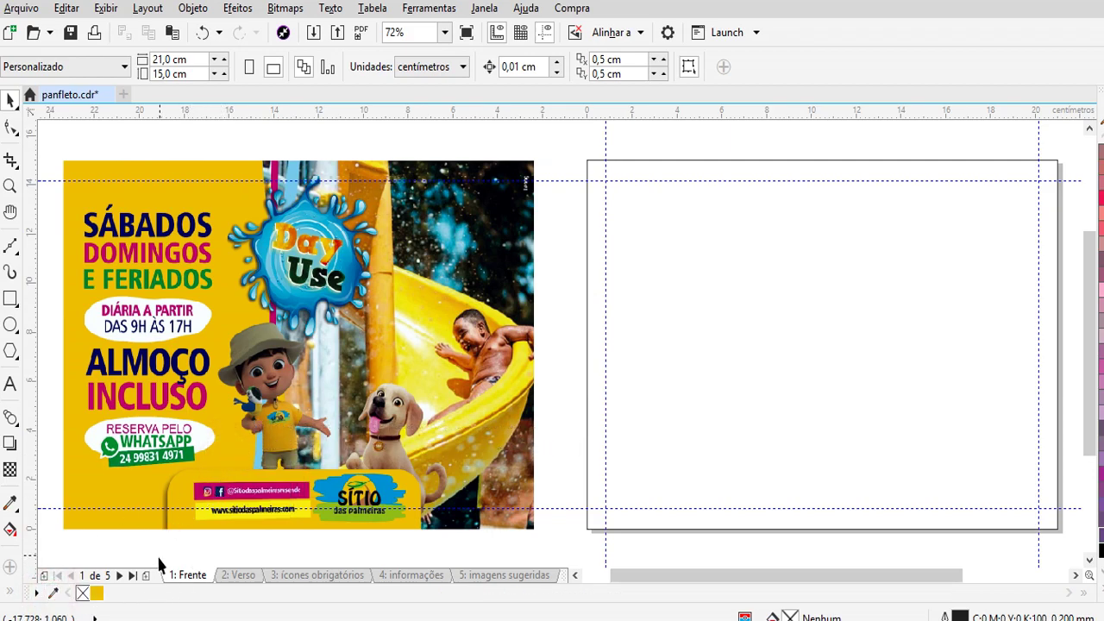
pyautogui.click(231, 574)
# On page 3, select the blob and sample its blue #0099D9 into the document palette
pyautogui.scroll(-3, 672, 373)
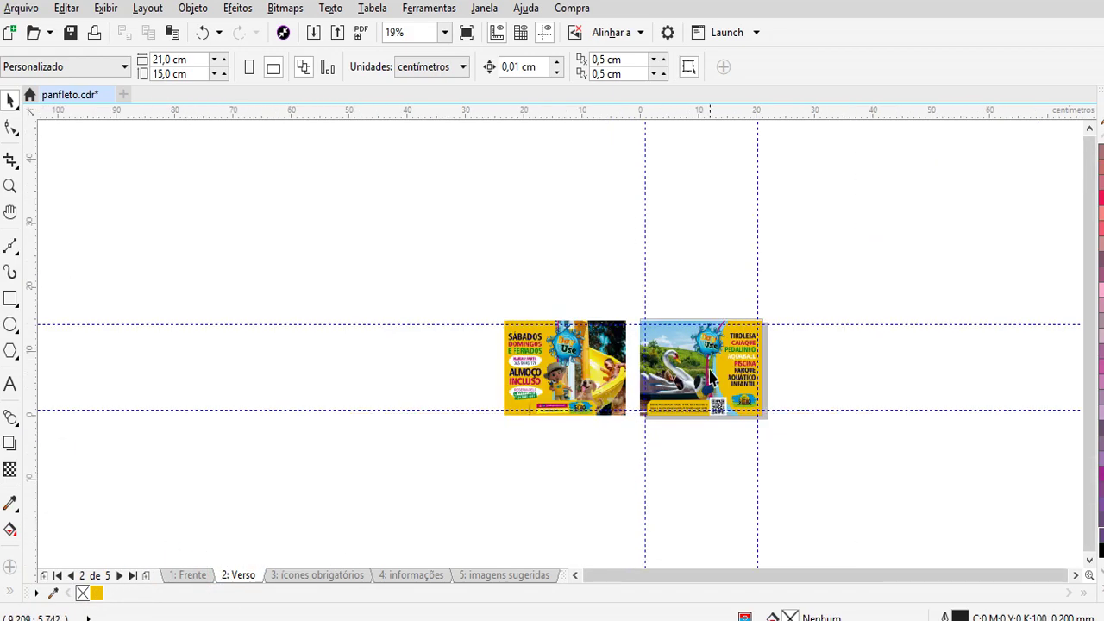
pyautogui.click(310, 575)
pyautogui.scroll(3, 700, 347)
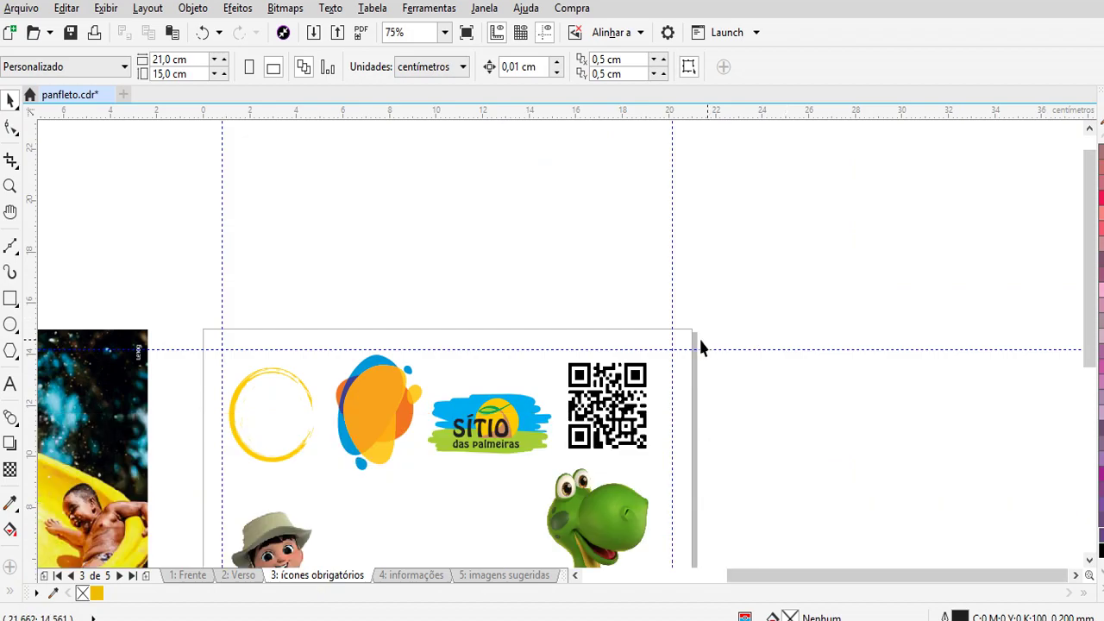
pyautogui.click(361, 431)
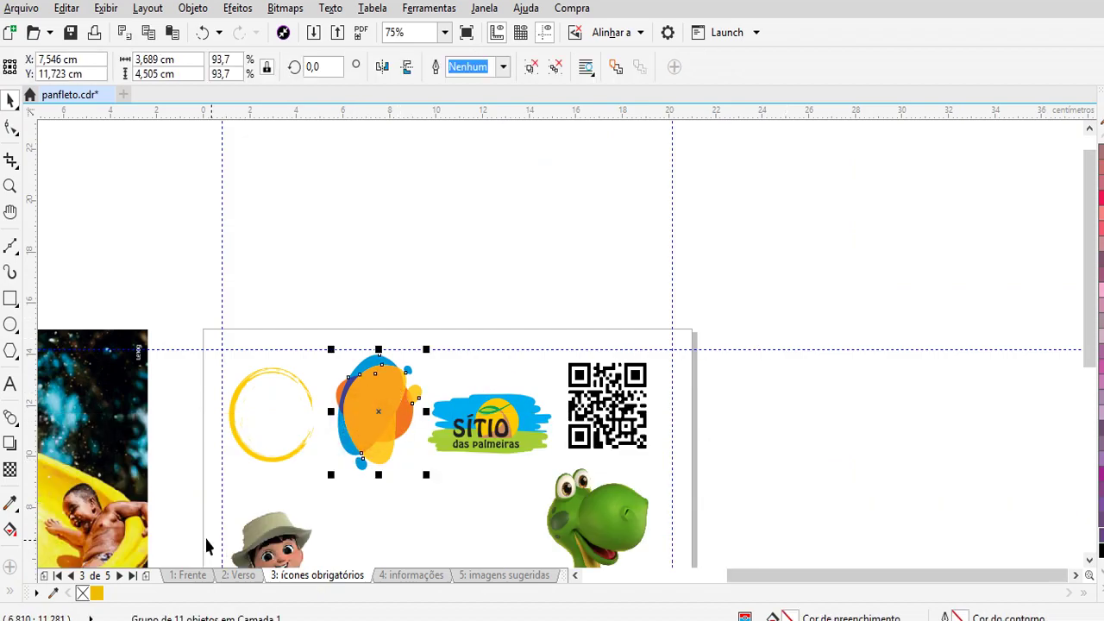
pyautogui.click(53, 593)
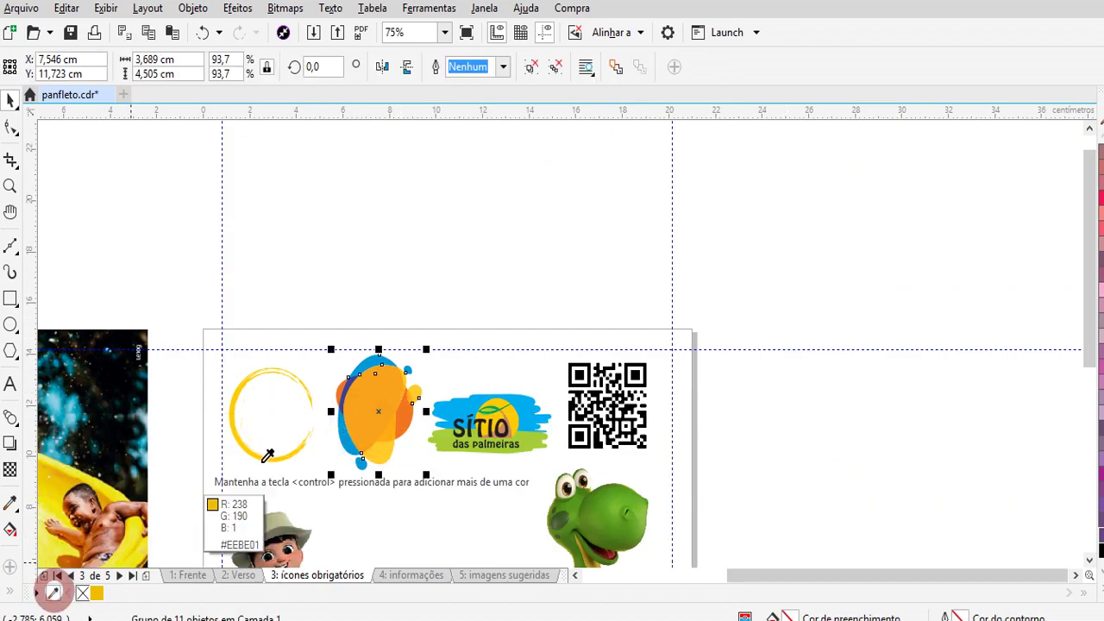
pyautogui.click(364, 360)
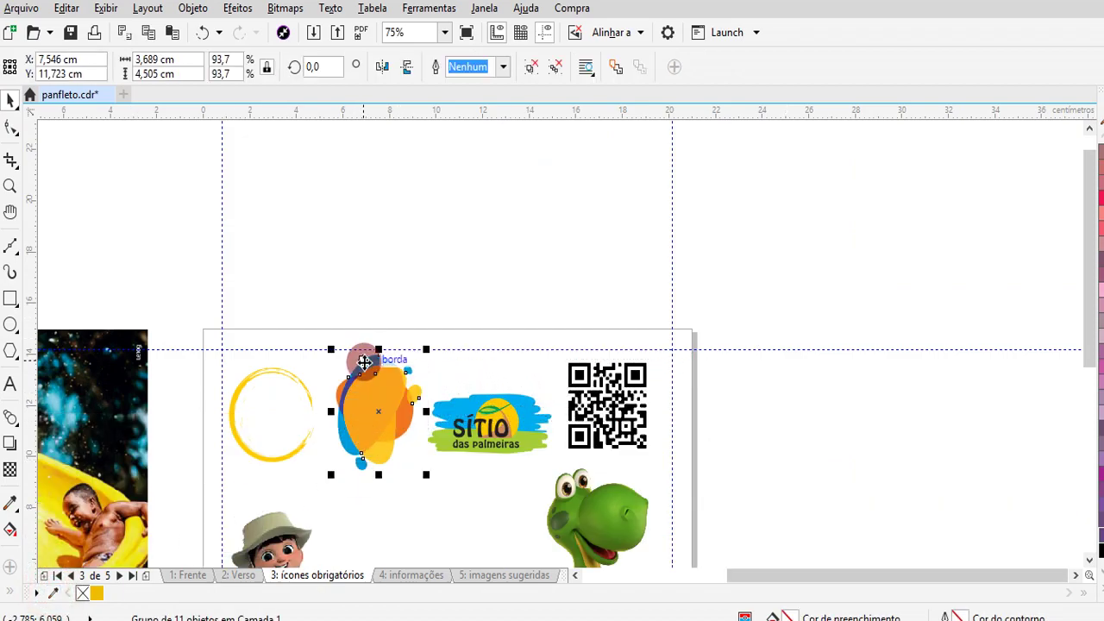
# Sample the blob's orange #F9A31C, darker orange and dark blue into the document palette
pyautogui.click(53, 593)
pyautogui.click(361, 382)
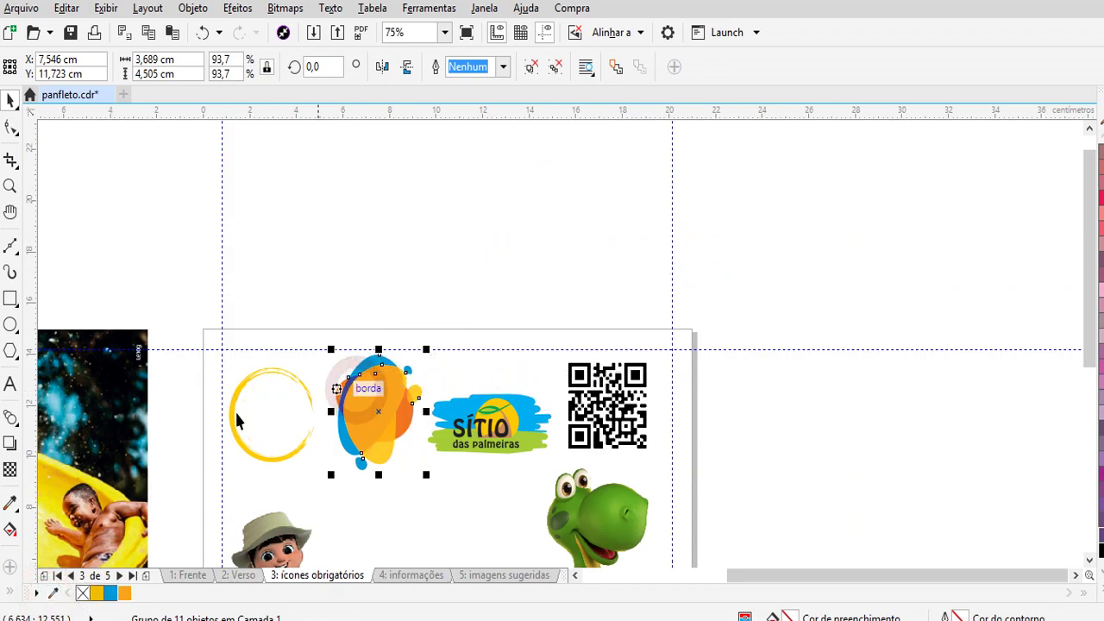
pyautogui.click(49, 595)
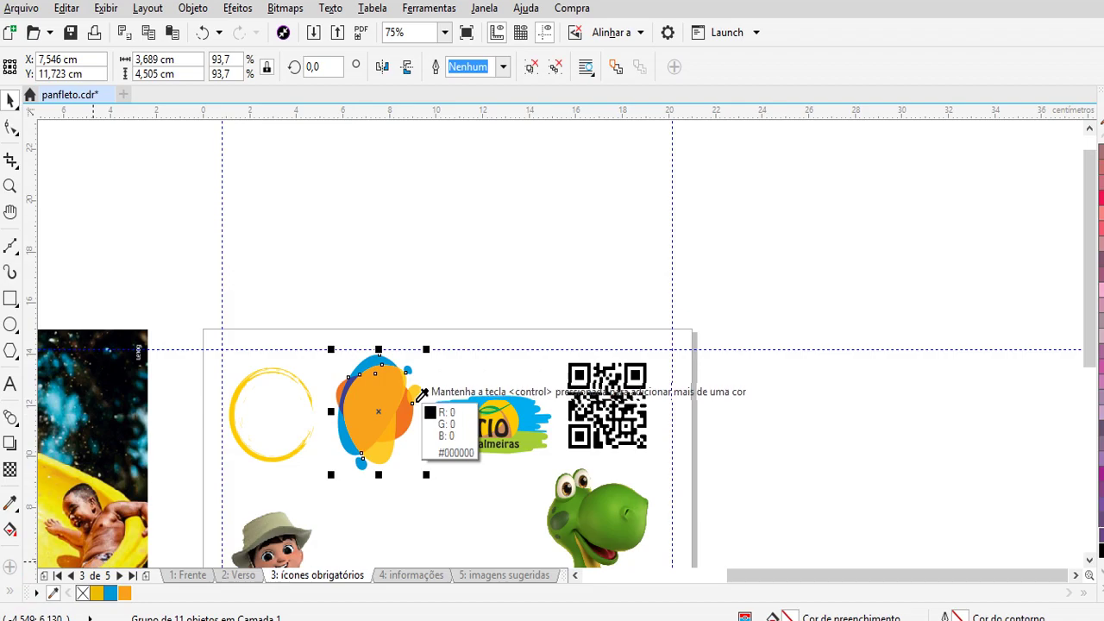
pyautogui.click(403, 412)
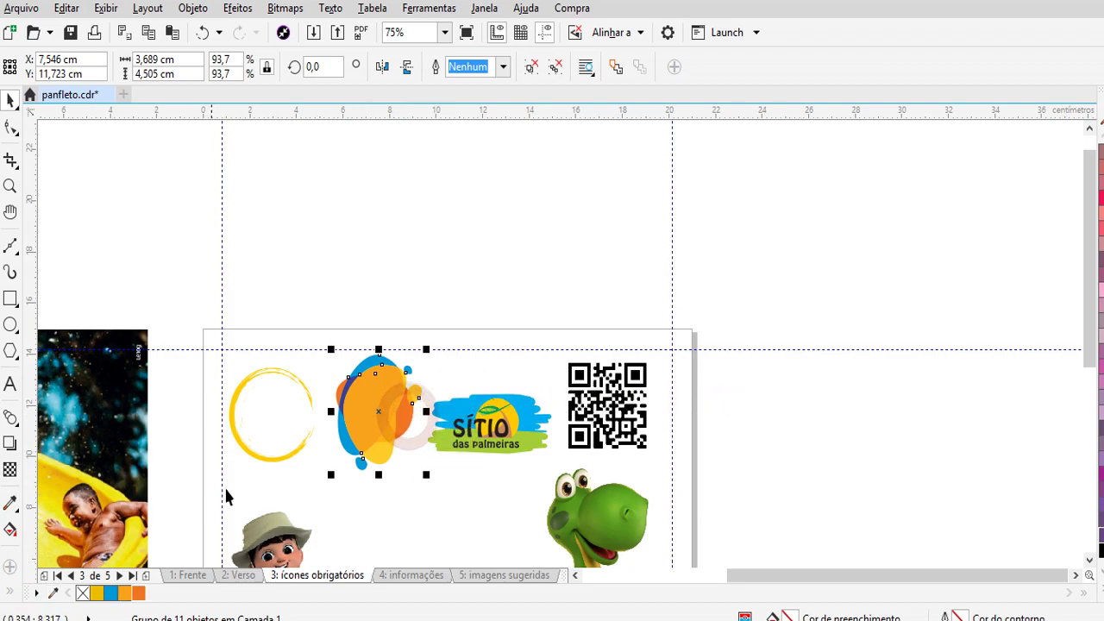
pyautogui.click(52, 594)
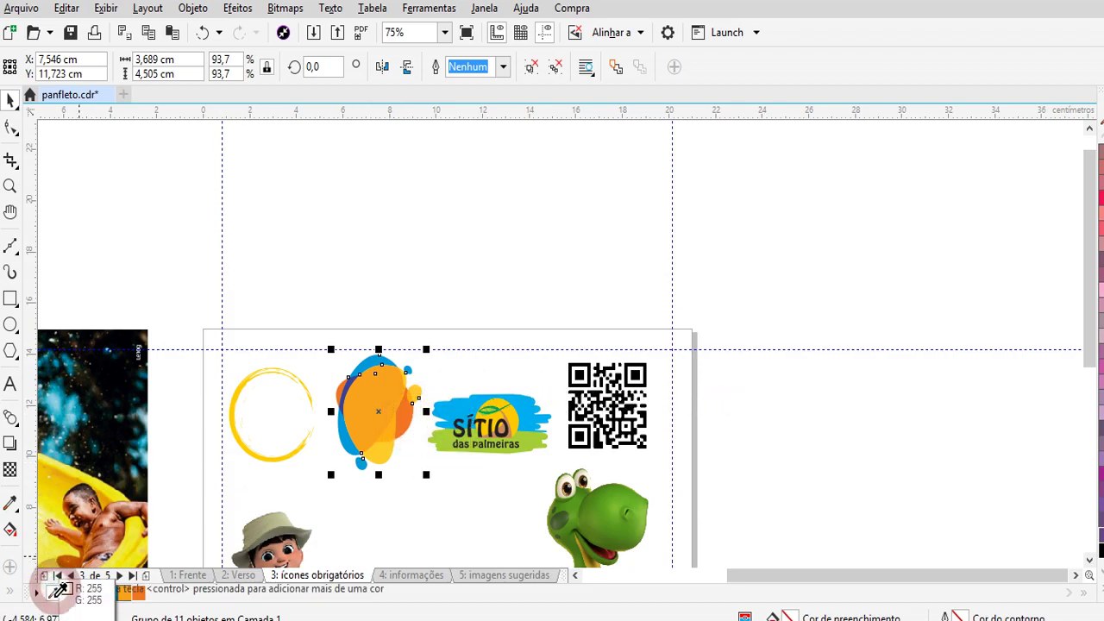
pyautogui.click(351, 384)
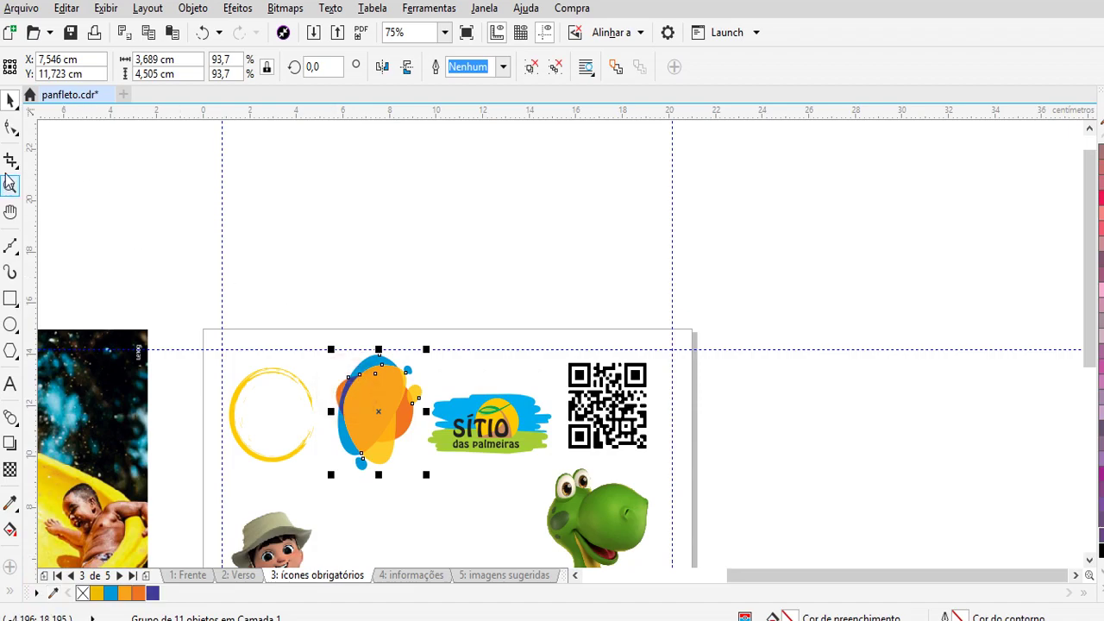
pyautogui.click(152, 177)
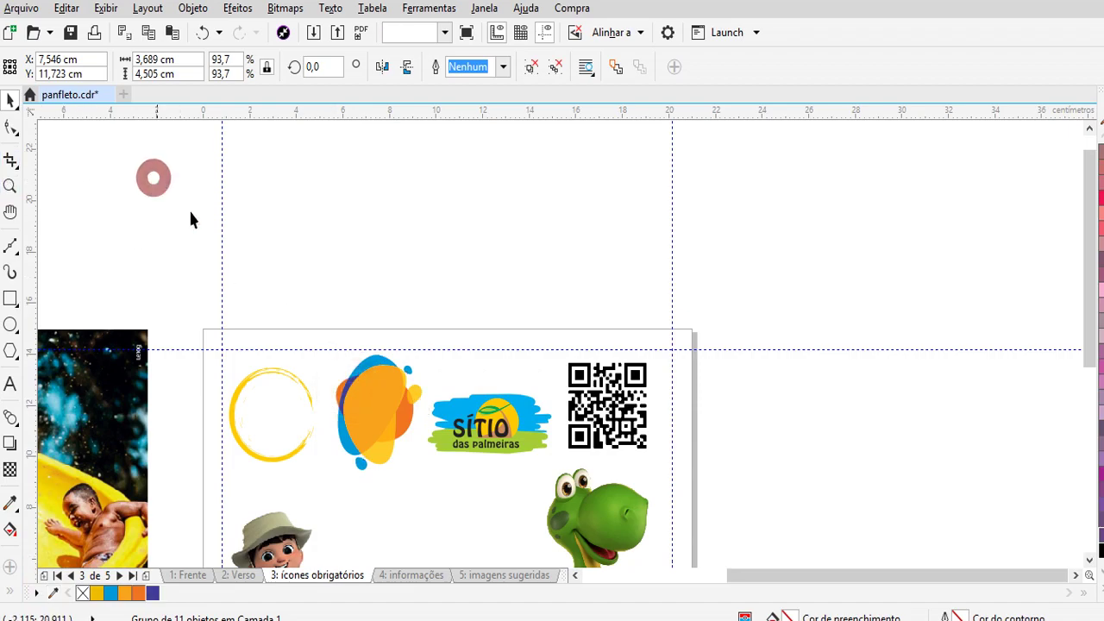
# In the Palette Editor, redefine the yellow swatch with CMYK values
pyautogui.doubleClick(97, 593)
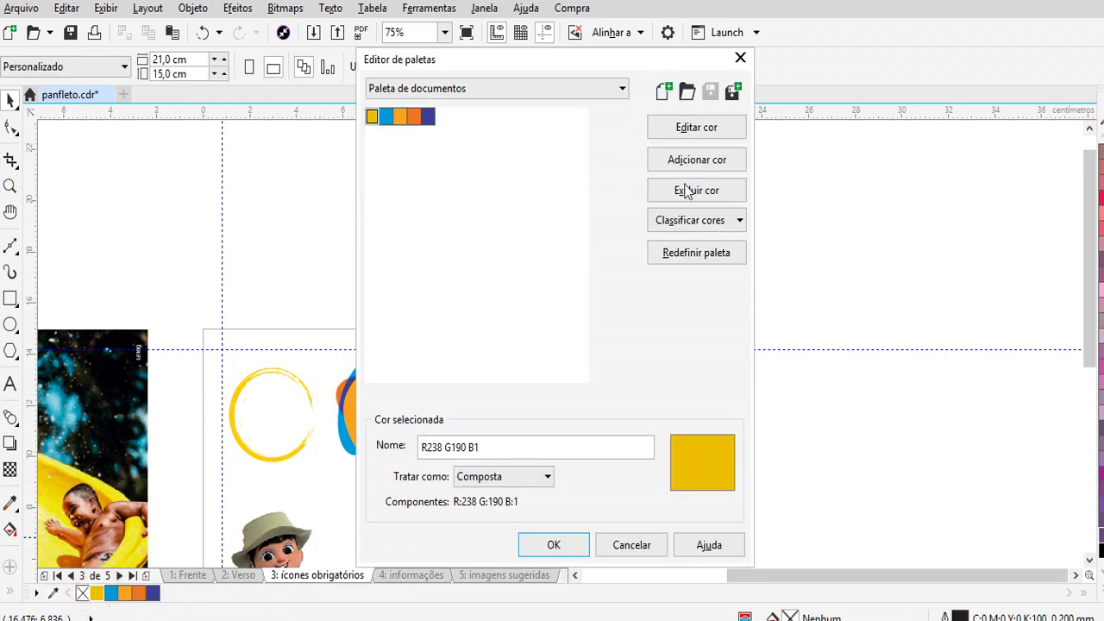
pyautogui.click(707, 129)
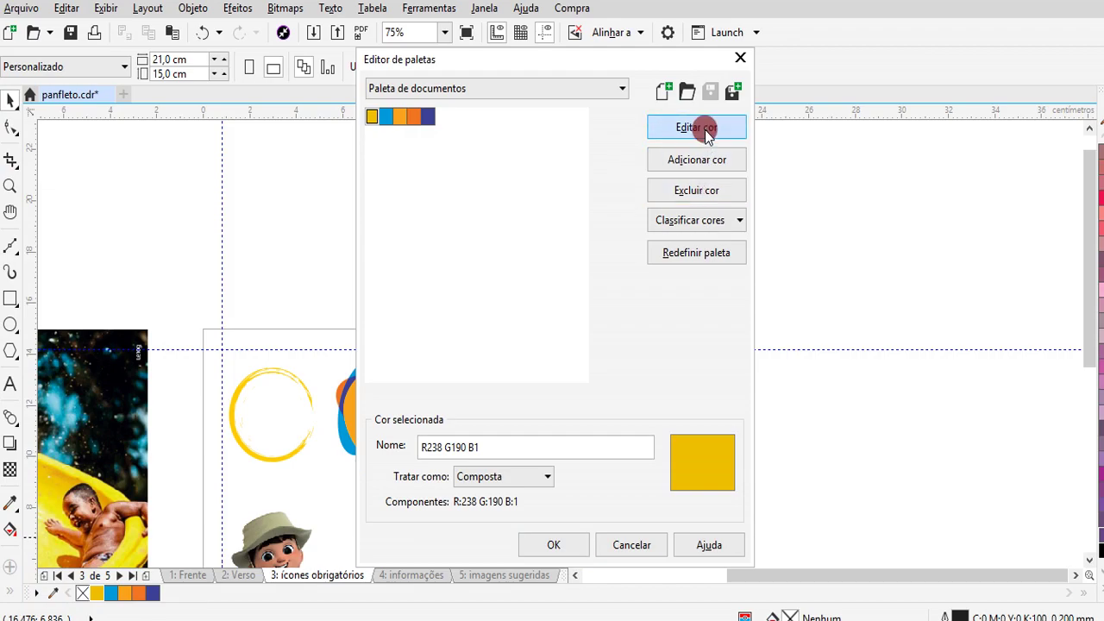
pyautogui.click(552, 290)
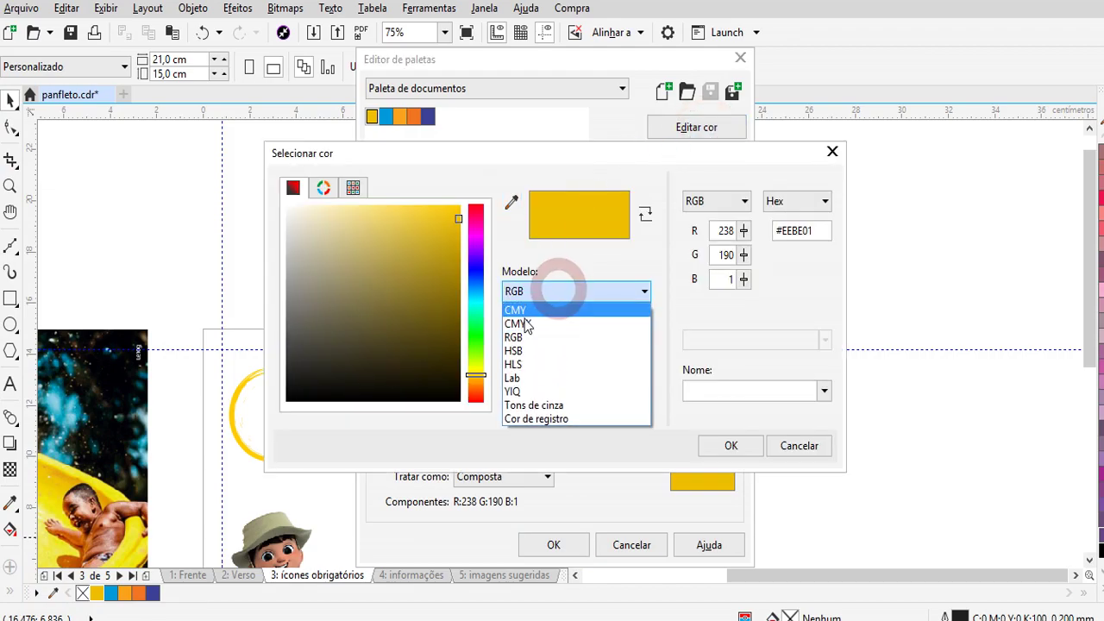
pyautogui.click(523, 319)
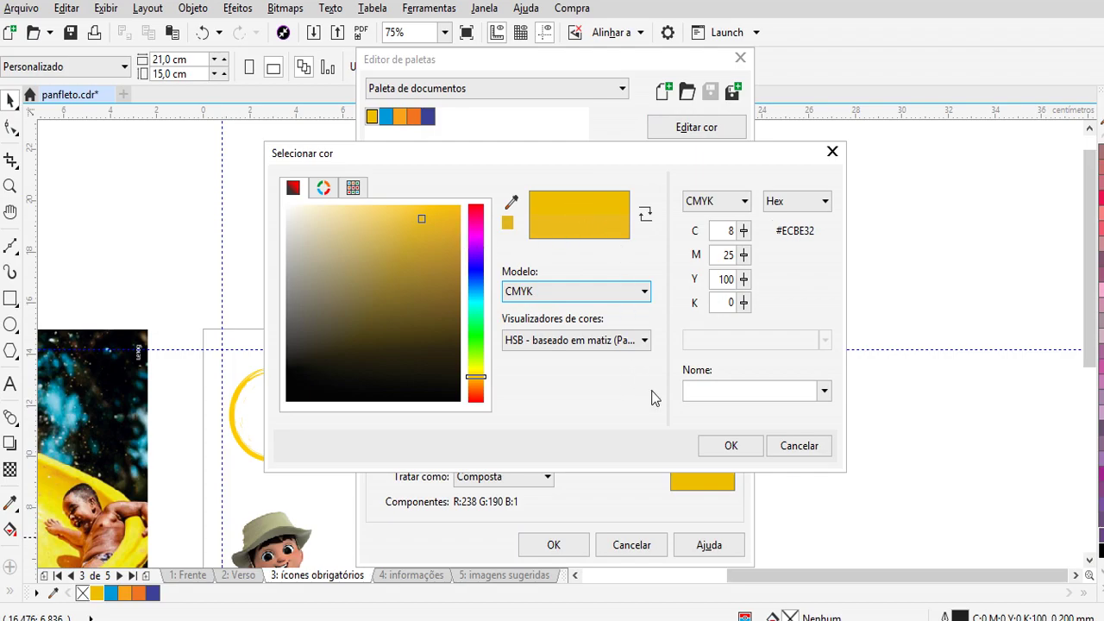
pyautogui.click(730, 445)
# Redefine the blue swatch in CMYK, adjusted to C78 M25
pyautogui.click(390, 116)
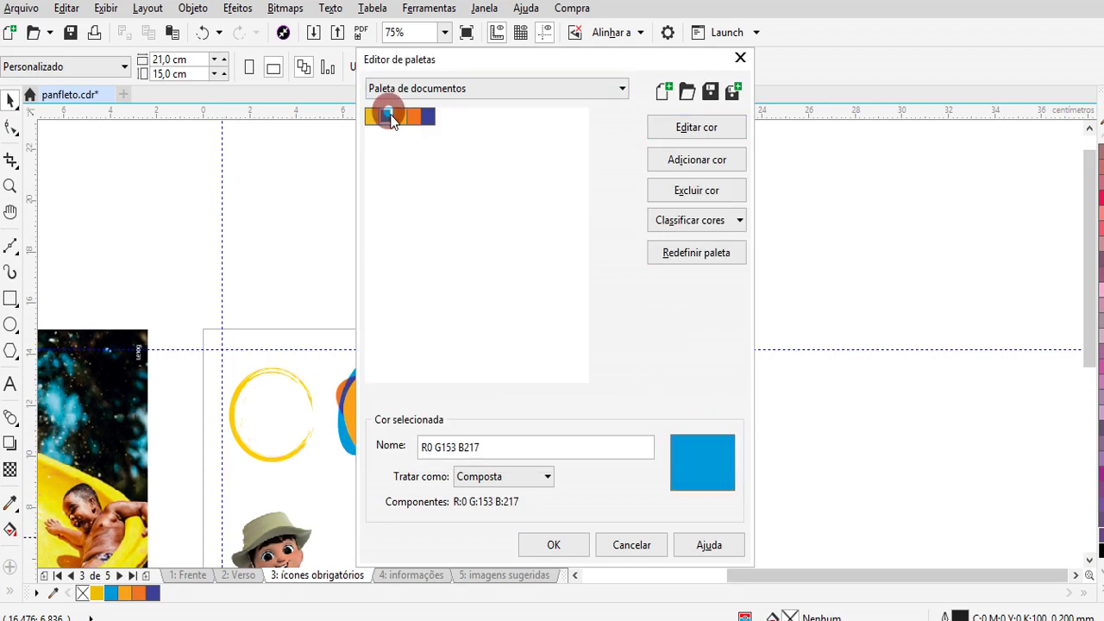
pyautogui.click(670, 131)
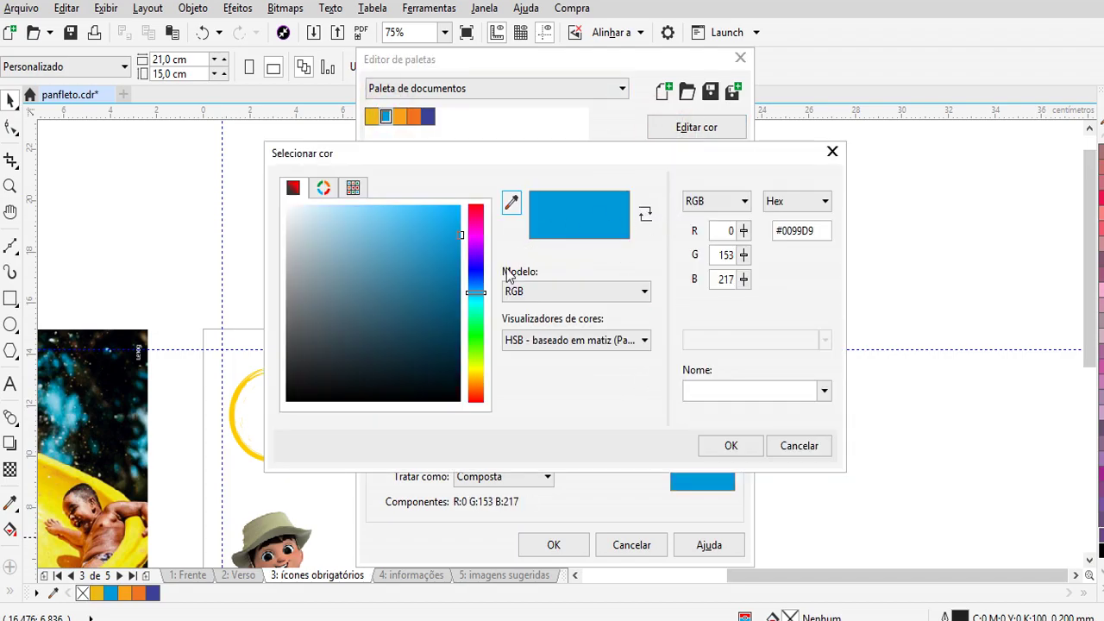
pyautogui.click(515, 291)
pyautogui.click(521, 321)
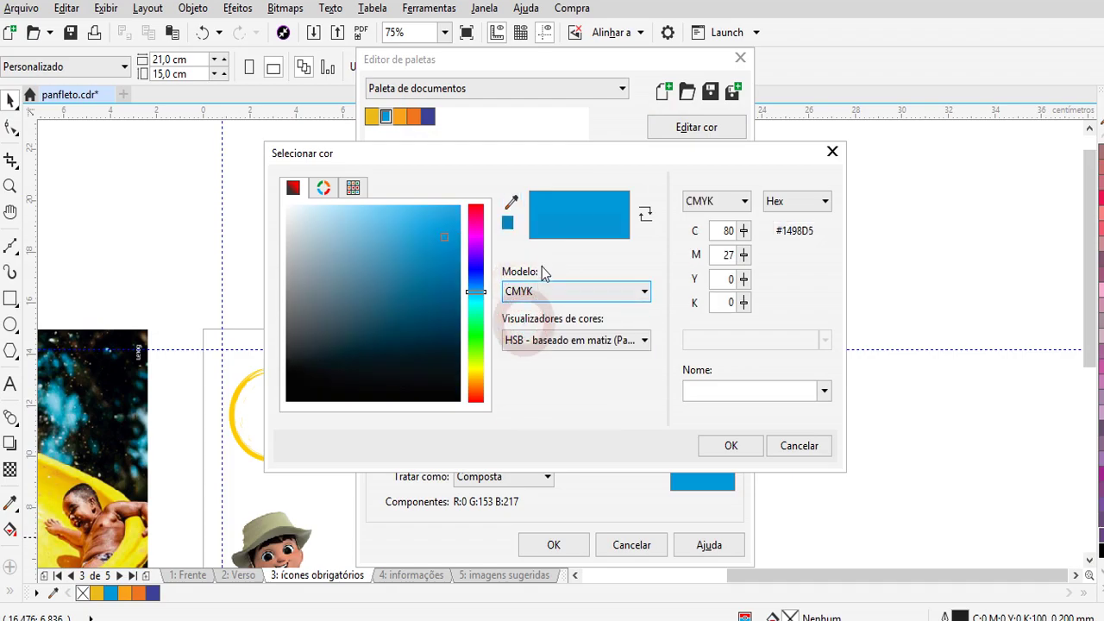
pyautogui.click(443, 233)
pyautogui.click(724, 443)
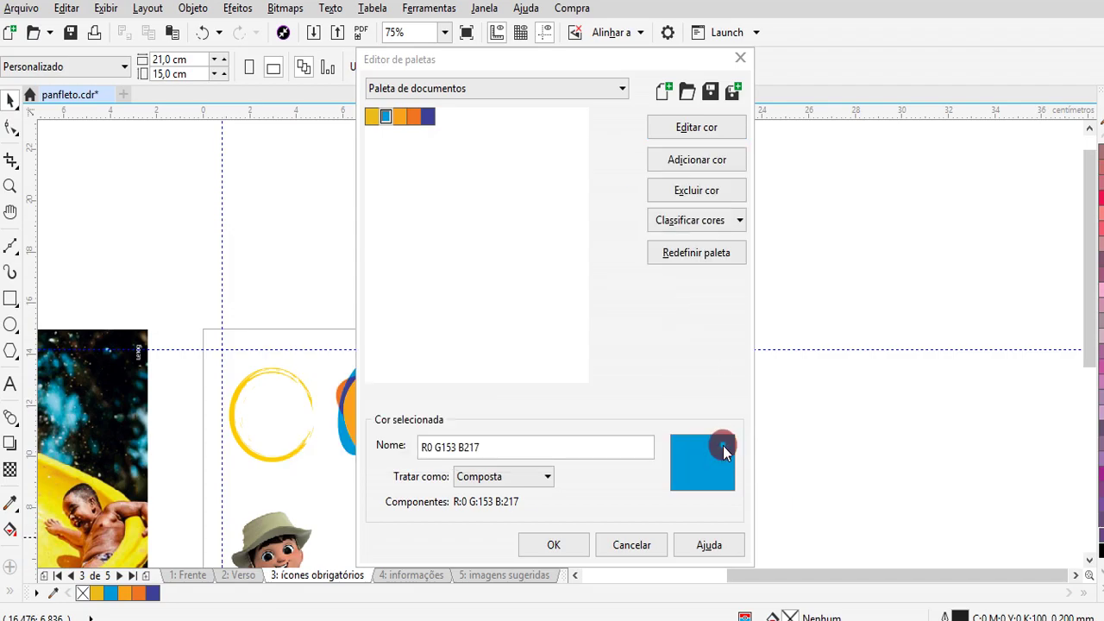
# Redefine the orange swatch with CMYK values
pyautogui.click(400, 116)
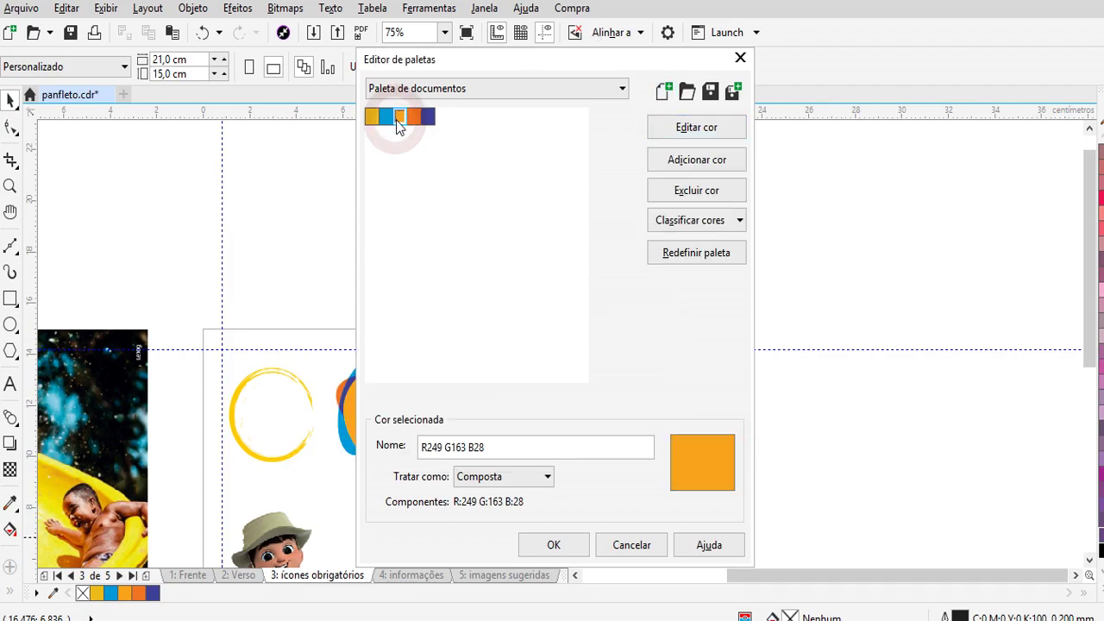
pyautogui.click(678, 127)
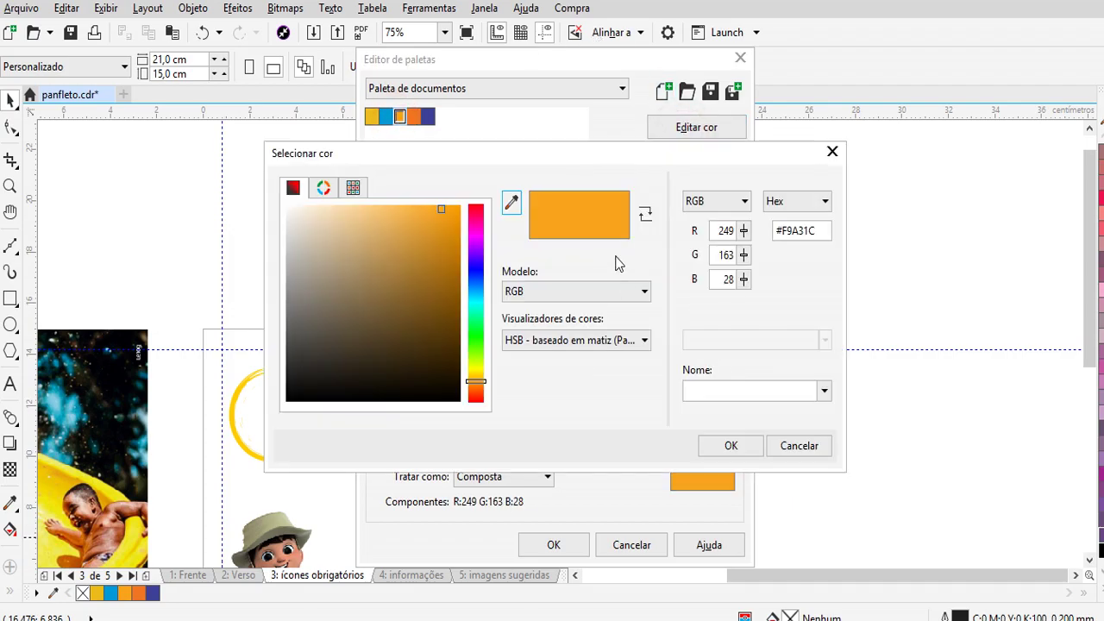
pyautogui.click(565, 293)
pyautogui.click(549, 321)
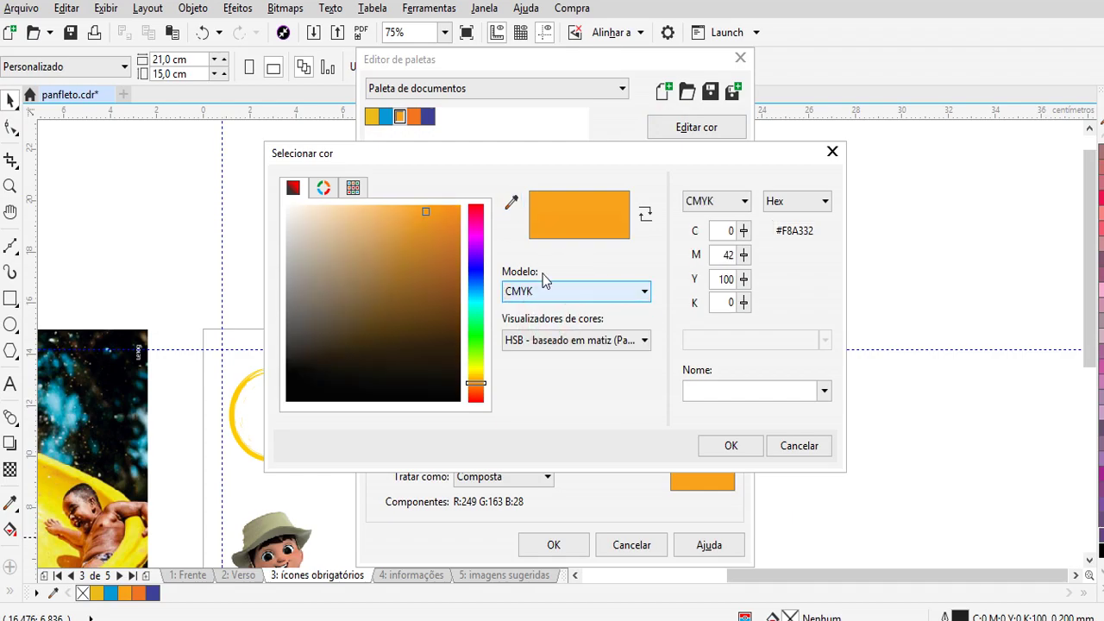
pyautogui.click(730, 445)
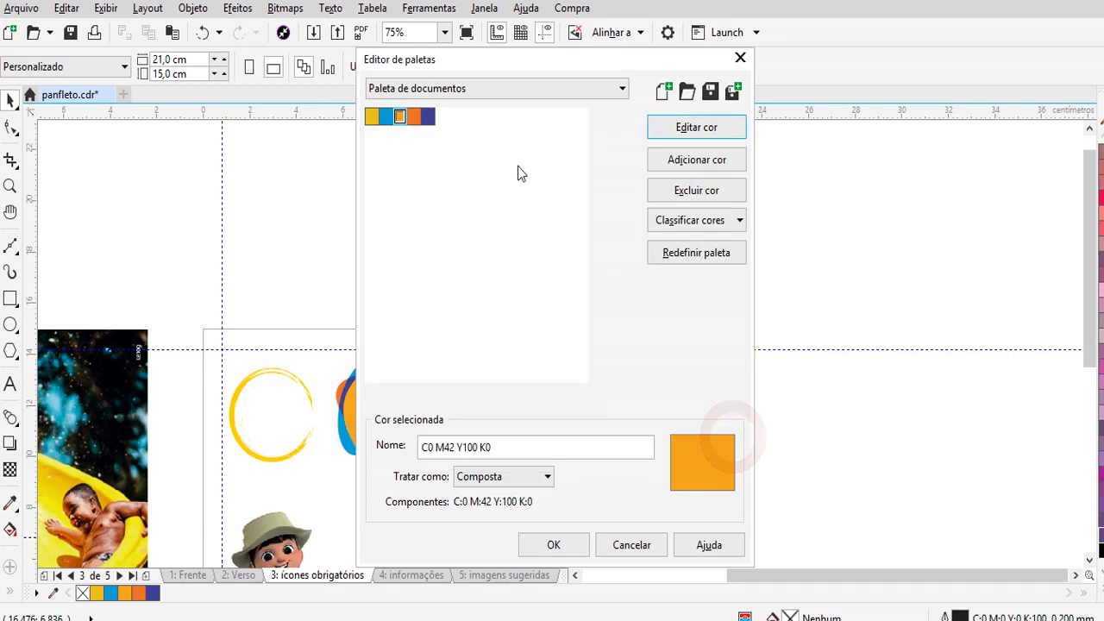
# Redefine the darker orange swatch in CMY and fine-tune its shade
pyautogui.click(414, 115)
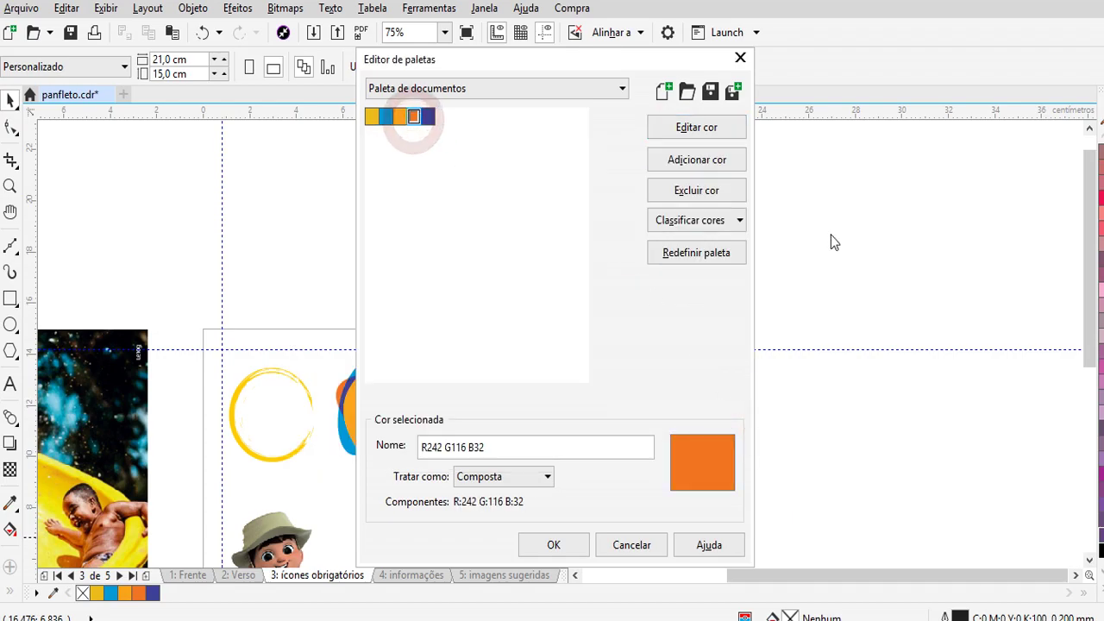
pyautogui.click(687, 128)
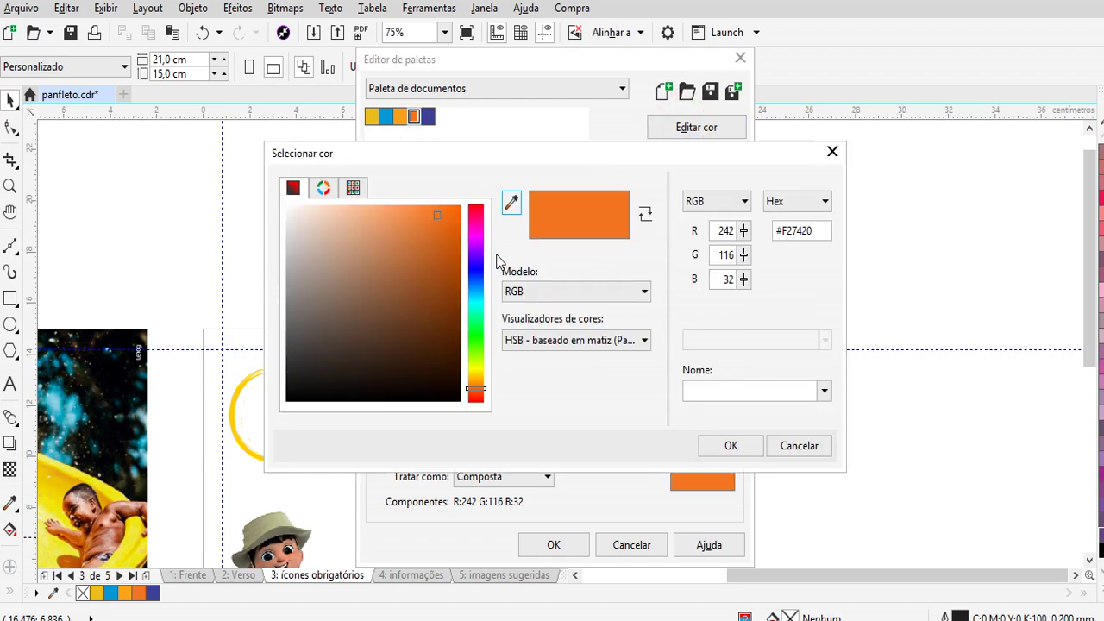
pyautogui.click(516, 291)
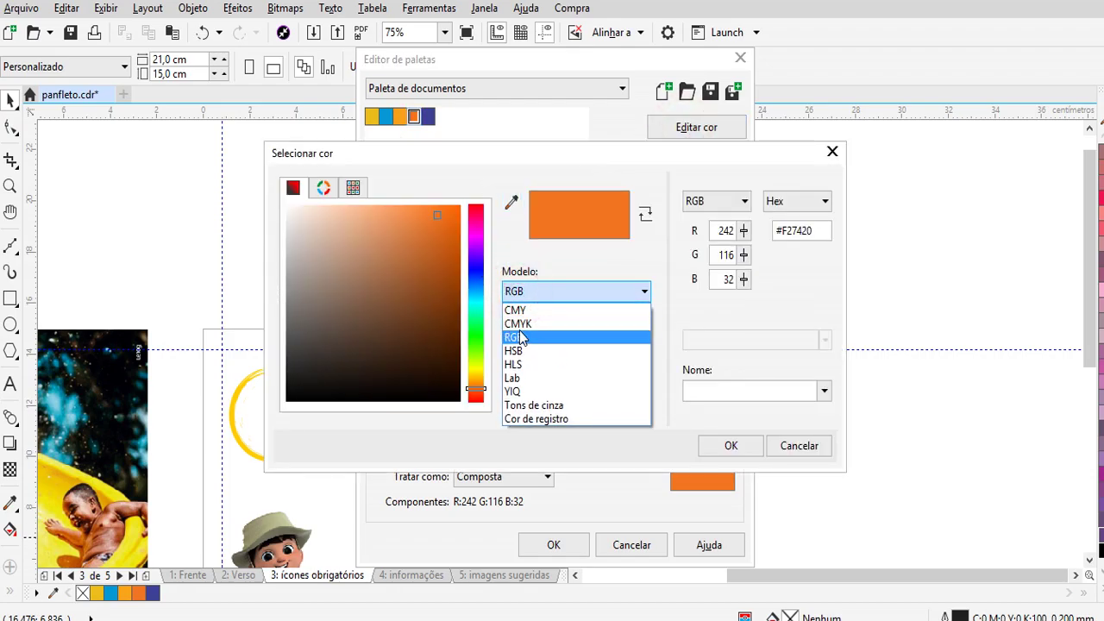
pyautogui.click(513, 307)
pyautogui.moveTo(426, 224); pyautogui.dragTo(414, 216)
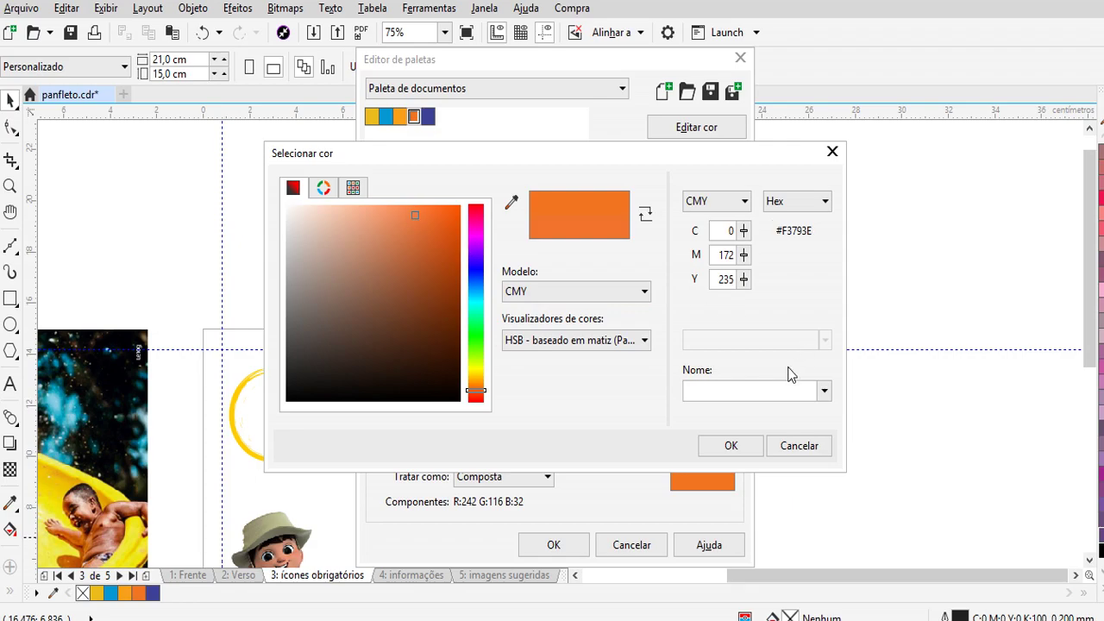
pyautogui.click(729, 446)
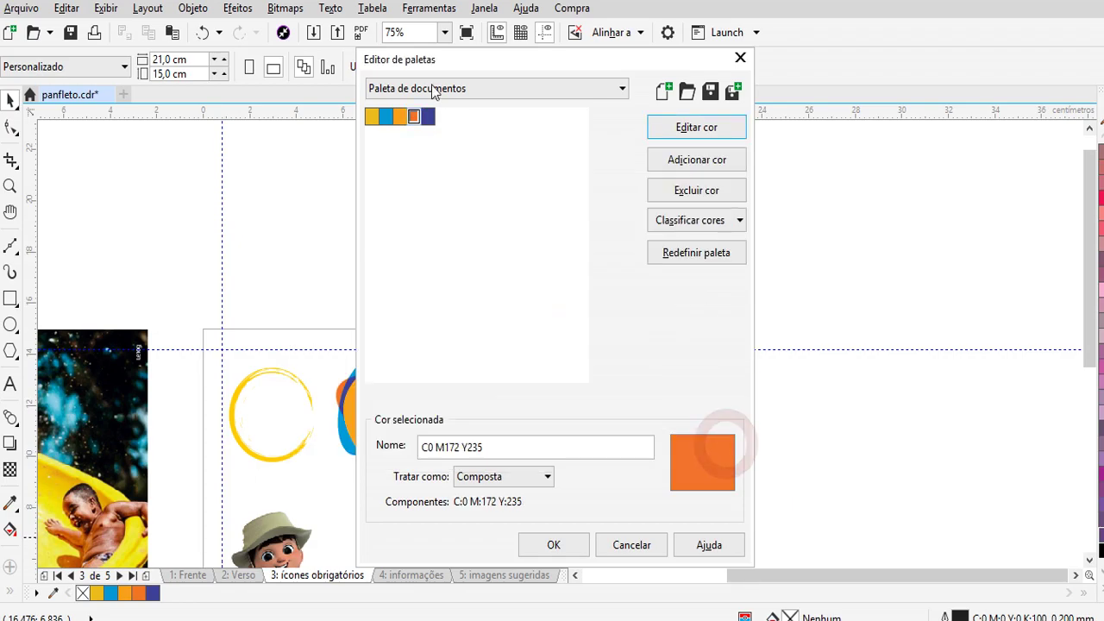
# Redefine the dark blue swatch as CMYK C95 M87 Y1 K0
pyautogui.click(386, 117)
pyautogui.click(395, 118)
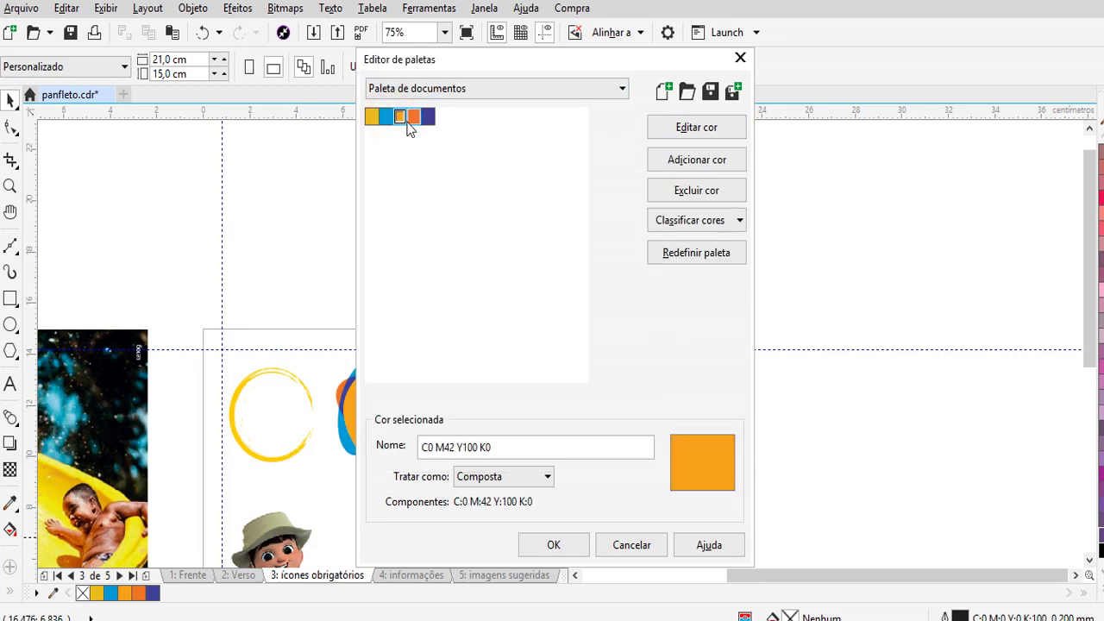
pyautogui.click(426, 118)
pyautogui.click(693, 126)
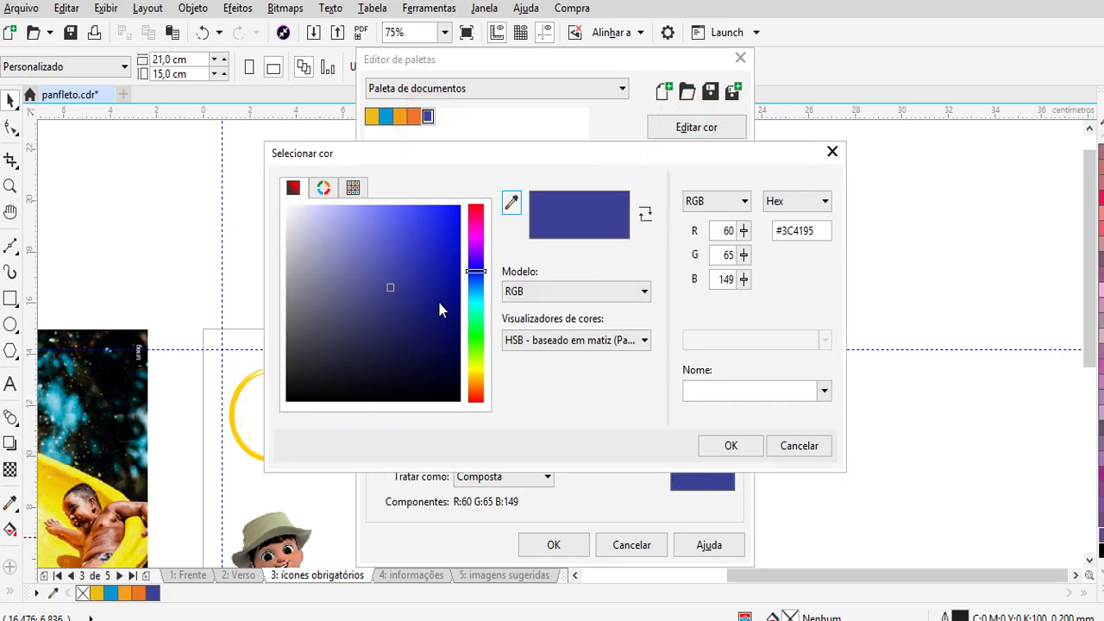
pyautogui.click(556, 289)
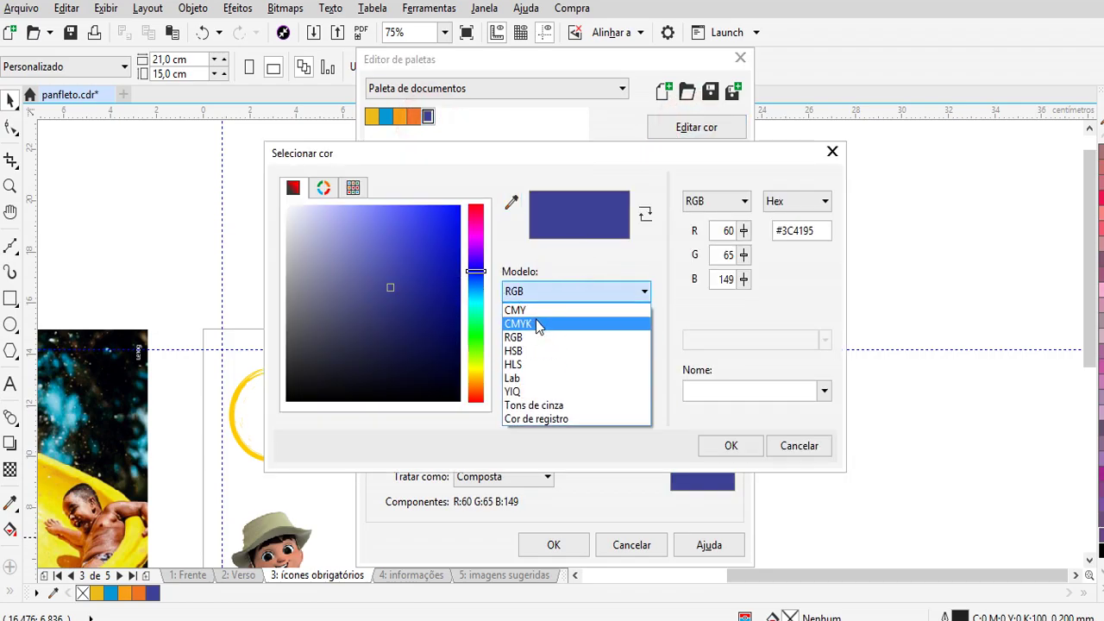
pyautogui.click(536, 325)
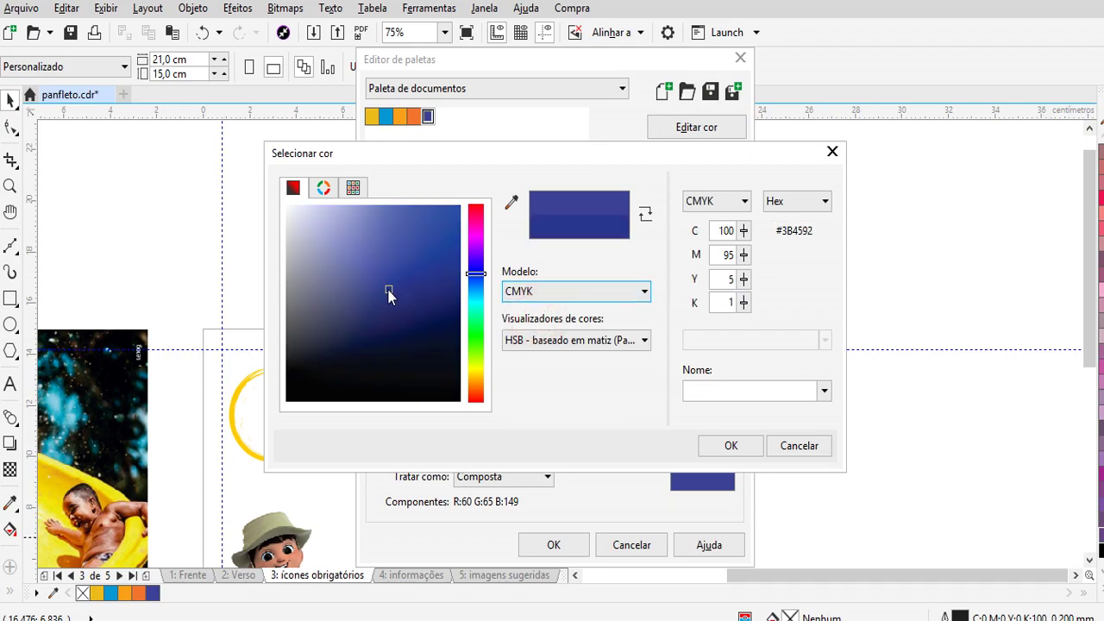
pyautogui.moveTo(389, 296); pyautogui.dragTo(384, 276)
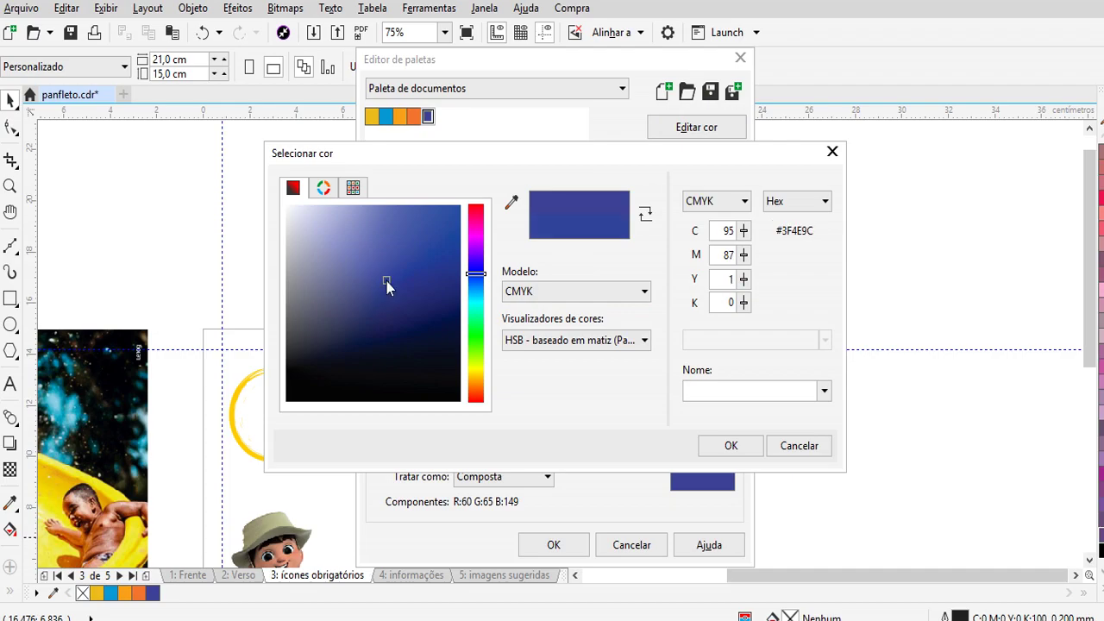
pyautogui.click(729, 447)
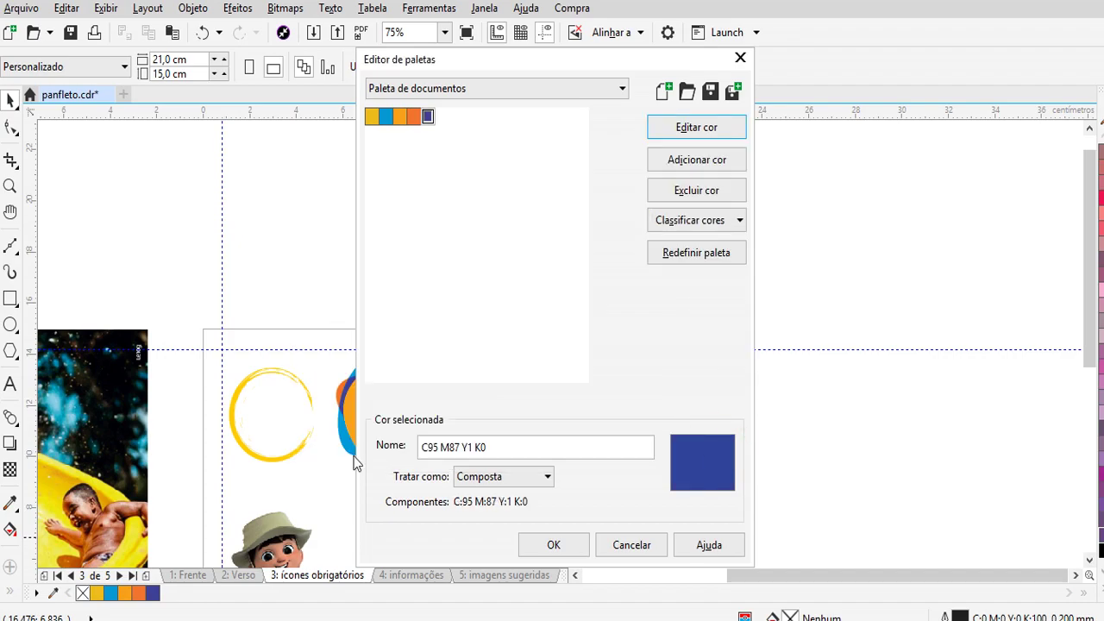
# Ungroup the orange-and-blue blob graphic into its separate shapes
pyautogui.click(553, 544)
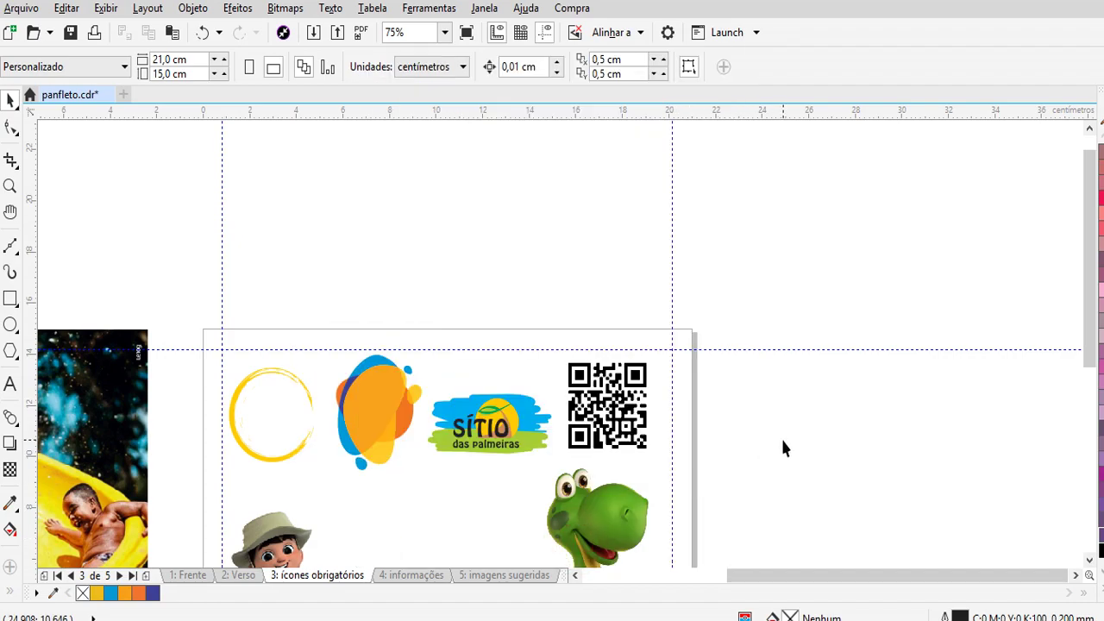
pyautogui.scroll(2, 324, 478)
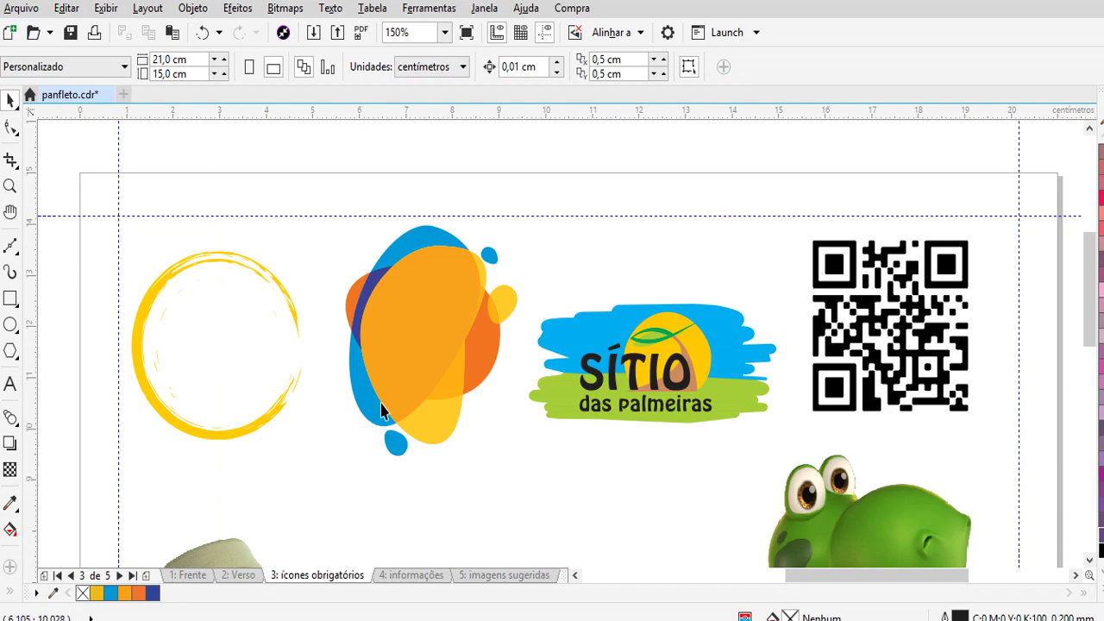
pyautogui.click(404, 247)
pyautogui.scroll(-2, 403, 246)
pyautogui.click(556, 67)
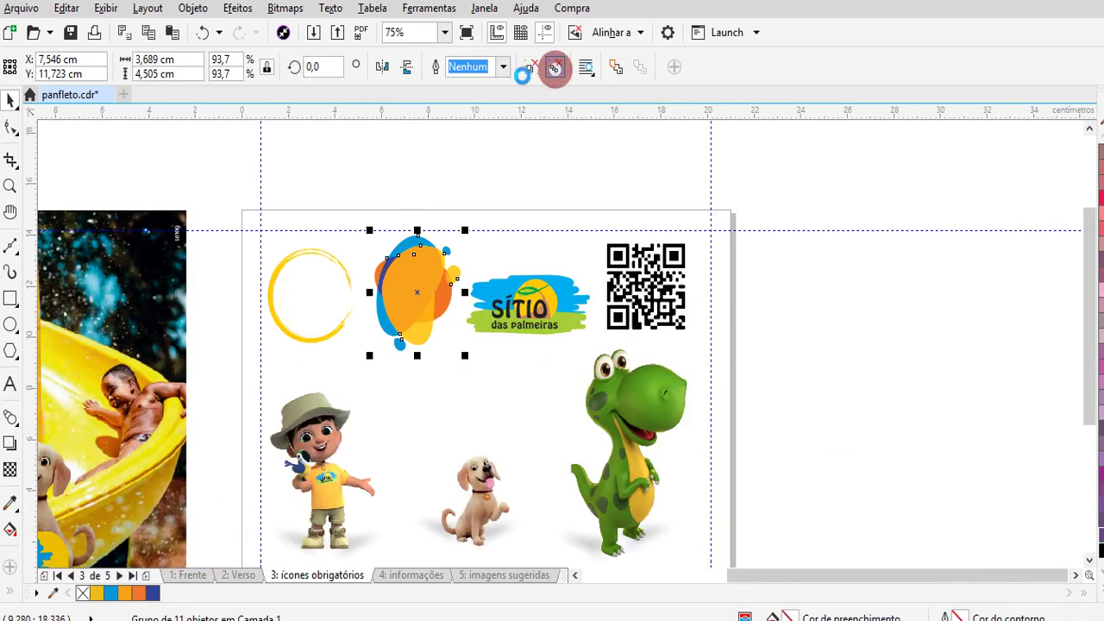
pyautogui.click(347, 152)
pyautogui.scroll(4, 411, 284)
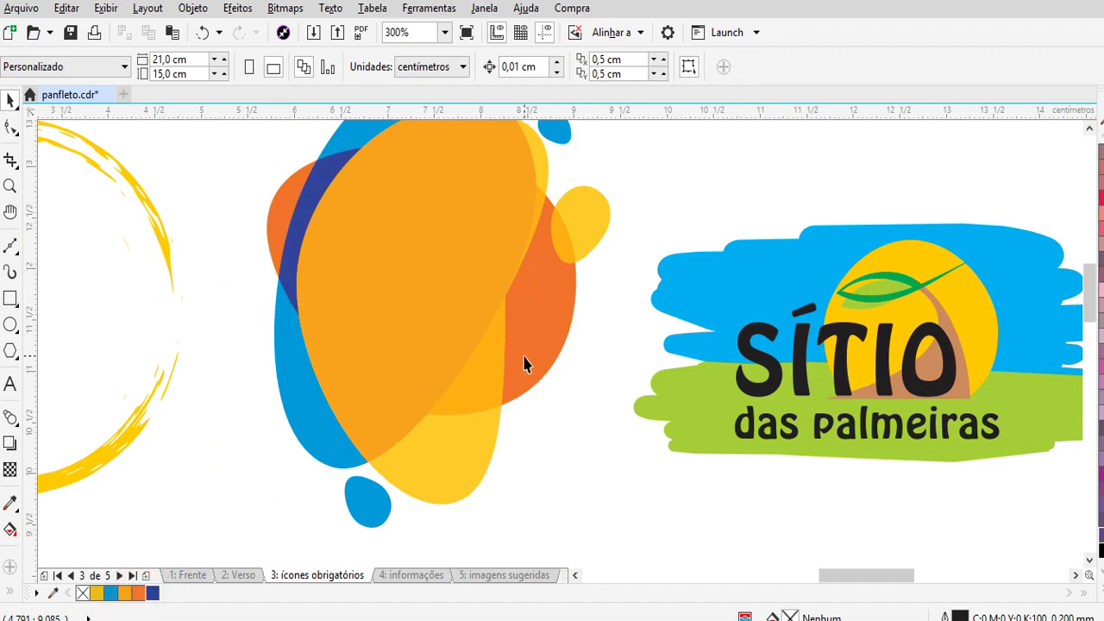
# Recolour one blob curve in palette orange and both yellow blobs in darker gold
pyautogui.click(271, 205)
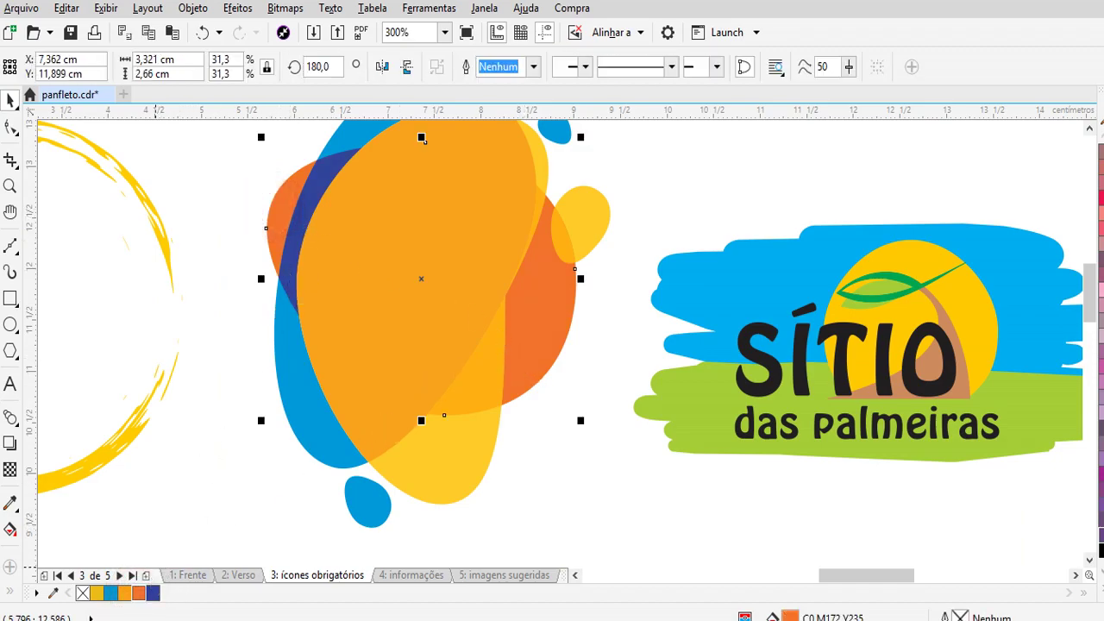
pyautogui.click(356, 350)
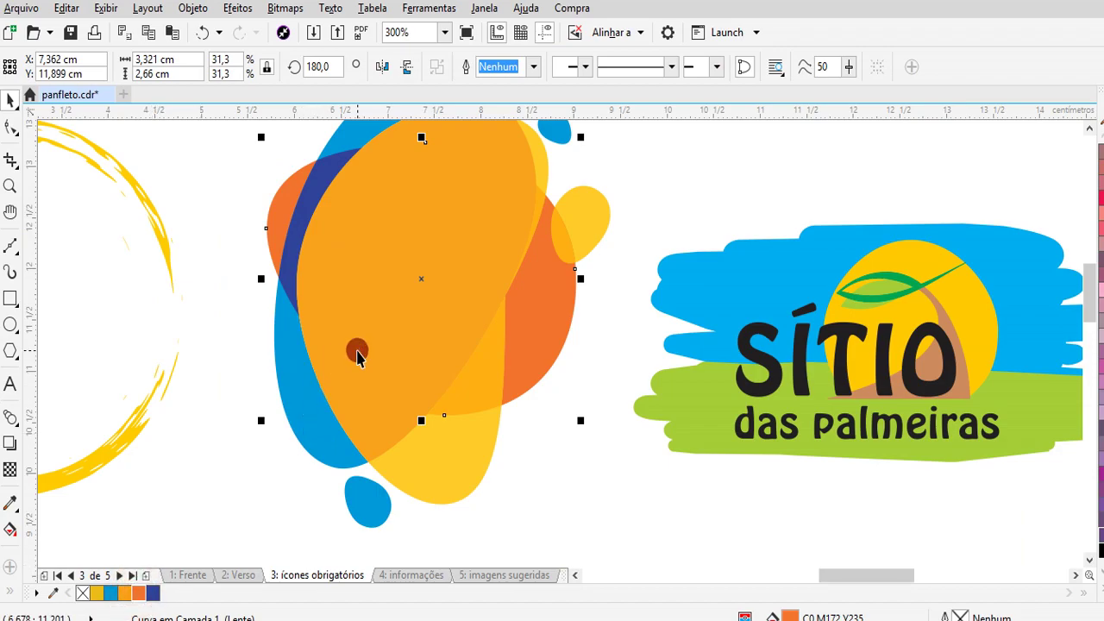
pyautogui.click(125, 593)
pyautogui.click(439, 470)
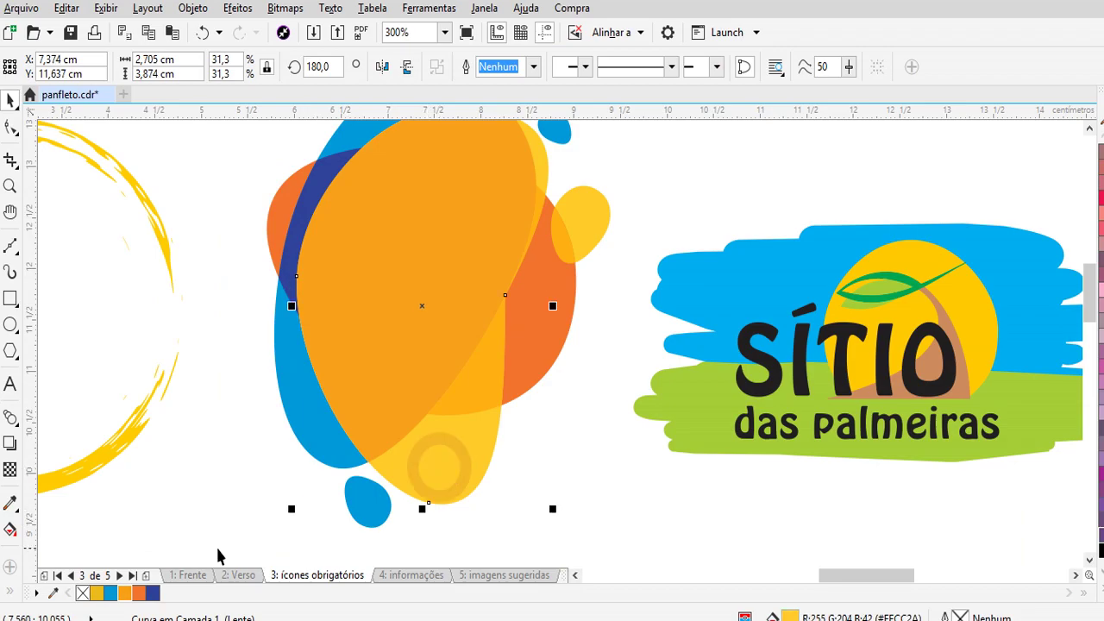
pyautogui.click(96, 594)
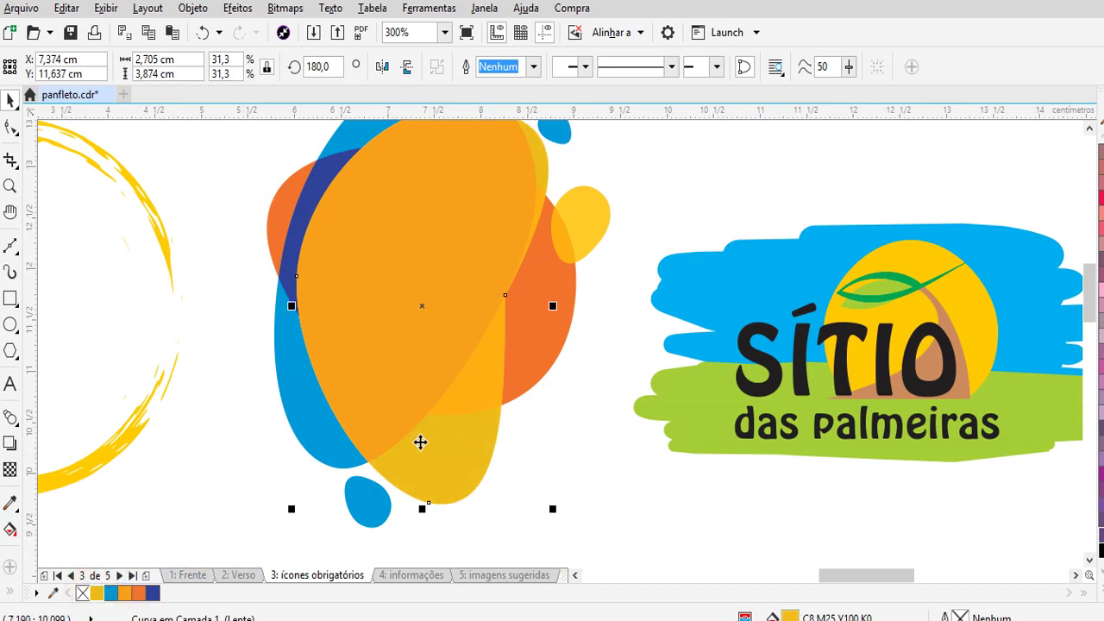
pyautogui.click(534, 448)
pyautogui.click(460, 392)
pyautogui.click(586, 227)
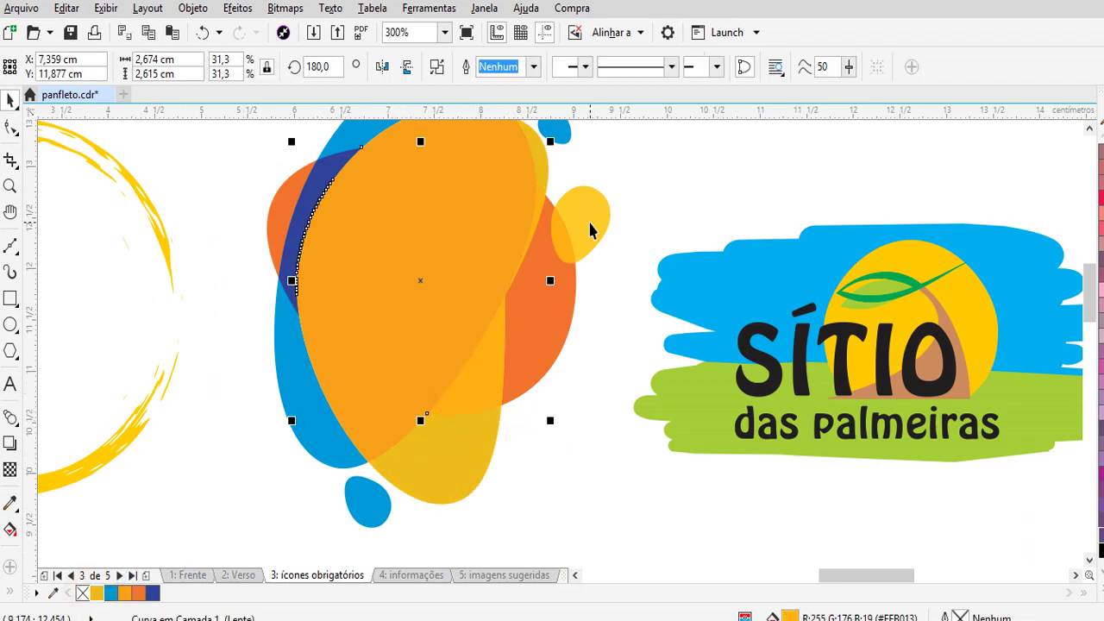
pyautogui.click(97, 593)
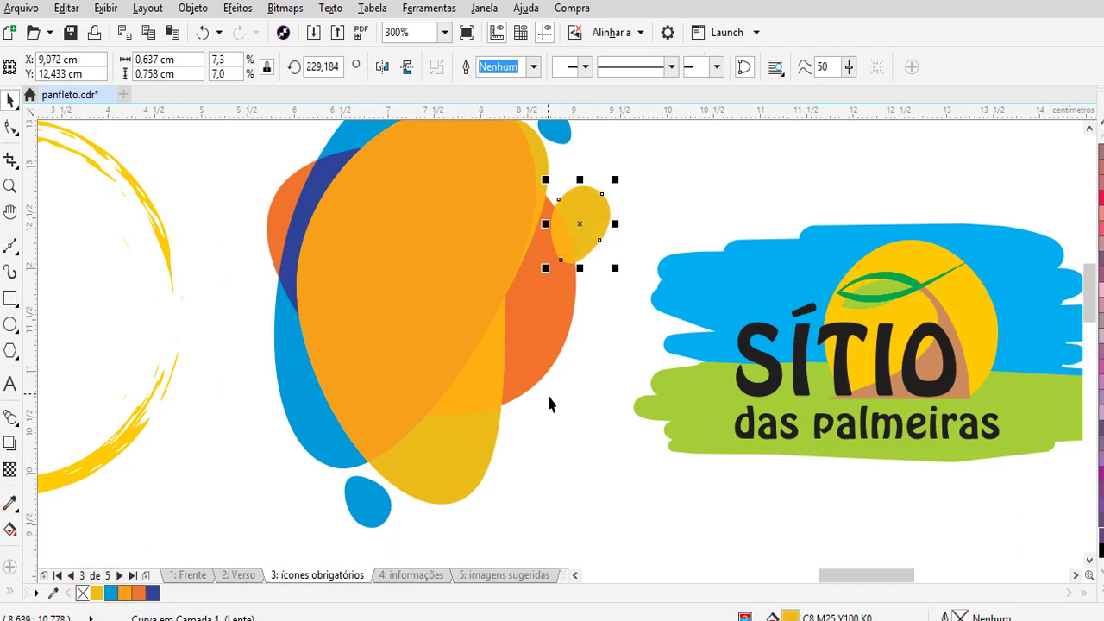
# Fill the small bottom blob with palette blue and the lens shape with gold
pyautogui.scroll(-1, 547, 392)
pyautogui.click(555, 263)
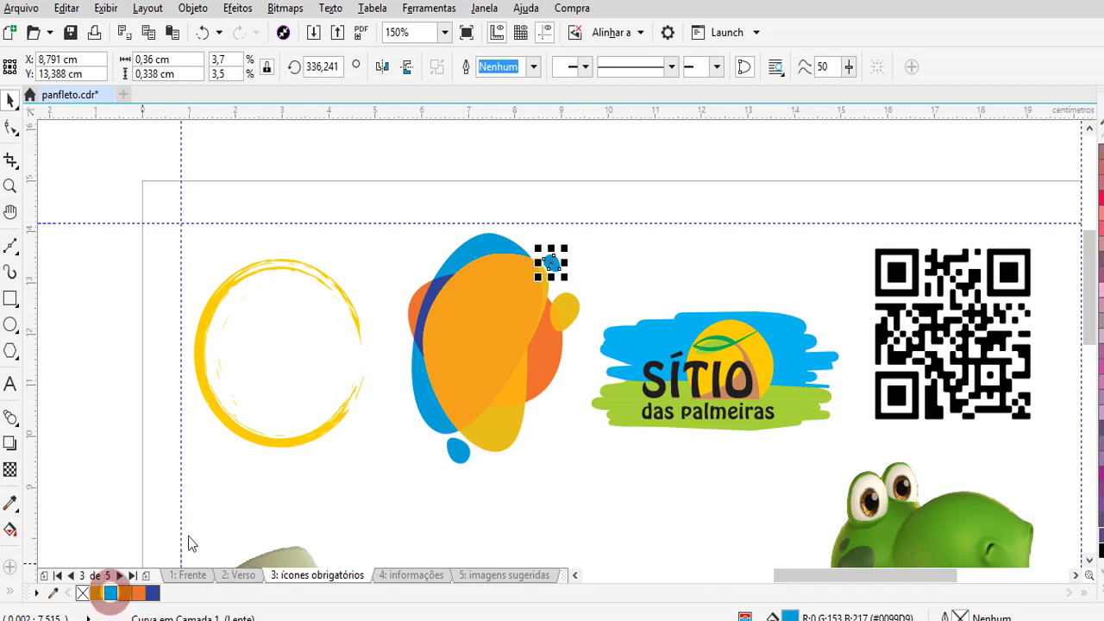
pyautogui.click(453, 455)
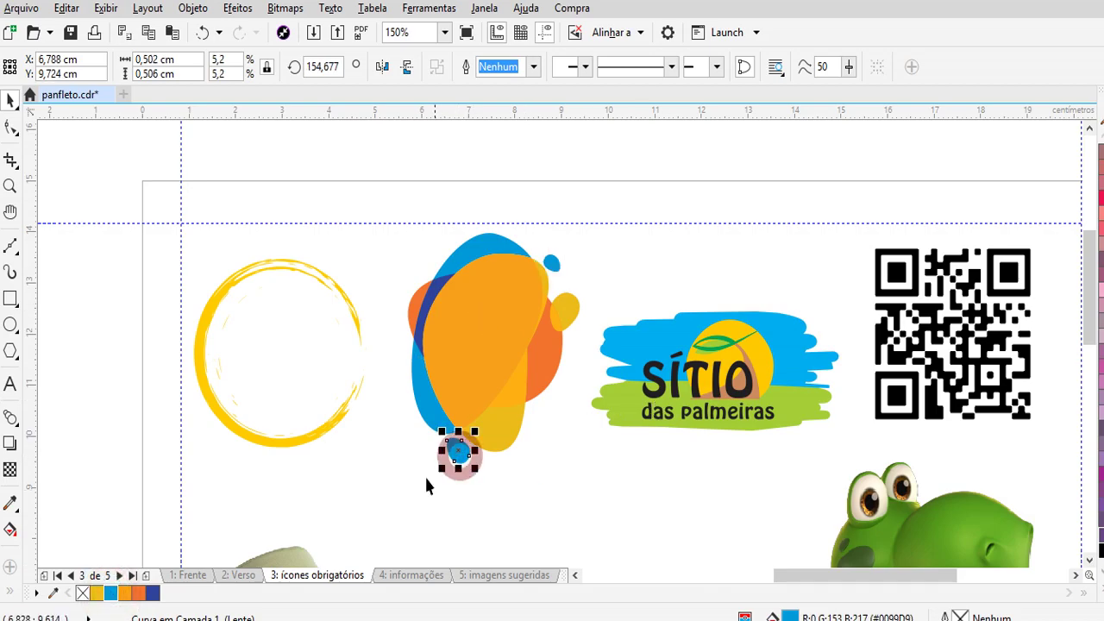
pyautogui.click(110, 594)
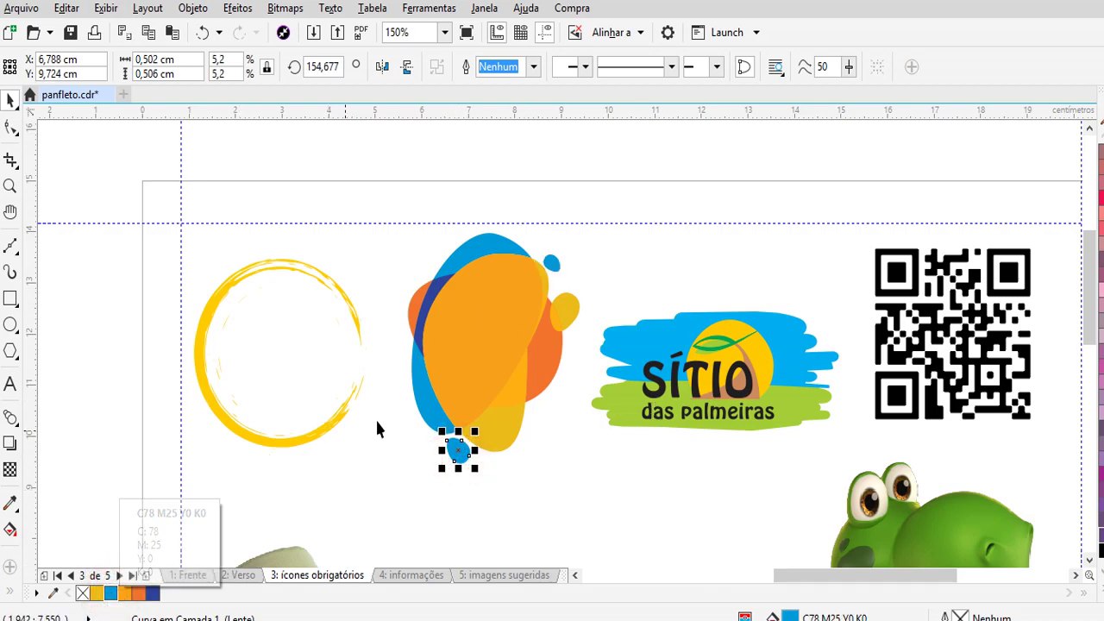
pyautogui.click(422, 411)
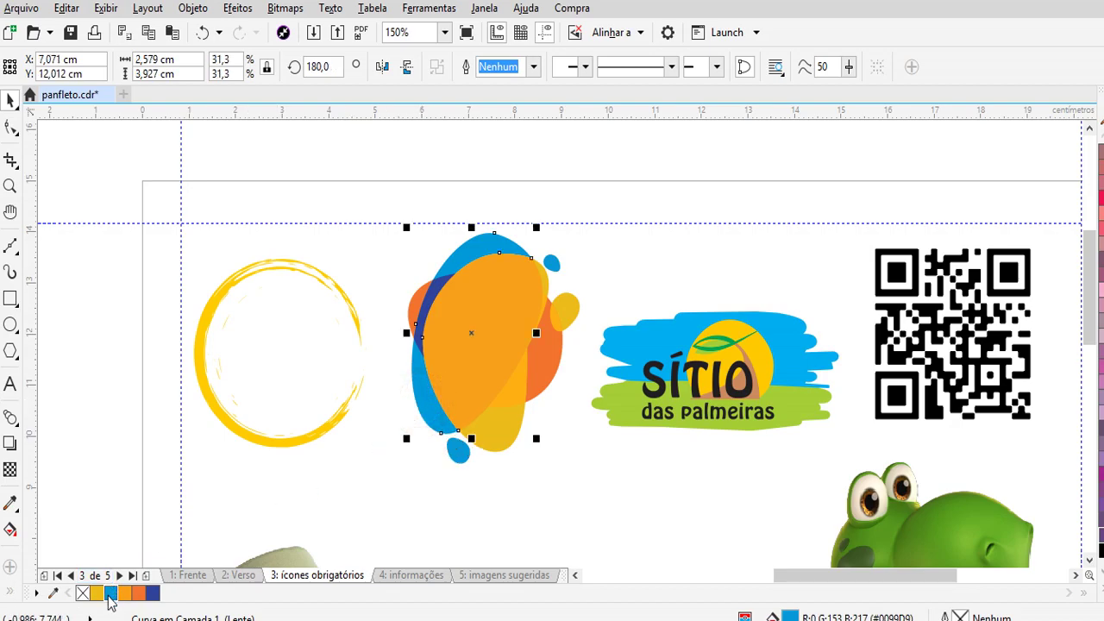
pyautogui.click(557, 426)
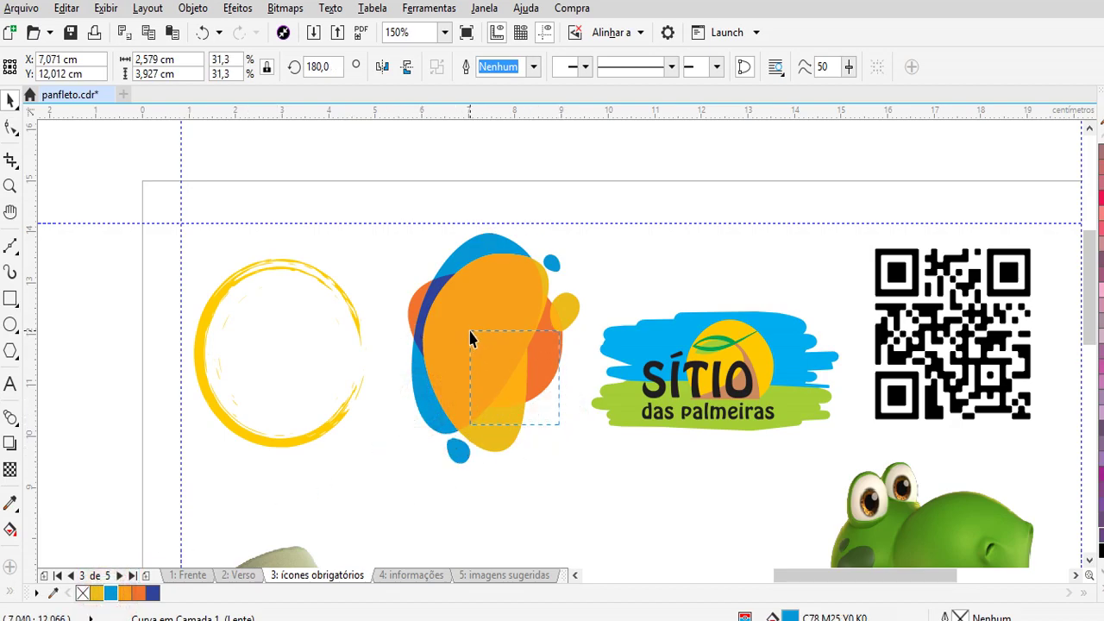
pyautogui.click(508, 412)
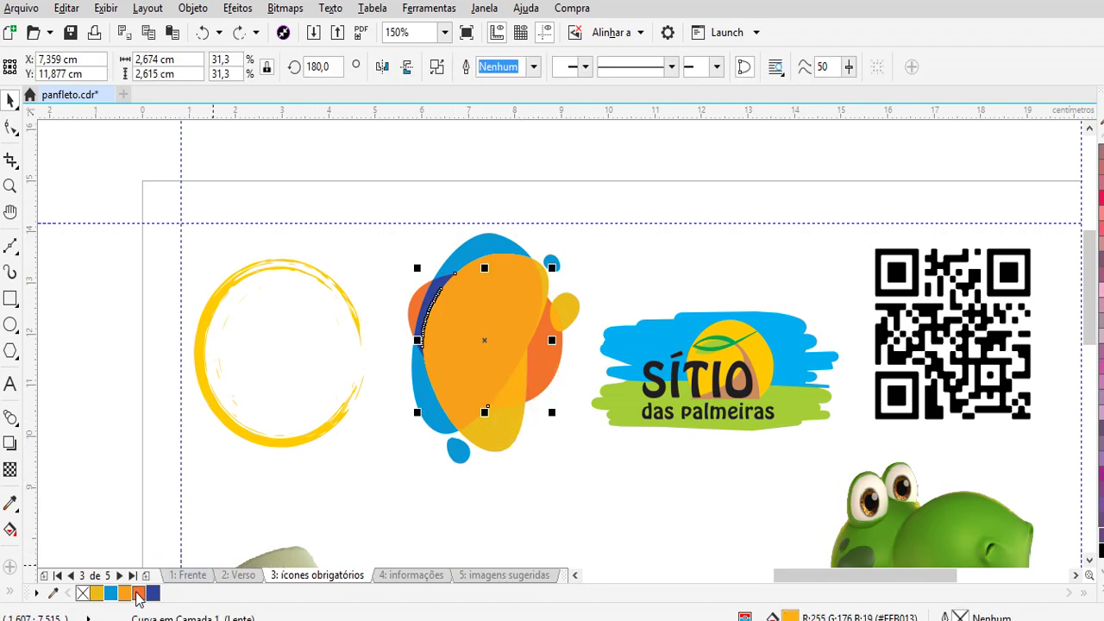
pyautogui.click(138, 598)
pyautogui.click(97, 593)
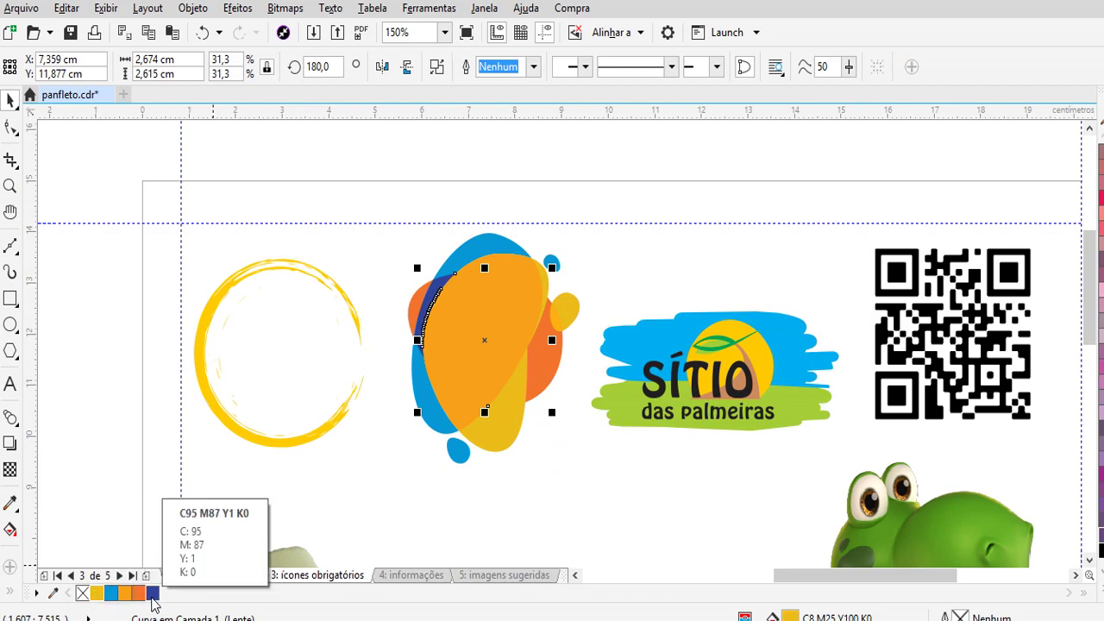
pyautogui.press('Escape')
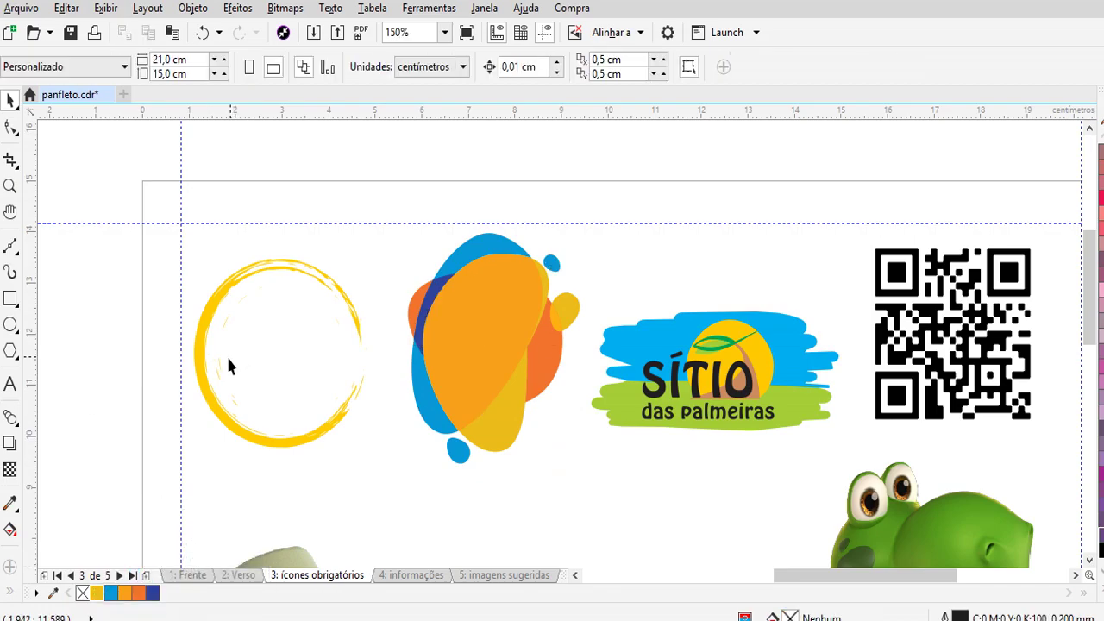
# Give the yellow ring the document gold C8 M25 Y100 K0
pyautogui.scroll(-2, 633, 290)
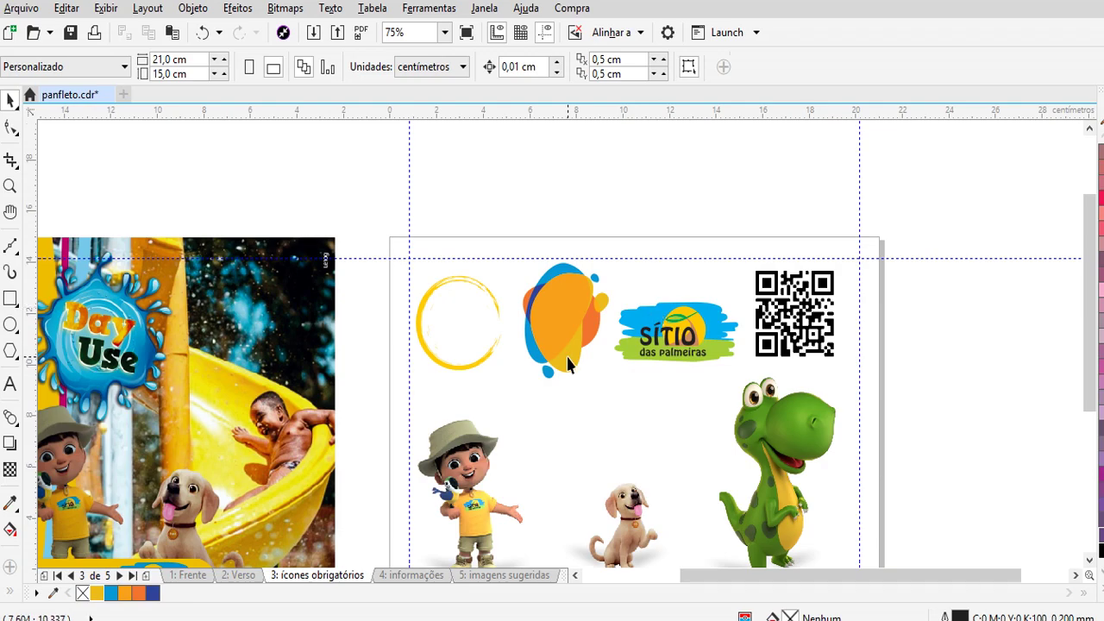
pyautogui.click(461, 365)
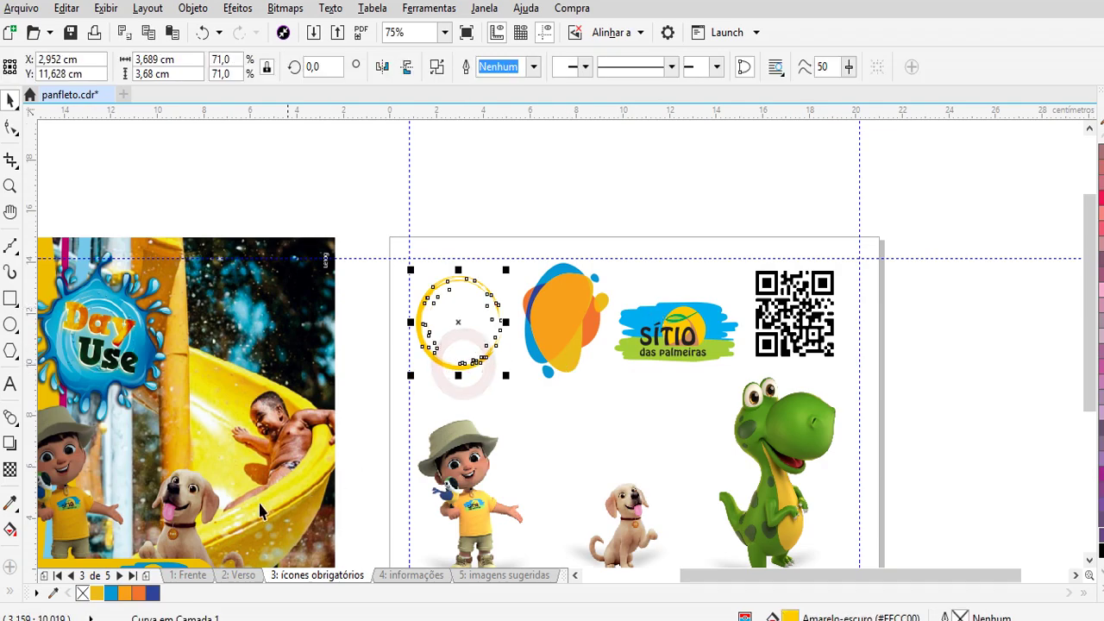
pyautogui.click(96, 595)
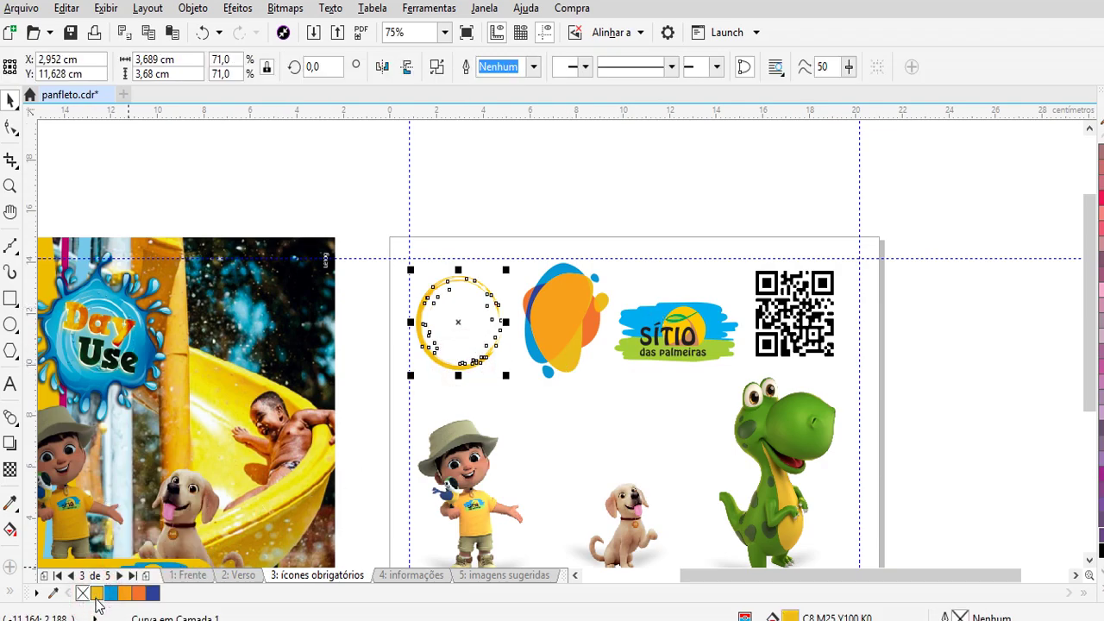
pyautogui.click(545, 155)
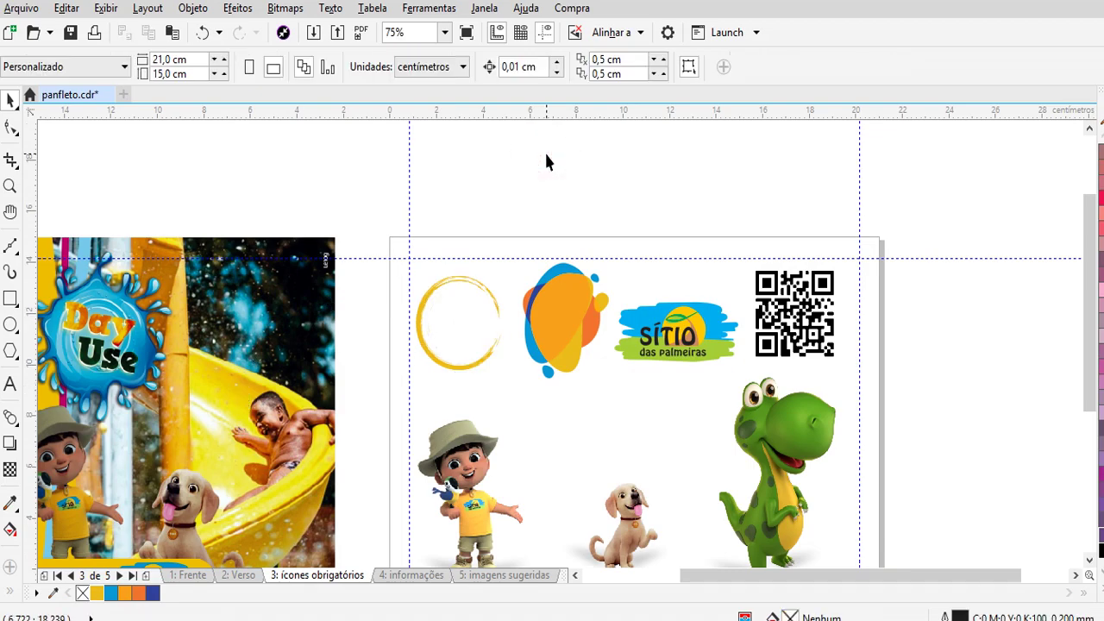
# Enlarge the boy character several times and move it right of the page
pyautogui.click(452, 465)
pyautogui.scroll(-2, 461, 491)
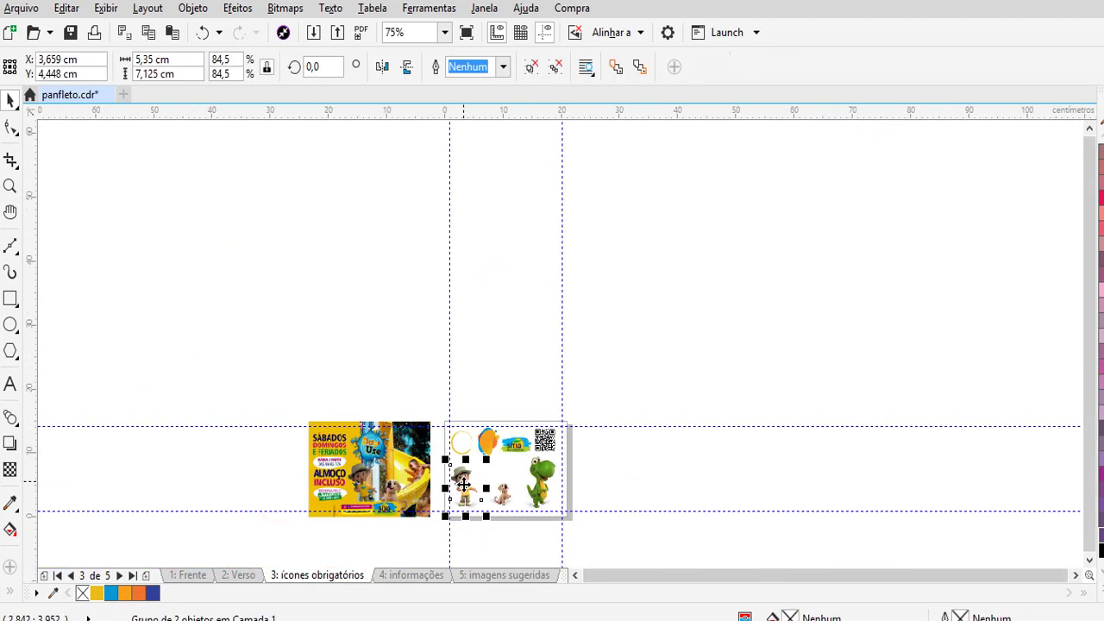
pyautogui.scroll(2, 463, 498)
pyautogui.scroll(2, 463, 448)
pyautogui.scroll(2, 462, 326)
pyautogui.scroll(-4, 461, 326)
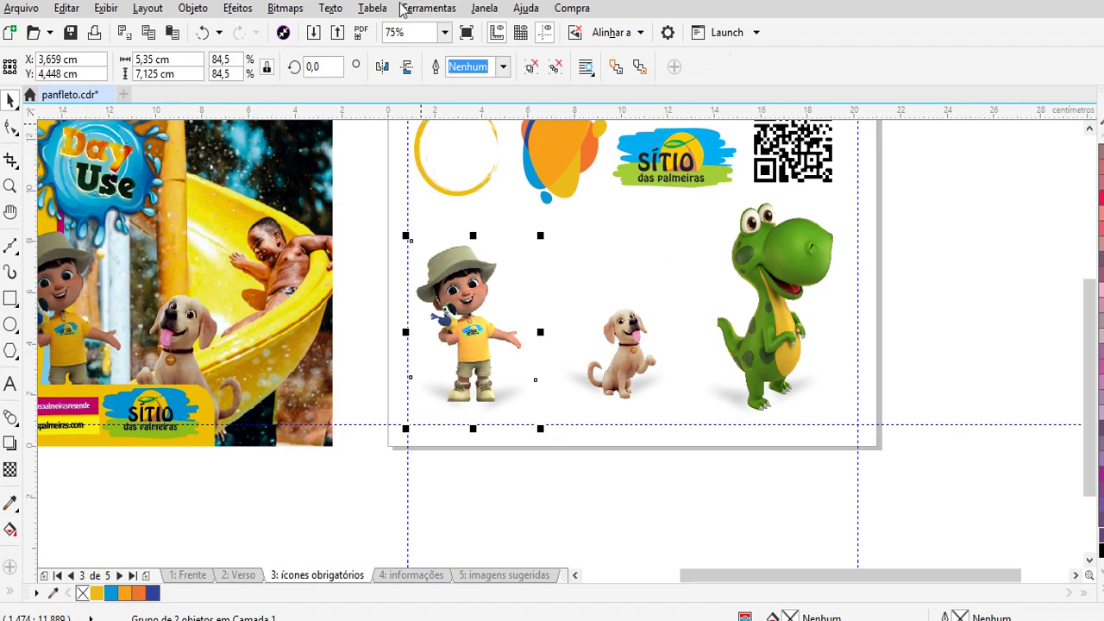
pyautogui.scroll(-2, 496, 194)
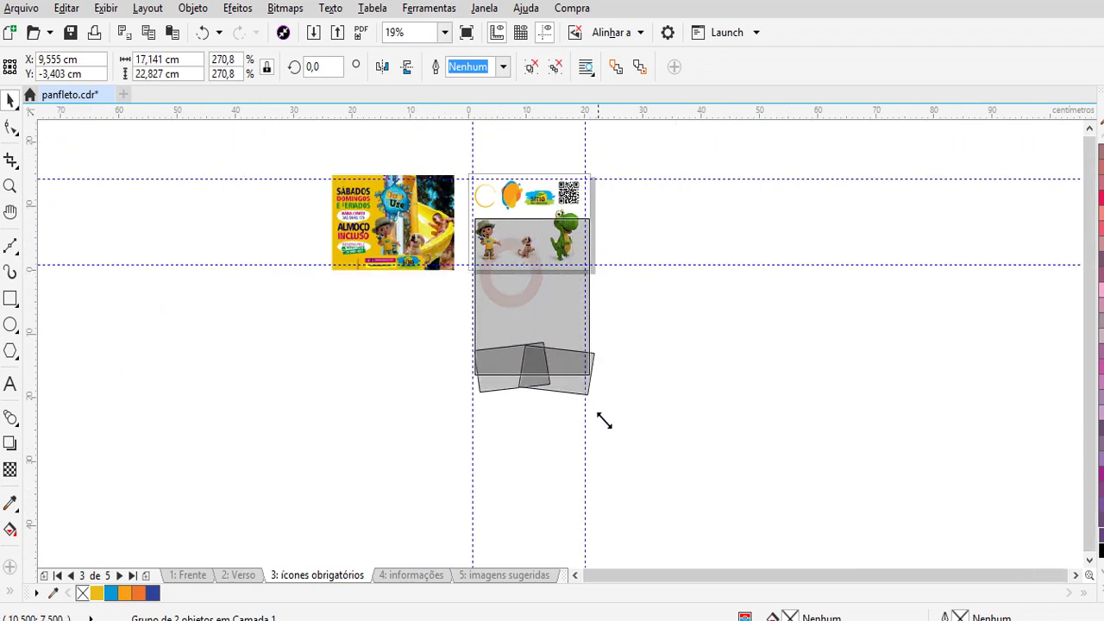
pyautogui.moveTo(511, 273); pyautogui.dragTo(614, 431)
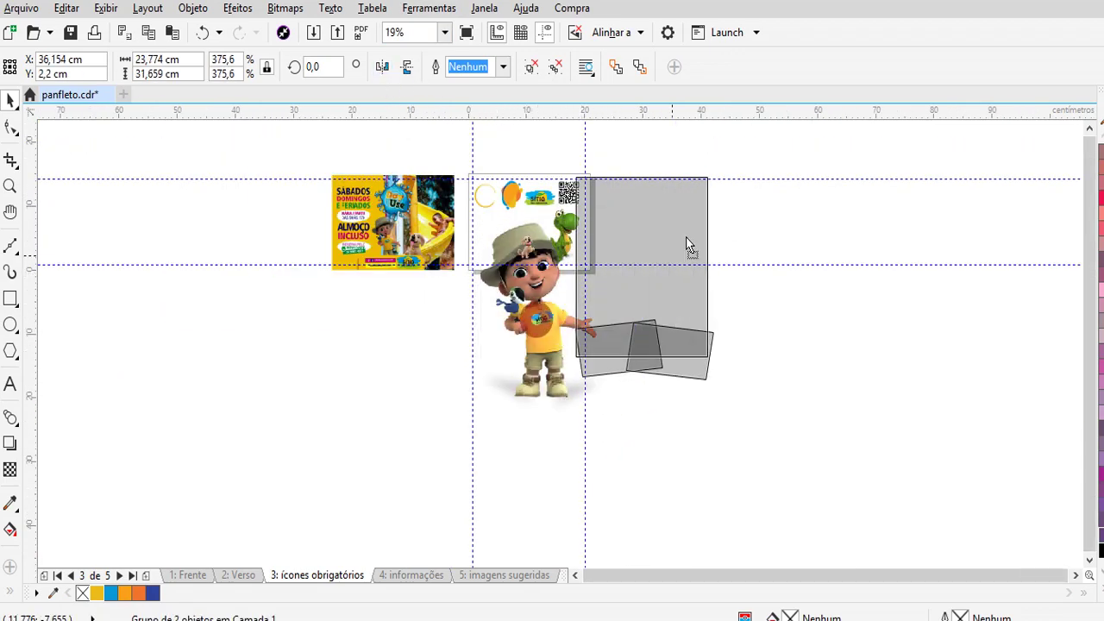
pyautogui.moveTo(569, 318); pyautogui.dragTo(832, 249)
pyautogui.moveTo(884, 361); pyautogui.dragTo(976, 498)
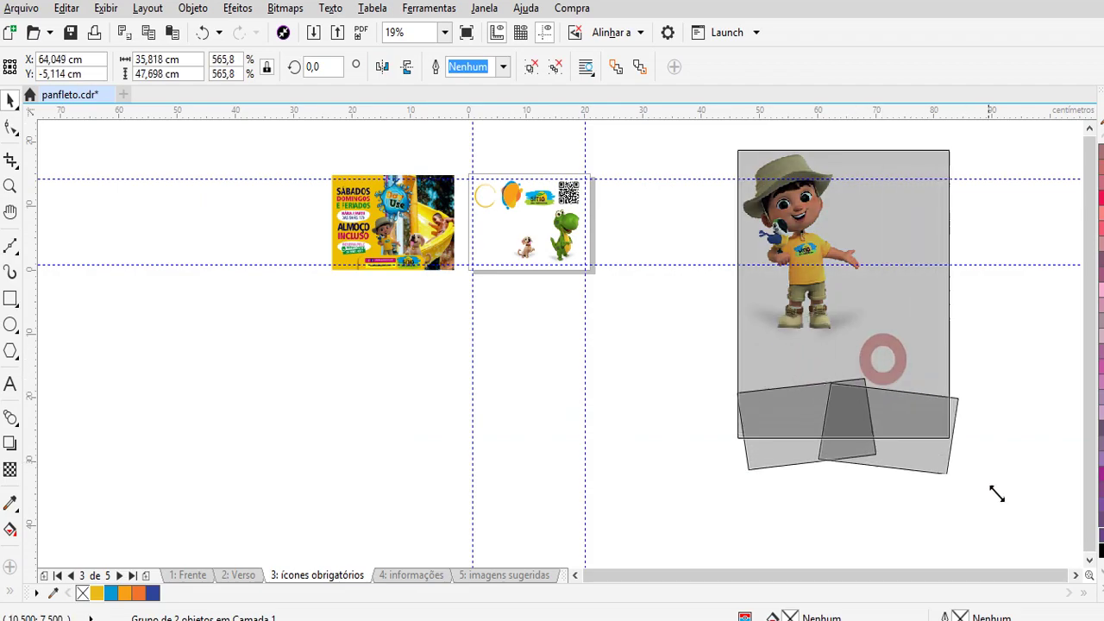
# Convert the boy to a CMYK bitmap, then shrink it to about a third near the flyer
pyautogui.click(284, 8)
pyautogui.click(316, 28)
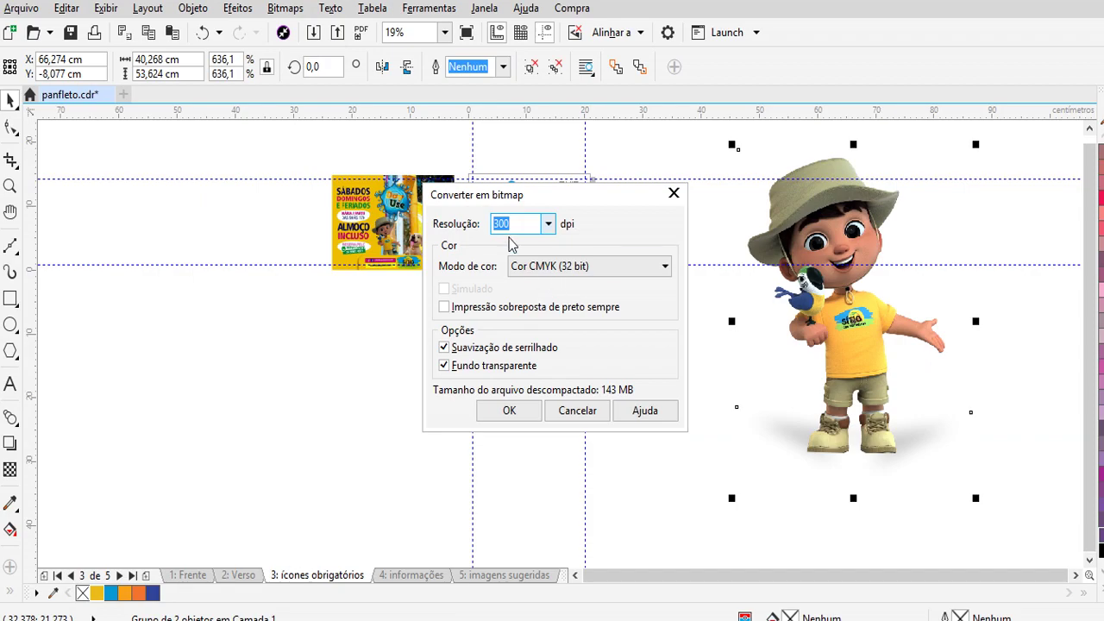
pyautogui.click(561, 273)
pyautogui.click(552, 276)
pyautogui.click(522, 410)
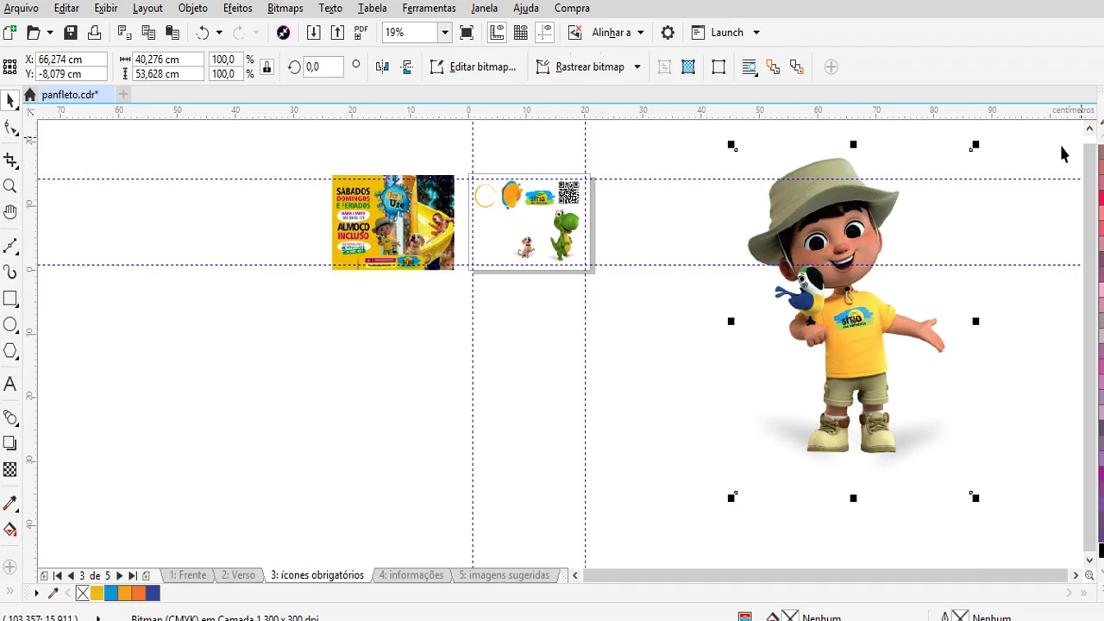
pyautogui.moveTo(975, 144); pyautogui.dragTo(940, 388)
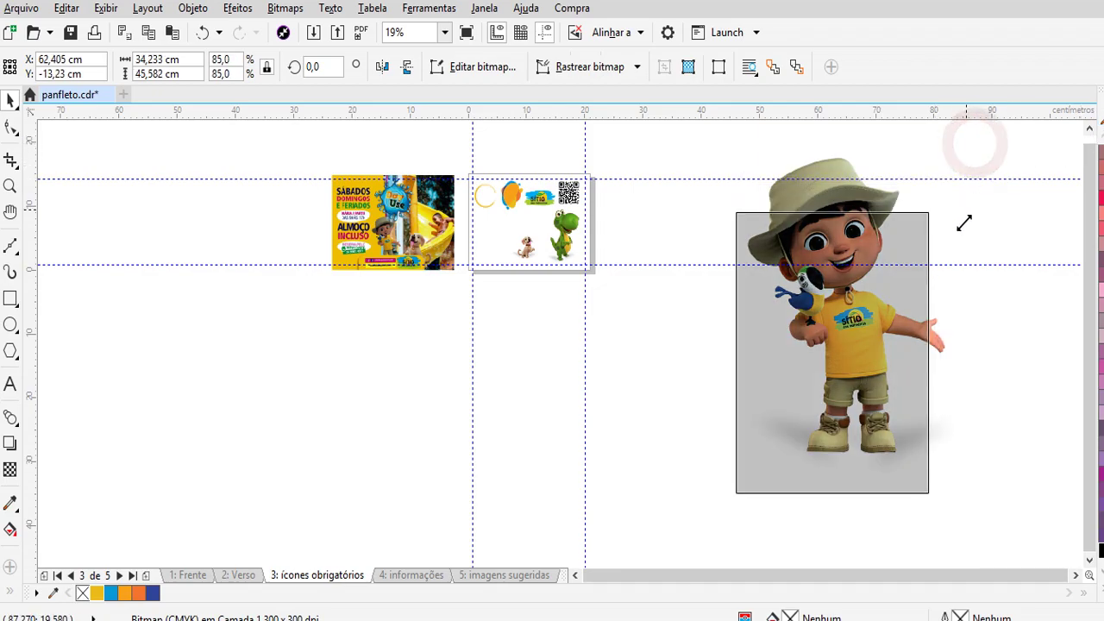
pyautogui.moveTo(776, 444)
pyautogui.mouseDown()
pyautogui.moveTo(654, 396)
pyautogui.moveTo(468, 285)
pyautogui.mouseUp()
# Enlarge the dog, convert it to a bitmap, and shrink it beside the boy
pyautogui.click(525, 247)
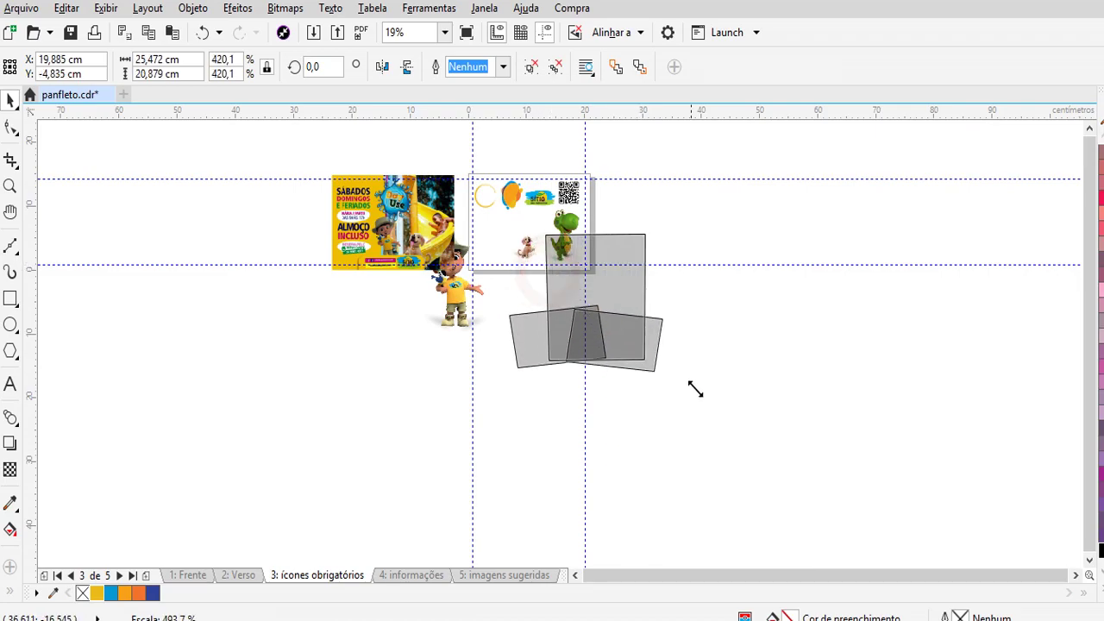
pyautogui.moveTo(549, 270); pyautogui.dragTo(765, 467)
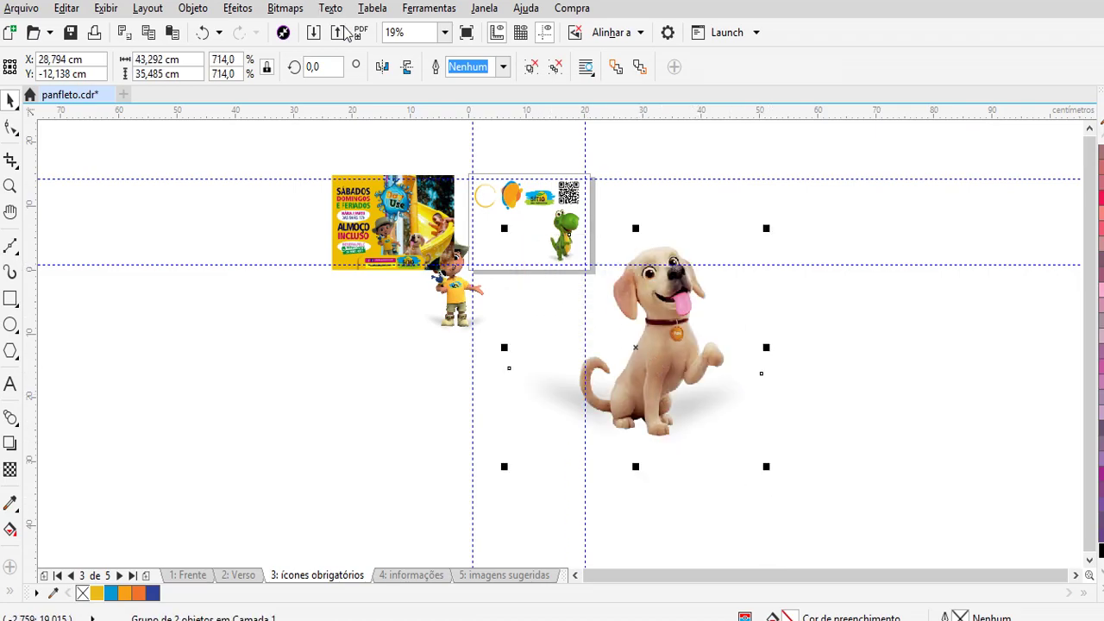
pyautogui.click(287, 8)
pyautogui.click(297, 27)
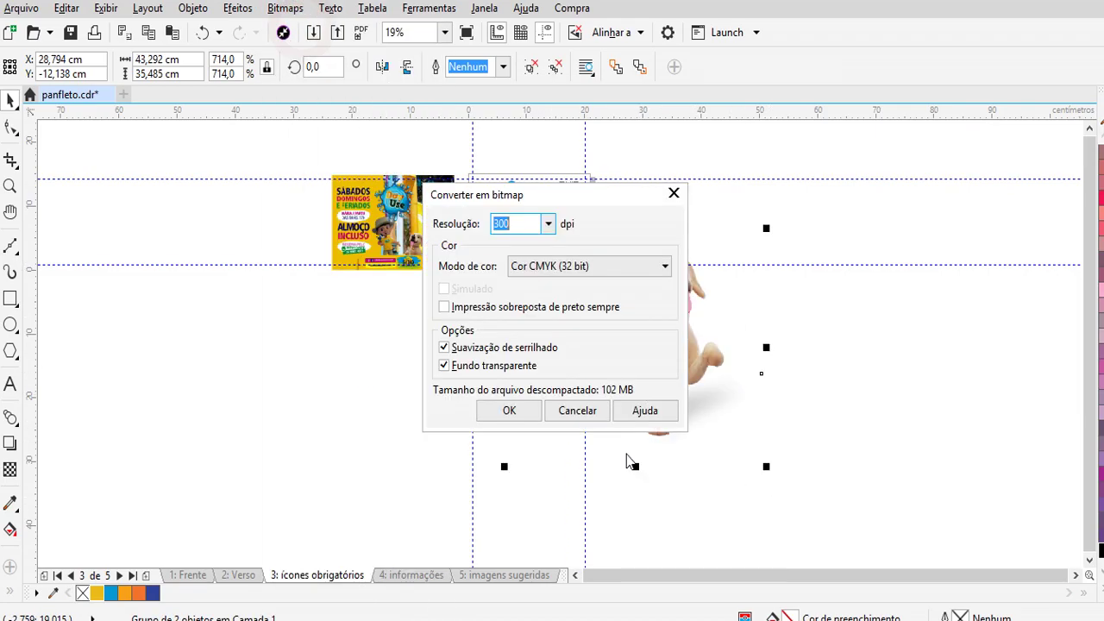
pyautogui.click(512, 411)
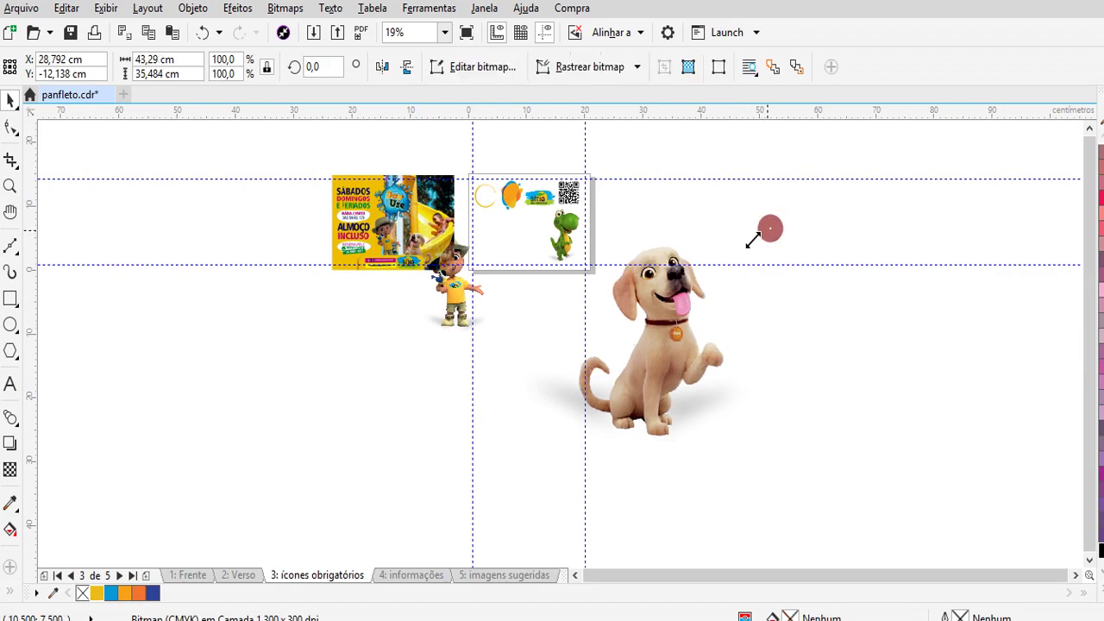
pyautogui.moveTo(766, 229); pyautogui.dragTo(678, 308)
pyautogui.moveTo(561, 332); pyautogui.dragTo(462, 278)
# Pull the dinosaur out of the icons frame, enlarge it, and convert it to a 300 dpi bitmap
pyautogui.moveTo(576, 226); pyautogui.dragTo(680, 261)
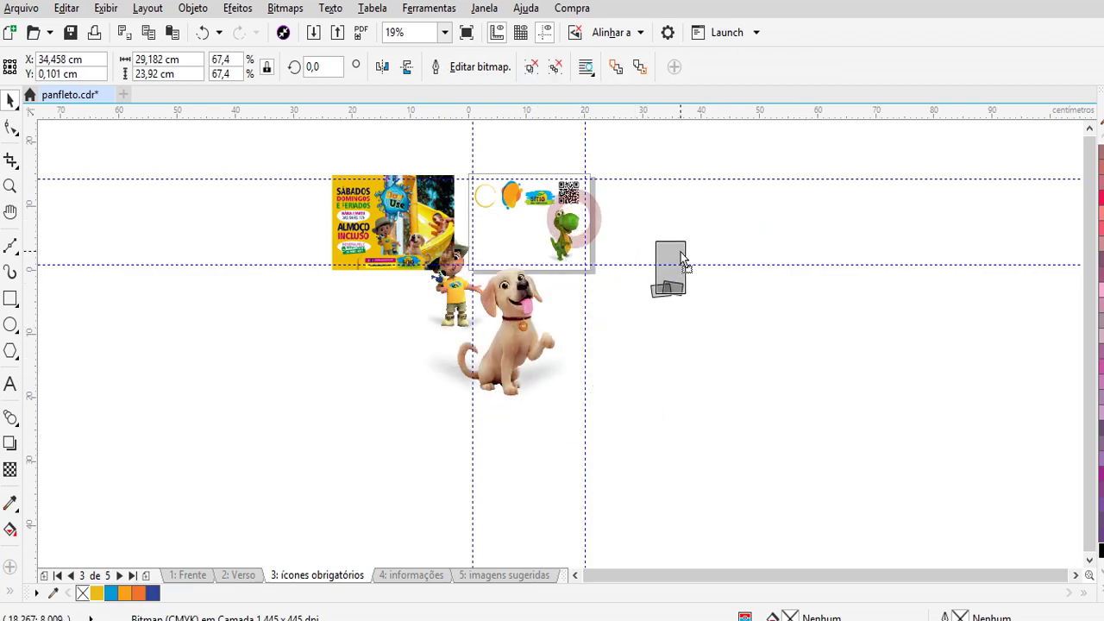
pyautogui.moveTo(692, 301); pyautogui.dragTo(891, 517)
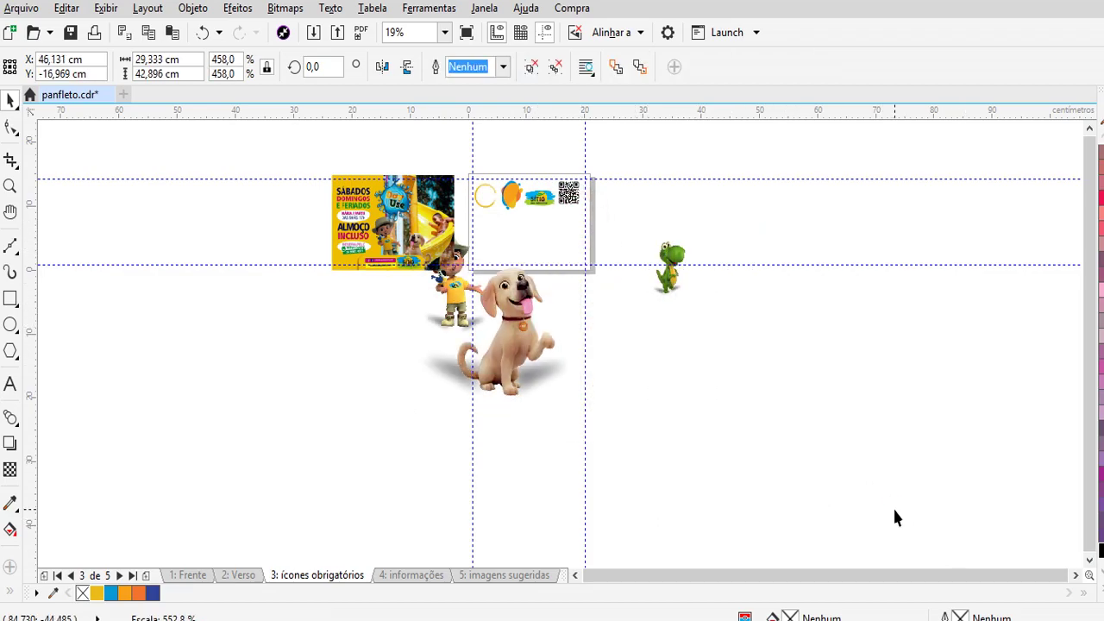
pyautogui.click(315, 28)
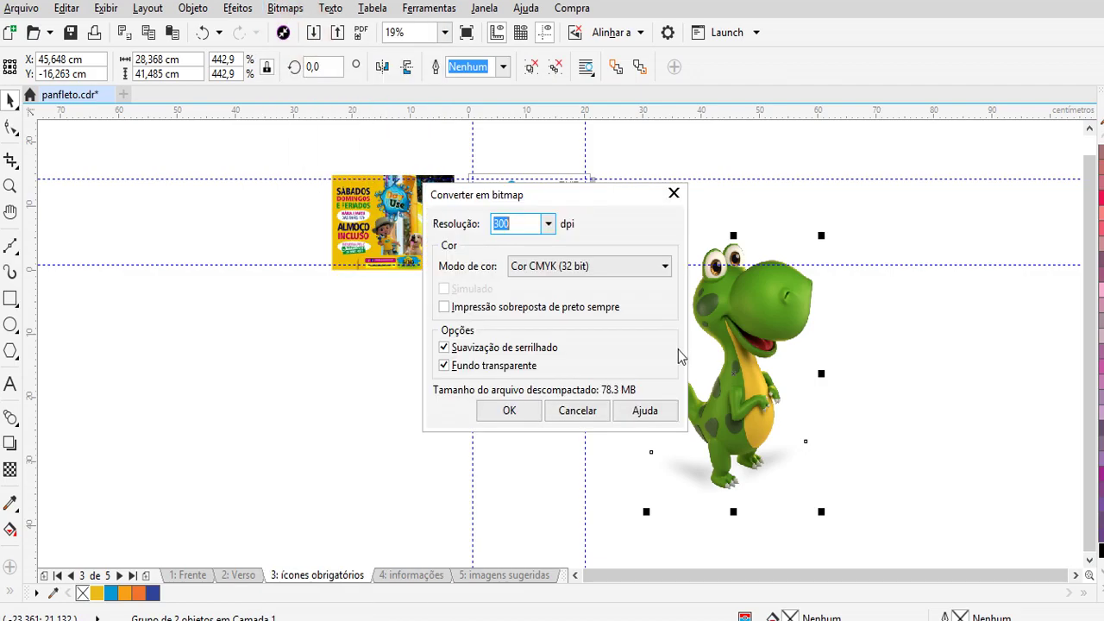
pyautogui.click(509, 411)
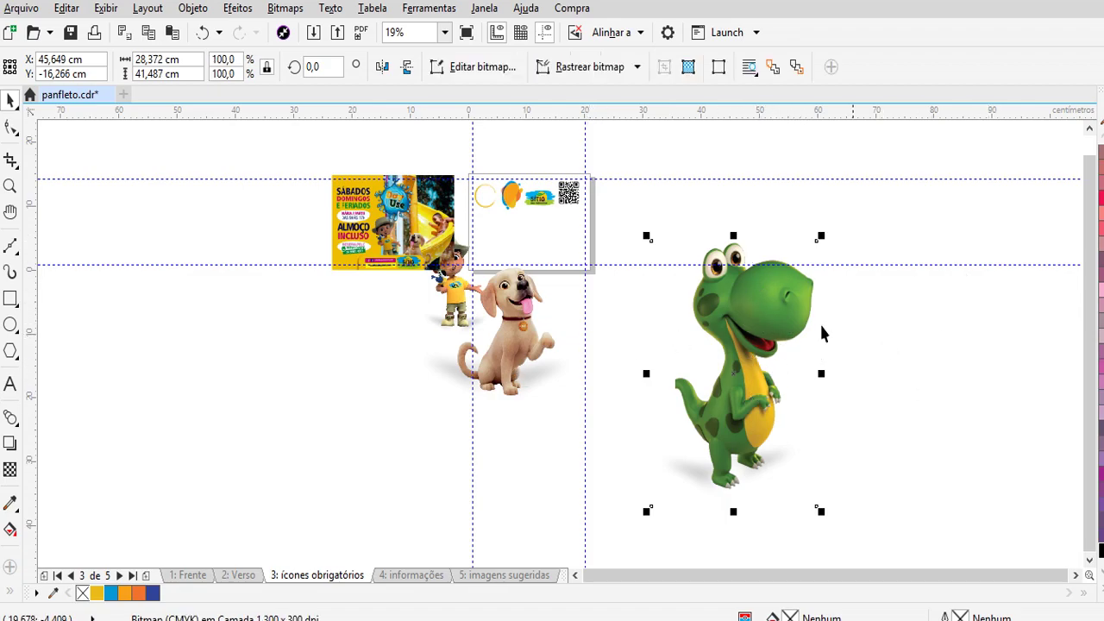
pyautogui.click(285, 8)
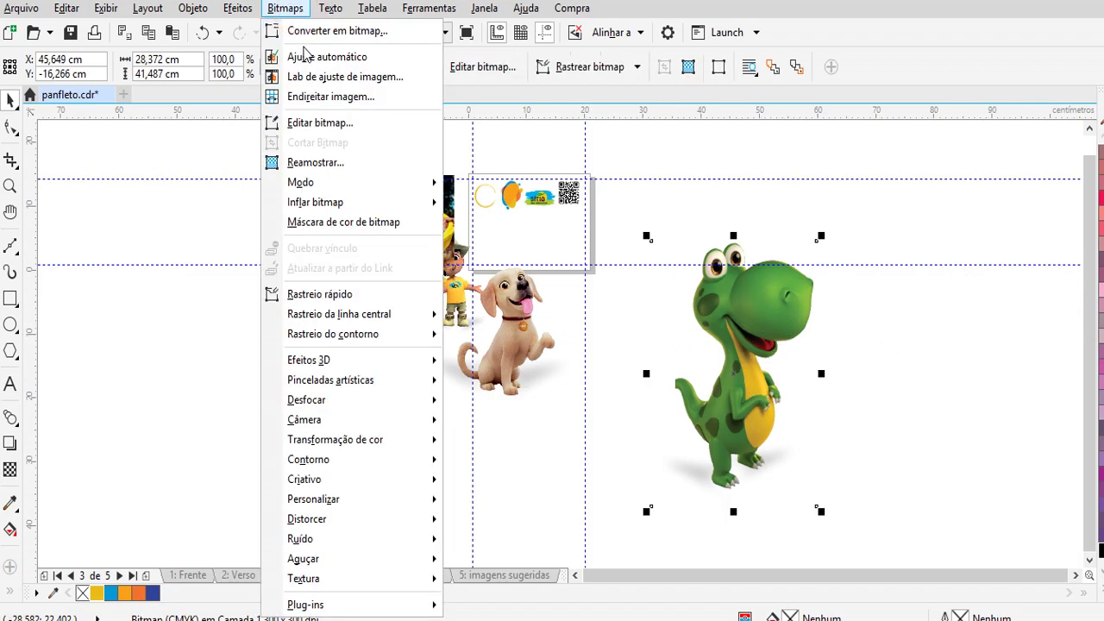
# Scale the dinosaur to about 58% beside the dog, then remove the boy and dinosaur from the page
pyautogui.click(297, 52)
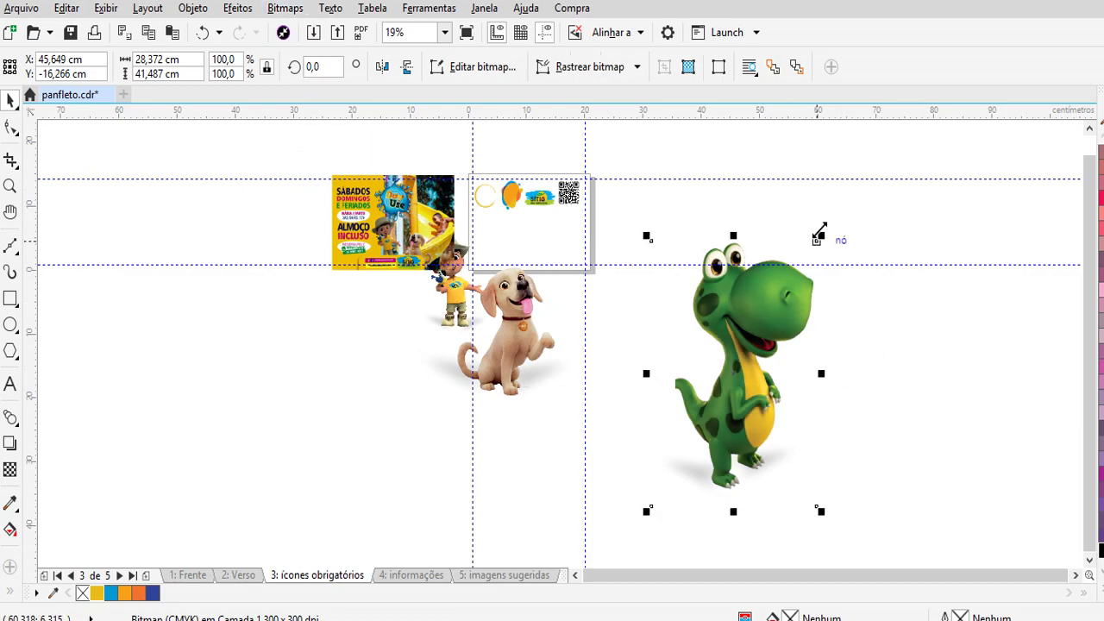
pyautogui.click(816, 226)
pyautogui.moveTo(807, 321); pyautogui.dragTo(718, 308)
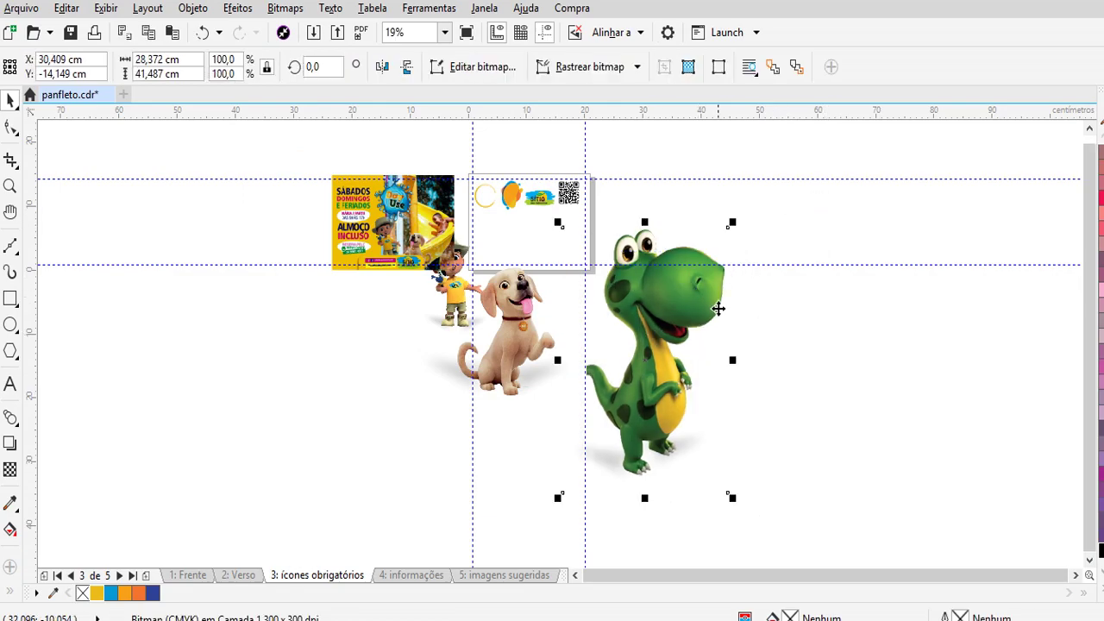
pyautogui.moveTo(732, 223)
pyautogui.mouseDown()
pyautogui.moveTo(653, 349)
pyautogui.moveTo(643, 250)
pyautogui.mouseUp()
pyautogui.moveTo(518, 345); pyautogui.dragTo(586, 222)
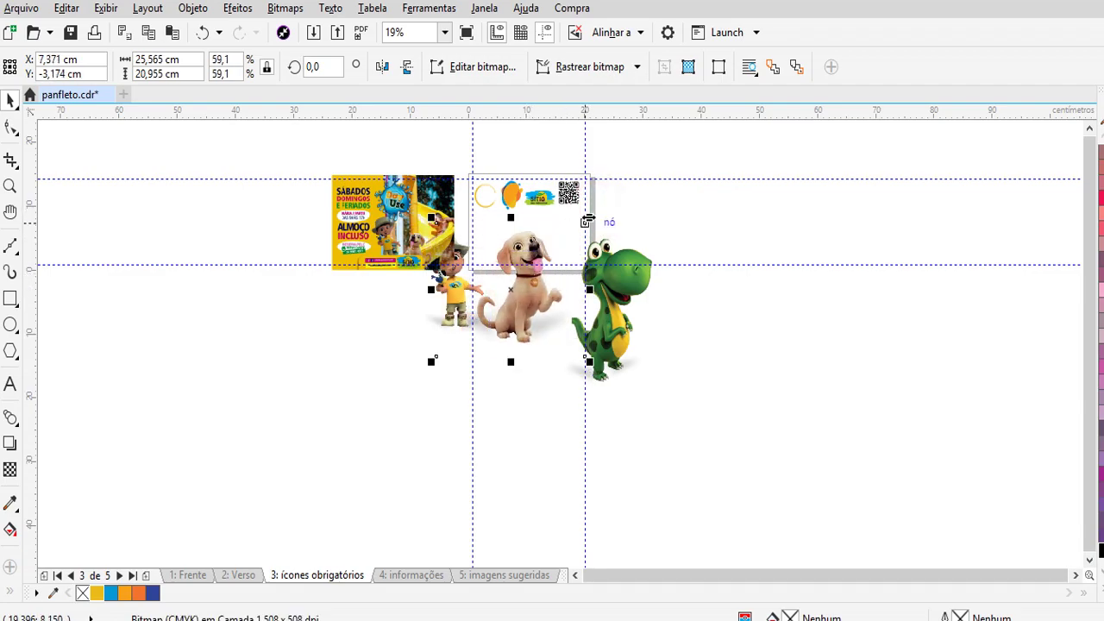
pyautogui.moveTo(806, 226); pyautogui.dragTo(276, 436)
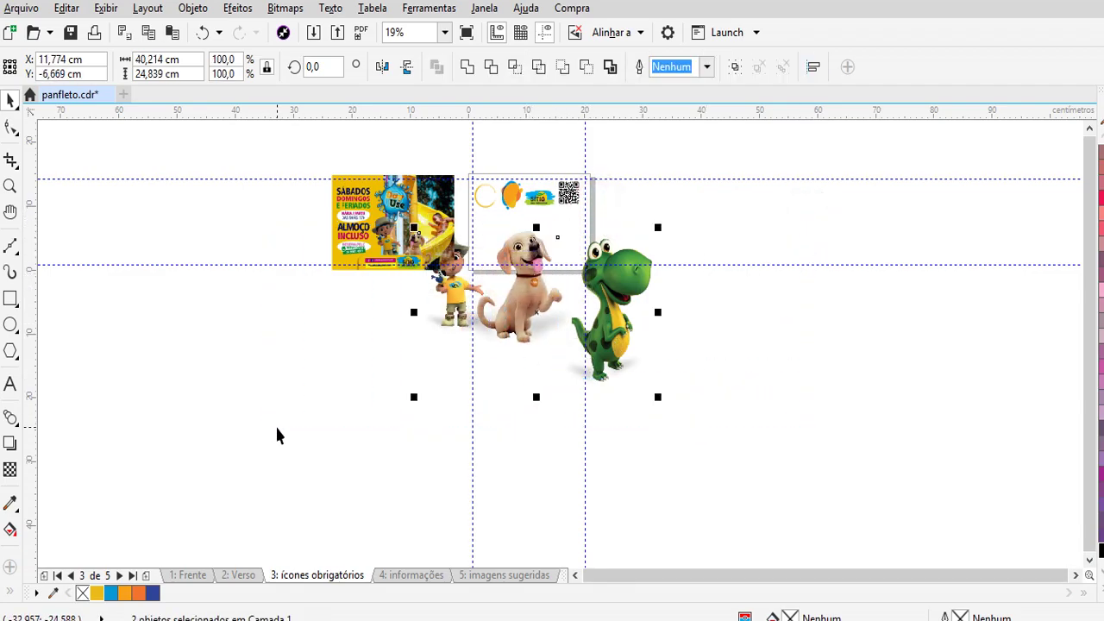
pyautogui.press('Delete')
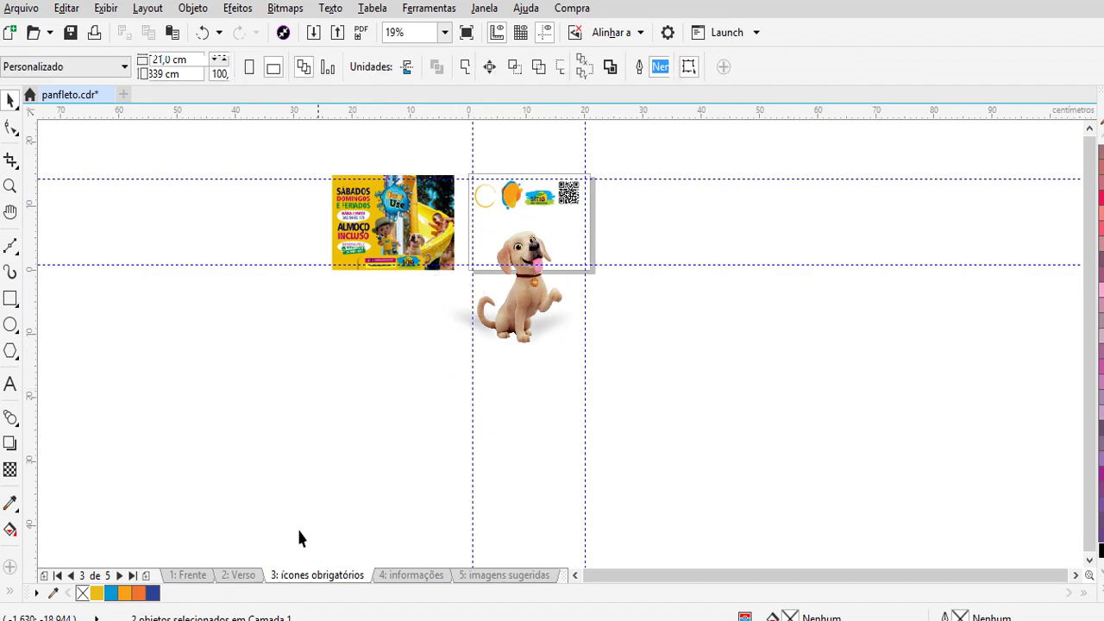
# Paste the boy and dinosaur onto the 1: Frente page
pyautogui.click(191, 575)
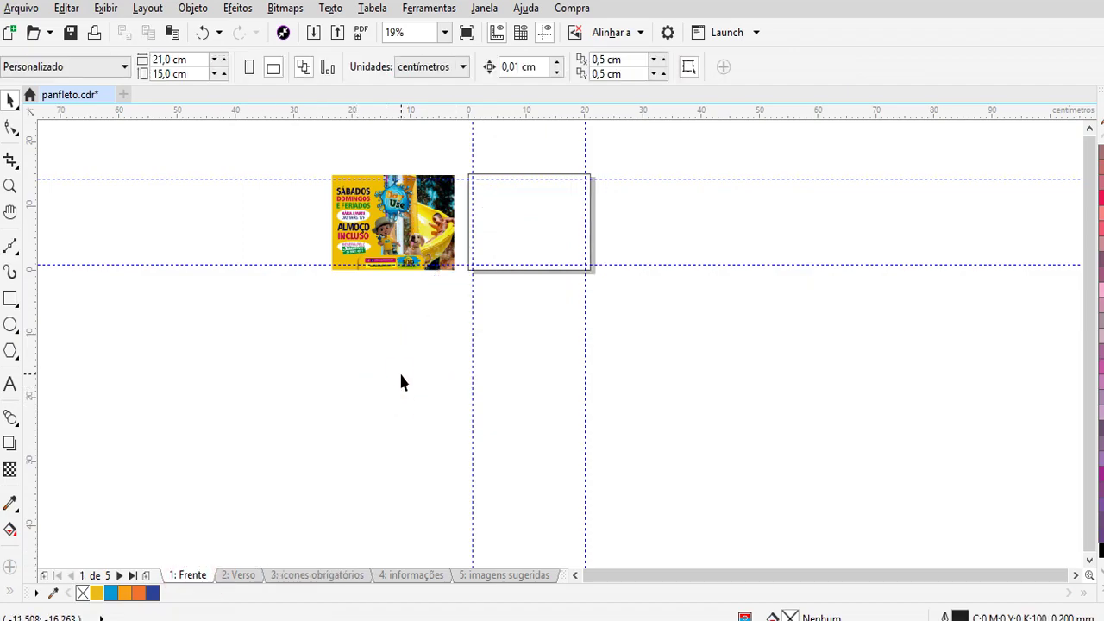
pyautogui.hotkey('ctrl', 'v')
pyautogui.click(485, 398)
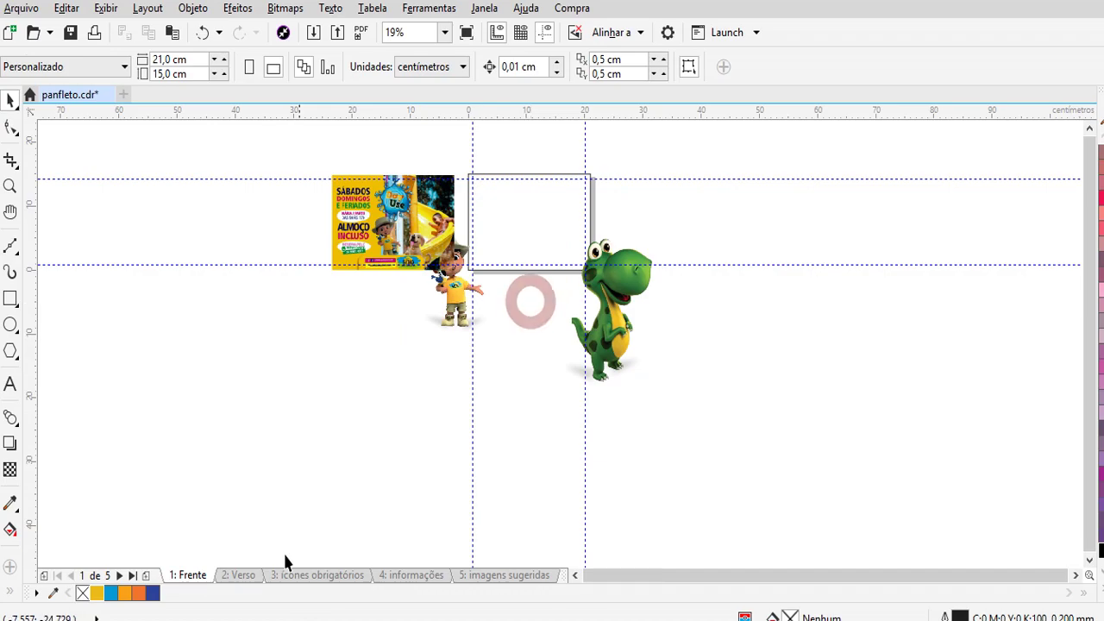
# Cut the dog from the ícones obrigatórios page and paste it onto Frente
pyautogui.click(237, 575)
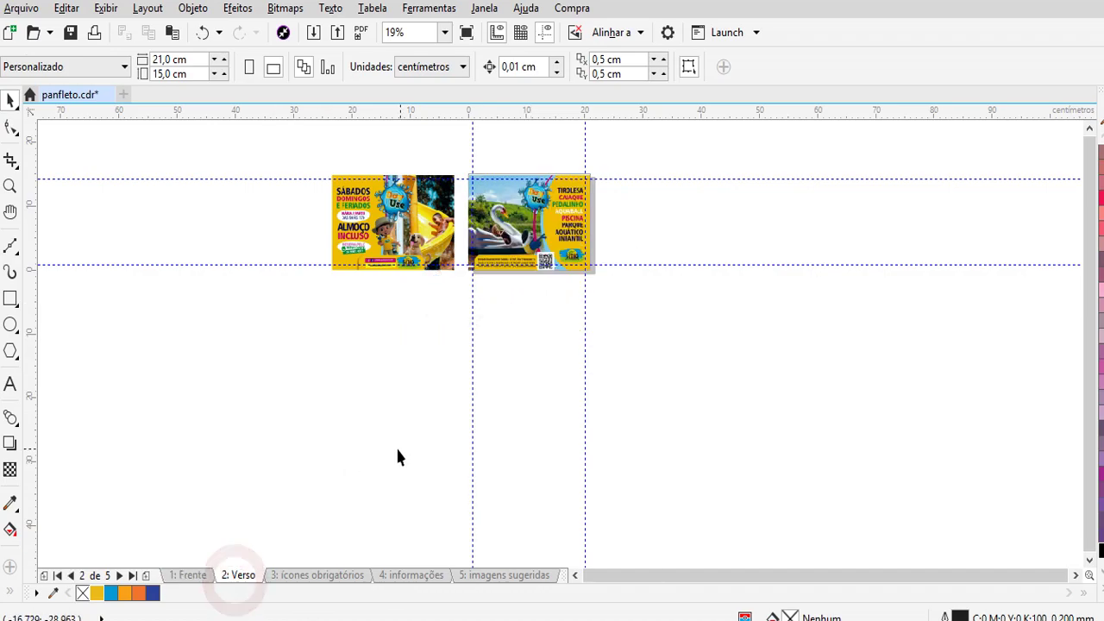
pyautogui.click(281, 575)
pyautogui.click(509, 323)
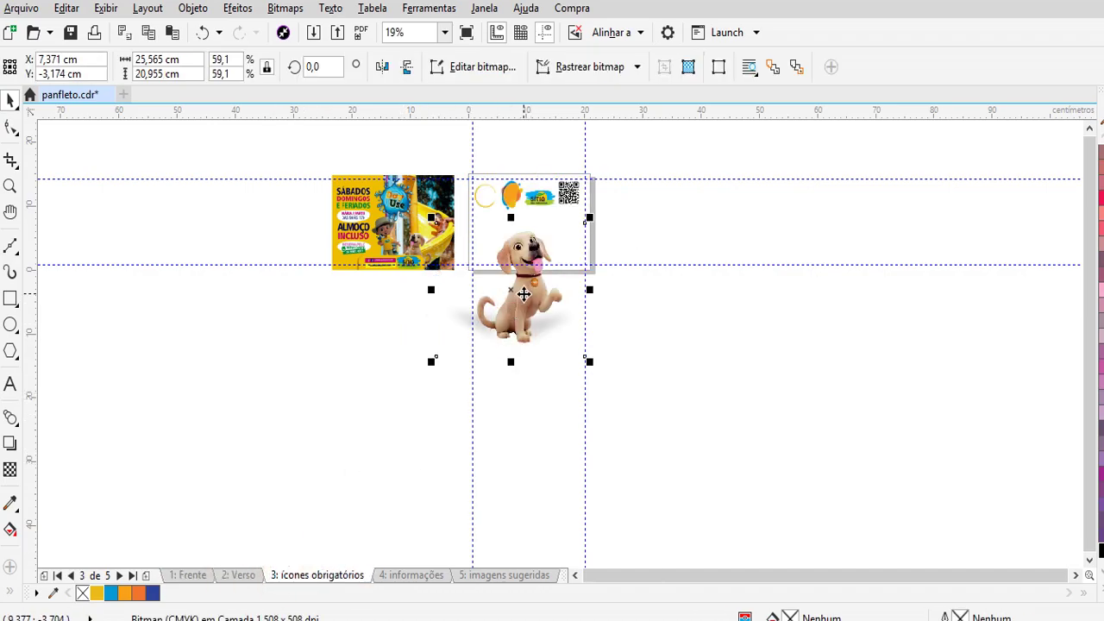
pyautogui.hotkey('ctrl', 'x')
pyautogui.click(186, 575)
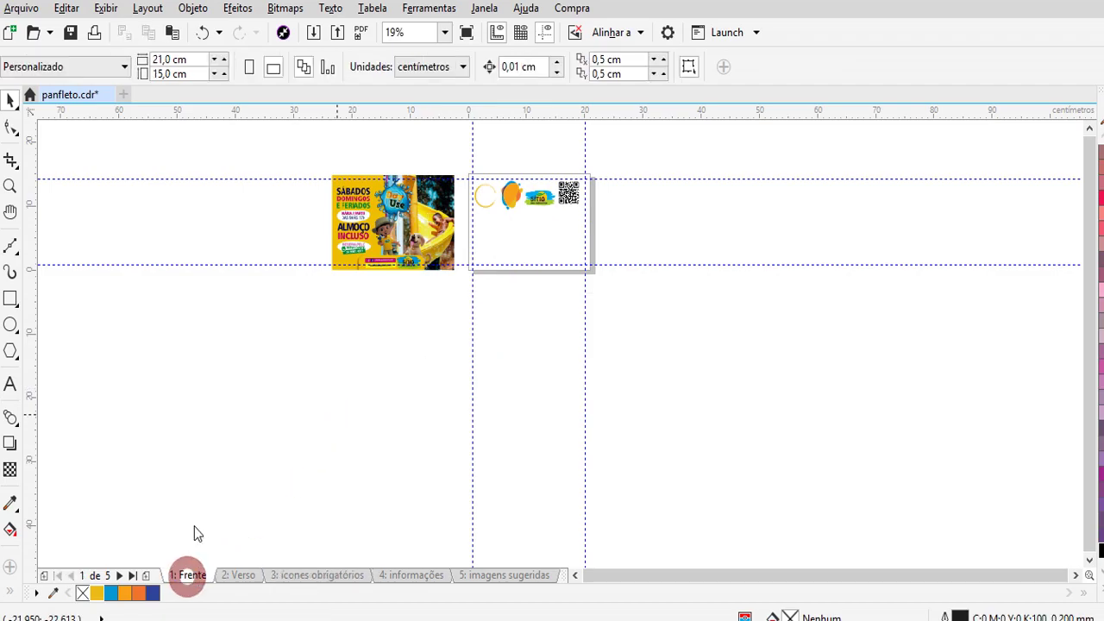
pyautogui.hotkey('ctrl', 'v')
pyautogui.click(737, 250)
# Add a horizontal guideline through the centre of the flyer's frame rectangle
pyautogui.scroll(2, 496, 230)
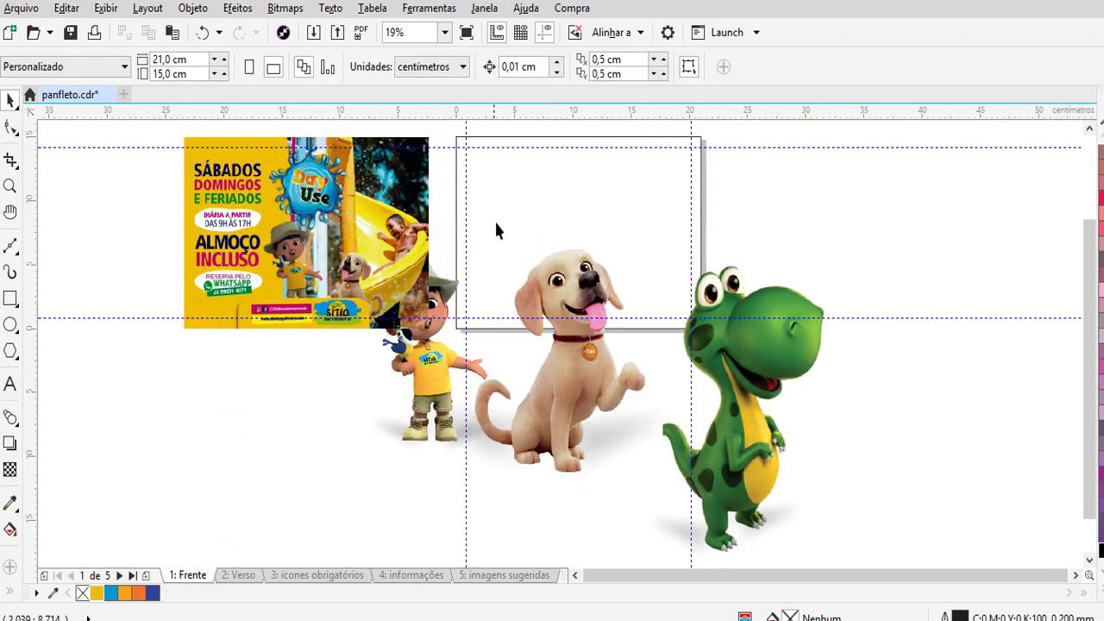
pyautogui.click(516, 224)
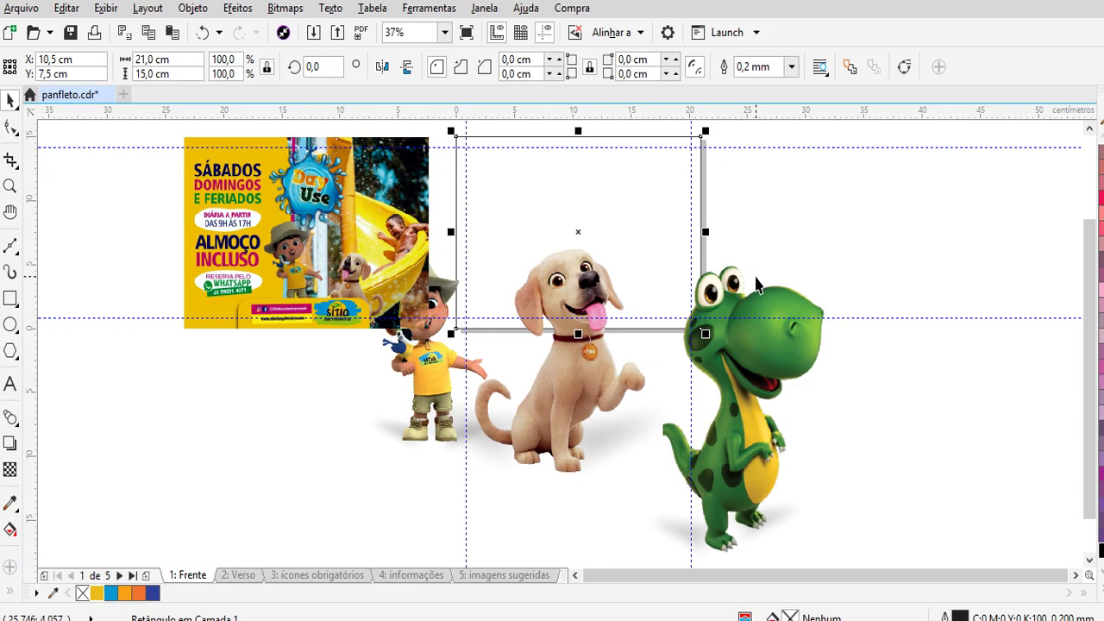
pyautogui.scroll(-1, 751, 258)
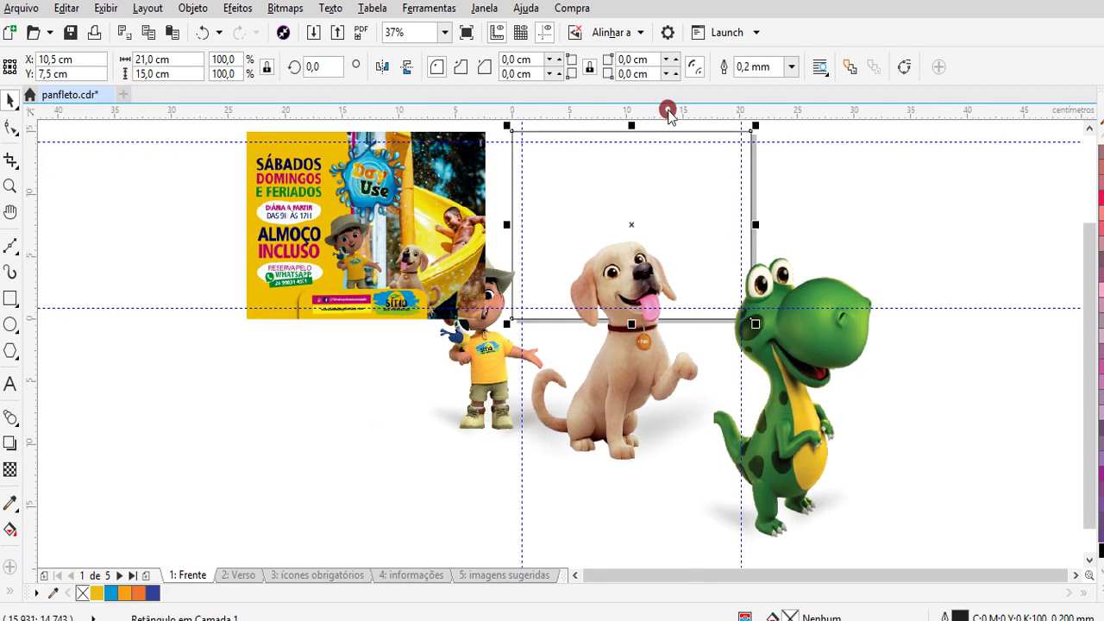
pyautogui.moveTo(669, 113); pyautogui.dragTo(631, 224)
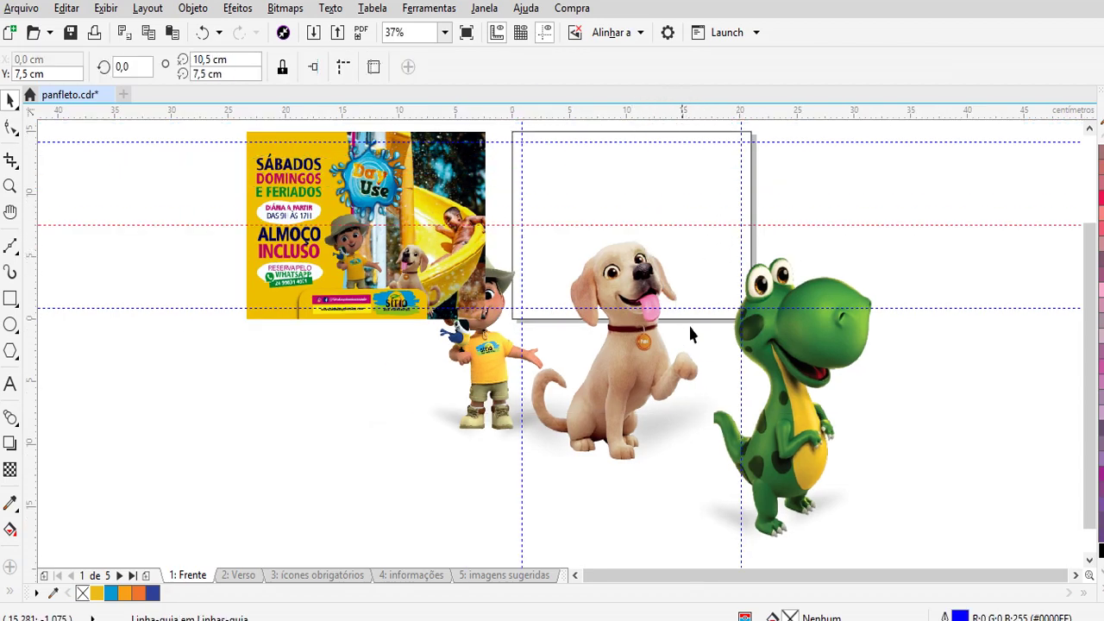
# Move the dog up into the frame with the dinosaur overlapping it
pyautogui.click(819, 291)
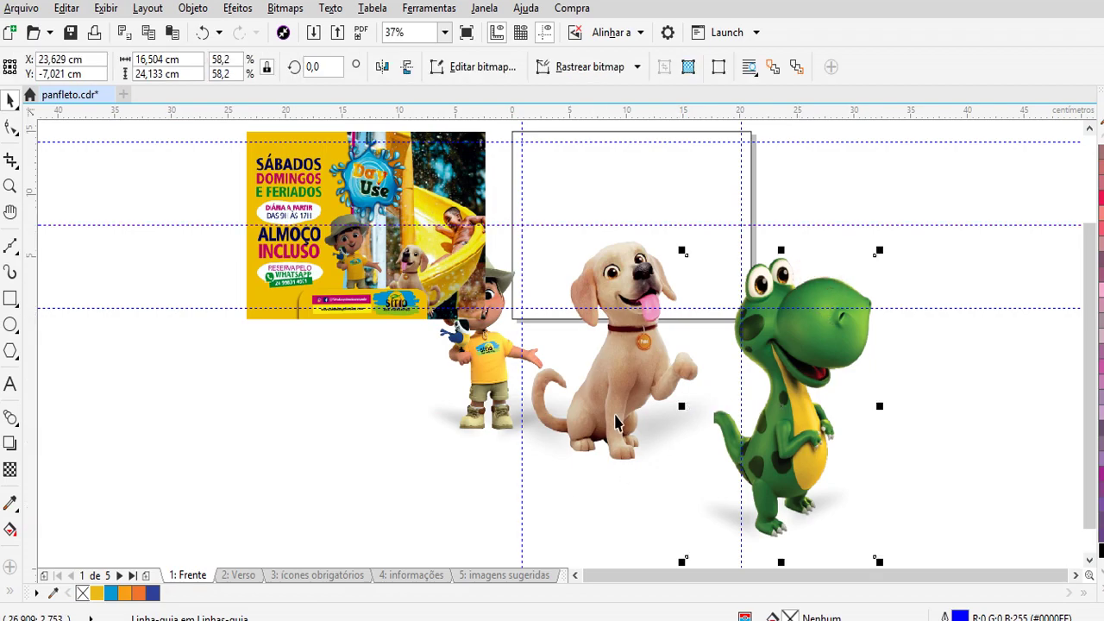
pyautogui.moveTo(621, 370); pyautogui.dragTo(621, 233)
pyautogui.click(860, 308)
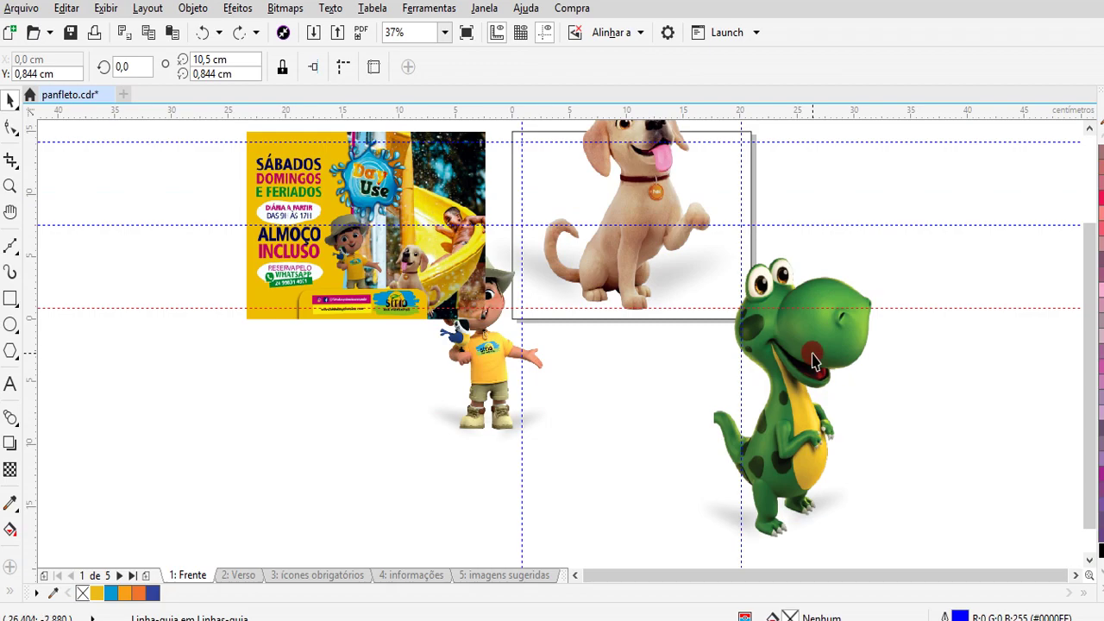
pyautogui.moveTo(815, 361); pyautogui.dragTo(729, 201)
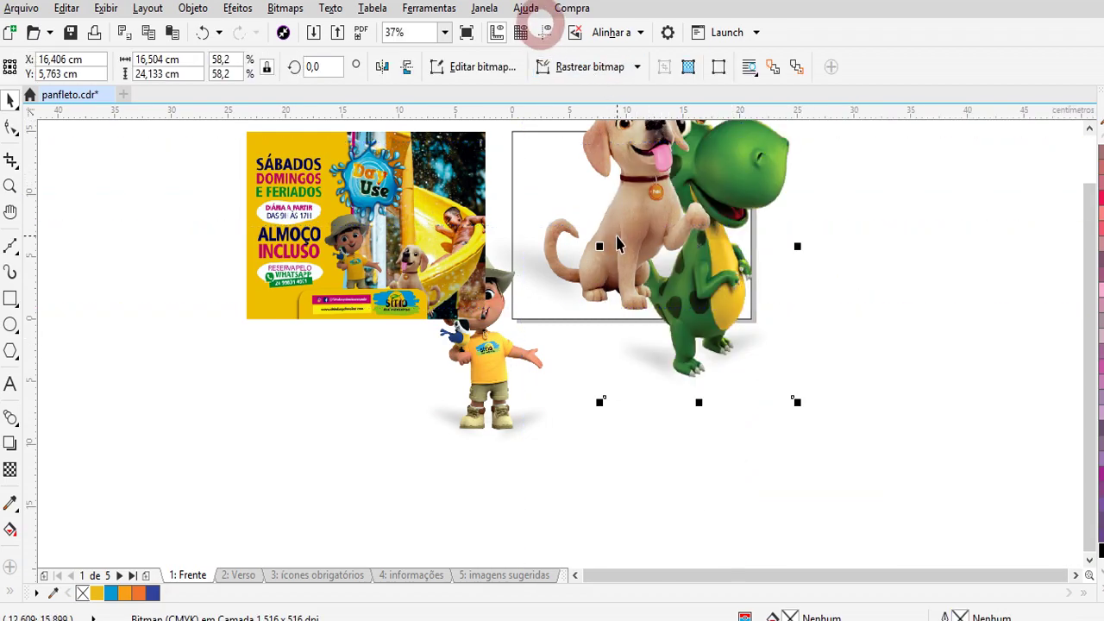
pyautogui.scroll(-3, 617, 244)
pyautogui.scroll(3, 485, 382)
# Spread the boy, dog and dinosaur apart and bring the boy and dog to the front
pyautogui.moveTo(395, 510); pyautogui.dragTo(490, 381)
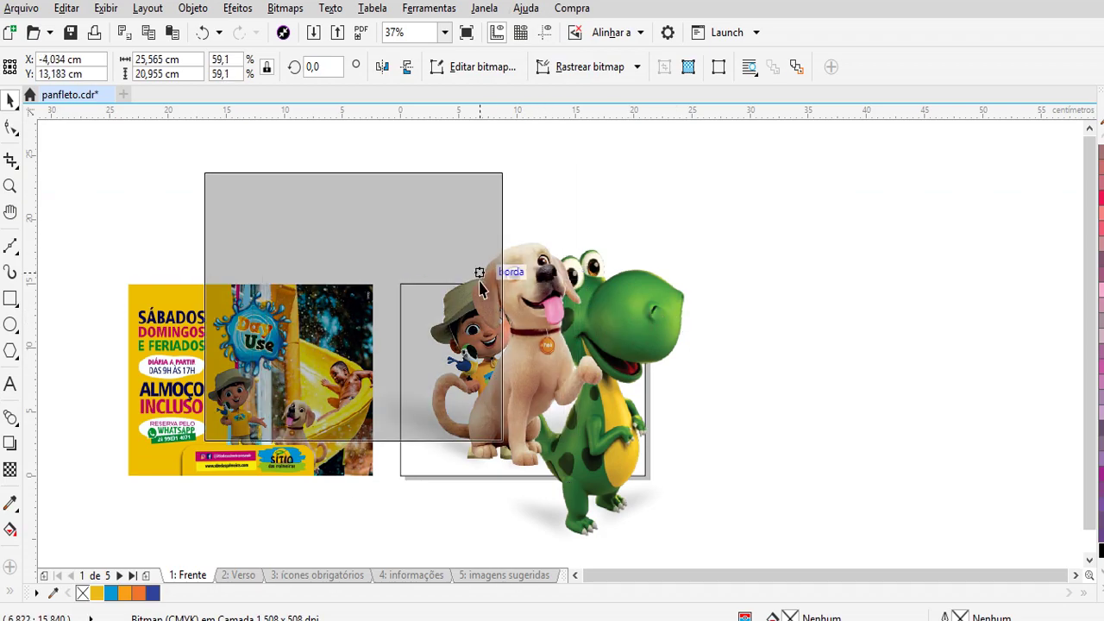
pyautogui.moveTo(569, 277); pyautogui.dragTo(422, 217)
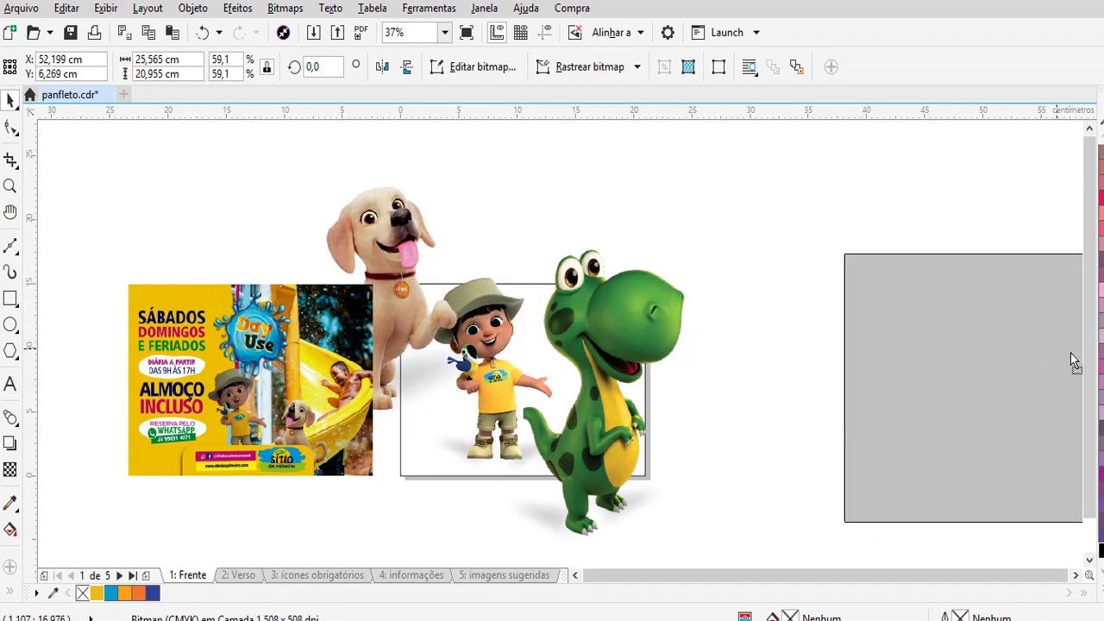
pyautogui.moveTo(464, 258); pyautogui.dragTo(1024, 336)
pyautogui.moveTo(510, 288)
pyautogui.mouseDown()
pyautogui.moveTo(532, 302)
pyautogui.moveTo(595, 284)
pyautogui.moveTo(648, 340)
pyautogui.moveTo(732, 344)
pyautogui.mouseUp()
pyautogui.rightClick(733, 345)
pyautogui.moveTo(828, 452)
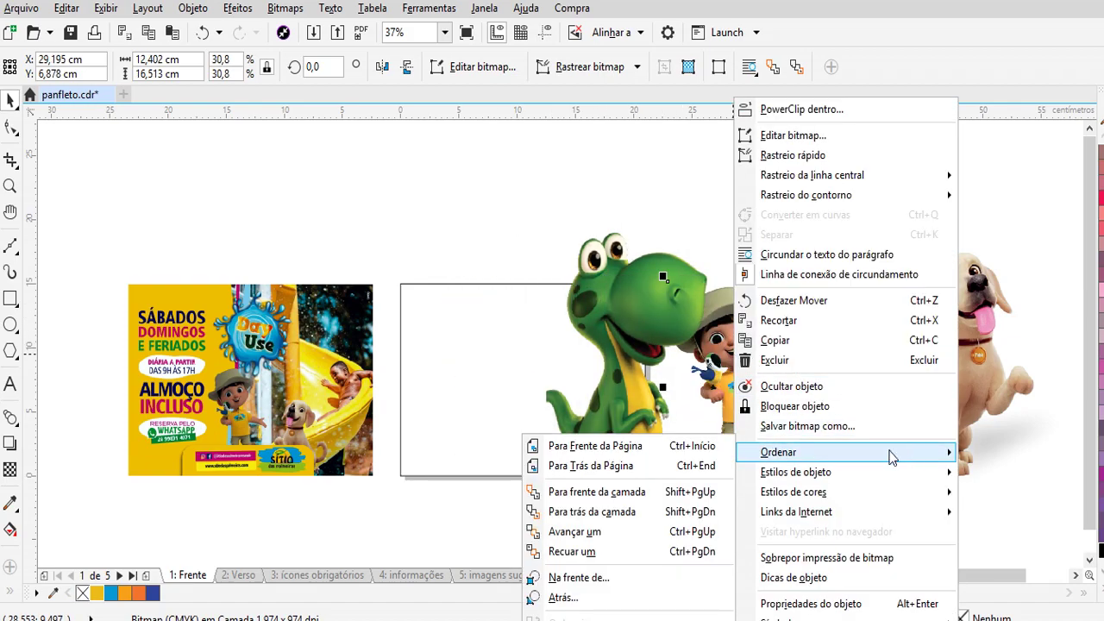
pyautogui.click(692, 445)
pyautogui.click(957, 362)
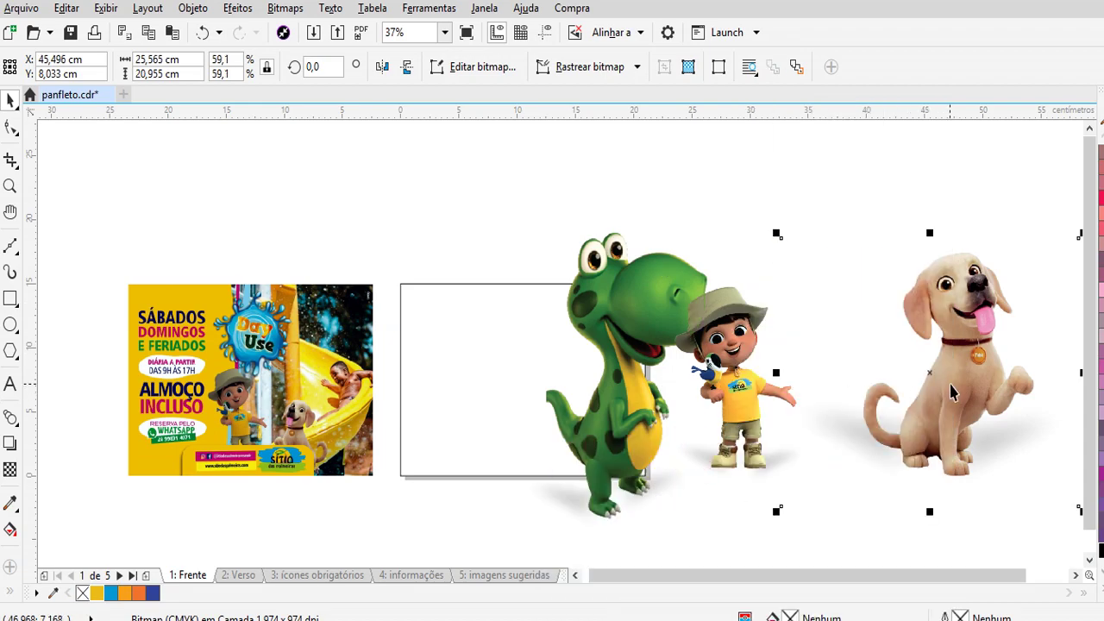
pyautogui.rightClick(949, 362)
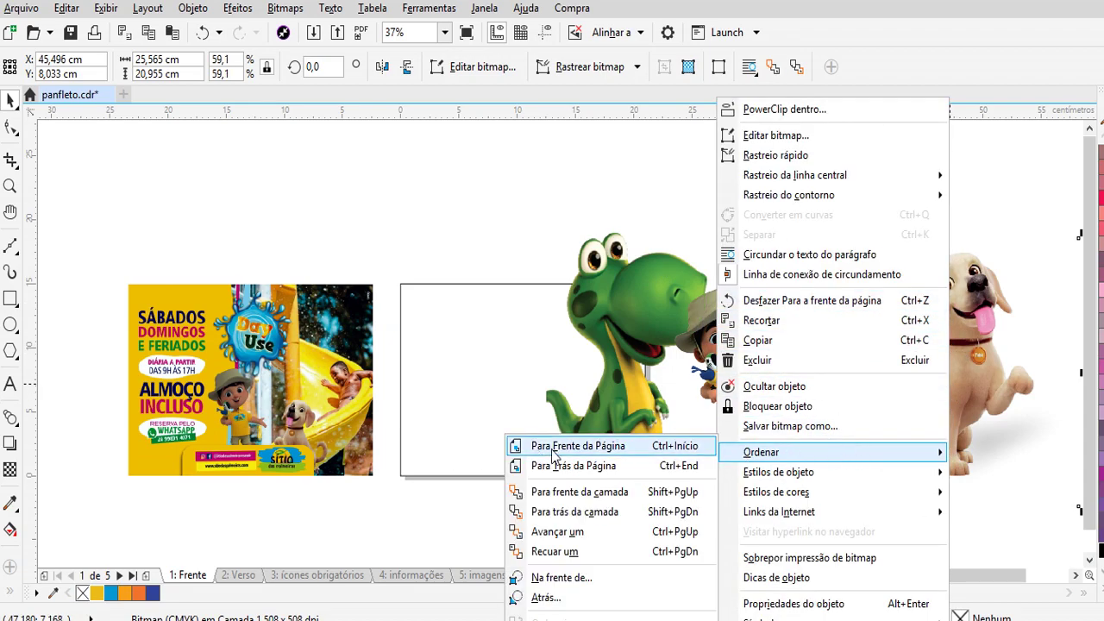
pyautogui.click(552, 446)
# Shrink the dinosaur to about 48%, shift it right, and place the boy beside it
pyautogui.click(755, 296)
pyautogui.moveTo(756, 296); pyautogui.dragTo(779, 353)
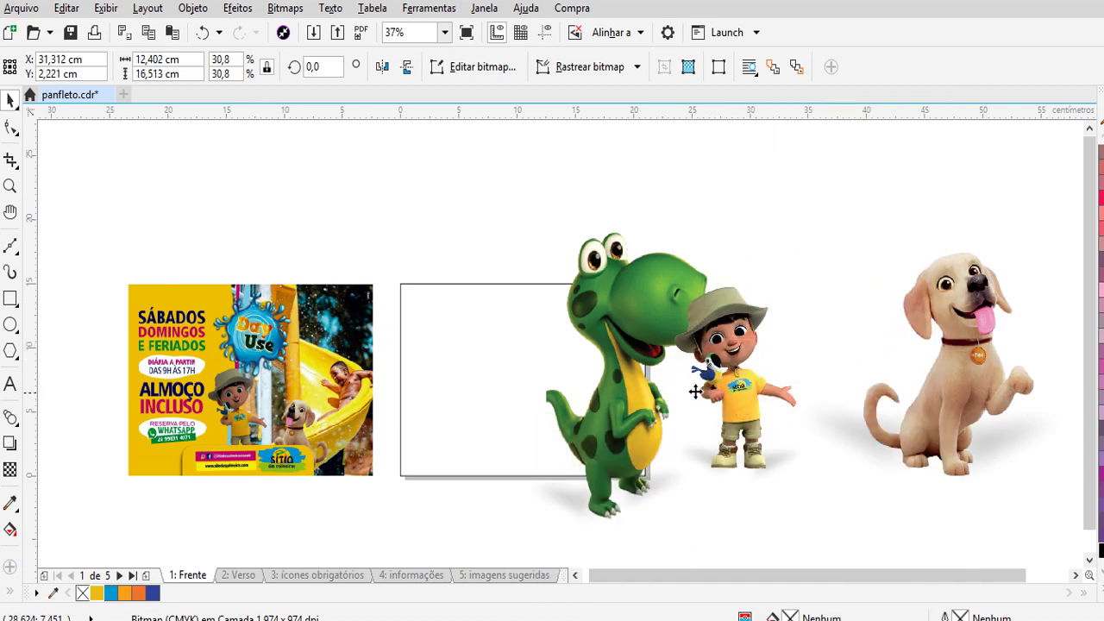
pyautogui.click(660, 321)
pyautogui.moveTo(714, 227); pyautogui.dragTo(678, 283)
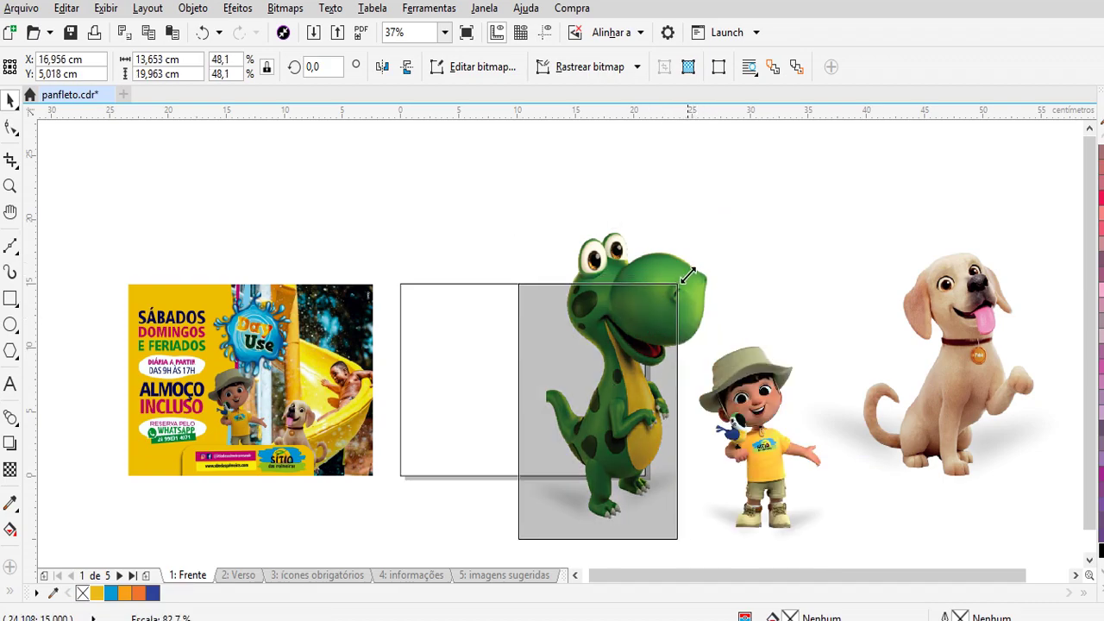
pyautogui.moveTo(585, 489); pyautogui.dragTo(632, 492)
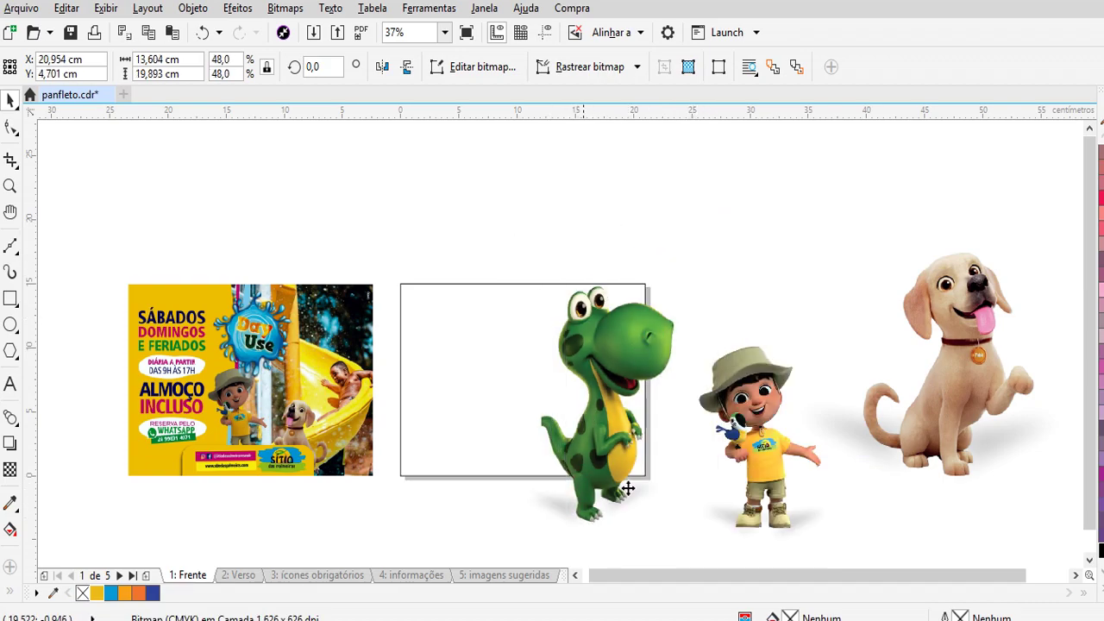
pyautogui.moveTo(759, 446); pyautogui.dragTo(801, 420)
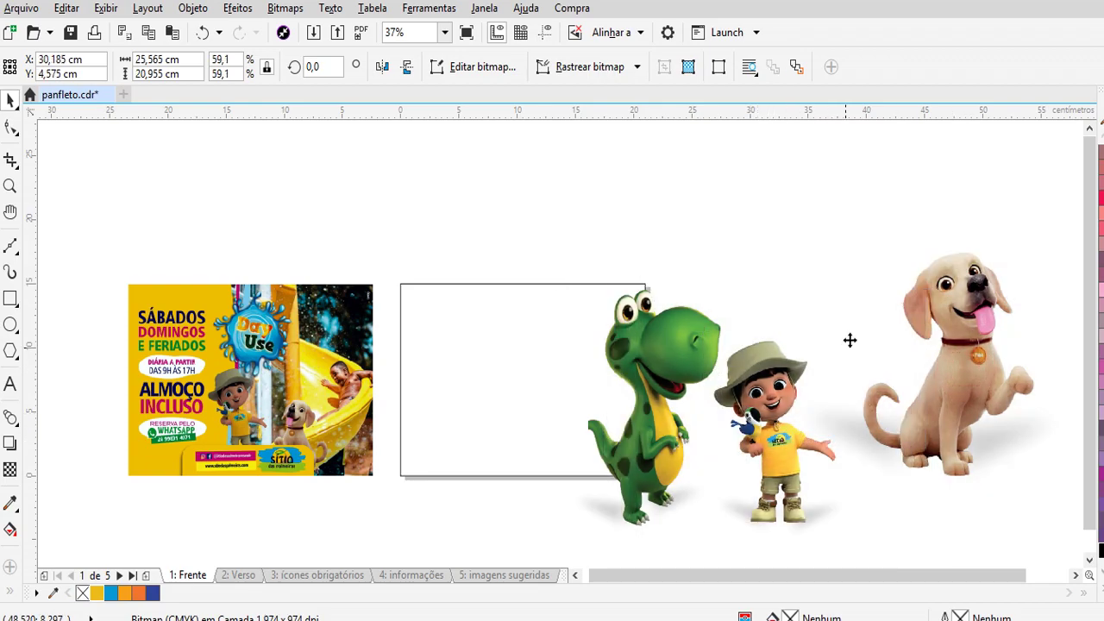
# Move the dog in front of the boy and mirror the dinosaur to face left
pyautogui.moveTo(1060, 250)
pyautogui.mouseDown()
pyautogui.moveTo(887, 293)
pyautogui.moveTo(869, 394)
pyautogui.mouseUp()
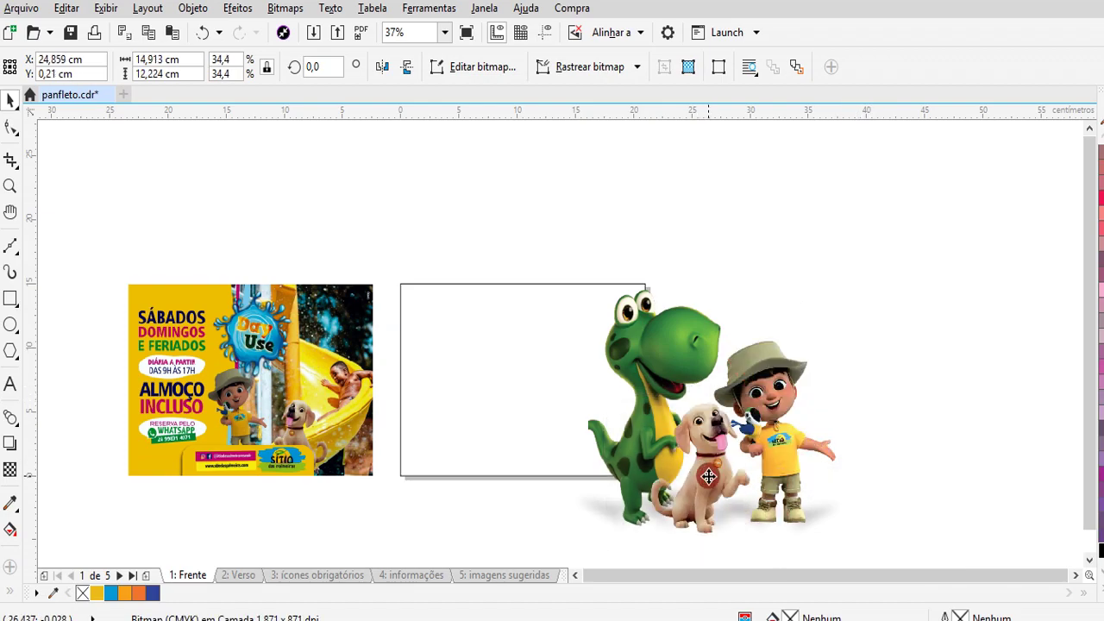
pyautogui.moveTo(701, 465)
pyautogui.mouseDown()
pyautogui.moveTo(701, 476)
pyautogui.moveTo(695, 466)
pyautogui.mouseUp()
pyautogui.click(648, 371)
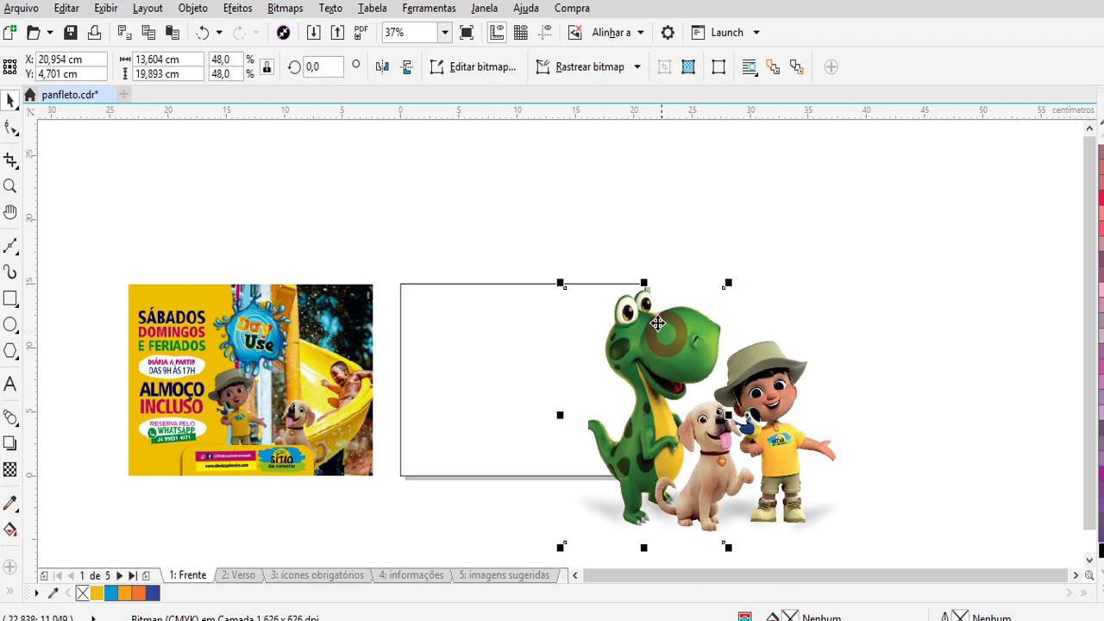
pyautogui.click(382, 66)
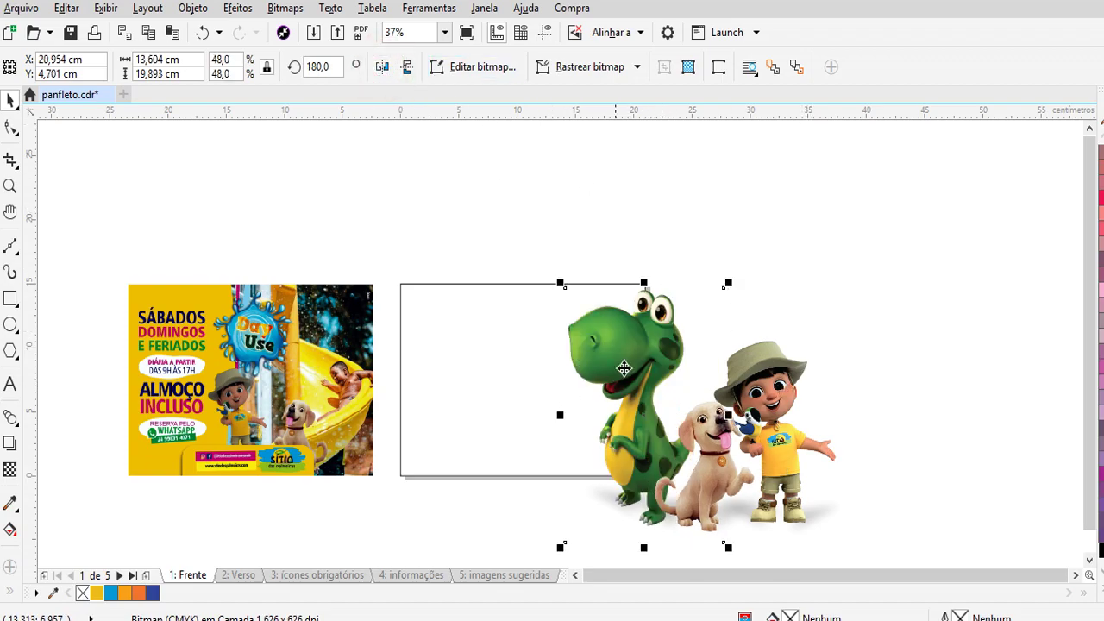
pyautogui.moveTo(623, 368)
pyautogui.mouseDown()
pyautogui.moveTo(641, 362)
pyautogui.moveTo(630, 367)
pyautogui.mouseUp()
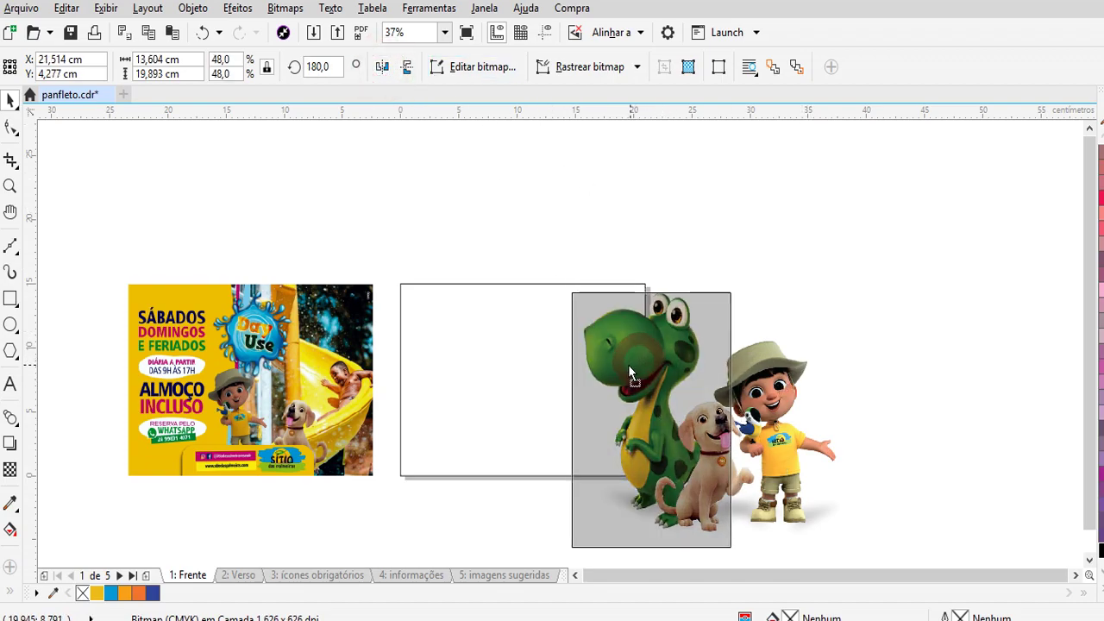
# Enlarge the boy to about 34.7% and swap the boy and dinosaur positions
pyautogui.click(772, 438)
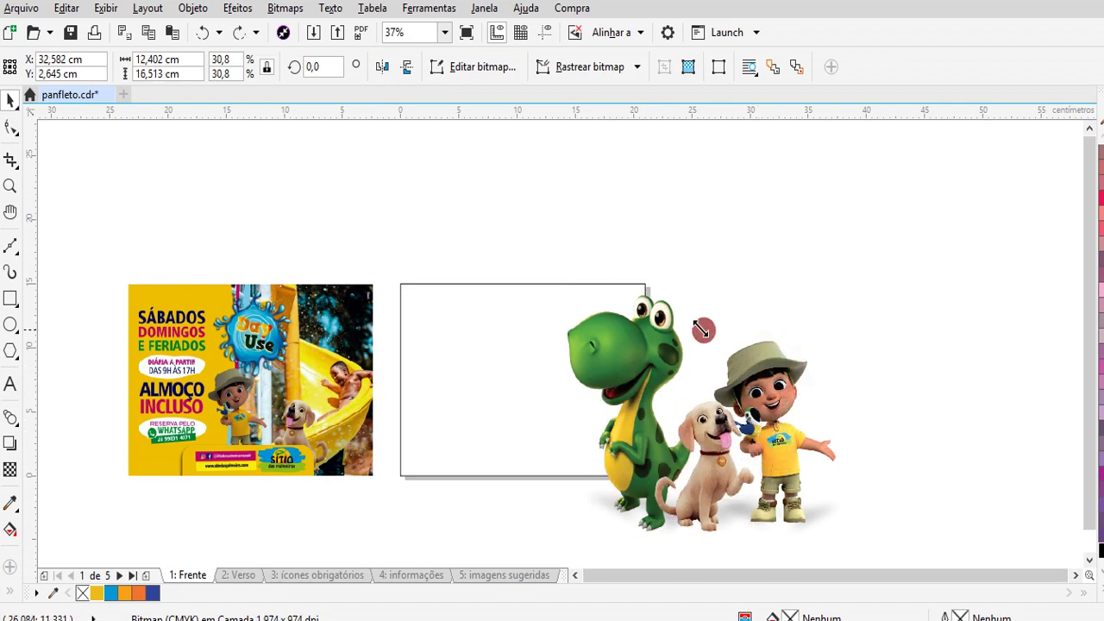
pyautogui.moveTo(705, 338); pyautogui.dragTo(706, 310)
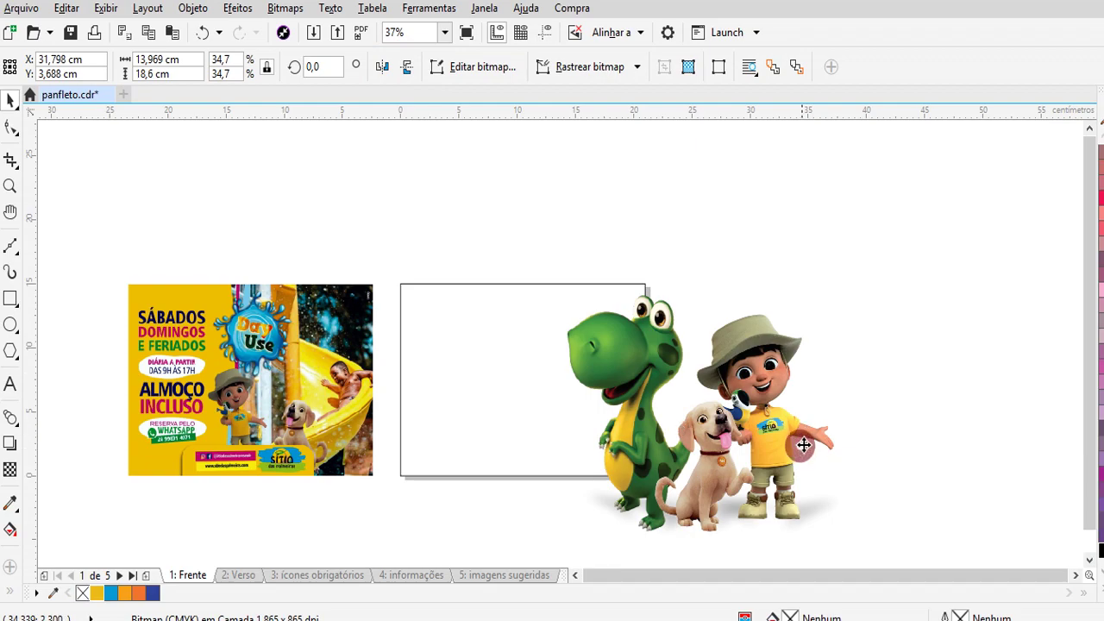
pyautogui.moveTo(805, 436); pyautogui.dragTo(811, 430)
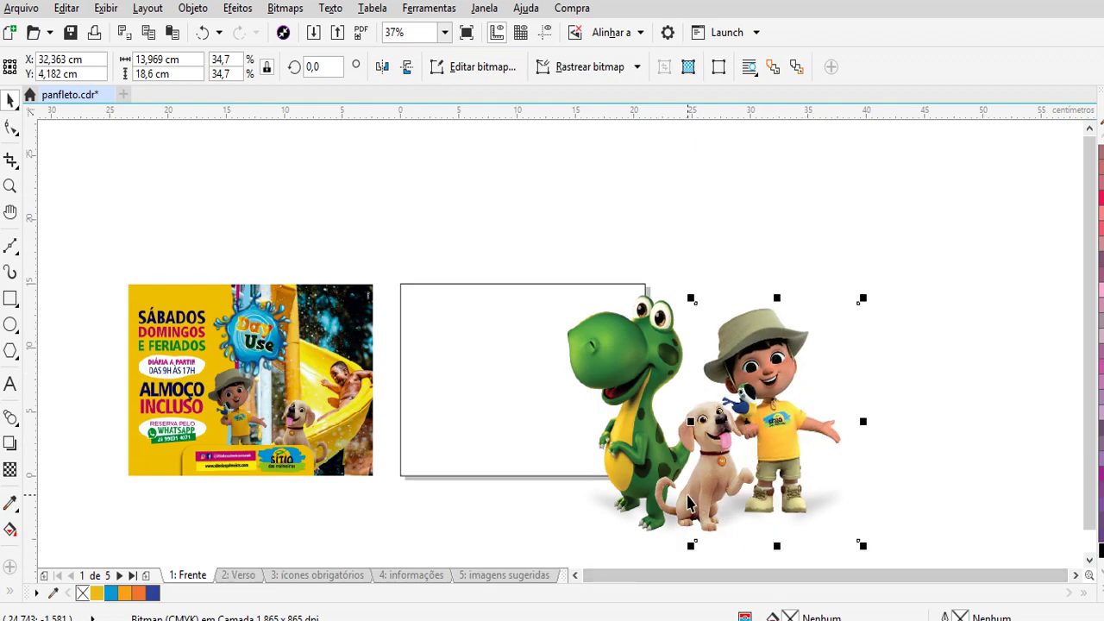
pyautogui.moveTo(758, 448); pyautogui.dragTo(689, 450)
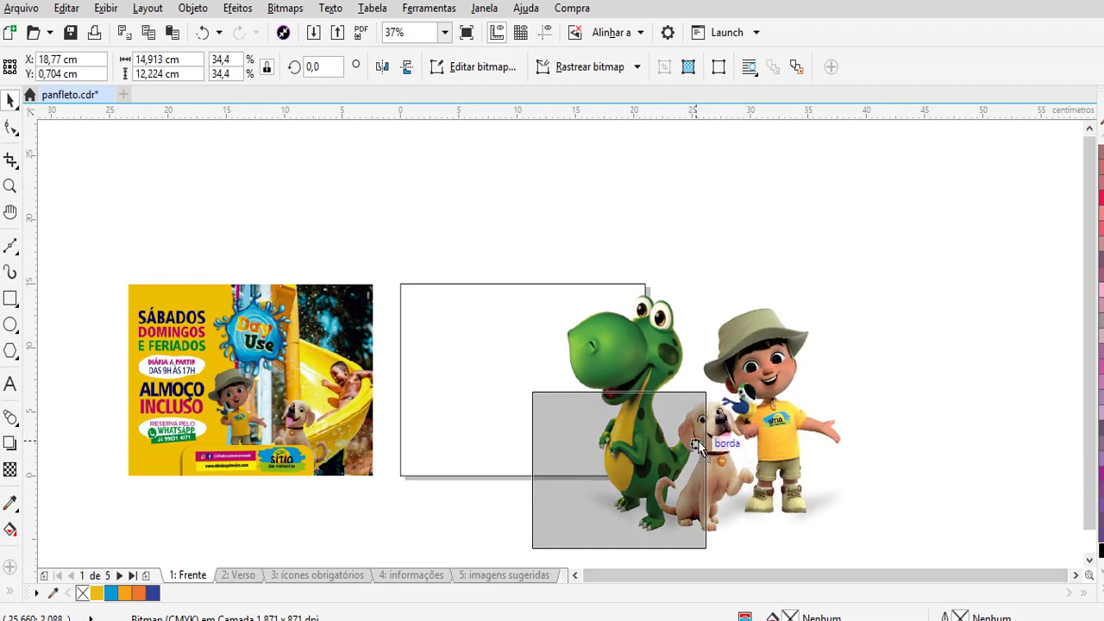
pyautogui.hotkey('ctrl', 'z')
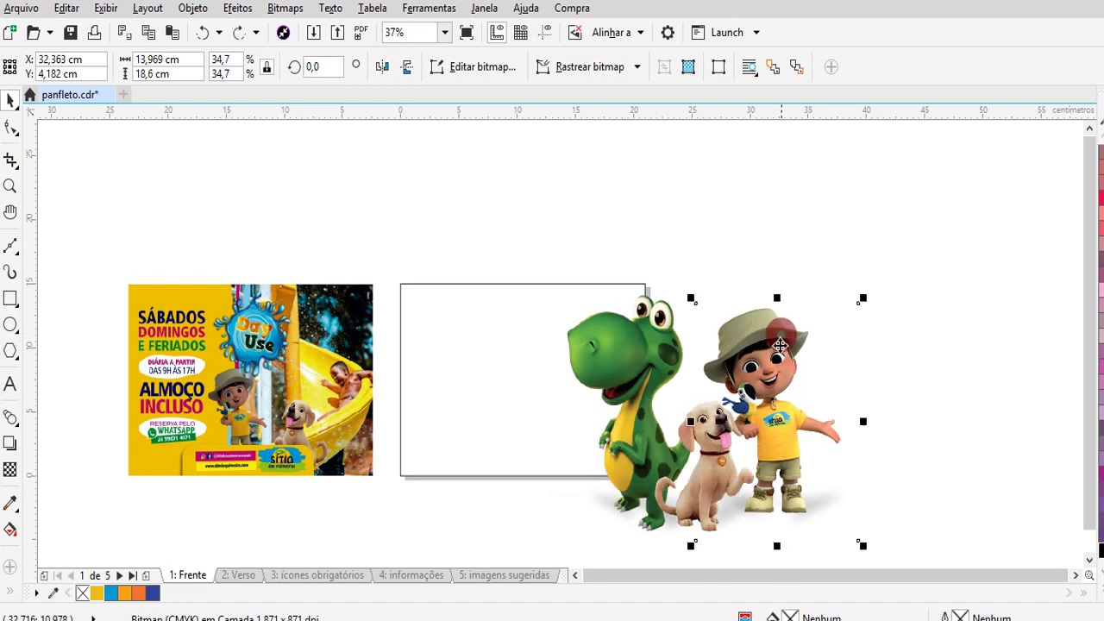
pyautogui.moveTo(784, 332); pyautogui.dragTo(655, 350)
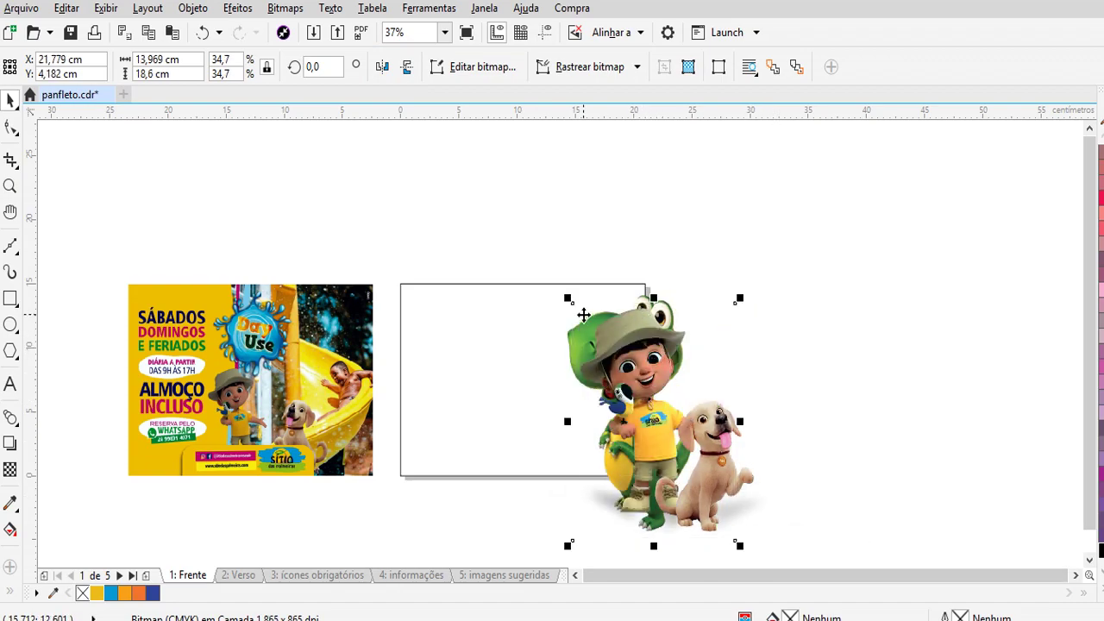
pyautogui.moveTo(567, 340); pyautogui.dragTo(762, 351)
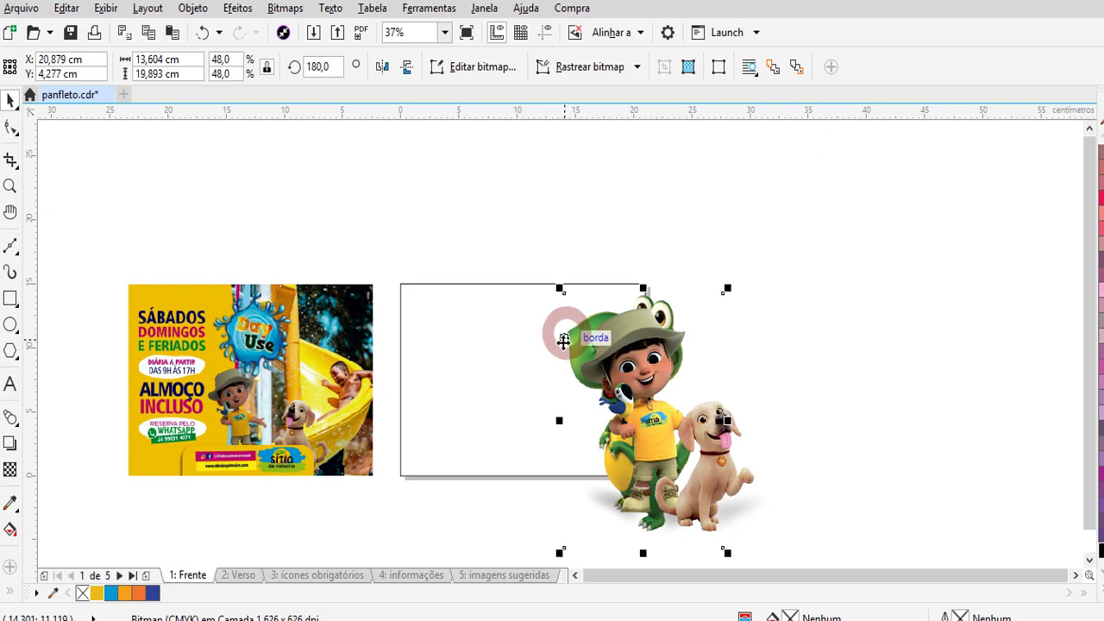
# Shrink the dog to about 31% and set it in front of the boy
pyautogui.scroll(3, 750, 433)
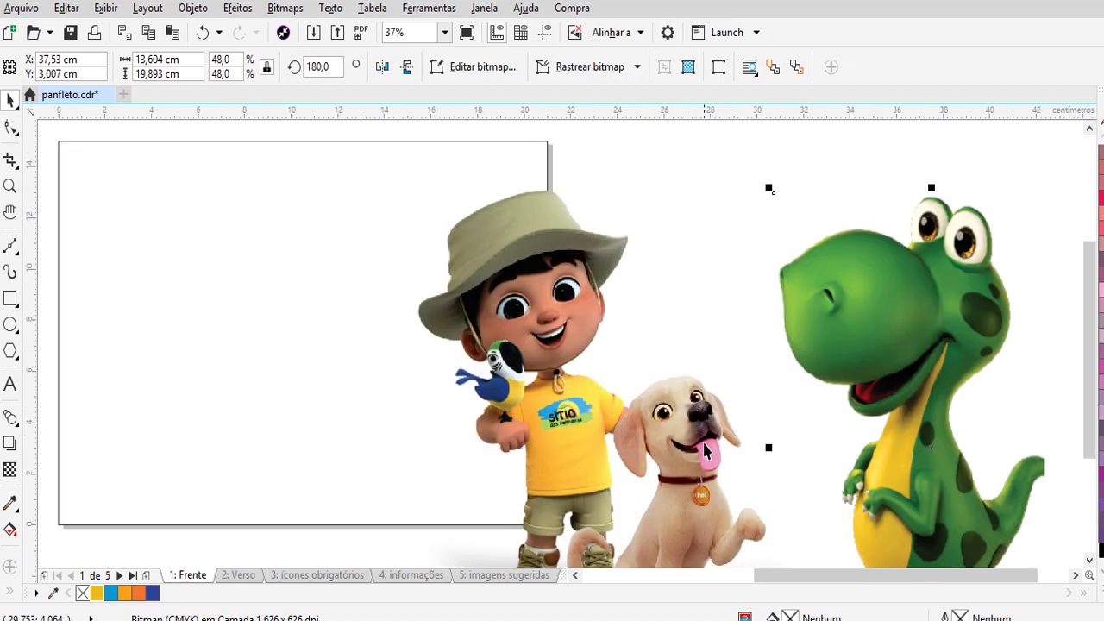
pyautogui.click(714, 447)
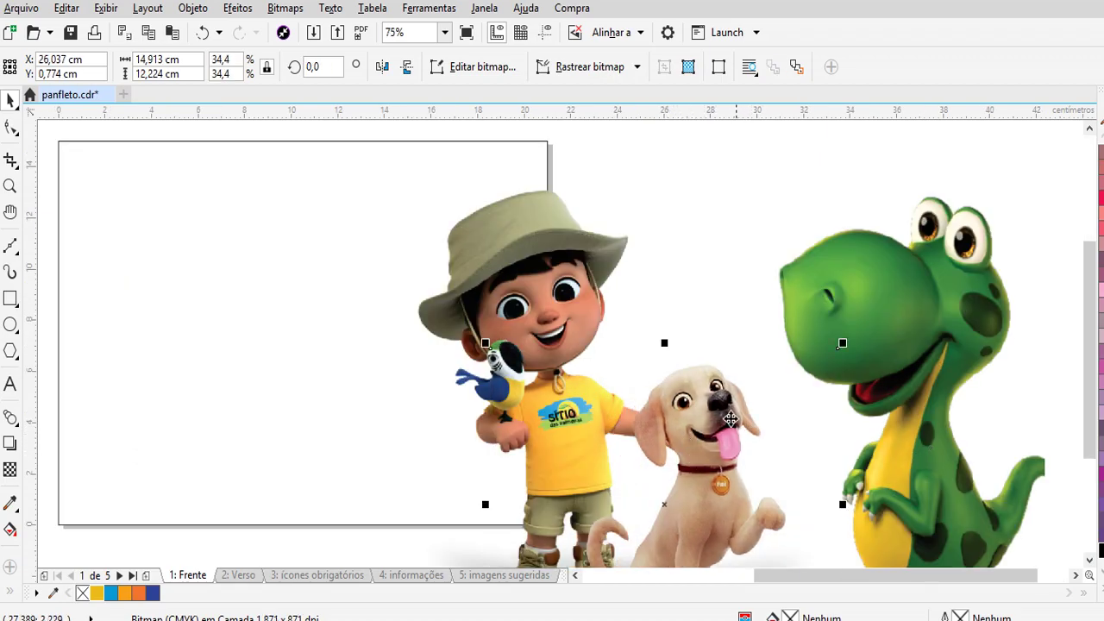
pyautogui.scroll(-5, 730, 418)
pyautogui.moveTo(706, 405)
pyautogui.mouseDown()
pyautogui.moveTo(770, 415)
pyautogui.moveTo(731, 393)
pyautogui.mouseUp()
pyautogui.moveTo(657, 392); pyautogui.dragTo(659, 402)
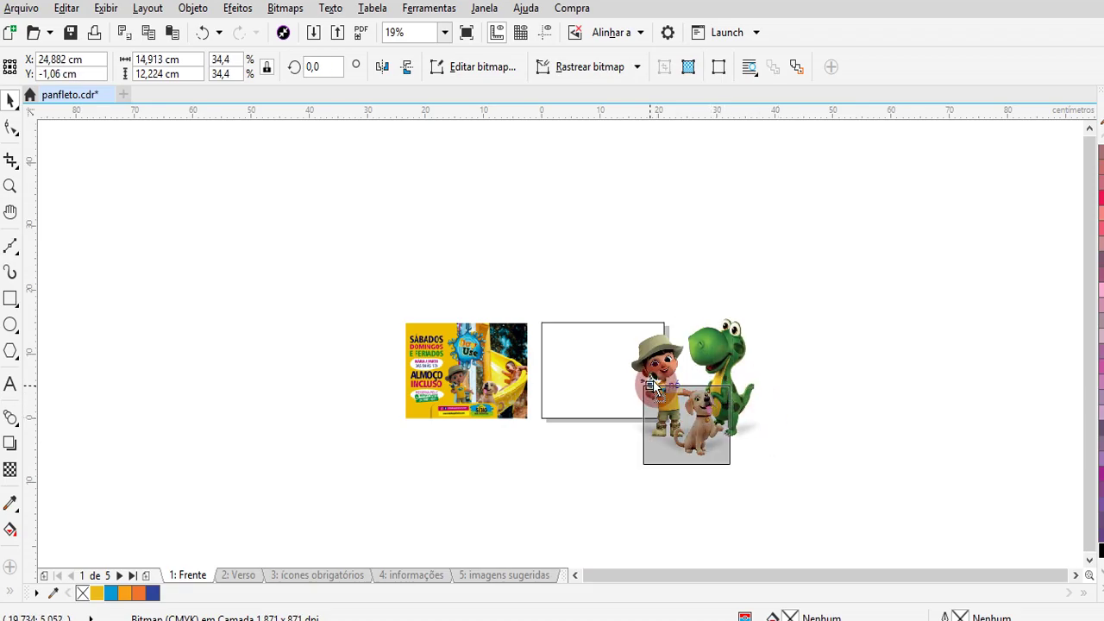
pyautogui.scroll(2, 695, 395)
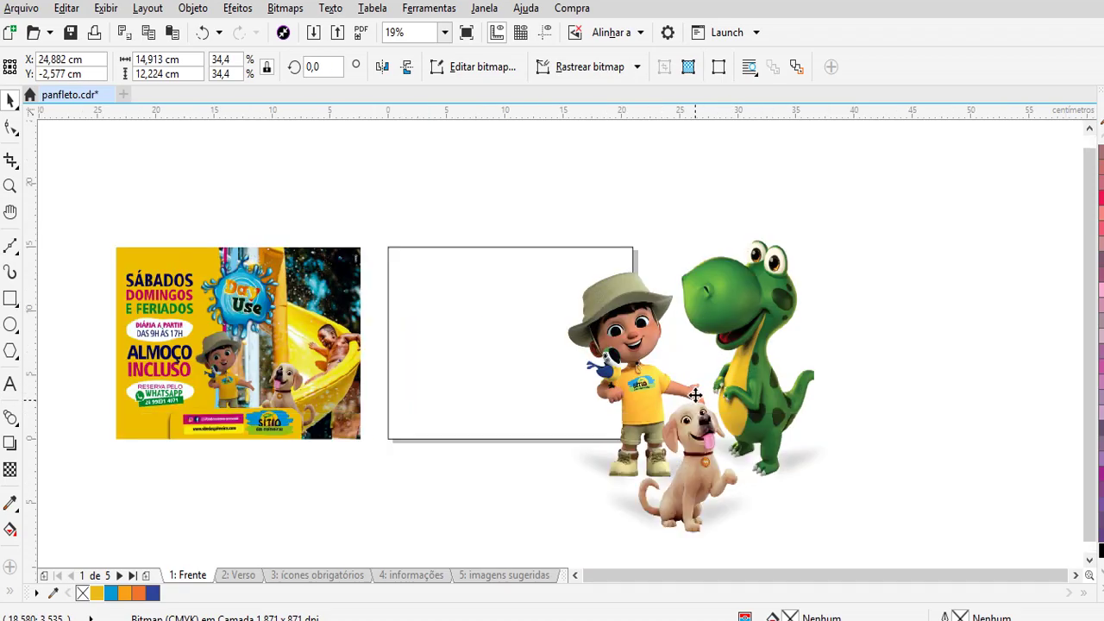
pyautogui.click(764, 390)
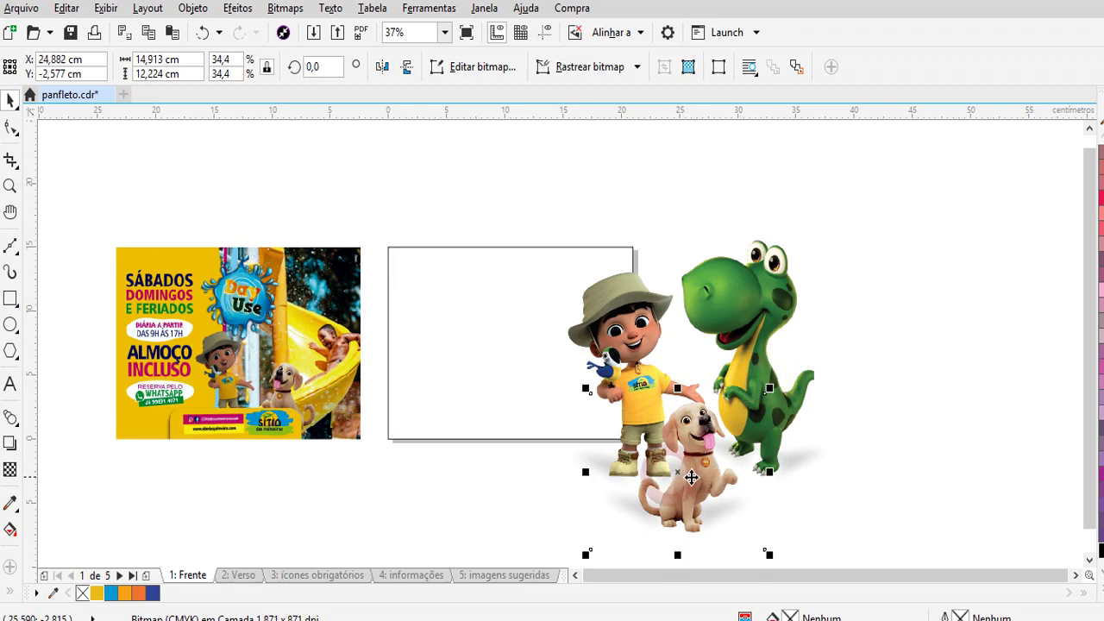
pyautogui.moveTo(694, 477); pyautogui.dragTo(704, 464)
pyautogui.moveTo(779, 383); pyautogui.dragTo(761, 399)
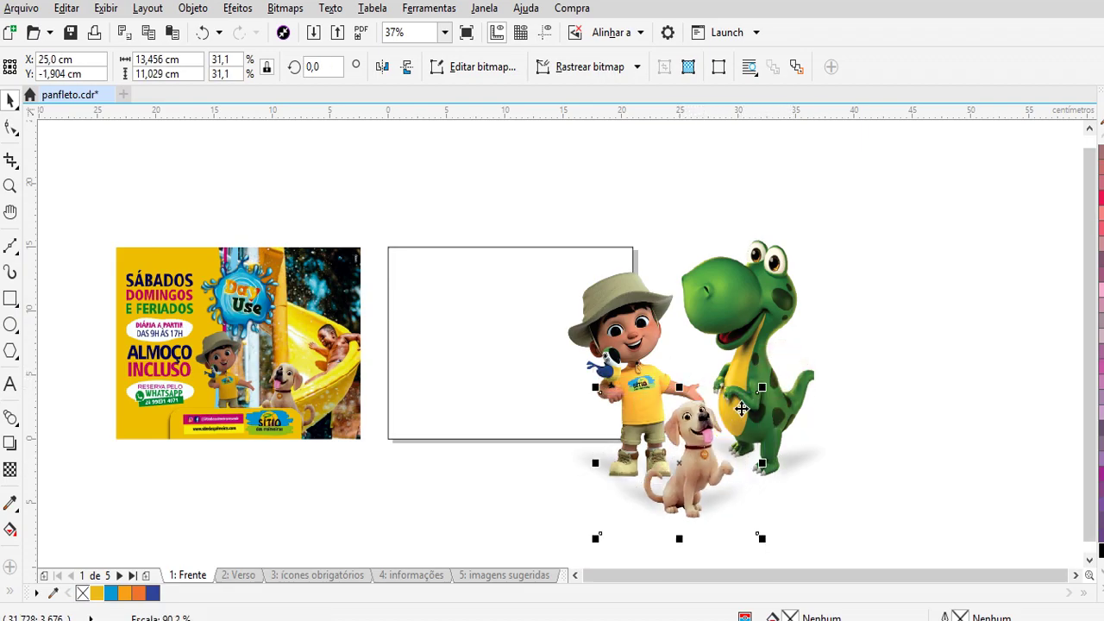
pyautogui.moveTo(707, 442); pyautogui.dragTo(714, 436)
# Enlarge the dinosaur to about 51%, keep it facing left, and place it over the frame's left side
pyautogui.moveTo(744, 364); pyautogui.dragTo(746, 376)
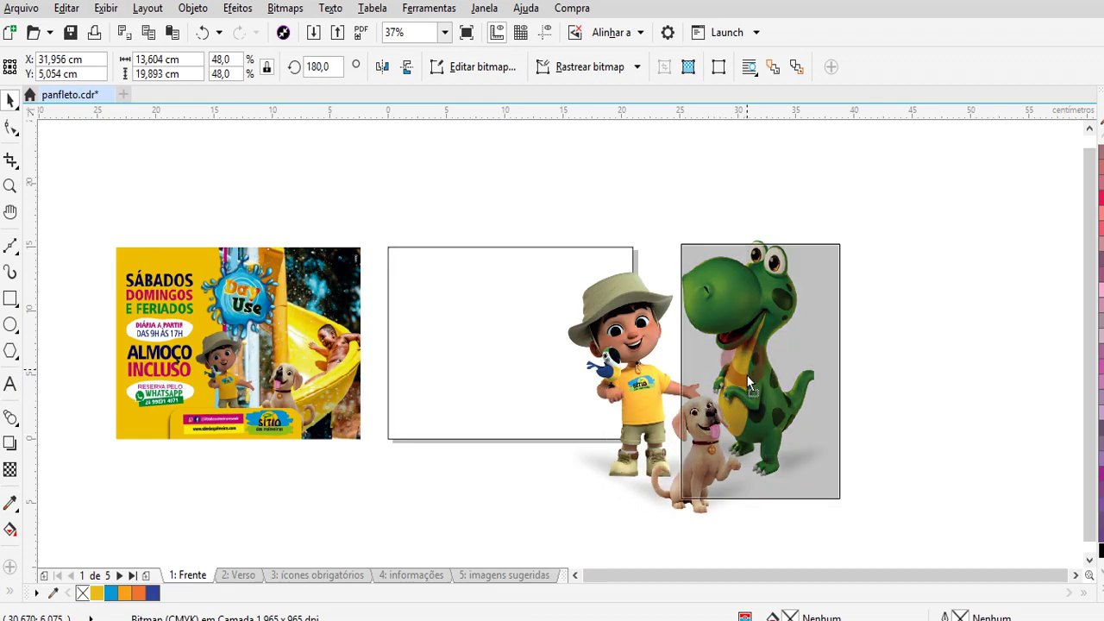
pyautogui.moveTo(841, 252); pyautogui.dragTo(851, 235)
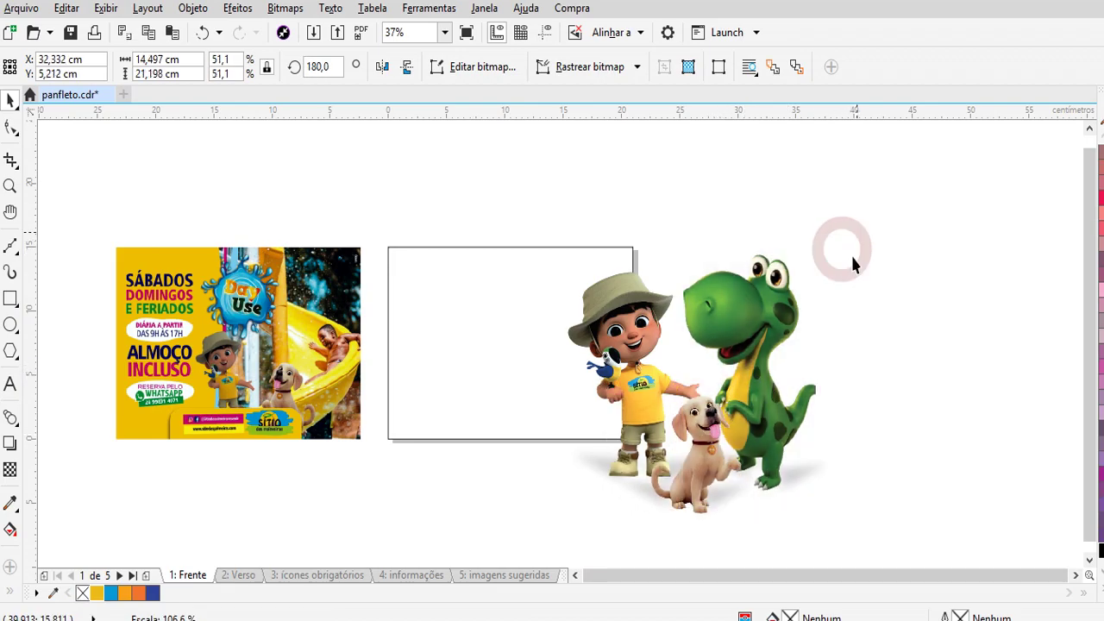
pyautogui.moveTo(776, 414)
pyautogui.mouseDown()
pyautogui.moveTo(764, 387)
pyautogui.moveTo(764, 404)
pyautogui.mouseUp()
pyautogui.click(385, 68)
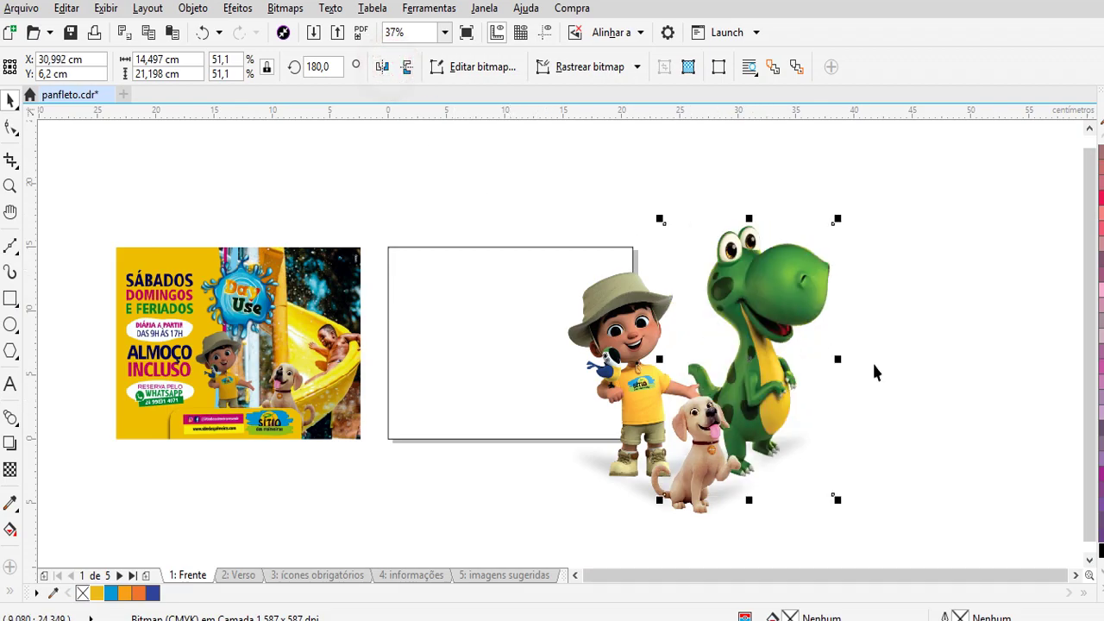
pyautogui.moveTo(812, 300); pyautogui.dragTo(798, 310)
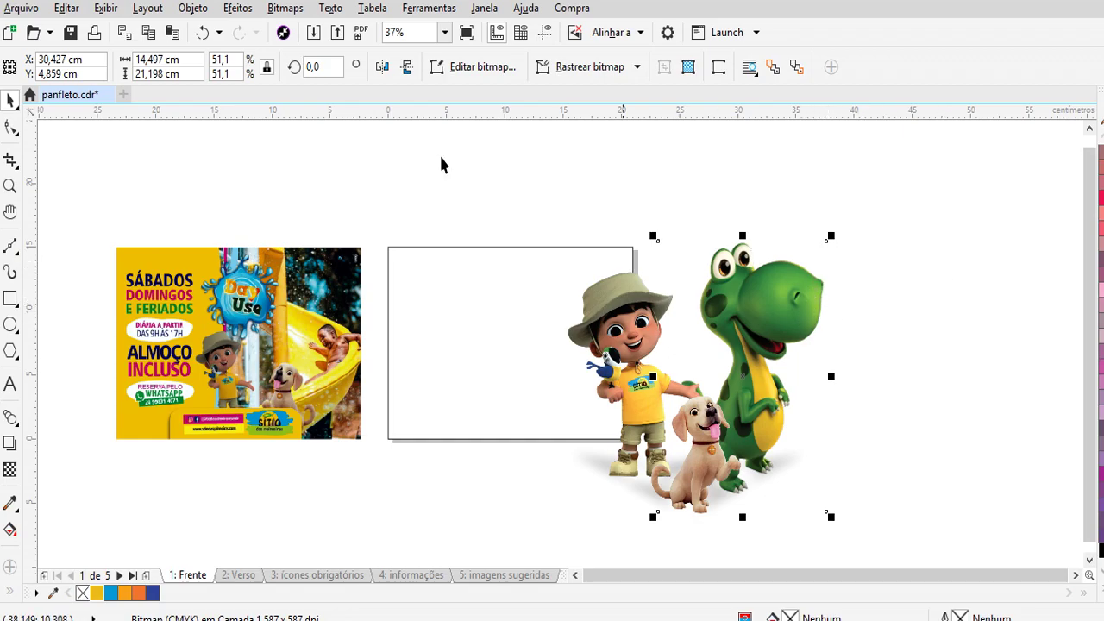
pyautogui.click(383, 66)
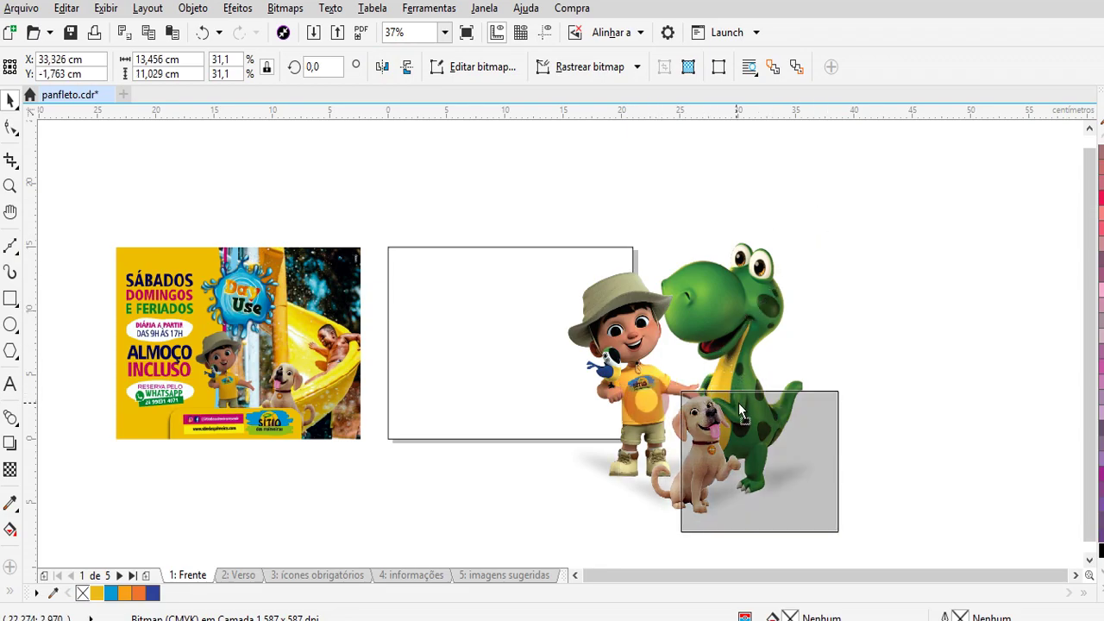
pyautogui.moveTo(653, 409); pyautogui.dragTo(738, 403)
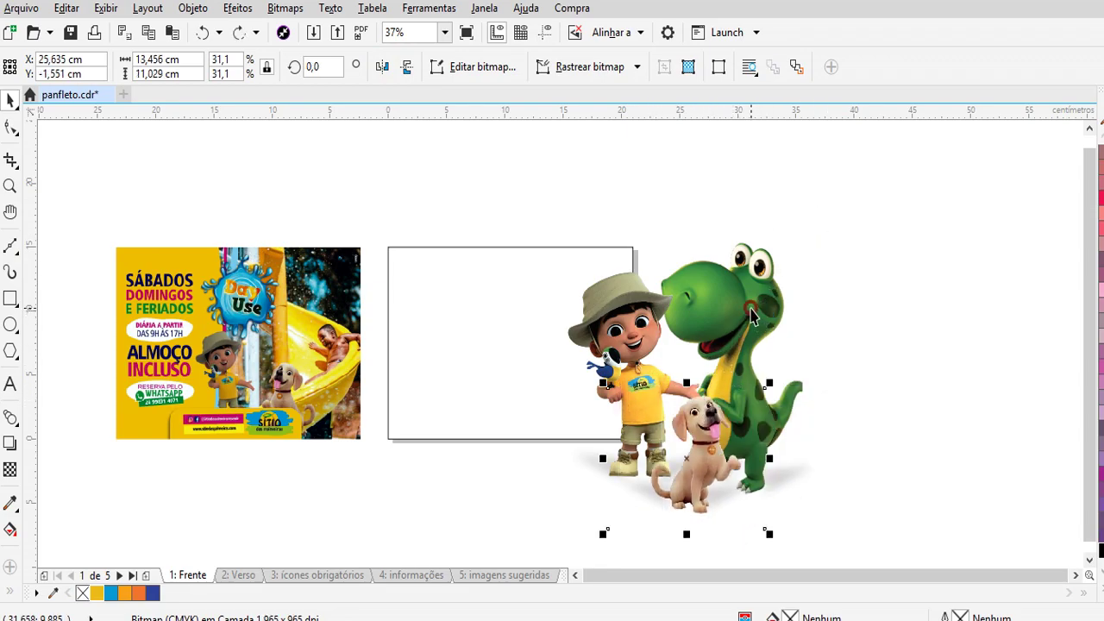
pyautogui.moveTo(751, 317)
pyautogui.mouseDown()
pyautogui.moveTo(474, 352)
pyautogui.moveTo(766, 328)
pyautogui.mouseUp()
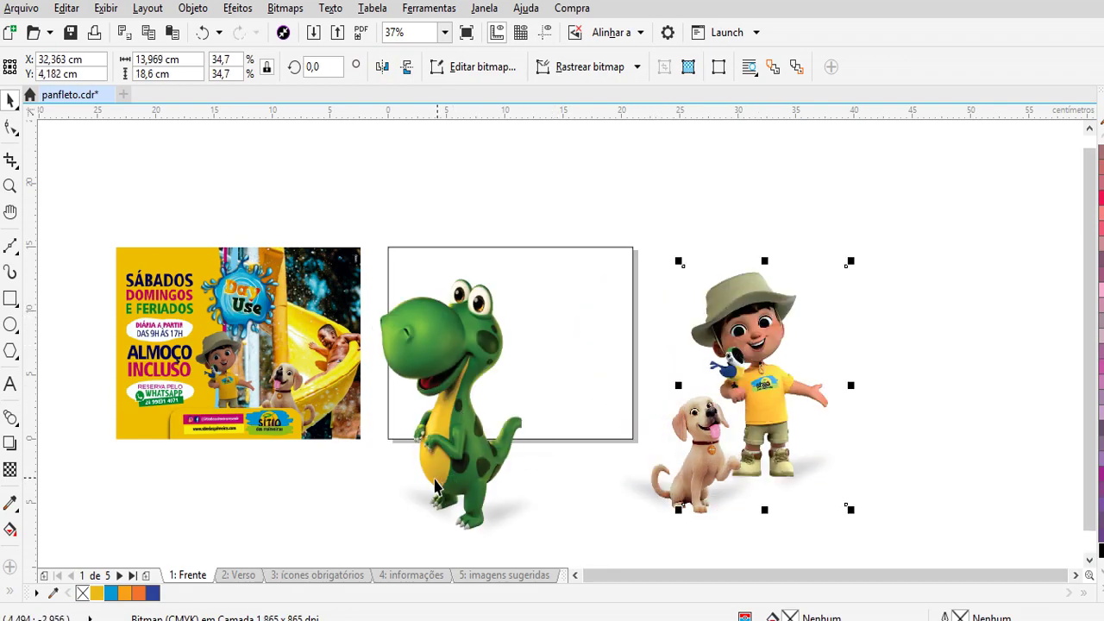
# Move the dinosaur back beside the dog, and shift the boy slightly up and right
pyautogui.moveTo(436, 486); pyautogui.dragTo(638, 444)
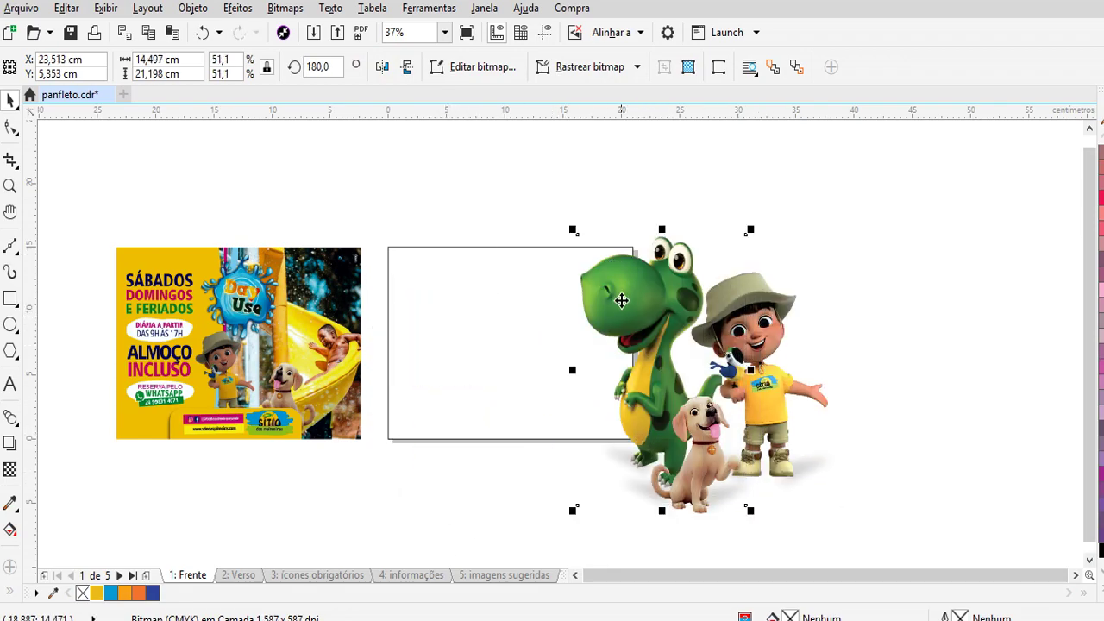
pyautogui.moveTo(631, 330); pyautogui.dragTo(625, 335)
pyautogui.click(692, 461)
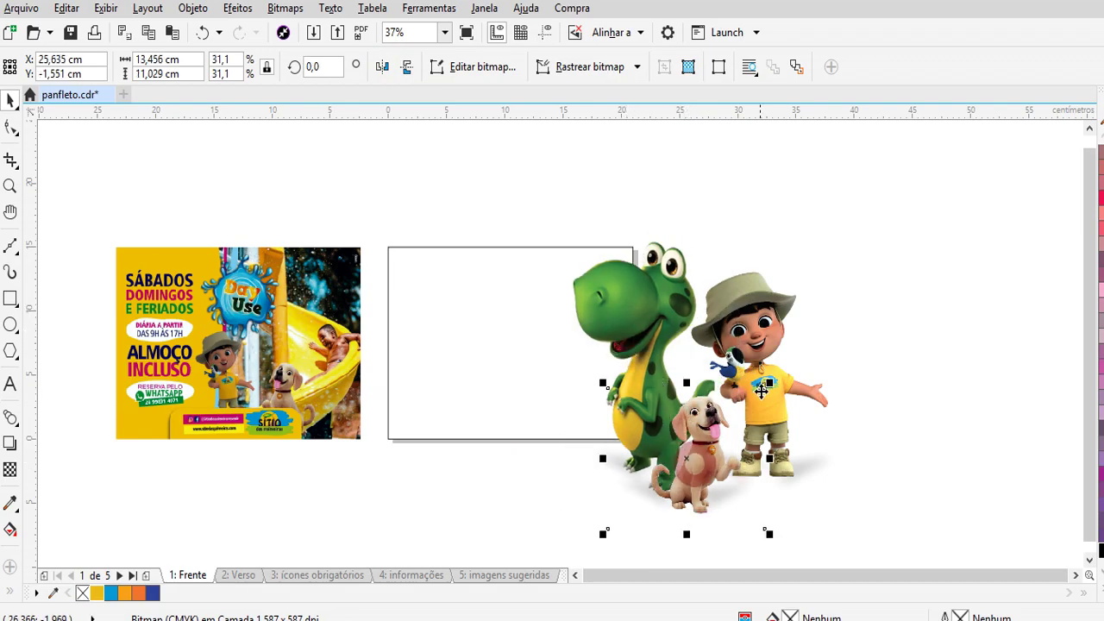
pyautogui.moveTo(776, 390); pyautogui.dragTo(843, 374)
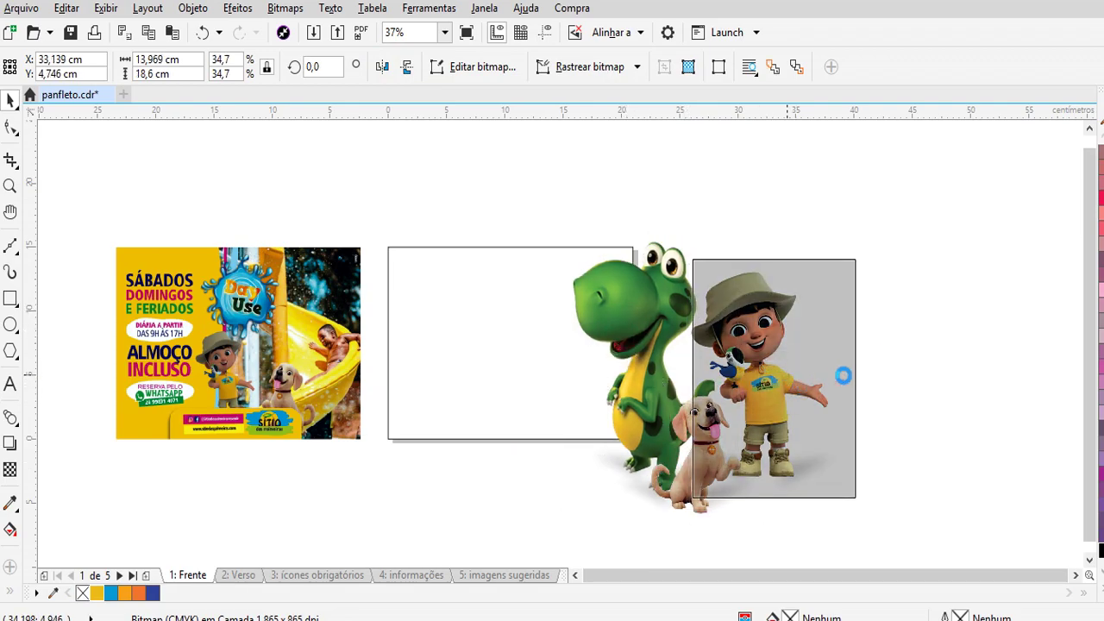
pyautogui.click(877, 338)
# Shift the dog picture slightly left and down, then enlarge it a little
pyautogui.click(980, 345)
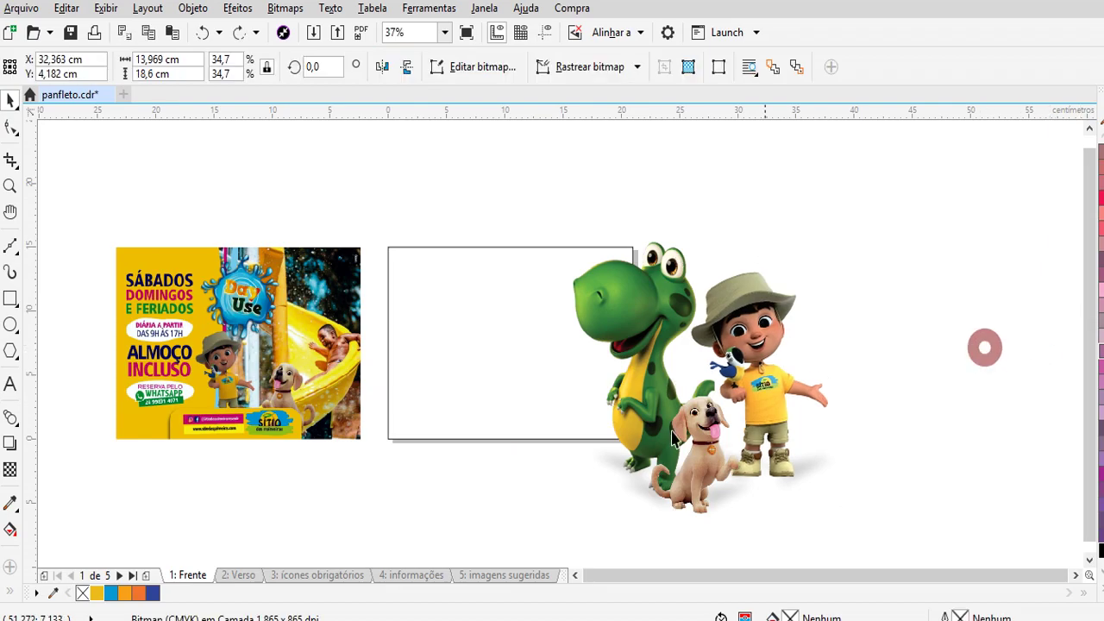
pyautogui.scroll(2, 980, 345)
pyautogui.scroll(2, 820, 362)
pyautogui.click(845, 318)
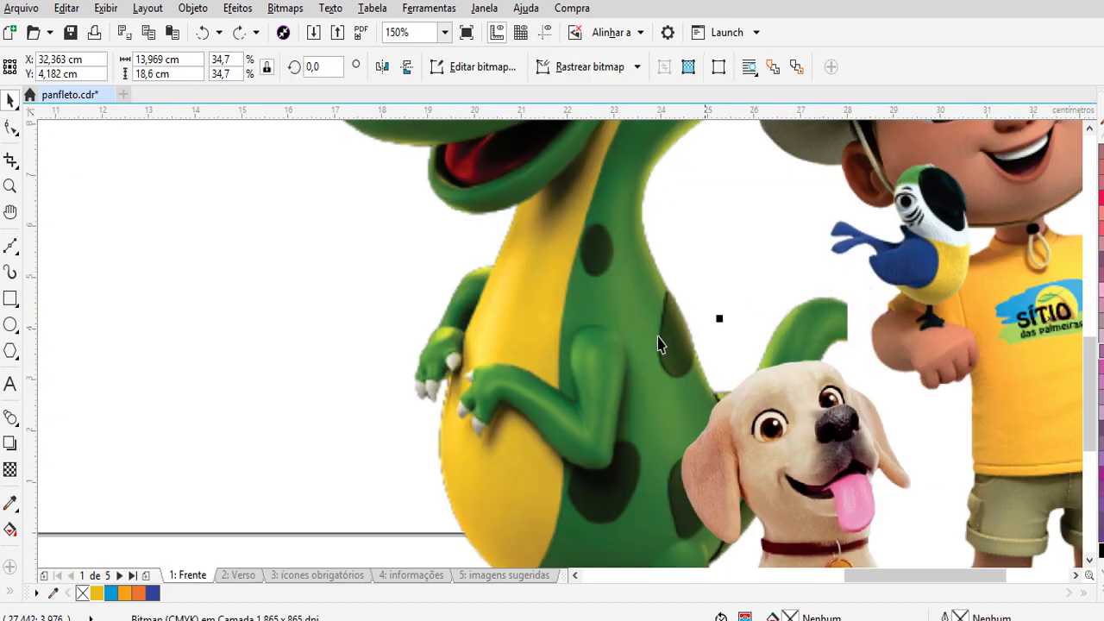
pyautogui.scroll(-2, 660, 338)
pyautogui.click(623, 379)
pyautogui.moveTo(731, 445)
pyautogui.mouseDown()
pyautogui.moveTo(719, 450)
pyautogui.moveTo(729, 457)
pyautogui.mouseUp()
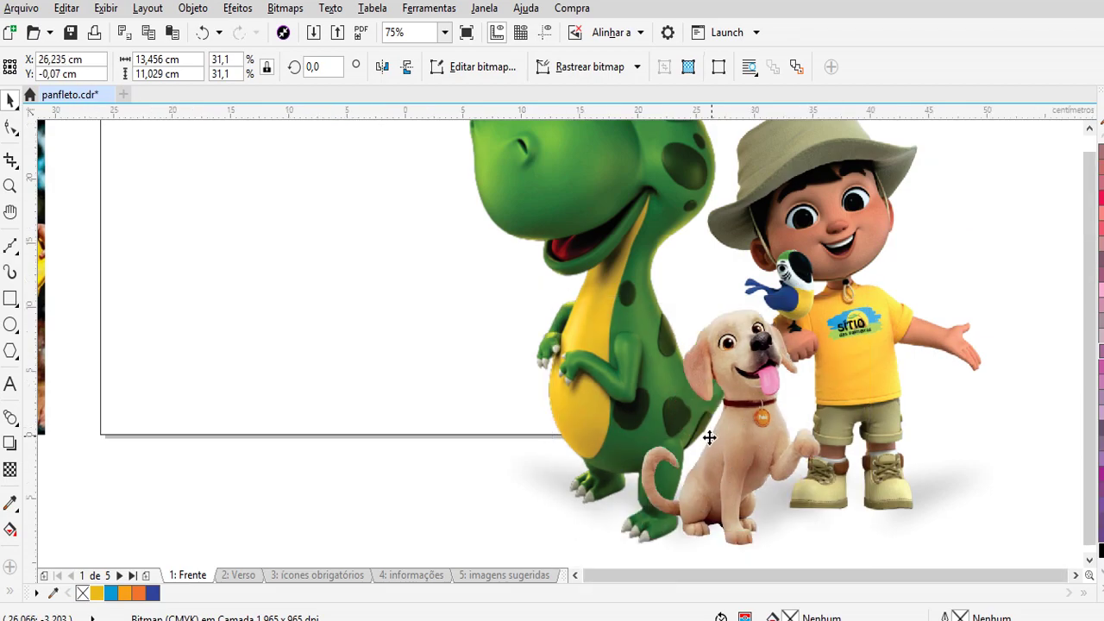
pyautogui.scroll(-2, 684, 482)
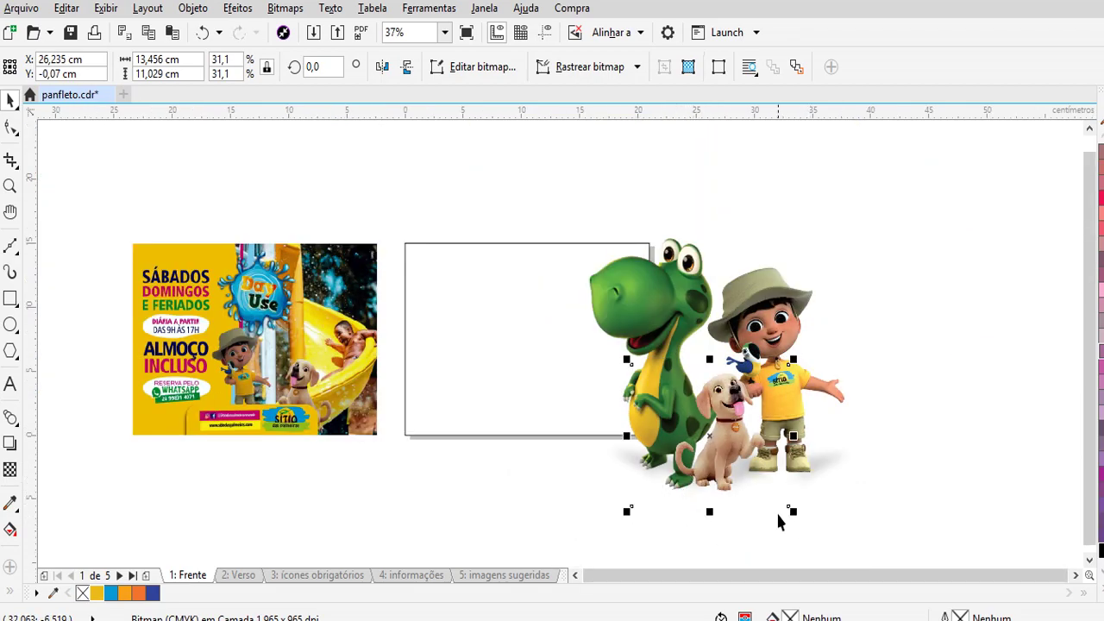
pyautogui.moveTo(789, 509); pyautogui.dragTo(803, 518)
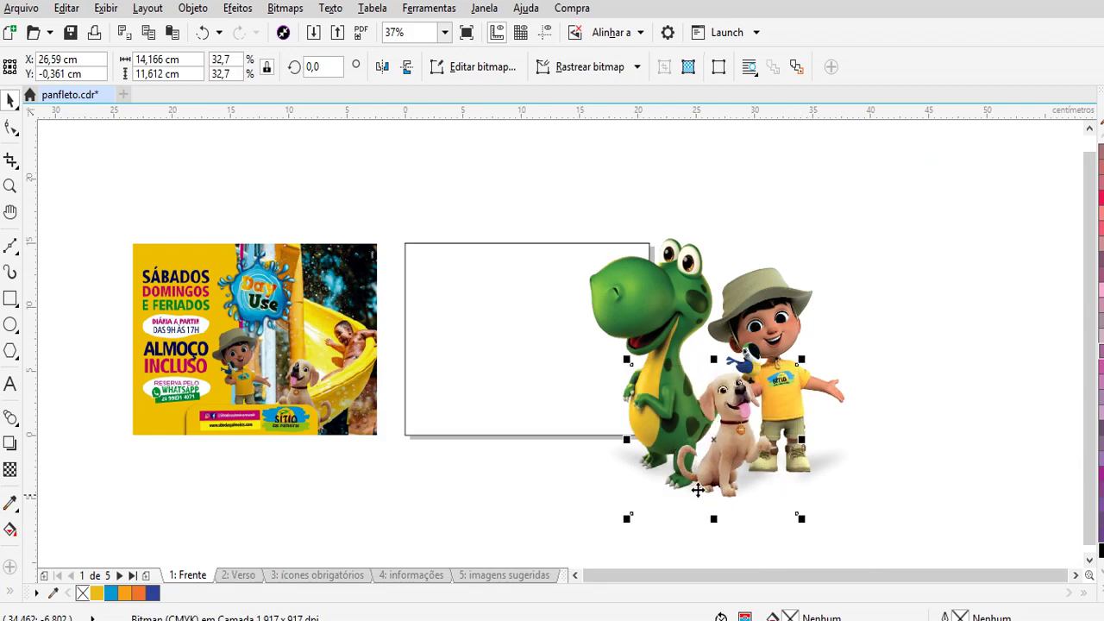
# Nudge the dino picture slightly up so it overlaps the other characters
pyautogui.click(645, 397)
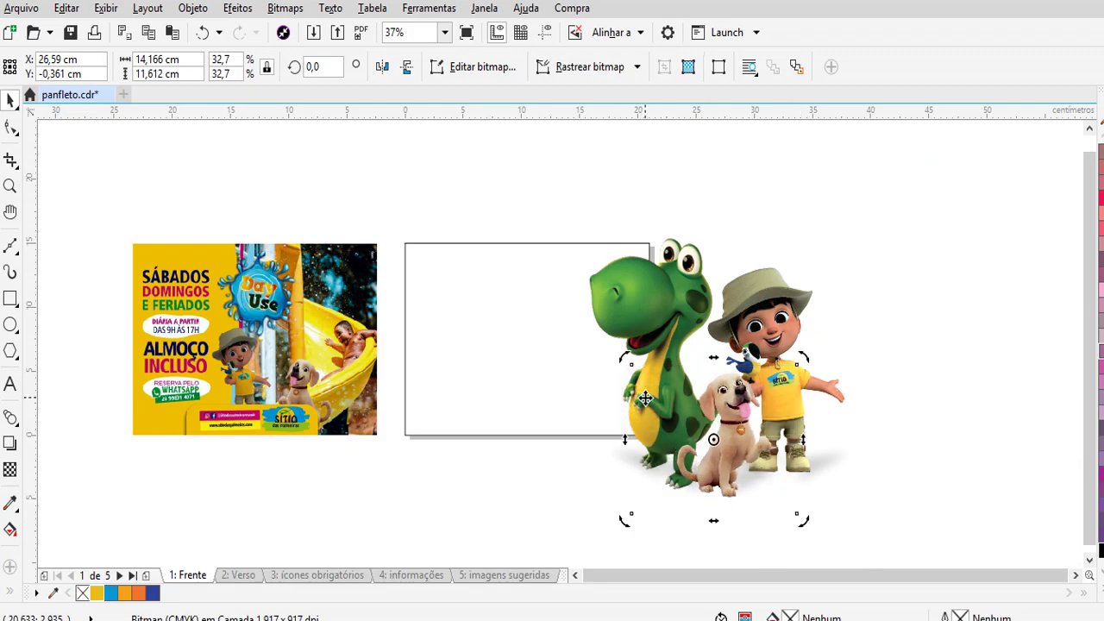
pyautogui.click(634, 293)
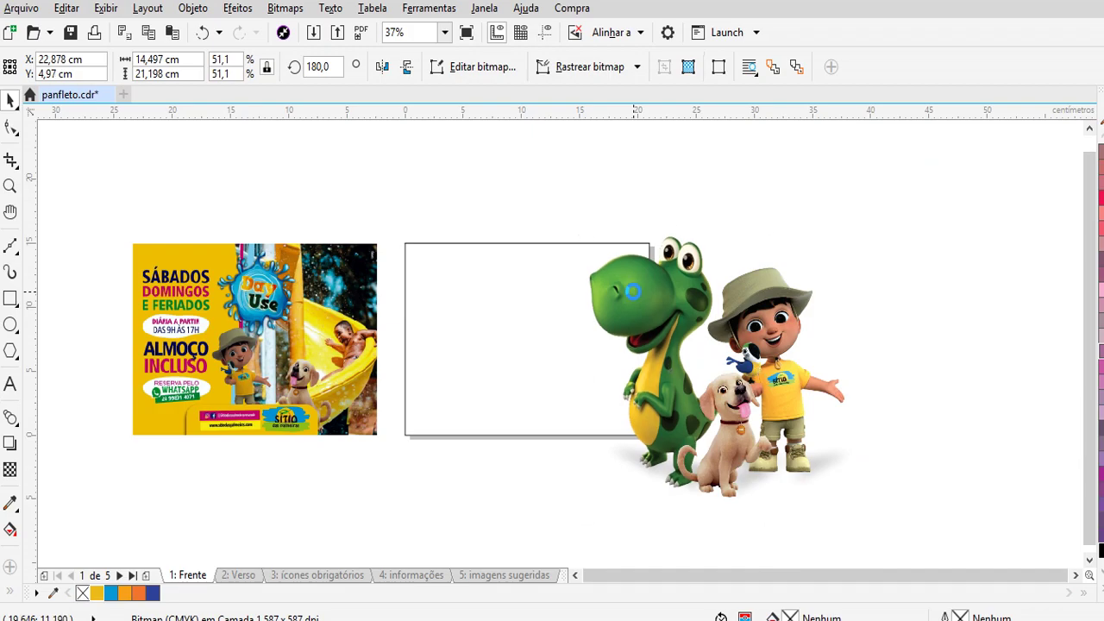
pyautogui.moveTo(633, 293); pyautogui.dragTo(634, 293)
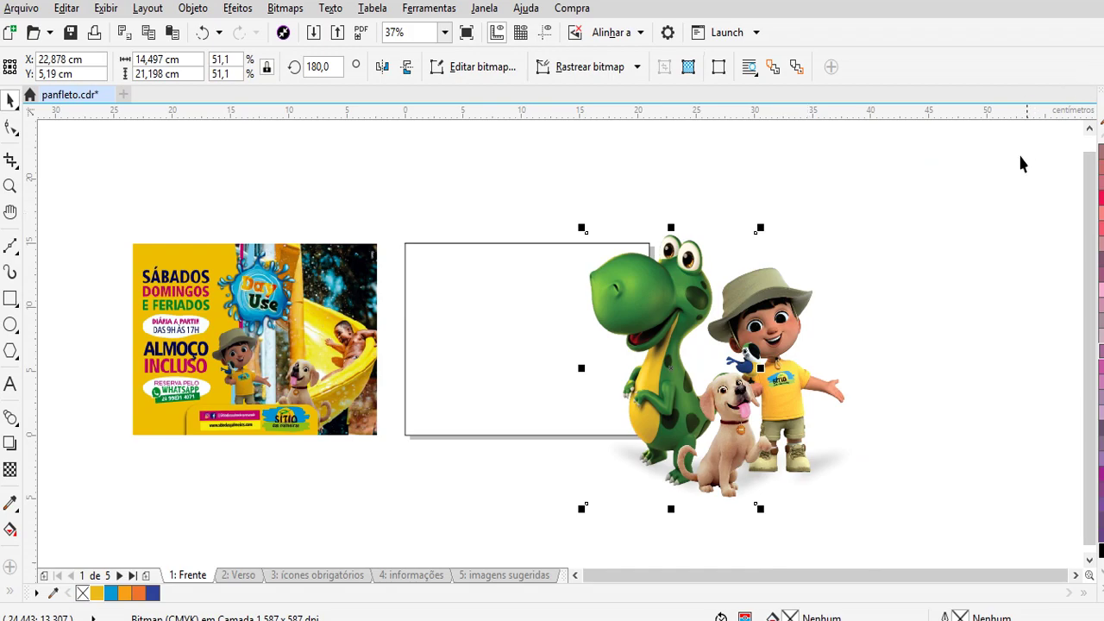
# Shrink the dino, dog and boy together and move them into the white frame
pyautogui.moveTo(999, 172); pyautogui.dragTo(506, 509)
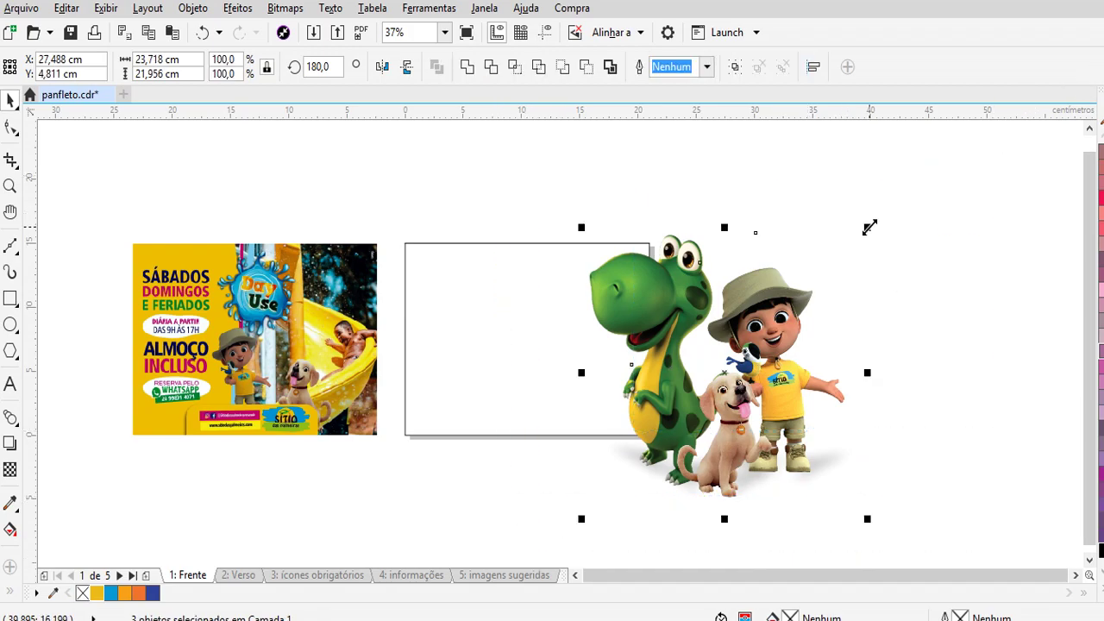
pyautogui.moveTo(869, 227); pyautogui.dragTo(747, 353)
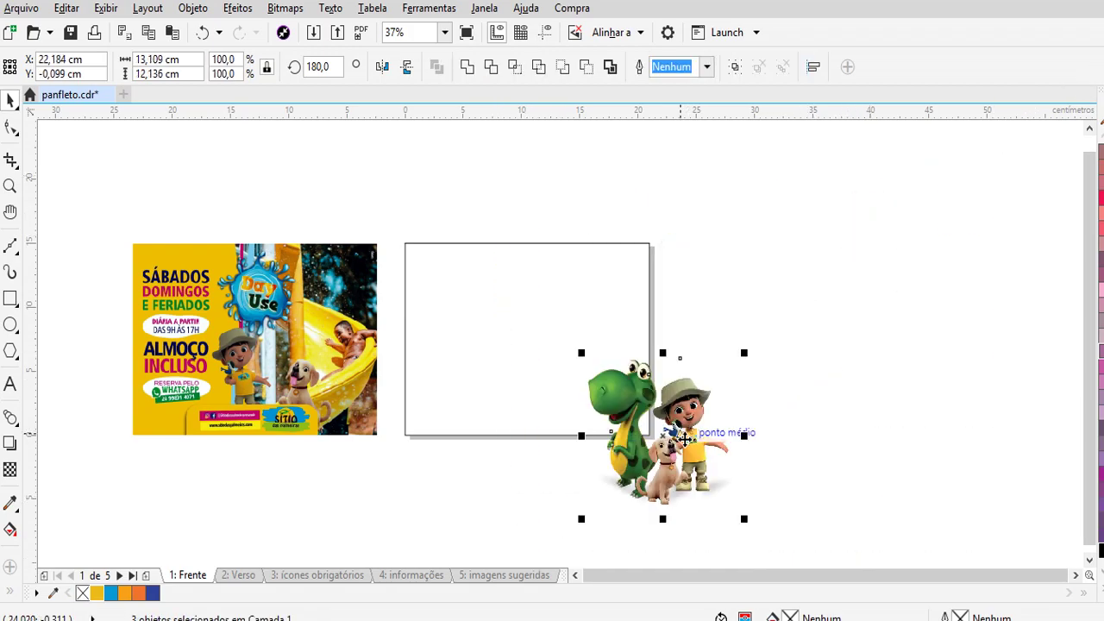
pyautogui.moveTo(684, 439); pyautogui.dragTo(551, 333)
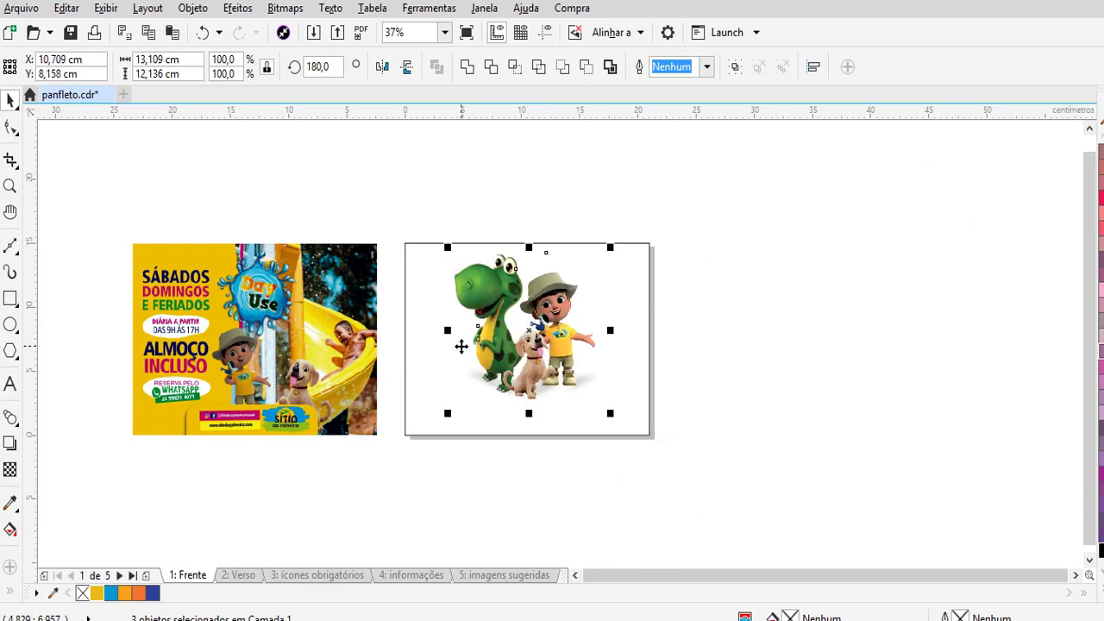
pyautogui.scroll(2, 461, 346)
pyautogui.moveTo(506, 355)
pyautogui.mouseDown()
pyautogui.moveTo(511, 348)
pyautogui.moveTo(508, 363)
pyautogui.mouseUp()
# Group the three characters into one object and enlarge the group slightly
pyautogui.click(735, 67)
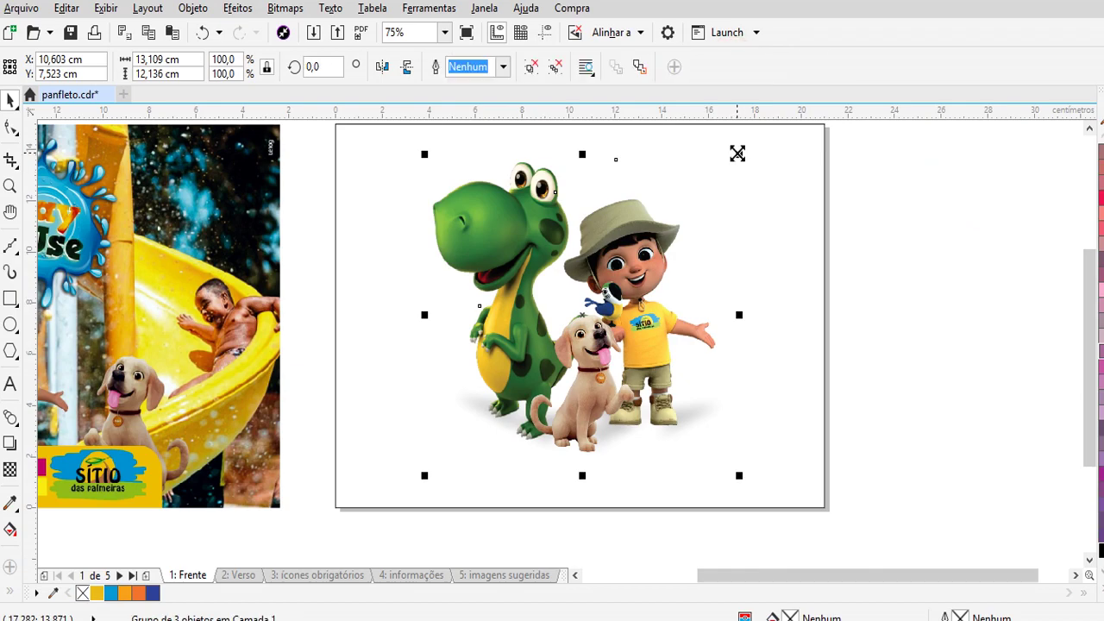
pyautogui.moveTo(739, 154); pyautogui.dragTo(747, 145)
pyautogui.moveTo(645, 235); pyautogui.dragTo(648, 242)
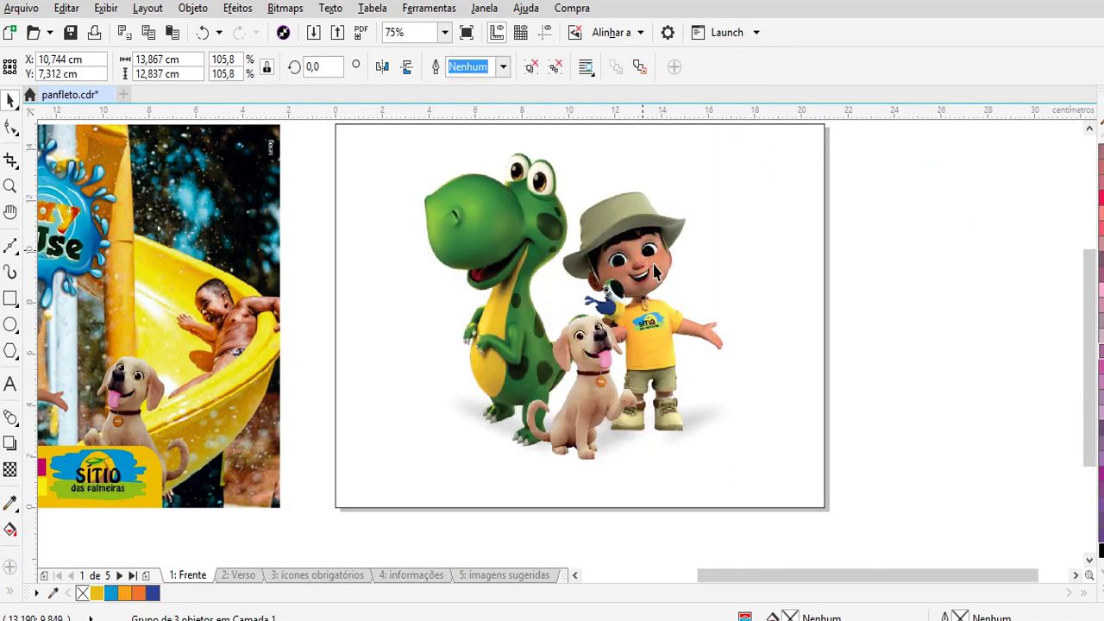
pyautogui.click(795, 341)
pyautogui.click(941, 311)
pyautogui.scroll(-2, 879, 289)
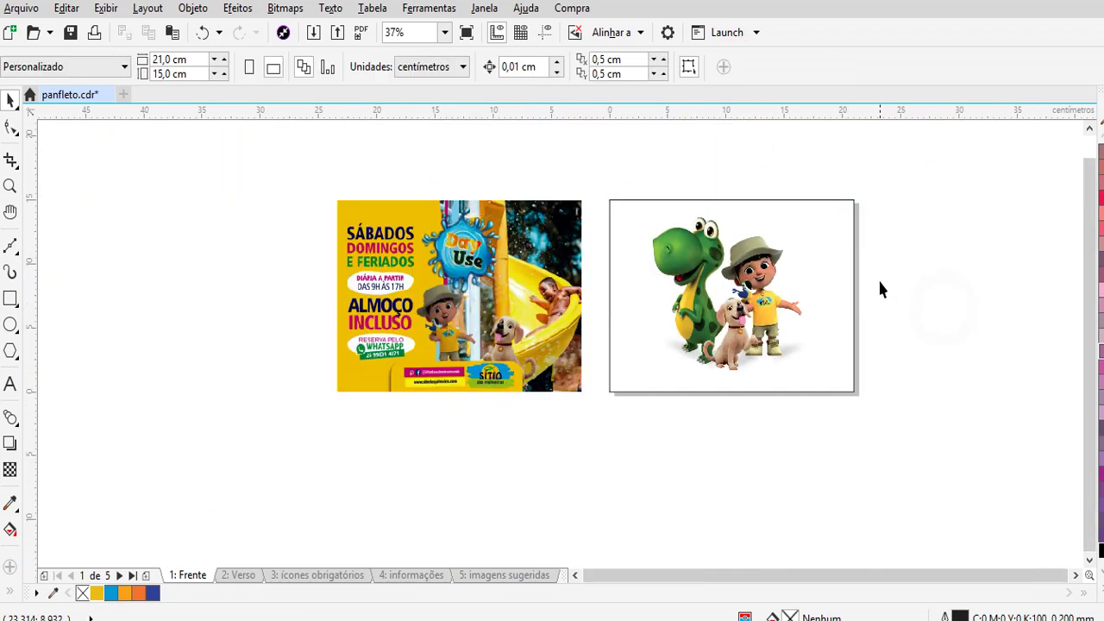
pyautogui.click(760, 298)
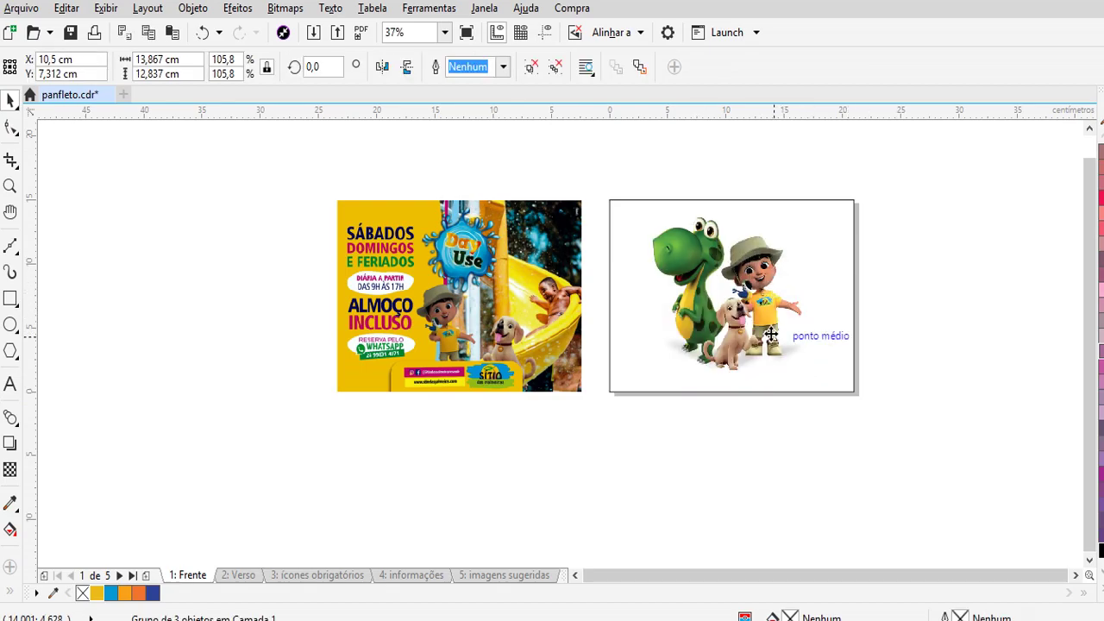
pyautogui.keyDown('shift'); pyautogui.click(823, 330); pyautogui.keyUp('shift')
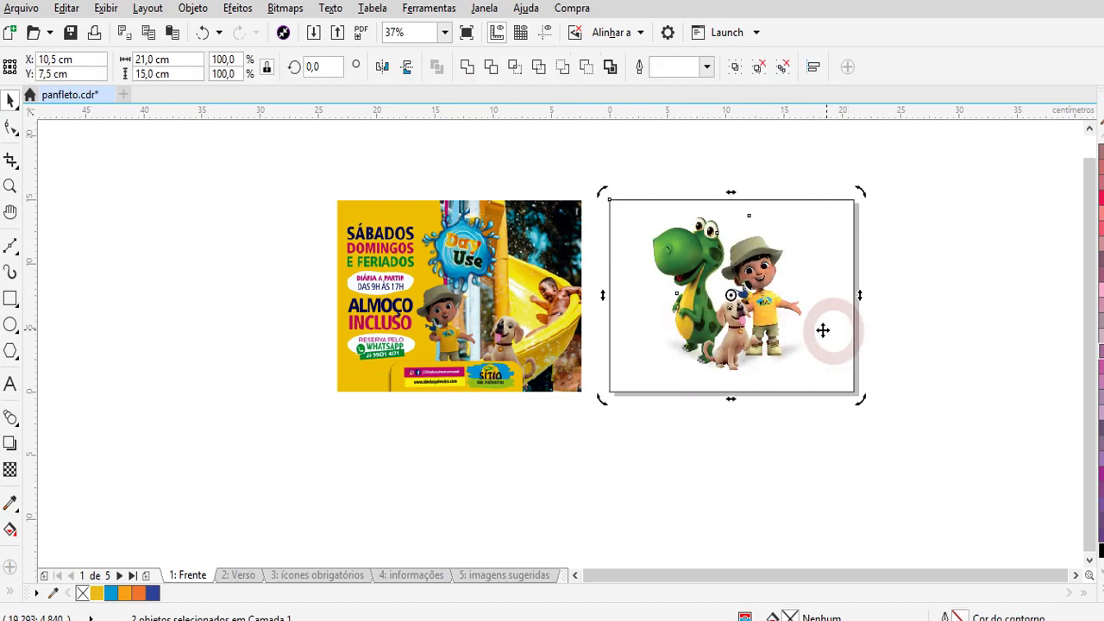
# Reposition the character group so it sits centred inside the white frame
pyautogui.click(950, 280)
pyautogui.scroll(1, 876, 318)
pyautogui.scroll(1, 640, 338)
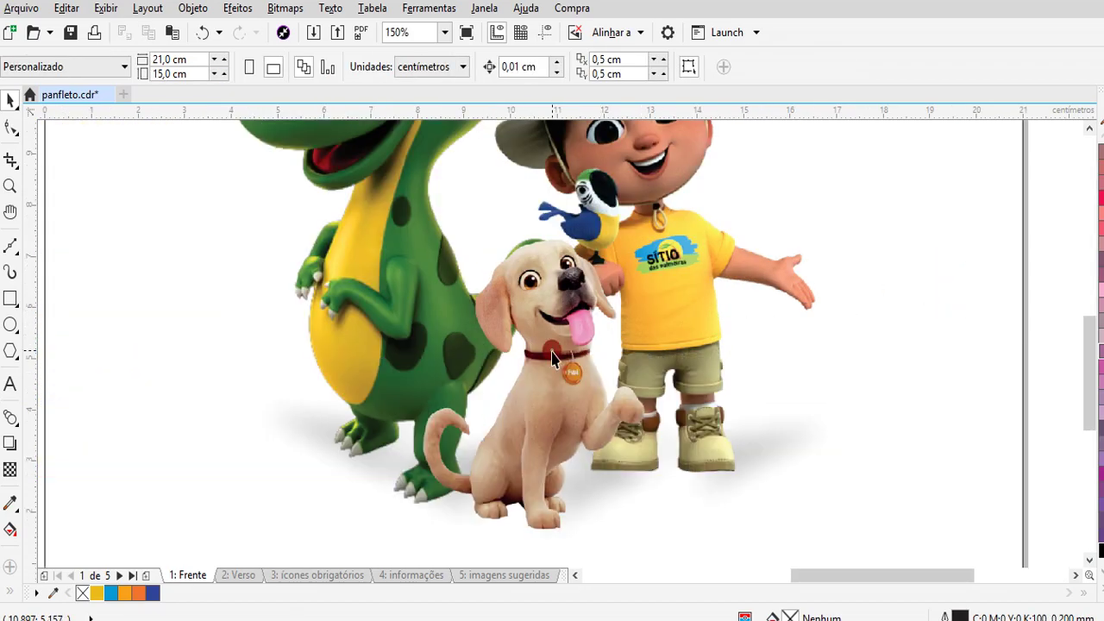
pyautogui.click(557, 377)
pyautogui.scroll(-1, 549, 288)
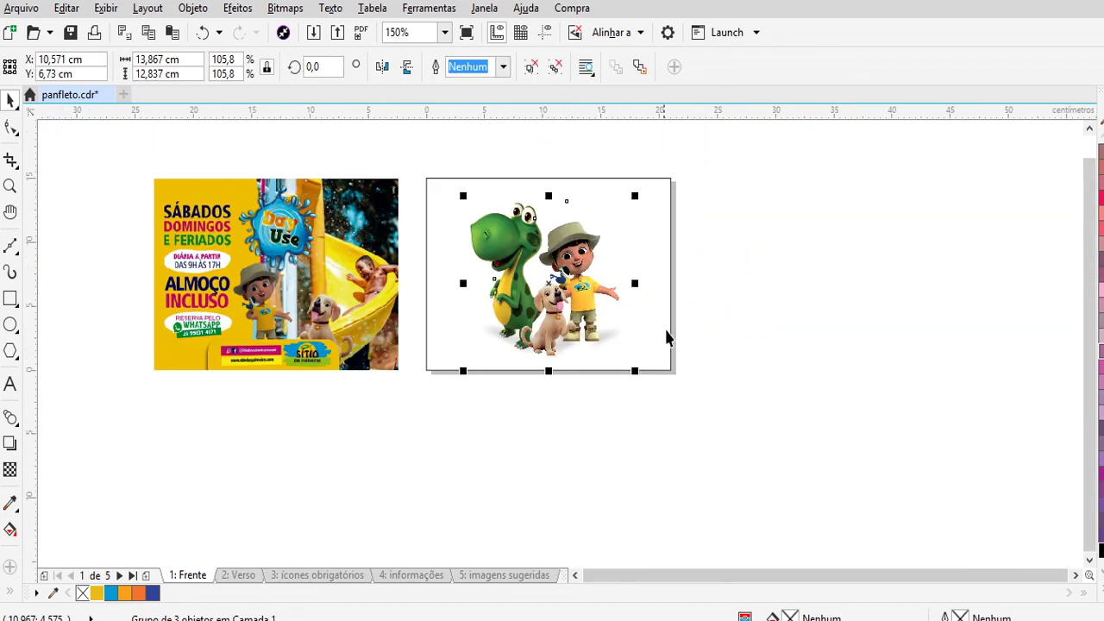
pyautogui.scroll(1, 553, 314)
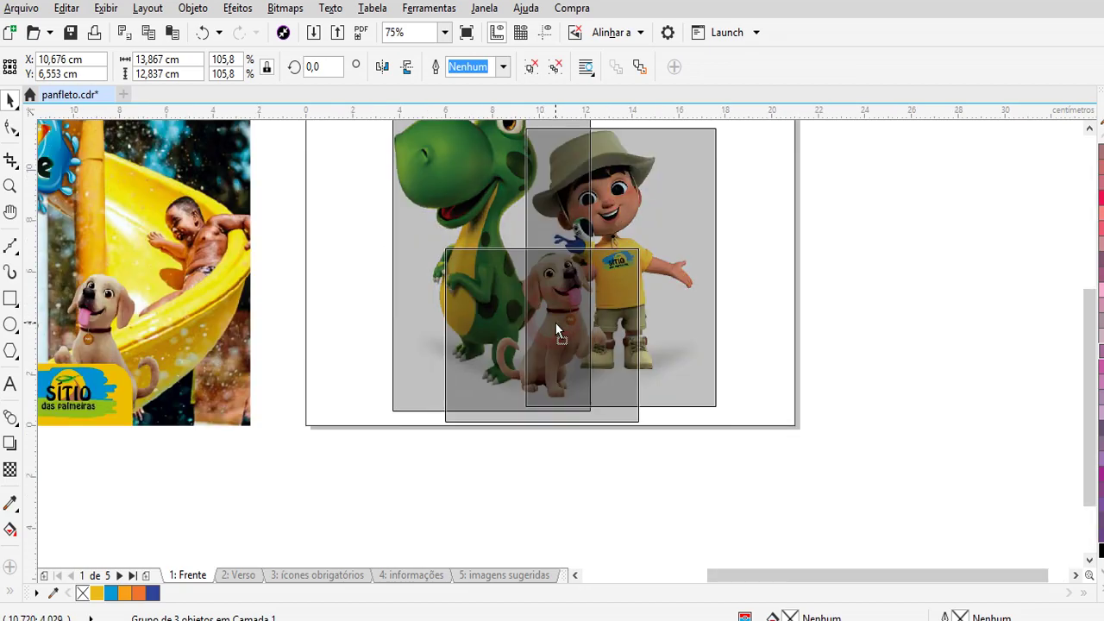
pyautogui.moveTo(554, 321); pyautogui.dragTo(569, 402)
pyautogui.scroll(-1, 582, 384)
pyautogui.click(545, 248)
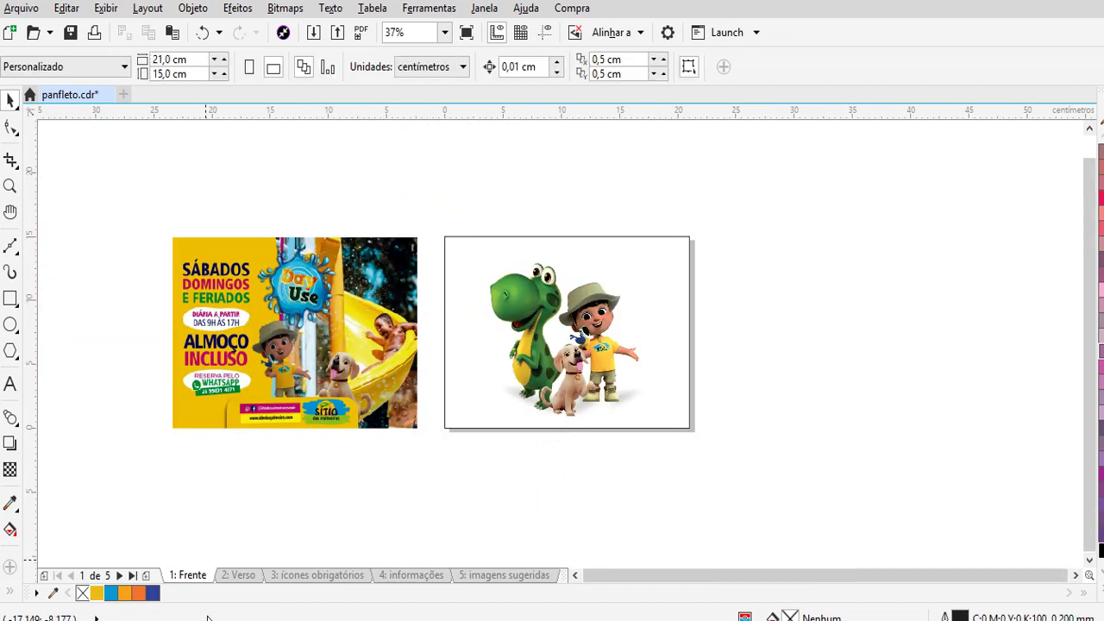
# Add the text DAY USE on a line below the frame
pyautogui.click(11, 384)
pyautogui.click(440, 501)
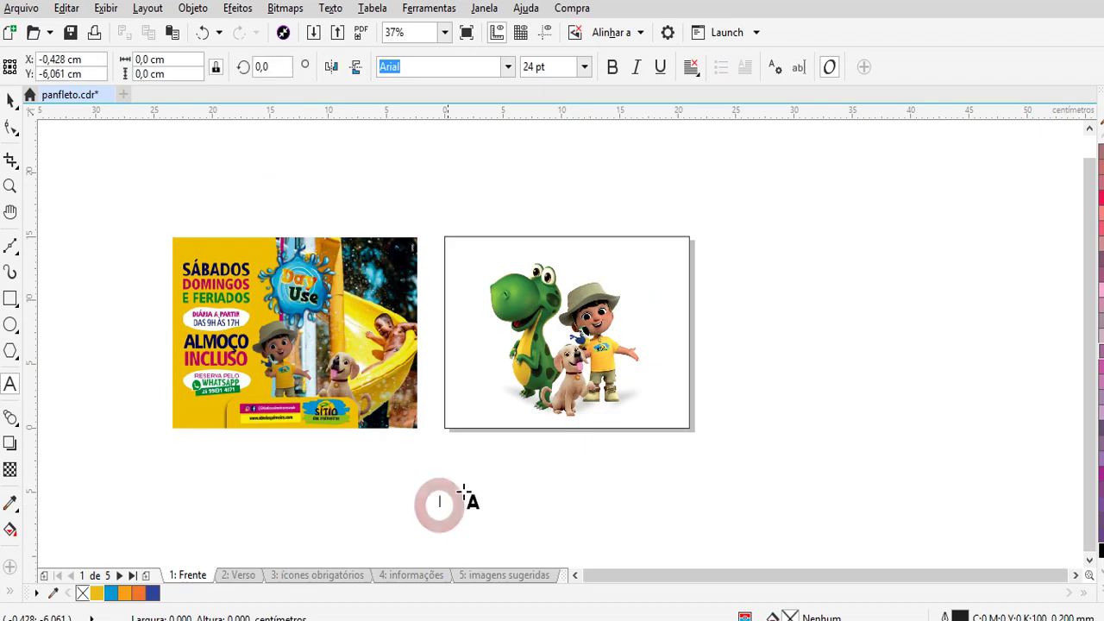
pyautogui.write('DAY USE')
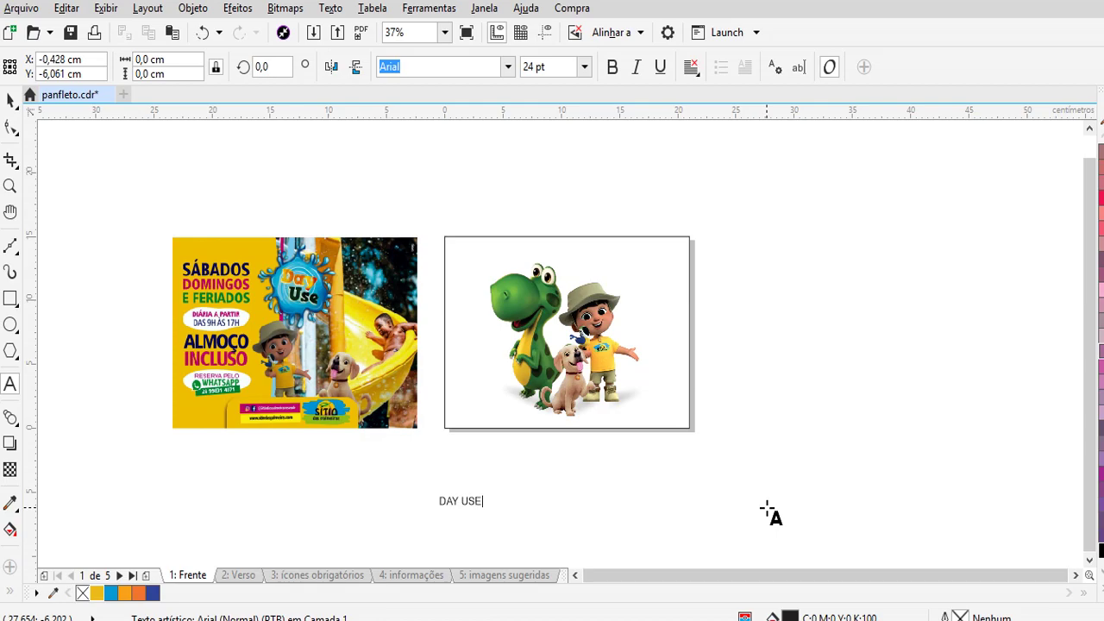
pyautogui.press('Escape')
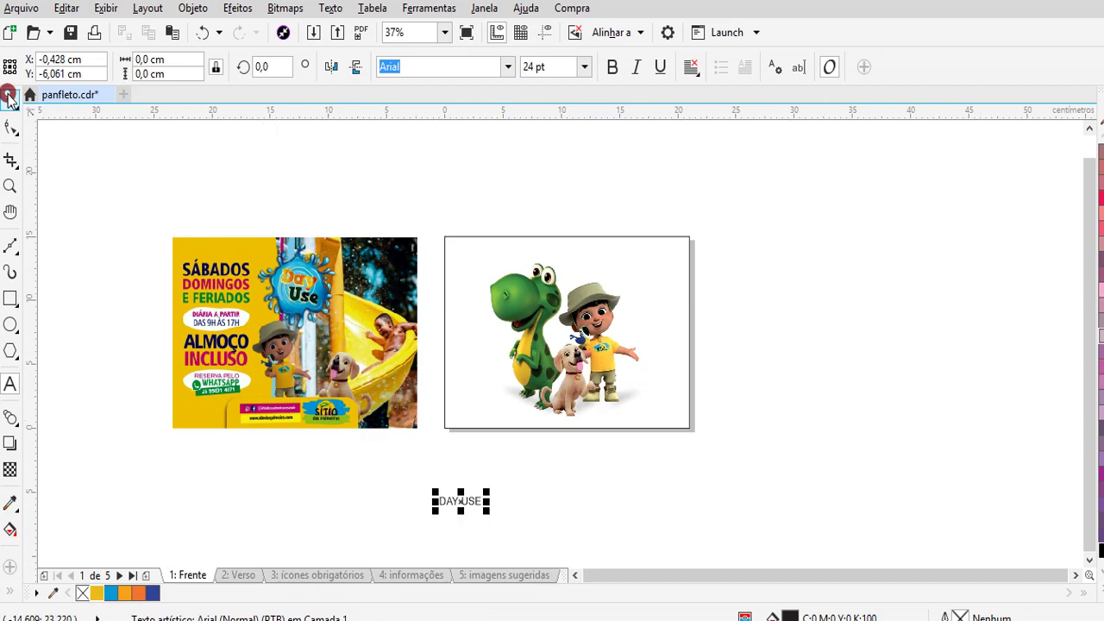
# Fill the white frame with the yellow C8 M25 Y100 K0
pyautogui.click(9, 98)
pyautogui.click(679, 240)
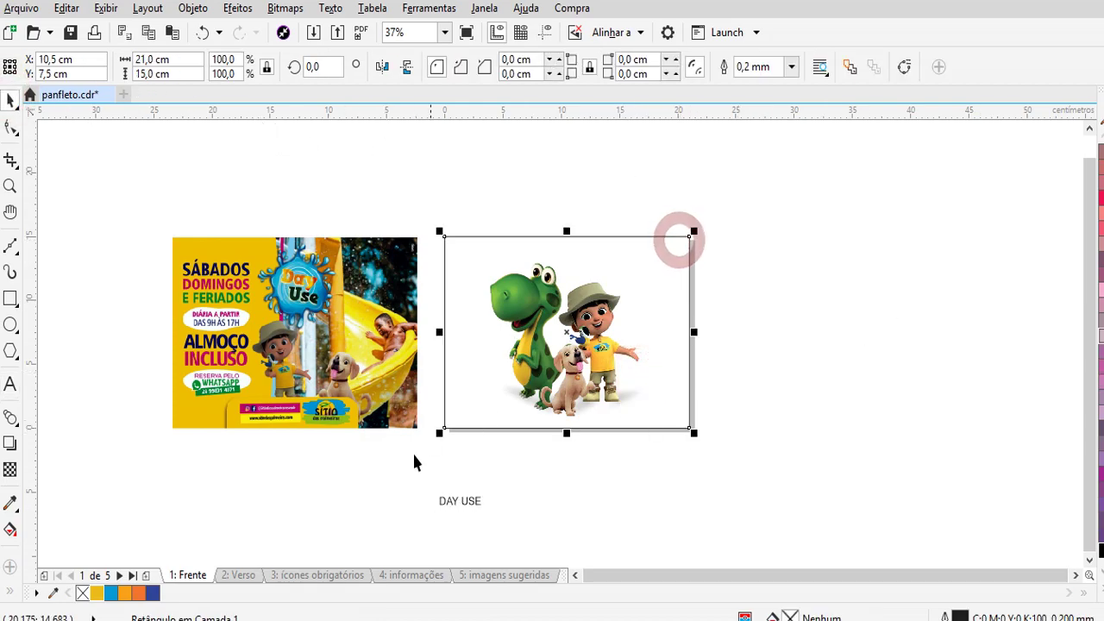
pyautogui.click(95, 592)
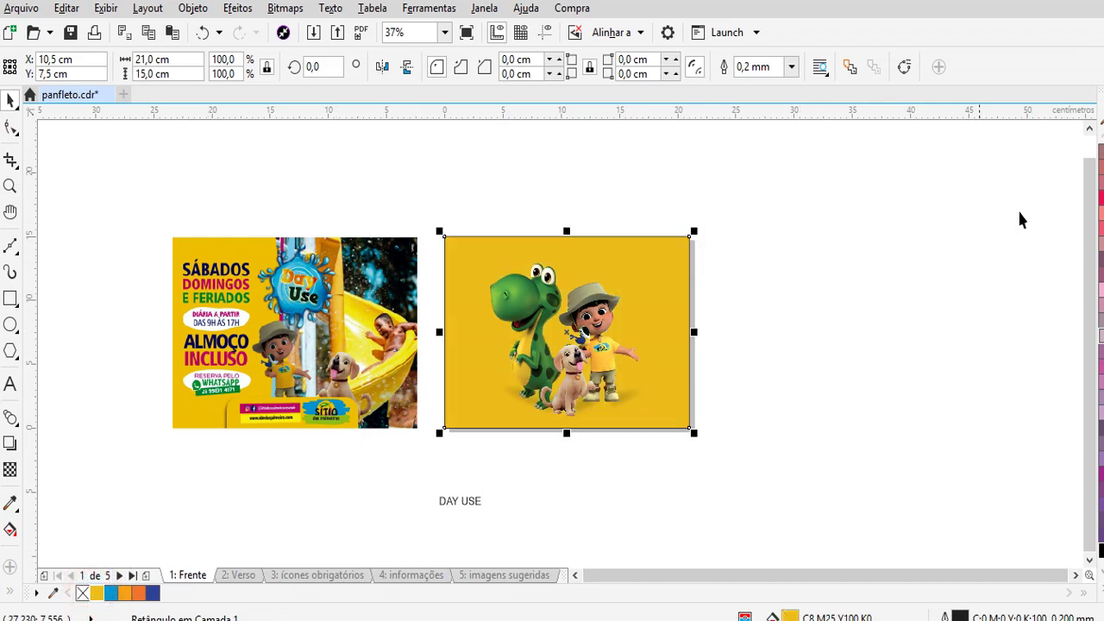
# Remove the frame outline, enlarge the title, and delete its space so it reads DAYUSE
pyautogui.rightClick(82, 592)
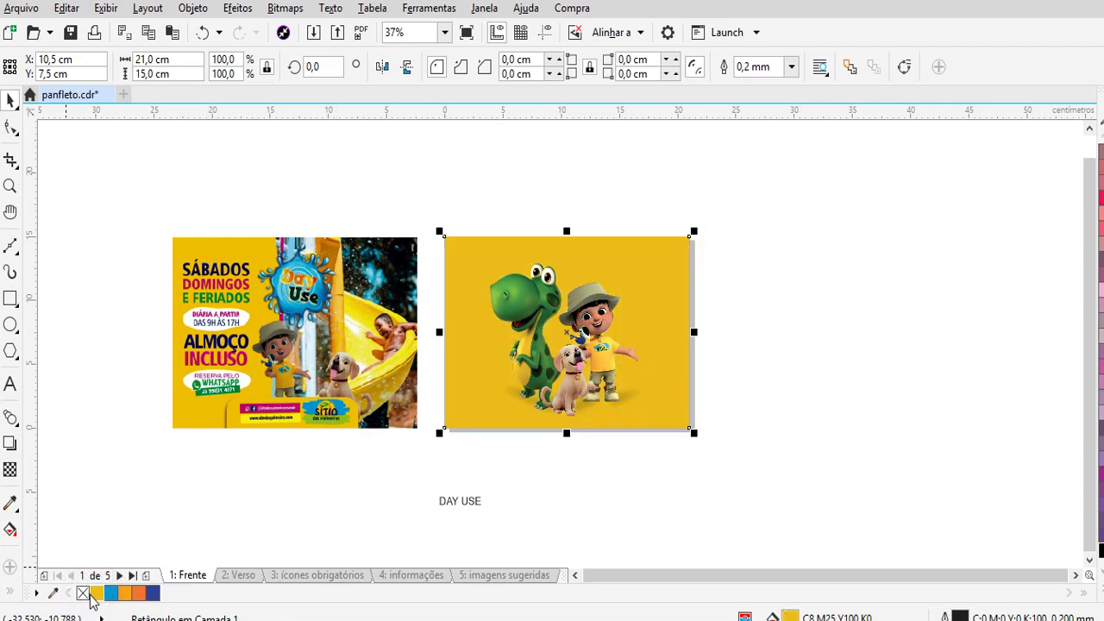
pyautogui.click(460, 500)
pyautogui.moveTo(485, 492); pyautogui.dragTo(708, 405)
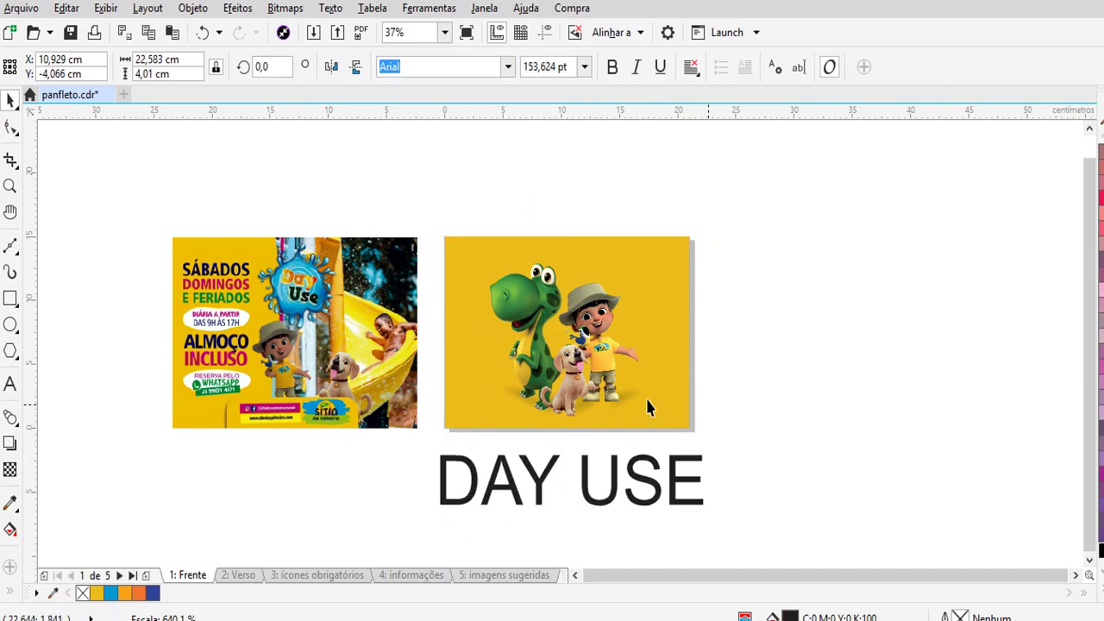
pyautogui.click(10, 383)
pyautogui.click(579, 492)
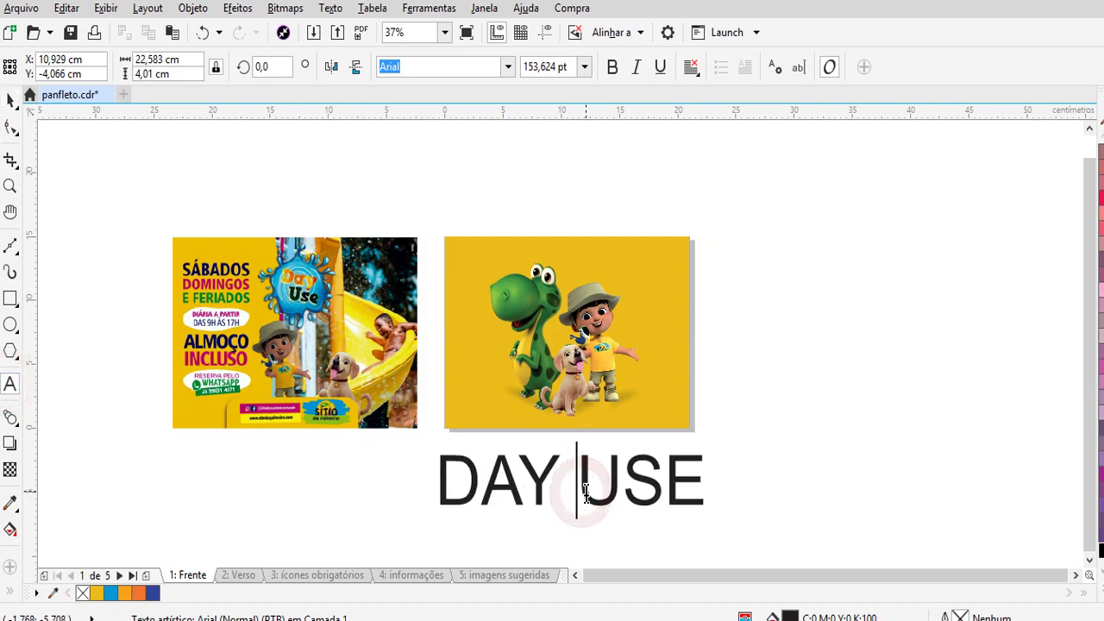
pyautogui.press('BackSpace')
# Colour the DAYUSE title orange and set it in Humnst777 Blk BT
pyautogui.click(10, 99)
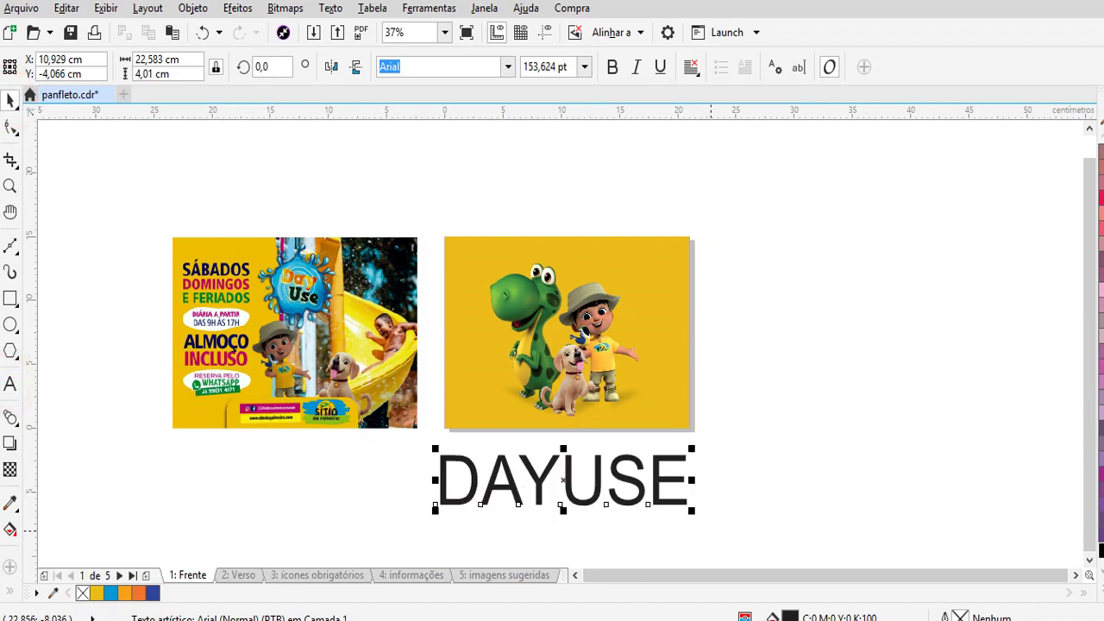
pyautogui.click(99, 594)
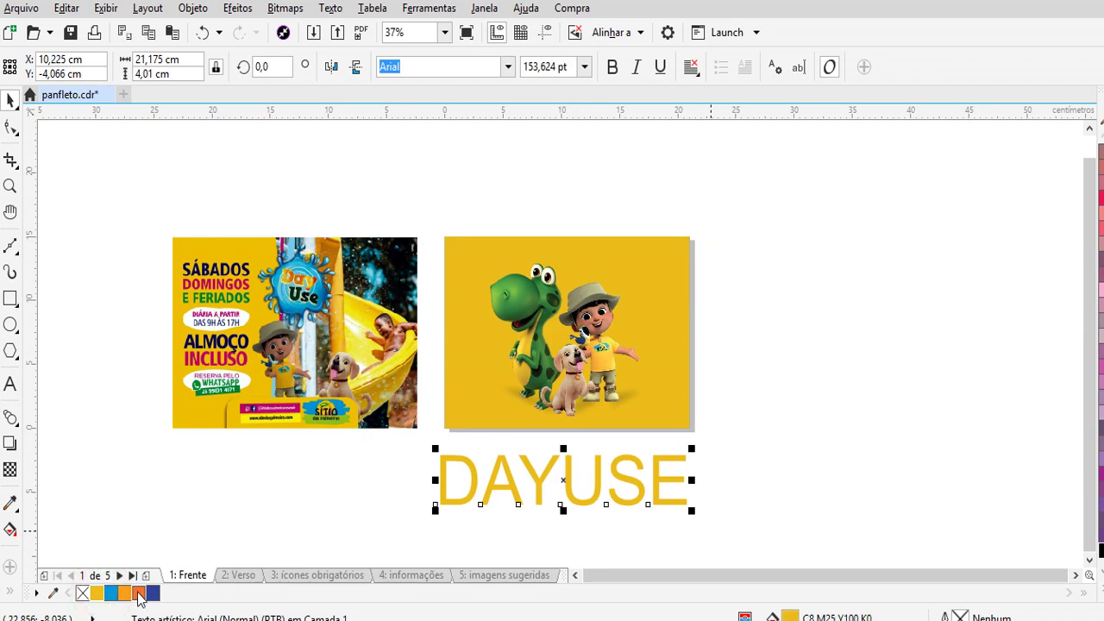
pyautogui.click(139, 593)
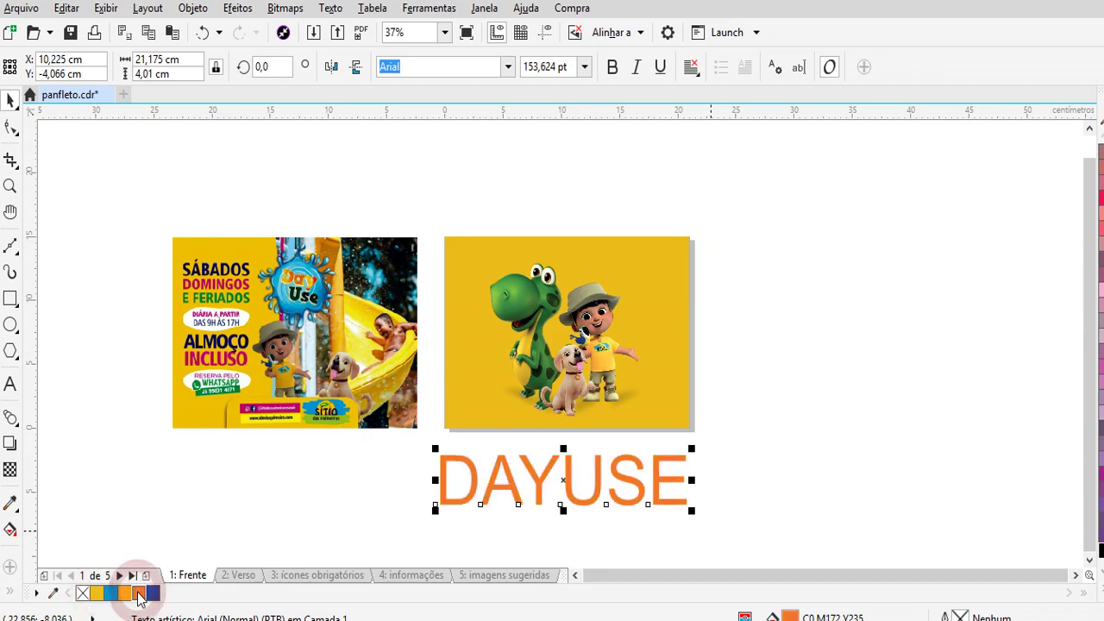
pyautogui.click(507, 66)
pyautogui.click(442, 67)
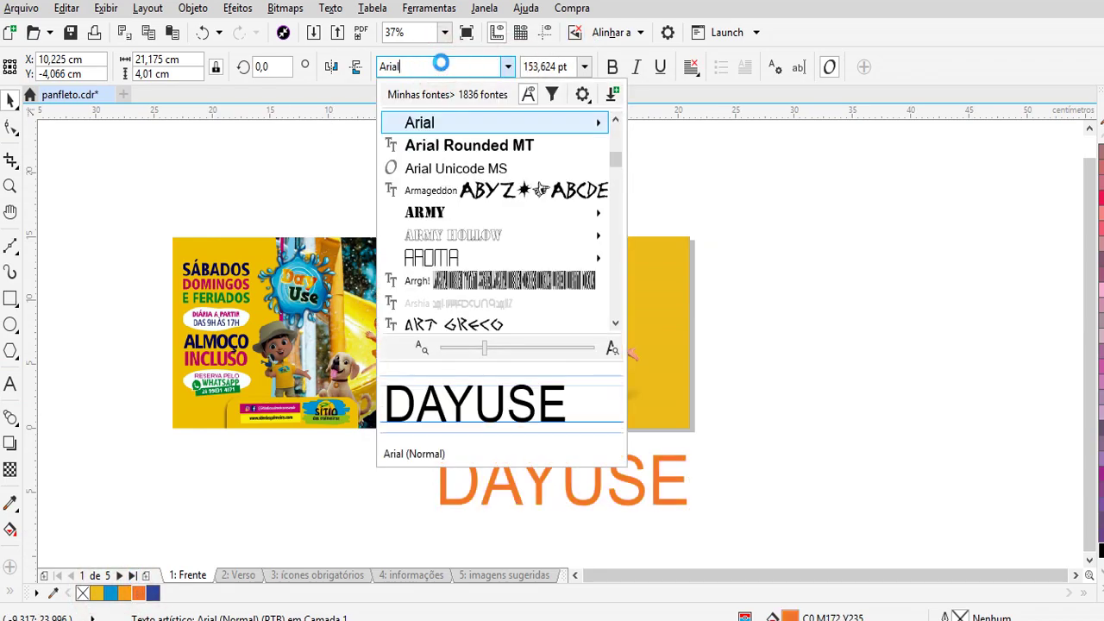
pyautogui.write('HUM')
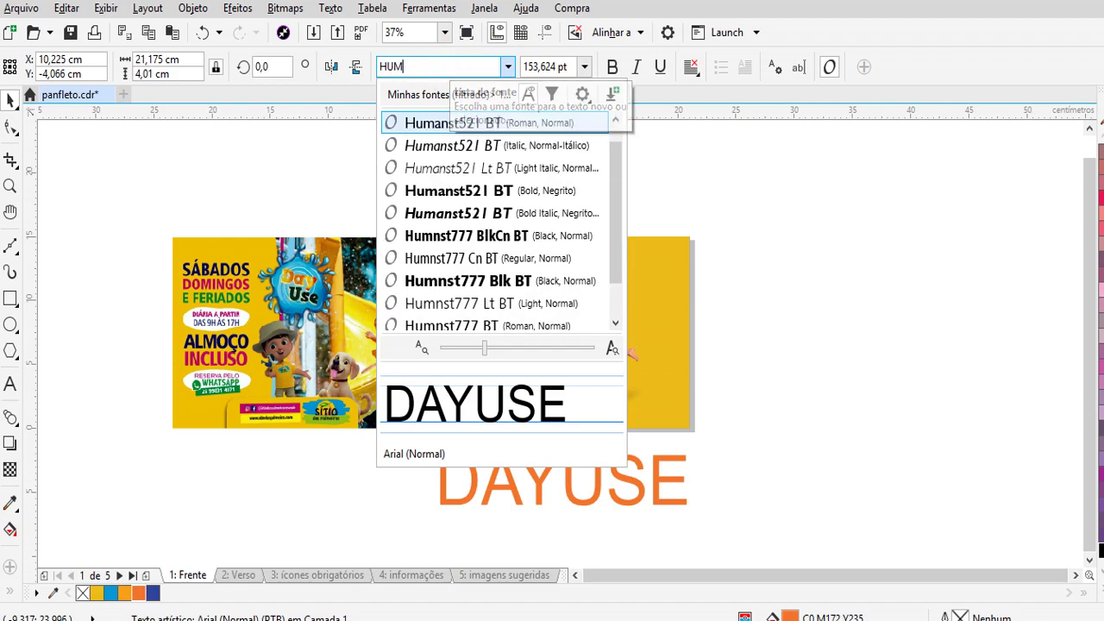
pyautogui.click(509, 281)
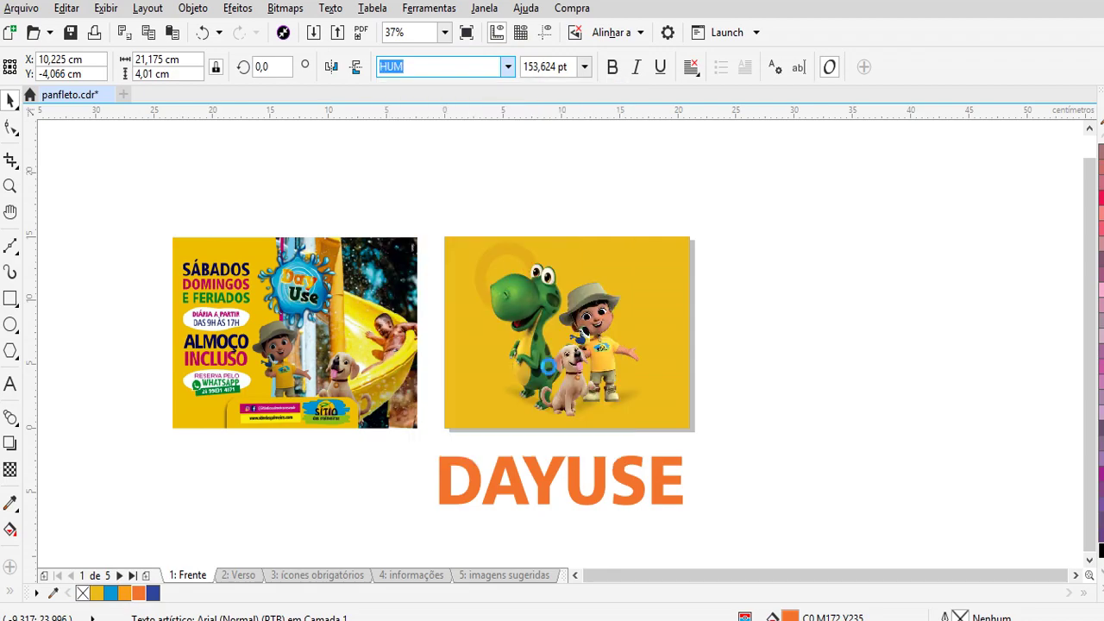
pyautogui.write('Humnst777 Blk BT')
# Place DAYUSE across the frame's top, shrunk slightly, with the character group brought in front
pyautogui.moveTo(569, 490); pyautogui.dragTo(655, 290)
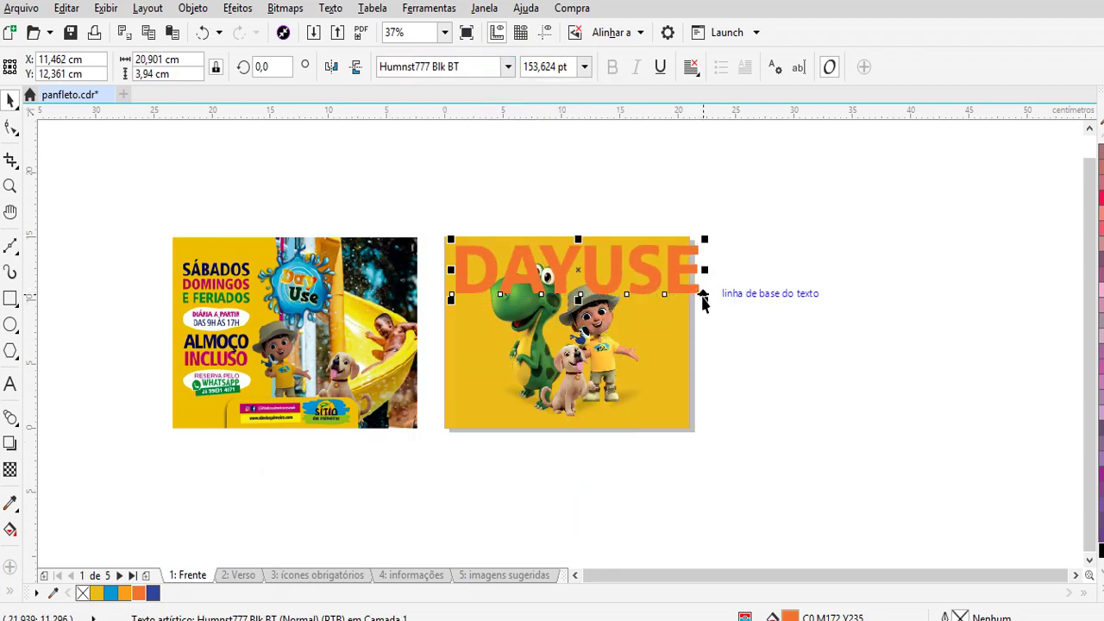
pyautogui.moveTo(705, 300); pyautogui.dragTo(687, 325)
pyautogui.click(593, 362)
pyautogui.rightClick(593, 362)
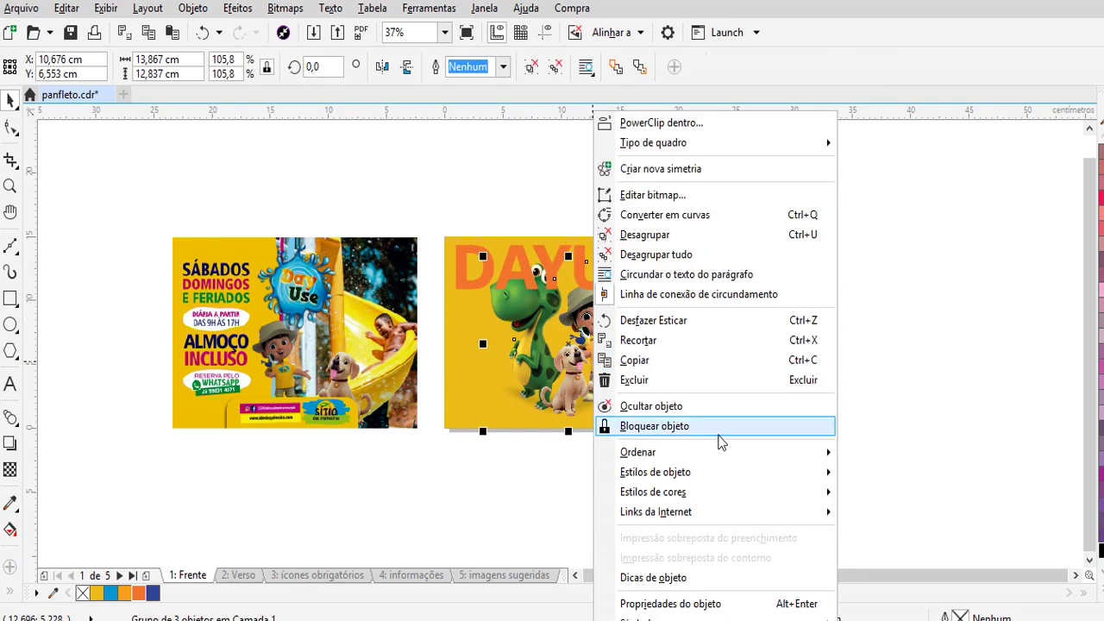
pyautogui.click(893, 448)
pyautogui.click(847, 413)
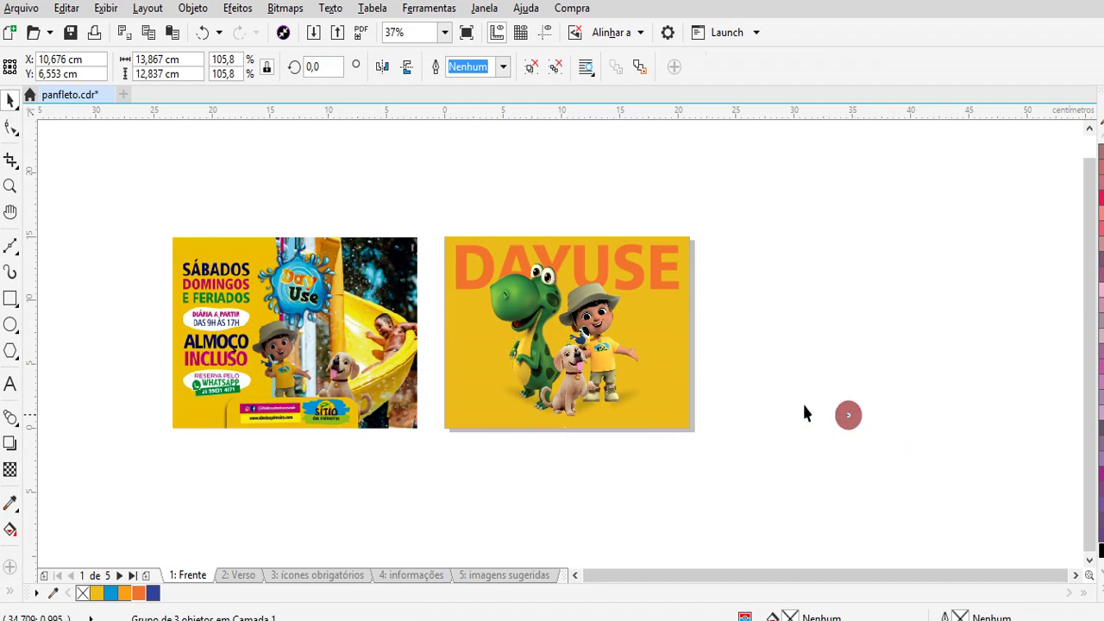
# Shift the character group slightly down and right, and scale it down a little
pyautogui.scroll(1, 595, 272)
pyautogui.scroll(1, 586, 256)
pyautogui.scroll(-1, 587, 258)
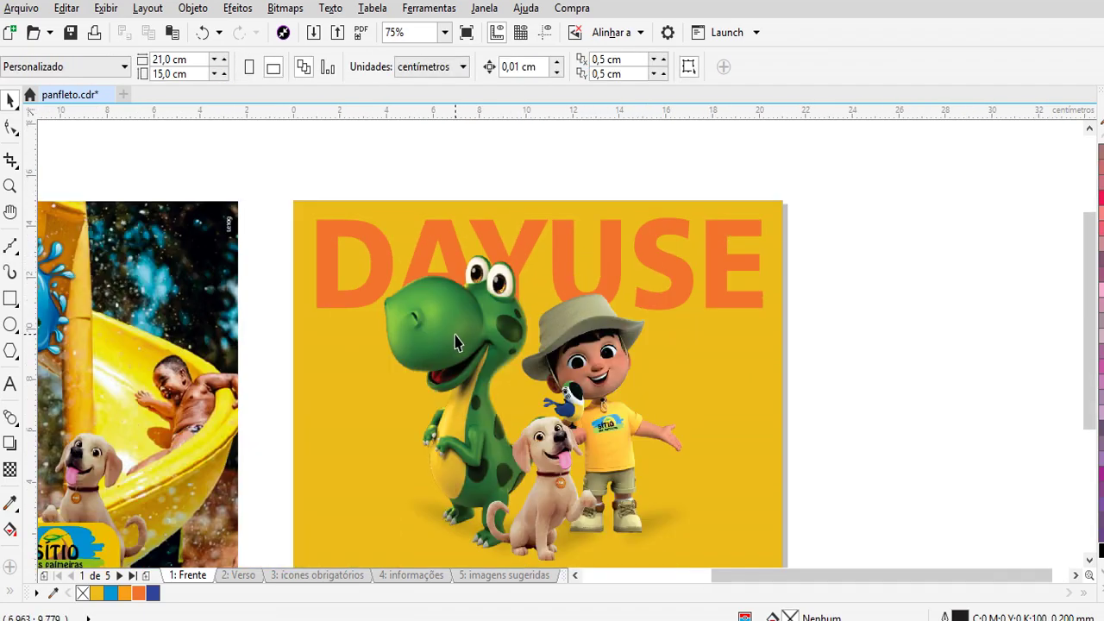
pyautogui.moveTo(457, 342); pyautogui.dragTo(459, 351)
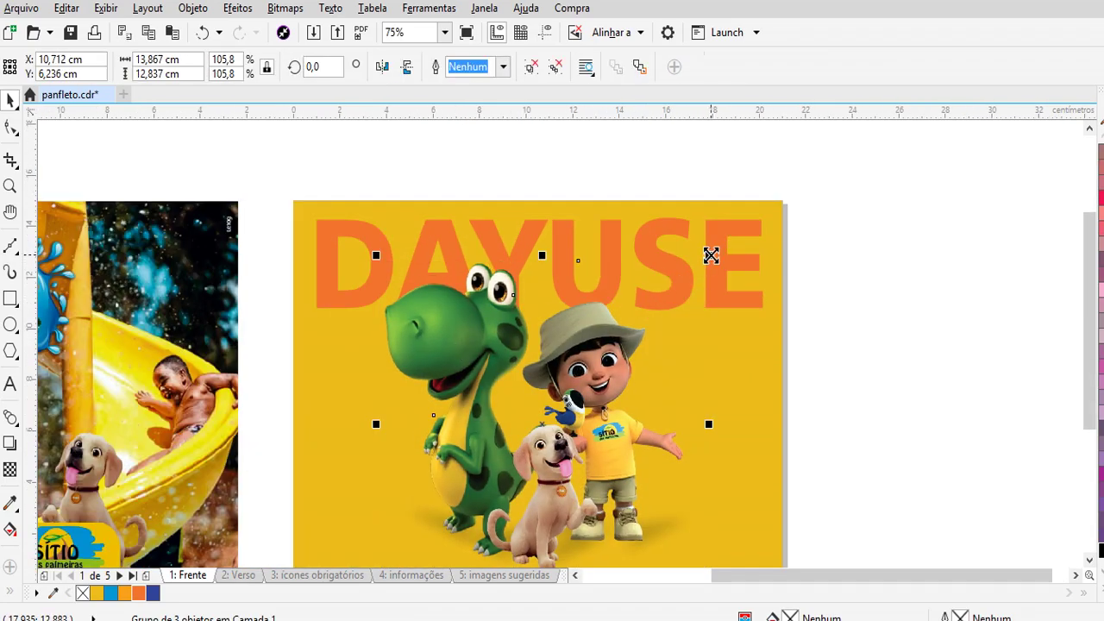
pyautogui.moveTo(709, 255); pyautogui.dragTo(697, 265)
pyautogui.click(883, 254)
pyautogui.scroll(-2, 741, 149)
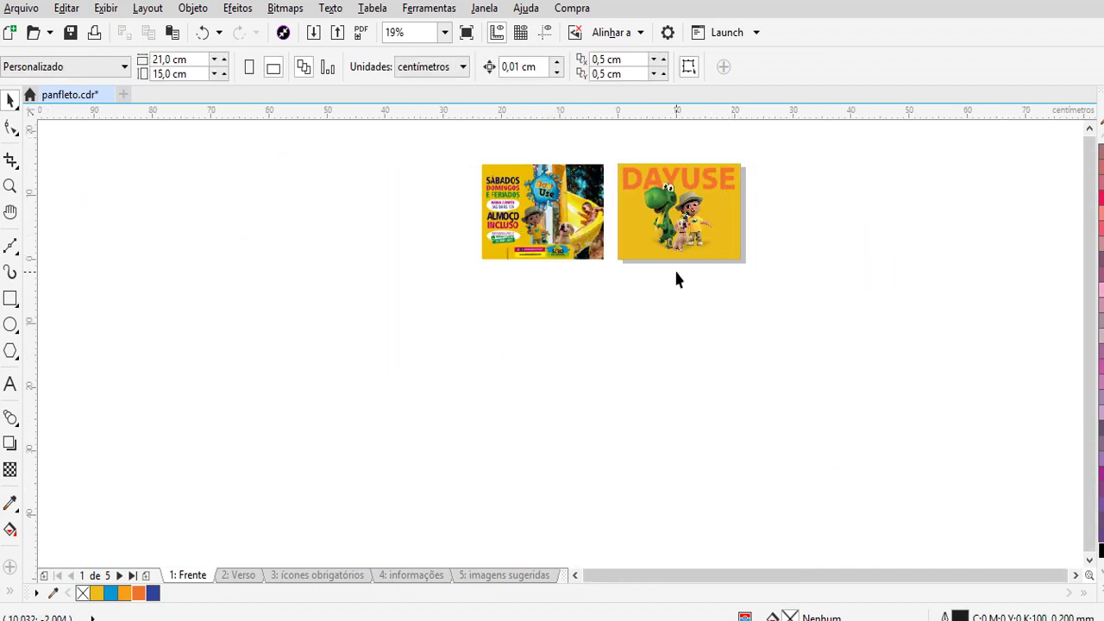
pyautogui.scroll(2, 675, 274)
pyautogui.scroll(-1, 709, 241)
pyautogui.click(718, 211)
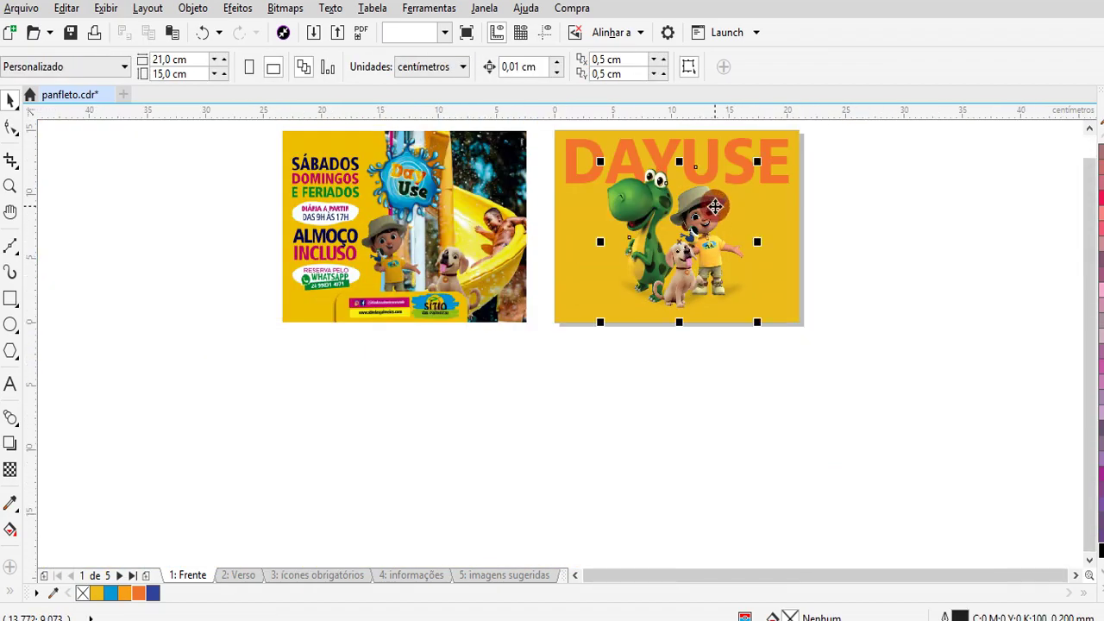
pyautogui.click(795, 338)
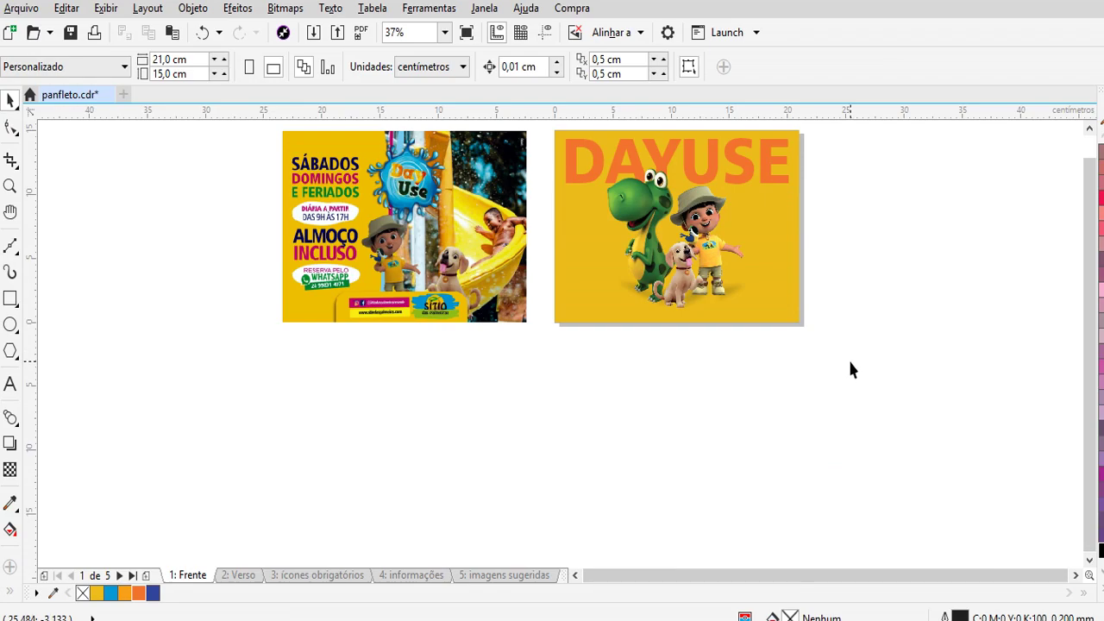
pyautogui.press('F4')
pyautogui.click(1057, 527)
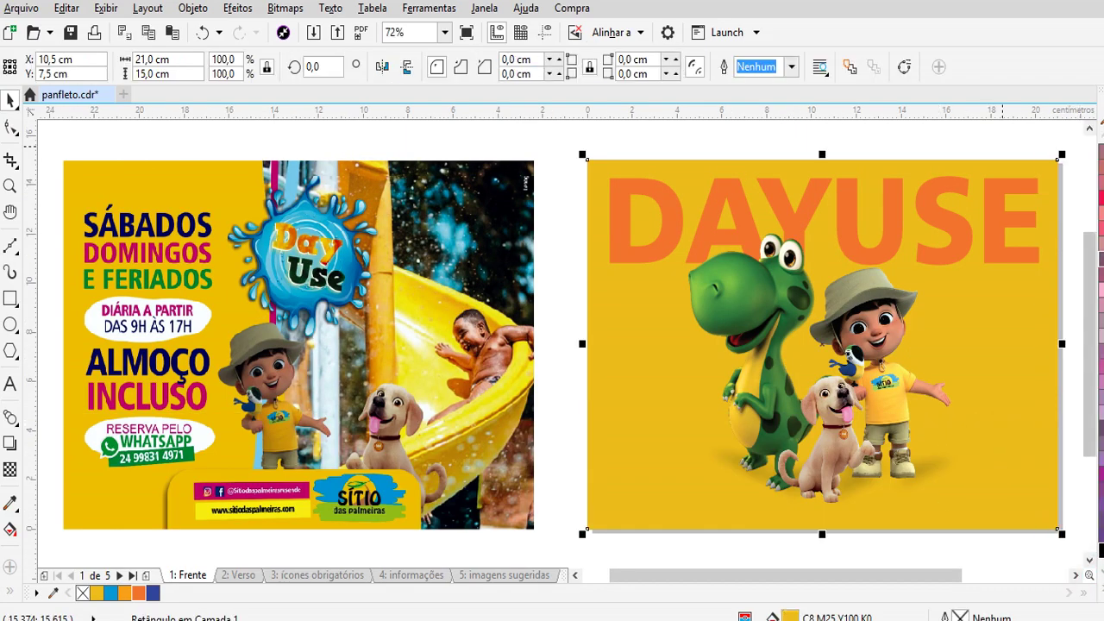
# Fill the background rectangle with a bright yellow from the full swatch set
pyautogui.click(1095, 593)
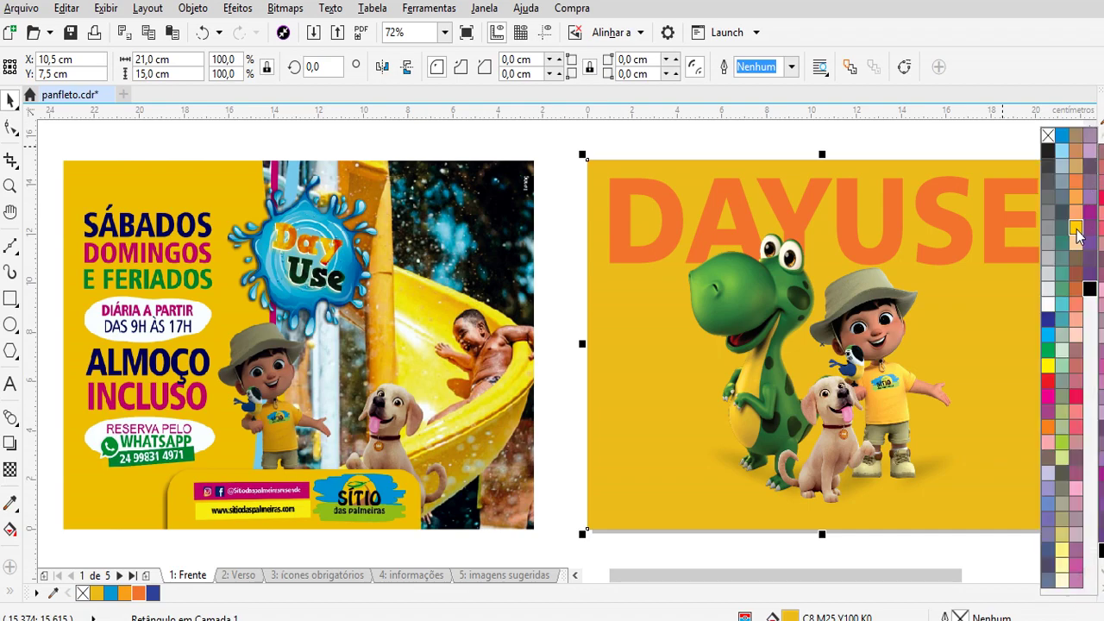
pyautogui.click(1076, 228)
pyautogui.press('Escape')
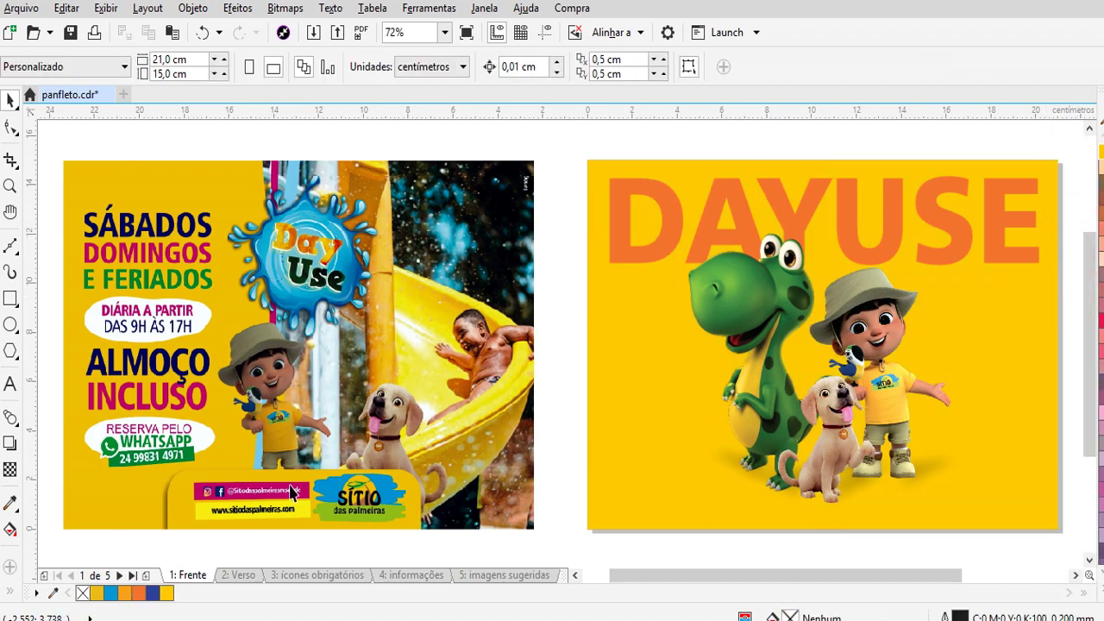
# Delete the old C8 M25 Y100 K0 swatch in the palette editor and save the palette
pyautogui.click(98, 595)
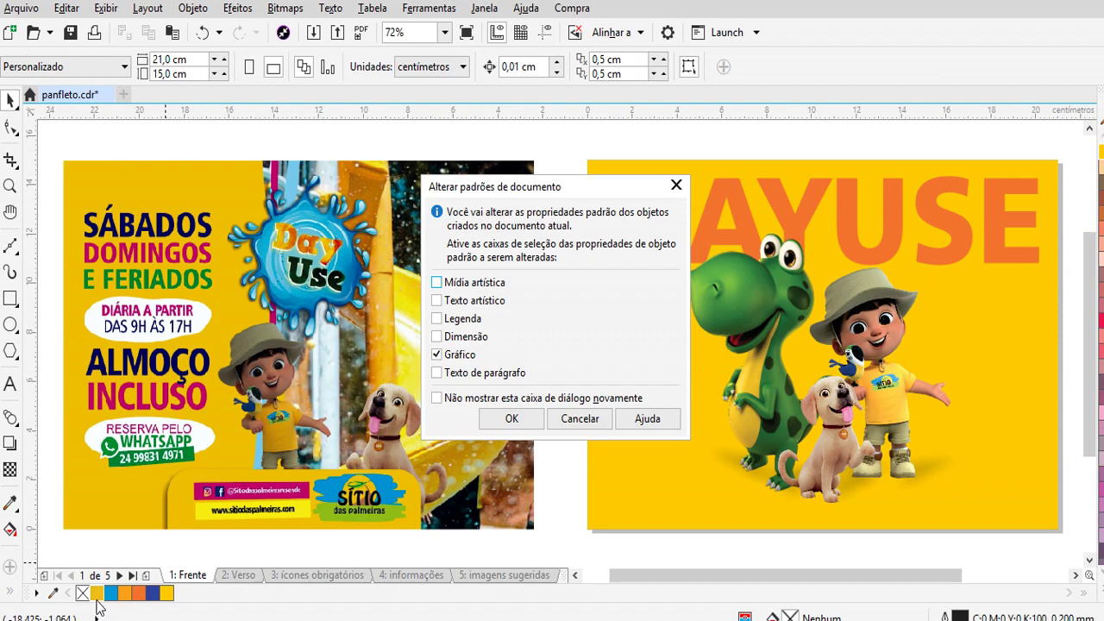
pyautogui.click(26, 599)
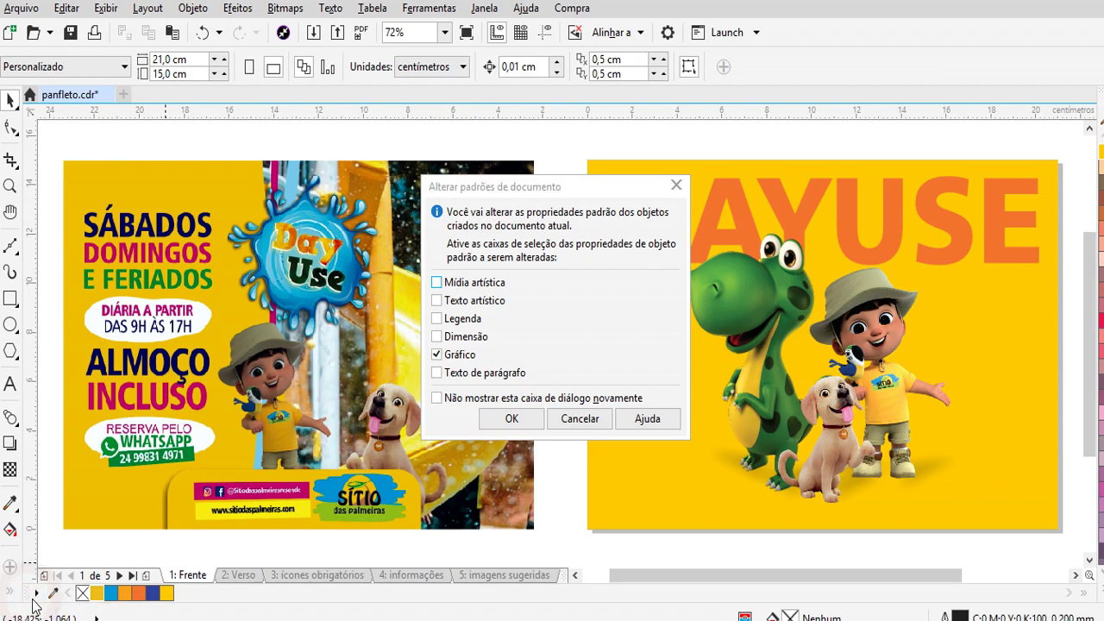
pyautogui.click(675, 187)
pyautogui.doubleClick(99, 593)
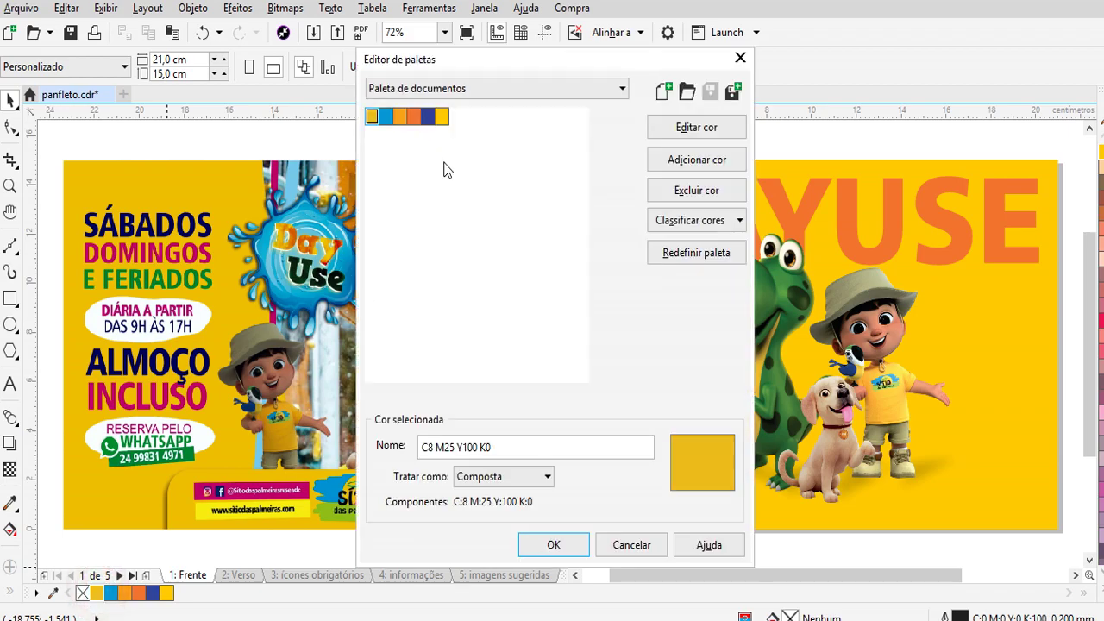
pyautogui.click(711, 193)
pyautogui.click(395, 360)
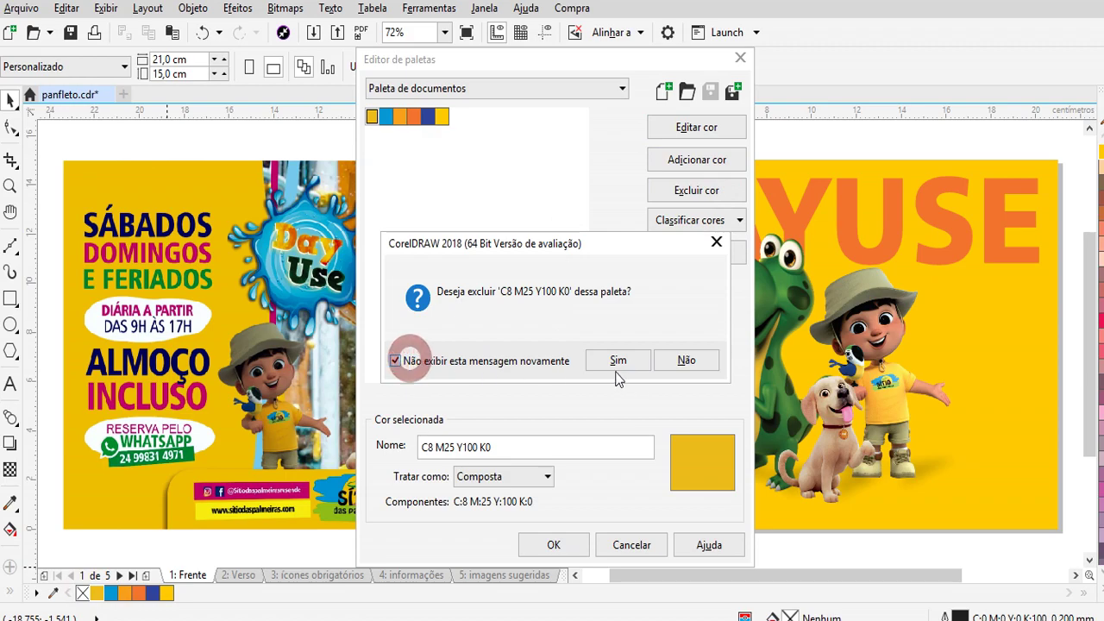
pyautogui.click(618, 361)
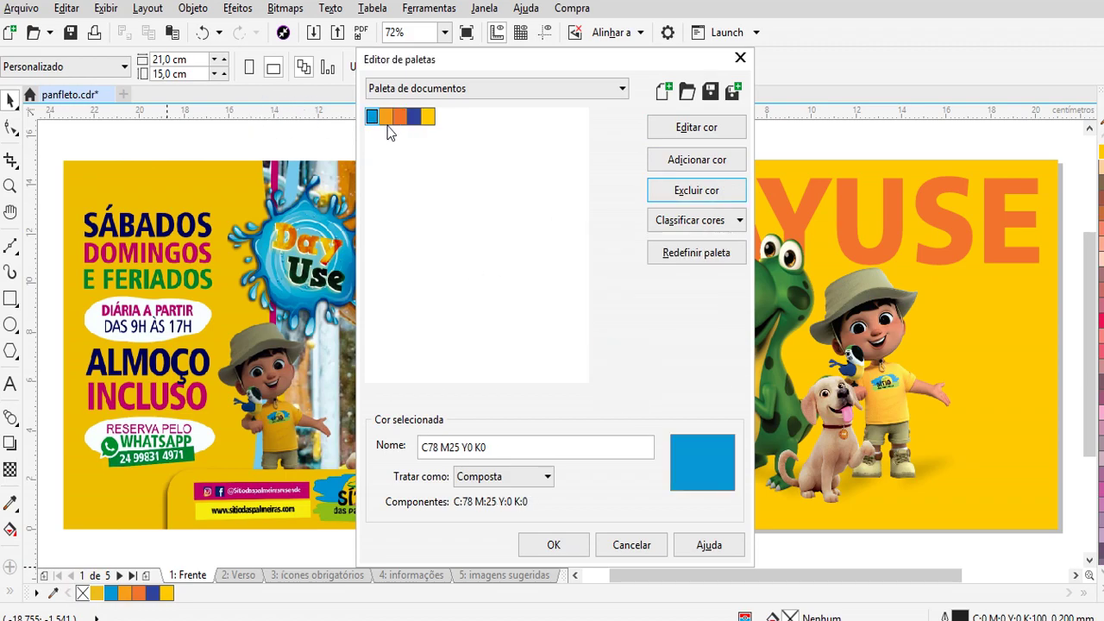
pyautogui.click(385, 119)
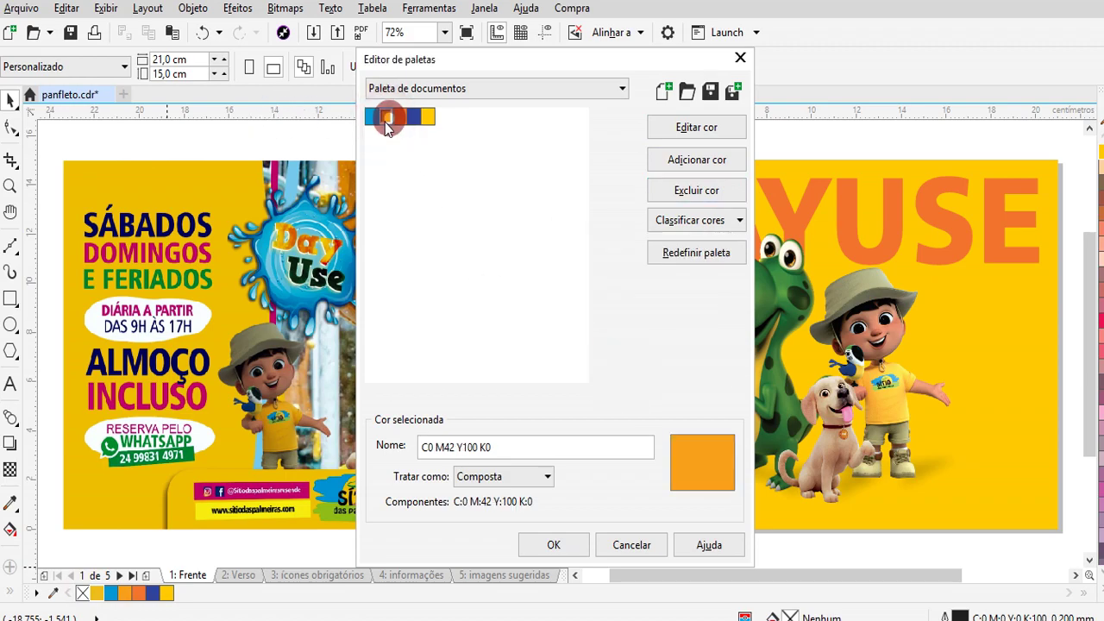
pyautogui.click(381, 153)
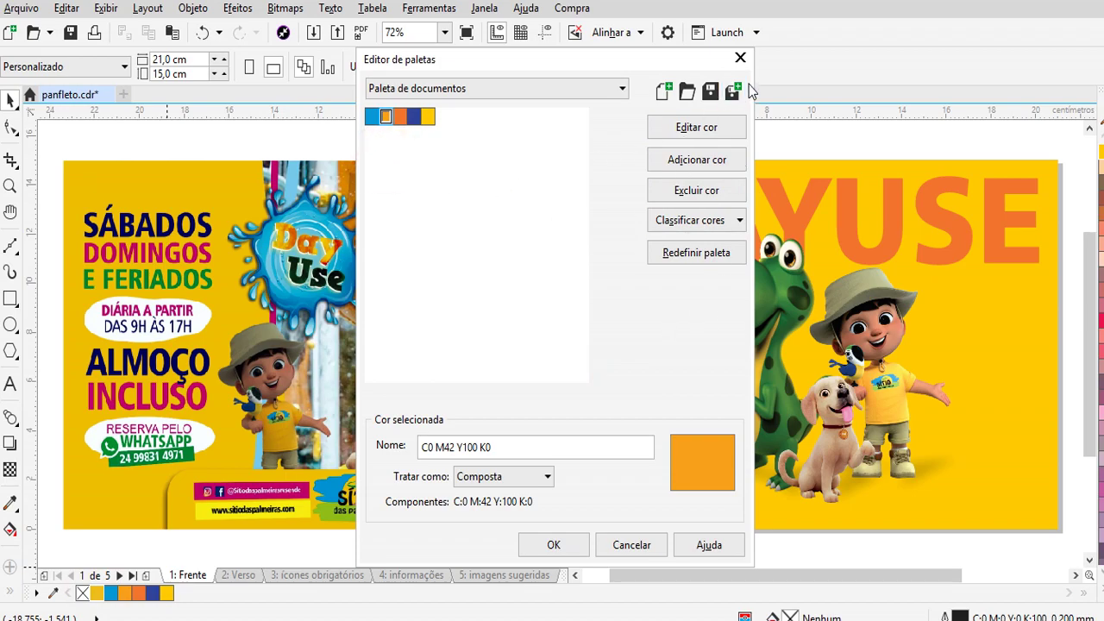
pyautogui.click(634, 545)
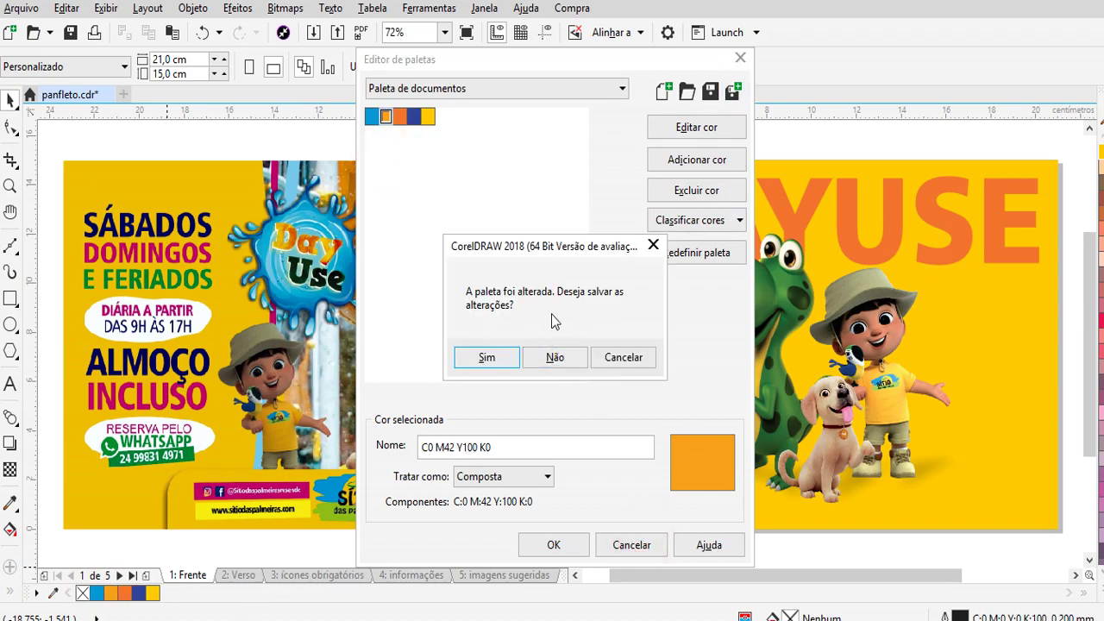
pyautogui.click(492, 360)
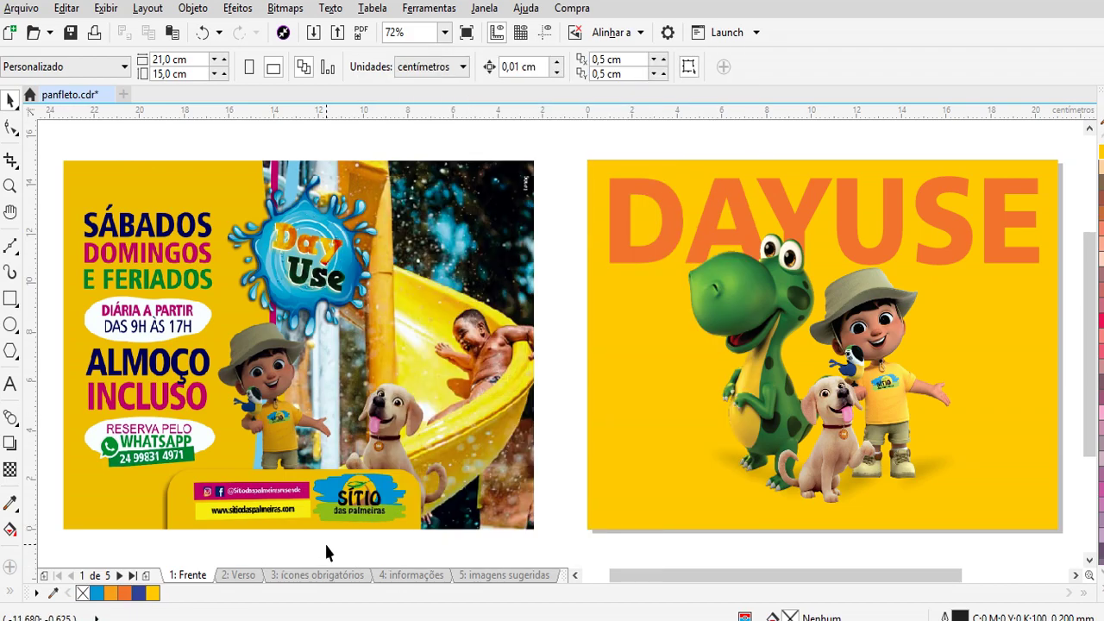
# Tighten the DAYUSE letter spacing with the Shape tool's spacing handle
pyautogui.click(599, 514)
pyautogui.scroll(-2, 463, 261)
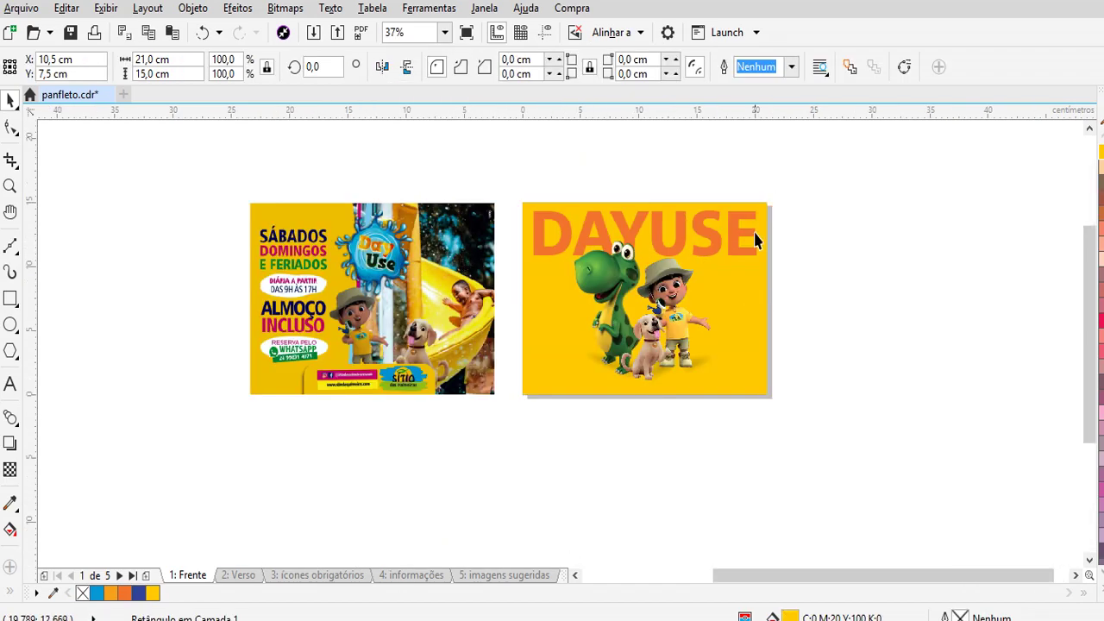
pyautogui.scroll(2, 742, 233)
pyautogui.click(681, 264)
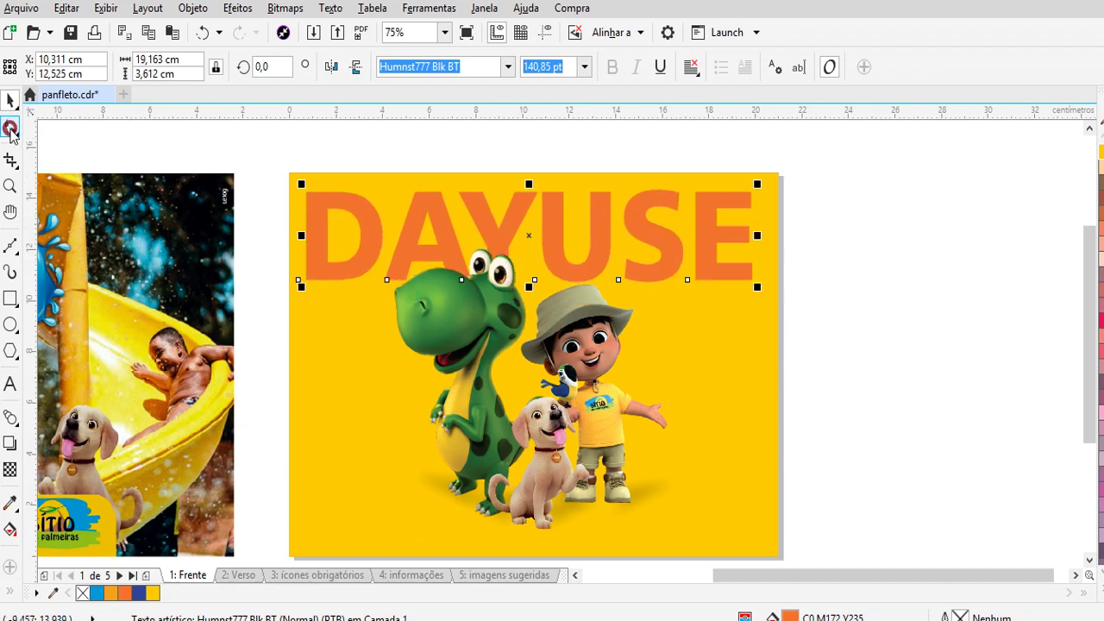
pyautogui.click(10, 127)
pyautogui.moveTo(757, 293); pyautogui.dragTo(733, 298)
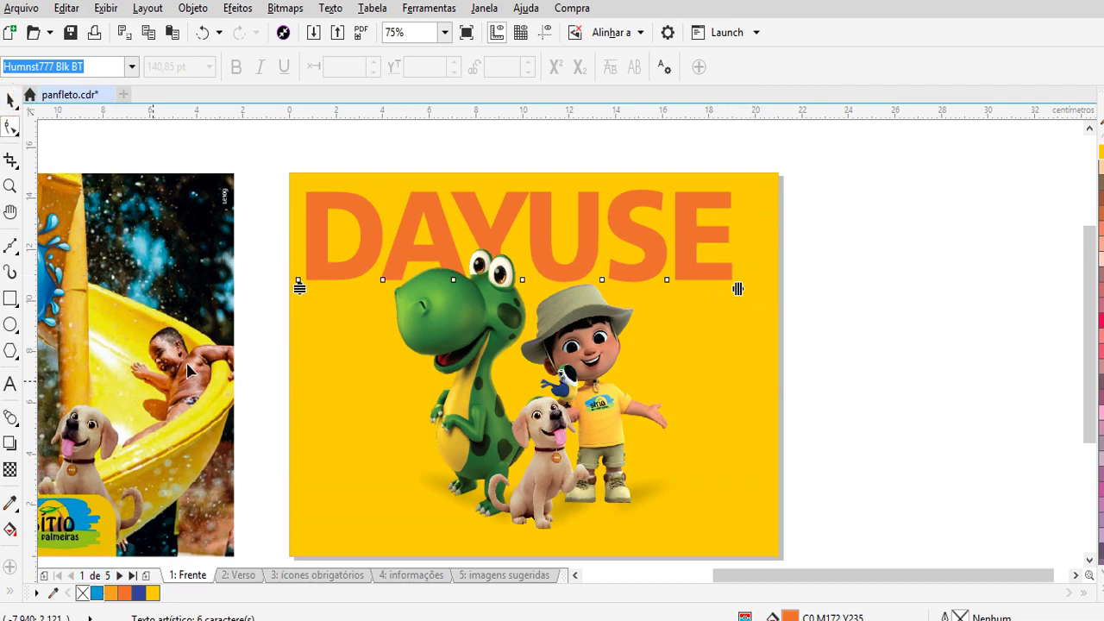
pyautogui.click(10, 100)
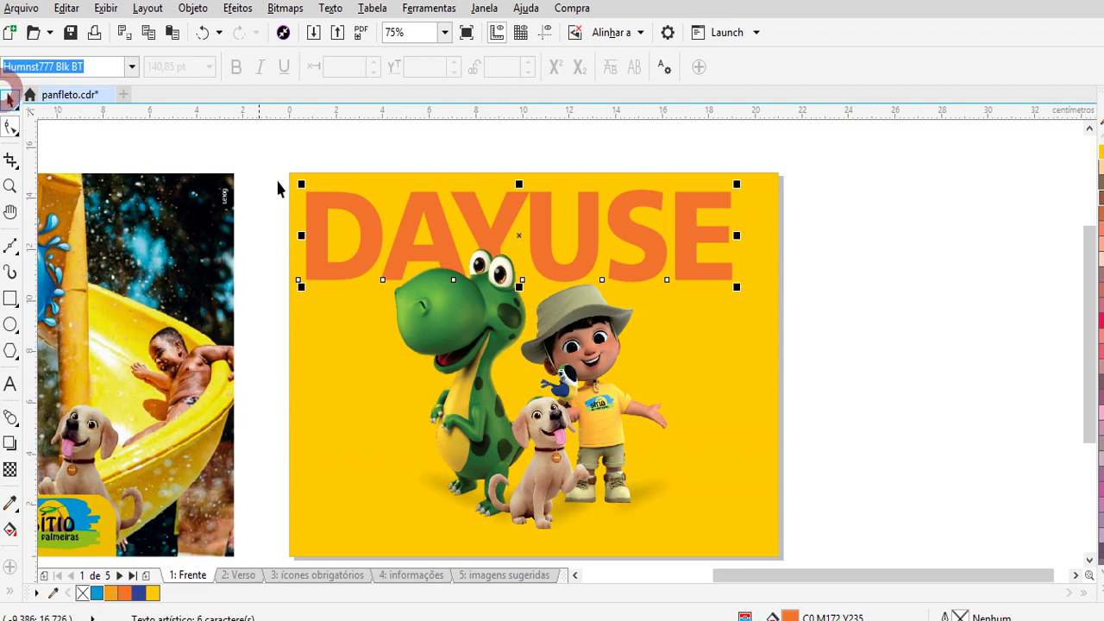
# Show the page guidelines and raise the DAYUSE title slightly
pyautogui.click(744, 388)
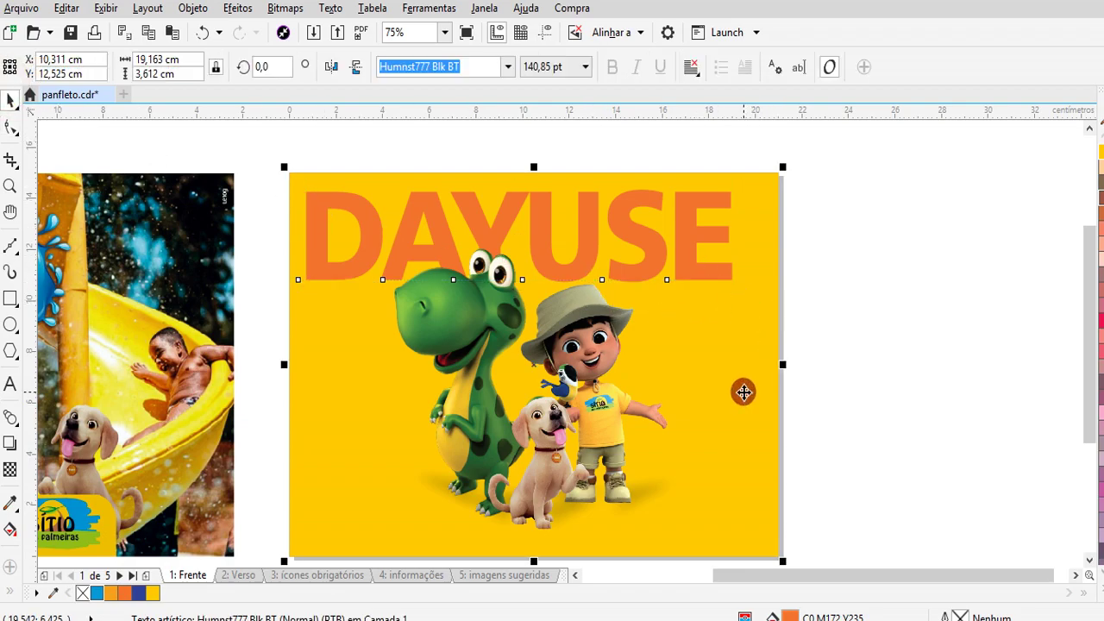
pyautogui.click(902, 332)
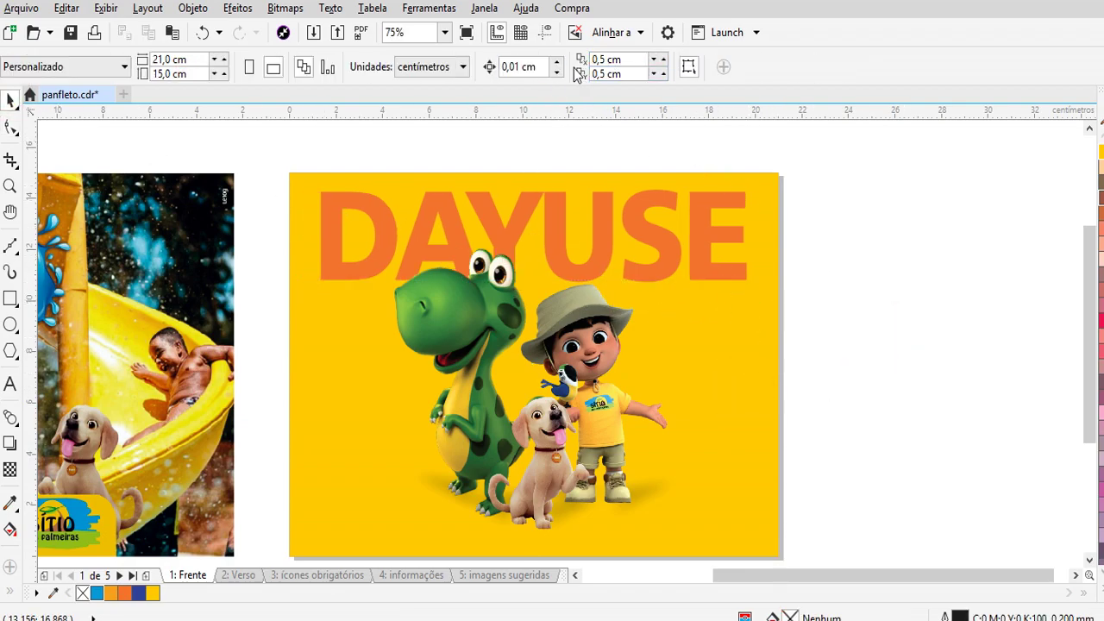
pyautogui.click(534, 40)
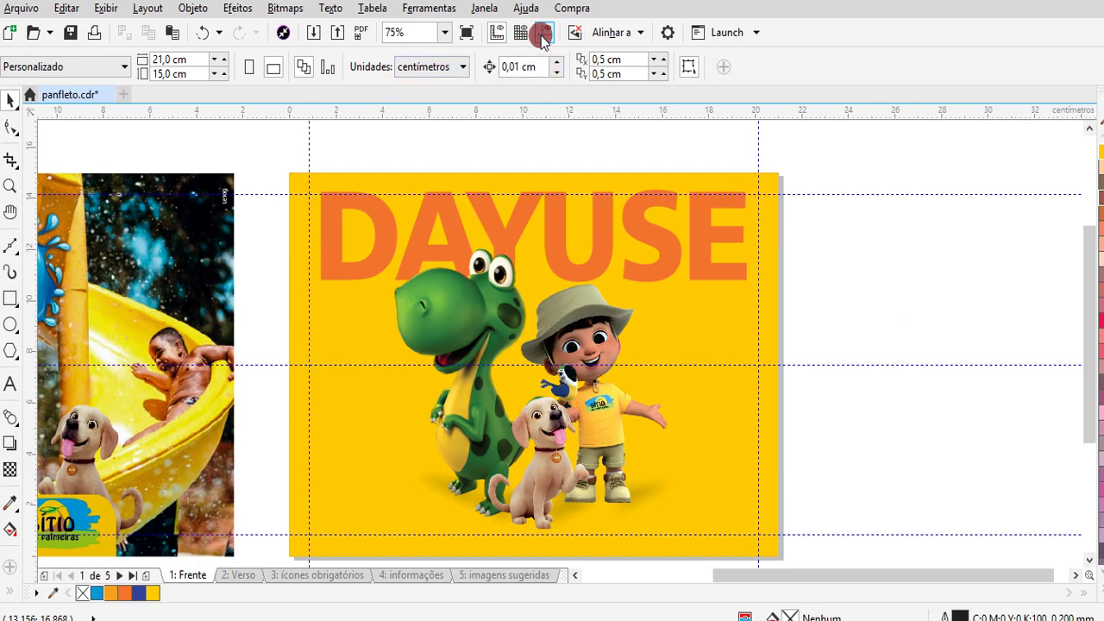
pyautogui.click(538, 42)
pyautogui.click(539, 32)
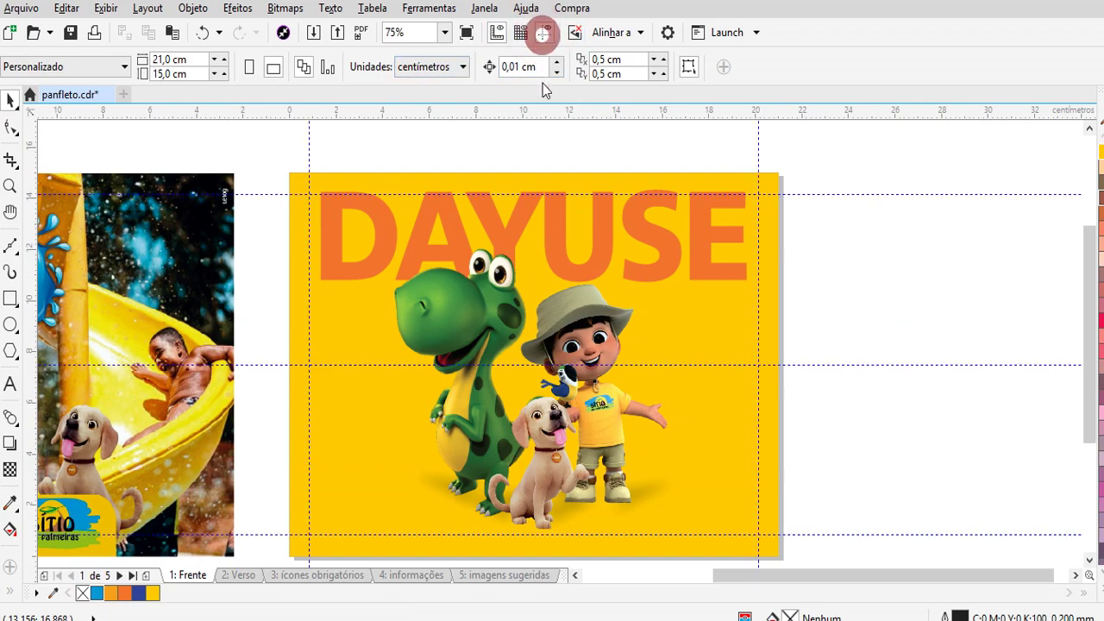
pyautogui.click(593, 246)
pyautogui.moveTo(593, 246); pyautogui.dragTo(592, 241)
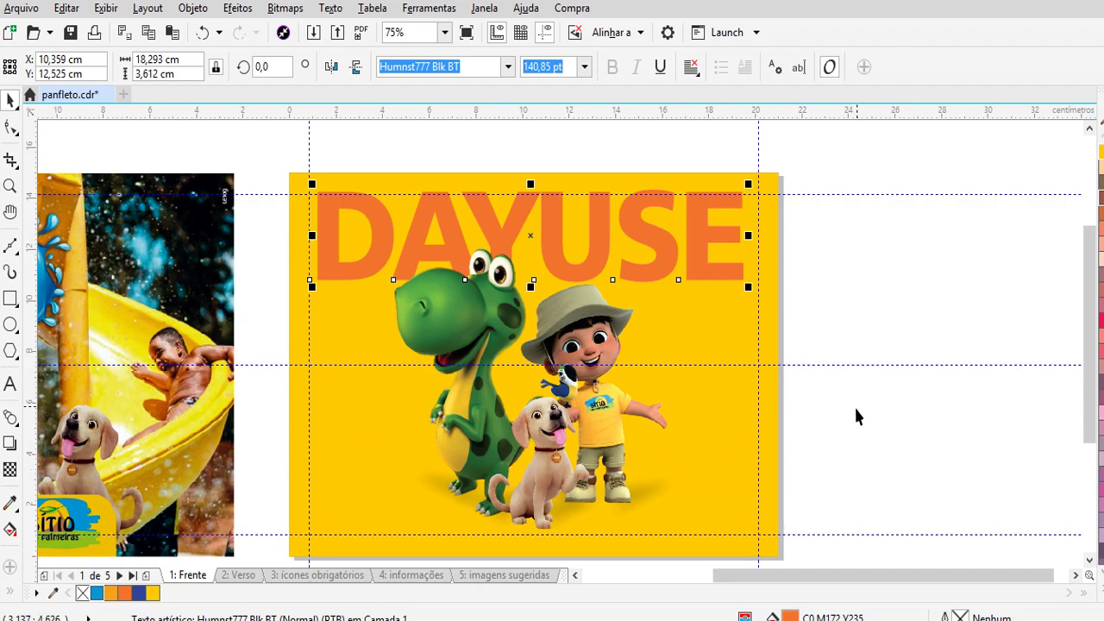
# Fit both flyer designs in view, then try a cyan fill on DAYUSE and undo it
pyautogui.click(933, 291)
pyautogui.press('F3')
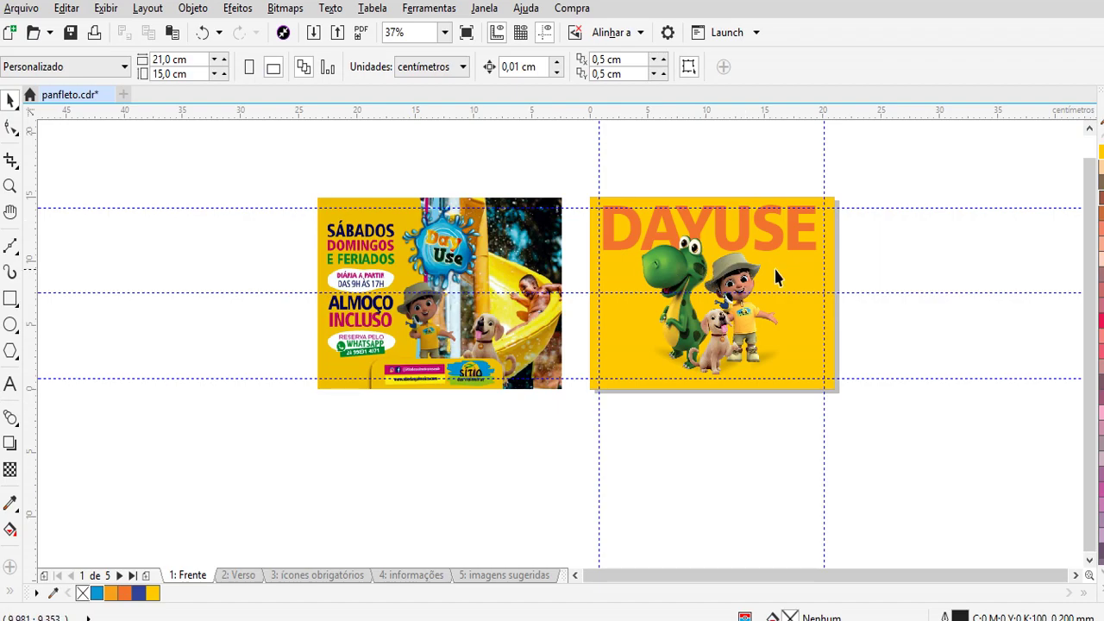
pyautogui.press('F4')
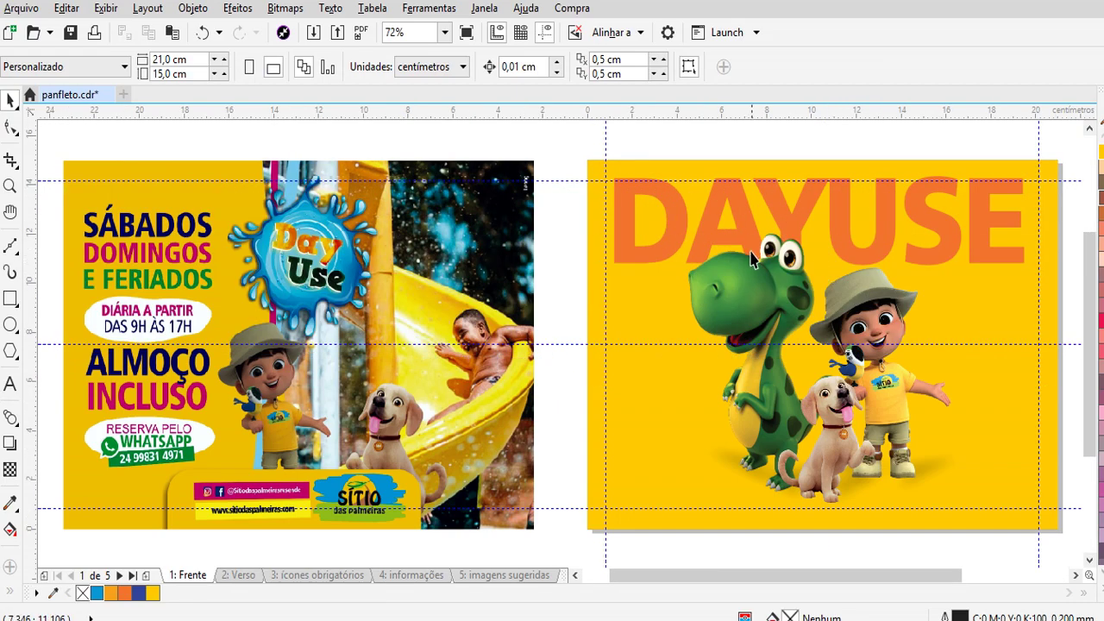
pyautogui.click(741, 221)
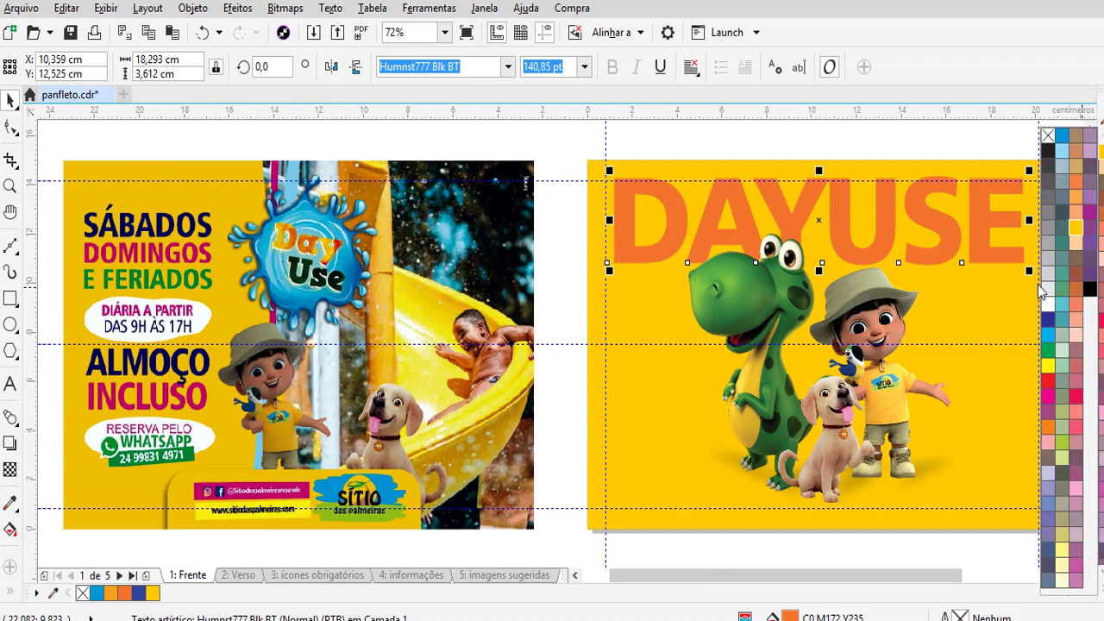
pyautogui.click(1061, 314)
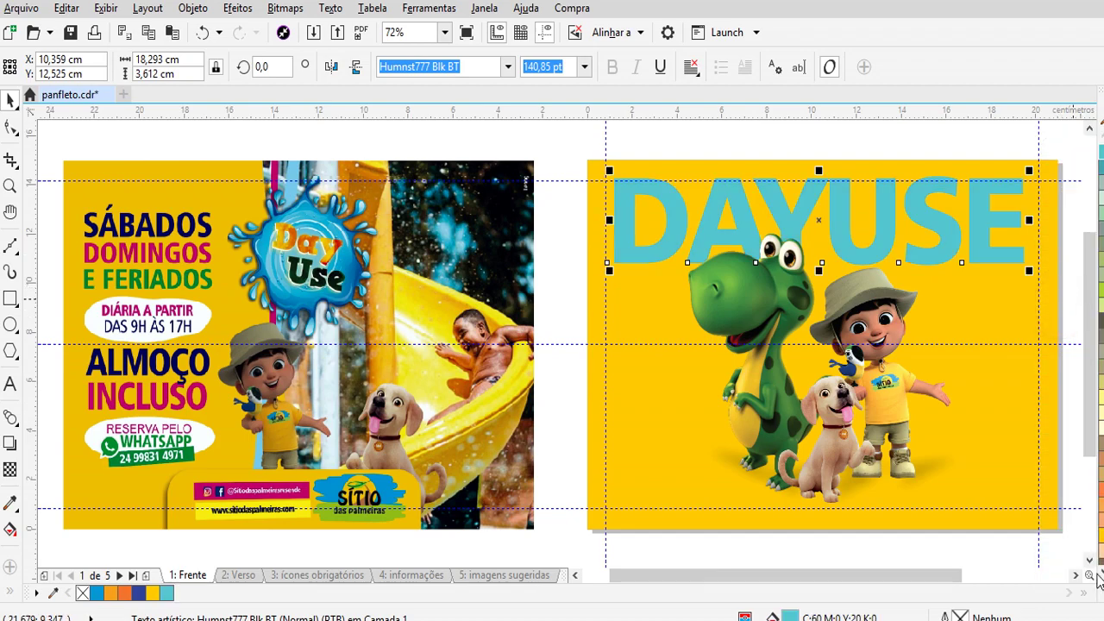
pyautogui.hotkey('ctrl', 'z')
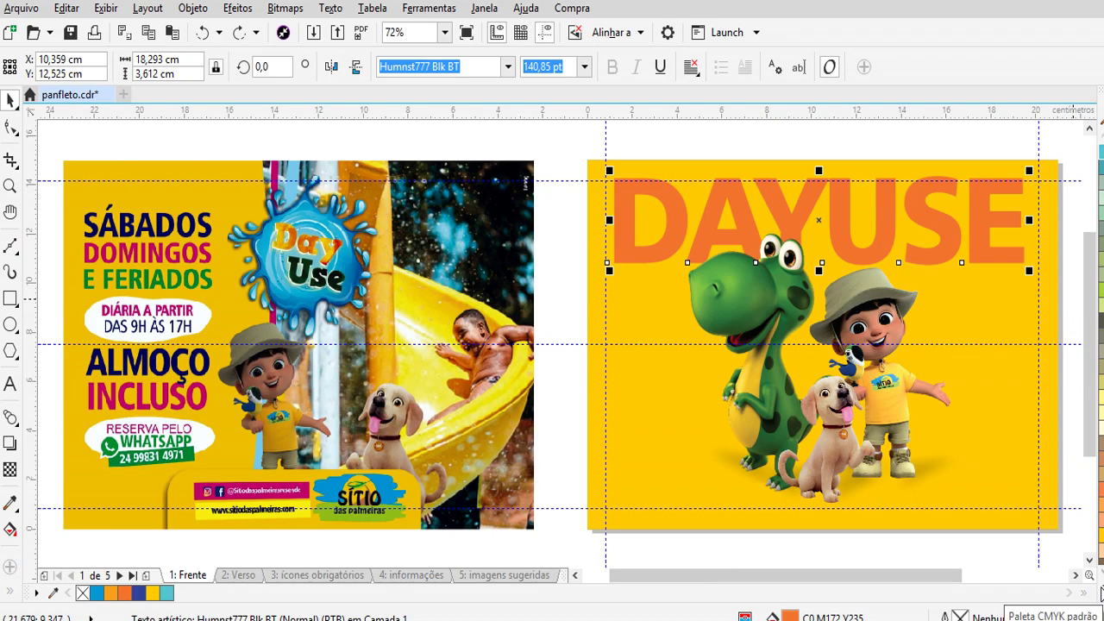
# Delete an unwanted swatch from the document palette and make DAYUSE white
pyautogui.doubleClick(164, 591)
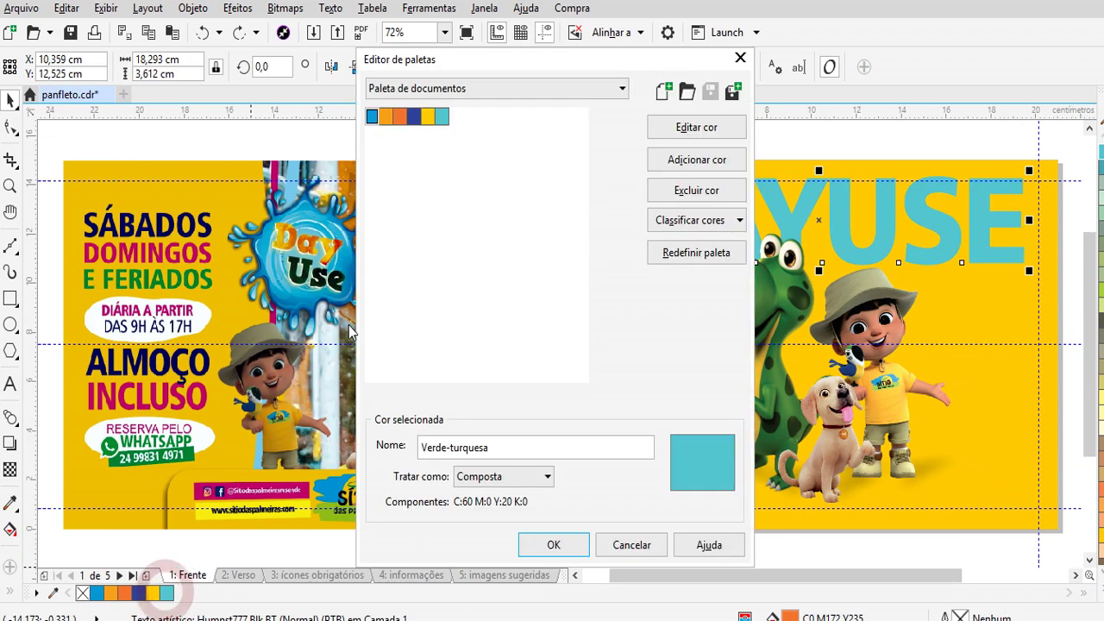
pyautogui.click(729, 189)
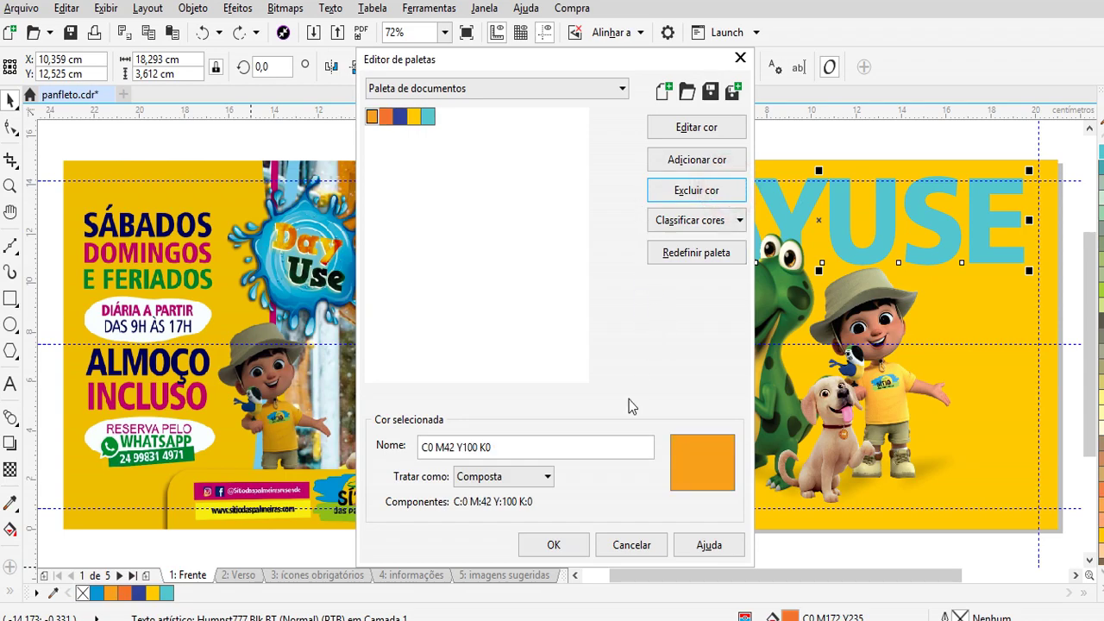
pyautogui.click(556, 542)
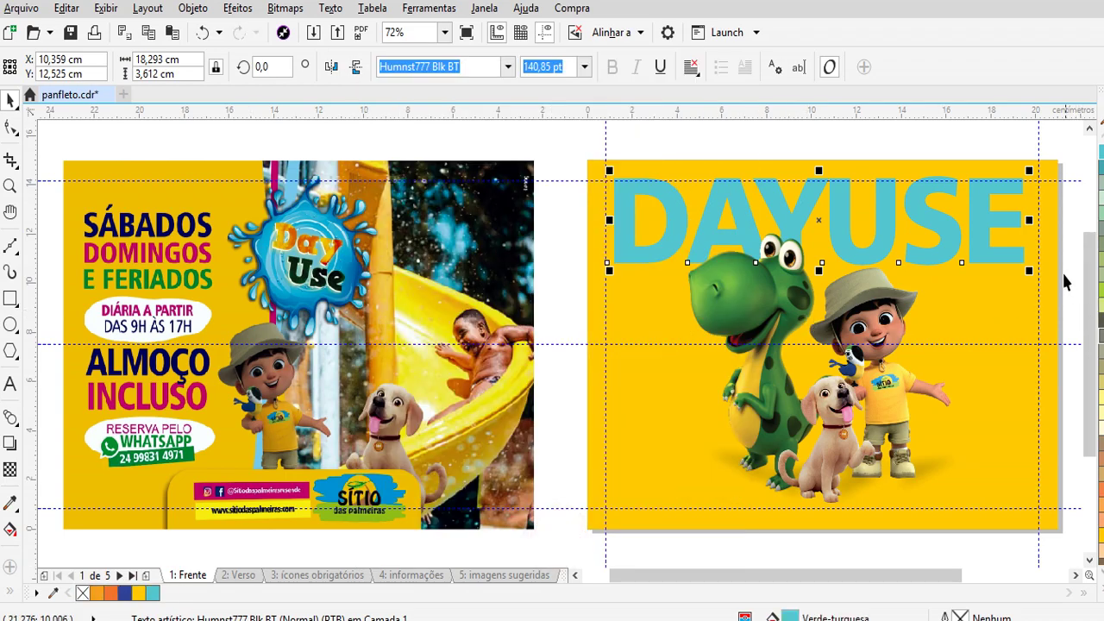
pyautogui.click(1090, 561)
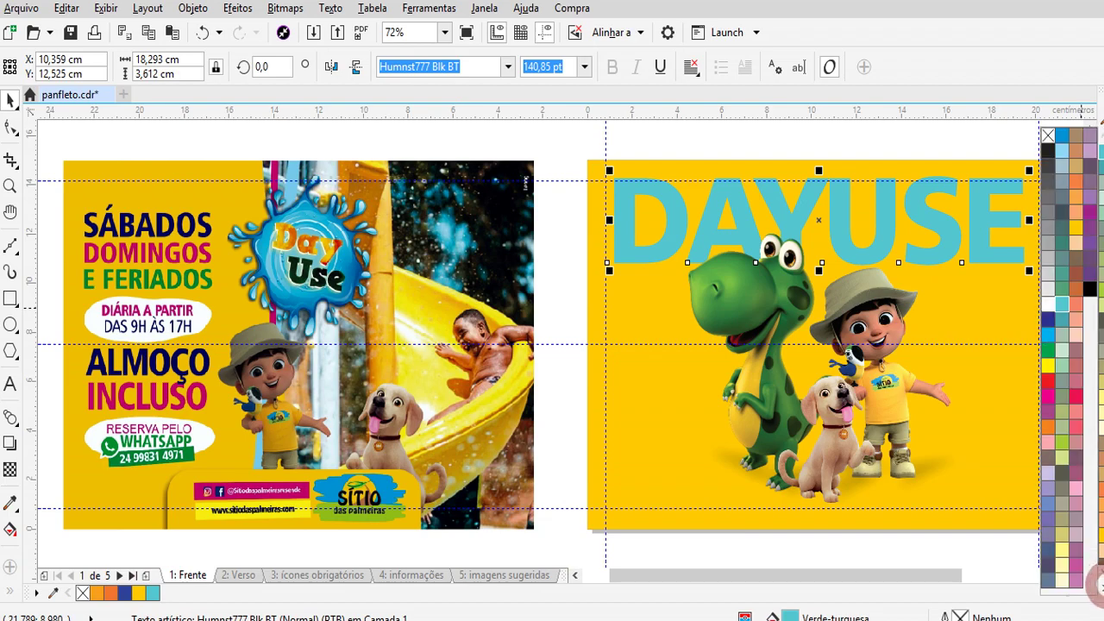
pyautogui.click(1048, 306)
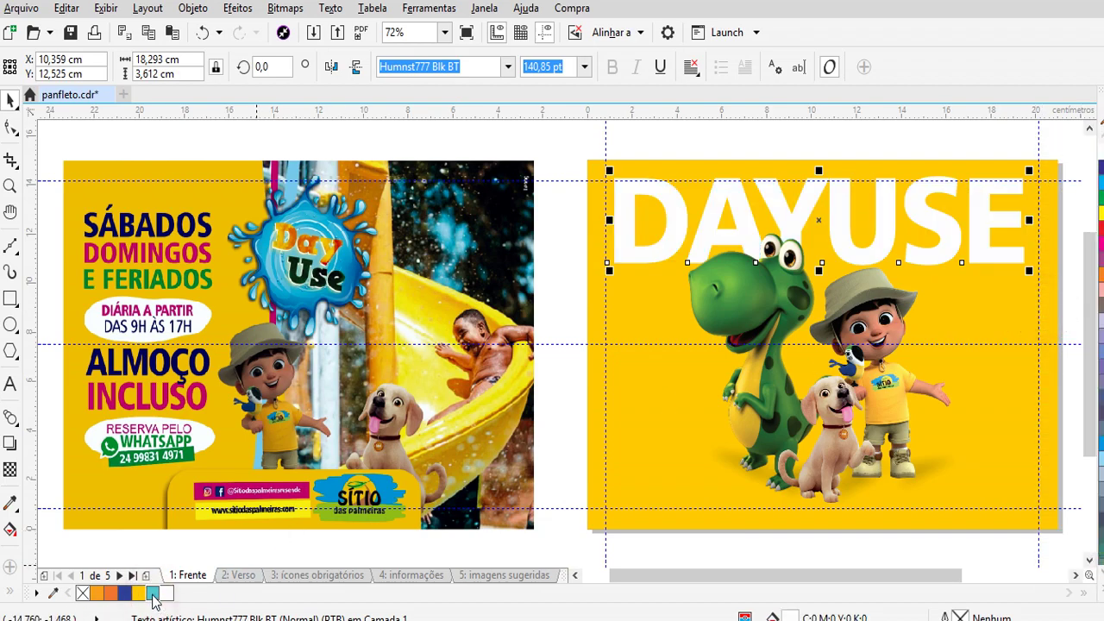
# Remove Verde-turquesa from the document palette and refill the DAYUSE title with white
pyautogui.doubleClick(151, 592)
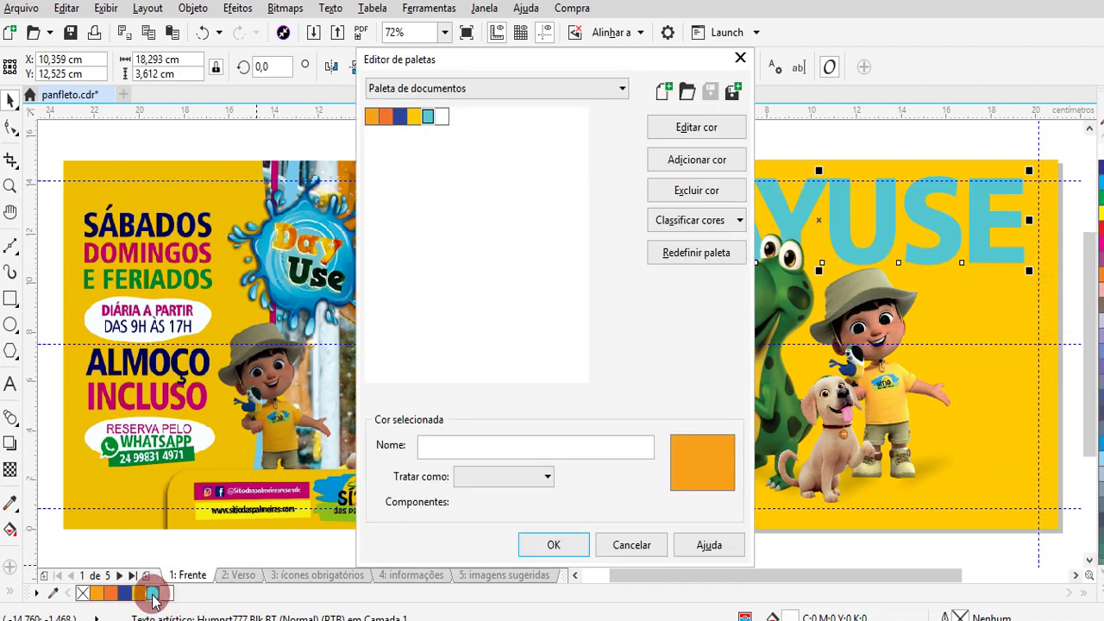
pyautogui.click(428, 115)
pyautogui.click(709, 188)
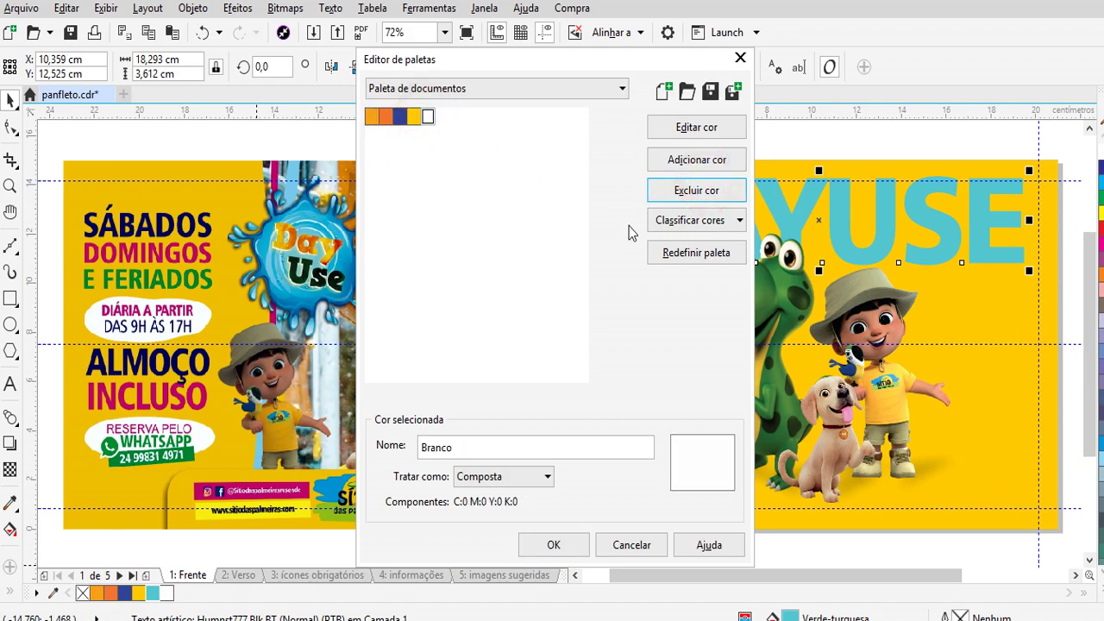
pyautogui.click(562, 535)
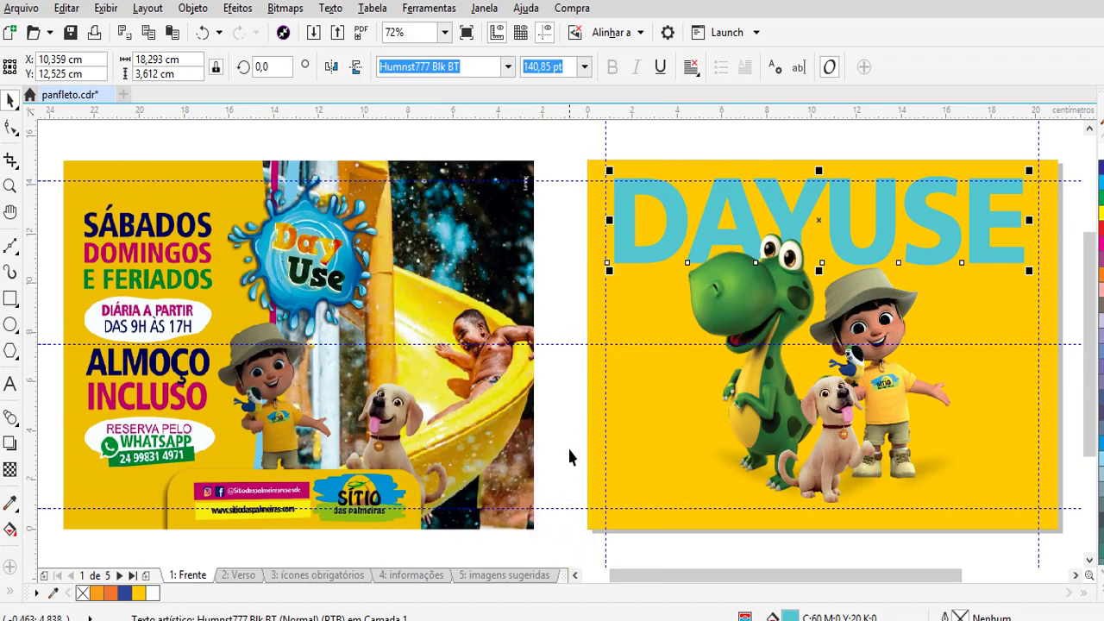
pyautogui.click(567, 451)
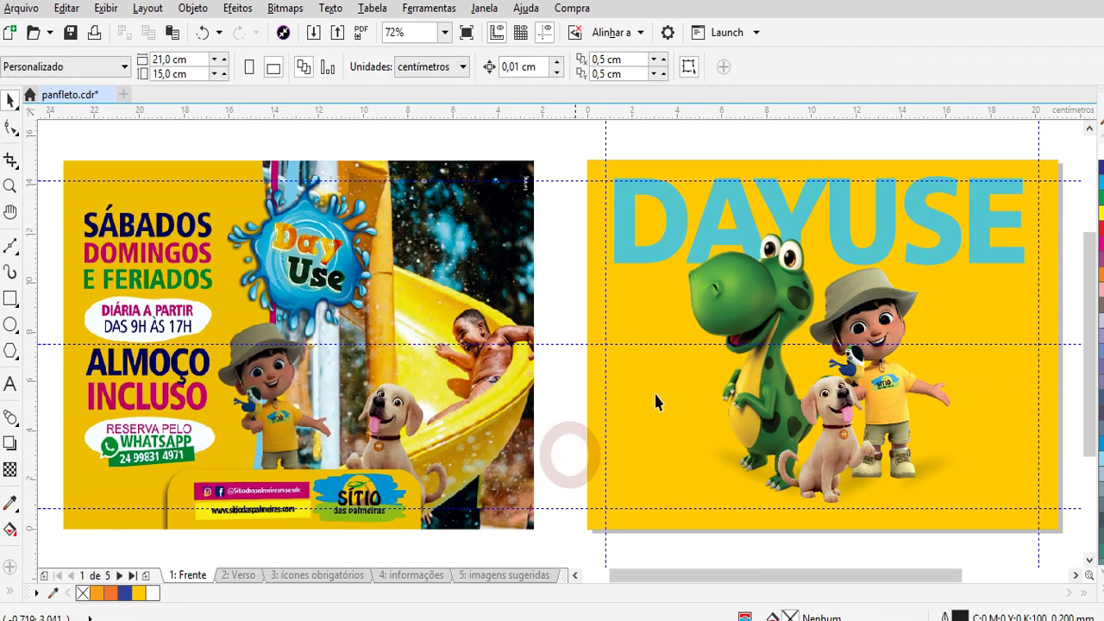
pyautogui.click(650, 245)
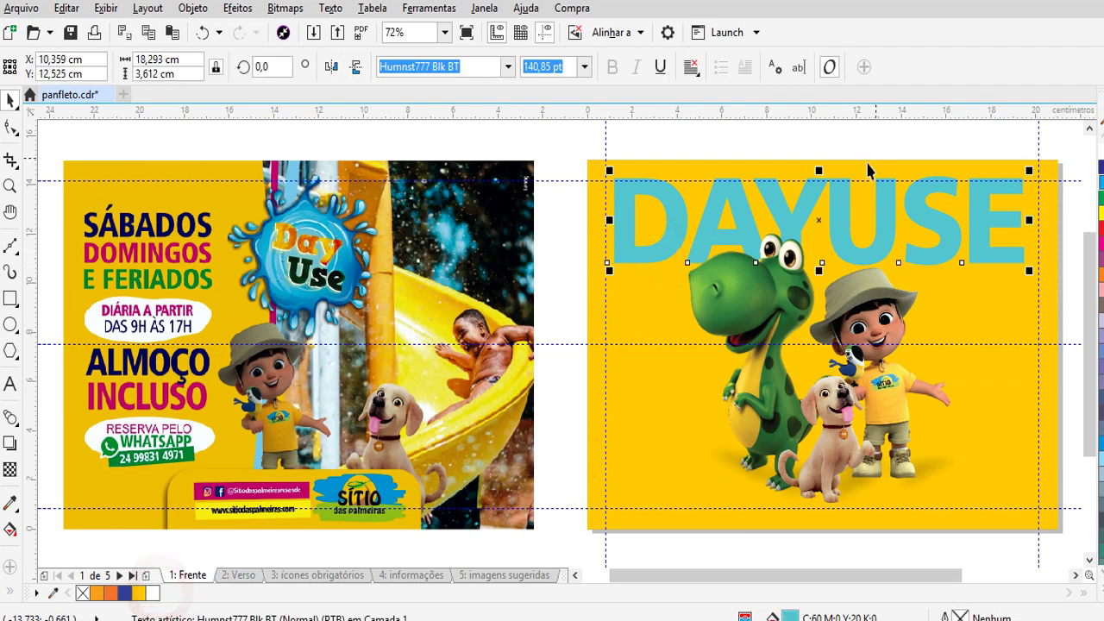
pyautogui.click(153, 593)
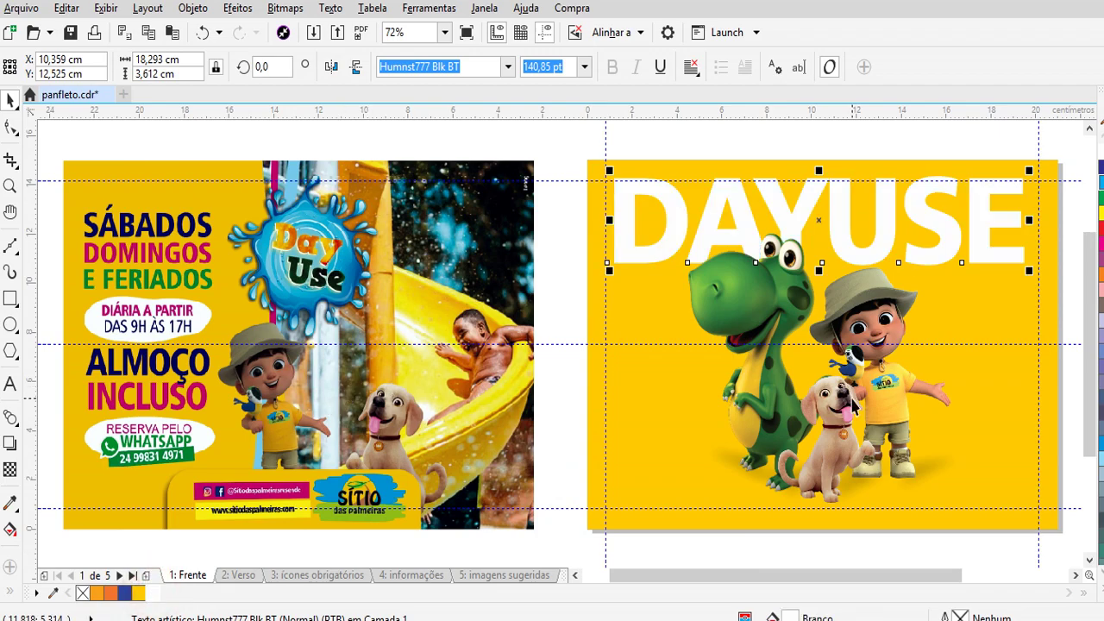
pyautogui.scroll(-2, 499, 275)
pyautogui.click(900, 289)
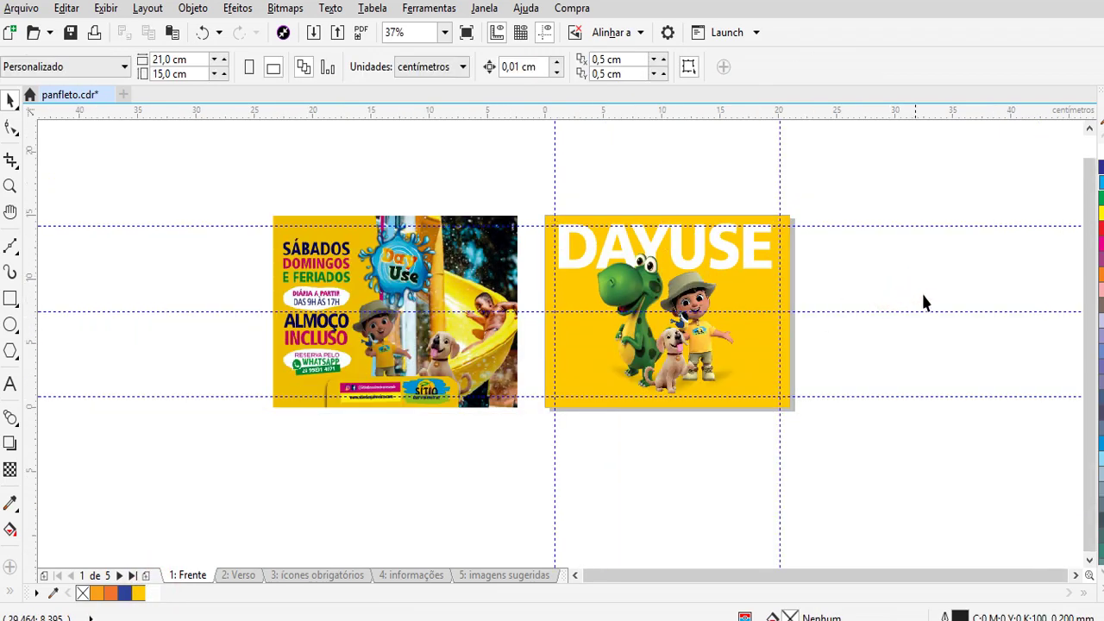
# Duplicate the DAYUSE title just below the original and fill the copy orange
pyautogui.click(748, 312)
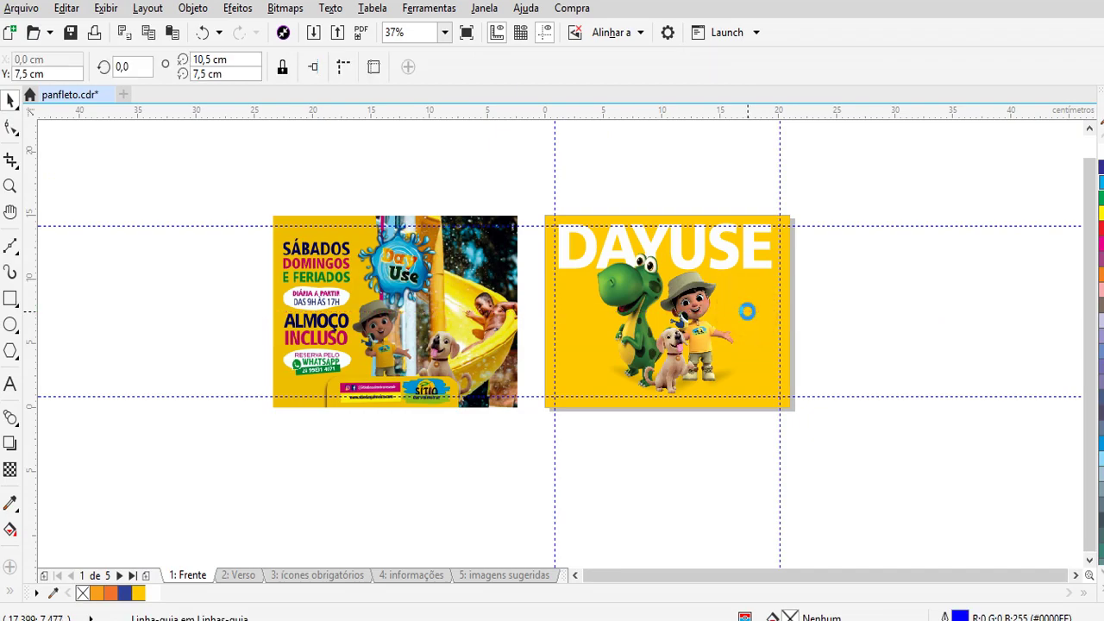
pyautogui.click(746, 312)
pyautogui.scroll(2, 559, 278)
pyautogui.click(642, 231)
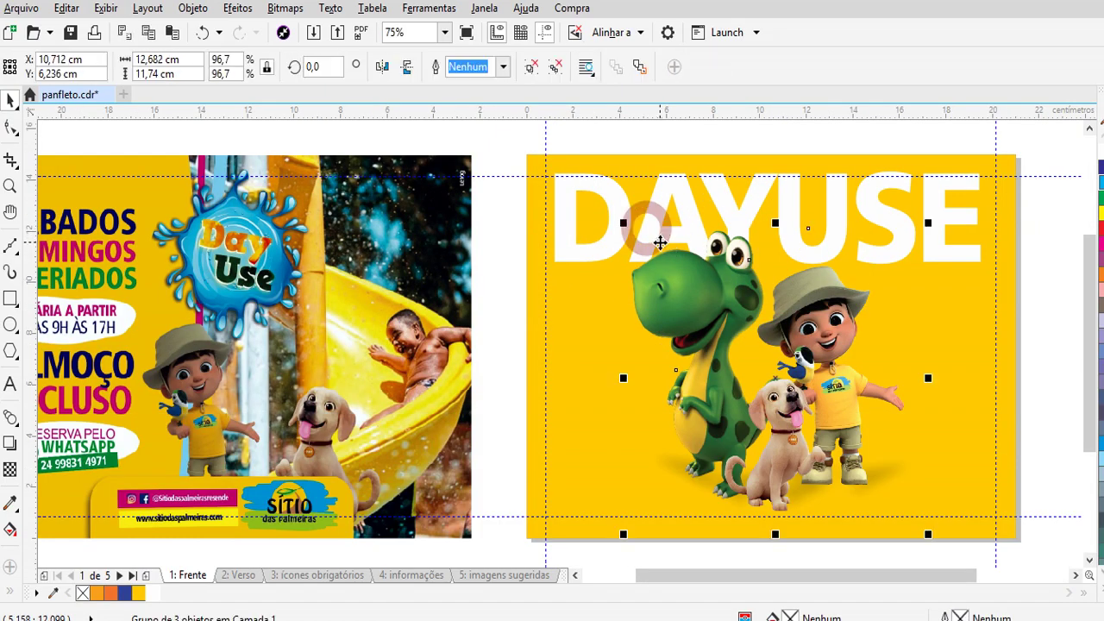
pyautogui.keyDown('ctrl'); pyautogui.click(837, 233); pyautogui.keyUp('ctrl')
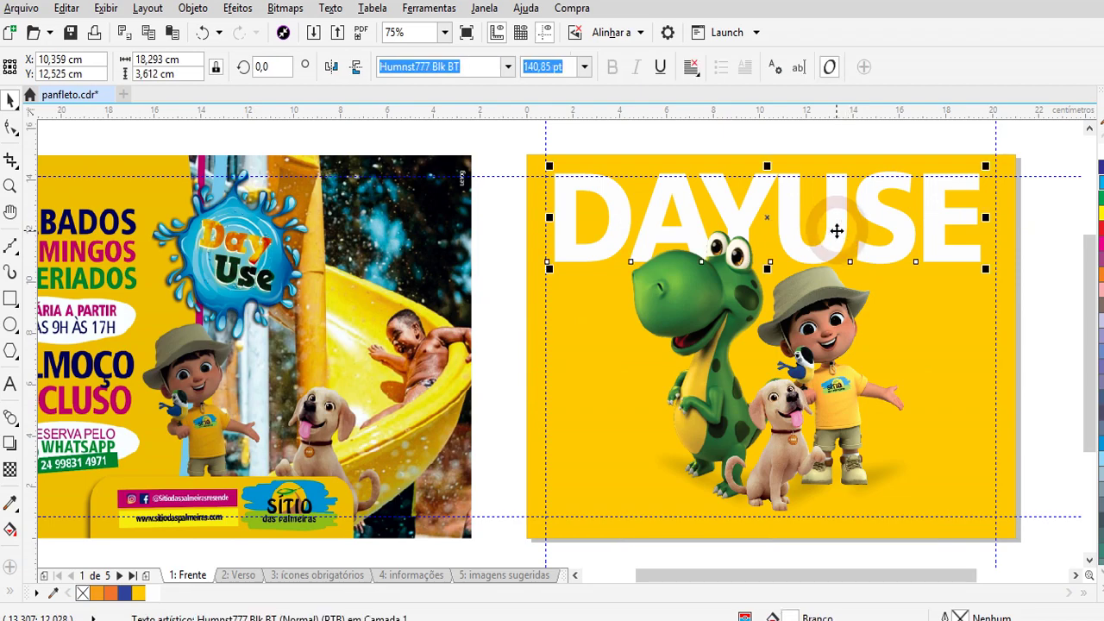
pyautogui.moveTo(837, 229); pyautogui.dragTo(833, 328)
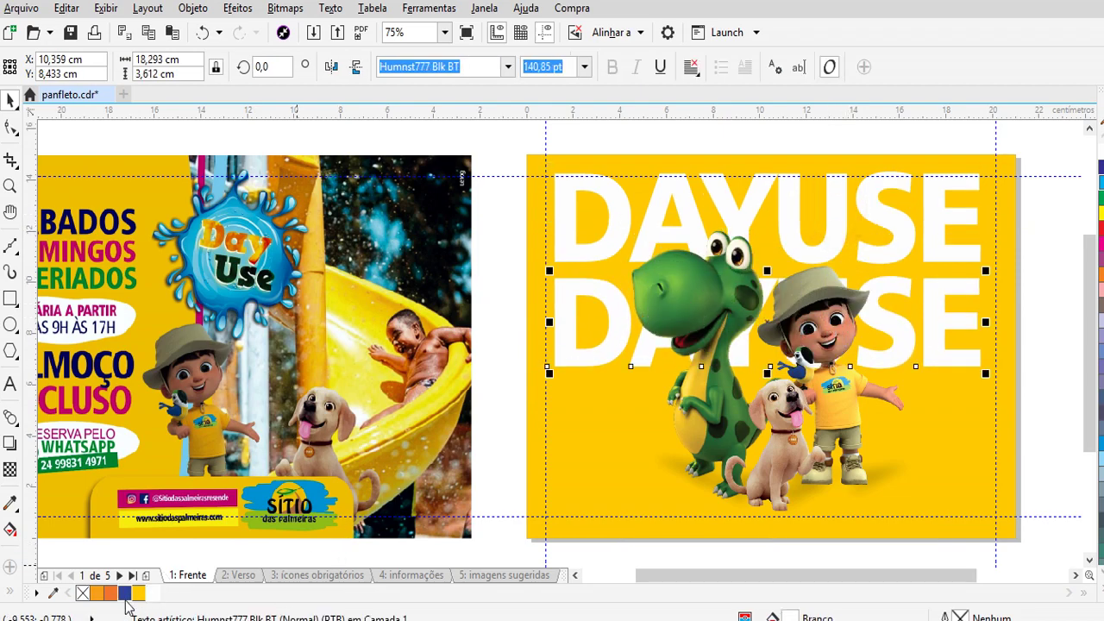
pyautogui.click(137, 593)
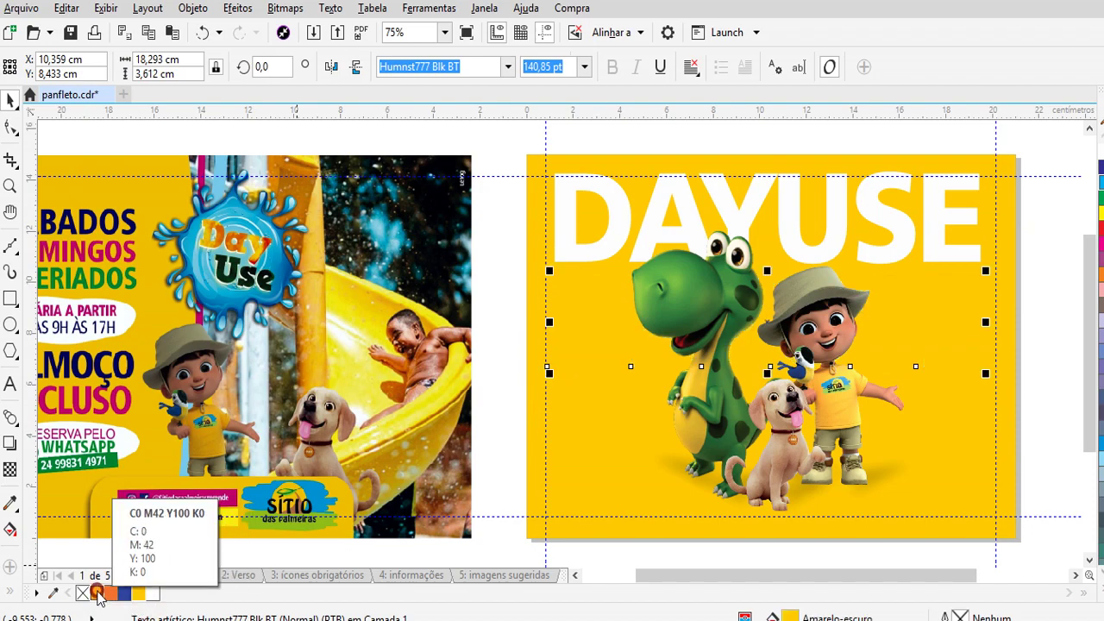
pyautogui.click(97, 593)
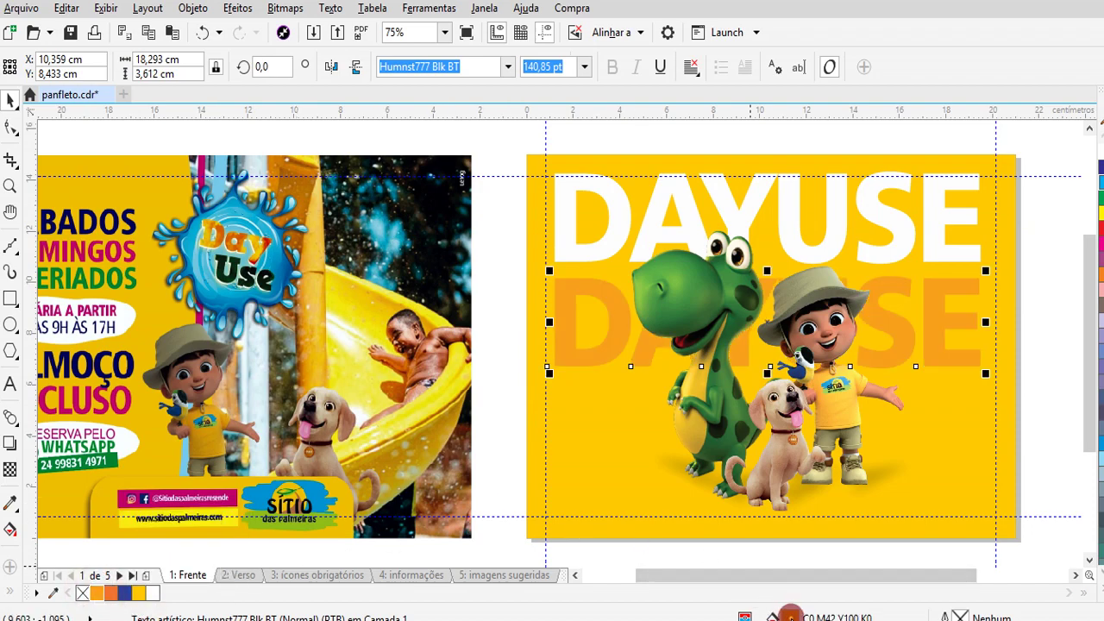
# Give the orange copy uniform transparency of 53 and place another faded copy further down
pyautogui.doubleClick(789, 615)
pyautogui.moveTo(478, 137); pyautogui.dragTo(473, 145)
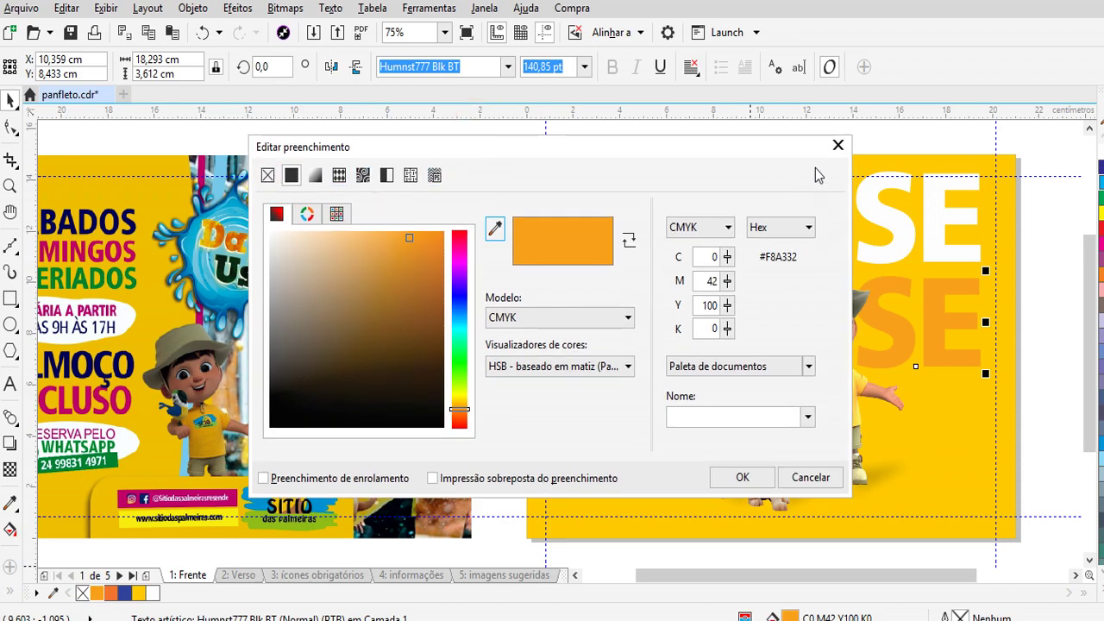
pyautogui.click(837, 144)
pyautogui.click(9, 472)
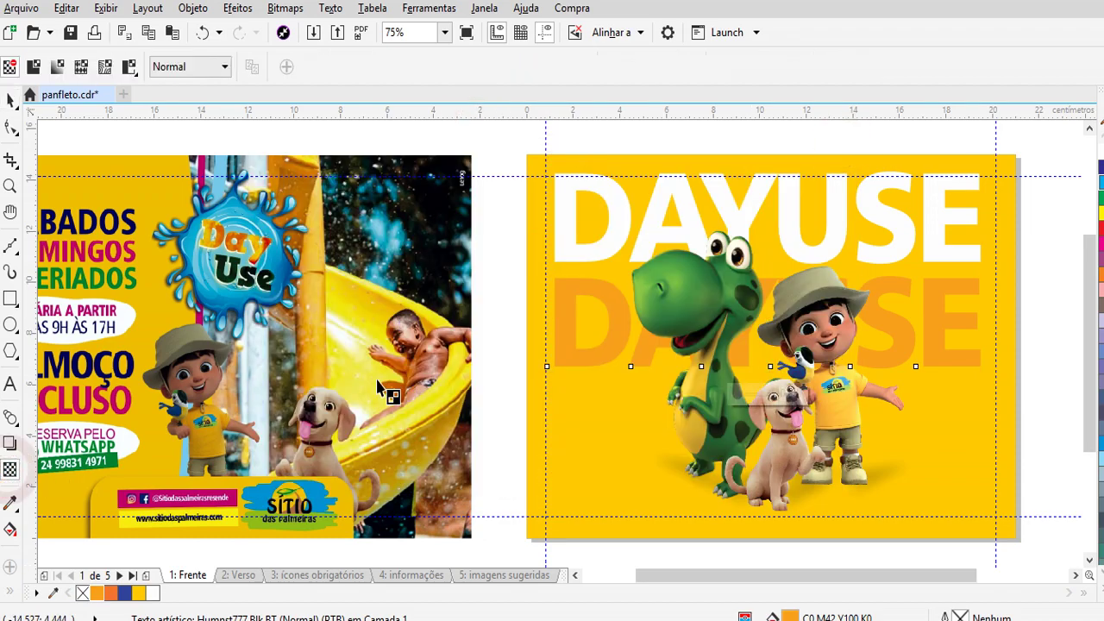
pyautogui.click(750, 394)
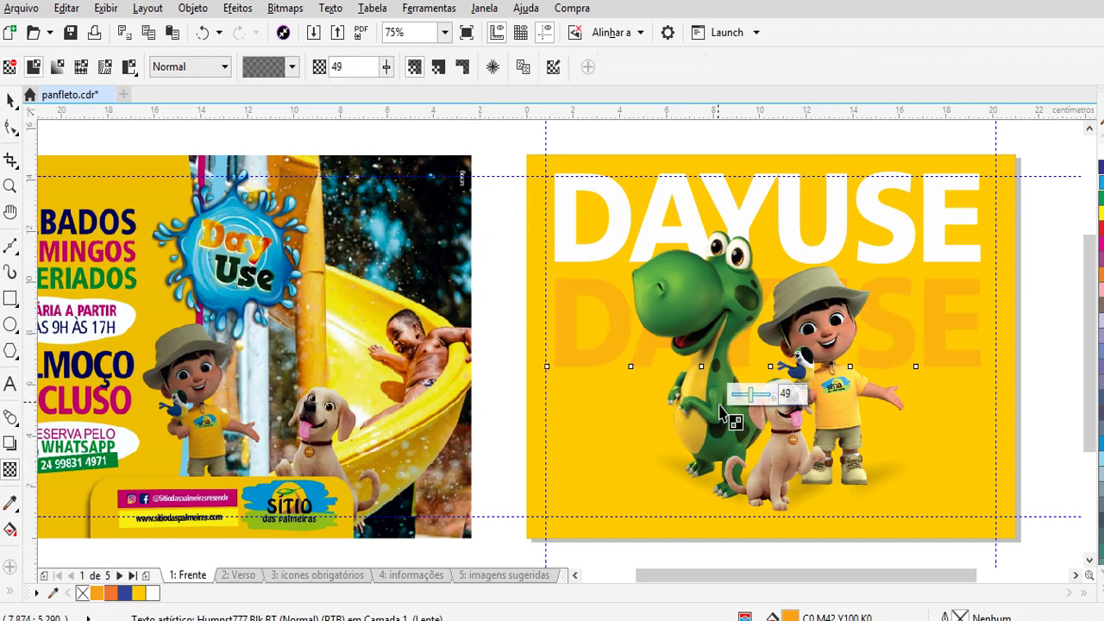
pyautogui.moveTo(750, 405); pyautogui.dragTo(752, 405)
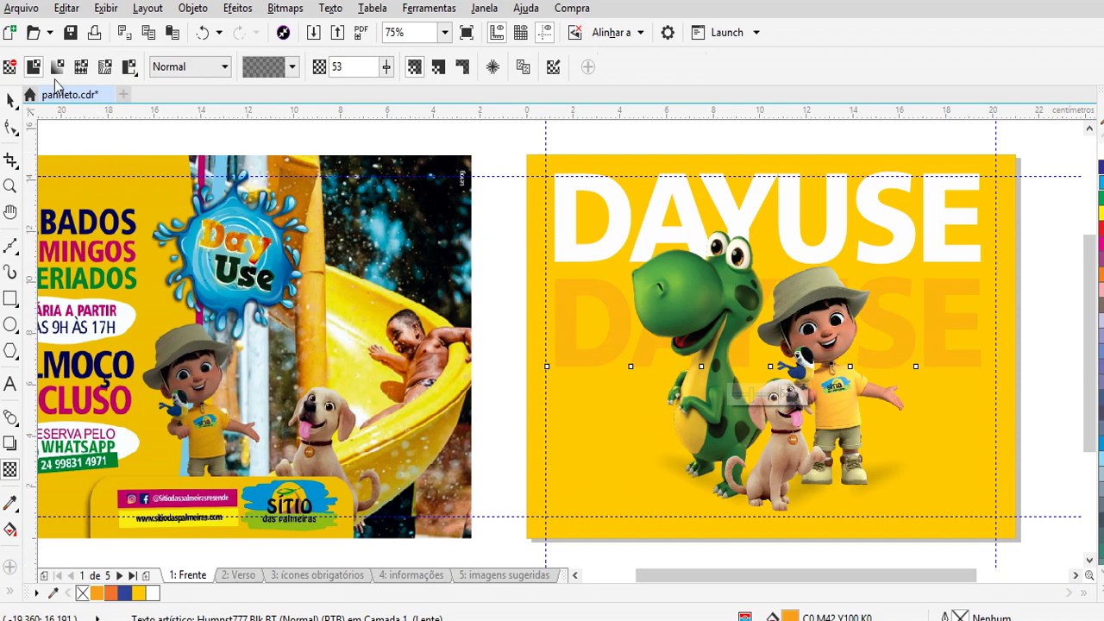
pyautogui.click(11, 101)
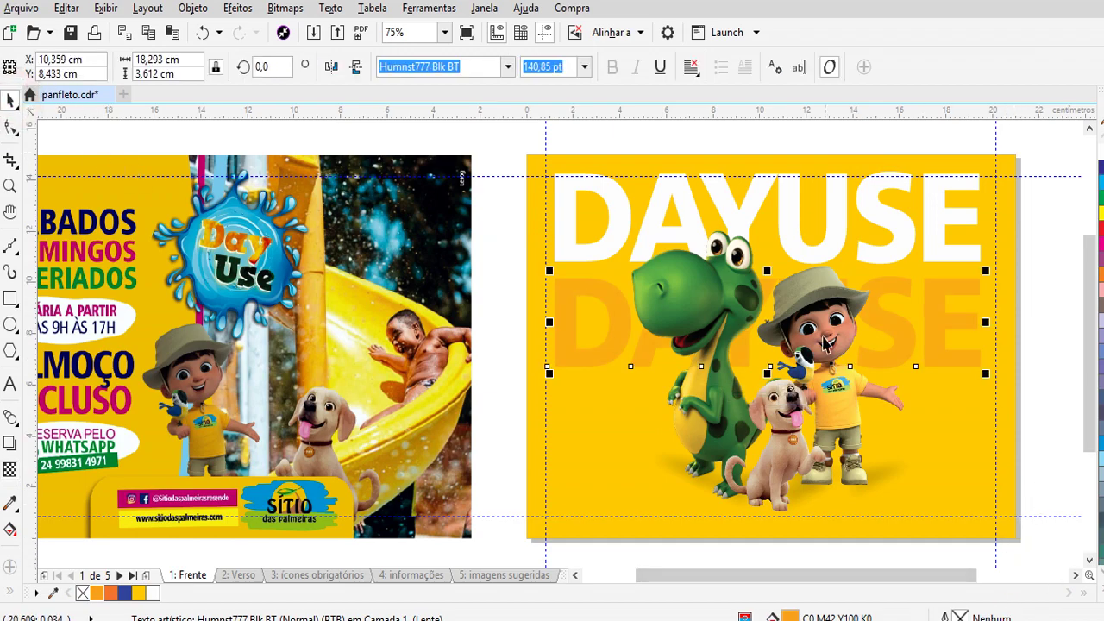
pyautogui.moveTo(746, 319); pyautogui.dragTo(776, 417)
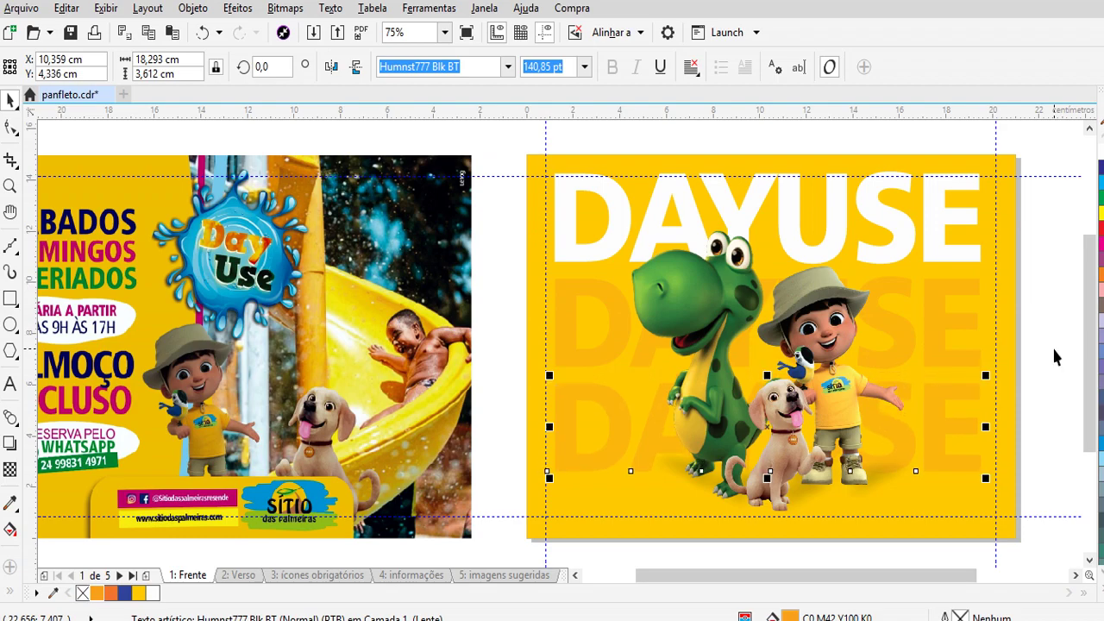
# Zoom in and out over the flyer designs, then page toward the informações source text
pyautogui.click(1053, 354)
pyautogui.scroll(-3, 572, 333)
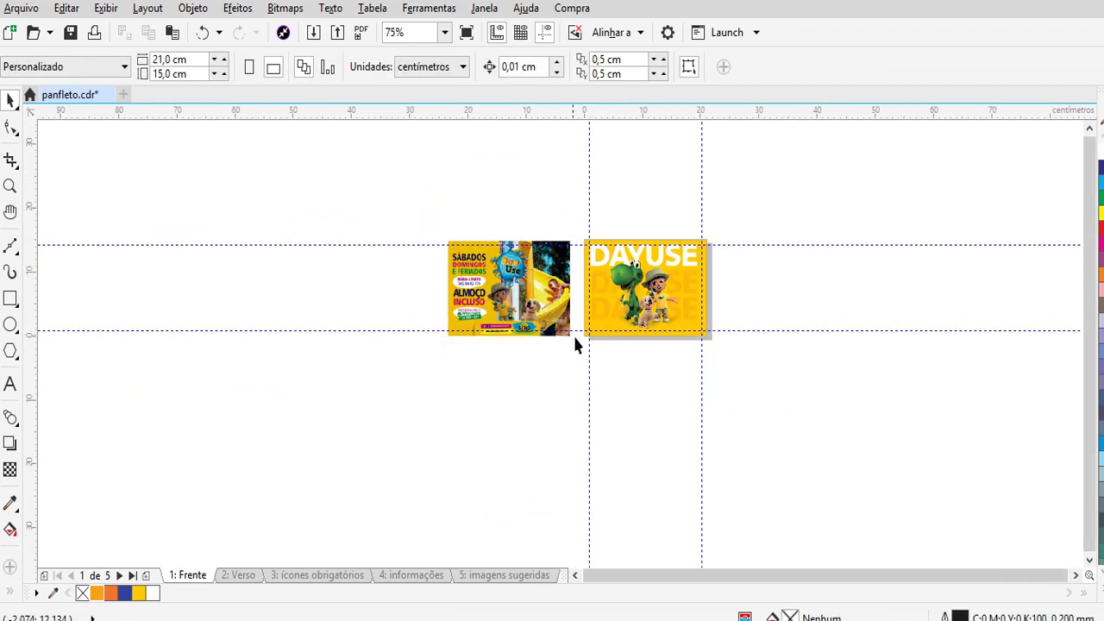
pyautogui.scroll(2, 628, 320)
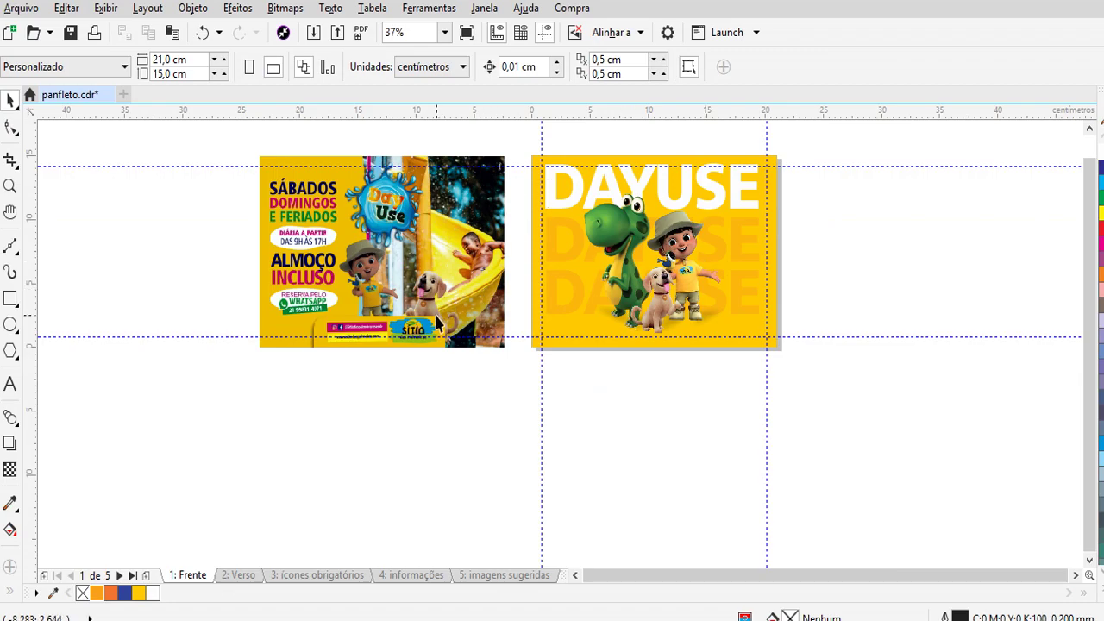
pyautogui.scroll(2, 349, 358)
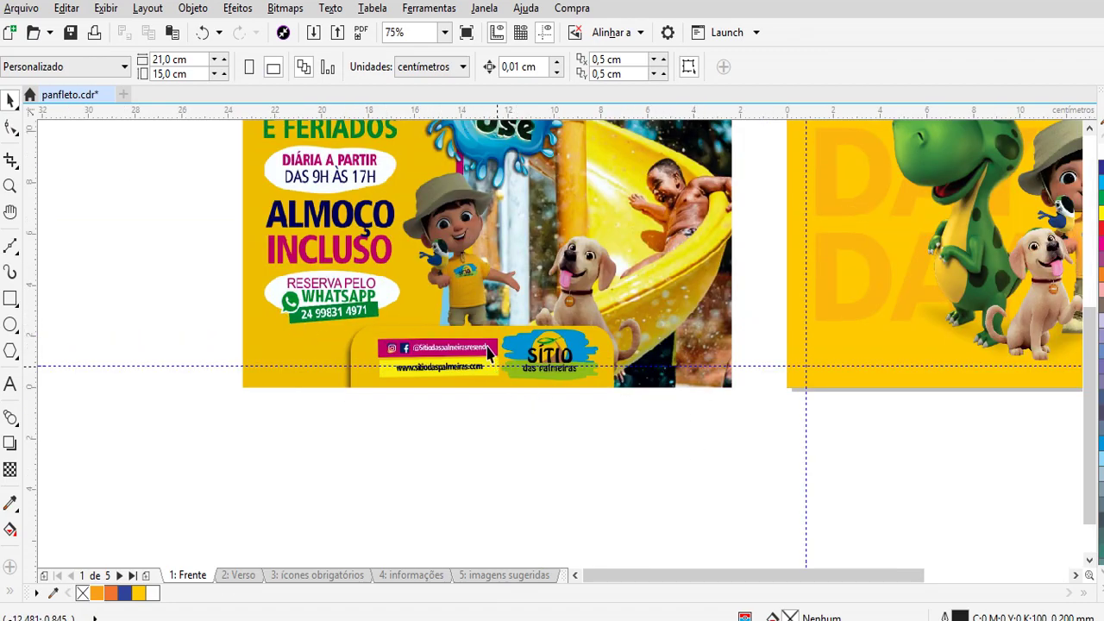
pyautogui.scroll(-2, 403, 252)
pyautogui.scroll(2, 424, 164)
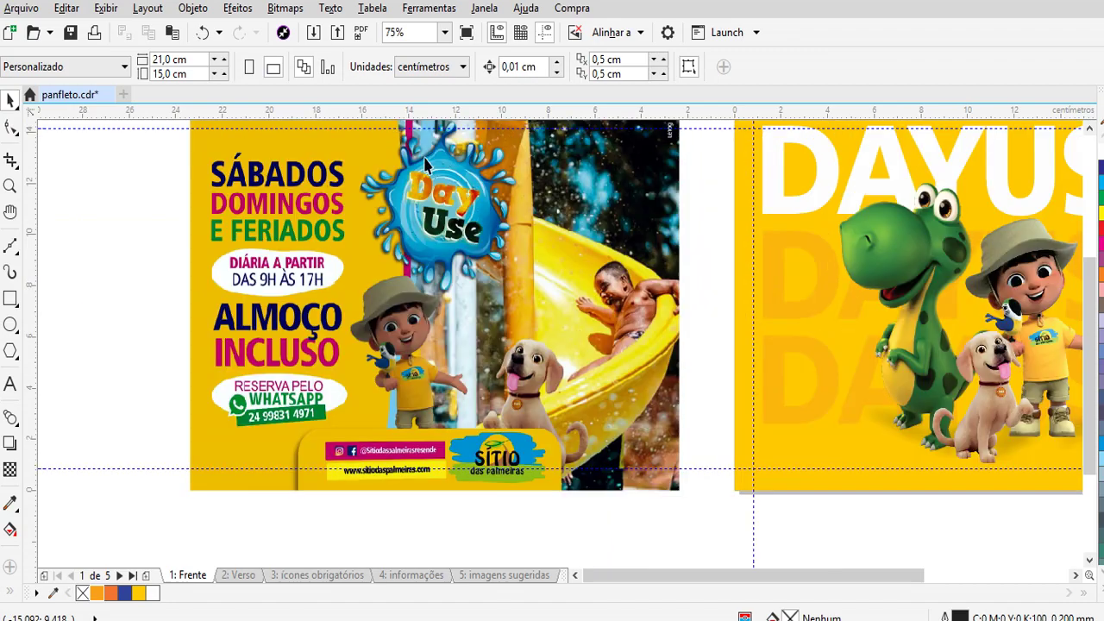
pyautogui.scroll(-2, 340, 191)
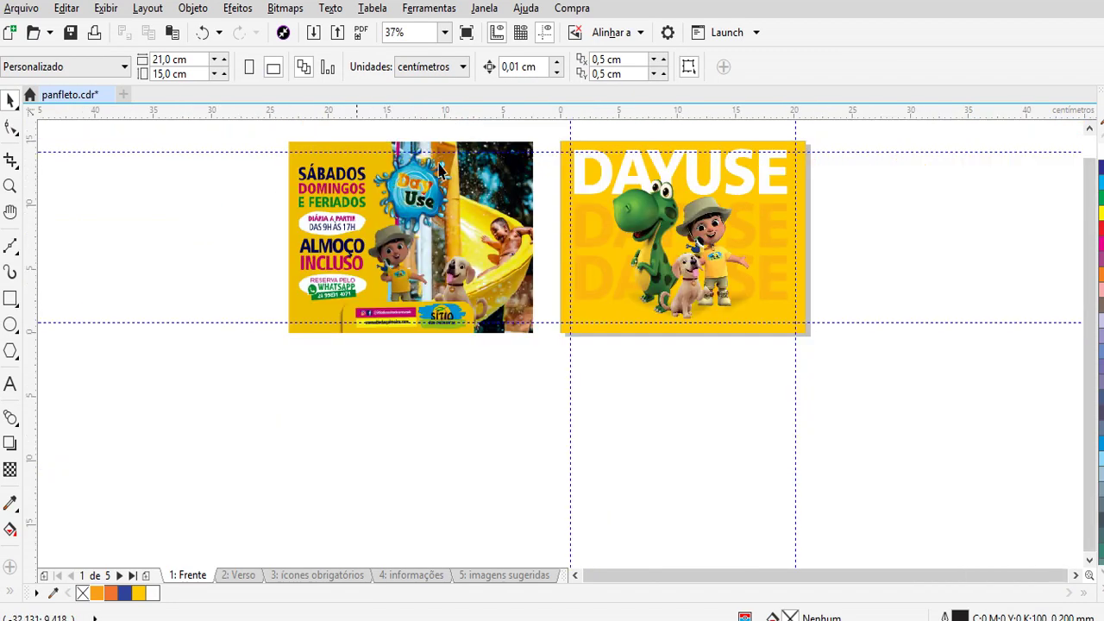
pyautogui.scroll(2, 373, 234)
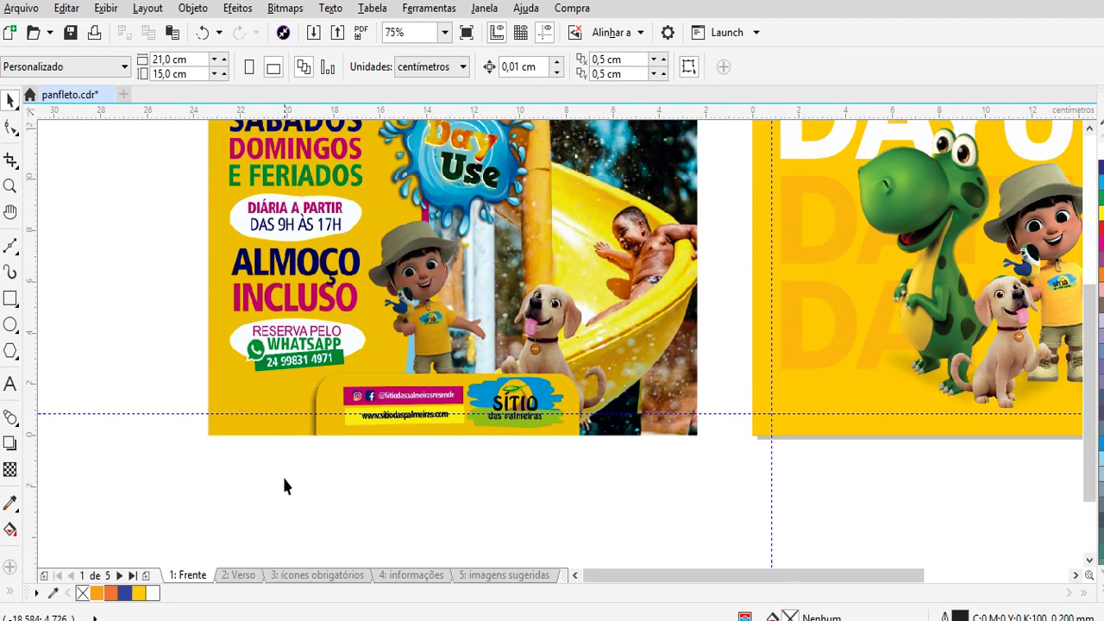
pyautogui.click(319, 574)
# Cut the 'sabado, domingos e feriados' line from informações and paste it on the Frente page
pyautogui.click(413, 574)
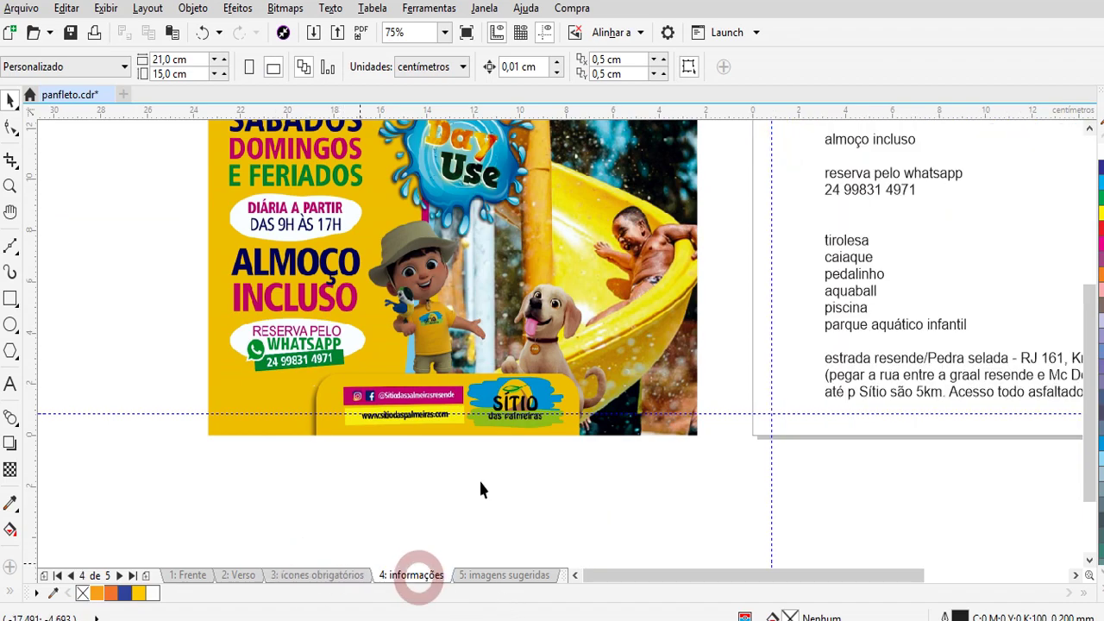
pyautogui.scroll(-2, 480, 489)
pyautogui.scroll(-2, 537, 451)
pyautogui.scroll(1, 603, 388)
pyautogui.scroll(2, 716, 328)
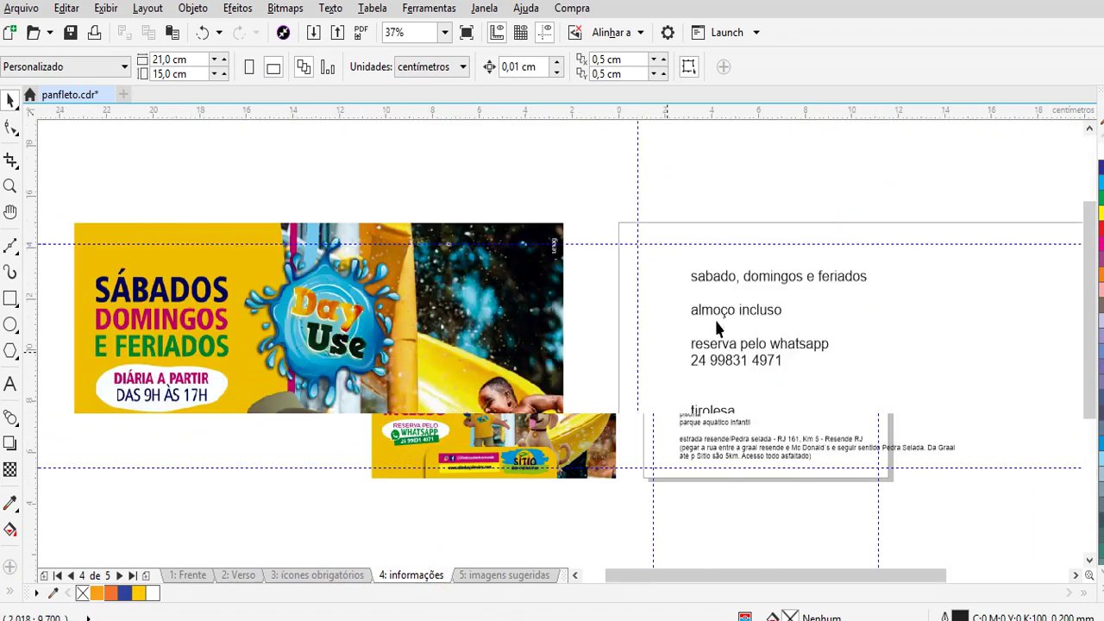
pyautogui.click(718, 274)
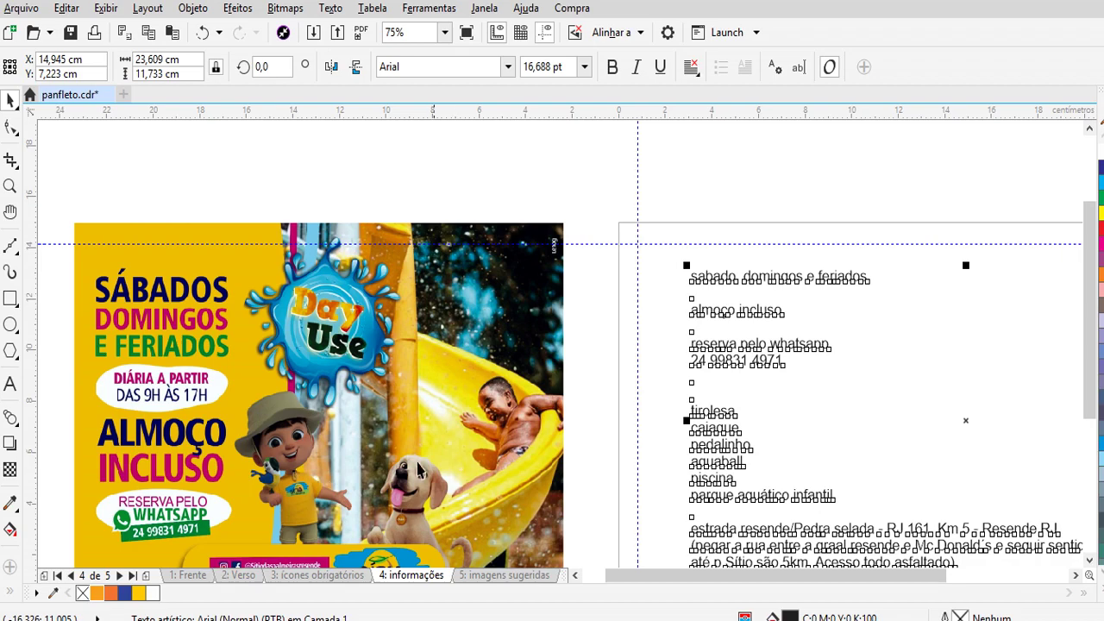
pyautogui.click(10, 385)
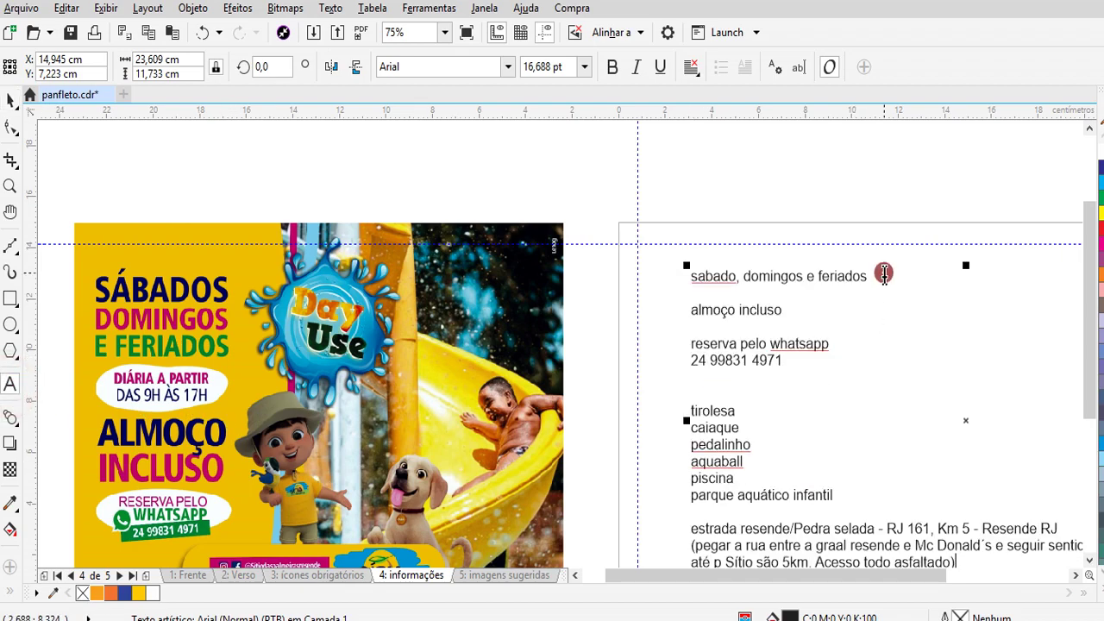
pyautogui.moveTo(879, 276); pyautogui.dragTo(691, 276)
pyautogui.hotkey('ctrl', 'c')
pyautogui.press('Delete')
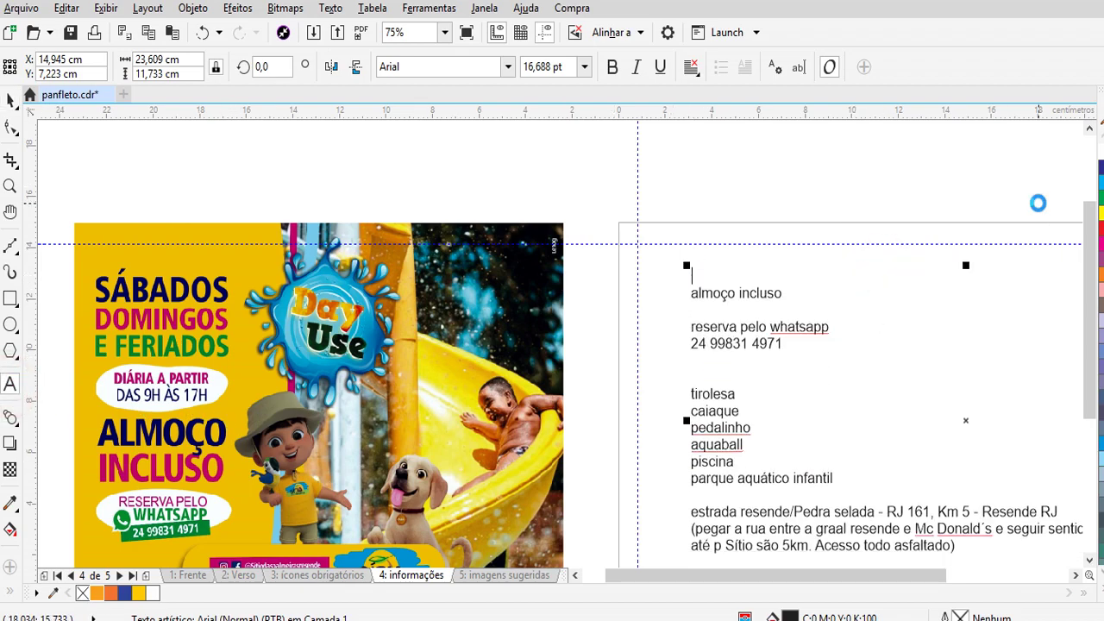
pyautogui.click(188, 574)
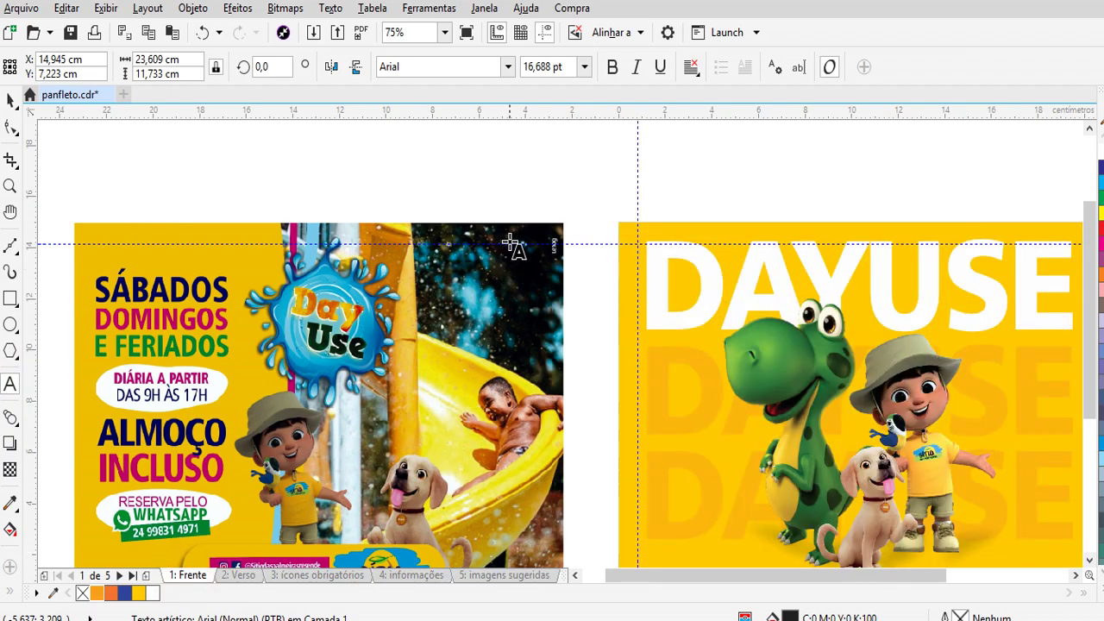
pyautogui.hotkey('ctrl', 'v')
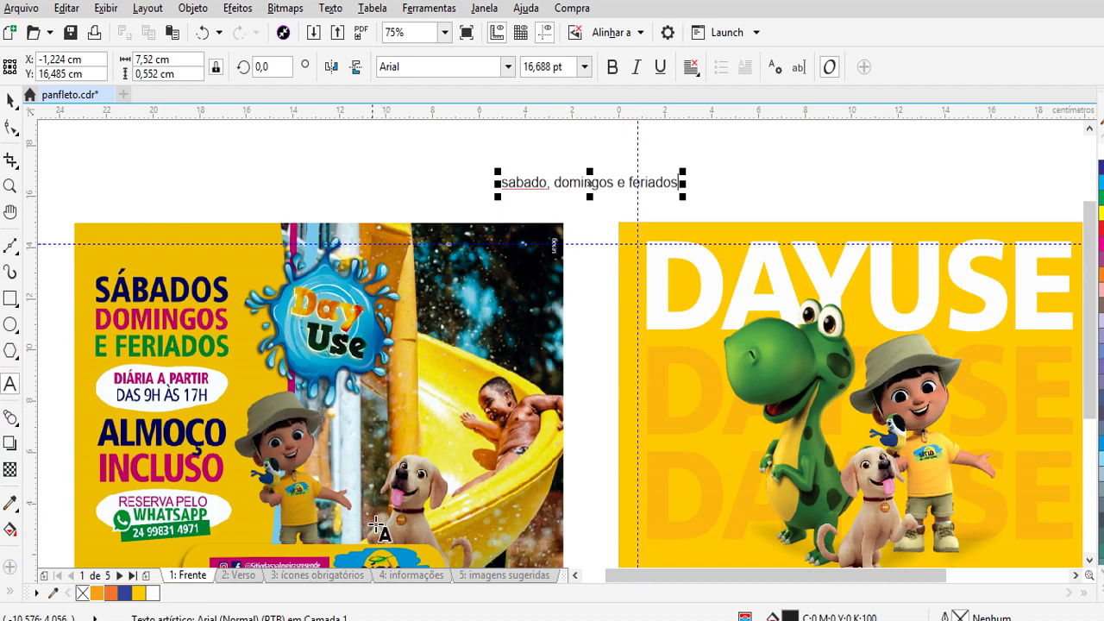
# Cut the lunch and WhatsApp lines from the informações text and return to Frente
pyautogui.click(411, 574)
pyautogui.scroll(-1, 574, 305)
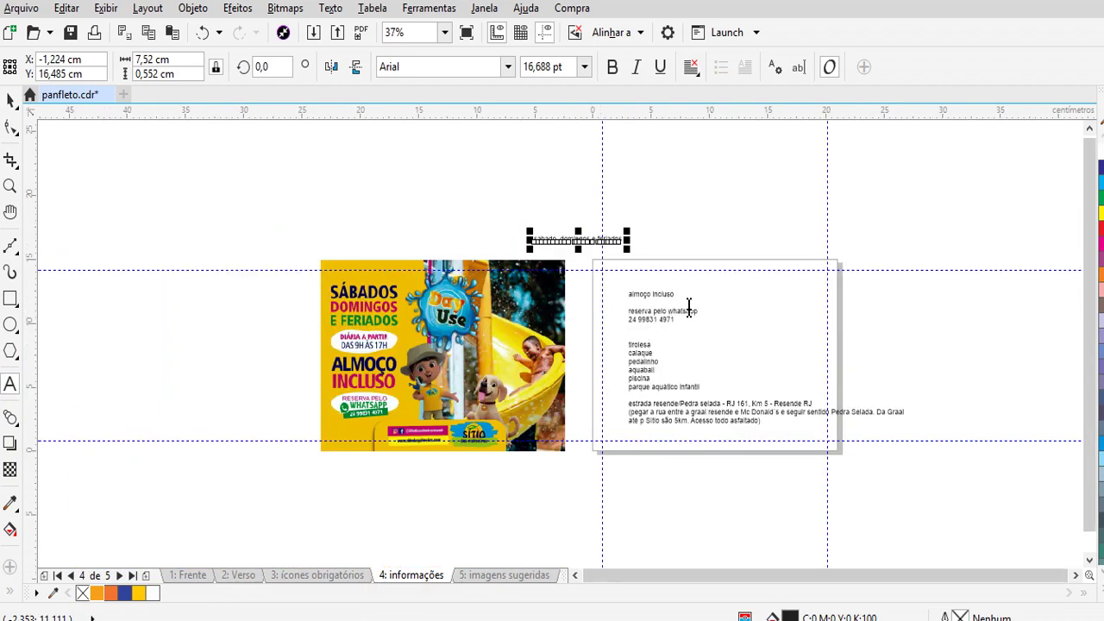
pyautogui.scroll(1, 689, 309)
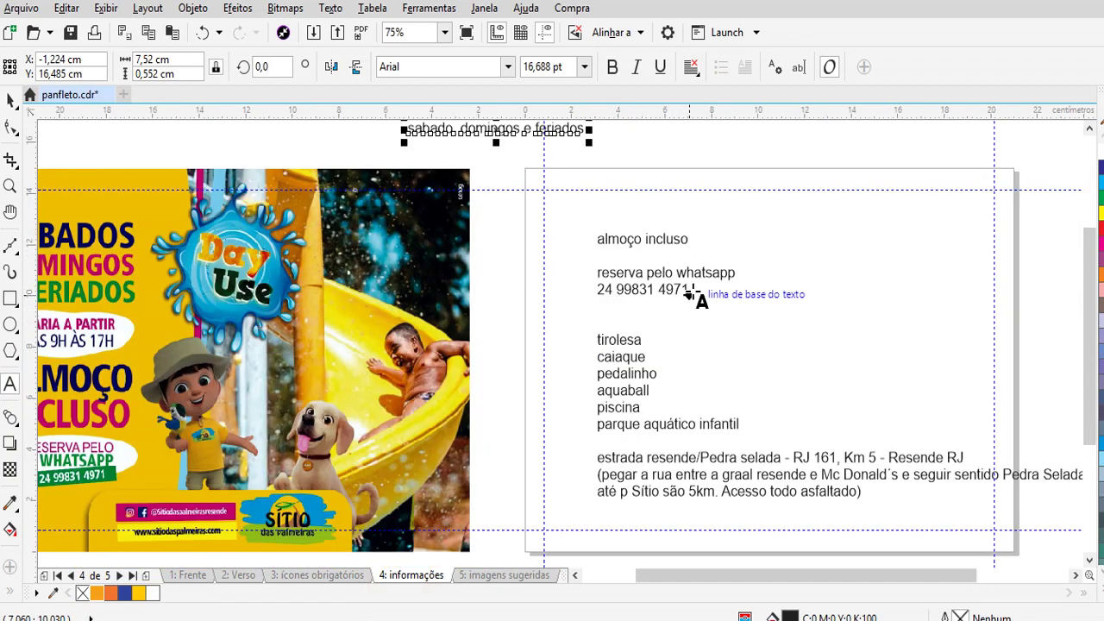
pyautogui.doubleClick(694, 291)
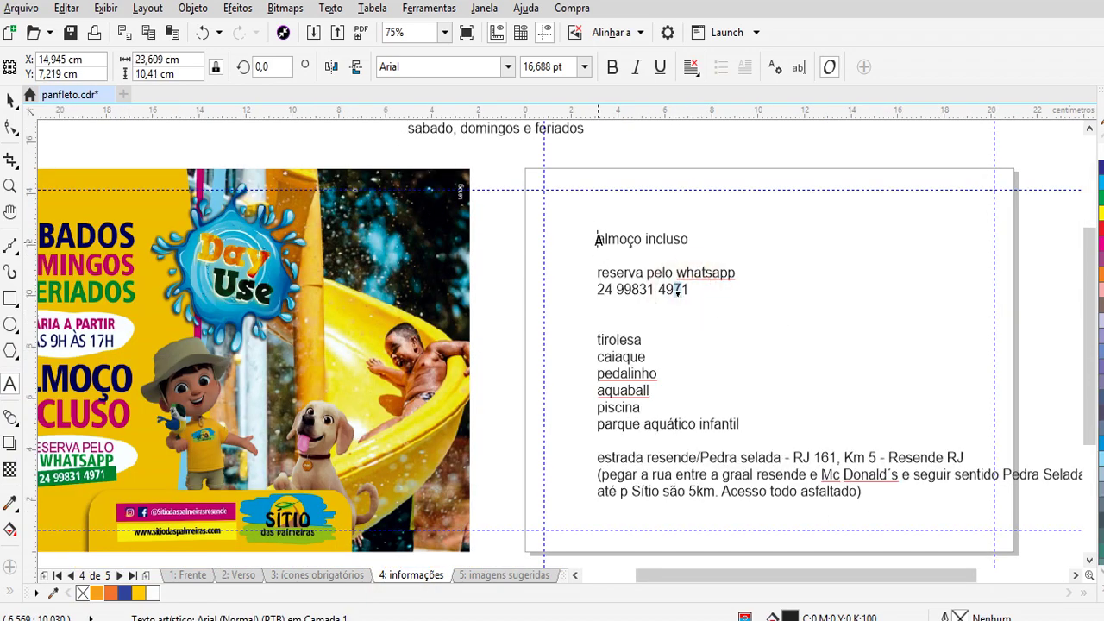
pyautogui.moveTo(643, 291); pyautogui.dragTo(597, 238)
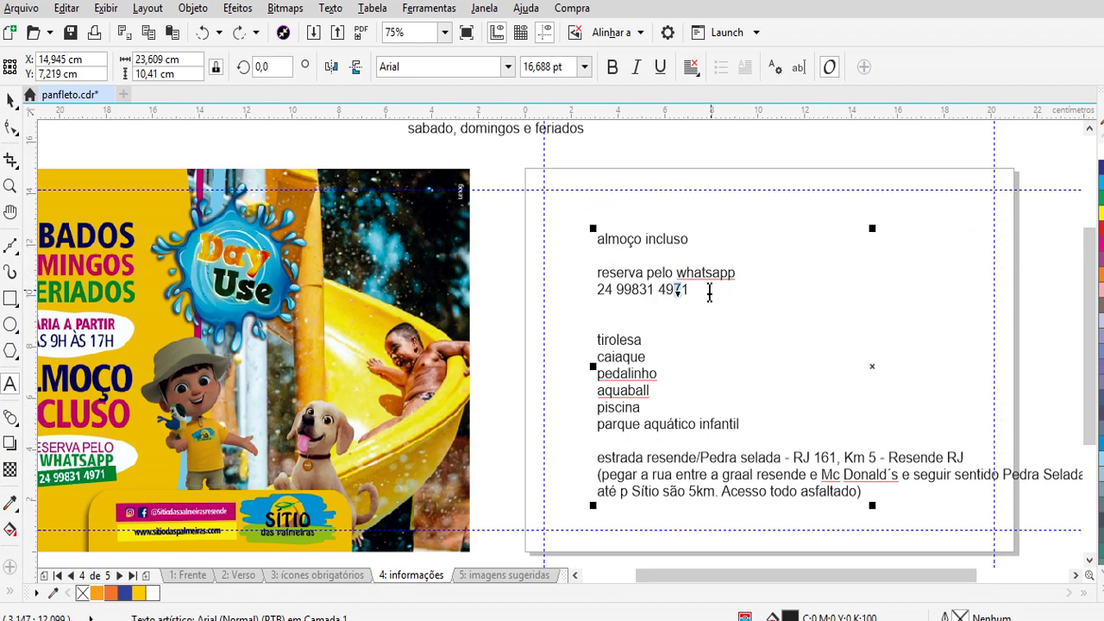
pyautogui.moveTo(702, 289); pyautogui.dragTo(522, 204)
pyautogui.hotkey('ctrl', 'c')
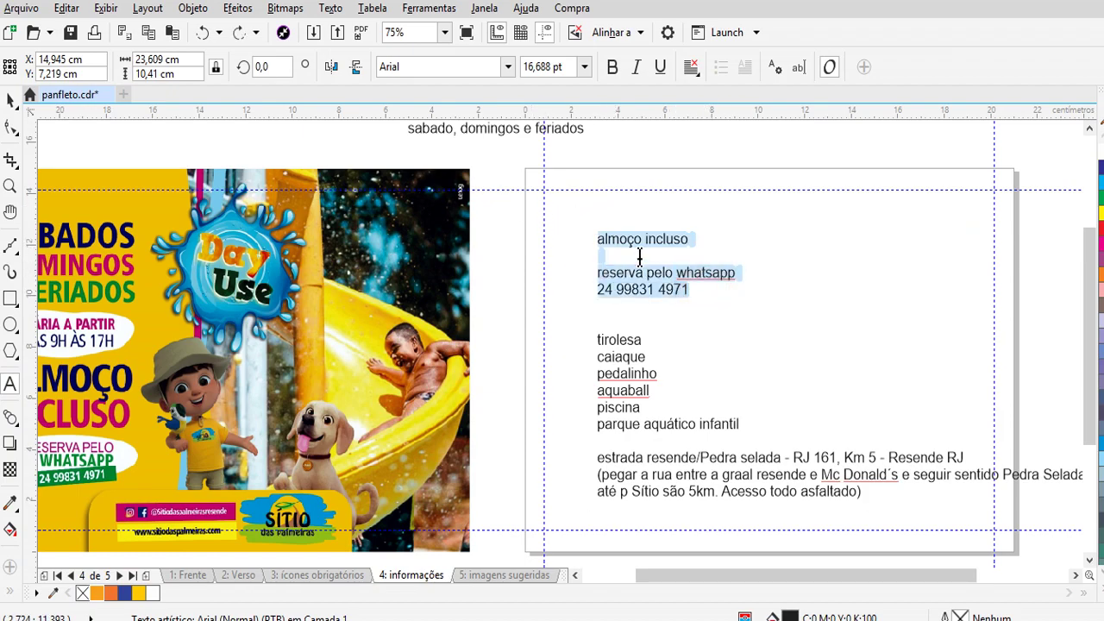
pyautogui.press('Delete')
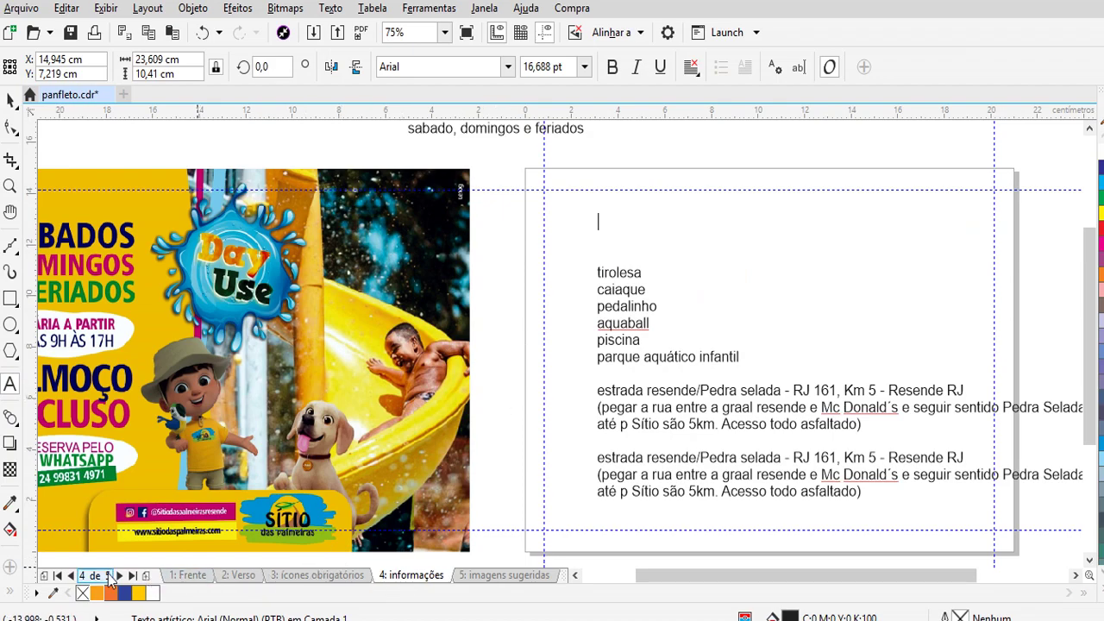
pyautogui.click(204, 575)
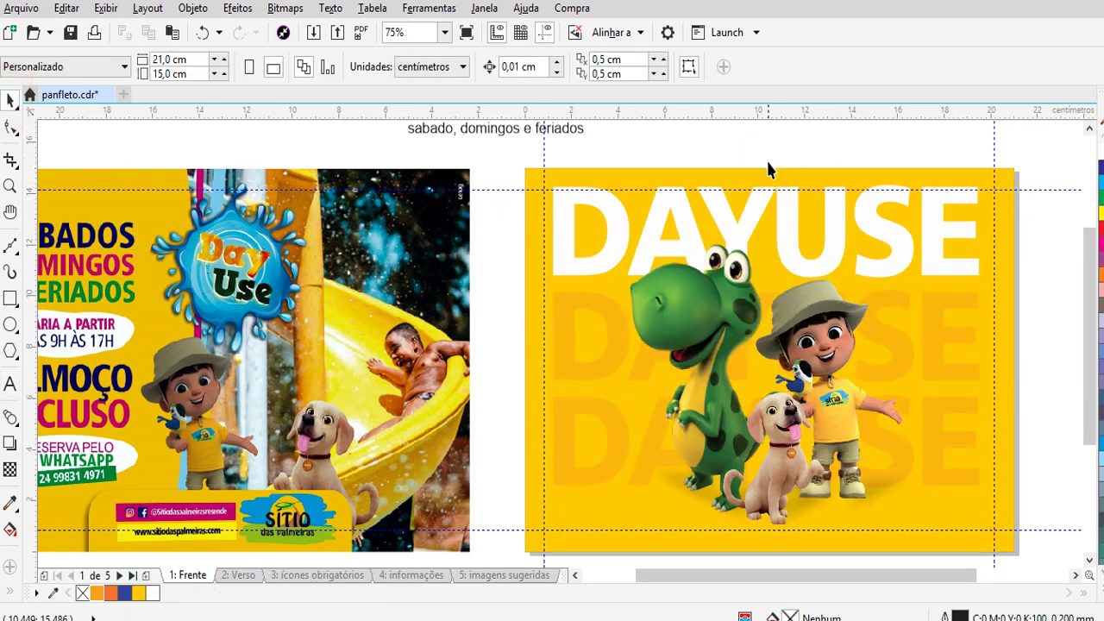
# Paste the lunch and WhatsApp lines and move them above the DAYUSE title
pyautogui.hotkey('ctrl', 'v')
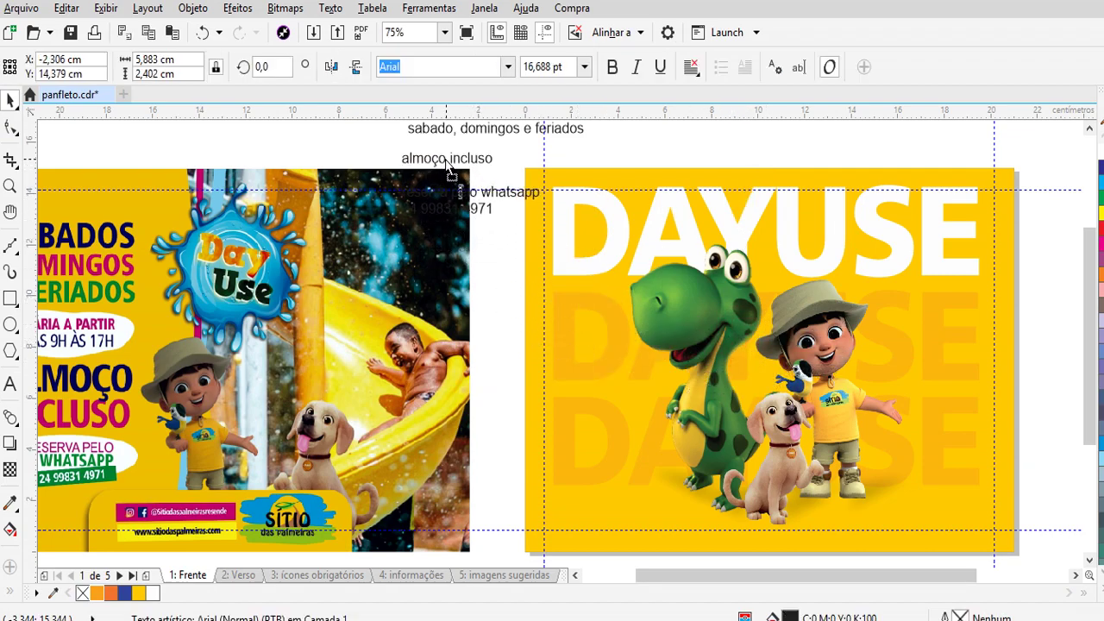
pyautogui.moveTo(744, 335); pyautogui.dragTo(443, 158)
pyautogui.scroll(-3, 500, 197)
pyautogui.click(500, 198)
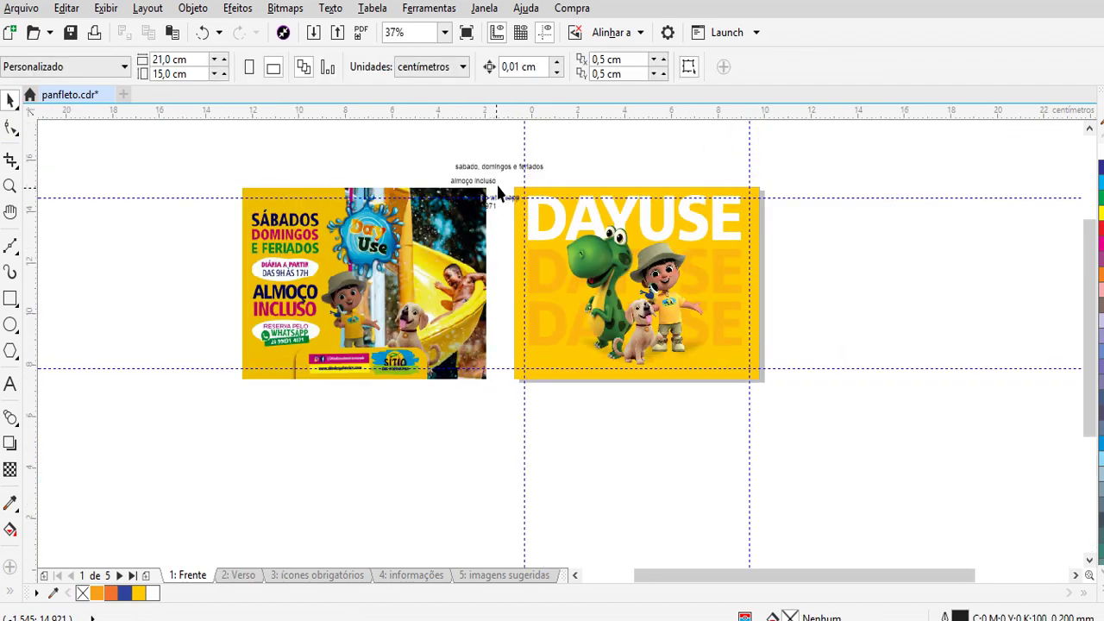
pyautogui.scroll(3, 509, 198)
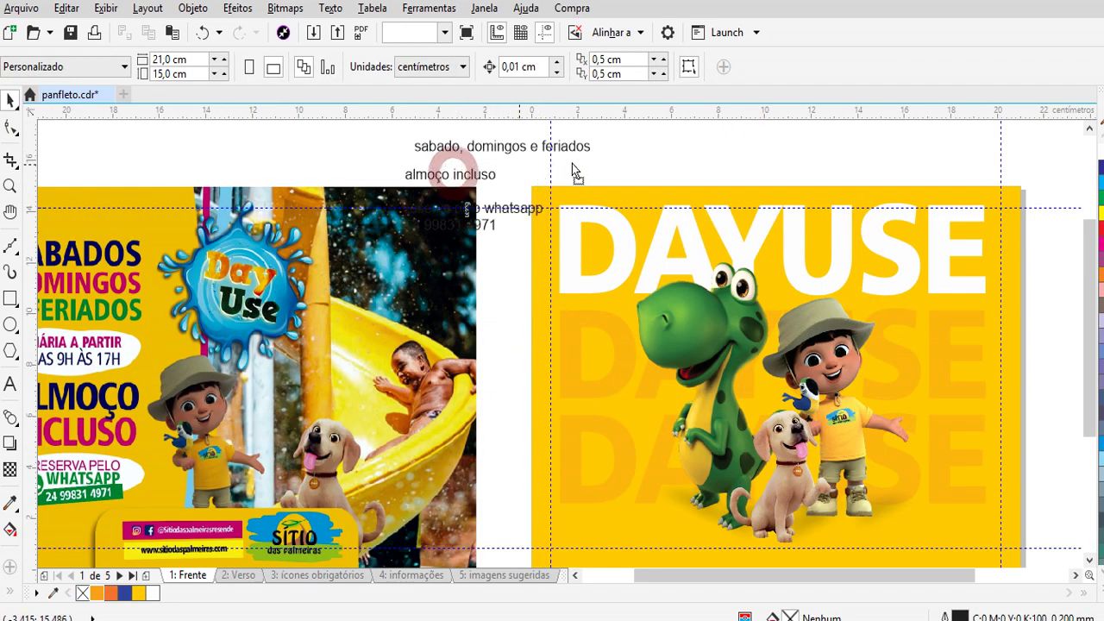
pyautogui.moveTo(455, 180); pyautogui.dragTo(696, 147)
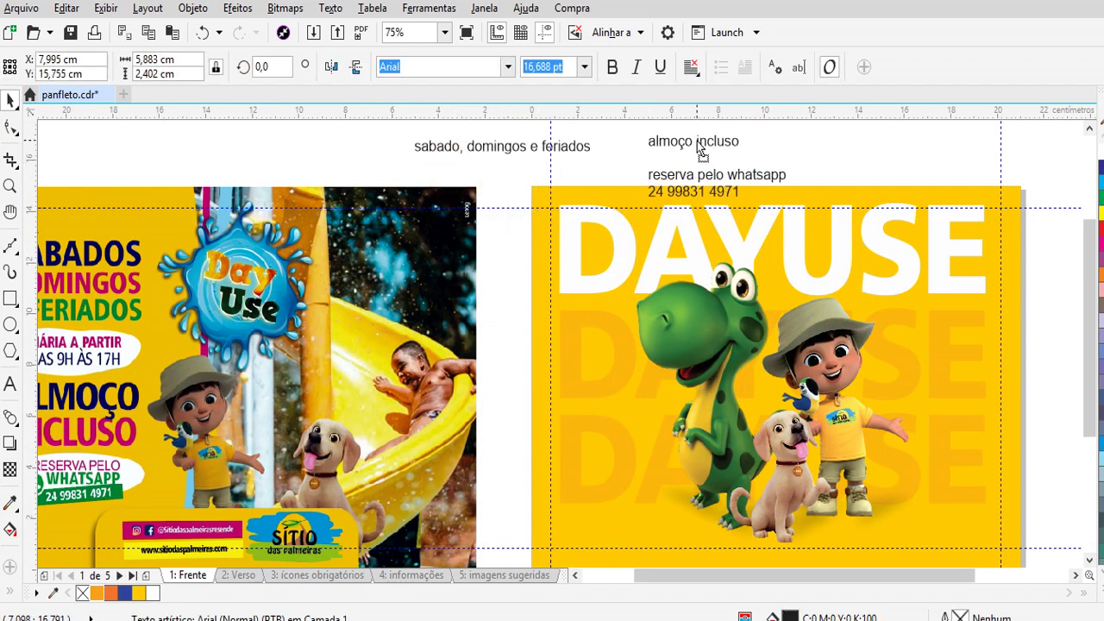
pyautogui.click(482, 240)
# Position the 'sabado, domingos e feriados' line just above 'almoço incluso' and select it
pyautogui.scroll(-3, 382, 443)
pyautogui.scroll(2, 382, 443)
pyautogui.scroll(2, 432, 336)
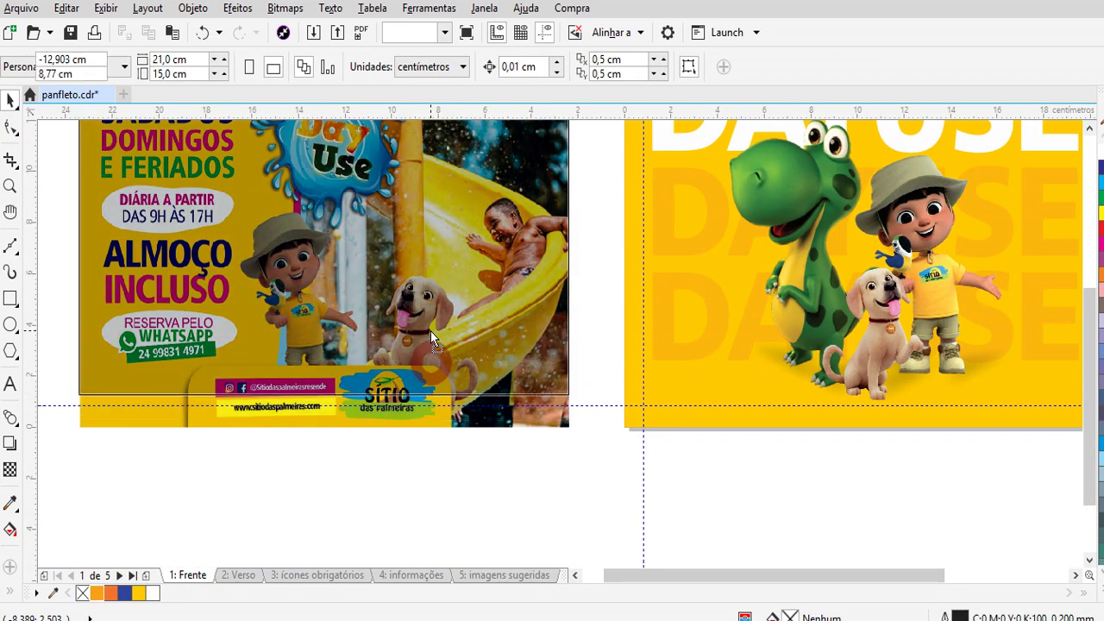
pyautogui.click(430, 330)
pyautogui.scroll(-2, 388, 341)
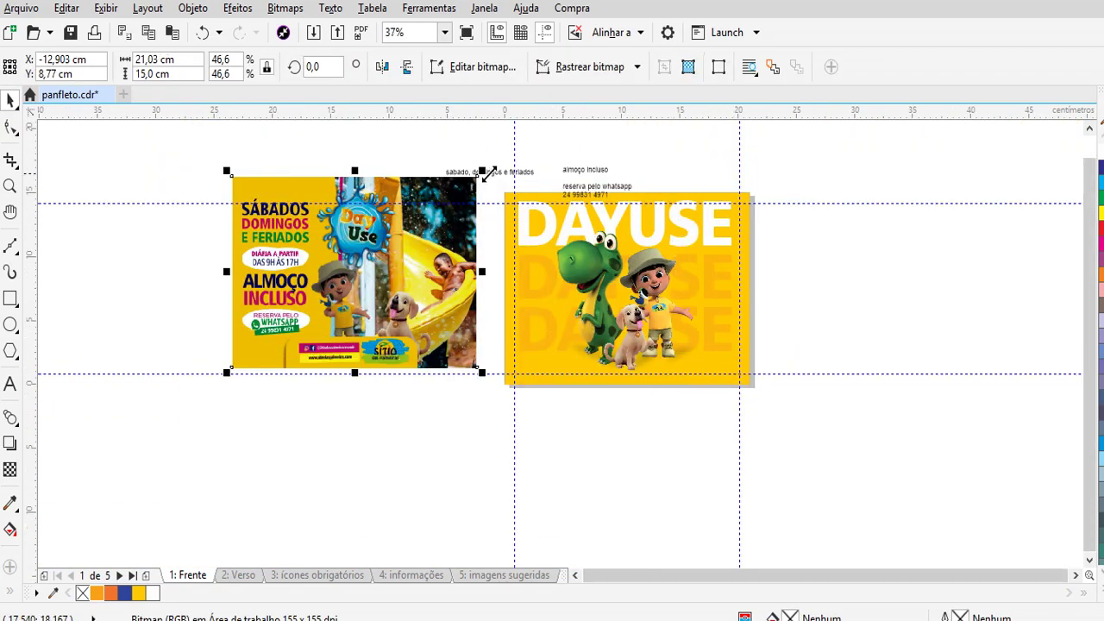
pyautogui.scroll(1, 488, 173)
pyautogui.moveTo(524, 172); pyautogui.dragTo(750, 153)
pyautogui.scroll(-1, 733, 172)
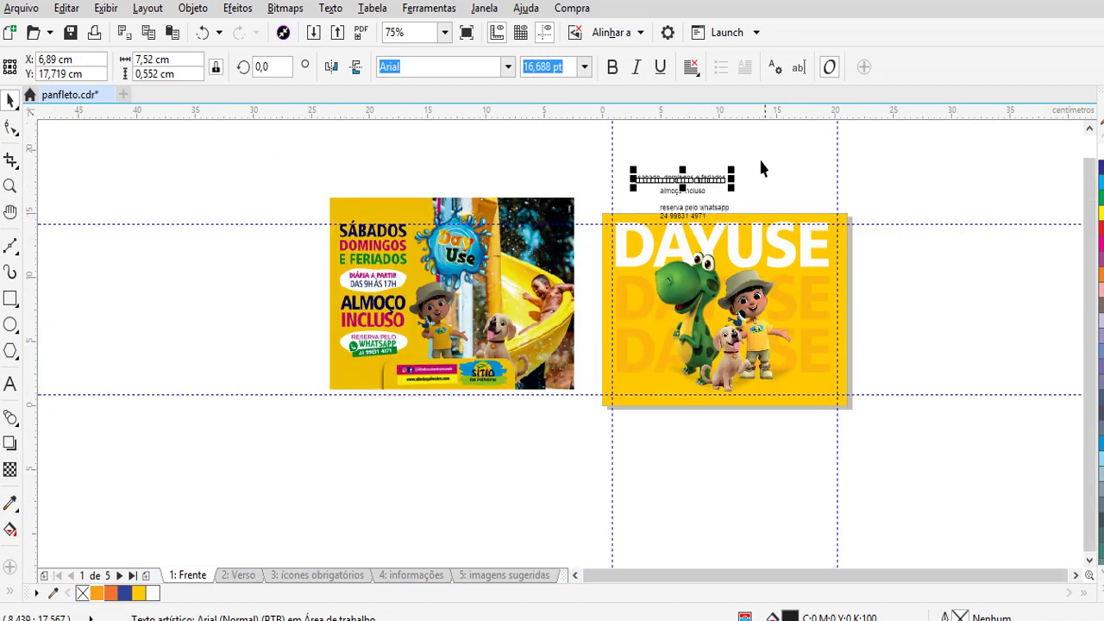
pyautogui.scroll(1, 793, 165)
pyautogui.click(409, 239)
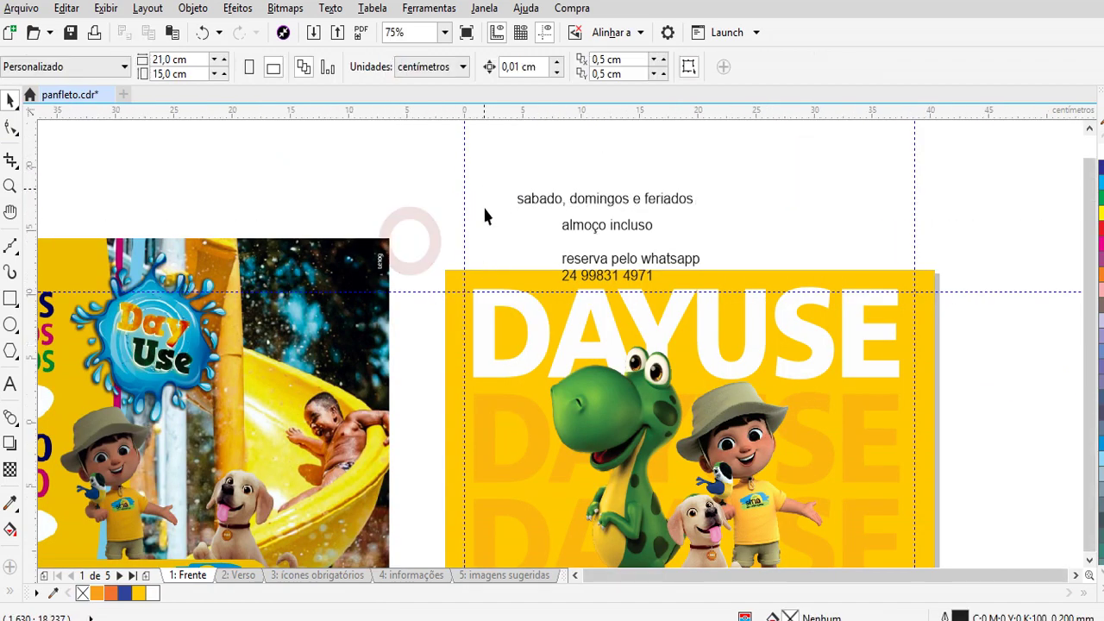
pyautogui.scroll(-1, 484, 216)
pyautogui.scroll(1, 512, 210)
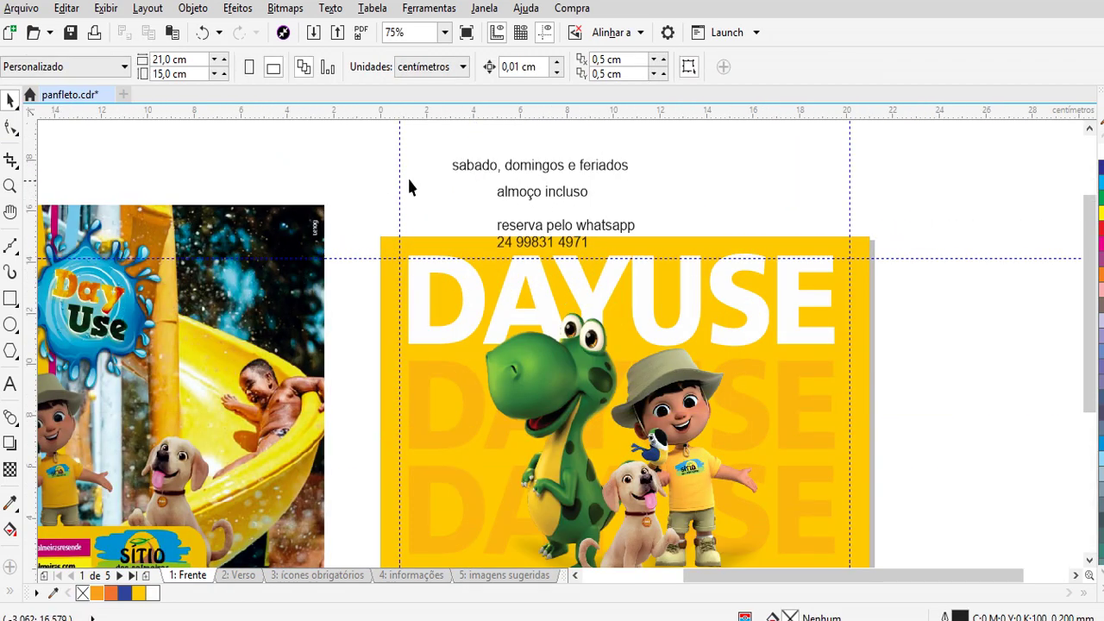
pyautogui.click(528, 172)
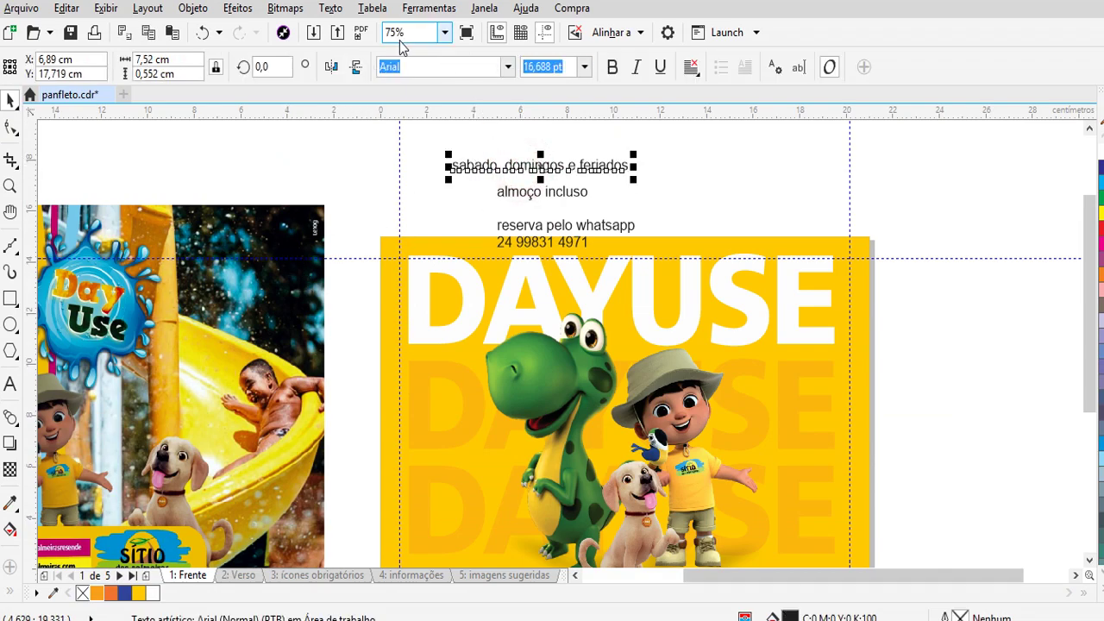
# Convert the days line to uppercase and set its font to Humnst777 Blk BT
pyautogui.click(332, 11)
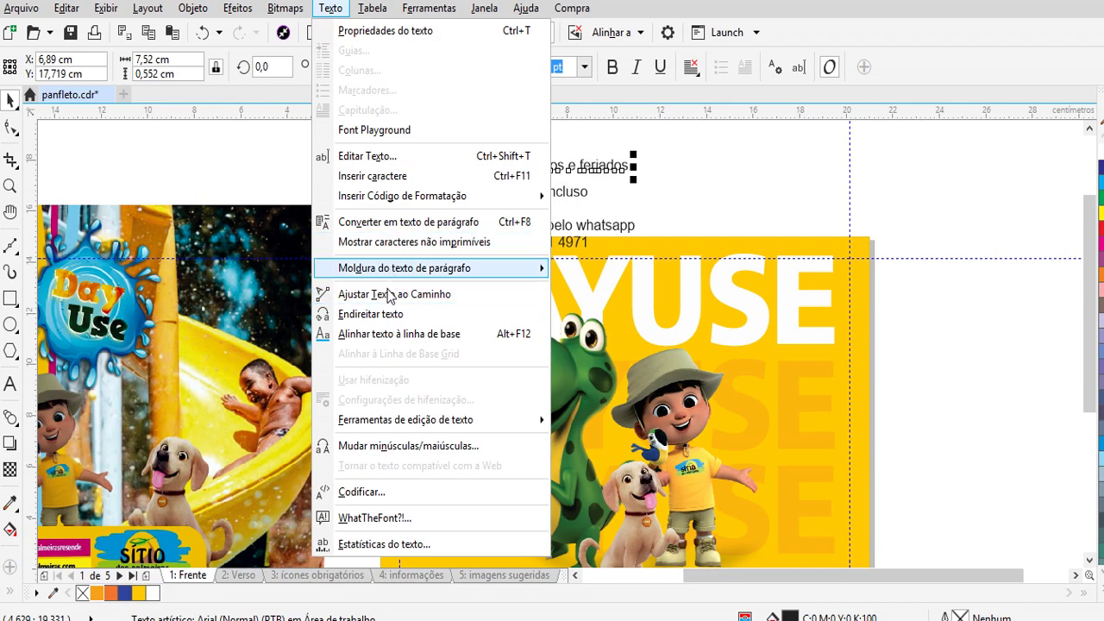
pyautogui.click(385, 446)
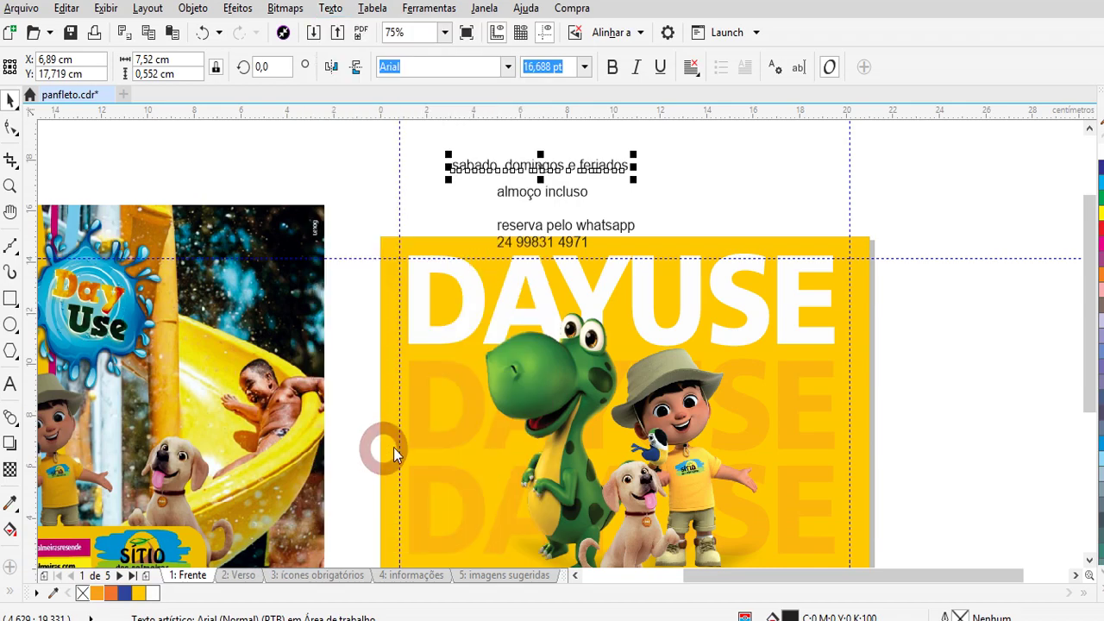
pyautogui.click(487, 300)
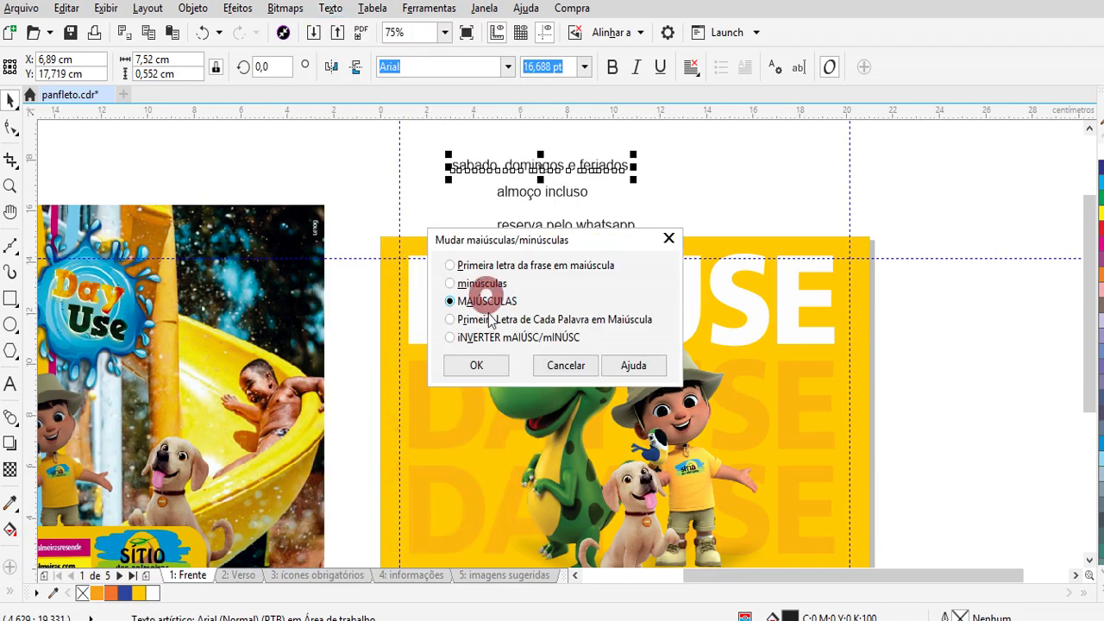
pyautogui.click(476, 365)
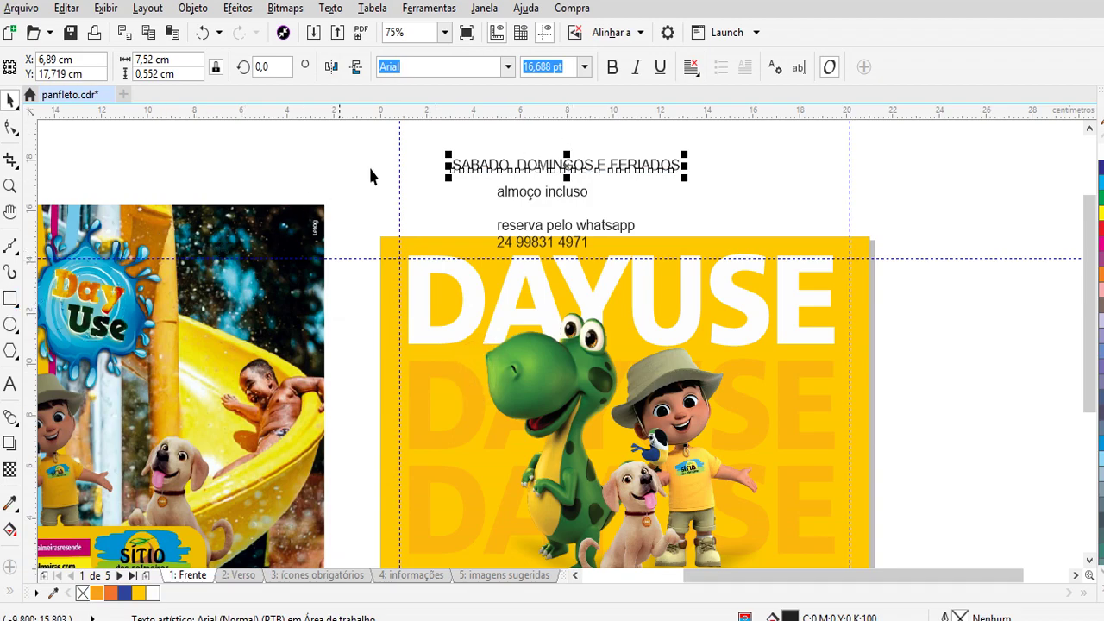
pyautogui.click(507, 66)
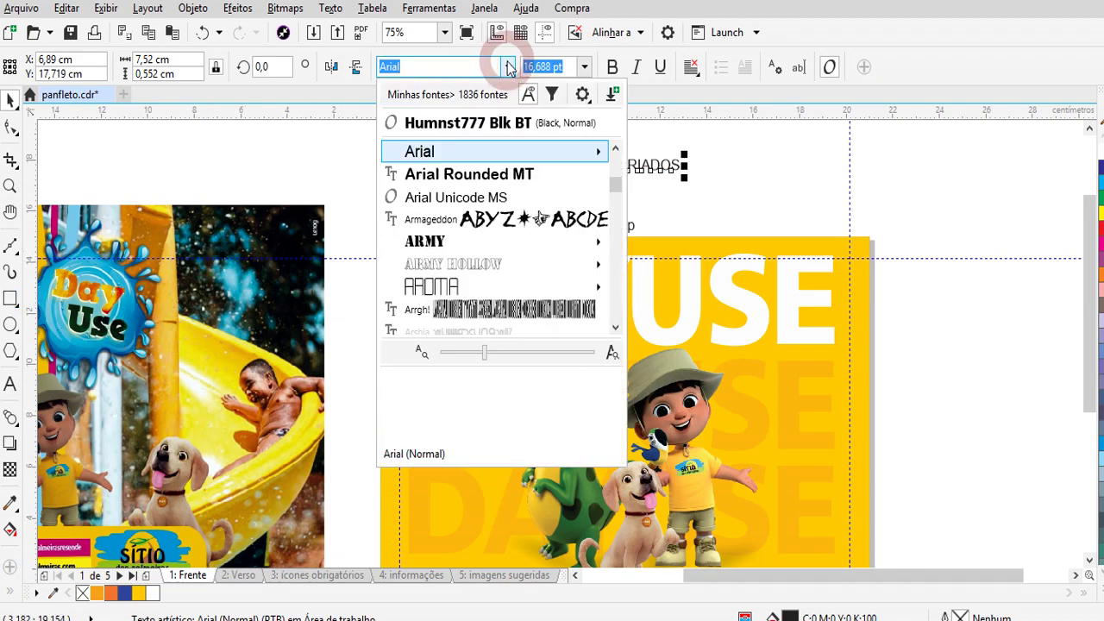
pyautogui.click(471, 133)
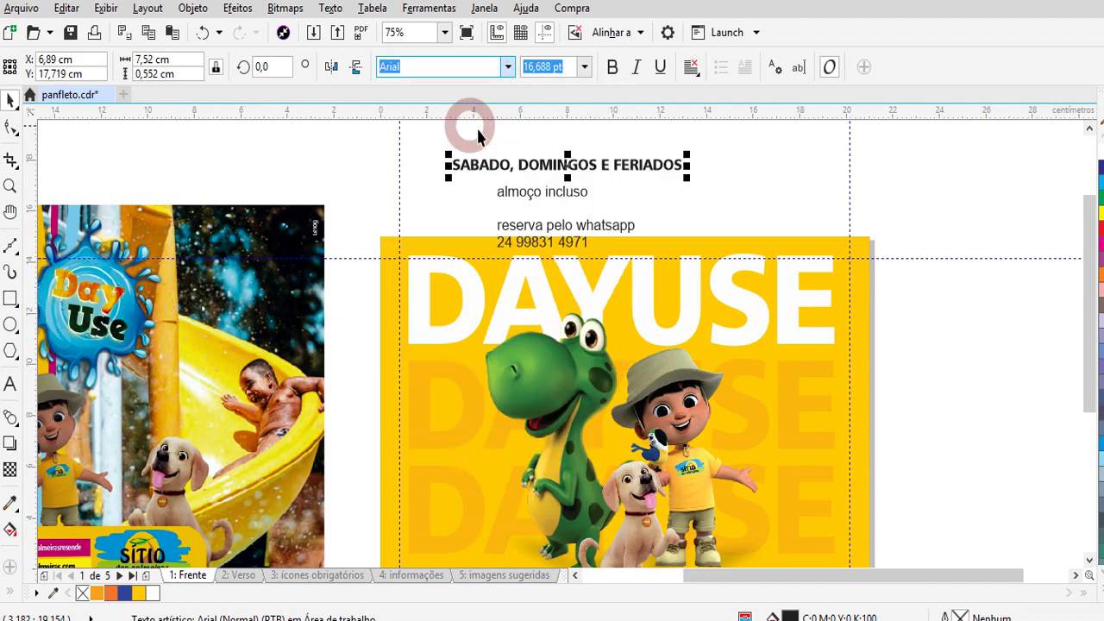
# Break it into SÁBADOS / DOMINGOS / E FERIADOS lines and move it beside the boy
pyautogui.click(9, 388)
pyautogui.click(516, 164)
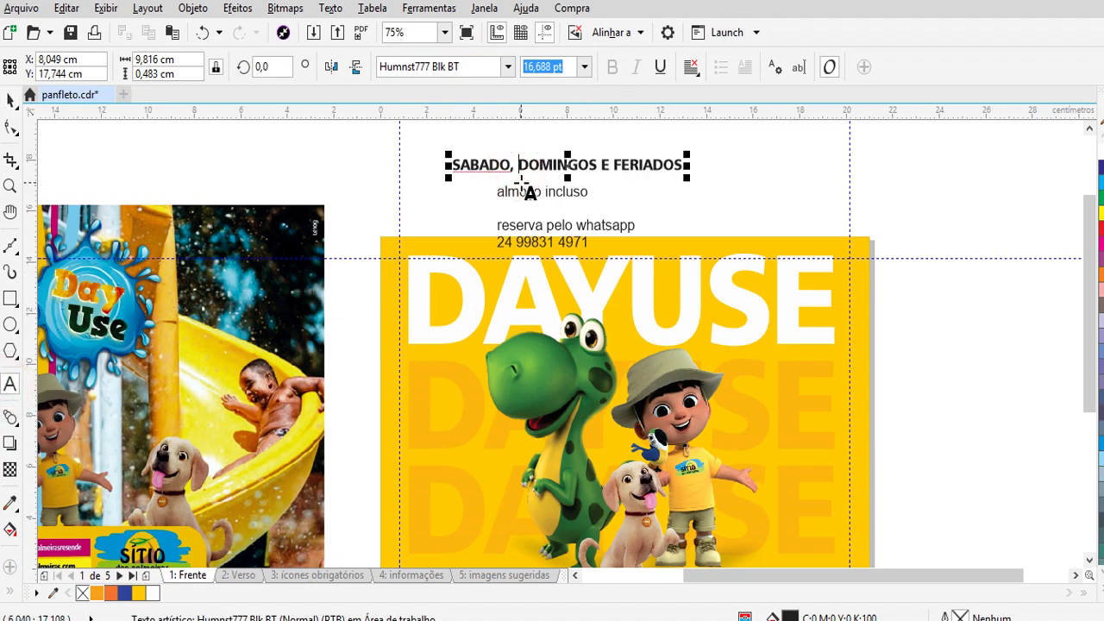
pyautogui.press('BackSpace')
pyautogui.press('BackSpace')
pyautogui.press('Return')
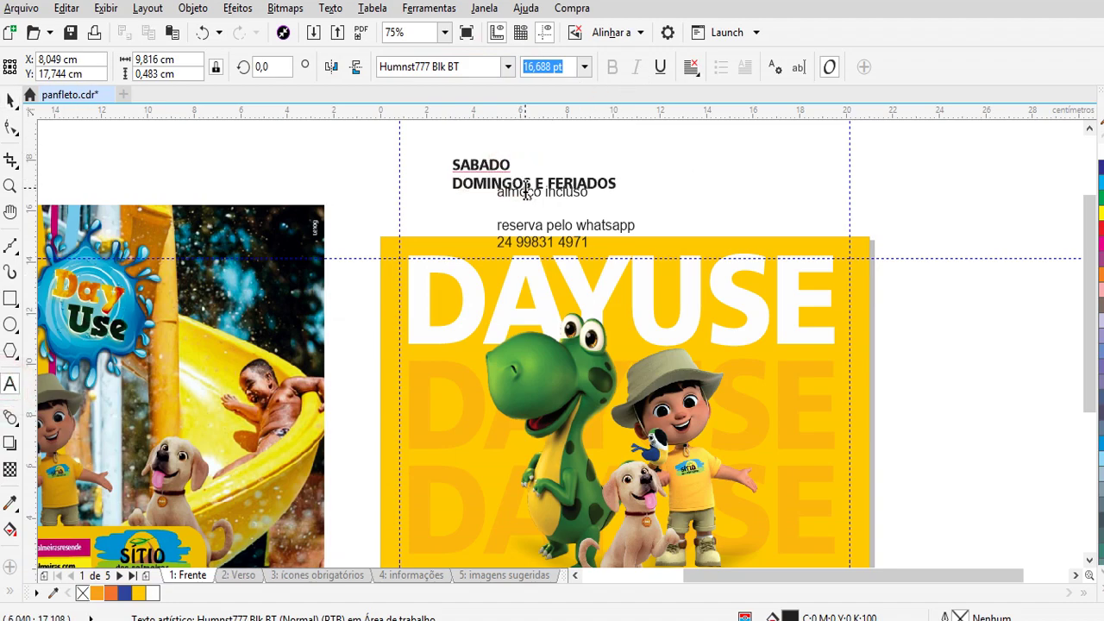
pyautogui.click(545, 184)
pyautogui.press('Return')
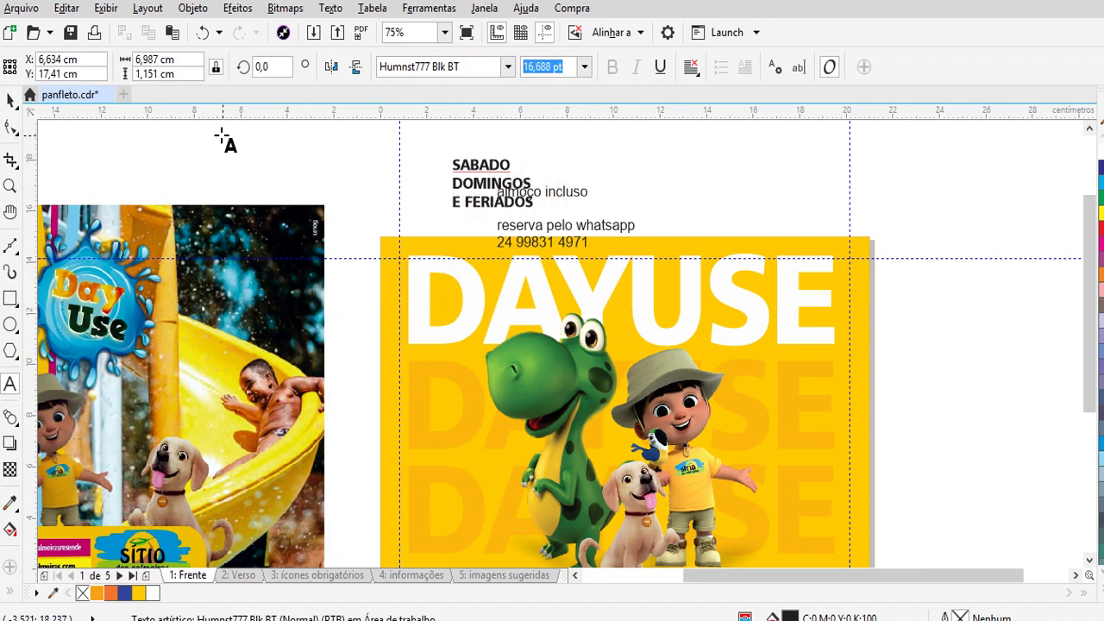
pyautogui.click(470, 164)
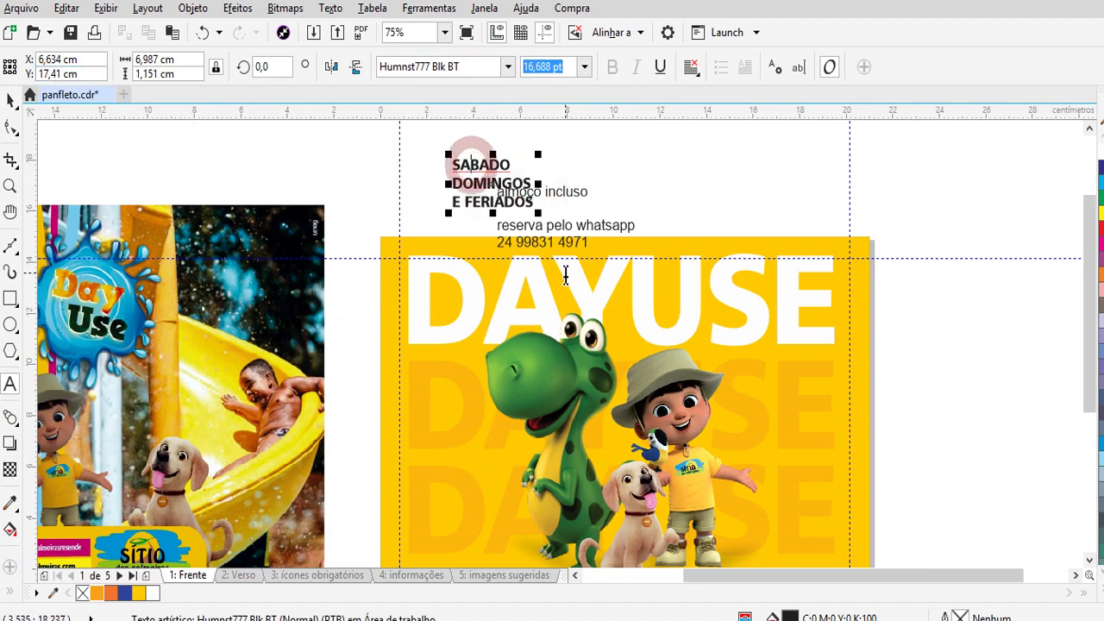
pyautogui.press('BackSpace')
pyautogui.write('Á')
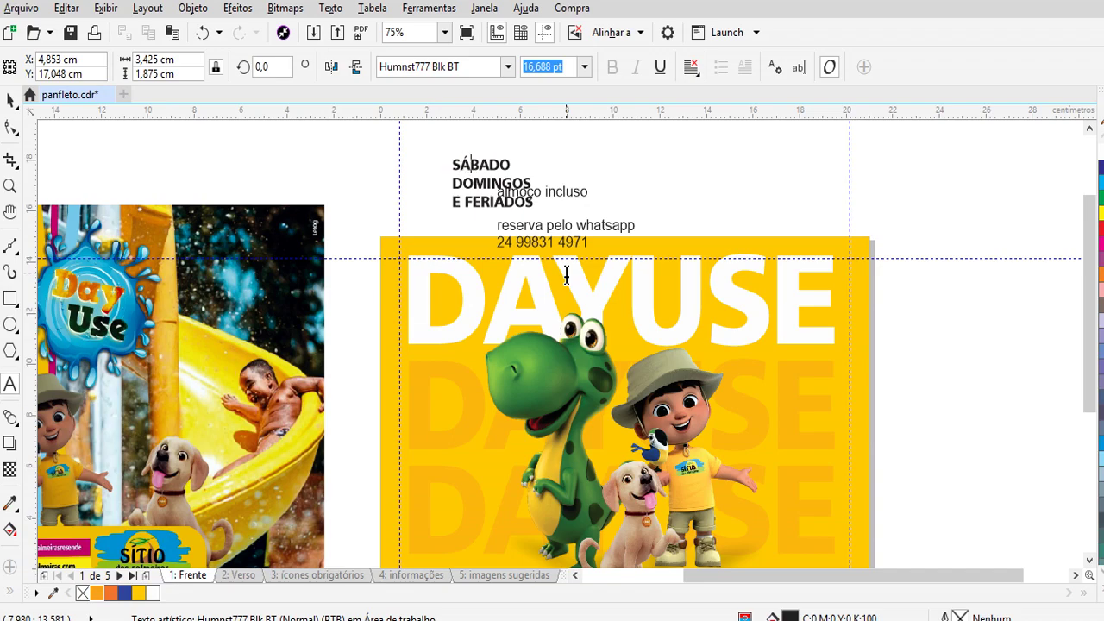
pyautogui.press('BackSpace')
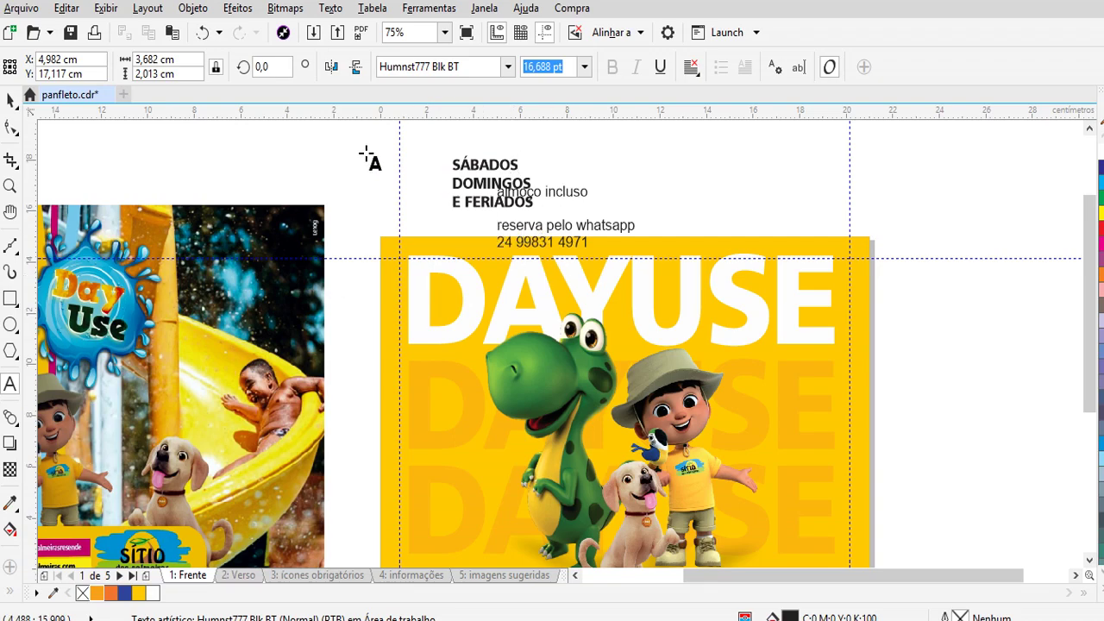
pyautogui.press('Escape')
pyautogui.click(10, 101)
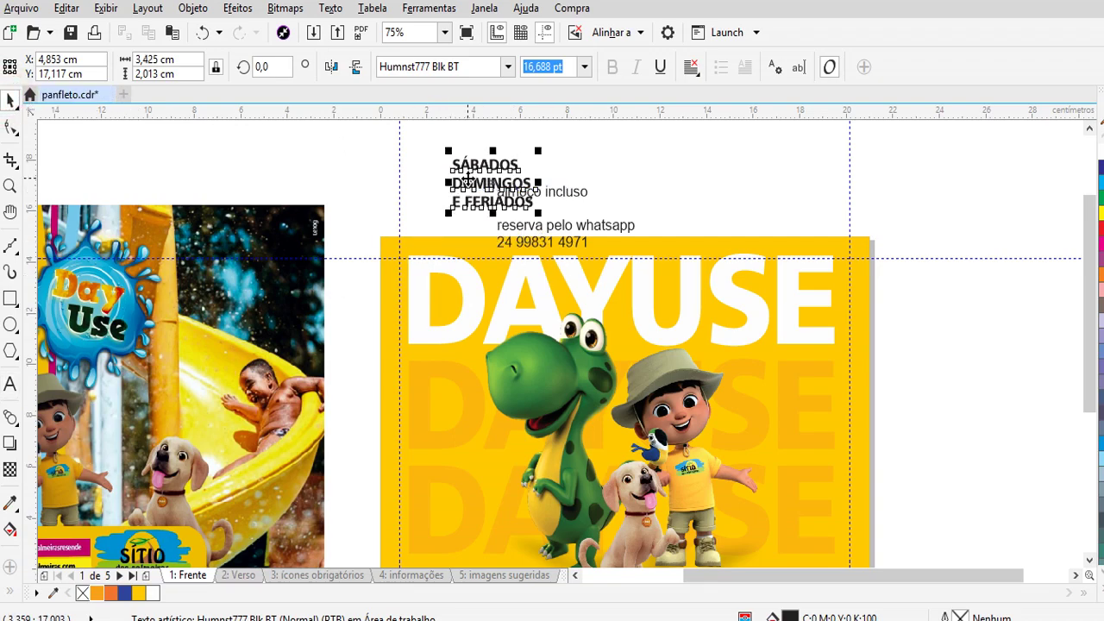
pyautogui.moveTo(470, 183)
pyautogui.mouseDown()
pyautogui.moveTo(687, 442)
pyautogui.moveTo(752, 421)
pyautogui.mouseUp()
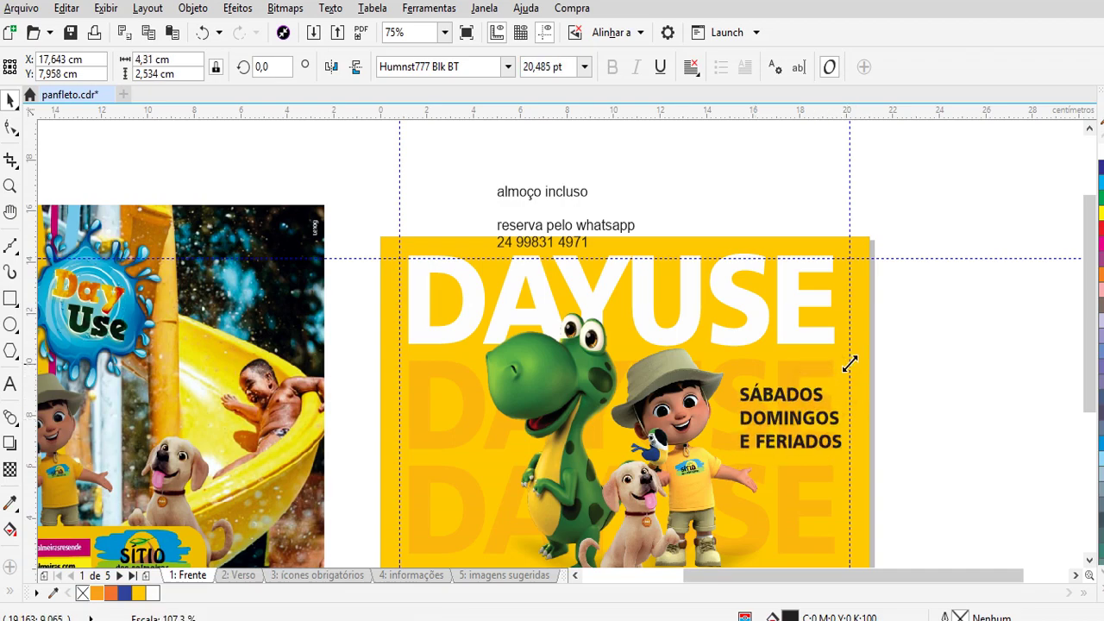
# Resize the days text block and fill it dark blue
pyautogui.moveTo(824, 395); pyautogui.dragTo(835, 357)
pyautogui.scroll(-2, 728, 345)
pyautogui.scroll(2, 729, 345)
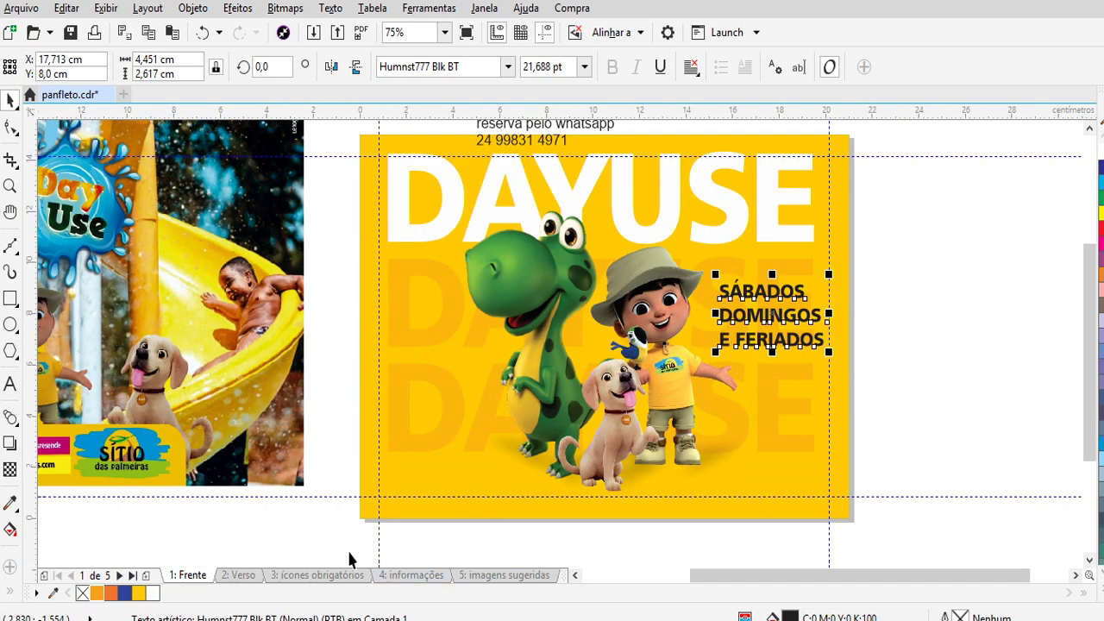
pyautogui.click(115, 593)
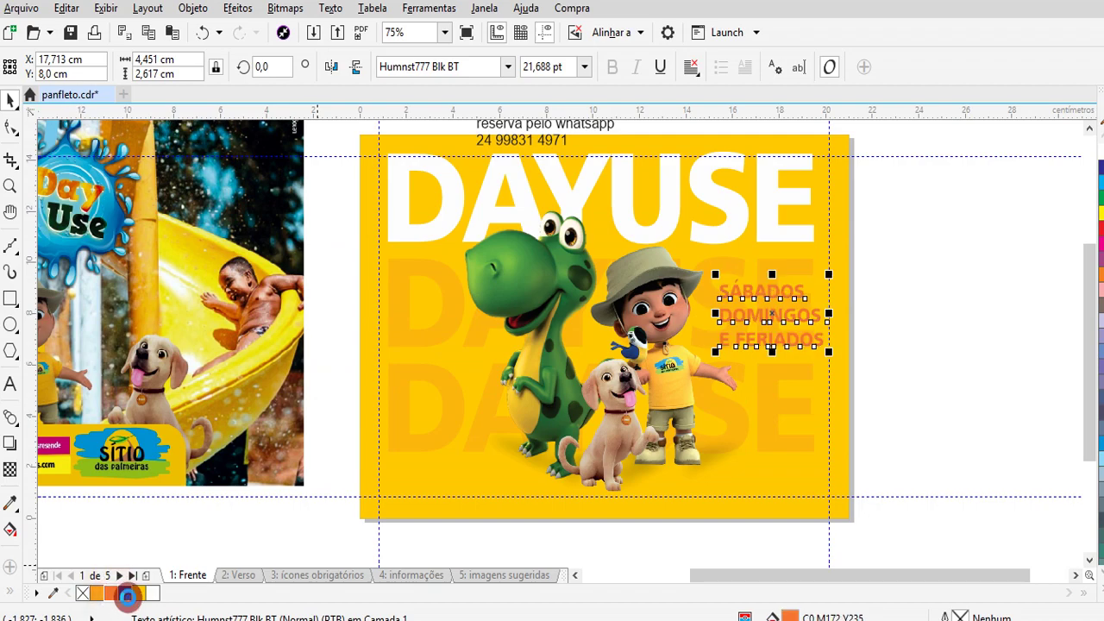
pyautogui.click(127, 595)
pyautogui.click(916, 362)
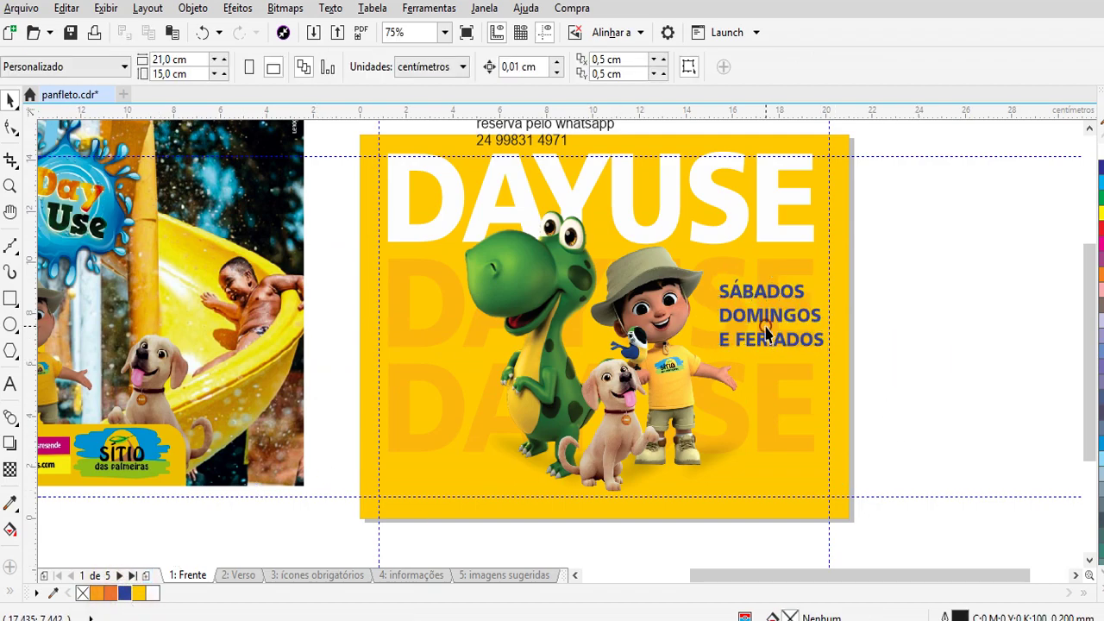
pyautogui.click(763, 332)
pyautogui.scroll(4, 761, 329)
pyautogui.click(761, 330)
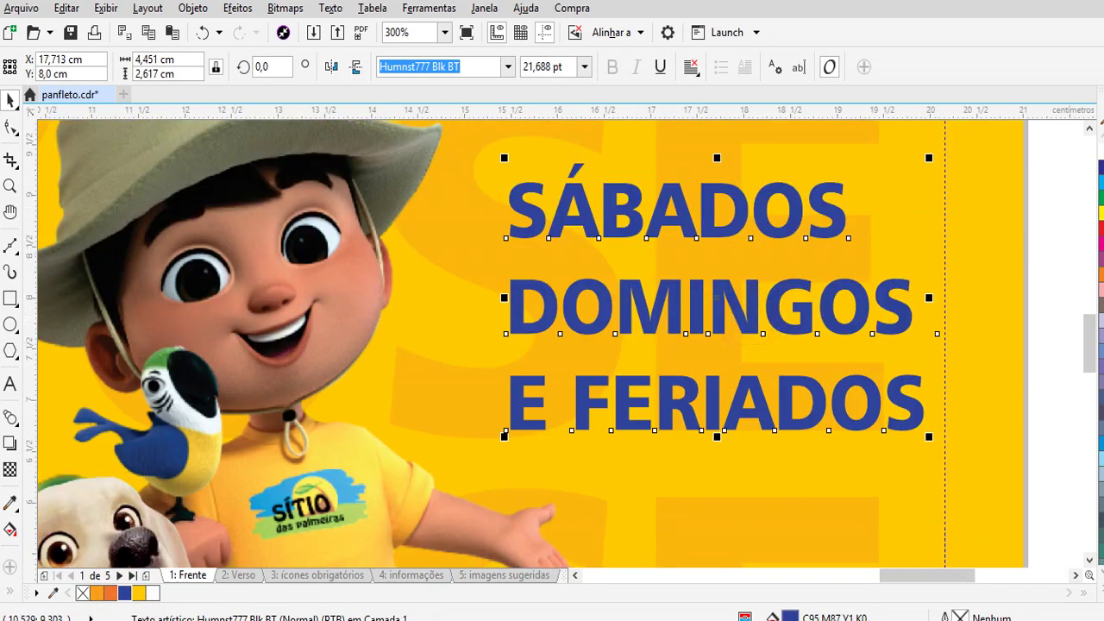
# Tighten the days text's line spacing with the Shape tool handle and review the result
pyautogui.click(10, 128)
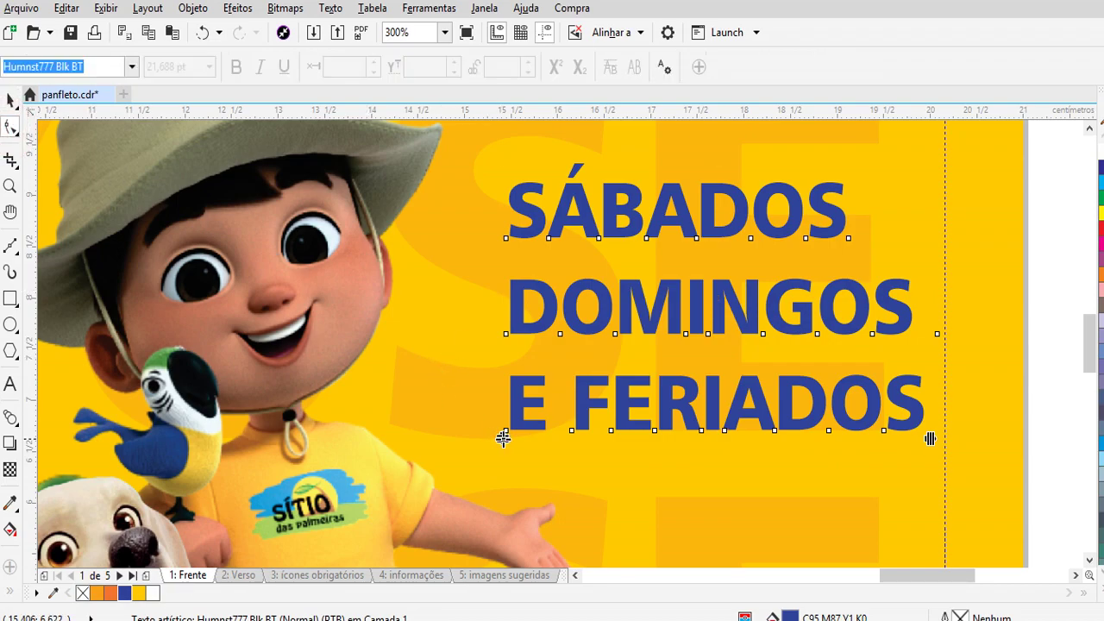
pyautogui.moveTo(503, 438); pyautogui.dragTo(495, 368)
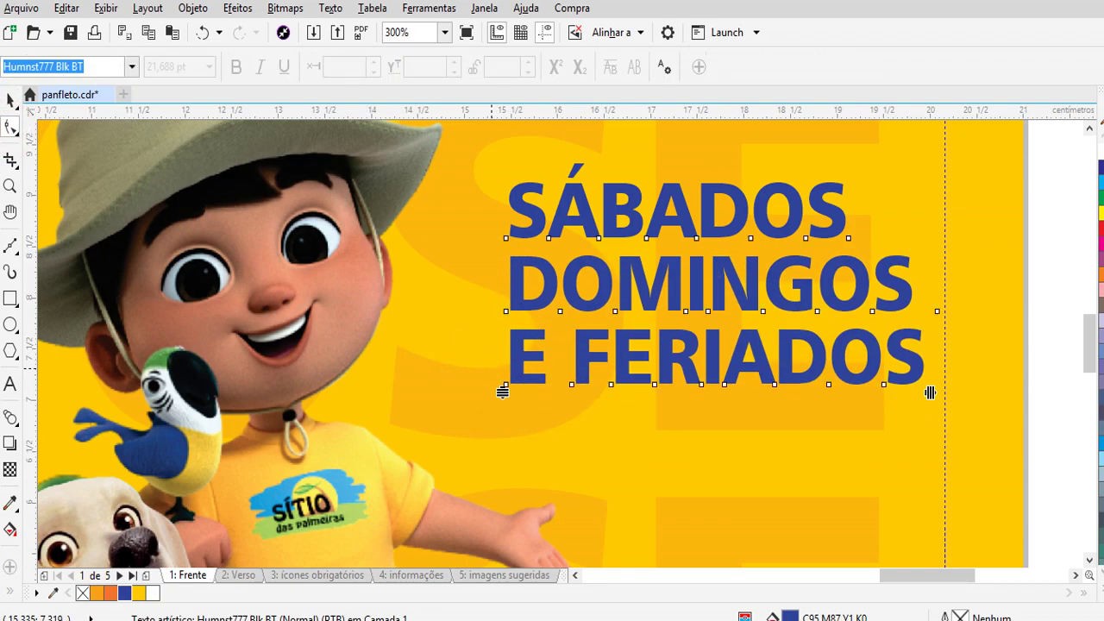
pyautogui.scroll(-3, 600, 381)
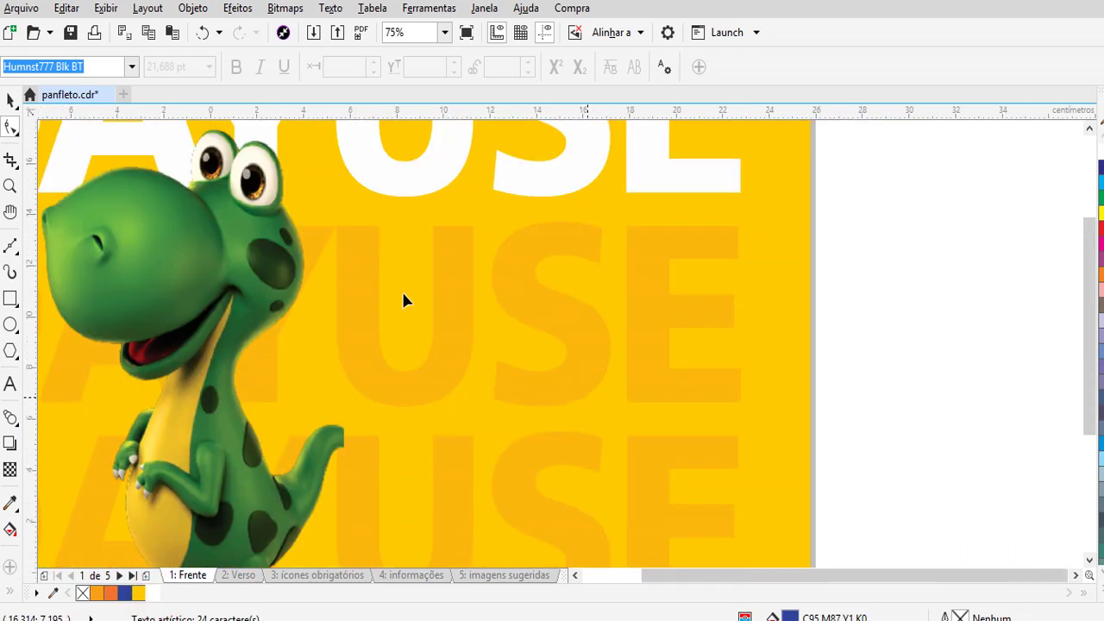
pyautogui.click(10, 98)
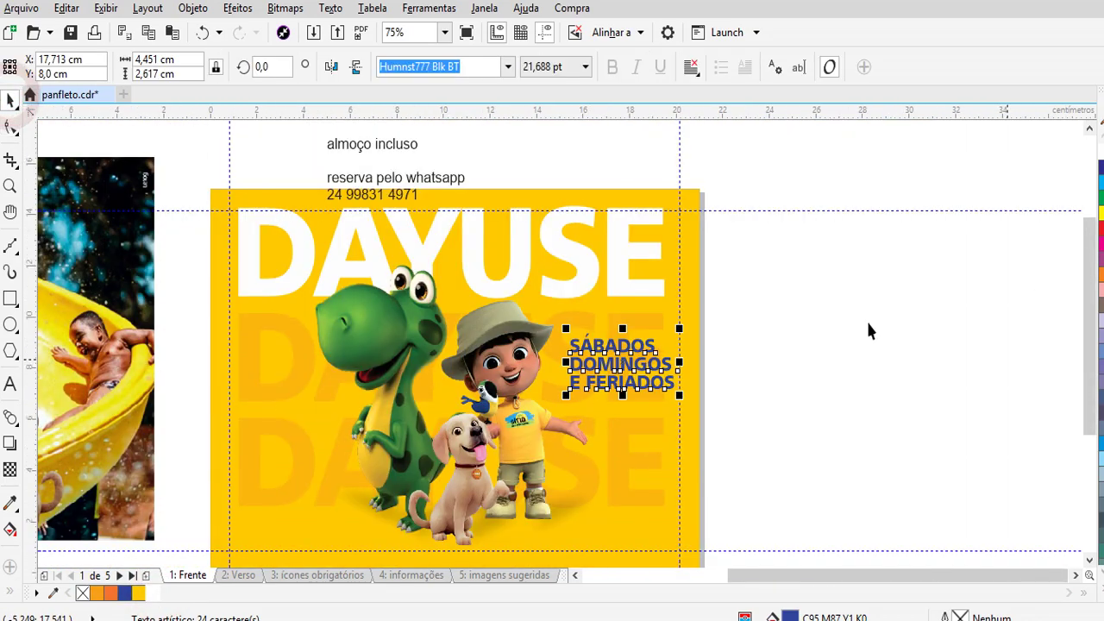
pyautogui.click(810, 316)
pyautogui.scroll(2, 606, 384)
pyautogui.click(607, 376)
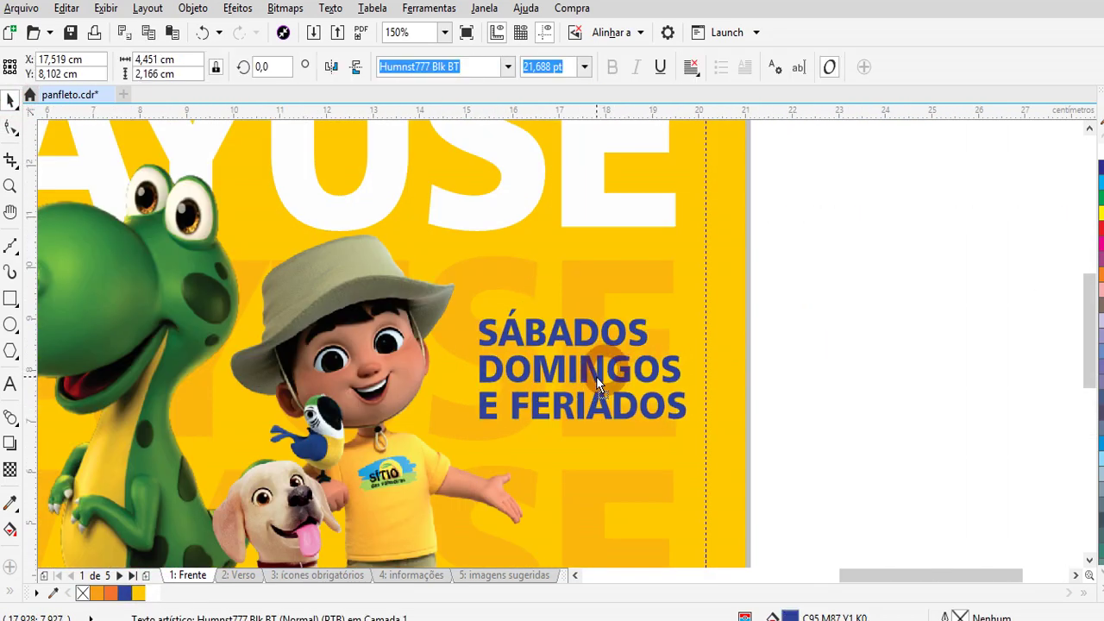
pyautogui.scroll(-3, 826, 384)
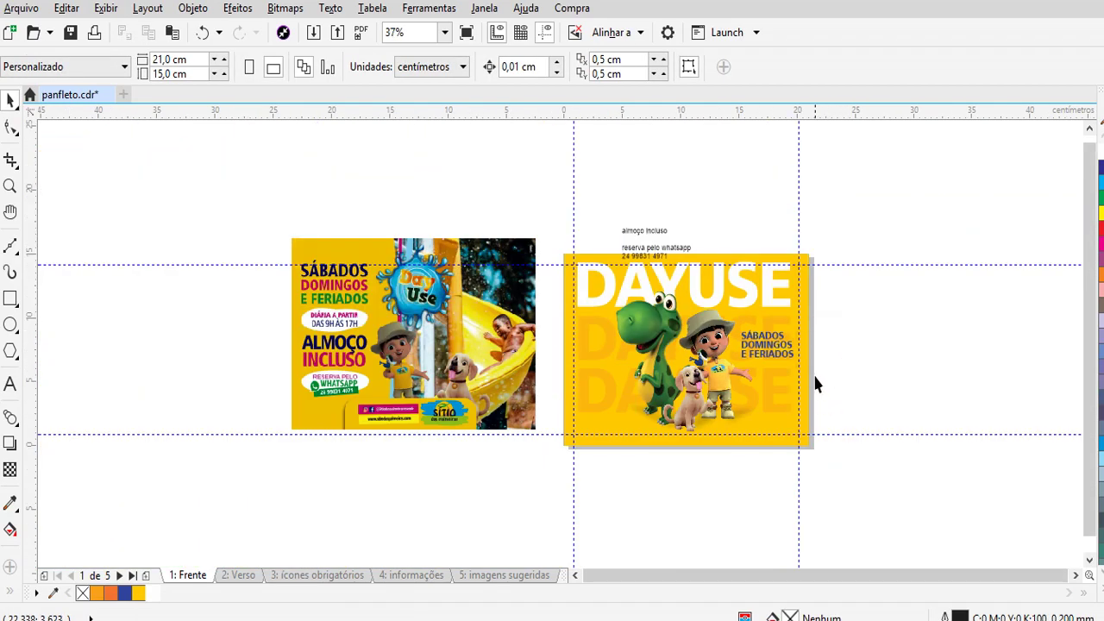
pyautogui.scroll(2, 661, 378)
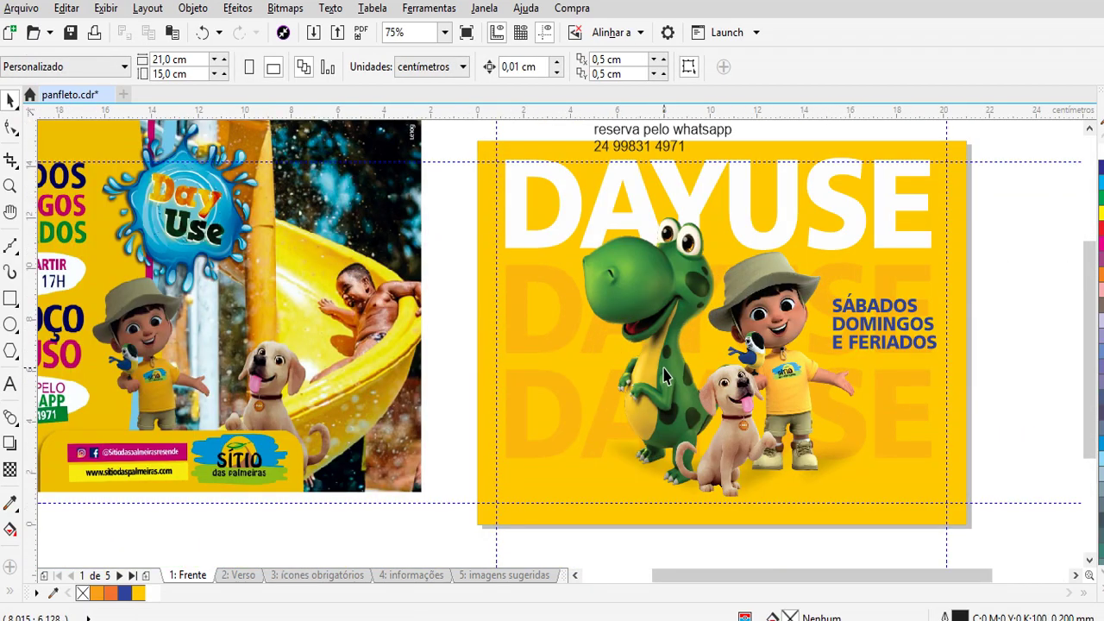
pyautogui.scroll(-2, 621, 450)
pyautogui.scroll(2, 638, 319)
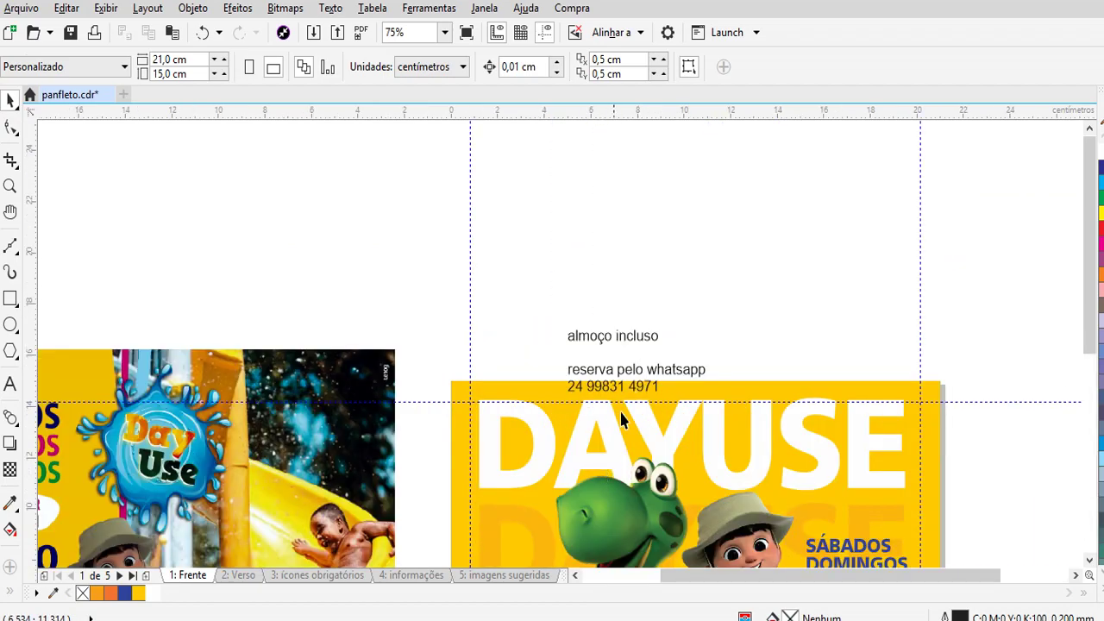
pyautogui.scroll(1, 622, 418)
# Move the lunch and booking text block to the flyer's lower left
pyautogui.click(646, 273)
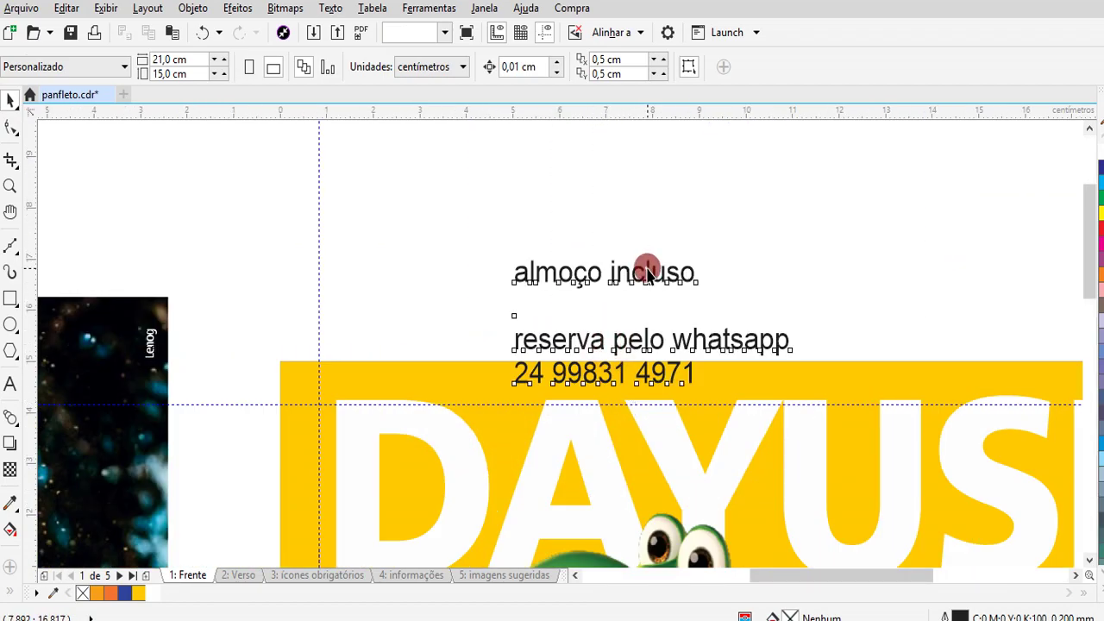
pyautogui.scroll(-4, 648, 267)
pyautogui.moveTo(648, 273); pyautogui.dragTo(597, 422)
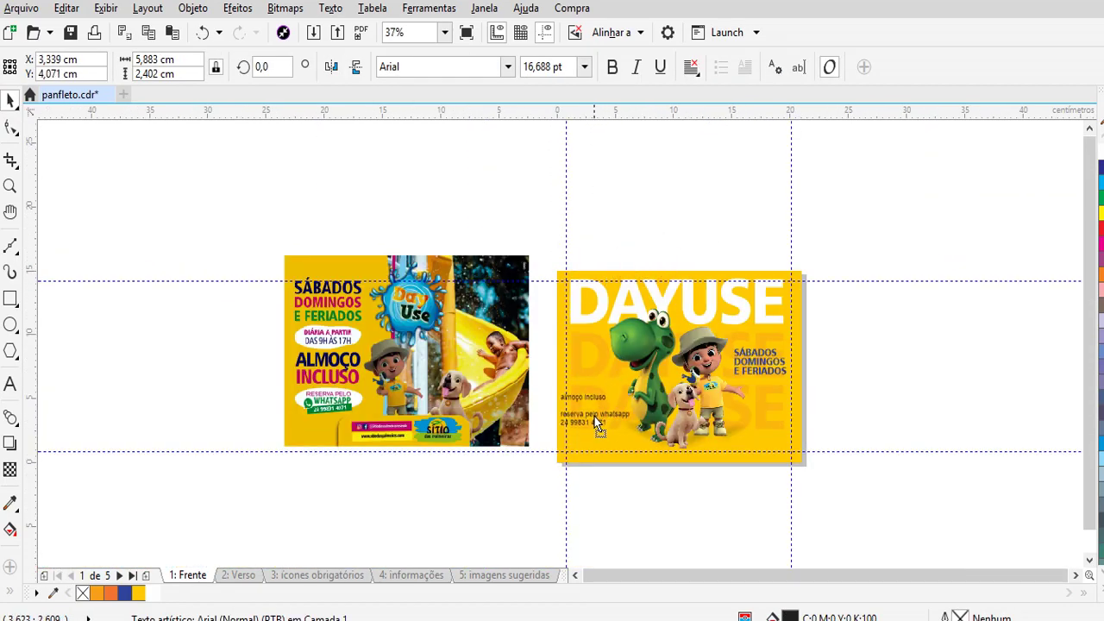
pyautogui.scroll(2, 612, 430)
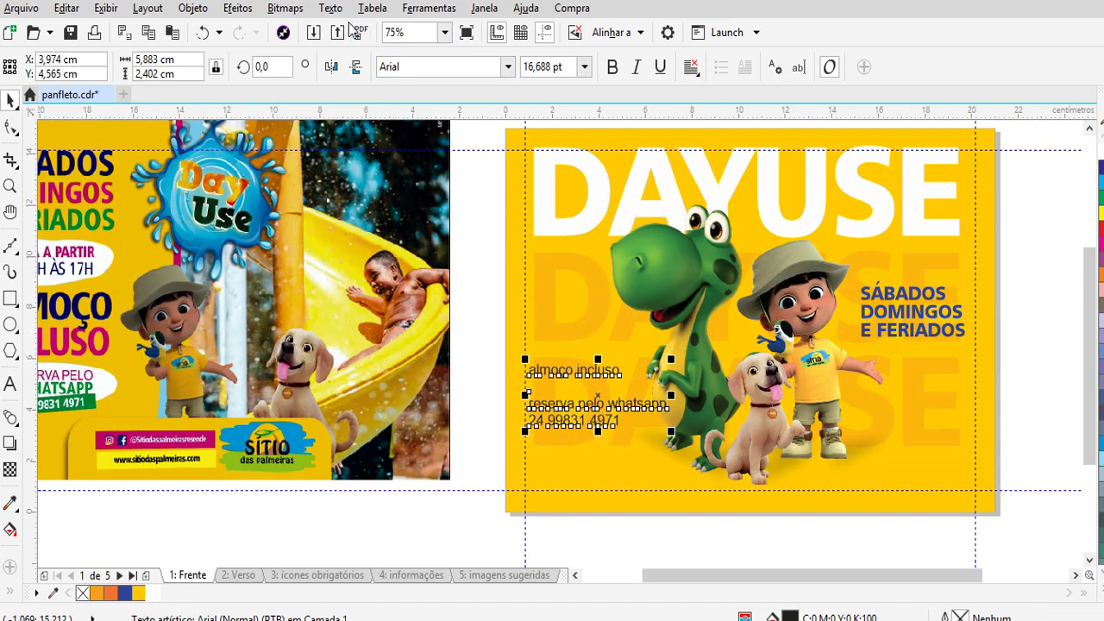
# Change the lunch and booking text to uppercase in Humnst777 Blk BT
pyautogui.click(284, 8)
pyautogui.click(285, 8)
pyautogui.click(345, 7)
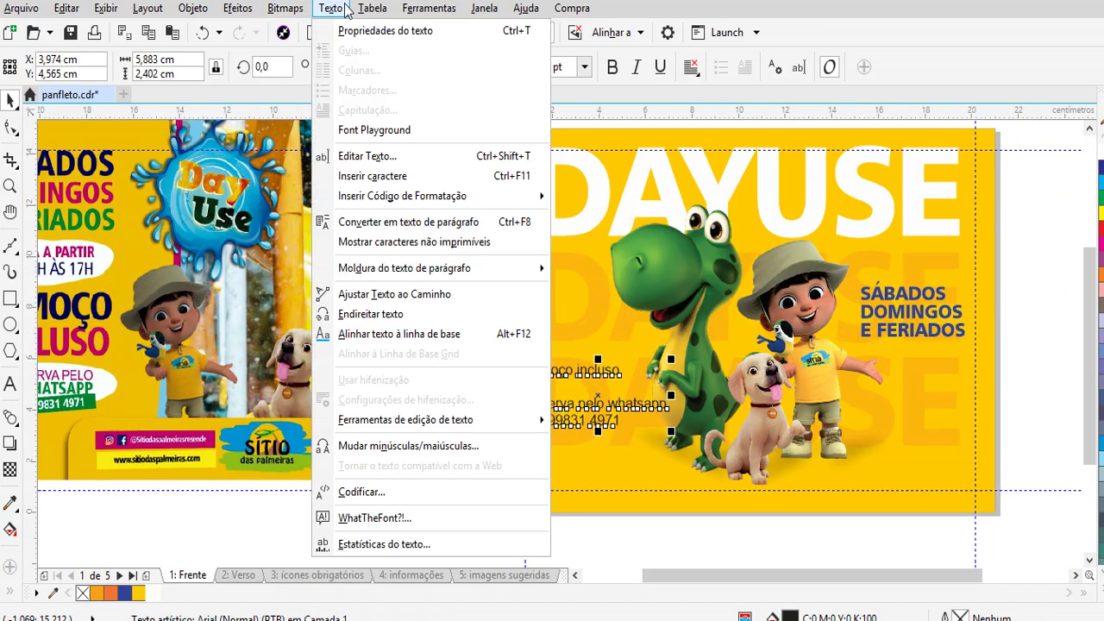
pyautogui.click(402, 446)
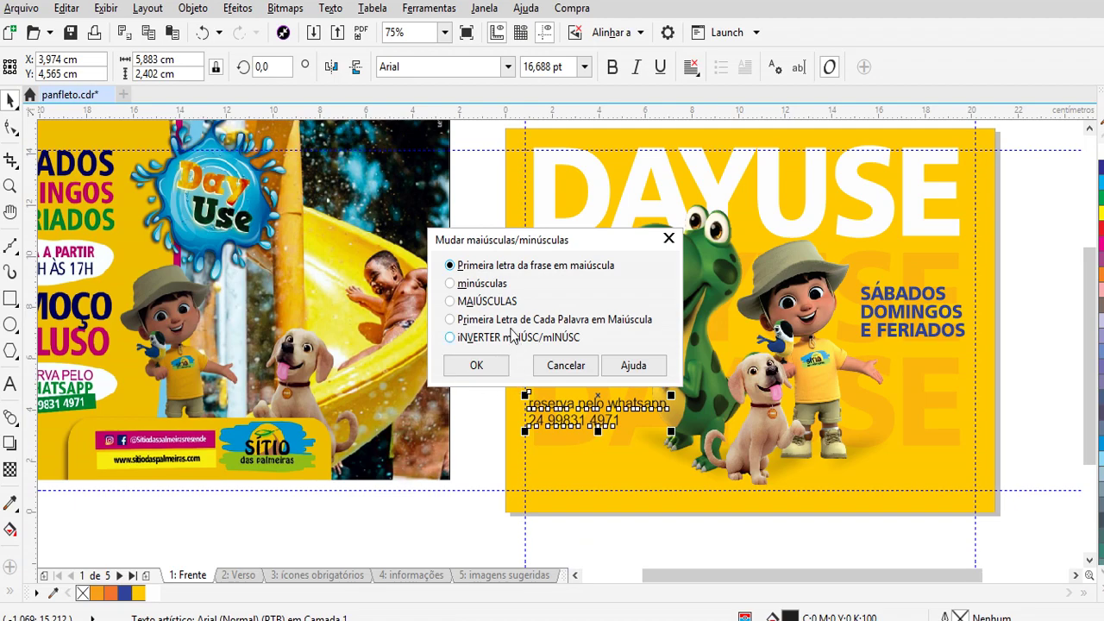
pyautogui.click(483, 301)
pyautogui.click(480, 366)
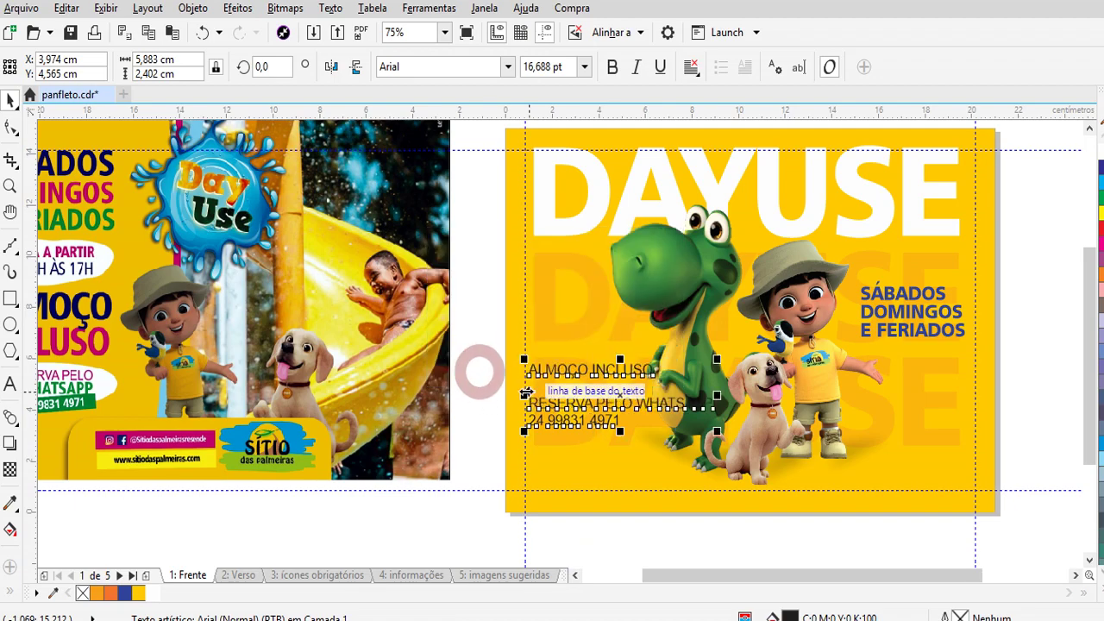
pyautogui.click(507, 66)
pyautogui.click(466, 122)
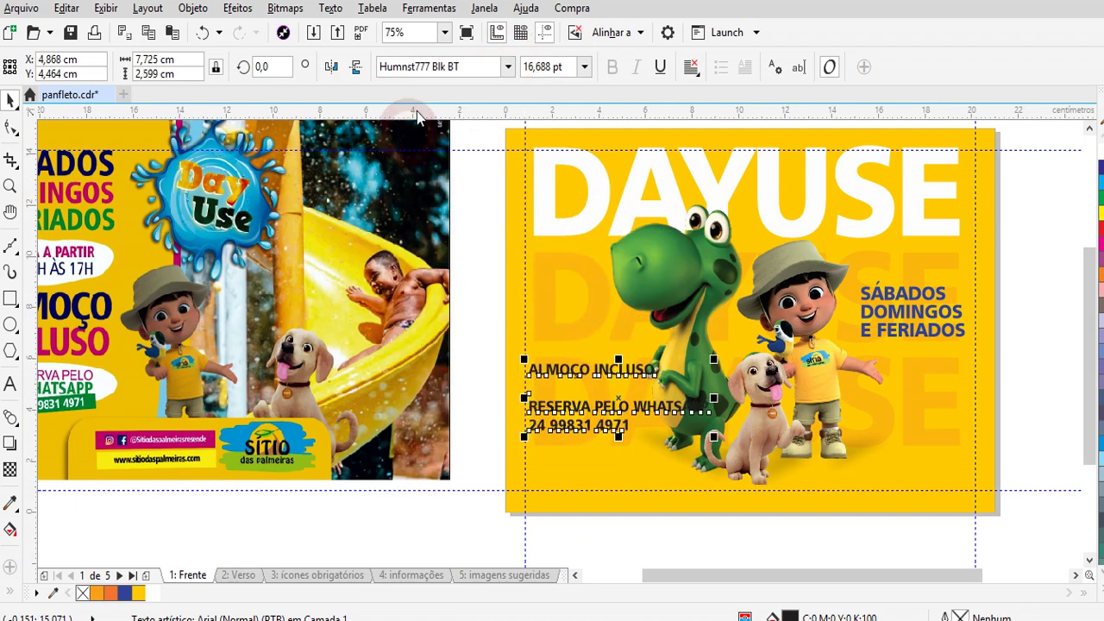
# Break the text so INCLUSO and WHATSAPP each start a new line
pyautogui.scroll(2, 564, 380)
pyautogui.click(10, 383)
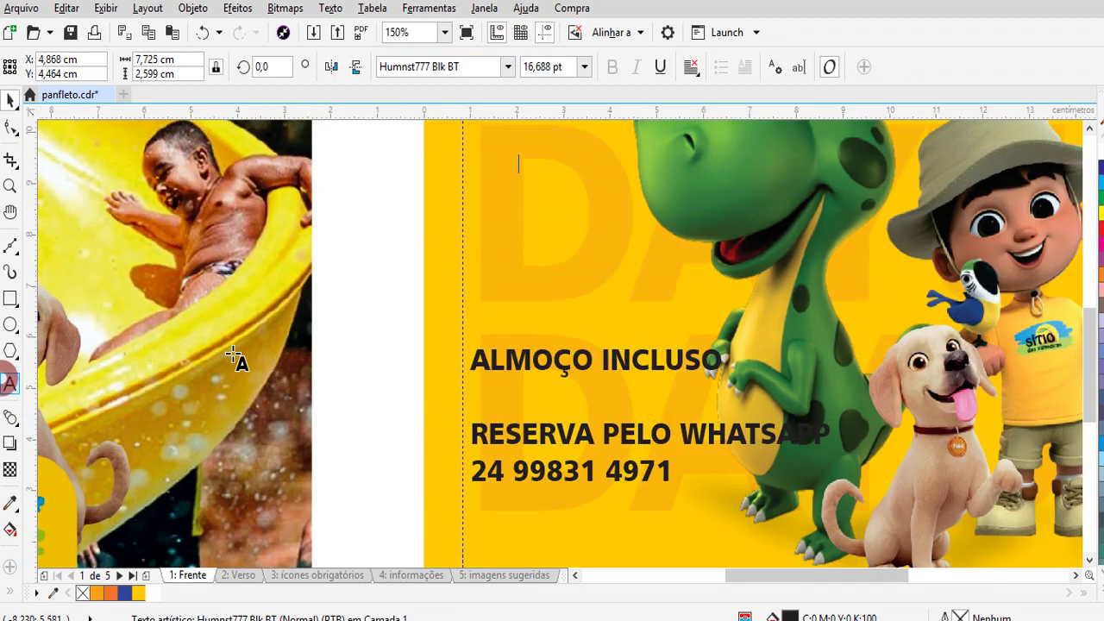
pyautogui.click(604, 361)
pyautogui.press('Return')
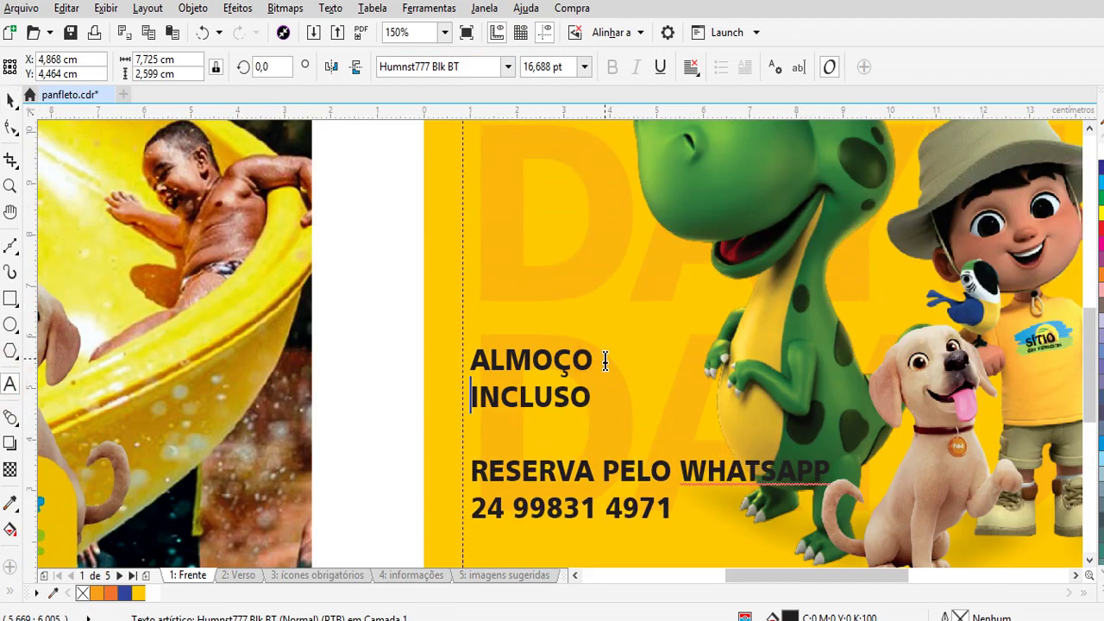
pyautogui.click(673, 477)
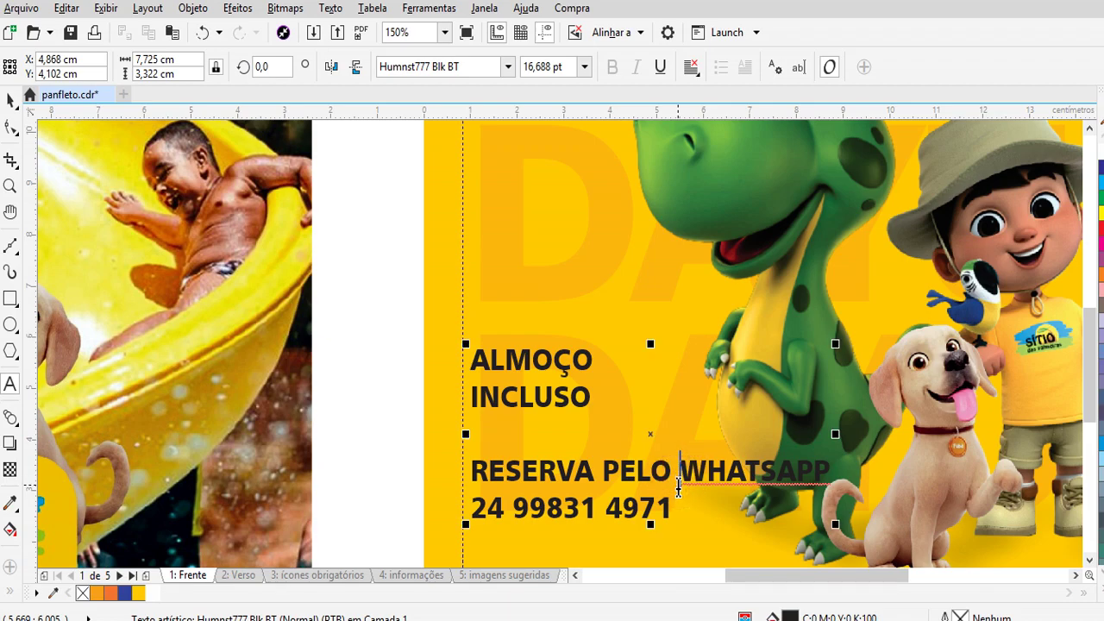
pyautogui.press('Return')
pyautogui.press('F3')
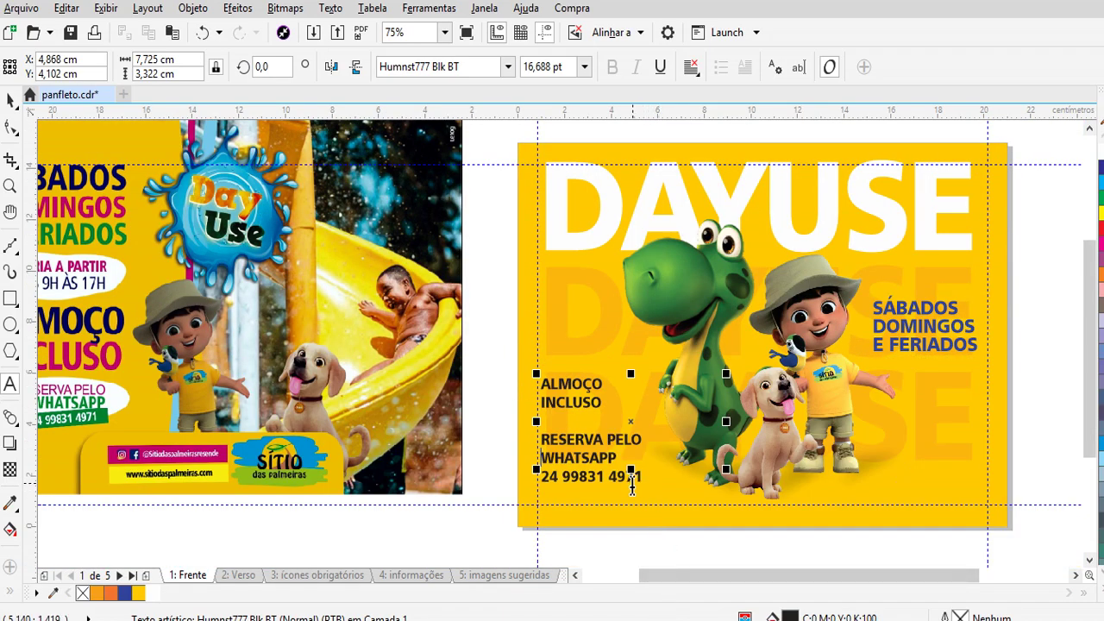
# Shift the lunch and WhatsApp text block up and to the right
pyautogui.click(11, 100)
pyautogui.click(922, 325)
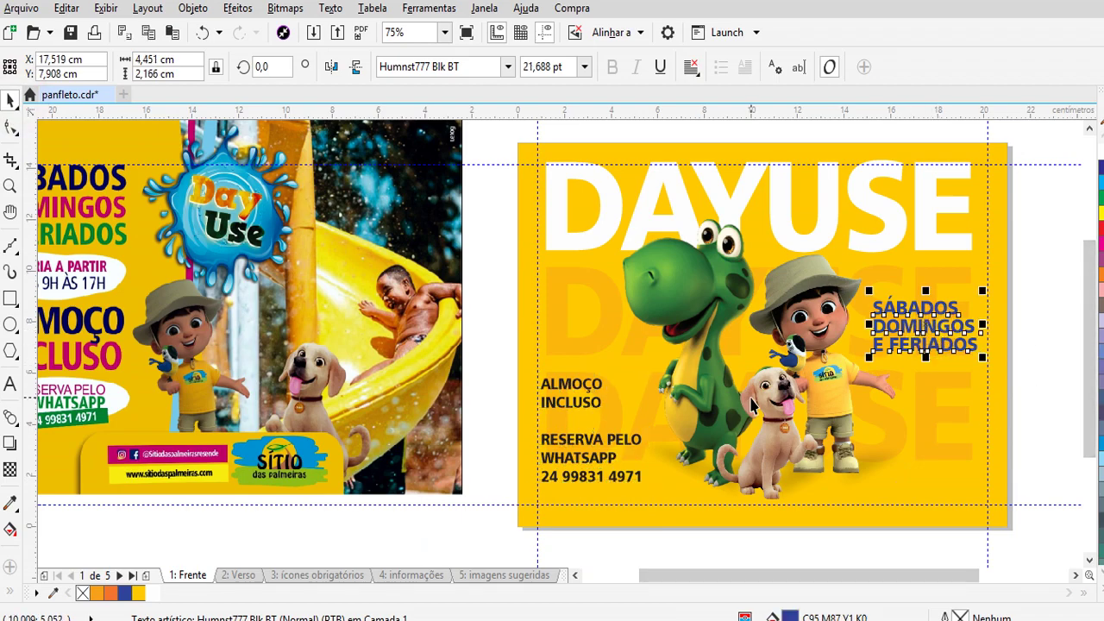
pyautogui.scroll(-1, 752, 405)
pyautogui.scroll(1, 810, 342)
pyautogui.scroll(-1, 826, 341)
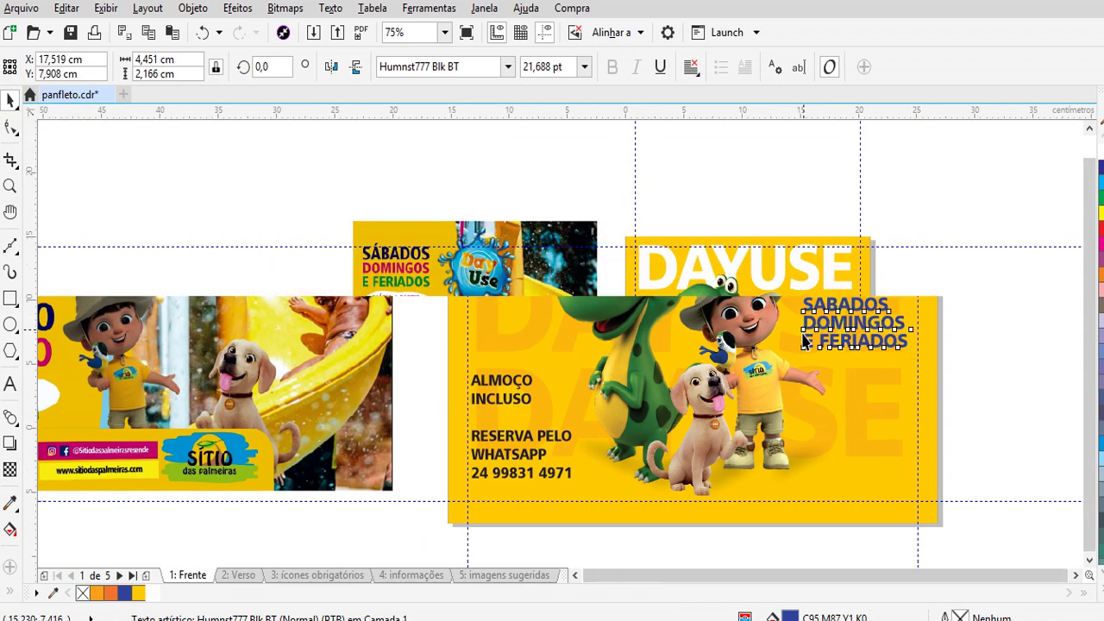
pyautogui.scroll(-1, 826, 340)
pyautogui.scroll(2, 923, 369)
pyautogui.click(1026, 371)
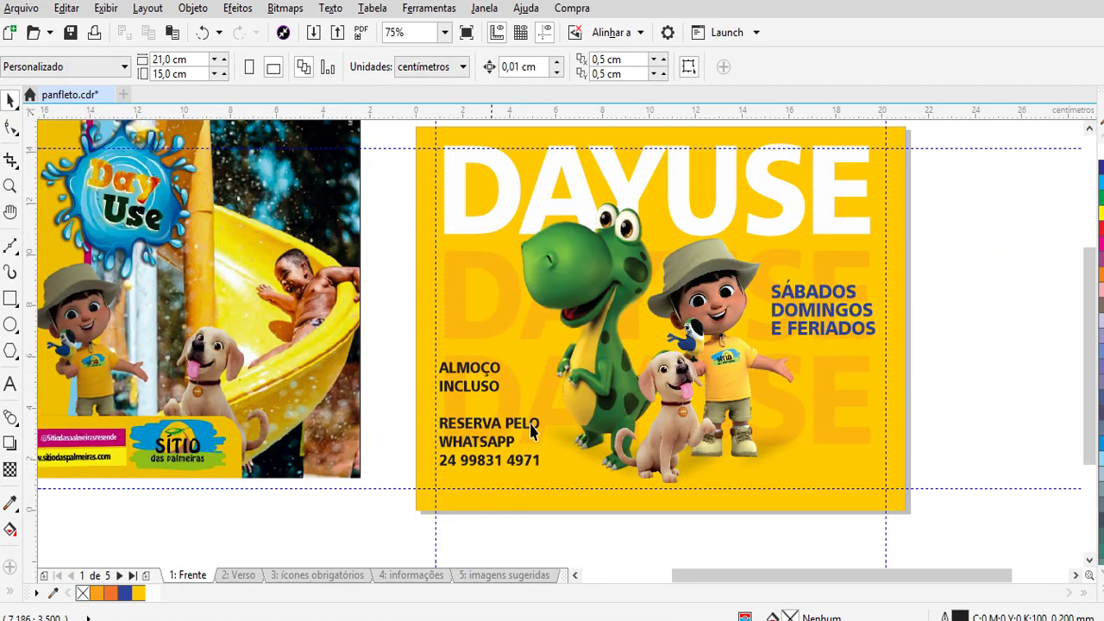
pyautogui.moveTo(488, 420); pyautogui.dragTo(503, 380)
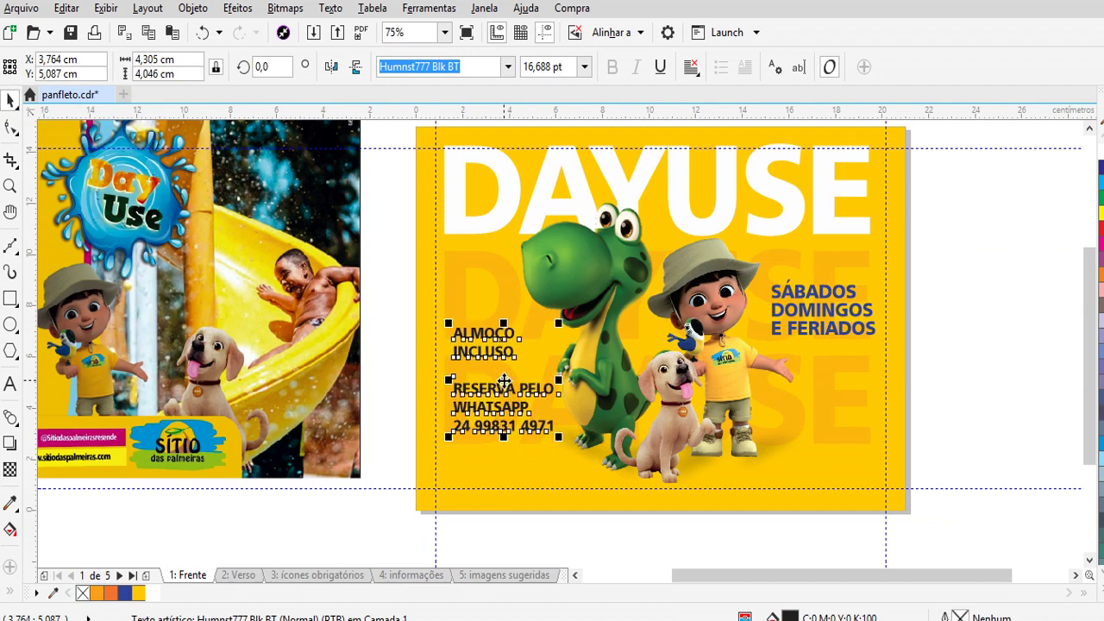
# Move INCLUSO up tight beneath ALMOÇO
pyautogui.click(1010, 336)
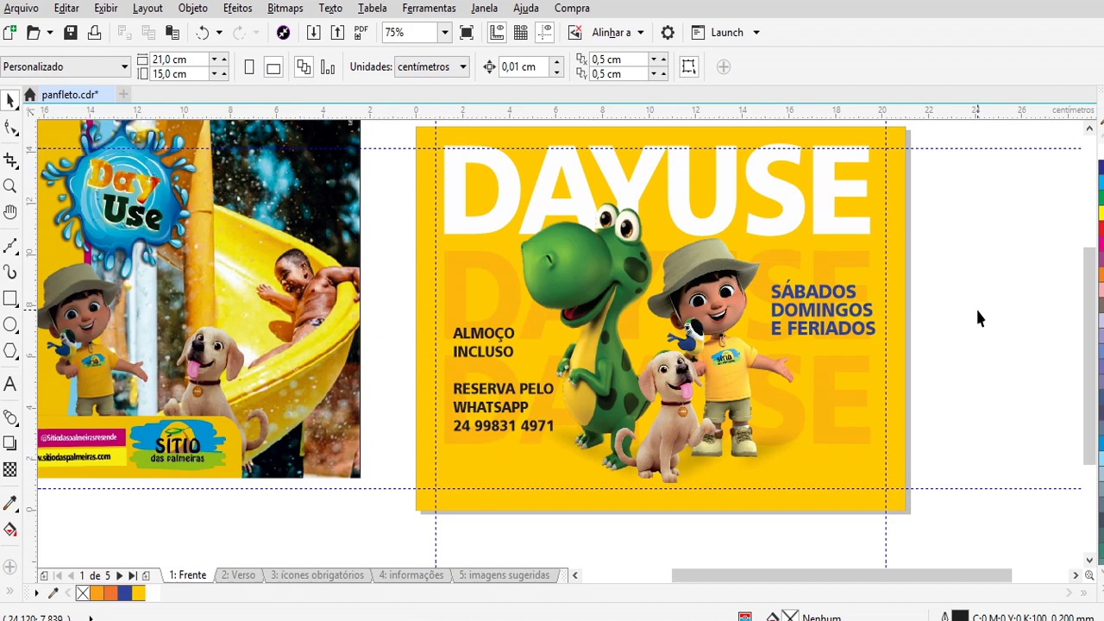
pyautogui.scroll(-1, 837, 374)
pyautogui.scroll(1, 819, 400)
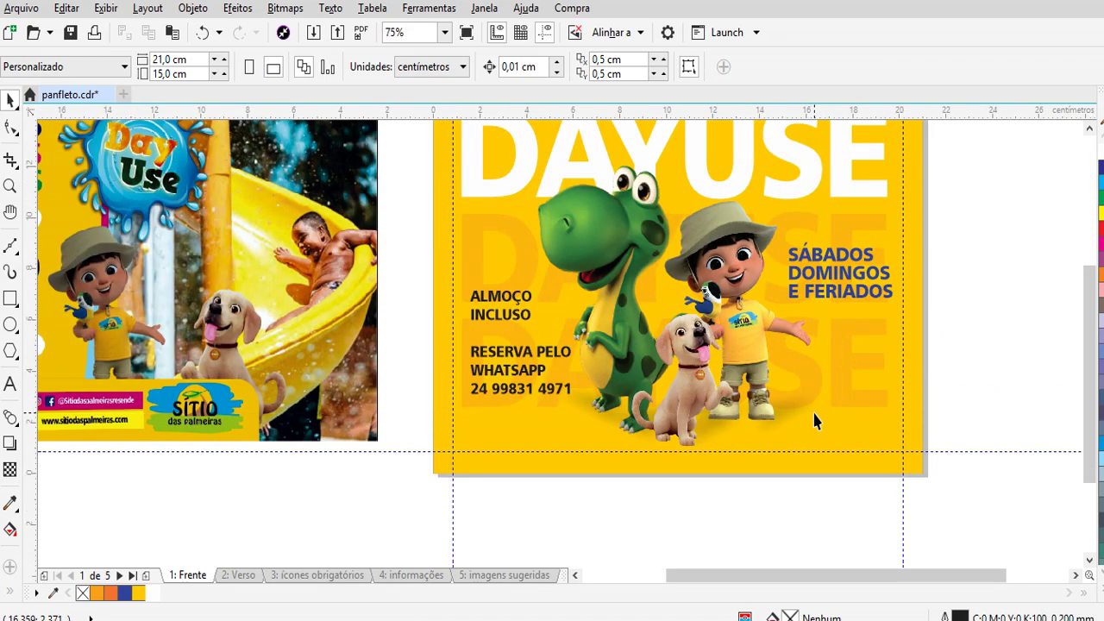
pyautogui.click(509, 328)
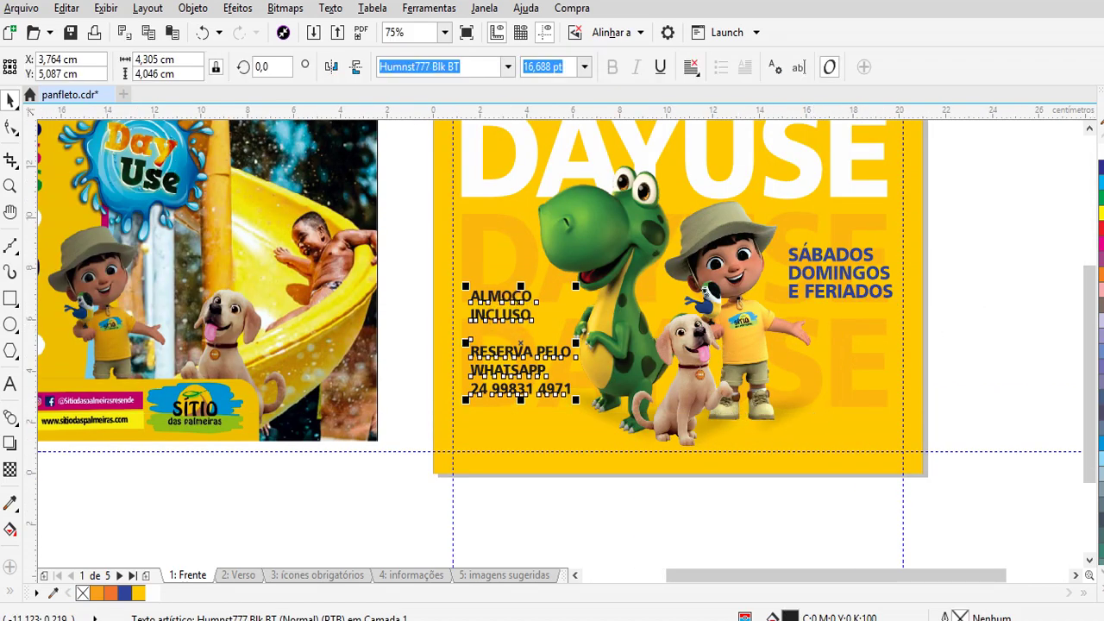
pyautogui.click(500, 305)
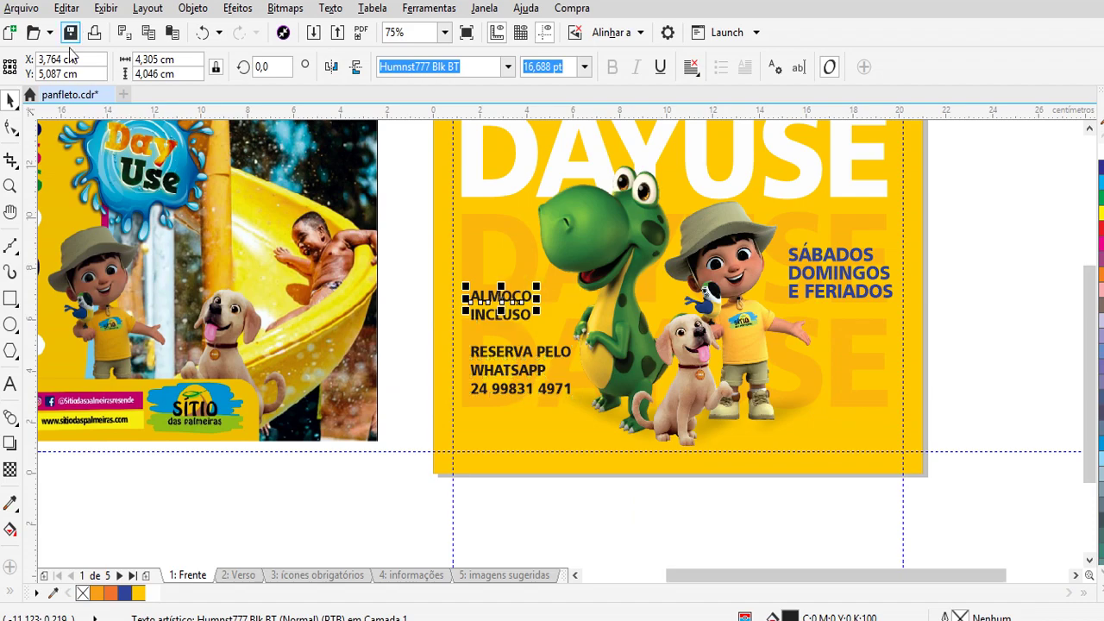
pyautogui.scroll(1, 529, 326)
pyautogui.click(324, 229)
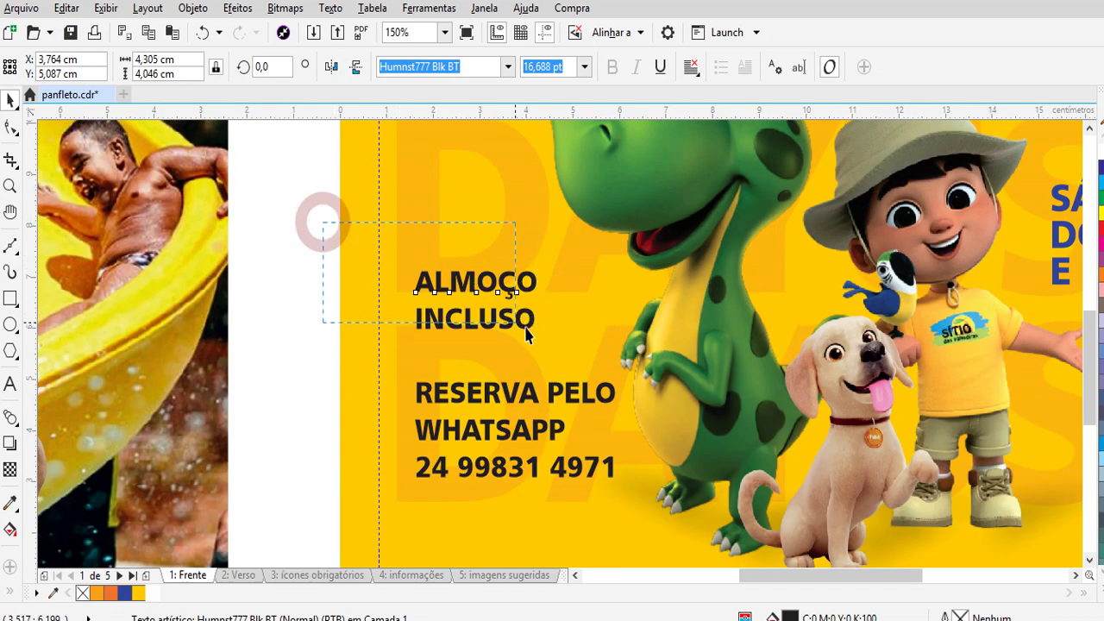
pyautogui.scroll(2, 439, 331)
pyautogui.click(428, 292)
pyautogui.moveTo(430, 231); pyautogui.dragTo(433, 250)
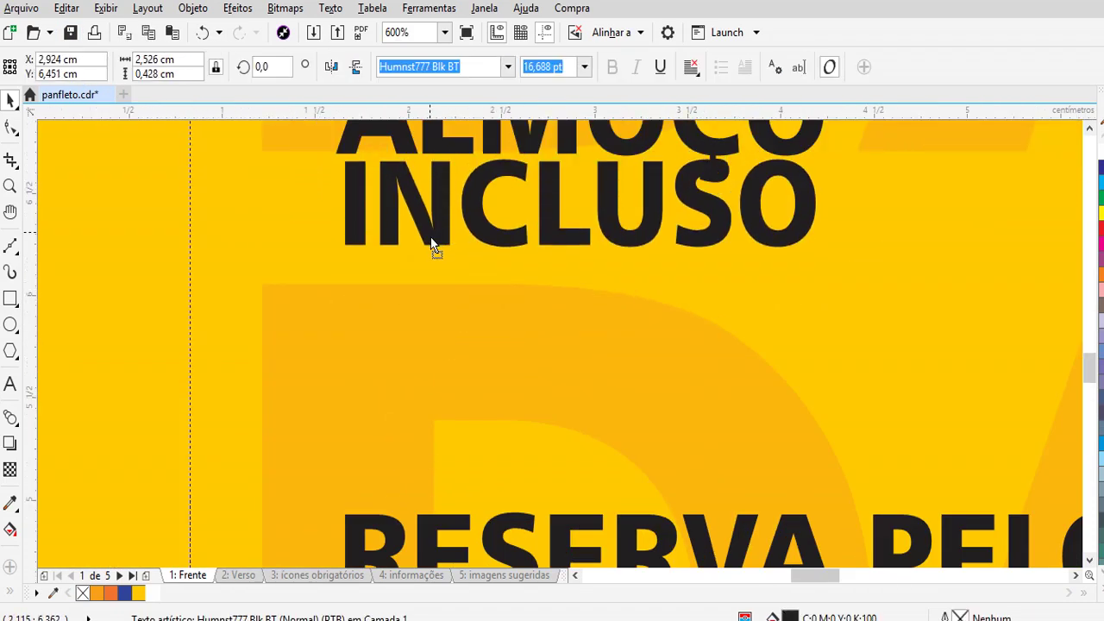
# Enlarge the INCLUSO word slightly
pyautogui.click(343, 159)
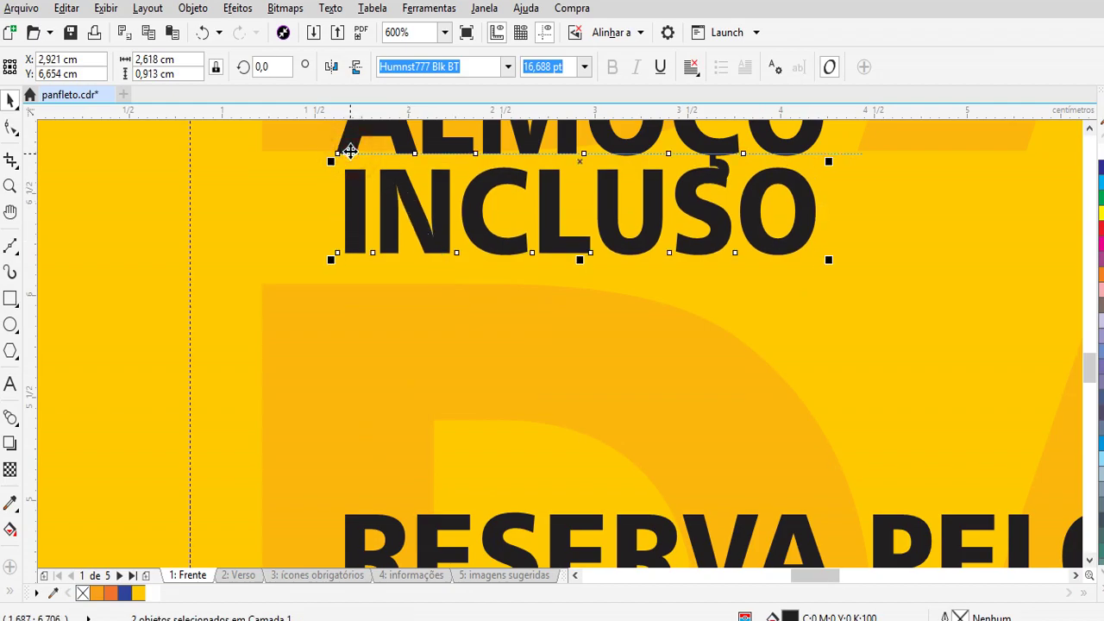
pyautogui.scroll(-1, 340, 207)
pyautogui.scroll(-1, 344, 222)
pyautogui.click(229, 220)
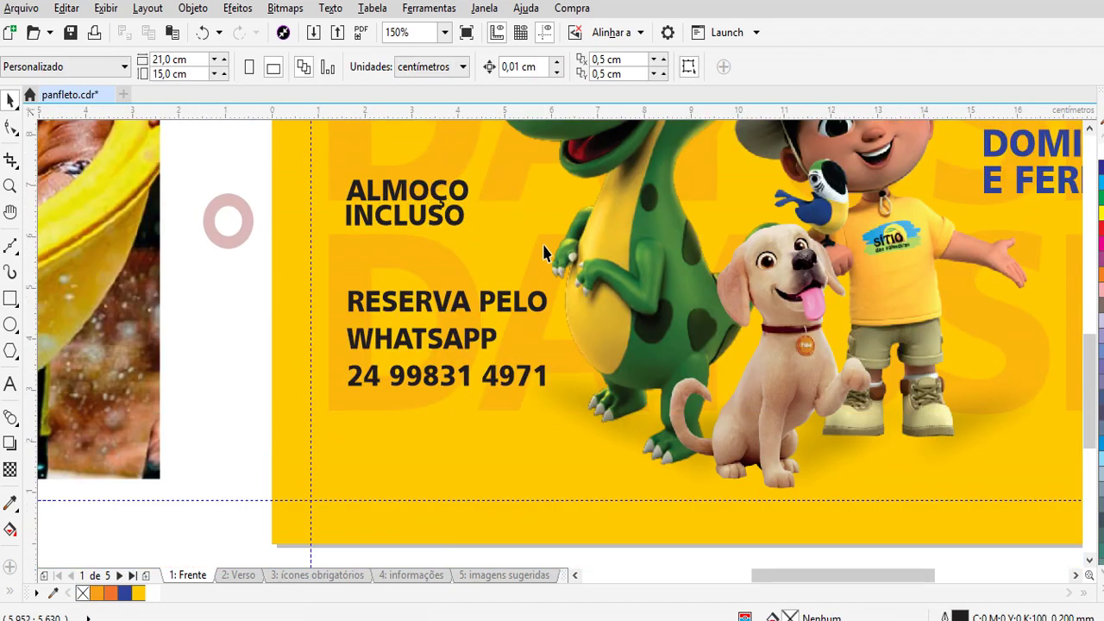
pyautogui.scroll(1, 445, 212)
pyautogui.click(434, 231)
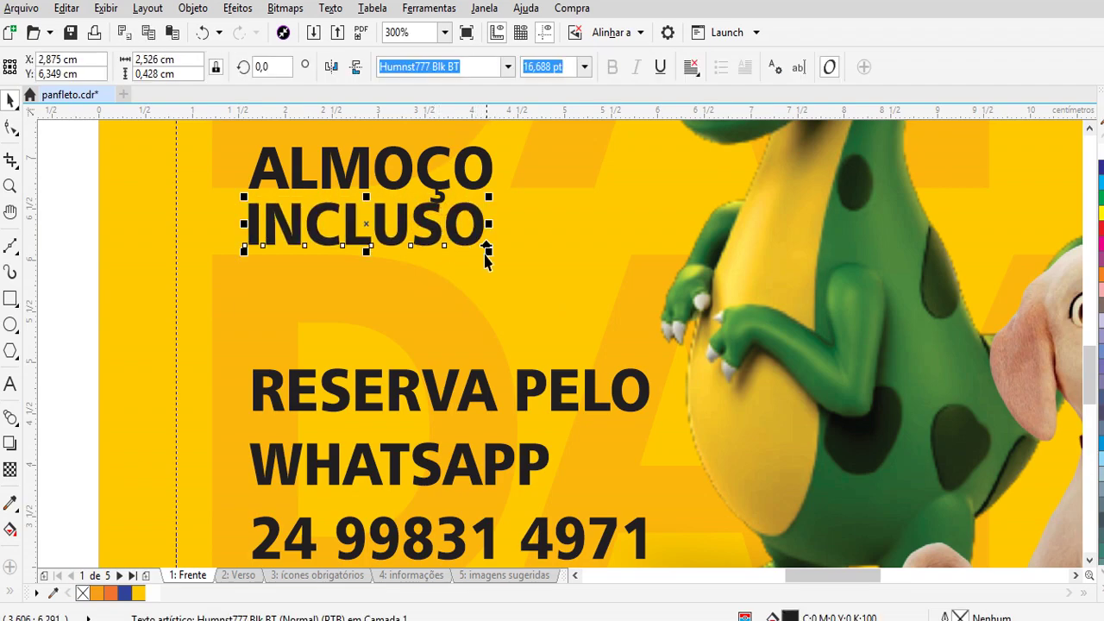
pyautogui.moveTo(488, 249); pyautogui.dragTo(500, 266)
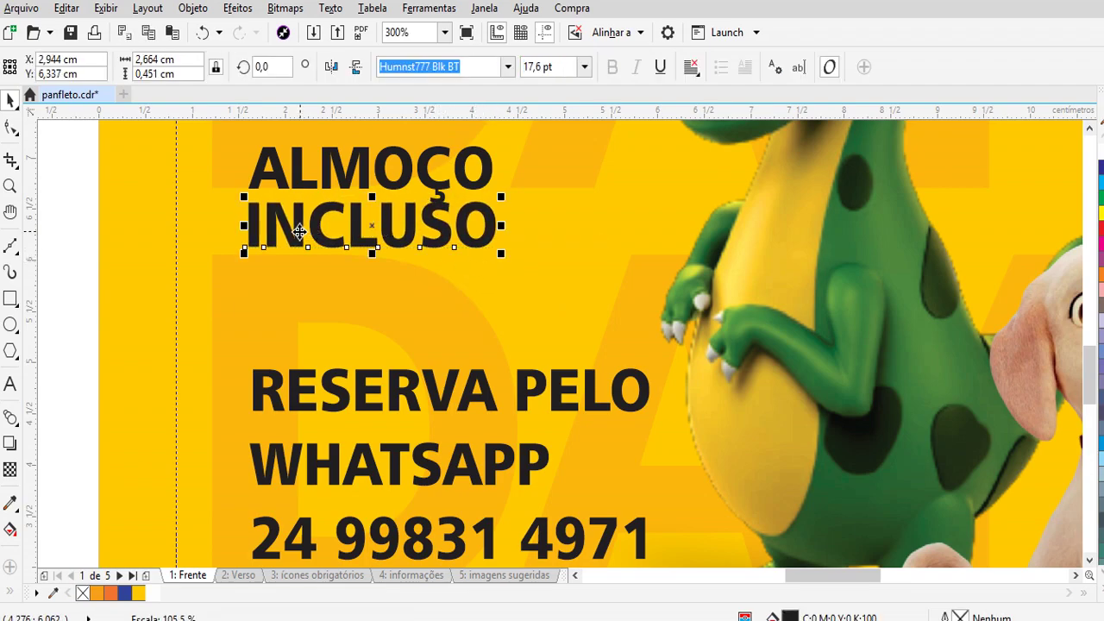
pyautogui.scroll(-2, 173, 211)
# Scale ALMOÇO INCLUSO to about 25 pt and shift the heading up and left
pyautogui.moveTo(214, 231)
pyautogui.mouseDown()
pyautogui.moveTo(263, 226)
pyautogui.moveTo(292, 238)
pyautogui.mouseUp()
pyautogui.scroll(1, 215, 211)
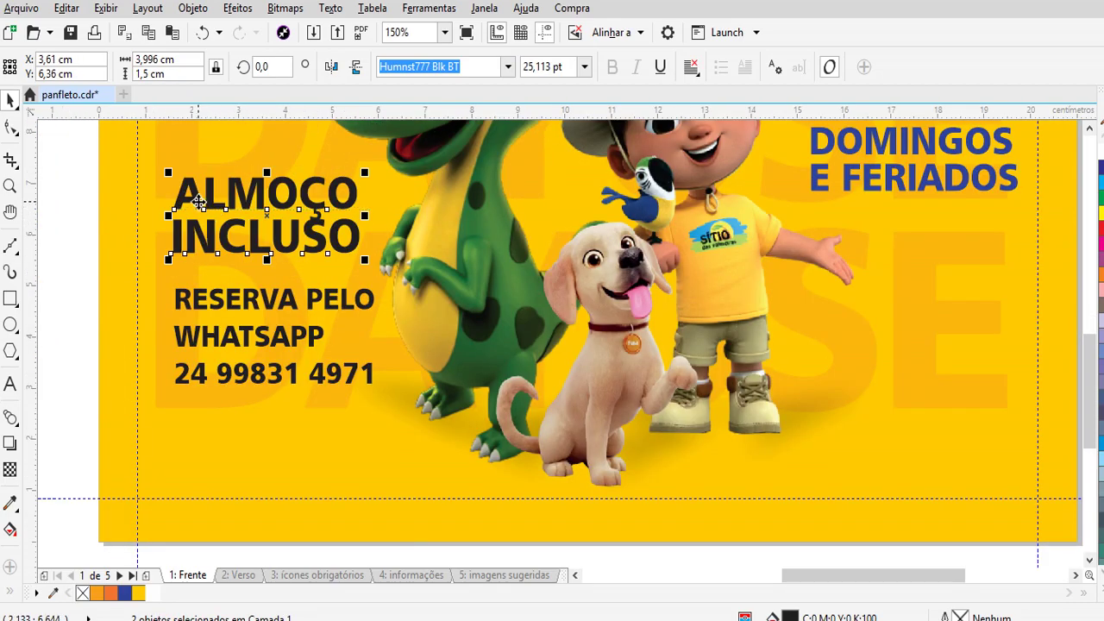
pyautogui.moveTo(160, 167)
pyautogui.mouseDown()
pyautogui.moveTo(183, 188)
pyautogui.moveTo(153, 163)
pyautogui.mouseUp()
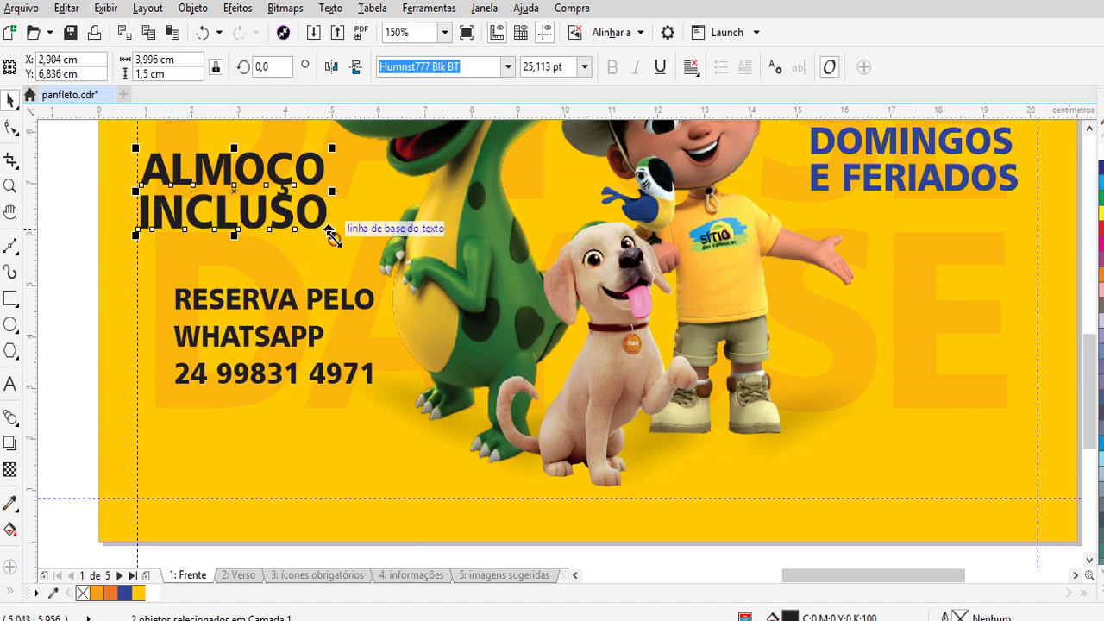
pyautogui.moveTo(332, 235); pyautogui.dragTo(340, 247)
pyautogui.click(294, 343)
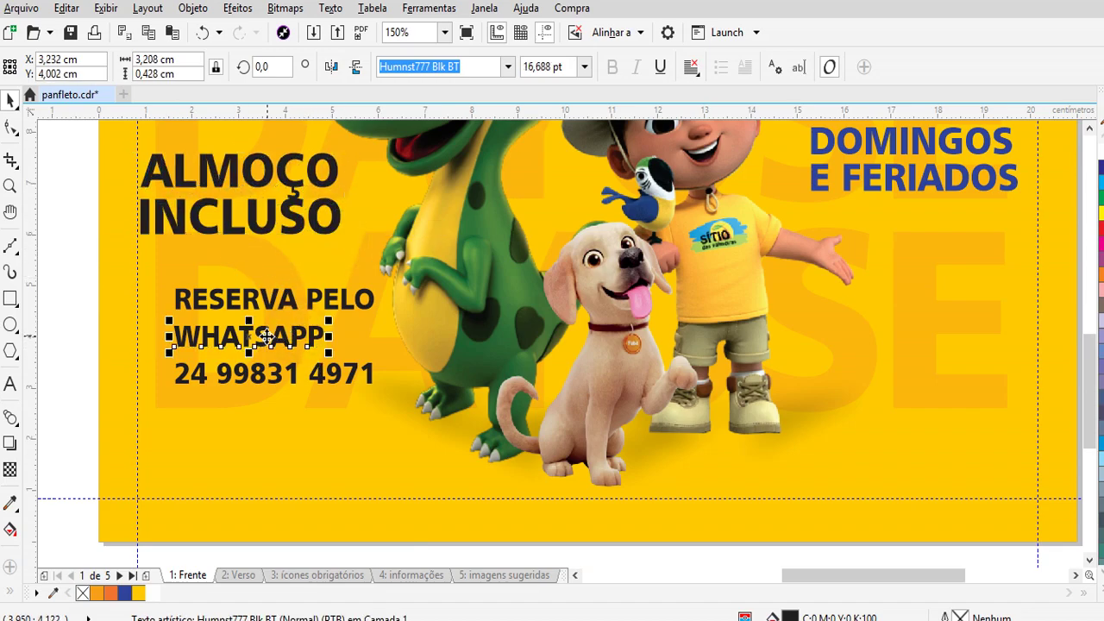
pyautogui.click(289, 383)
# Tighten the phone number's spacing, shrink its area code to 10 pt, and enlarge it to about 14 pt
pyautogui.click(11, 127)
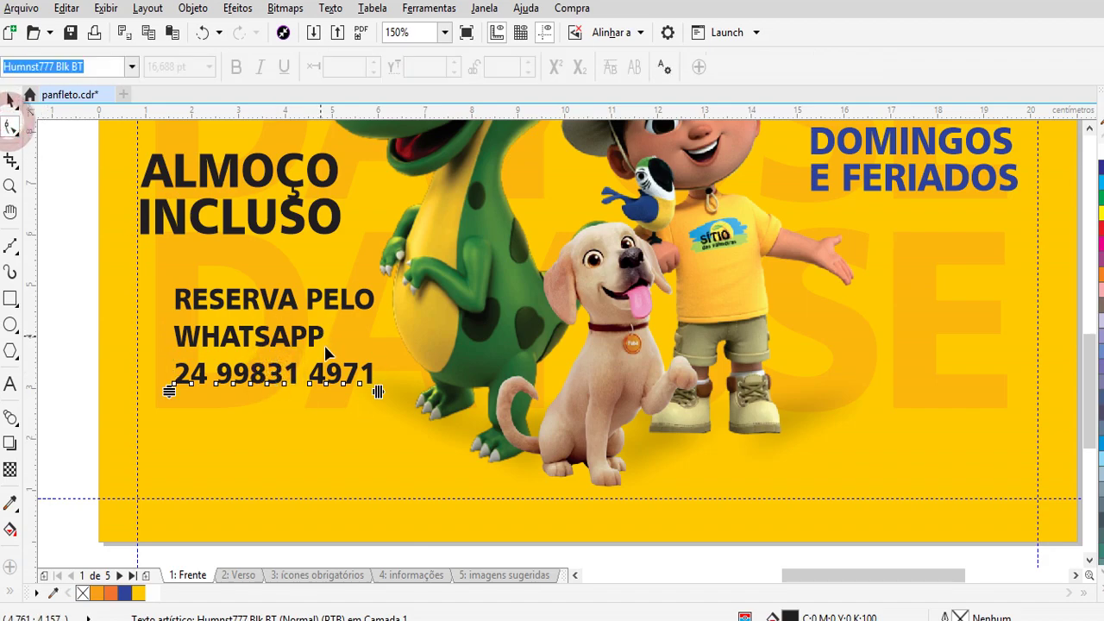
pyautogui.moveTo(374, 389); pyautogui.dragTo(345, 390)
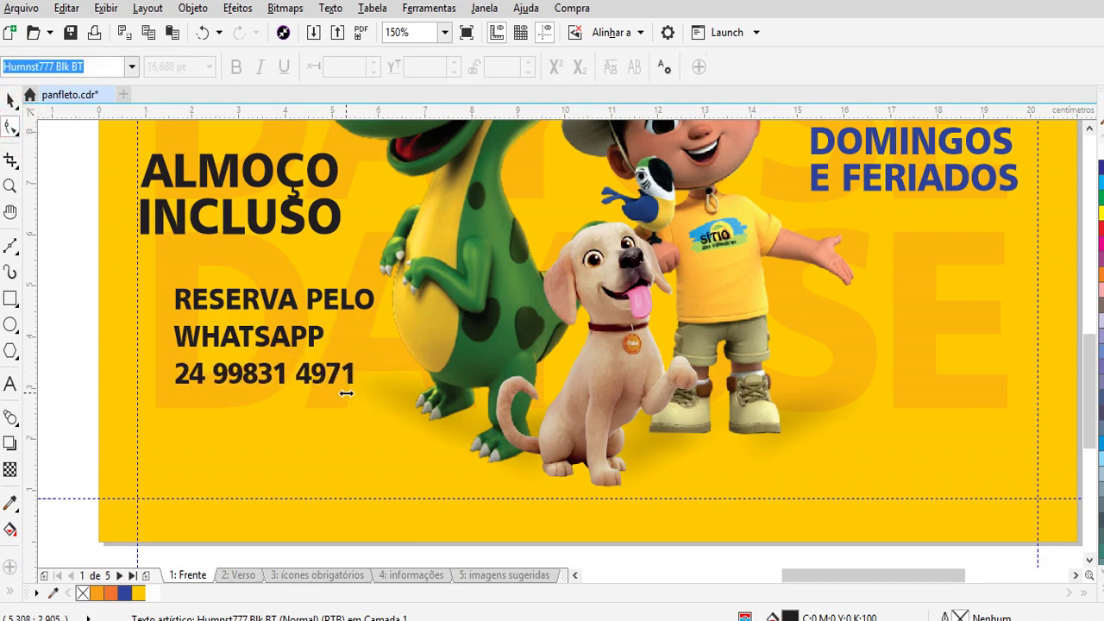
pyautogui.click(10, 382)
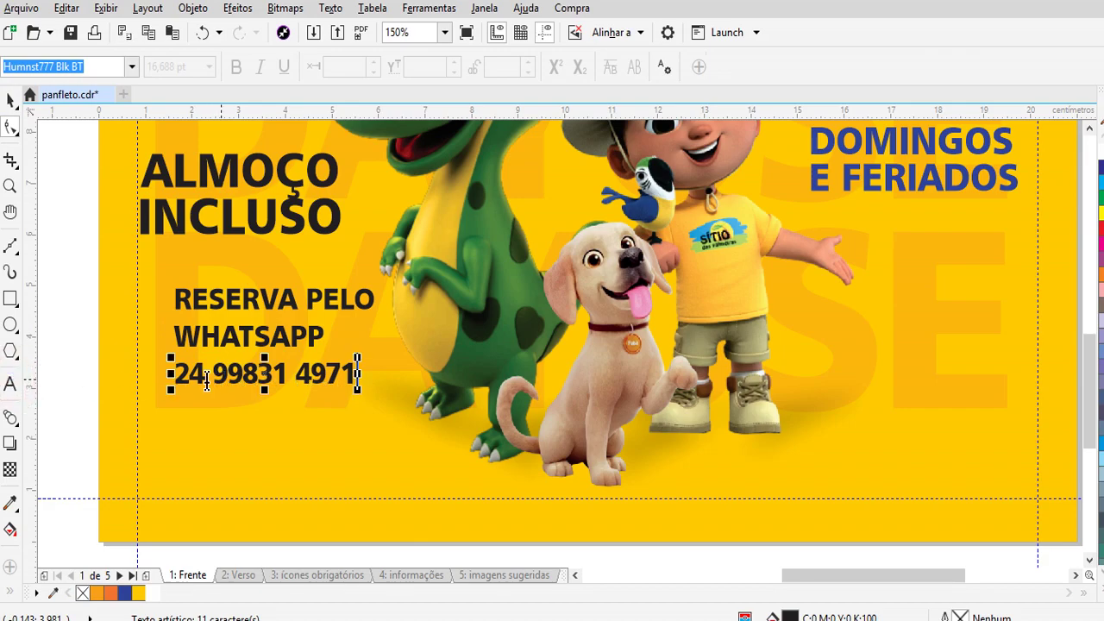
pyautogui.moveTo(218, 379); pyautogui.dragTo(88, 373)
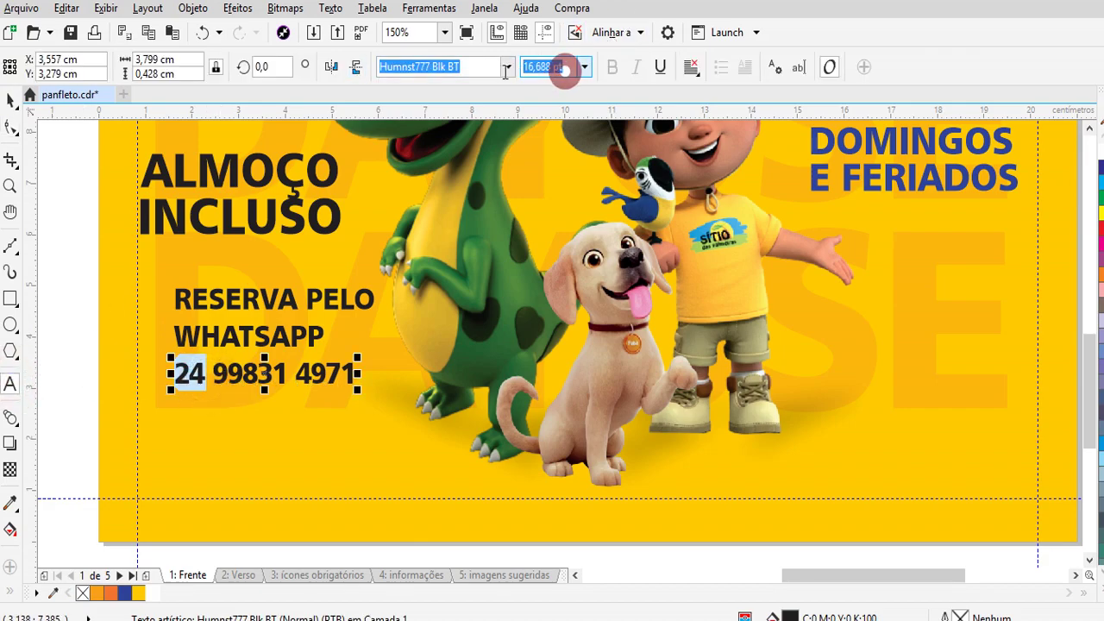
pyautogui.click(556, 66)
pyautogui.write('12')
pyautogui.press('Return')
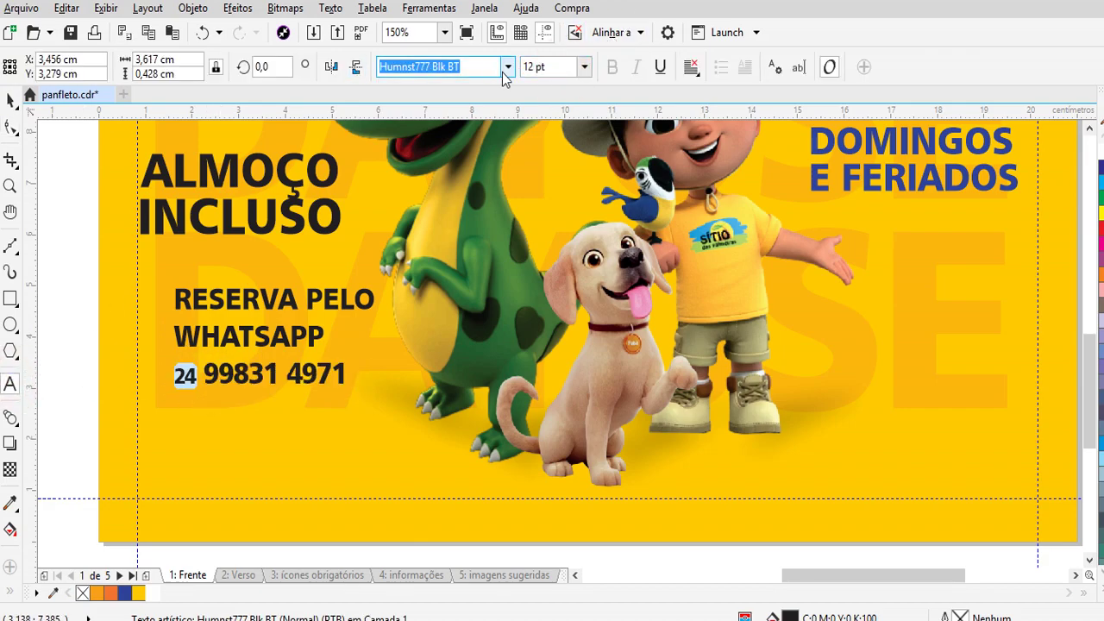
pyautogui.click(549, 66)
pyautogui.write('10')
pyautogui.press('Return')
pyautogui.click(10, 99)
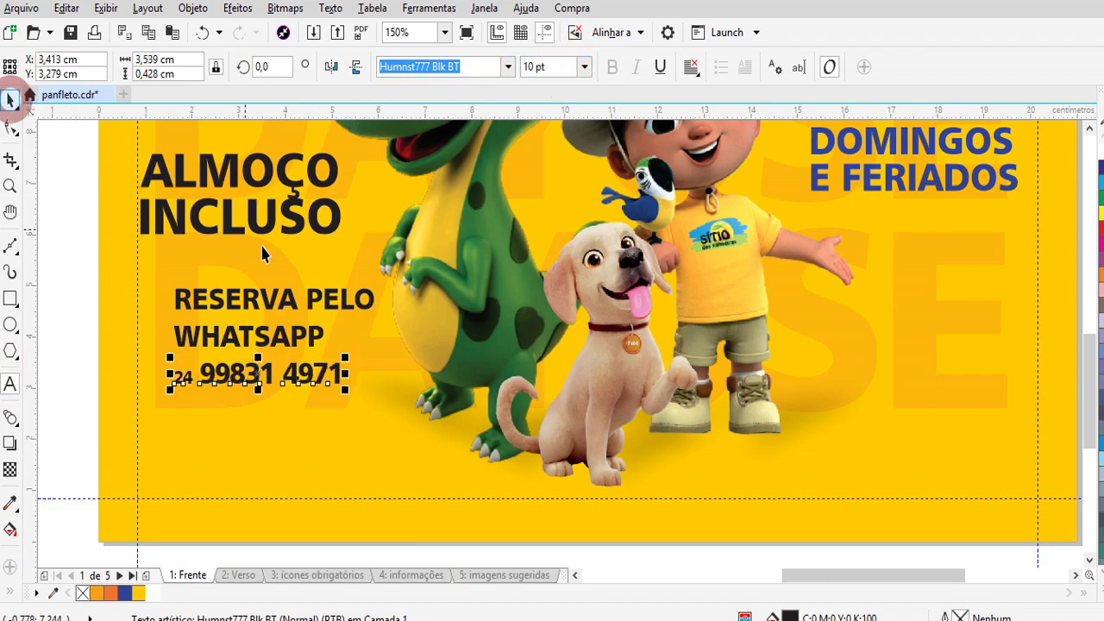
pyautogui.moveTo(344, 389); pyautogui.dragTo(412, 408)
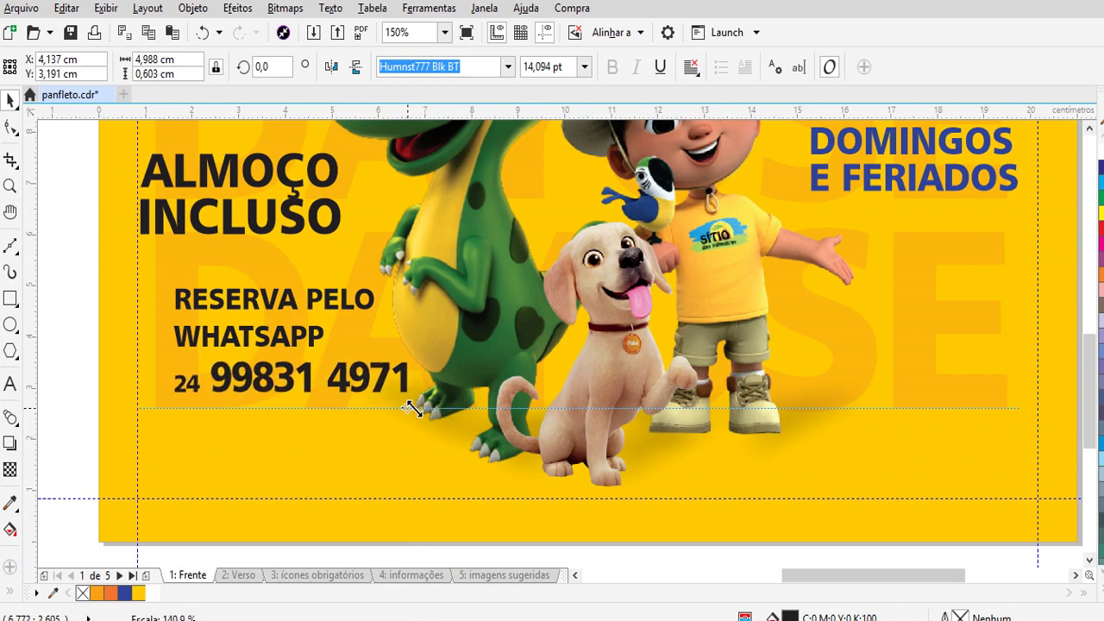
pyautogui.moveTo(297, 385); pyautogui.dragTo(284, 388)
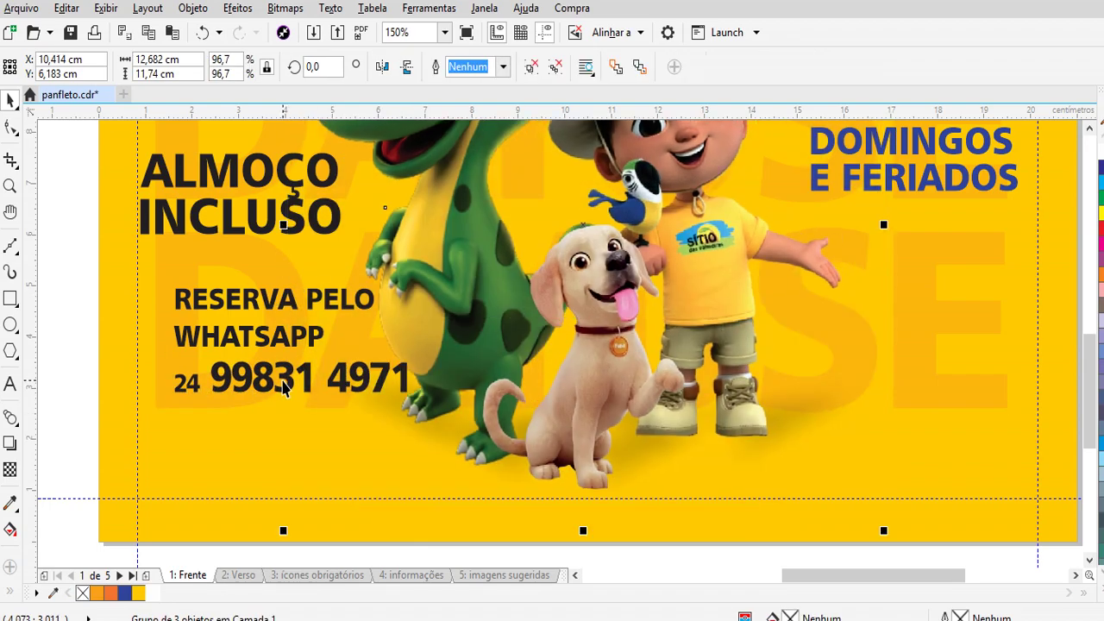
pyautogui.hotkey('ctrl', 'z')
# Move WHATSAPP onto the same line after RESERVA PELO
pyautogui.click(248, 339)
pyautogui.doubleClick(215, 339)
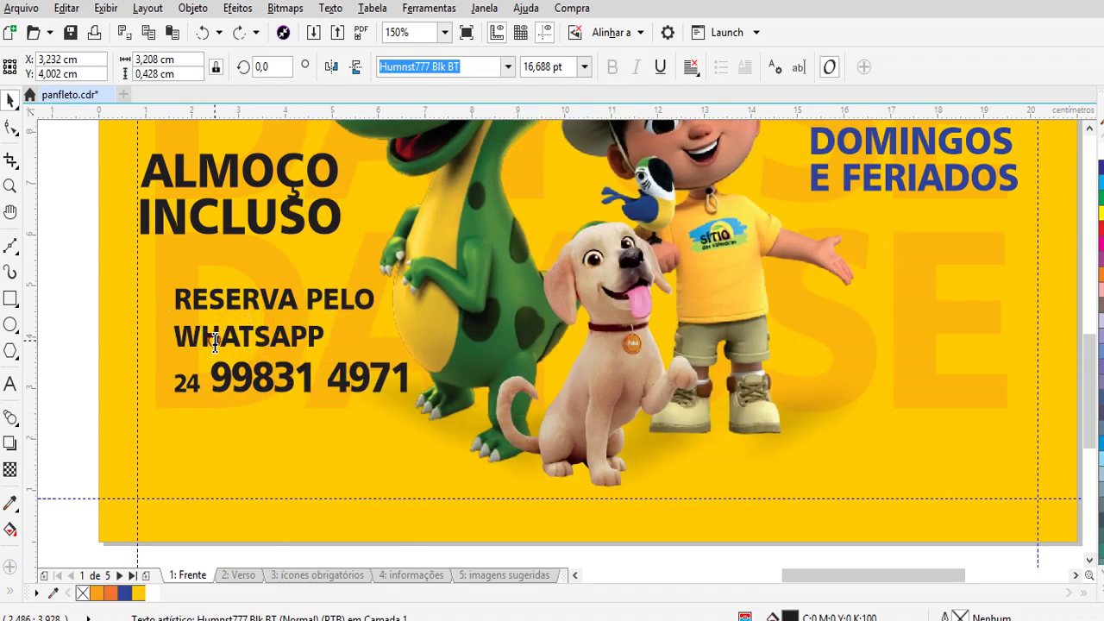
pyautogui.doubleClick(214, 339)
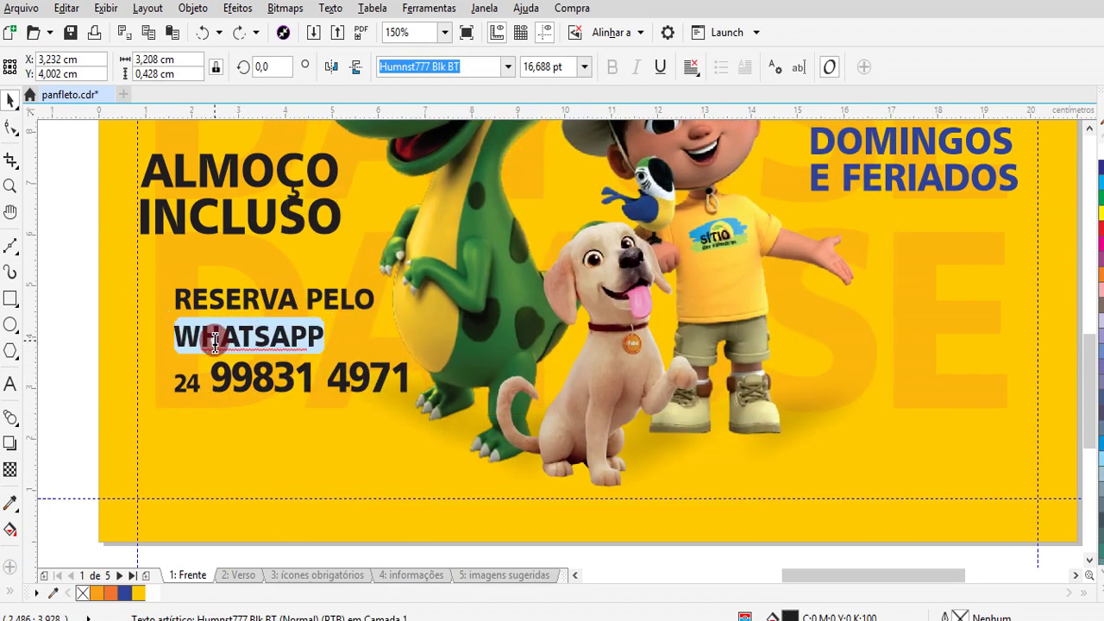
pyautogui.hotkey('ctrl', 'x')
pyautogui.click(372, 299)
pyautogui.hotkey('ctrl', 'v')
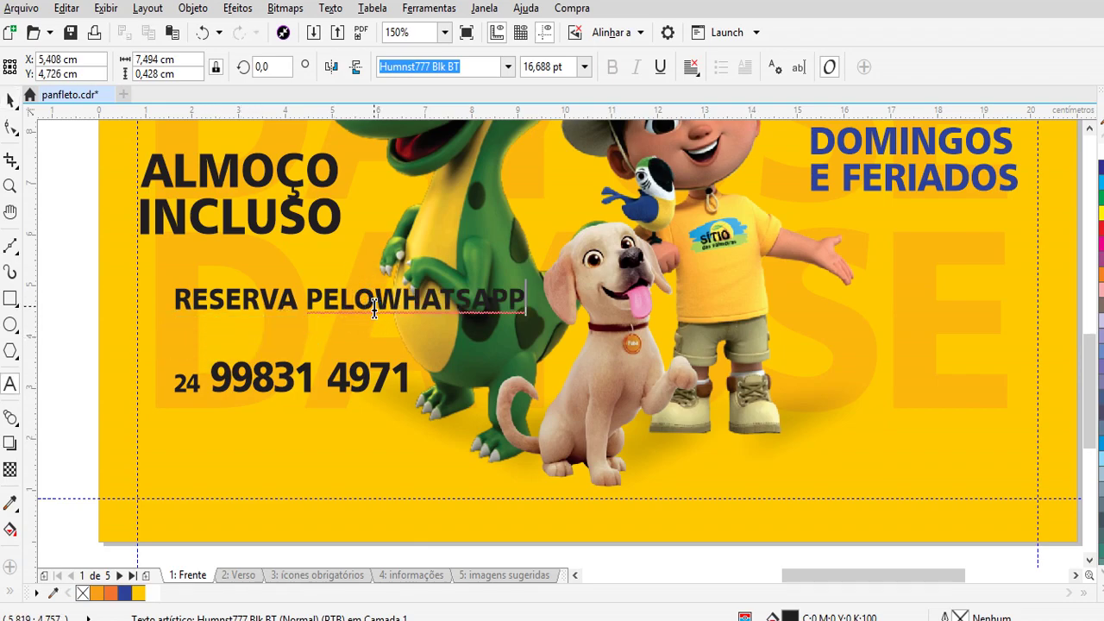
pyautogui.click(379, 300)
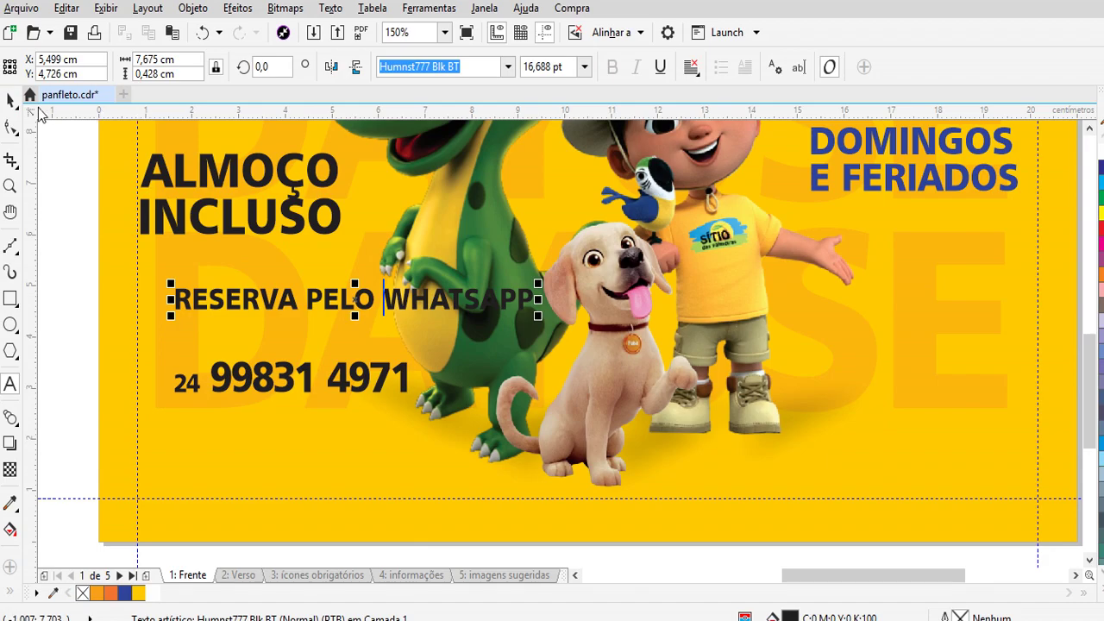
pyautogui.click(11, 103)
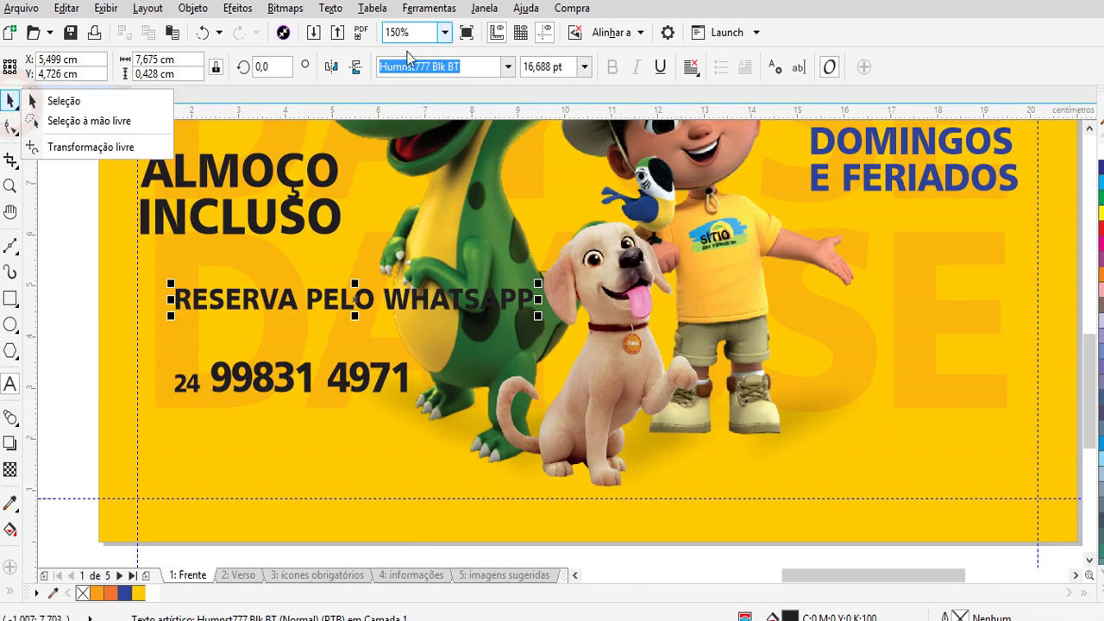
pyautogui.click(90, 99)
# Set RESERVA PELO WHATSAPP in Humnst777 BT, shrink it, and place it above the phone number
pyautogui.click(507, 66)
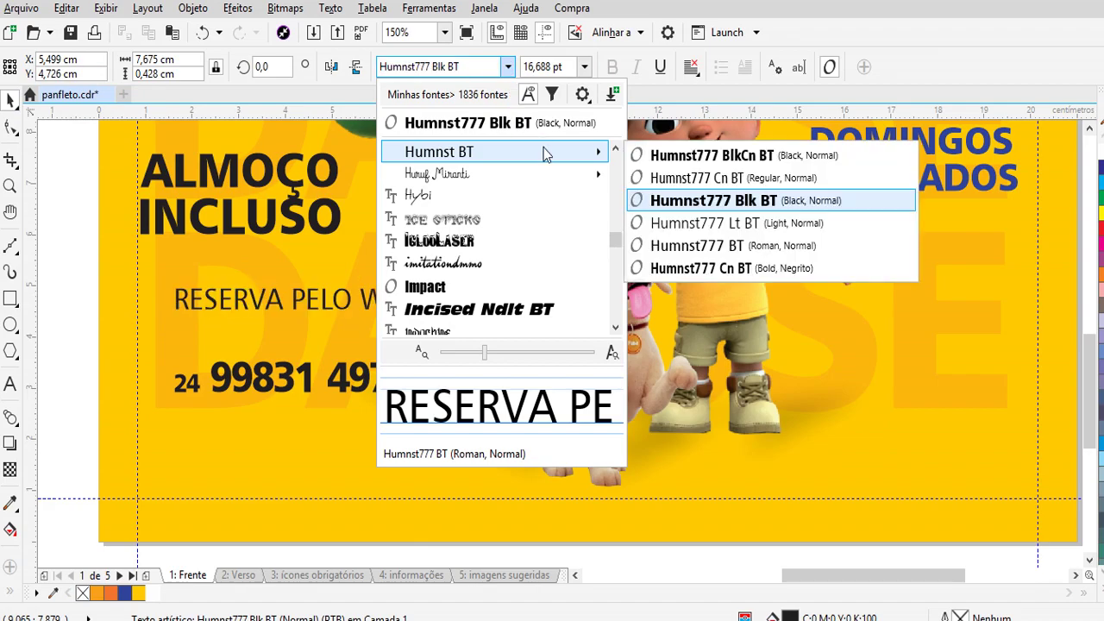
pyautogui.moveTo(496, 152)
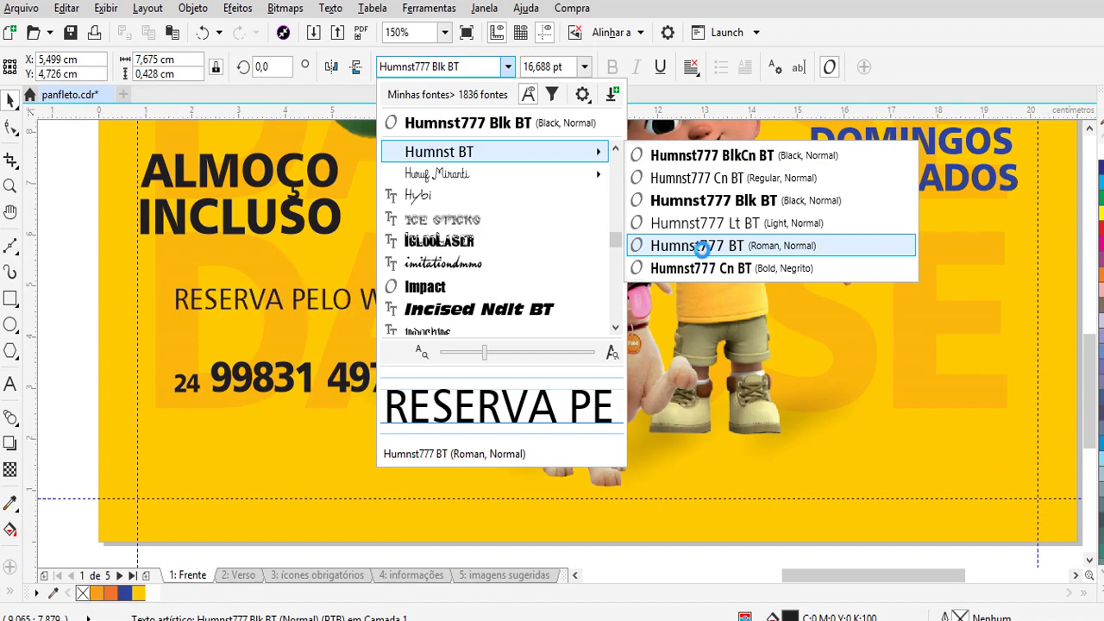
pyautogui.click(705, 246)
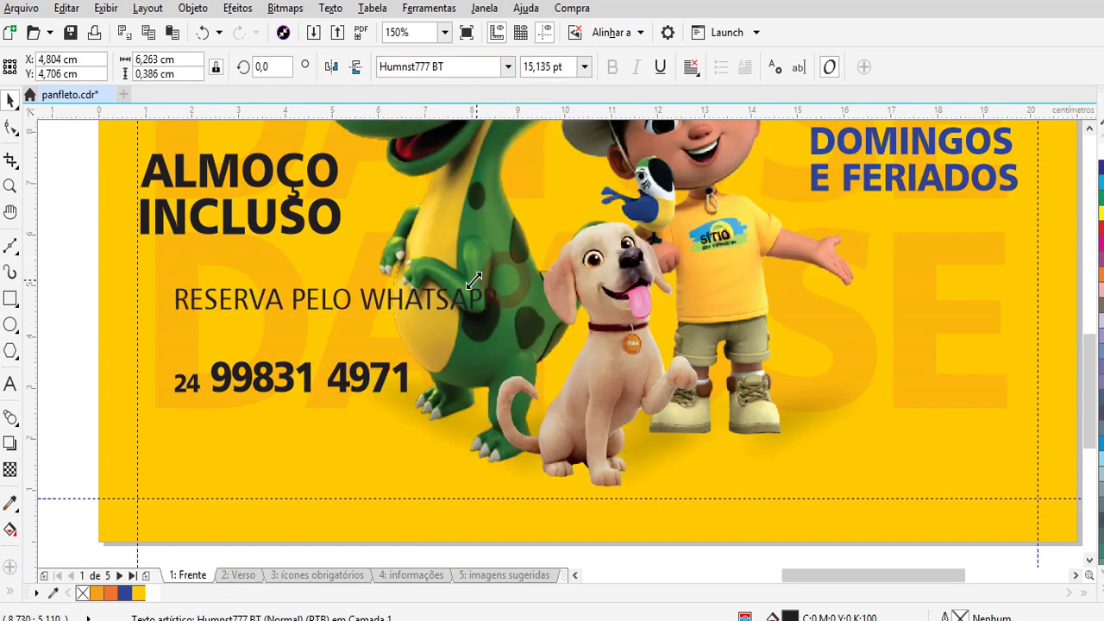
pyautogui.moveTo(504, 280); pyautogui.dragTo(389, 284)
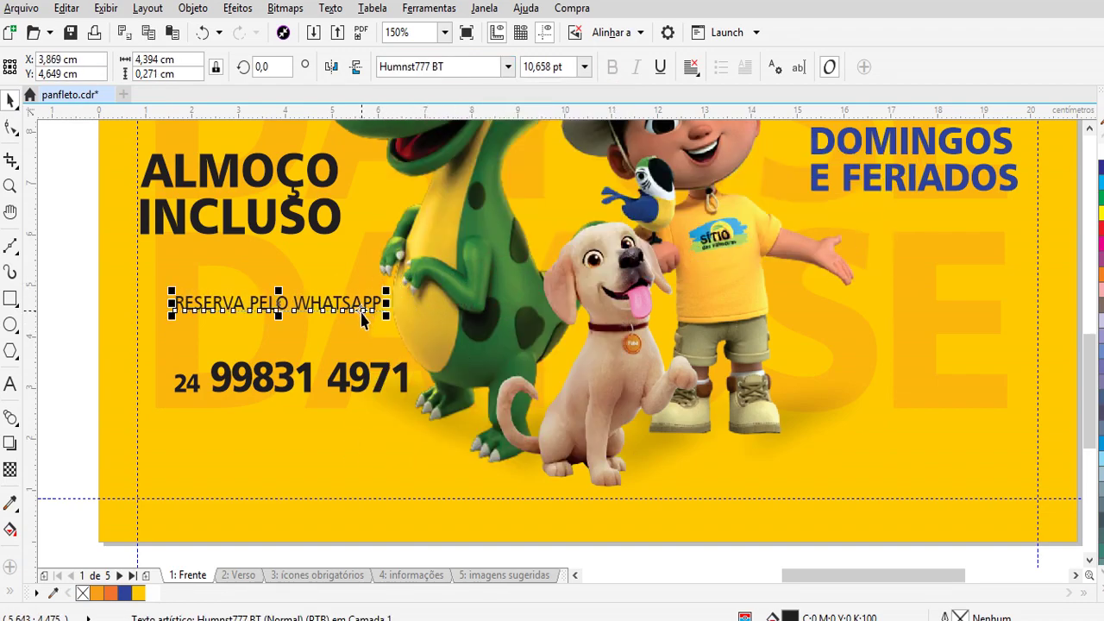
pyautogui.moveTo(366, 393); pyautogui.dragTo(345, 389)
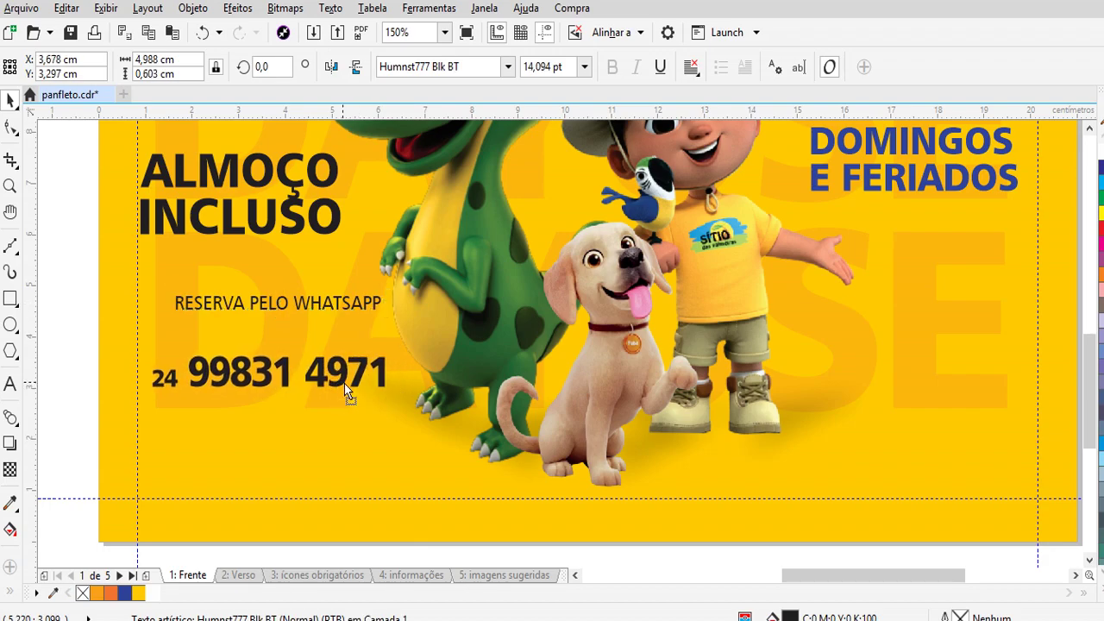
pyautogui.moveTo(343, 304); pyautogui.dragTo(349, 335)
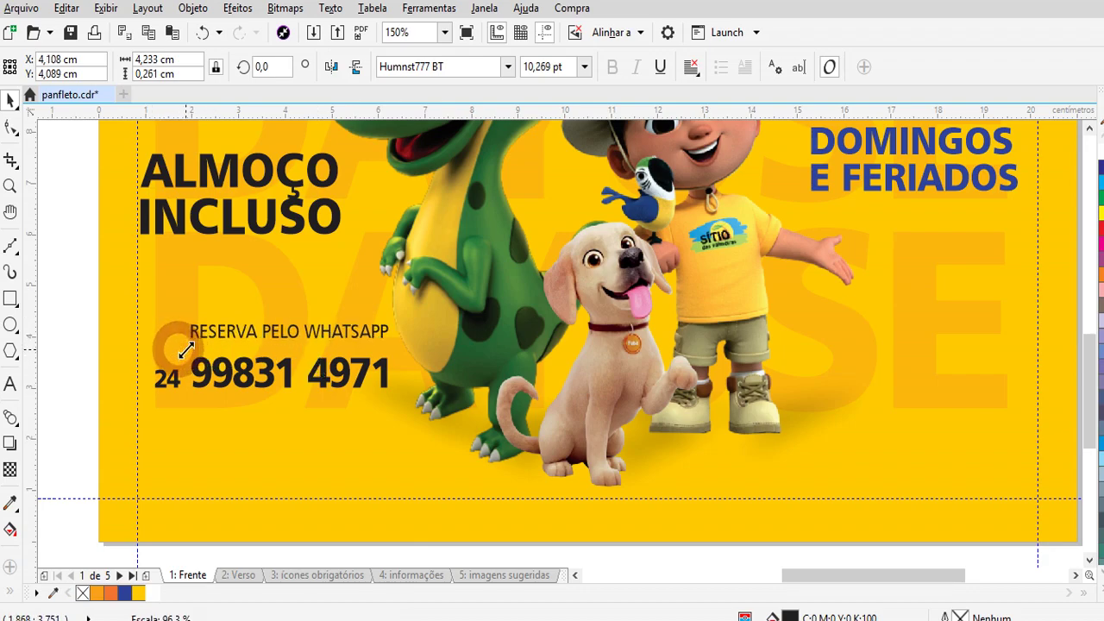
pyautogui.moveTo(178, 345); pyautogui.dragTo(189, 342)
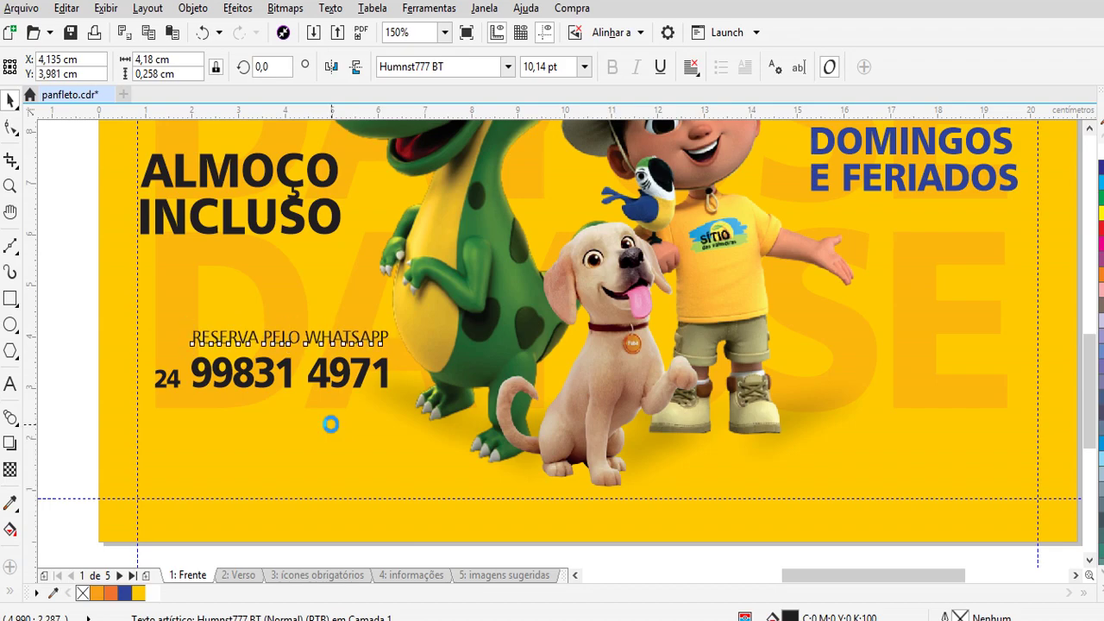
pyautogui.scroll(-4, 509, 448)
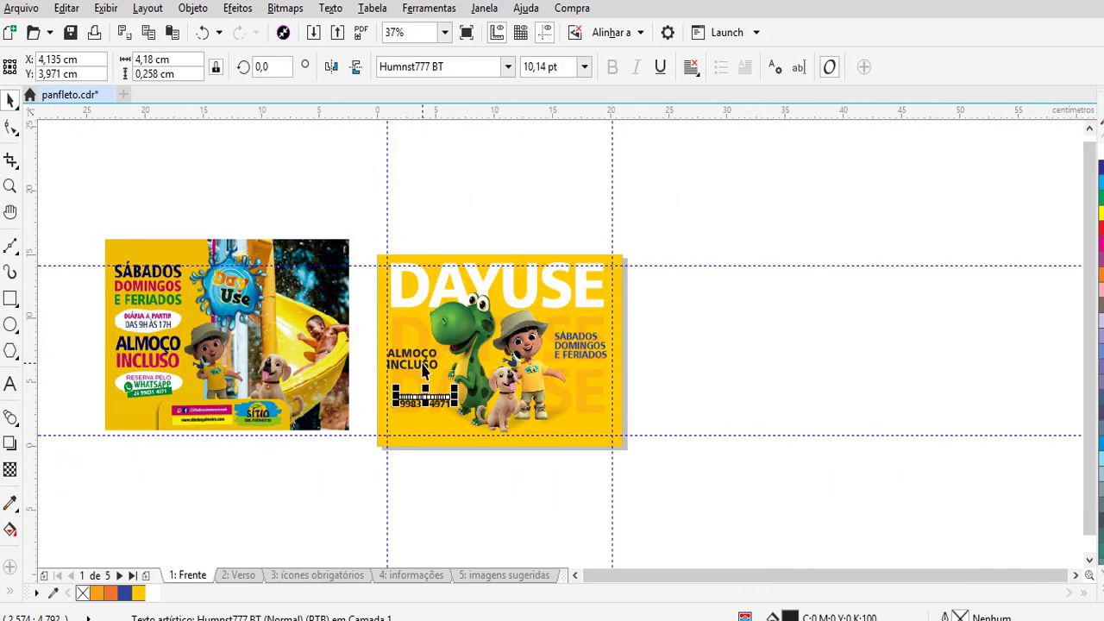
pyautogui.scroll(4, 398, 379)
# Left-align the contact text with ALMOÇO INCLUSO and shrink the phone number slightly
pyautogui.click(387, 332)
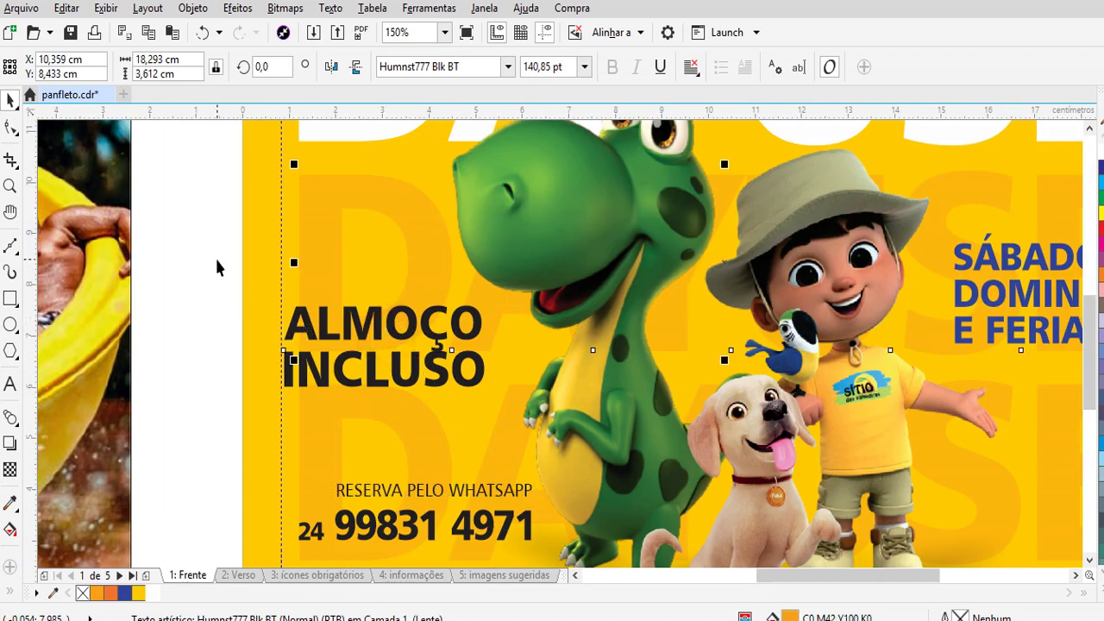
pyautogui.moveTo(217, 263); pyautogui.dragTo(520, 406)
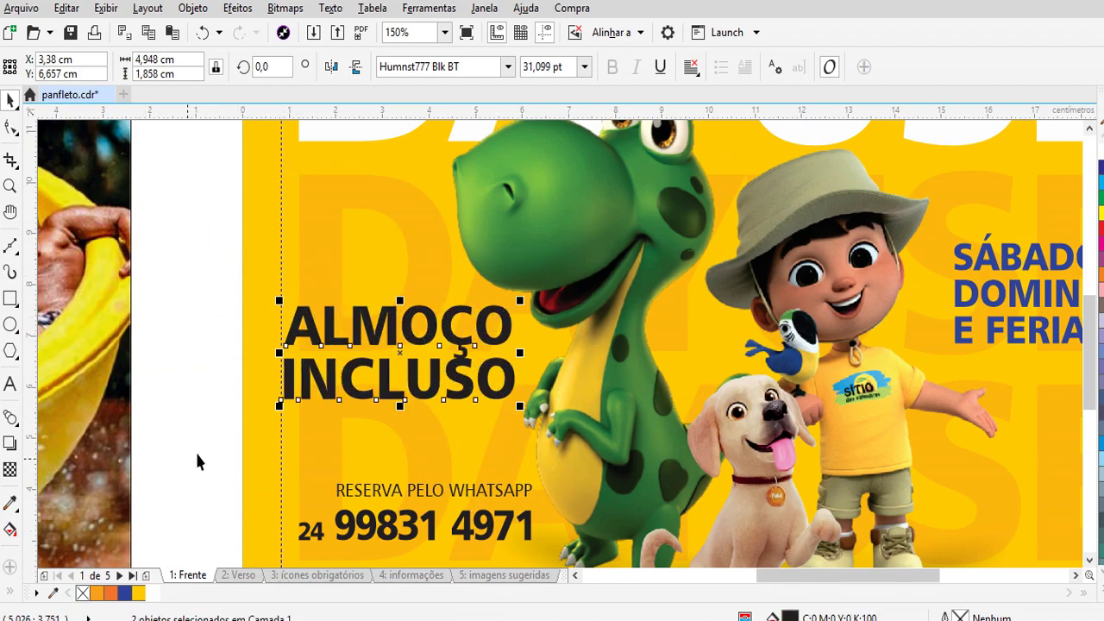
pyautogui.moveTo(196, 438); pyautogui.dragTo(565, 551)
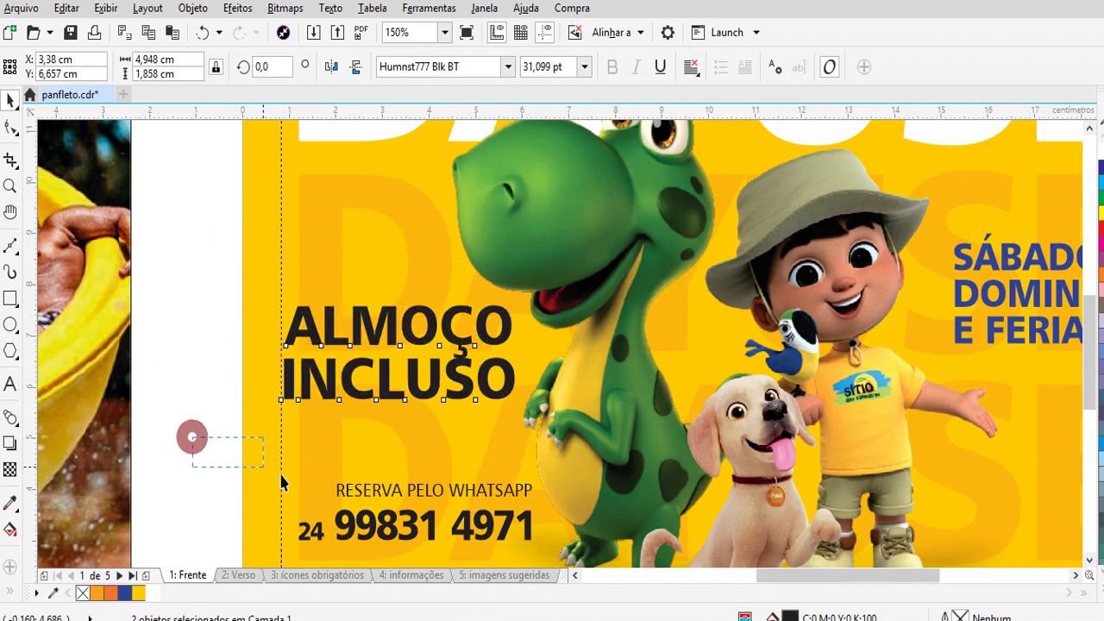
pyautogui.keyDown('shift'); pyautogui.click(509, 385); pyautogui.keyUp('shift')
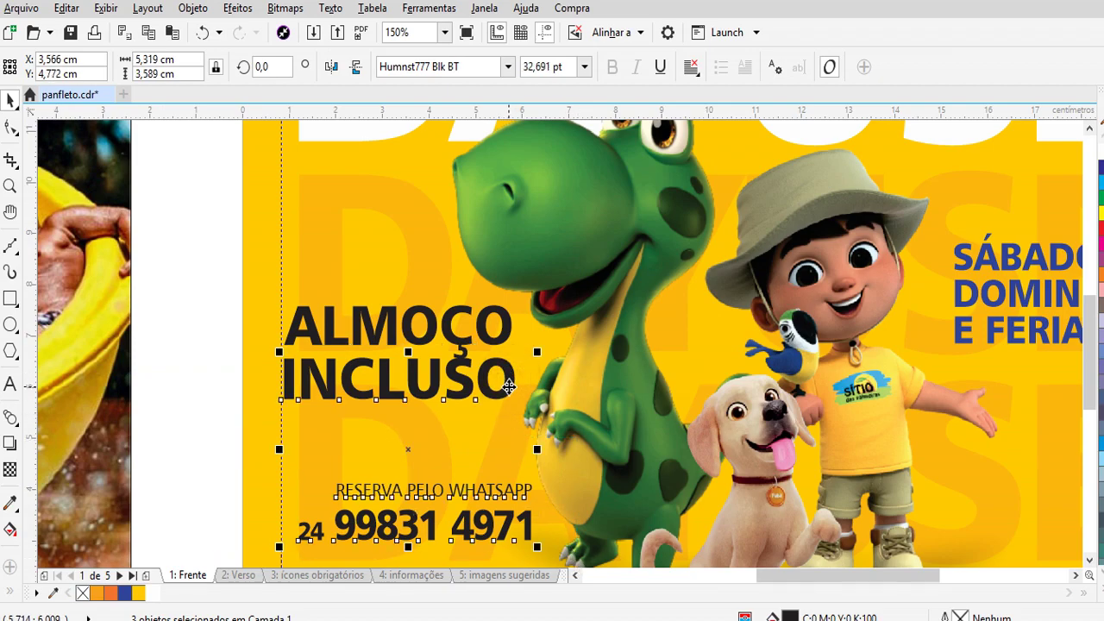
pyautogui.press('l')
pyautogui.click(214, 406)
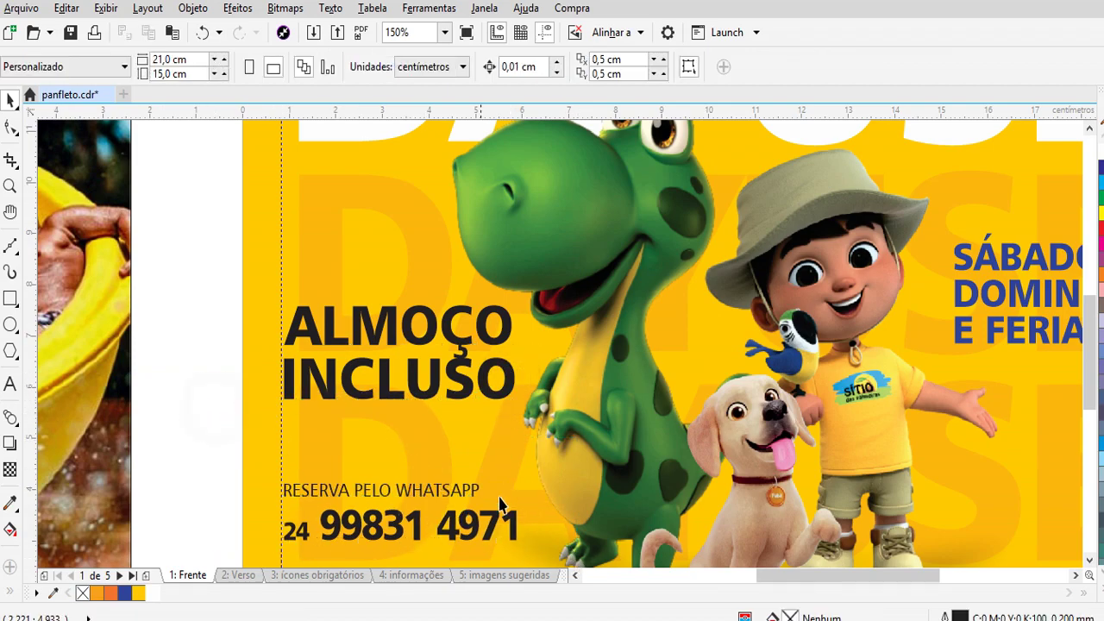
pyautogui.click(508, 542)
pyautogui.click(517, 543)
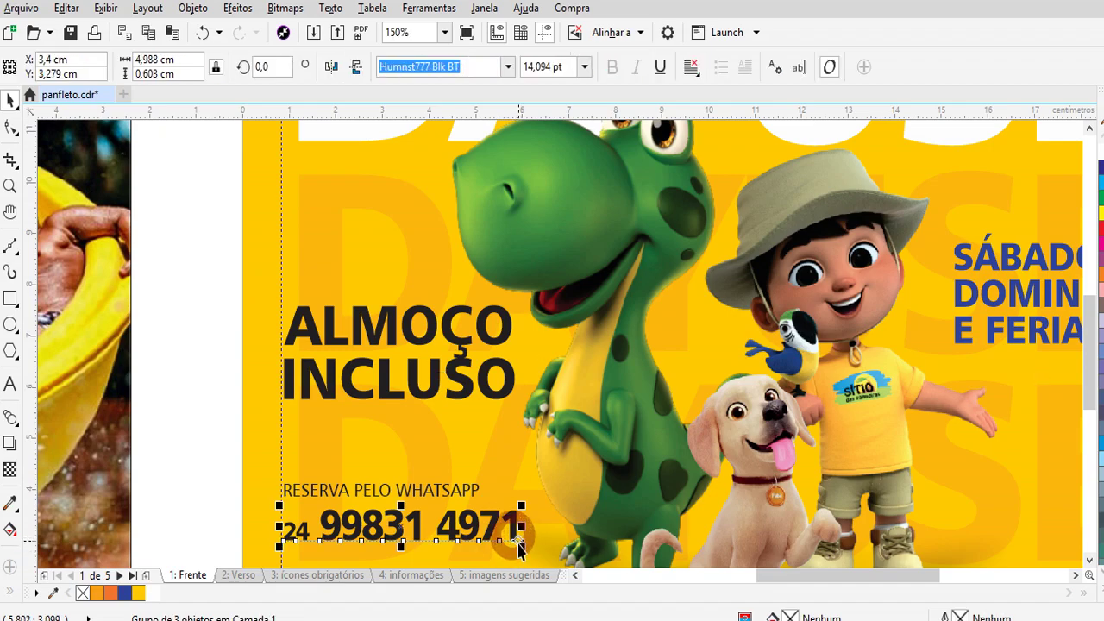
pyautogui.moveTo(520, 544); pyautogui.dragTo(512, 547)
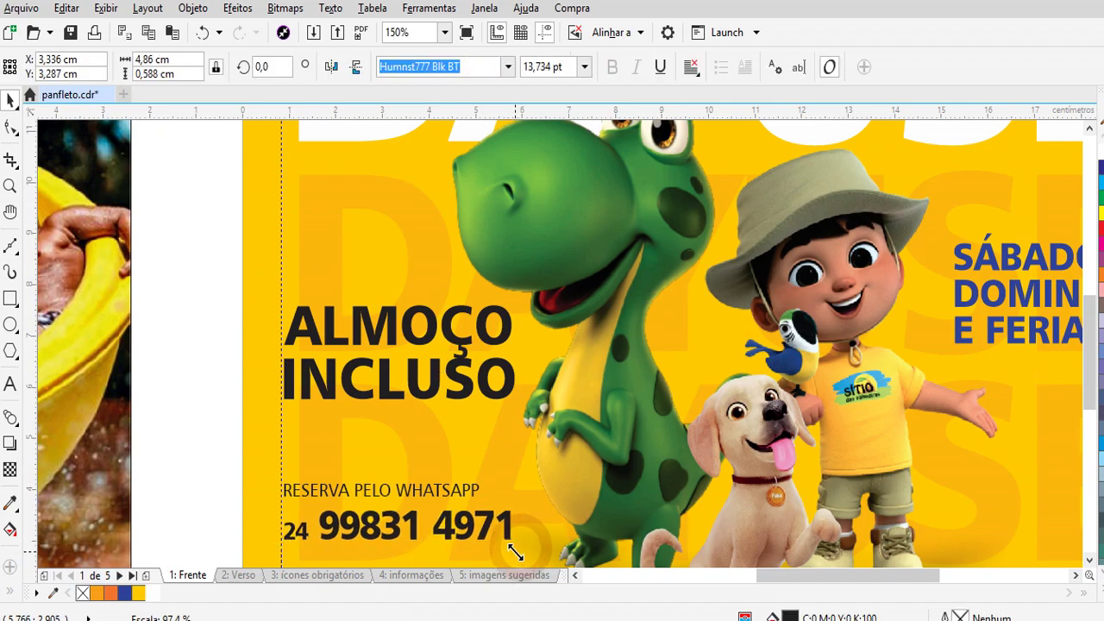
# Right-align the booking line with ALMOÇO INCLUSO and enlarge the phone number slightly
pyautogui.click(474, 491)
pyautogui.keyDown('shift'); pyautogui.click(507, 384); pyautogui.keyUp('shift')
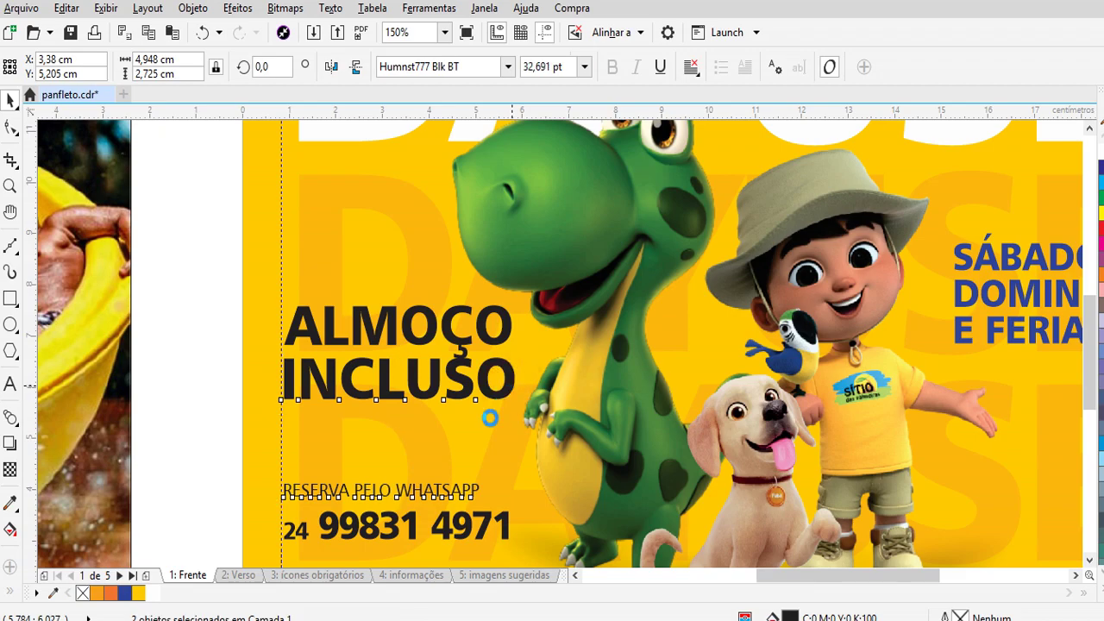
pyautogui.press('r')
pyautogui.click(223, 442)
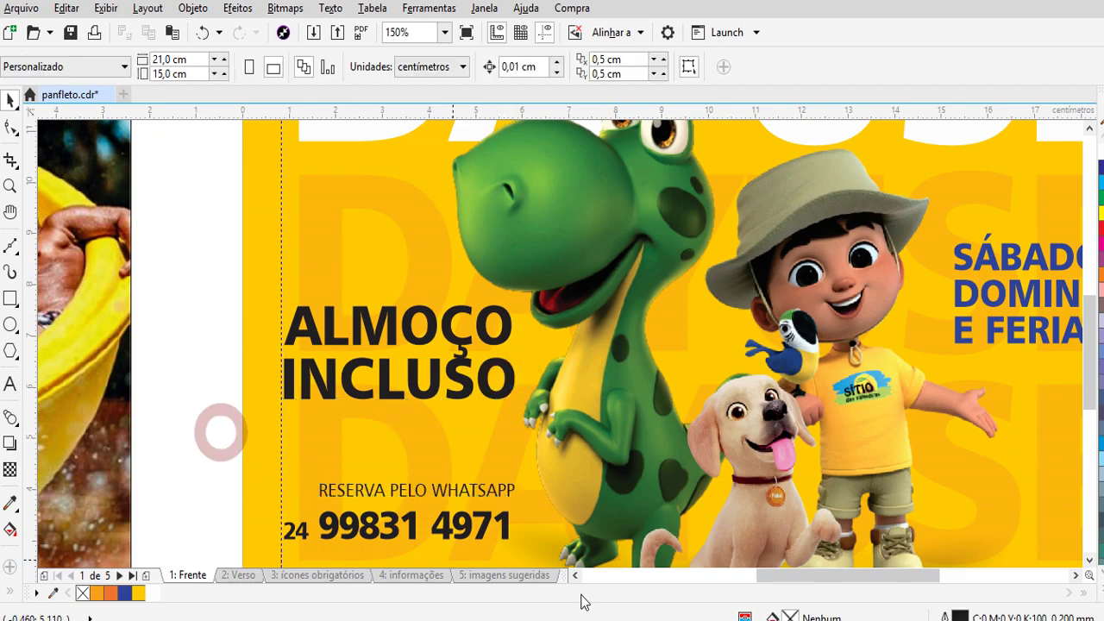
pyautogui.click(507, 536)
pyautogui.click(509, 540)
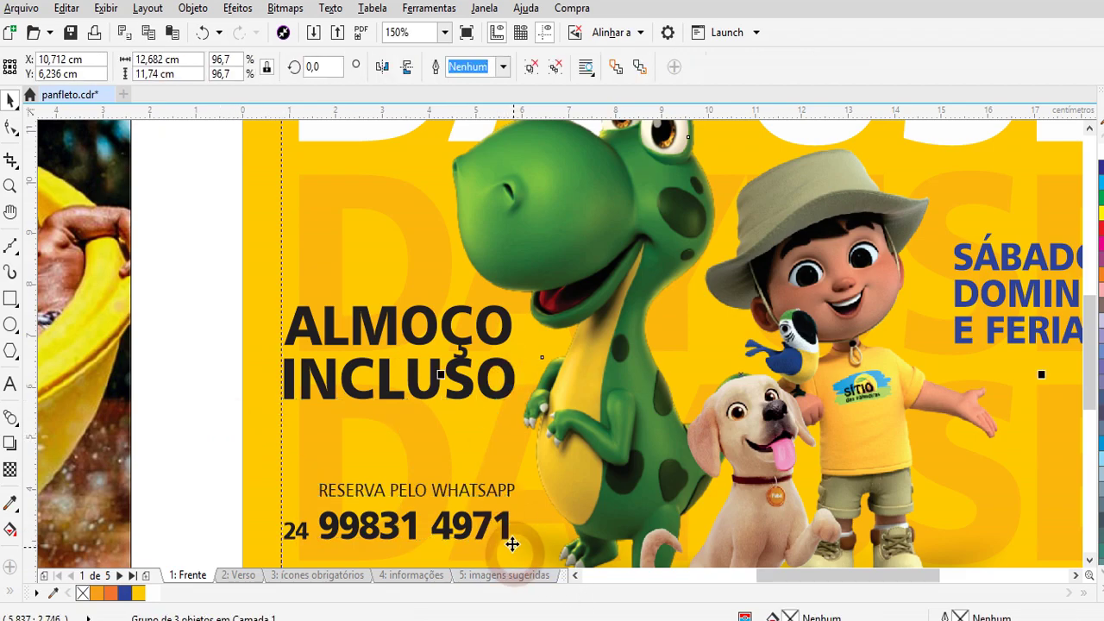
pyautogui.keyDown('ctrl'); pyautogui.click(509, 540); pyautogui.keyUp('ctrl')
pyautogui.scroll(-2, 517, 555)
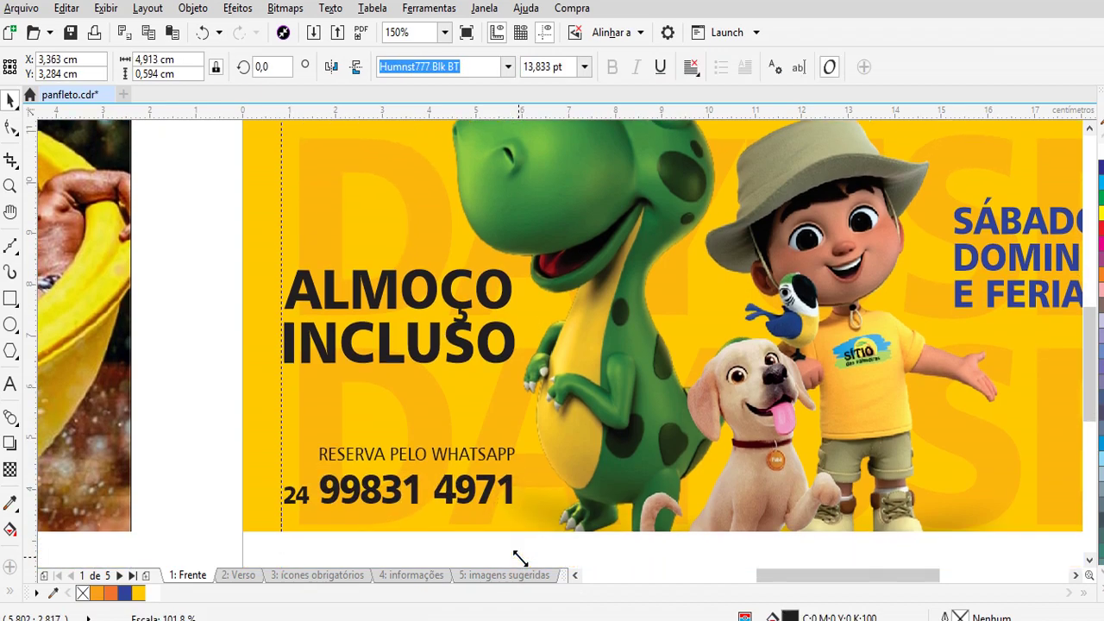
pyautogui.moveTo(521, 483); pyautogui.dragTo(518, 515)
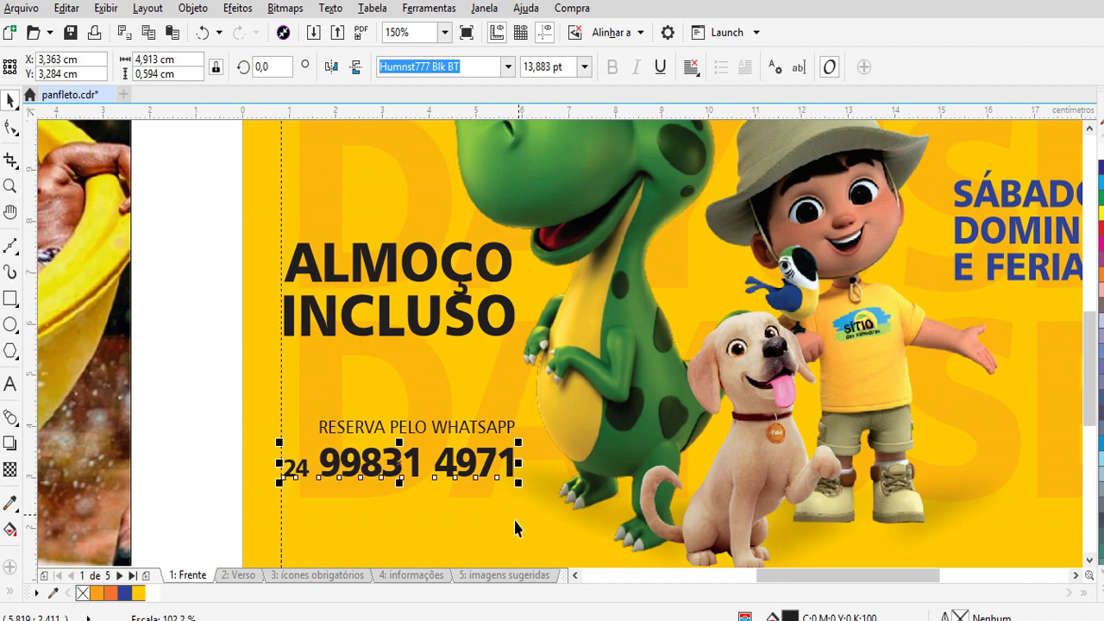
pyautogui.click(154, 401)
pyautogui.press('F4')
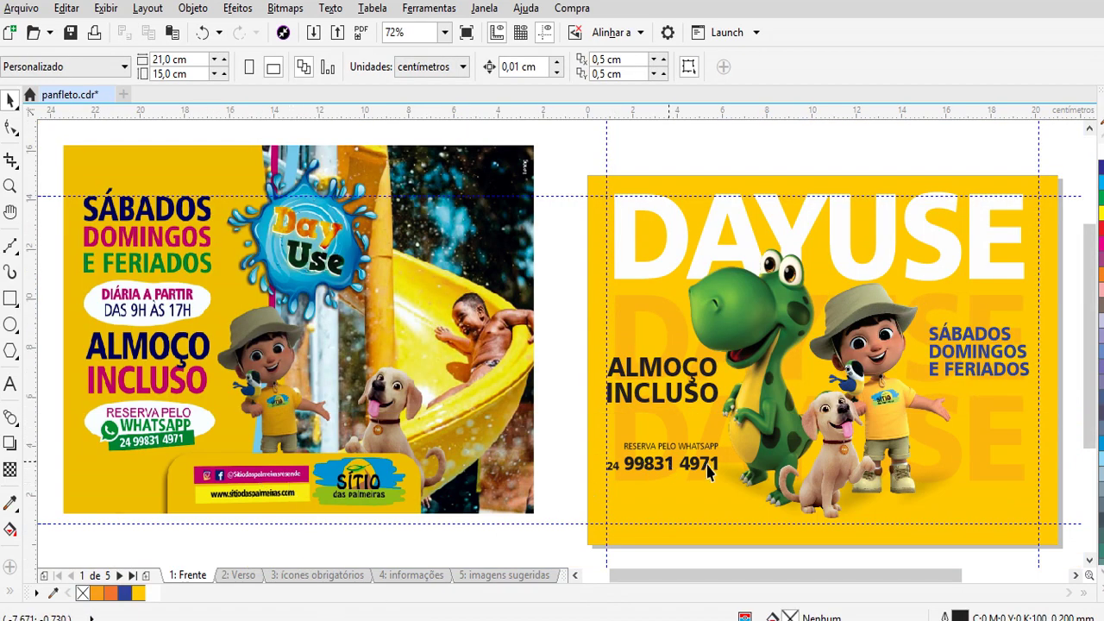
# Tighten the letter spacing of both ALMOÇO and INCLUSO lines
pyautogui.click(1002, 381)
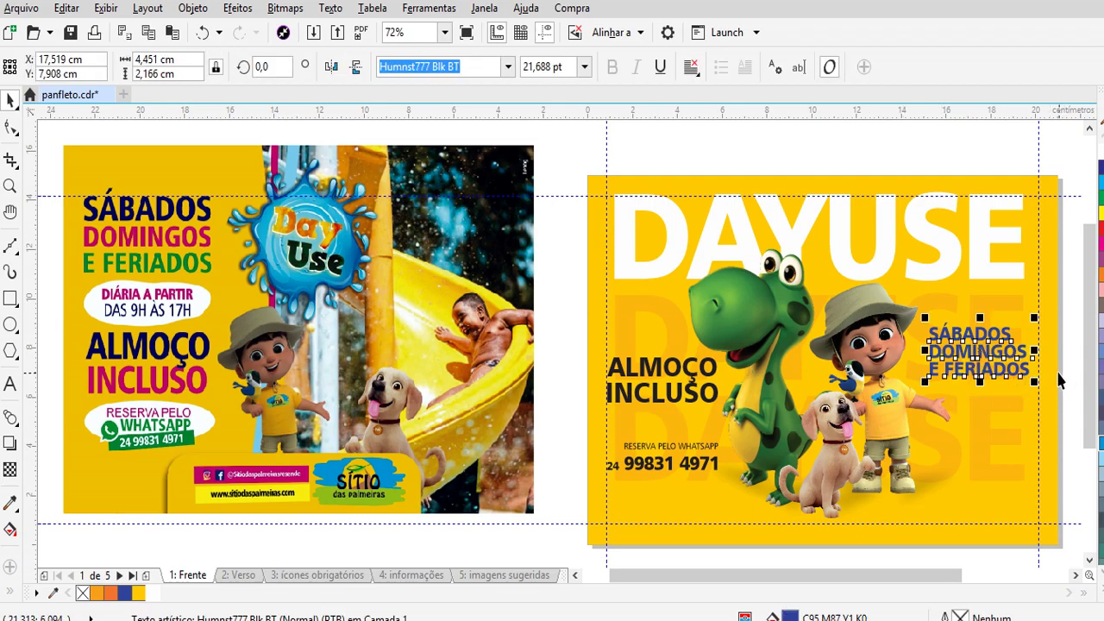
pyautogui.scroll(2, 1059, 380)
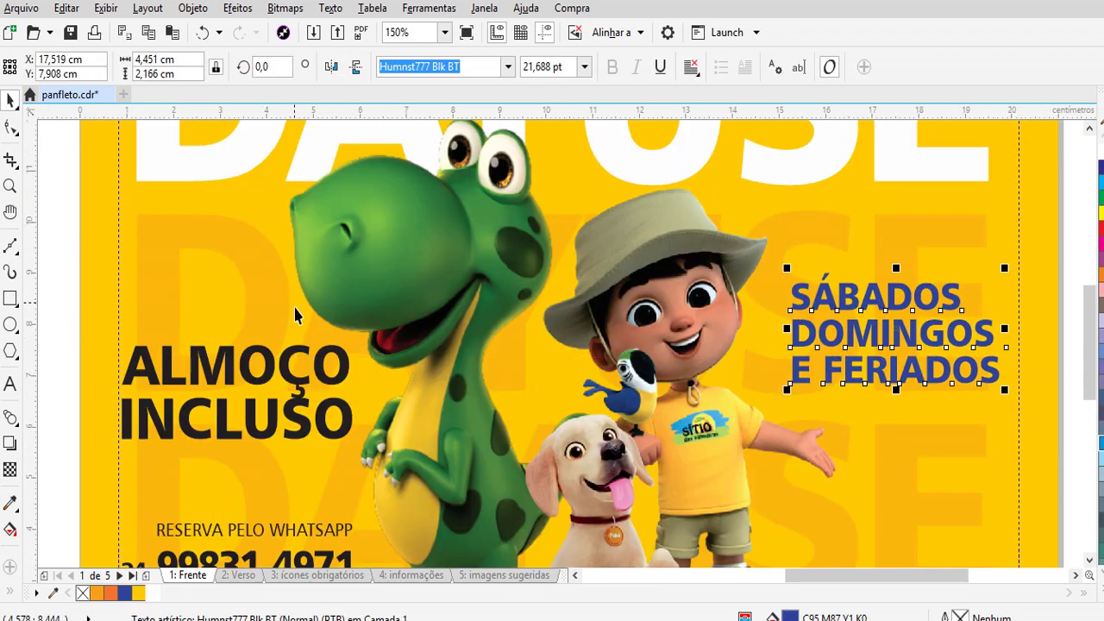
pyautogui.click(261, 385)
pyautogui.press('F10')
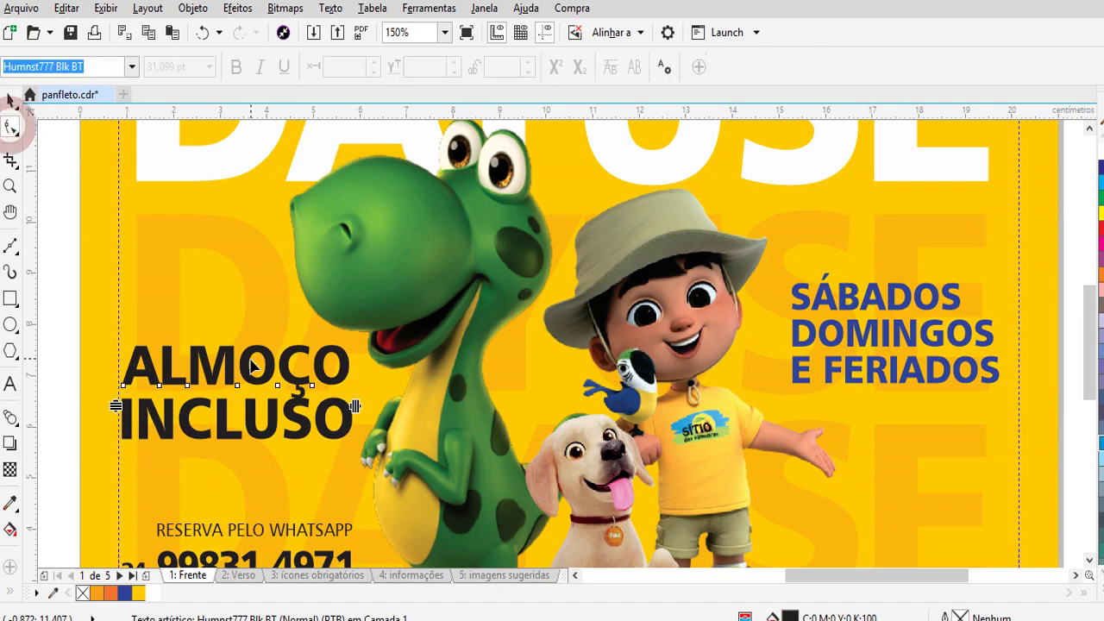
pyautogui.moveTo(354, 412); pyautogui.dragTo(330, 414)
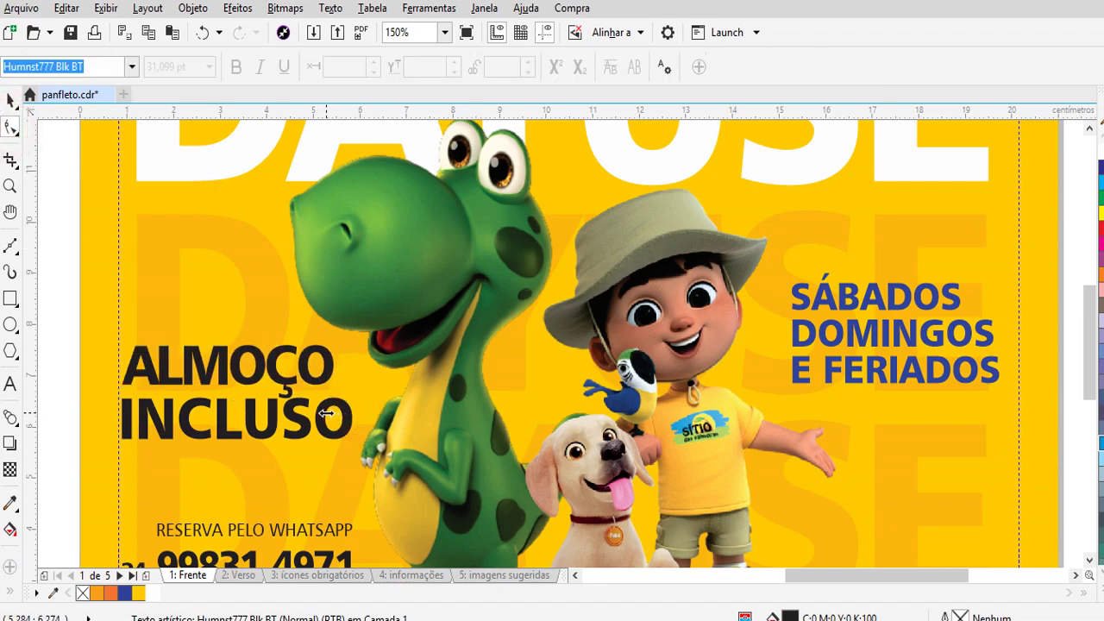
pyautogui.click(353, 441)
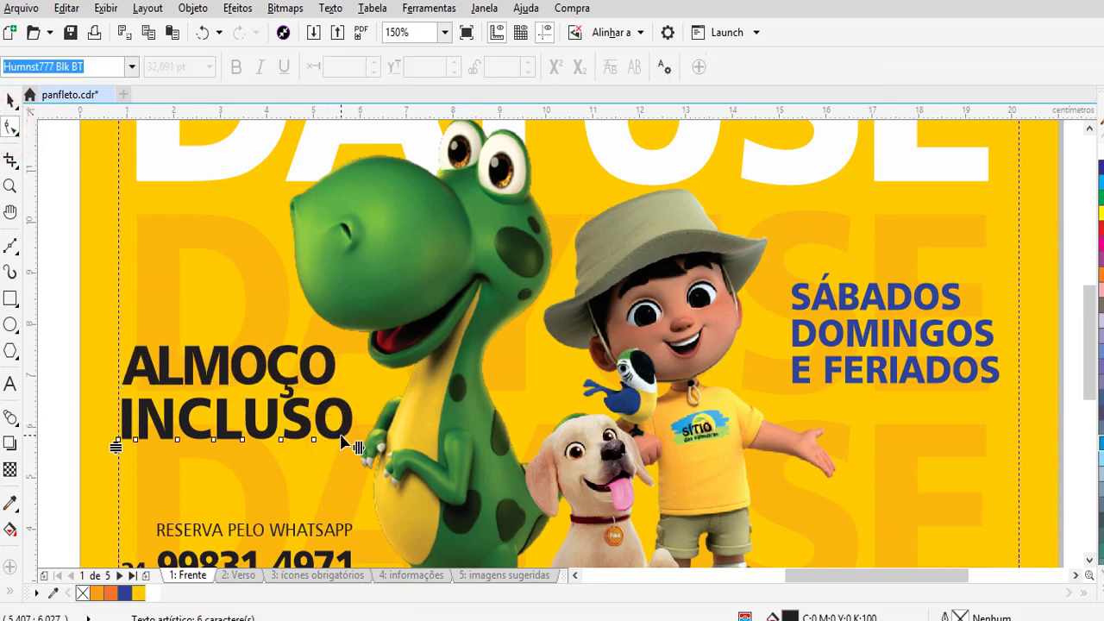
pyautogui.moveTo(360, 447); pyautogui.dragTo(330, 450)
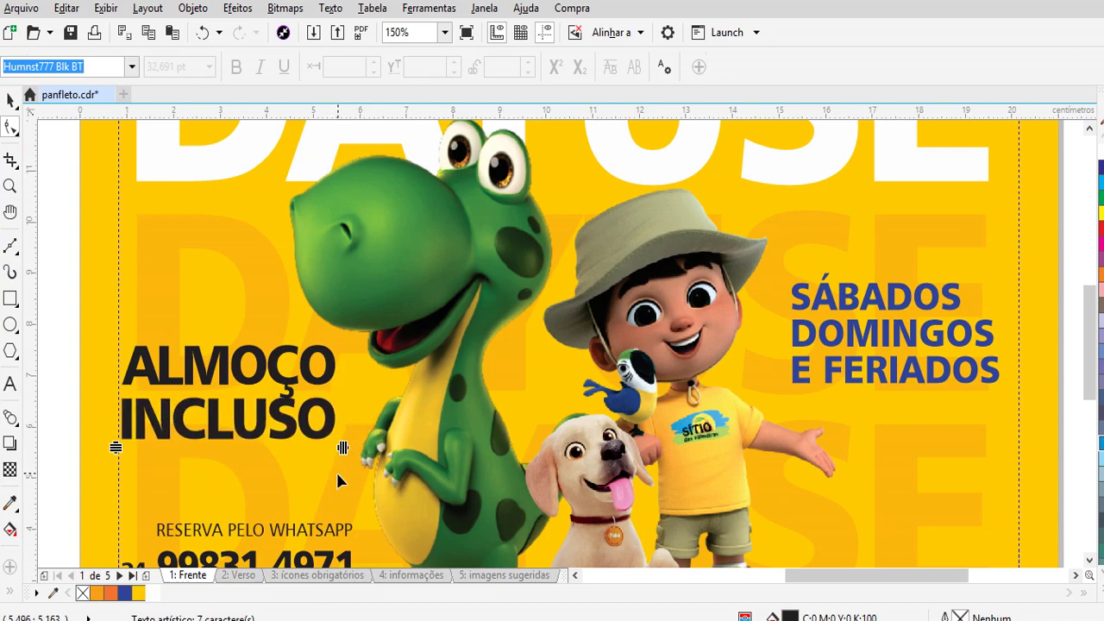
# Pan left so the reference flyer sits fully in view beside the front
pyautogui.click(10, 97)
pyautogui.scroll(-2, 558, 370)
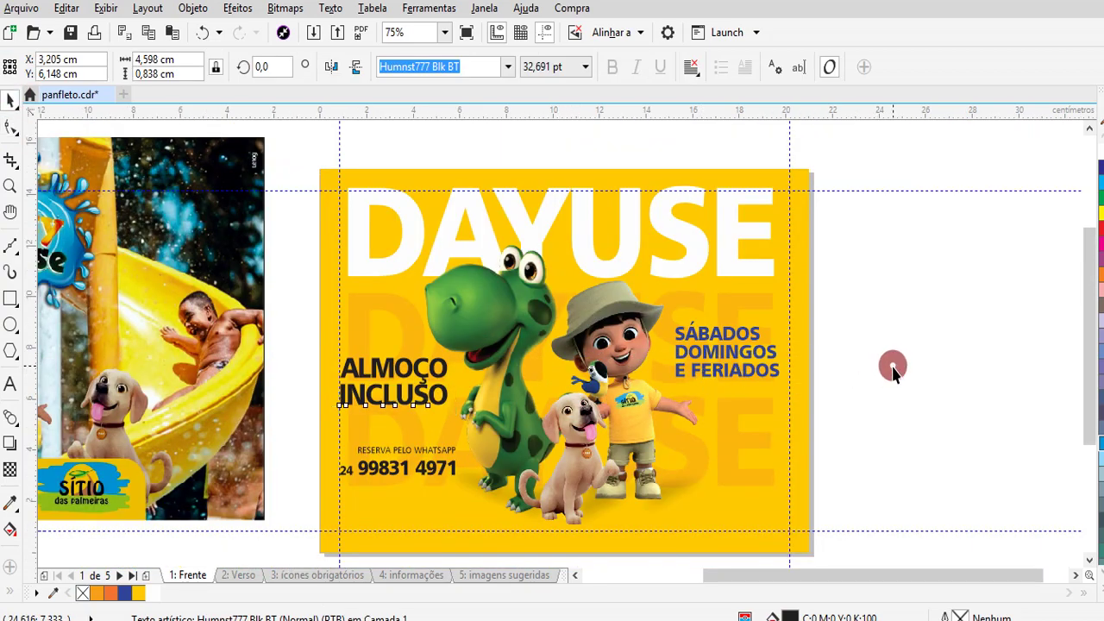
pyautogui.click(892, 368)
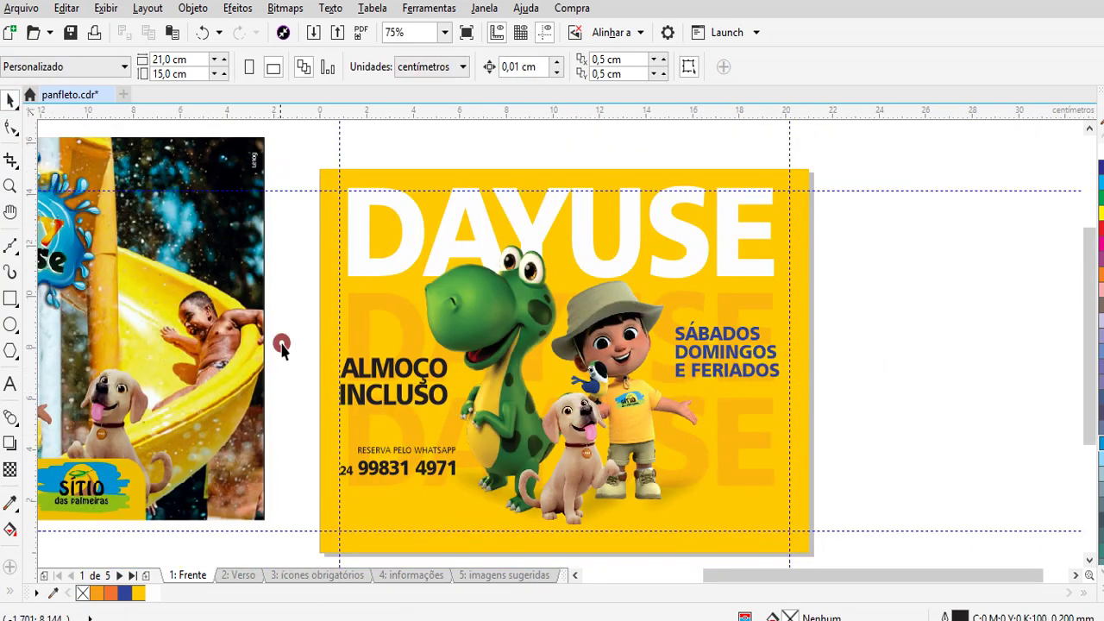
pyautogui.moveTo(282, 347)
pyautogui.mouseDown()
pyautogui.moveTo(458, 435)
pyautogui.moveTo(464, 416)
pyautogui.mouseUp()
pyautogui.click(938, 406)
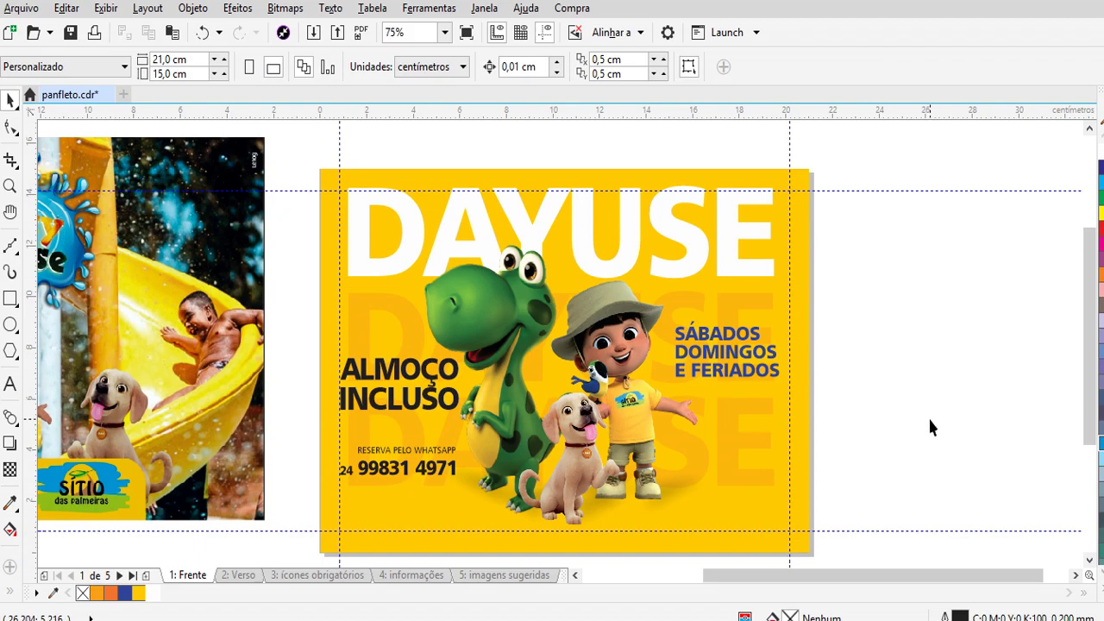
pyautogui.hscroll(-3, 927, 416)
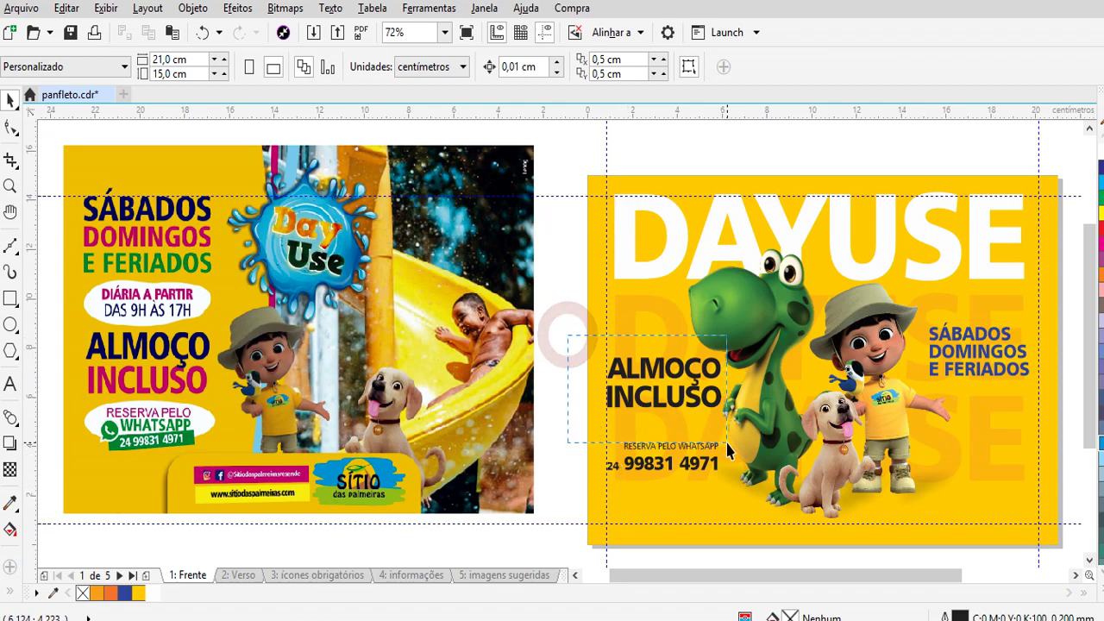
# Shrink ALMOÇO INCLUSO slightly and sample the reference design's colours into the document palette
pyautogui.click(703, 393)
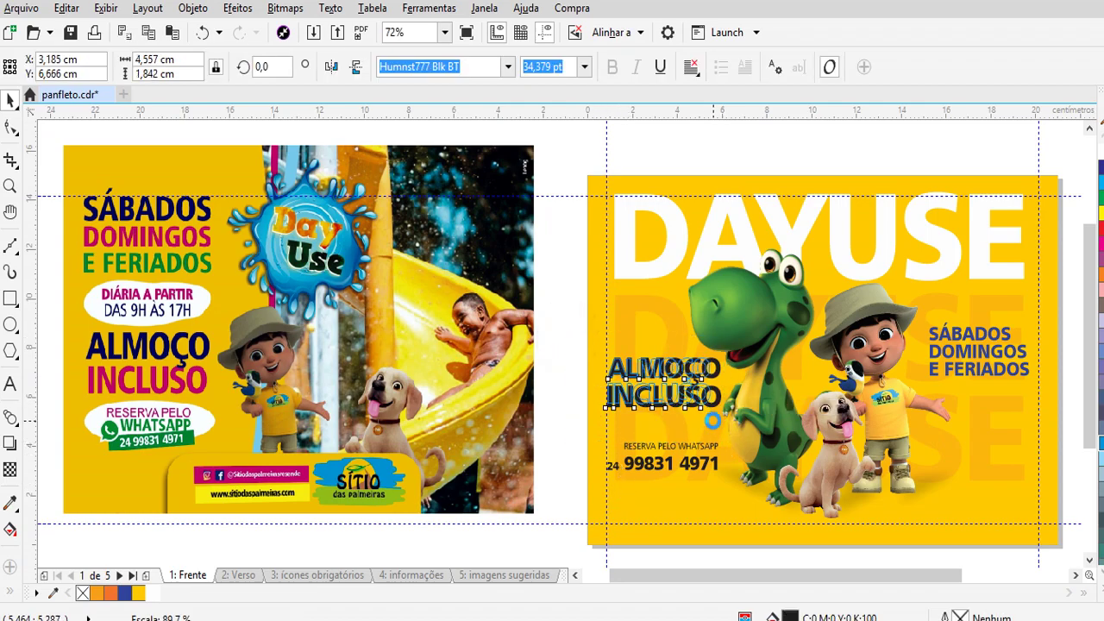
pyautogui.moveTo(717, 420); pyautogui.dragTo(713, 410)
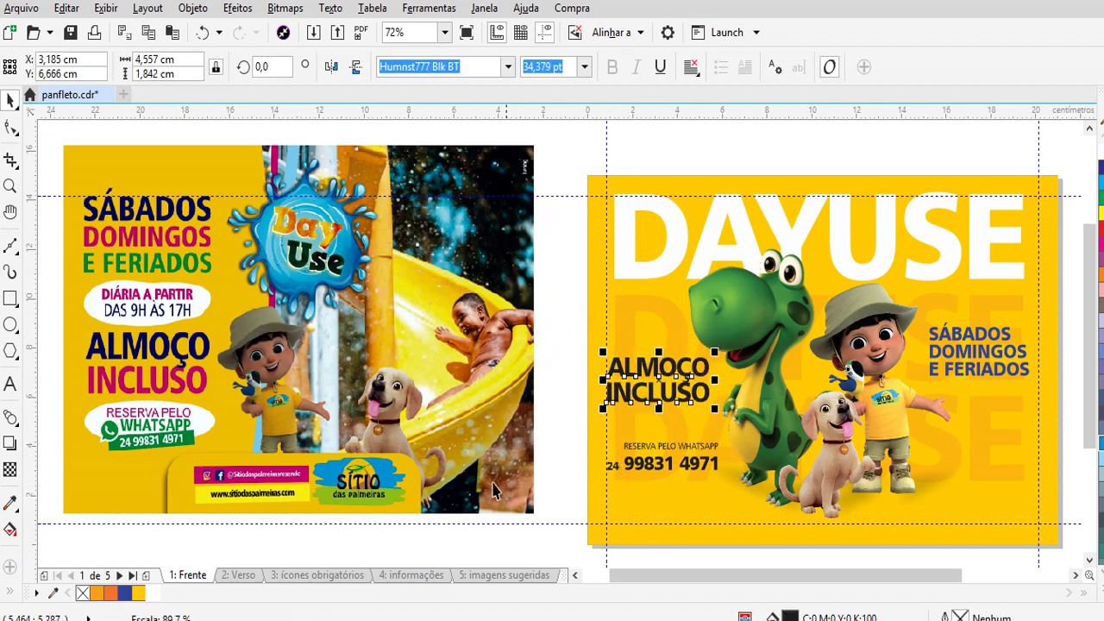
pyautogui.click(53, 593)
pyautogui.click(302, 472)
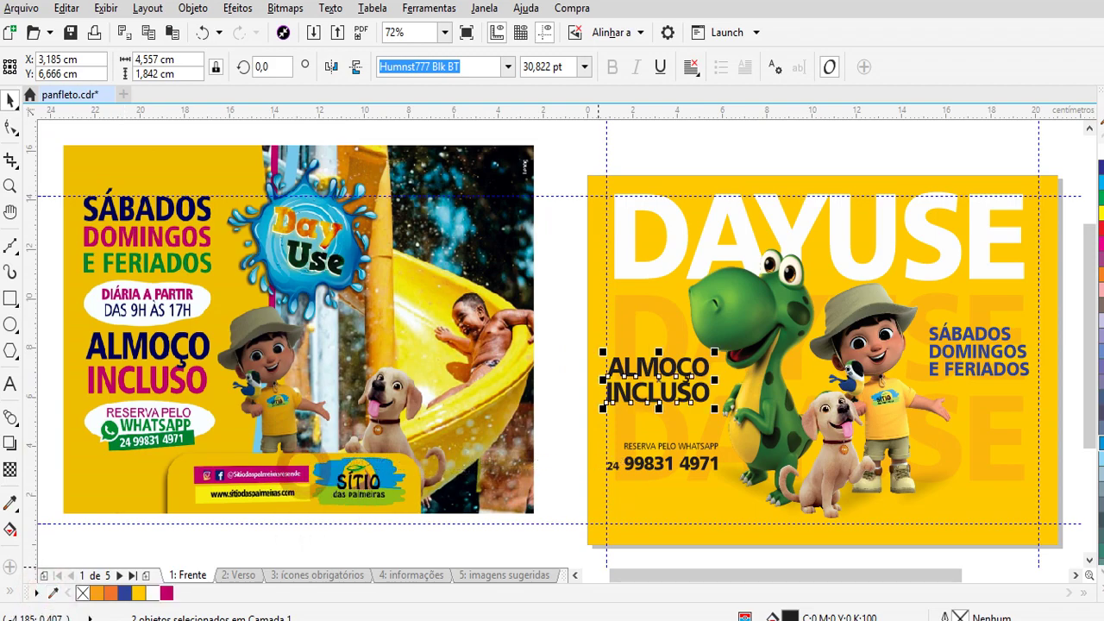
# Convert the sampled magenta swatch to CMYK C23 M100 Y42 K4
pyautogui.doubleClick(166, 593)
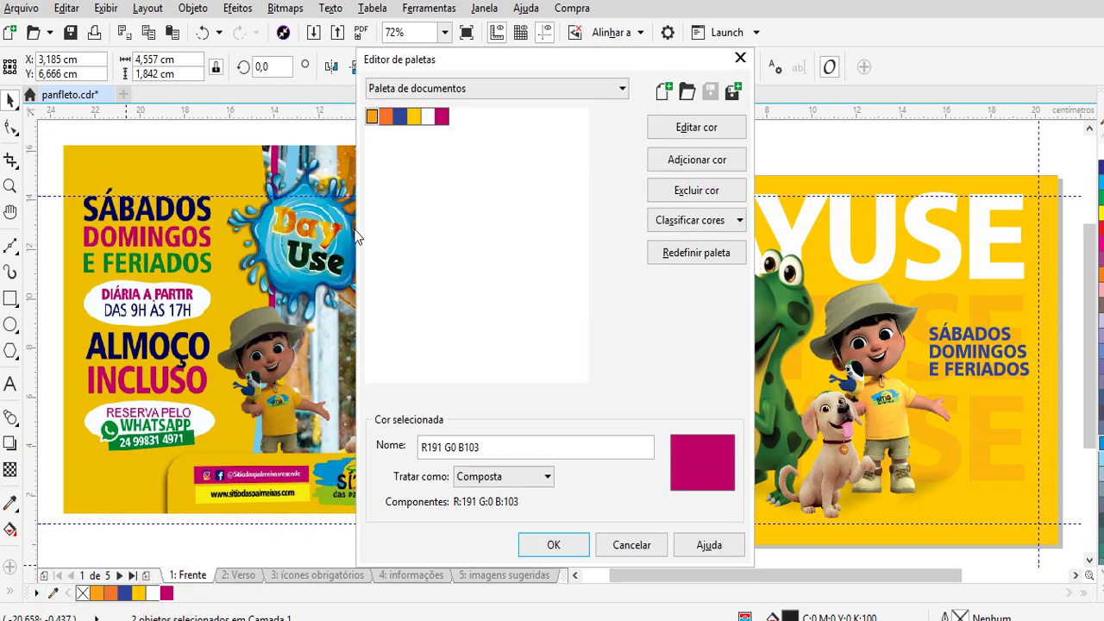
pyautogui.click(441, 116)
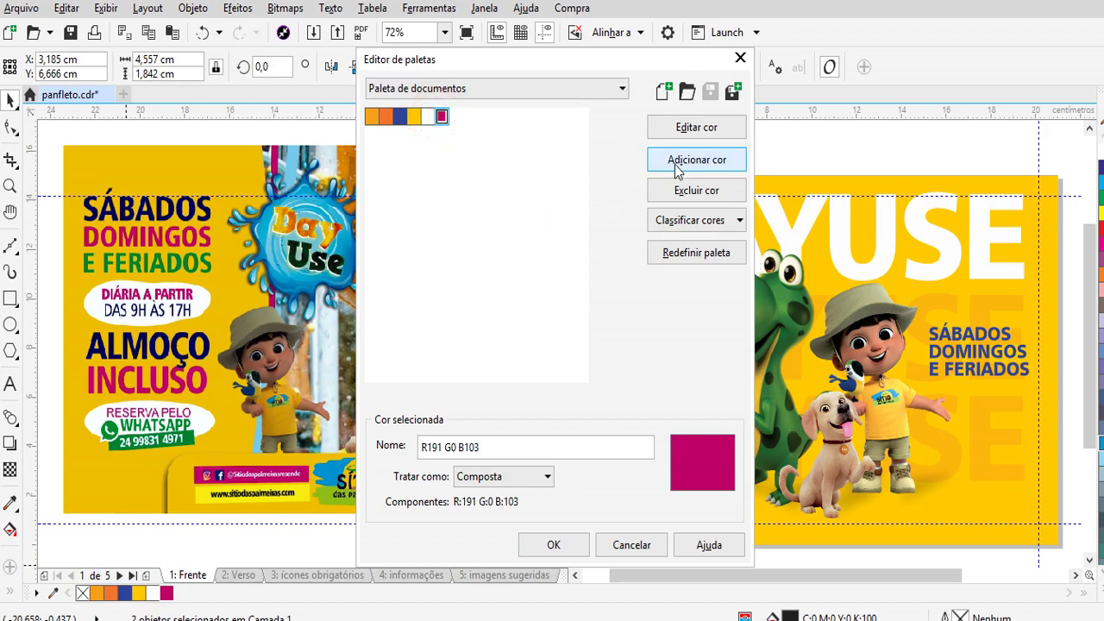
pyautogui.click(677, 127)
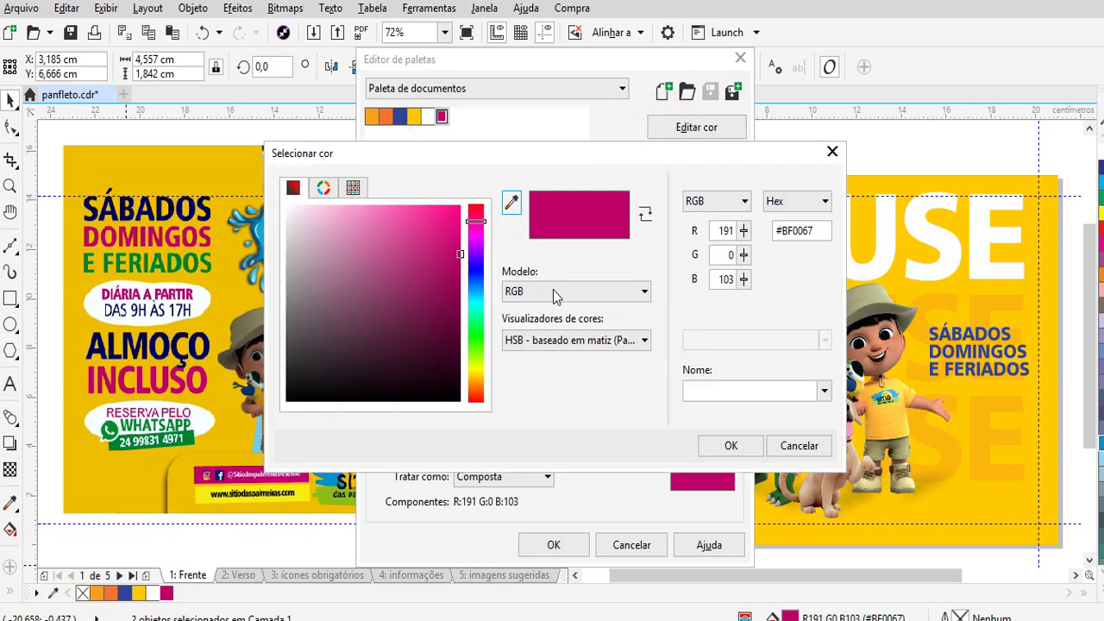
pyautogui.click(553, 289)
pyautogui.click(526, 306)
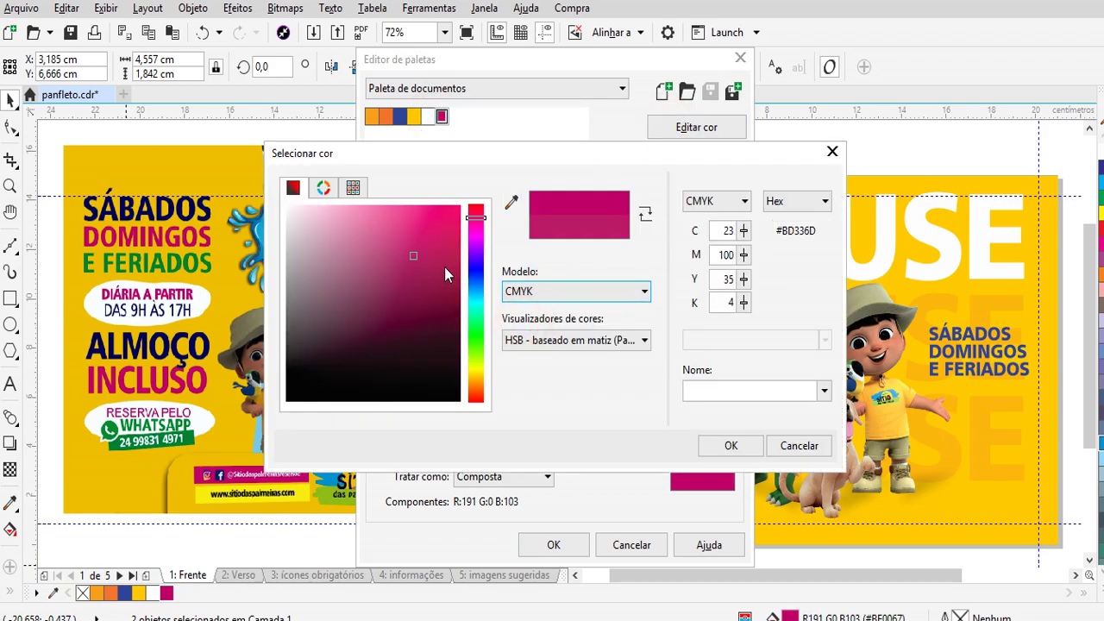
pyautogui.moveTo(413, 255); pyautogui.dragTo(423, 259)
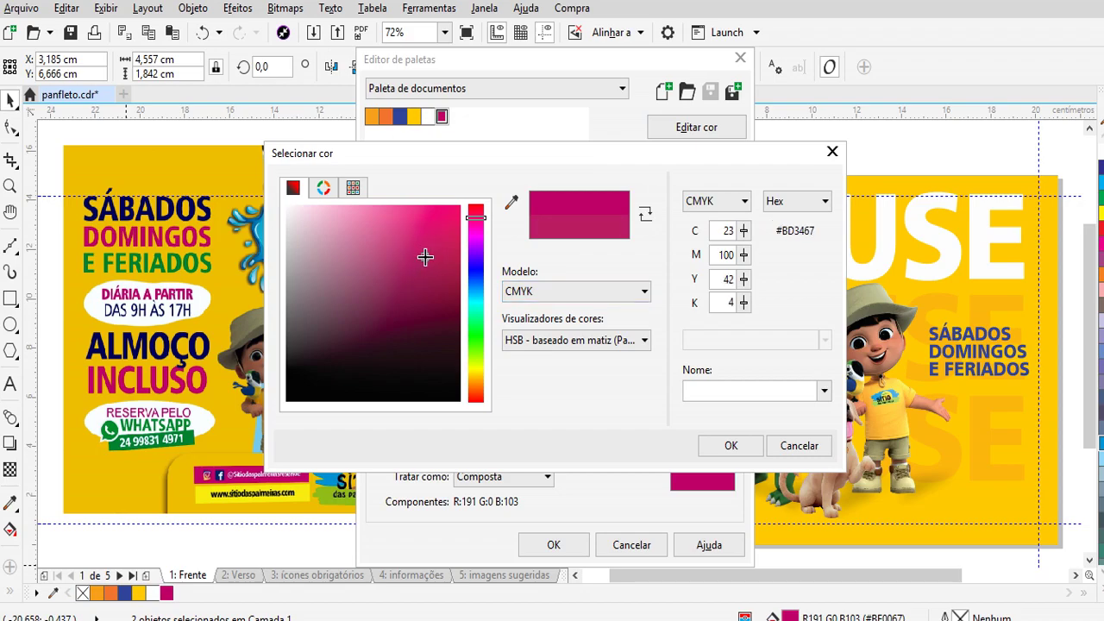
pyautogui.click(731, 447)
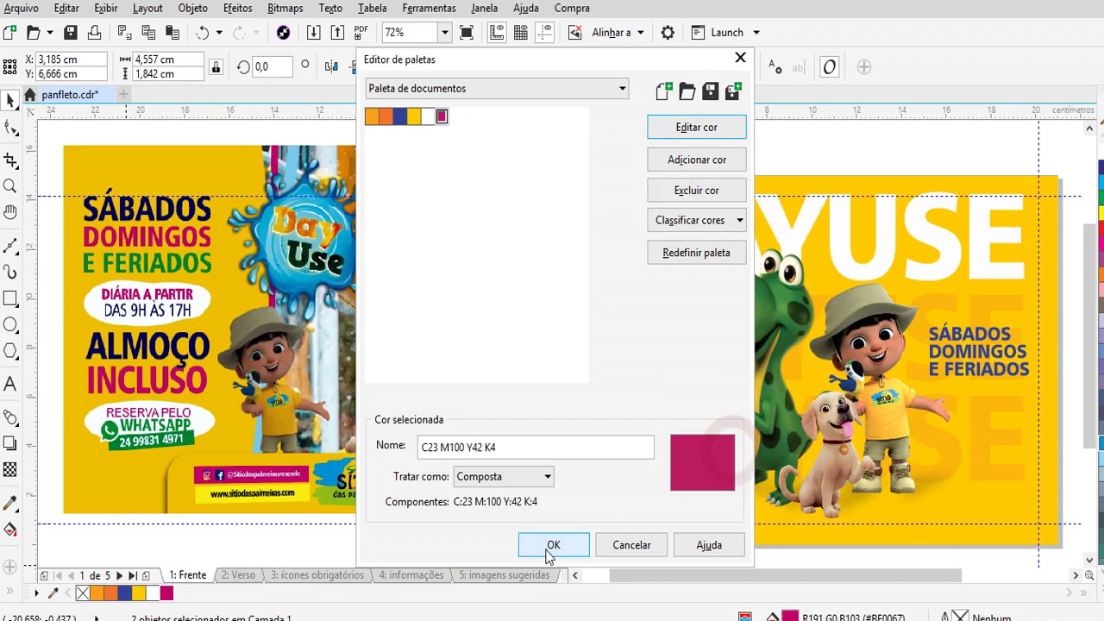
pyautogui.click(553, 544)
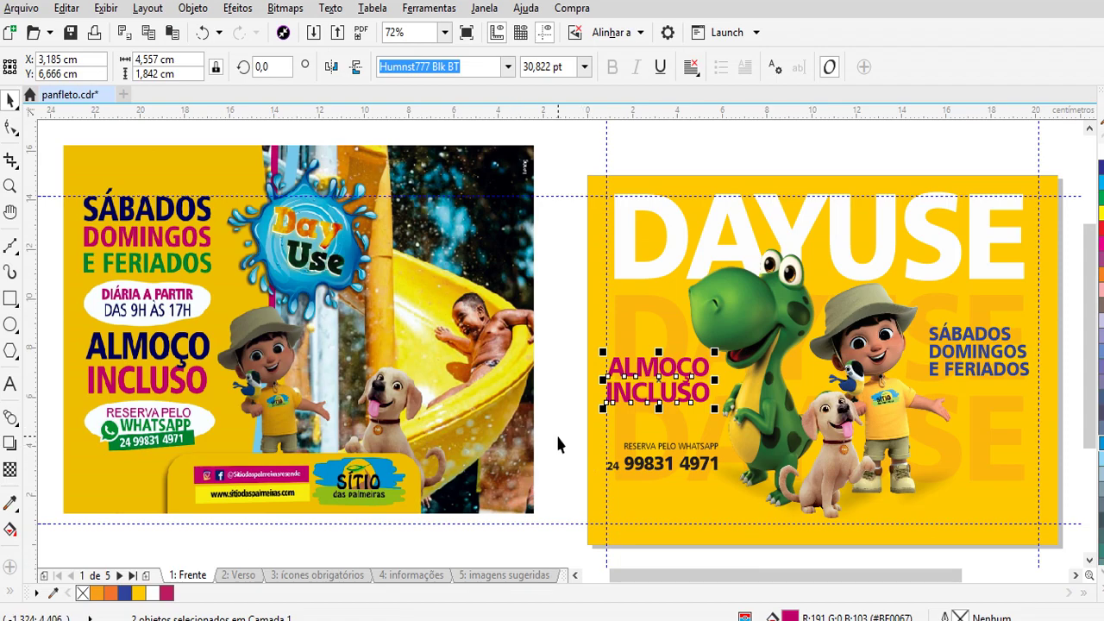
# Colour the ALMOÇO line dark blue
pyautogui.press('Escape')
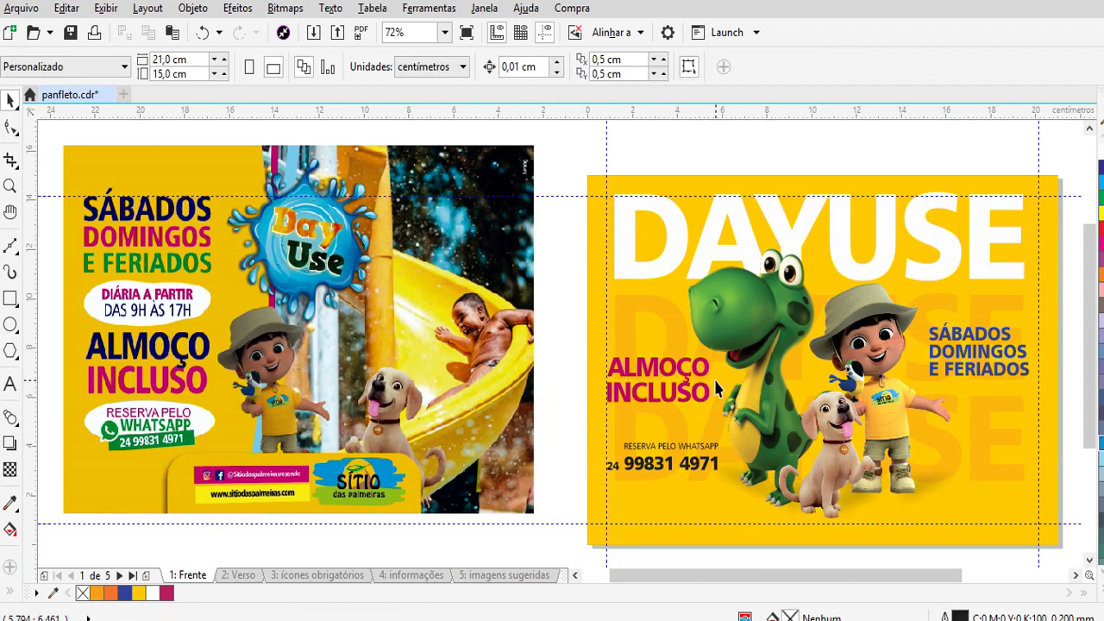
pyautogui.click(700, 379)
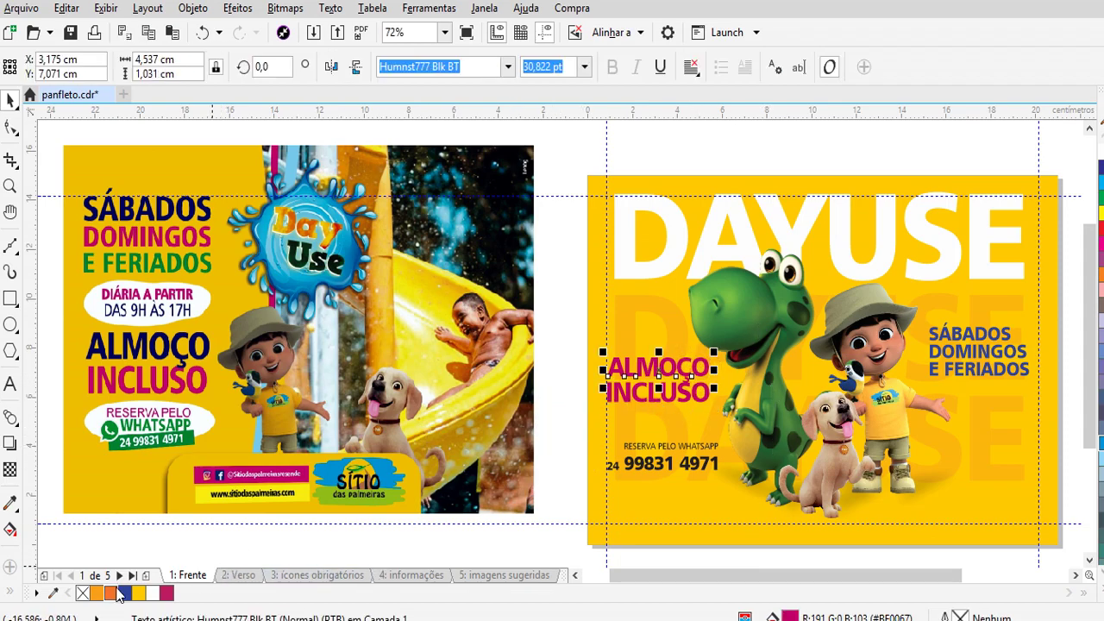
pyautogui.click(123, 593)
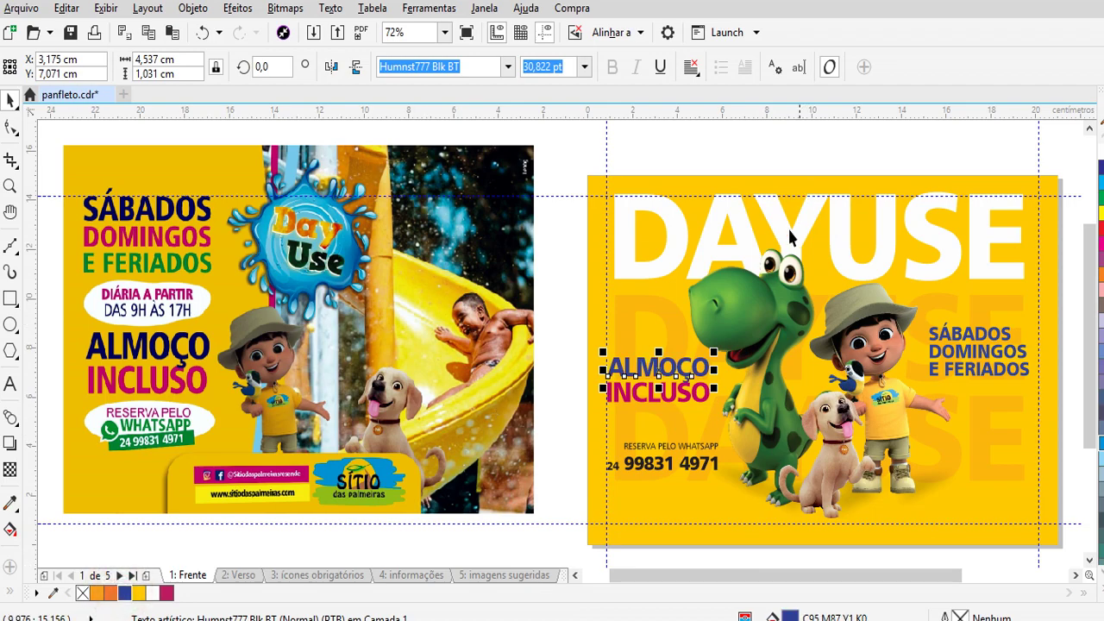
pyautogui.click(543, 347)
pyautogui.click(954, 345)
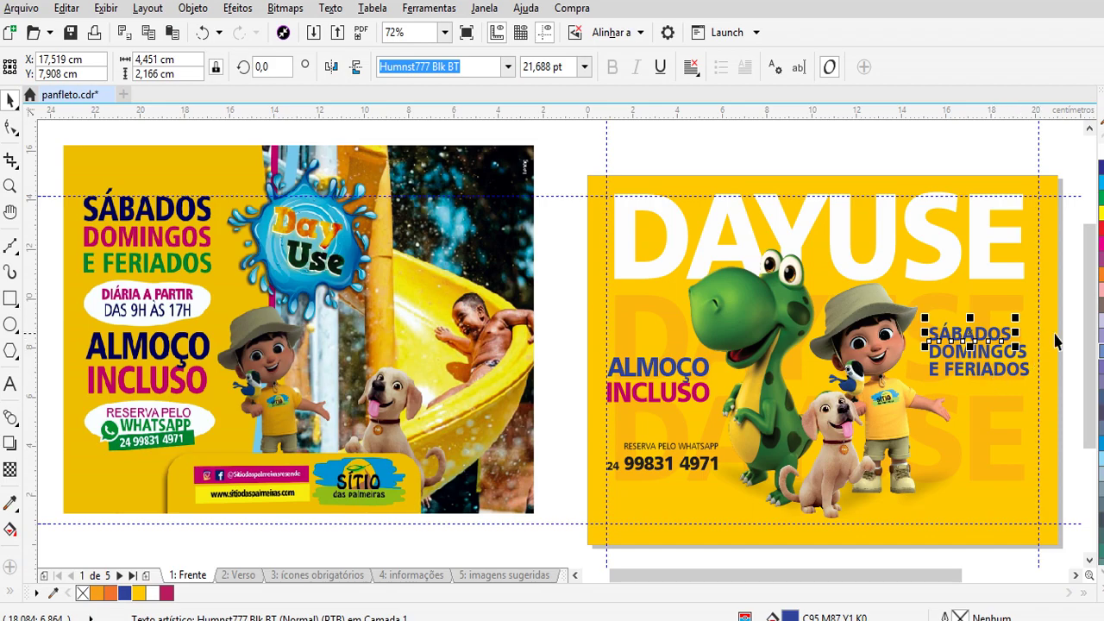
# Set the E FERIADOS line's height to 0,55 cm
pyautogui.scroll(2, 1054, 341)
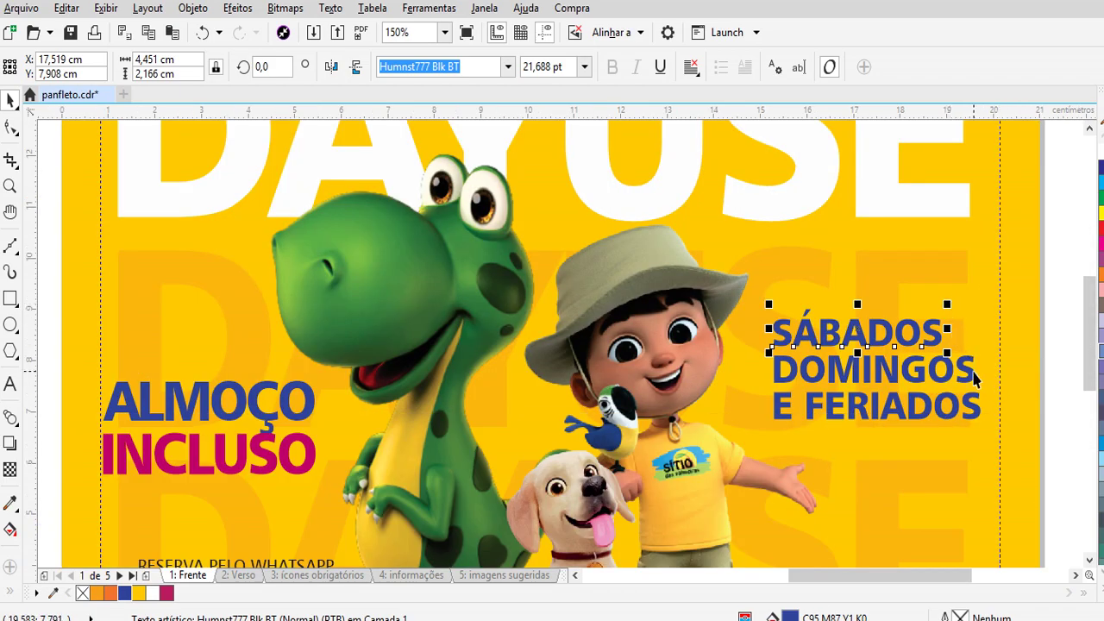
pyautogui.click(972, 408)
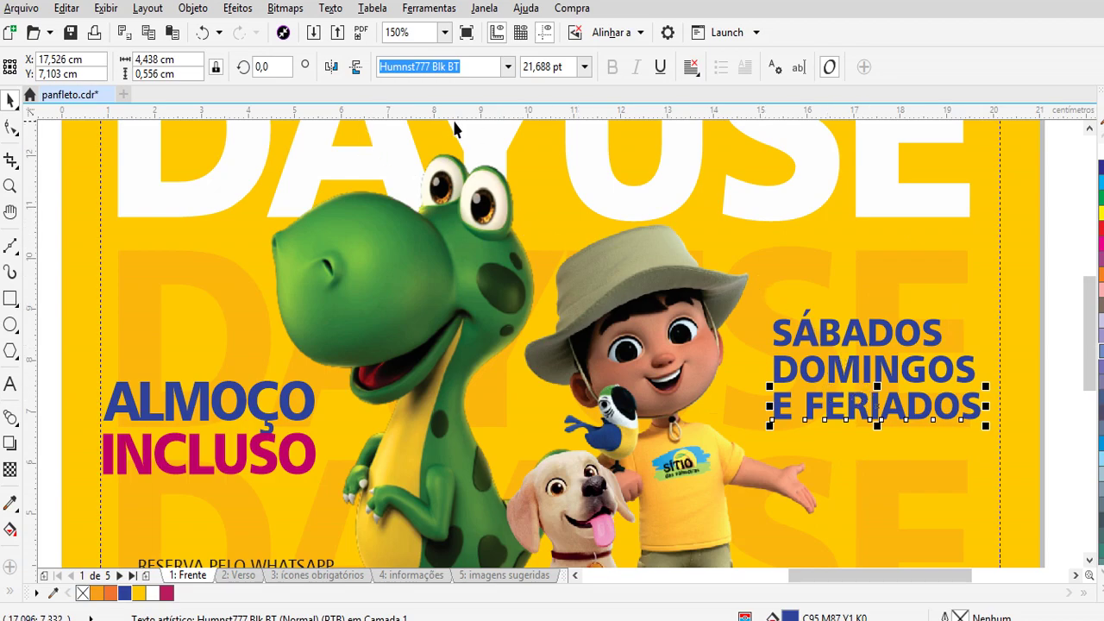
pyautogui.doubleClick(183, 73)
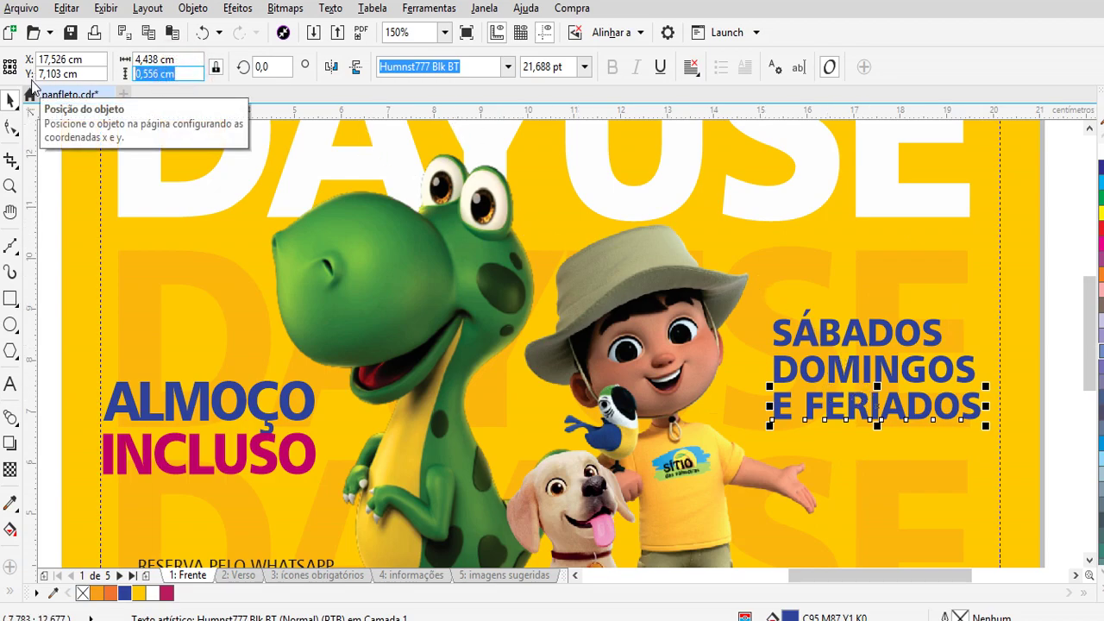
pyautogui.write('0,5')
pyautogui.press('Return')
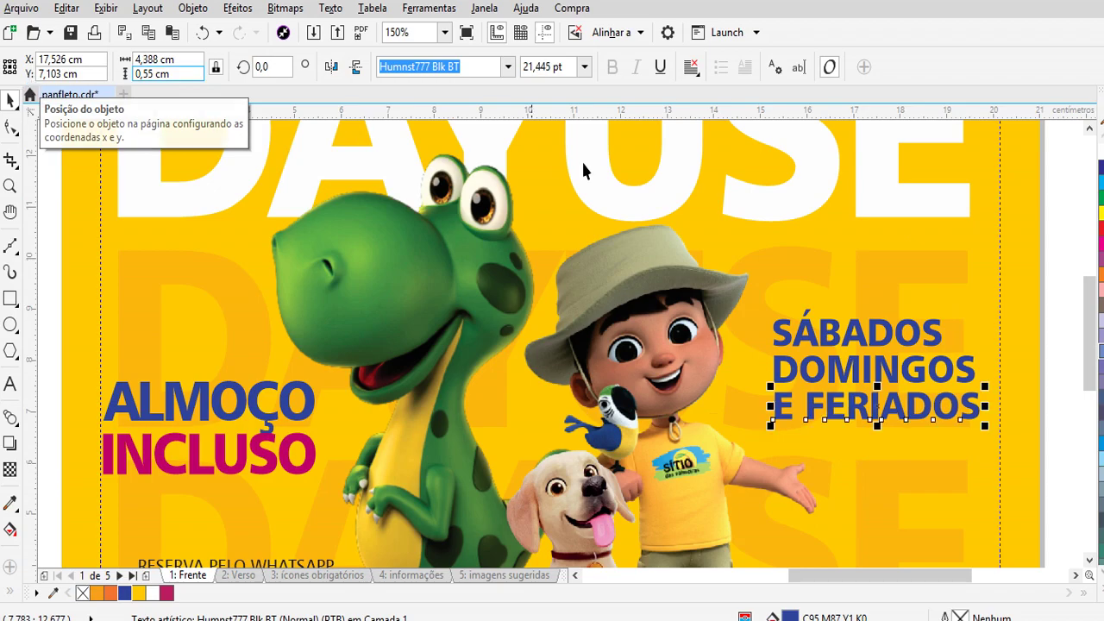
pyautogui.press('Tab')
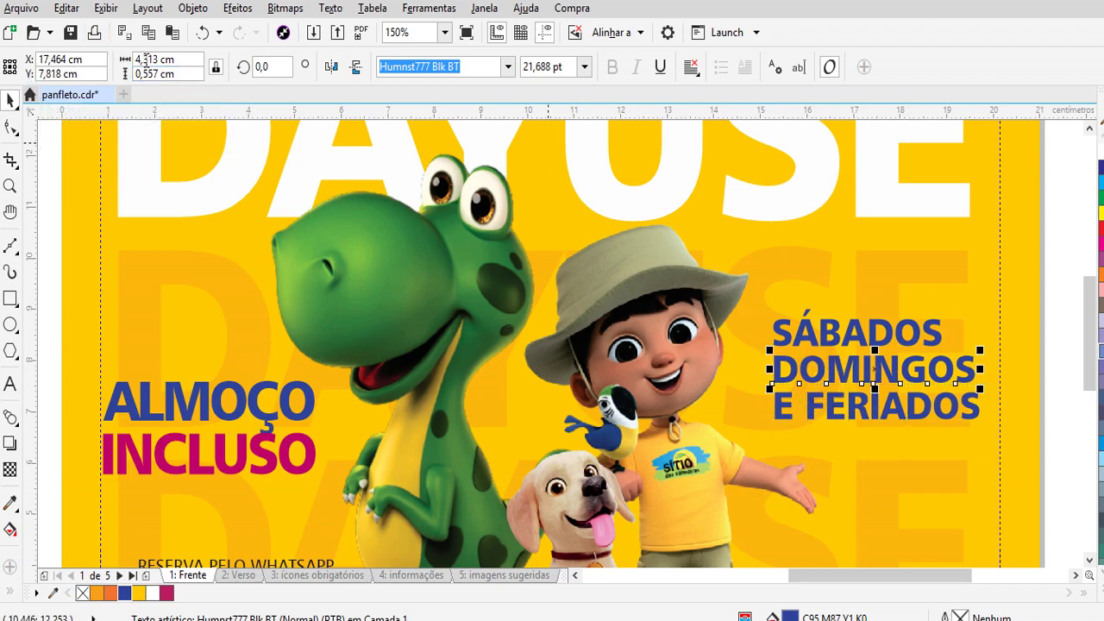
pyautogui.moveTo(190, 77); pyautogui.dragTo(153, 77)
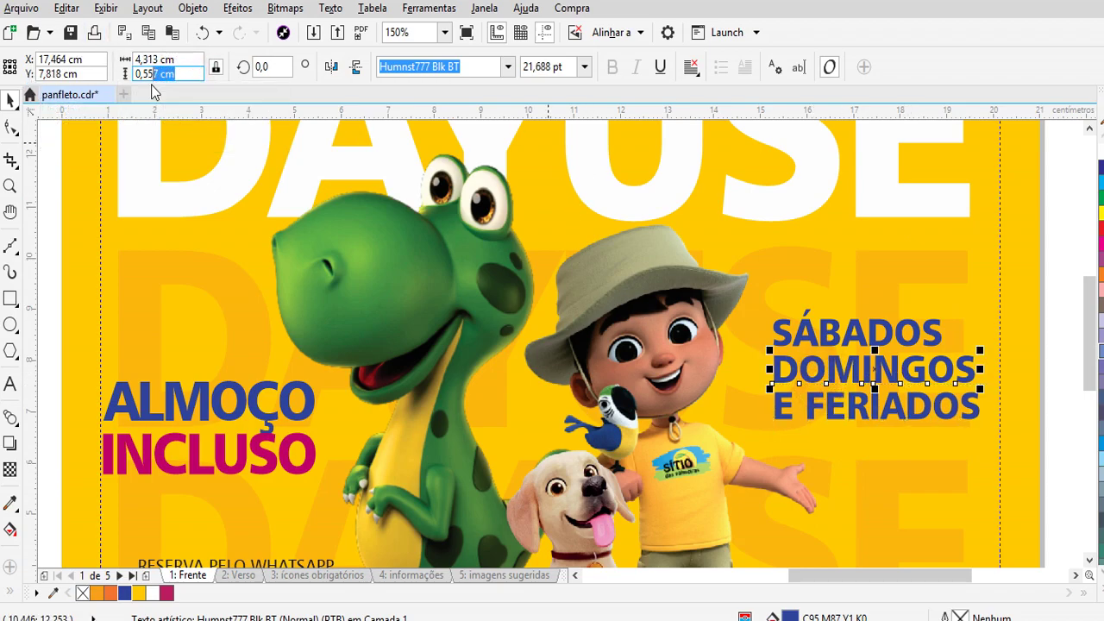
# Make the E FERIADOS, DOMINGOS and SÁBADOS lines each 4,5 cm wide, undoing one oversized entry
pyautogui.click(920, 421)
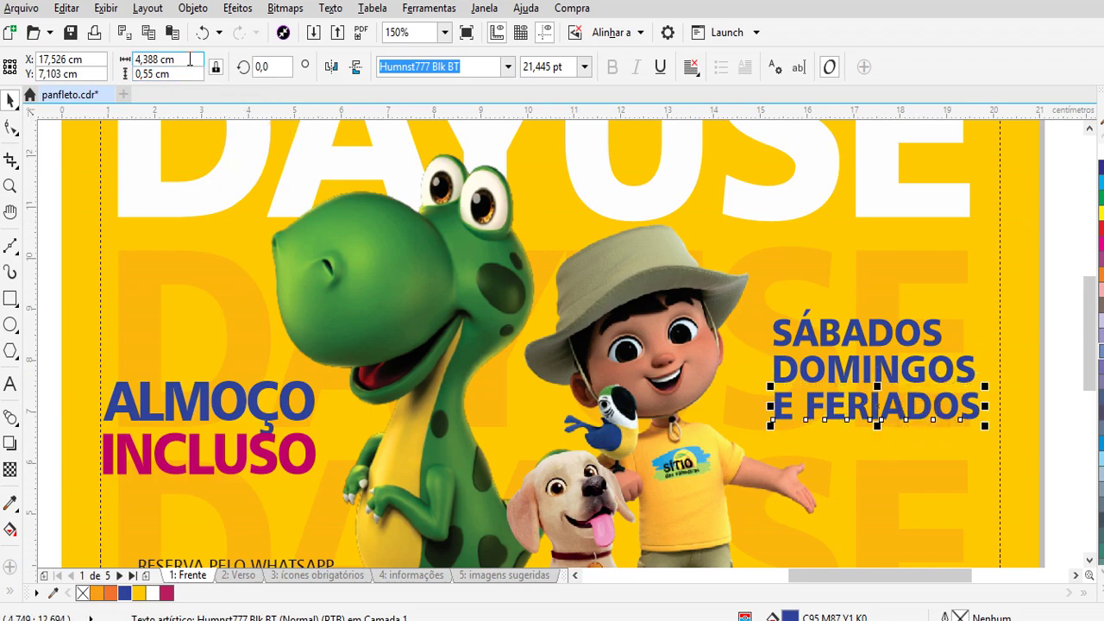
pyautogui.click(190, 59)
pyautogui.press('Return')
pyautogui.click(821, 366)
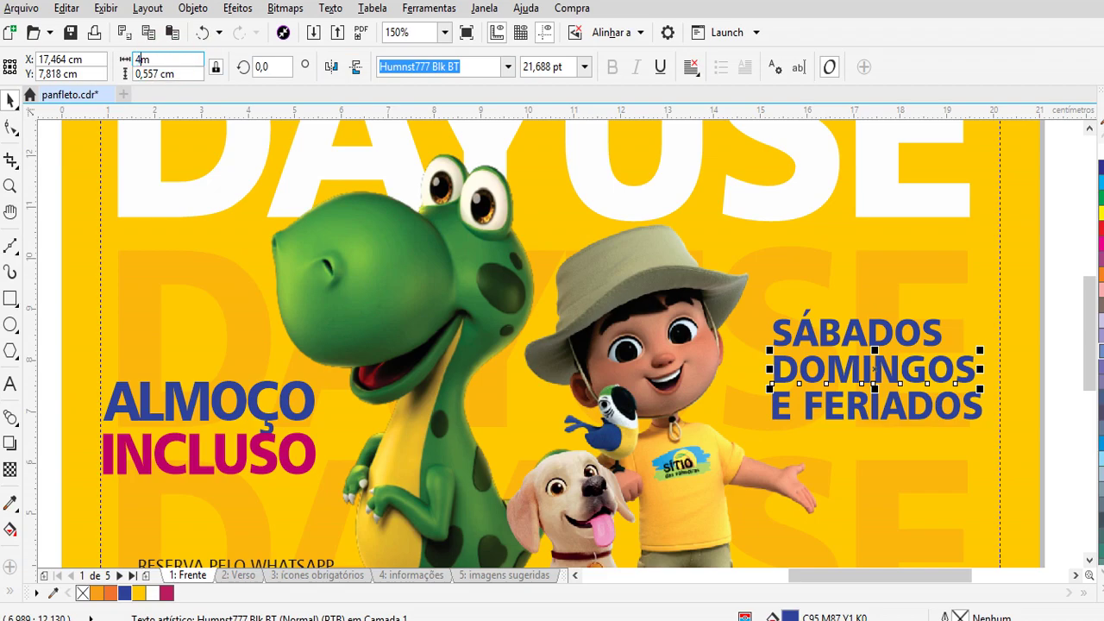
pyautogui.write(',5')
pyautogui.press('Return')
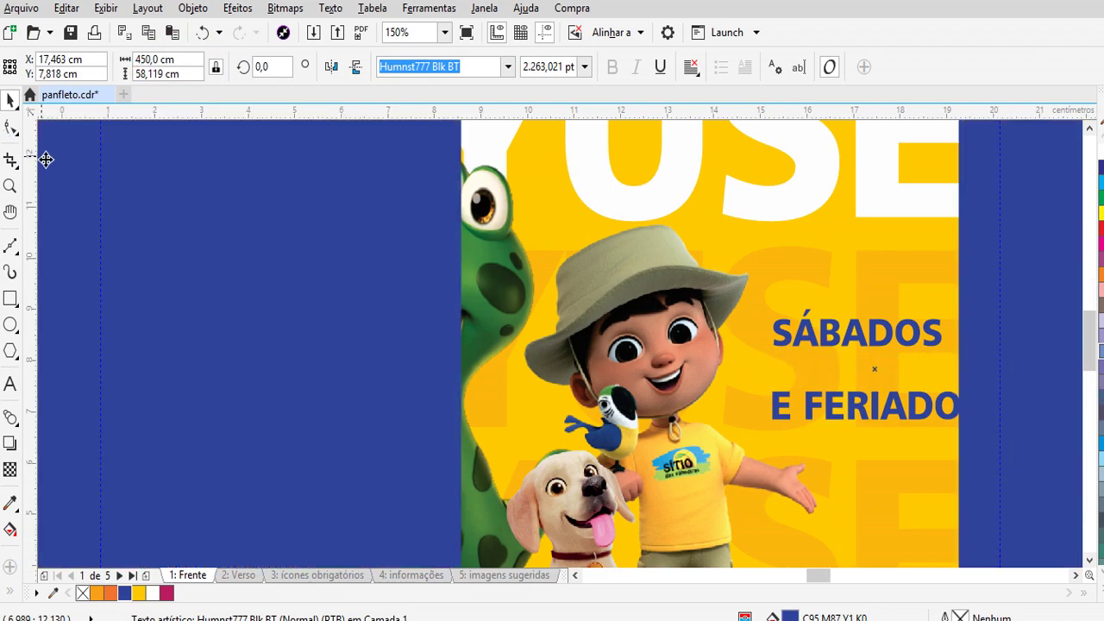
pyautogui.hotkey('ctrl', 'z')
pyautogui.click(180, 59)
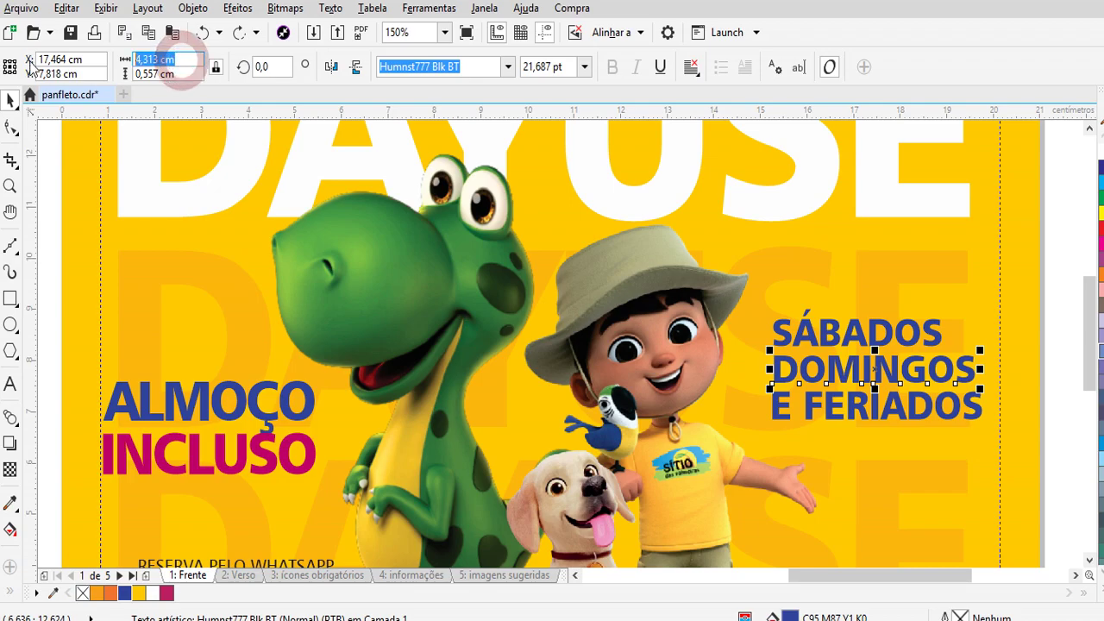
pyautogui.press('Return')
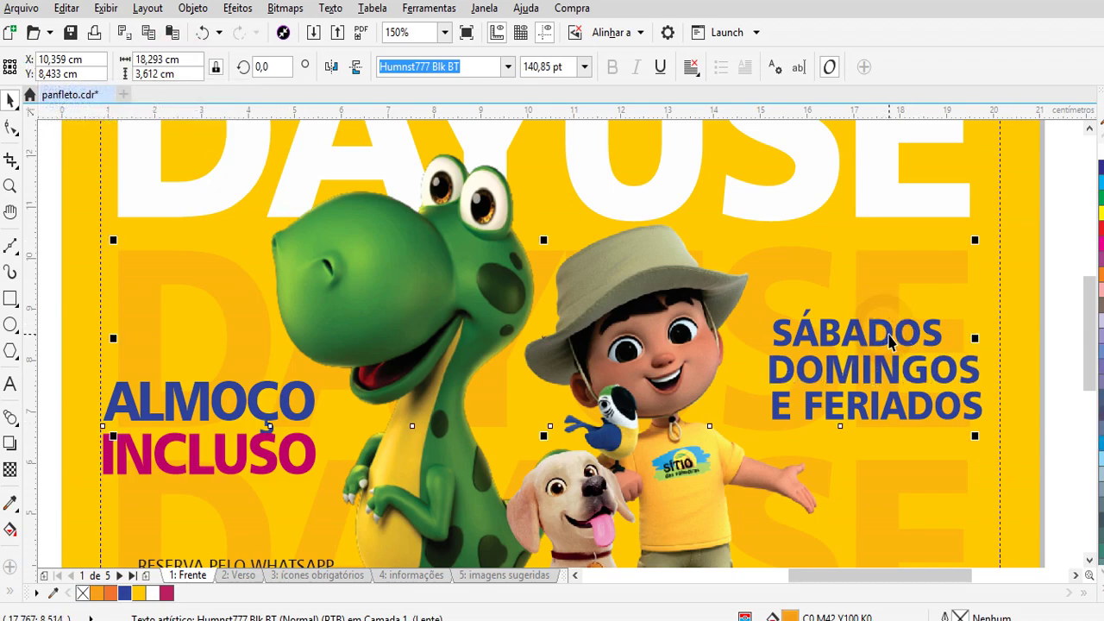
pyautogui.click(888, 332)
pyautogui.click(185, 57)
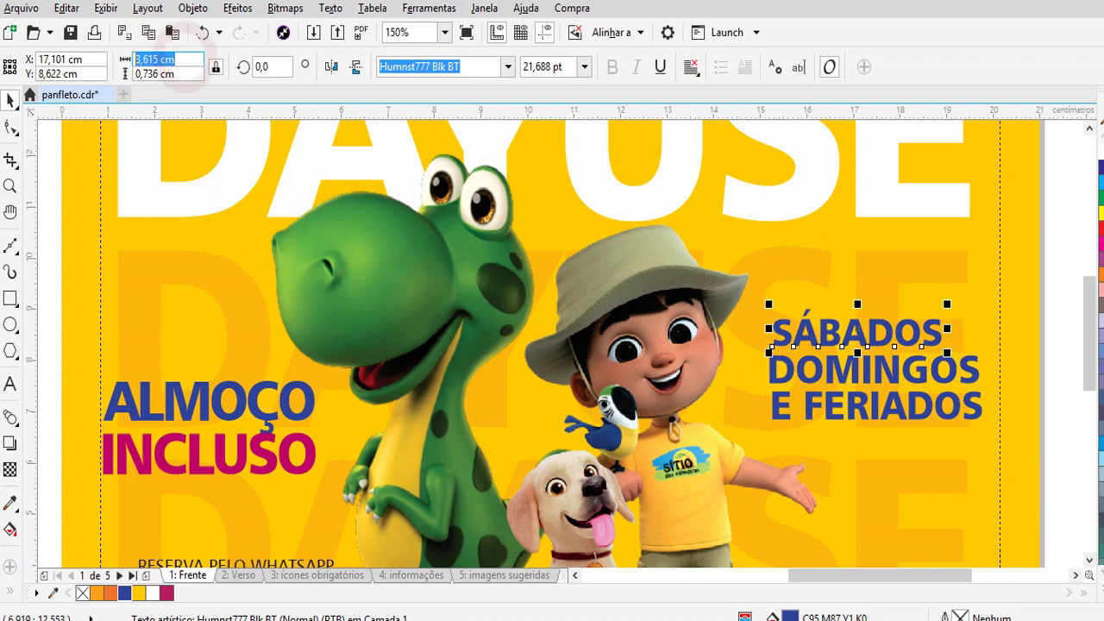
pyautogui.write('4,5')
pyautogui.press('Return')
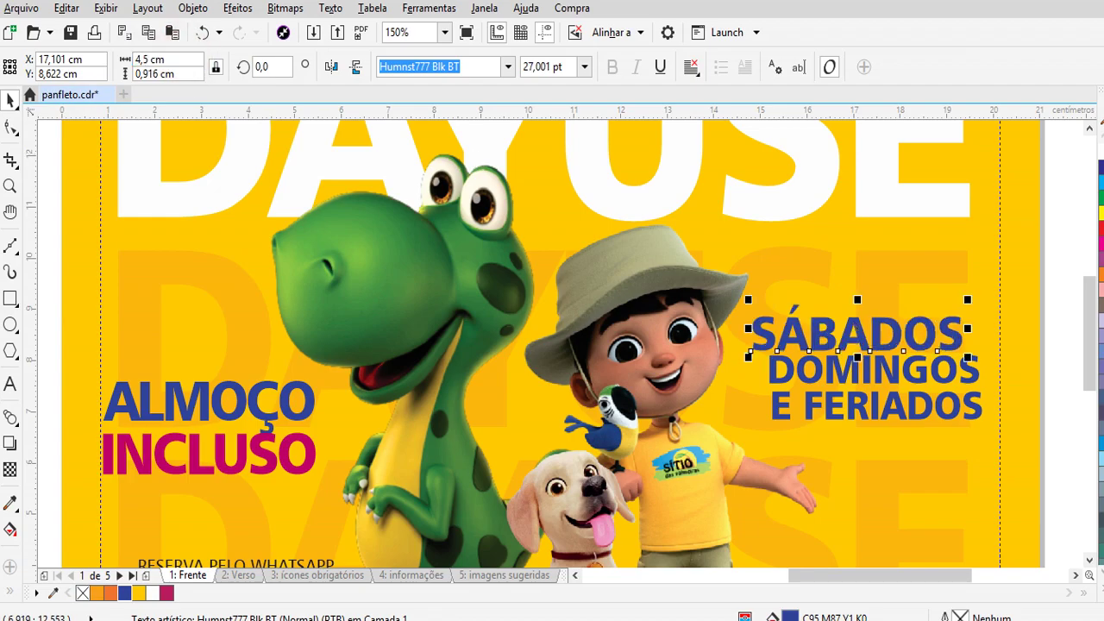
# Centre-align the three weekend-day lines on each other
pyautogui.keyDown('shift'); pyautogui.click(896, 382); pyautogui.keyUp('shift')
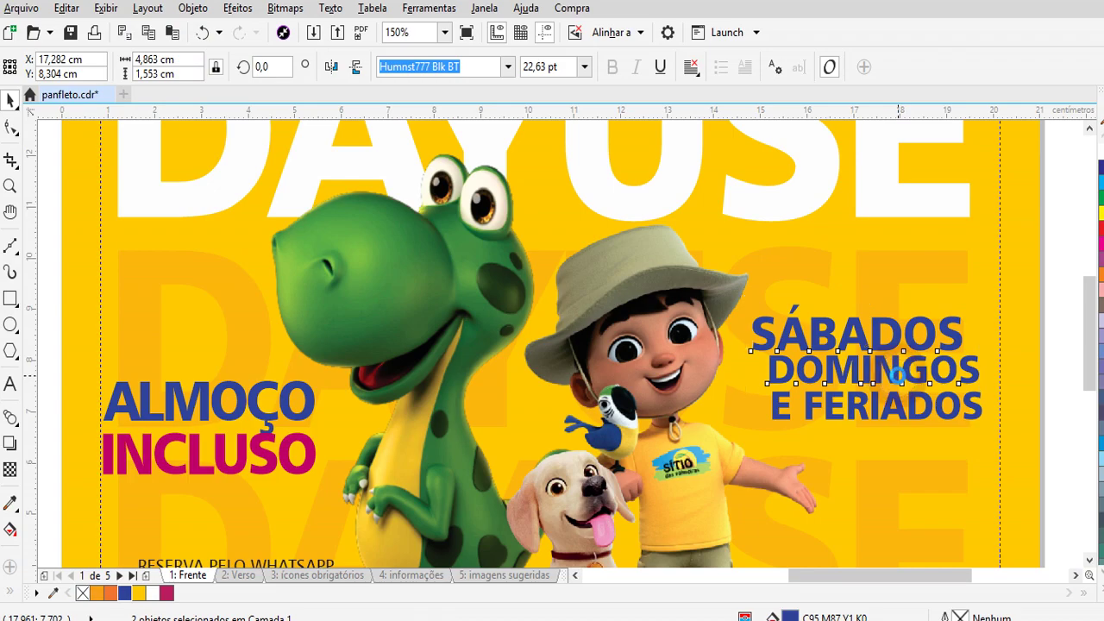
pyautogui.press('c')
pyautogui.moveTo(1057, 295); pyautogui.dragTo(727, 450)
pyautogui.press('c')
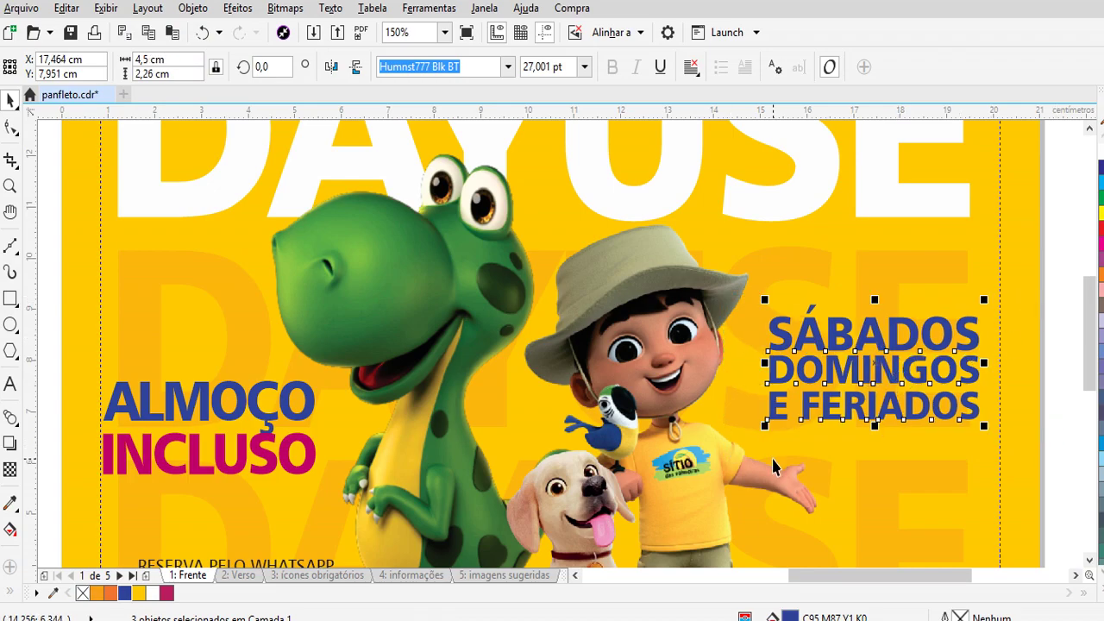
pyautogui.scroll(-2, 930, 370)
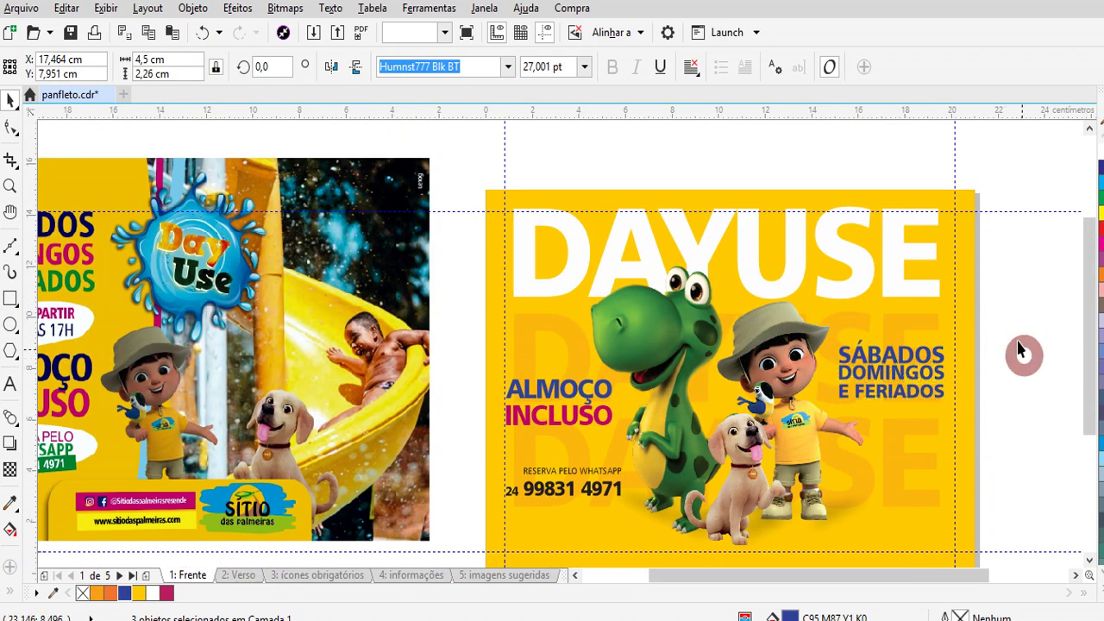
pyautogui.click(1022, 353)
# Zoom in and check the DOMINGOS and E FERIADOS lines' sizes
pyautogui.scroll(1, 966, 374)
pyautogui.scroll(1, 845, 390)
pyautogui.scroll(3, 845, 390)
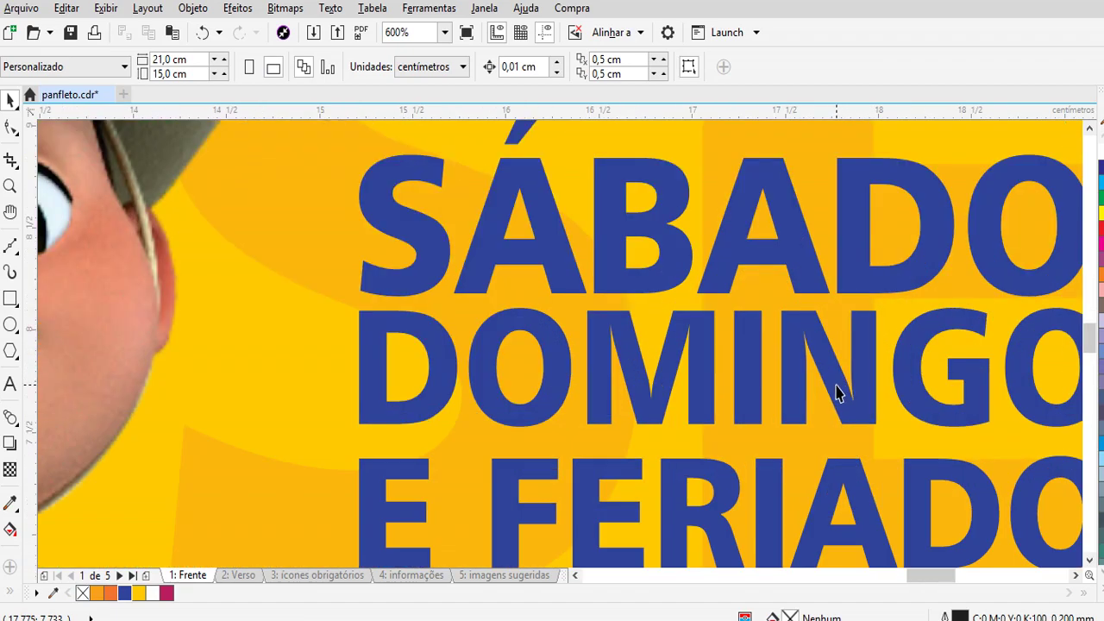
pyautogui.click(836, 406)
pyautogui.click(770, 487)
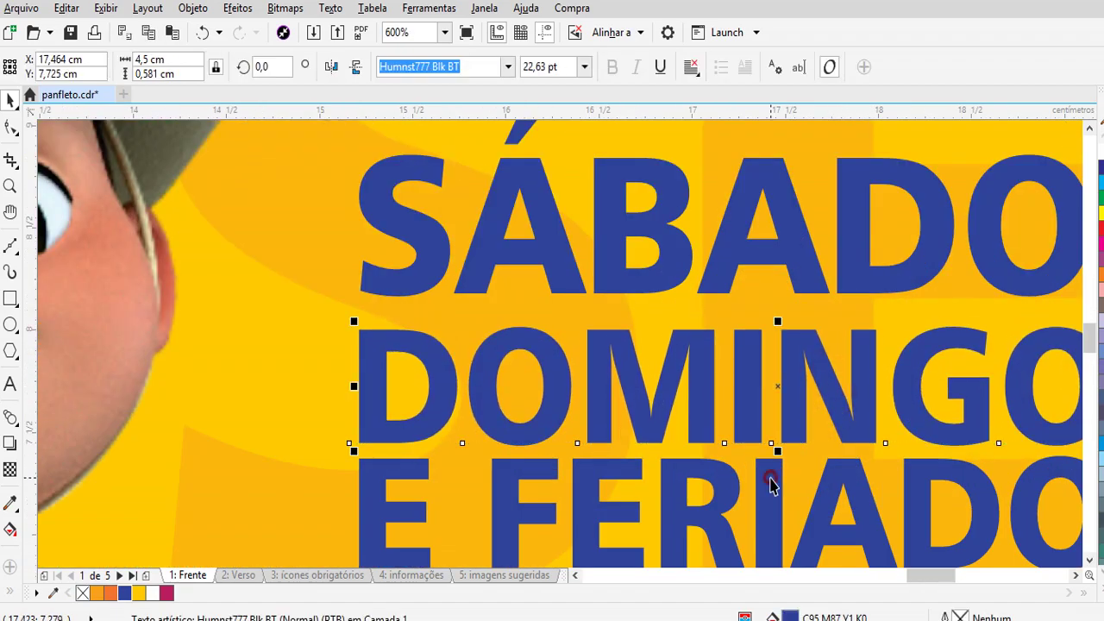
pyautogui.scroll(-3, 655, 353)
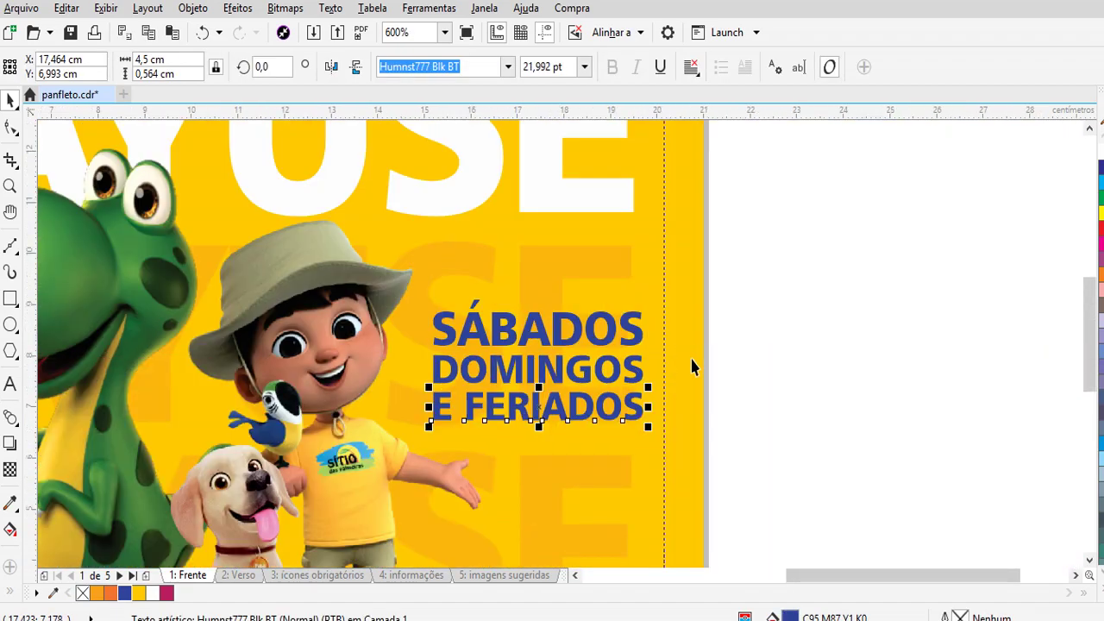
pyautogui.click(902, 322)
pyautogui.scroll(-2, 902, 323)
pyautogui.scroll(1, 817, 399)
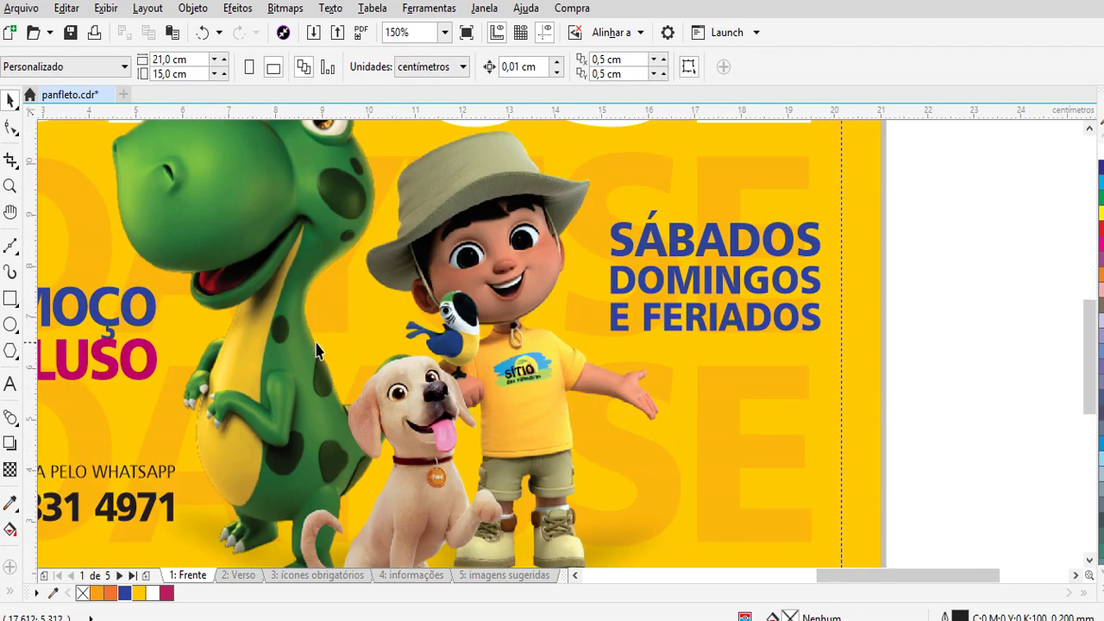
pyautogui.scroll(-1, 558, 382)
pyautogui.scroll(1, 416, 364)
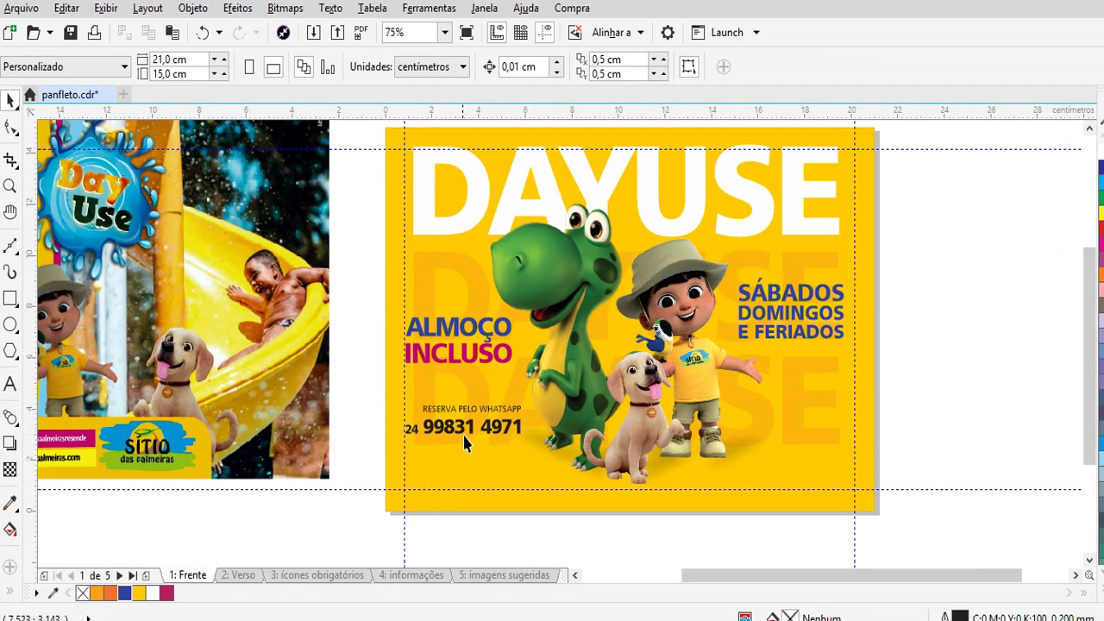
# Add the blue blob's cyan from the ícones obrigatórios page to the document palette
pyautogui.click(278, 575)
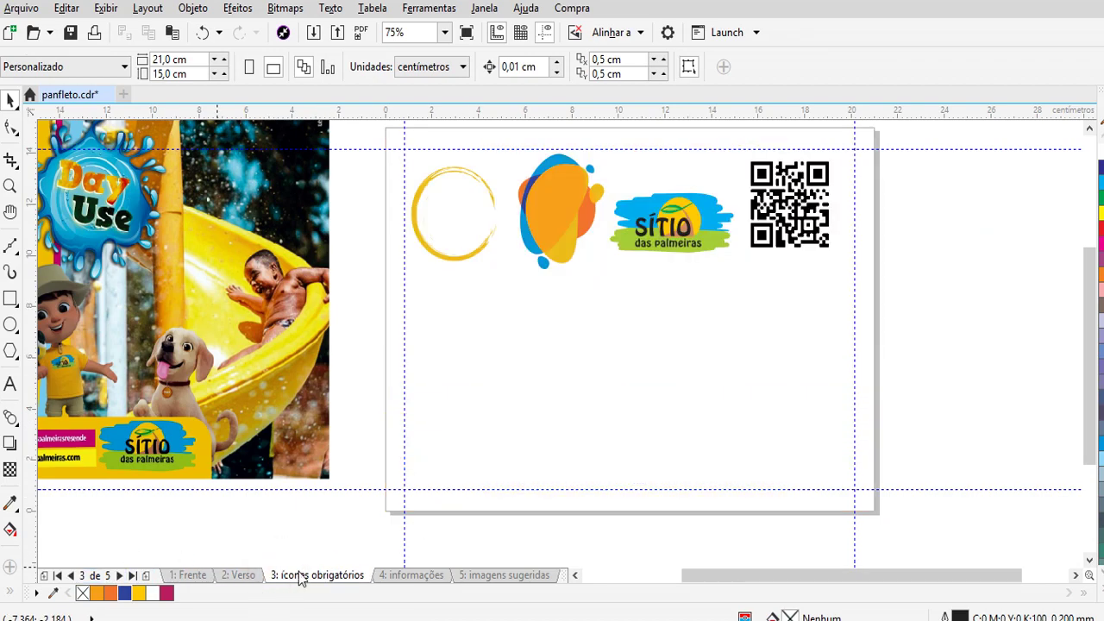
pyautogui.click(545, 267)
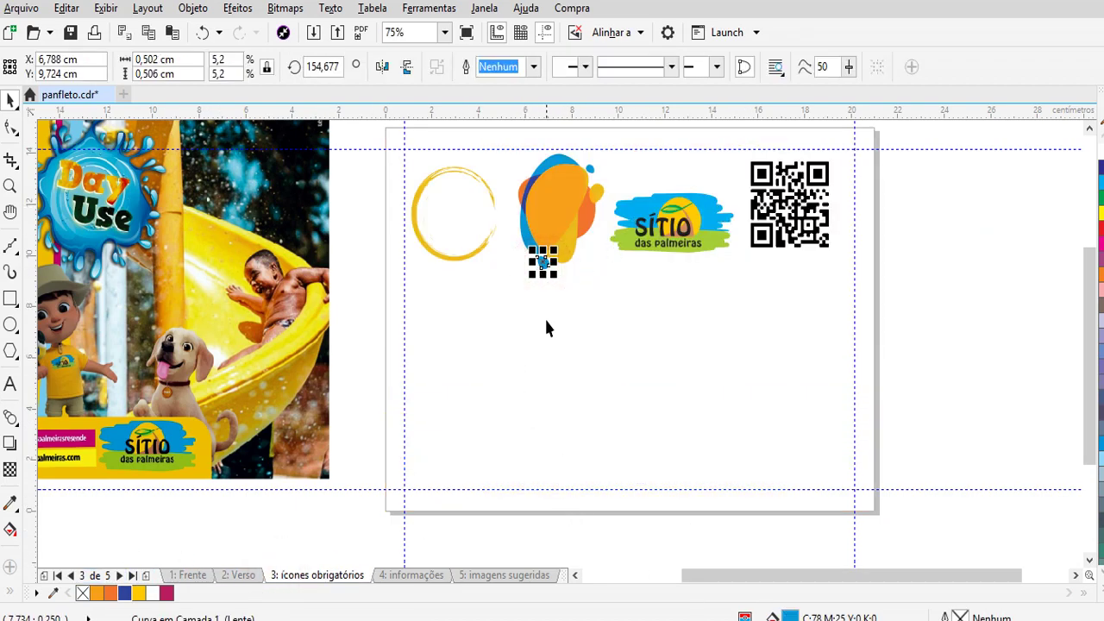
pyautogui.moveTo(544, 267); pyautogui.dragTo(175, 593)
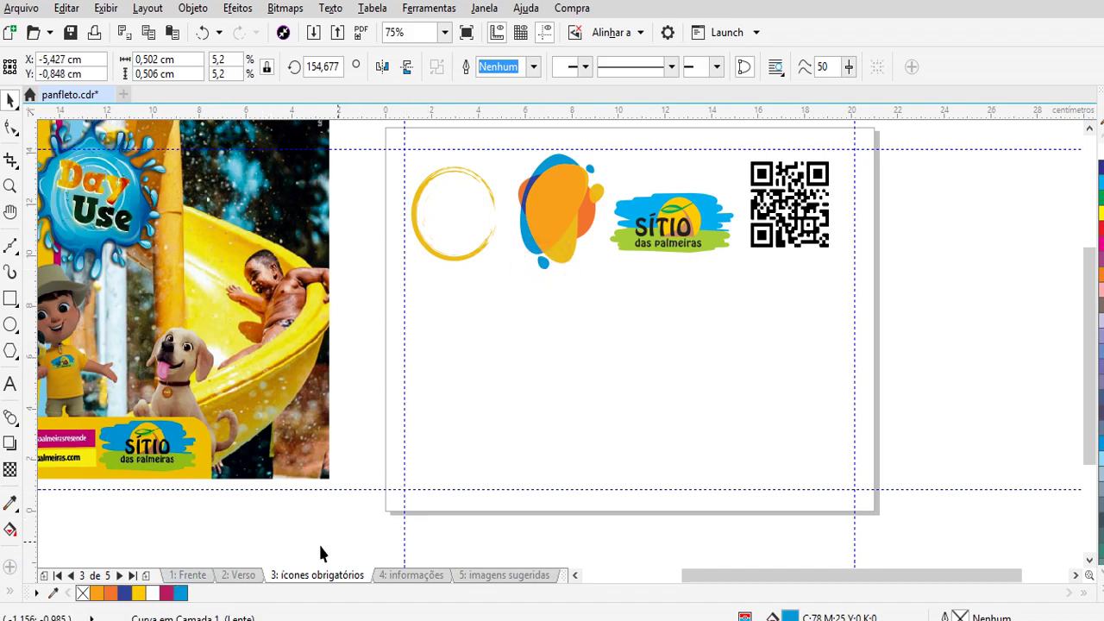
pyautogui.click(239, 575)
pyautogui.click(297, 575)
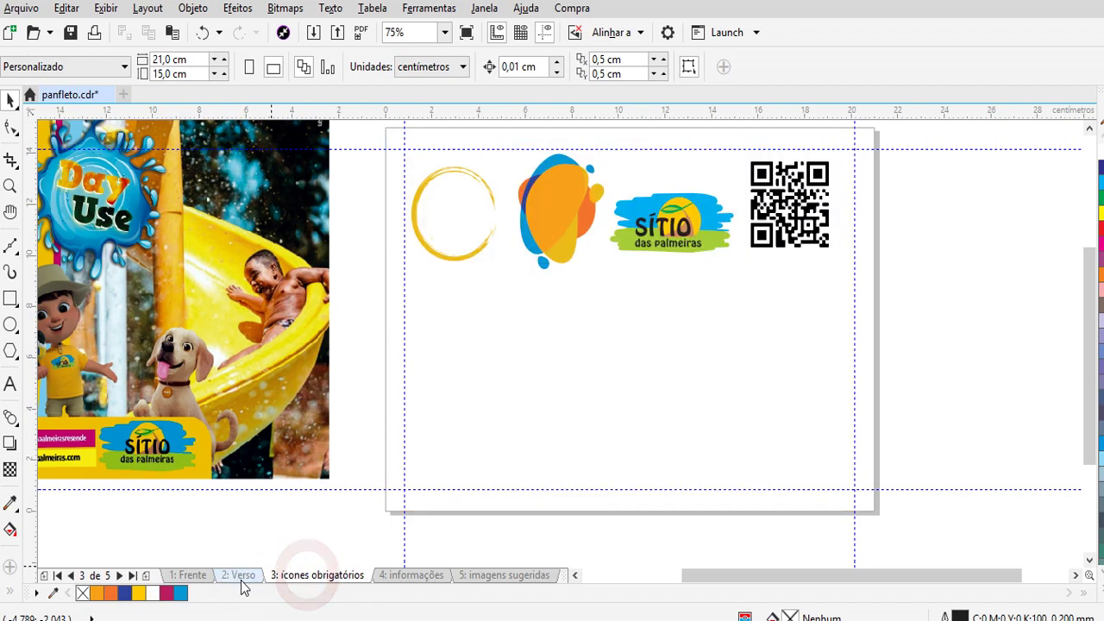
pyautogui.click(191, 576)
# Colour DOMINGOS cyan and E FERIADOS magenta, then enlarge the three-line block to 5.2 cm wide
pyautogui.click(752, 332)
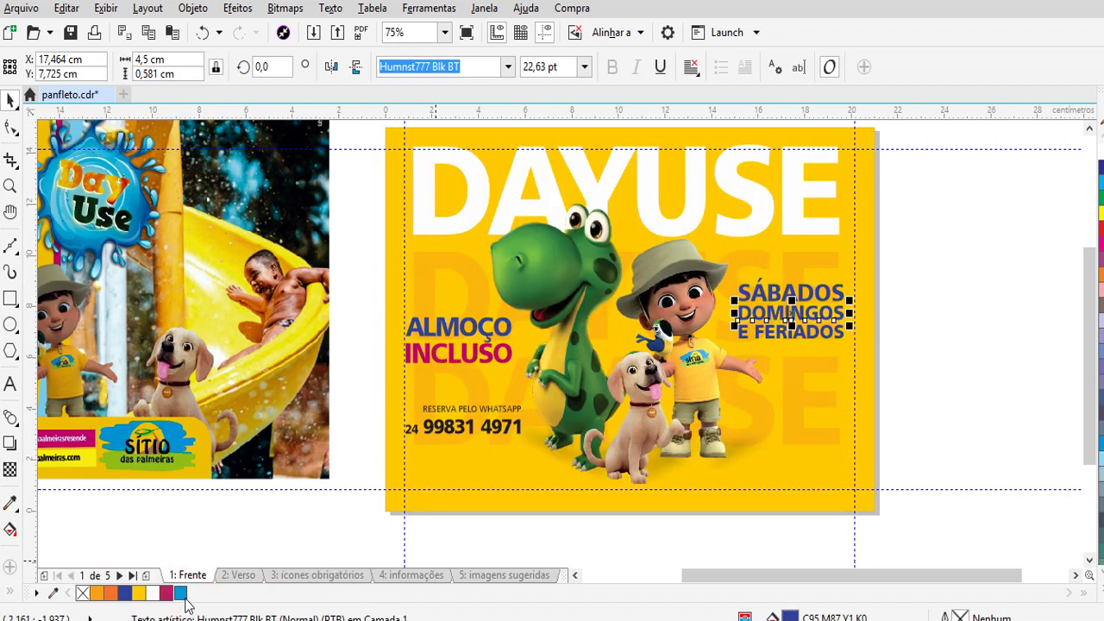
pyautogui.click(180, 592)
pyautogui.click(902, 339)
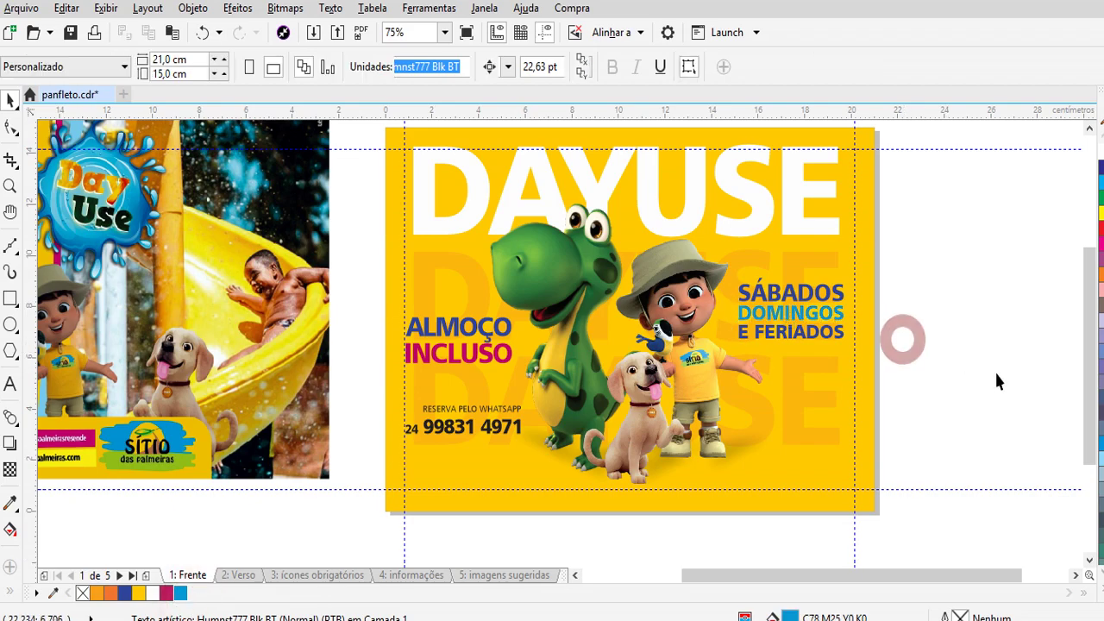
pyautogui.click(823, 333)
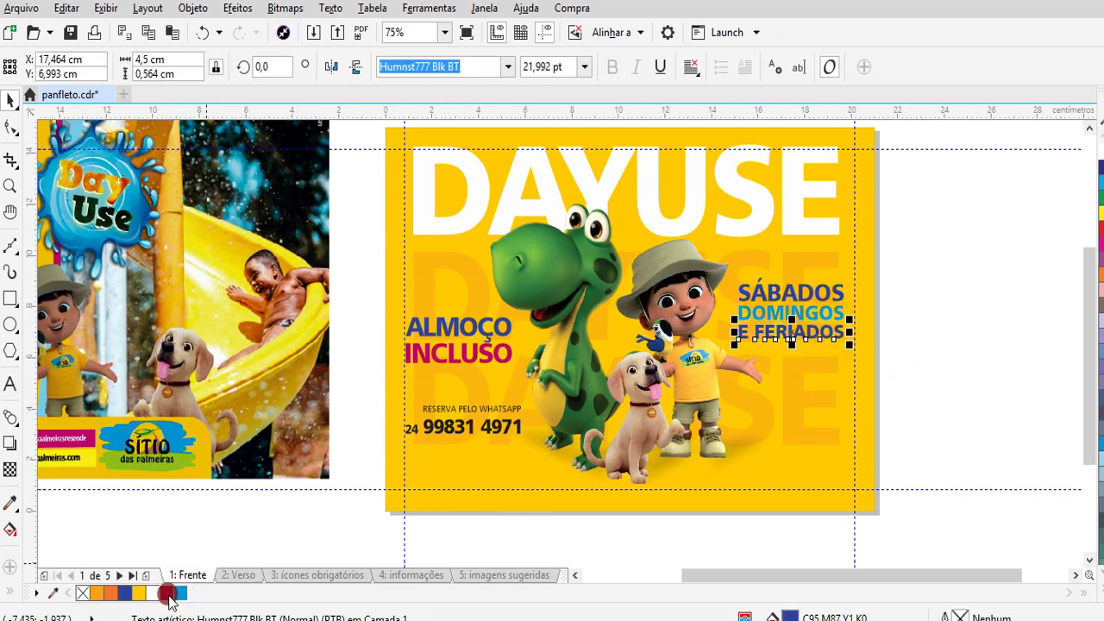
pyautogui.click(167, 592)
pyautogui.click(972, 274)
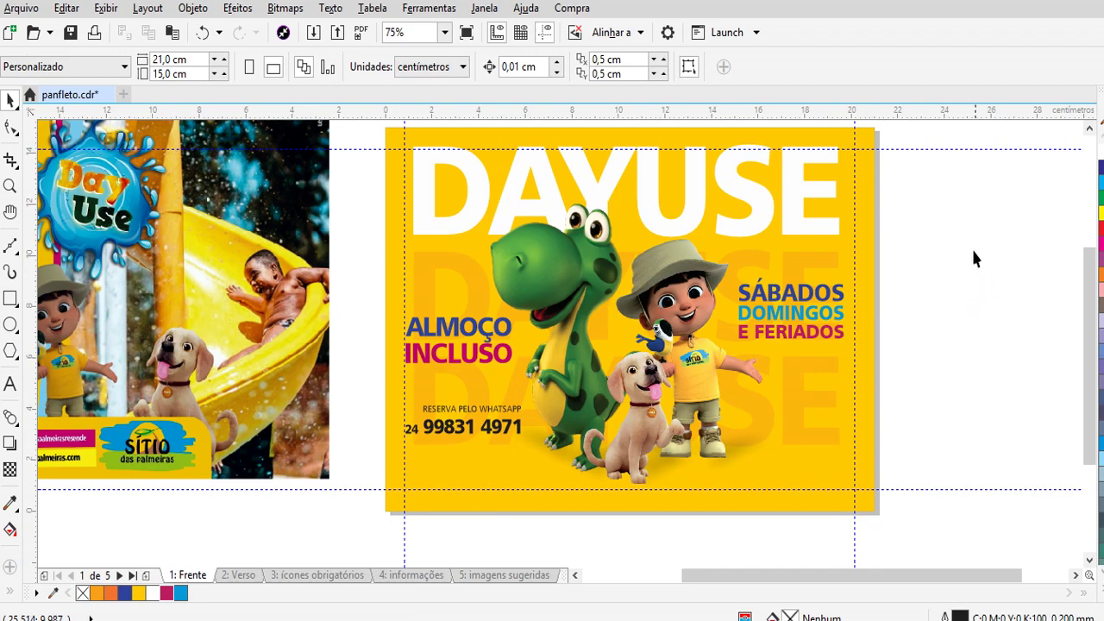
pyautogui.moveTo(973, 250); pyautogui.dragTo(716, 359)
pyautogui.scroll(2, 816, 296)
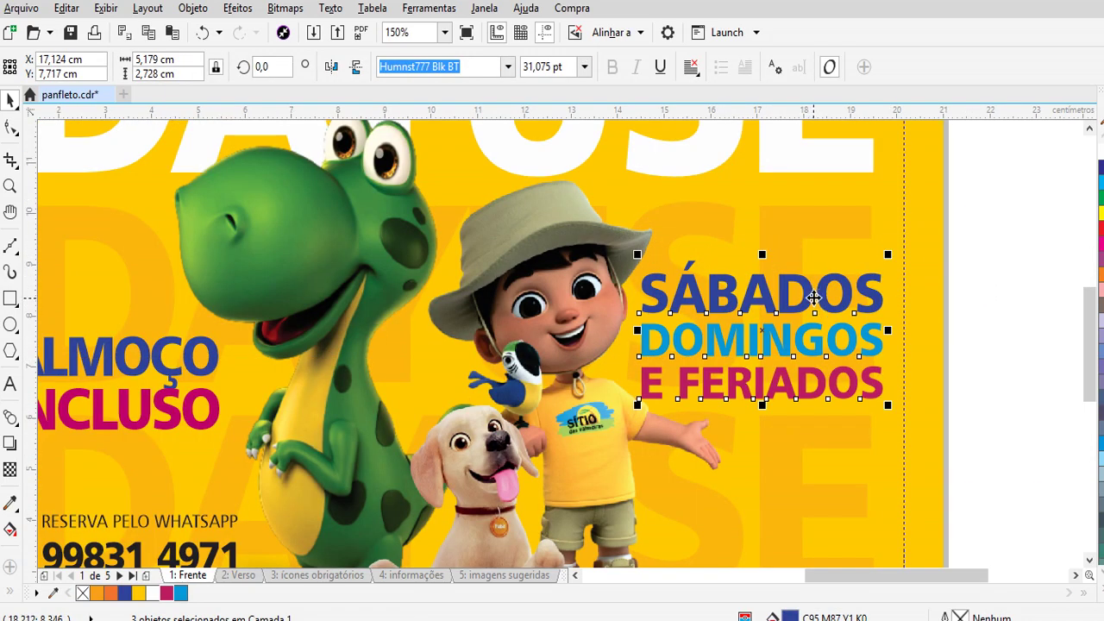
# Shift the weekend text block slightly up and to the right
pyautogui.moveTo(814, 296); pyautogui.dragTo(872, 286)
pyautogui.click(1000, 290)
pyautogui.scroll(-4, 921, 341)
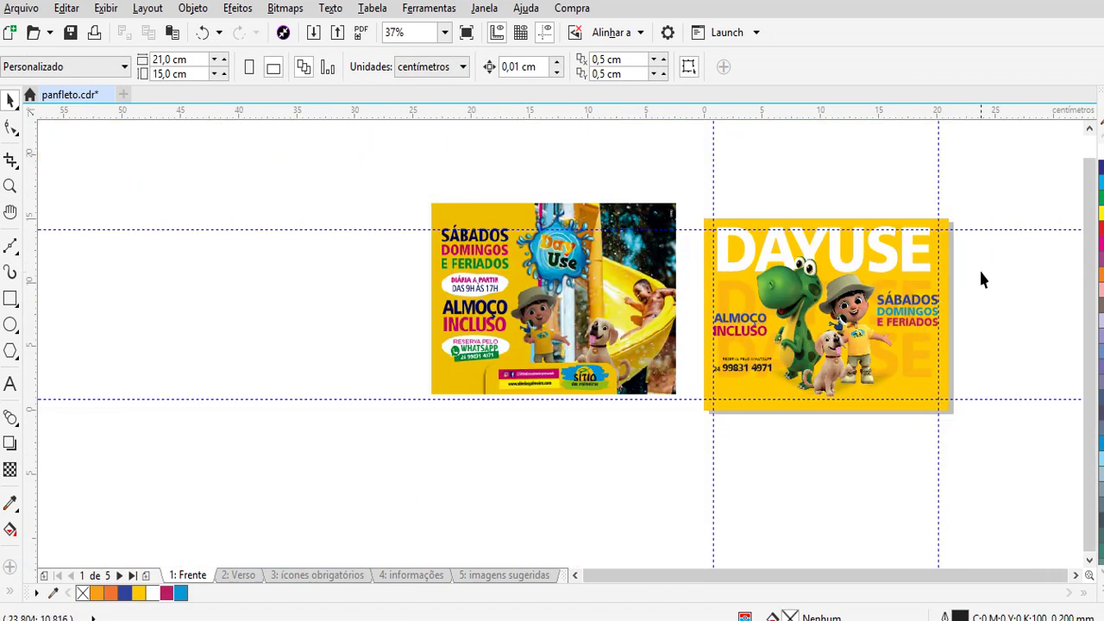
pyautogui.scroll(2, 940, 379)
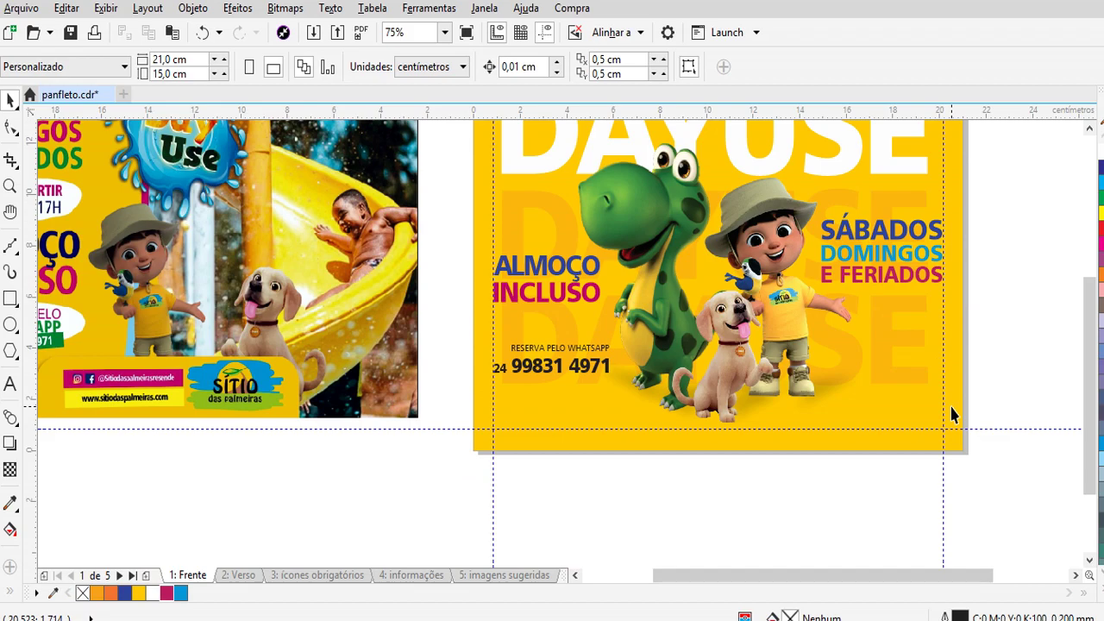
pyautogui.press('F4')
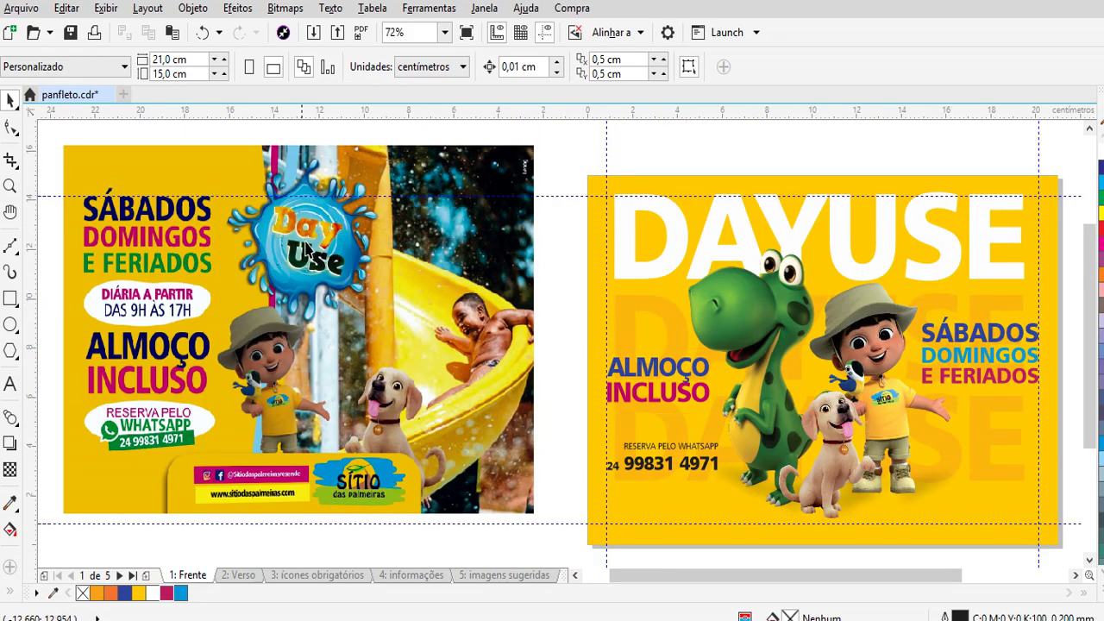
pyautogui.scroll(-2, 362, 293)
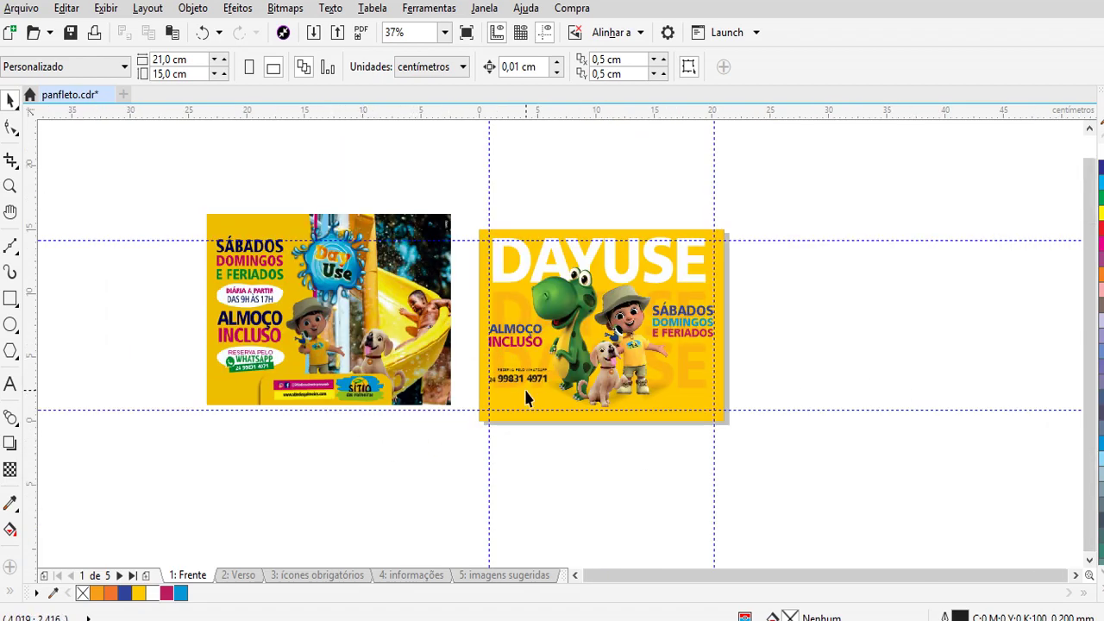
pyautogui.scroll(2, 528, 398)
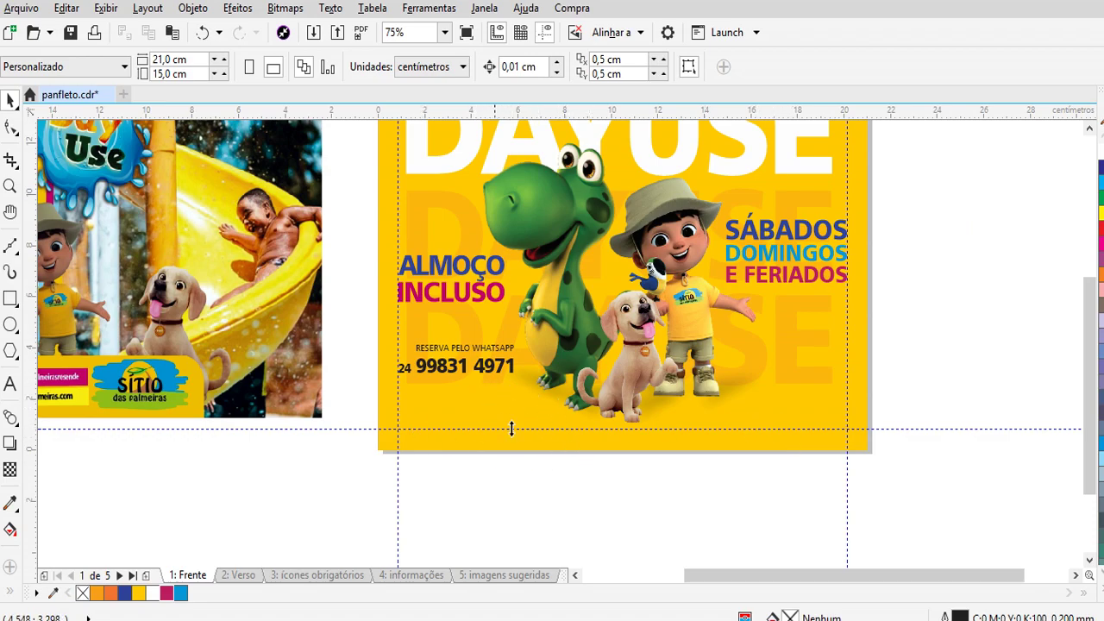
# Move the WhatsApp booking text and phone number lower, then show the ícones obrigatórios page
pyautogui.moveTo(350, 336)
pyautogui.mouseDown()
pyautogui.moveTo(521, 381)
pyautogui.moveTo(535, 426)
pyautogui.moveTo(574, 422)
pyautogui.mouseUp()
pyautogui.scroll(-2, 550, 441)
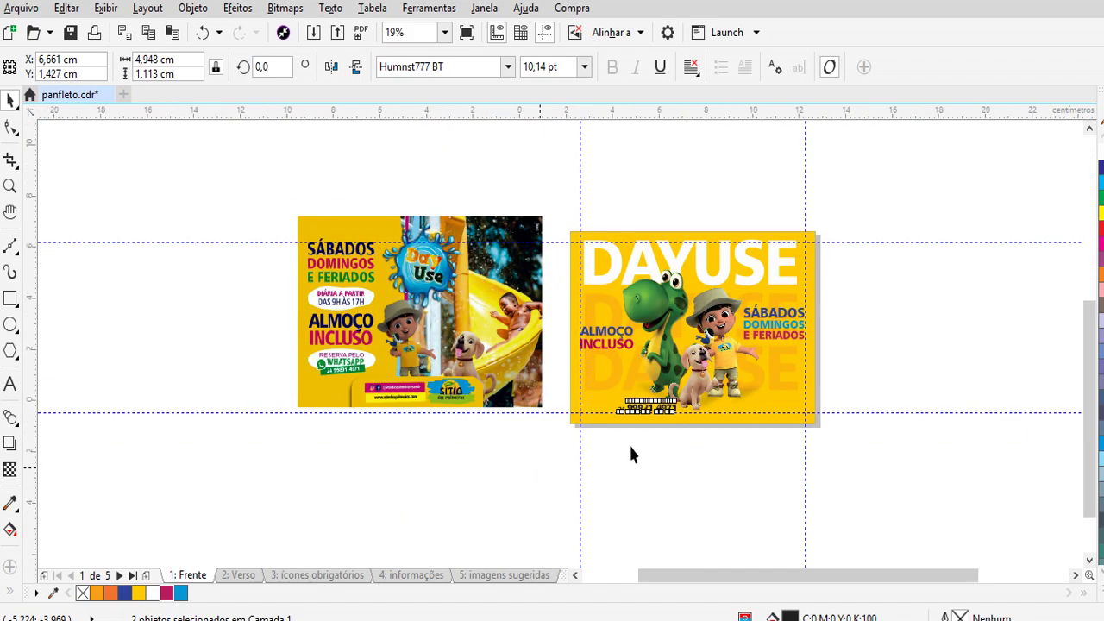
pyautogui.scroll(2, 629, 444)
pyautogui.click(248, 363)
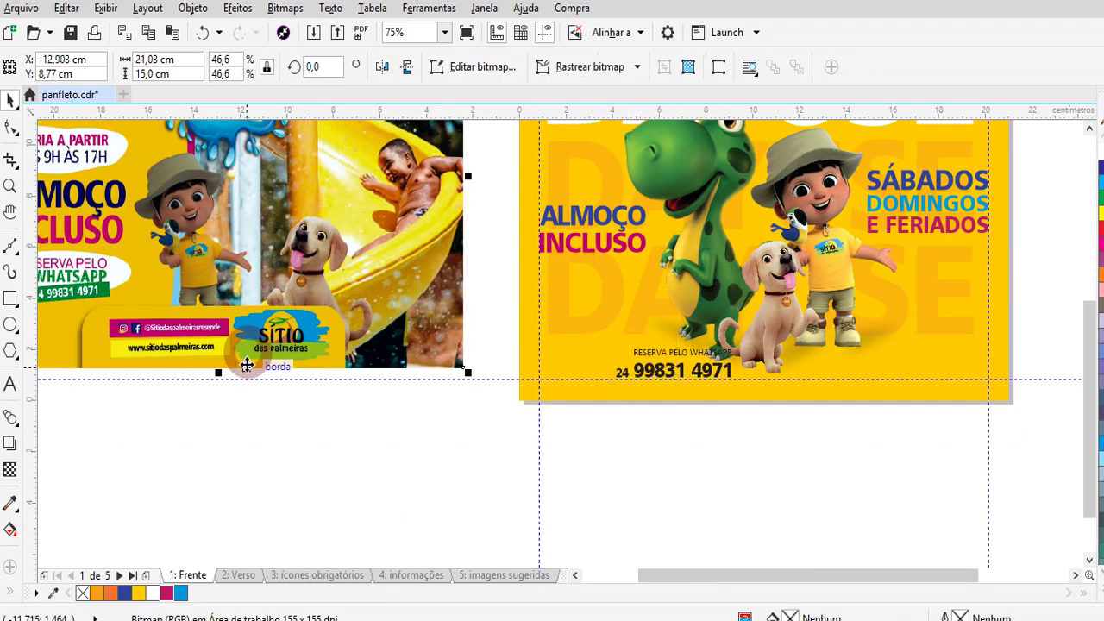
pyautogui.click(235, 425)
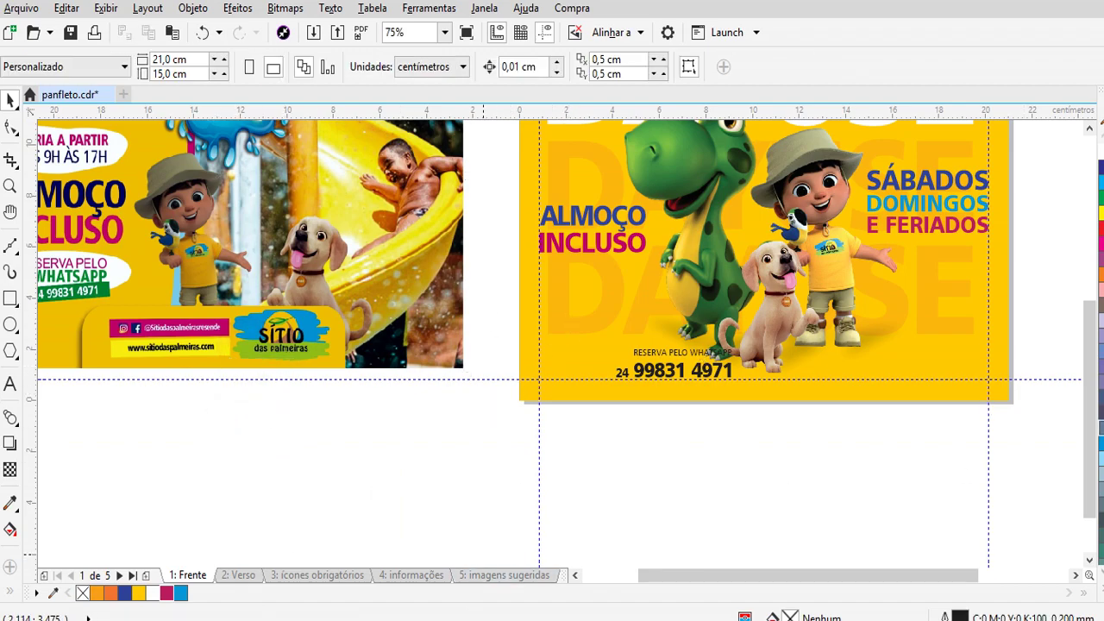
pyautogui.click(344, 578)
# Bring the Sítio das Palmeiras logo from the icons page onto the flyer front
pyautogui.scroll(-2, 584, 451)
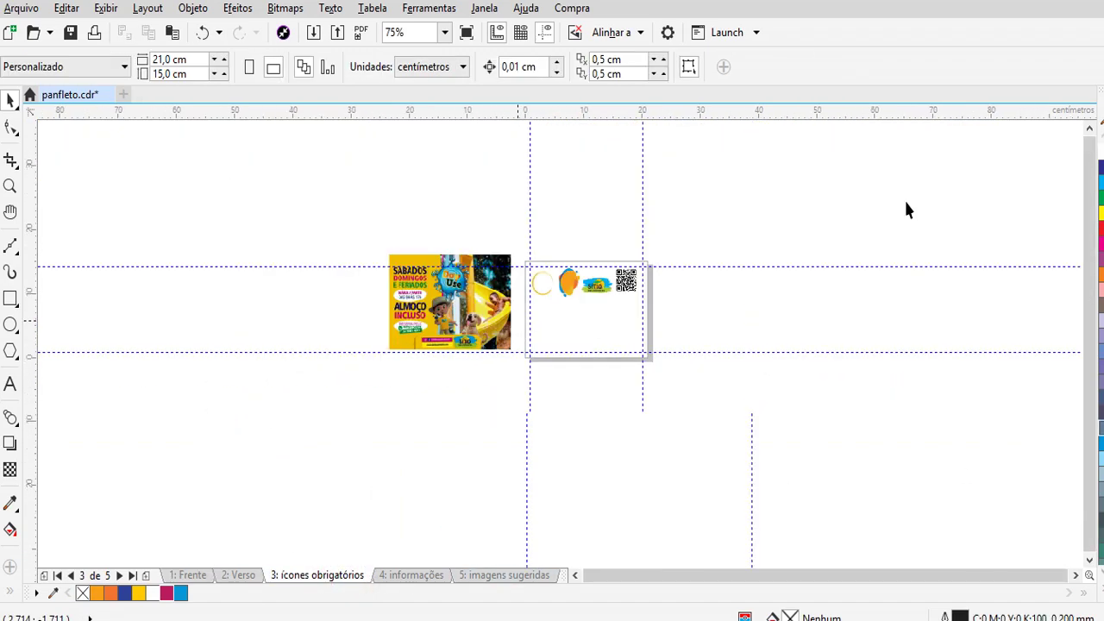
pyautogui.scroll(1, 443, 301)
pyautogui.scroll(1, 376, 343)
pyautogui.click(414, 332)
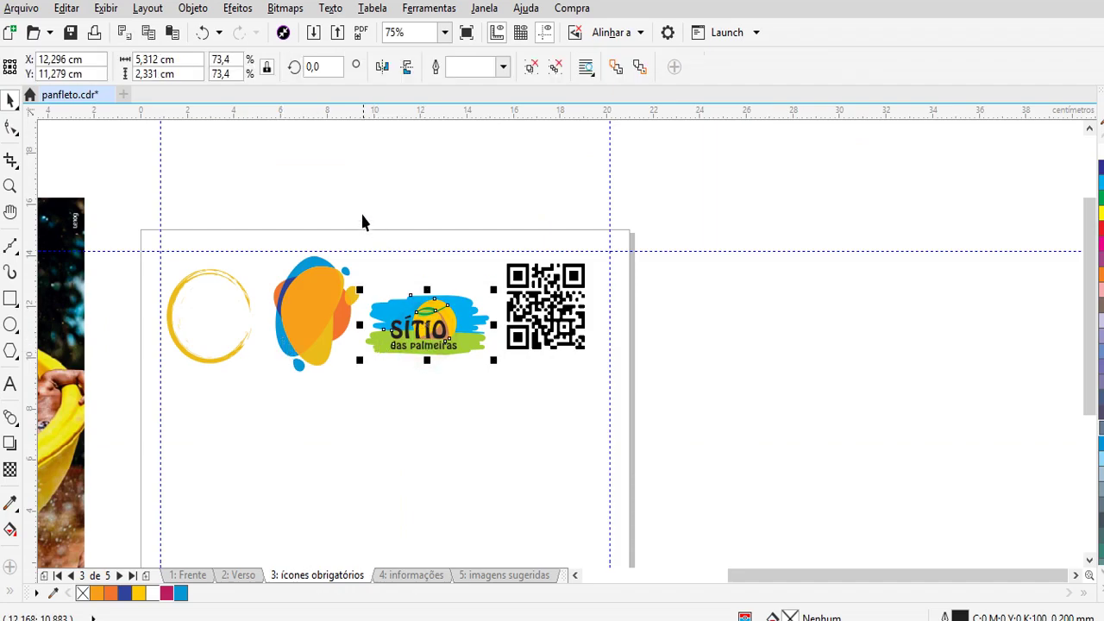
pyautogui.moveTo(362, 214); pyautogui.dragTo(497, 401)
pyautogui.scroll(-3, 398, 340)
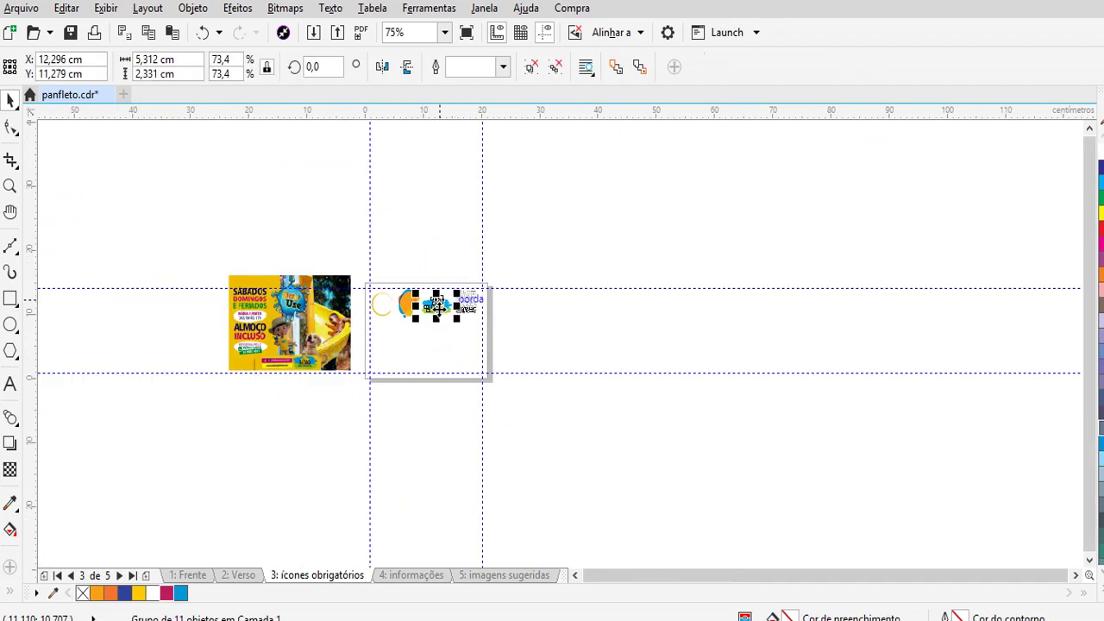
pyautogui.moveTo(437, 305); pyautogui.dragTo(280, 487)
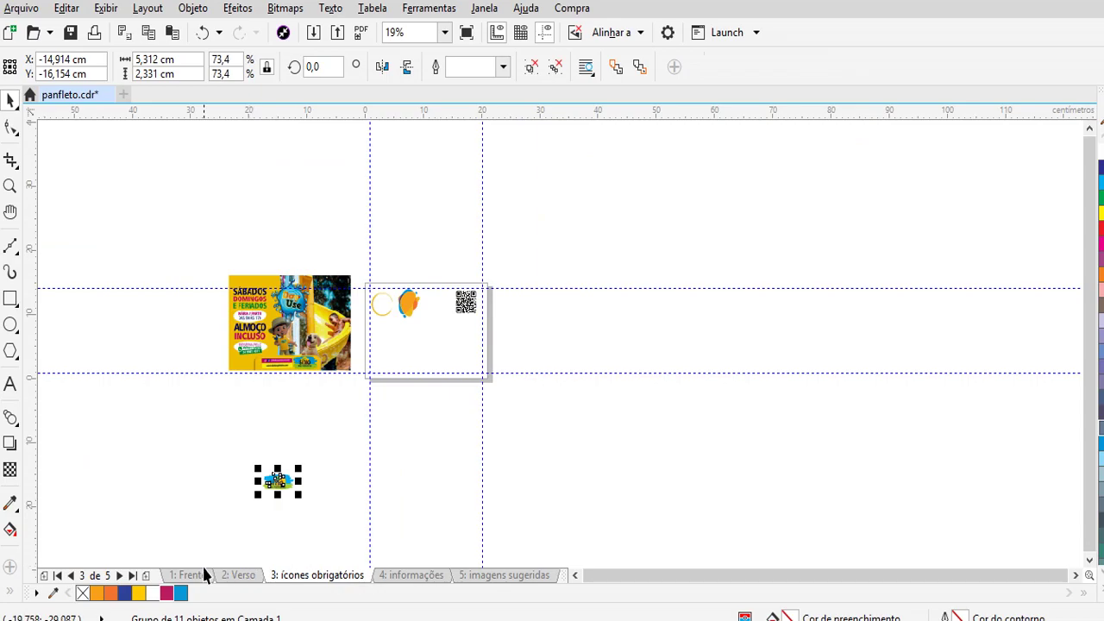
pyautogui.click(188, 574)
pyautogui.scroll(2, 301, 497)
pyautogui.click(163, 406)
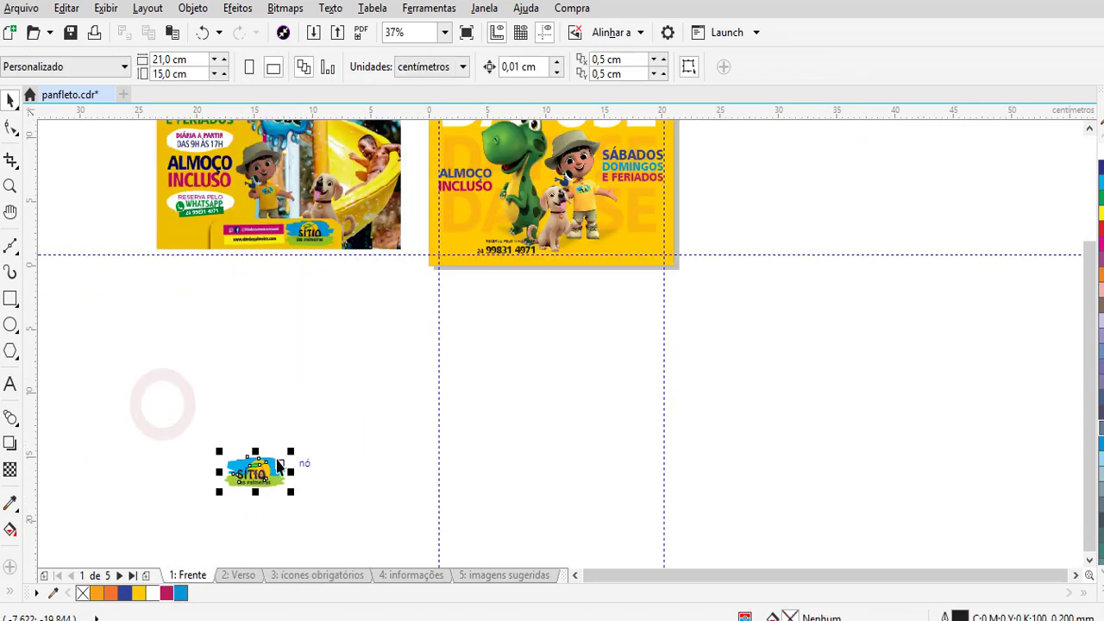
pyautogui.moveTo(278, 466)
pyautogui.mouseDown()
pyautogui.moveTo(576, 247)
pyautogui.moveTo(595, 247)
pyautogui.mouseUp()
# Shrink the logo to 53%, centre it beside the reservation text, and group them
pyautogui.scroll(2, 575, 247)
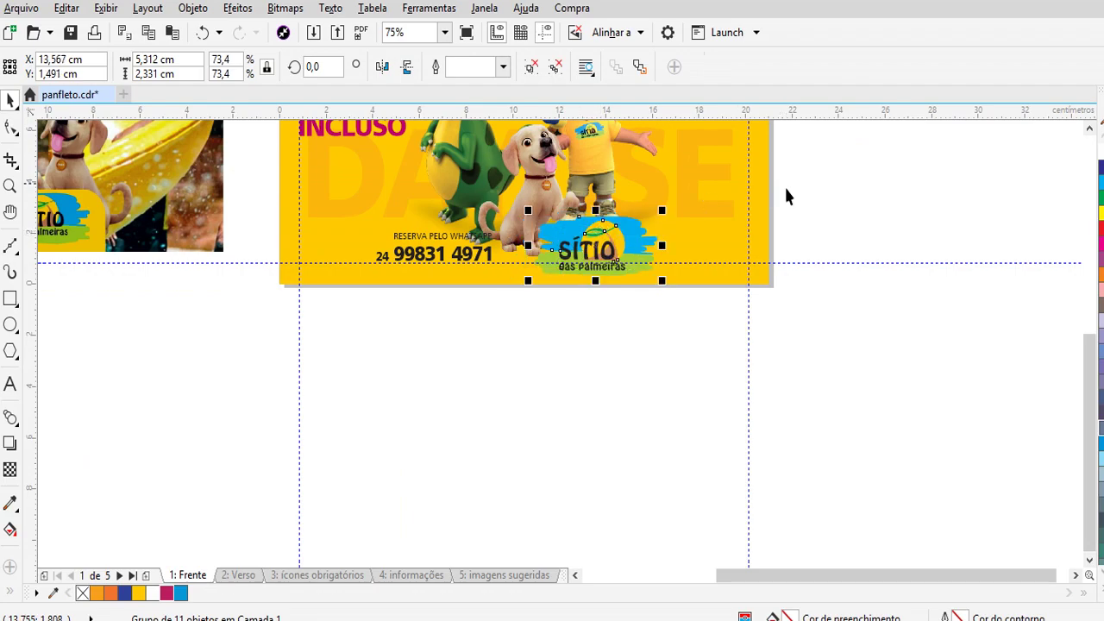
pyautogui.scroll(1, 517, 220)
pyautogui.scroll(1, 653, 218)
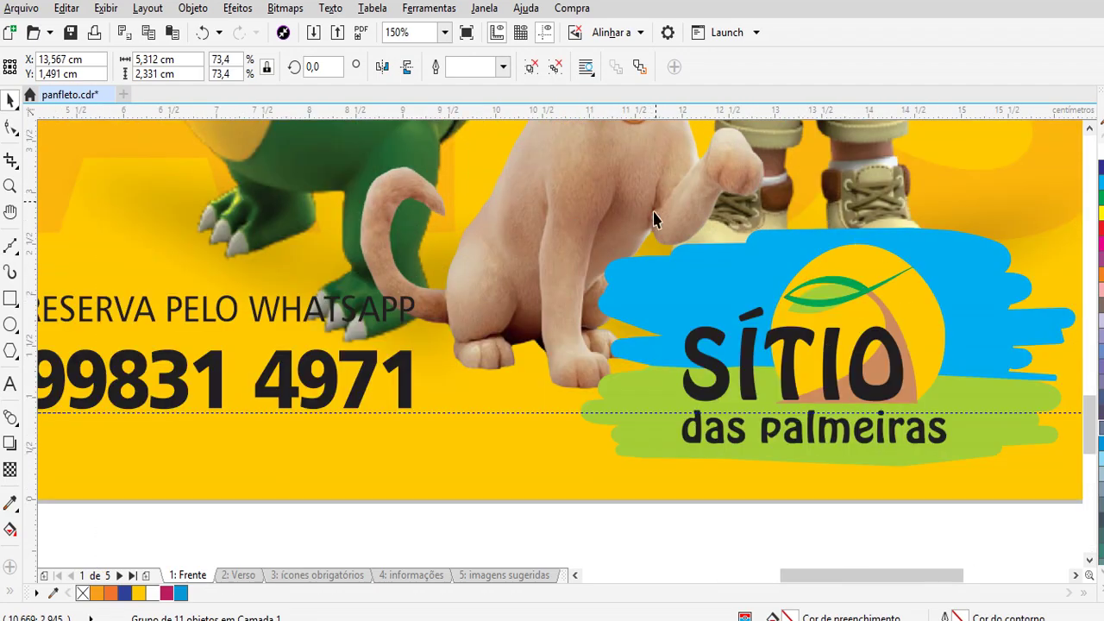
pyautogui.scroll(-2, 652, 218)
pyautogui.moveTo(655, 257); pyautogui.dragTo(700, 250)
pyautogui.scroll(1, 798, 233)
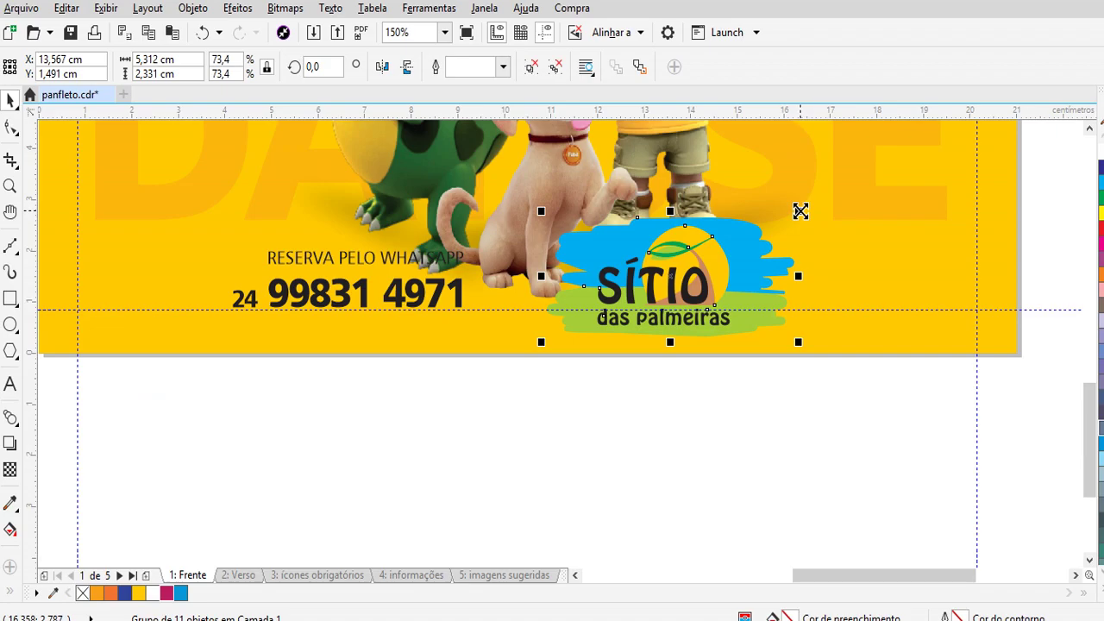
pyautogui.moveTo(800, 211)
pyautogui.mouseDown()
pyautogui.moveTo(735, 247)
pyautogui.moveTo(602, 263)
pyautogui.mouseUp()
pyautogui.keyDown('shift'); pyautogui.click(793, 242); pyautogui.keyUp('shift')
pyautogui.press('e')
pyautogui.click(608, 437)
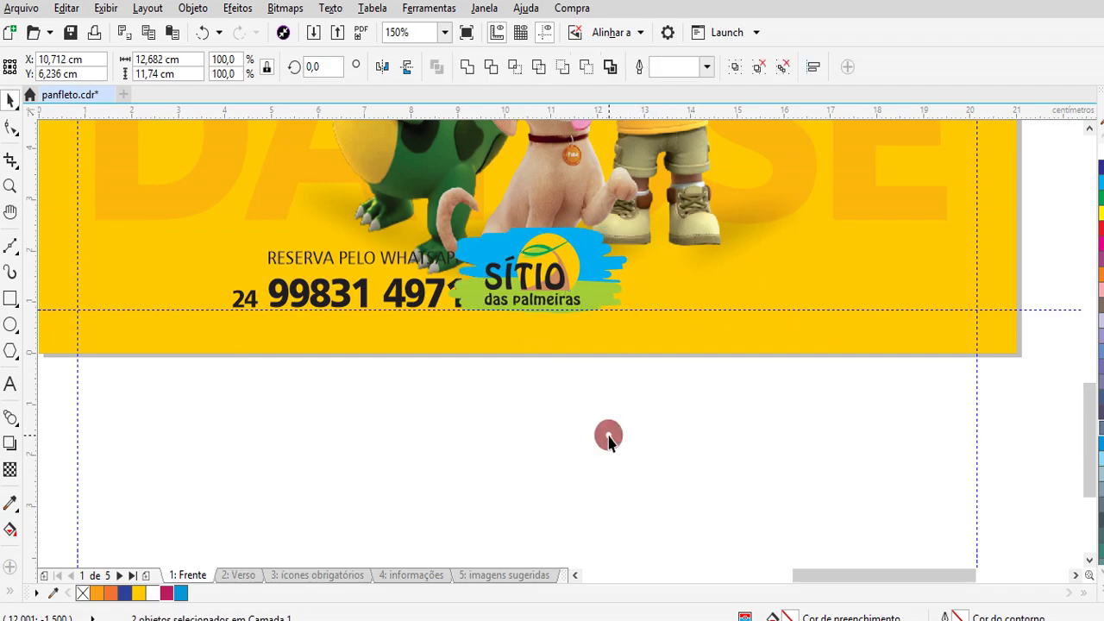
pyautogui.moveTo(566, 461); pyautogui.dragTo(160, 247)
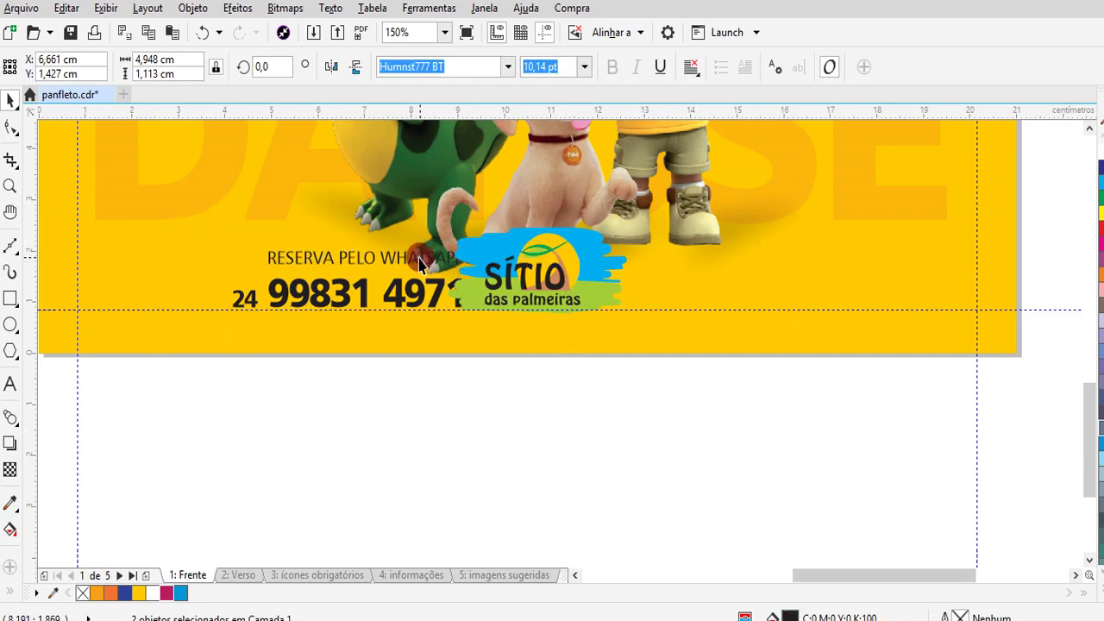
pyautogui.hotkey('ctrl', 'g')
# Move the character artwork up and shrink it slightly
pyautogui.scroll(-2, 608, 421)
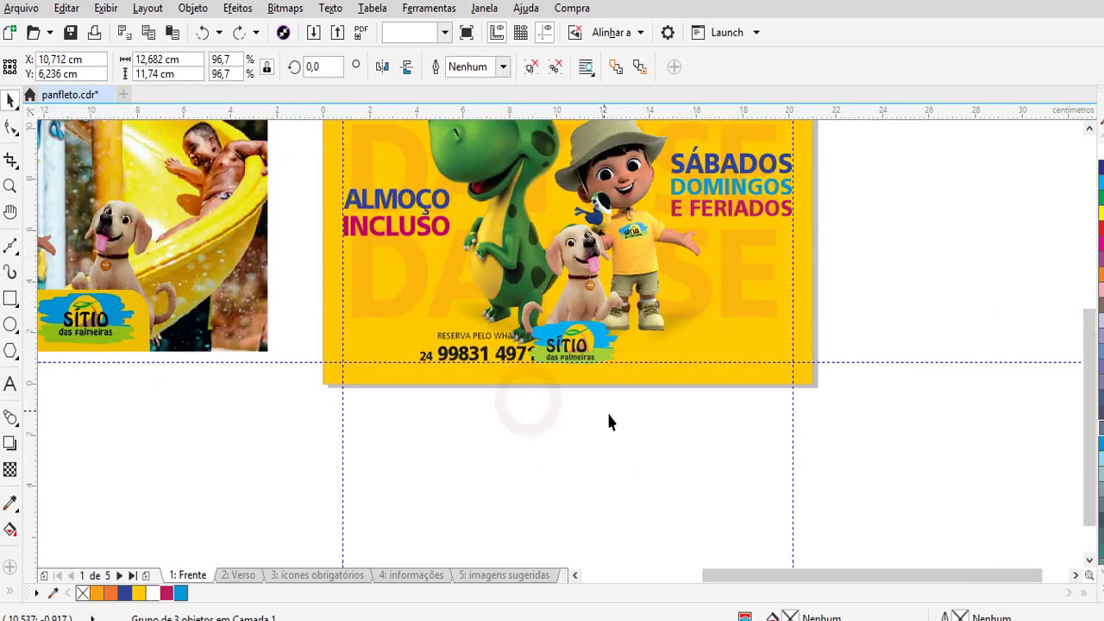
pyautogui.moveTo(648, 260); pyautogui.dragTo(641, 230)
pyautogui.scroll(-3, 621, 309)
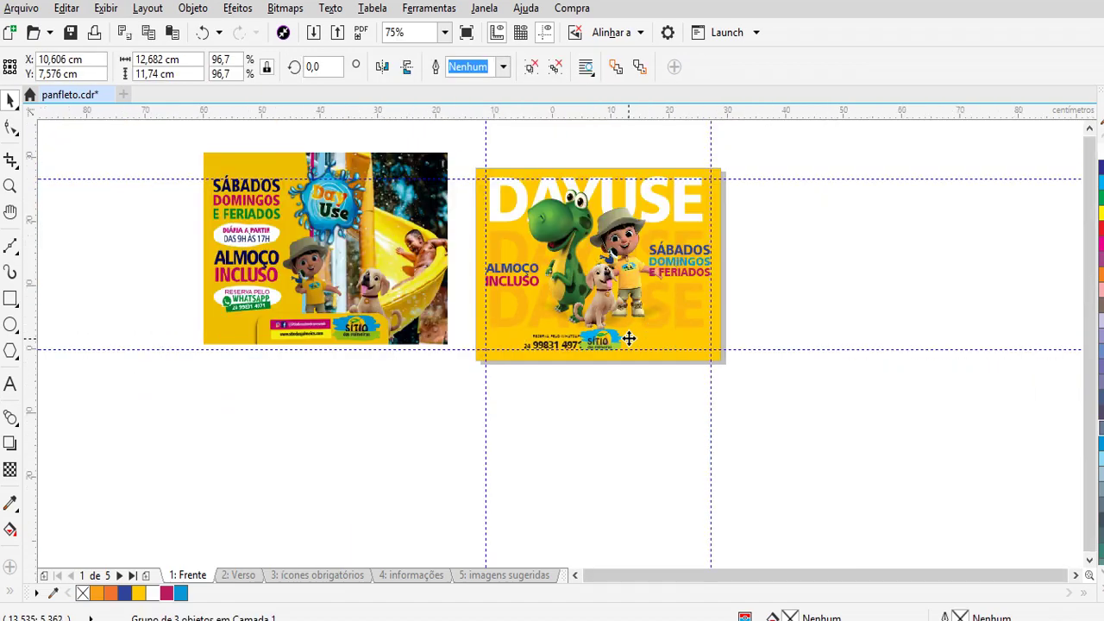
pyautogui.scroll(1, 677, 231)
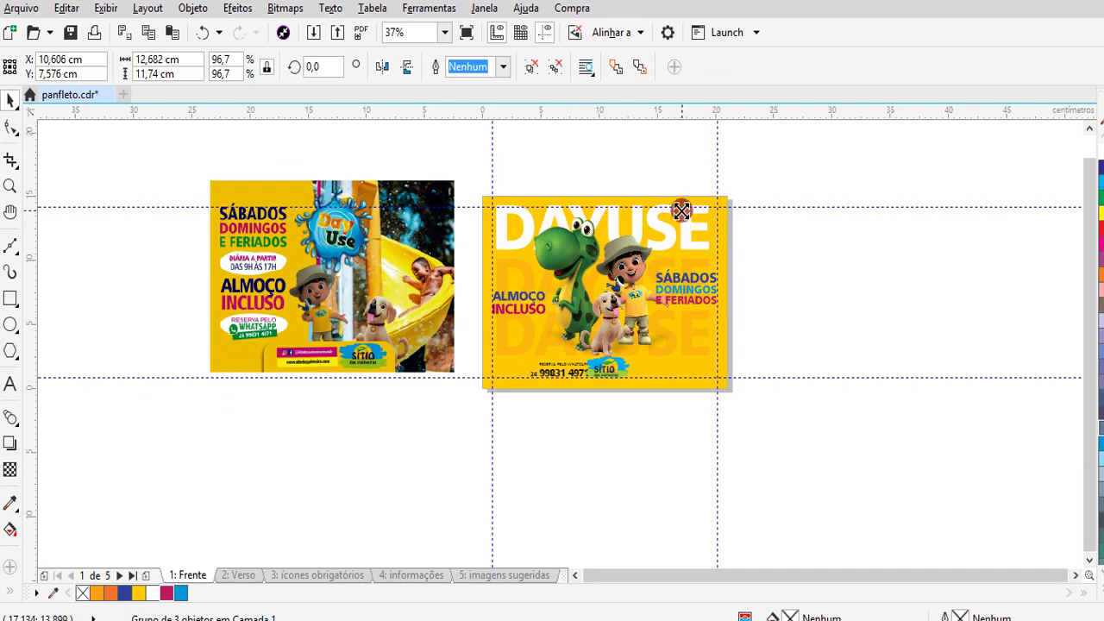
pyautogui.moveTo(684, 210); pyautogui.dragTo(677, 219)
pyautogui.moveTo(622, 297)
pyautogui.mouseDown()
pyautogui.moveTo(629, 306)
pyautogui.moveTo(624, 298)
pyautogui.mouseUp()
pyautogui.keyDown('shift'); pyautogui.click(723, 360); pyautogui.keyUp('shift')
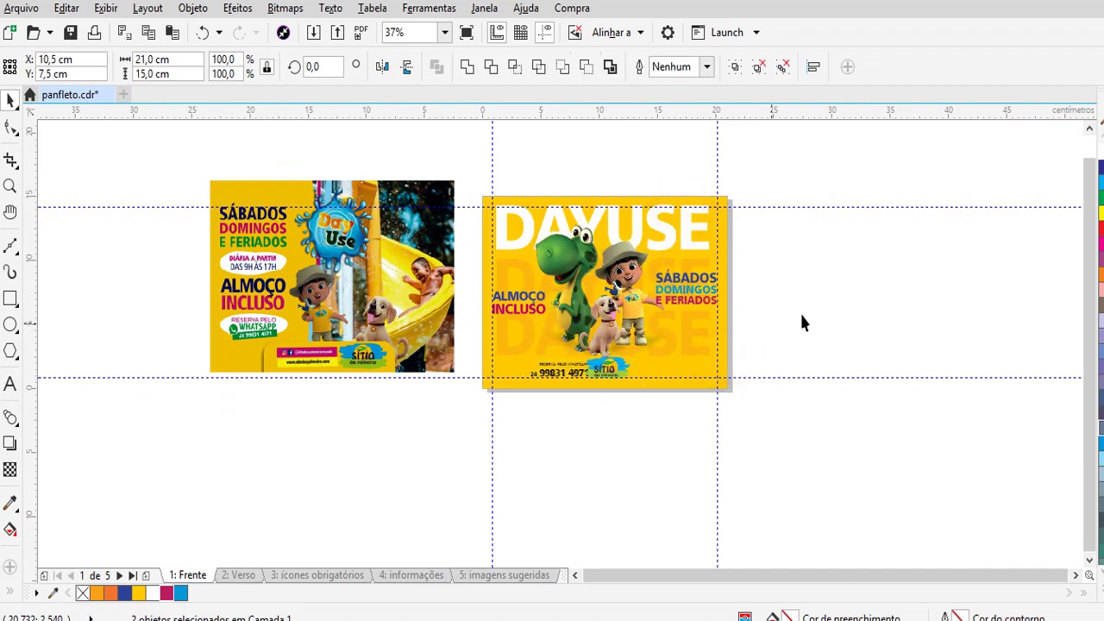
# Shift the phone number and RESERVA PELO WHATSAPP texts left, away from the logo
pyautogui.scroll(2, 570, 457)
pyautogui.click(570, 457)
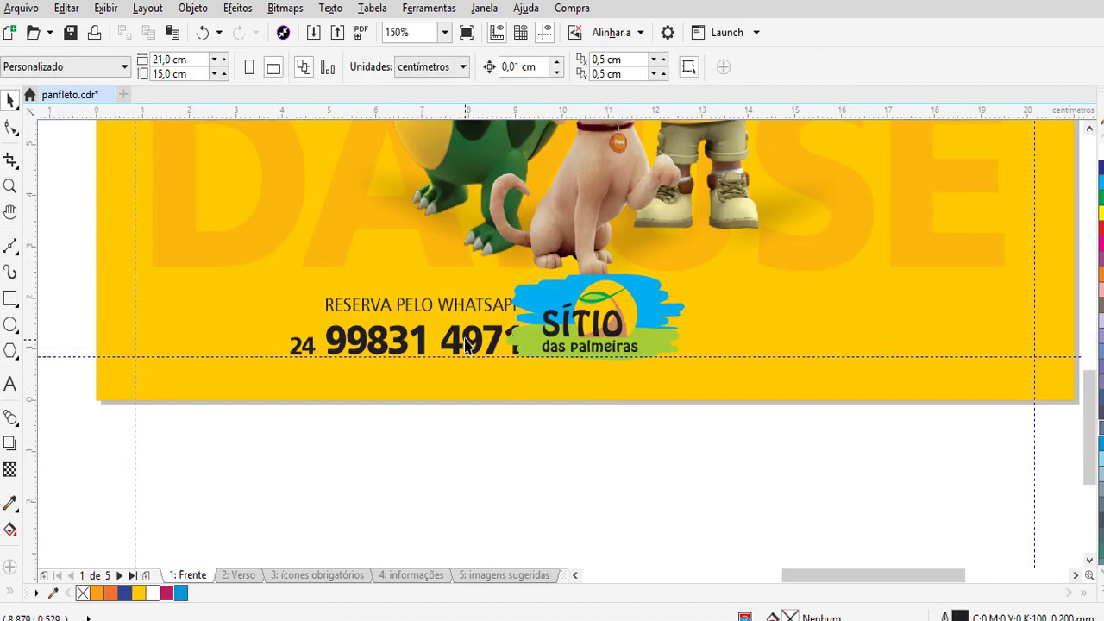
pyautogui.click(465, 341)
pyautogui.keyDown('shift'); pyautogui.click(477, 309); pyautogui.keyUp('shift')
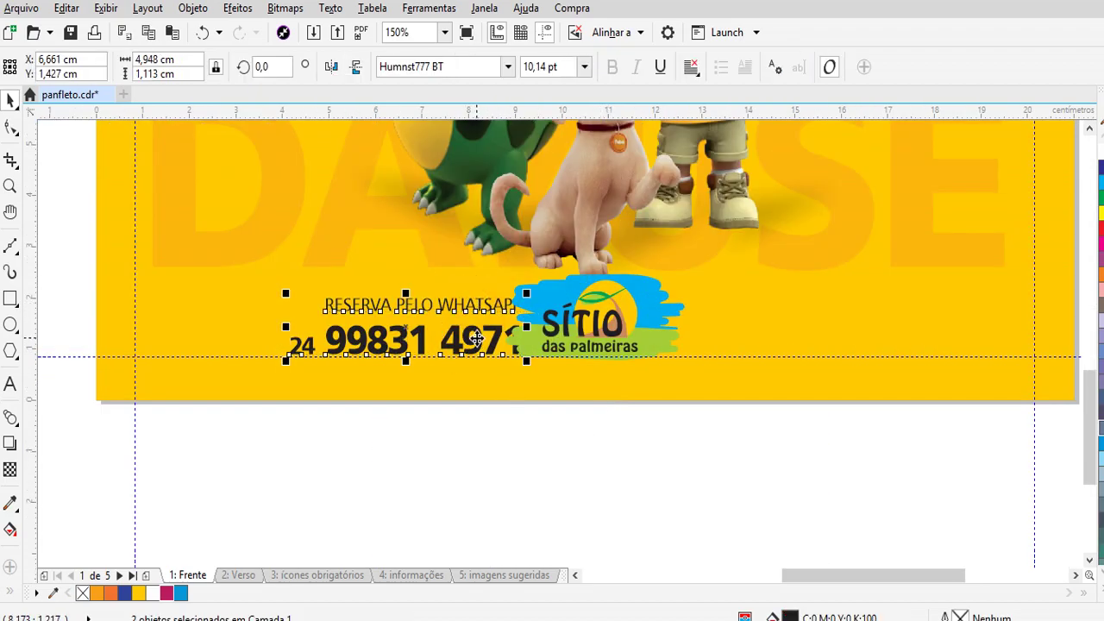
pyautogui.moveTo(475, 339)
pyautogui.mouseDown()
pyautogui.moveTo(490, 344)
pyautogui.moveTo(439, 332)
pyautogui.mouseUp()
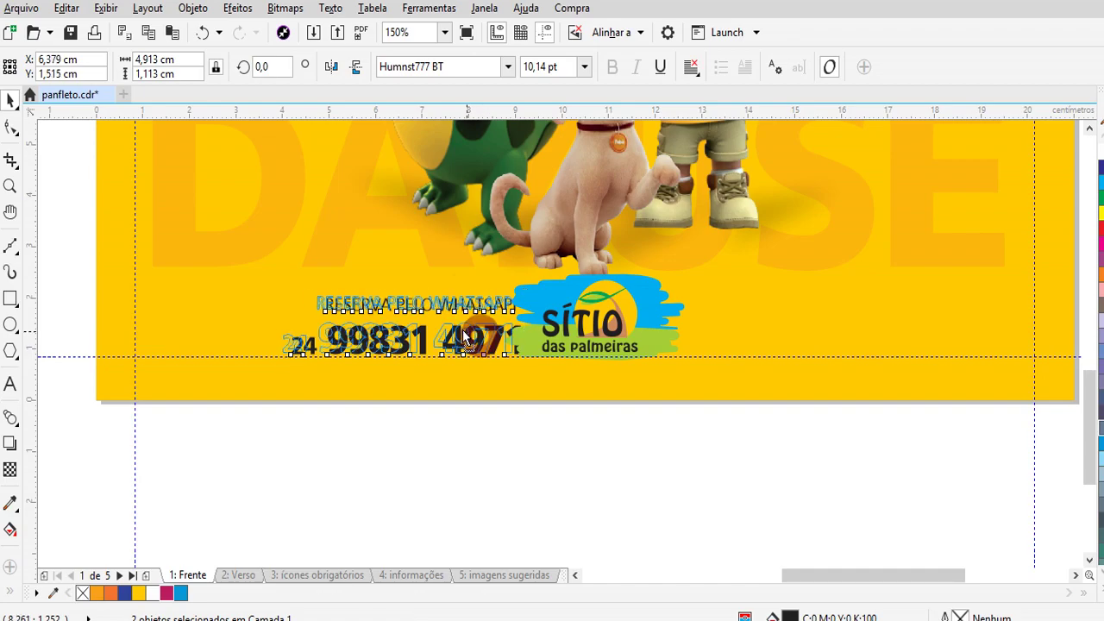
pyautogui.click(477, 424)
pyautogui.scroll(-3, 477, 424)
pyautogui.scroll(-2, 477, 423)
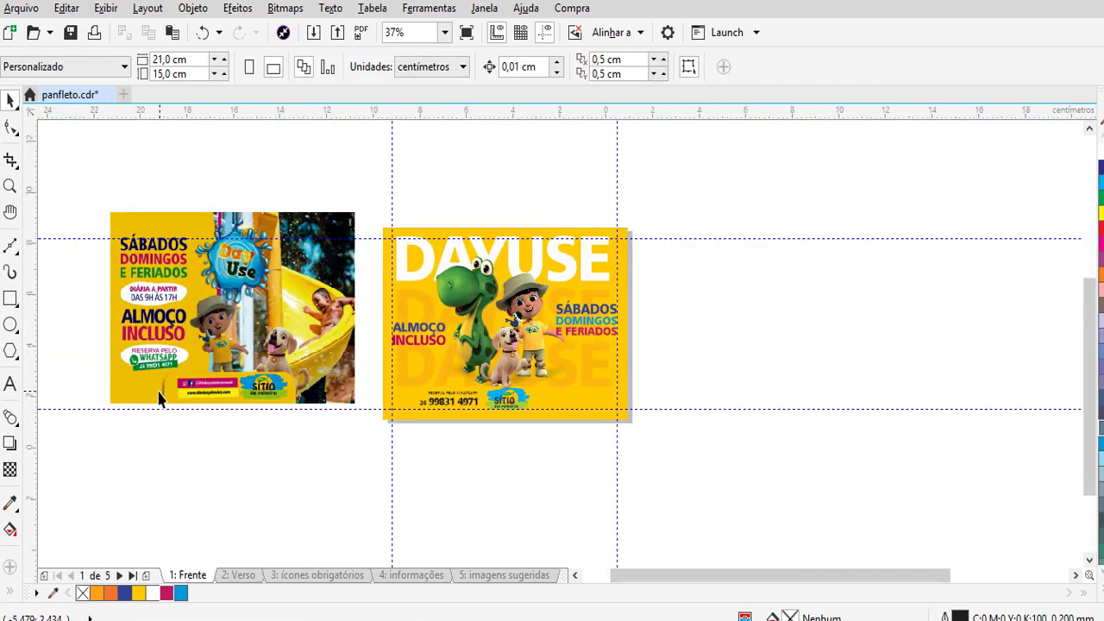
pyautogui.scroll(4, 72, 382)
pyautogui.click(11, 383)
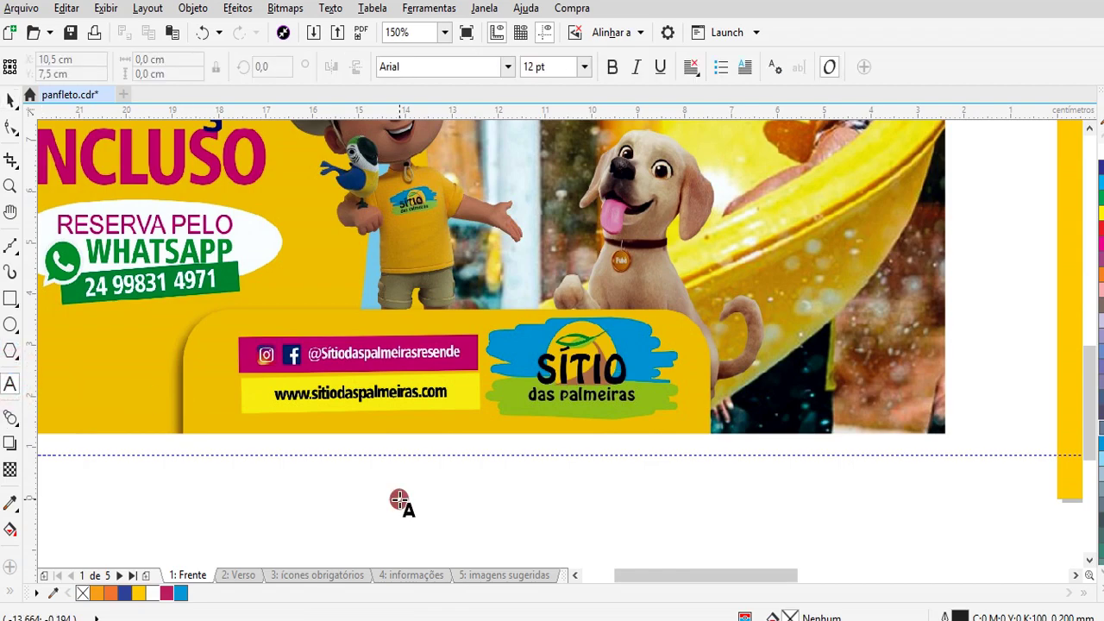
pyautogui.click(398, 499)
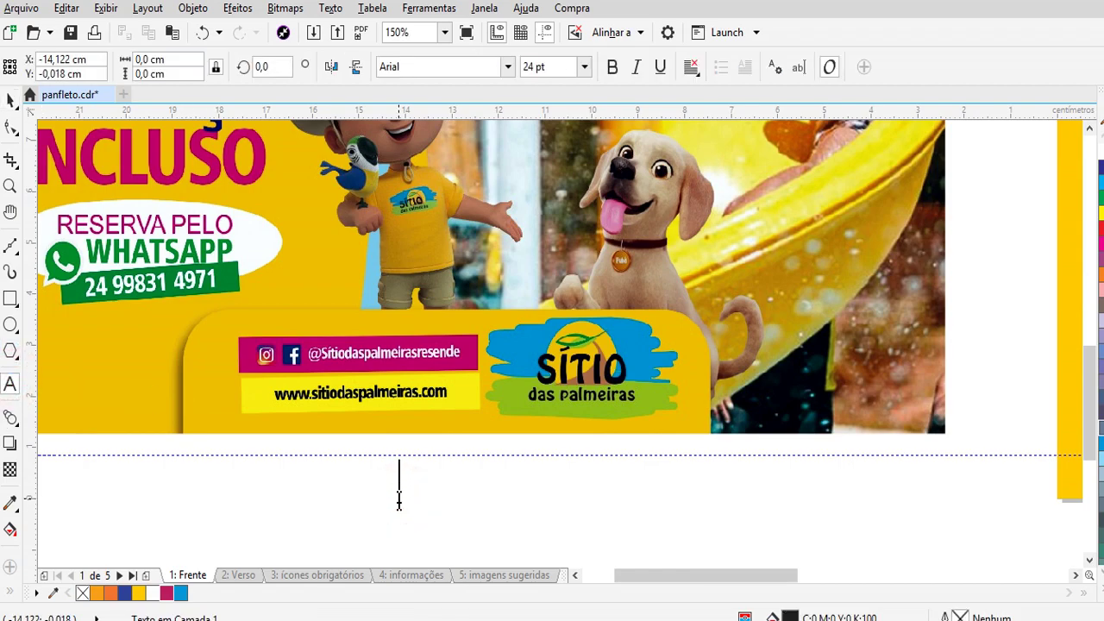
pyautogui.write('@SITIO')
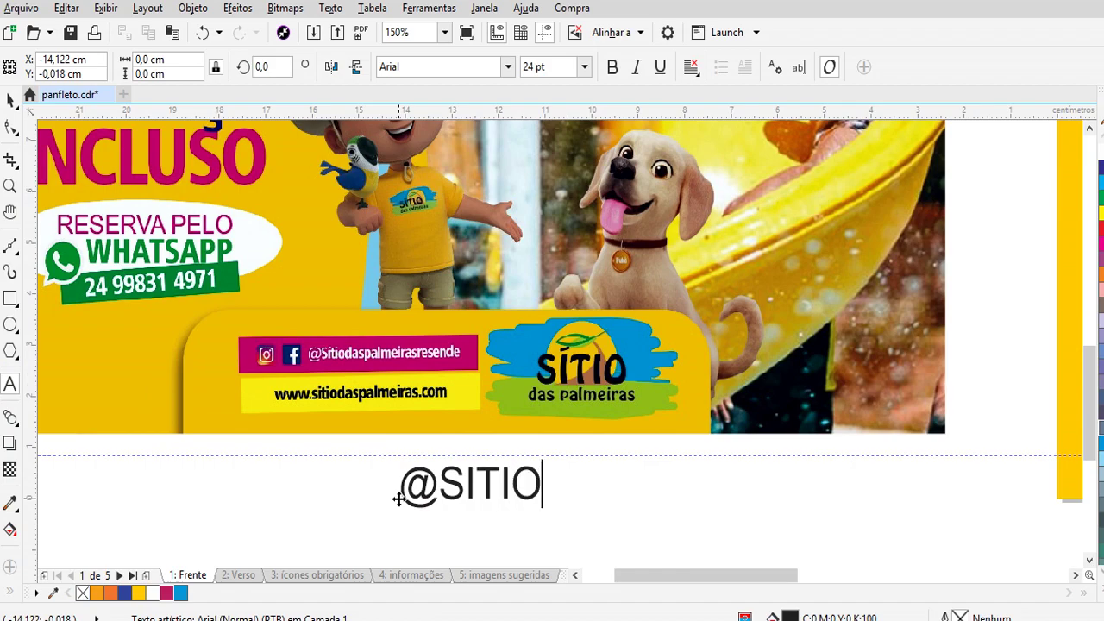
pyautogui.press('BackSpace')
pyautogui.press('BackSpace')
pyautogui.press('BackSpace')
pyautogui.write('sitio')
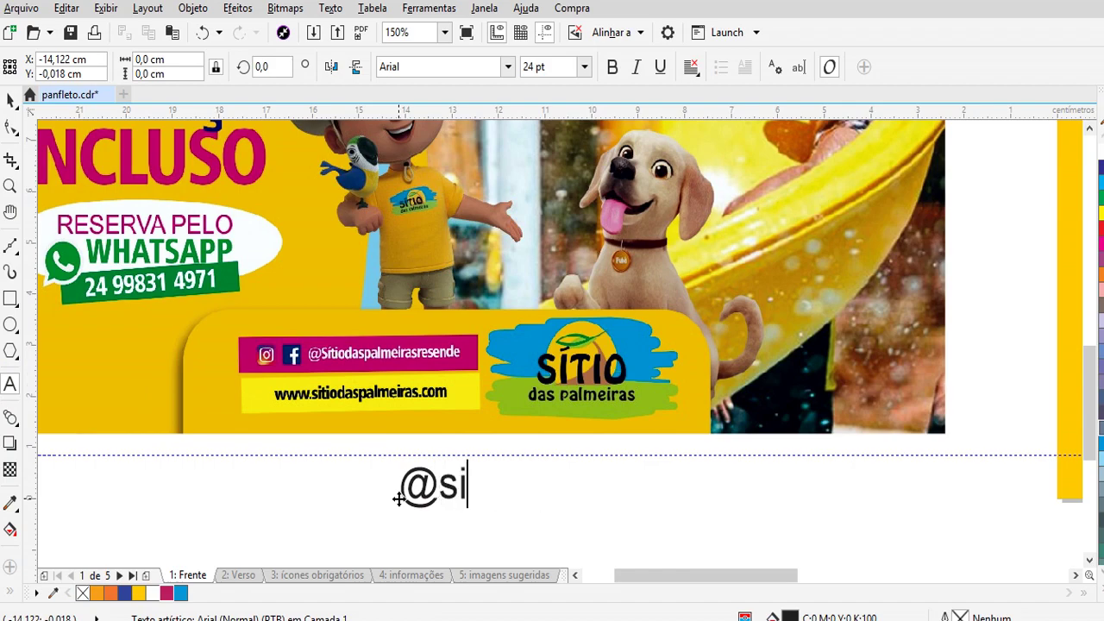
pyautogui.write('daspal')
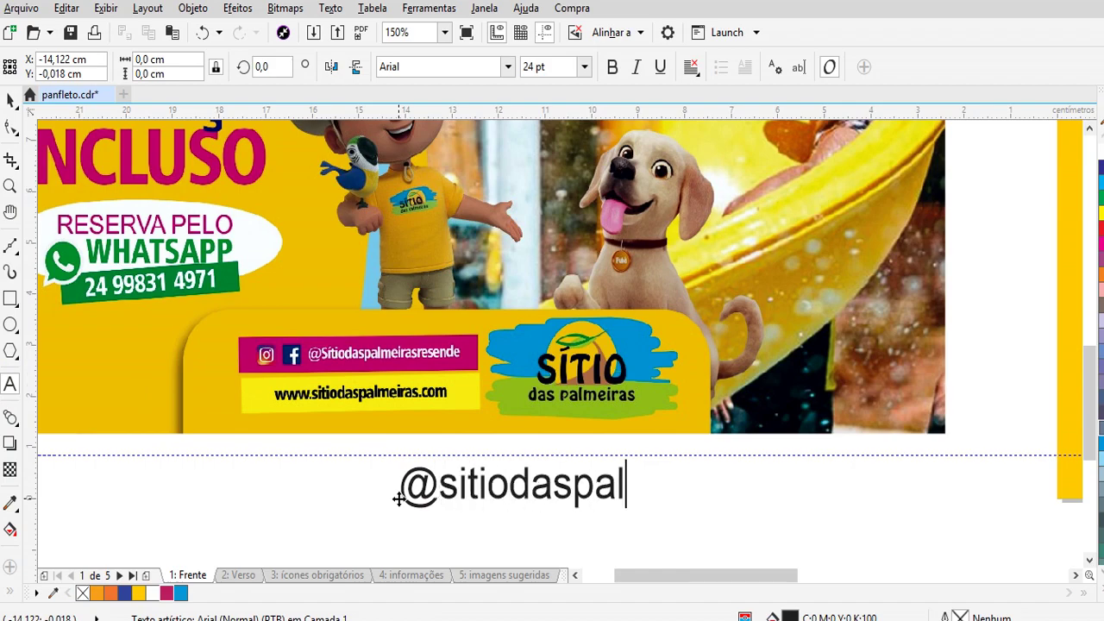
pyautogui.write('meiras')
pyautogui.press('Return')
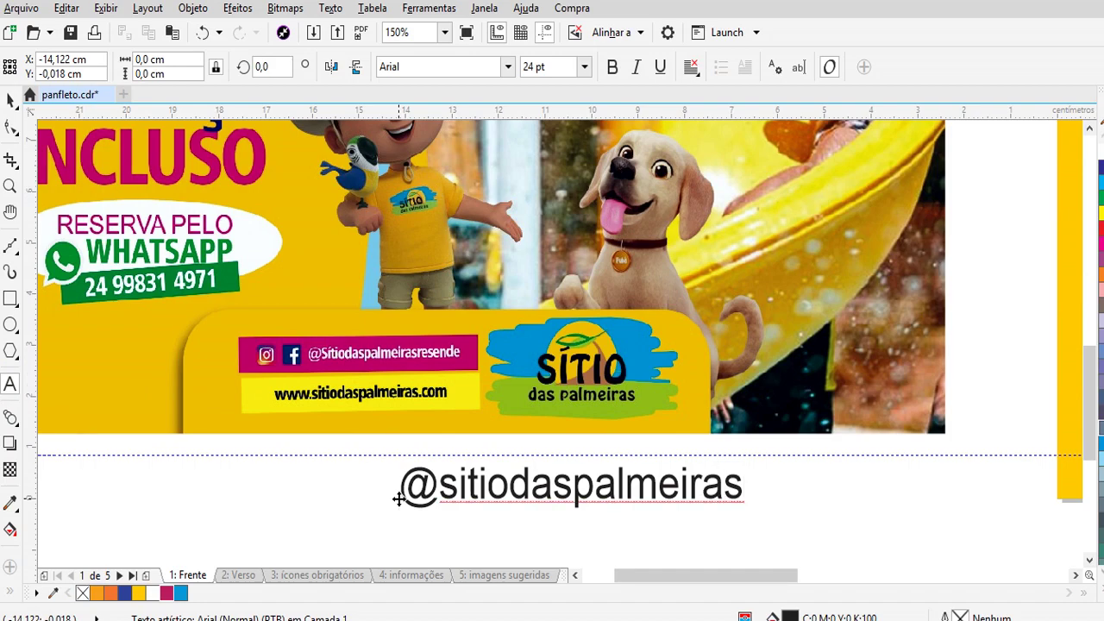
pyautogui.click(398, 497)
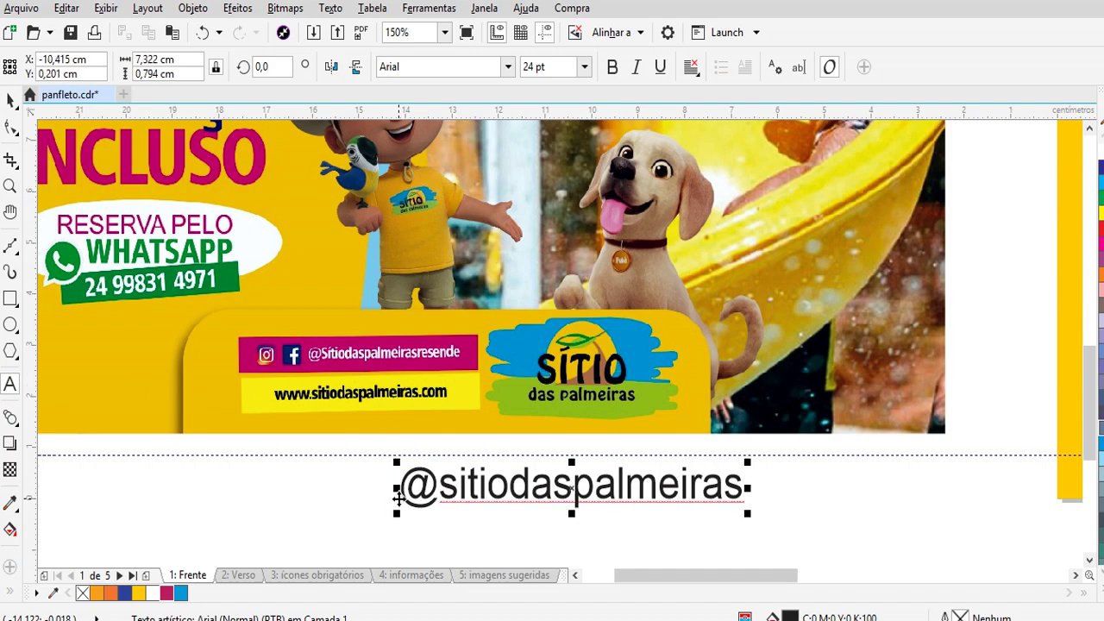
pyautogui.click(398, 497)
pyautogui.write('s')
pyautogui.press('BackSpace')
pyautogui.write('www.')
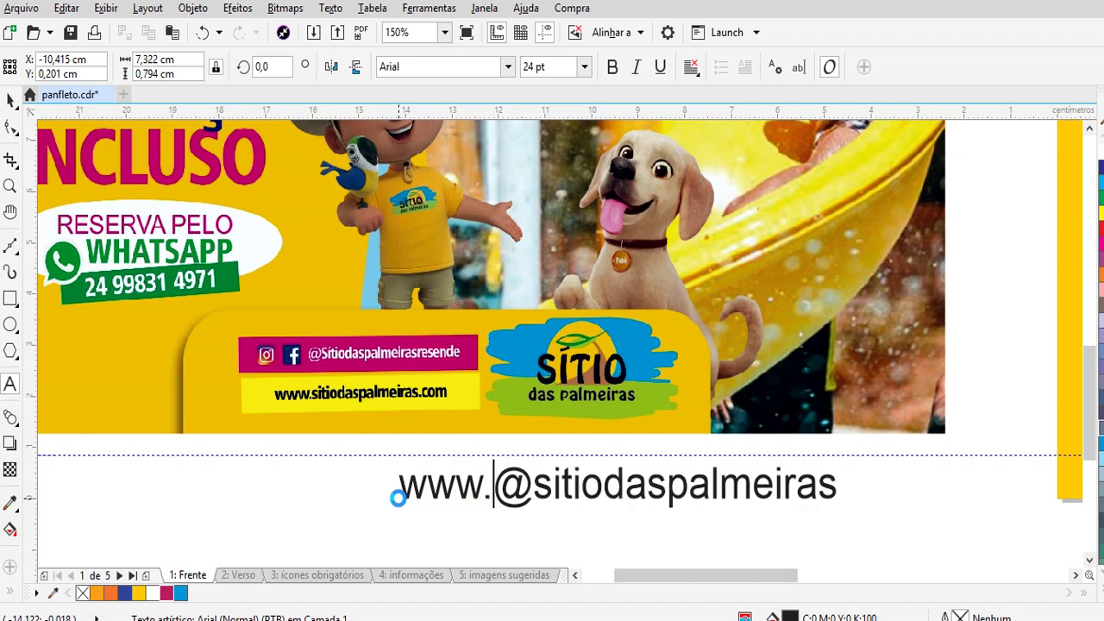
pyautogui.write('sitiodaspalme')
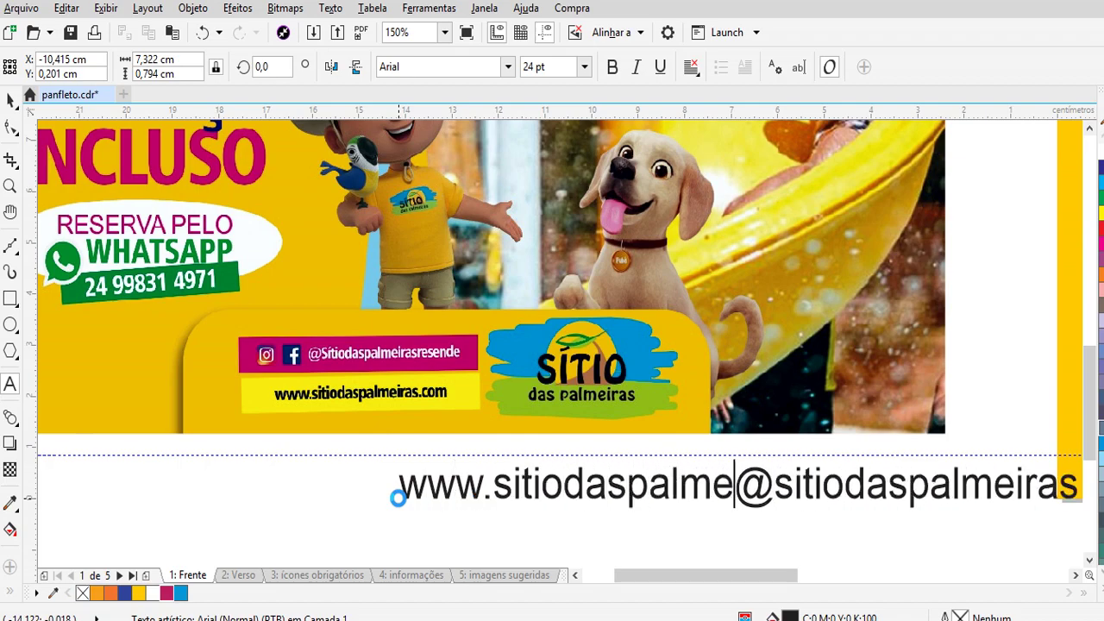
pyautogui.write('iras.com.br')
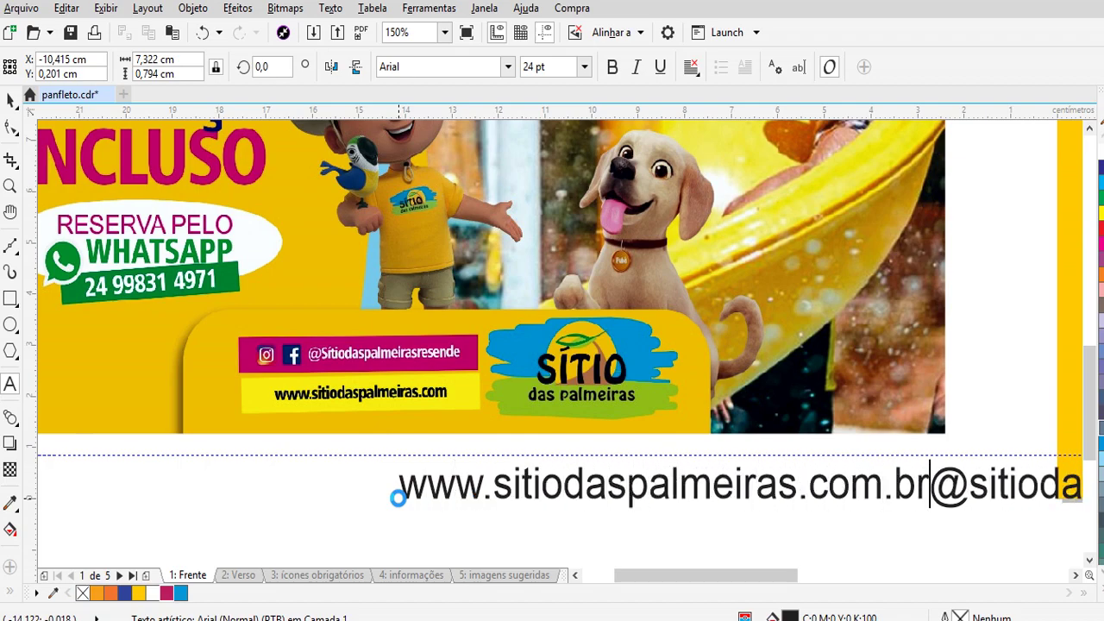
pyautogui.press('Return')
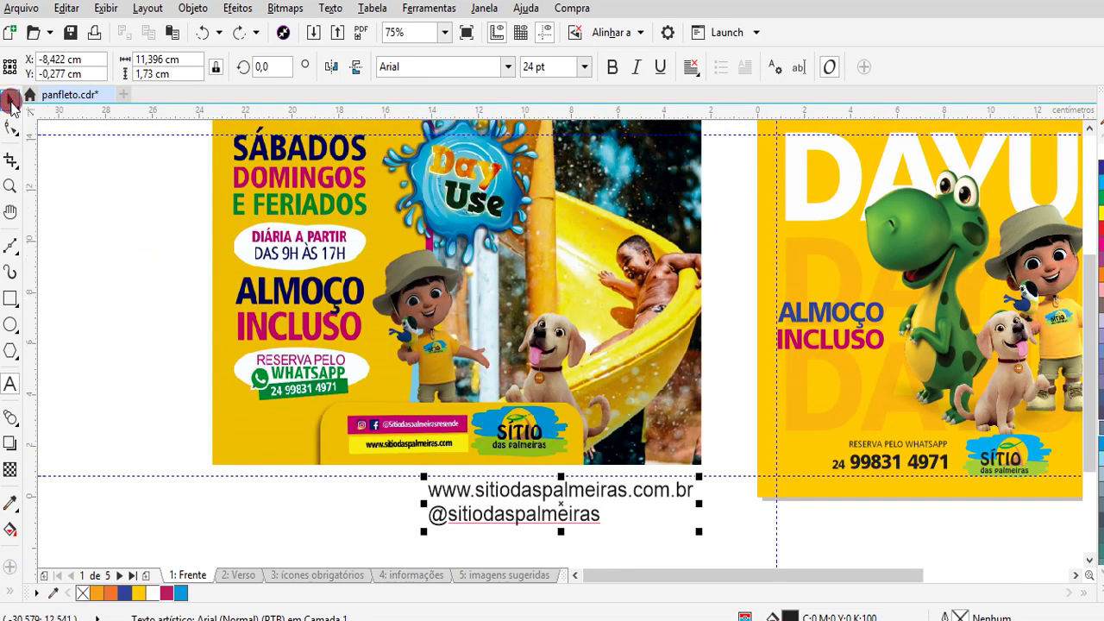
# Change the website and handle text to the Humnst777 BT font
pyautogui.click(11, 100)
pyautogui.click(885, 447)
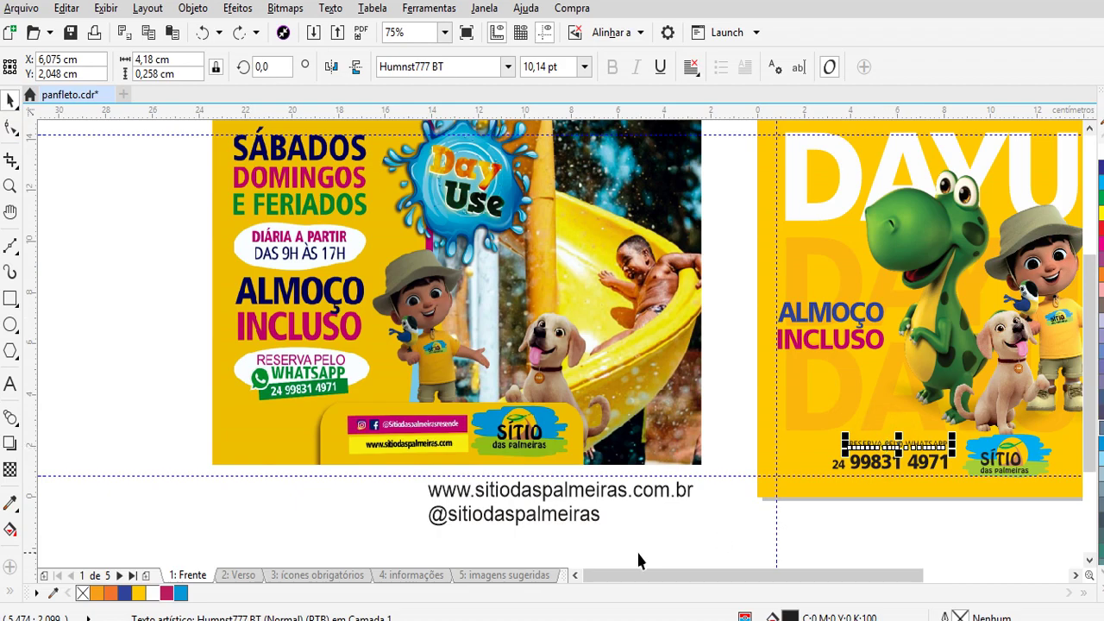
pyautogui.click(528, 517)
pyautogui.click(507, 67)
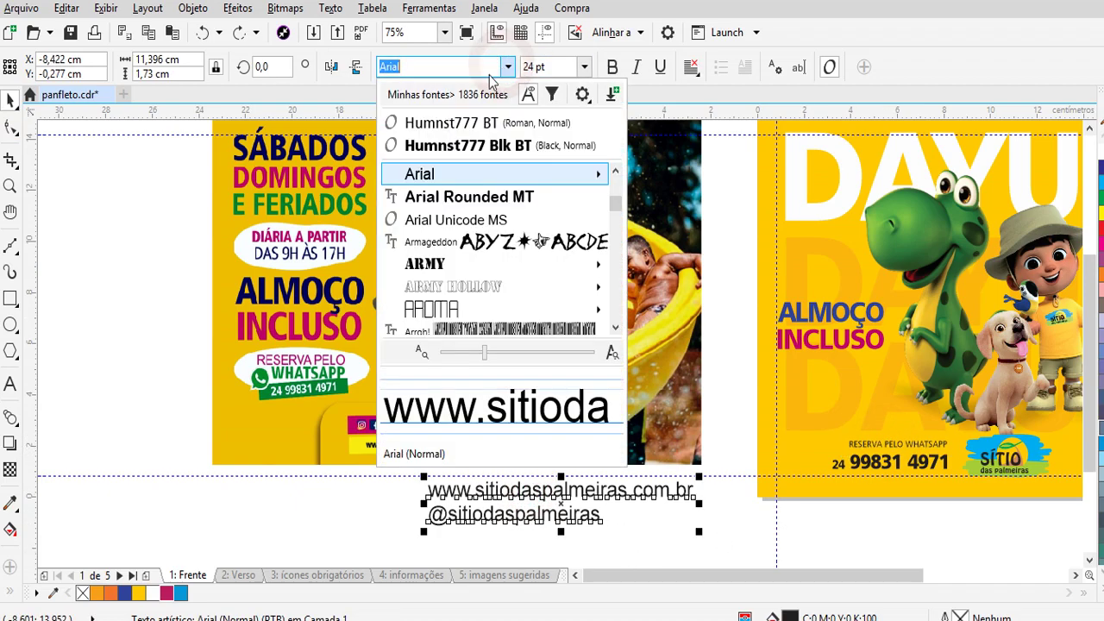
pyautogui.press('Escape')
pyautogui.write('hu')
pyautogui.press('Return')
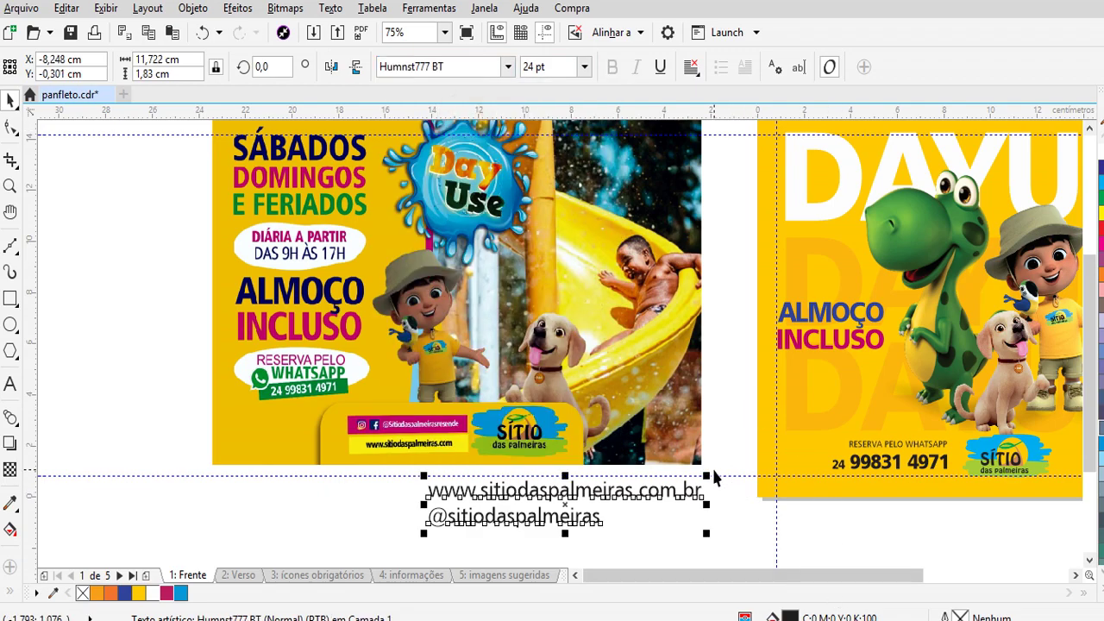
# Set the website and handle text to 10 pt, matching the reservation text
pyautogui.click(859, 444)
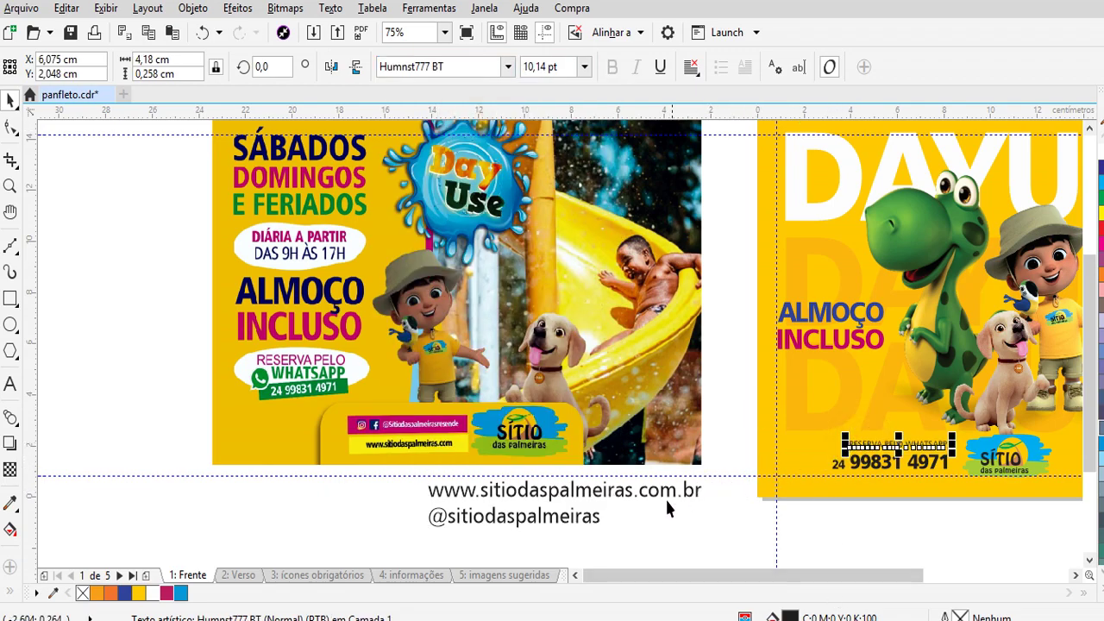
pyautogui.click(614, 508)
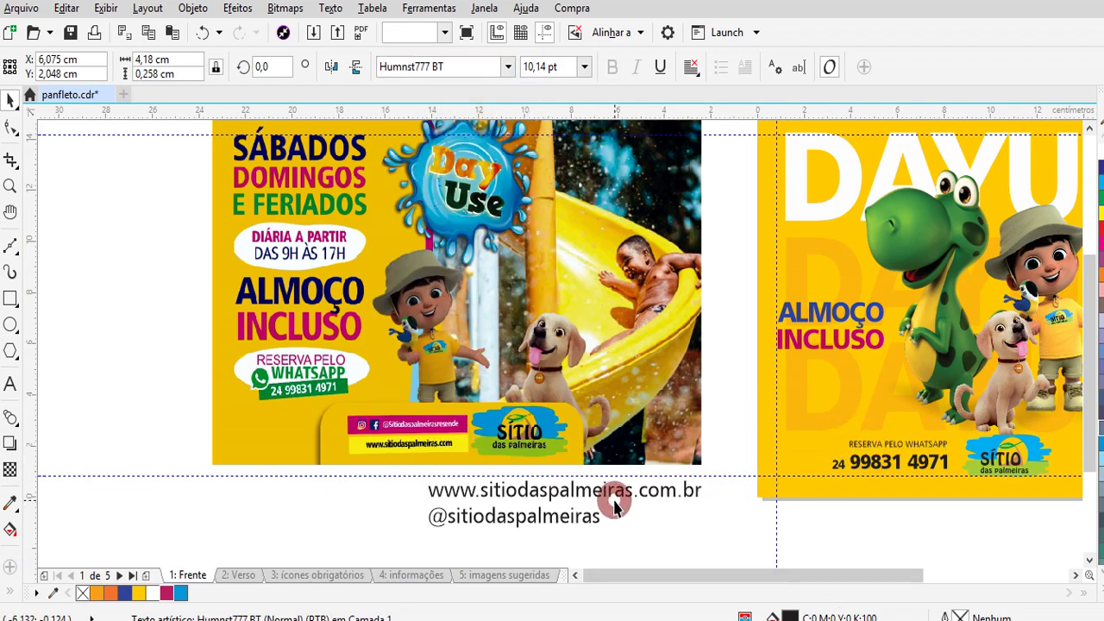
pyautogui.click(553, 68)
pyautogui.write('0')
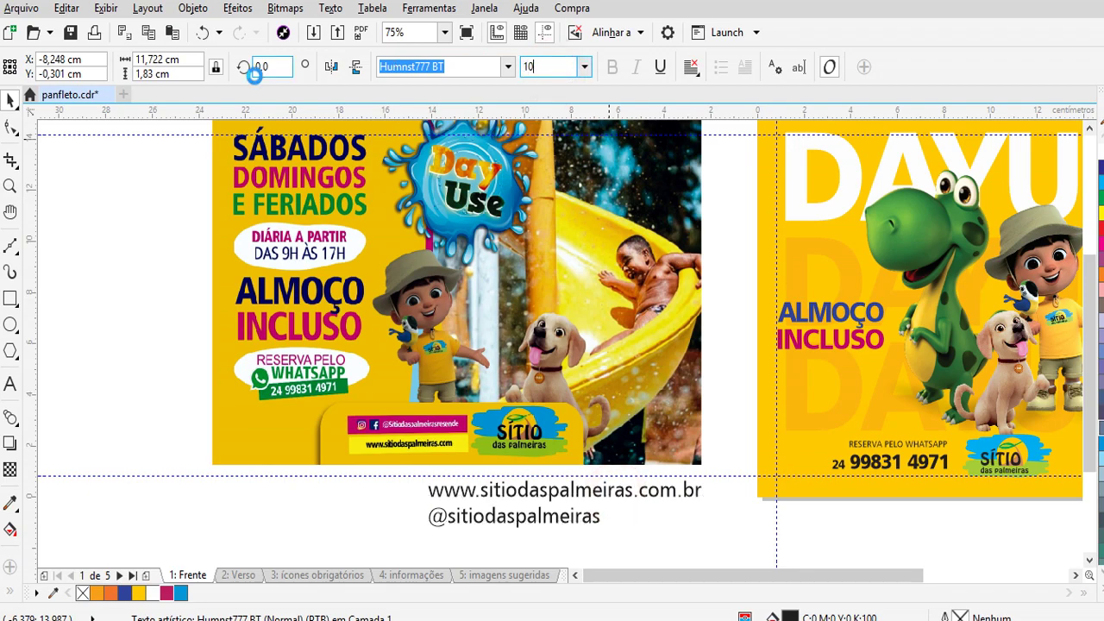
pyautogui.press('Return')
pyautogui.scroll(-1, 263, 301)
pyautogui.scroll(-1, 263, 301)
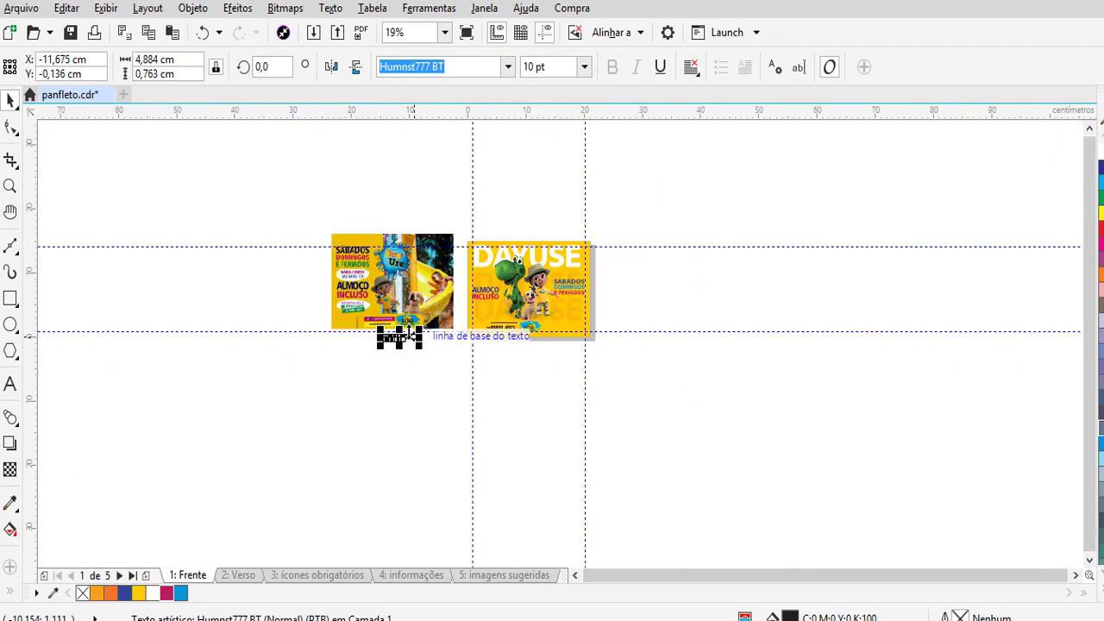
# Move the website text onto the flyer's bottom right, beside the logo
pyautogui.moveTo(404, 338); pyautogui.dragTo(577, 330)
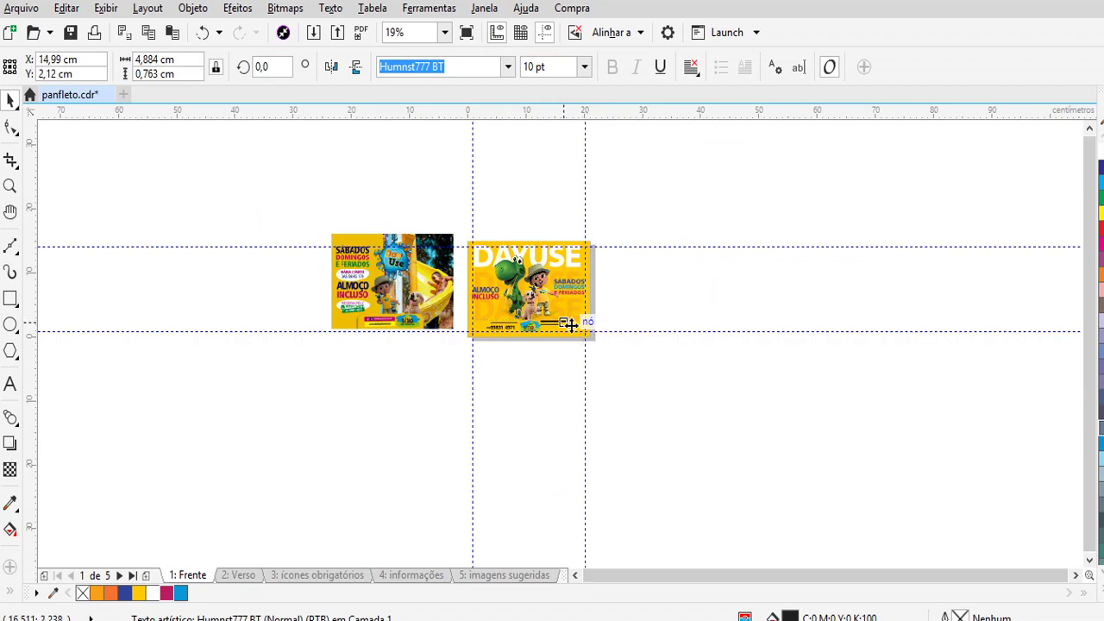
pyautogui.scroll(2, 582, 326)
pyautogui.scroll(1, 537, 340)
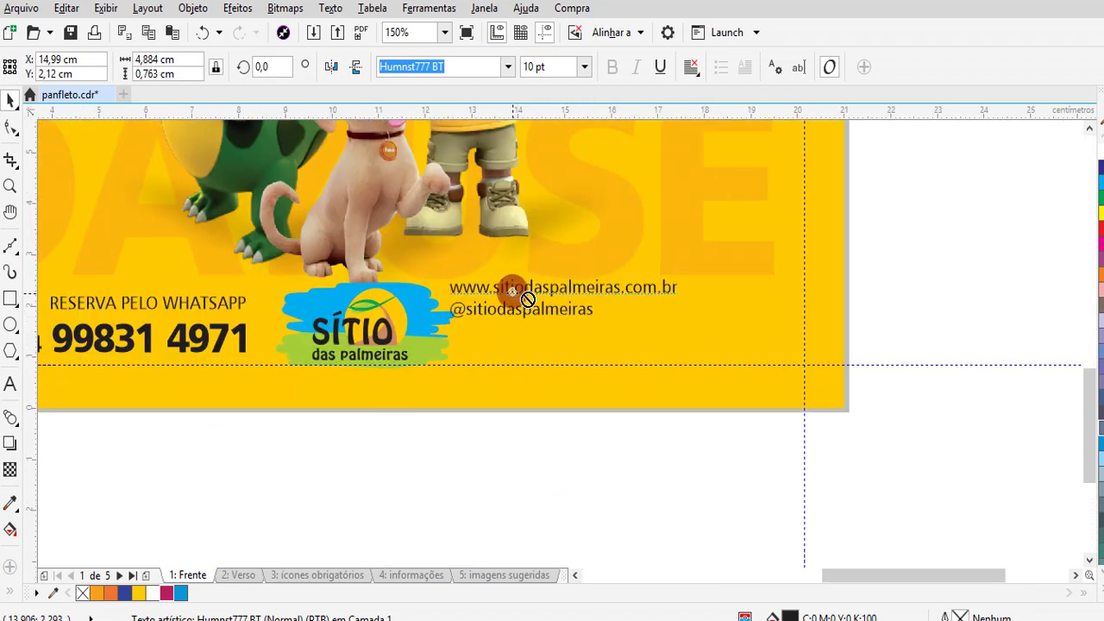
pyautogui.moveTo(517, 295); pyautogui.dragTo(534, 328)
pyautogui.click(632, 346)
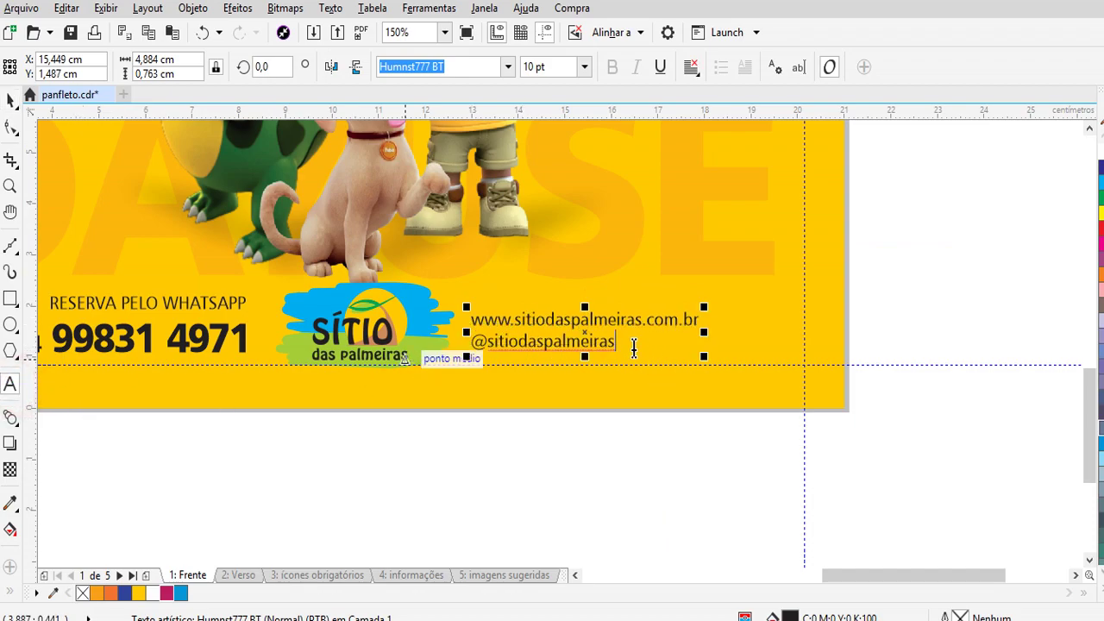
pyautogui.doubleClick(631, 345)
pyautogui.click(509, 68)
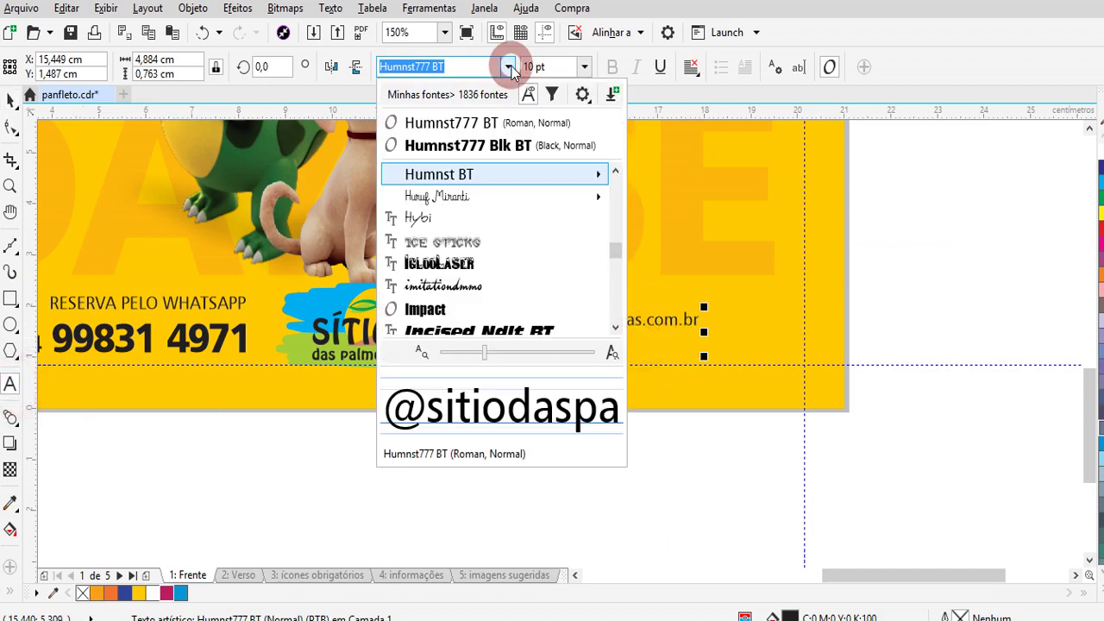
pyautogui.click(470, 140)
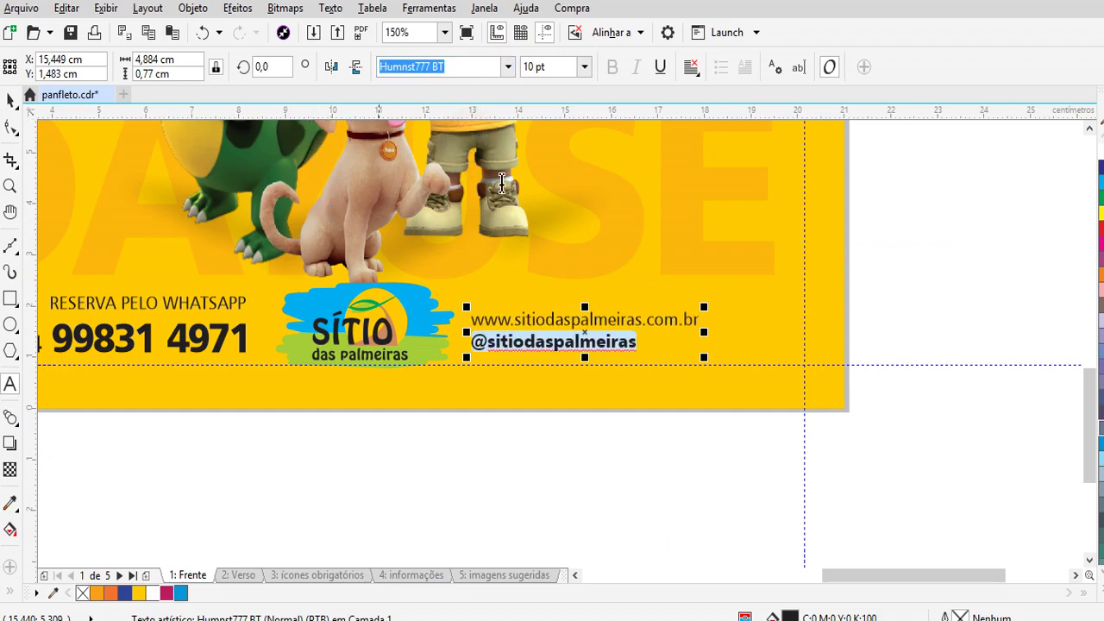
pyautogui.click(10, 101)
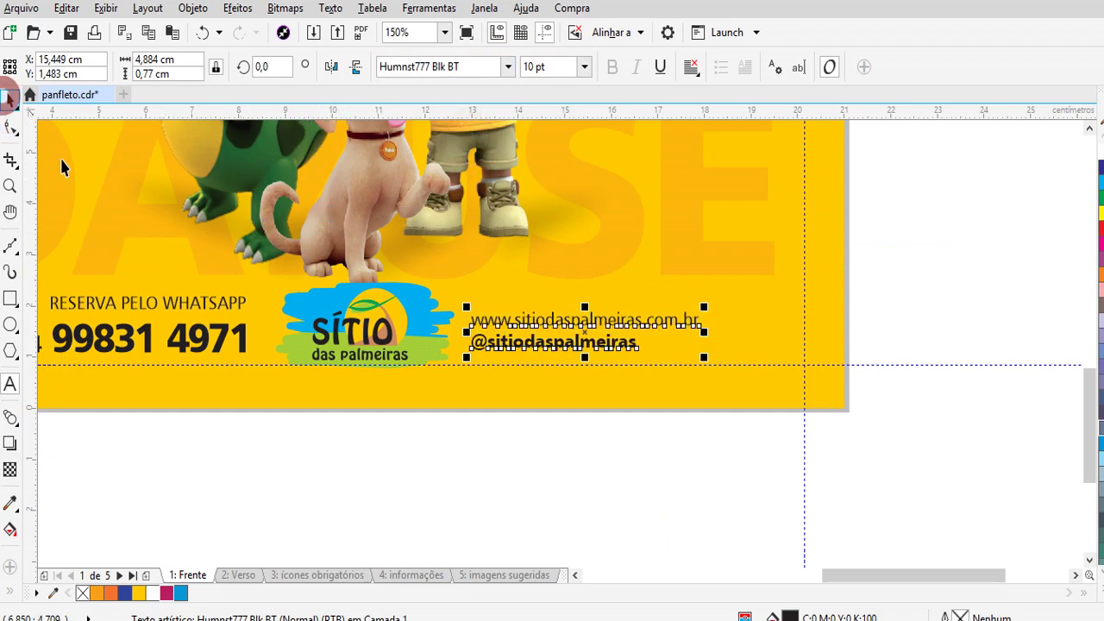
# Nudge the WhatsApp text and shift the website and handle block slightly right
pyautogui.scroll(2, 244, 302)
pyautogui.moveTo(243, 302); pyautogui.dragTo(241, 308)
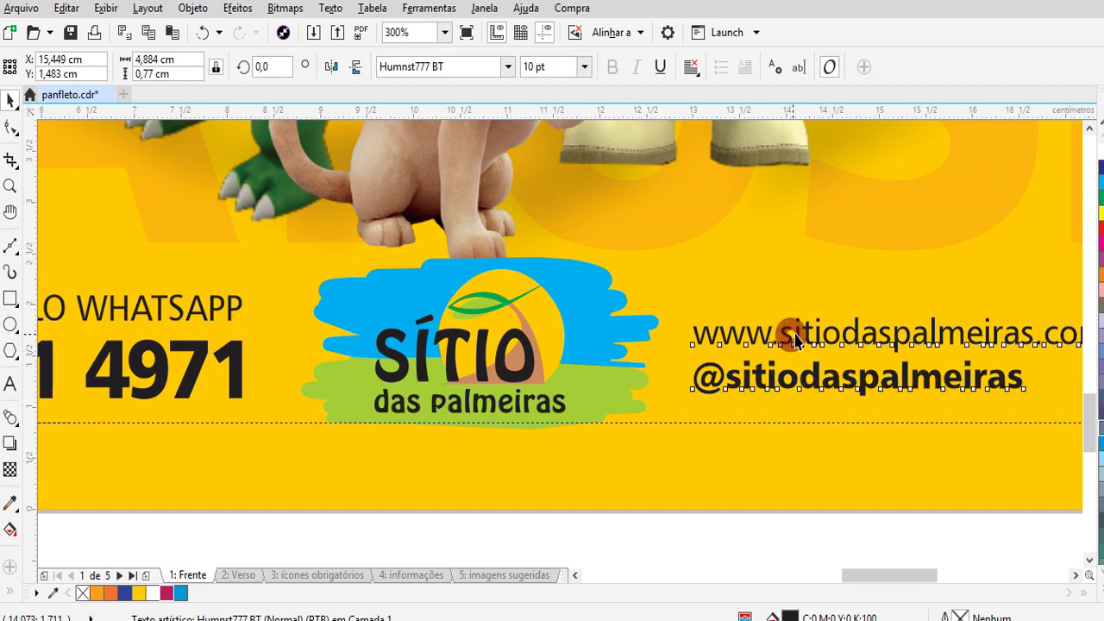
pyautogui.moveTo(790, 341); pyautogui.dragTo(814, 336)
pyautogui.scroll(-2, 811, 338)
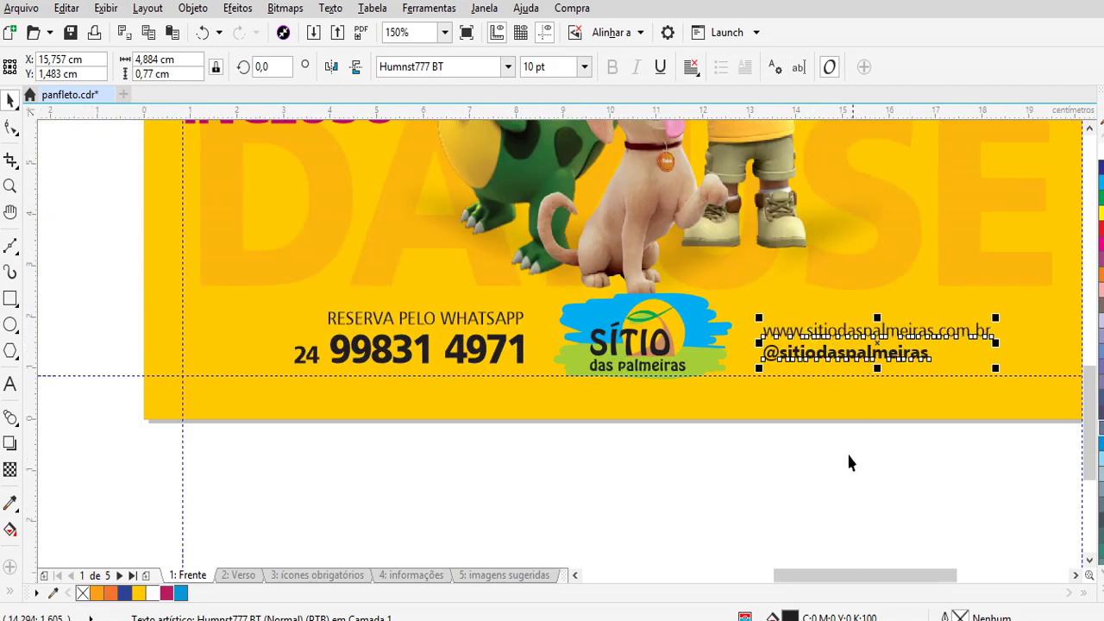
pyautogui.click(716, 470)
pyautogui.scroll(-2, 717, 467)
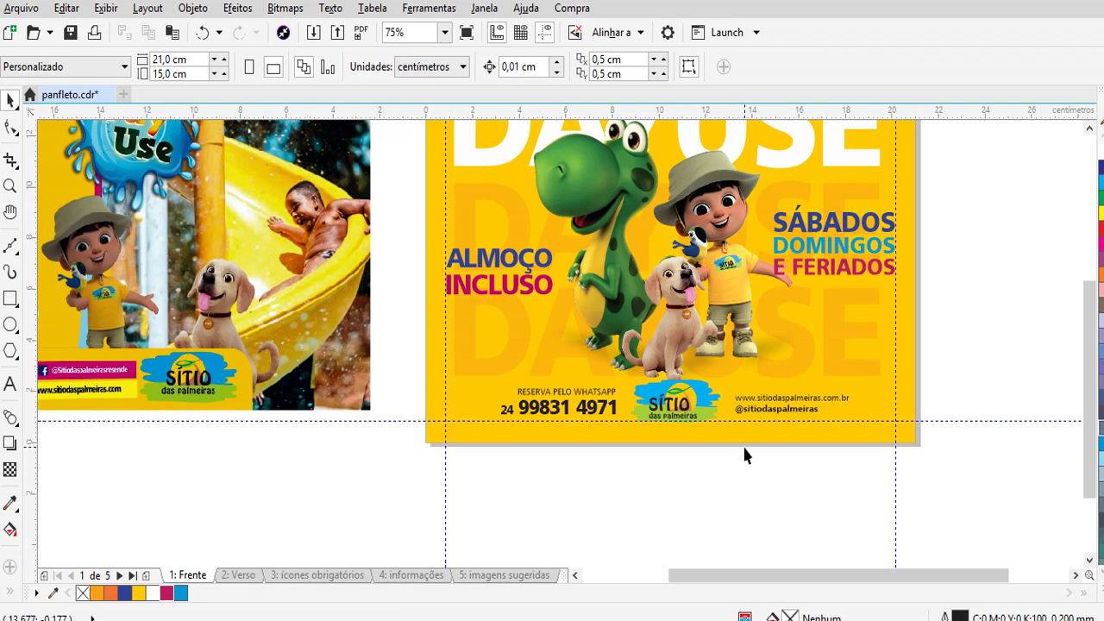
# Zoom out to review the flyer, then select and deselect the Sítio das Palmeiras logo
pyautogui.scroll(-4, 733, 440)
pyautogui.scroll(2, 720, 427)
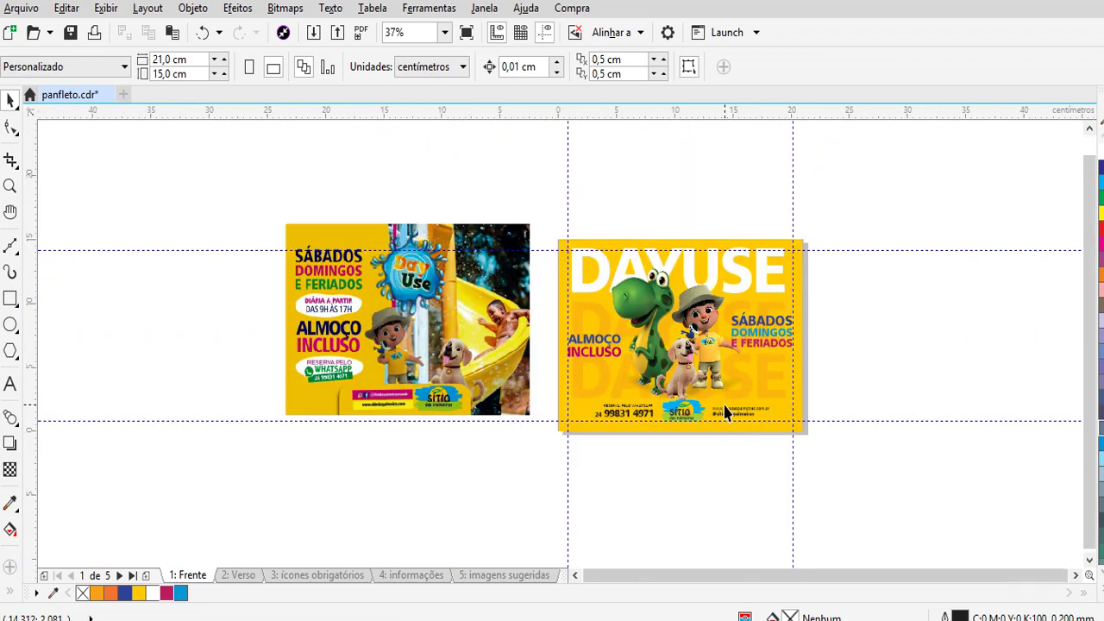
pyautogui.scroll(2, 728, 420)
pyautogui.click(989, 356)
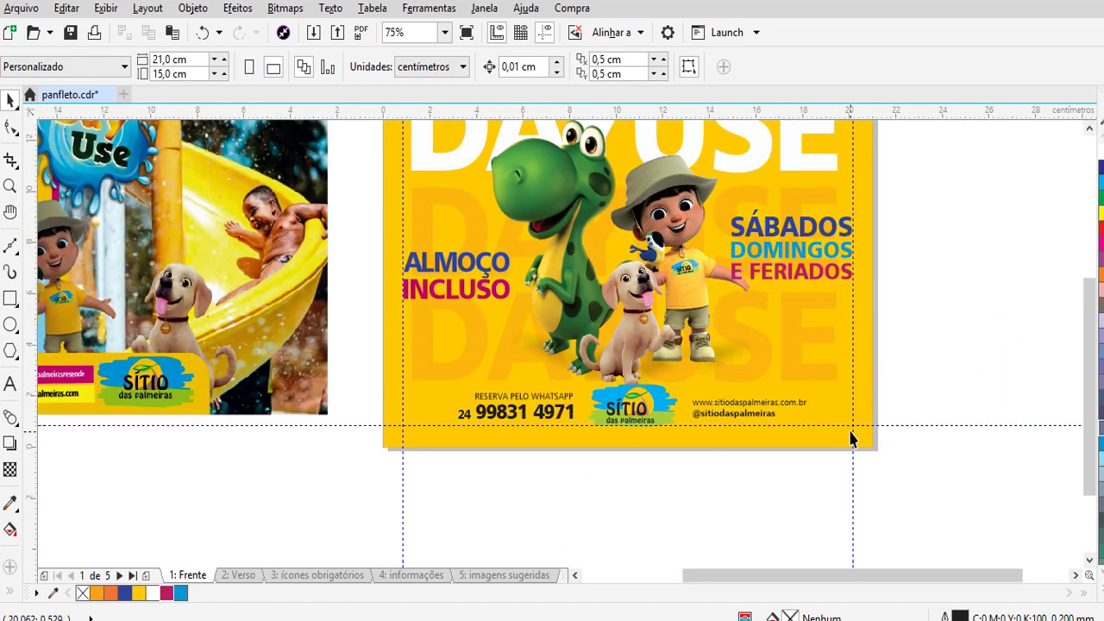
pyautogui.scroll(4, 643, 458)
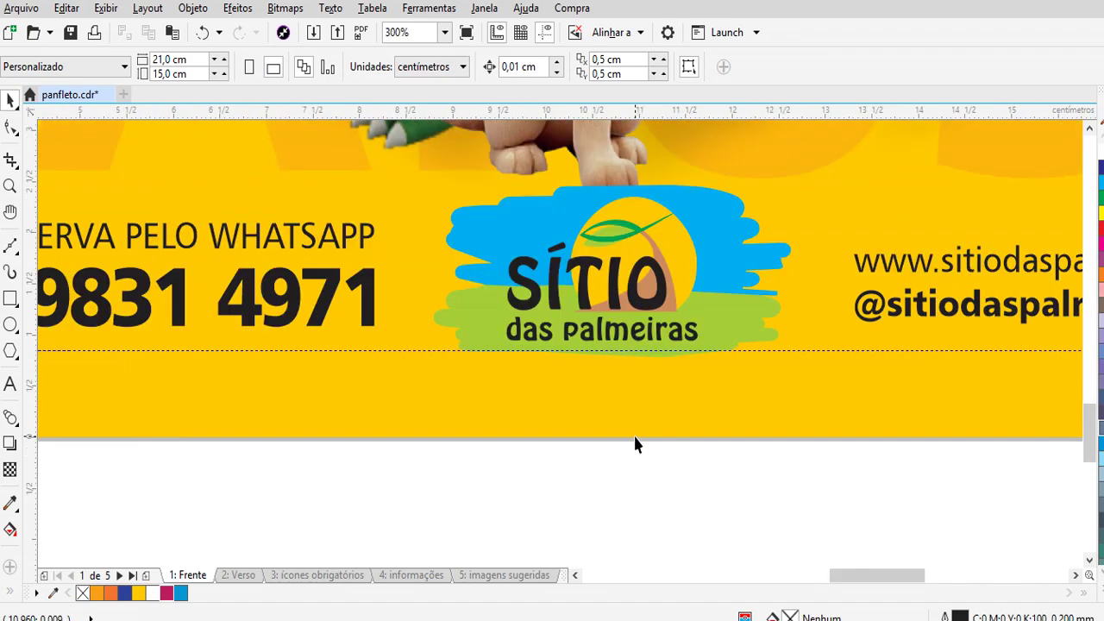
pyautogui.click(712, 264)
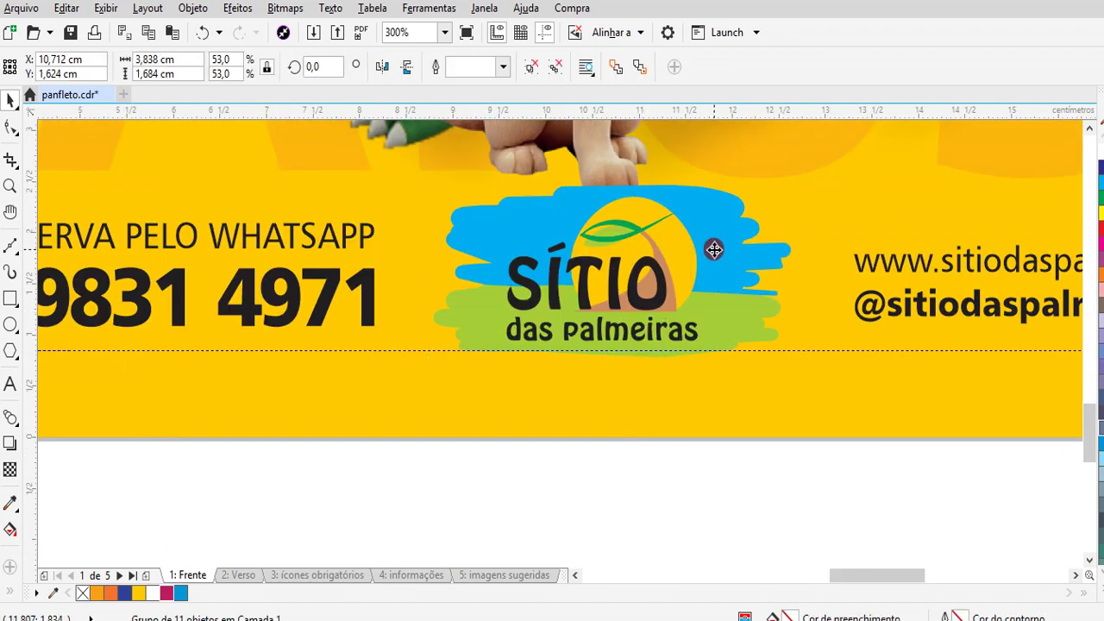
pyautogui.click(695, 492)
# Shift the dinosaur, dog and boy character group slightly right and lower
pyautogui.scroll(-4, 718, 486)
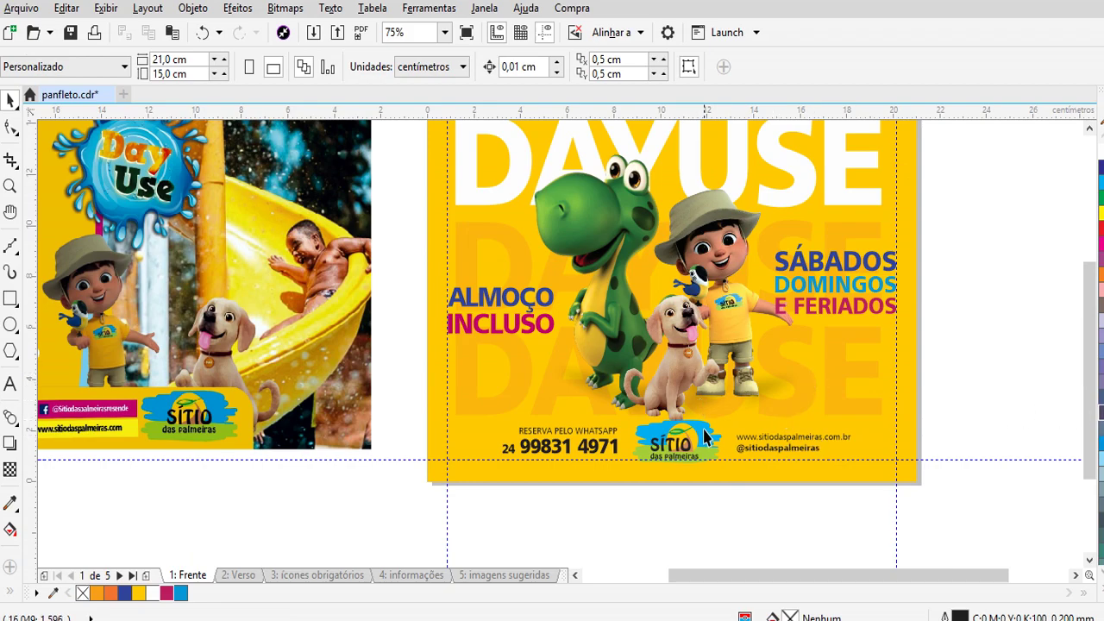
pyautogui.moveTo(687, 369); pyautogui.dragTo(686, 342)
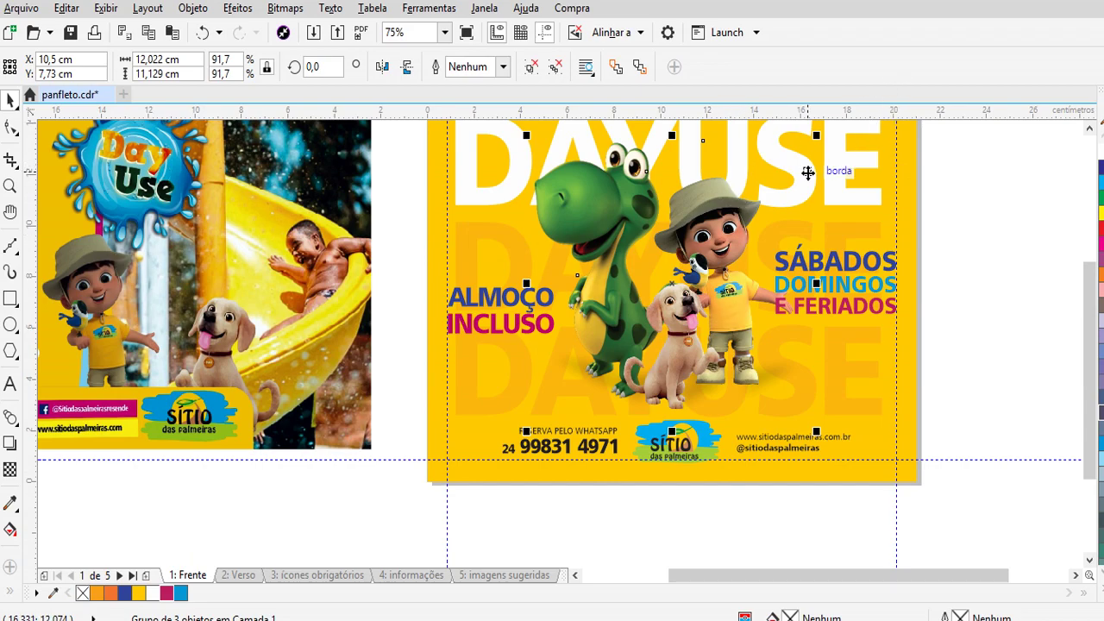
pyautogui.moveTo(719, 235); pyautogui.dragTo(723, 238)
pyautogui.click(293, 519)
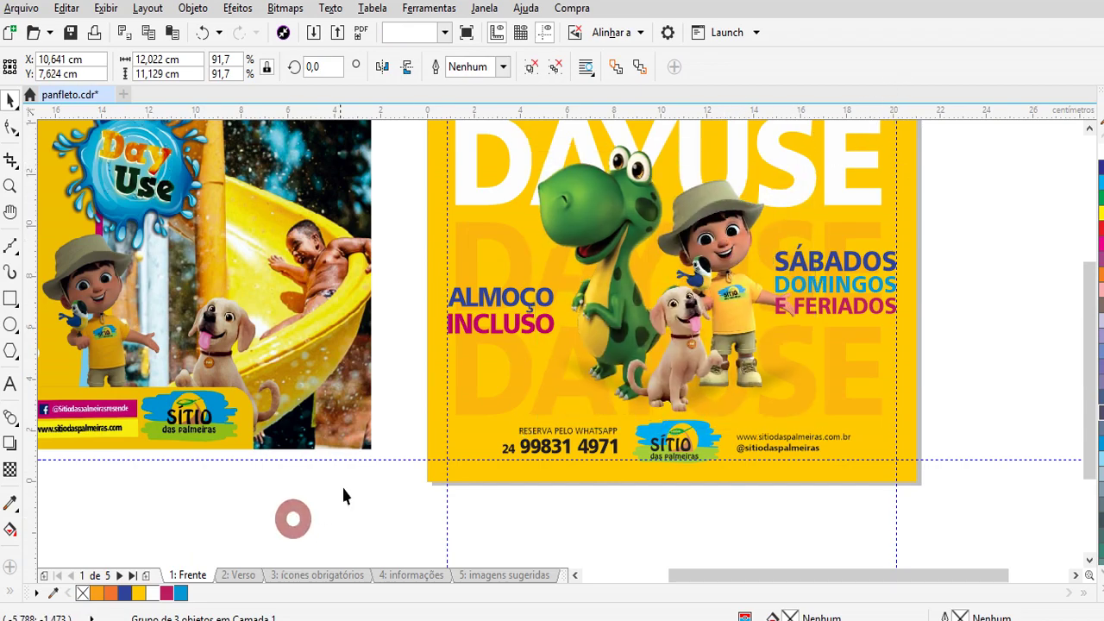
# Draw an orange-filled rectangle across the flyer's bottom, stretched to the full 21 cm width
pyautogui.click(11, 300)
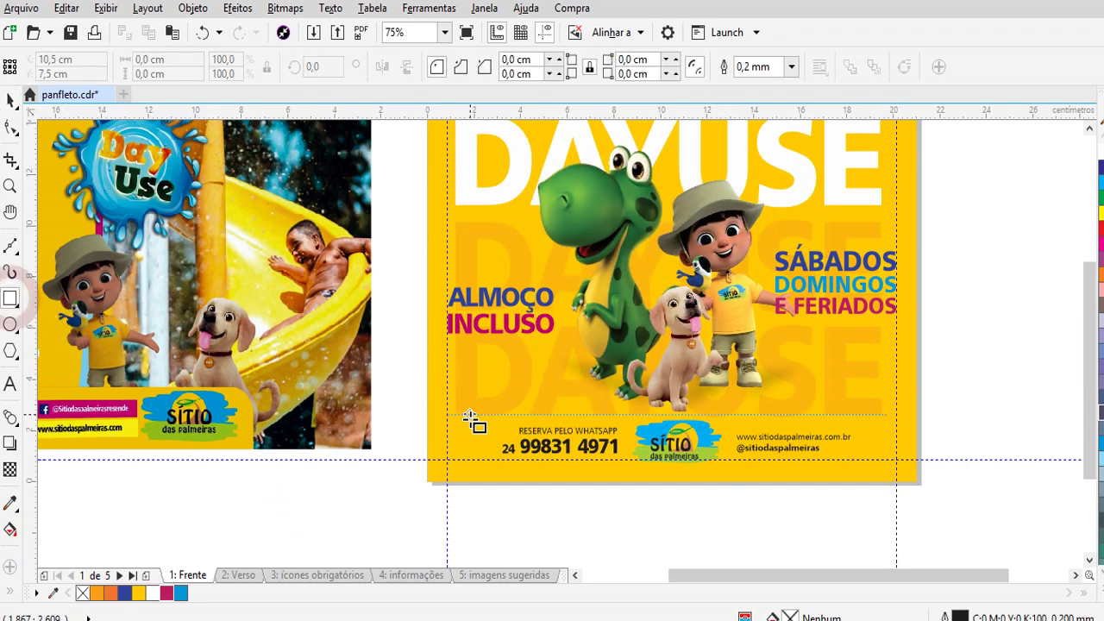
pyautogui.moveTo(432, 416)
pyautogui.mouseDown()
pyautogui.moveTo(856, 493)
pyautogui.moveTo(920, 486)
pyautogui.mouseUp()
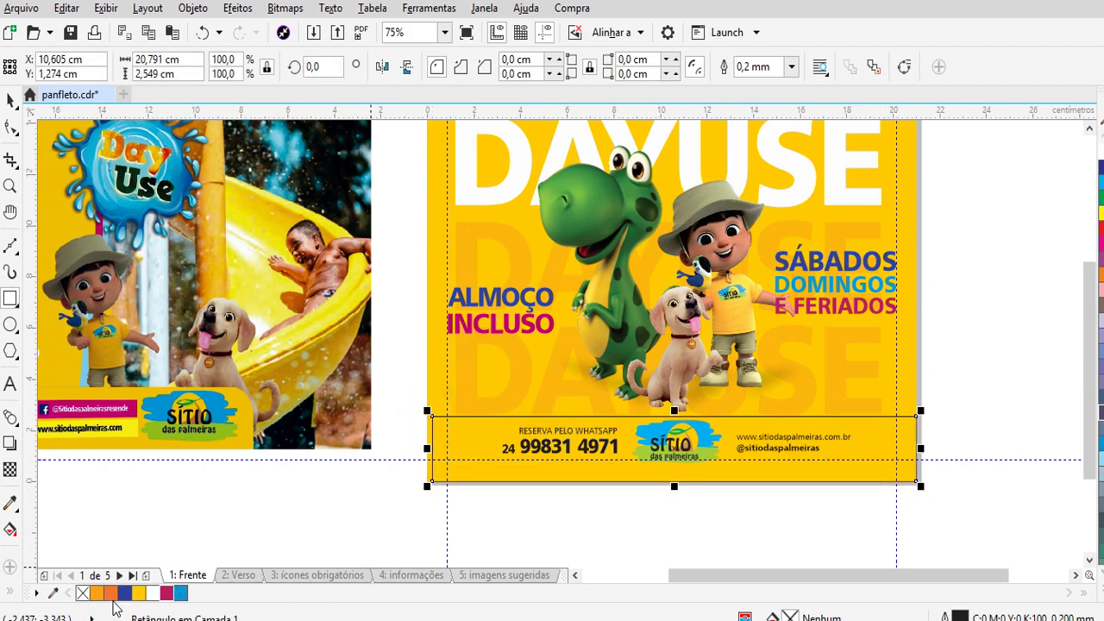
pyautogui.click(109, 594)
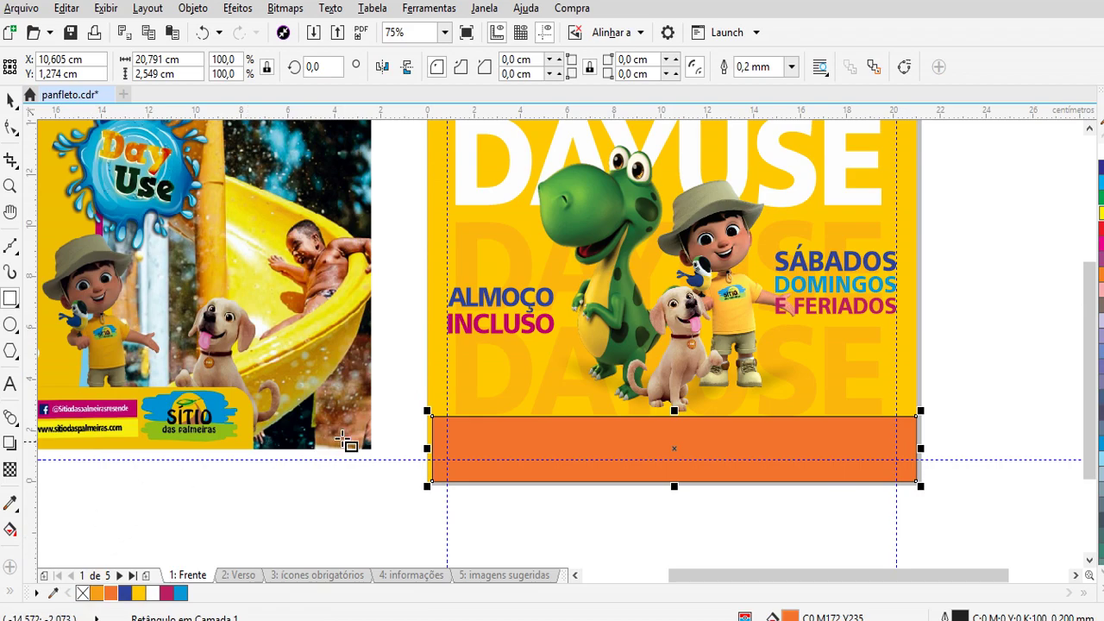
pyautogui.moveTo(427, 449); pyautogui.dragTo(422, 448)
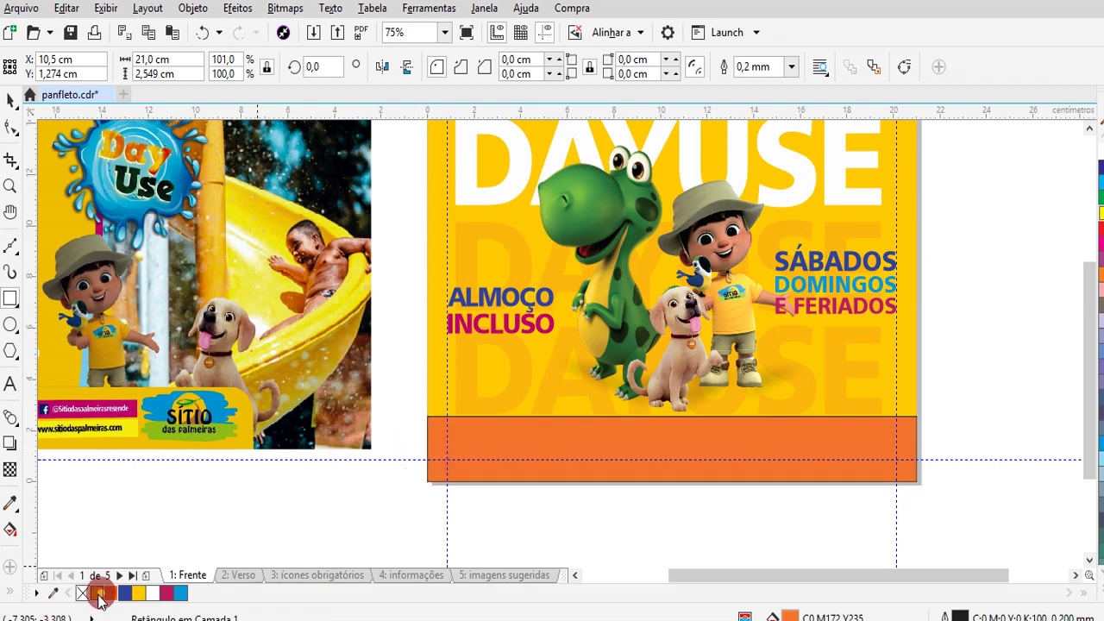
# Remove the band's outline and try yellow, medium and lighter orange fills
pyautogui.click(96, 593)
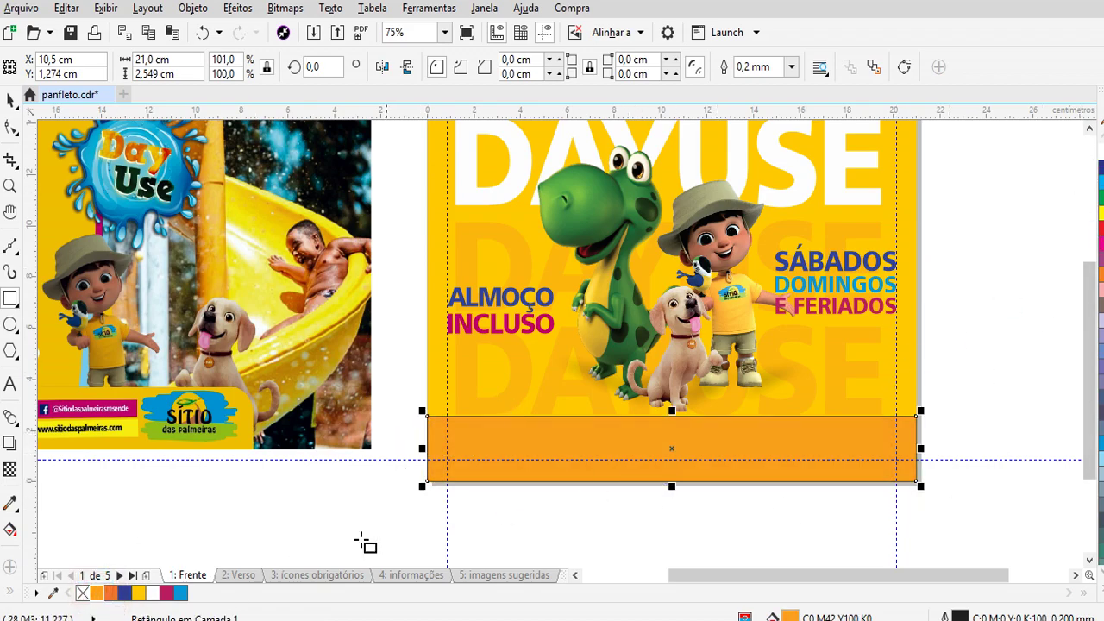
pyautogui.rightClick(82, 593)
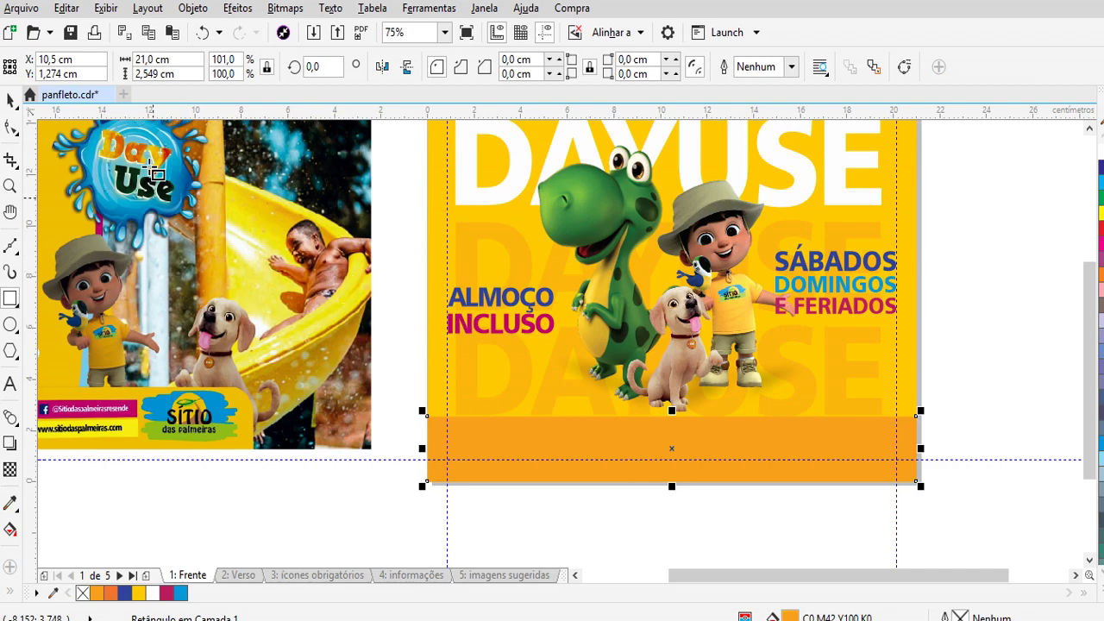
pyautogui.click(1101, 274)
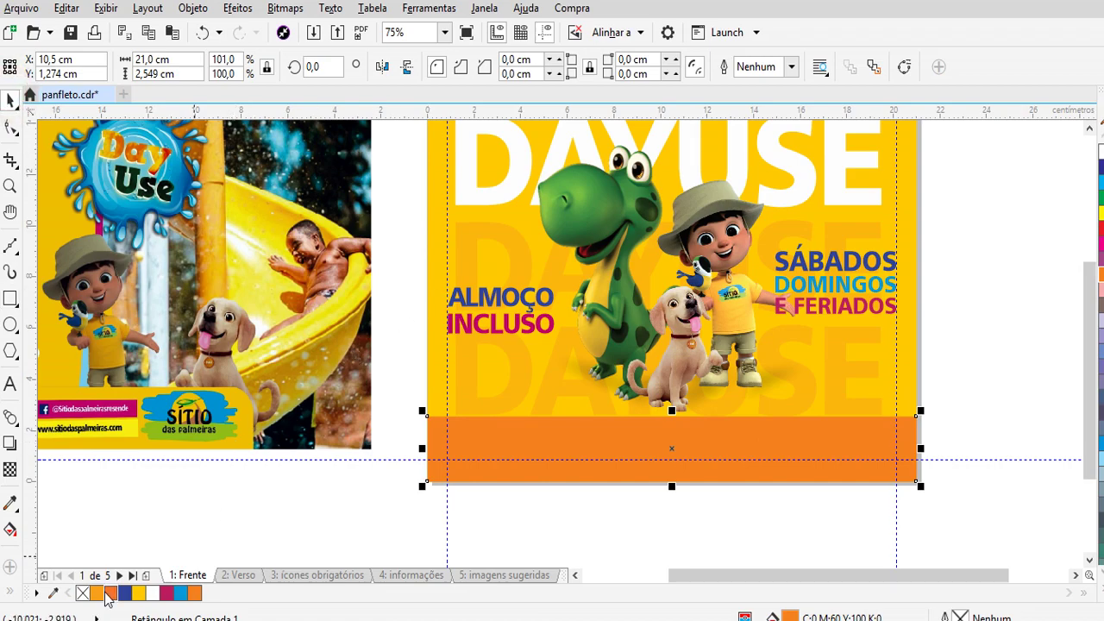
pyautogui.click(97, 594)
# Apply the deeper orange to the band and delete the duplicate orange swatch from the palette
pyautogui.doubleClick(110, 593)
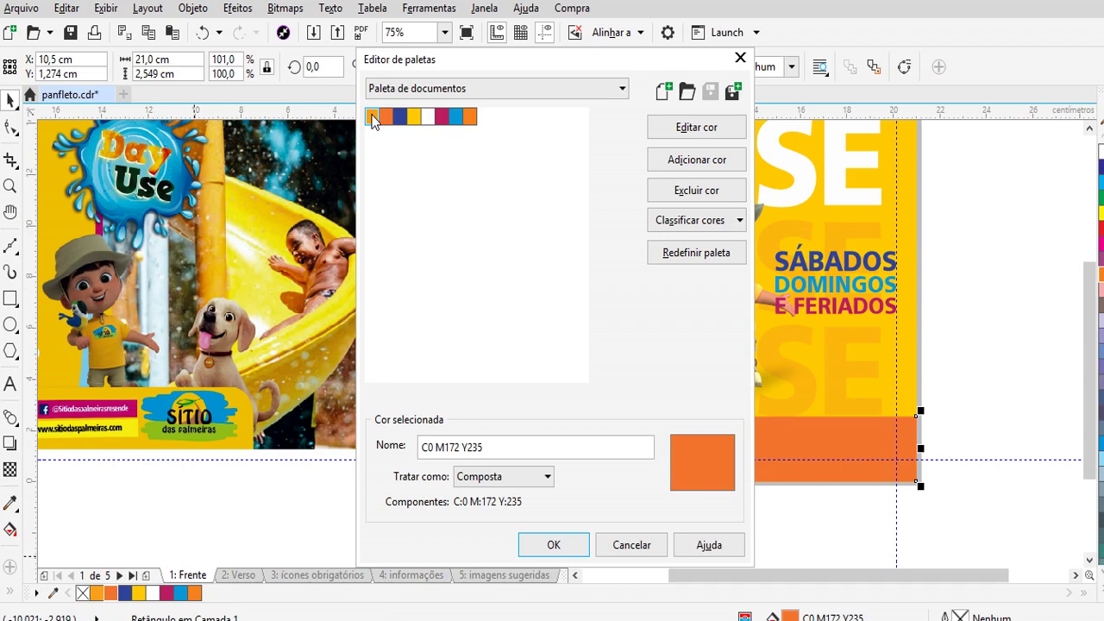
pyautogui.click(388, 119)
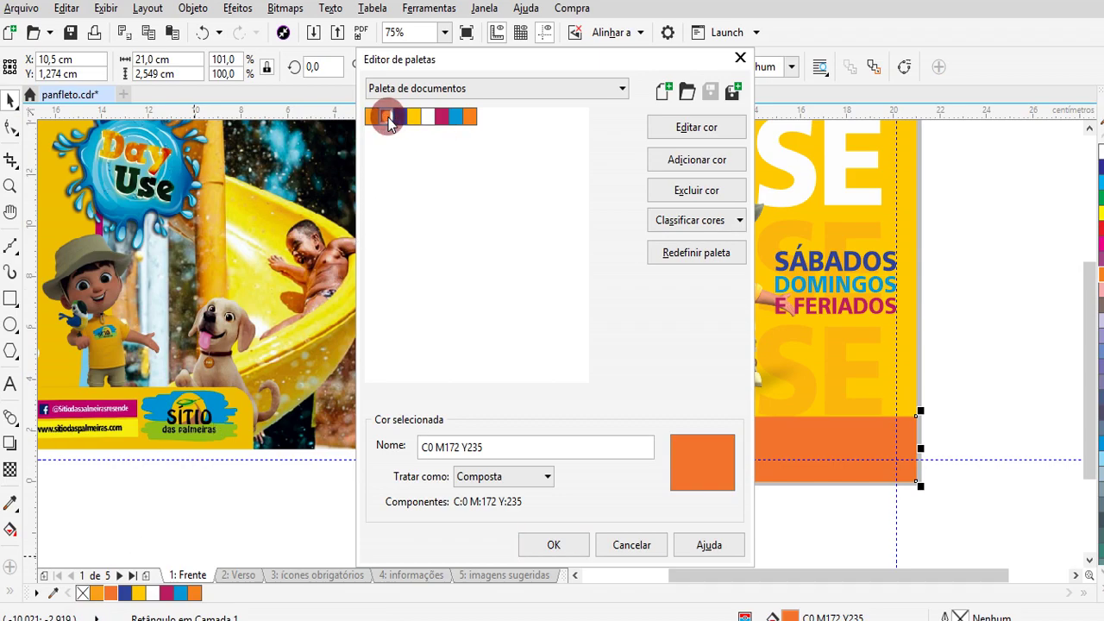
pyautogui.click(705, 190)
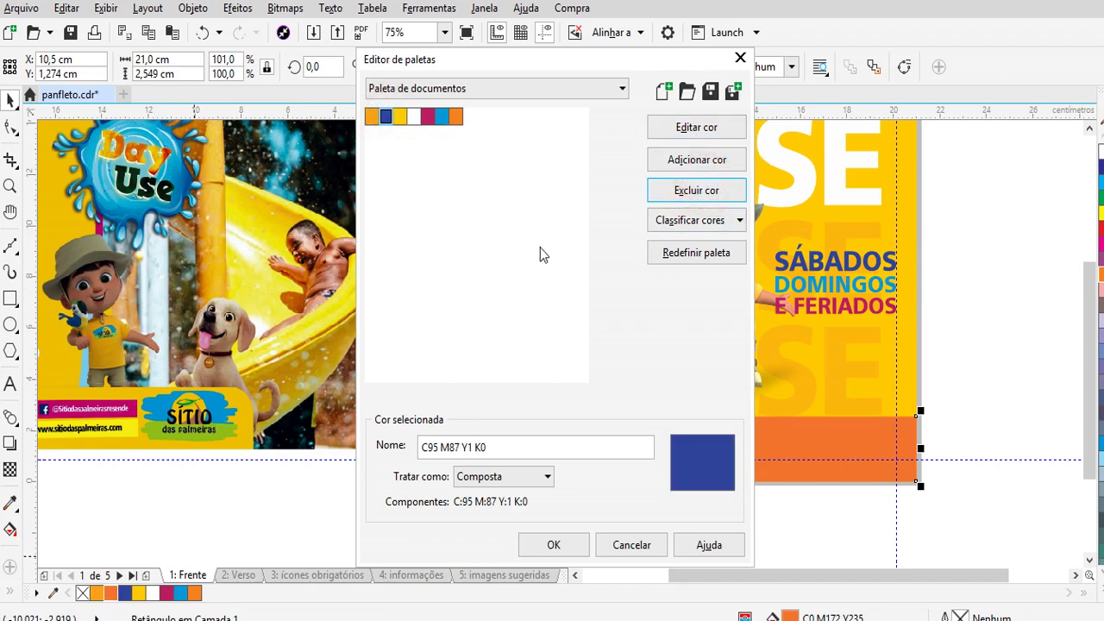
pyautogui.click(555, 545)
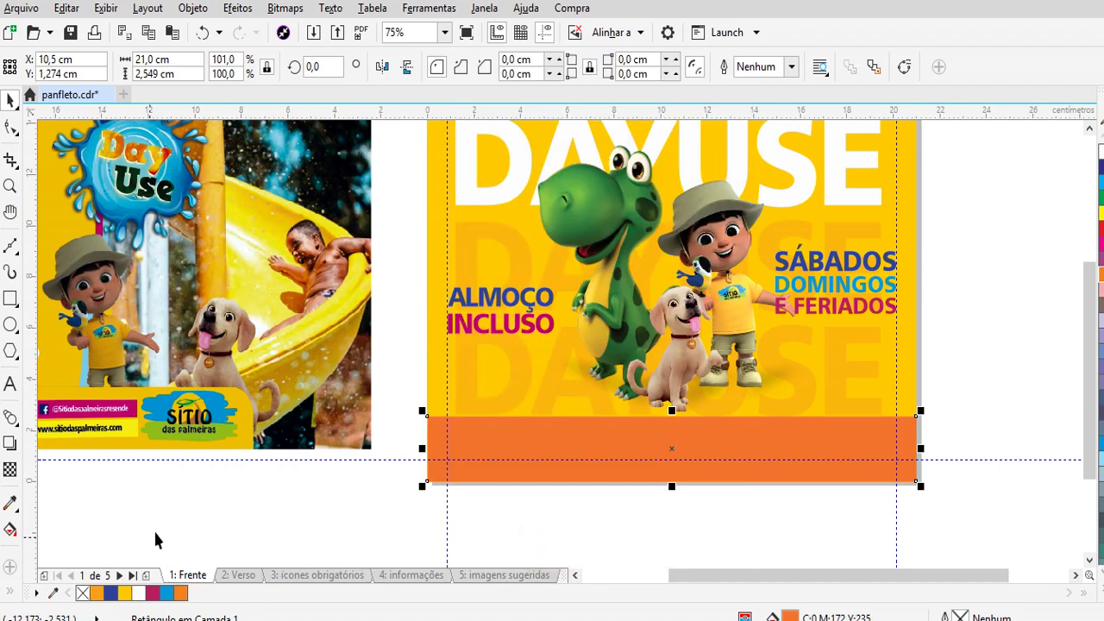
# Marquee-select the footer objects inside the orange band
pyautogui.click(169, 505)
pyautogui.click(479, 442)
pyautogui.moveTo(975, 362); pyautogui.dragTo(446, 530)
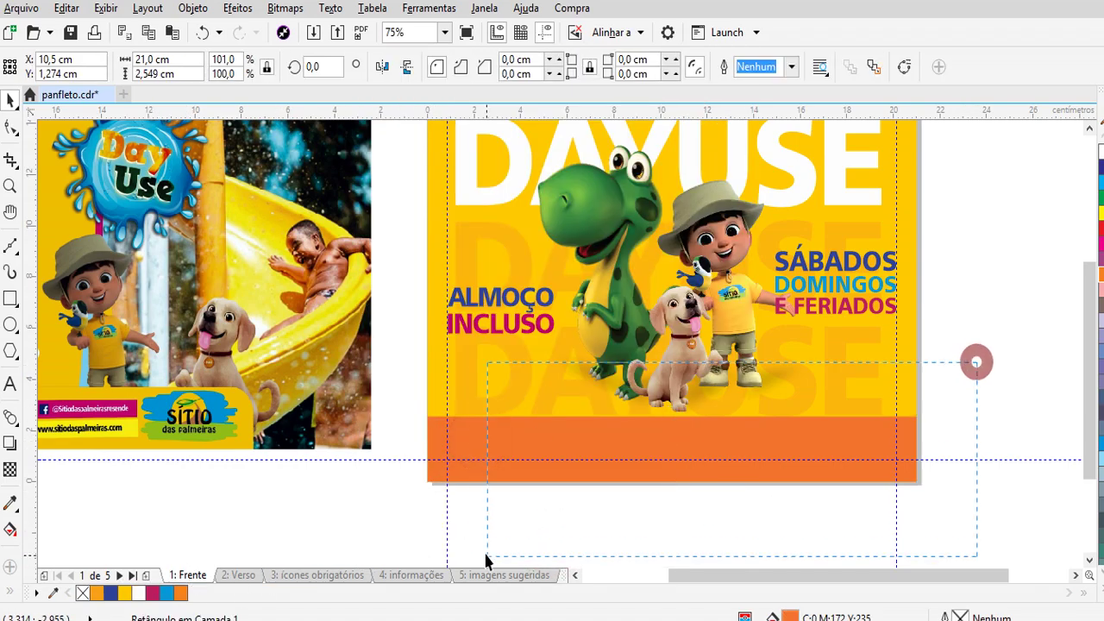
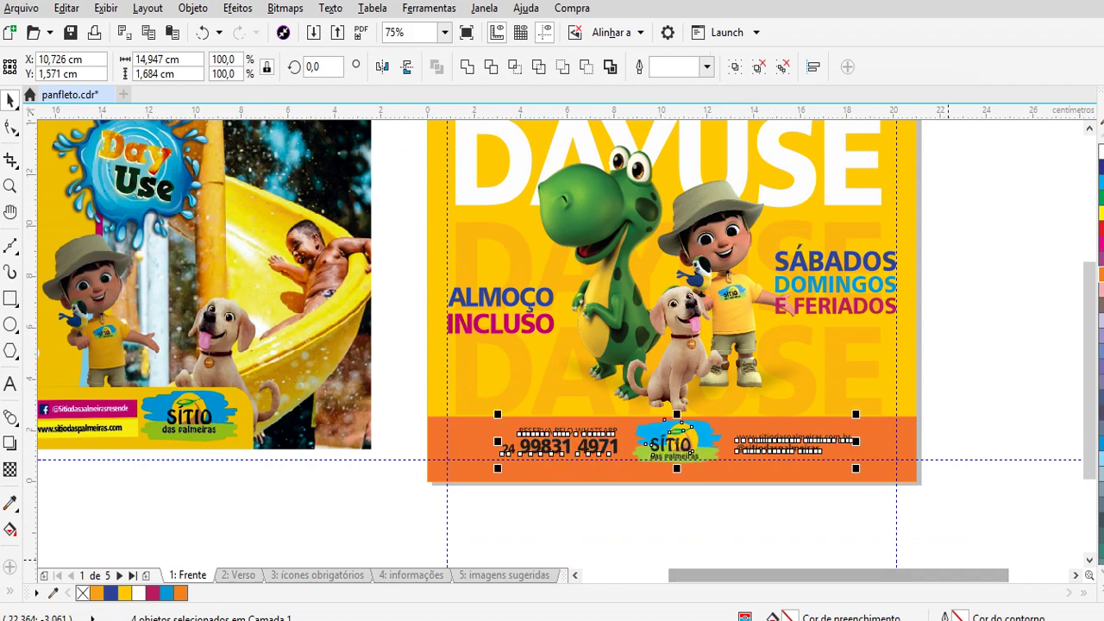
# Fill the orange bottom band with the lighter yellow-orange swatch C0 M42 Y100 K0
pyautogui.click(961, 370)
pyautogui.click(867, 429)
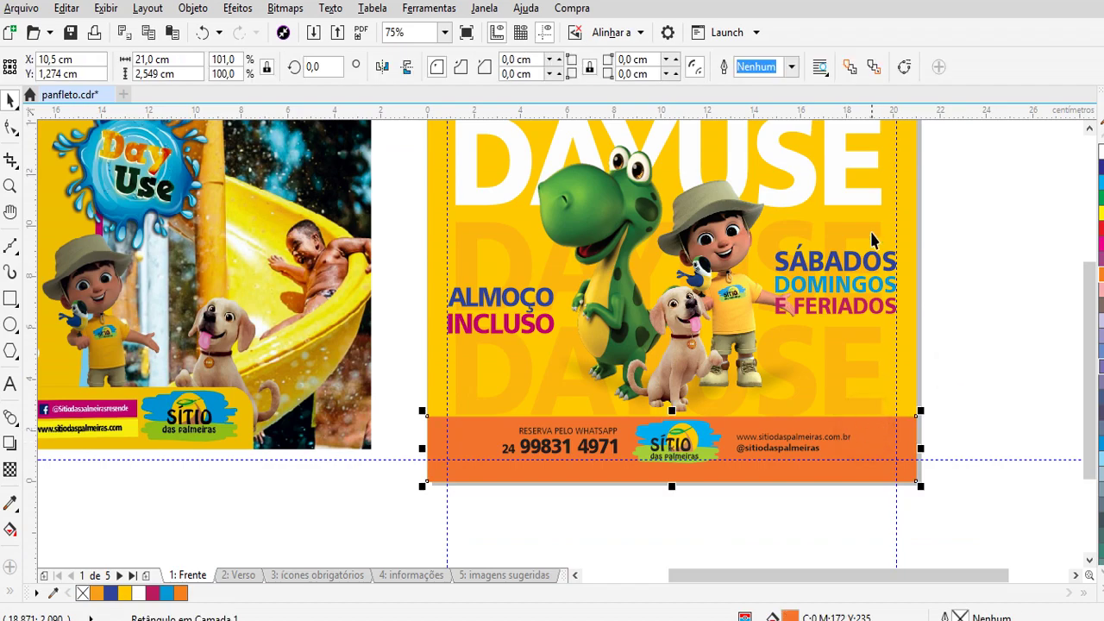
pyautogui.scroll(-1, 858, 384)
pyautogui.scroll(1, 888, 392)
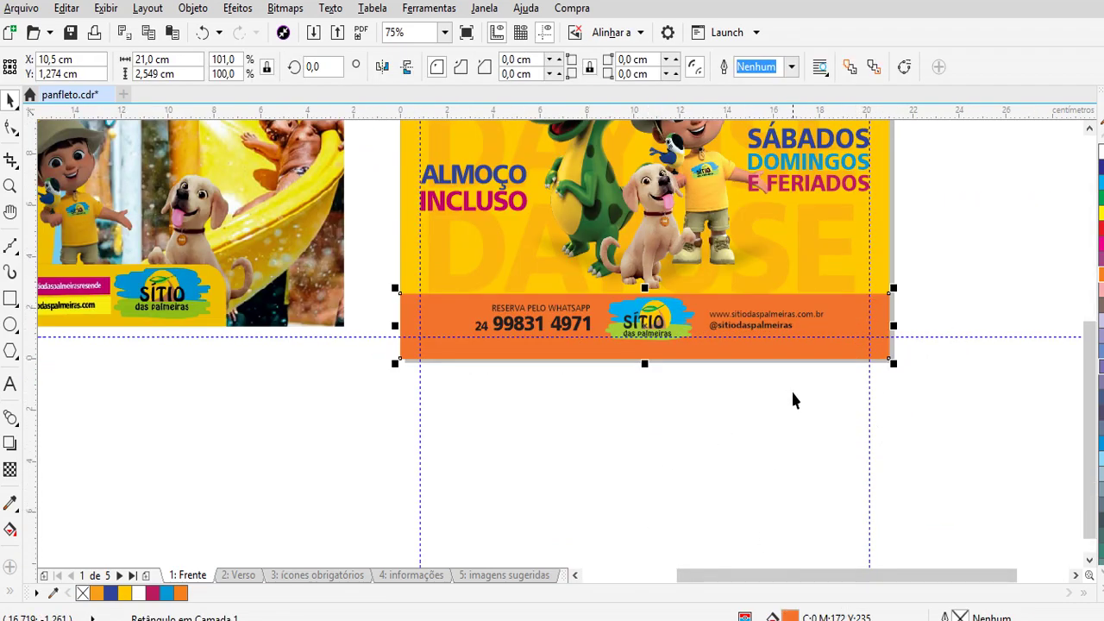
pyautogui.scroll(1, 680, 303)
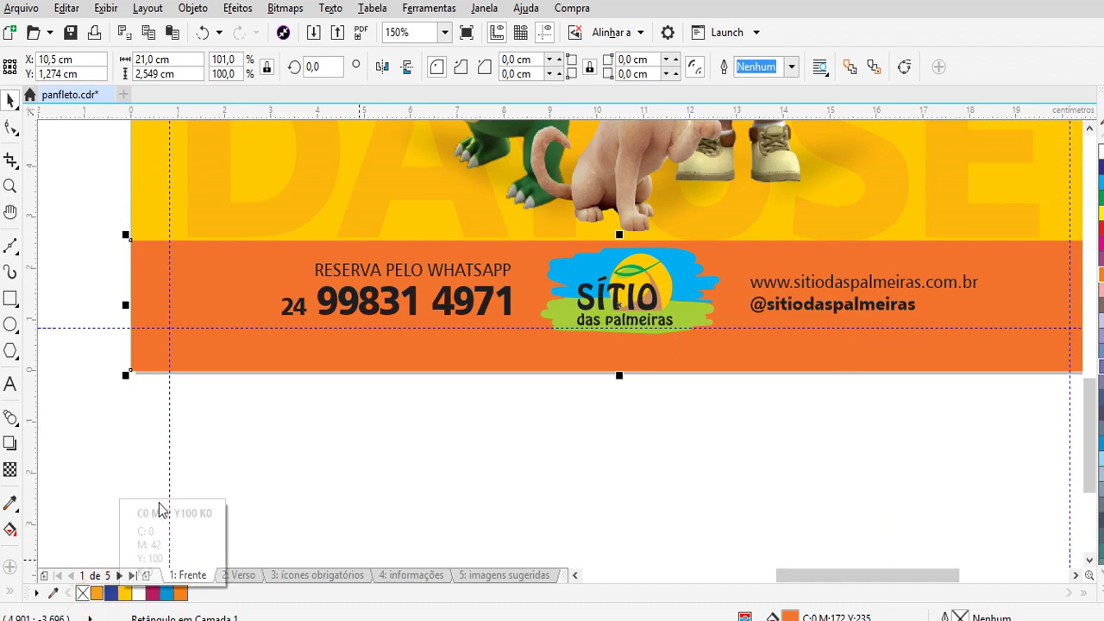
pyautogui.click(97, 593)
pyautogui.scroll(-1, 496, 408)
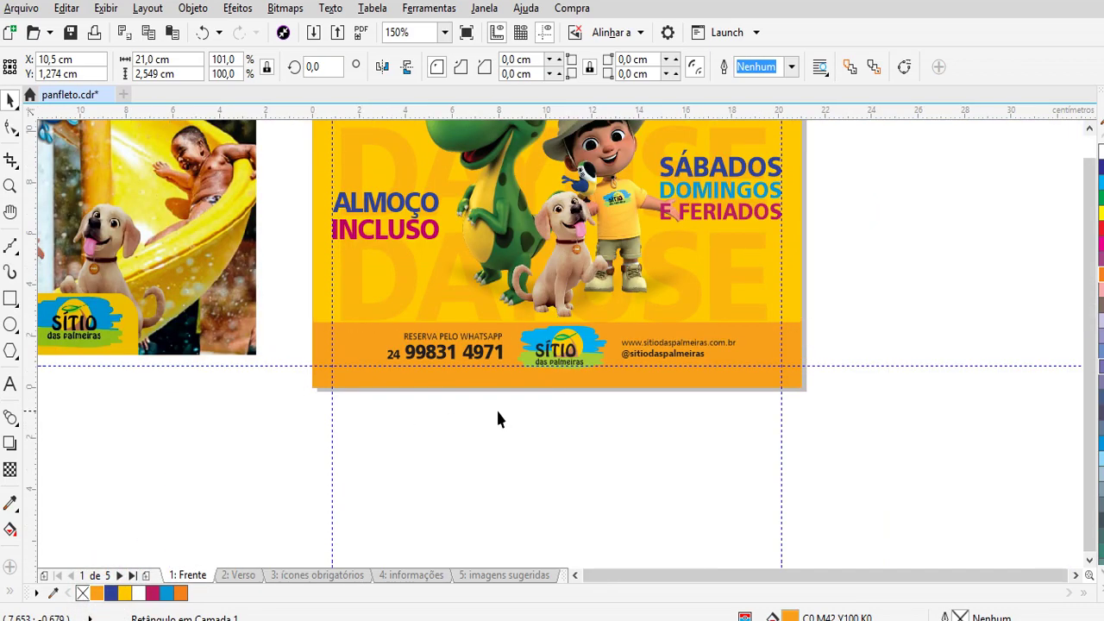
pyautogui.scroll(-1, 525, 448)
pyautogui.scroll(1, 450, 387)
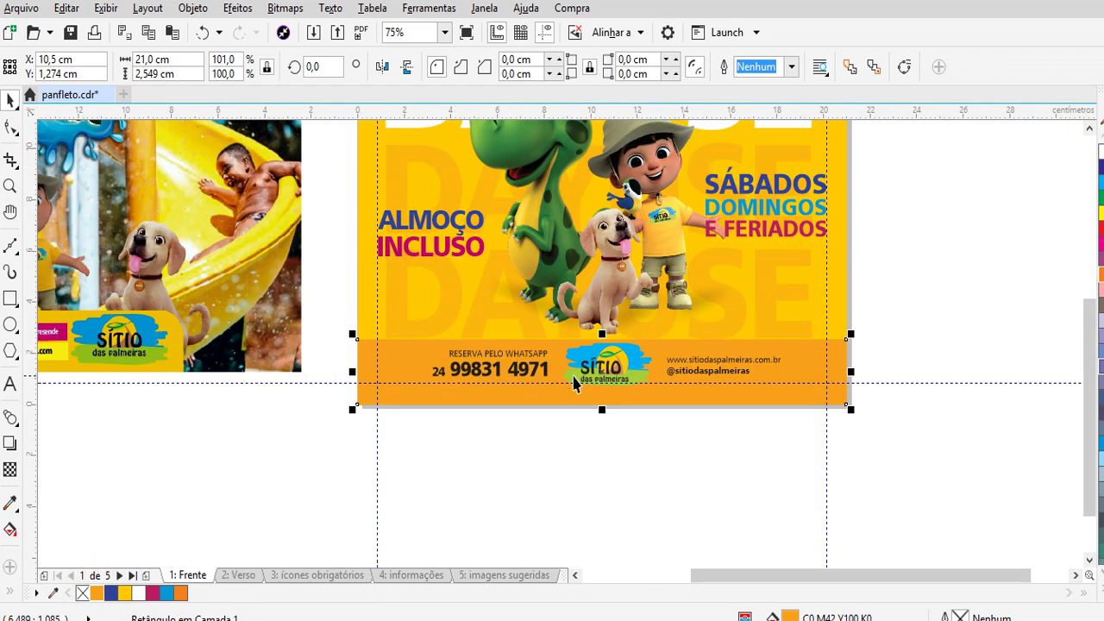
pyautogui.scroll(2, 450, 388)
# Shorten the bottom band by lowering its top edge
pyautogui.click(574, 574)
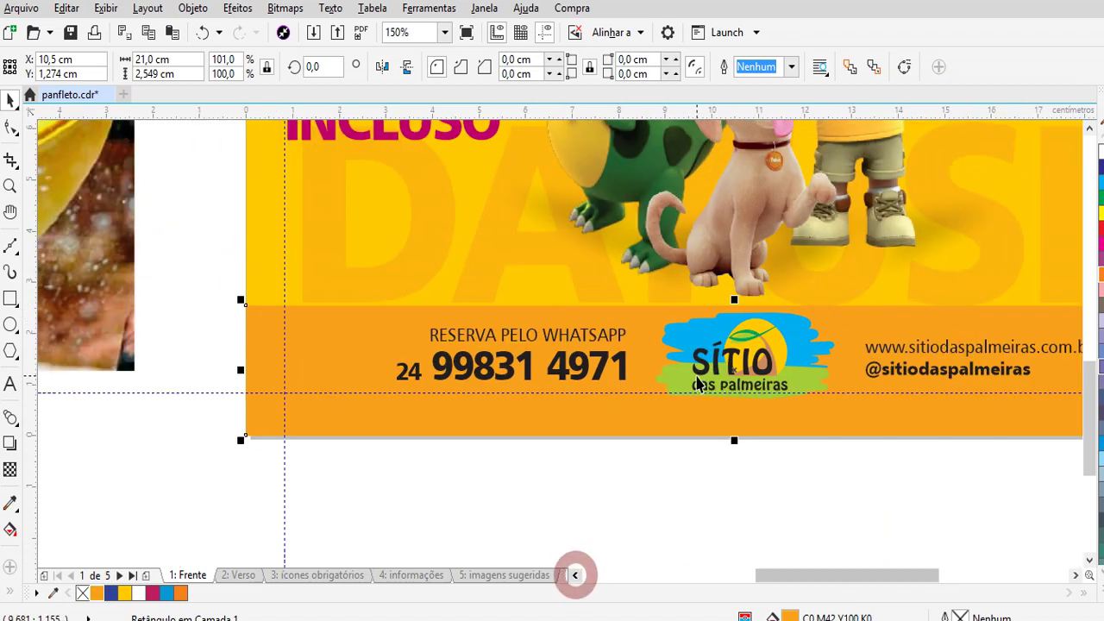
pyautogui.click(854, 326)
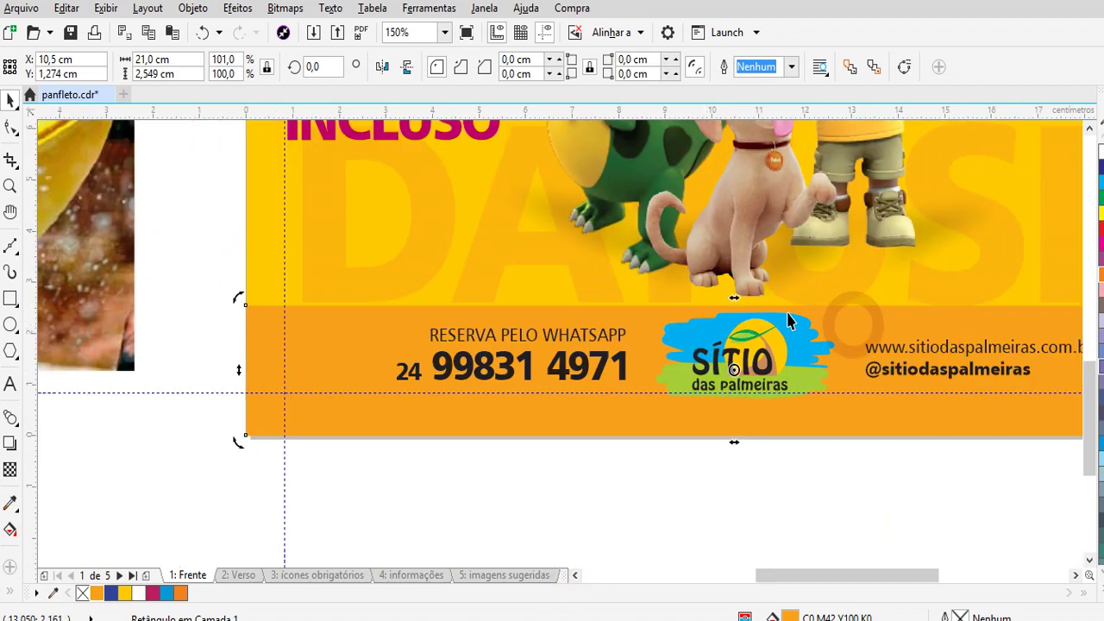
pyautogui.click(866, 313)
pyautogui.moveTo(734, 299); pyautogui.dragTo(741, 327)
# Enlarge the Sítio das Palmeiras logo and move it up-right to overlap the band's top
pyautogui.click(771, 314)
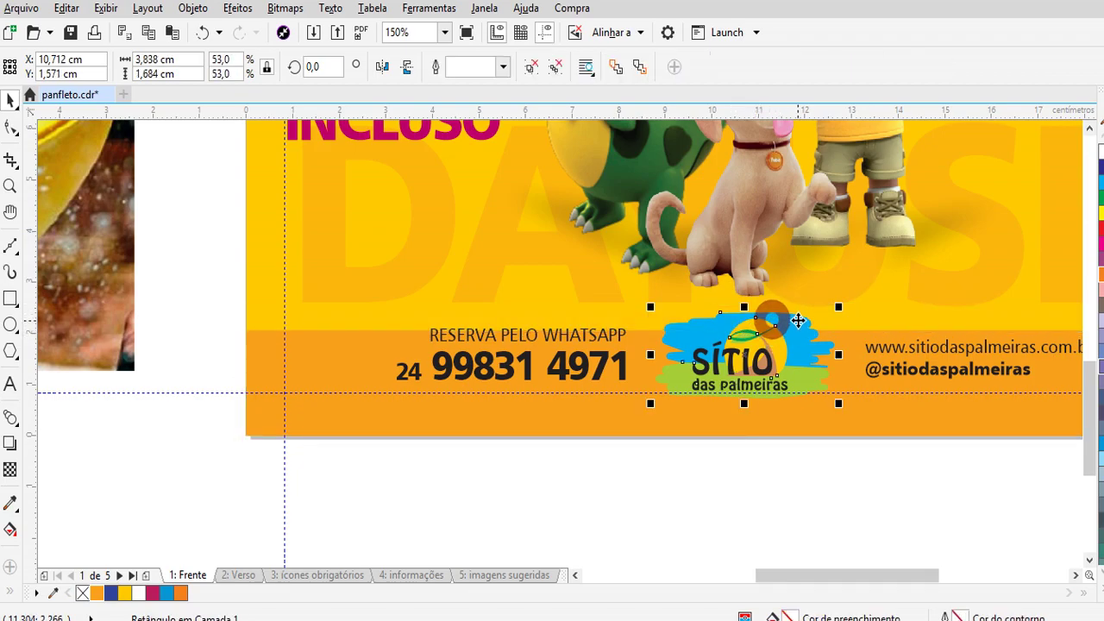
pyautogui.moveTo(837, 308); pyautogui.dragTo(853, 303)
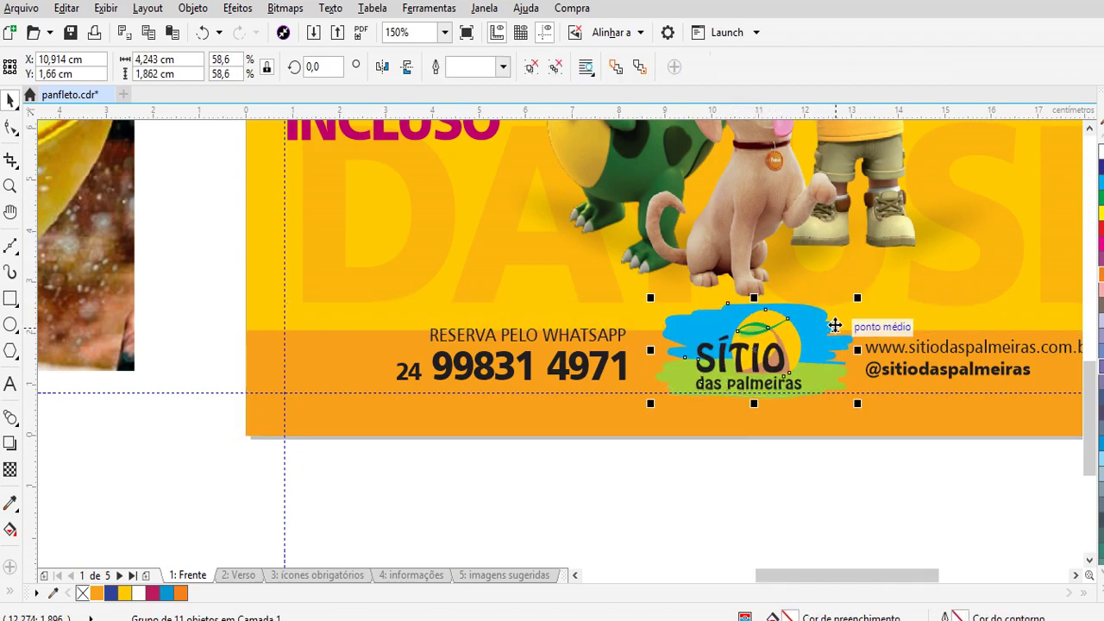
pyautogui.moveTo(793, 344); pyautogui.dragTo(802, 325)
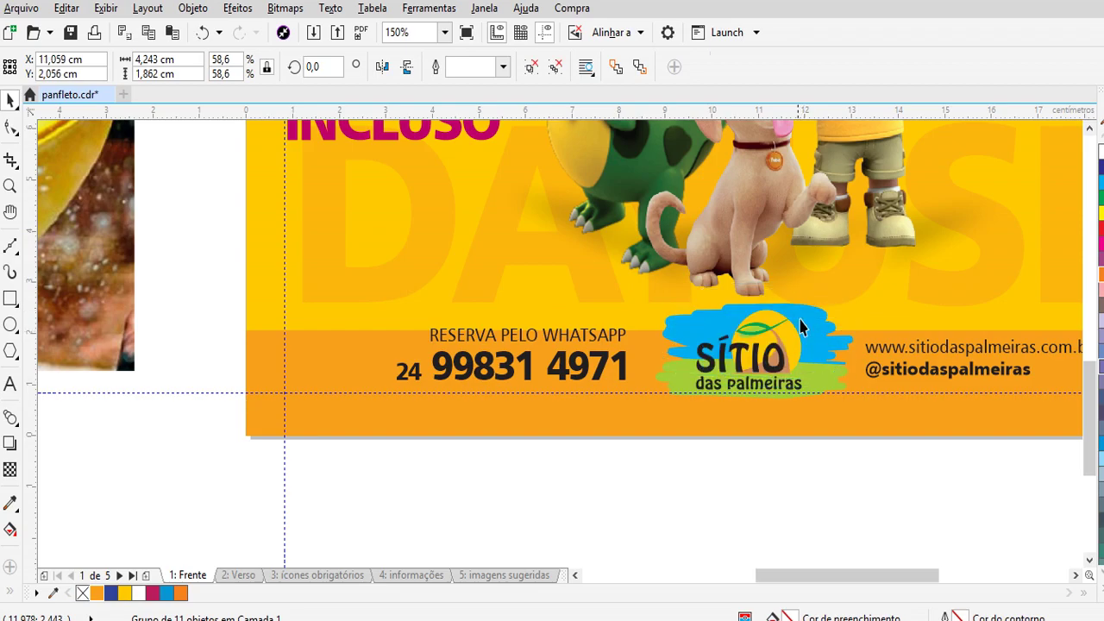
pyautogui.click(685, 521)
pyautogui.scroll(-3, 695, 444)
# Raise the bottom band's top edge so the band is 2.339 cm tall
pyautogui.scroll(1, 703, 368)
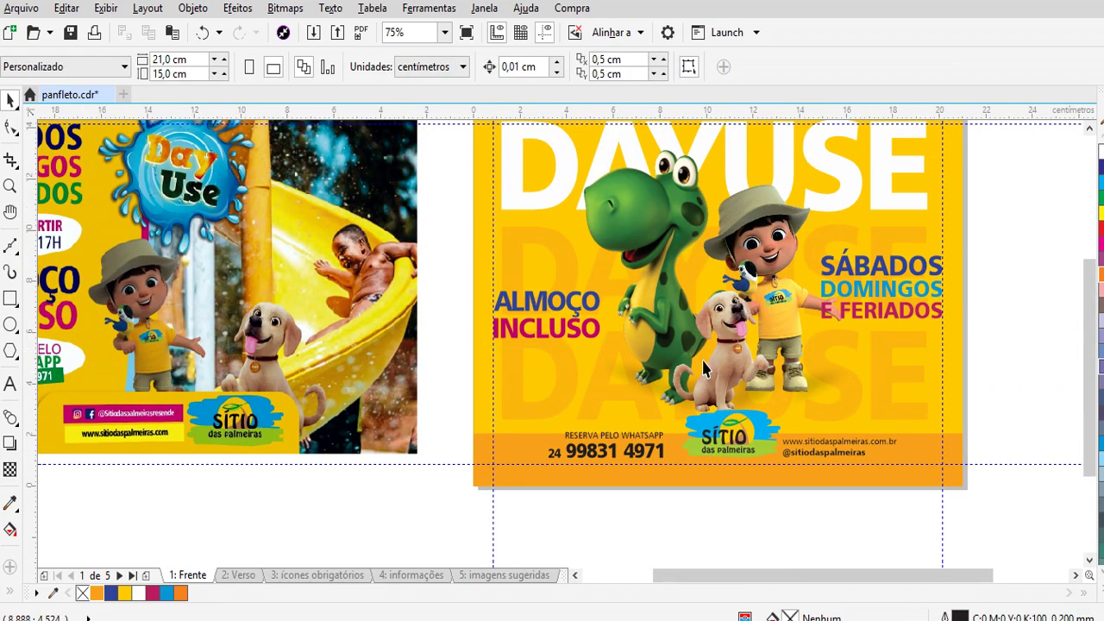
pyautogui.click(919, 444)
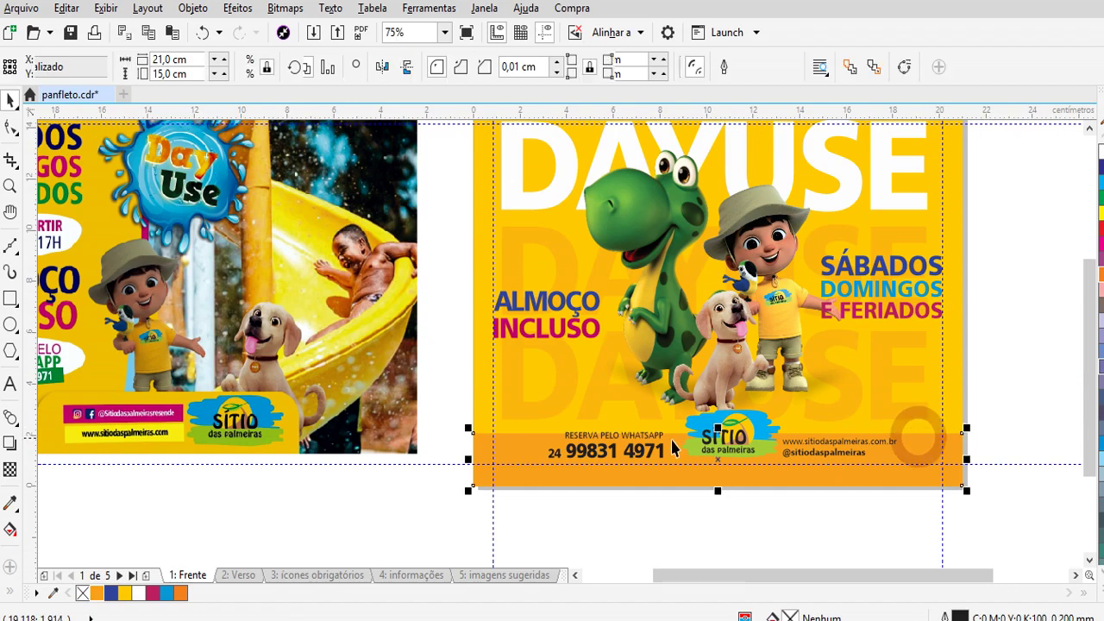
pyautogui.scroll(1, 733, 435)
pyautogui.scroll(1, 699, 434)
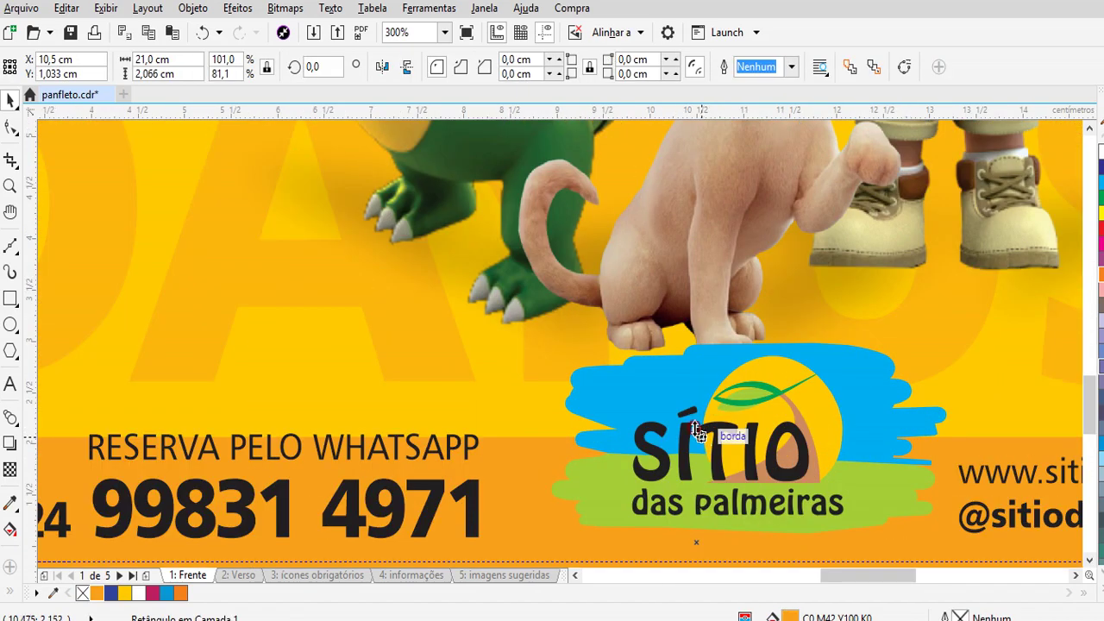
pyautogui.moveTo(697, 432); pyautogui.dragTo(721, 405)
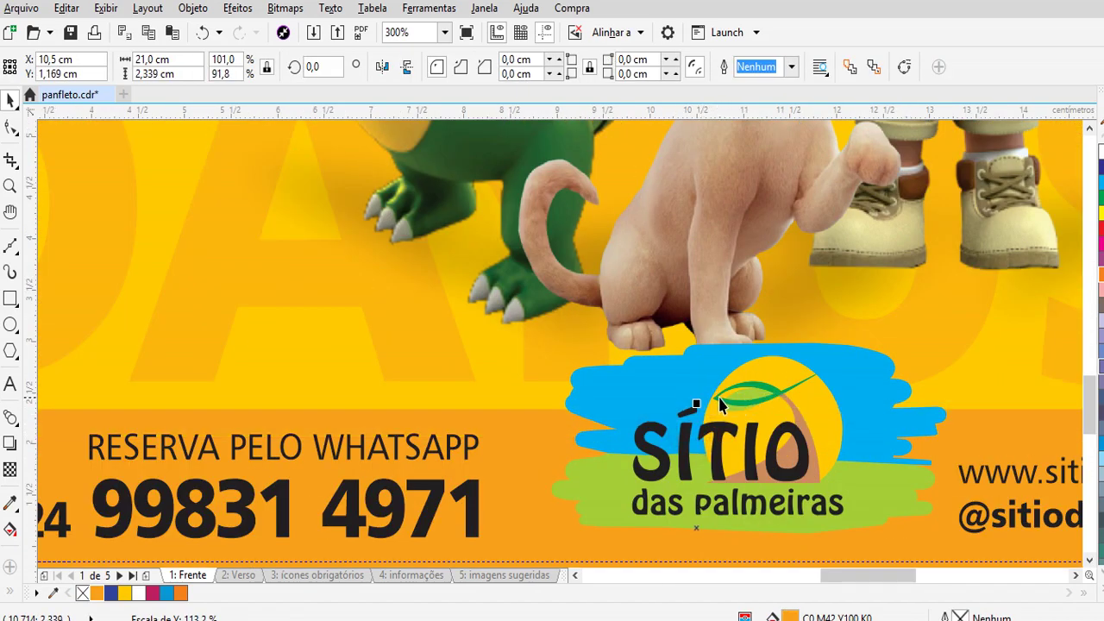
pyautogui.scroll(-2, 720, 406)
# Try a darker brown fill for the band, then cancel to keep the yellow-orange
pyautogui.doubleClick(789, 615)
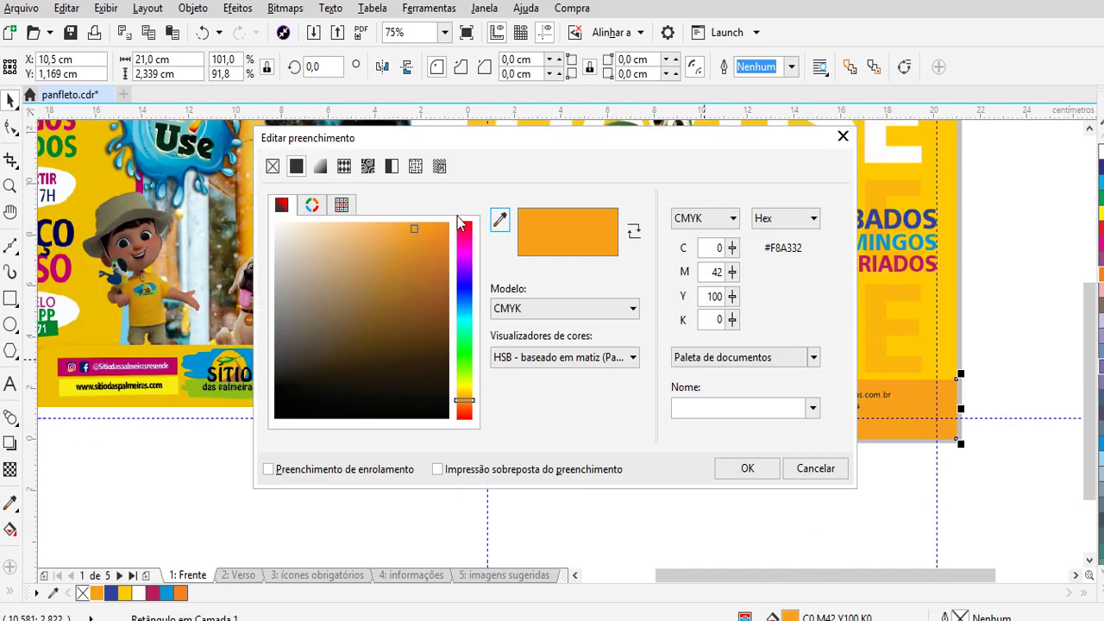
pyautogui.moveTo(397, 246); pyautogui.dragTo(490, 295)
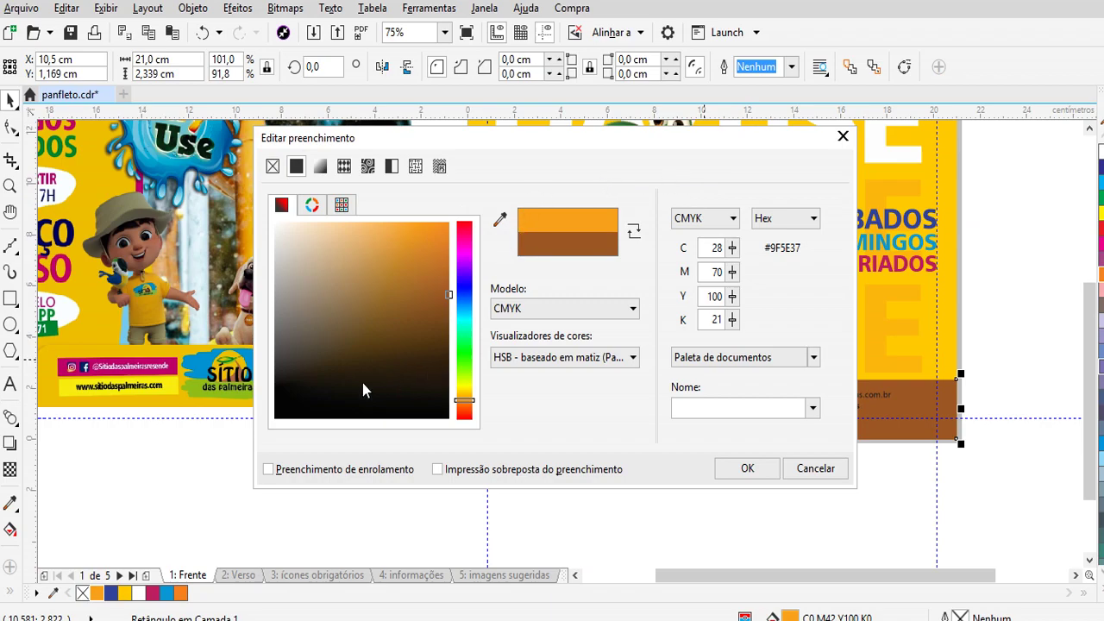
pyautogui.moveTo(570, 140); pyautogui.dragTo(964, 321)
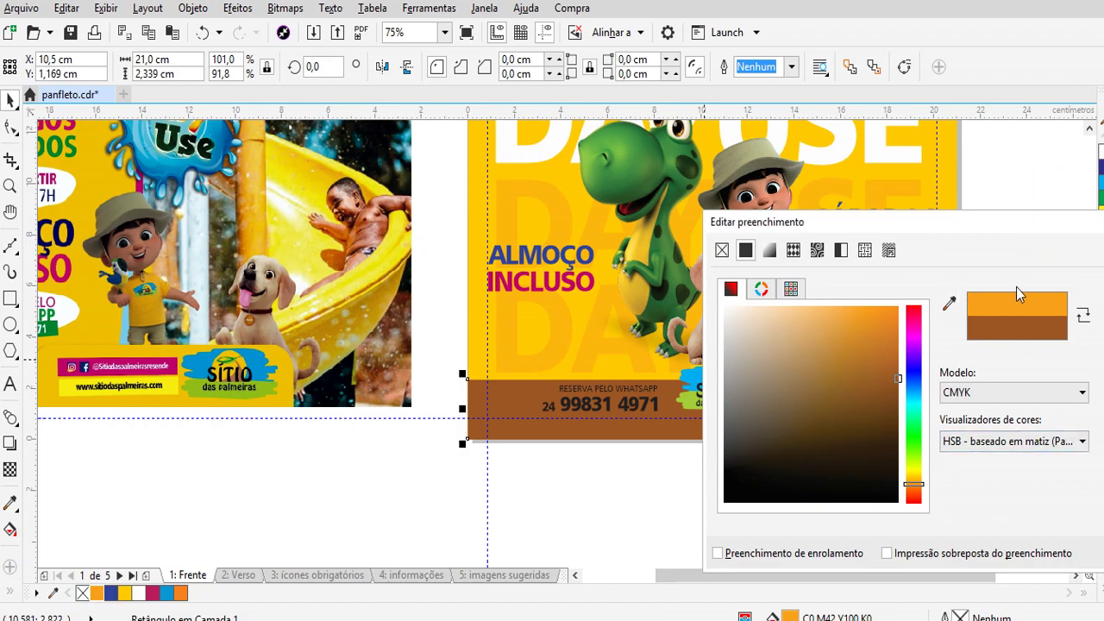
pyautogui.moveTo(1013, 219); pyautogui.dragTo(507, 207)
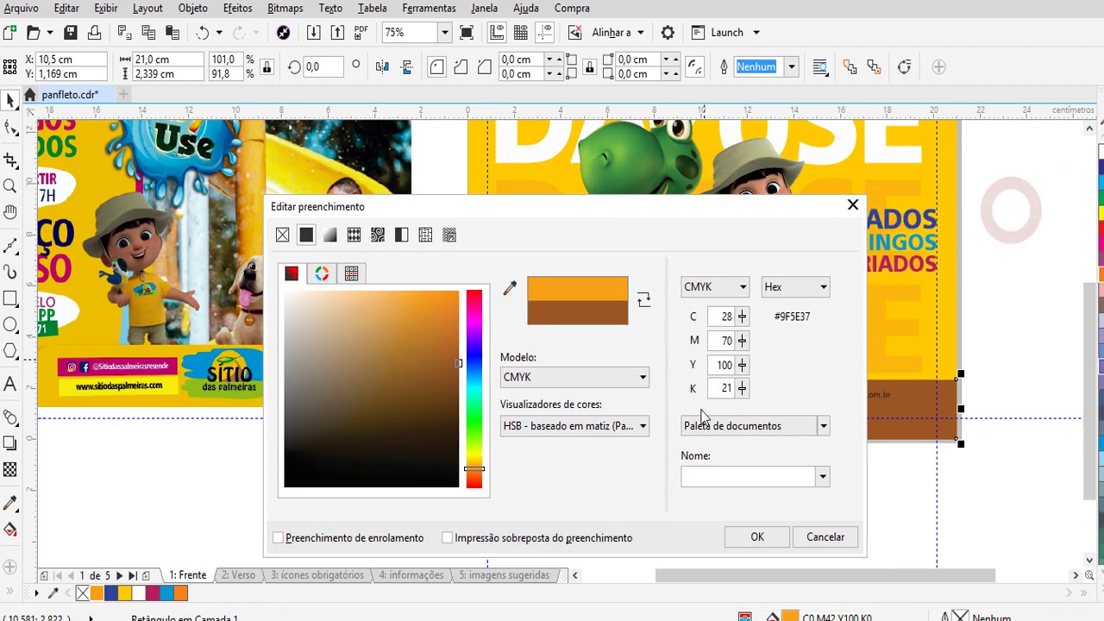
pyautogui.click(820, 534)
pyautogui.click(1015, 506)
# Raise the bottom band's top edge slightly
pyautogui.press('F4')
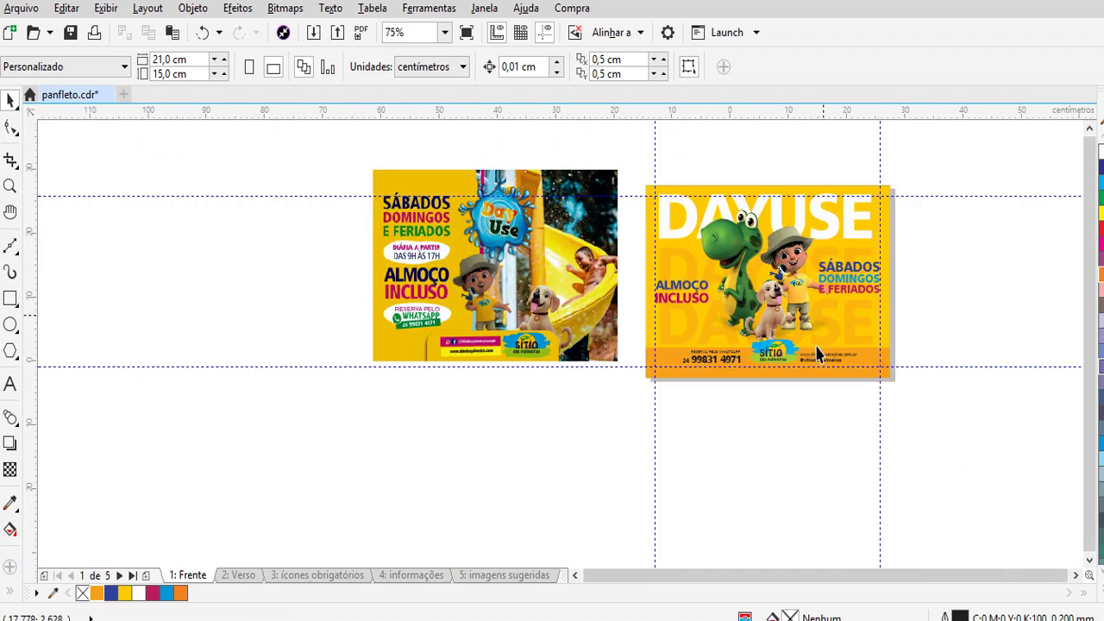
pyautogui.scroll(2, 854, 349)
pyautogui.click(780, 361)
pyautogui.scroll(3, 788, 366)
pyautogui.scroll(2, 788, 367)
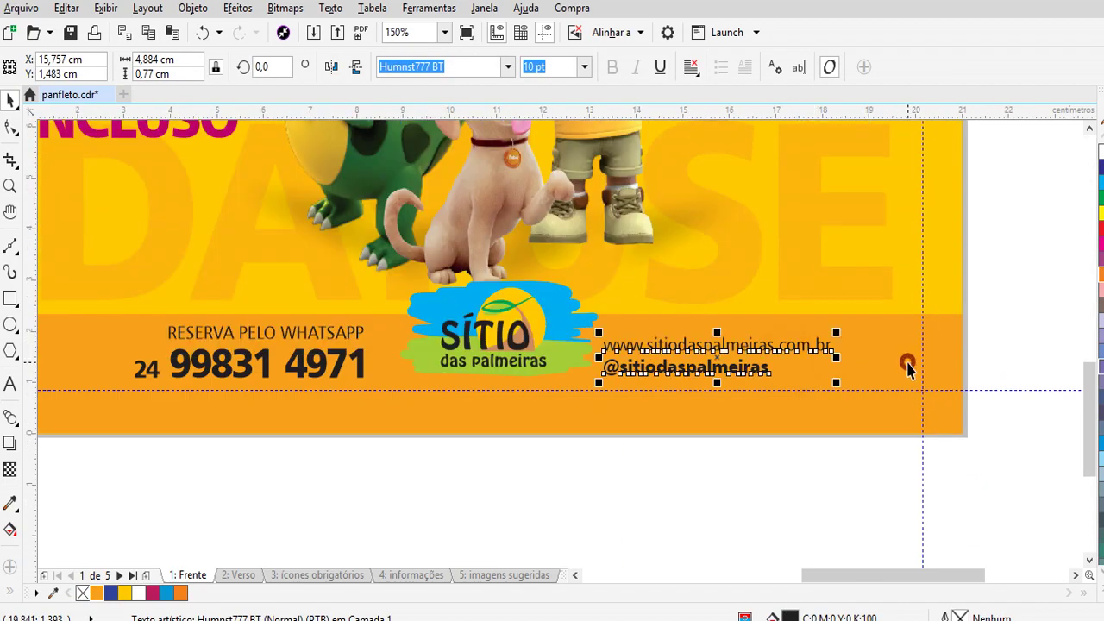
pyautogui.click(552, 341)
pyautogui.moveTo(473, 306); pyautogui.dragTo(475, 307)
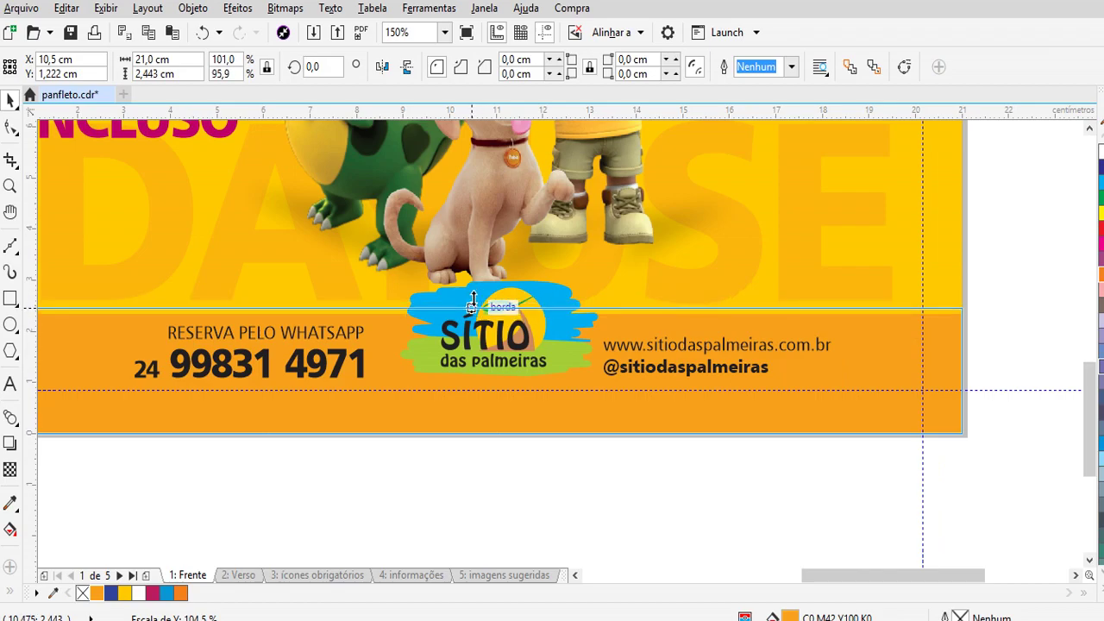
# Make the WhatsApp booking number and the website and Instagram text white
pyautogui.moveTo(479, 536); pyautogui.dragTo(123, 321)
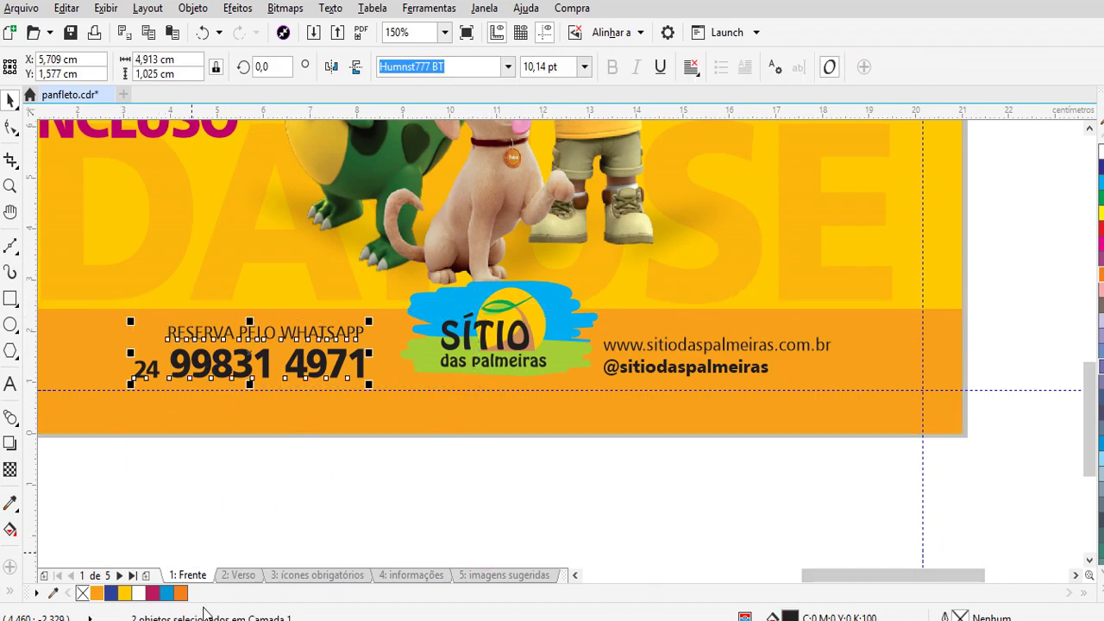
pyautogui.click(140, 593)
pyautogui.moveTo(794, 525); pyautogui.dragTo(622, 338)
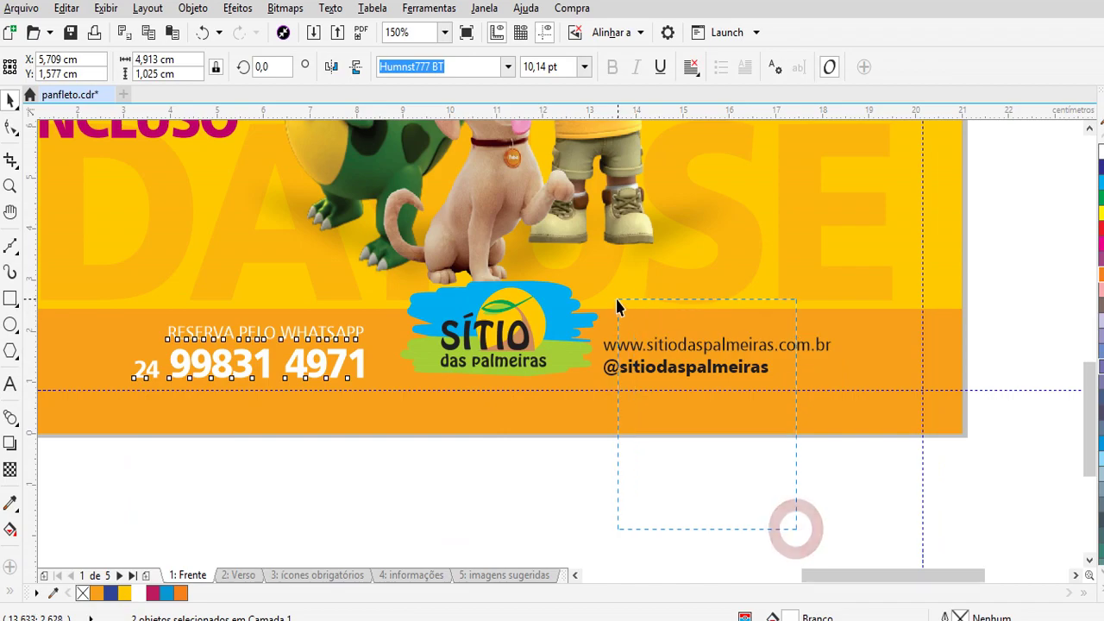
pyautogui.moveTo(1023, 328); pyautogui.dragTo(586, 444)
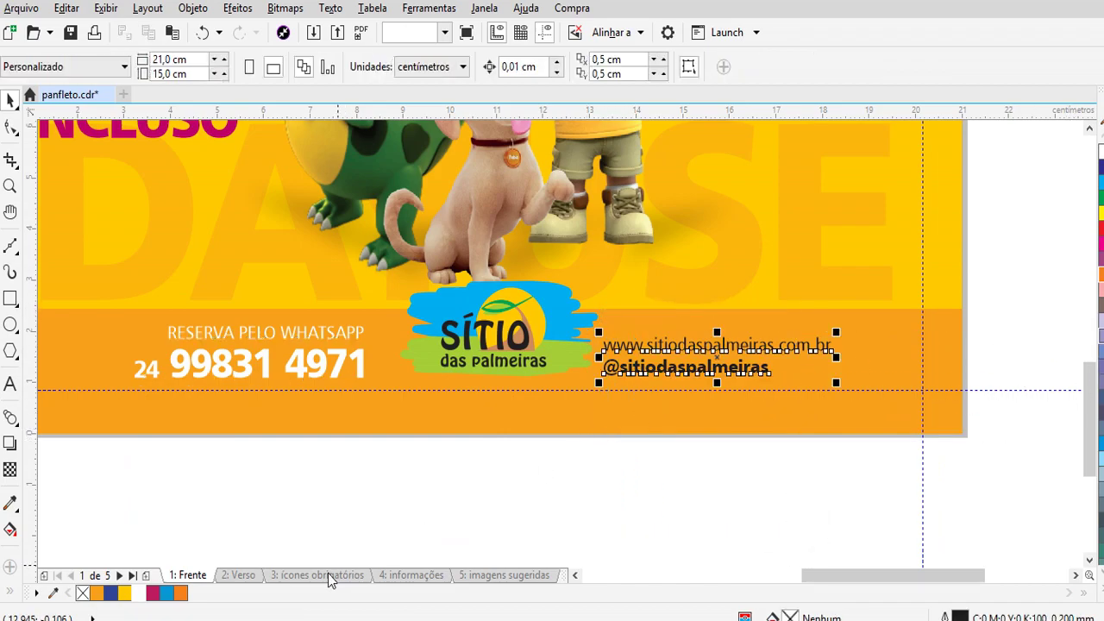
pyautogui.click(143, 594)
pyautogui.click(377, 507)
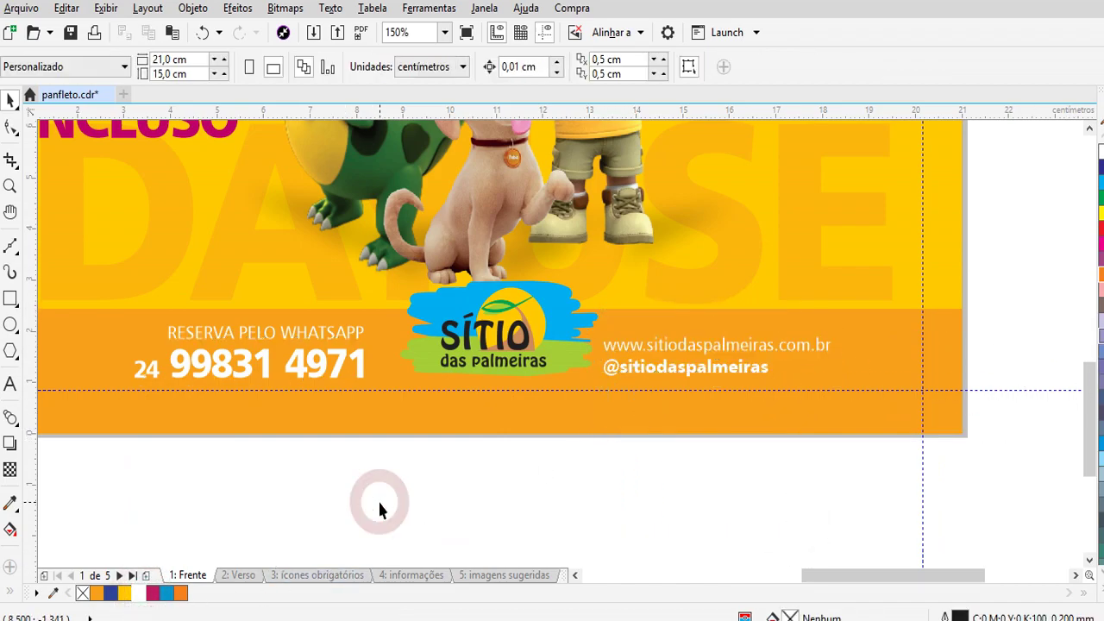
pyautogui.press('F4')
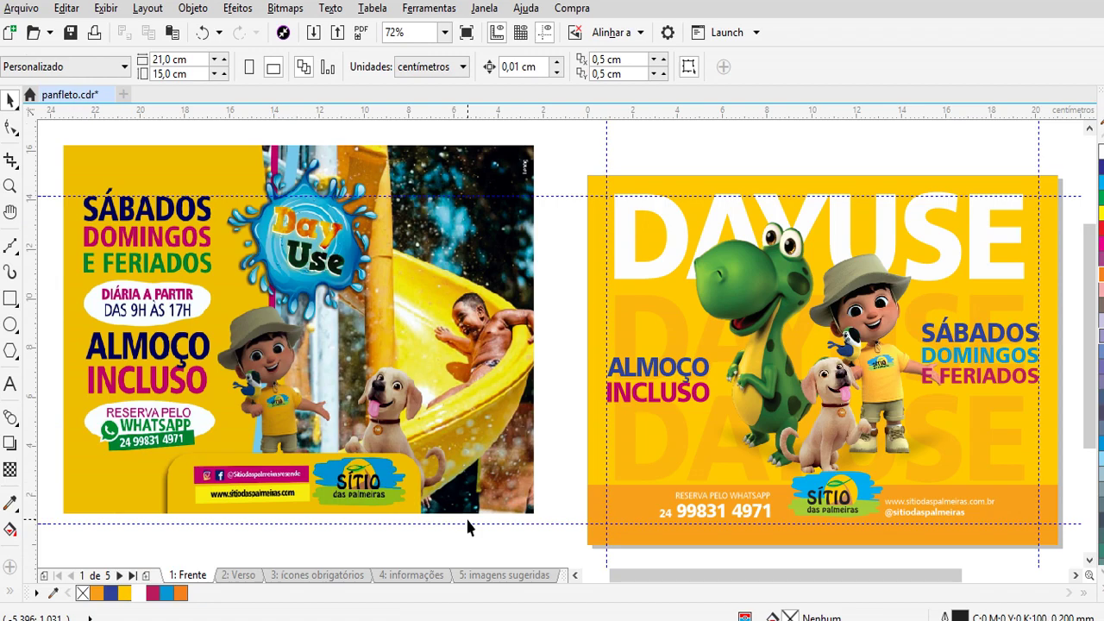
pyautogui.click(636, 511)
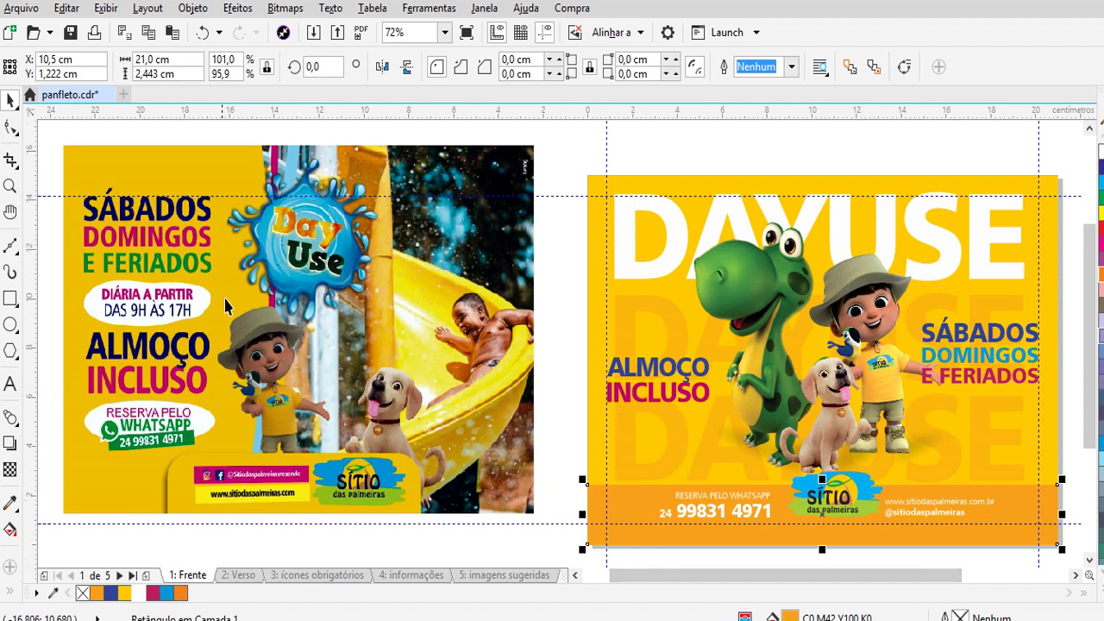
pyautogui.doubleClick(789, 616)
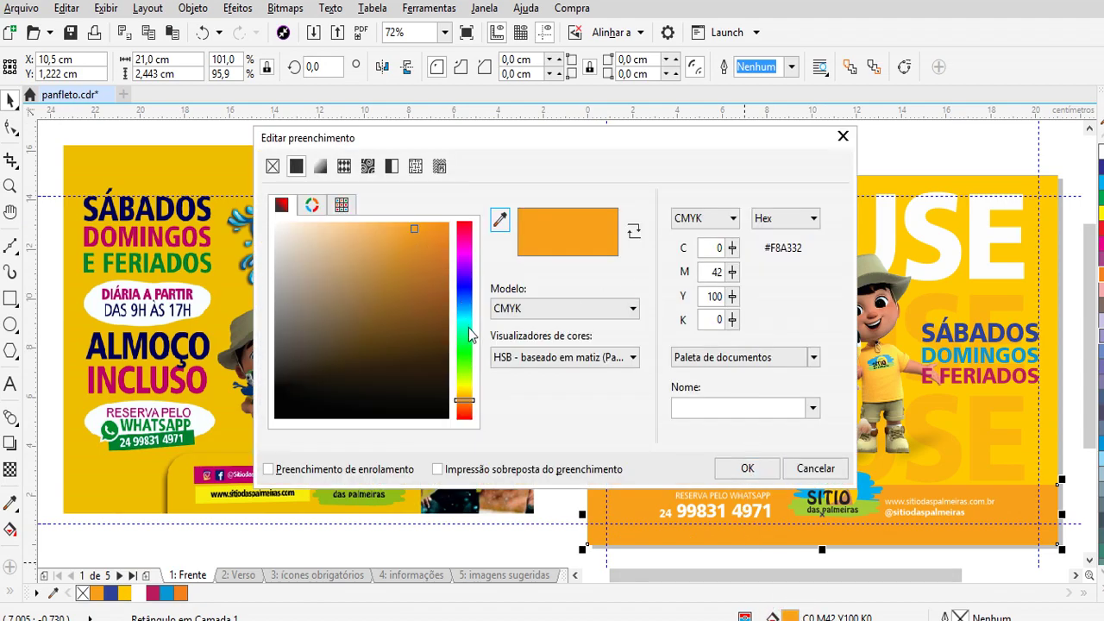
pyautogui.moveTo(464, 400); pyautogui.dragTo(464, 392)
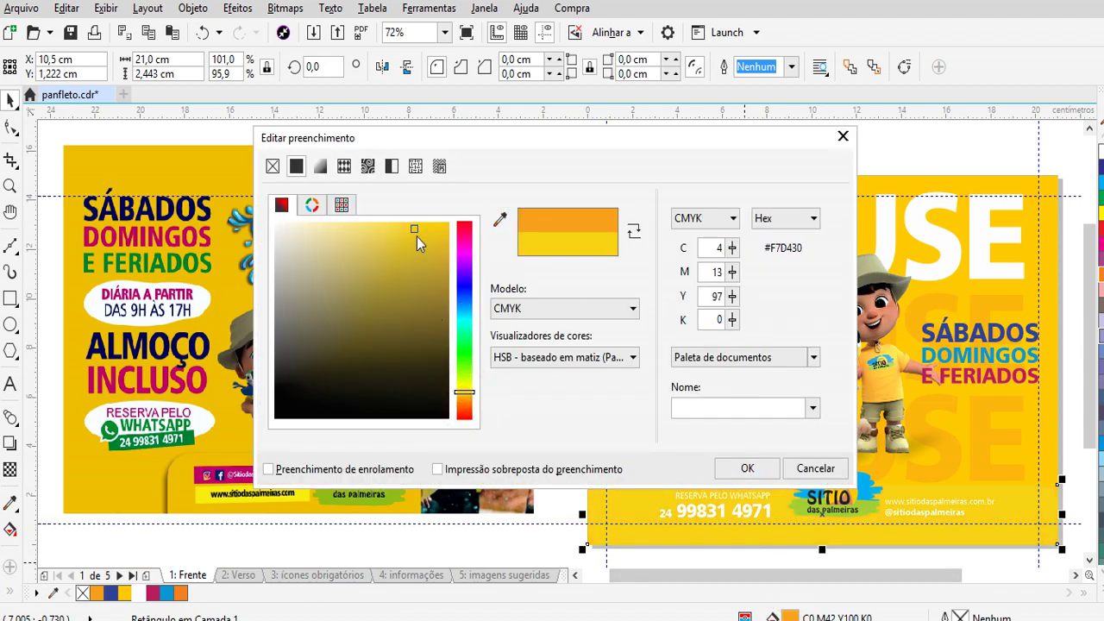
pyautogui.moveTo(416, 237); pyautogui.dragTo(431, 294)
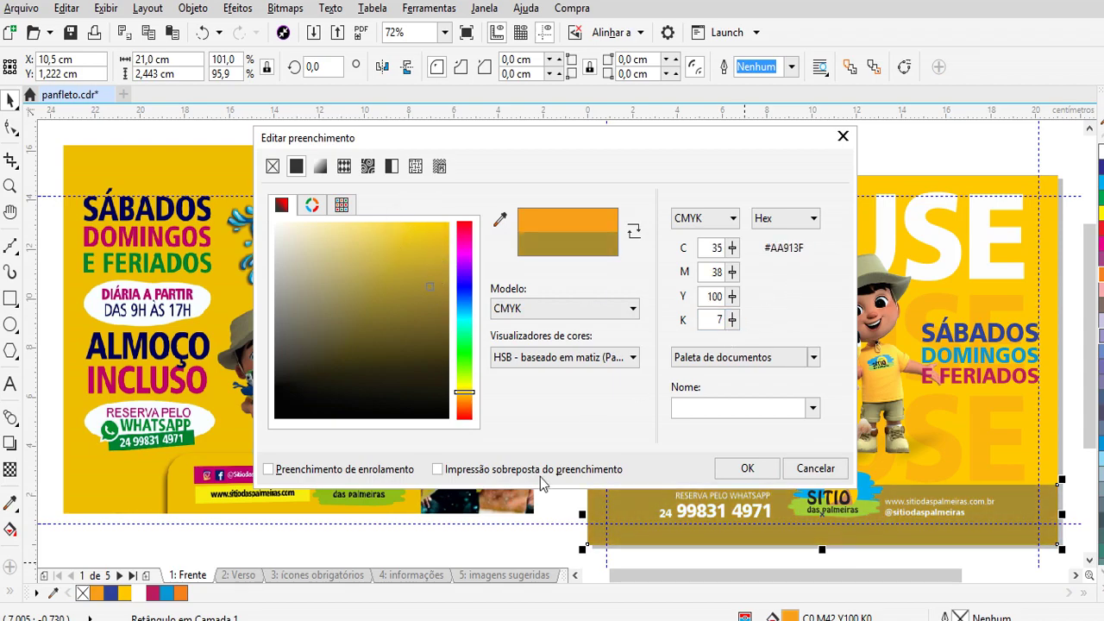
pyautogui.moveTo(467, 396); pyautogui.dragTo(464, 405)
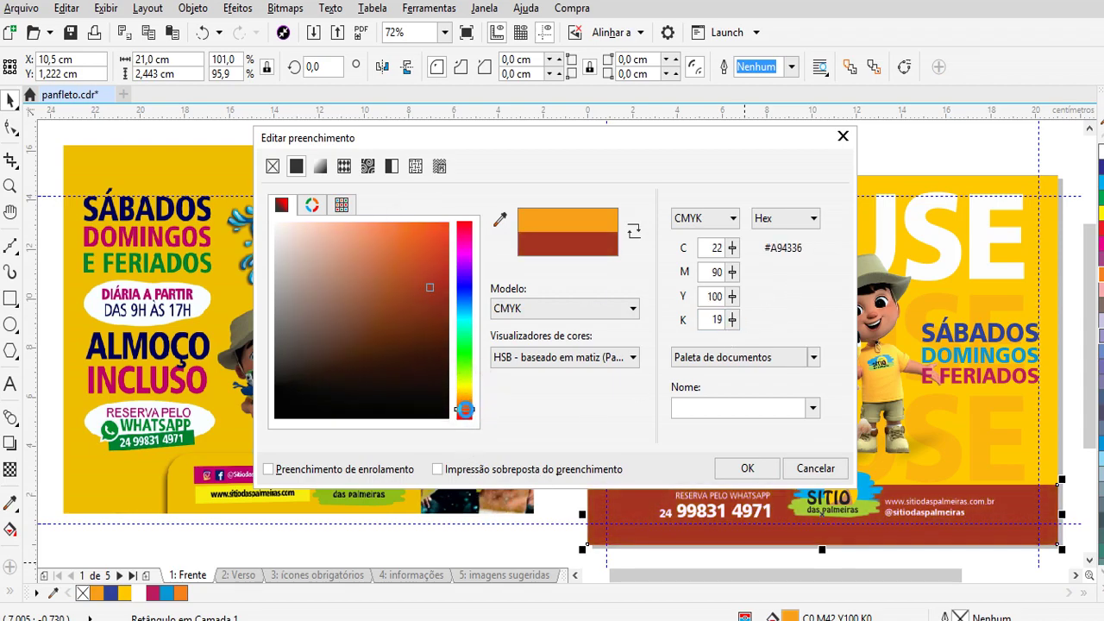
pyautogui.moveTo(440, 253); pyautogui.dragTo(433, 249)
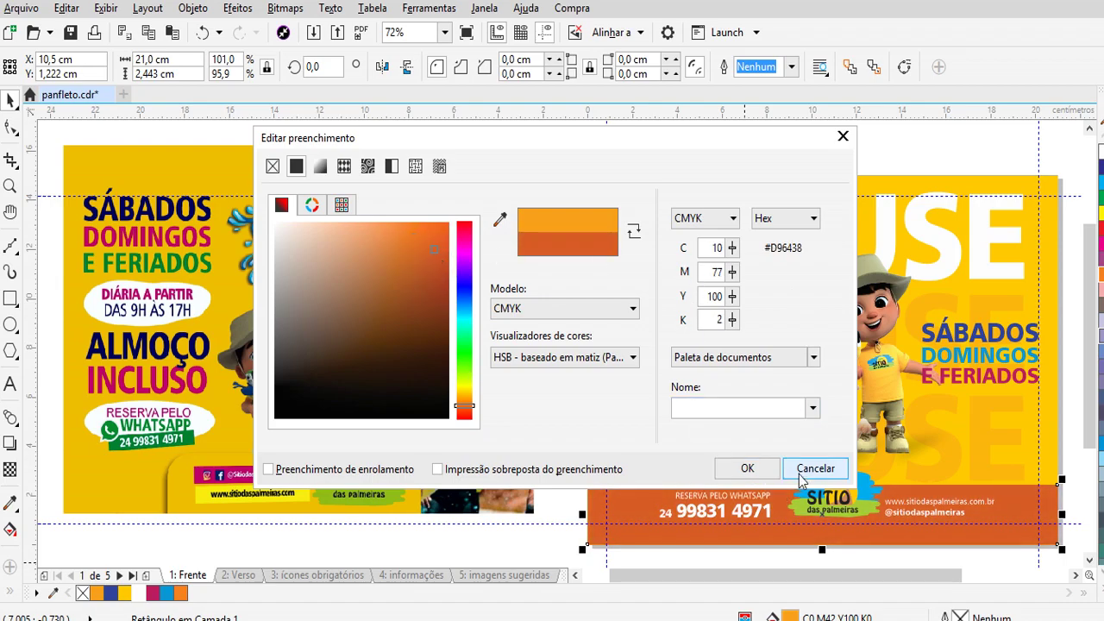
pyautogui.click(808, 470)
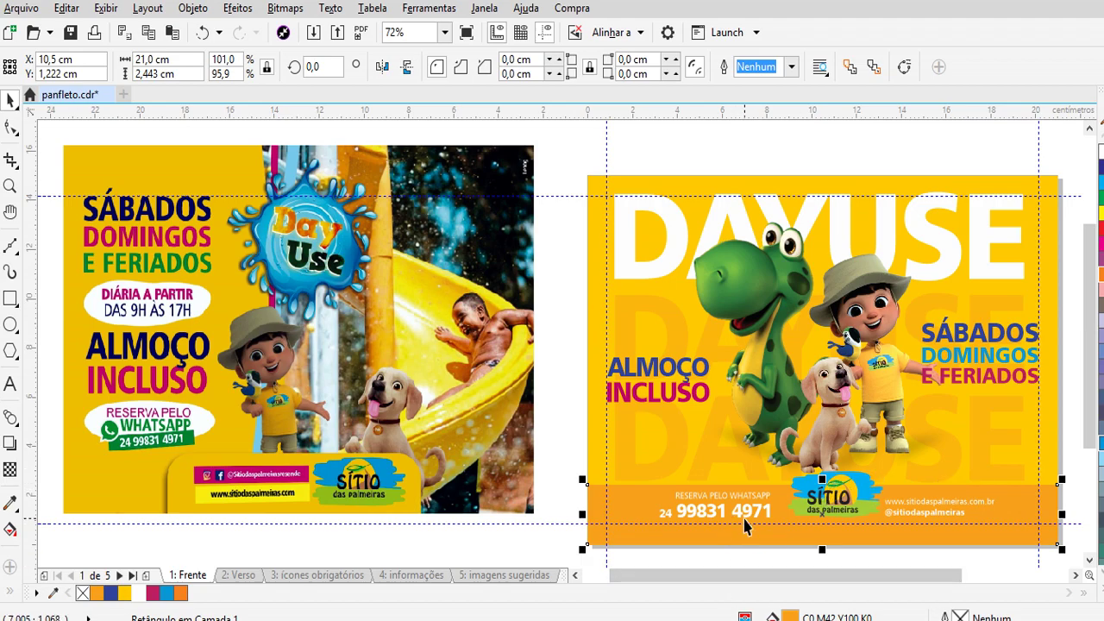
# Apply the blue palette swatch to the WhatsApp booking text and open it for editing
pyautogui.moveTo(592, 470); pyautogui.dragTo(801, 537)
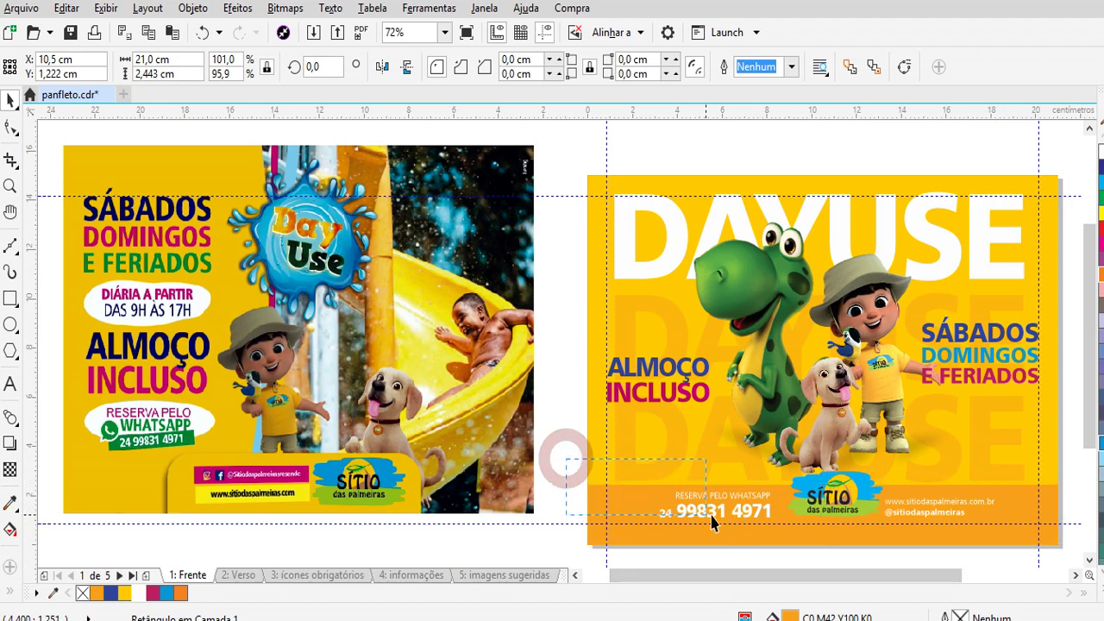
pyautogui.click(111, 591)
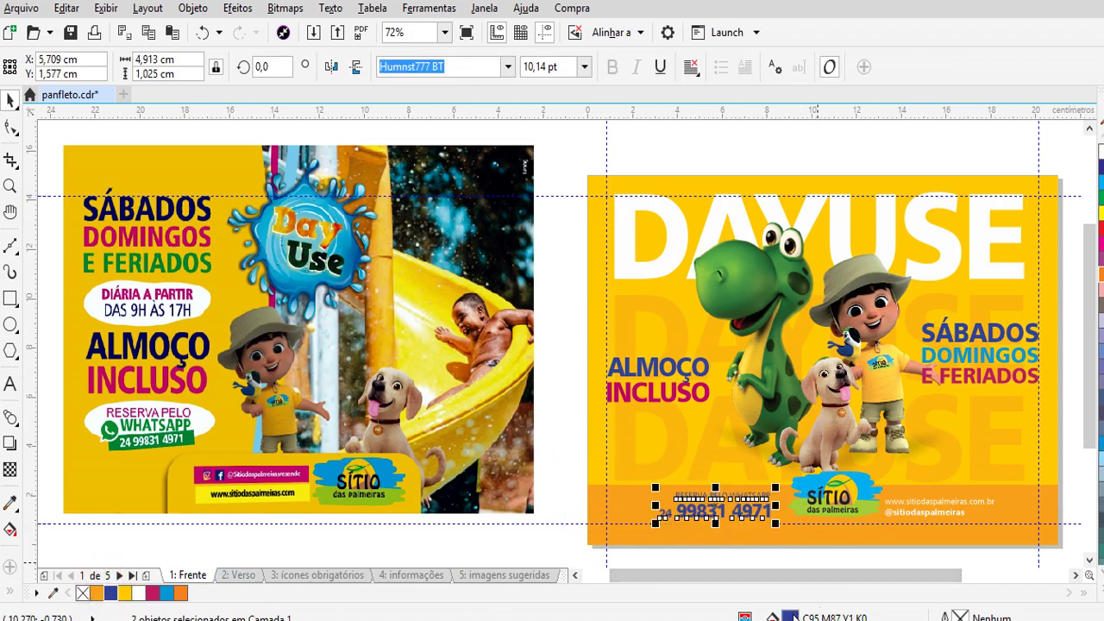
pyautogui.doubleClick(110, 591)
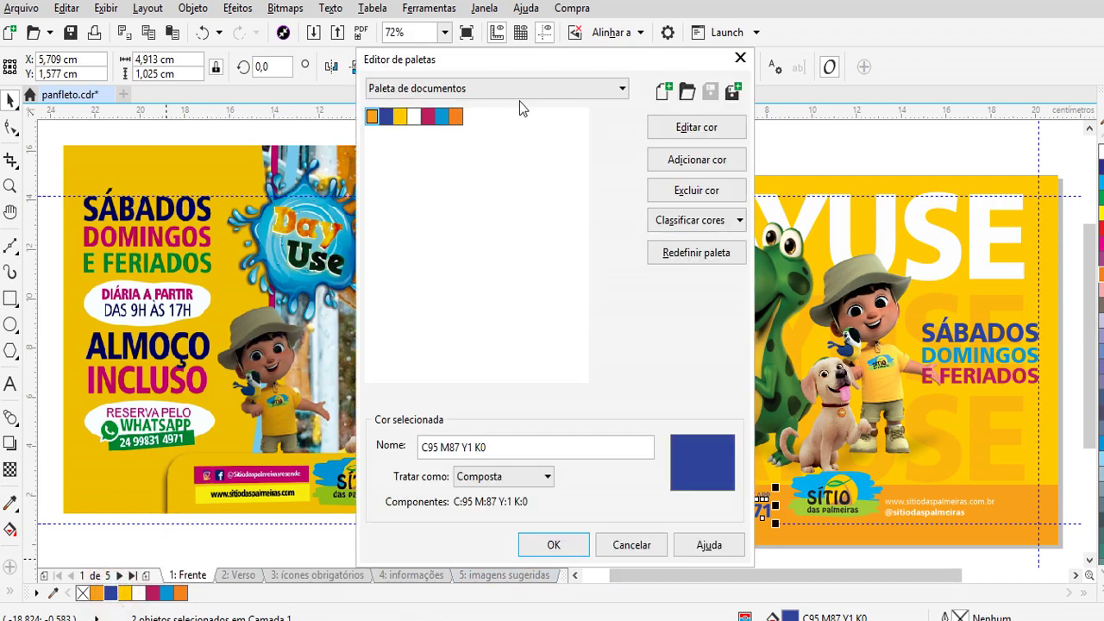
pyautogui.click(384, 117)
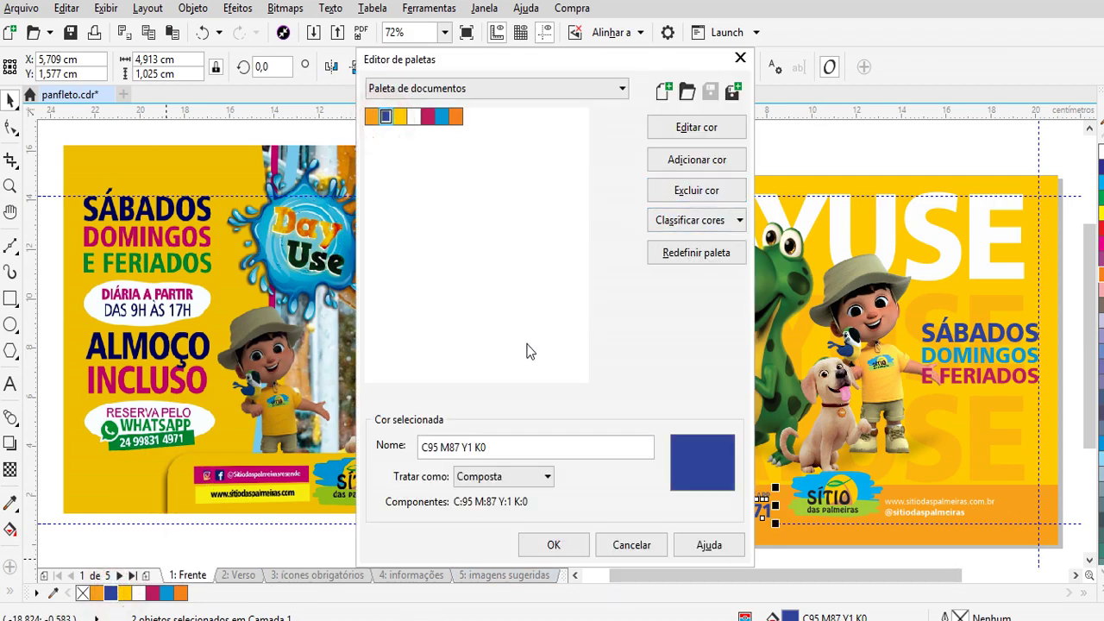
pyautogui.click(499, 448)
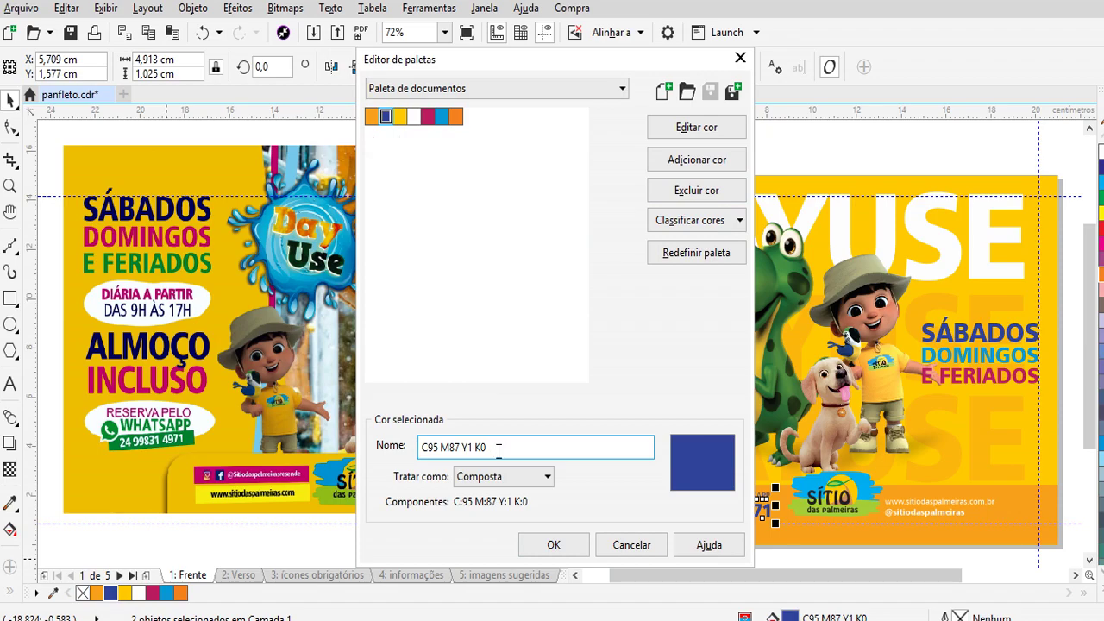
pyautogui.click(683, 130)
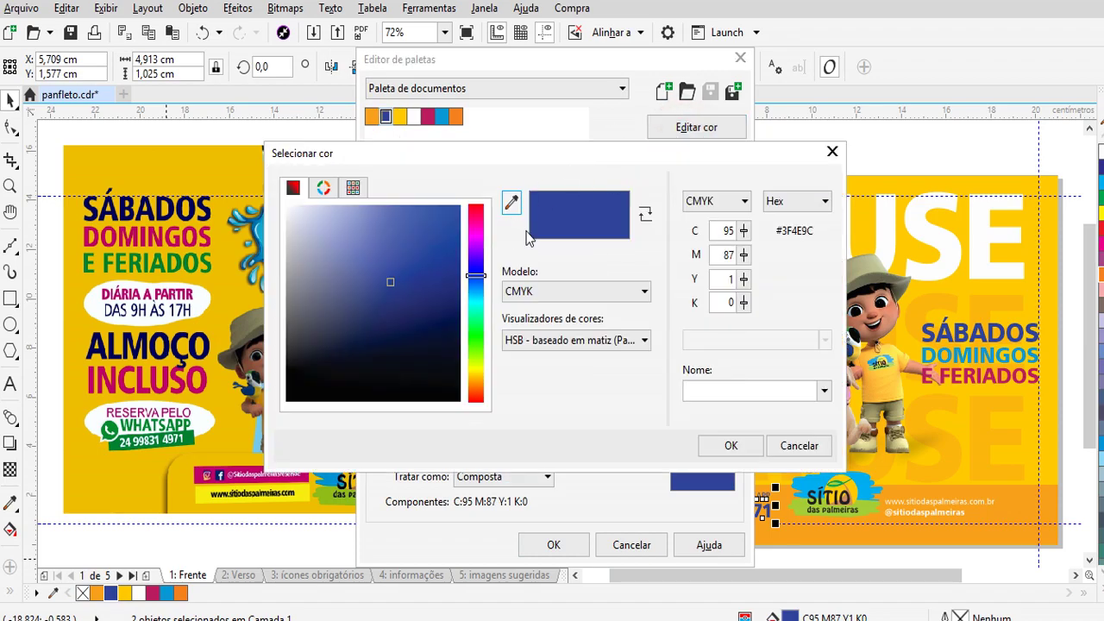
# Redefine that swatch as the ALMOÇO navy, C100 M96 Y32 K41, via the eyedropper
pyautogui.click(511, 202)
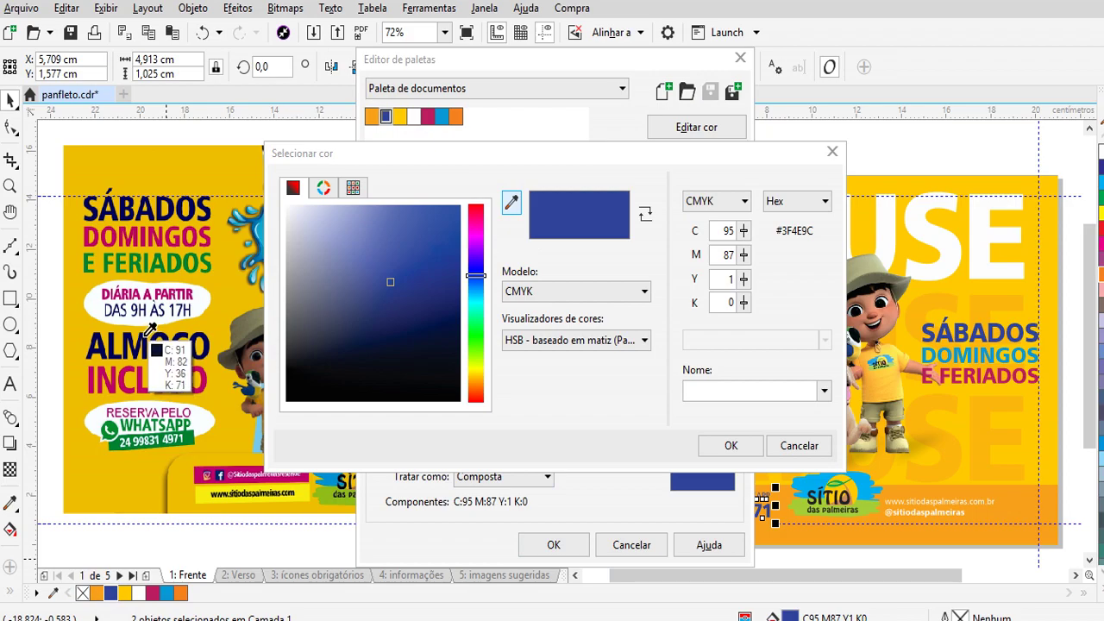
pyautogui.click(146, 336)
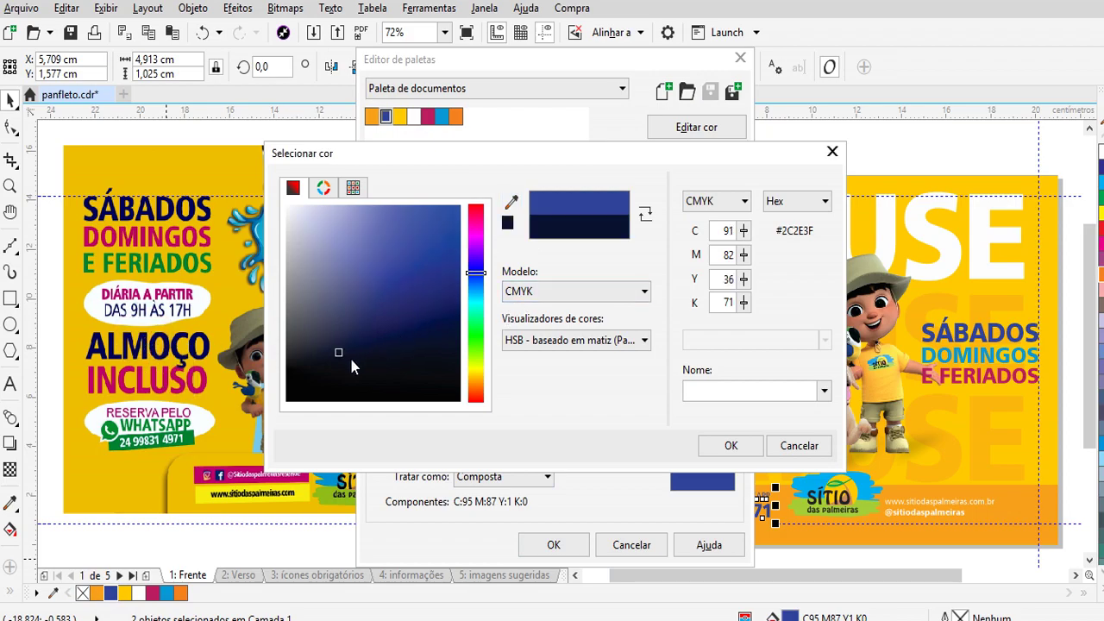
pyautogui.moveTo(344, 343); pyautogui.dragTo(382, 330)
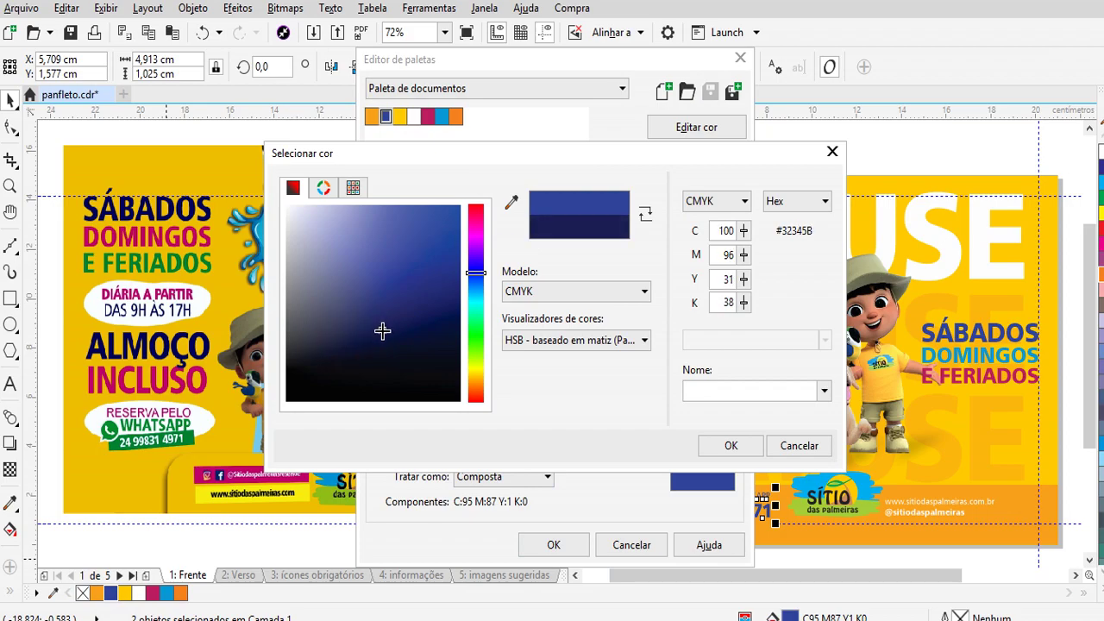
pyautogui.click(724, 444)
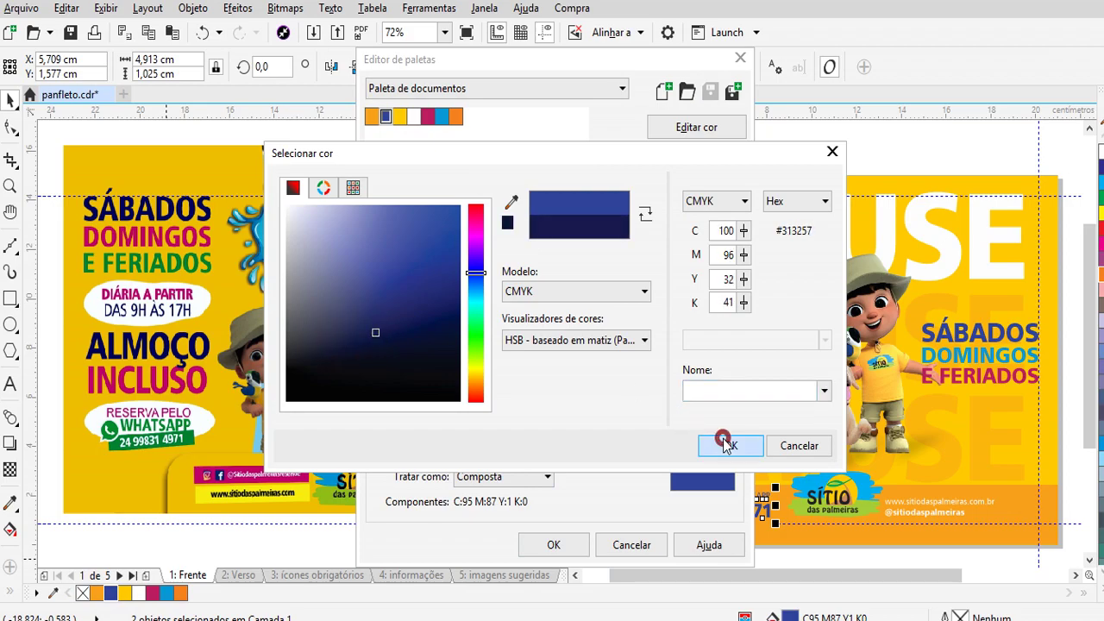
pyautogui.click(524, 531)
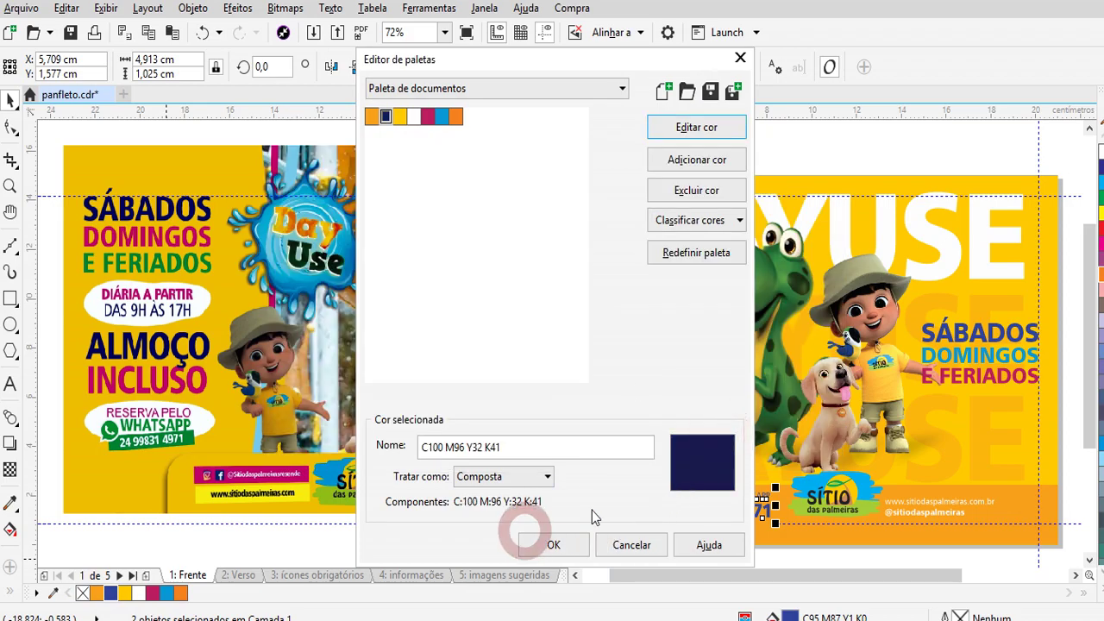
pyautogui.click(555, 543)
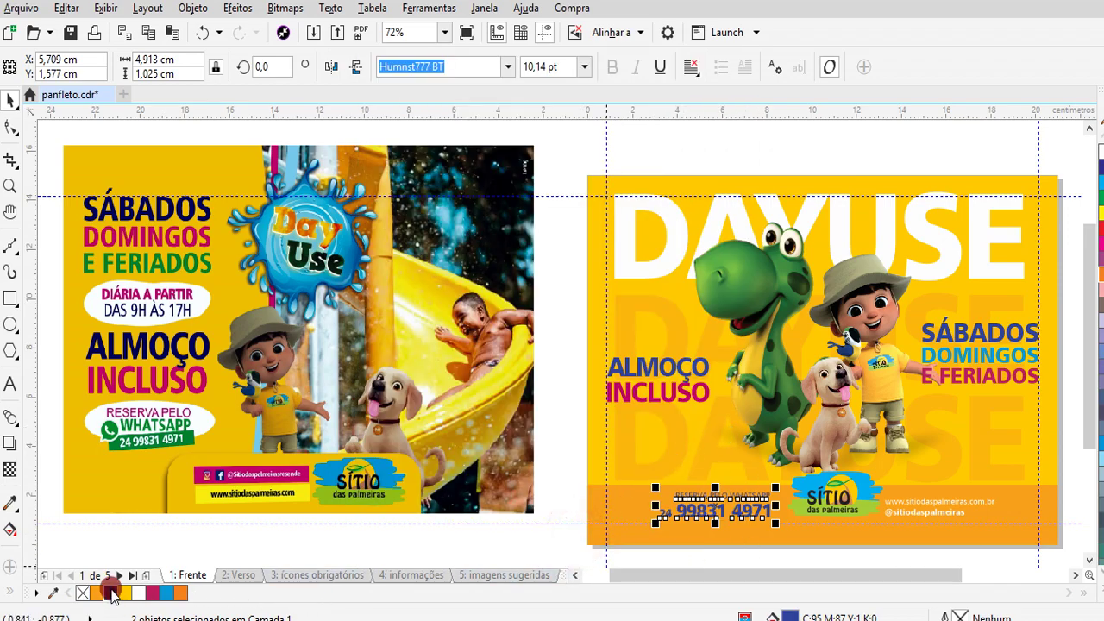
pyautogui.scroll(3, 729, 497)
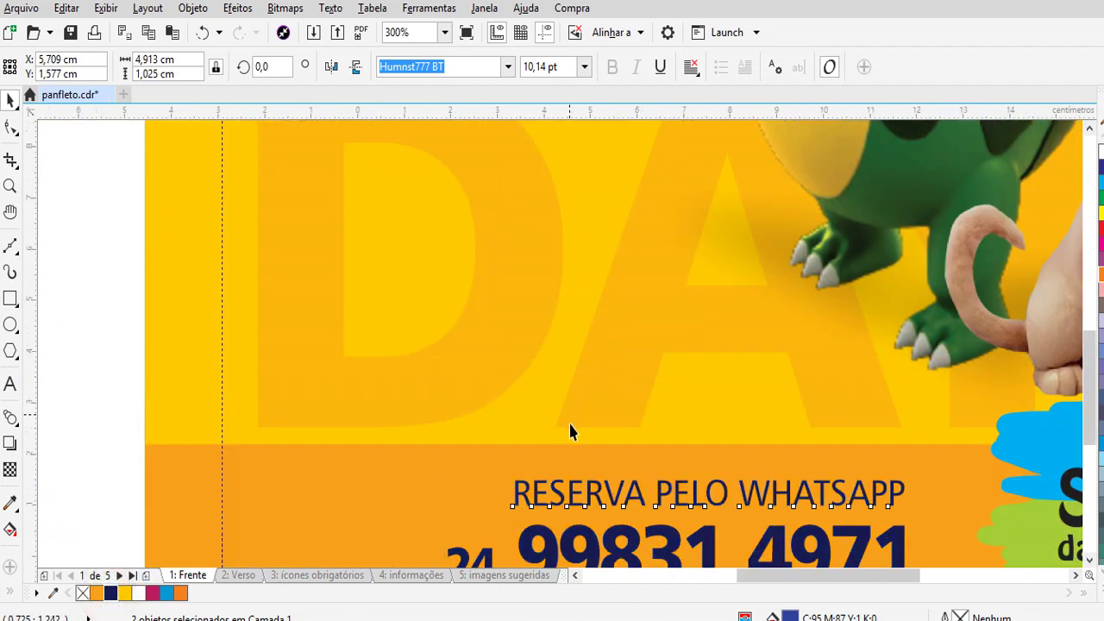
pyautogui.scroll(-3, 566, 432)
pyautogui.click(434, 498)
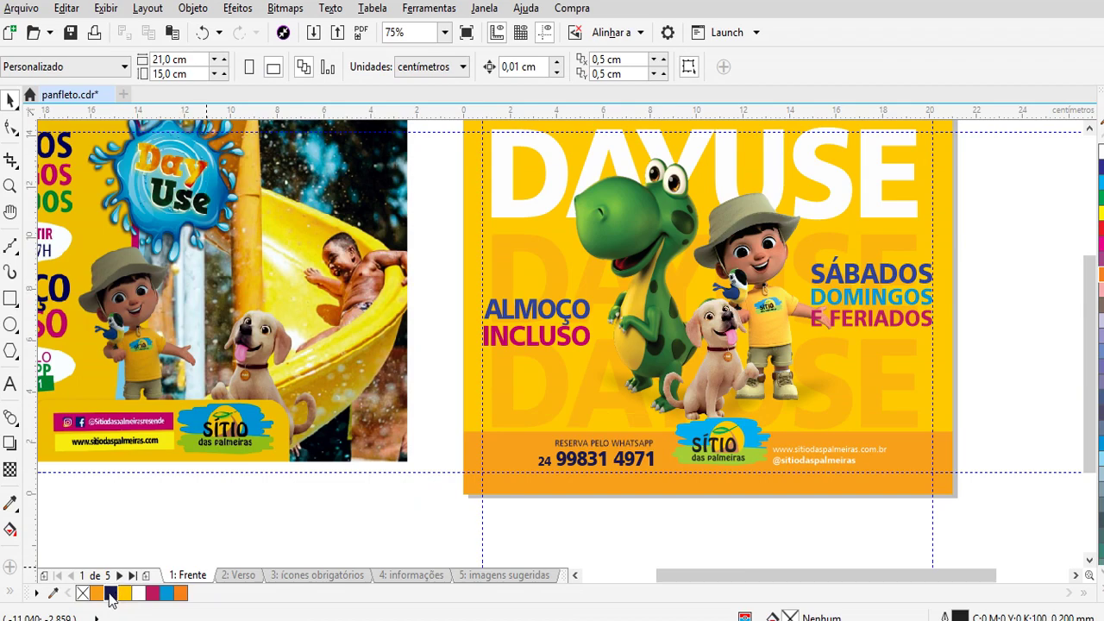
# Colour the SÁBADOS text dark navy by dropping the navy swatch on it
pyautogui.moveTo(111, 599)
pyautogui.mouseDown()
pyautogui.moveTo(534, 321)
pyautogui.moveTo(535, 305)
pyautogui.mouseUp()
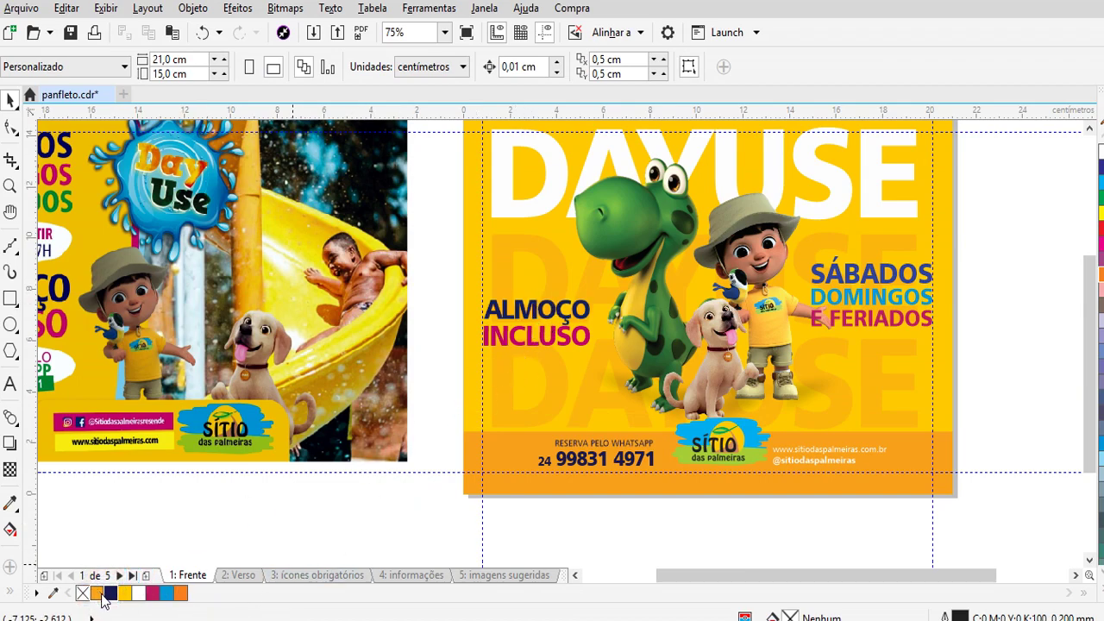
pyautogui.moveTo(104, 595); pyautogui.dragTo(820, 283)
pyautogui.moveTo(840, 276); pyautogui.dragTo(840, 277)
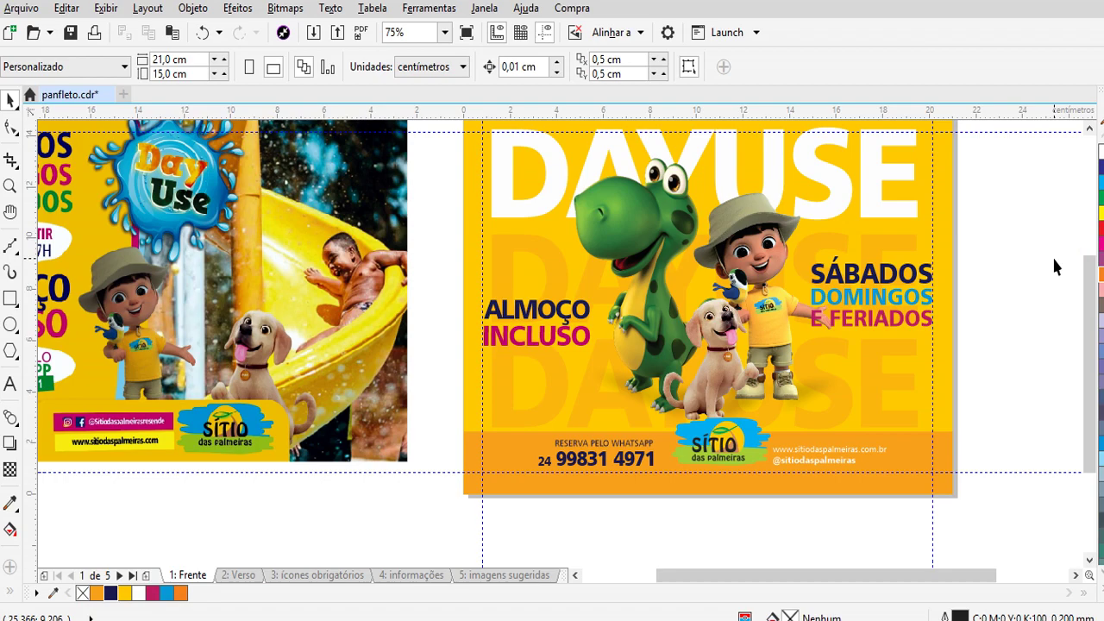
# Reorder the dinosaur, boy and dog group, raise the day texts, and lower the characters
pyautogui.moveTo(1003, 243); pyautogui.dragTo(776, 388)
pyautogui.rightClick(772, 352)
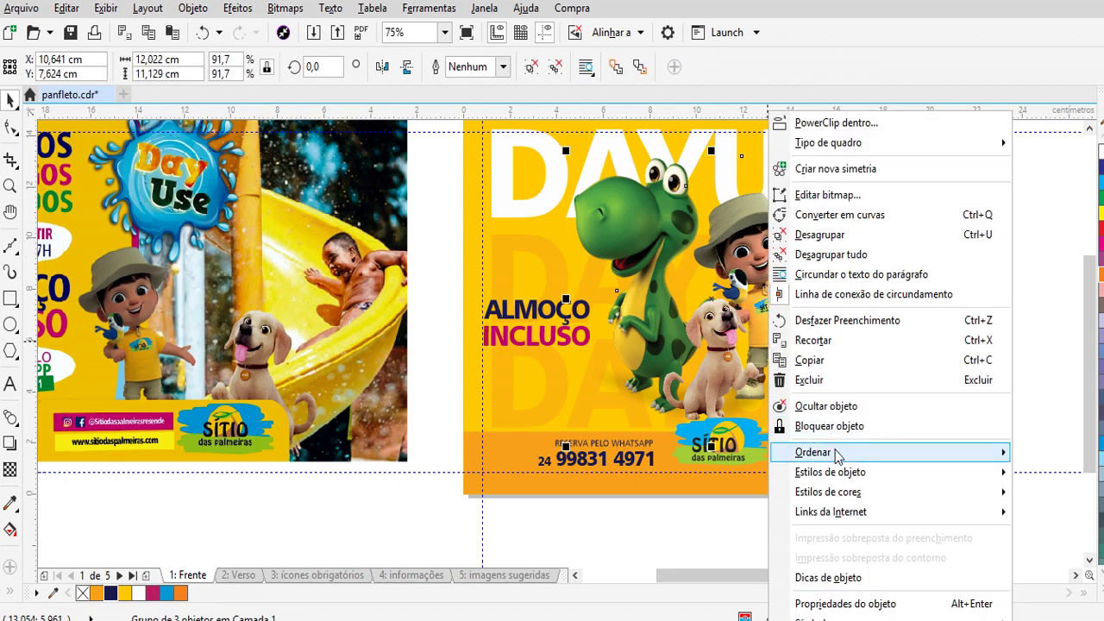
pyautogui.moveTo(897, 452)
pyautogui.click(621, 370)
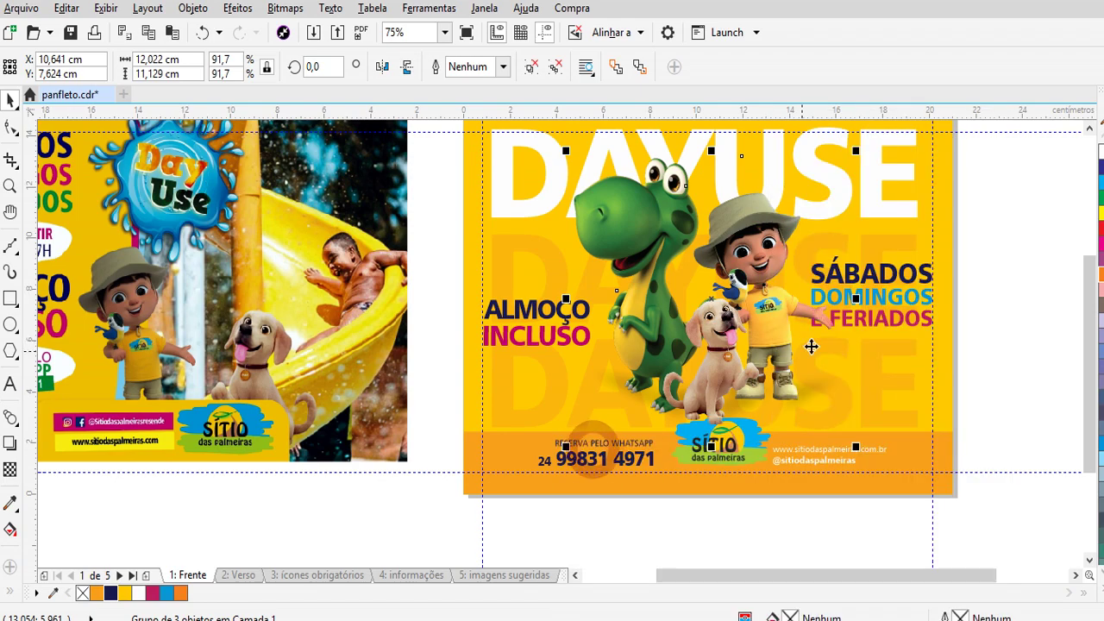
pyautogui.click(991, 298)
pyautogui.moveTo(1029, 224); pyautogui.dragTo(751, 463)
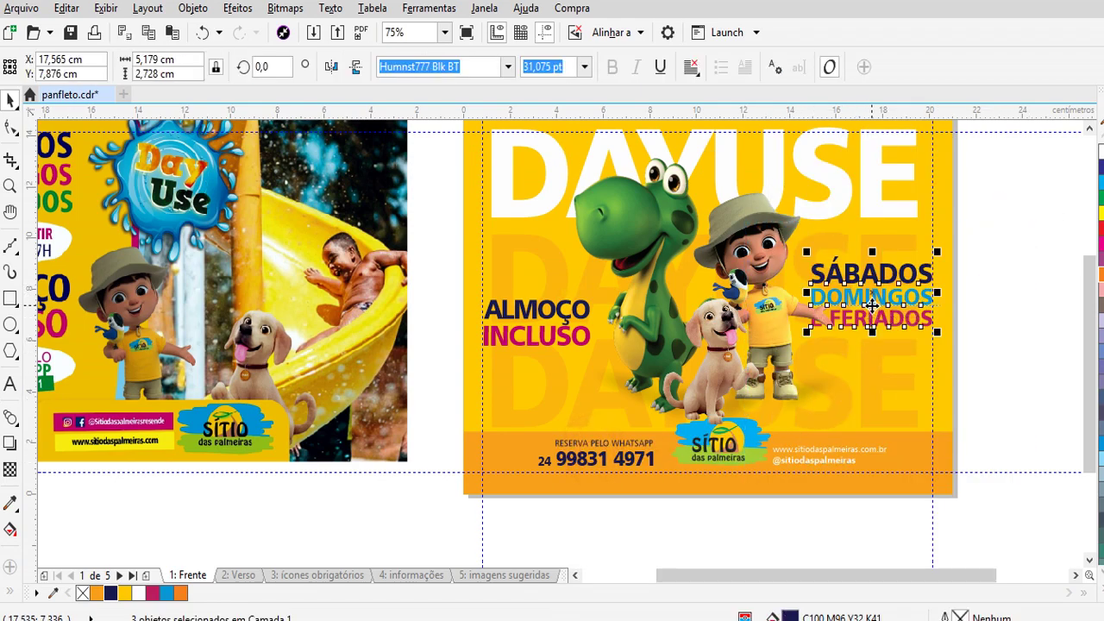
pyautogui.moveTo(873, 305); pyautogui.dragTo(871, 293)
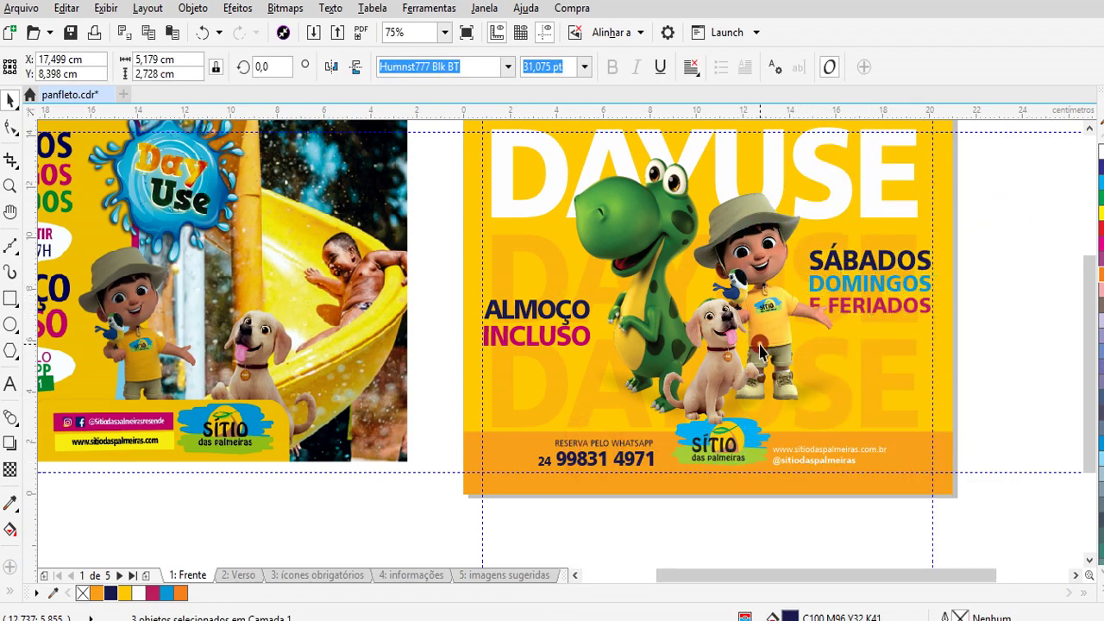
pyautogui.moveTo(759, 350); pyautogui.dragTo(759, 357)
pyautogui.click(1031, 390)
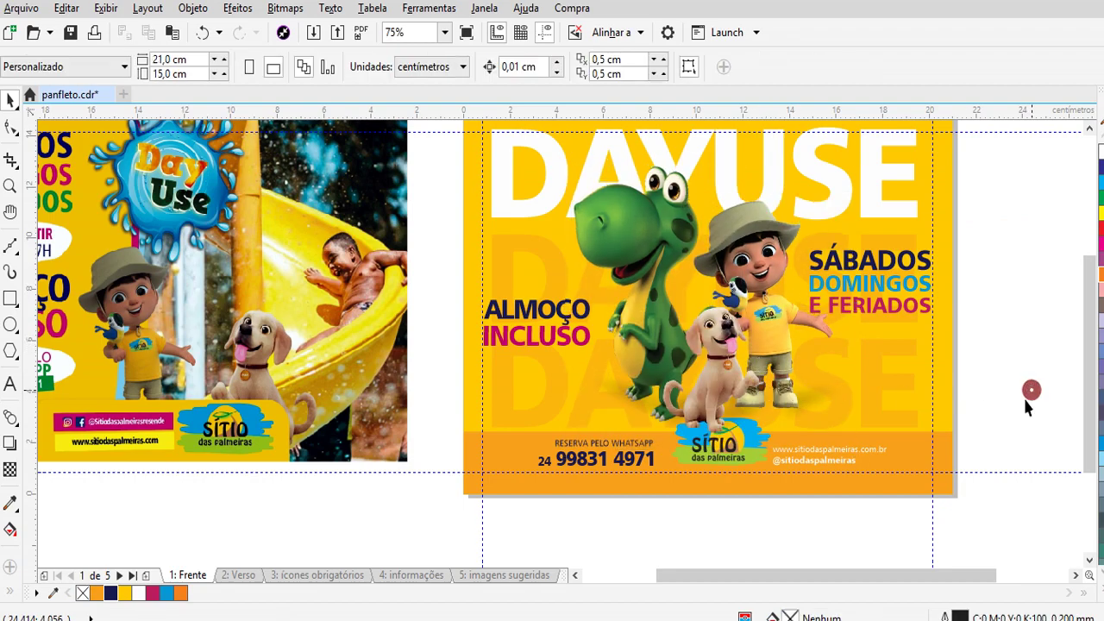
pyautogui.scroll(-1, 1026, 407)
pyautogui.moveTo(1024, 386); pyautogui.dragTo(440, 514)
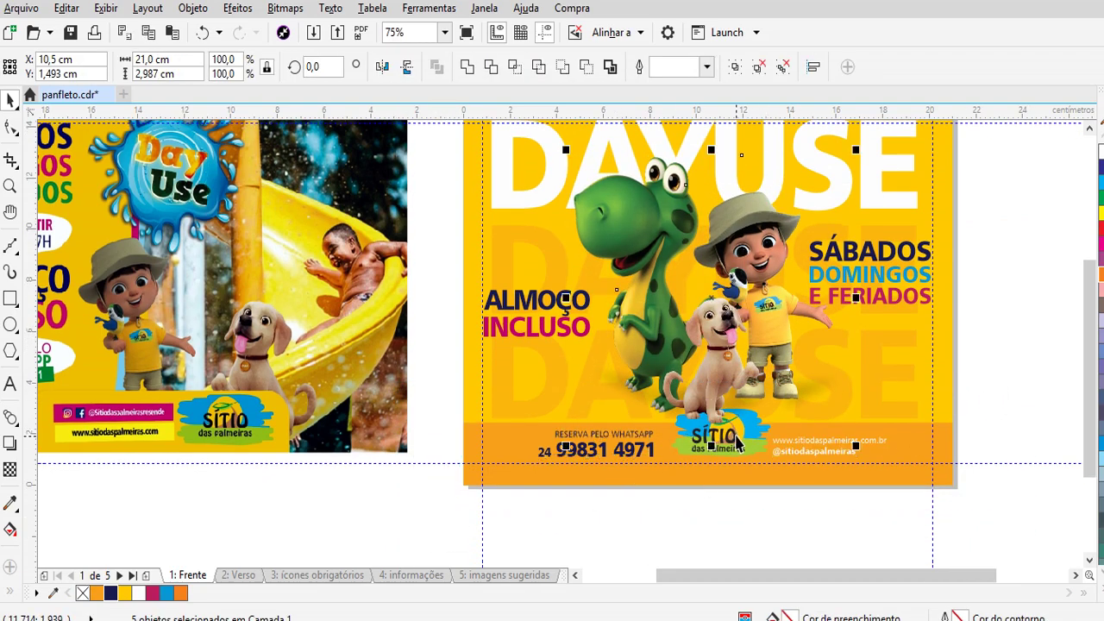
pyautogui.rightClick(737, 442)
pyautogui.click(427, 401)
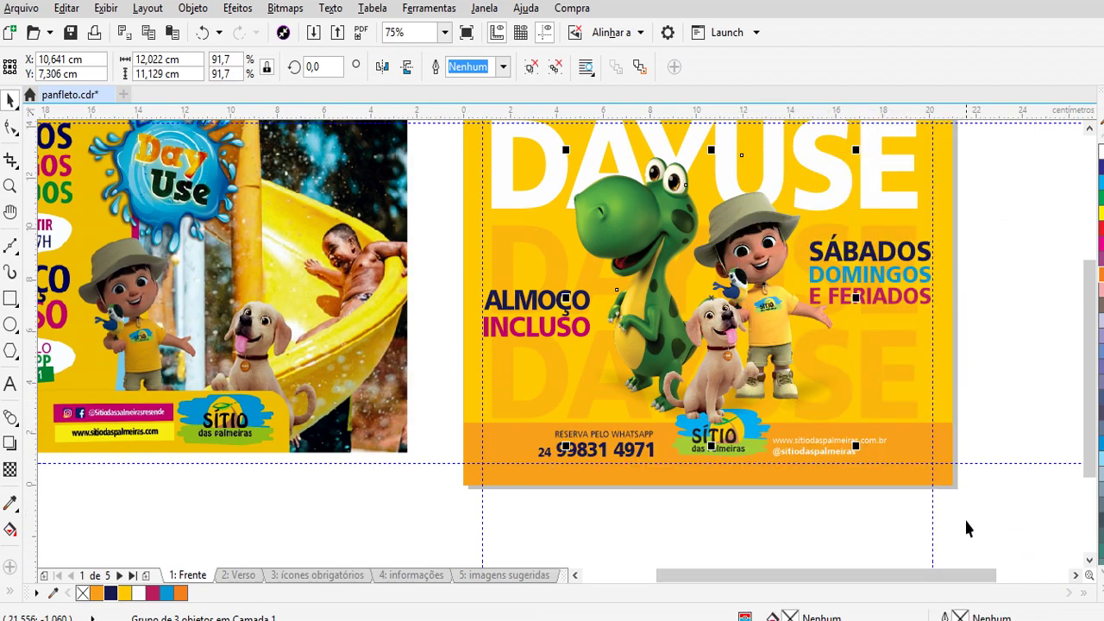
pyautogui.moveTo(1000, 520); pyautogui.dragTo(431, 399)
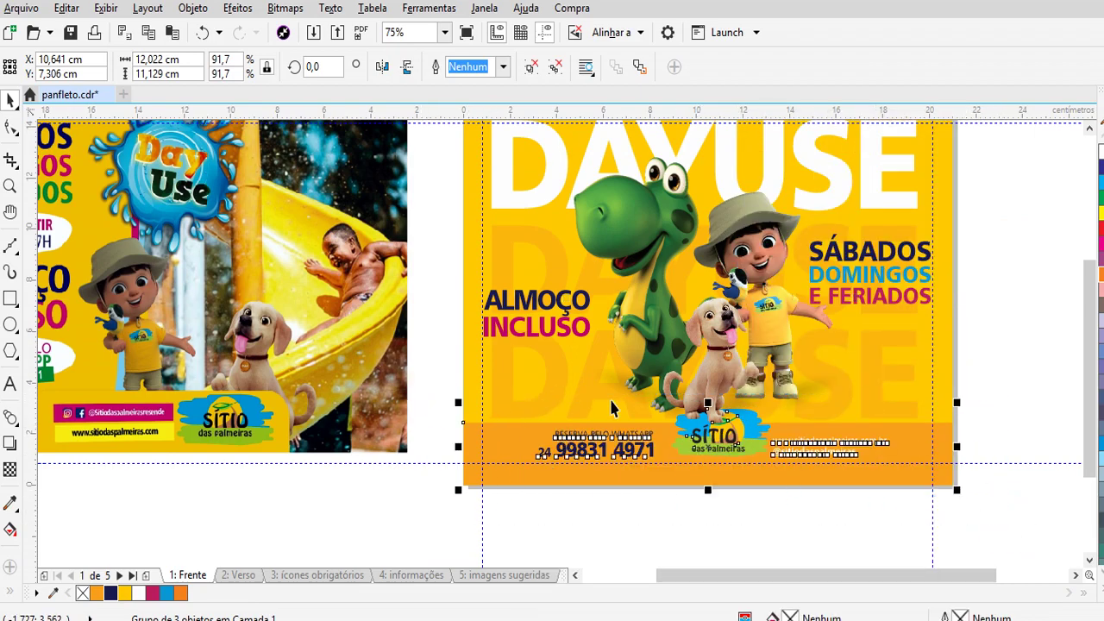
pyautogui.click(647, 560)
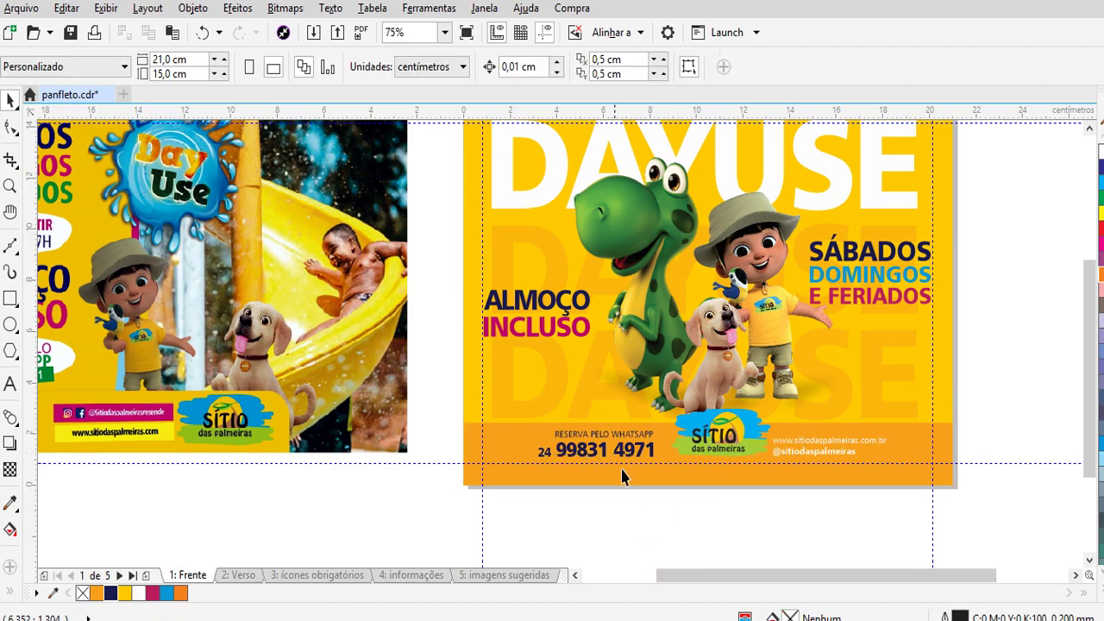
pyautogui.click(688, 476)
pyautogui.press('Delete')
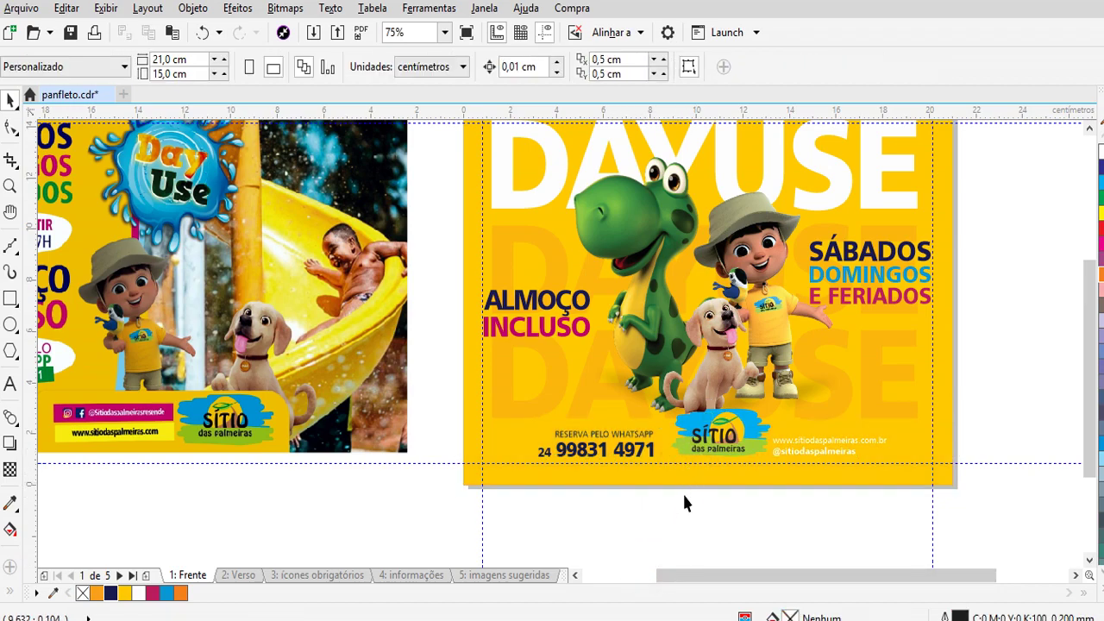
pyautogui.hotkey('ctrl', 'z')
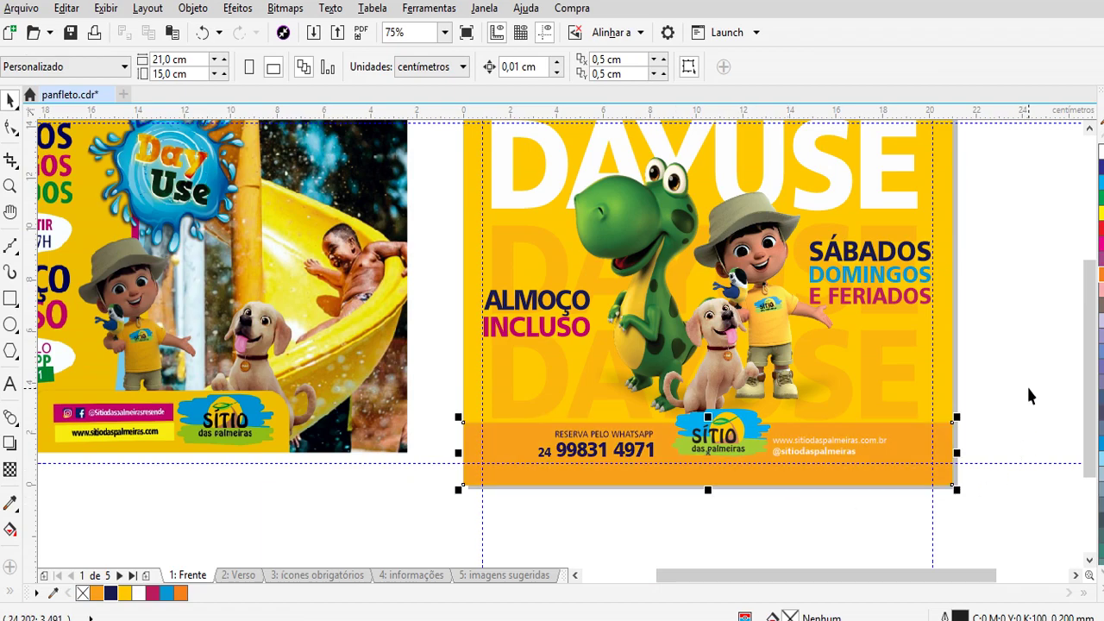
pyautogui.click(1011, 347)
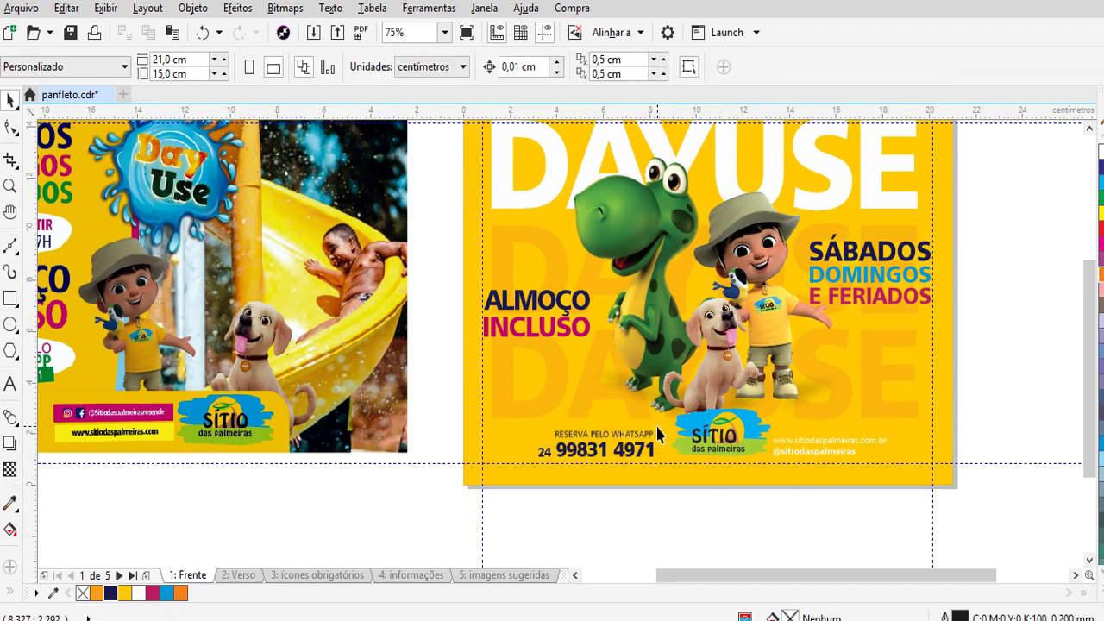
pyautogui.click(643, 444)
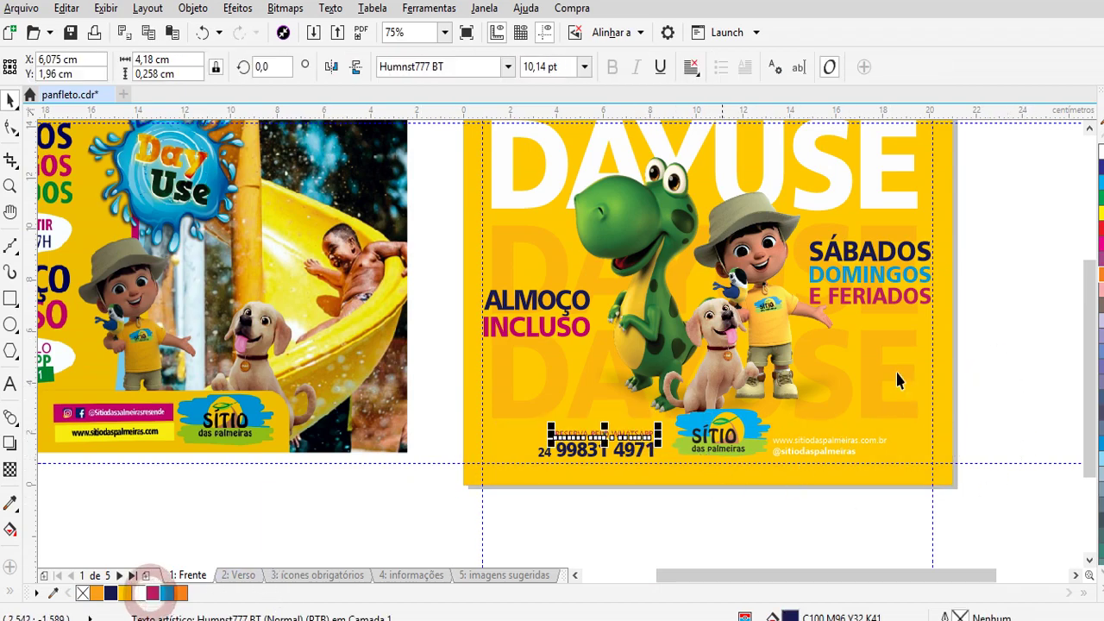
# Recolour the website and Instagram text dark navy
pyautogui.moveTo(1007, 401)
pyautogui.mouseDown()
pyautogui.moveTo(648, 541)
pyautogui.moveTo(730, 517)
pyautogui.mouseUp()
pyautogui.click(169, 593)
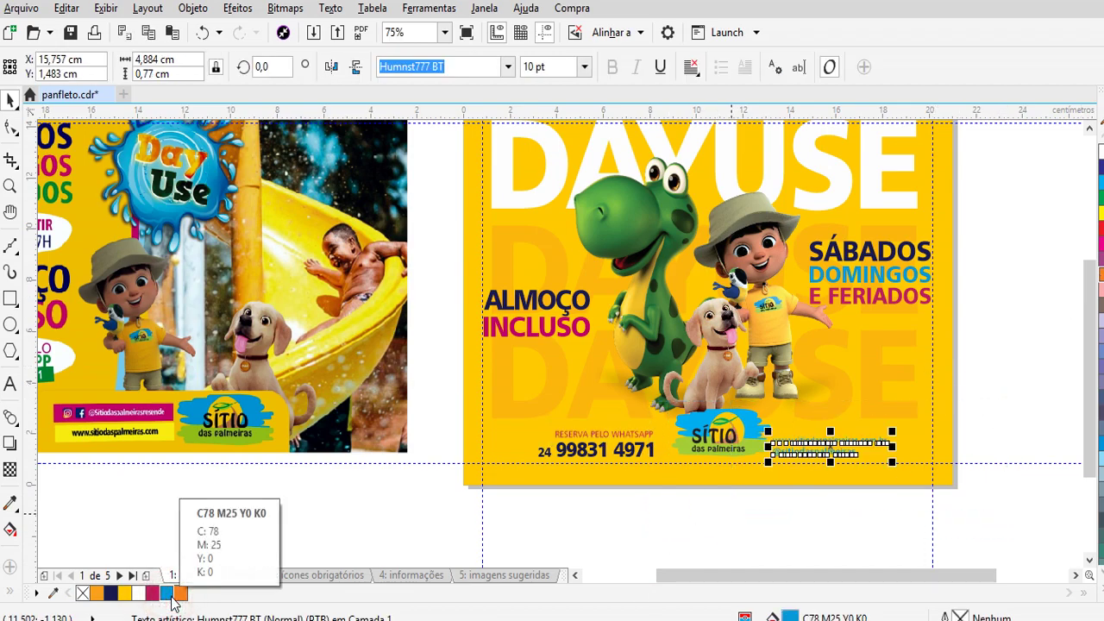
pyautogui.click(110, 595)
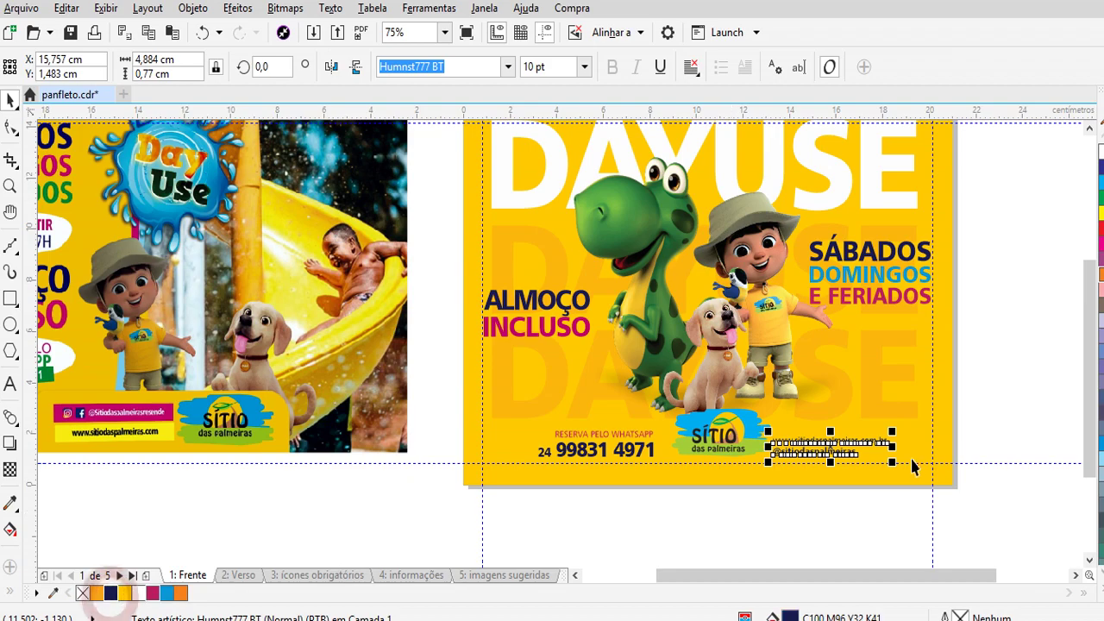
pyautogui.click(1030, 407)
# Align the website text block with the WhatsApp text and enlarge it slightly
pyautogui.scroll(2, 828, 447)
pyautogui.click(823, 444)
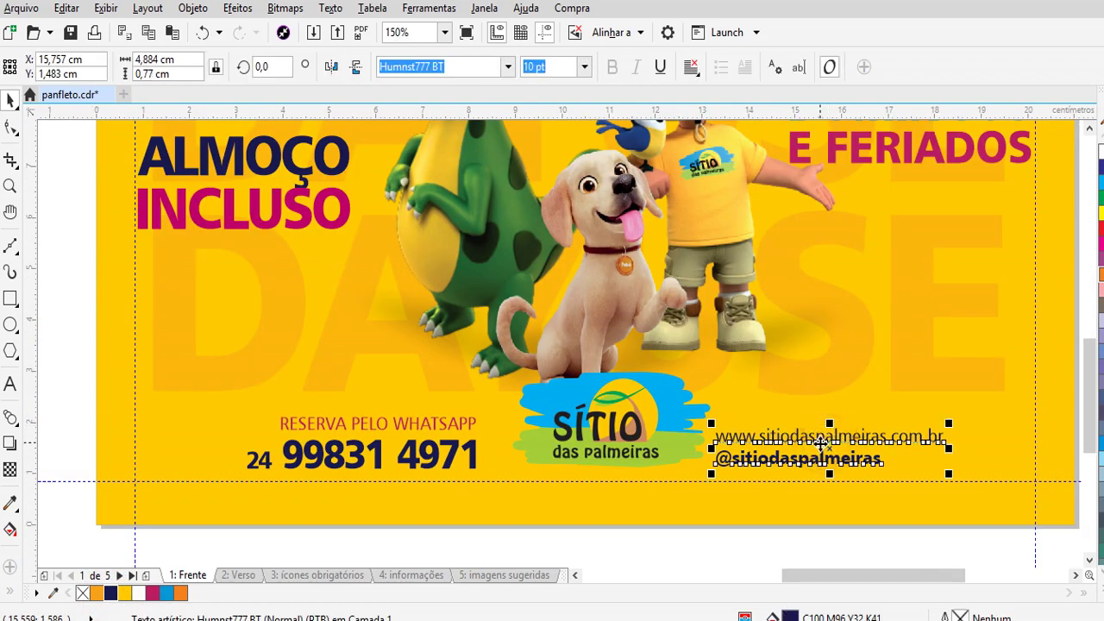
pyautogui.keyDown('shift'); pyautogui.click(475, 431); pyautogui.keyUp('shift')
pyautogui.press('e')
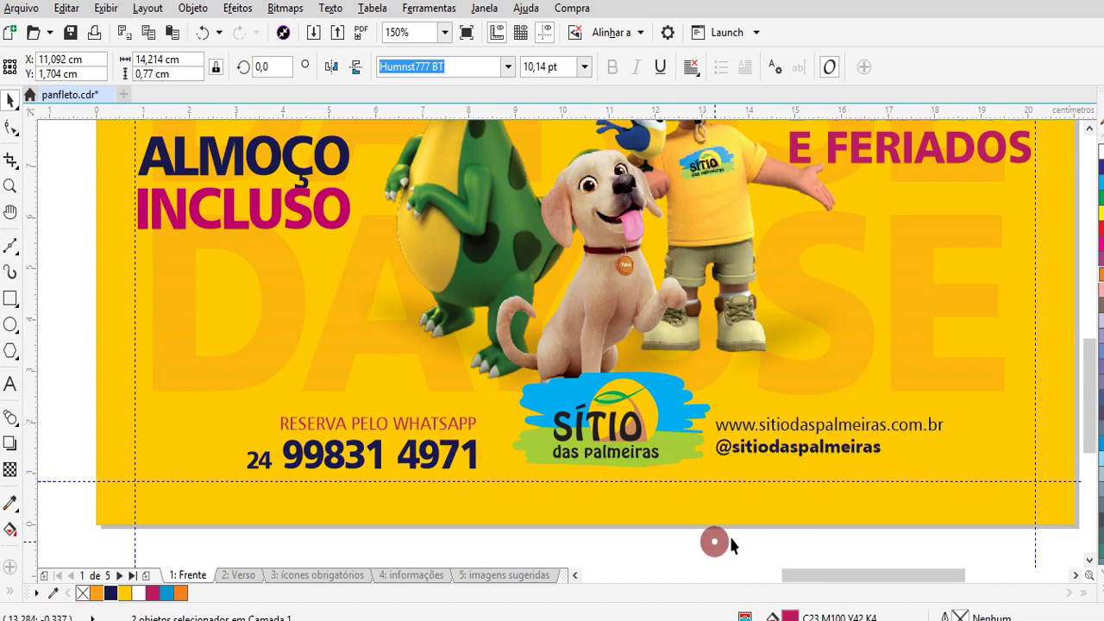
pyautogui.click(716, 539)
pyautogui.click(864, 453)
pyautogui.press('Right')
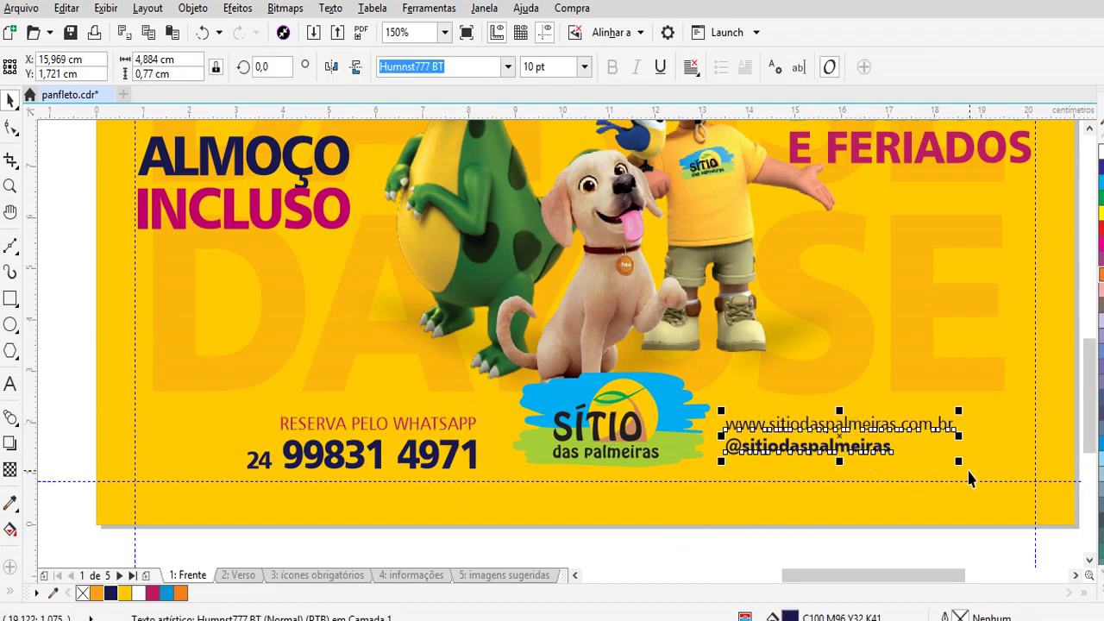
pyautogui.moveTo(958, 465); pyautogui.dragTo(981, 467)
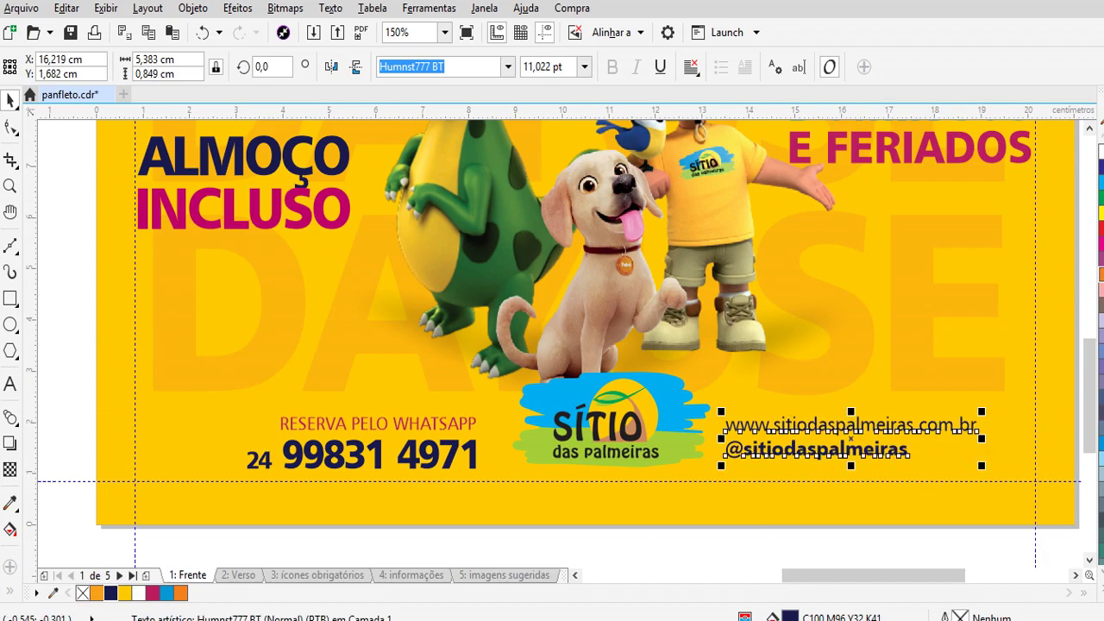
pyautogui.click(10, 384)
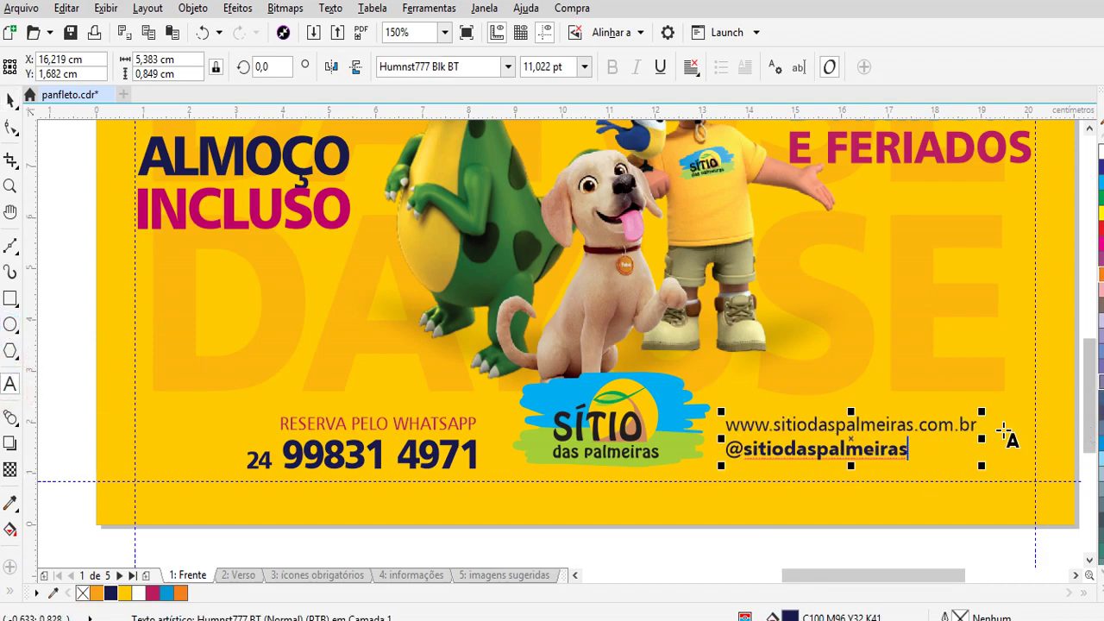
pyautogui.moveTo(914, 448); pyautogui.dragTo(724, 444)
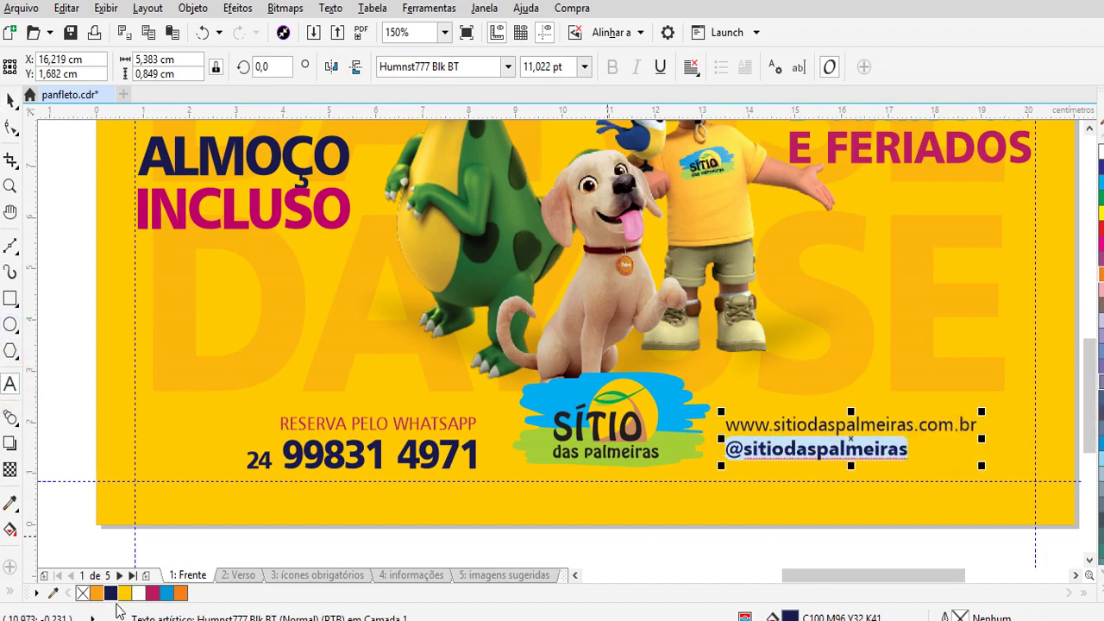
pyautogui.click(152, 593)
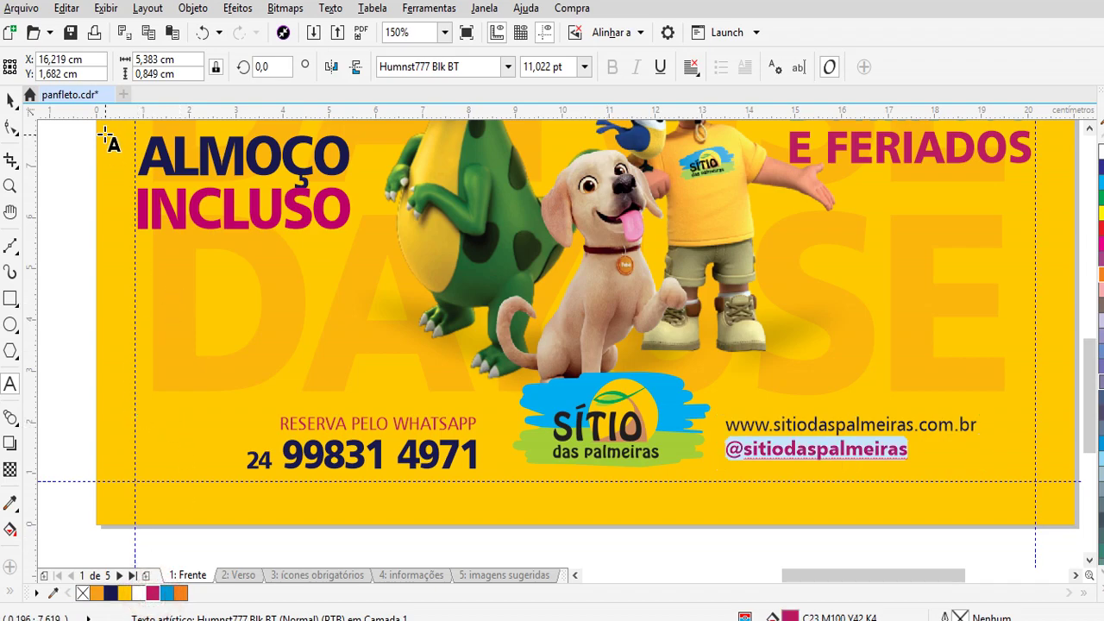
pyautogui.click(11, 100)
# Draw a trial bar above the WhatsApp text, then undo the watermark colour change
pyautogui.click(942, 272)
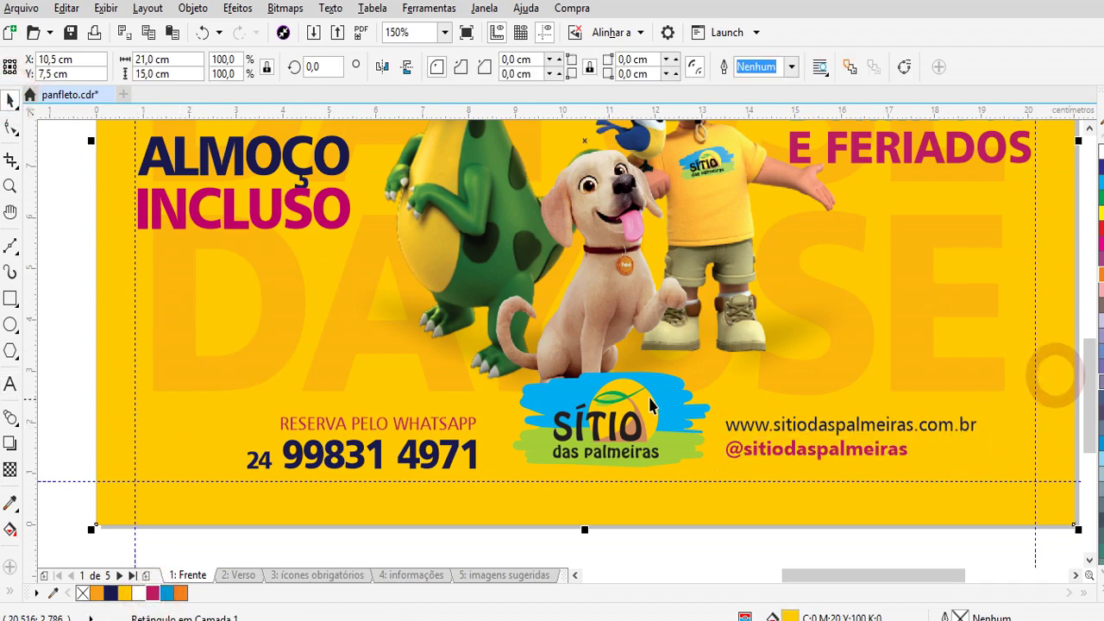
pyautogui.click(12, 298)
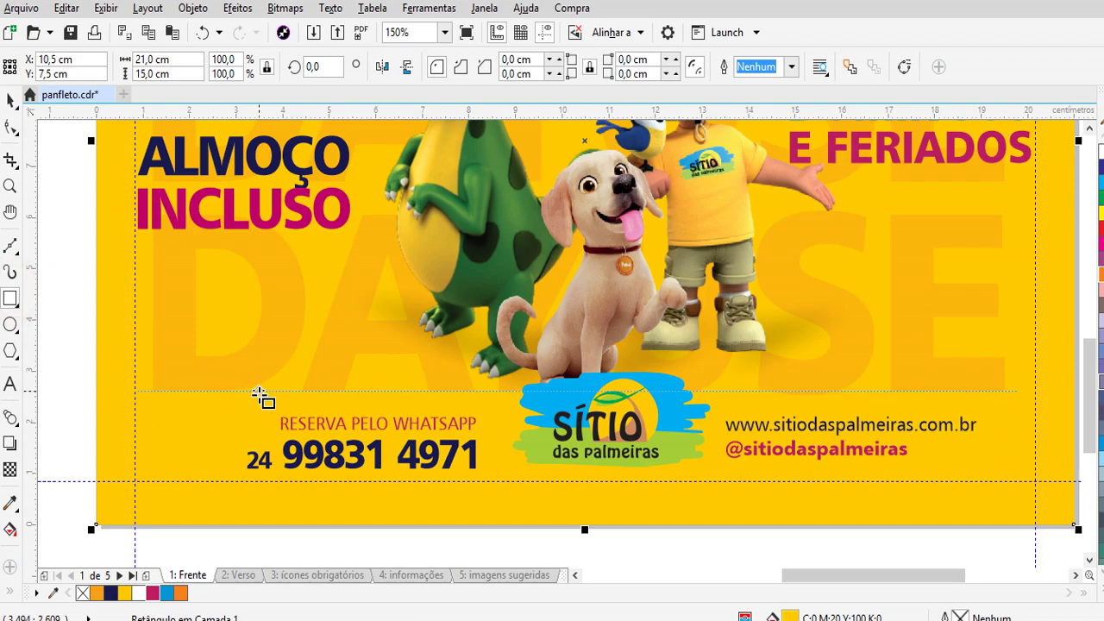
pyautogui.moveTo(258, 393)
pyautogui.mouseDown()
pyautogui.moveTo(498, 407)
pyautogui.moveTo(516, 399)
pyautogui.mouseUp()
pyautogui.click(126, 592)
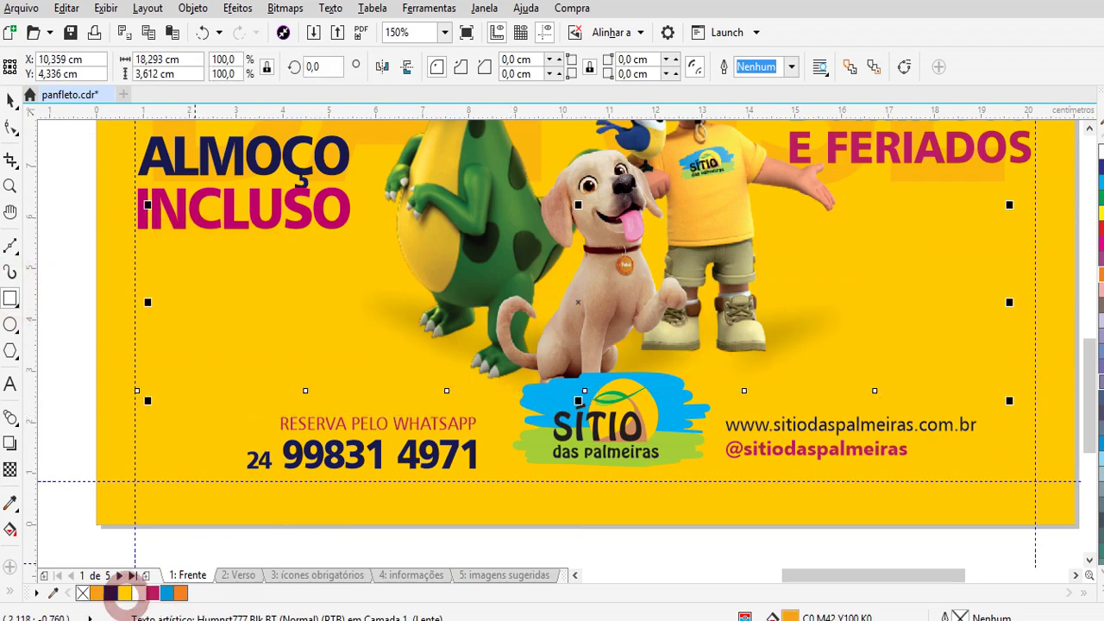
pyautogui.hotkey('ctrl', 'z')
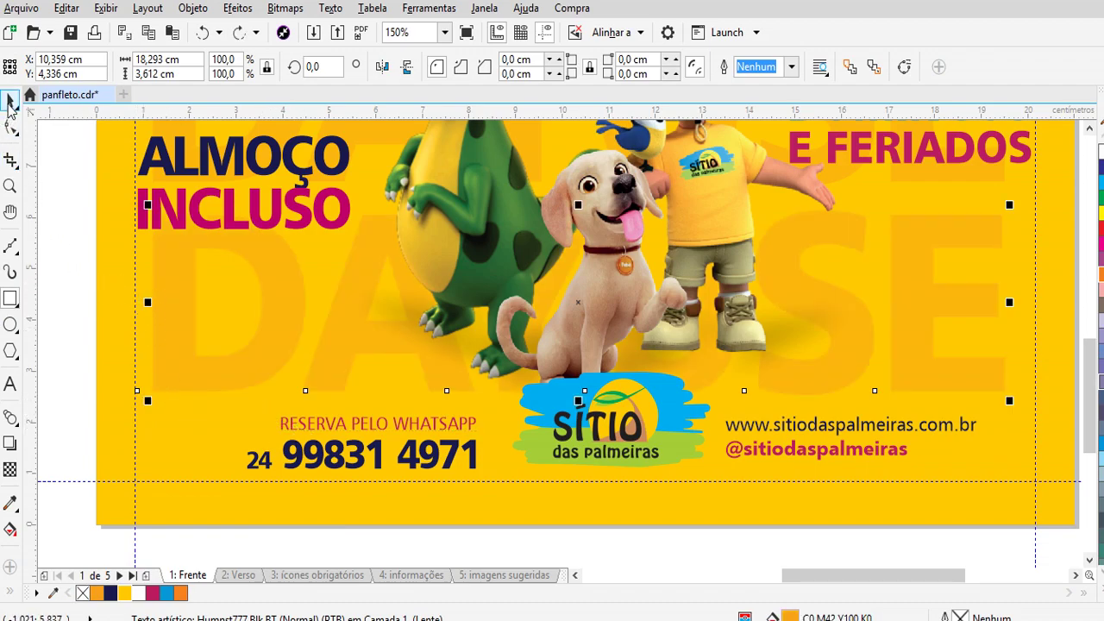
pyautogui.click(101, 368)
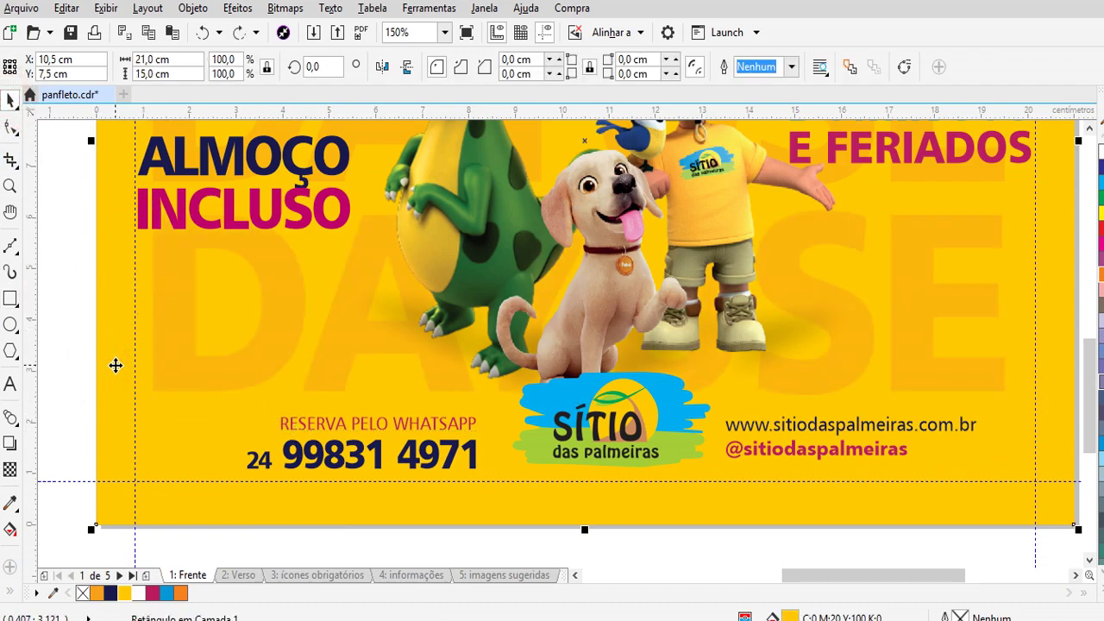
pyautogui.moveTo(411, 420); pyautogui.dragTo(410, 419)
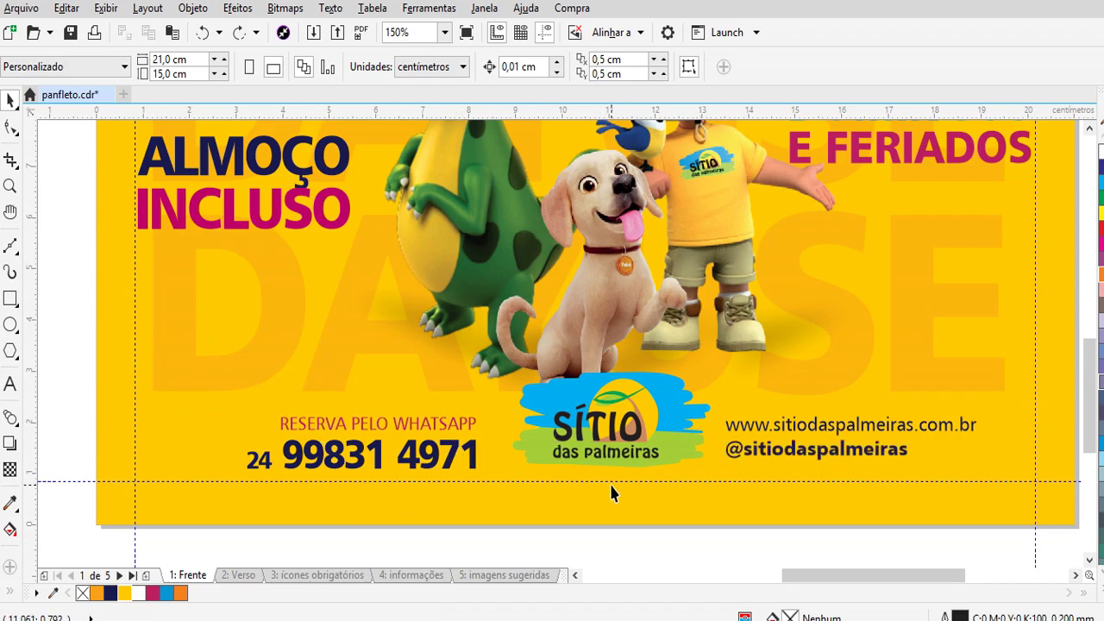
pyautogui.click(783, 452)
pyautogui.click(783, 463)
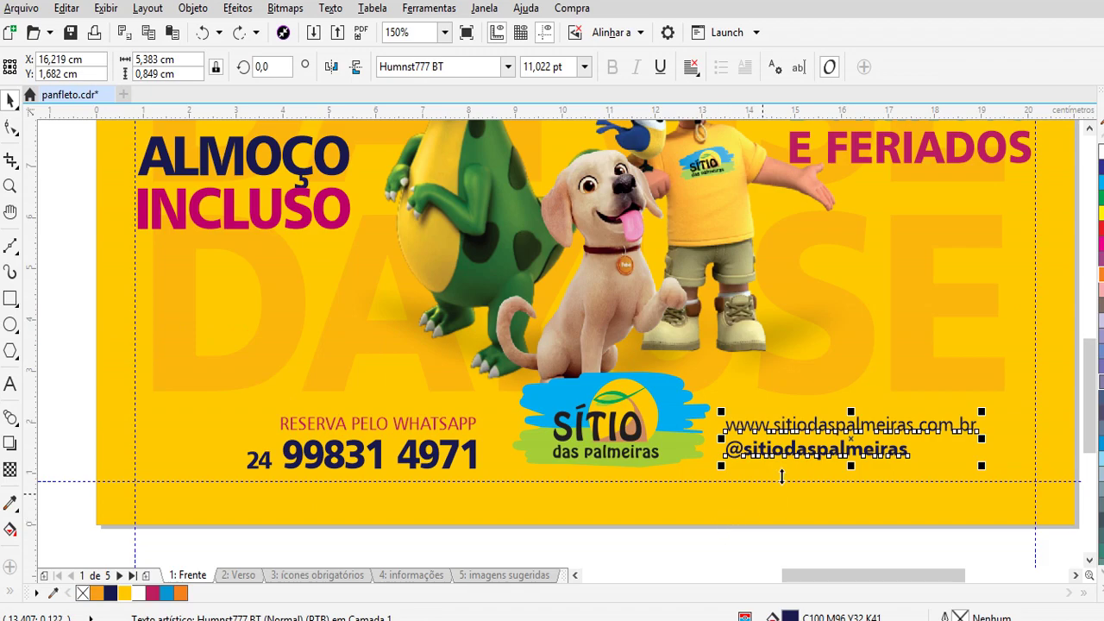
pyautogui.hotkey('ctrl', 'k')
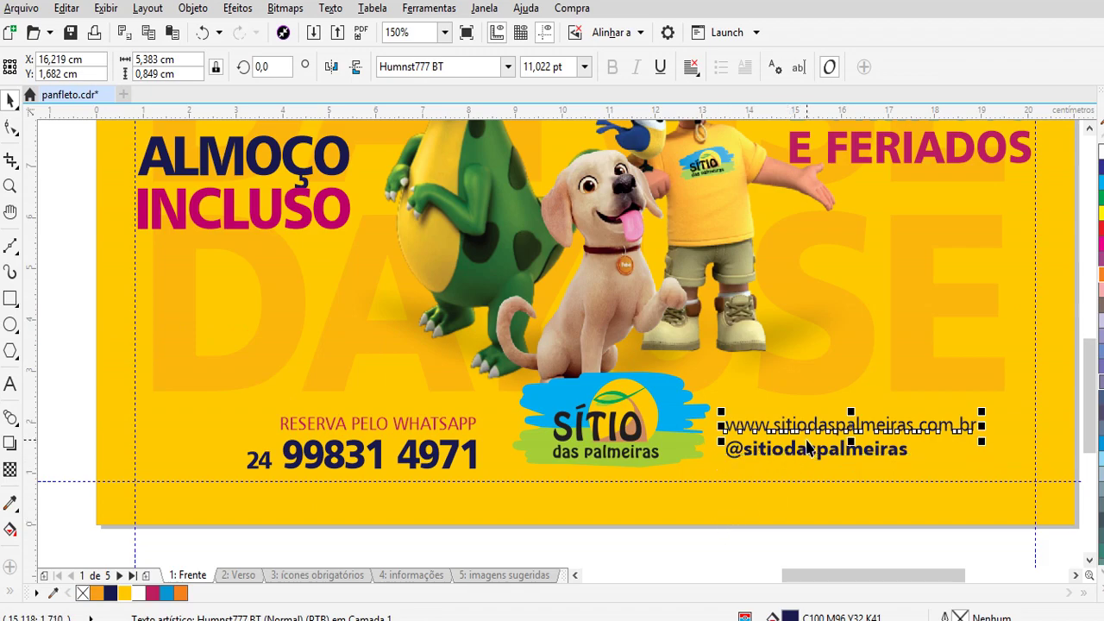
pyautogui.click(809, 447)
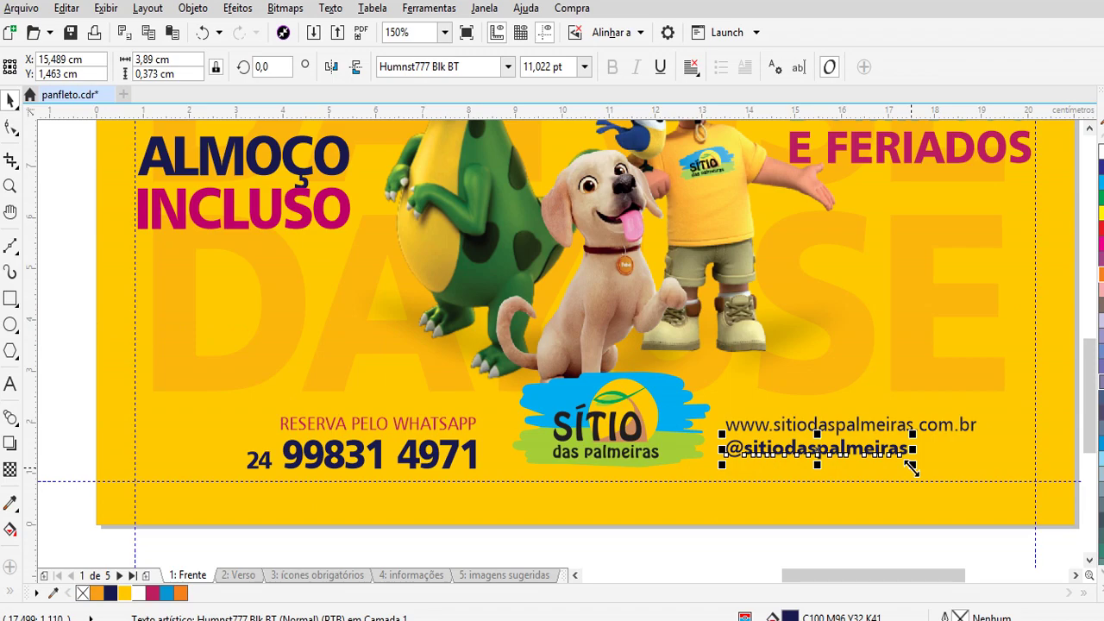
pyautogui.moveTo(911, 468); pyautogui.dragTo(964, 471)
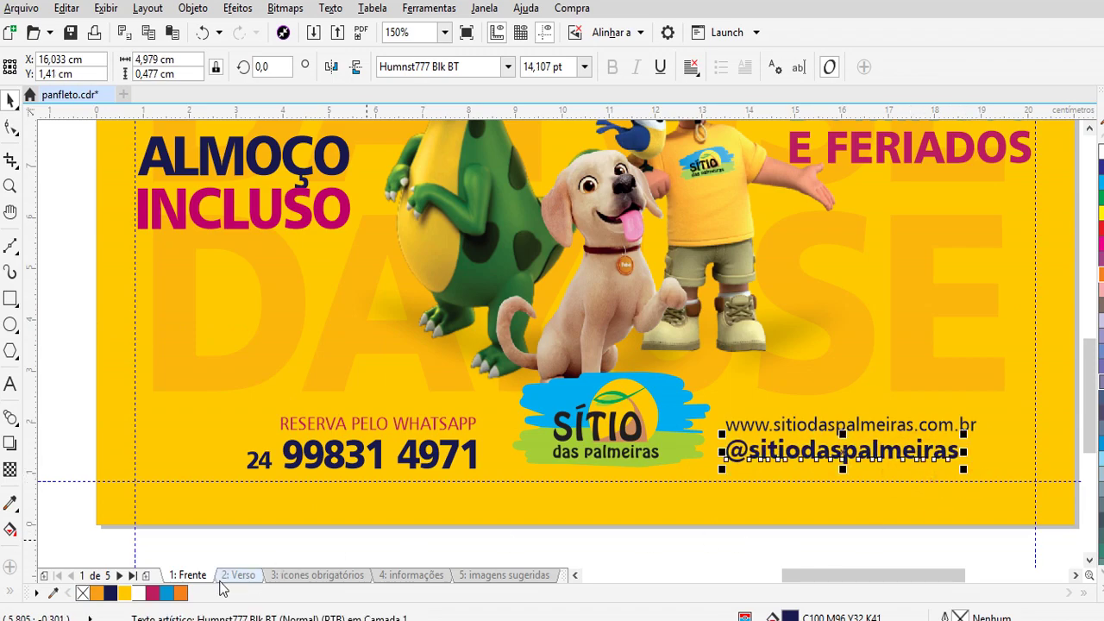
pyautogui.click(152, 593)
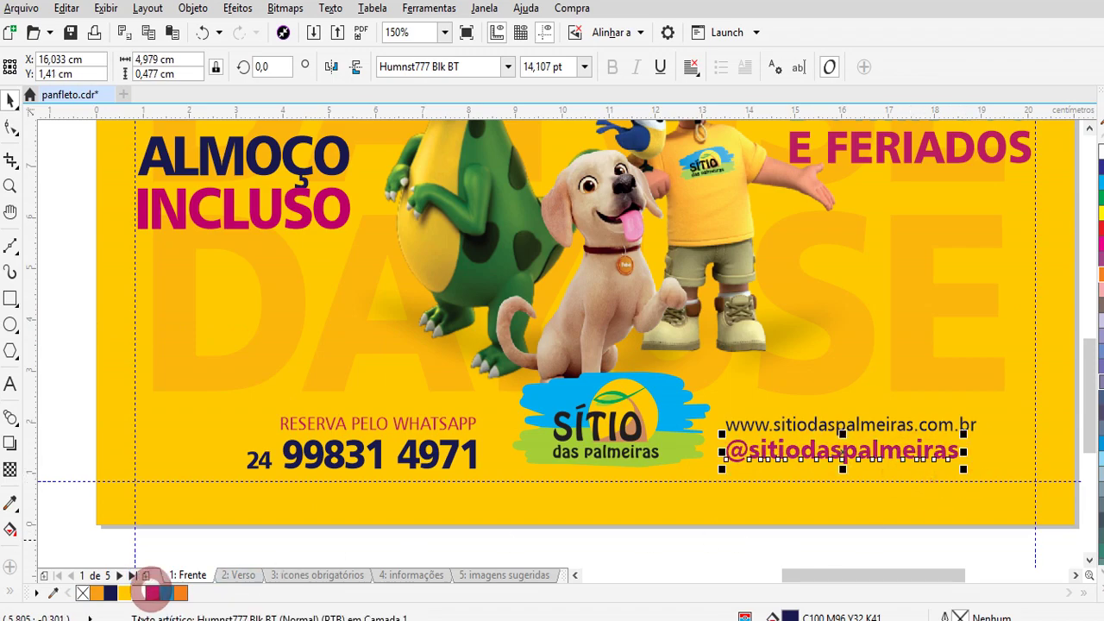
pyautogui.keyDown('shift'); pyautogui.click(450, 460); pyautogui.keyUp('shift')
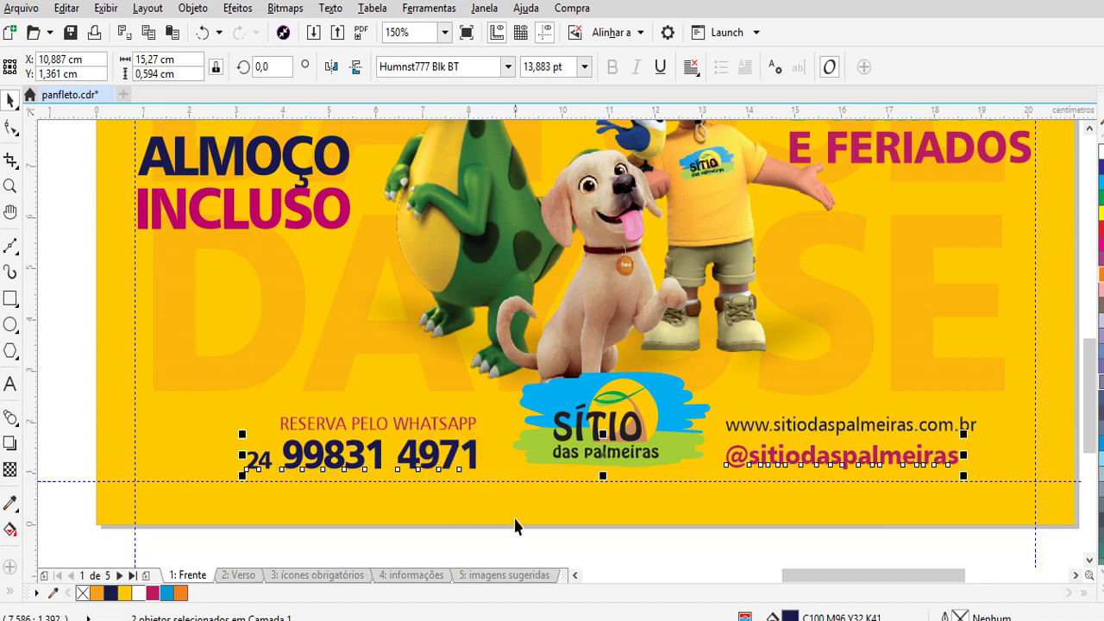
pyautogui.hotkey('ctrl', 'z')
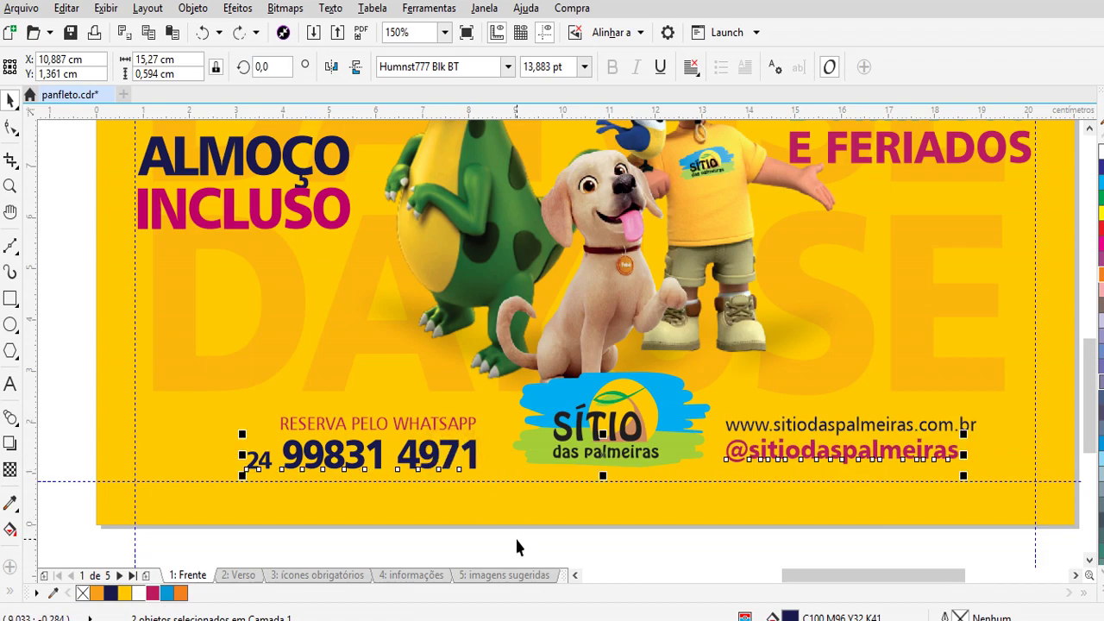
pyautogui.click(603, 543)
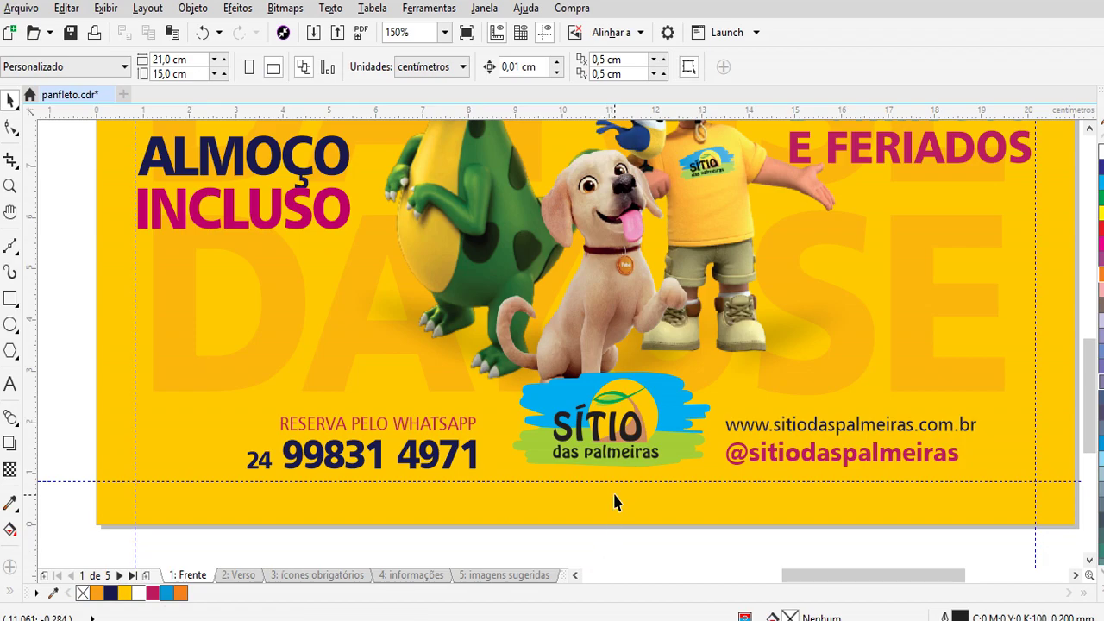
# Draw a thin white, outline-free divider bar above the WhatsApp booking text
pyautogui.scroll(-2, 613, 503)
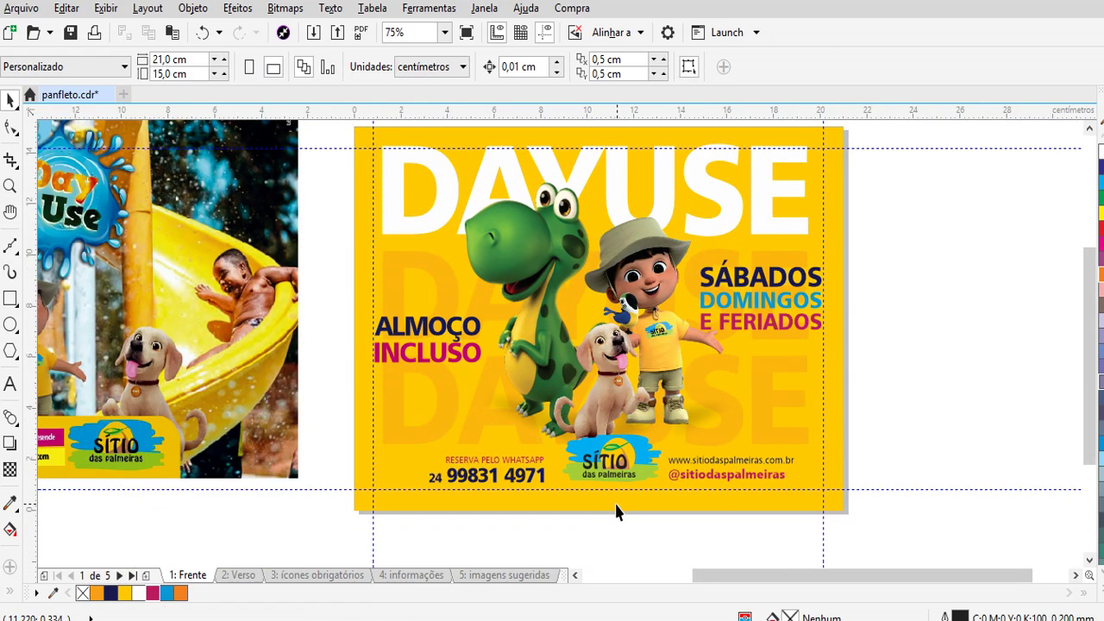
pyautogui.click(9, 299)
pyautogui.scroll(2, 470, 446)
pyautogui.moveTo(643, 444); pyautogui.dragTo(336, 448)
pyautogui.click(138, 593)
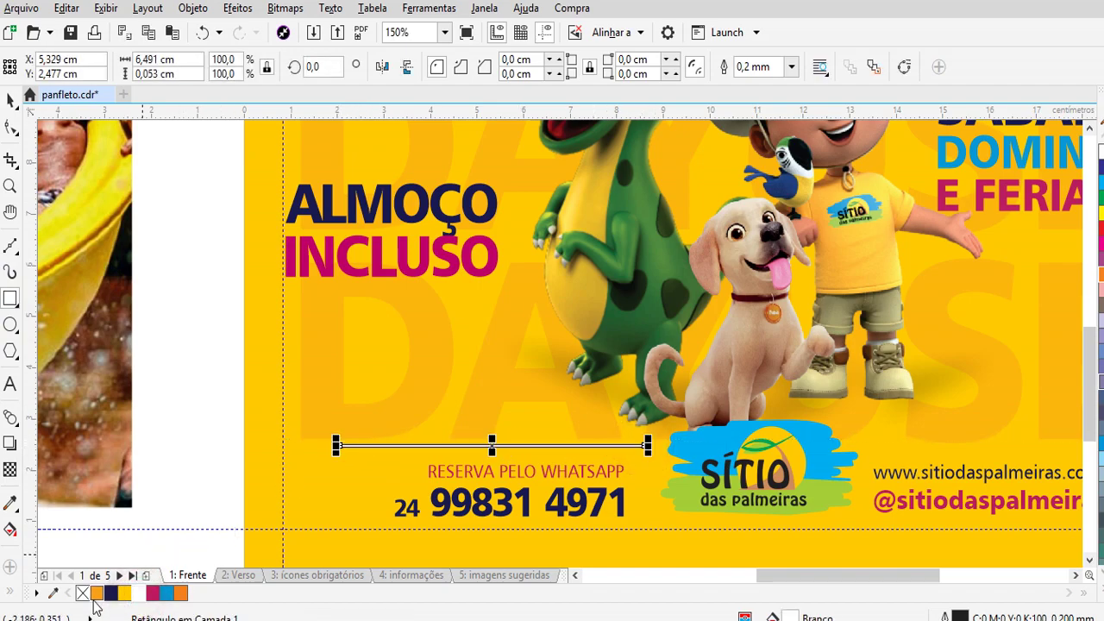
pyautogui.rightClick(82, 593)
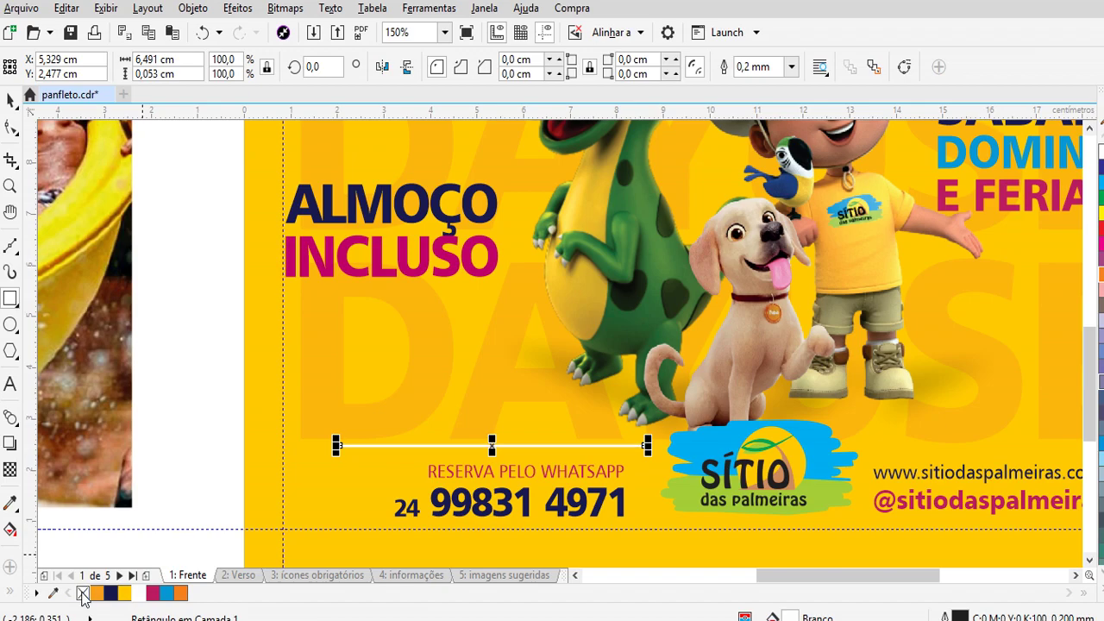
pyautogui.click(11, 100)
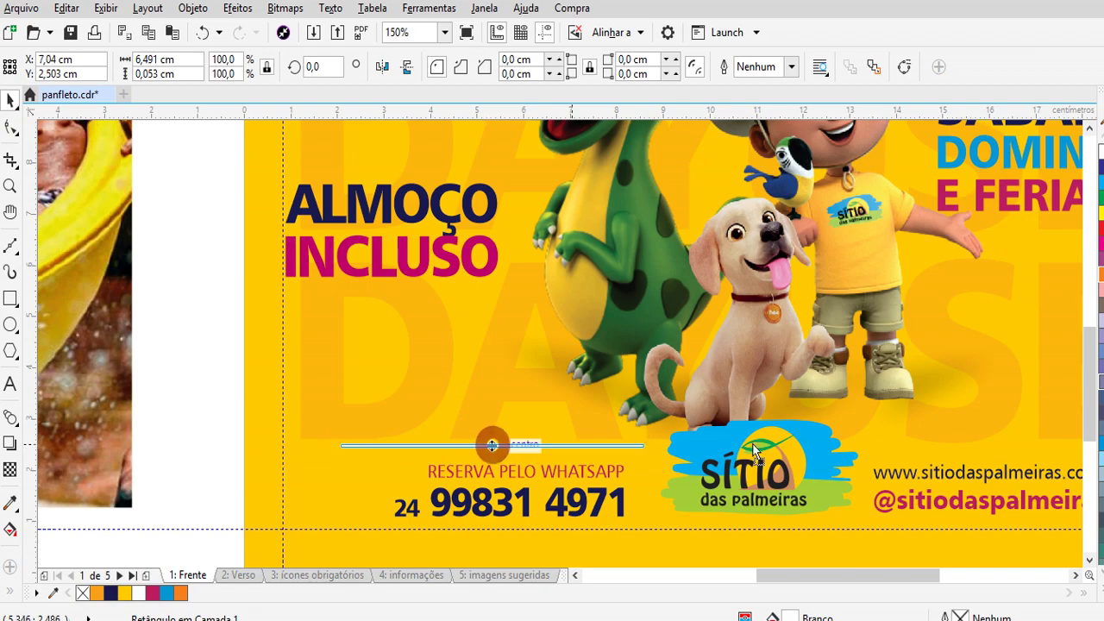
# Copy the white divider above the website text and group the two lines
pyautogui.moveTo(495, 444); pyautogui.dragTo(966, 448)
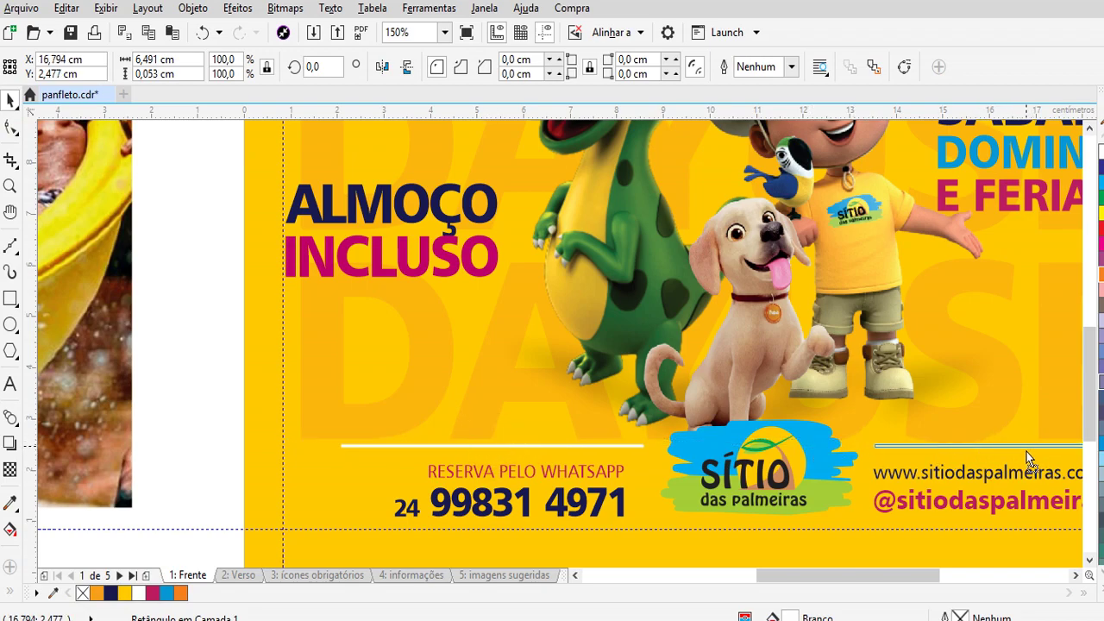
pyautogui.keyDown('shift'); pyautogui.click(583, 445); pyautogui.keyUp('shift')
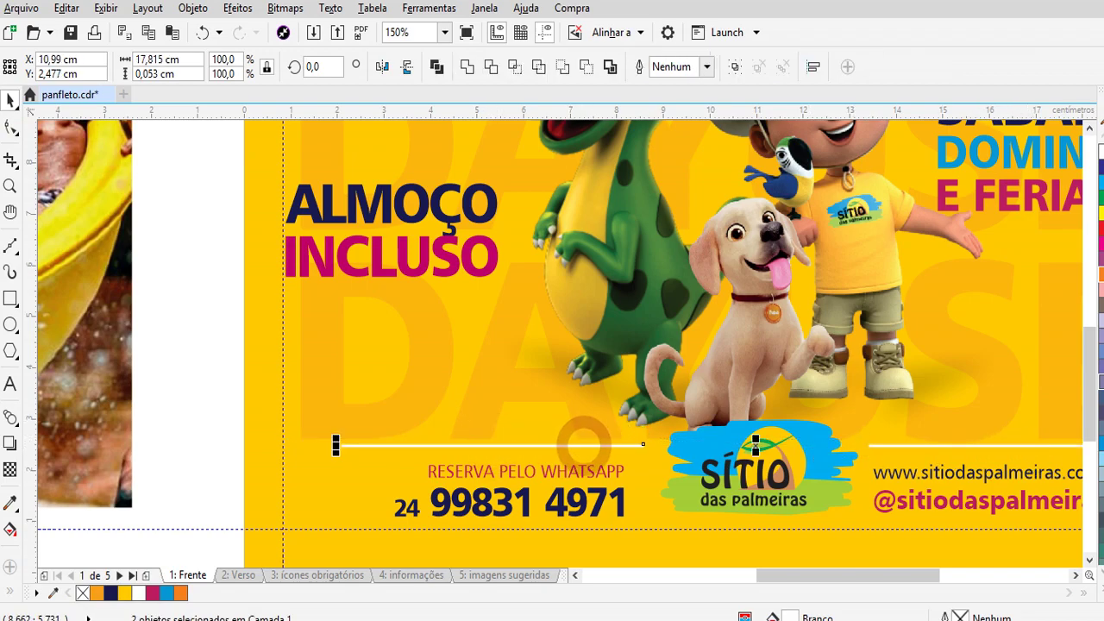
pyautogui.click(733, 67)
pyautogui.click(444, 377)
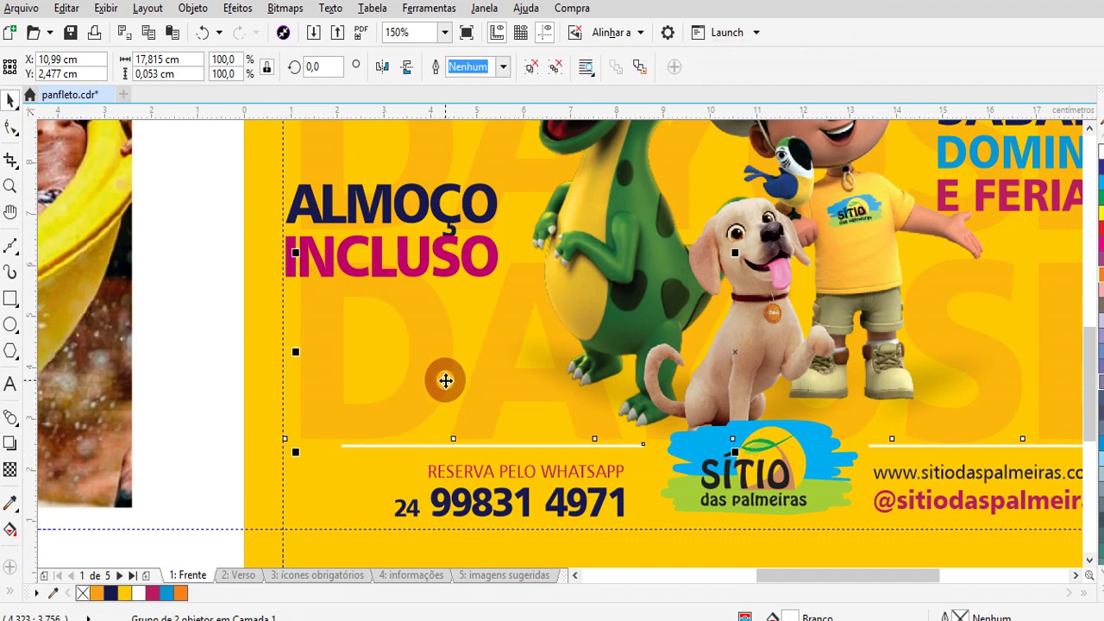
pyautogui.click(250, 442)
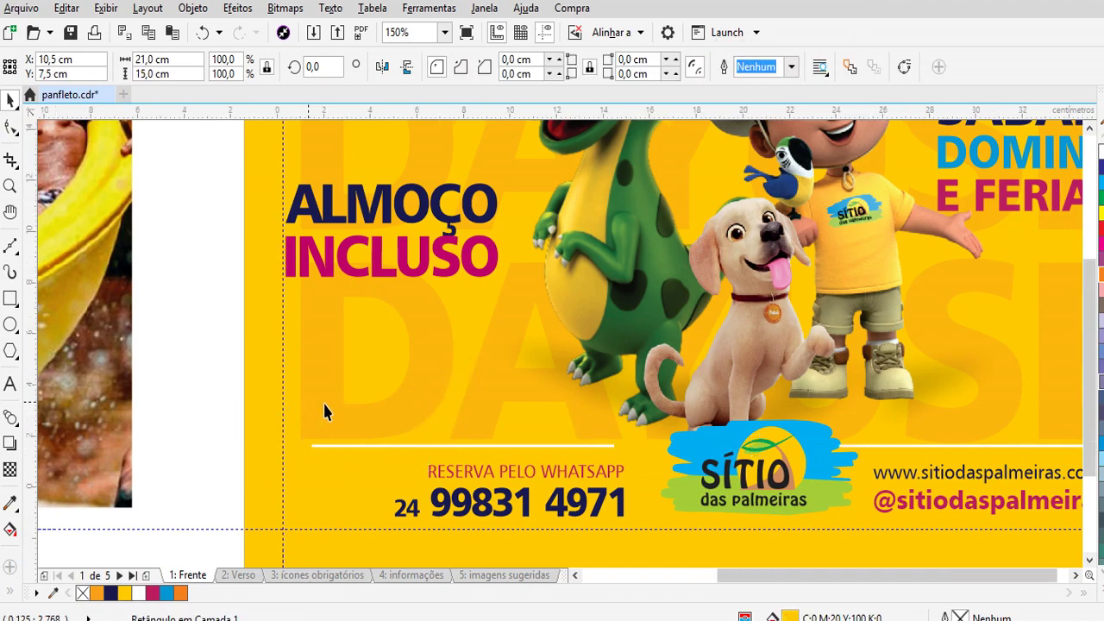
pyautogui.scroll(-2, 323, 412)
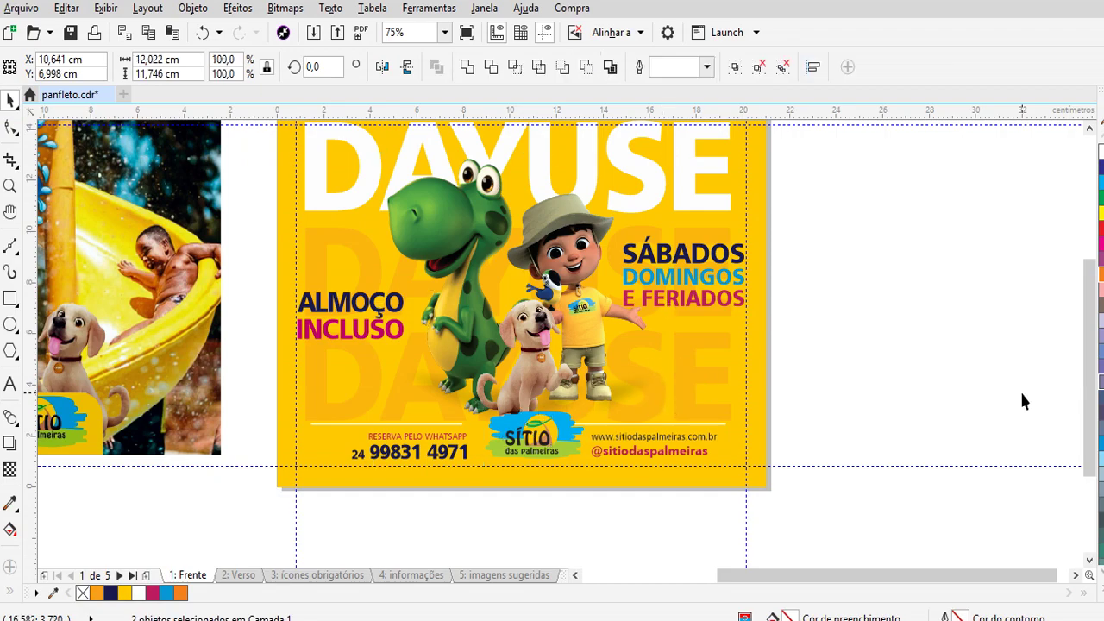
# Delete the reference flyer photo beside the page and zoom to the flyer page
pyautogui.click(977, 362)
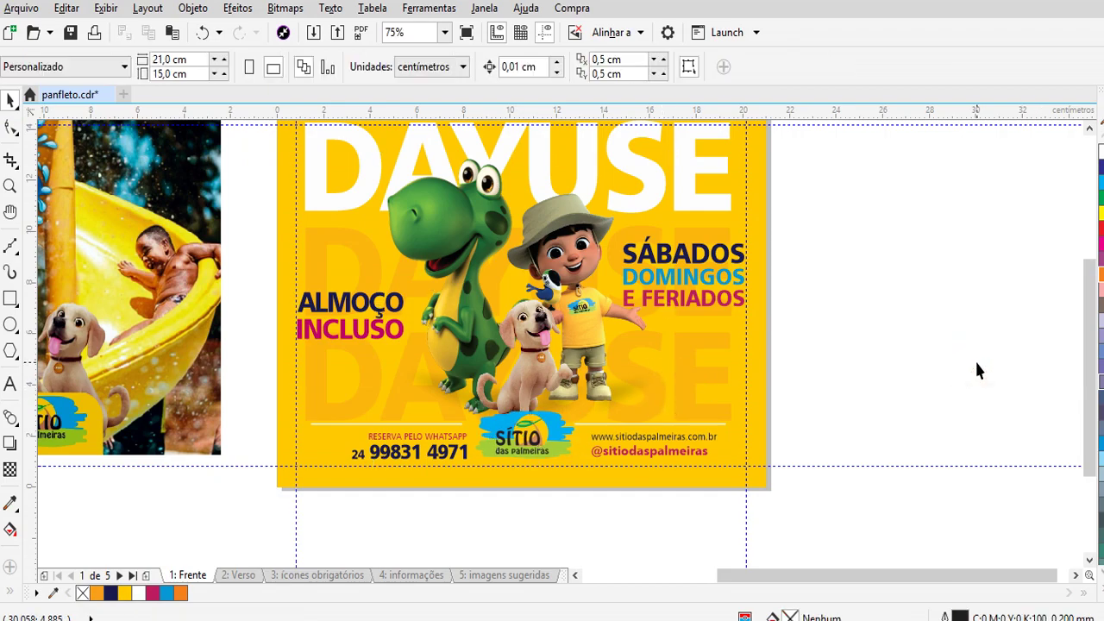
pyautogui.press('F4')
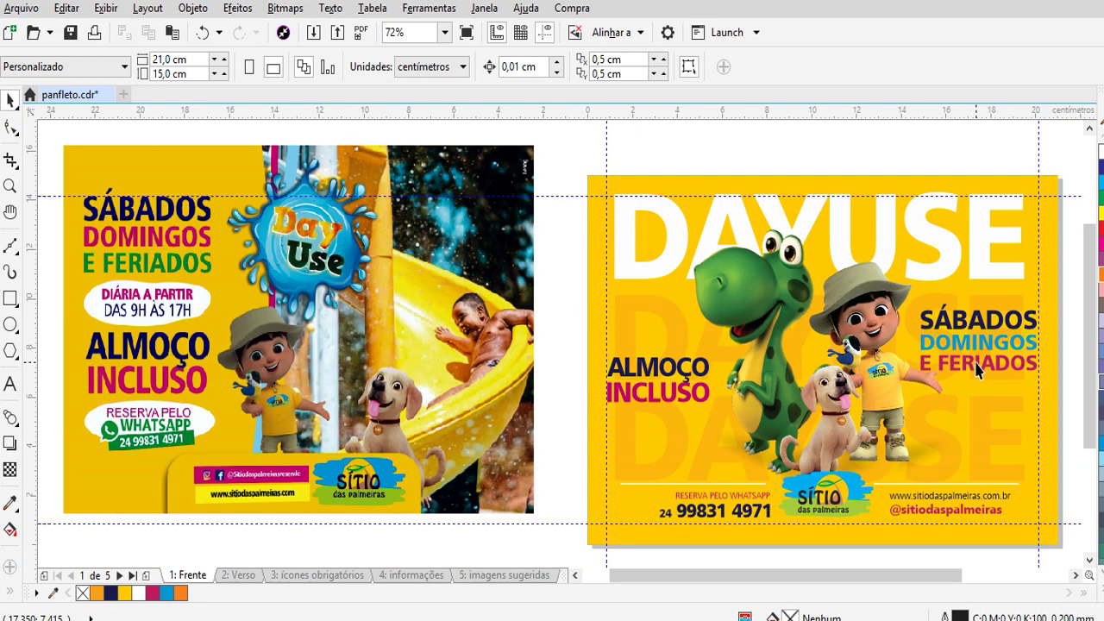
pyautogui.click(347, 393)
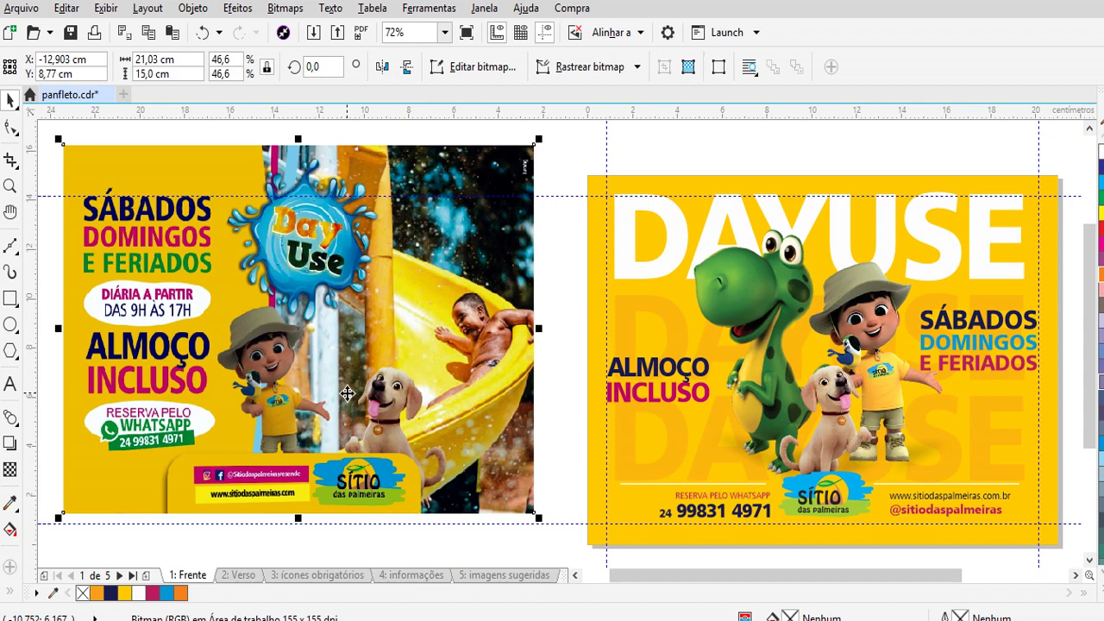
pyautogui.press('Delete')
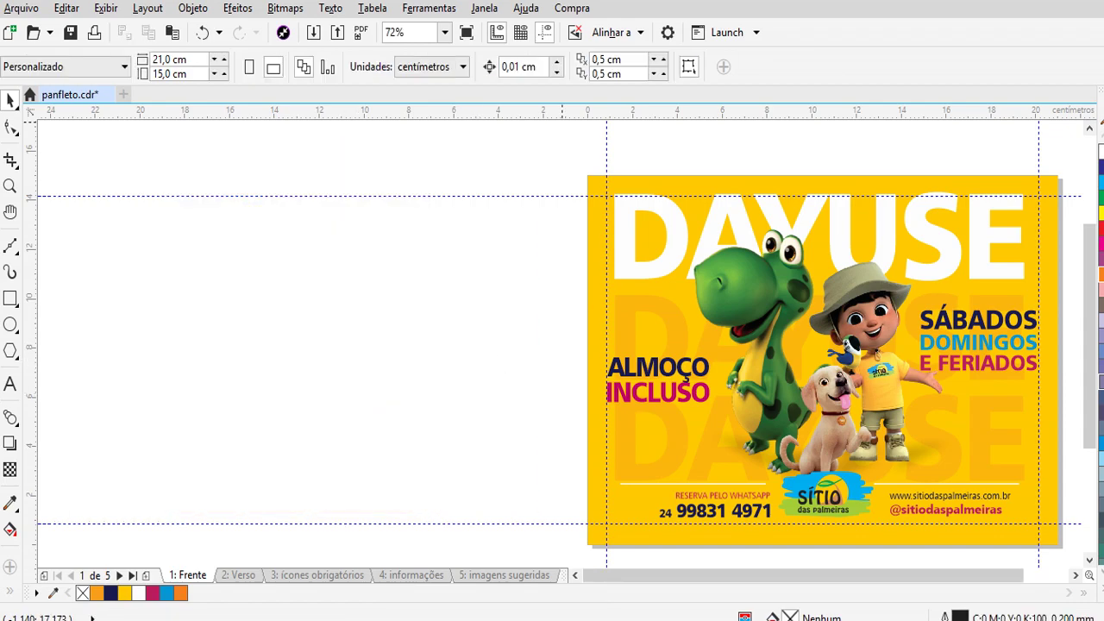
pyautogui.click(548, 32)
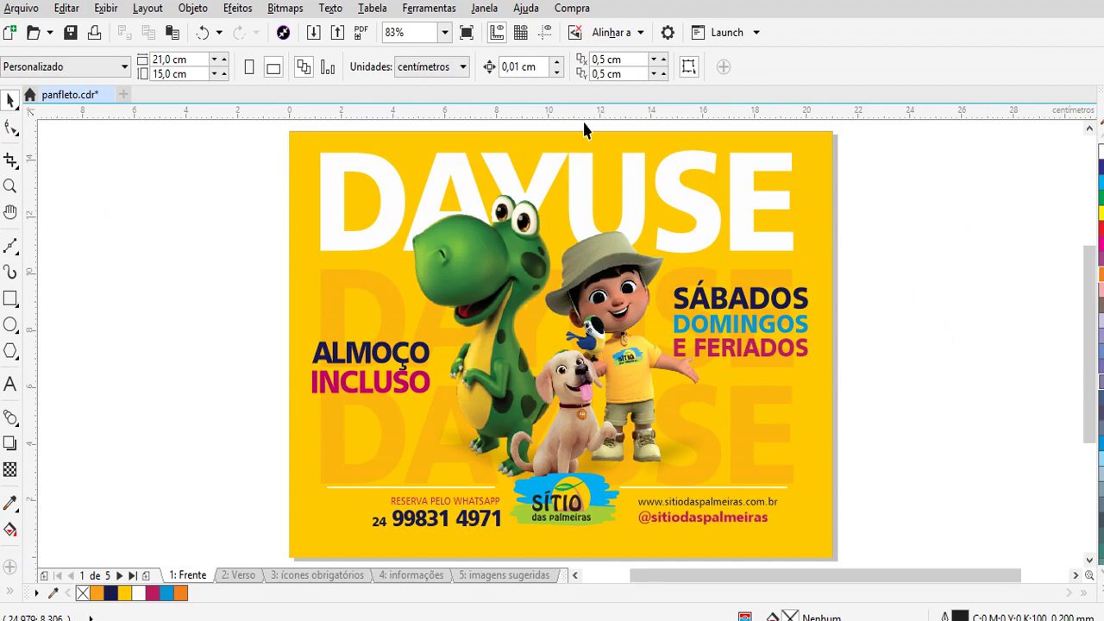
# Enlarge the ALMOÇO INCLUSO text and move it lower on the front page
pyautogui.moveTo(216, 334)
pyautogui.mouseDown()
pyautogui.moveTo(459, 425)
pyautogui.moveTo(442, 429)
pyautogui.mouseUp()
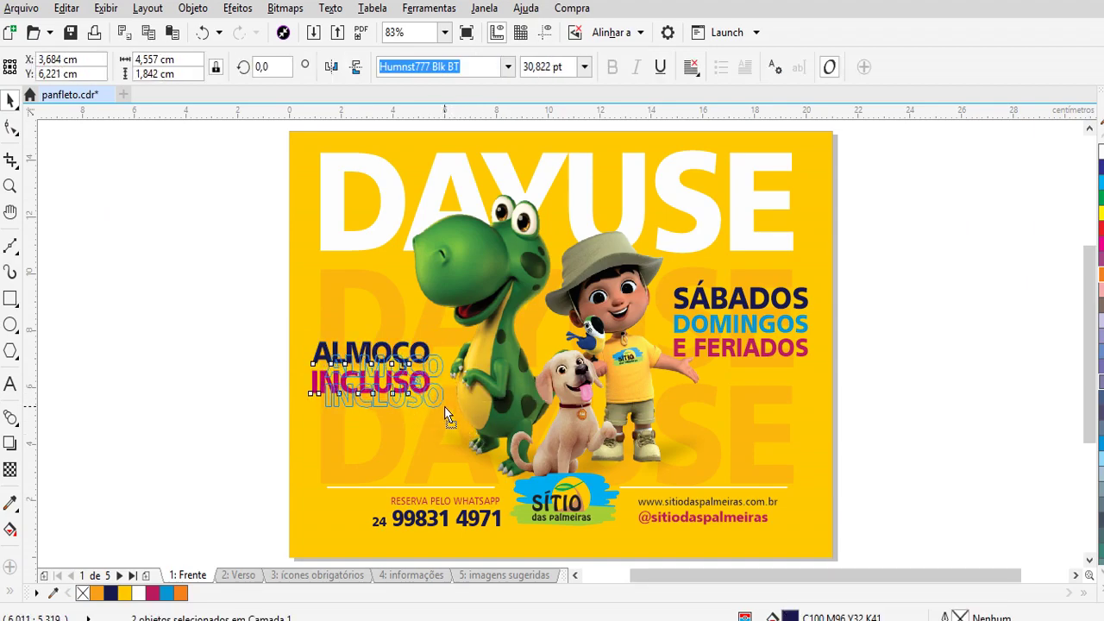
pyautogui.moveTo(446, 412); pyautogui.dragTo(469, 423)
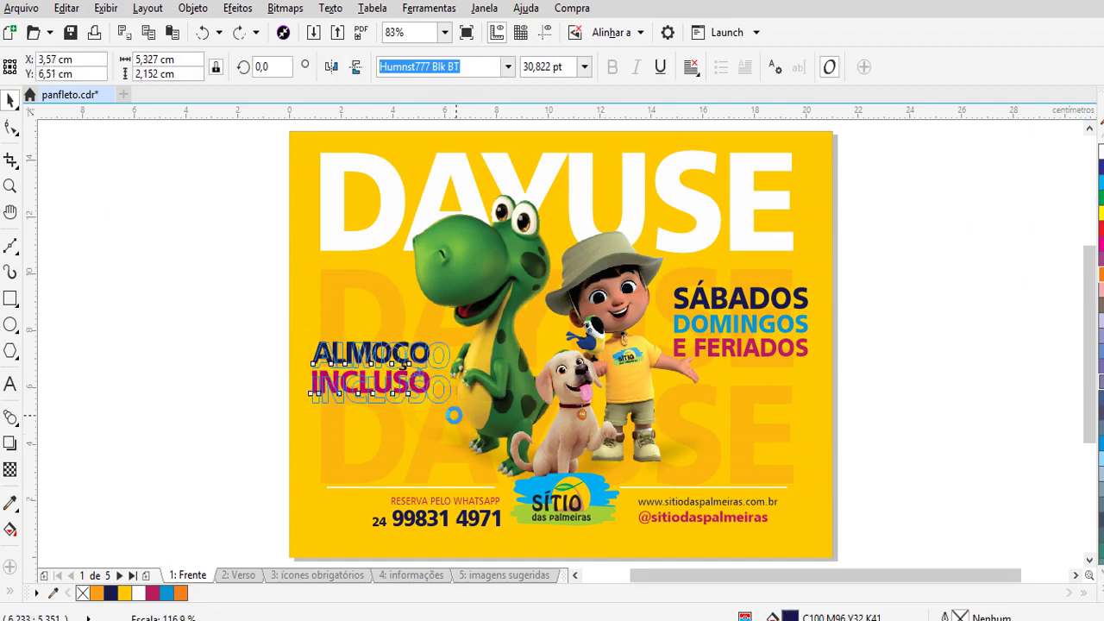
pyautogui.moveTo(418, 392)
pyautogui.mouseDown()
pyautogui.moveTo(405, 379)
pyautogui.moveTo(412, 390)
pyautogui.mouseUp()
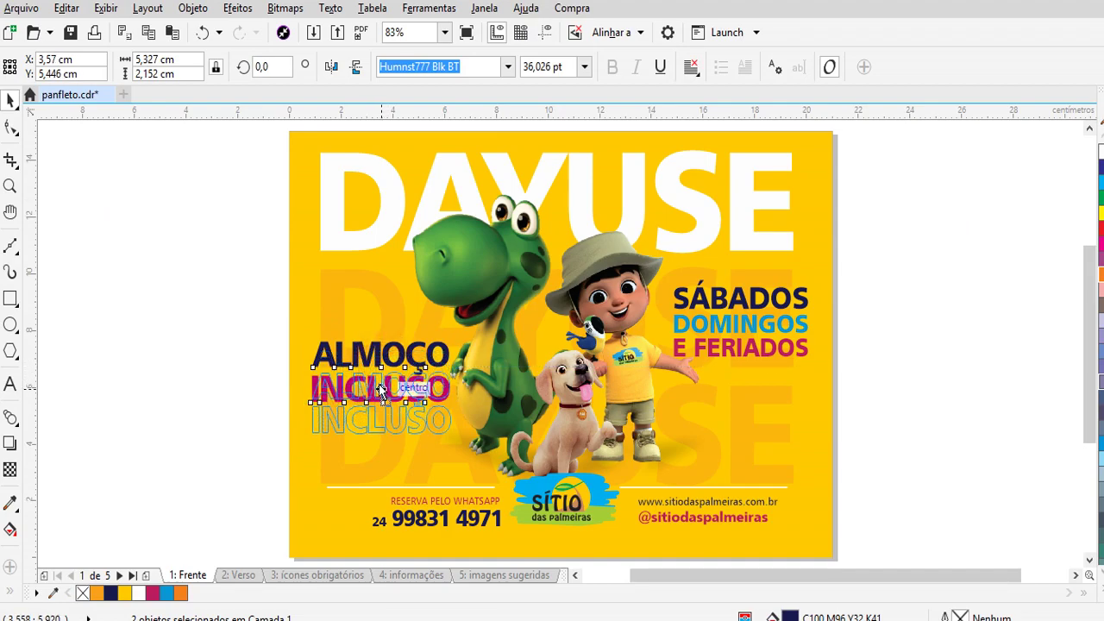
pyautogui.click(608, 496)
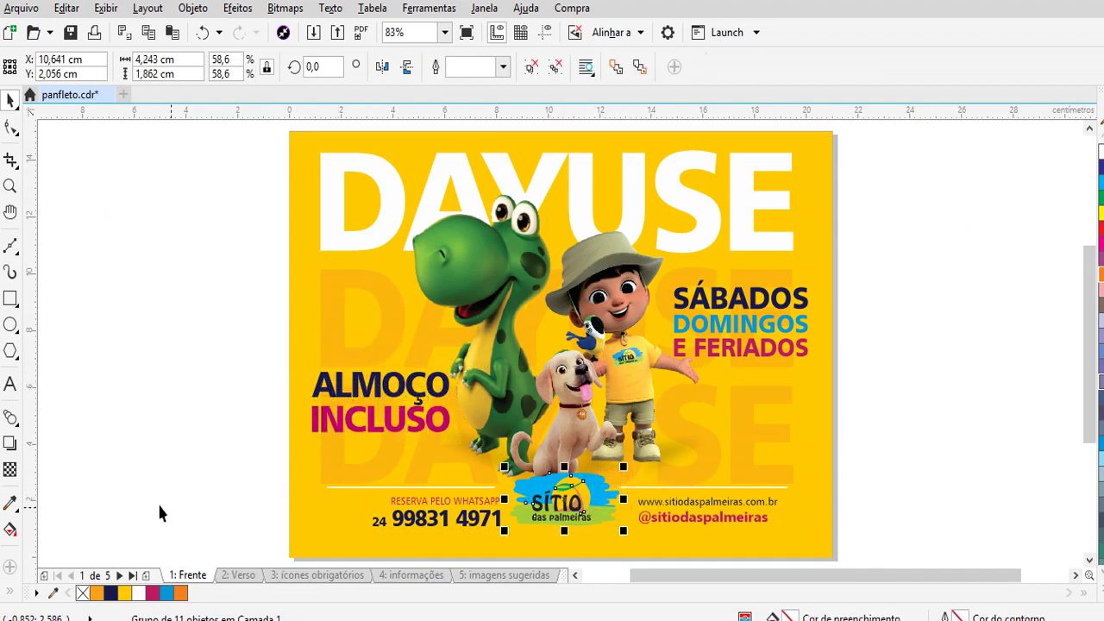
# Pull a drop shadow out just below the Sítio das Palmeiras logo and adjust its feathering
pyautogui.click(12, 445)
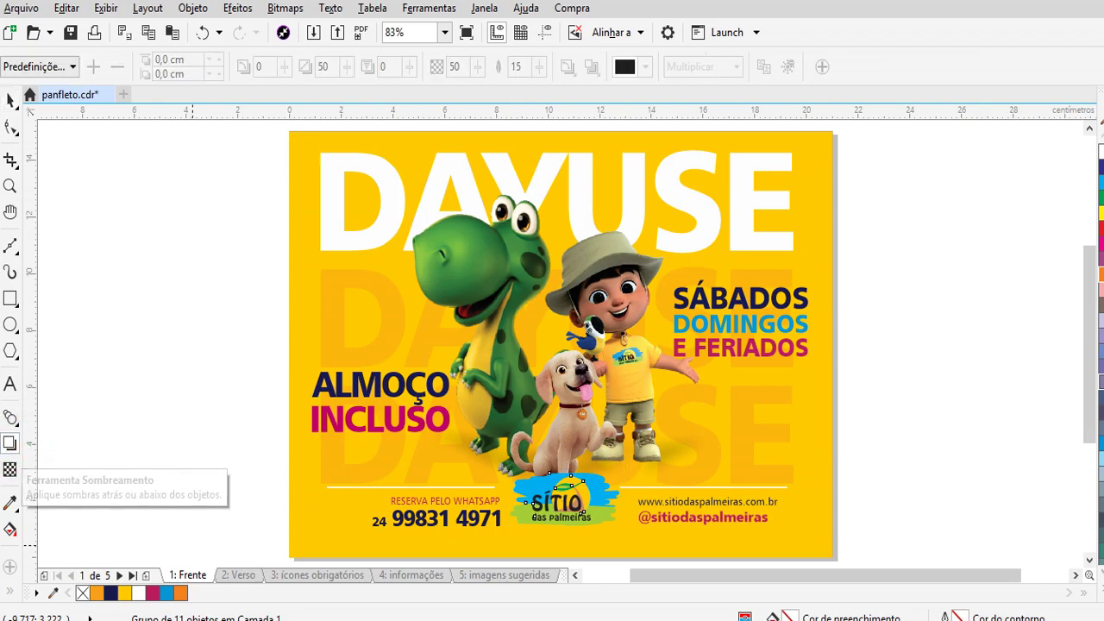
pyautogui.moveTo(563, 499)
pyautogui.mouseDown()
pyautogui.moveTo(572, 546)
pyautogui.moveTo(544, 531)
pyautogui.mouseUp()
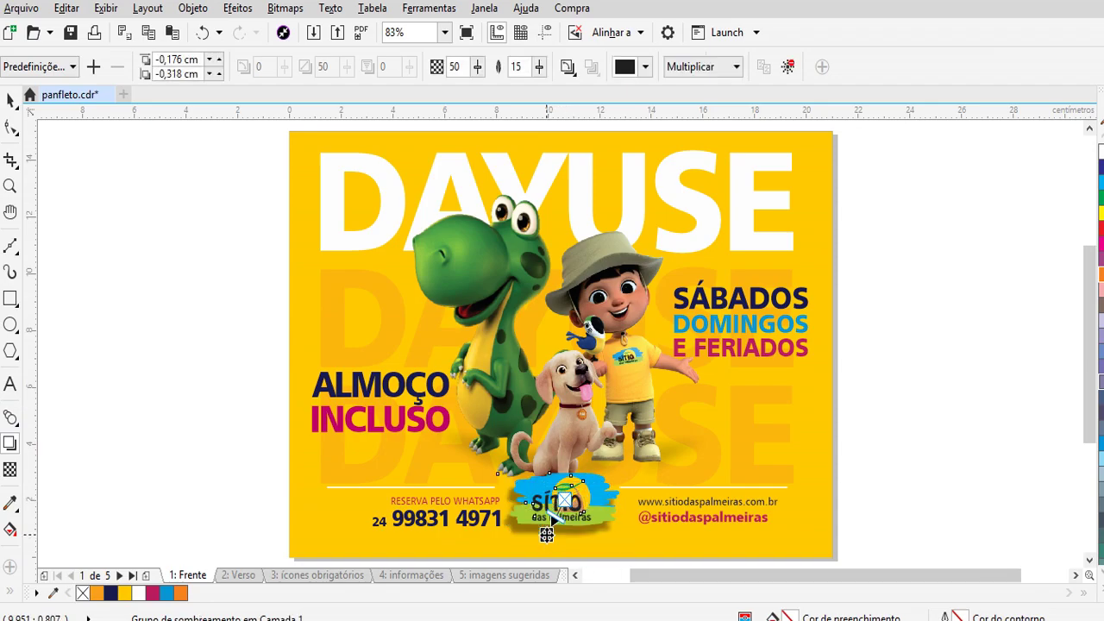
pyautogui.scroll(2, 545, 531)
pyautogui.scroll(4, 545, 531)
pyautogui.scroll(3, 545, 531)
pyautogui.moveTo(545, 531); pyautogui.dragTo(556, 488)
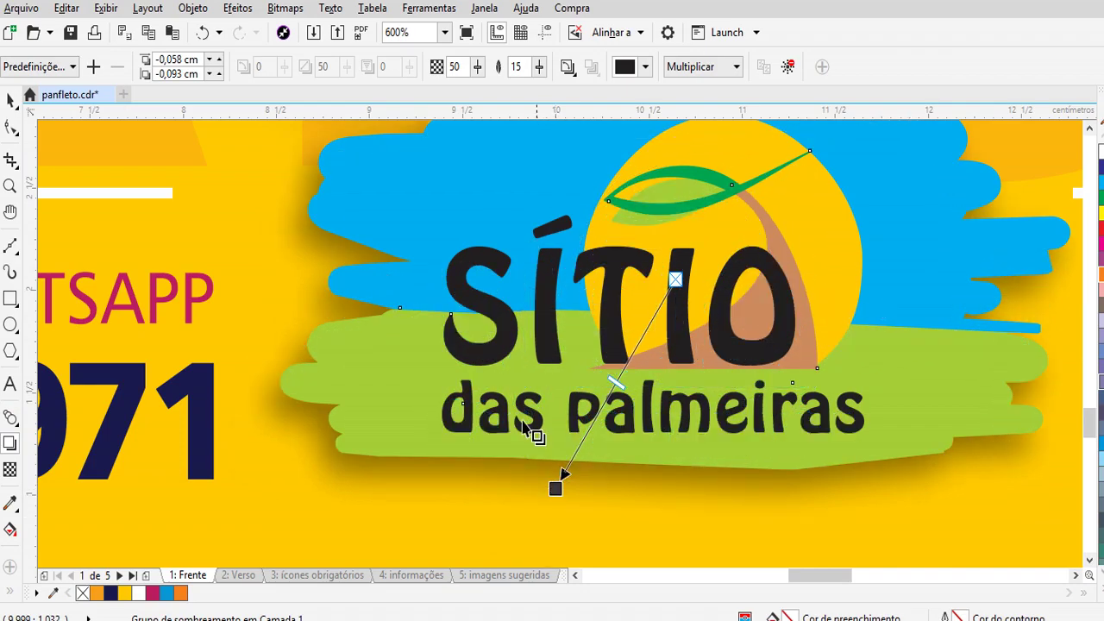
pyautogui.moveTo(539, 67)
pyautogui.mouseDown()
pyautogui.moveTo(540, 78)
pyautogui.moveTo(444, 76)
pyautogui.mouseUp()
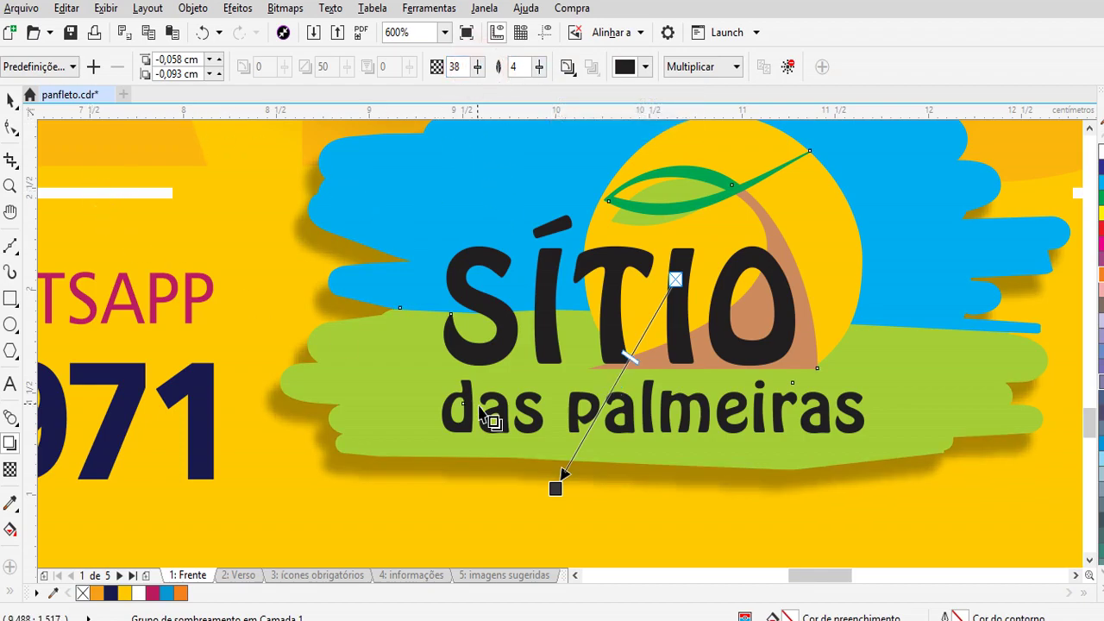
# Set the logo shadow's blend mode to Subtrair, opacity 38 and feathering 14
pyautogui.click(10, 100)
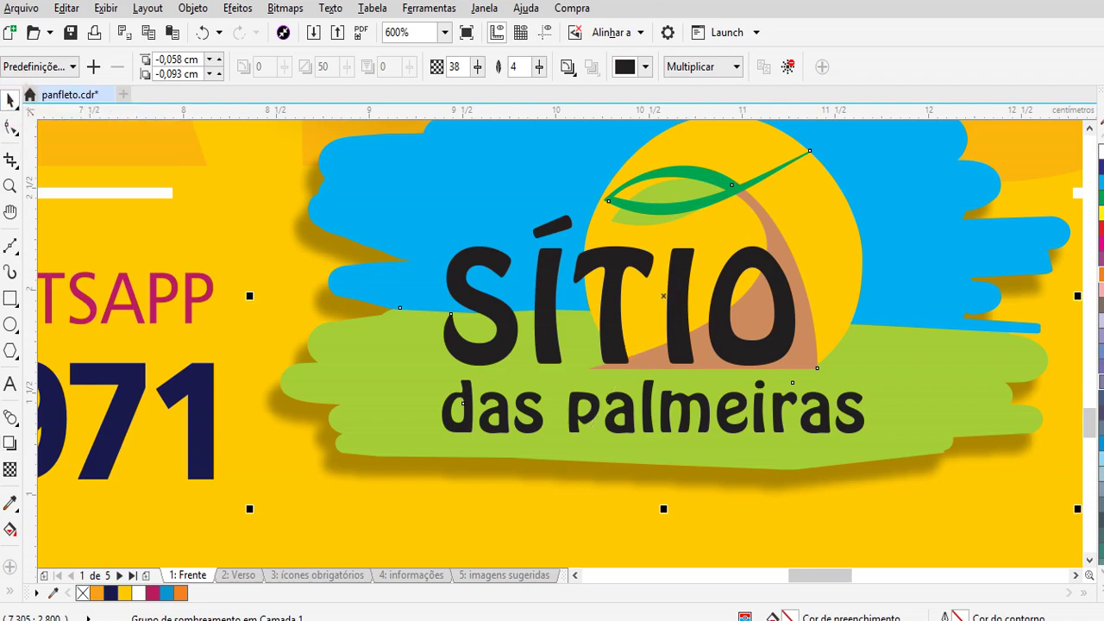
pyautogui.click(706, 65)
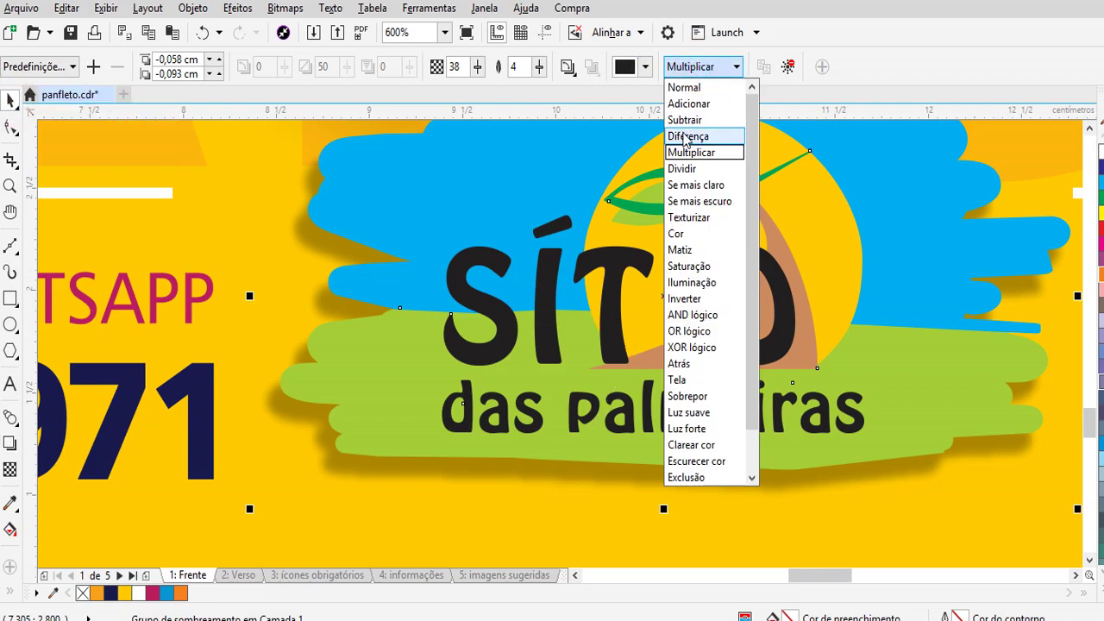
pyautogui.click(683, 119)
pyautogui.hotkey('shift', 'F4')
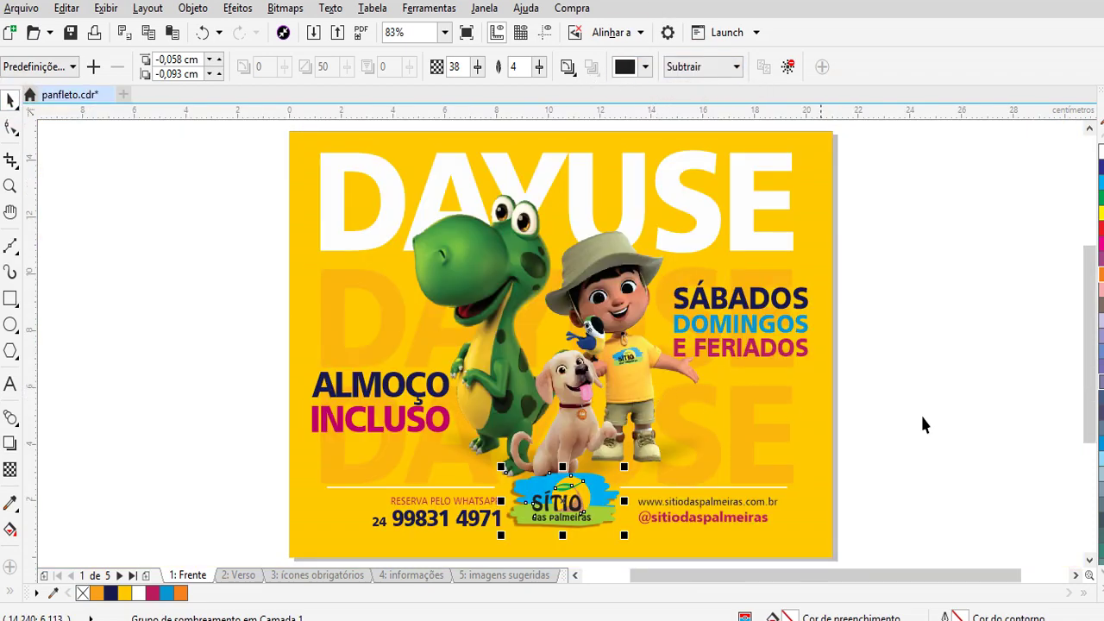
pyautogui.click(974, 340)
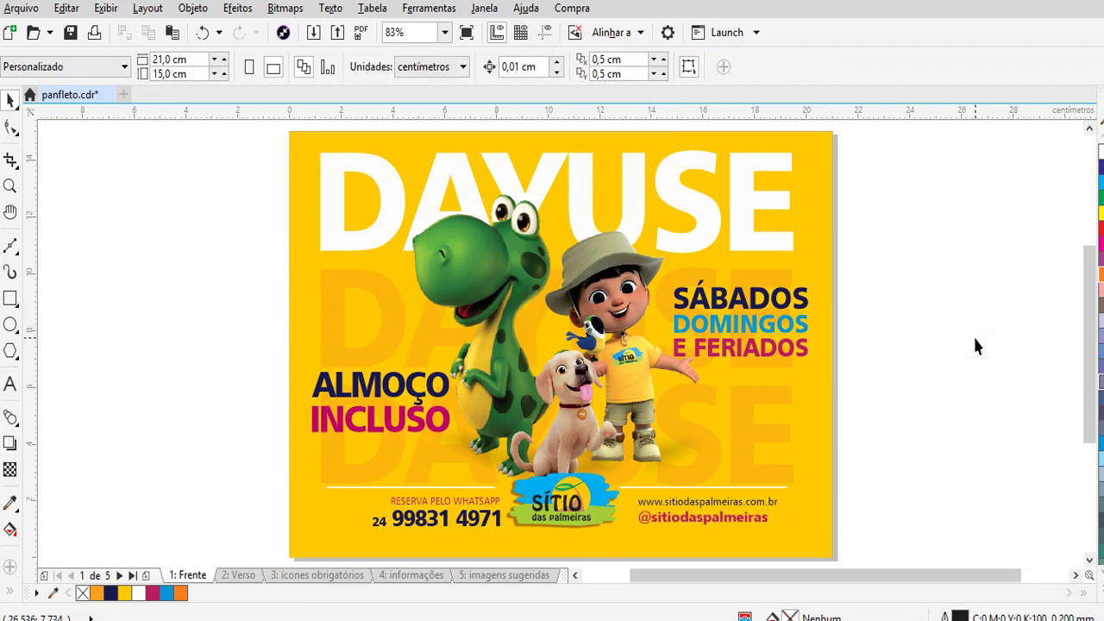
pyautogui.click(523, 526)
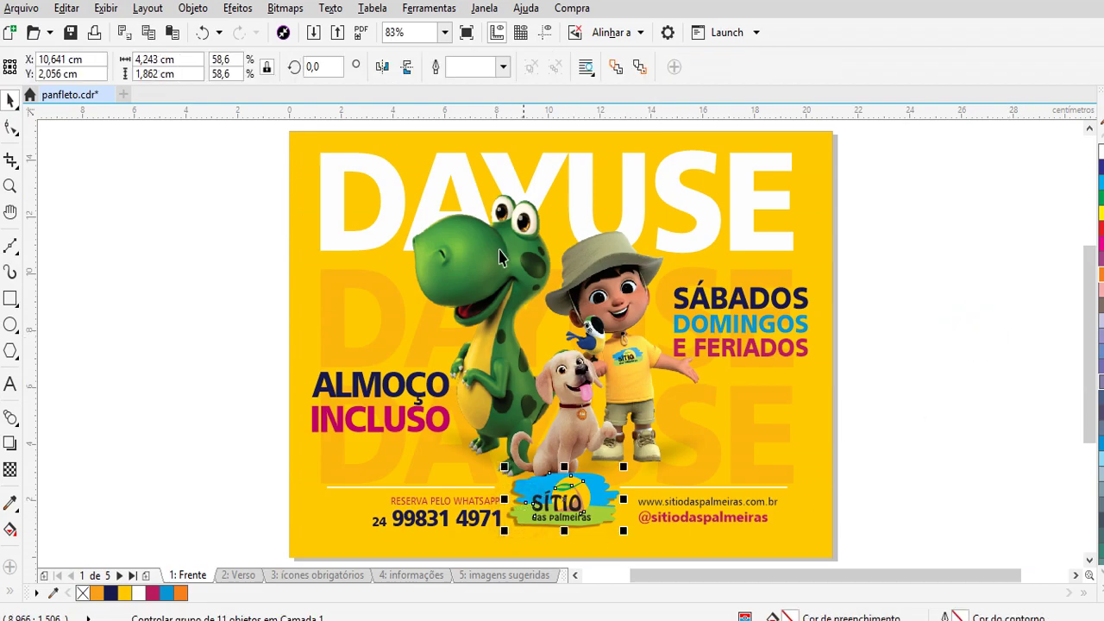
pyautogui.click(10, 443)
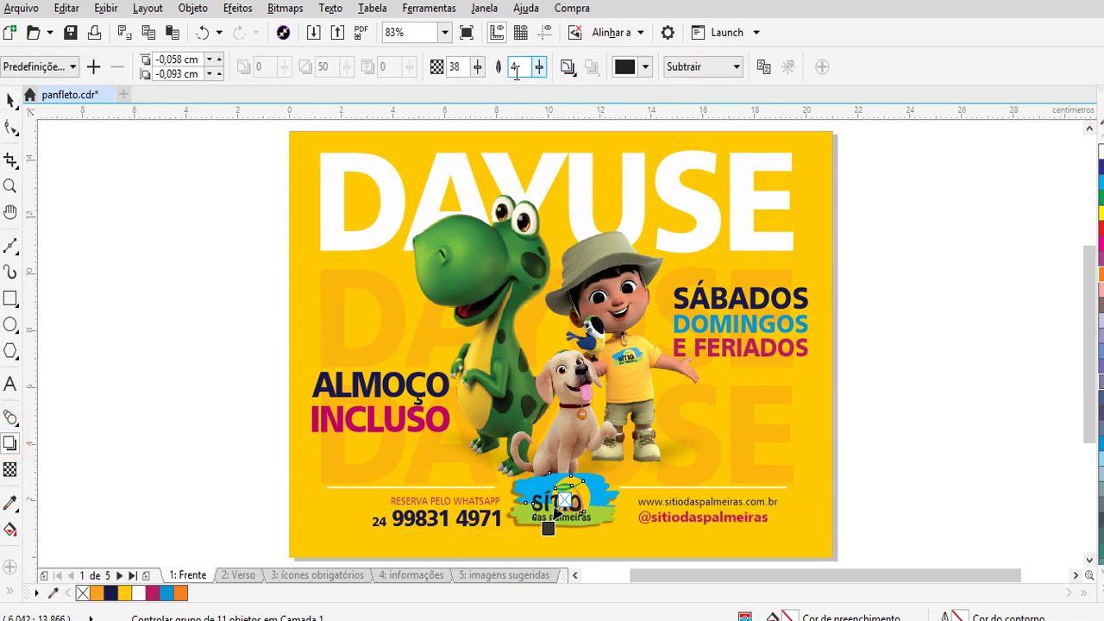
pyautogui.moveTo(537, 69); pyautogui.dragTo(543, 78)
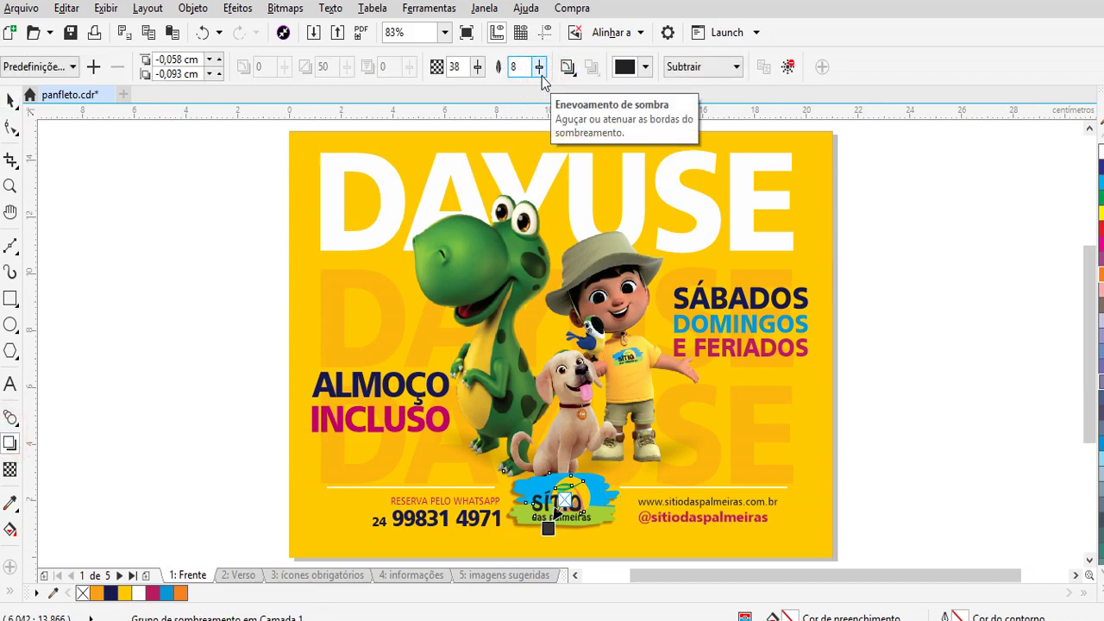
pyautogui.click(542, 74)
pyautogui.tripleClick(542, 72)
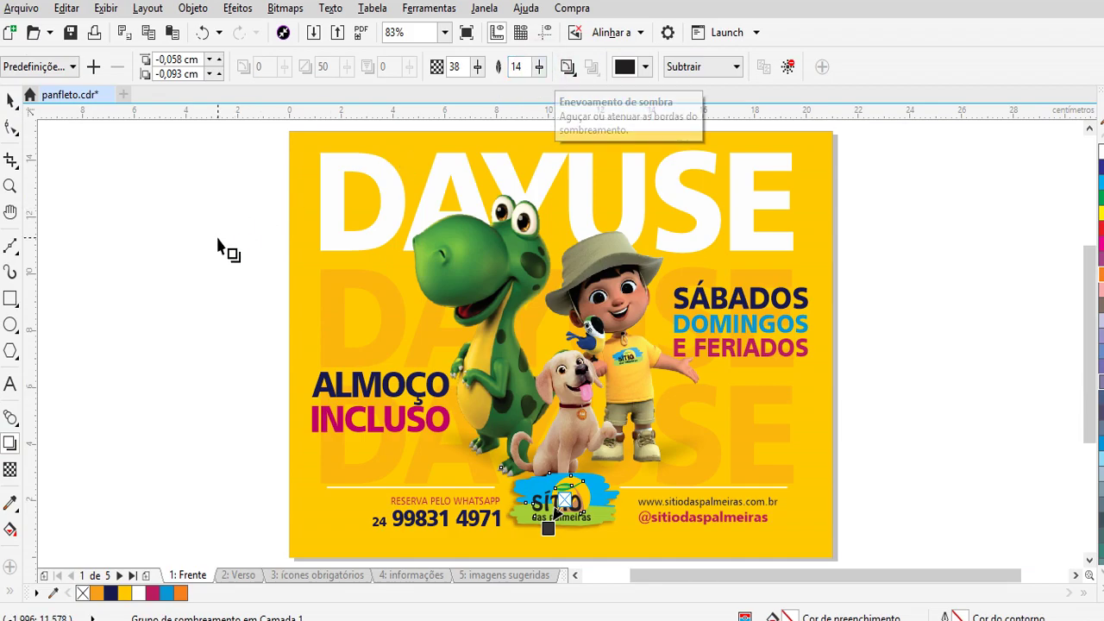
pyautogui.click(968, 369)
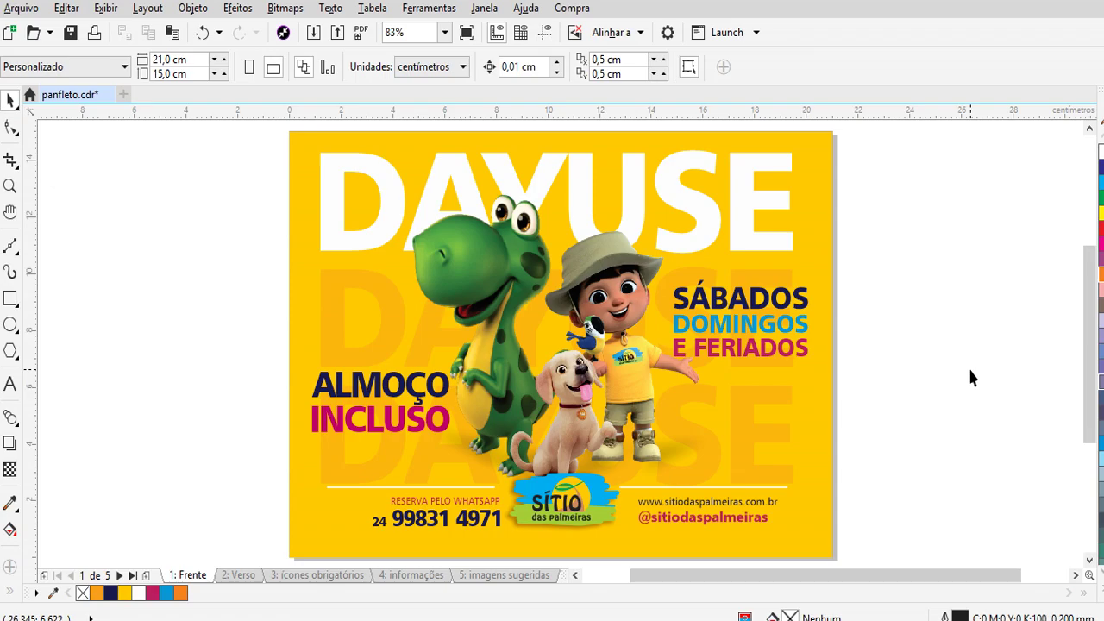
# Lay a horizontal linear transparency fade across the faded DAYUSE background text line
pyautogui.click(383, 342)
pyautogui.click(11, 470)
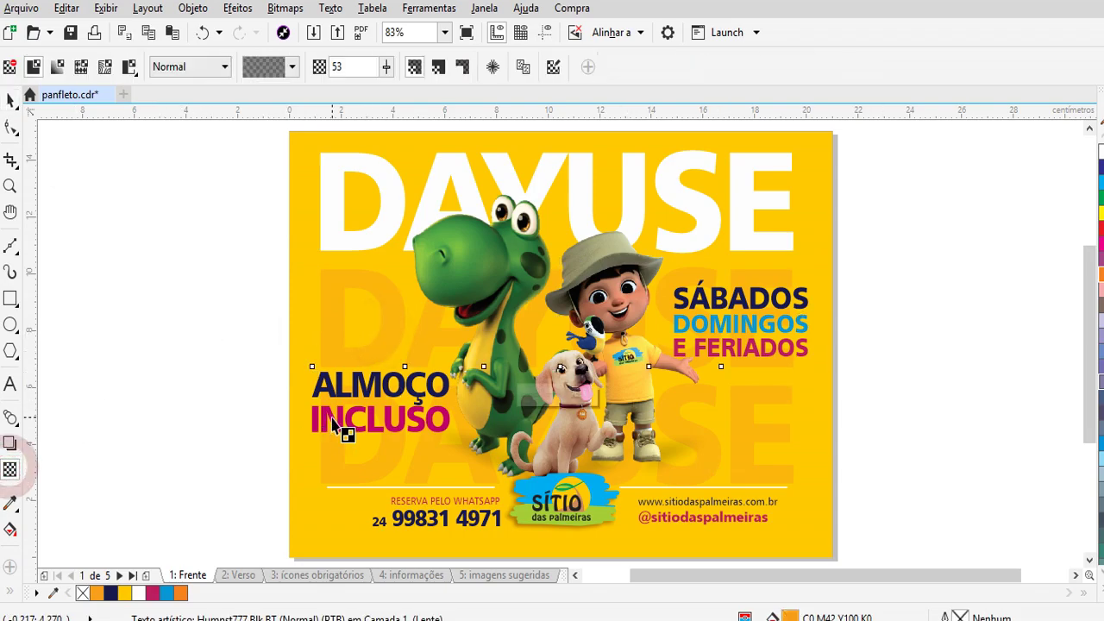
pyautogui.moveTo(536, 322); pyautogui.dragTo(787, 322)
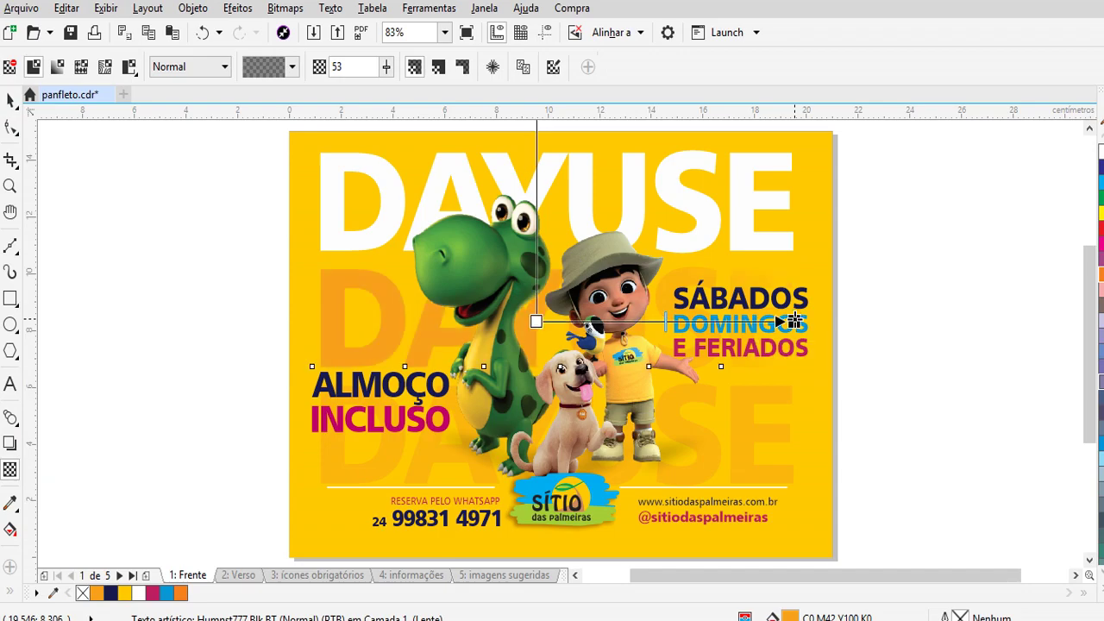
pyautogui.click(224, 317)
pyautogui.moveTo(193, 299)
pyautogui.mouseDown()
pyautogui.moveTo(586, 345)
pyautogui.moveTo(690, 321)
pyautogui.mouseUp()
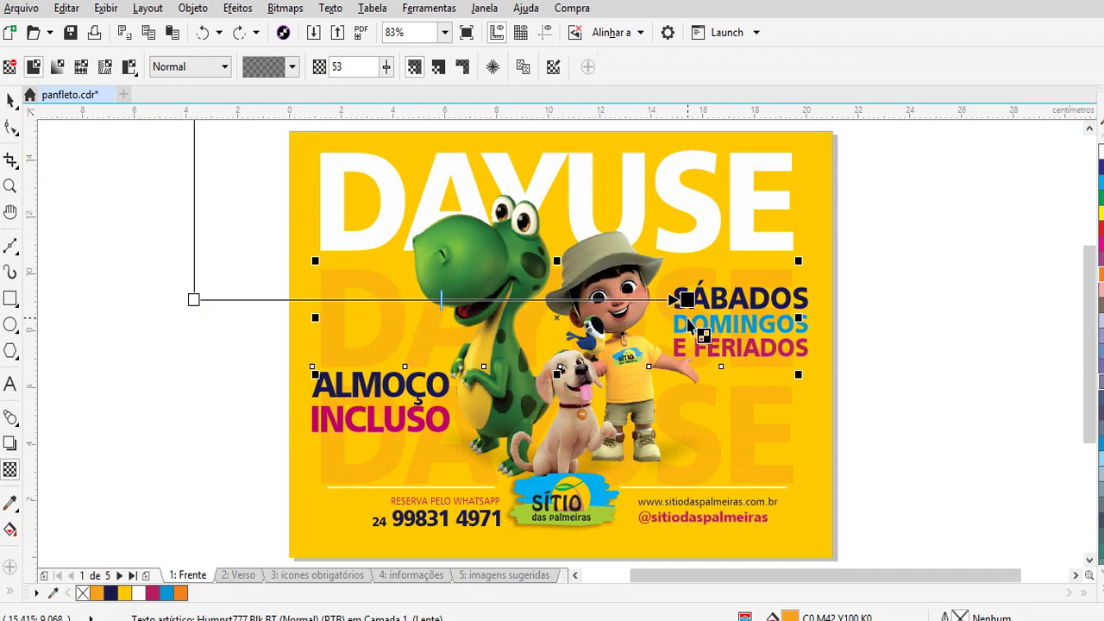
pyautogui.moveTo(690, 322); pyautogui.dragTo(686, 300)
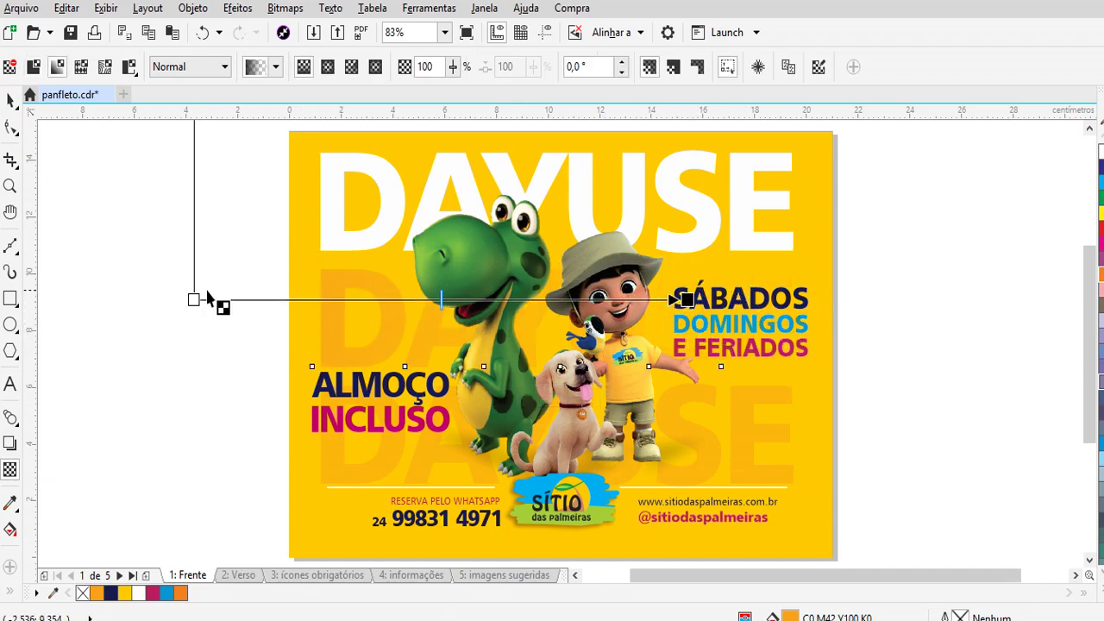
pyautogui.moveTo(193, 299); pyautogui.dragTo(173, 302)
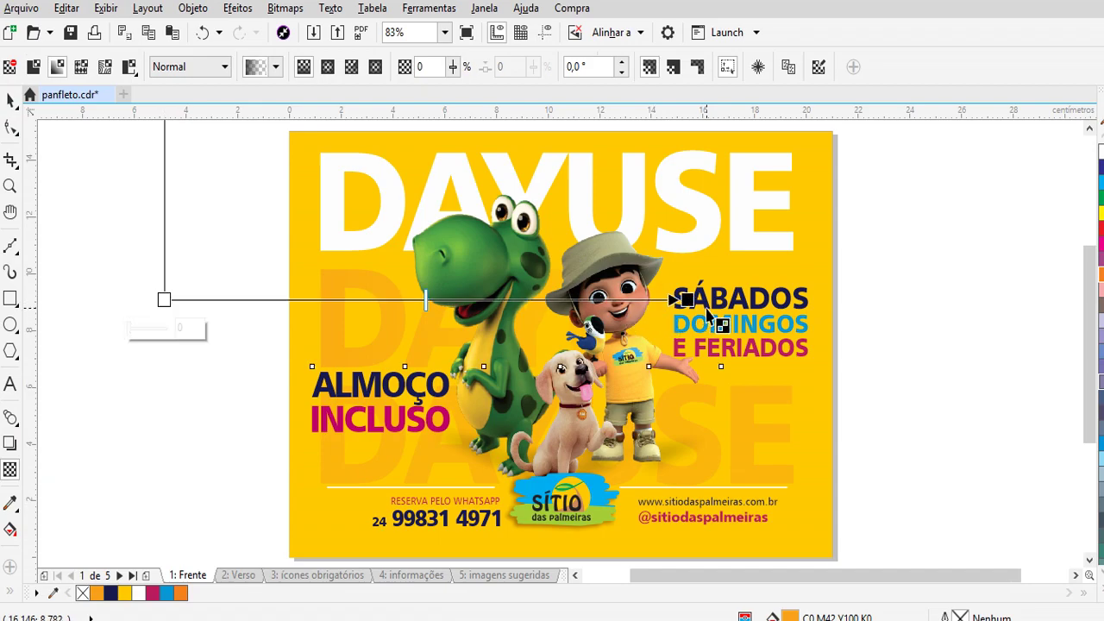
pyautogui.moveTo(685, 299); pyautogui.dragTo(740, 299)
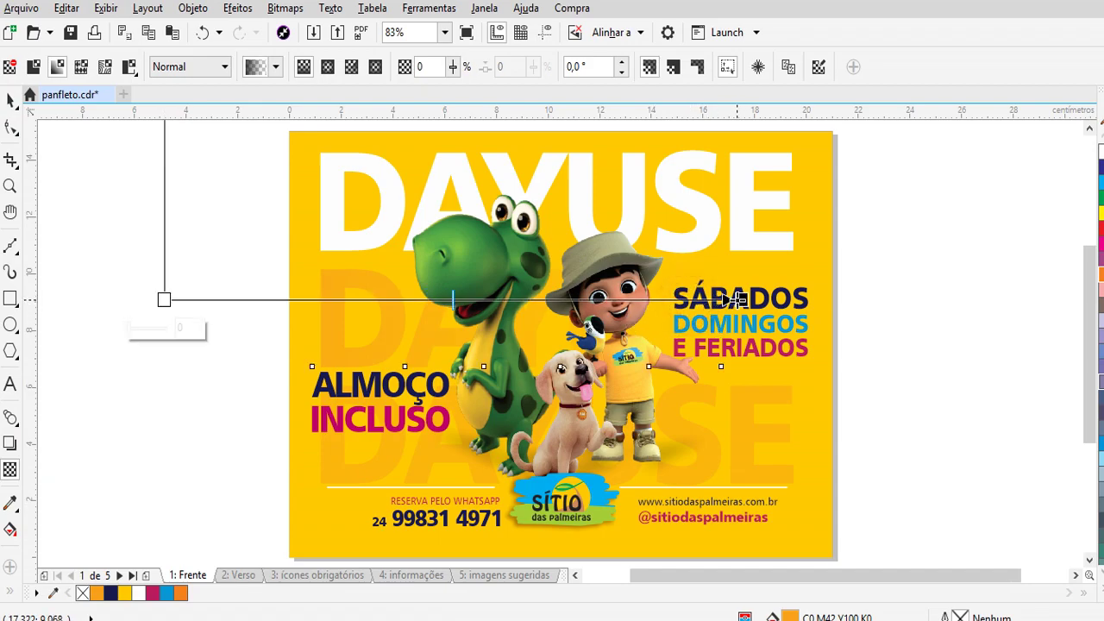
pyautogui.moveTo(752, 304); pyautogui.dragTo(906, 299)
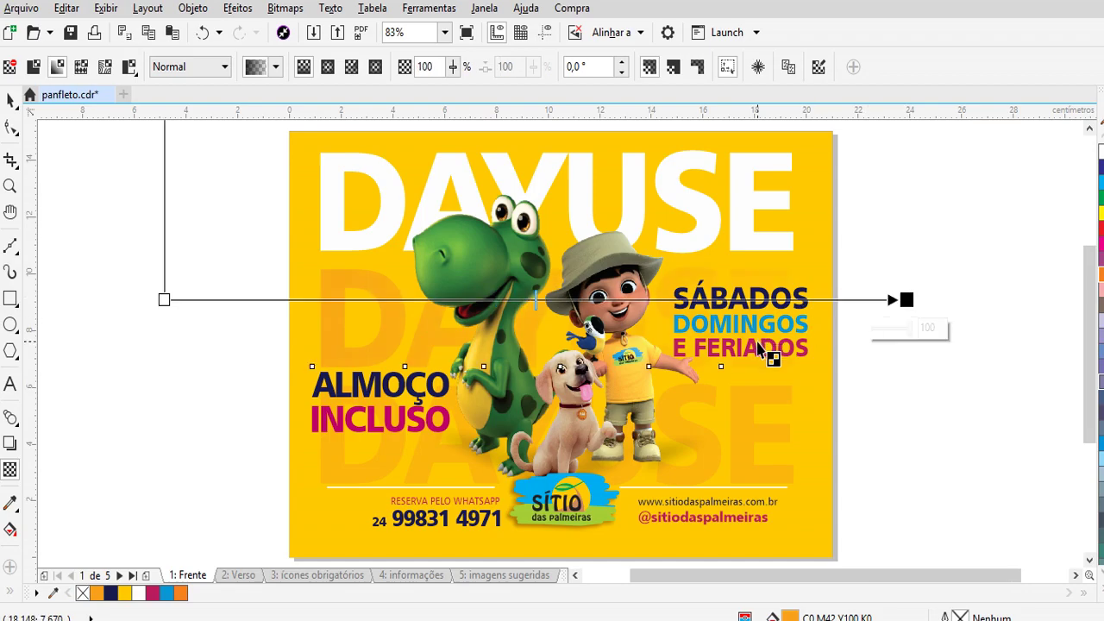
# Apply a linear transparency fade to the second faded DAYUSE line, stretched far right
pyautogui.click(739, 439)
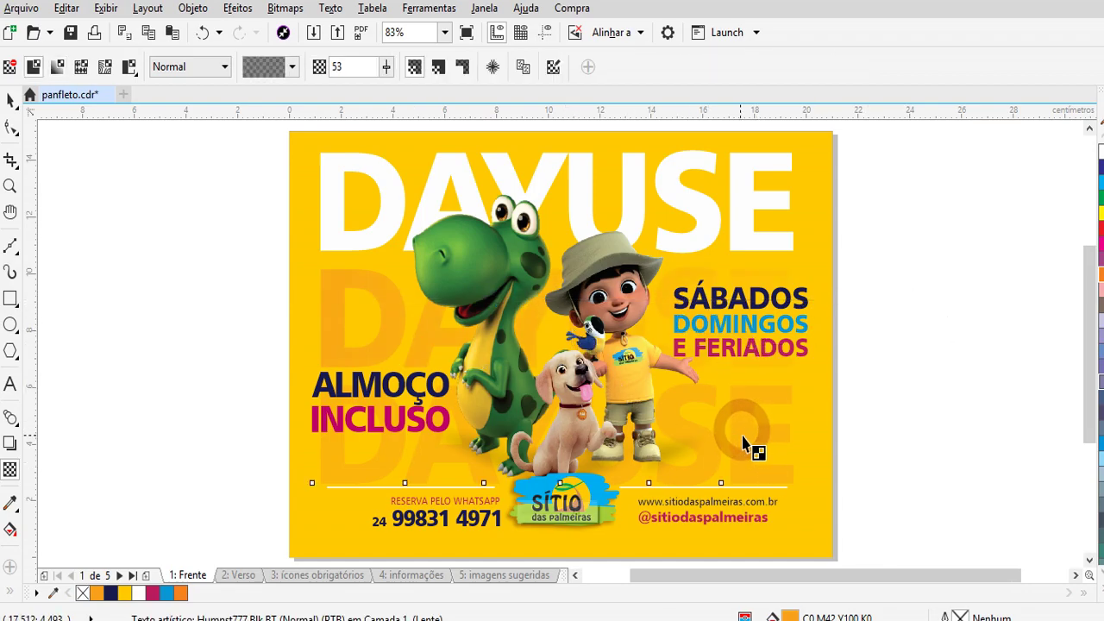
pyautogui.moveTo(754, 433)
pyautogui.mouseDown()
pyautogui.moveTo(274, 434)
pyautogui.moveTo(338, 433)
pyautogui.mouseUp()
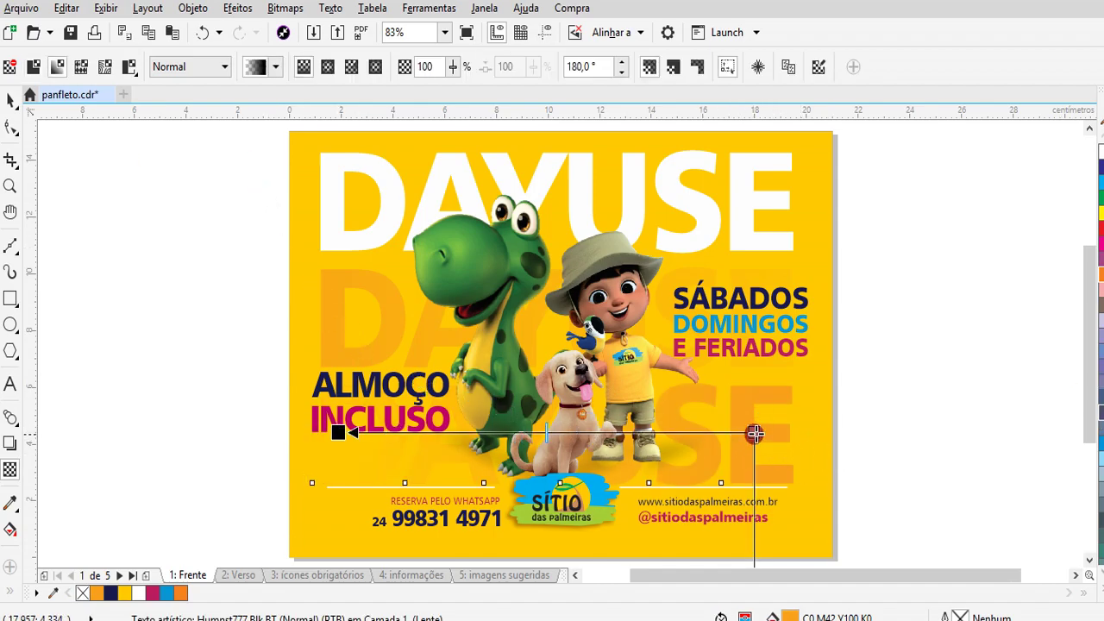
pyautogui.moveTo(754, 433); pyautogui.dragTo(937, 432)
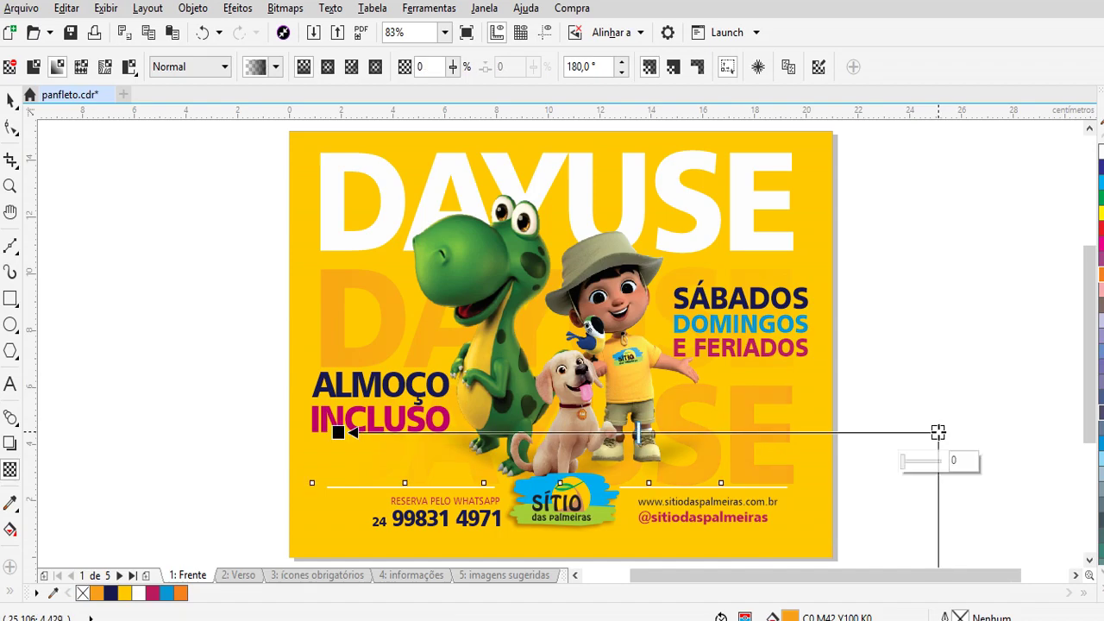
pyautogui.click(11, 98)
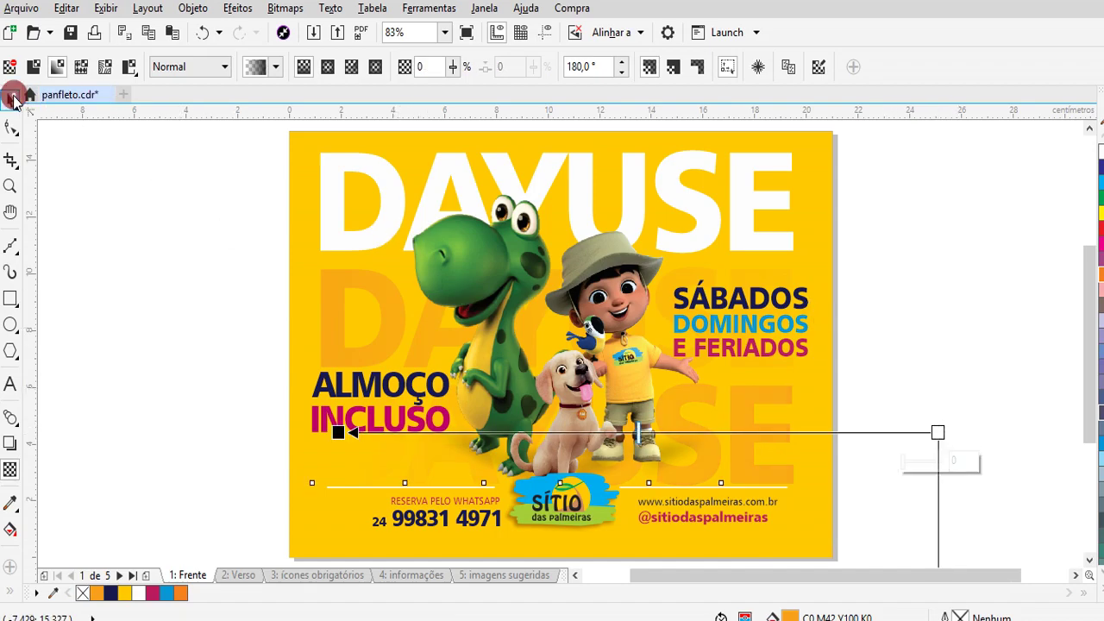
pyautogui.click(981, 392)
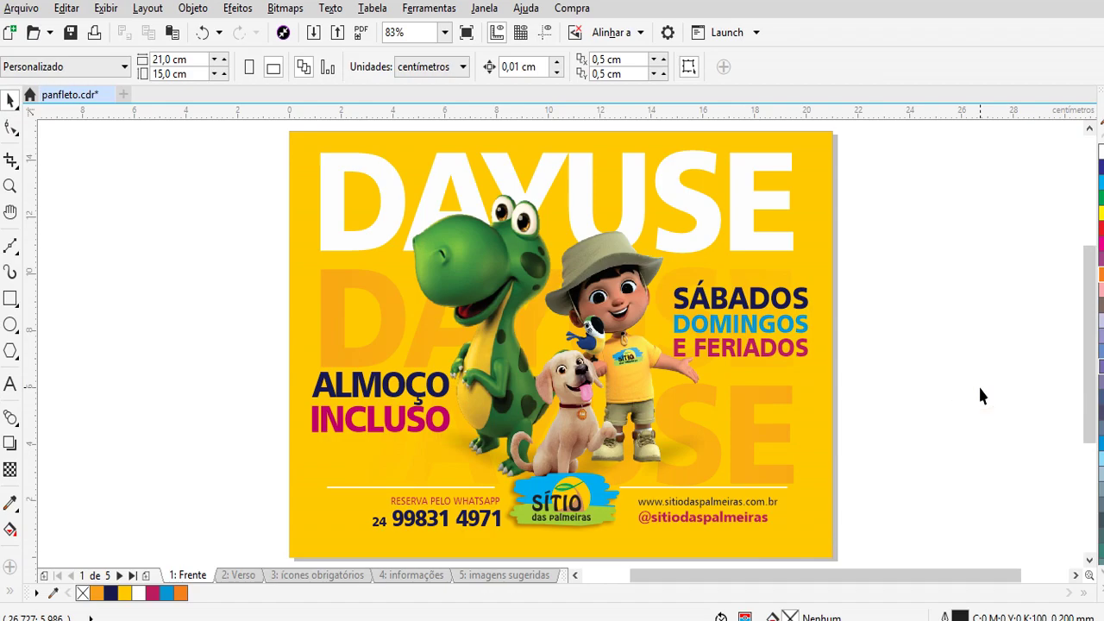
# Set that fade's end transparency value to 40
pyautogui.click(739, 442)
pyautogui.click(11, 469)
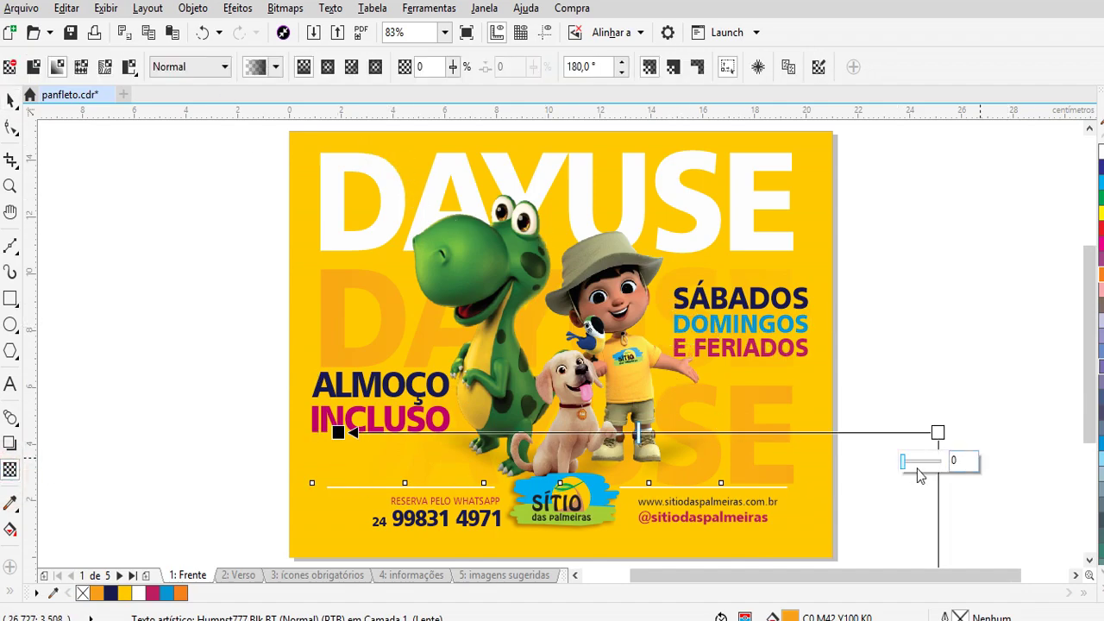
pyautogui.click(916, 461)
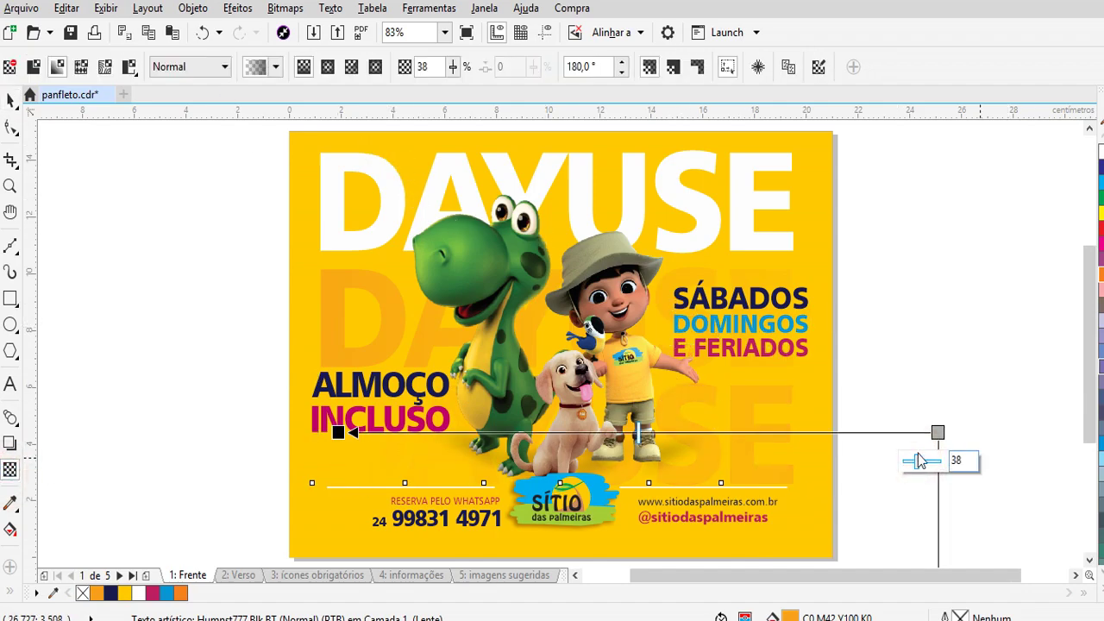
pyautogui.doubleClick(956, 459)
pyautogui.write('0')
pyautogui.press('Return')
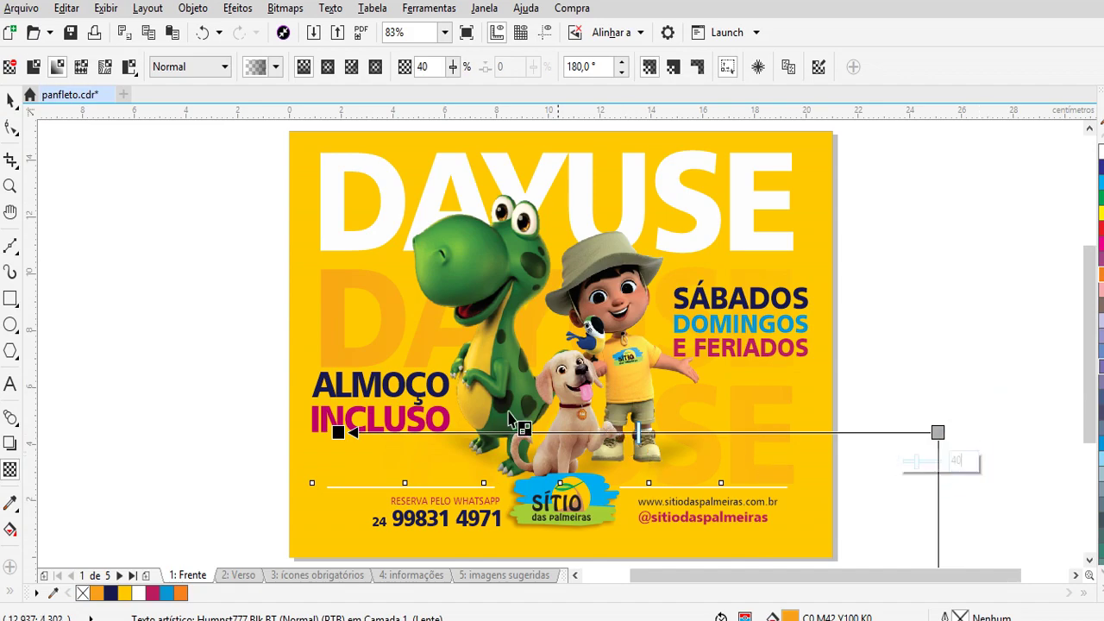
# Give the next faded line a 40 end transparency and shift its start handle and midpoint left
pyautogui.click(369, 358)
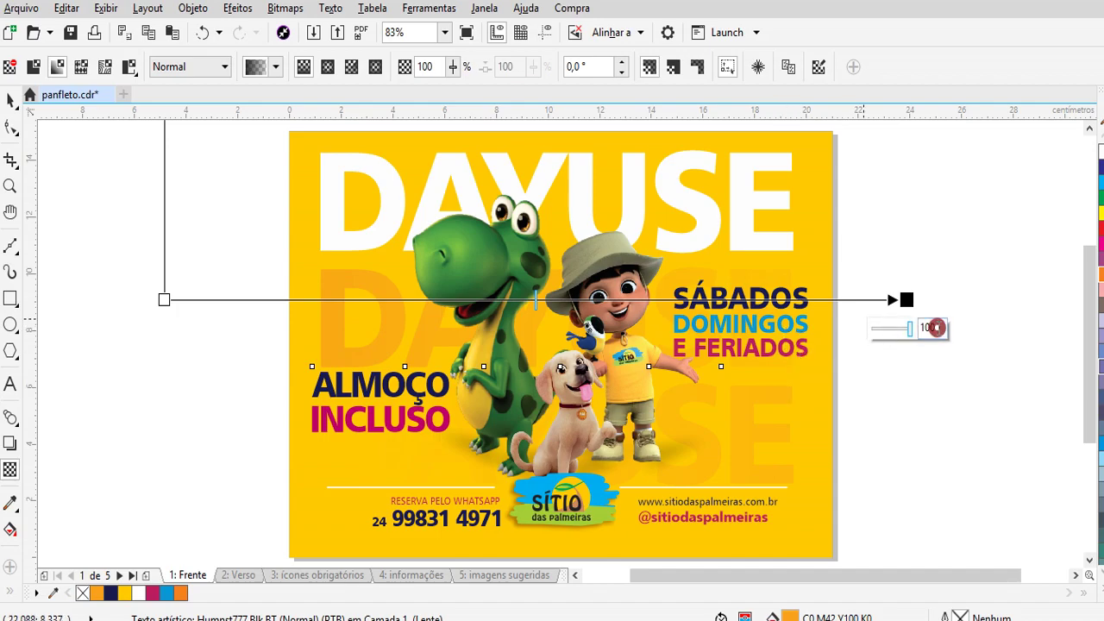
pyautogui.write('40')
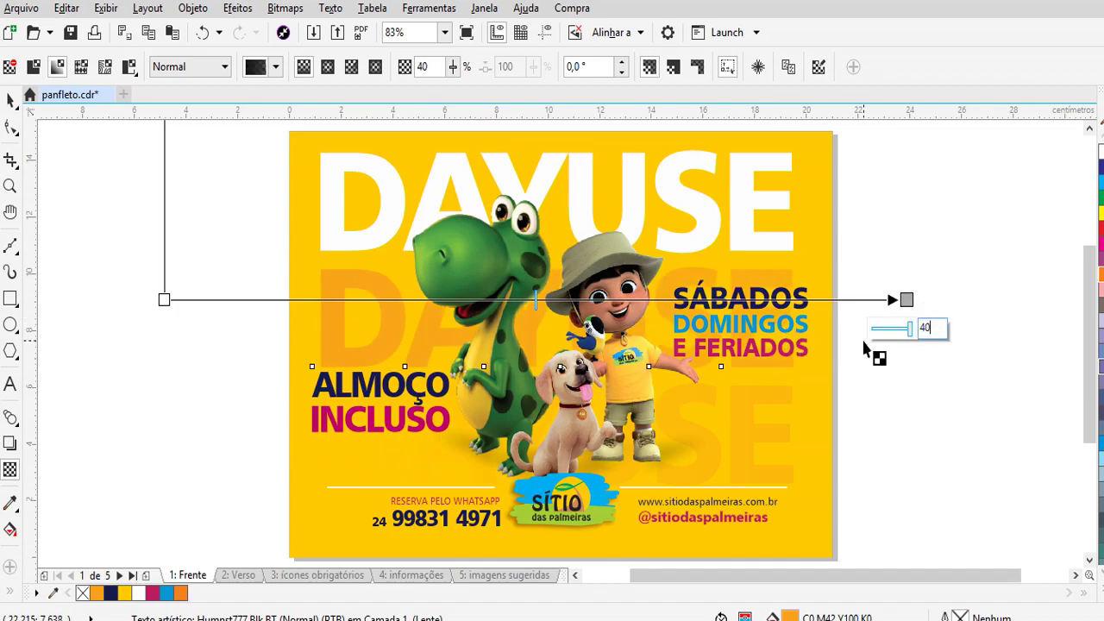
pyautogui.write('100')
pyautogui.press('Return')
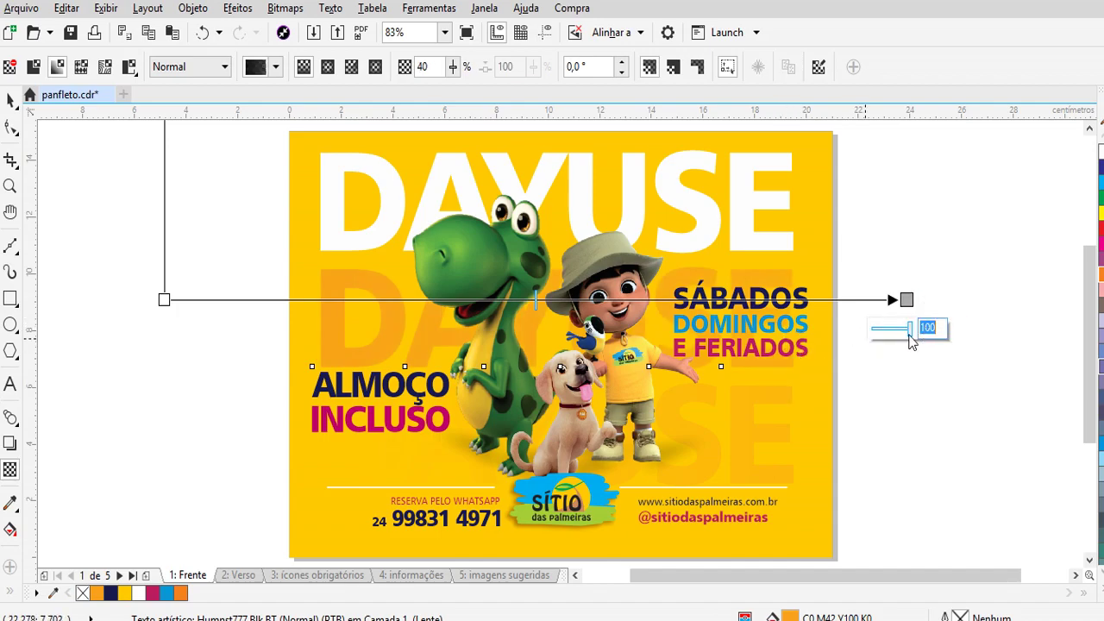
pyautogui.moveTo(164, 300)
pyautogui.mouseDown()
pyautogui.moveTo(372, 308)
pyautogui.moveTo(121, 334)
pyautogui.moveTo(204, 322)
pyautogui.mouseUp()
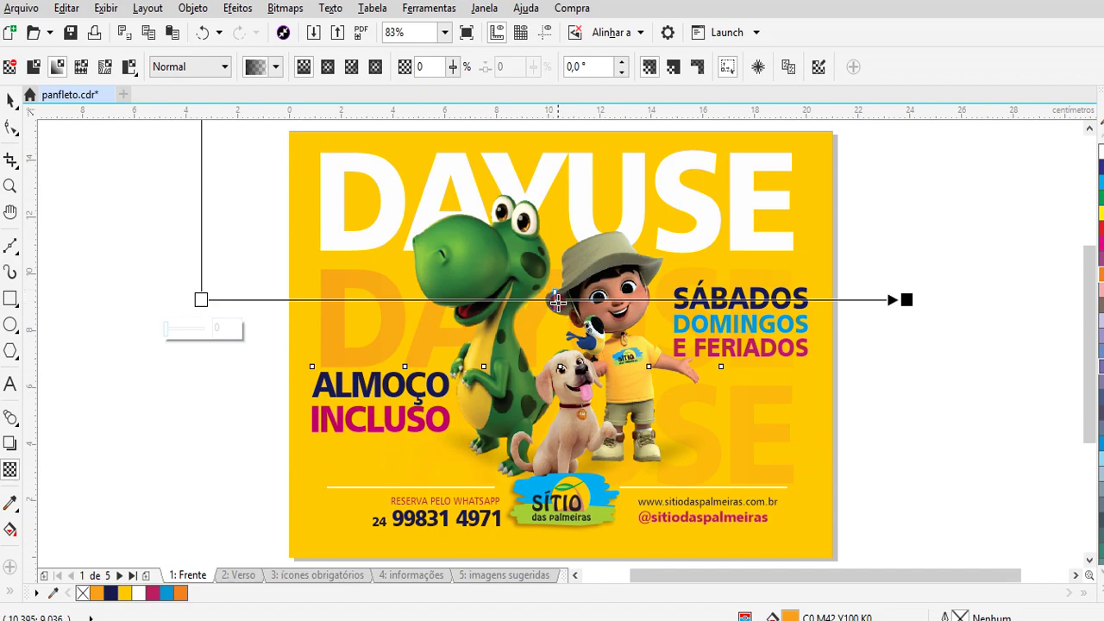
pyautogui.moveTo(557, 300); pyautogui.dragTo(405, 301)
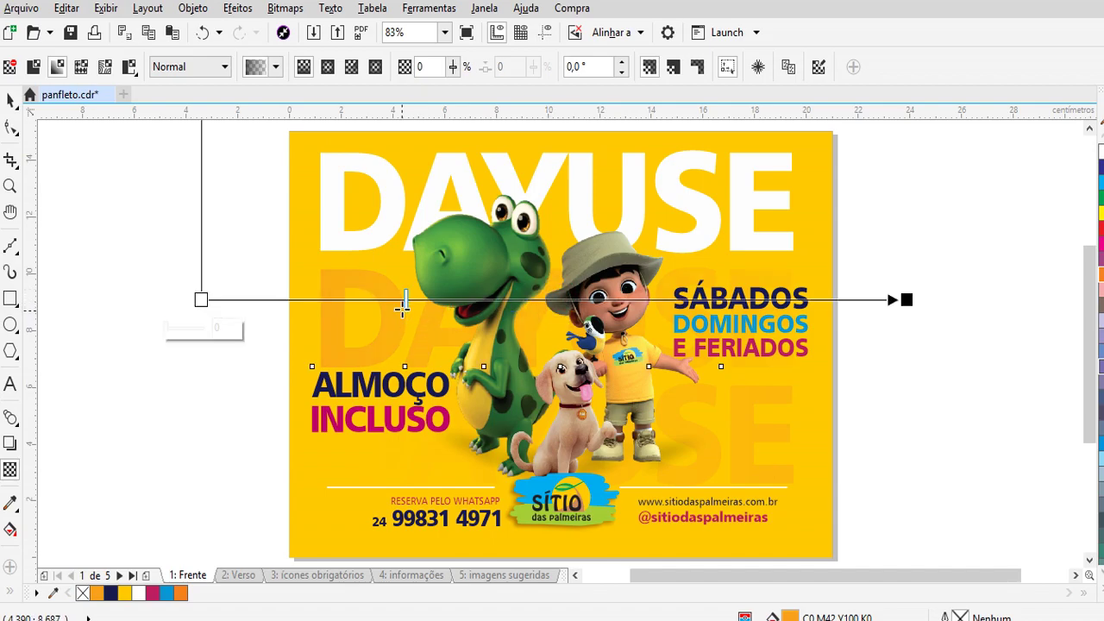
pyautogui.moveTo(201, 300); pyautogui.dragTo(158, 299)
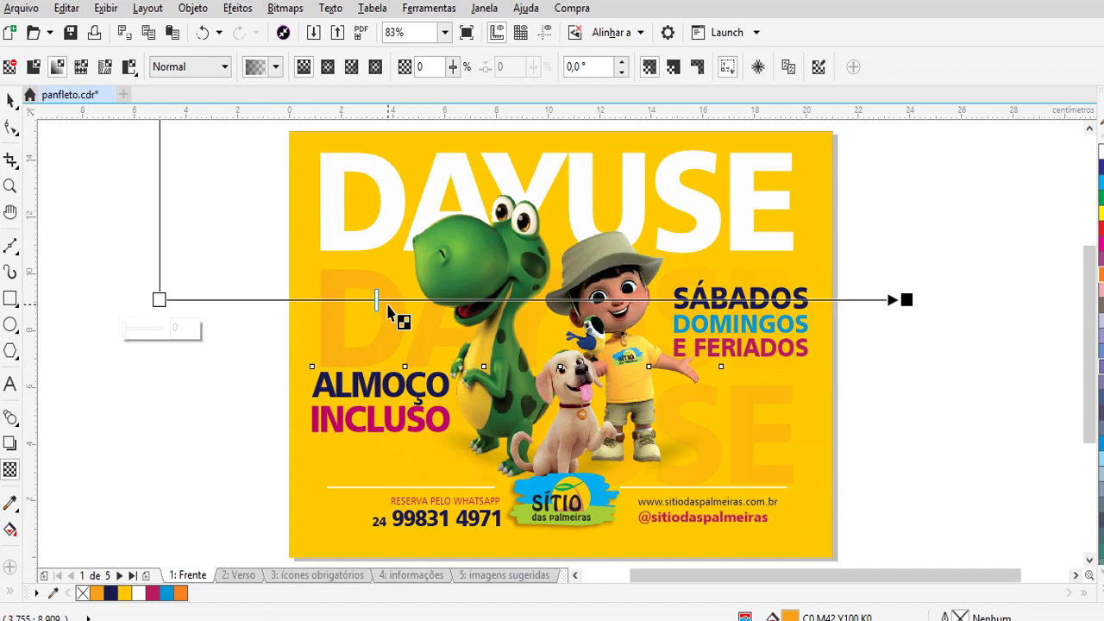
pyautogui.moveTo(372, 294); pyautogui.dragTo(340, 297)
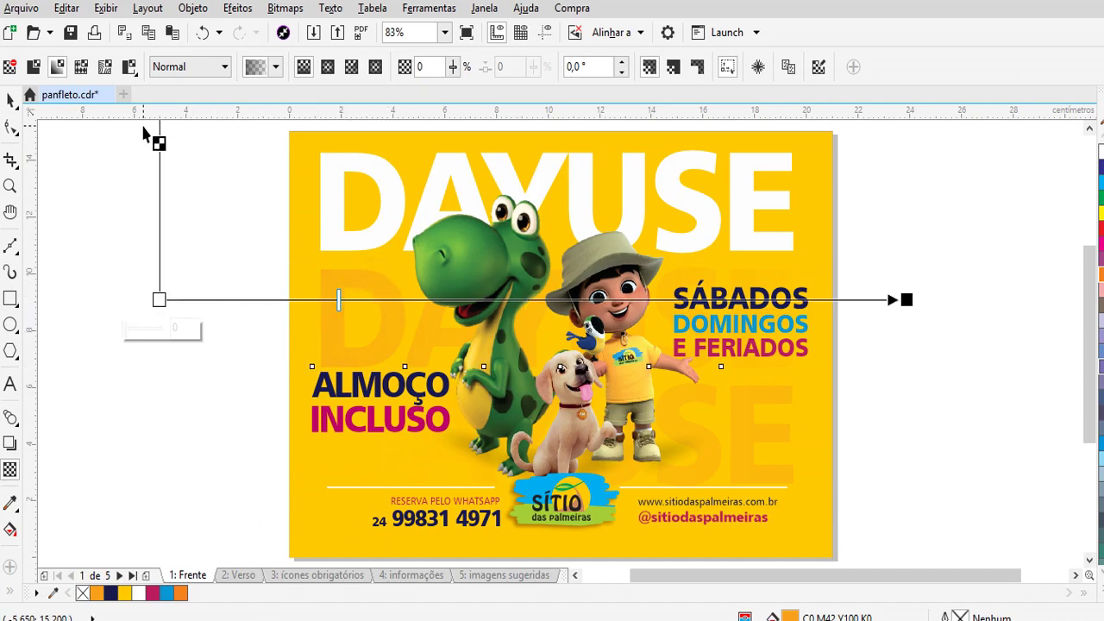
# Copy the yellow brush ring from page 3, the required-icons page
pyautogui.click(10, 99)
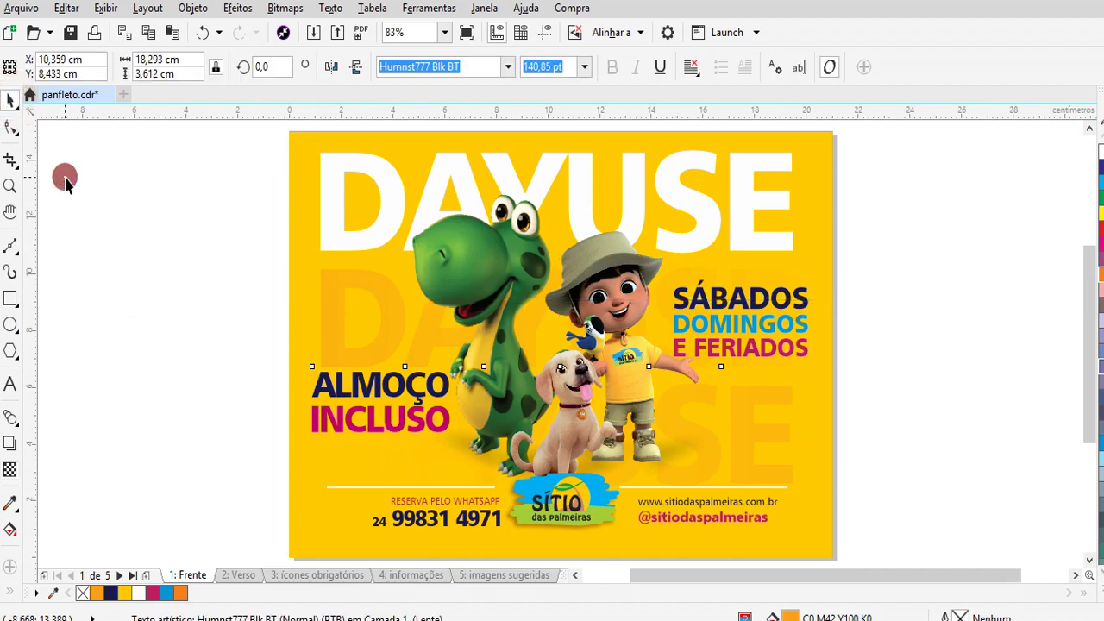
pyautogui.click(101, 202)
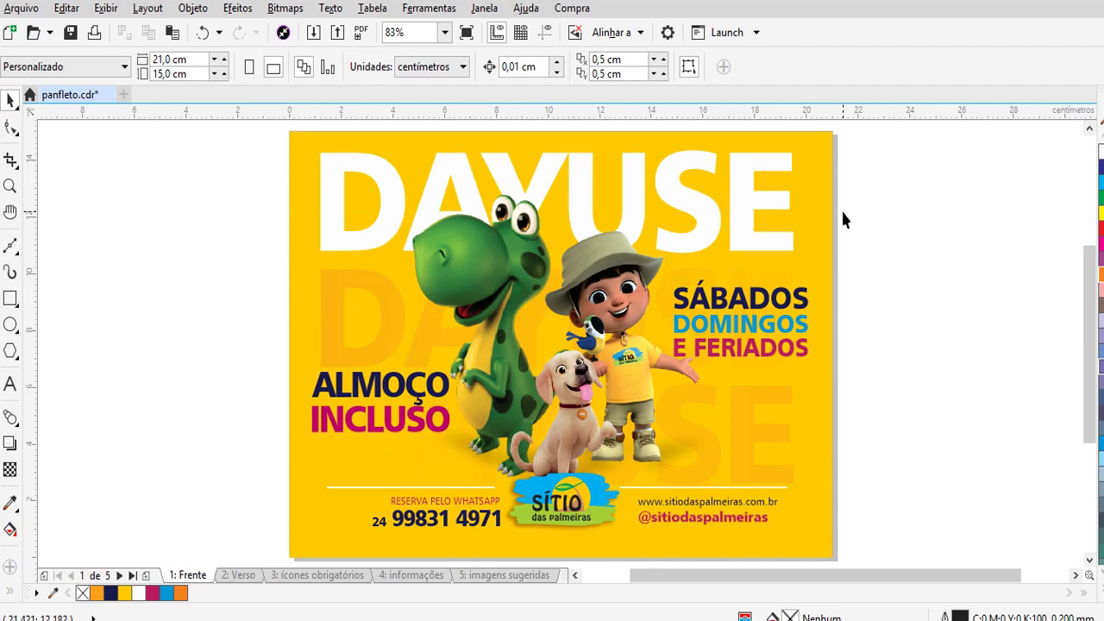
pyautogui.click(333, 574)
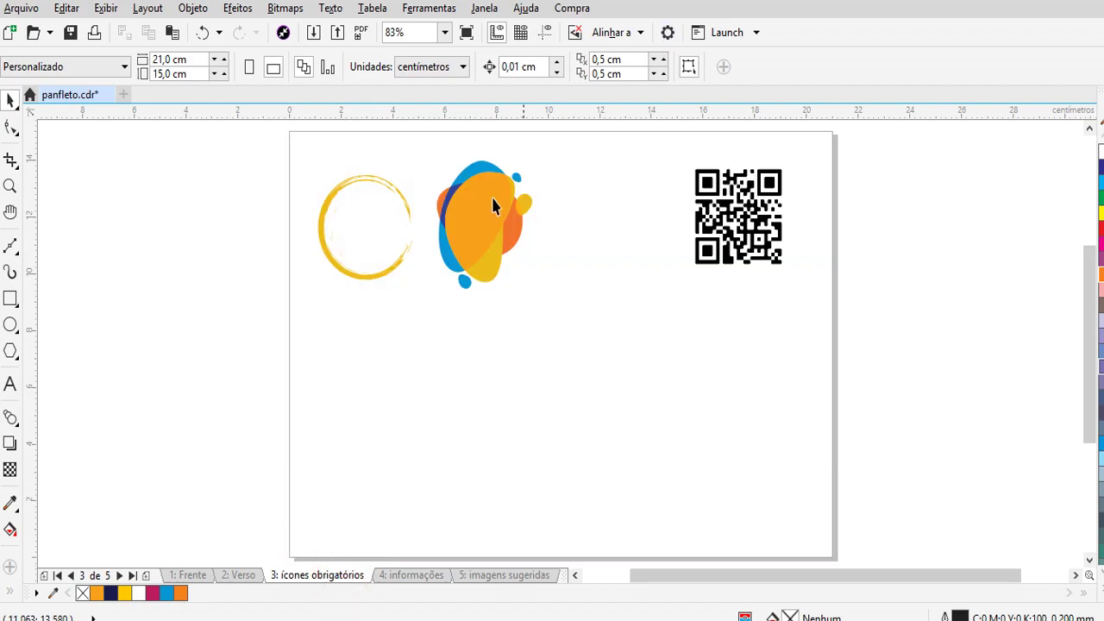
pyautogui.click(411, 259)
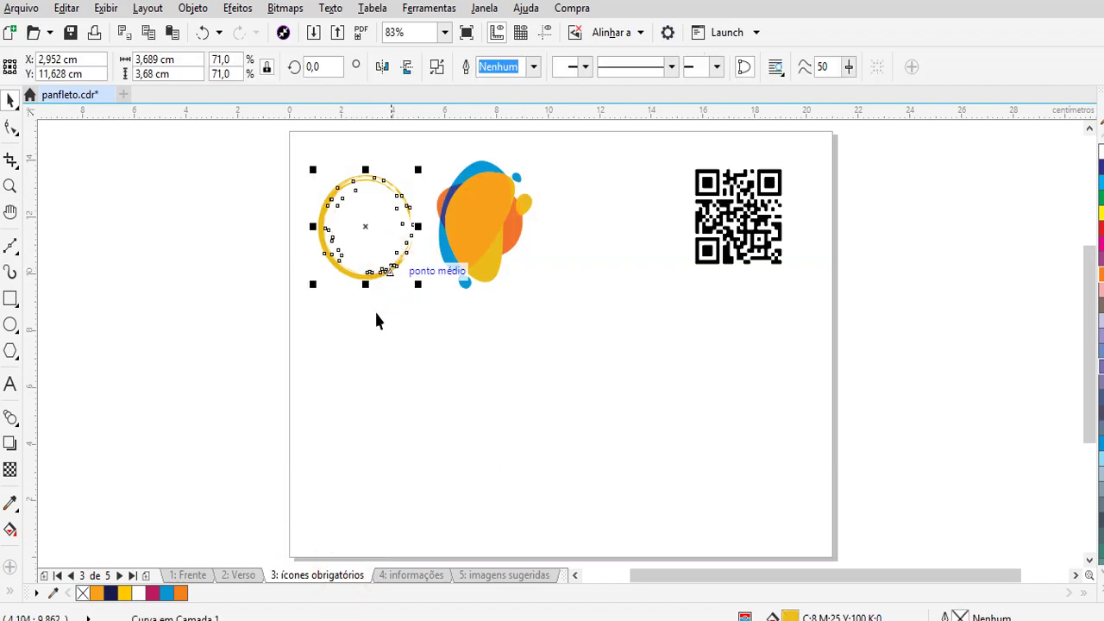
pyautogui.click(197, 573)
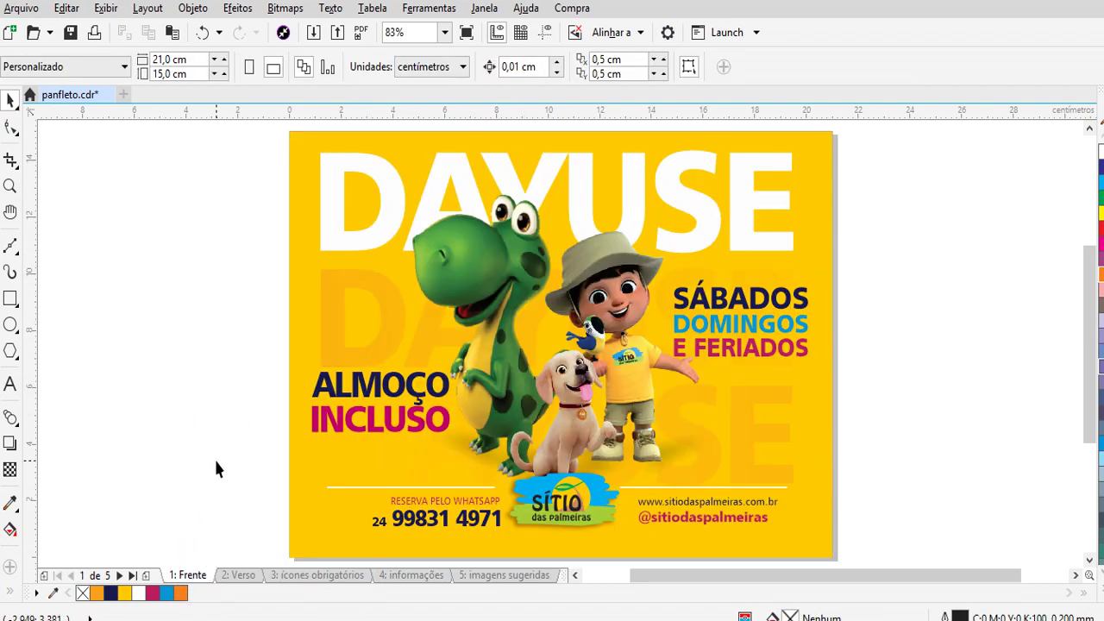
# Paste the ring on the front page, enlarge it to about 217%, and frame the characters
pyautogui.hotkey('ctrl', 'v')
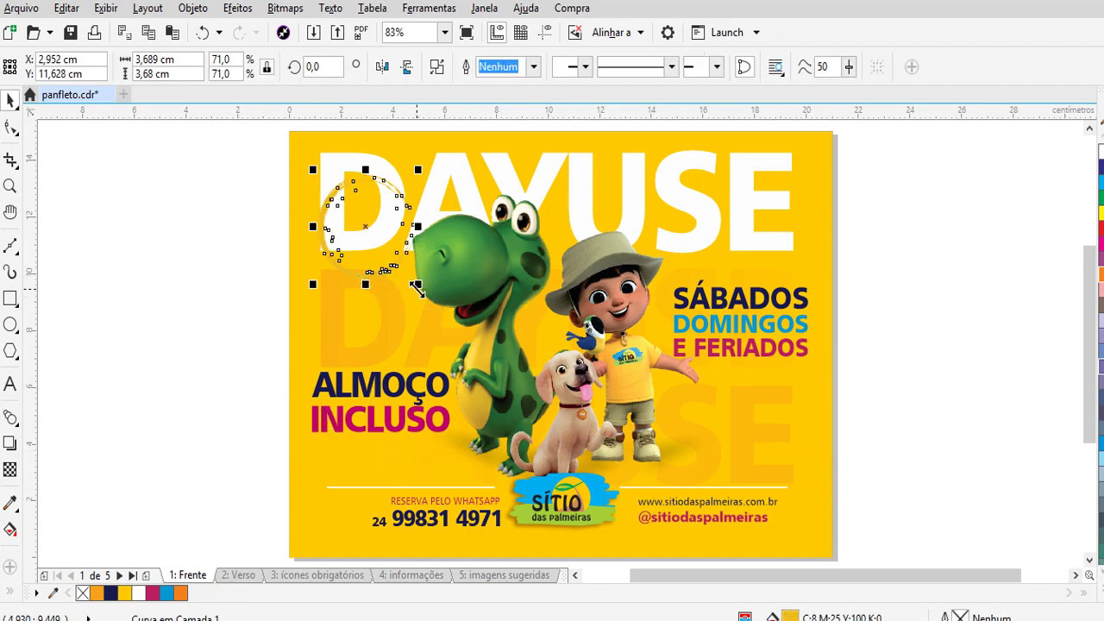
pyautogui.moveTo(464, 324); pyautogui.dragTo(589, 473)
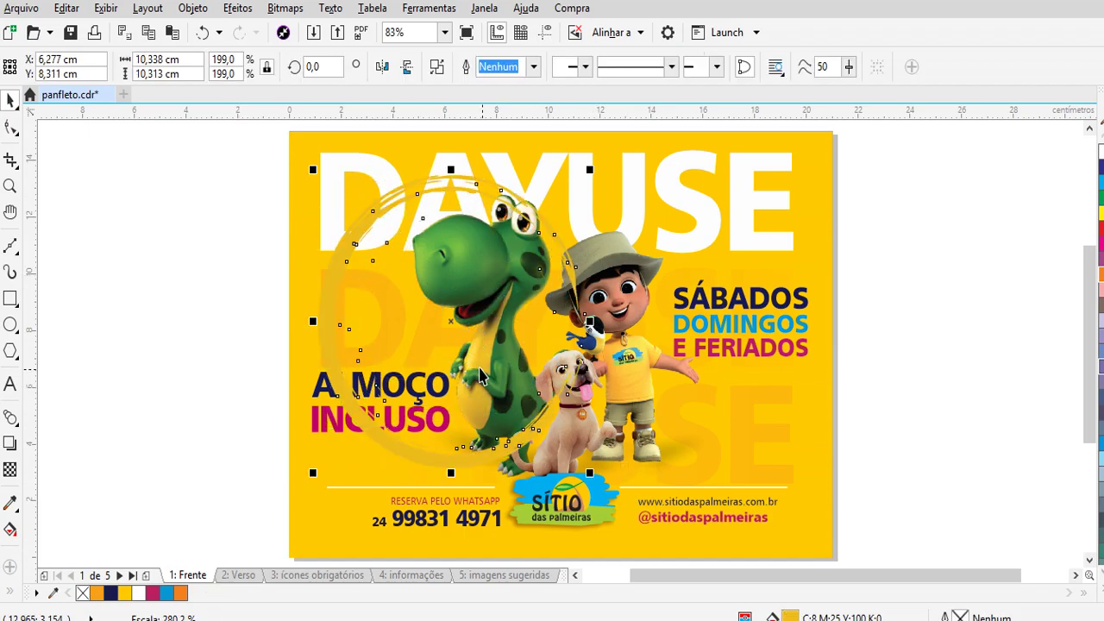
pyautogui.moveTo(461, 327); pyautogui.dragTo(547, 339)
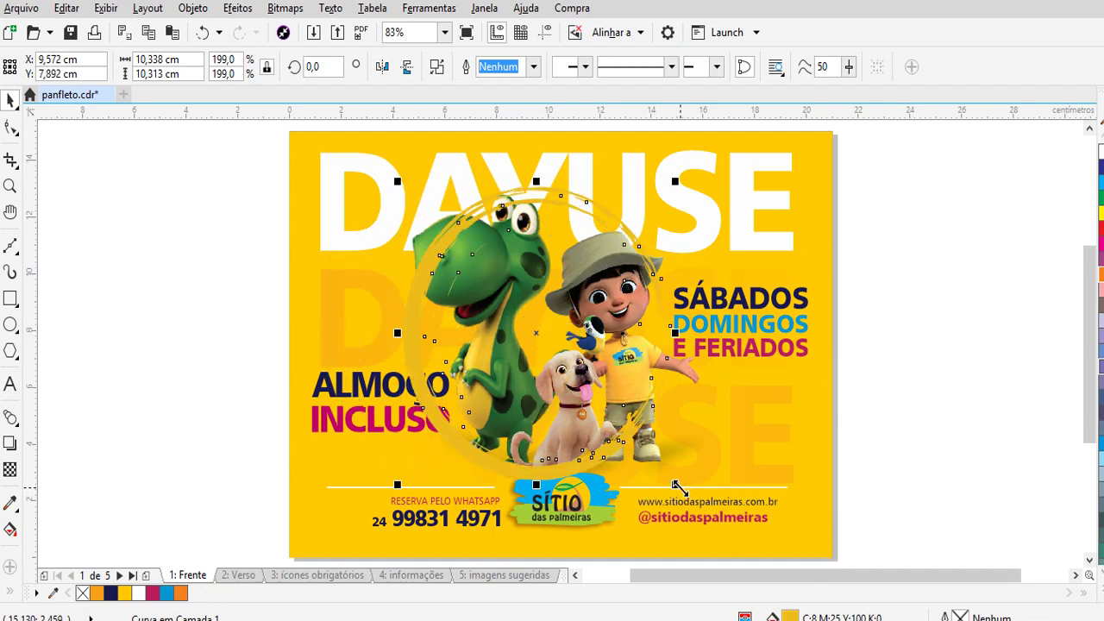
pyautogui.moveTo(676, 487); pyautogui.dragTo(721, 519)
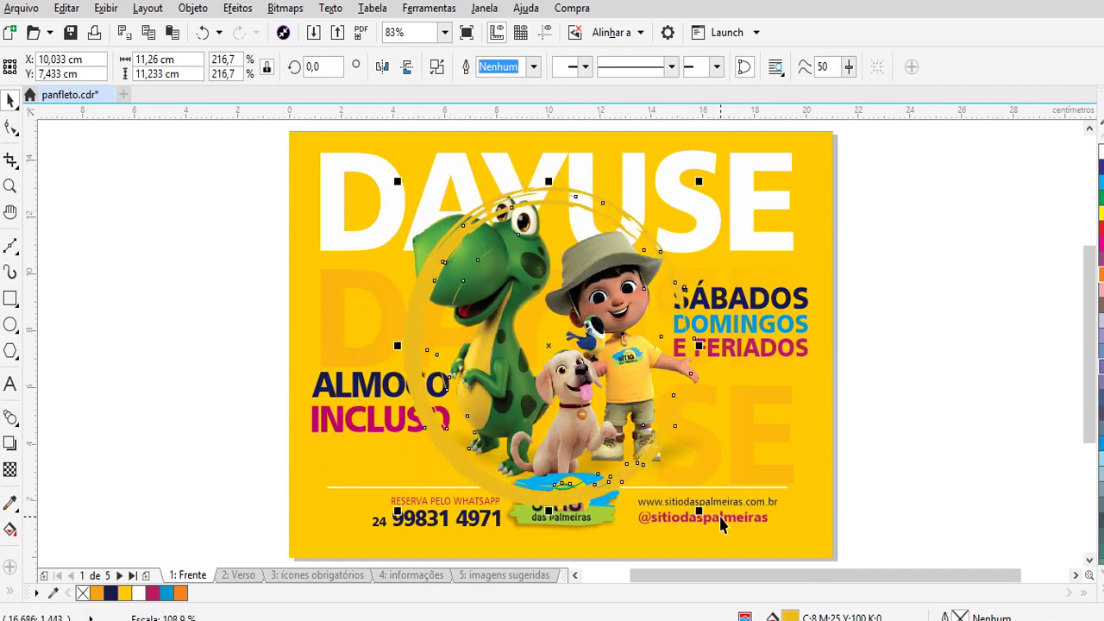
pyautogui.click(929, 377)
pyautogui.moveTo(950, 423); pyautogui.dragTo(138, 510)
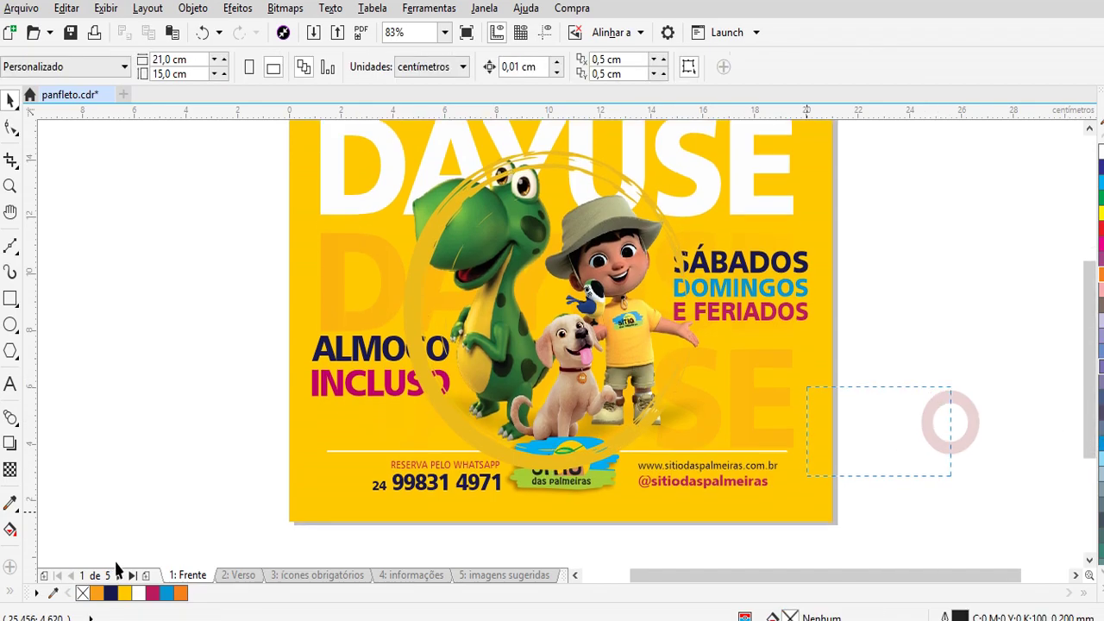
pyautogui.keyDown('shift'); pyautogui.click(428, 182); pyautogui.keyUp('shift')
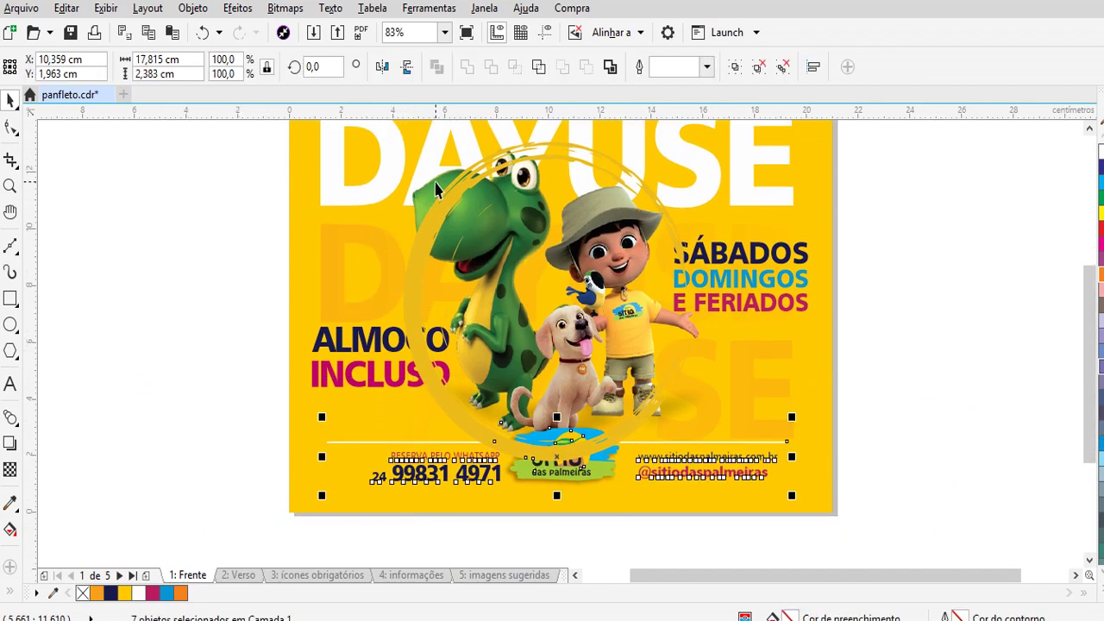
pyautogui.rightClick(428, 179)
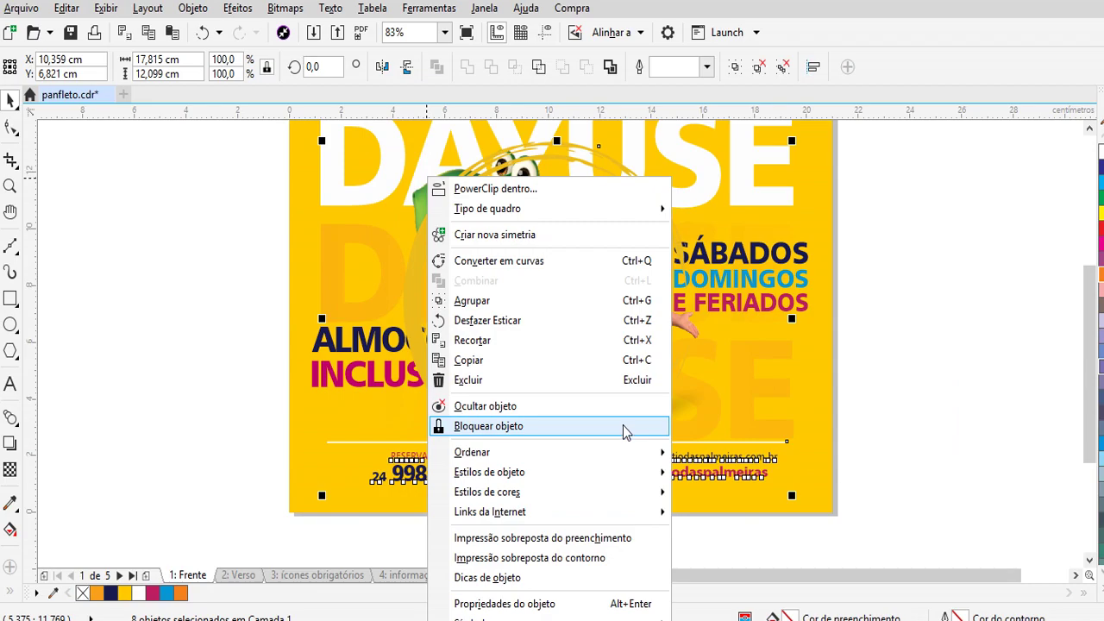
pyautogui.moveTo(472, 452)
pyautogui.click(726, 444)
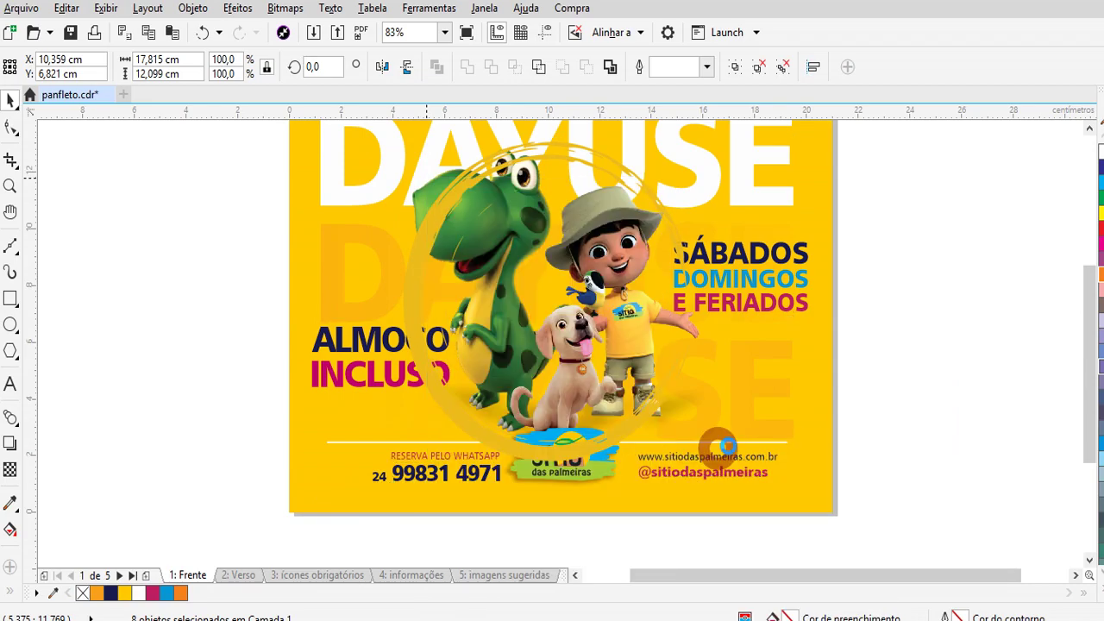
pyautogui.click(954, 366)
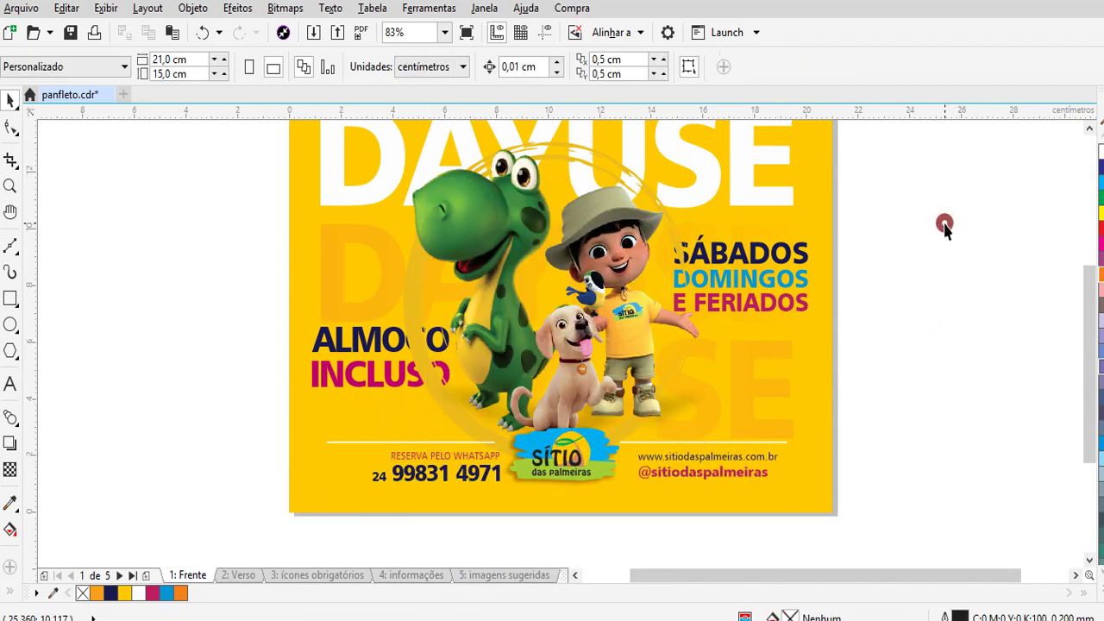
pyautogui.moveTo(944, 224); pyautogui.dragTo(660, 338)
pyautogui.moveTo(187, 321)
pyautogui.mouseDown()
pyautogui.moveTo(388, 369)
pyautogui.moveTo(463, 431)
pyautogui.mouseUp()
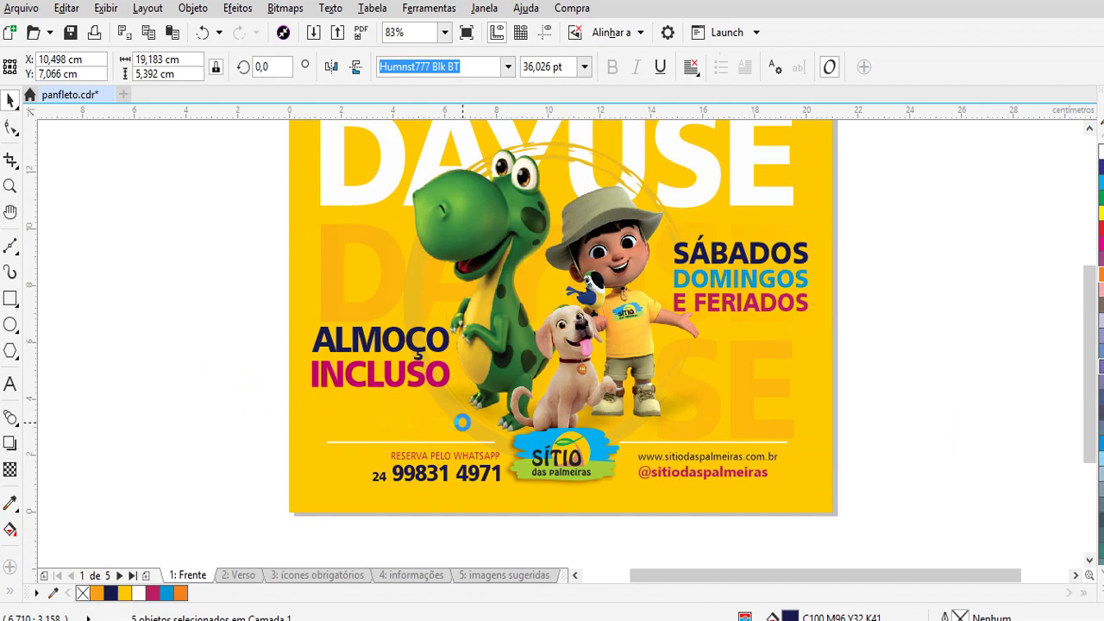
pyautogui.click(1030, 239)
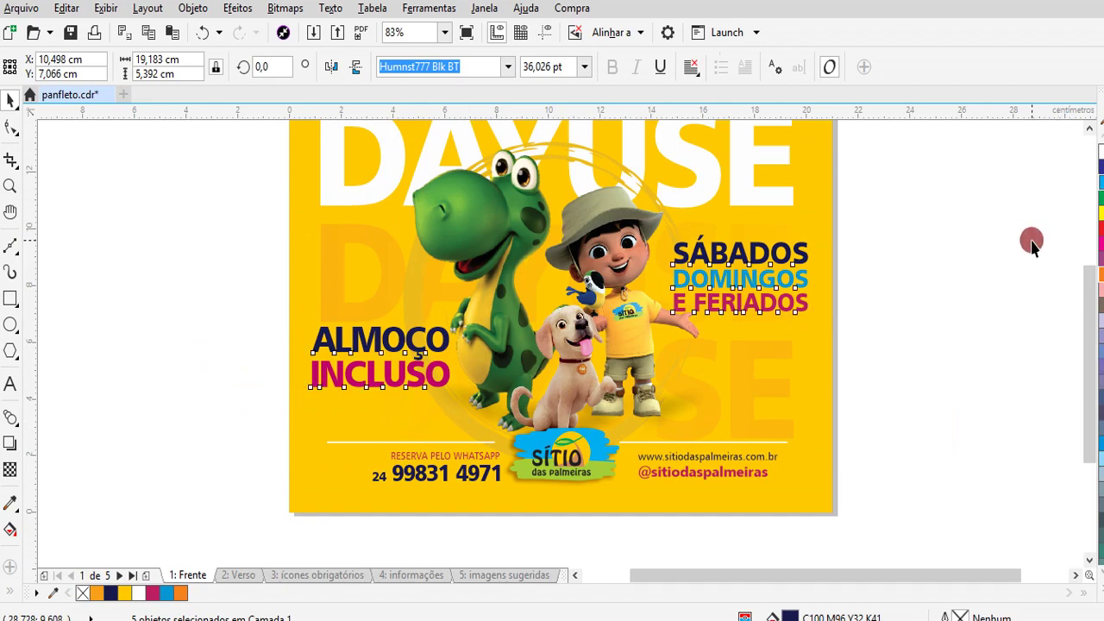
pyautogui.scroll(1, 1033, 248)
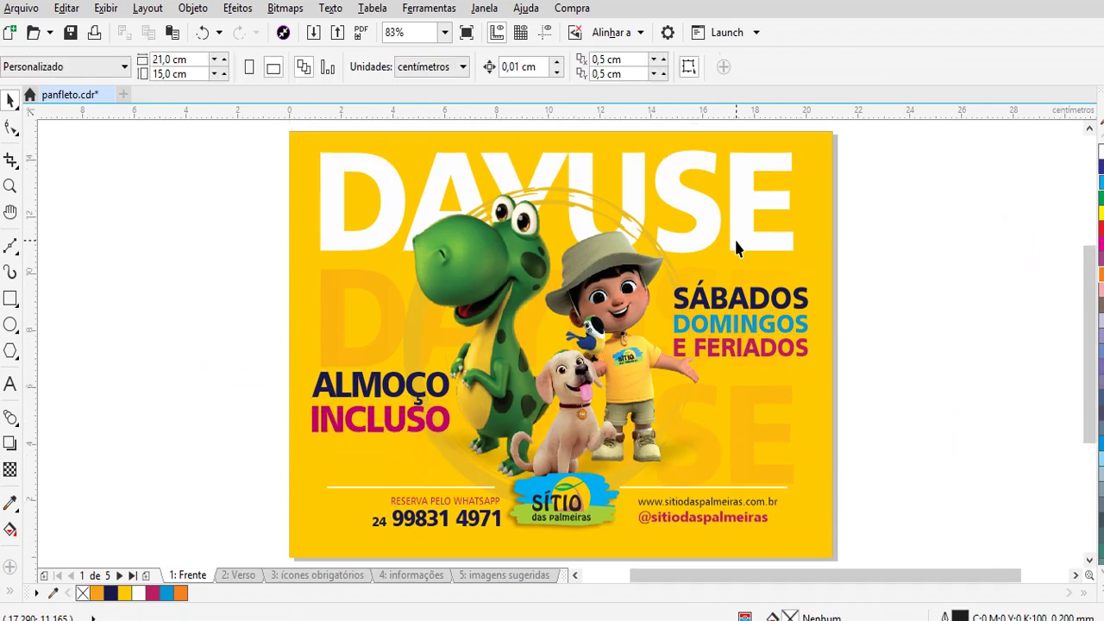
pyautogui.click(562, 195)
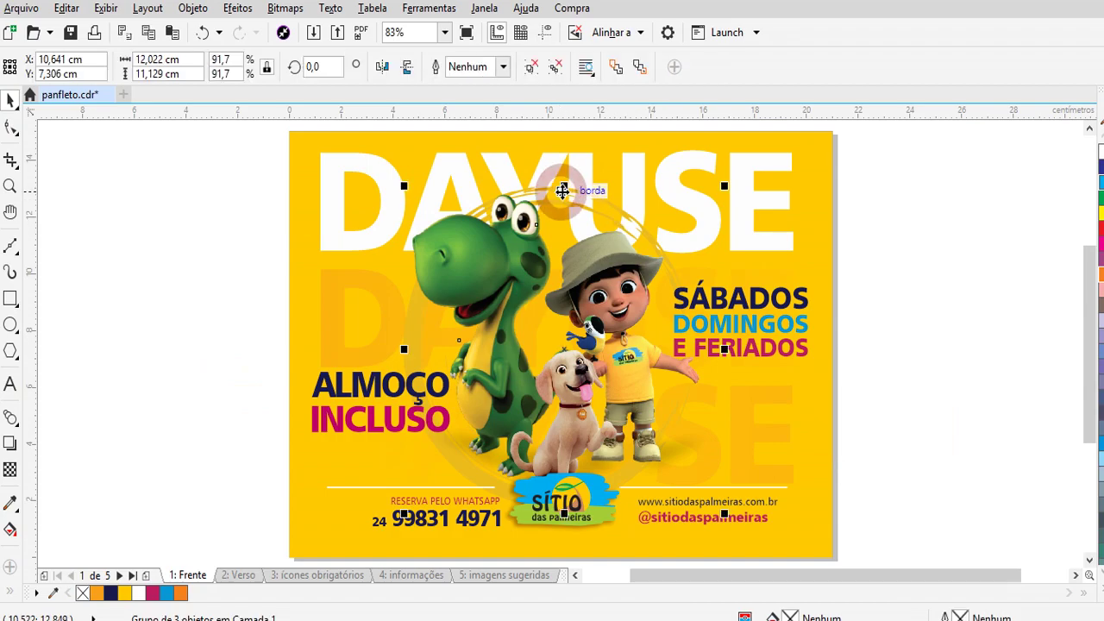
pyautogui.press('Delete')
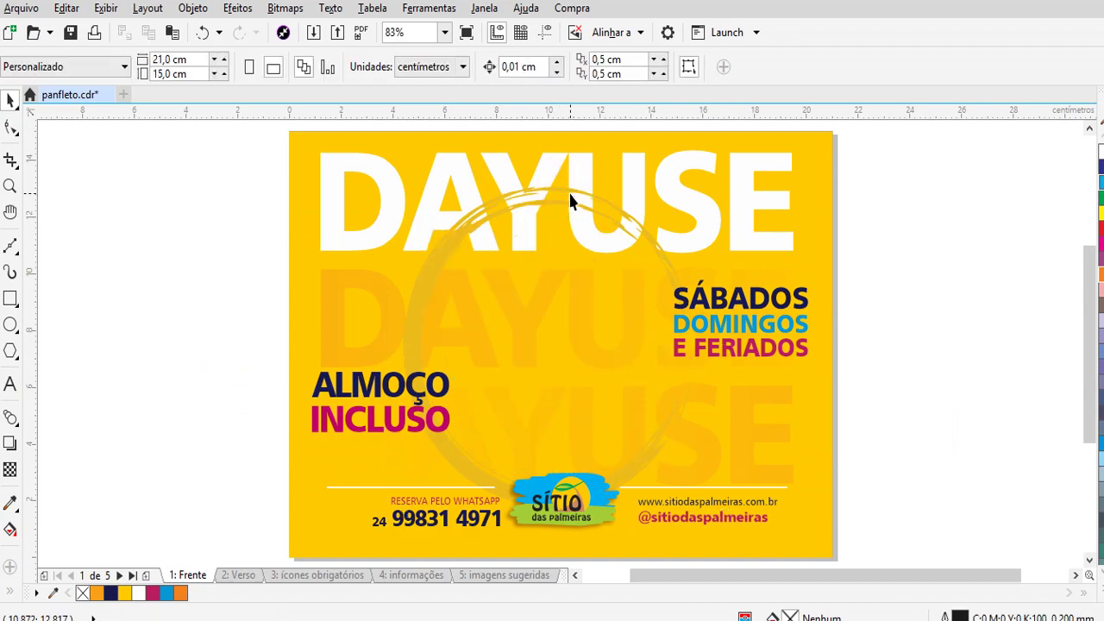
pyautogui.hotkey('ctrl', 'z')
pyautogui.click(946, 280)
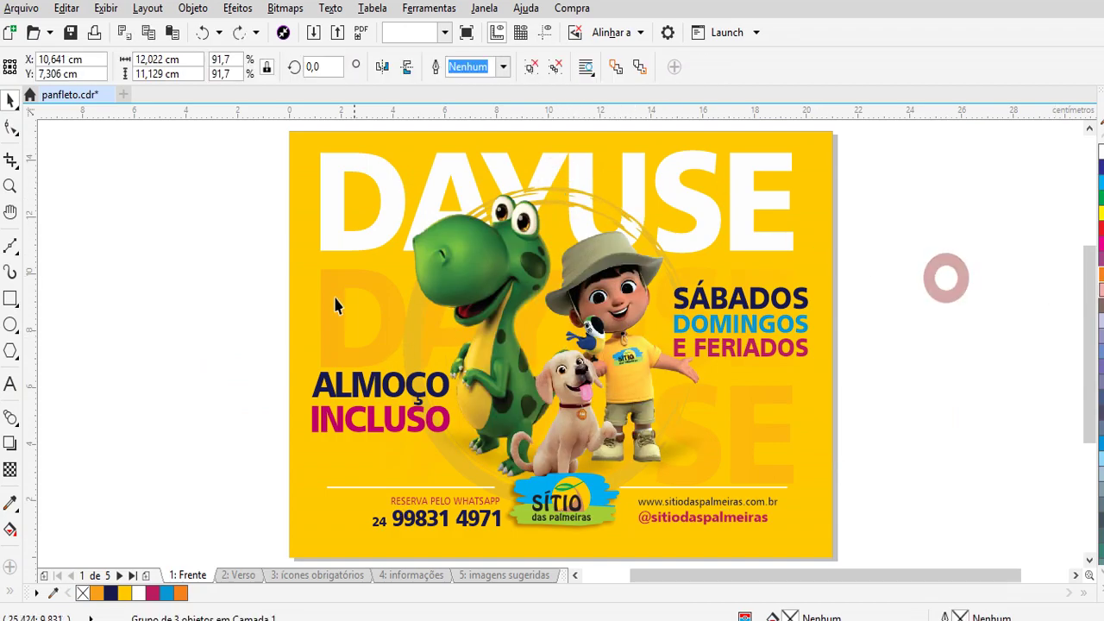
pyautogui.click(453, 466)
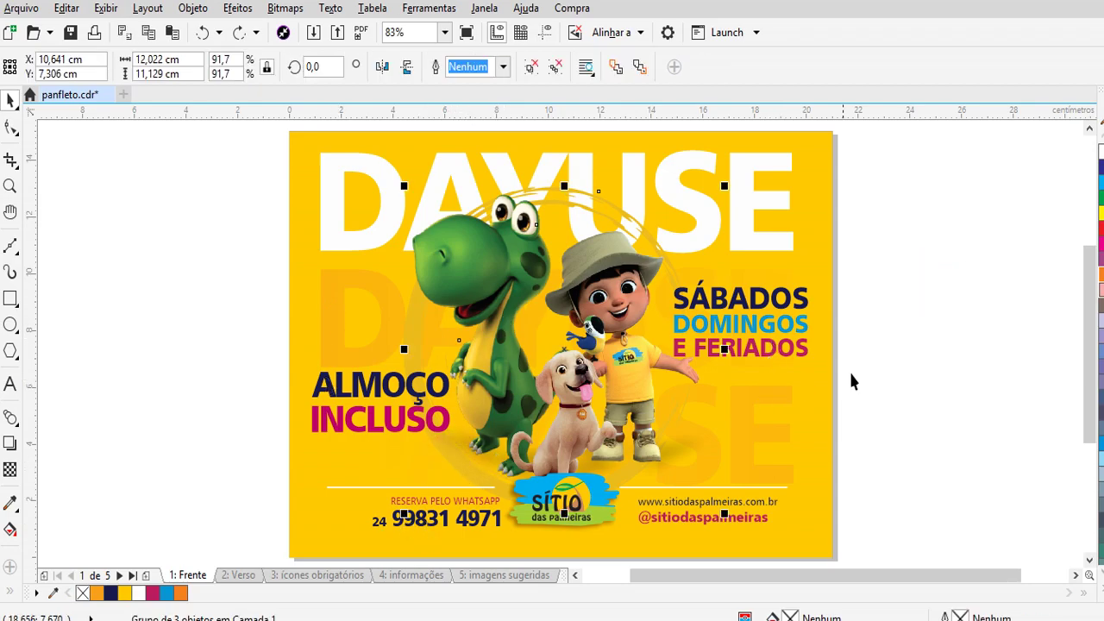
pyautogui.hotkey('ctrl', 'z')
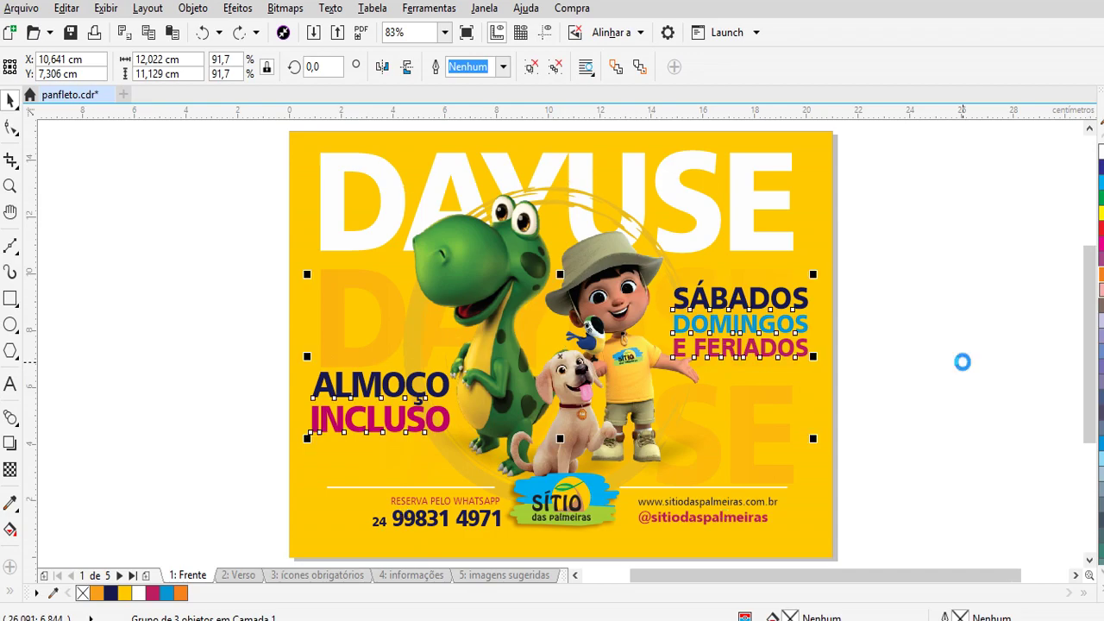
pyautogui.hotkey('ctrl', 'z')
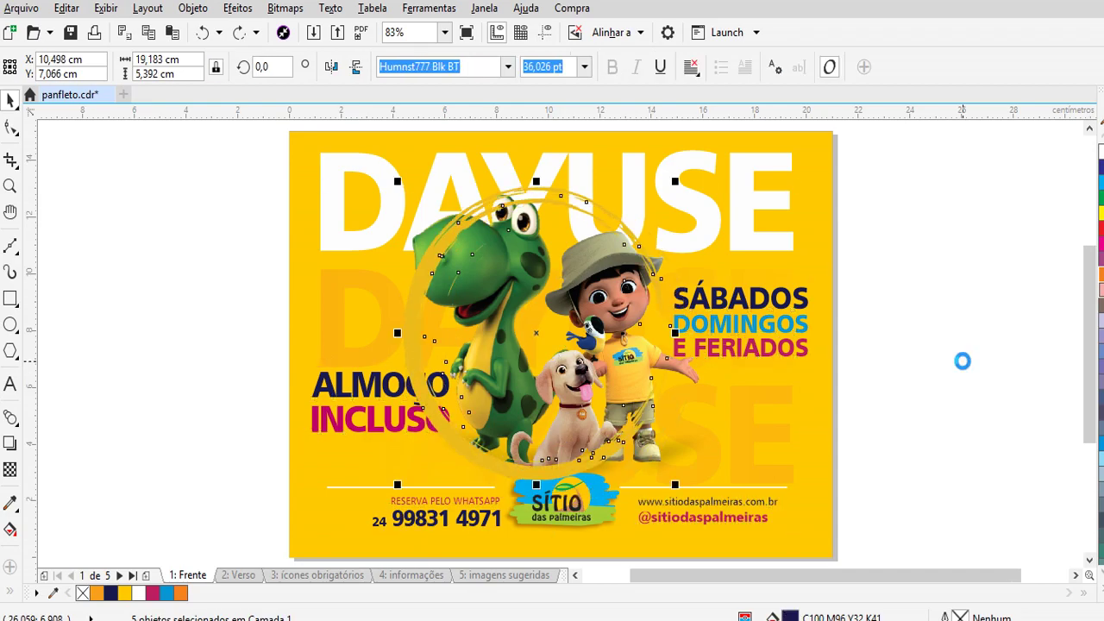
pyautogui.hotkey('ctrl', 'z')
pyautogui.click(962, 360)
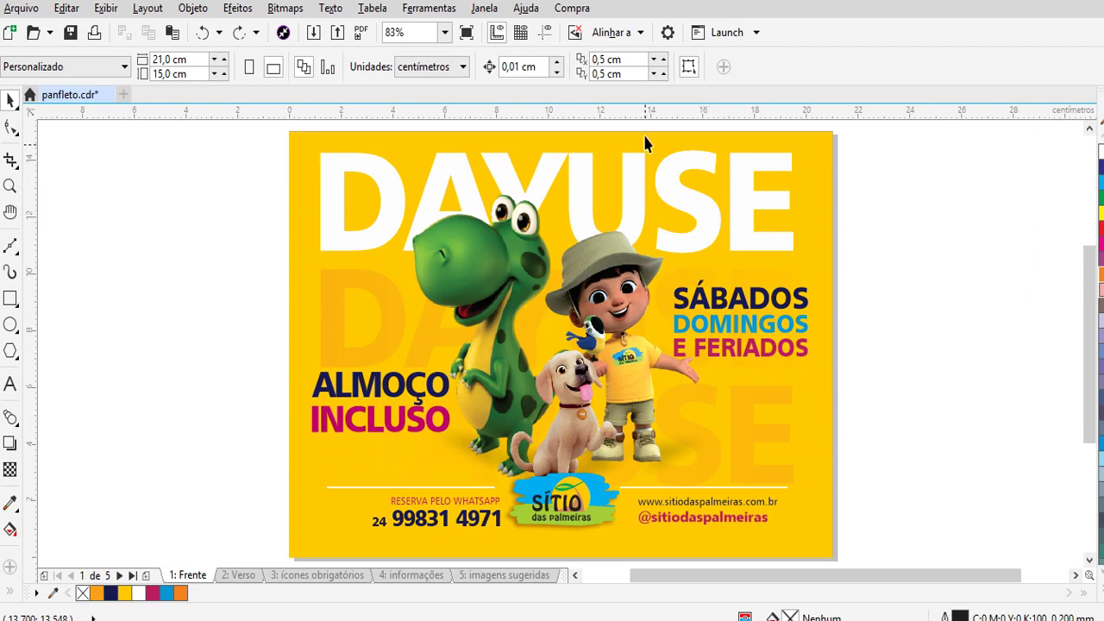
# Show the guidelines and draw a roughly 1.18 cm helper square at the page's top-left corner
pyautogui.click(547, 37)
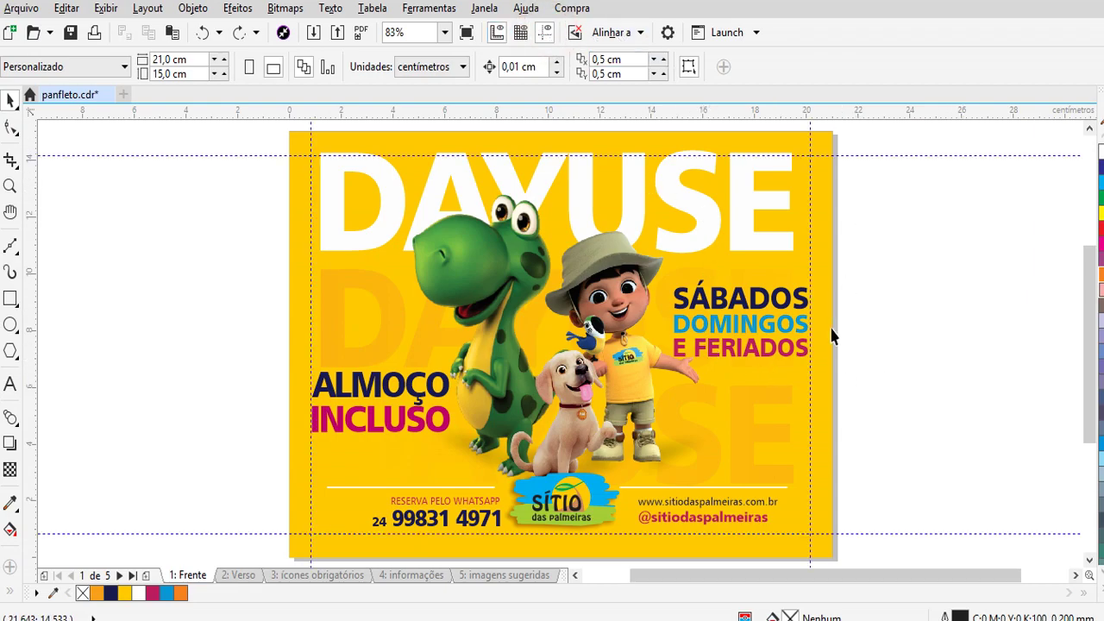
pyautogui.moveTo(879, 279); pyautogui.dragTo(664, 412)
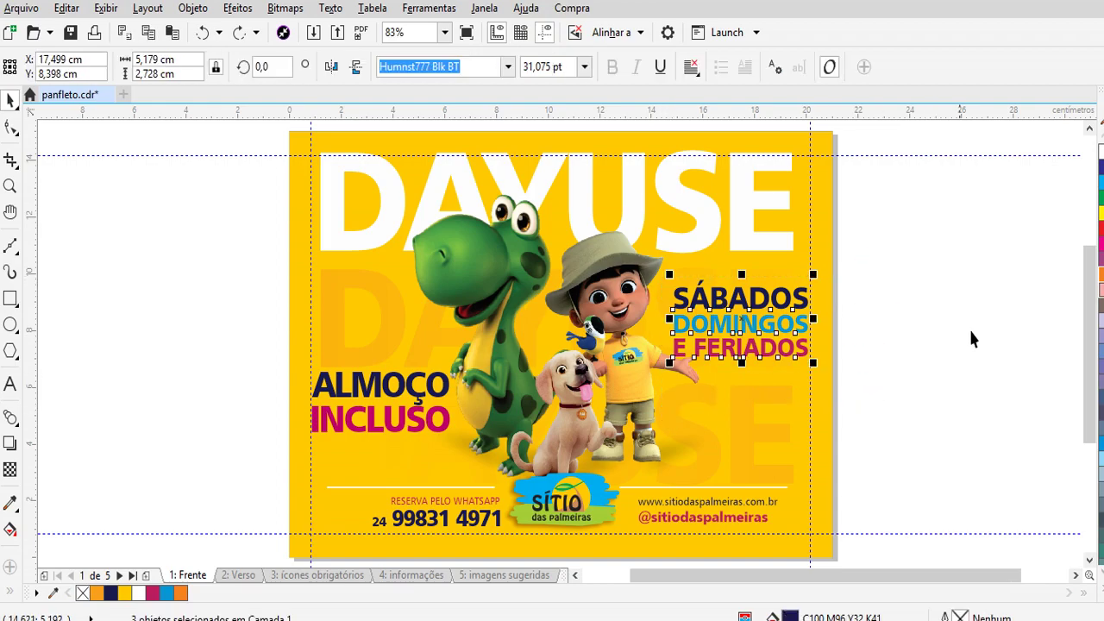
pyautogui.press('Escape')
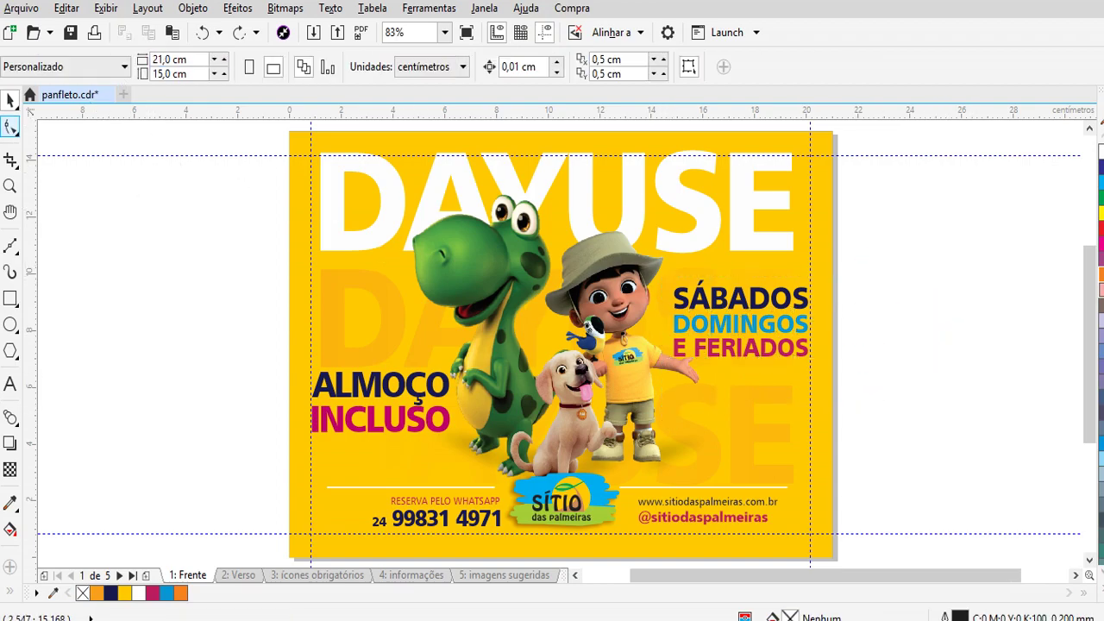
pyautogui.click(10, 300)
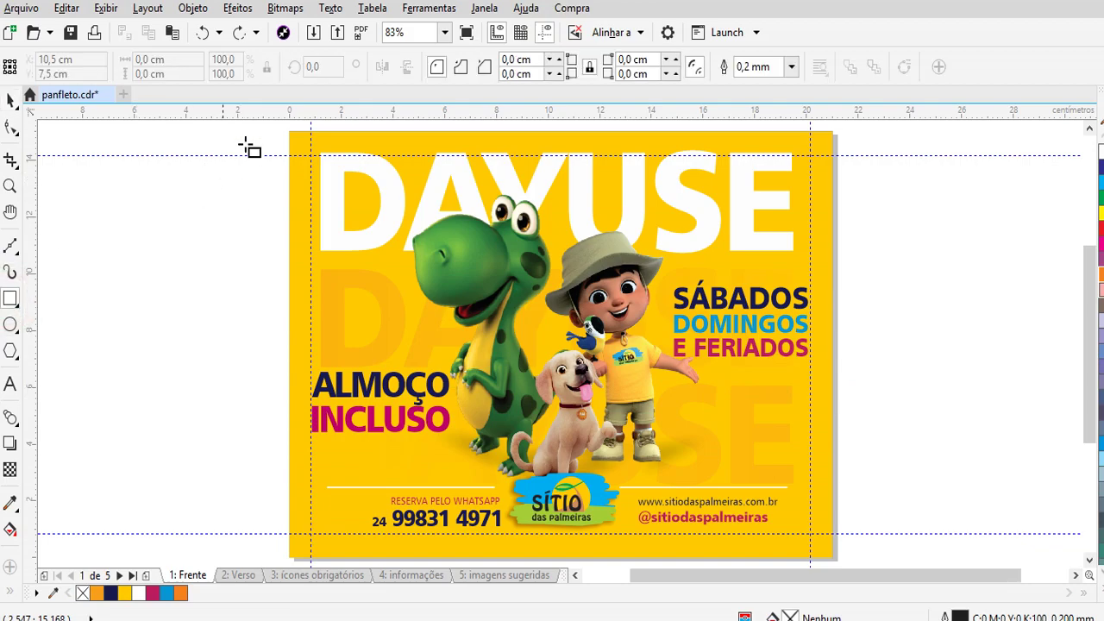
pyautogui.moveTo(288, 130); pyautogui.dragTo(322, 164)
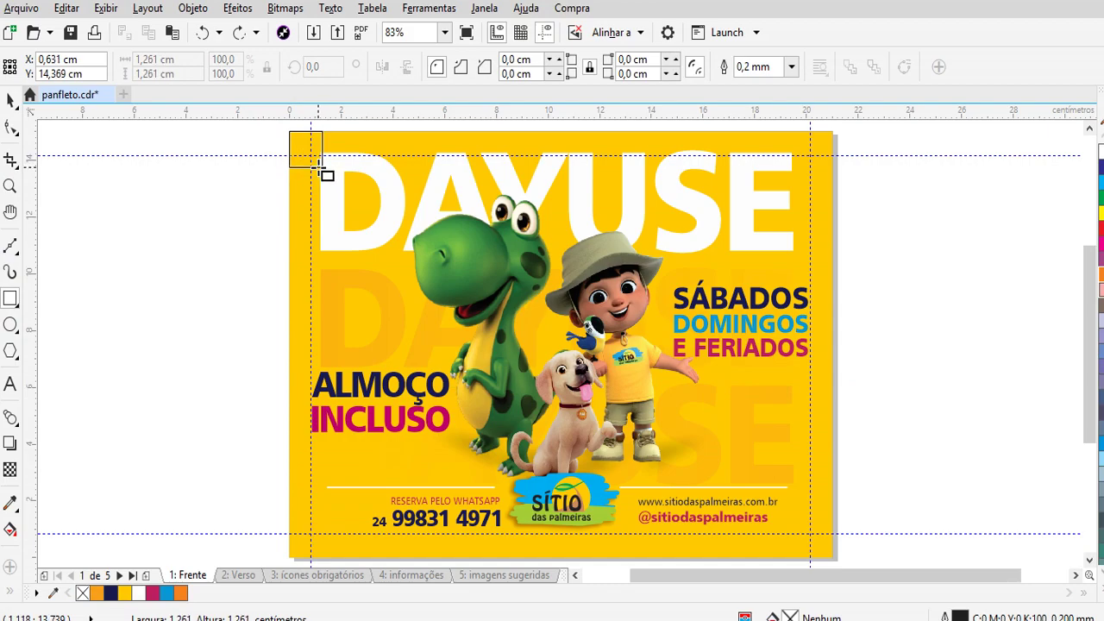
pyautogui.moveTo(321, 163); pyautogui.dragTo(320, 162)
# Snap the top guide to the square, then align the square to the page's right and bottom edges
pyautogui.click(9, 98)
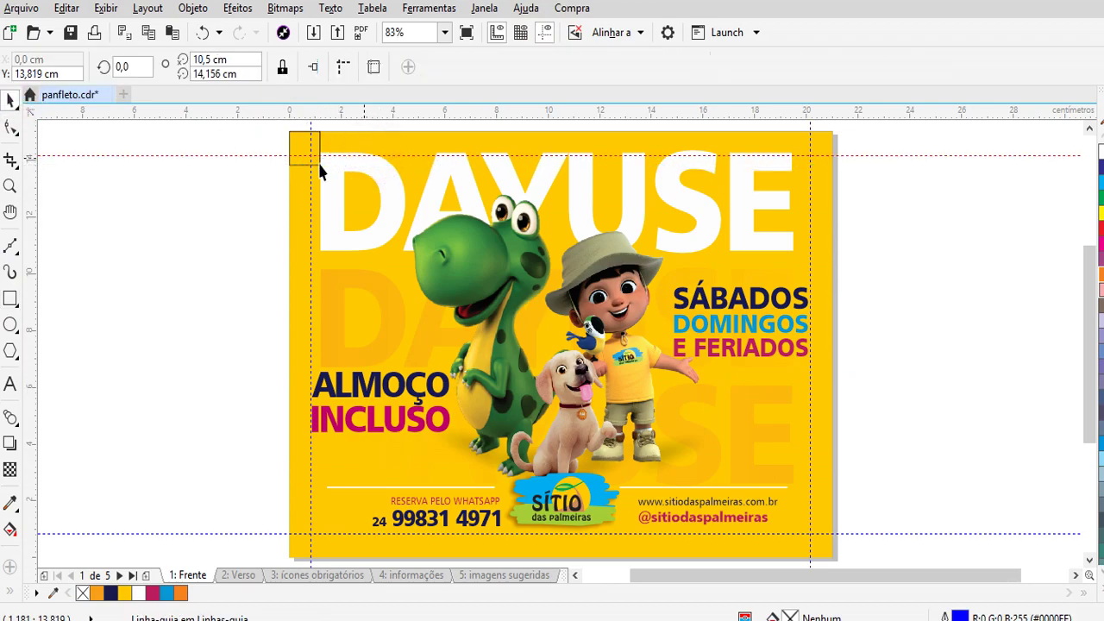
pyautogui.moveTo(306, 177); pyautogui.dragTo(320, 164)
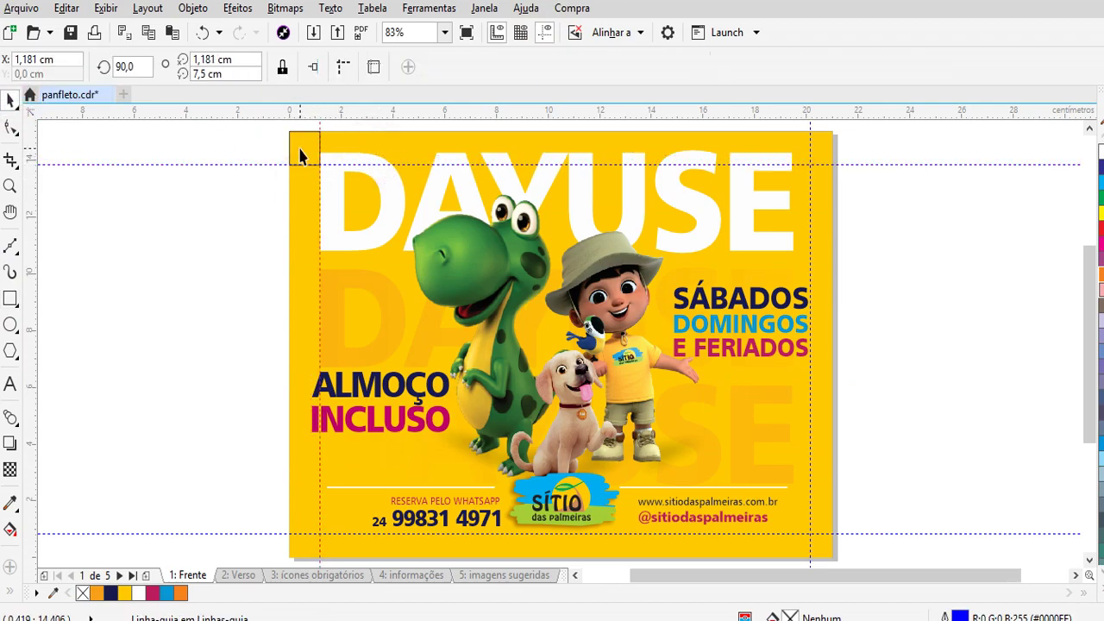
pyautogui.click(299, 155)
pyautogui.keyDown('shift'); pyautogui.click(466, 143); pyautogui.keyUp('shift')
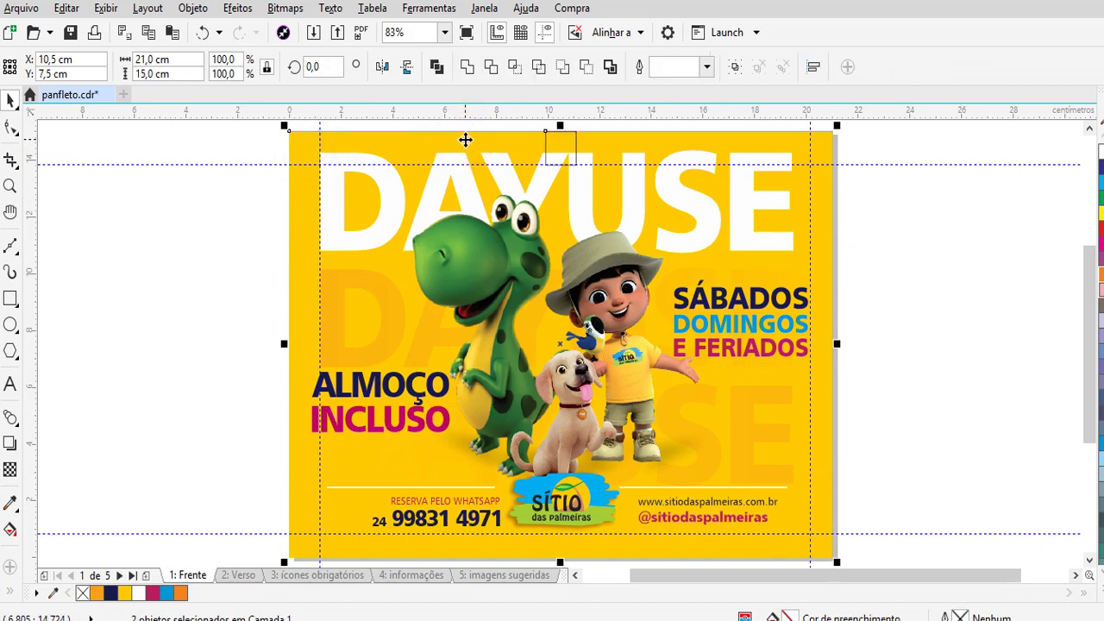
pyautogui.press('r')
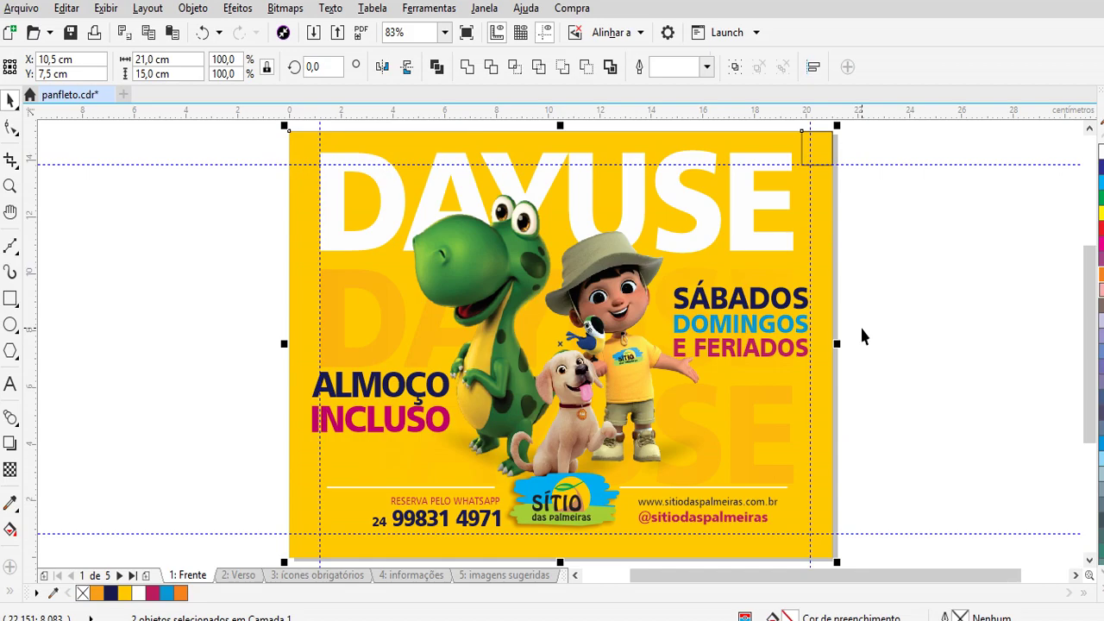
pyautogui.press('b')
# Move the right guide to the square's inner edge and delete the helper square
pyautogui.click(886, 314)
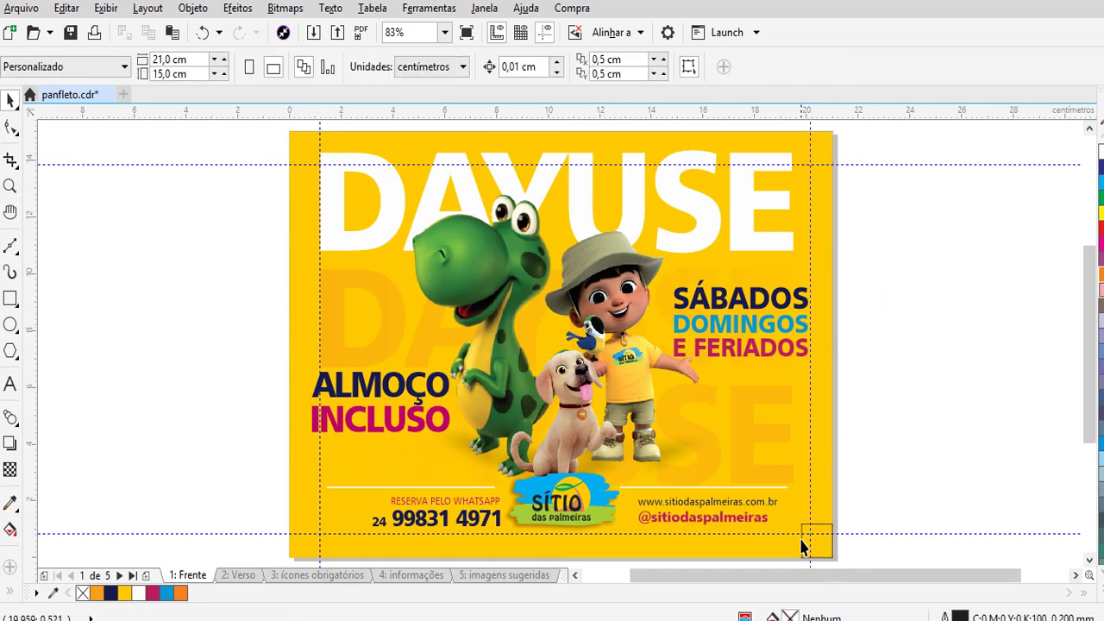
pyautogui.moveTo(810, 545); pyautogui.dragTo(811, 522)
pyautogui.click(818, 530)
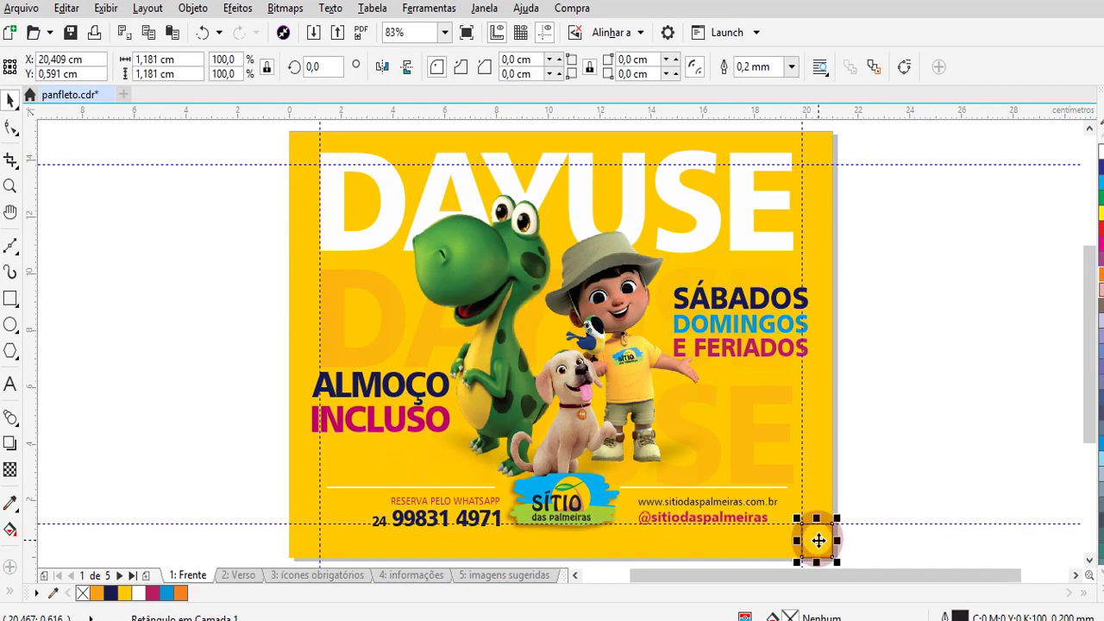
pyautogui.press('Delete')
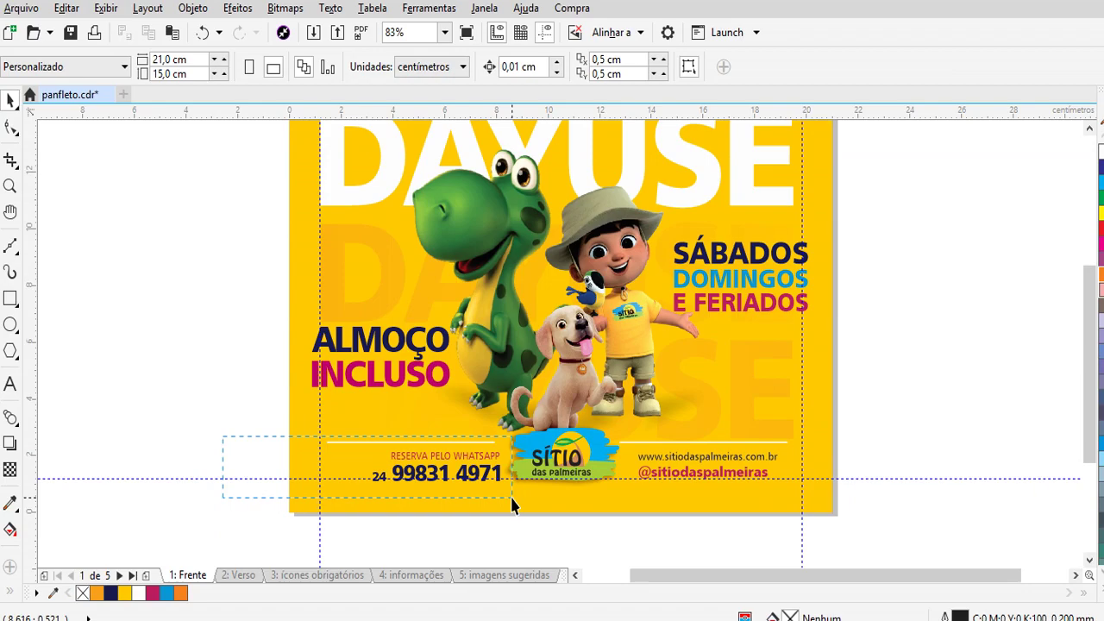
# Nudge the two WhatsApp text objects slightly upward
pyautogui.moveTo(426, 535); pyautogui.dragTo(518, 496)
pyautogui.keyDown('shift'); pyautogui.click(479, 442); pyautogui.keyUp('shift')
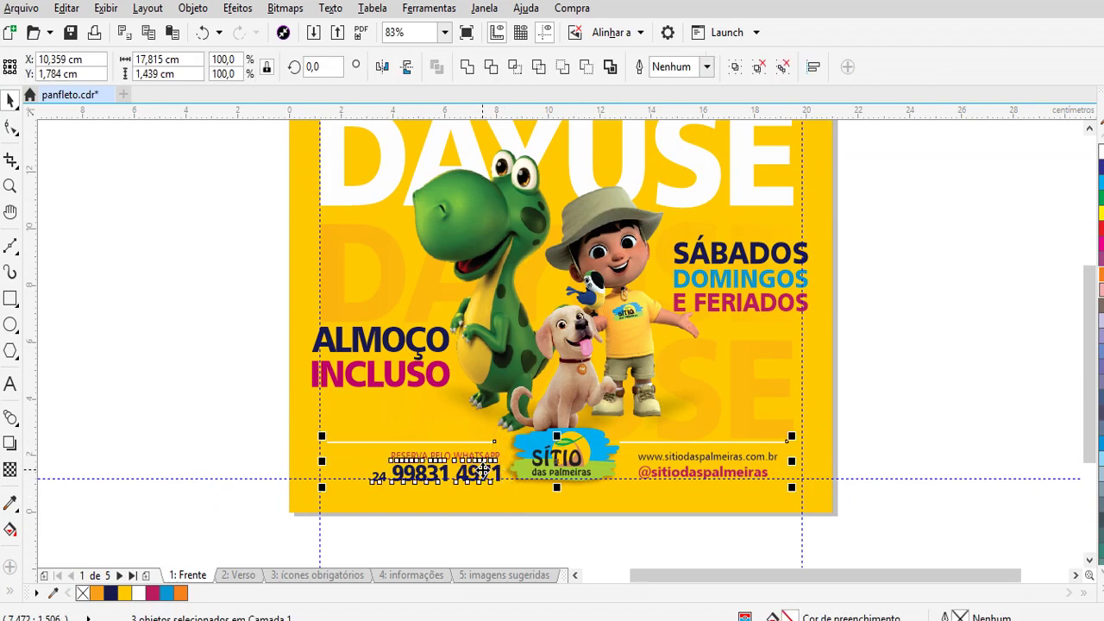
pyautogui.keyDown('shift'); pyautogui.click(493, 441); pyautogui.keyUp('shift')
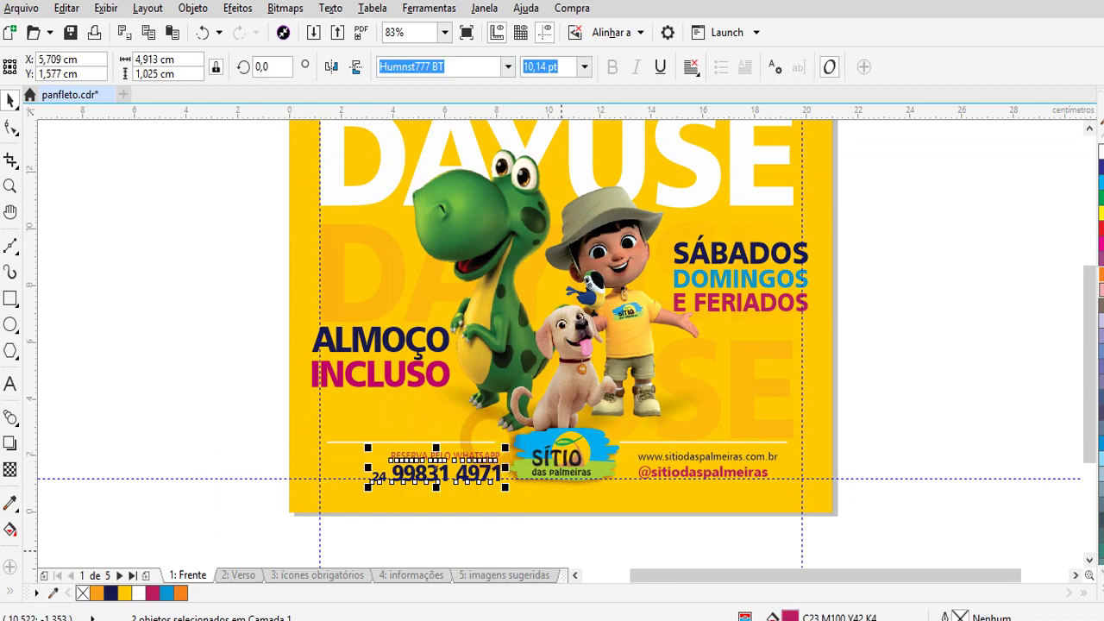
pyautogui.press('Up')
pyautogui.press('Up')
pyautogui.press('Up')
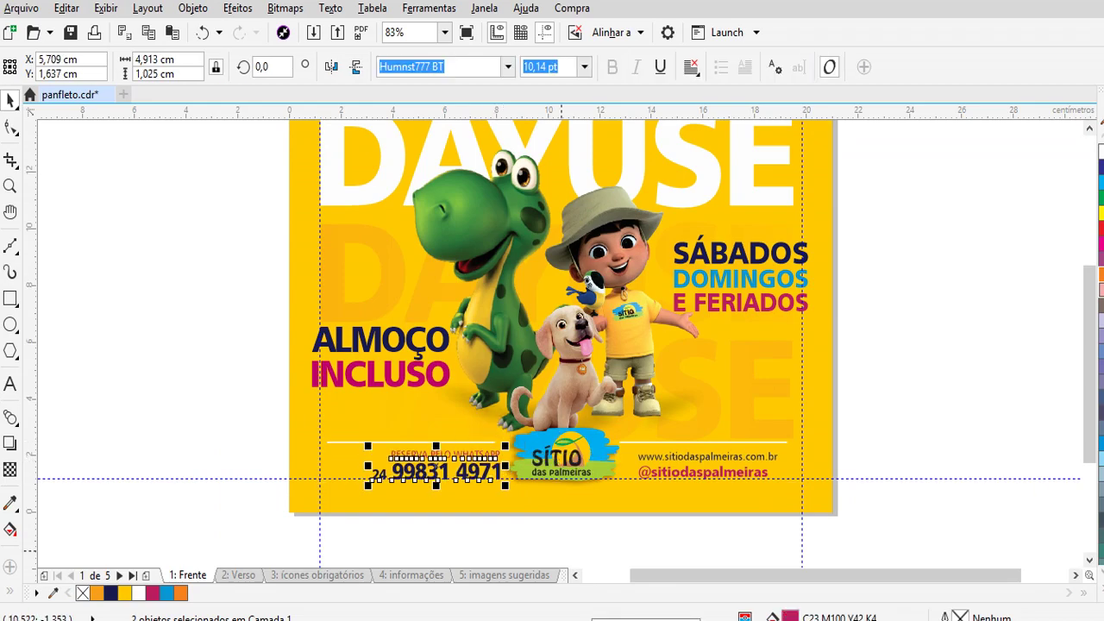
pyautogui.press('Up')
pyautogui.press('Up')
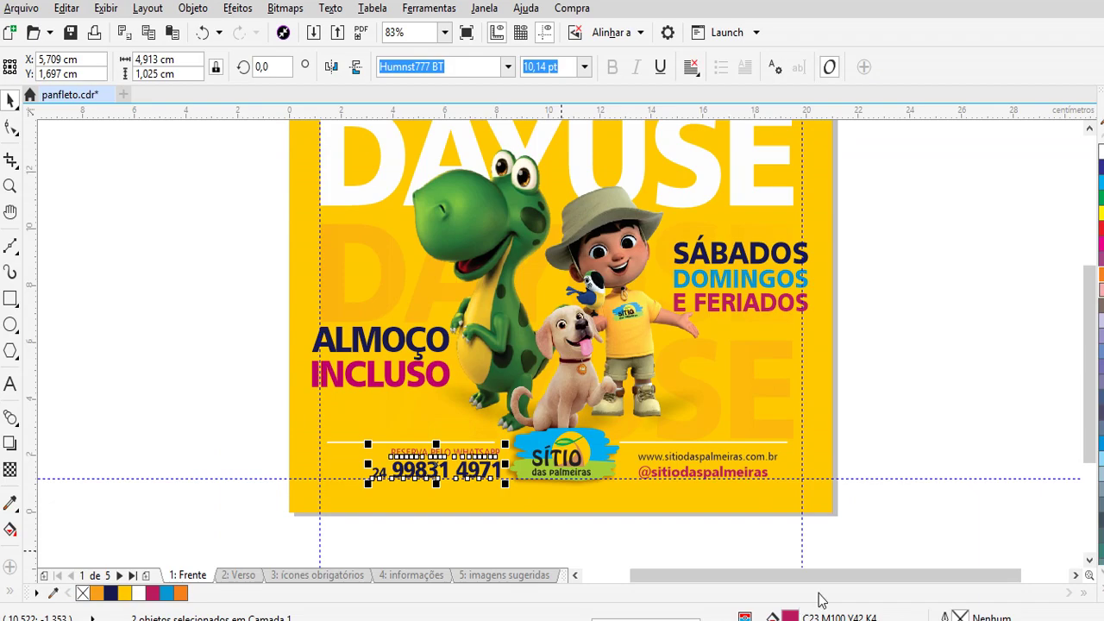
# Nudge the WhatsApp booking text and phone number slightly to the left
pyautogui.click(638, 442)
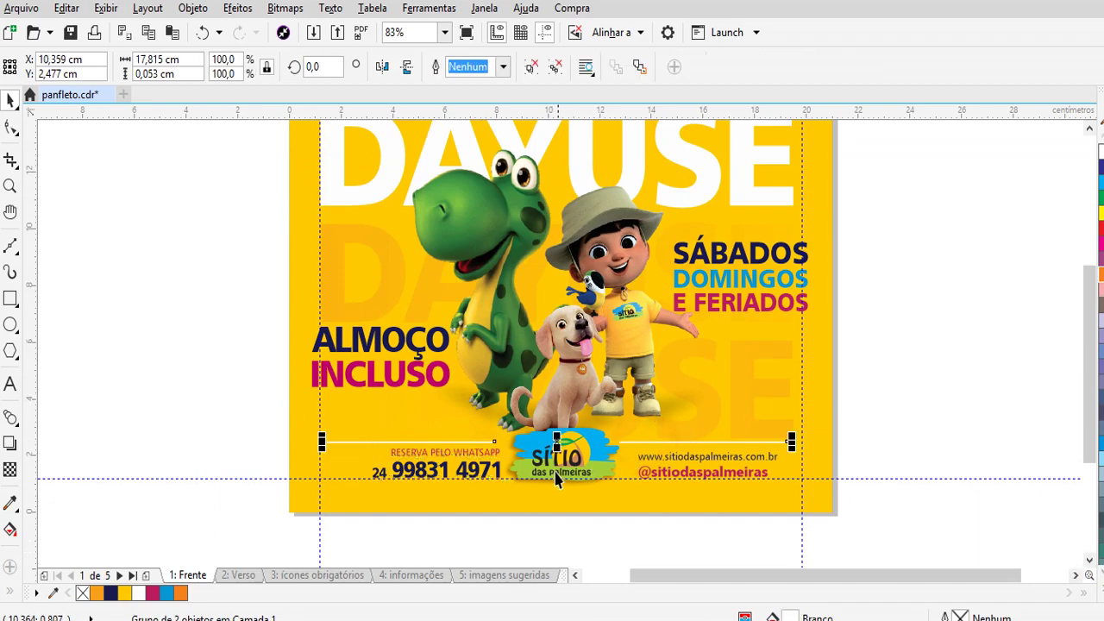
pyautogui.scroll(2, 552, 467)
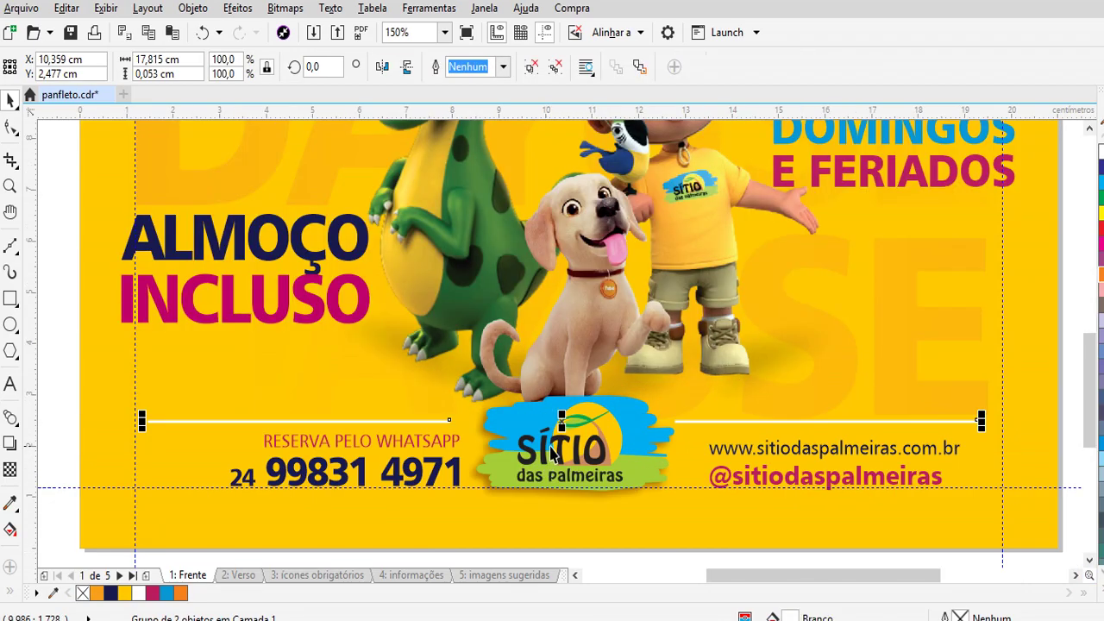
pyautogui.keyDown('shift'); pyautogui.click(937, 394); pyautogui.keyUp('shift')
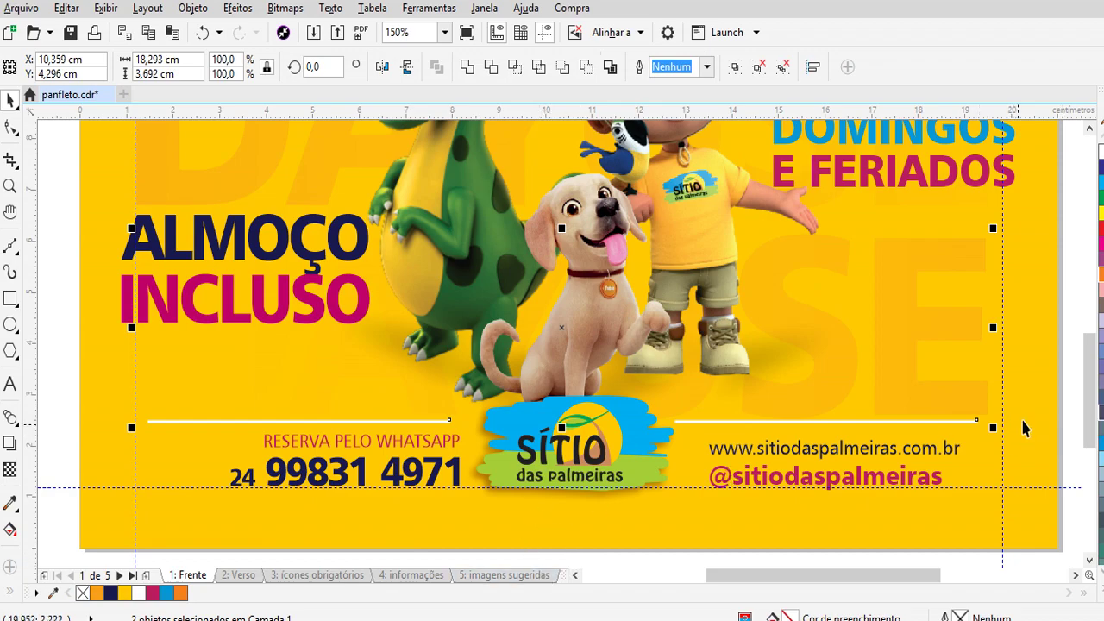
pyautogui.click(61, 293)
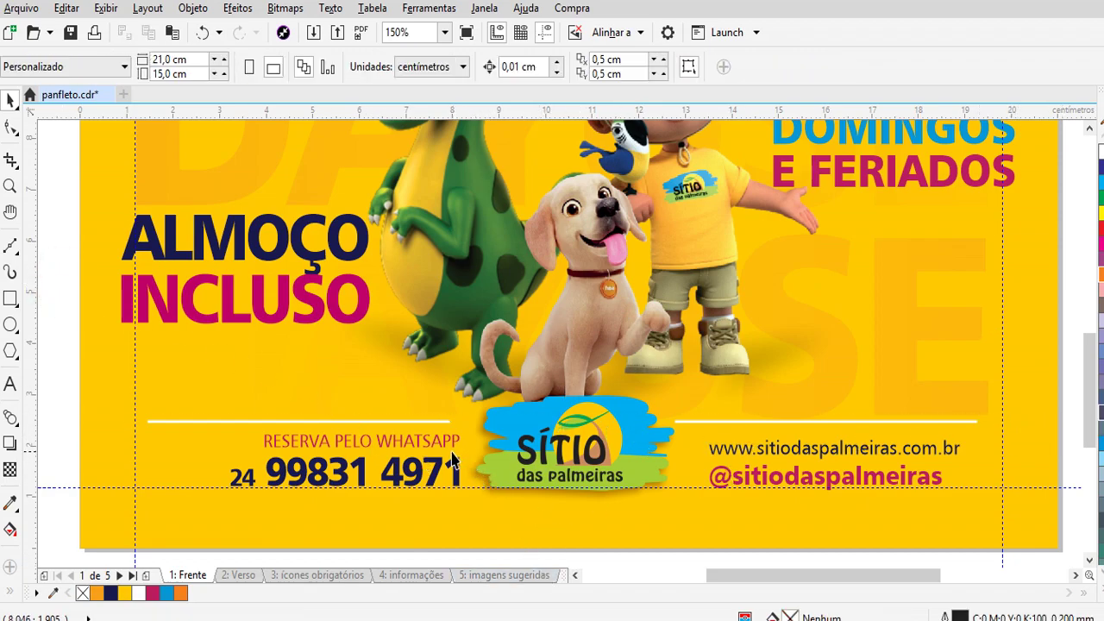
pyautogui.click(738, 420)
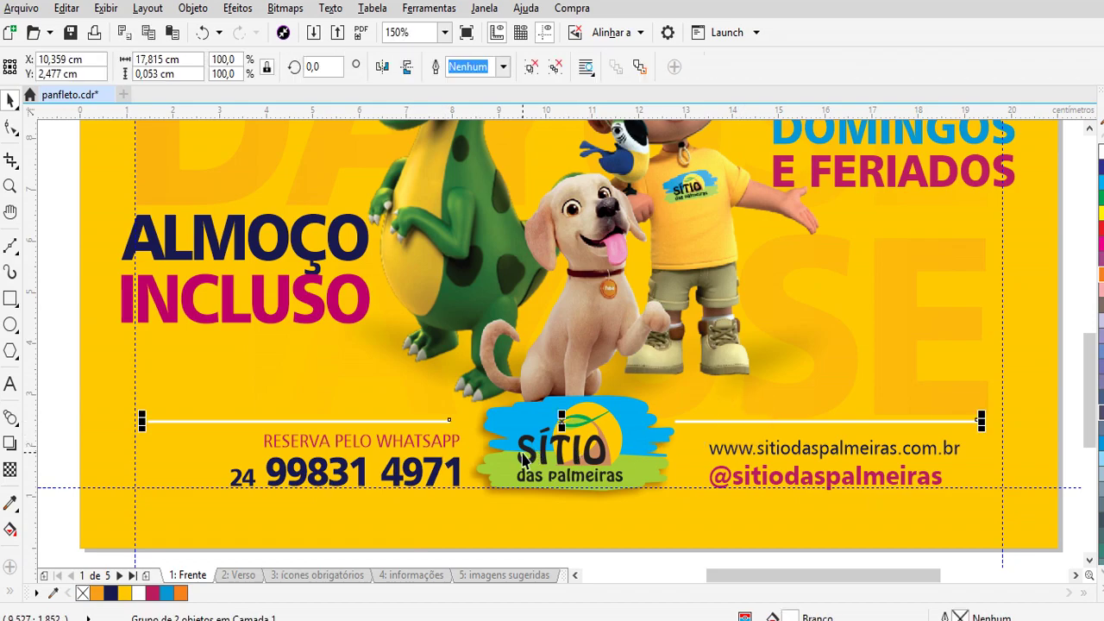
pyautogui.moveTo(75, 411); pyautogui.dragTo(478, 507)
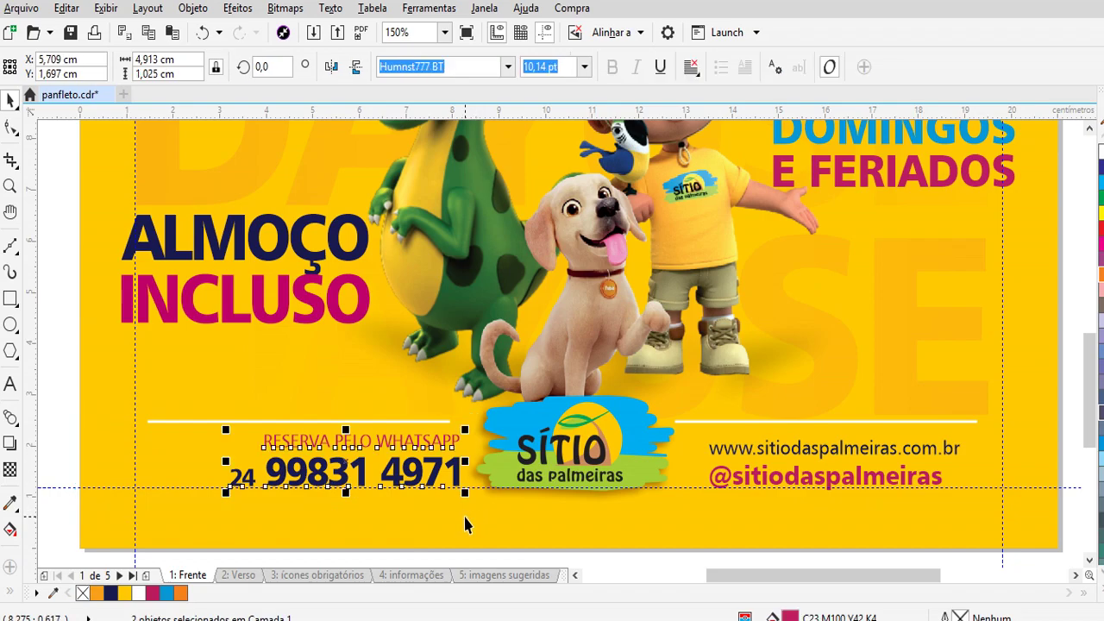
pyautogui.press('Left')
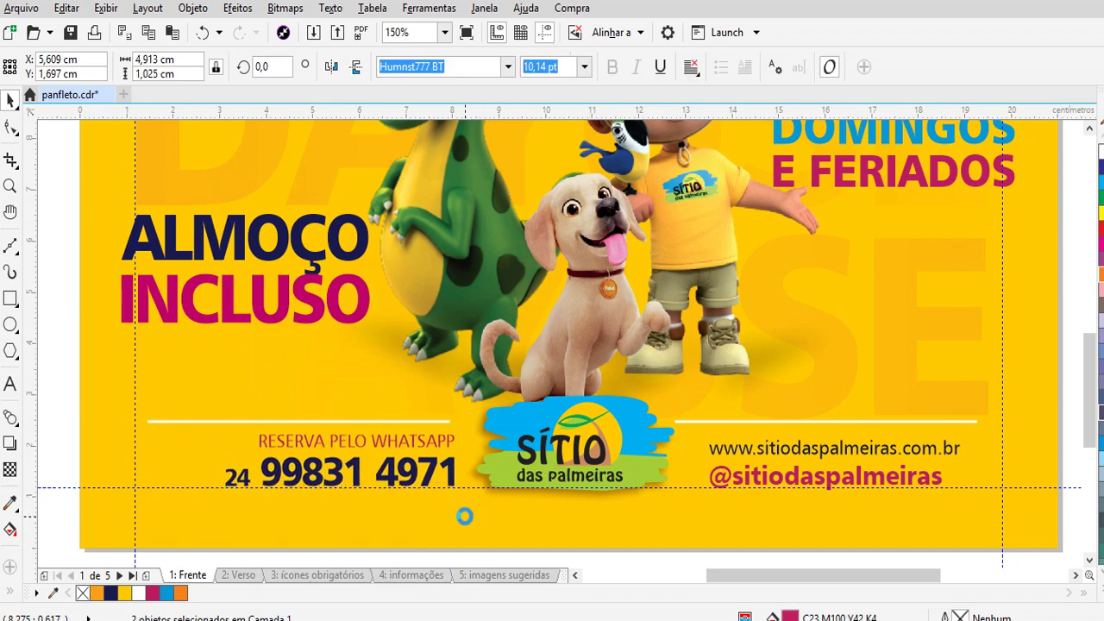
pyautogui.press('Left')
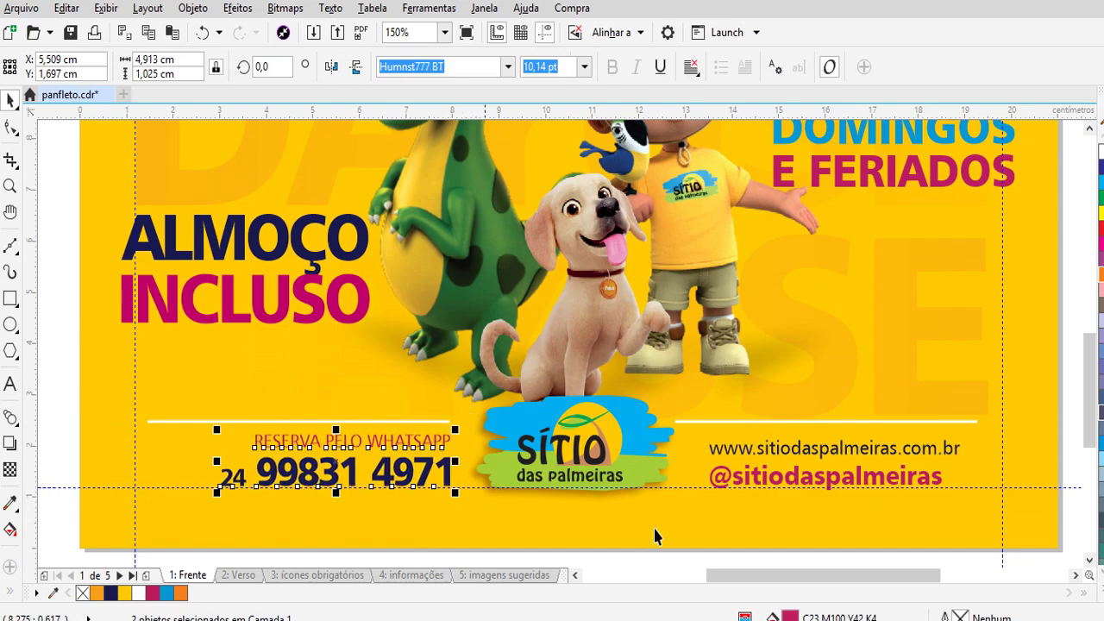
# Ungroup the pair of white divider lines
pyautogui.click(695, 421)
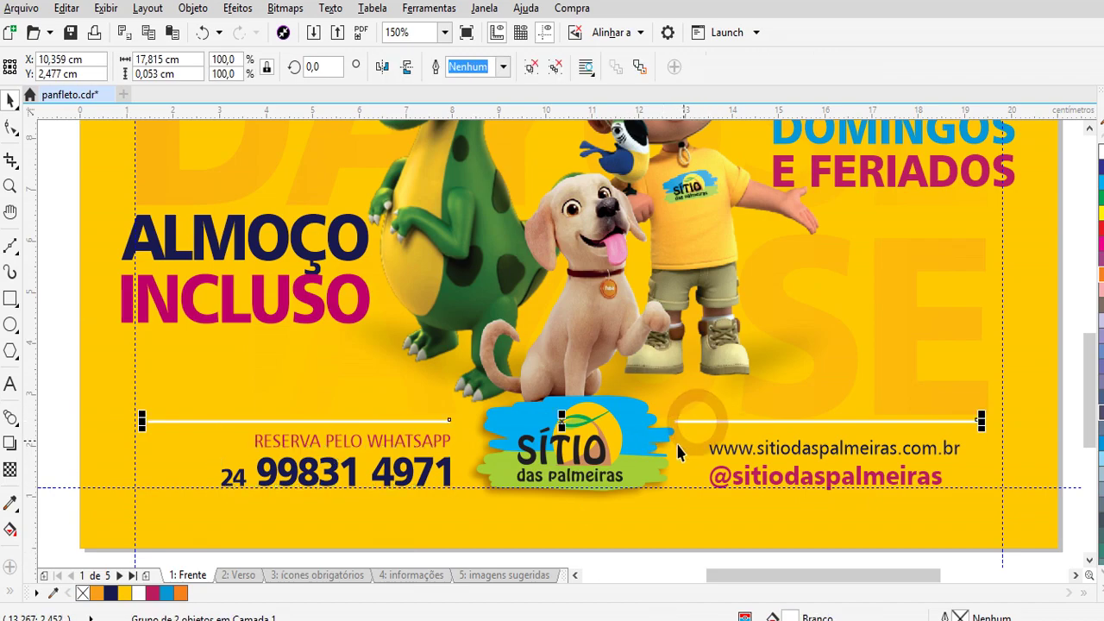
pyautogui.click(639, 448)
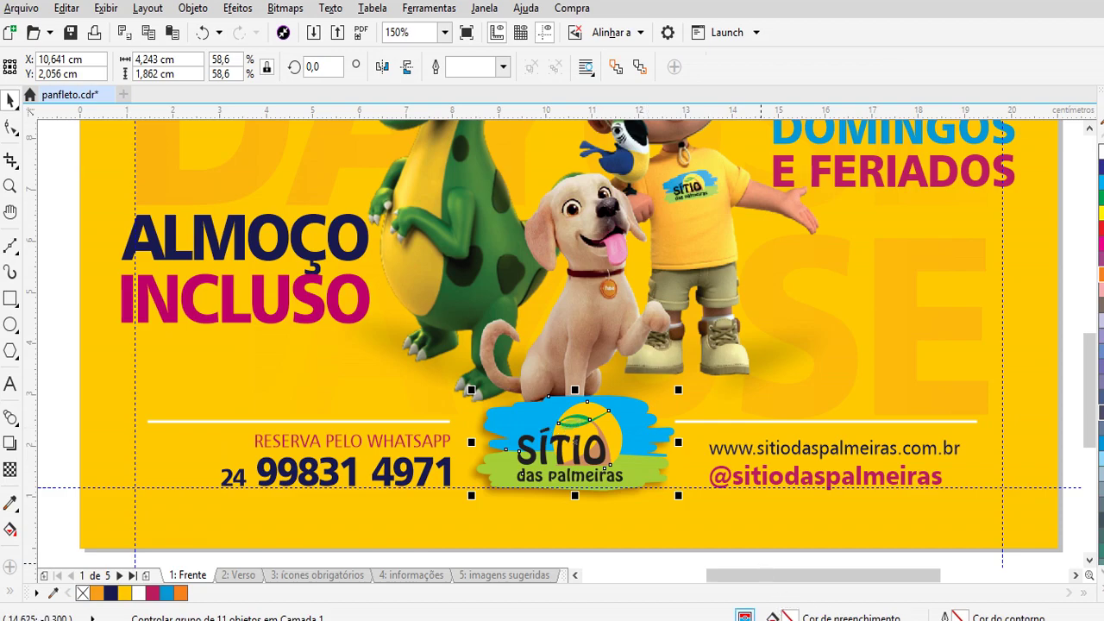
pyautogui.click(761, 422)
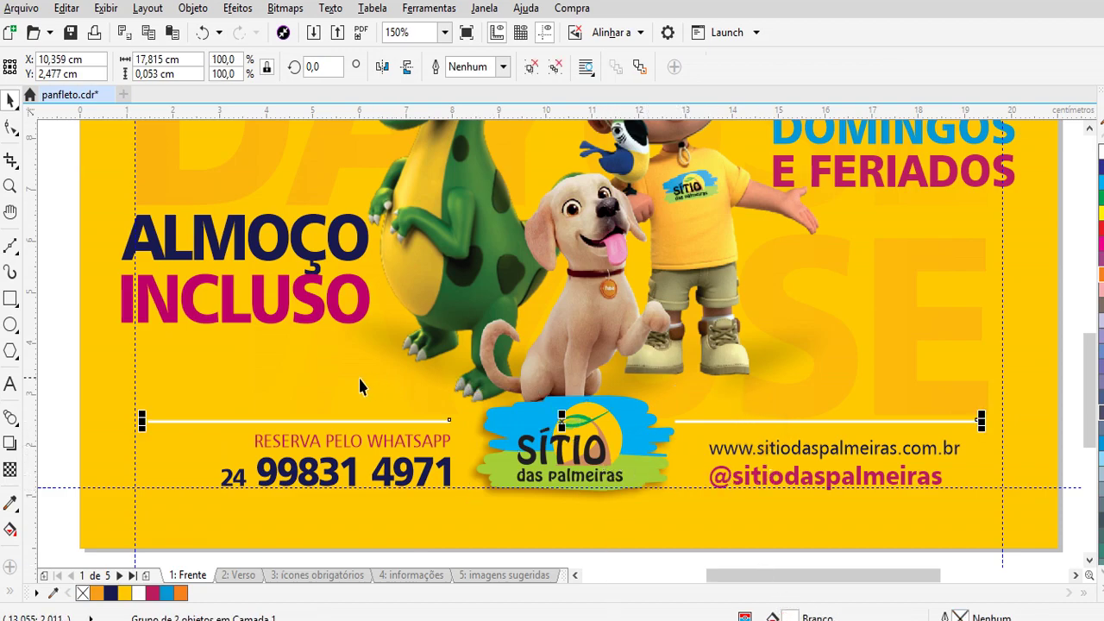
pyautogui.click(555, 66)
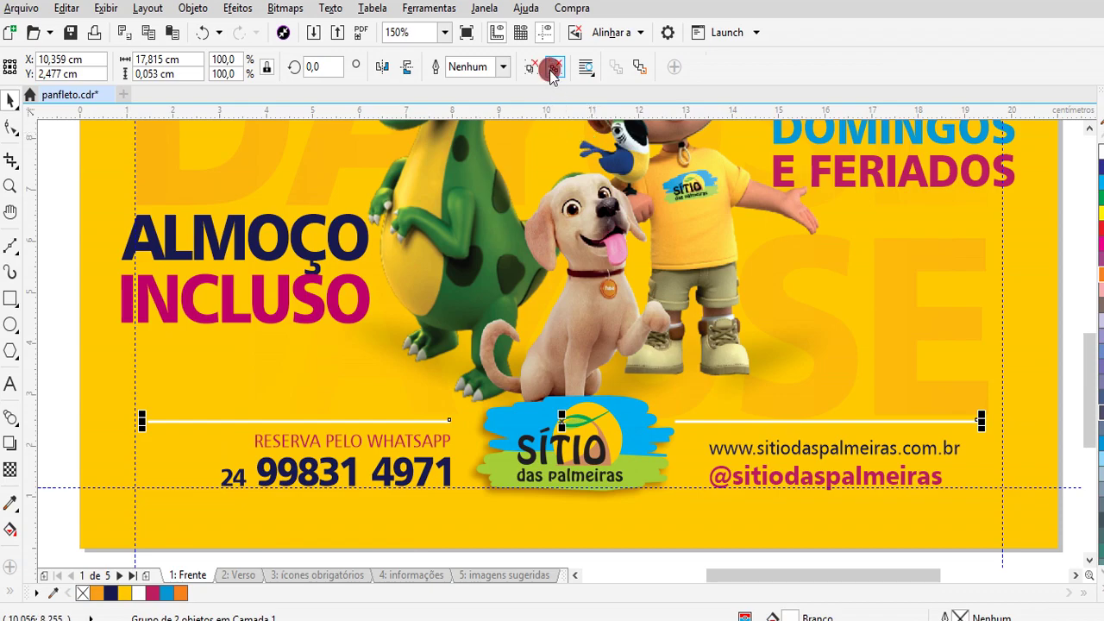
pyautogui.click(1067, 388)
# Shorten the right white line from its left end to about 6.16 cm, clear of the logo
pyautogui.click(747, 421)
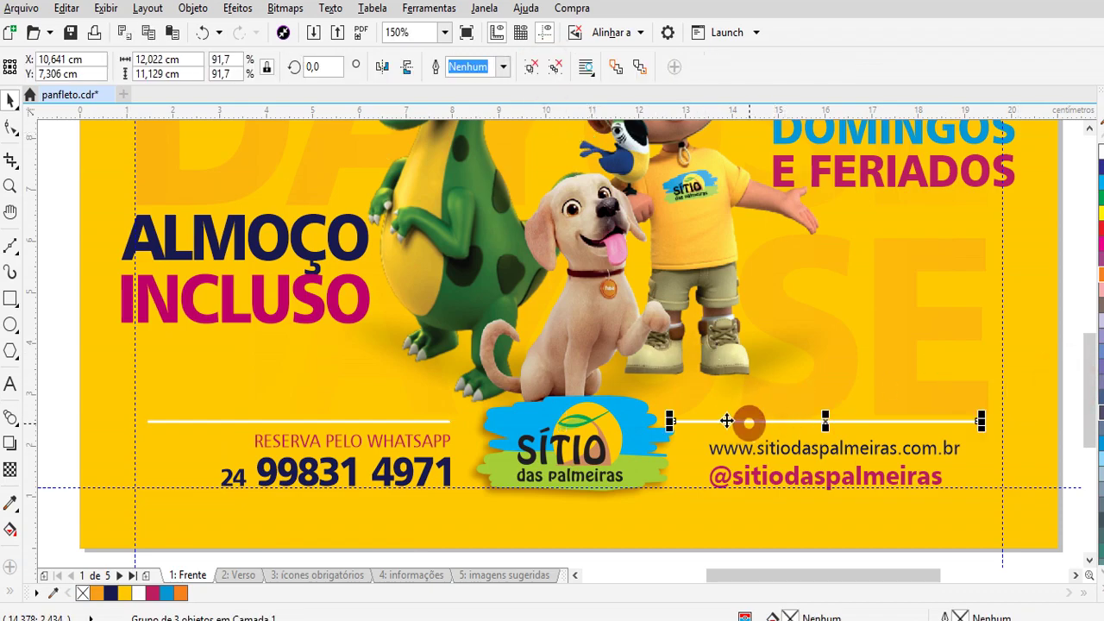
pyautogui.moveTo(679, 420); pyautogui.dragTo(714, 420)
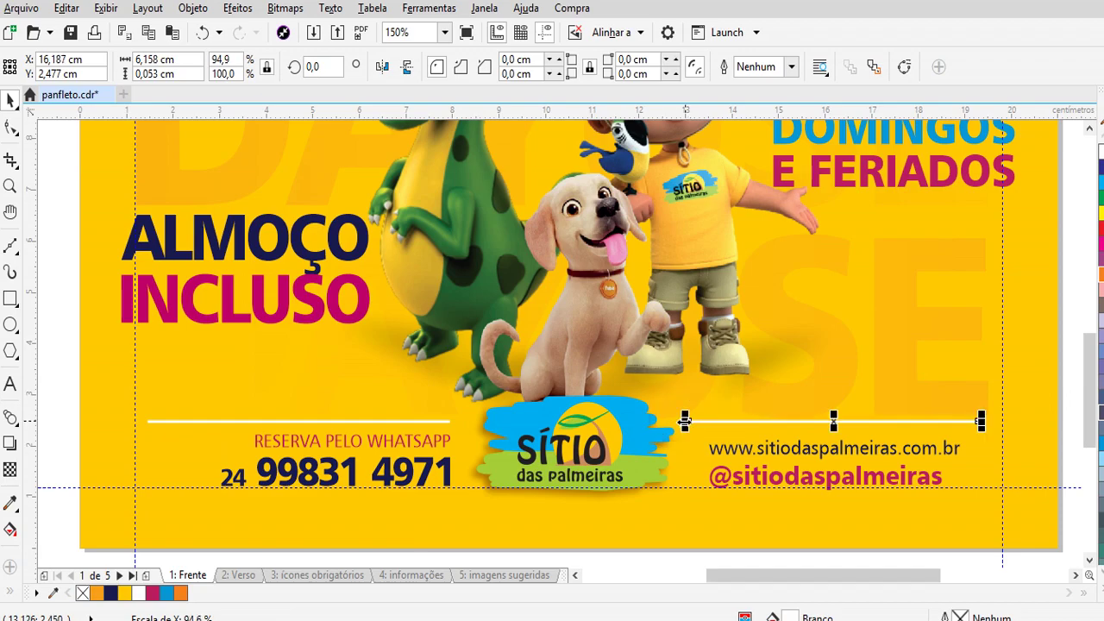
pyautogui.scroll(-2, 714, 421)
pyautogui.scroll(-3, 956, 357)
pyautogui.click(956, 357)
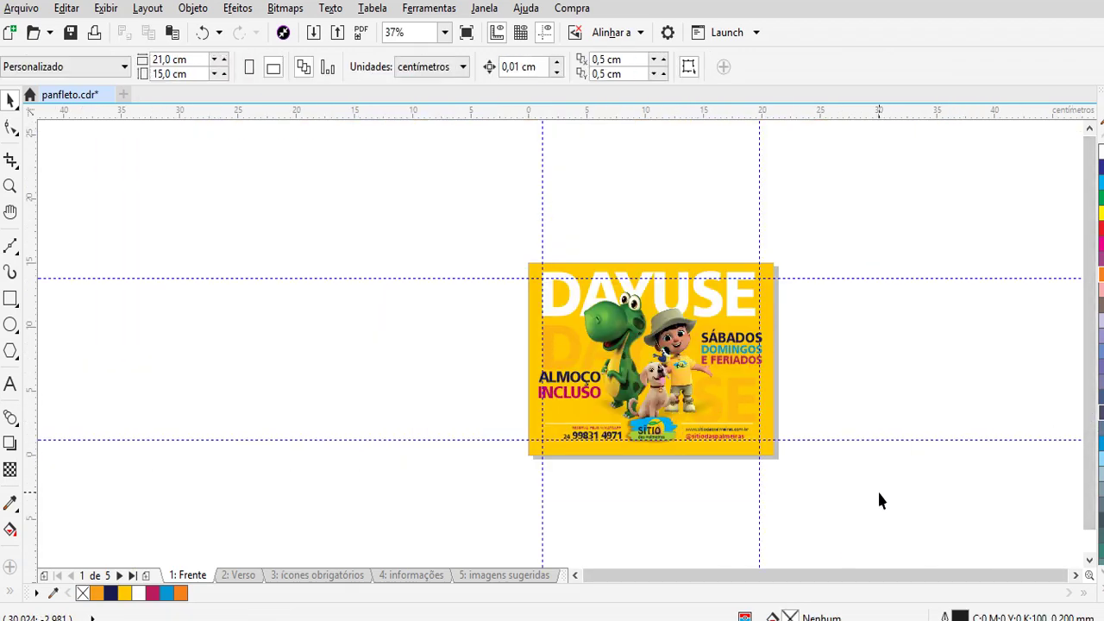
pyautogui.hotkey('shift', 'F4')
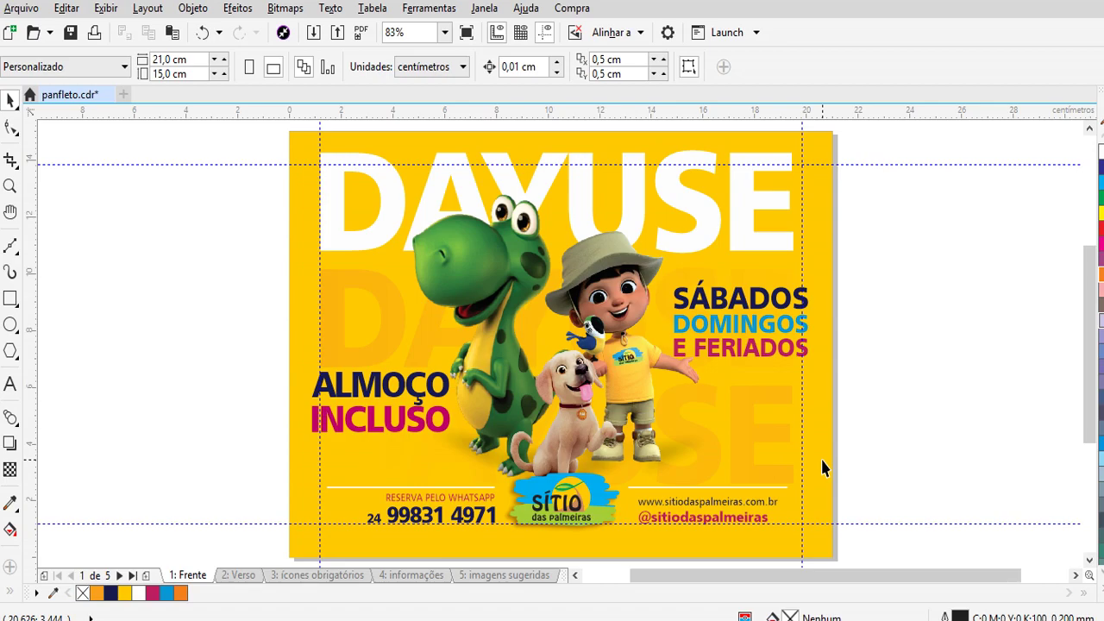
pyautogui.click(884, 523)
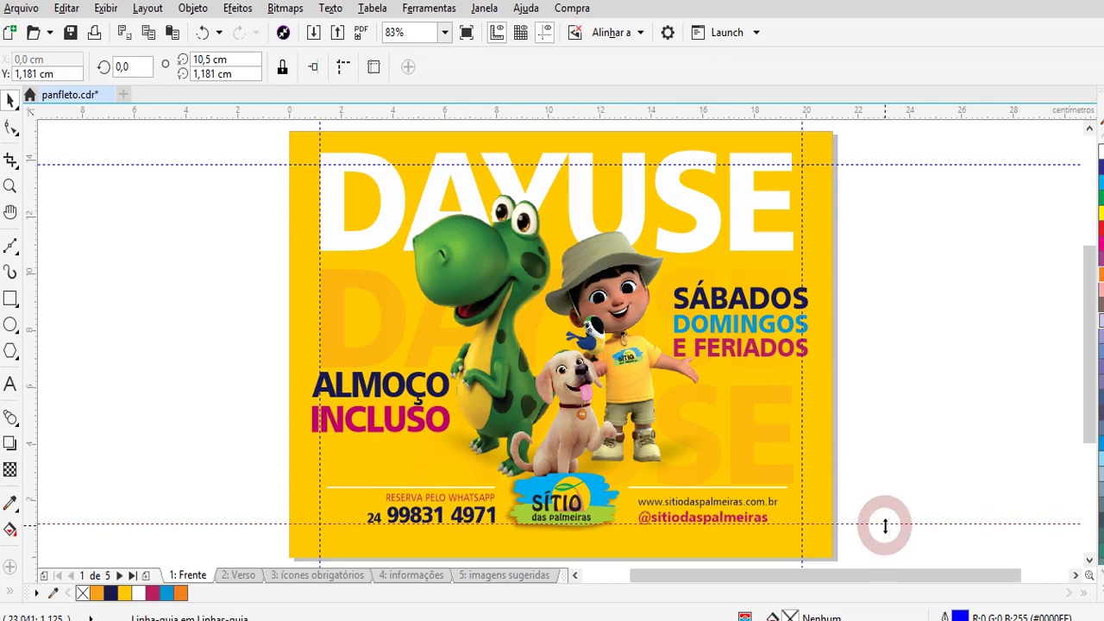
pyautogui.click(894, 488)
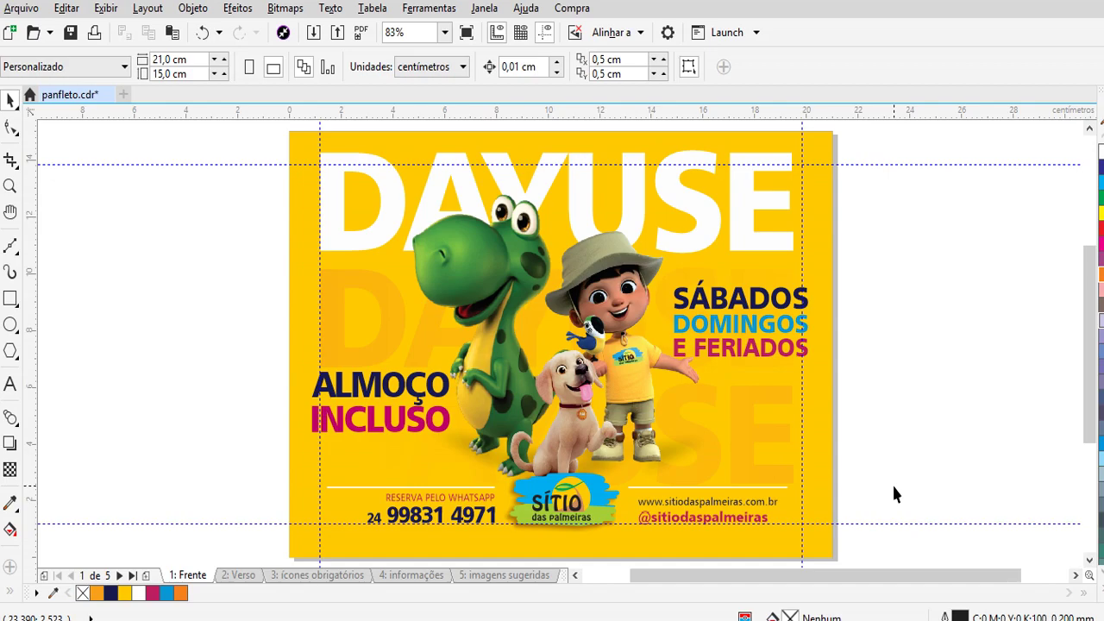
# Shrink the ALMOÇO INCLUSO text slightly and nudge it down two steps
pyautogui.moveTo(224, 366); pyautogui.dragTo(495, 459)
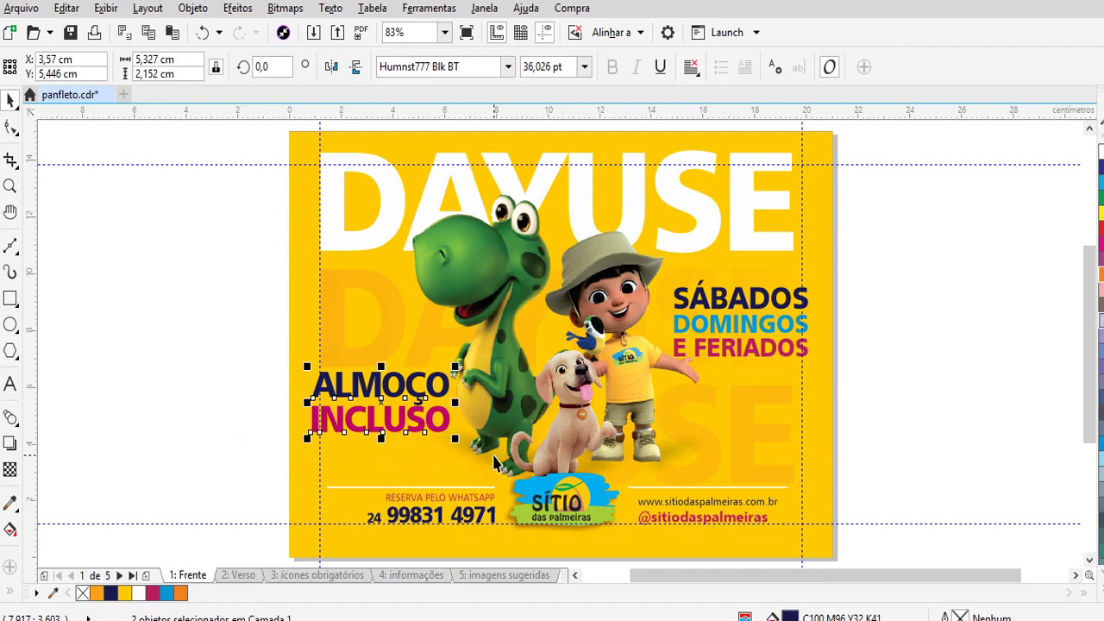
pyautogui.scroll(3, 338, 396)
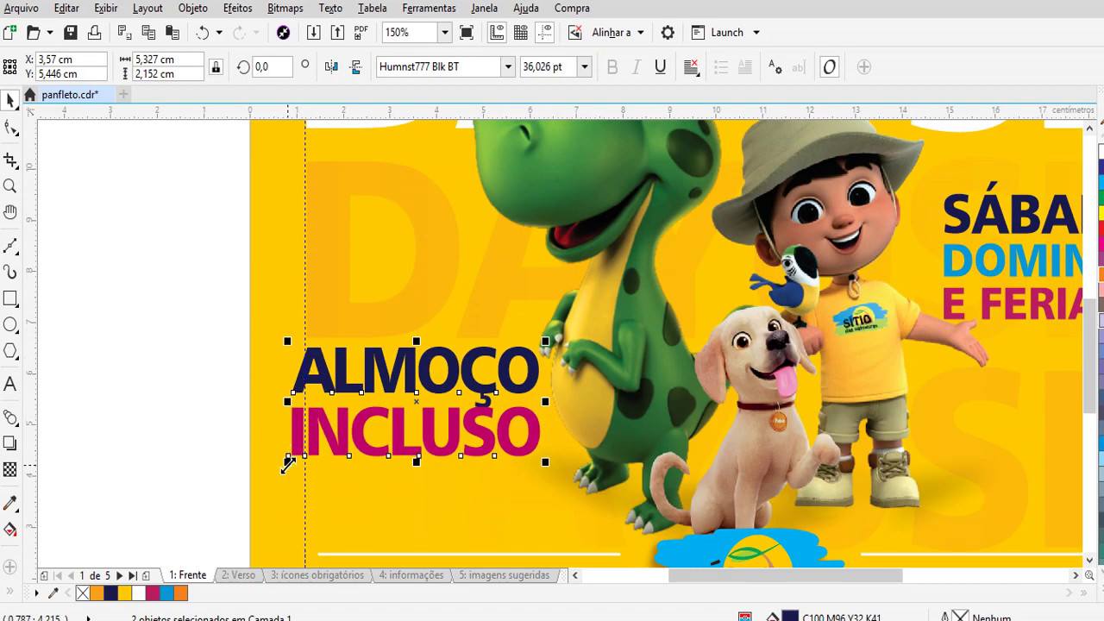
pyautogui.moveTo(287, 463)
pyautogui.mouseDown()
pyautogui.moveTo(299, 457)
pyautogui.moveTo(295, 479)
pyautogui.mouseUp()
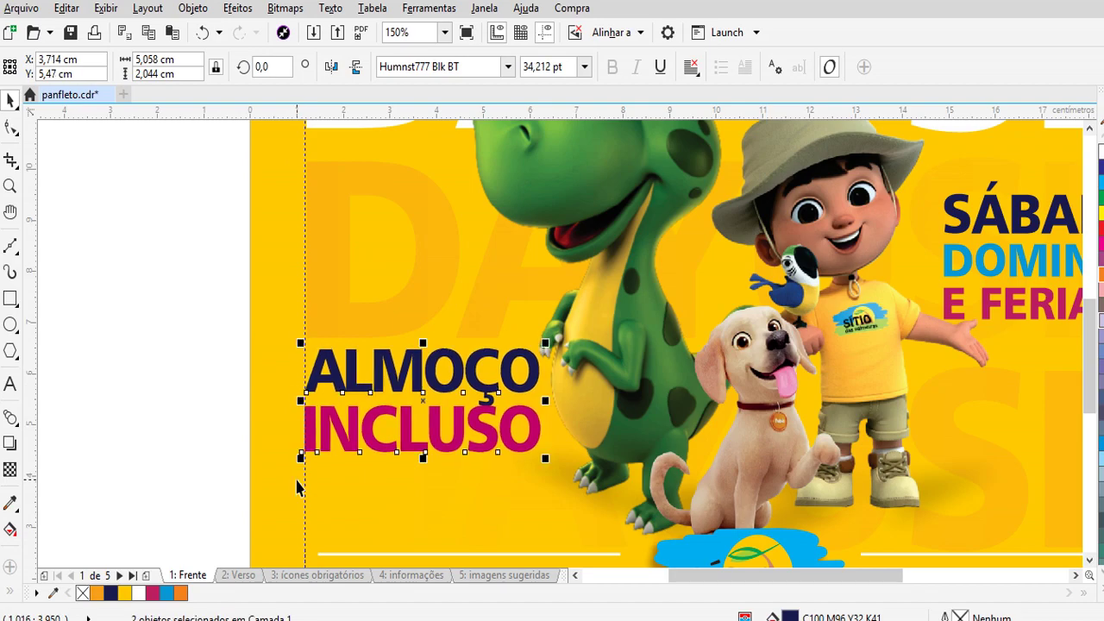
pyautogui.press('Down')
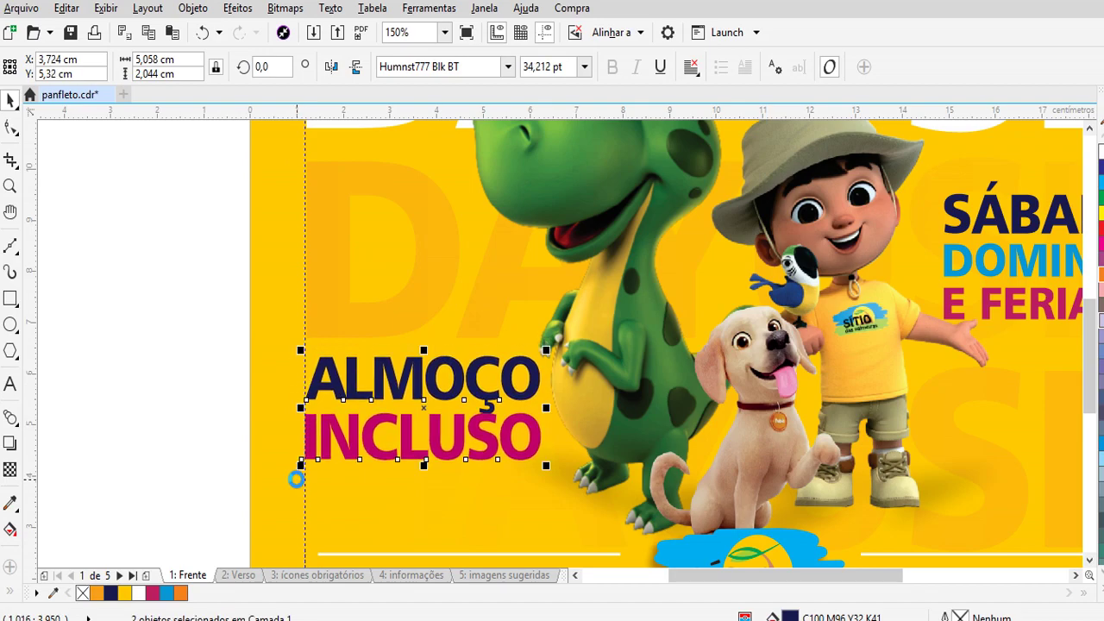
pyautogui.press('Down')
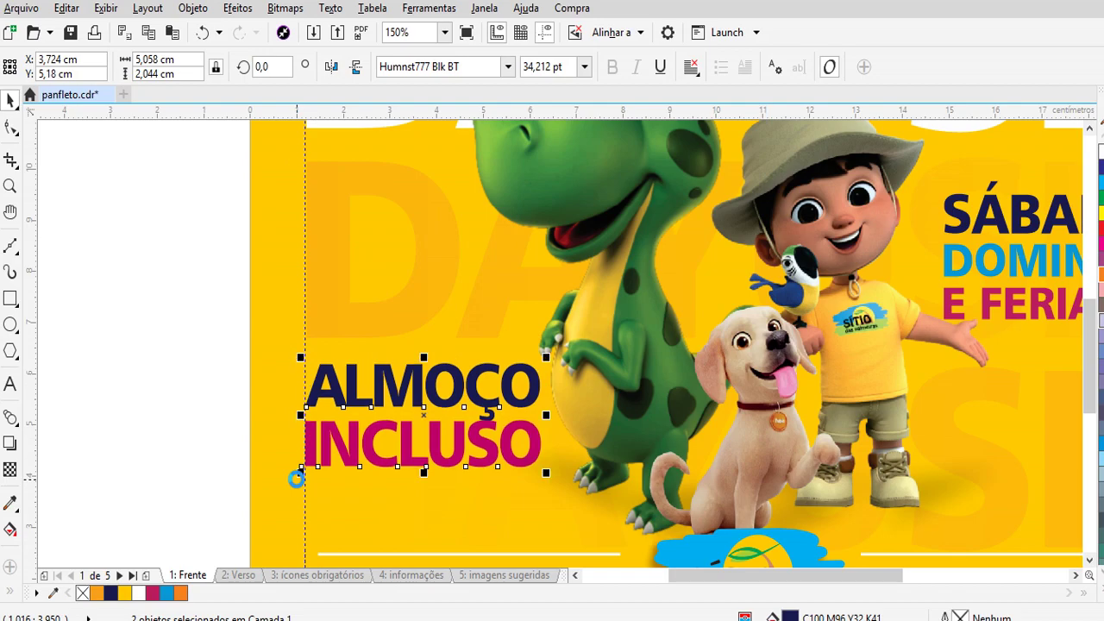
# Zoom out and select the SÁBADOS, DOMINGOS, E FERIADOS block to fit the right margin guide
pyautogui.press('F3')
pyautogui.moveTo(811, 306); pyautogui.dragTo(562, 464)
pyautogui.scroll(1, 717, 411)
pyautogui.scroll(1, 586, 431)
# Confirm the weekday text's new size and nudge it up slightly
pyautogui.click(561, 466)
pyautogui.scroll(-1, 710, 365)
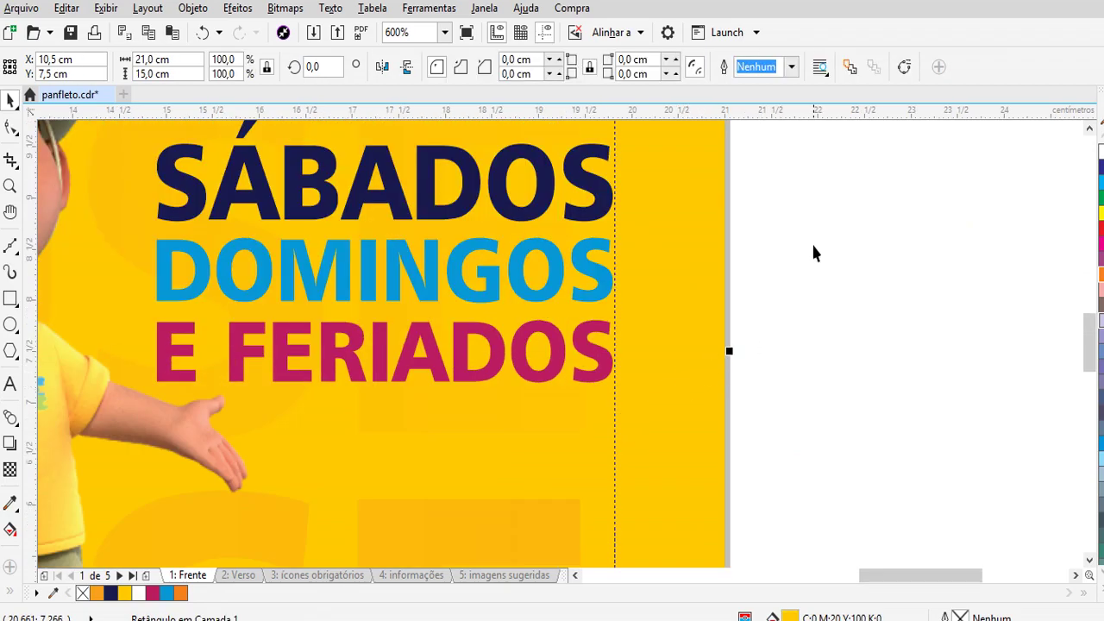
pyautogui.scroll(-1, 810, 252)
pyautogui.scroll(-2, 801, 269)
pyautogui.moveTo(849, 211); pyautogui.dragTo(587, 349)
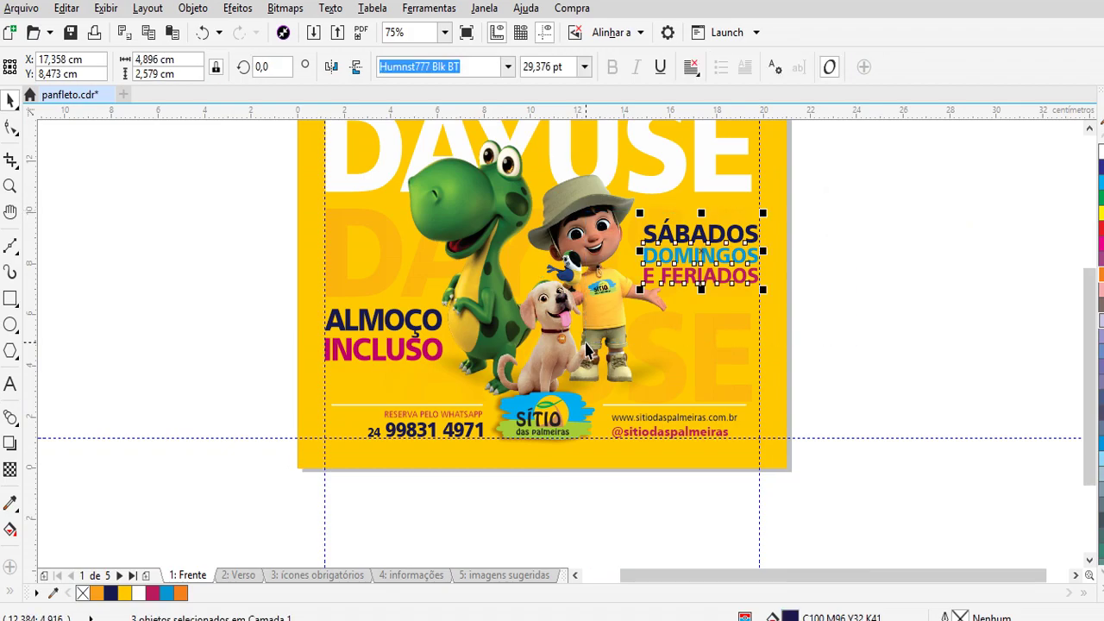
pyautogui.press('Up')
pyautogui.press('Up')
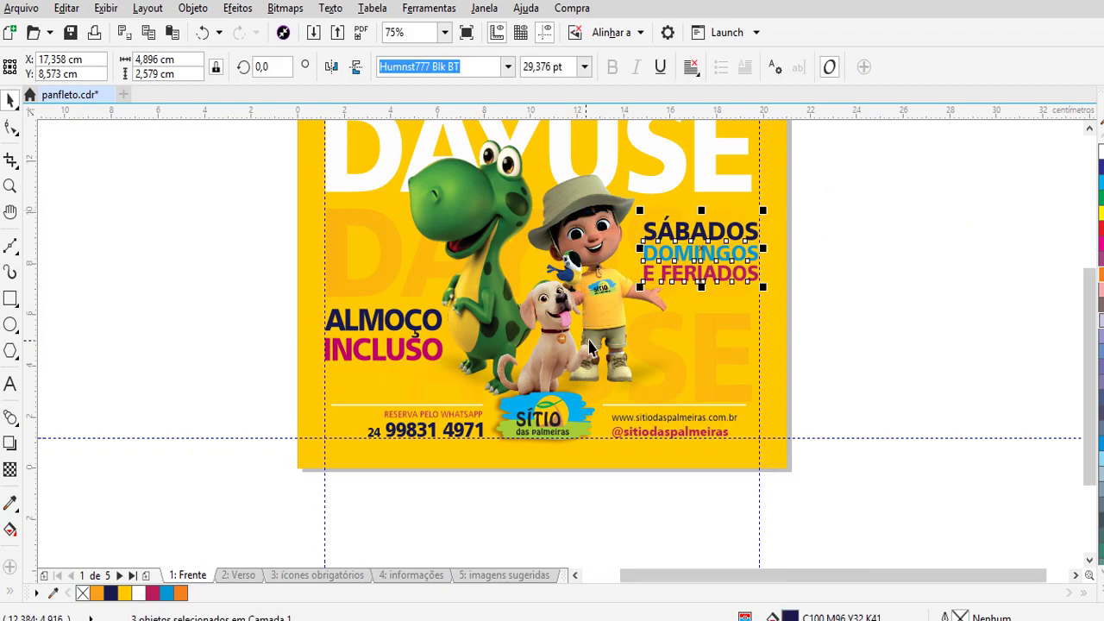
pyautogui.click(737, 192)
pyautogui.scroll(-1, 741, 186)
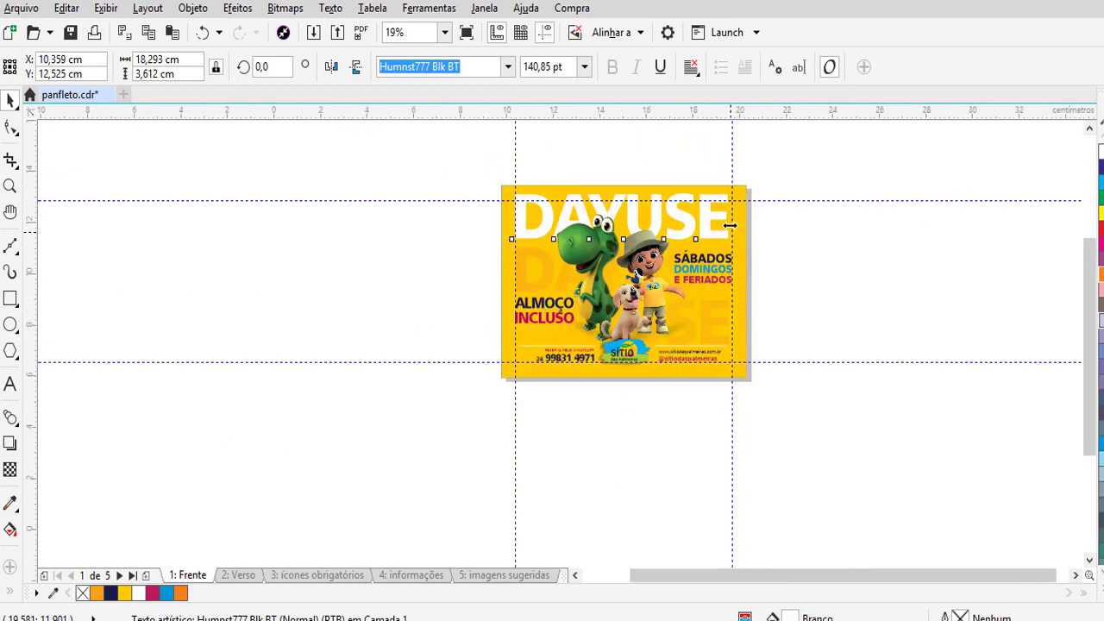
pyautogui.scroll(1, 750, 242)
pyautogui.click(750, 241)
pyautogui.click(865, 237)
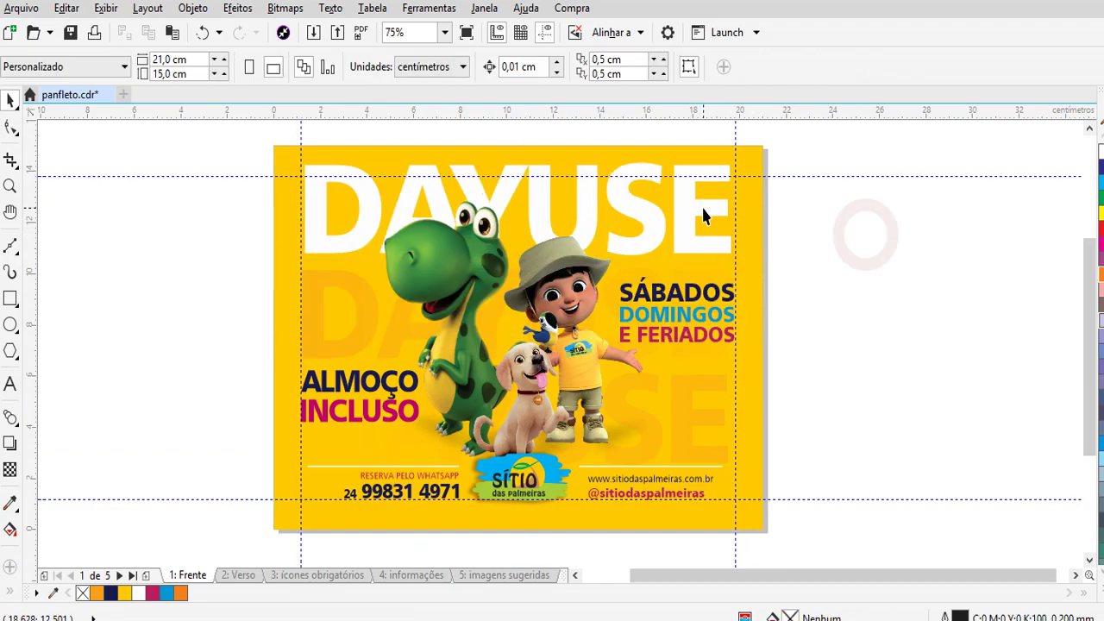
# Widen the DAYUSE headline to the right margin, lower it slightly, and send it behind the characters
pyautogui.click(703, 207)
pyautogui.scroll(2, 733, 259)
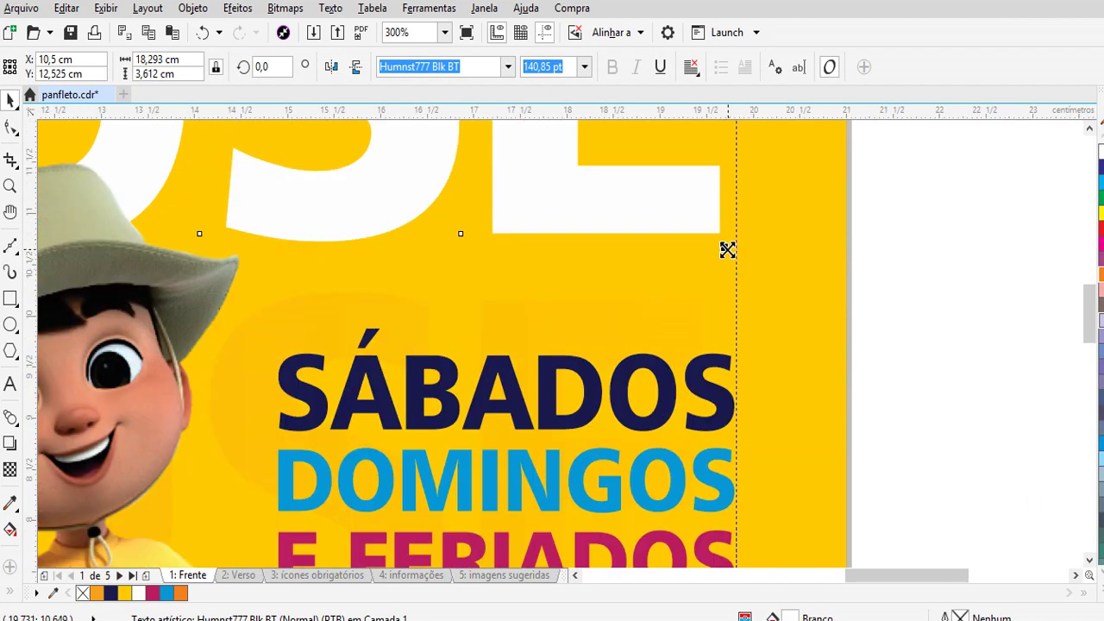
pyautogui.moveTo(726, 250); pyautogui.dragTo(743, 272)
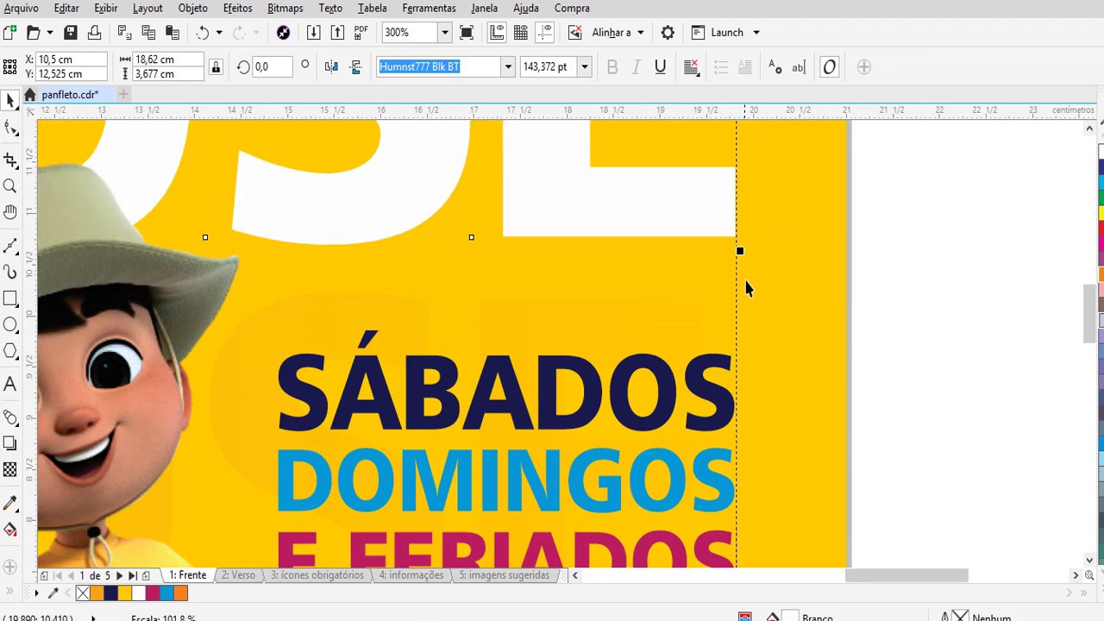
pyautogui.hotkey('shift', 'F4')
pyautogui.click(990, 326)
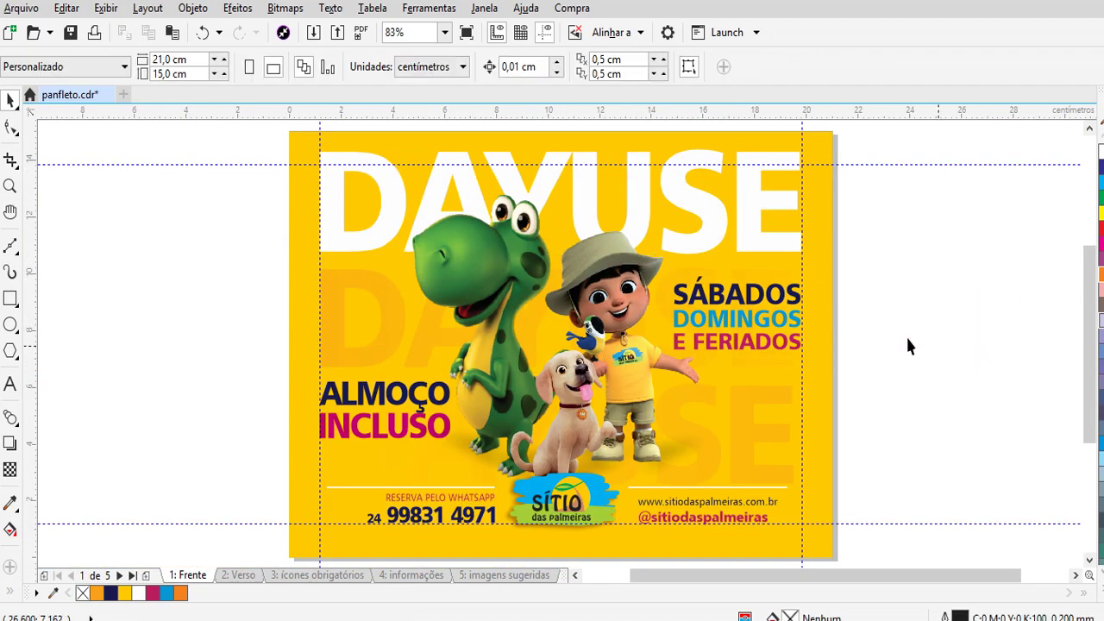
pyautogui.moveTo(584, 179); pyautogui.dragTo(582, 190)
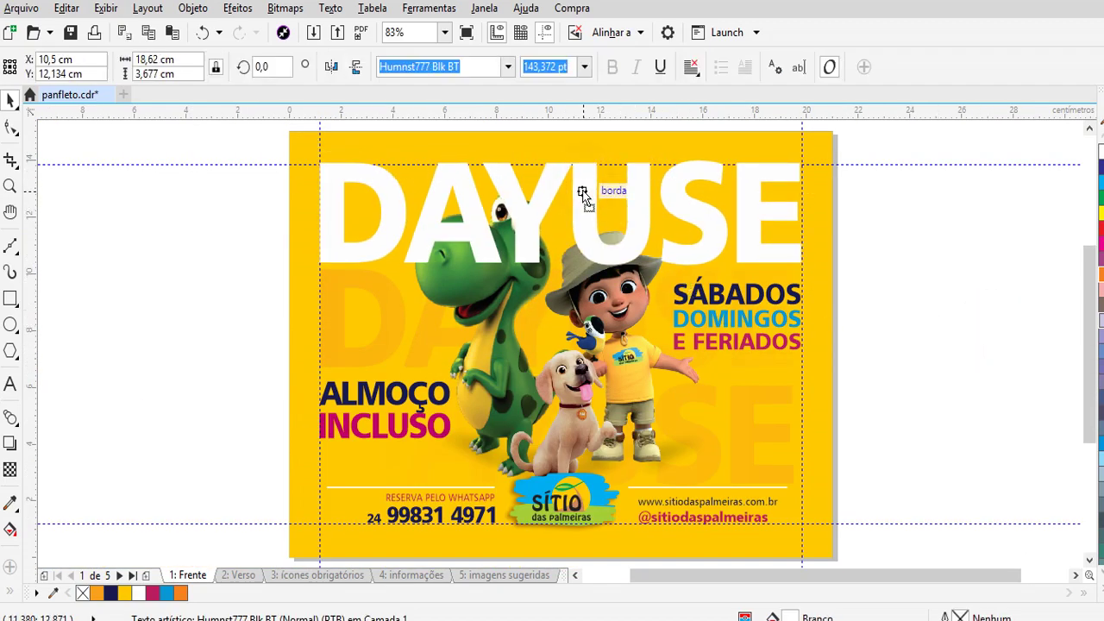
pyautogui.hotkey('ctrl', 'pagedown')
# Scale the dinosaur, boy and dog group to 86% and move it slightly right
pyautogui.click(597, 294)
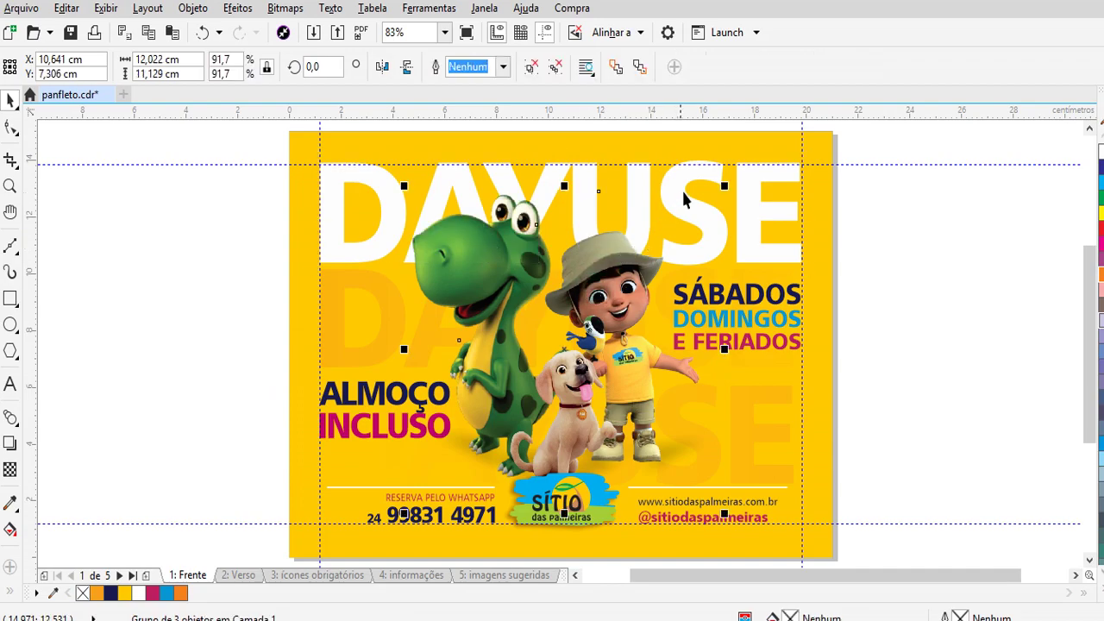
pyautogui.moveTo(721, 184); pyautogui.dragTo(706, 205)
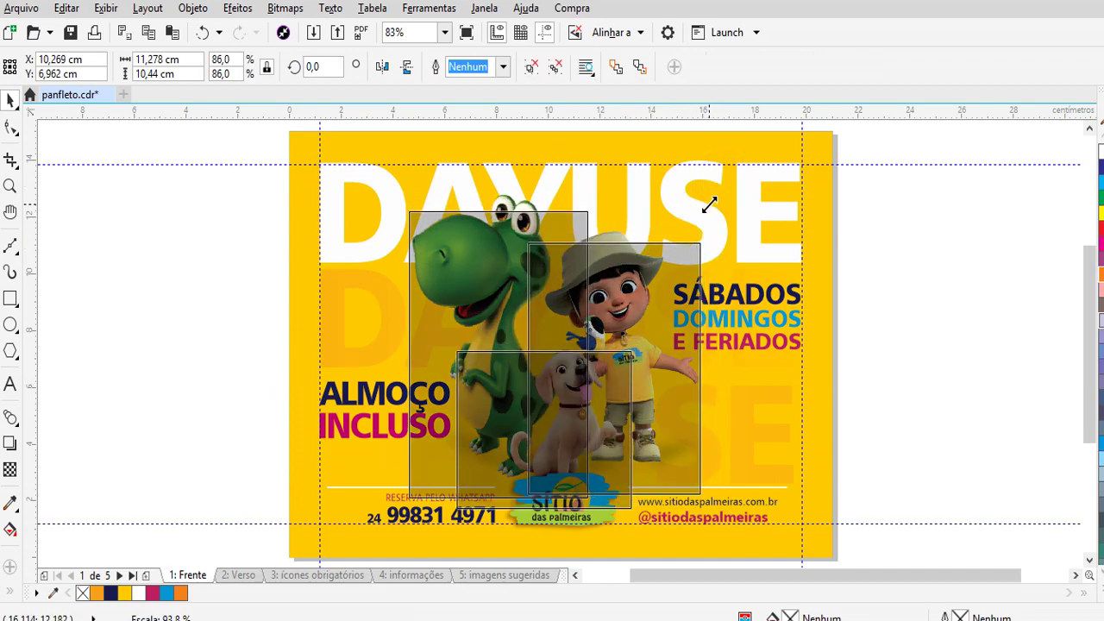
pyautogui.keyDown('shift'); pyautogui.click(749, 409); pyautogui.keyUp('shift')
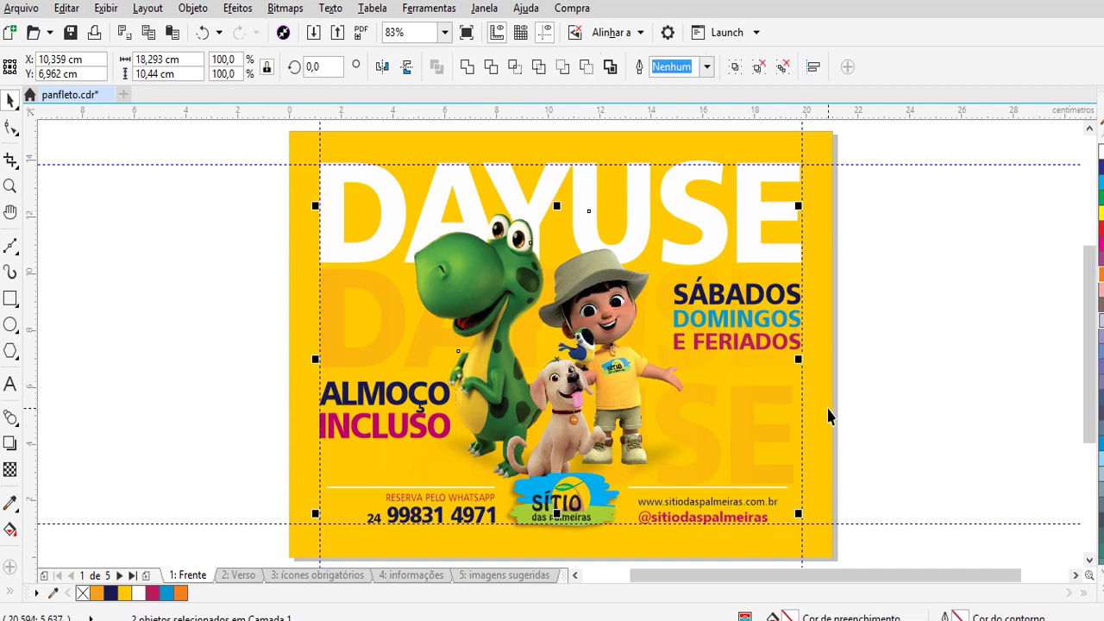
pyautogui.click(916, 377)
pyautogui.moveTo(627, 388); pyautogui.dragTo(648, 371)
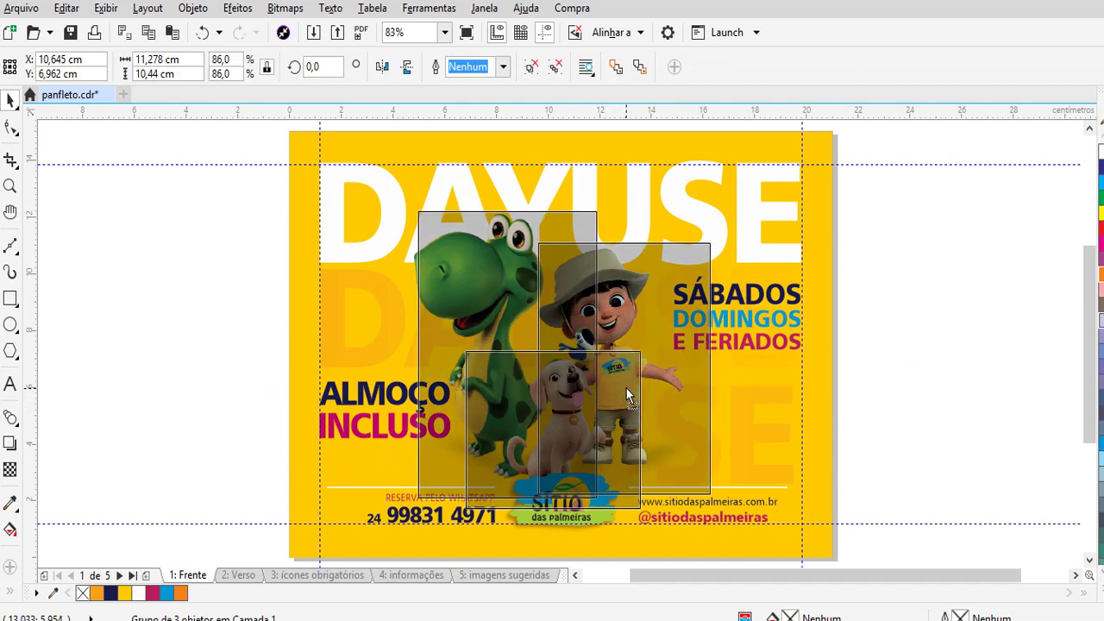
pyautogui.click(973, 287)
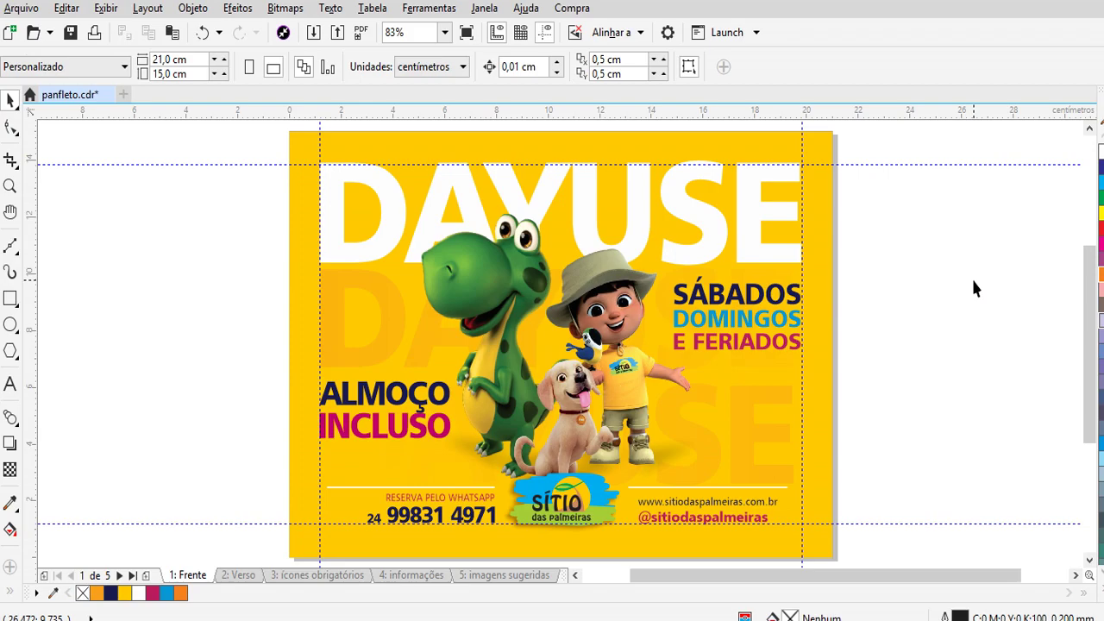
# Hide the guidelines, save the flyer as panfleto.cdr, and go to the 2: Verso page
pyautogui.click(543, 34)
pyautogui.click(65, 36)
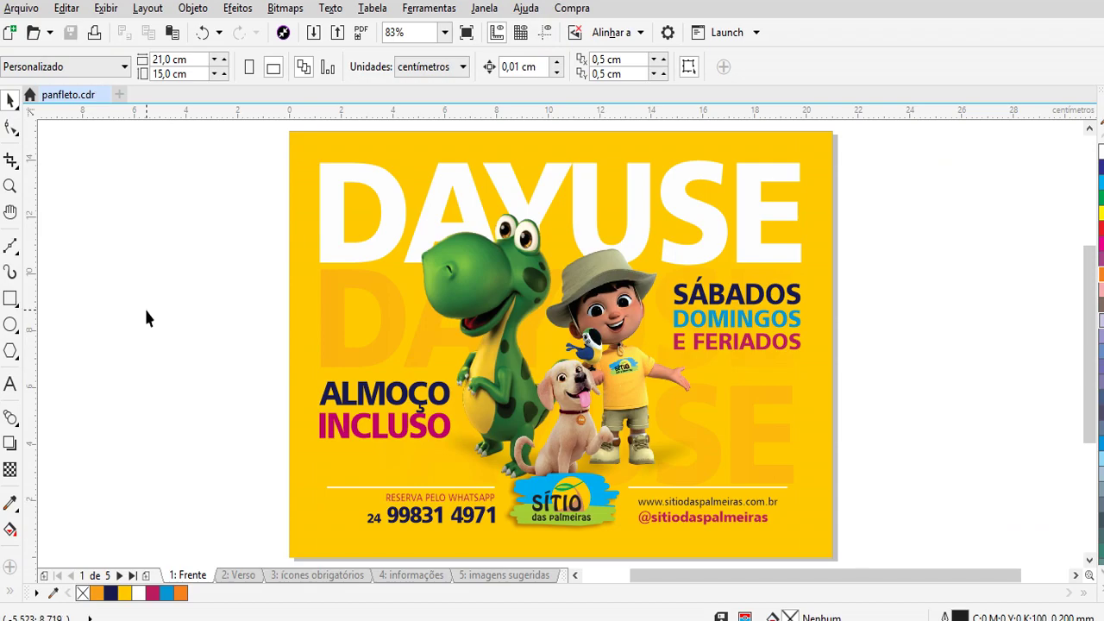
pyautogui.click(238, 574)
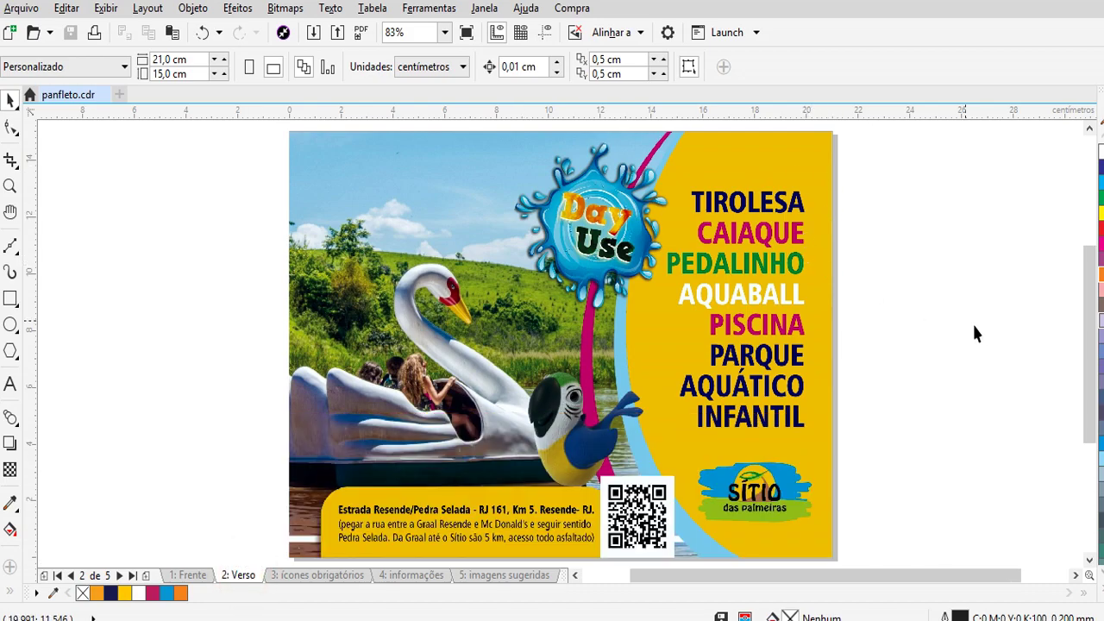
# Move the Verso reference photo off the page and bring up page 5, imagens sugeridas
pyautogui.scroll(-3, 848, 313)
pyautogui.moveTo(809, 345); pyautogui.dragTo(513, 344)
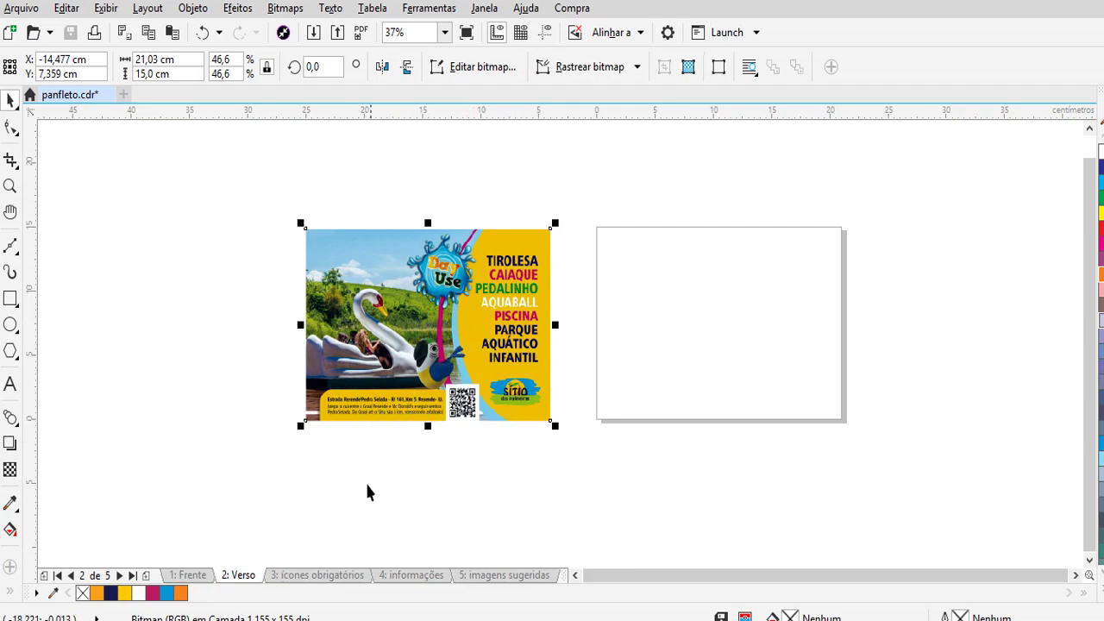
pyautogui.scroll(2, 388, 410)
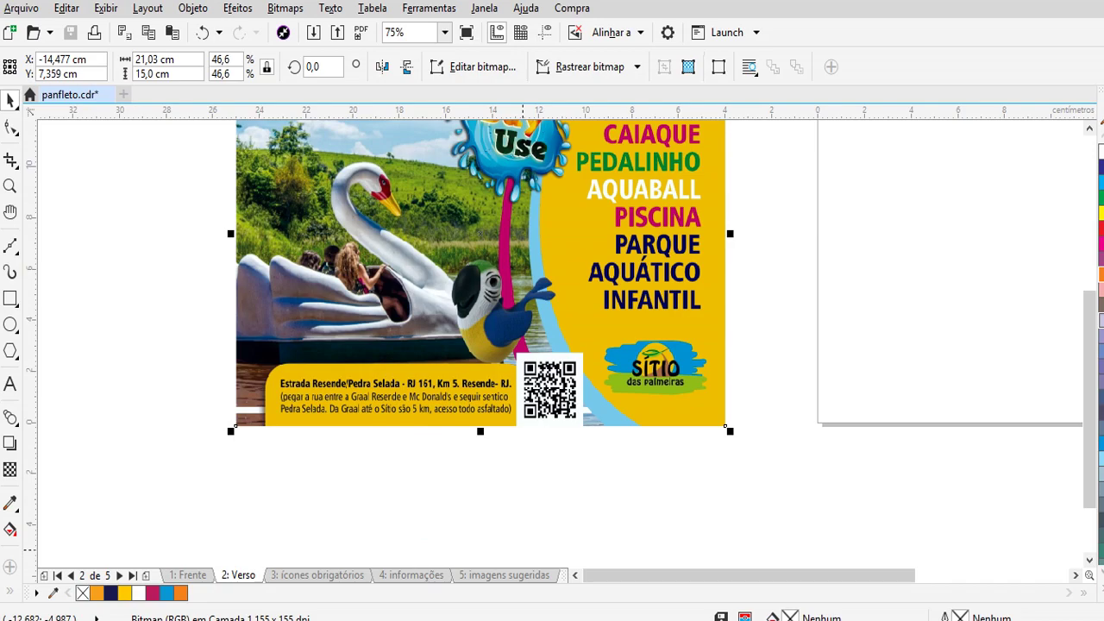
pyautogui.press('F3')
pyautogui.click(509, 574)
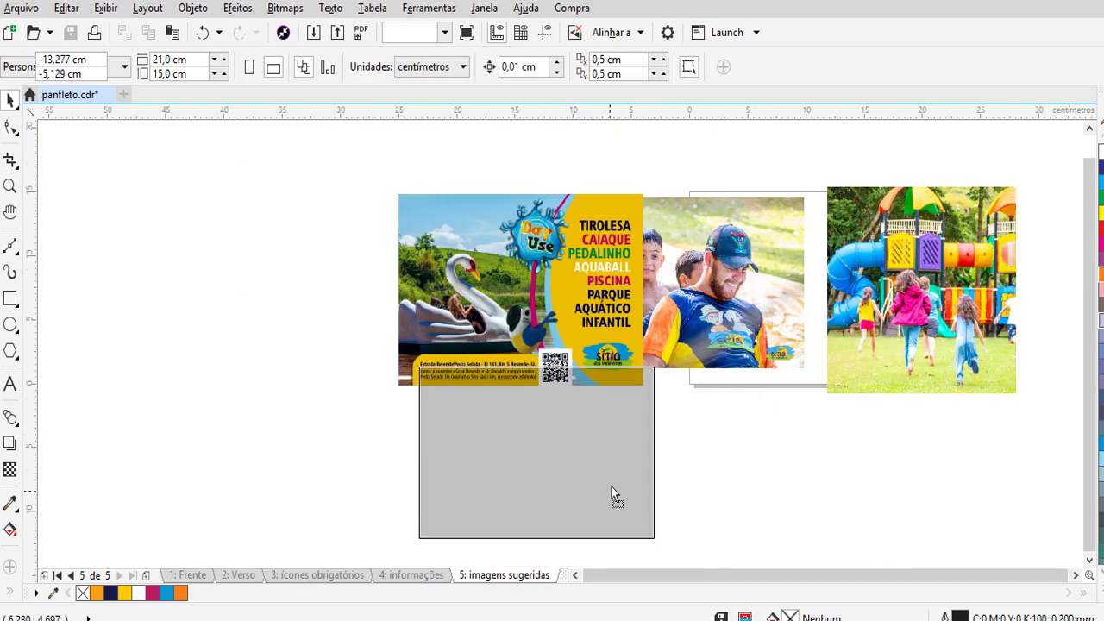
# Move the man photo below the flyer and cut the playground photo
pyautogui.moveTo(756, 334); pyautogui.dragTo(613, 494)
pyautogui.moveTo(936, 363); pyautogui.dragTo(839, 373)
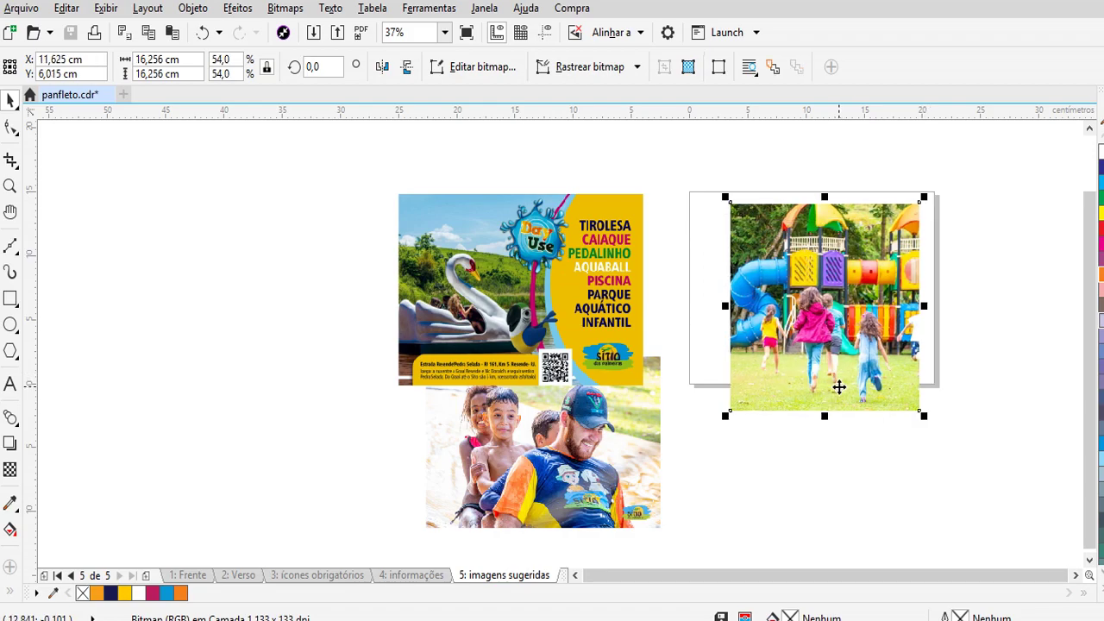
pyautogui.press('Delete')
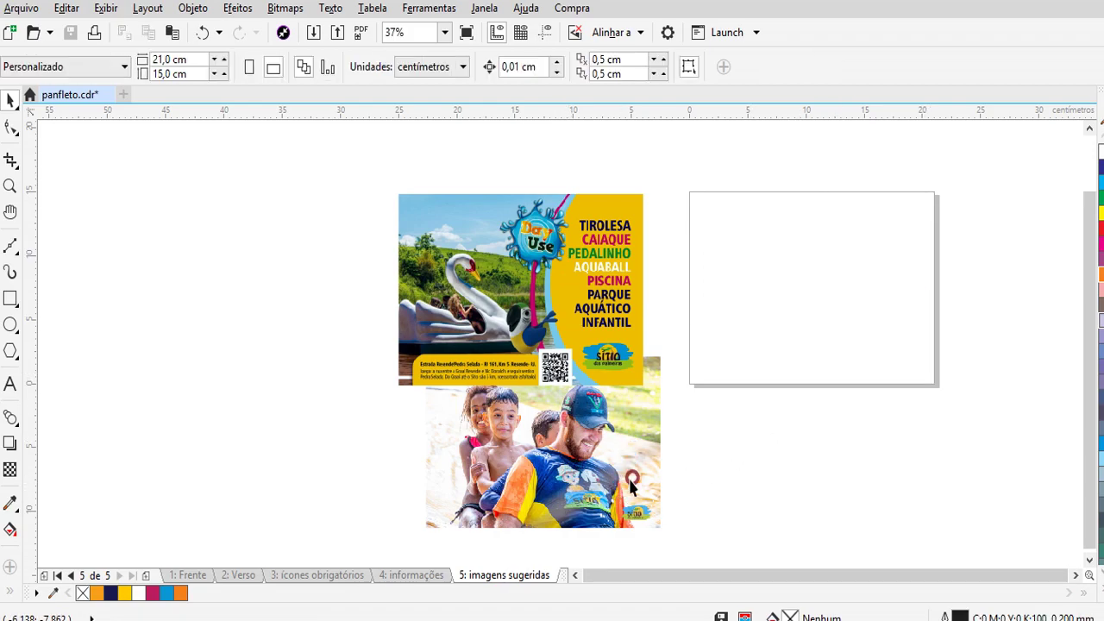
pyautogui.moveTo(630, 487); pyautogui.dragTo(798, 397)
# Paste the playground photo onto the Verso page's left side, then view the ícones obrigatórios page
pyautogui.click(236, 571)
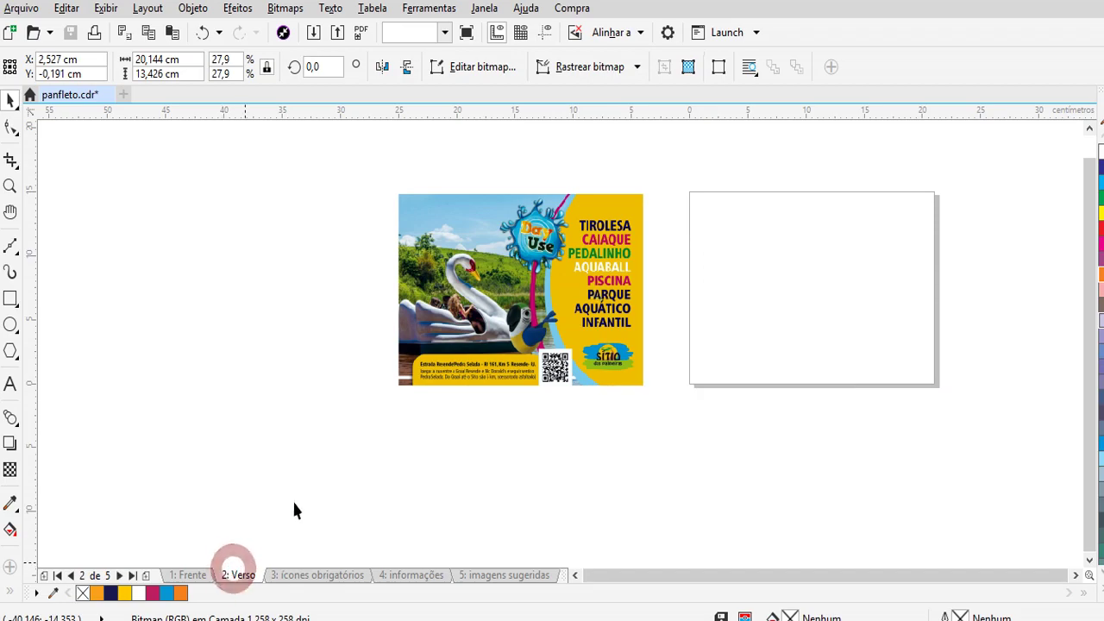
pyautogui.click(328, 470)
pyautogui.hotkey('ctrl', 'v')
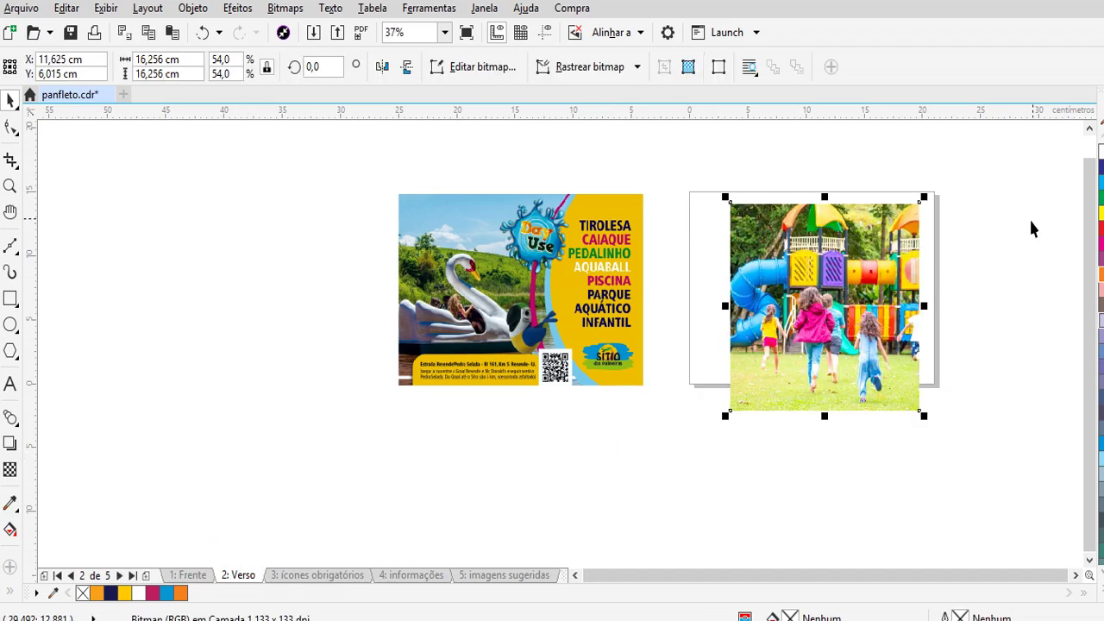
pyautogui.moveTo(879, 327); pyautogui.dragTo(803, 335)
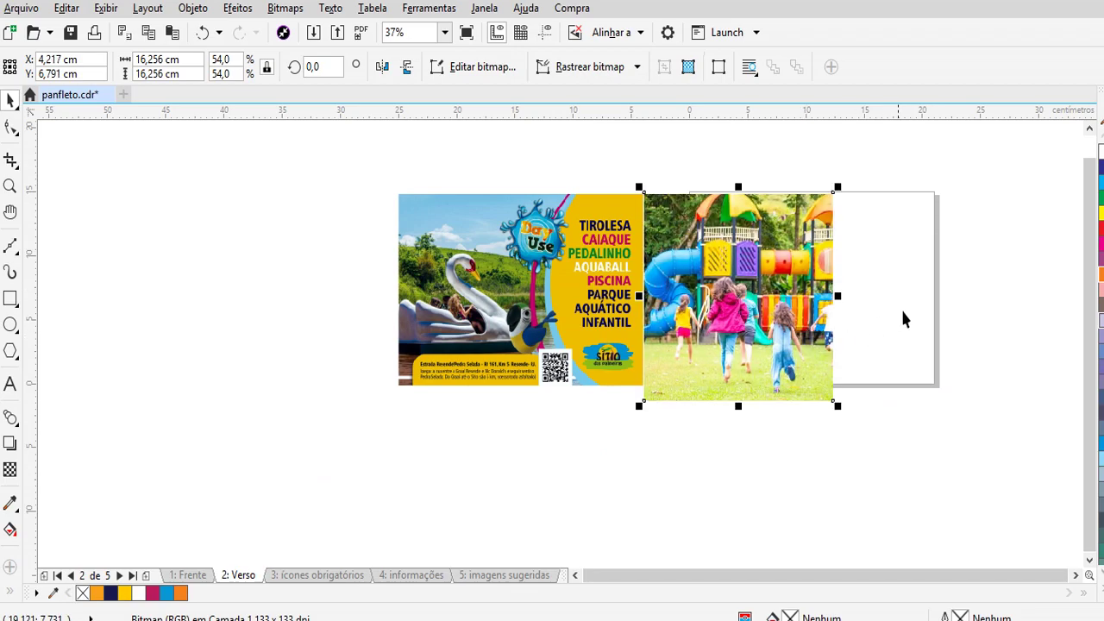
pyautogui.click(302, 574)
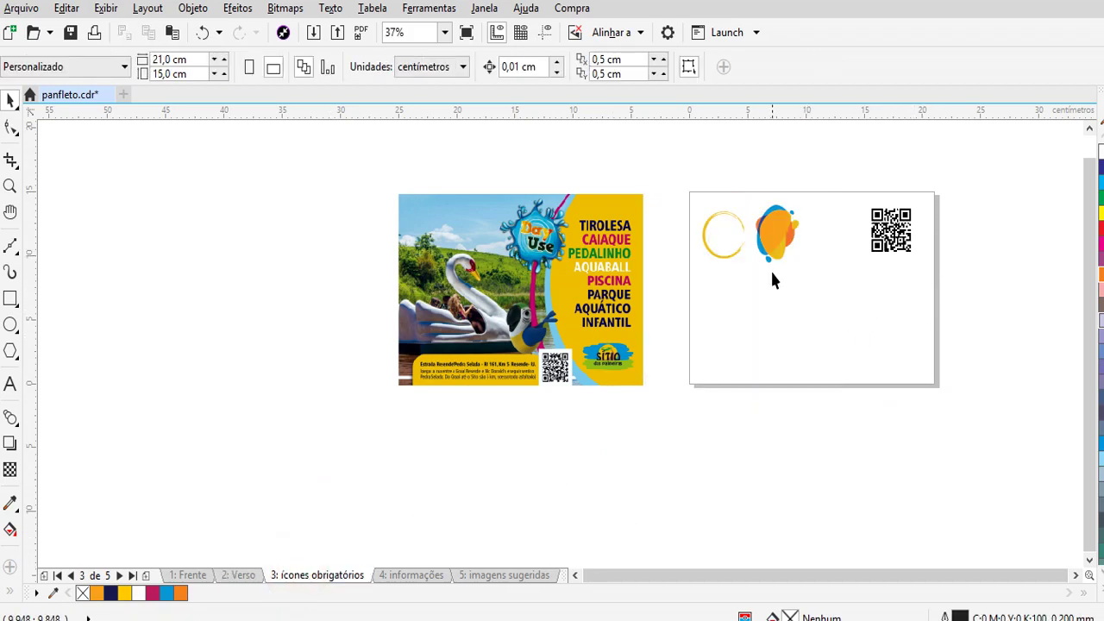
# Paste the yellow brush ring onto Verso, enlarge it and center it over the running children
pyautogui.click(713, 259)
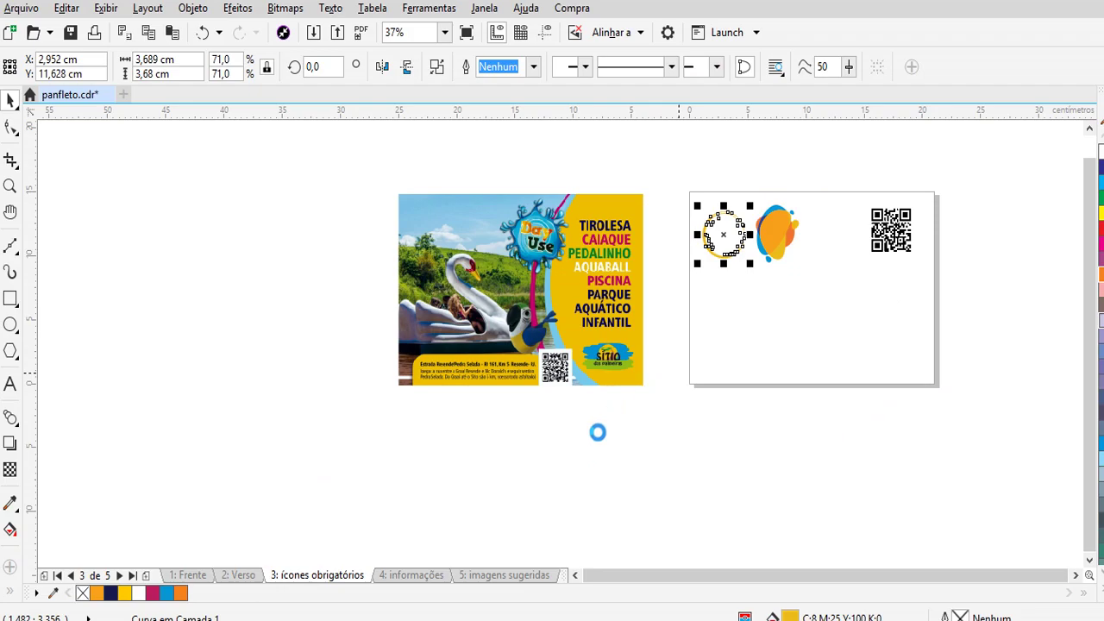
pyautogui.click(414, 574)
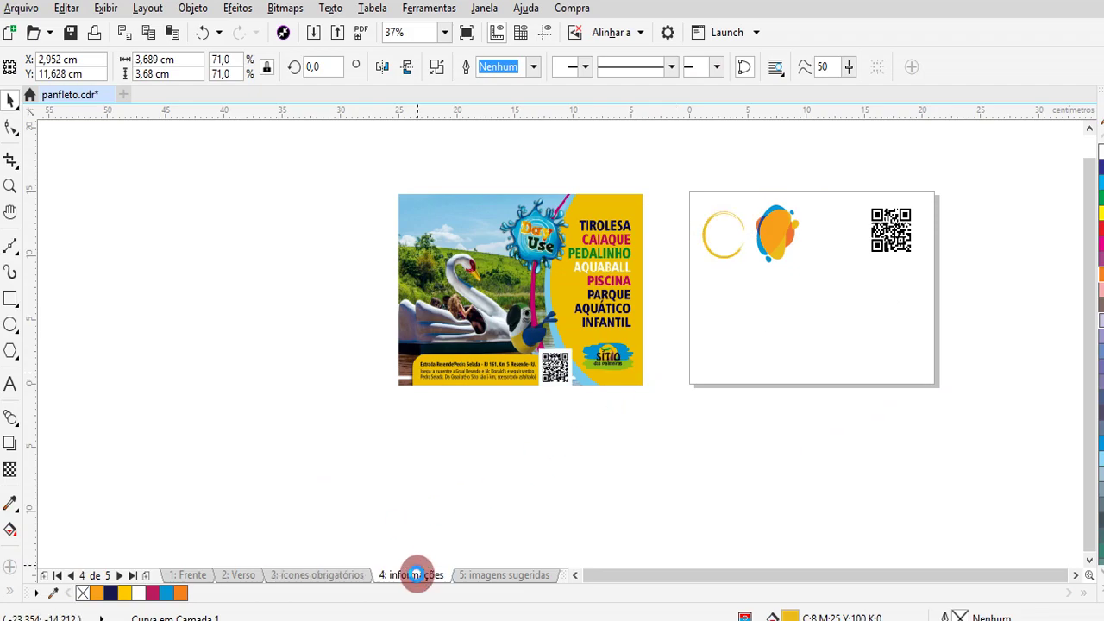
pyautogui.click(238, 574)
pyautogui.hotkey('ctrl', 'v')
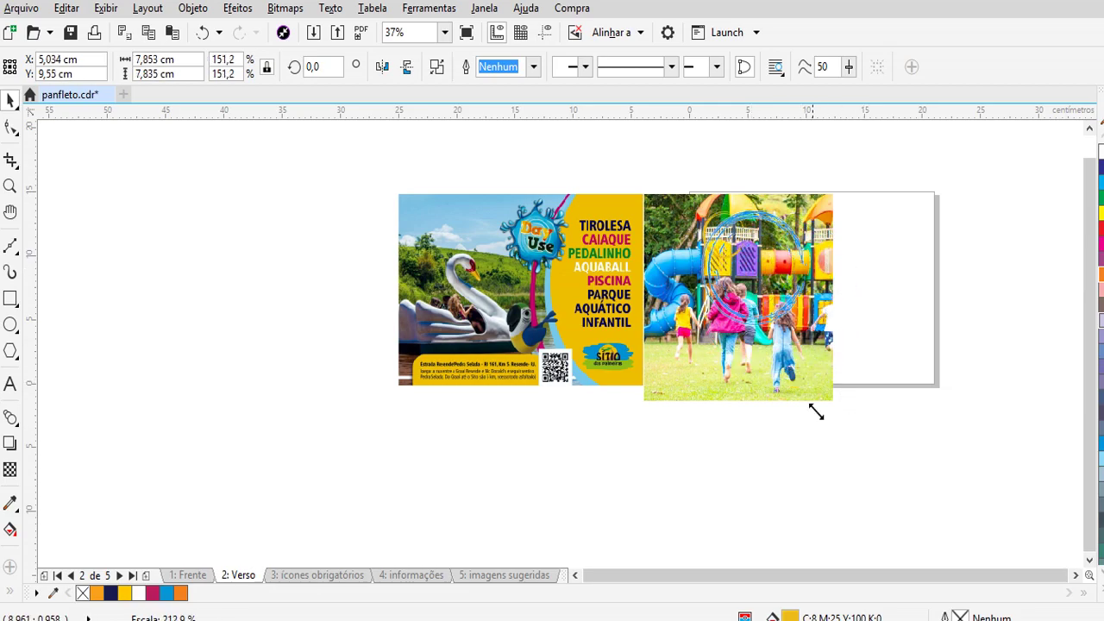
pyautogui.moveTo(751, 269); pyautogui.dragTo(849, 375)
pyautogui.scroll(2, 814, 257)
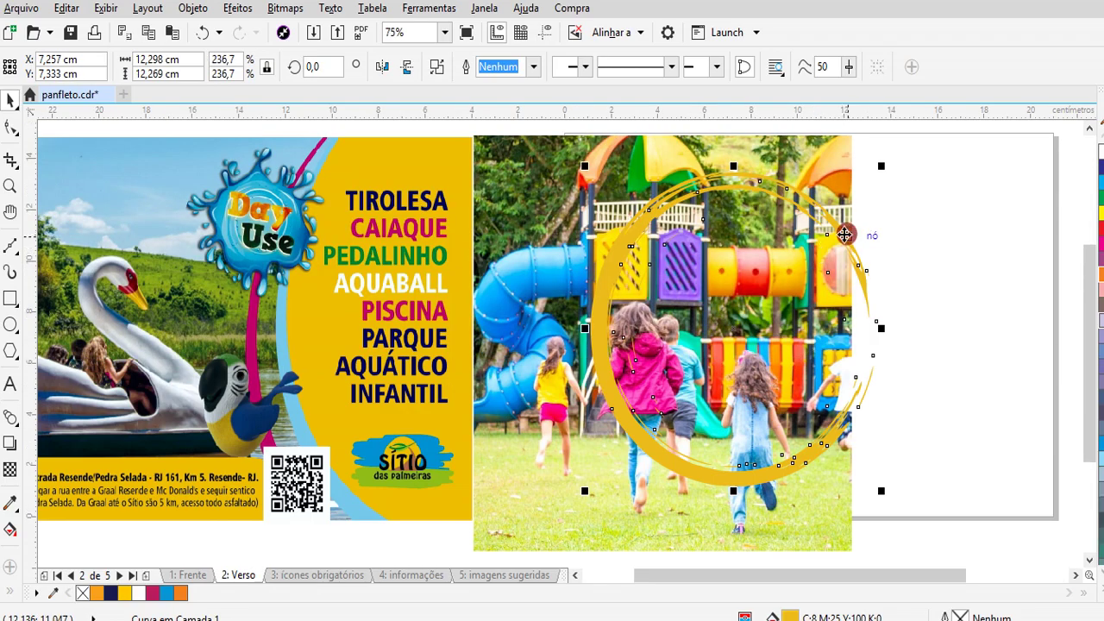
pyautogui.moveTo(844, 234); pyautogui.dragTo(782, 223)
pyautogui.scroll(-3, 773, 239)
pyautogui.scroll(3, 630, 375)
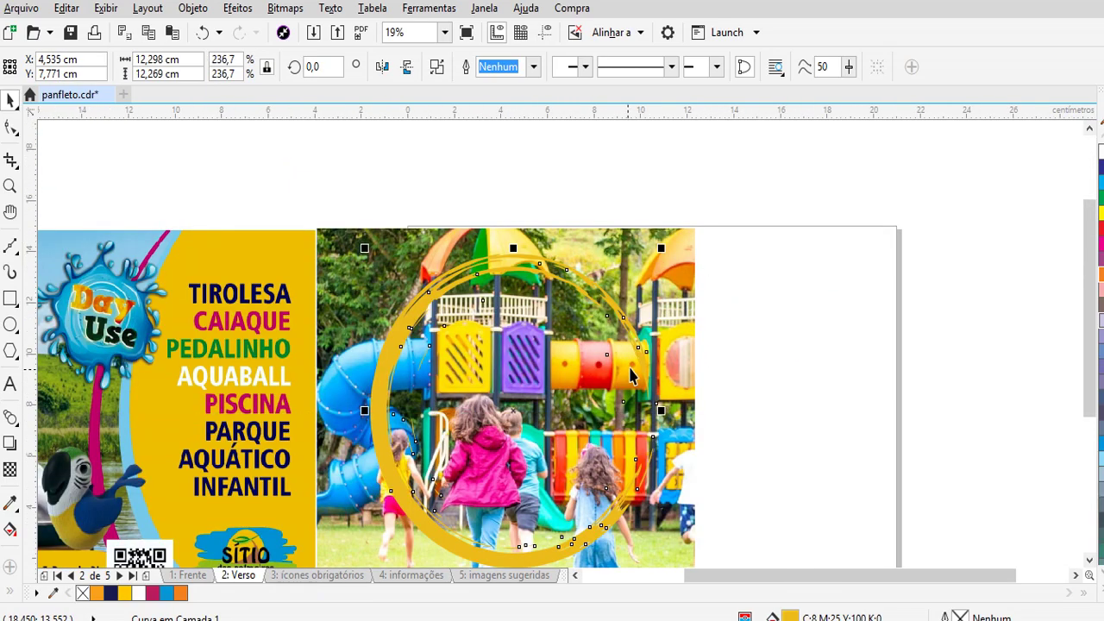
# Resize the playground photo to about 12.5 cm square
pyautogui.click(660, 266)
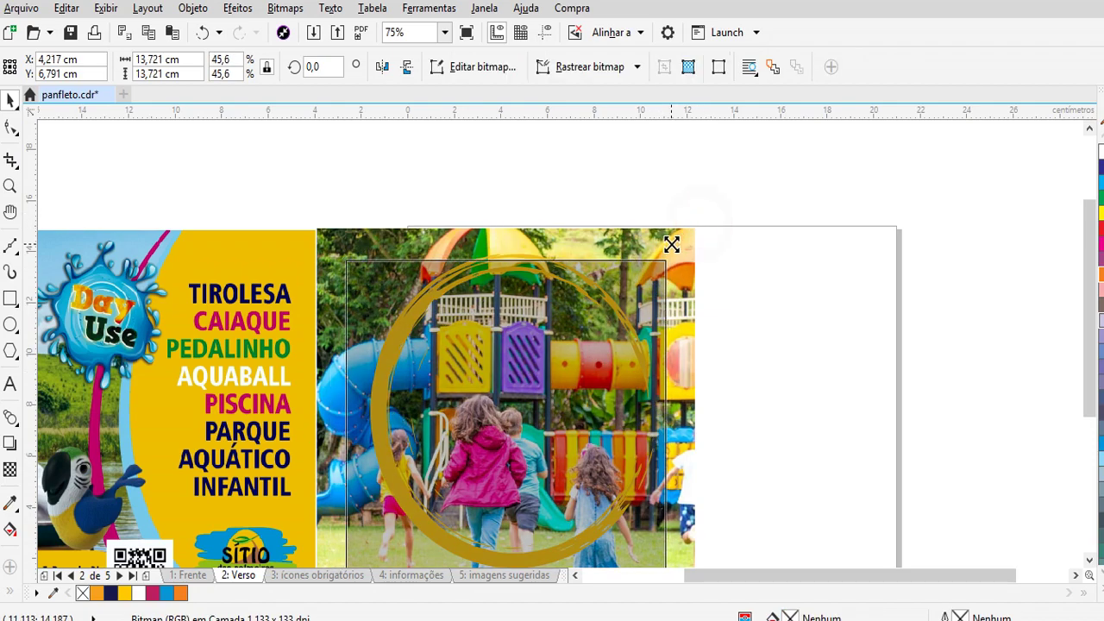
pyautogui.moveTo(671, 245); pyautogui.dragTo(679, 245)
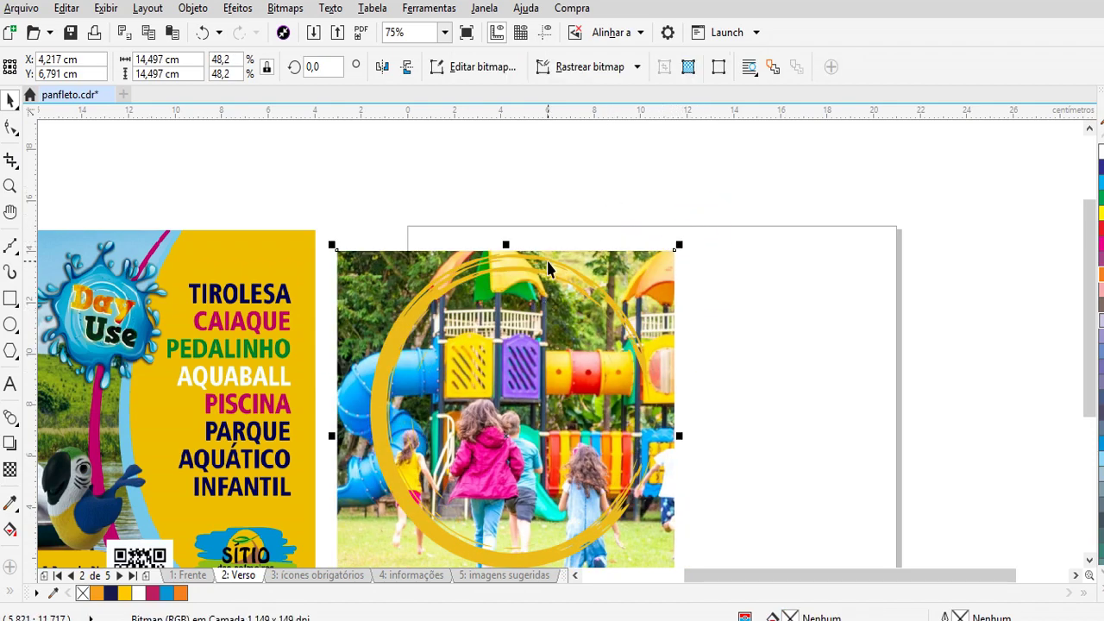
pyautogui.scroll(-2, 532, 422)
pyautogui.scroll(2, 308, 509)
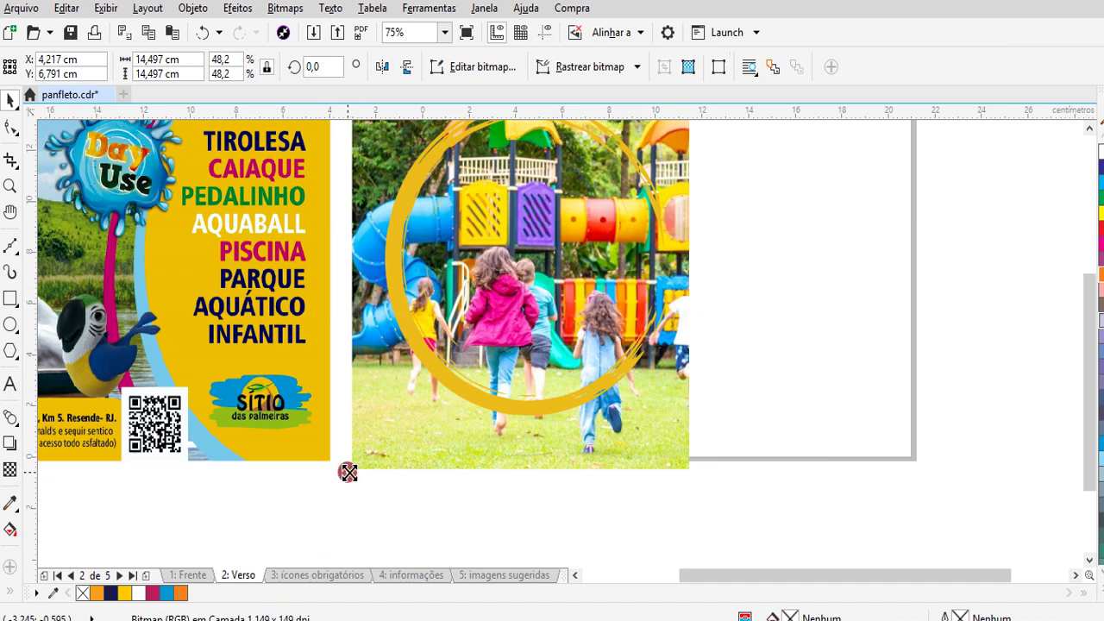
pyautogui.moveTo(345, 473); pyautogui.dragTo(377, 455)
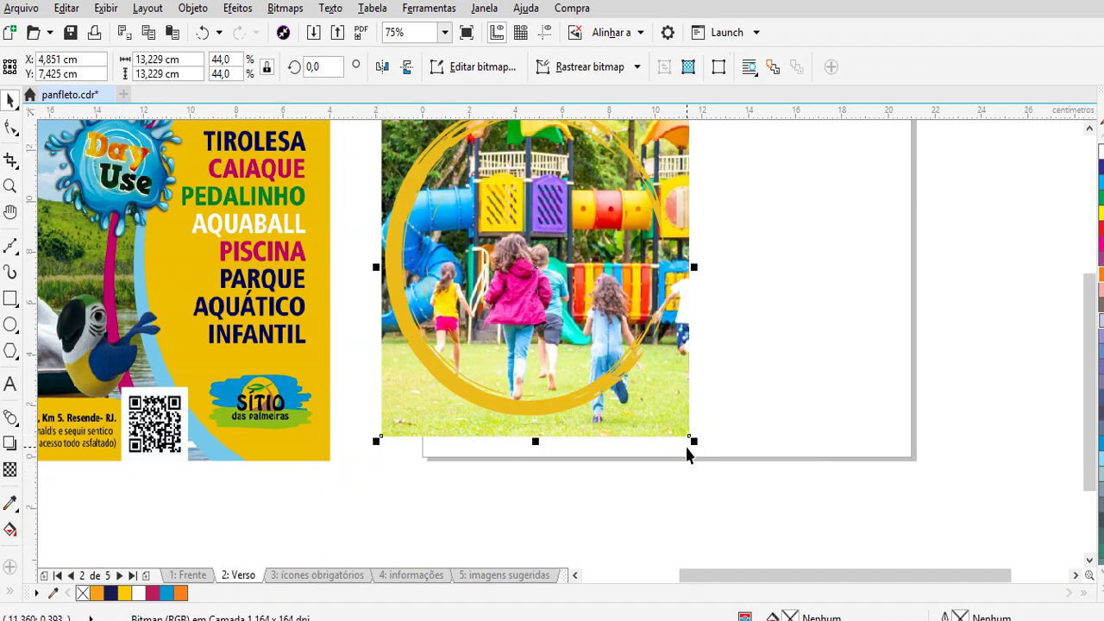
pyautogui.moveTo(692, 442); pyautogui.dragTo(677, 434)
pyautogui.scroll(-2, 678, 434)
pyautogui.scroll(2, 638, 336)
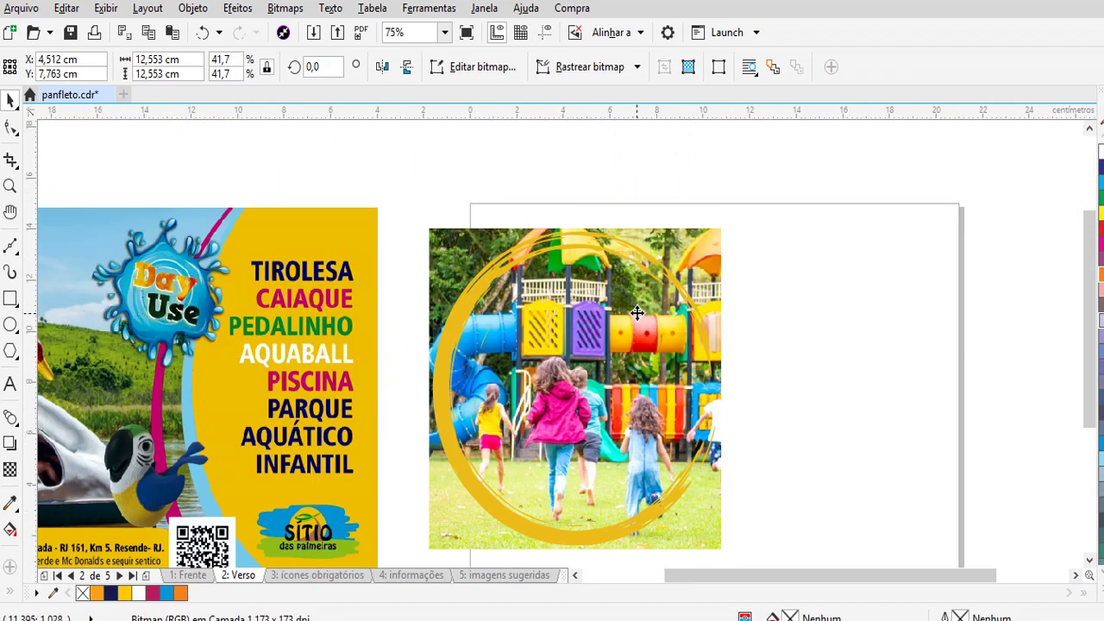
pyautogui.click(733, 134)
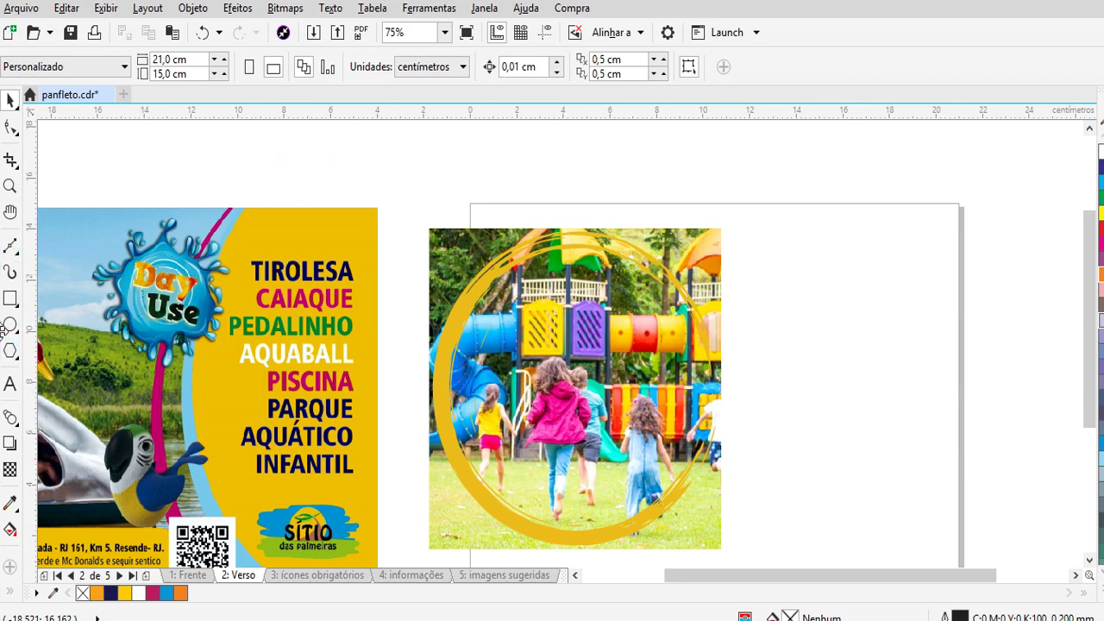
# Draw a circle of about 12.19 cm sized to match the yellow brush ring
pyautogui.click(10, 324)
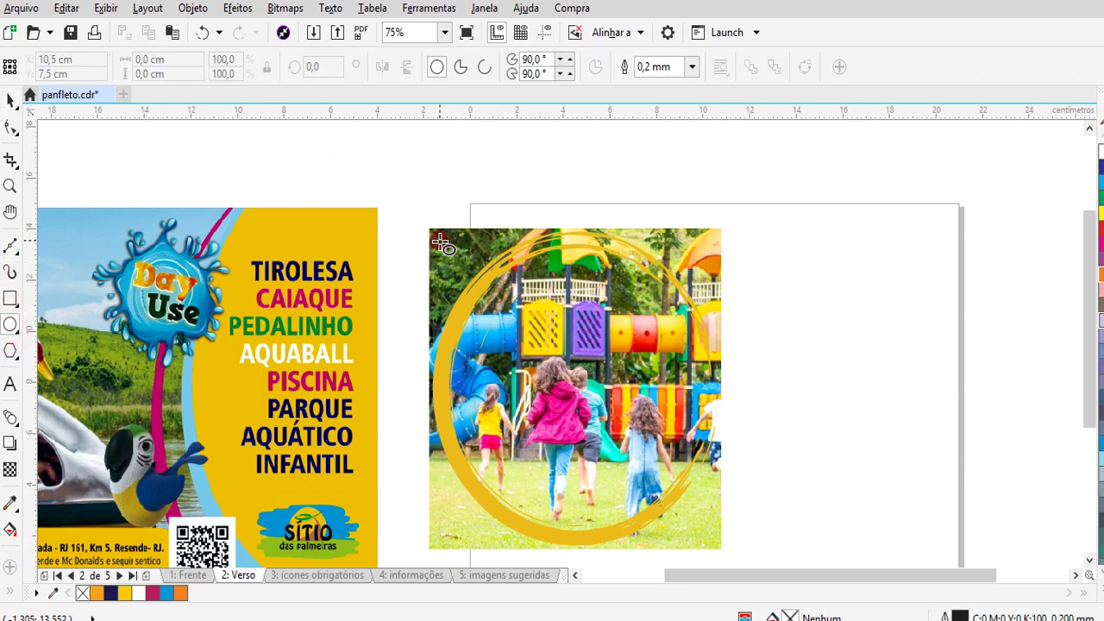
pyautogui.moveTo(439, 241); pyautogui.dragTo(718, 535)
pyautogui.scroll(2, 715, 515)
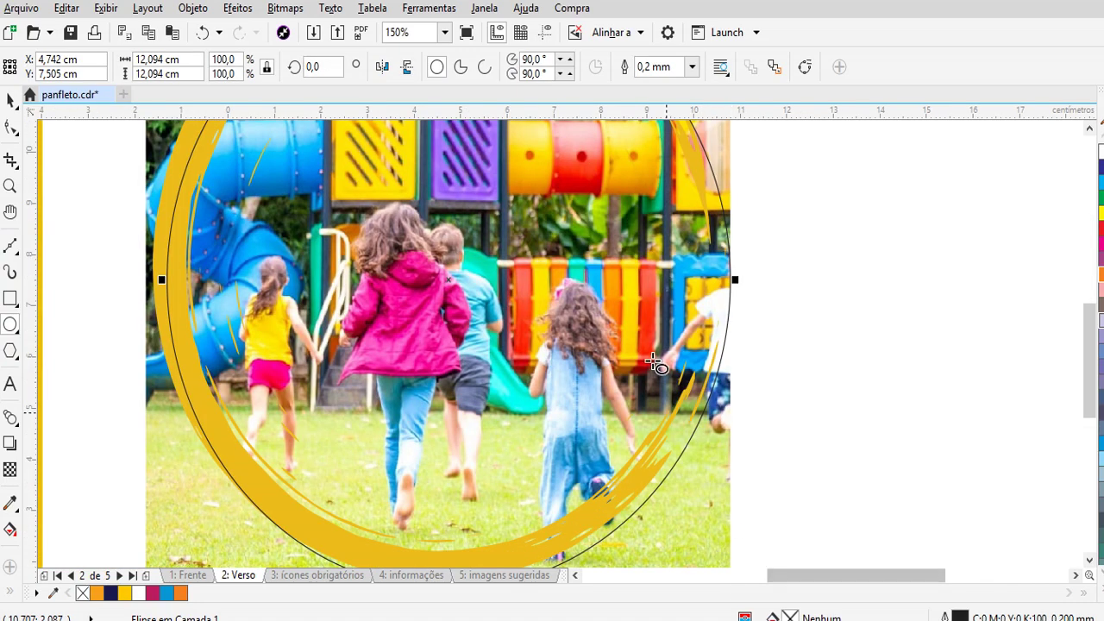
pyautogui.scroll(-2, 690, 463)
pyautogui.scroll(2, 698, 478)
pyautogui.moveTo(701, 483); pyautogui.dragTo(692, 469)
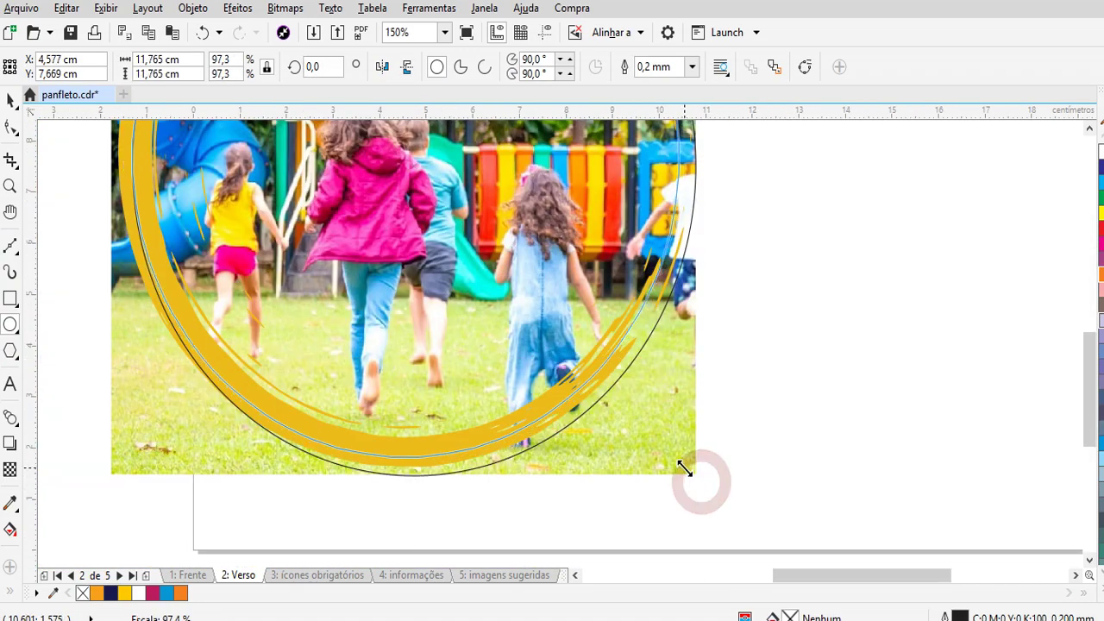
pyautogui.scroll(-4, 693, 471)
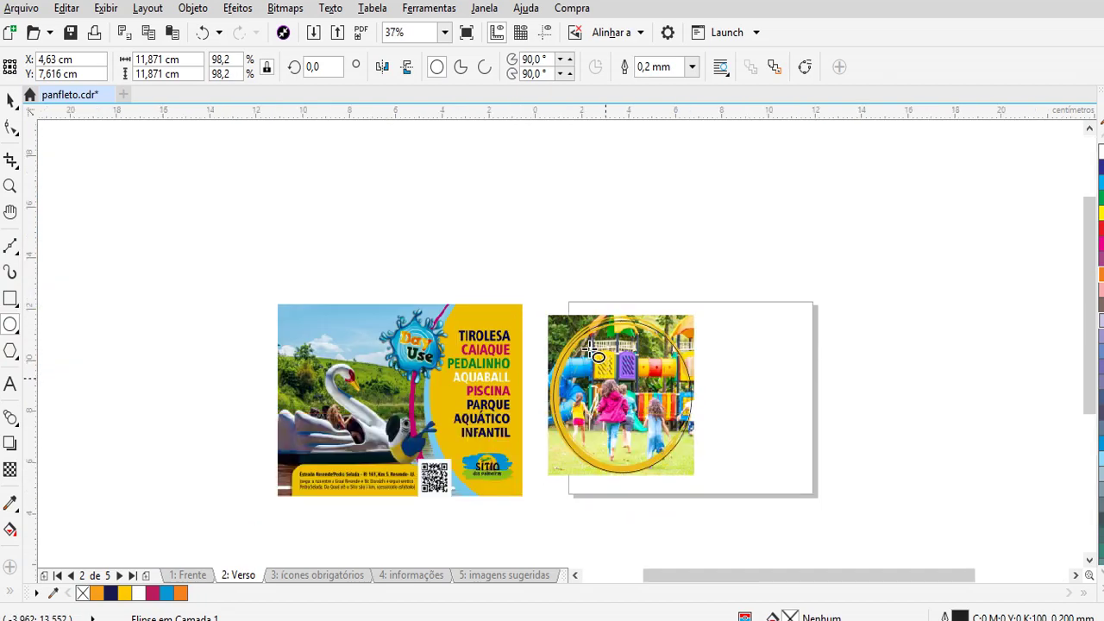
pyautogui.scroll(2, 556, 340)
pyautogui.scroll(1, 498, 265)
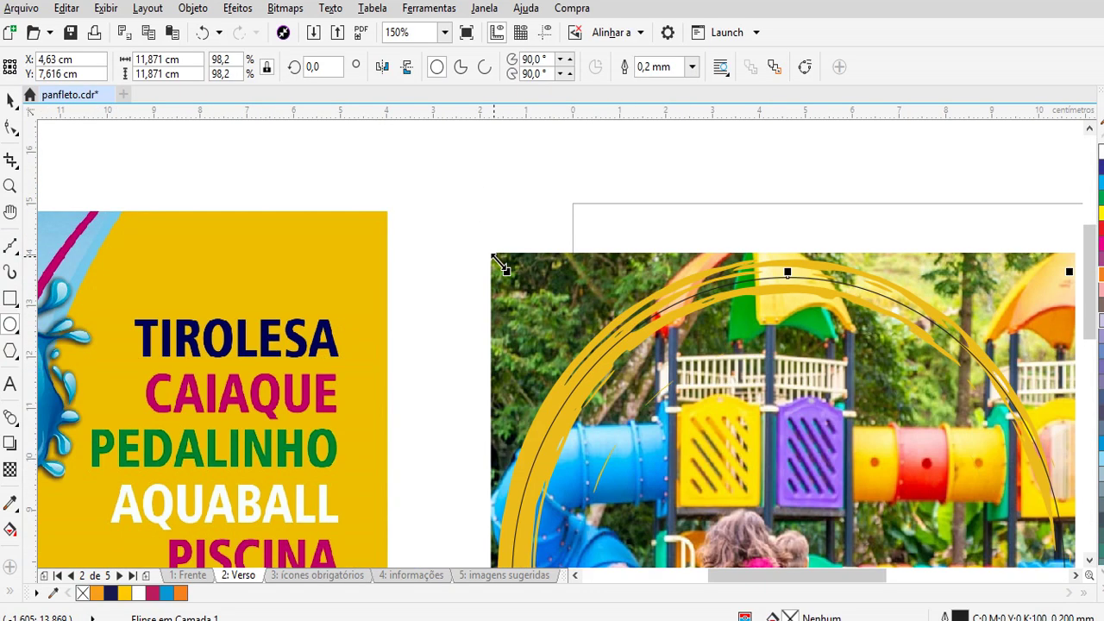
pyautogui.moveTo(507, 271); pyautogui.dragTo(496, 258)
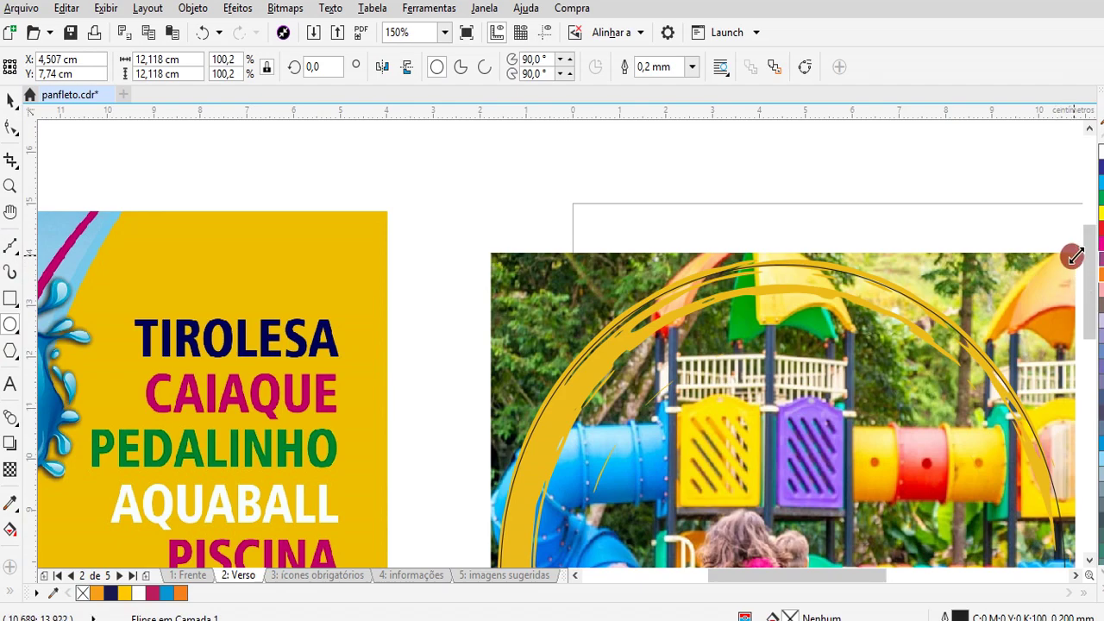
pyautogui.moveTo(1073, 256); pyautogui.dragTo(1010, 250)
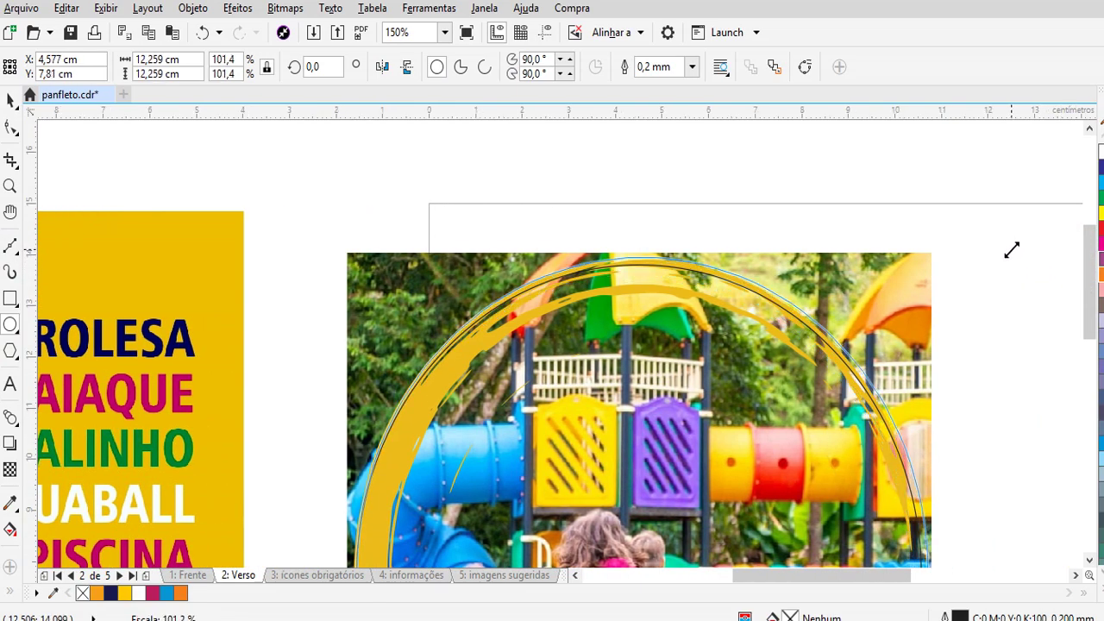
pyautogui.moveTo(1011, 250); pyautogui.dragTo(1002, 257)
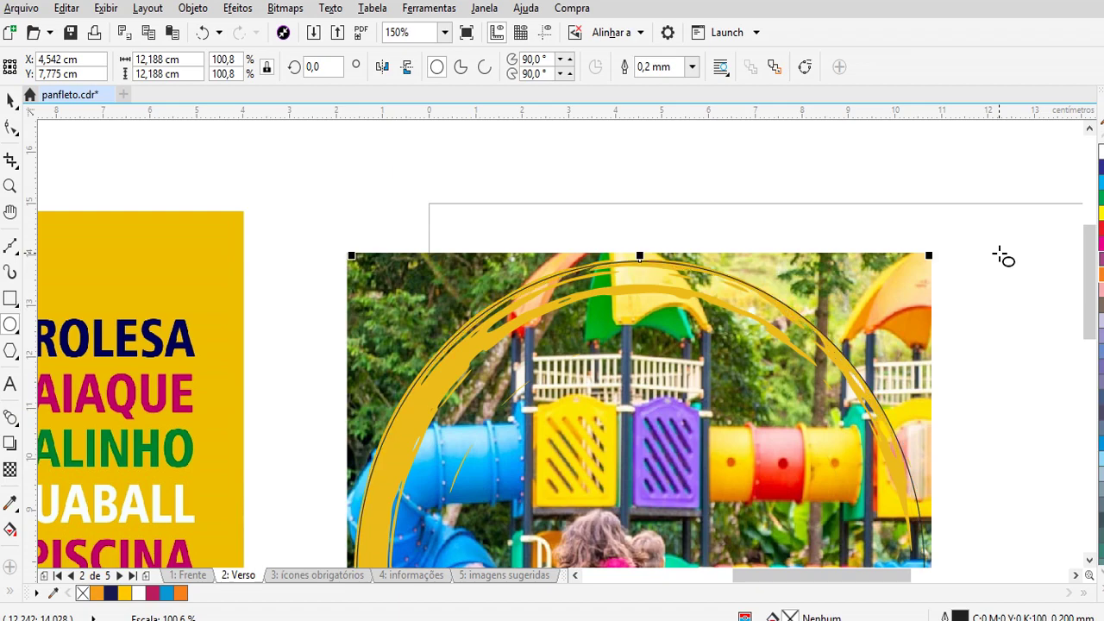
# PowerClip the playground photo inside the new circle
pyautogui.click(7, 100)
pyautogui.rightClick(860, 247)
pyautogui.click(842, 187)
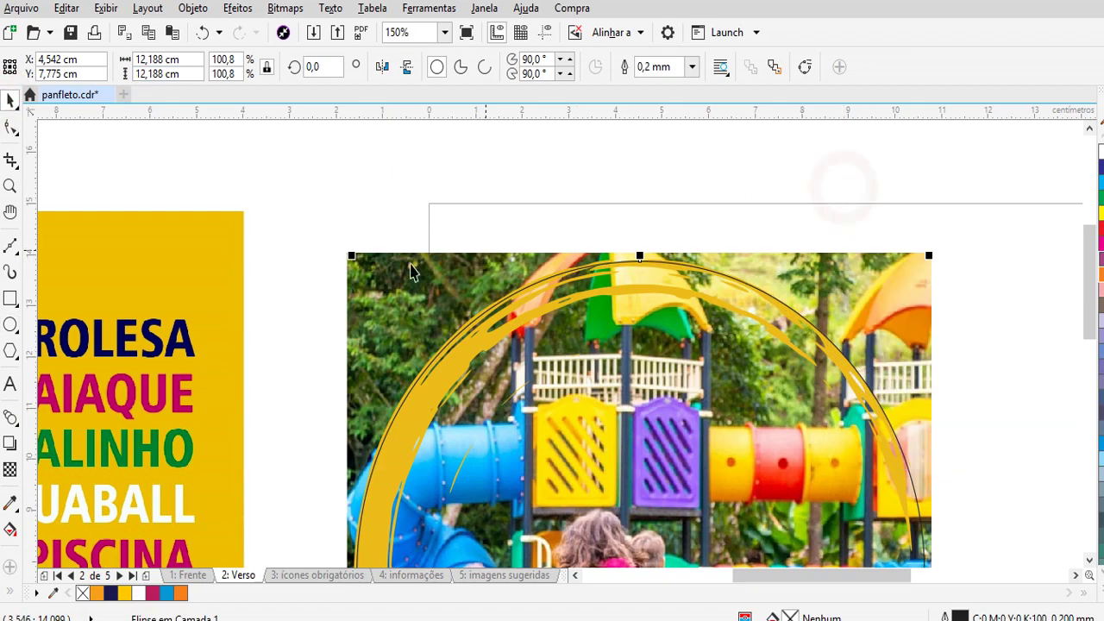
pyautogui.click(352, 256)
pyautogui.rightClick(358, 259)
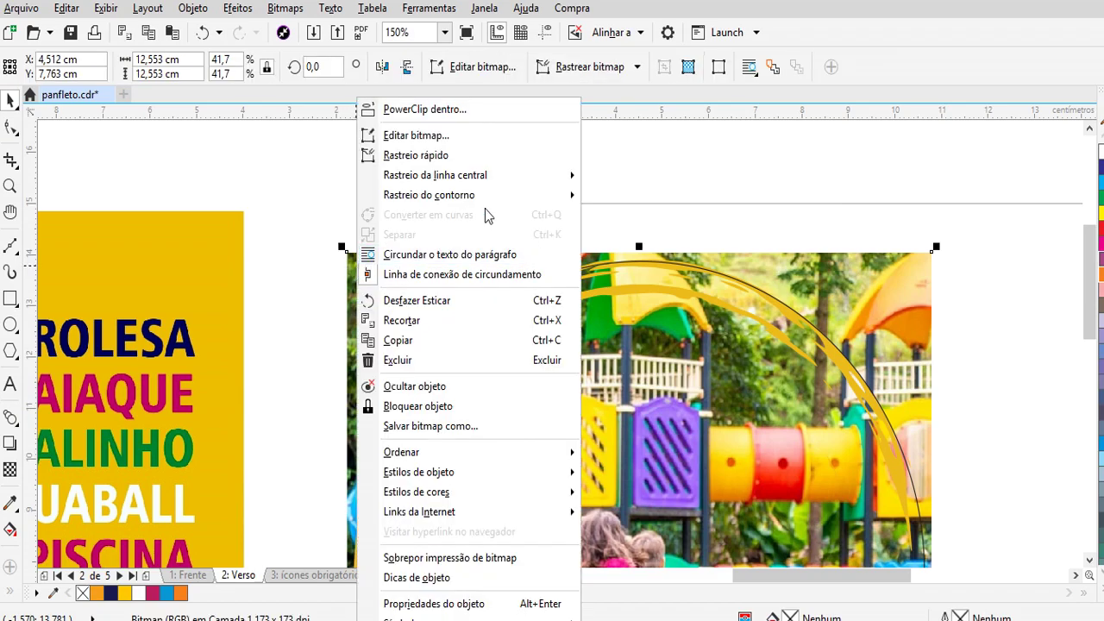
pyautogui.click(488, 109)
pyautogui.click(695, 363)
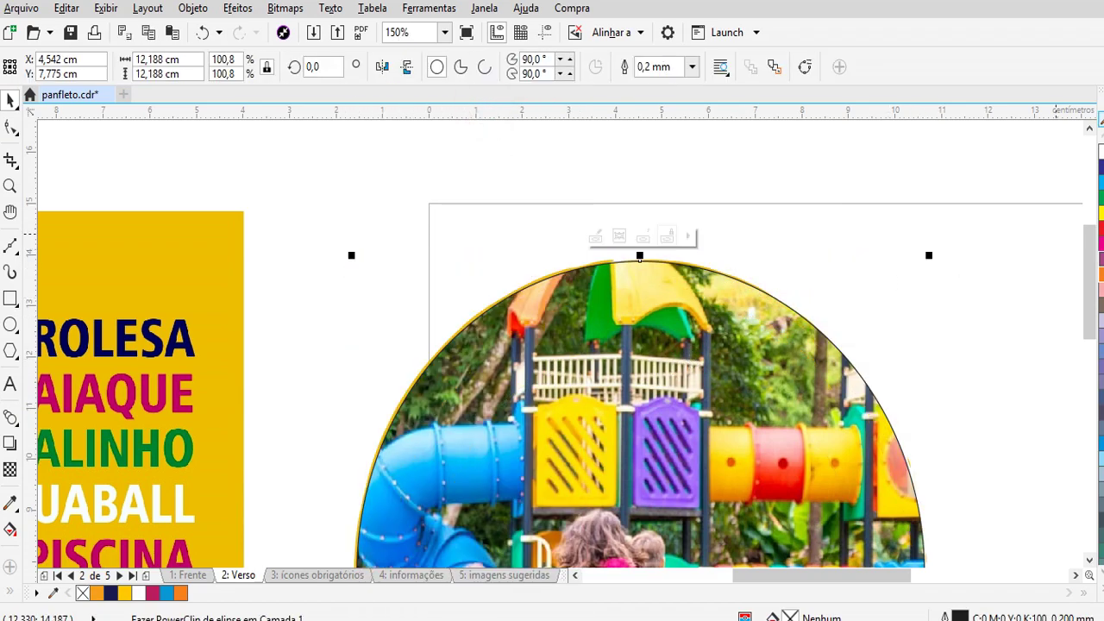
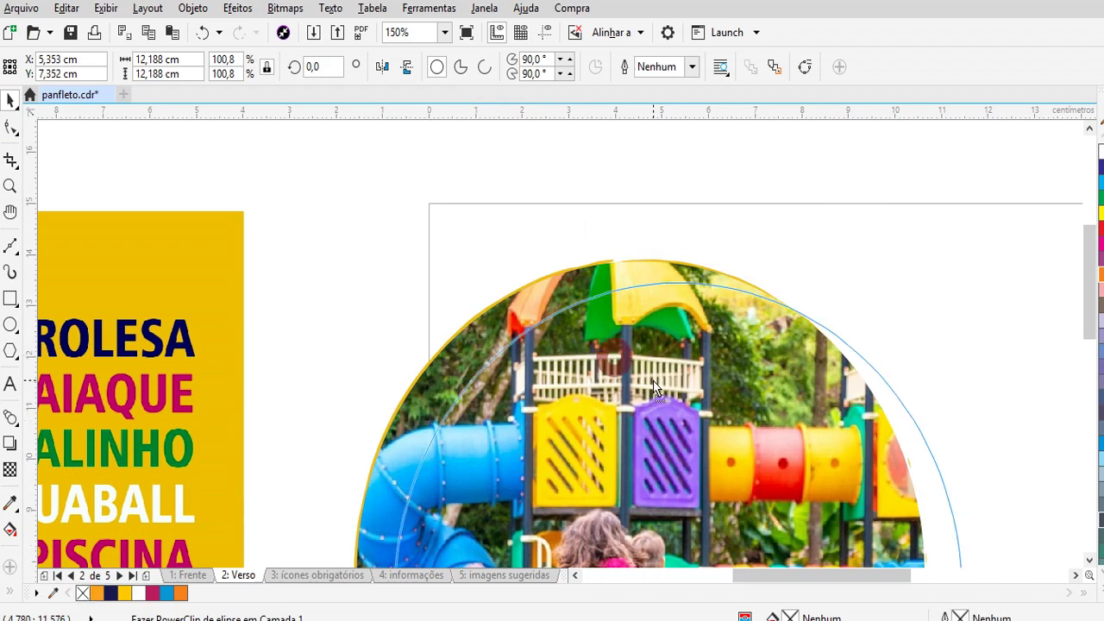
# Bring the gold brush ring in front of the circular playground photo
pyautogui.rightClick(588, 268)
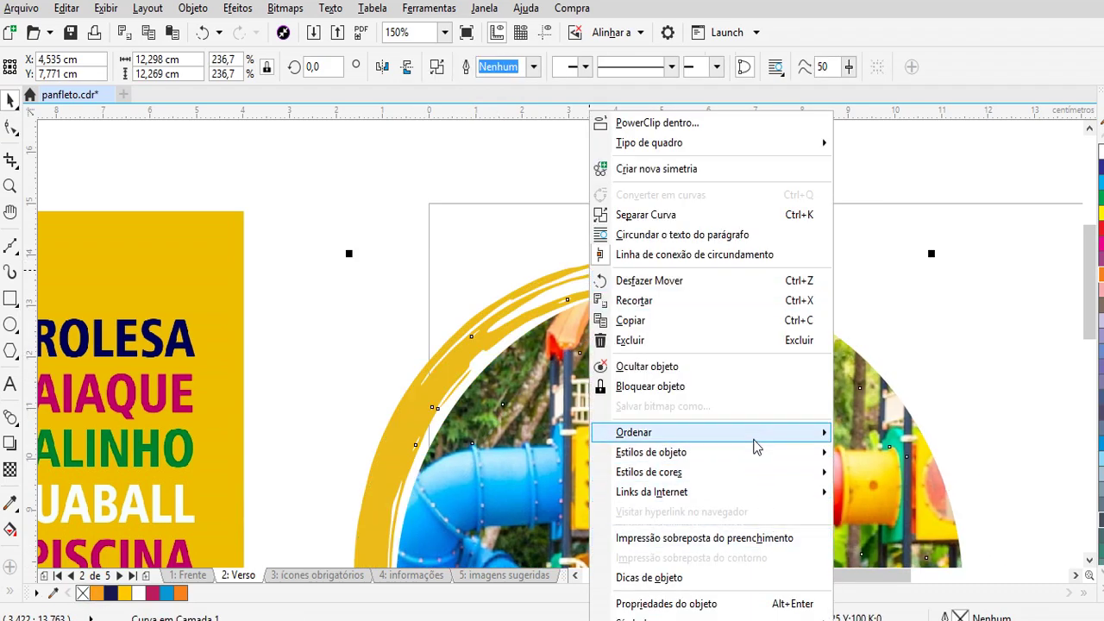
pyautogui.click(849, 440)
pyautogui.click(784, 454)
pyautogui.scroll(-5, 784, 454)
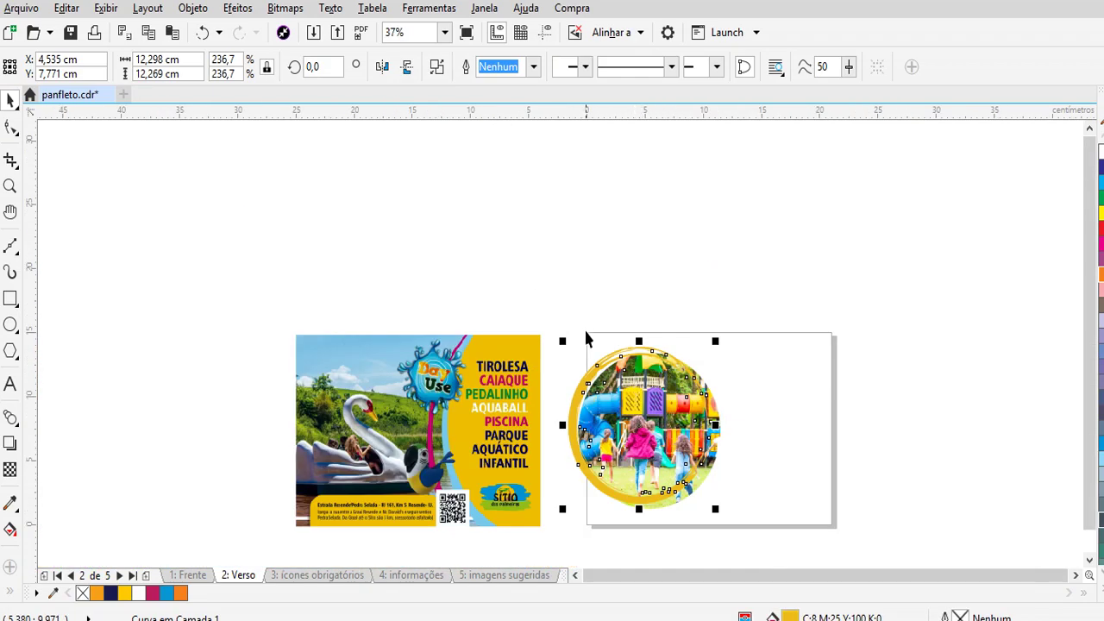
# Move the photo and gold ring together and enlarge them to about 13 cm
pyautogui.moveTo(543, 295)
pyautogui.mouseDown()
pyautogui.moveTo(809, 559)
pyautogui.moveTo(801, 556)
pyautogui.mouseUp()
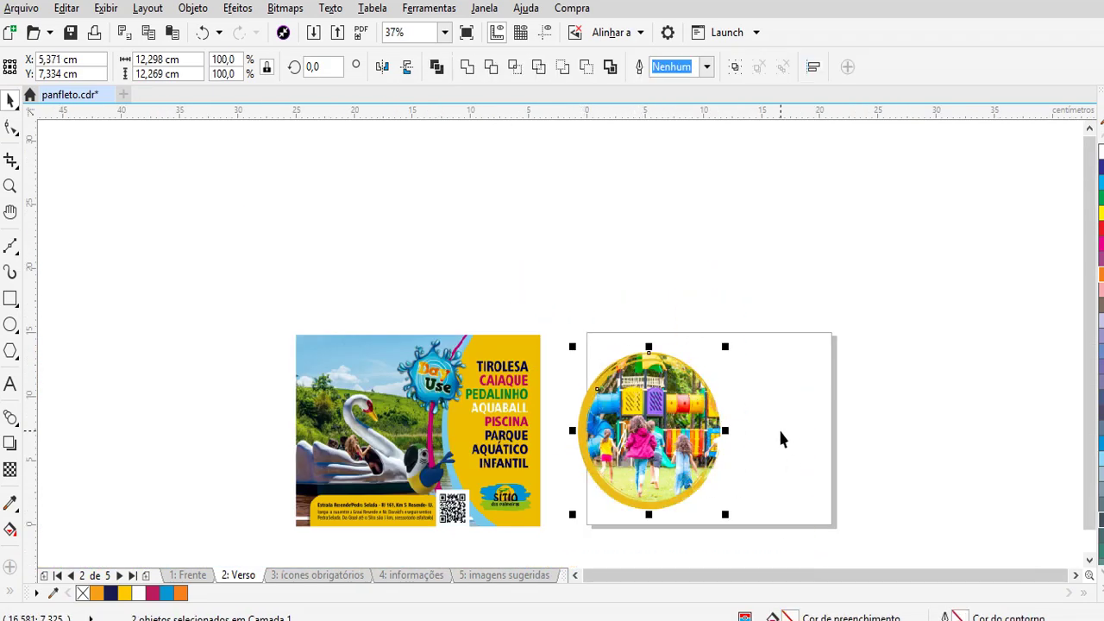
pyautogui.scroll(2, 781, 438)
pyautogui.moveTo(651, 448); pyautogui.dragTo(648, 468)
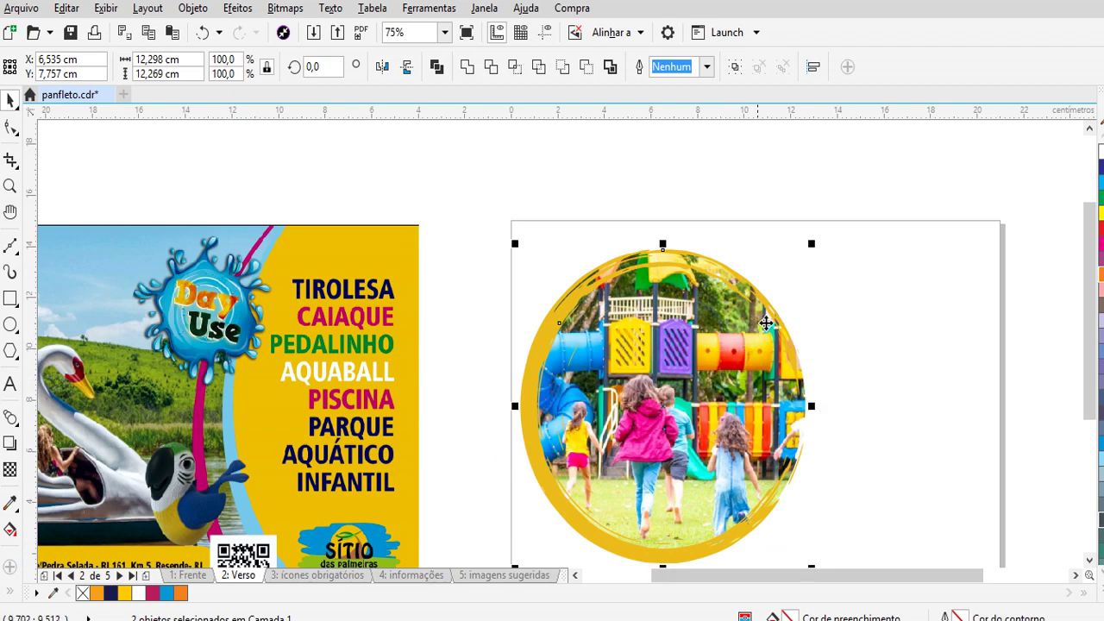
pyautogui.moveTo(815, 242); pyautogui.dragTo(824, 233)
pyautogui.click(842, 256)
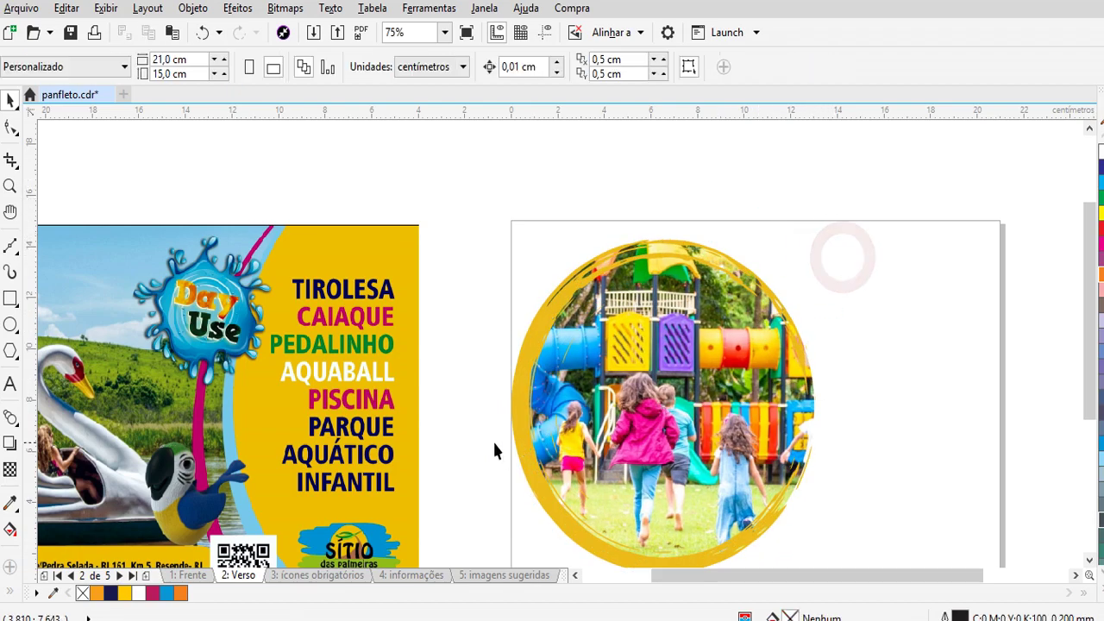
pyautogui.click(124, 593)
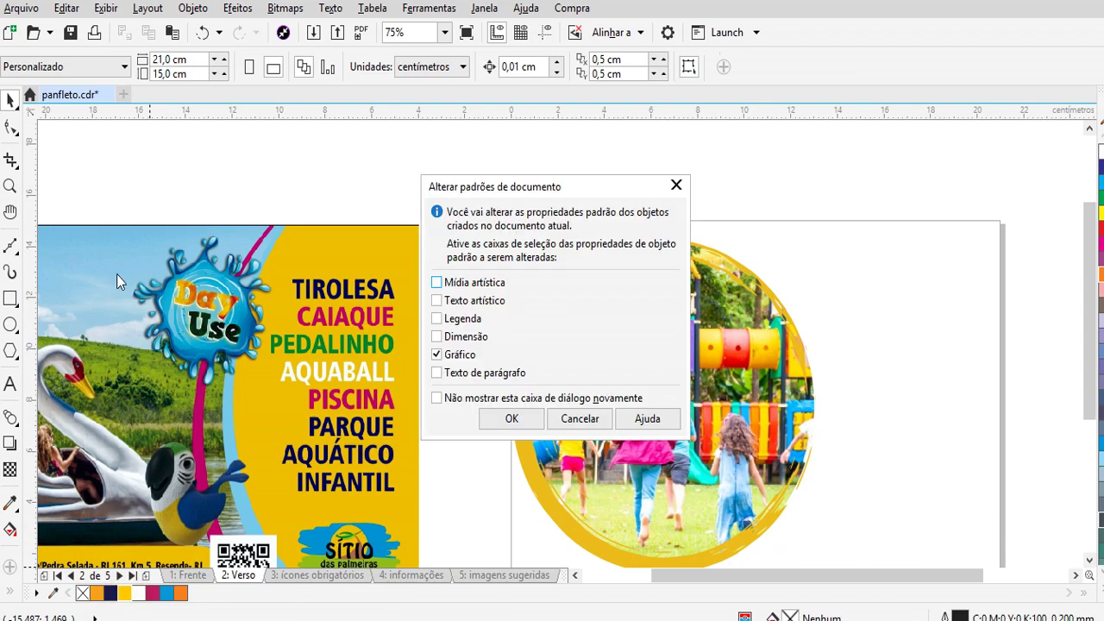
# Cover the back page with a dark yellow rectangle sent behind the photo
pyautogui.click(678, 186)
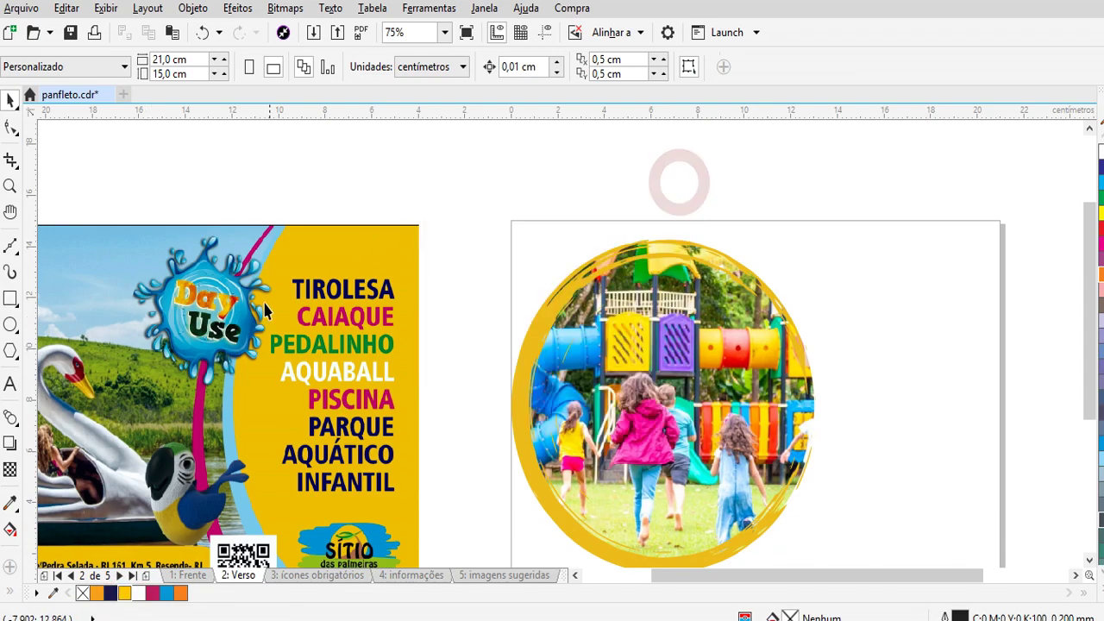
pyautogui.doubleClick(12, 300)
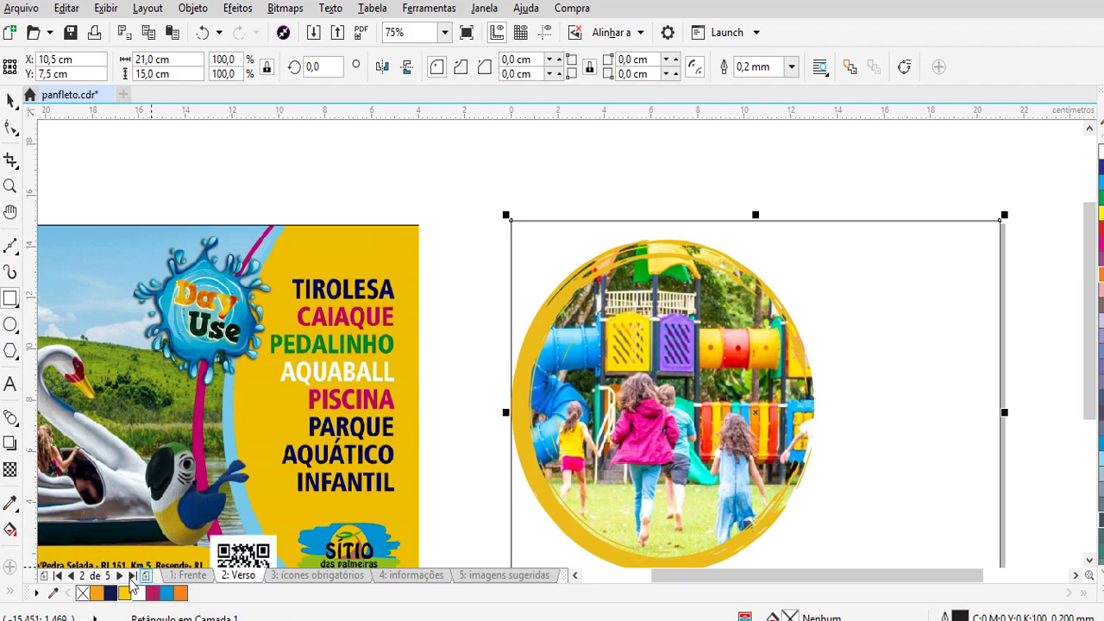
pyautogui.click(126, 593)
pyautogui.scroll(-1, 431, 411)
pyautogui.scroll(1, 501, 340)
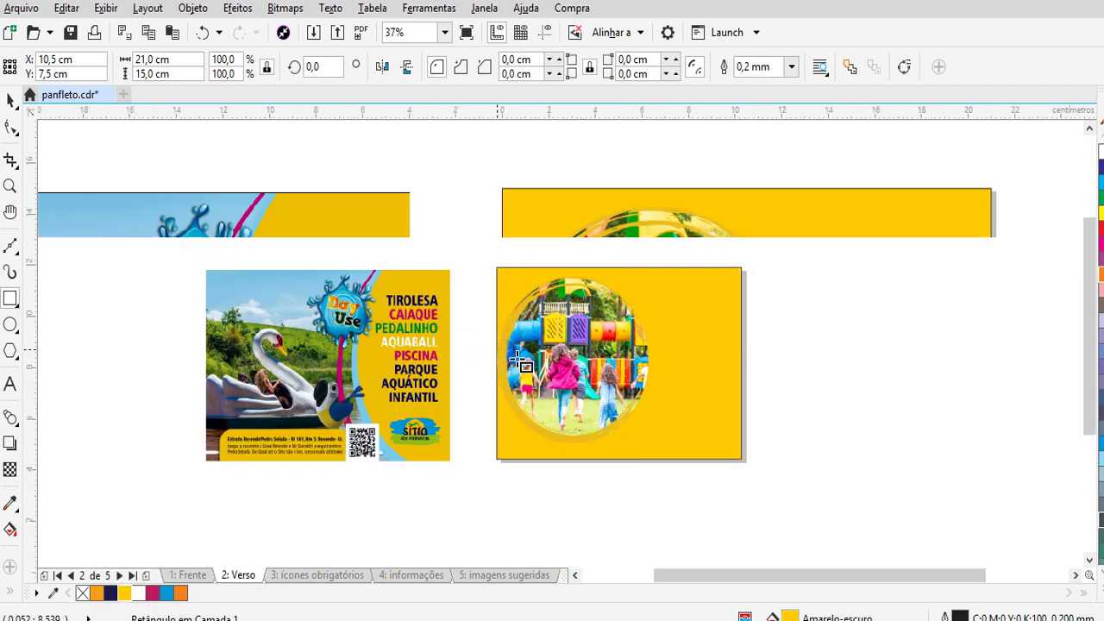
pyautogui.scroll(1, 543, 459)
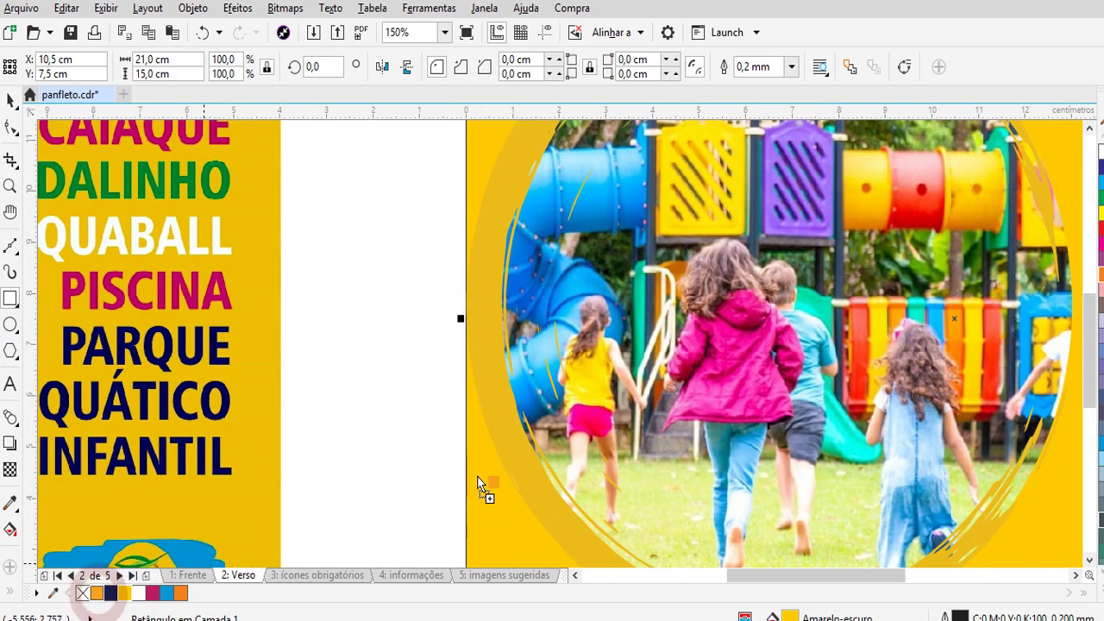
pyautogui.hotkey('shift', 'pagedown')
pyautogui.scroll(-2, 526, 431)
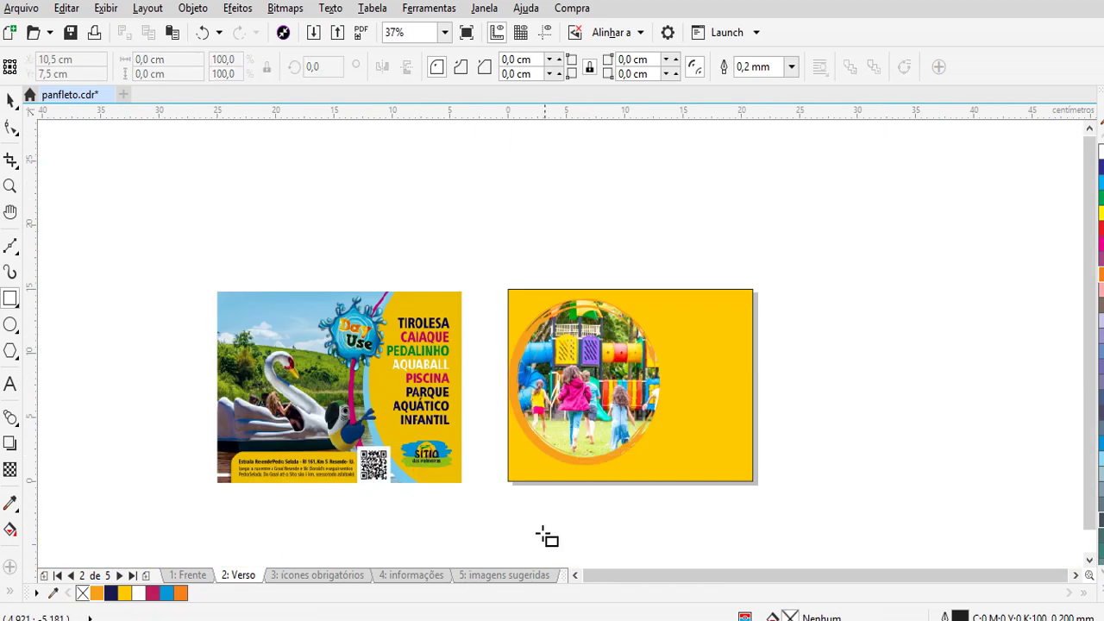
# Move the ring-framed photo toward the centre of the yellow card
pyautogui.click(13, 99)
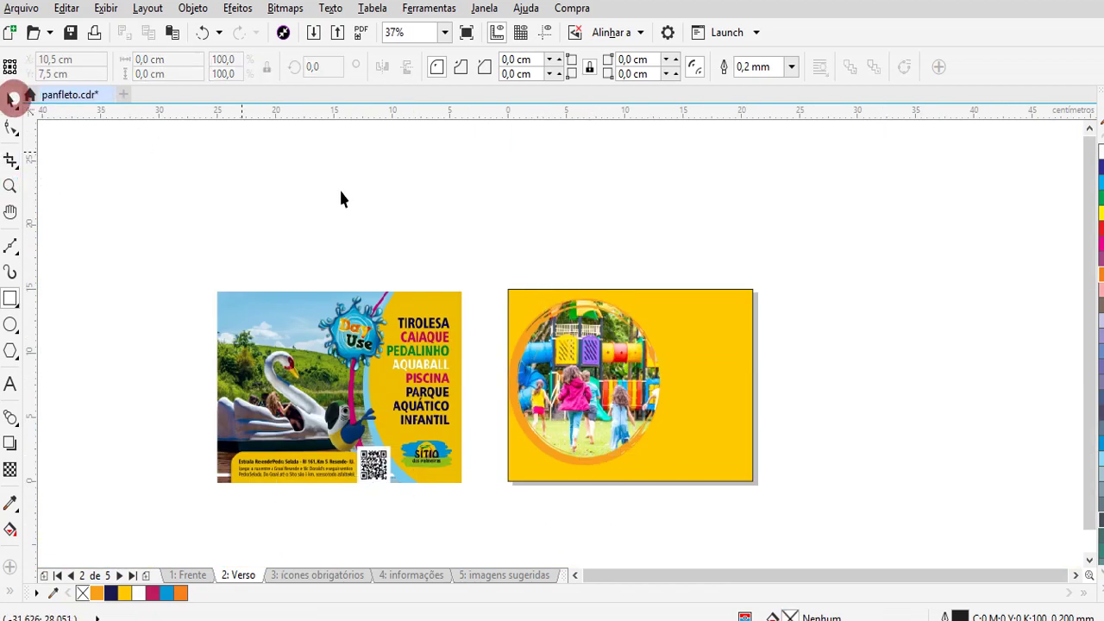
pyautogui.moveTo(462, 249); pyautogui.dragTo(749, 438)
pyautogui.click(749, 438)
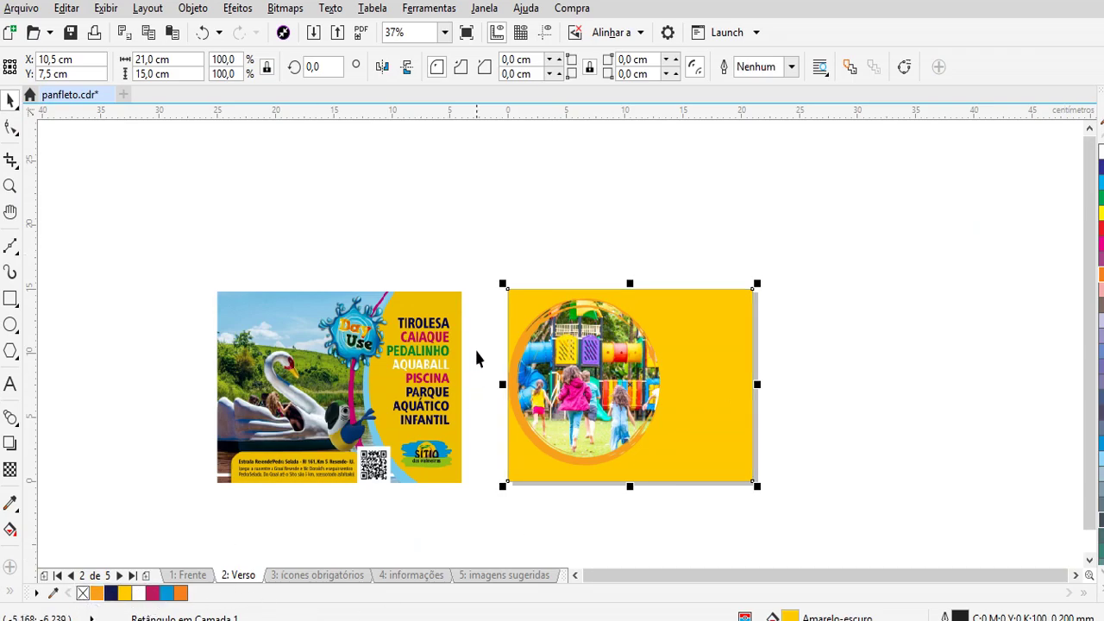
pyautogui.click(495, 201)
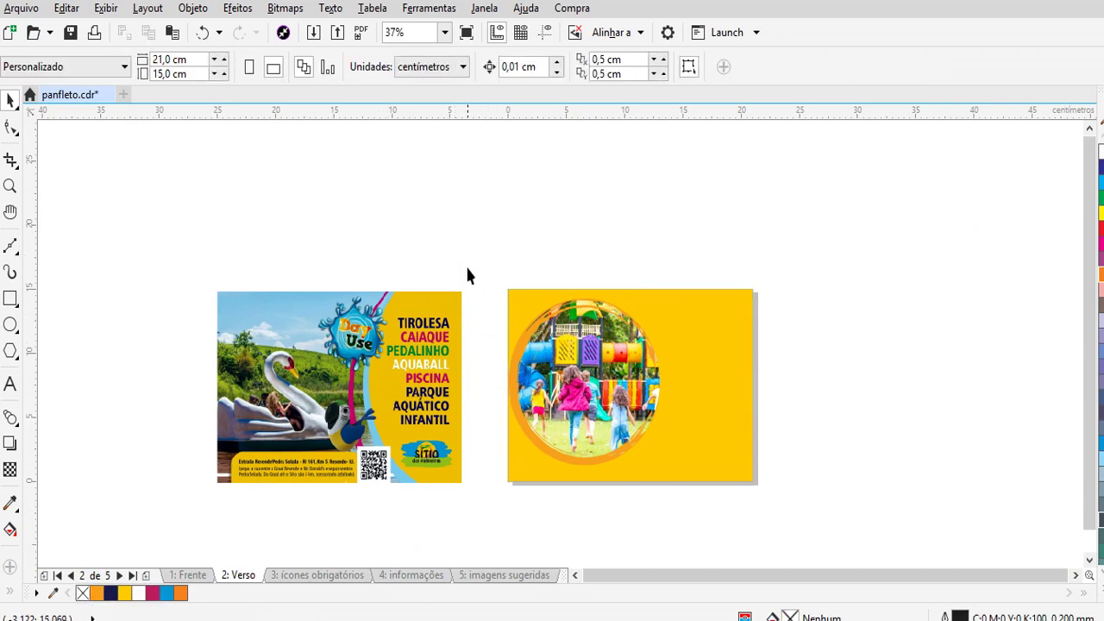
pyautogui.moveTo(463, 254); pyautogui.dragTo(661, 486)
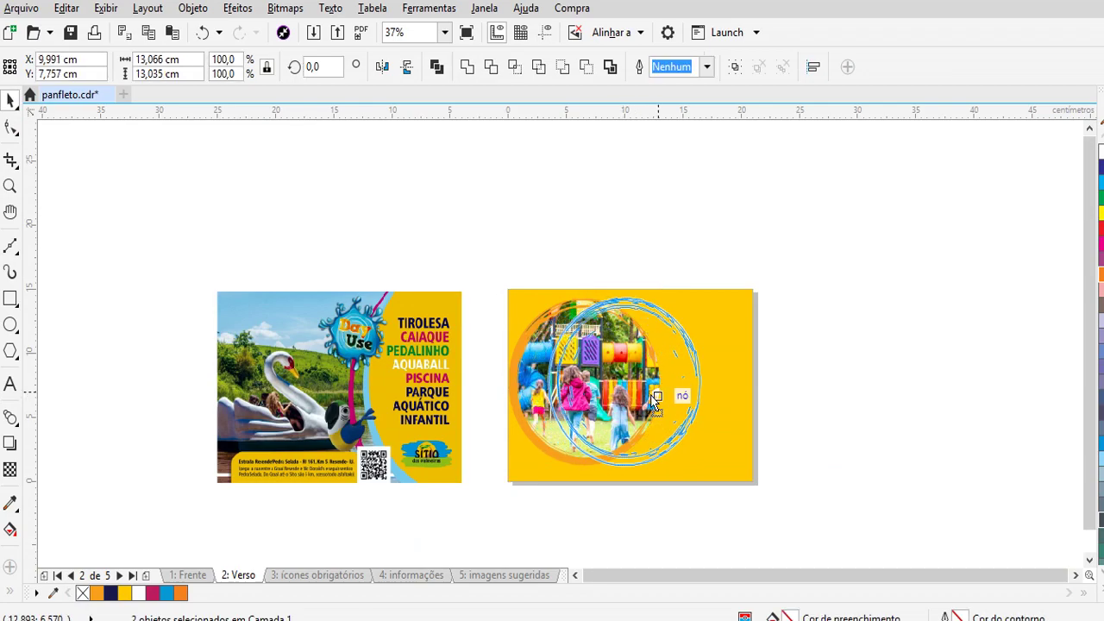
pyautogui.moveTo(635, 393); pyautogui.dragTo(678, 409)
pyautogui.click(940, 409)
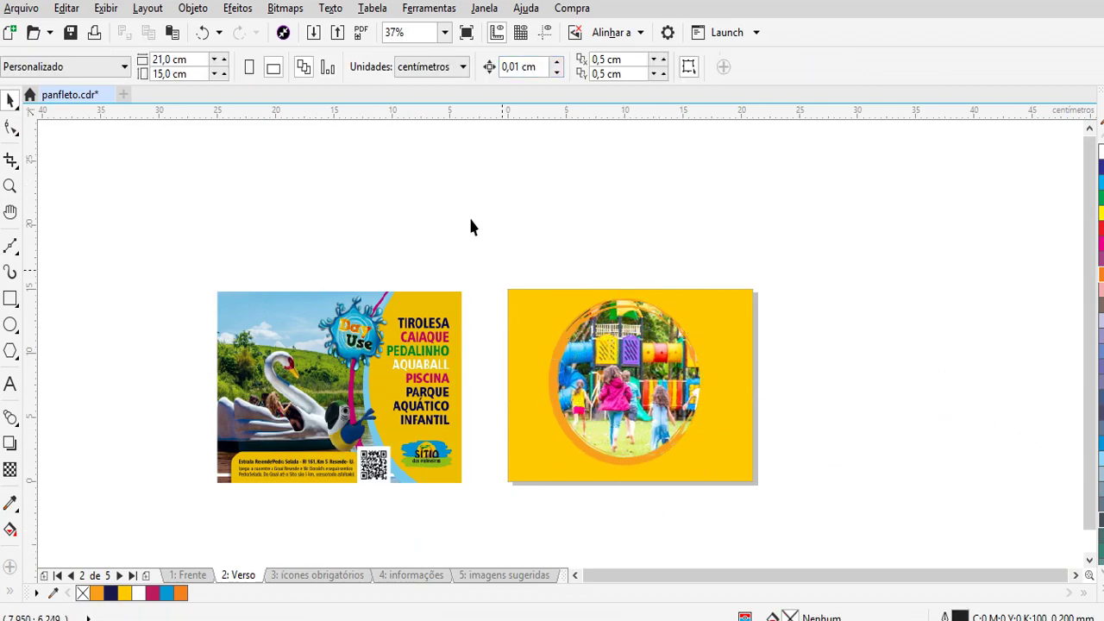
# Centre the ringed photo on the page, shrink it to 11.7 cm, then go to ícones obrigatórios
pyautogui.moveTo(736, 450); pyautogui.dragTo(735, 466)
pyautogui.scroll(2, 636, 414)
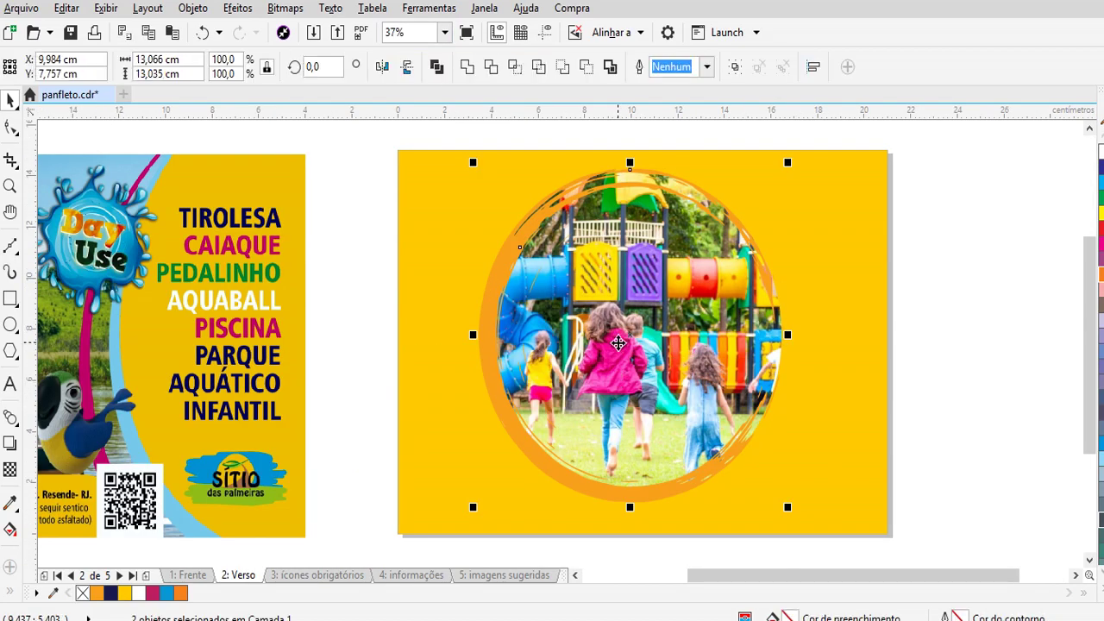
pyautogui.click(734, 66)
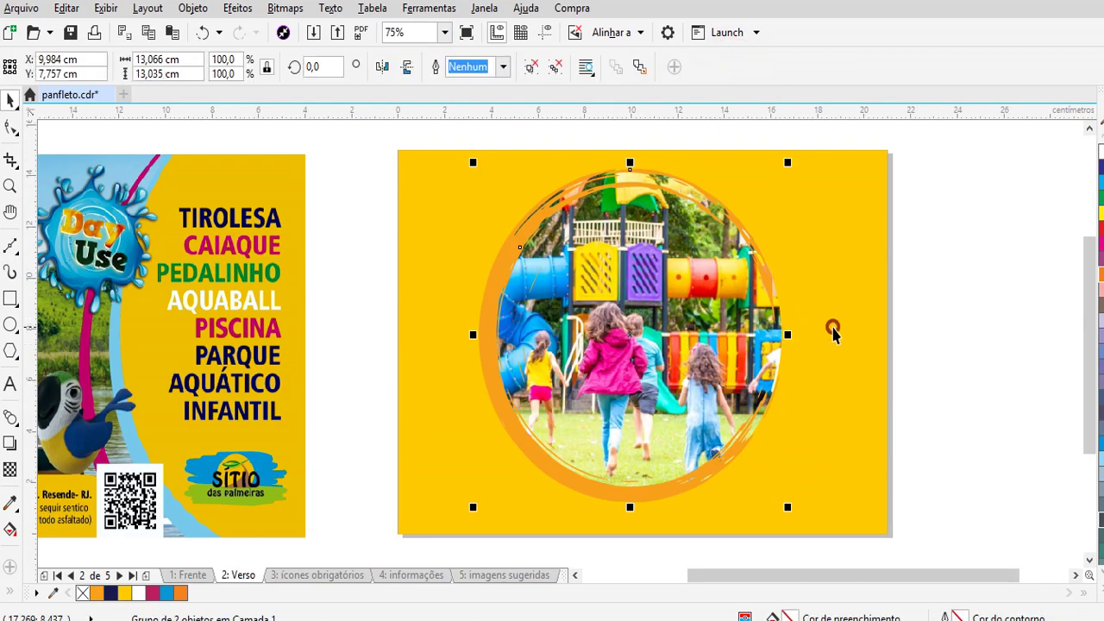
pyautogui.click(833, 335)
pyautogui.click(938, 326)
pyautogui.click(799, 328)
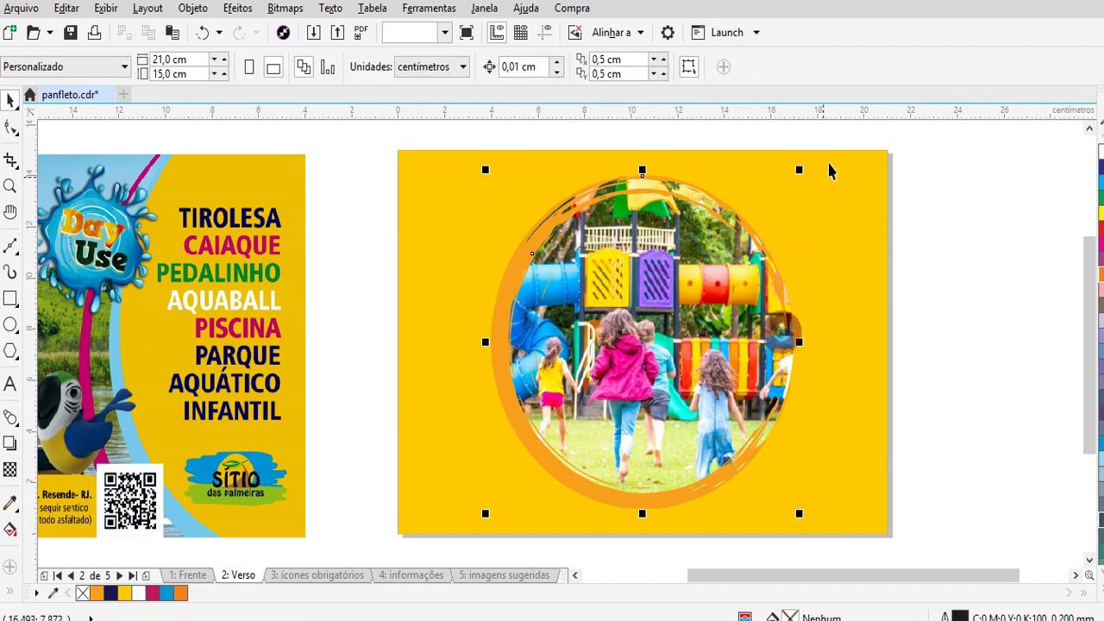
pyautogui.moveTo(802, 168); pyautogui.dragTo(784, 186)
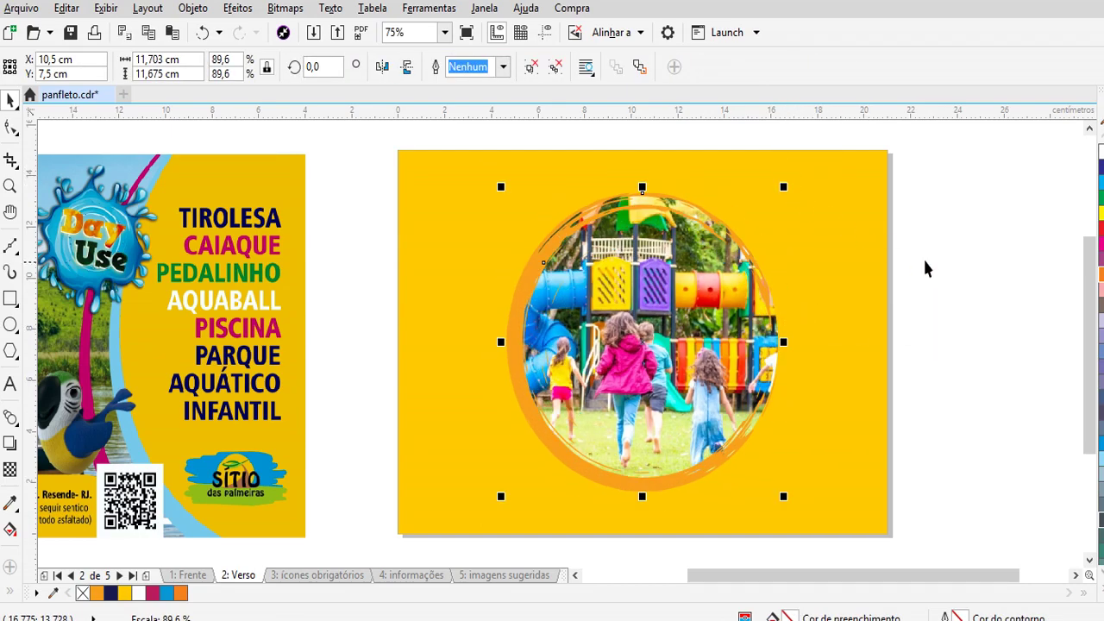
pyautogui.click(940, 247)
pyautogui.scroll(-2, 556, 292)
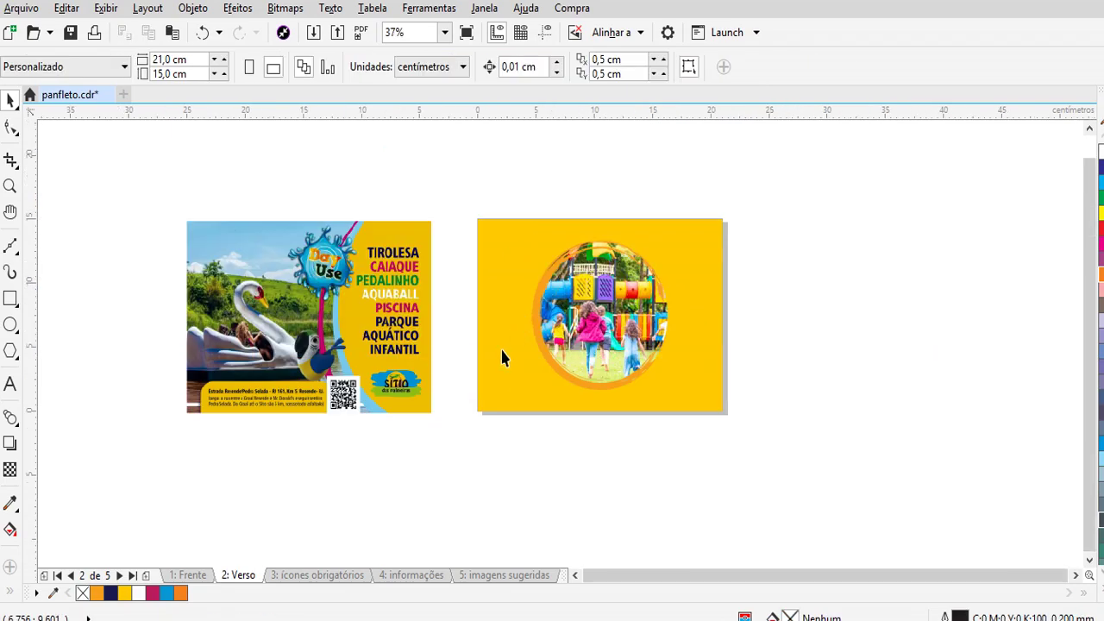
pyautogui.click(339, 572)
# On the informações page, move the six activity lines out into a separate text object
pyautogui.scroll(2, 672, 253)
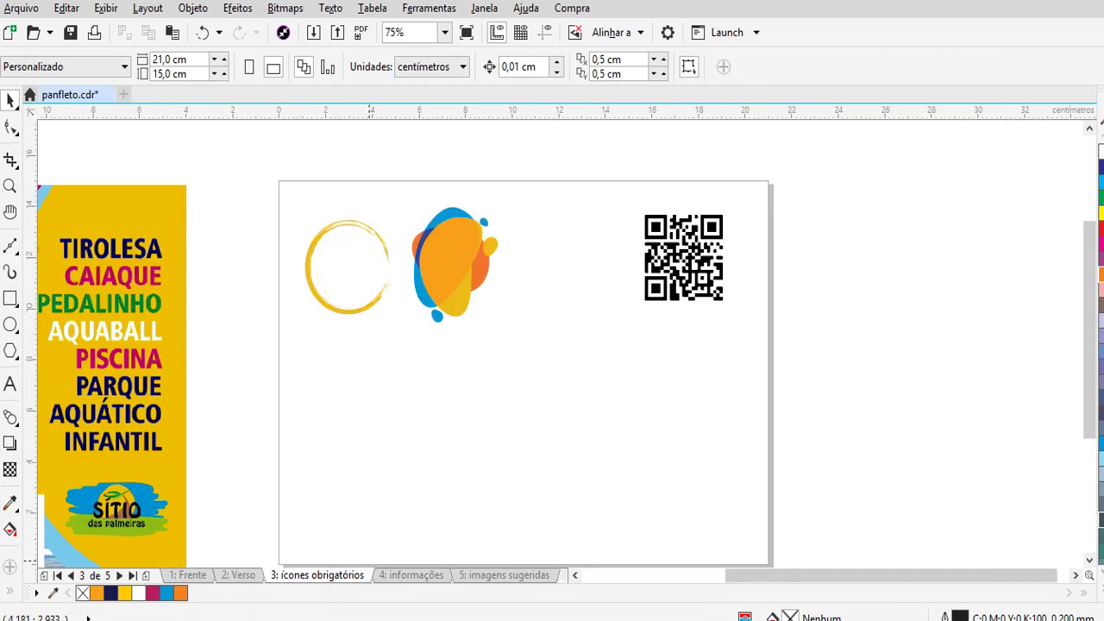
pyautogui.click(409, 576)
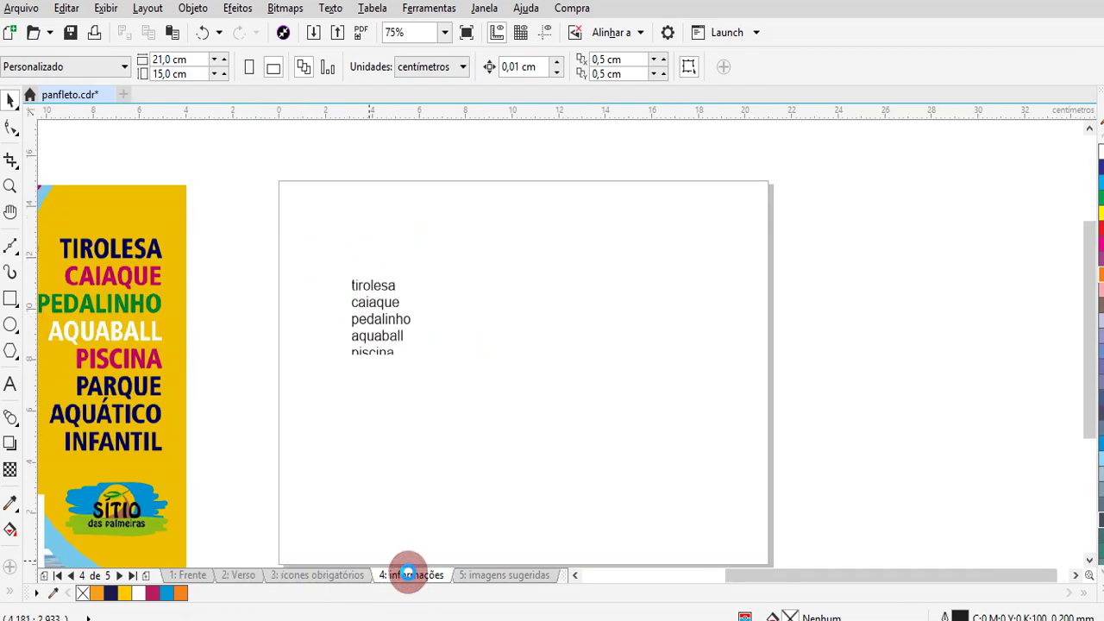
pyautogui.click(356, 293)
pyautogui.click(10, 384)
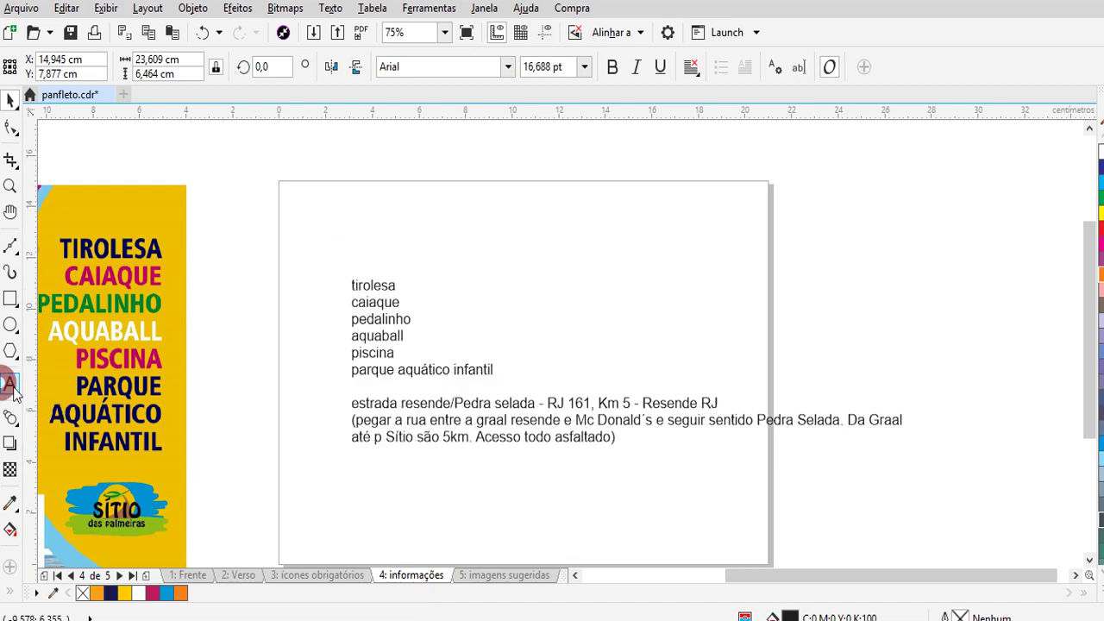
pyautogui.moveTo(547, 369); pyautogui.dragTo(357, 287)
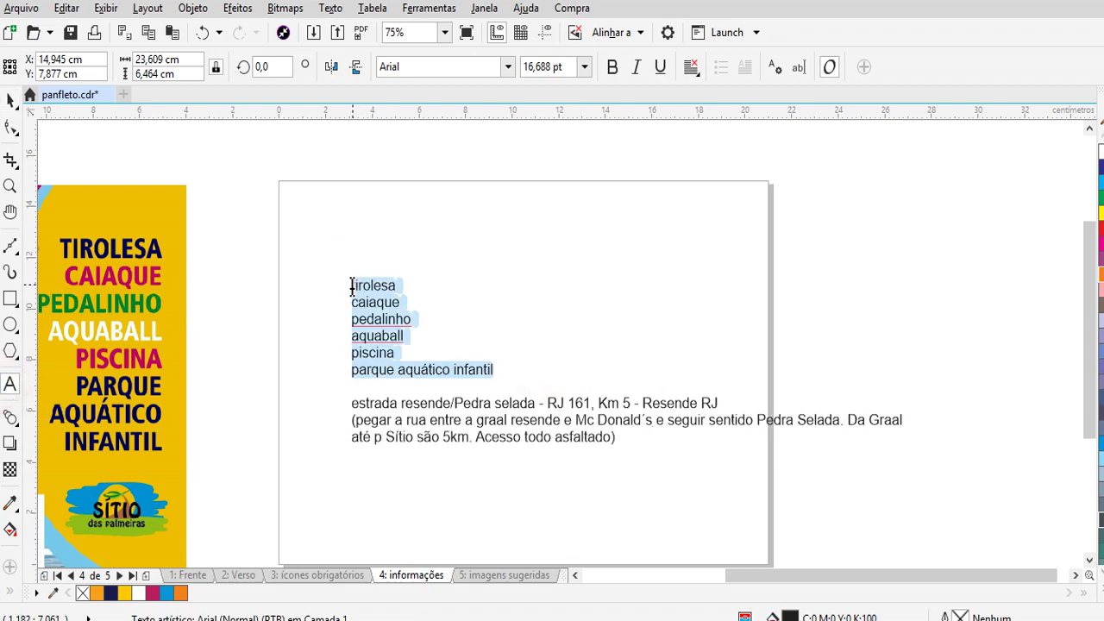
pyautogui.press('Delete')
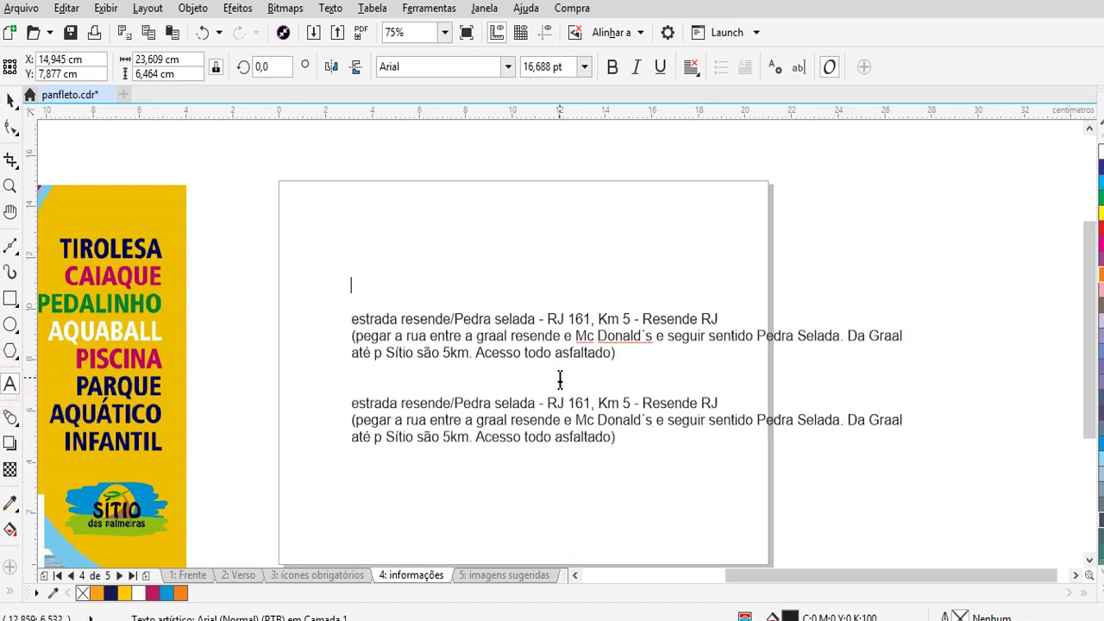
pyautogui.scroll(-3, 552, 373)
pyautogui.click(438, 477)
pyautogui.hotkey('ctrl', 'v')
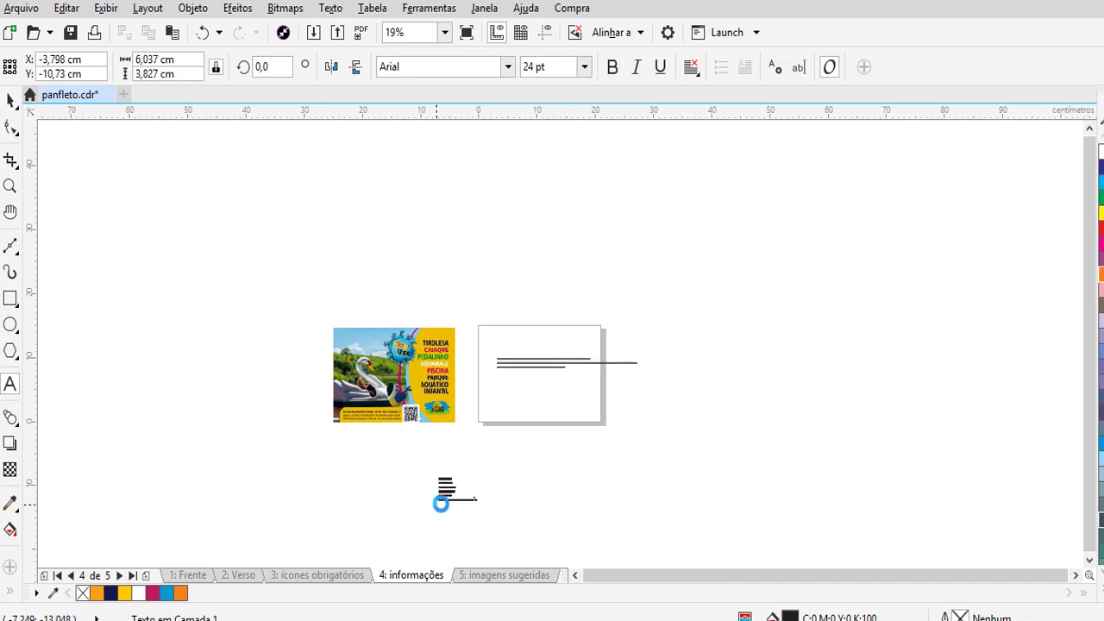
pyautogui.scroll(4, 438, 496)
pyautogui.click(11, 99)
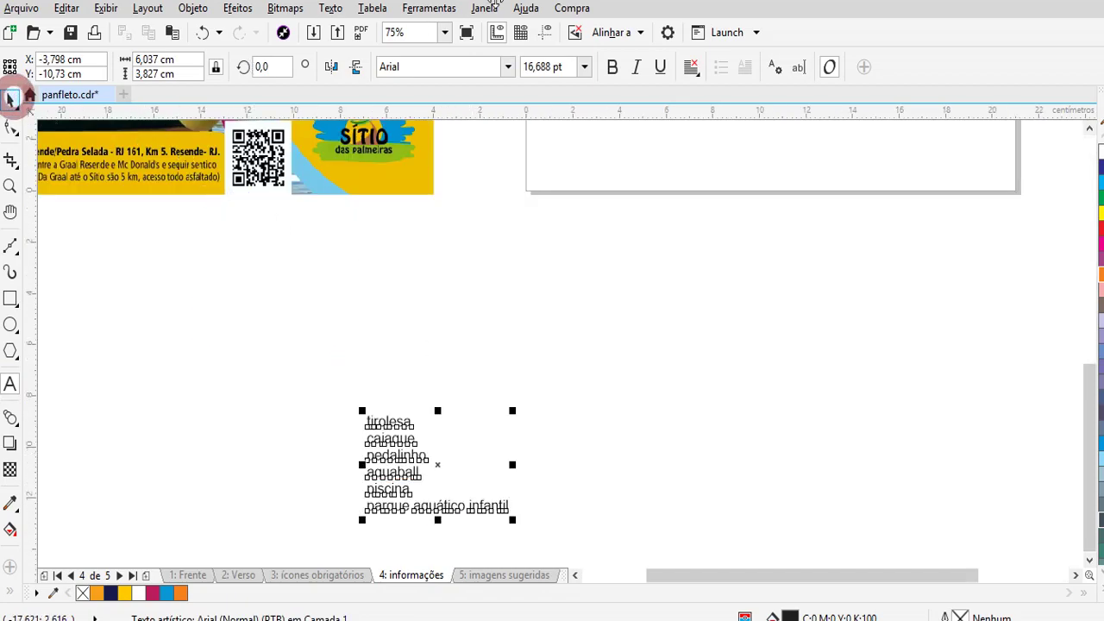
# Change the activity list to all uppercase (MAIÚSCULAS)
pyautogui.click(331, 8)
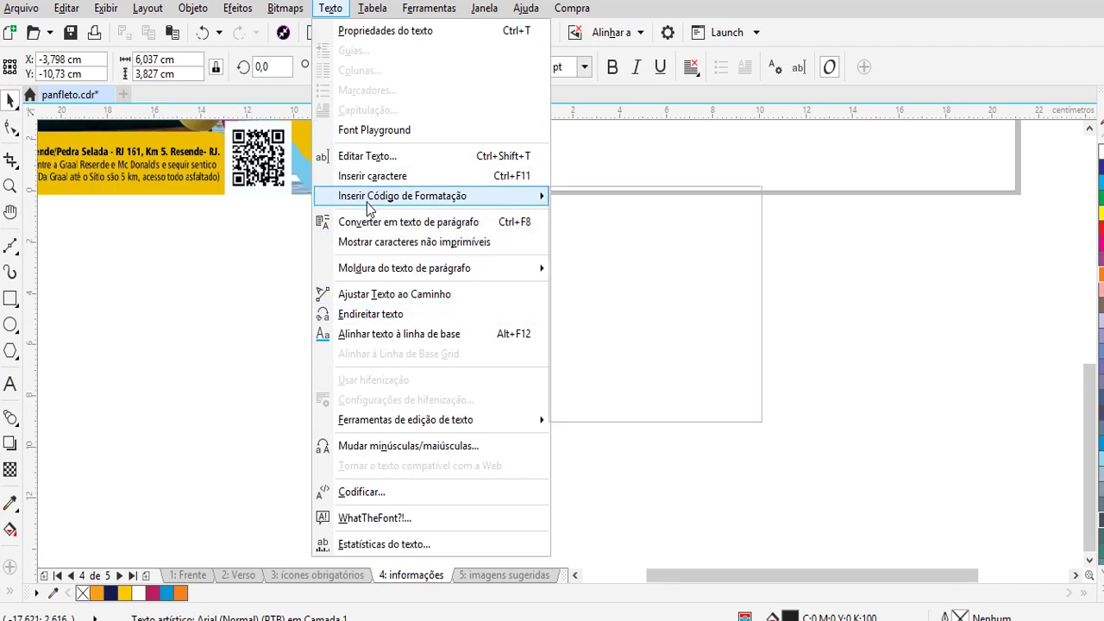
pyautogui.moveTo(402, 195)
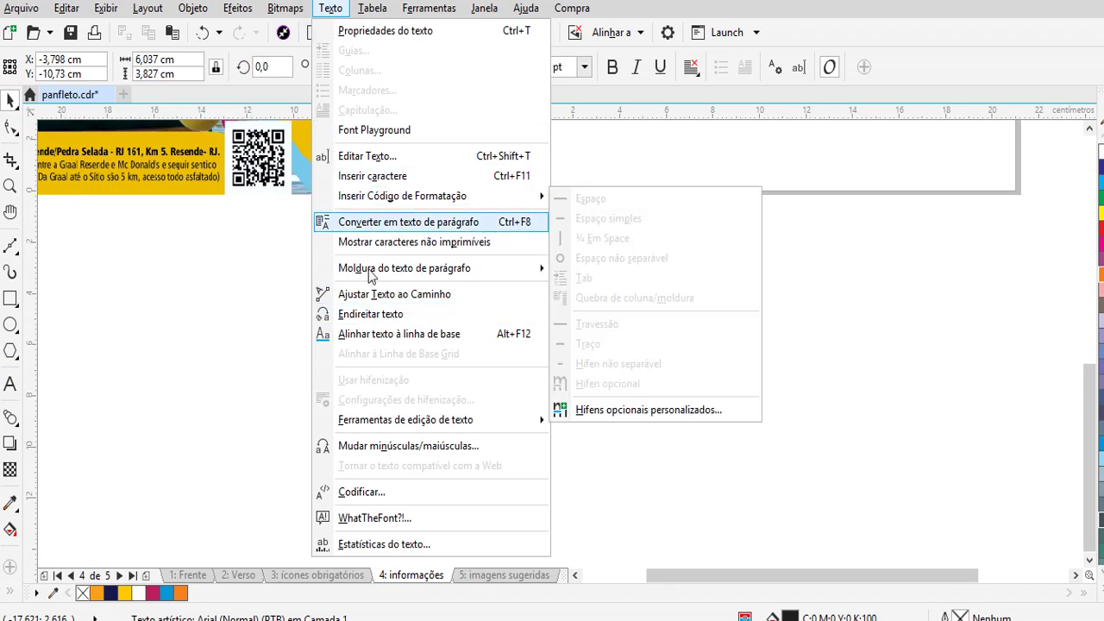
pyautogui.click(408, 445)
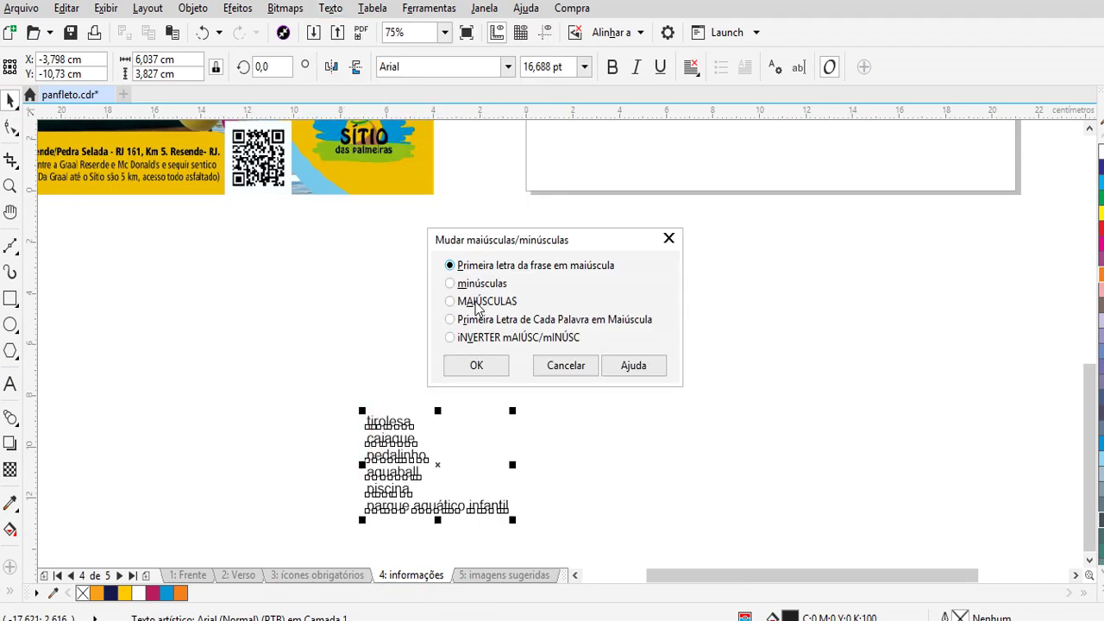
pyautogui.click(476, 300)
pyautogui.click(480, 365)
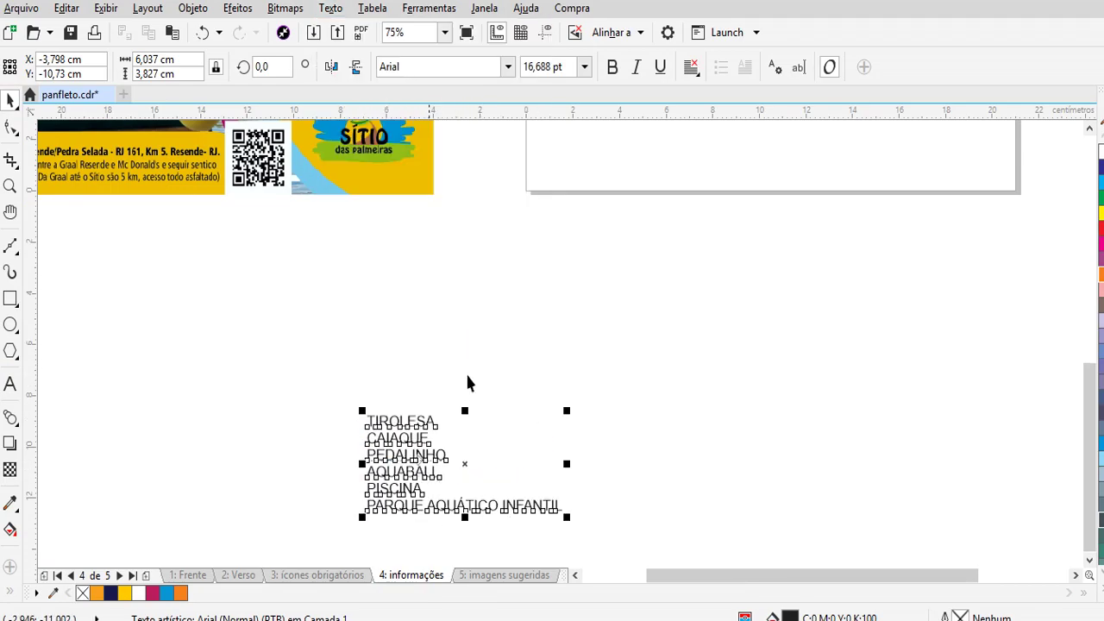
# Set the activity list in the Humnst777 Blk BT font
pyautogui.click(509, 73)
pyautogui.click(506, 68)
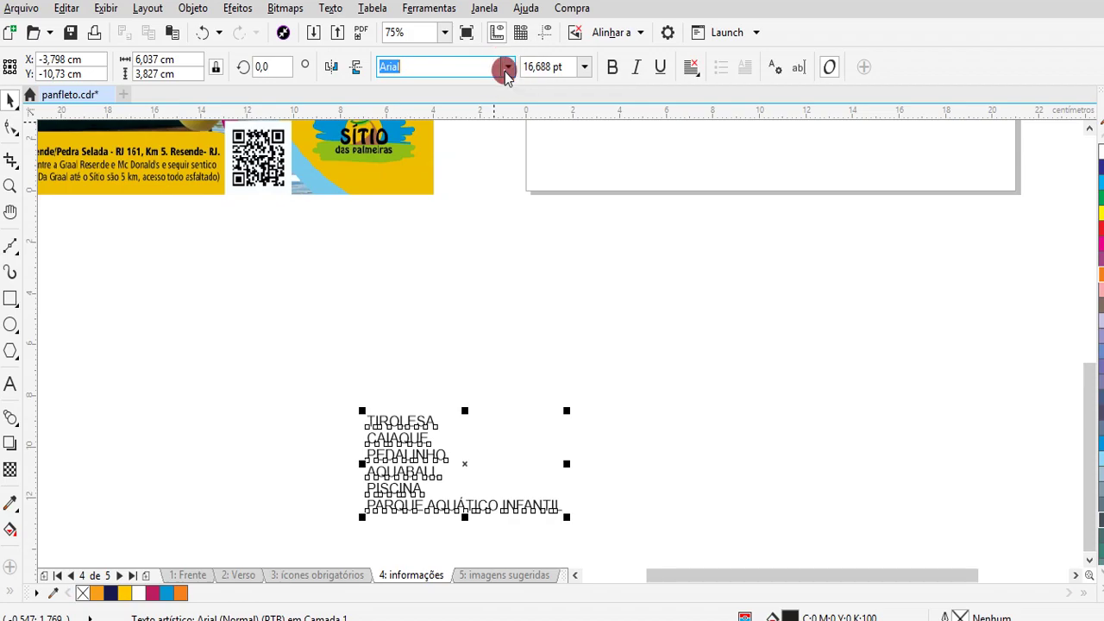
pyautogui.click(506, 69)
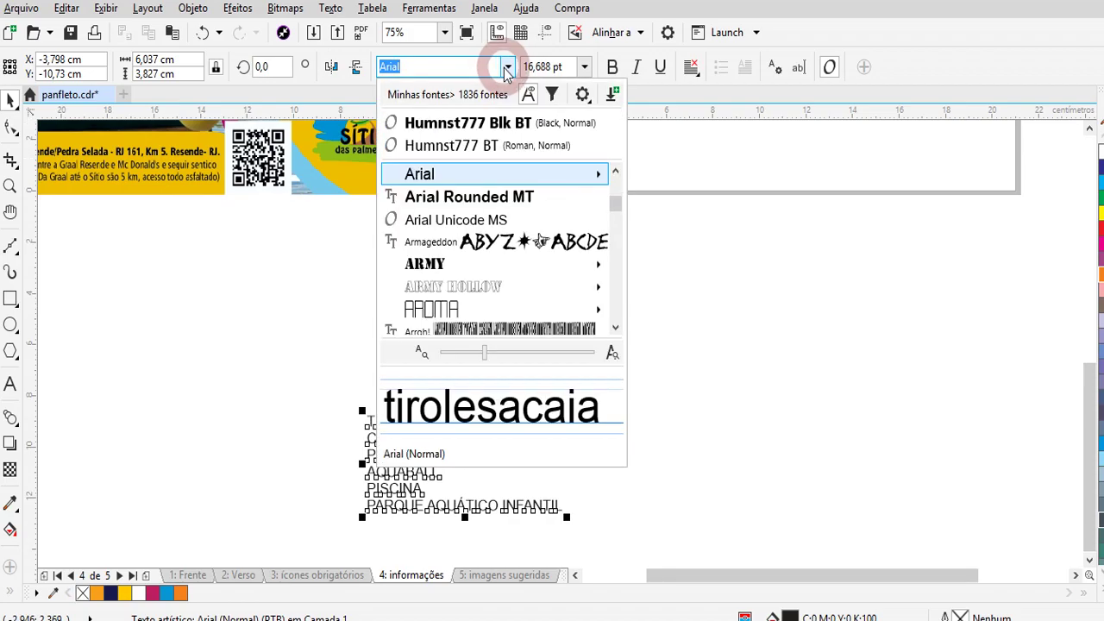
pyautogui.click(465, 118)
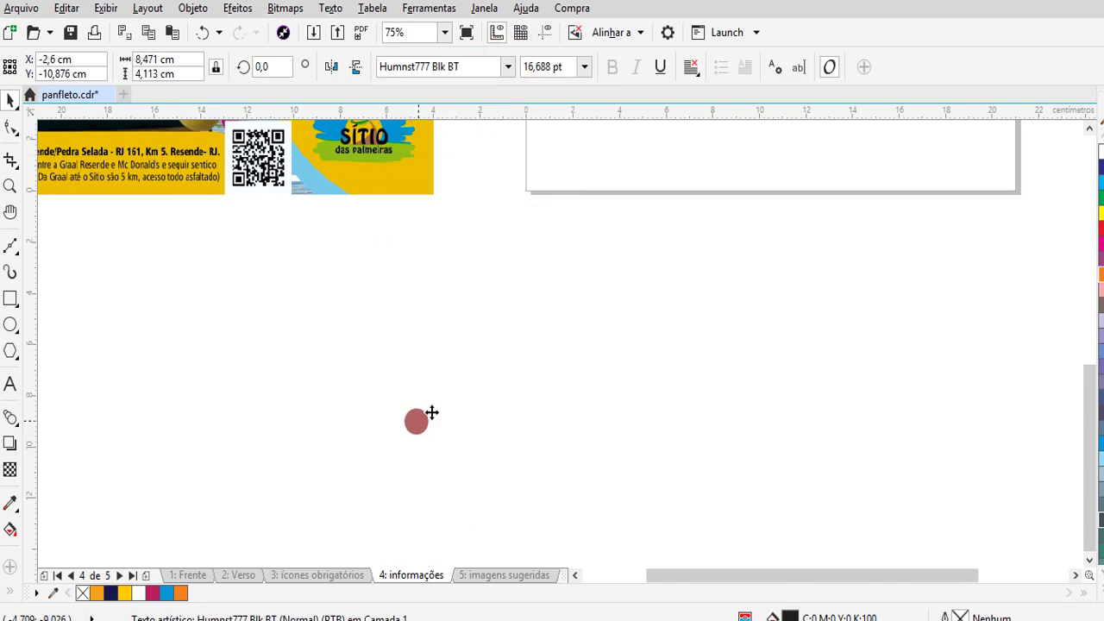
pyautogui.scroll(3, 419, 419)
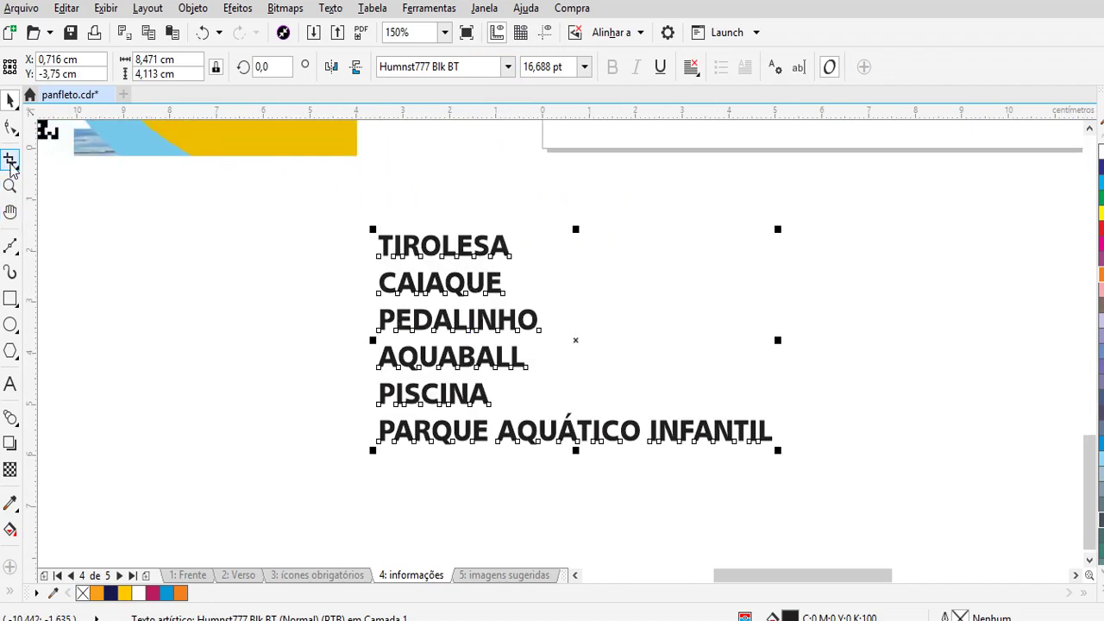
# Tighten the activity text's letter spacing and merge its six lines into two lines
pyautogui.click(9, 128)
pyautogui.moveTo(781, 455); pyautogui.dragTo(746, 460)
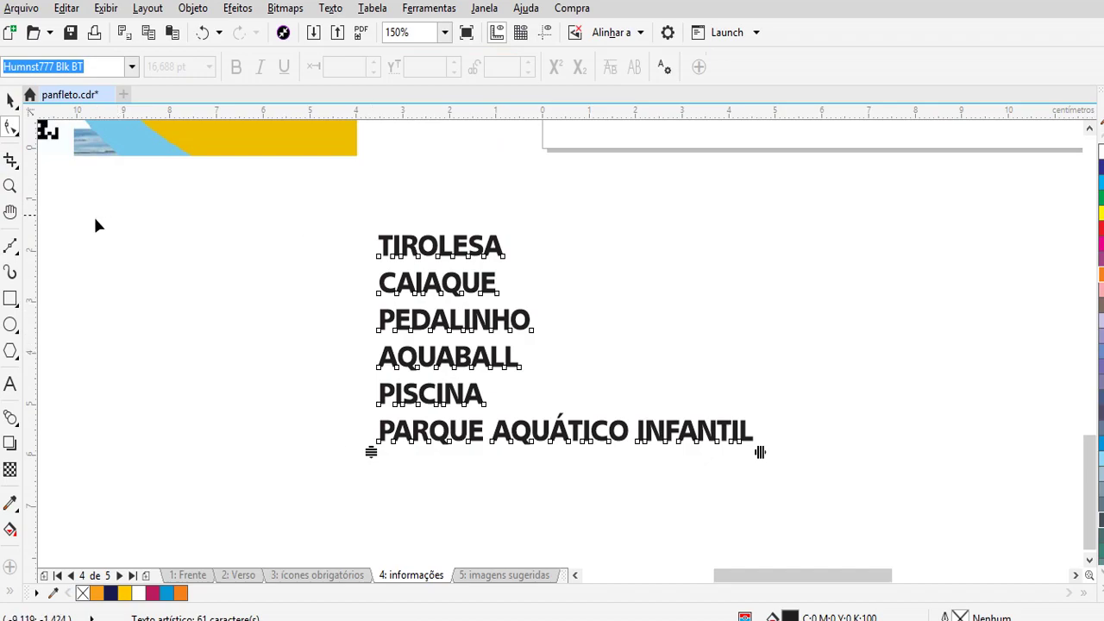
pyautogui.click(10, 387)
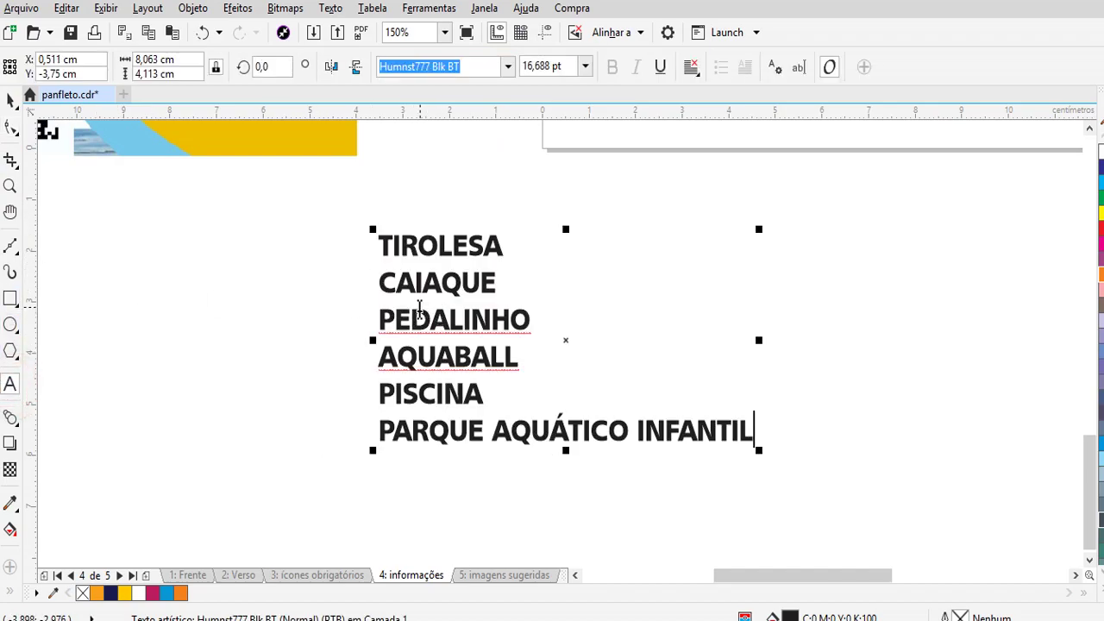
pyautogui.click(380, 286)
pyautogui.press('BackSpace')
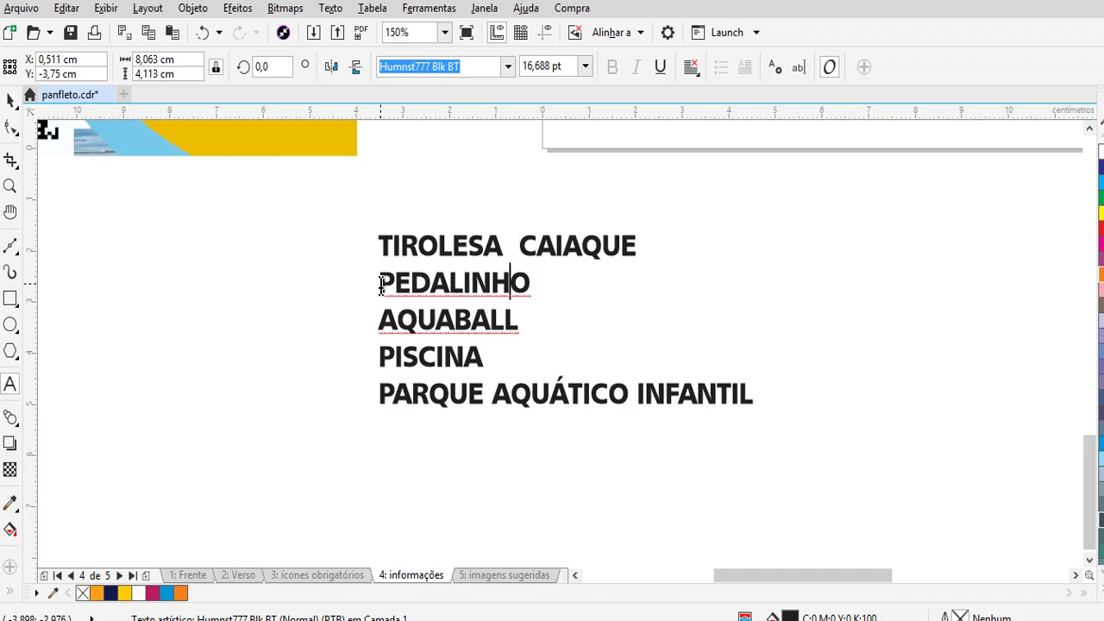
pyautogui.press('BackSpace')
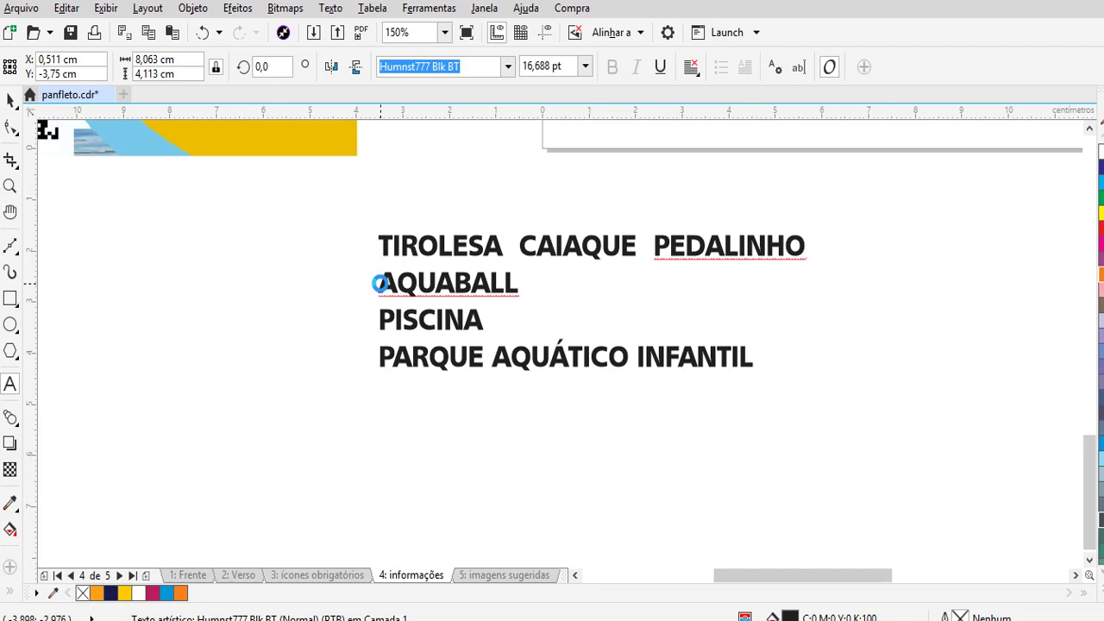
pyautogui.click(380, 285)
pyautogui.press('BackSpace')
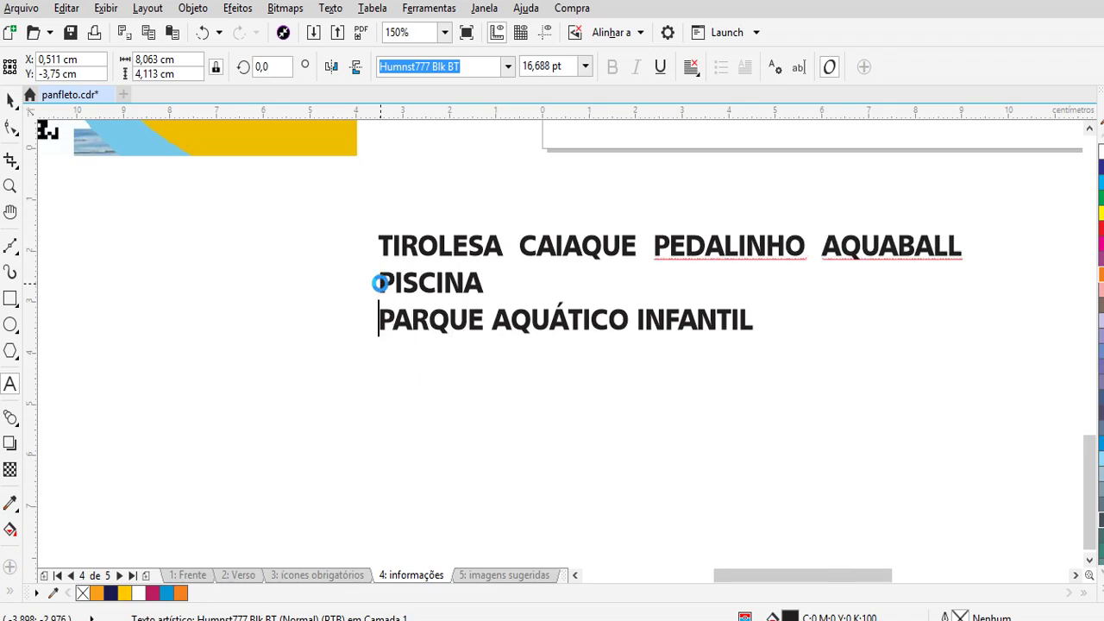
pyautogui.press('BackSpace')
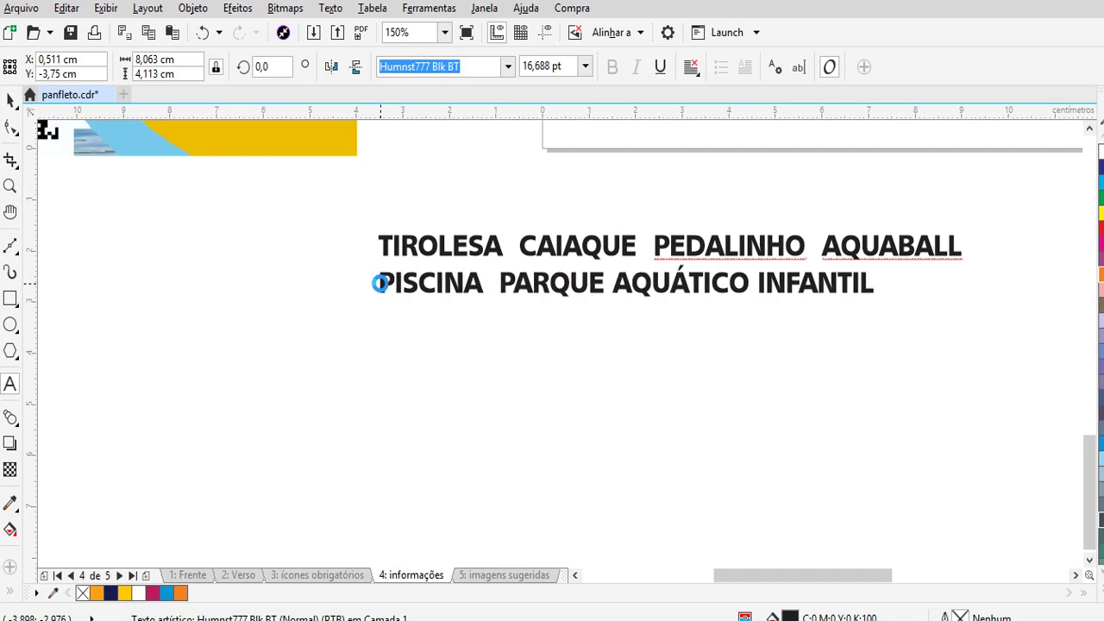
pyautogui.press('BackSpace')
pyautogui.scroll(-1, 448, 301)
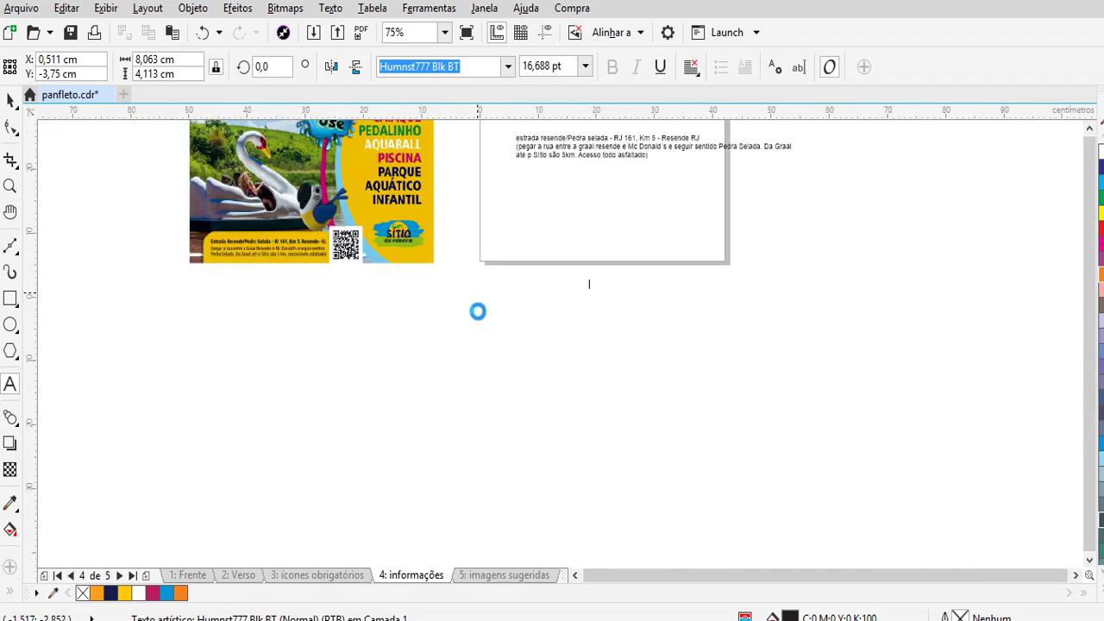
pyautogui.scroll(-2, 478, 311)
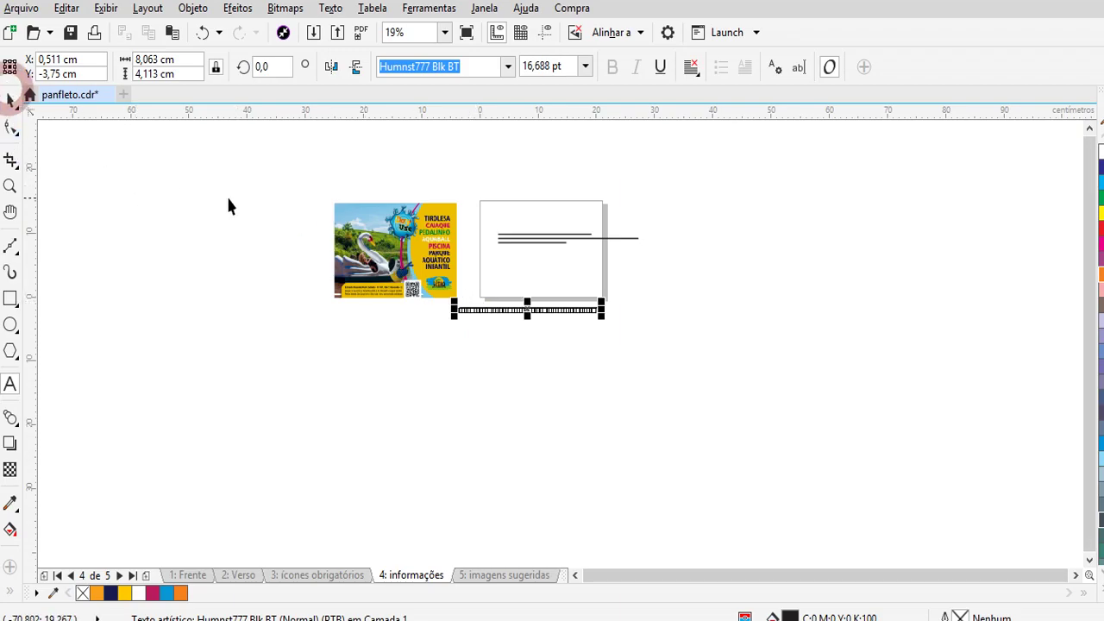
# On the Verso page, select the one-line activity text
pyautogui.click(238, 574)
pyautogui.scroll(1, 520, 308)
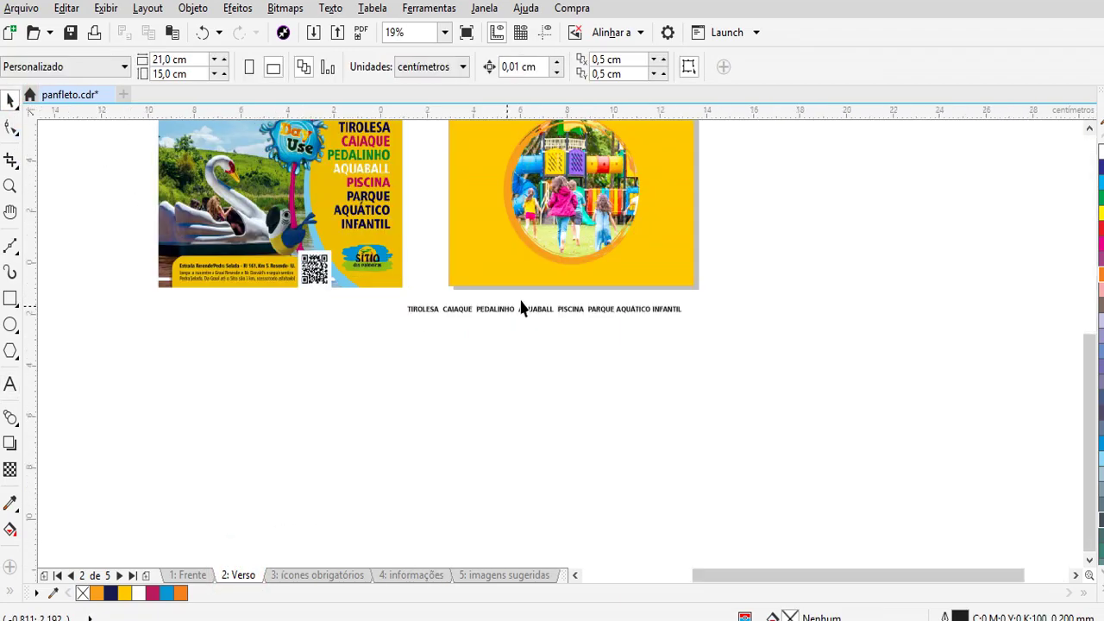
pyautogui.scroll(1, 547, 328)
pyautogui.click(549, 310)
pyautogui.scroll(-2, 549, 424)
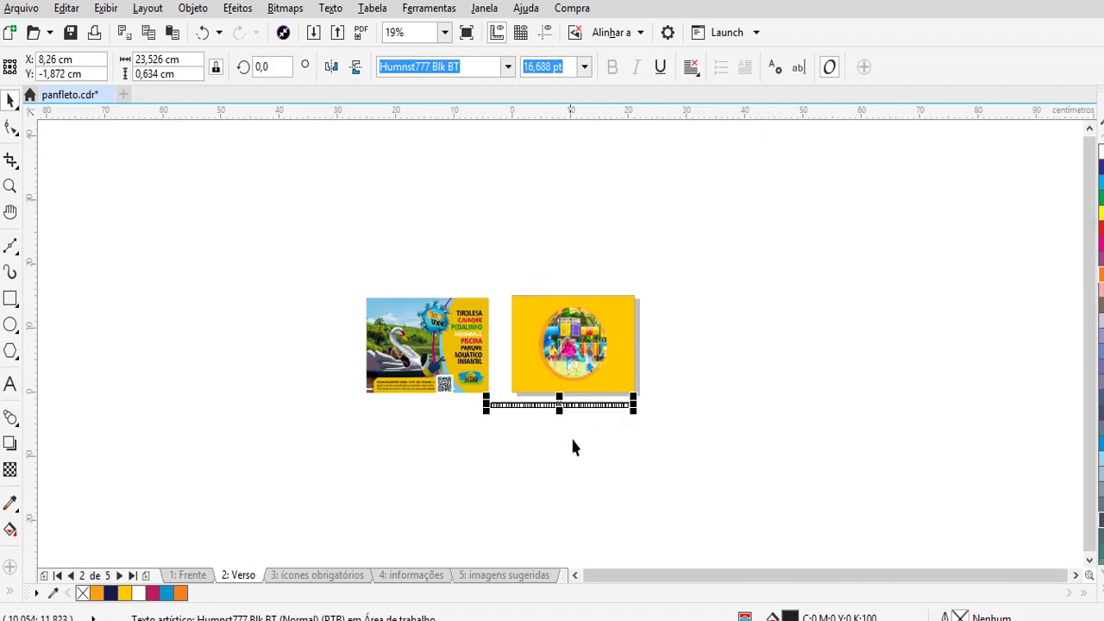
pyautogui.scroll(1, 569, 444)
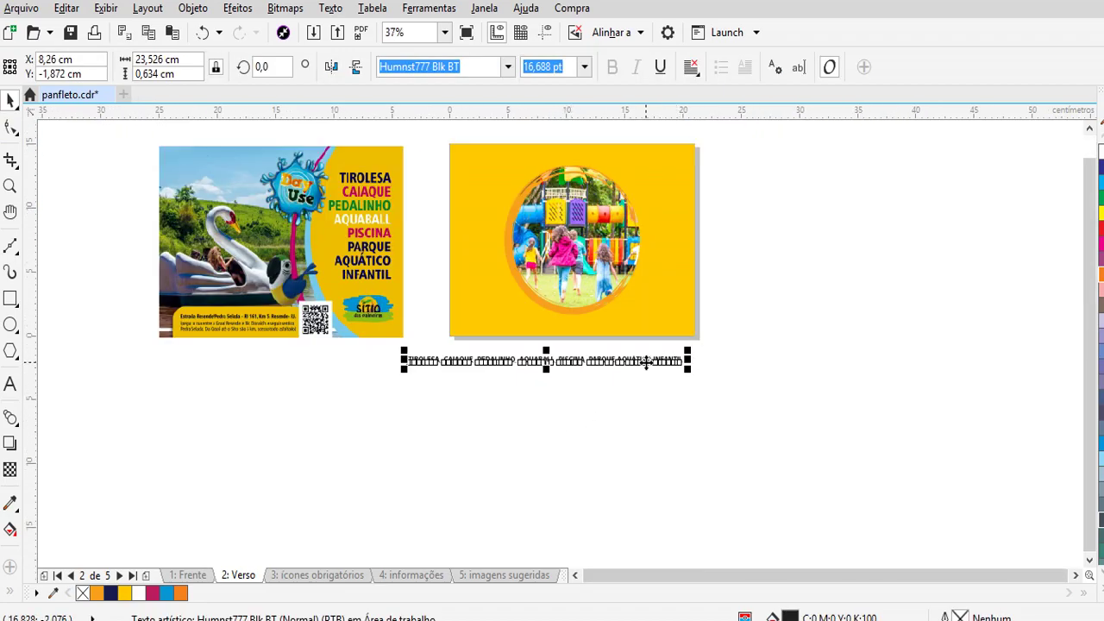
# Try fitting the activity text to the photo's circle, then undo it
pyautogui.click(285, 7)
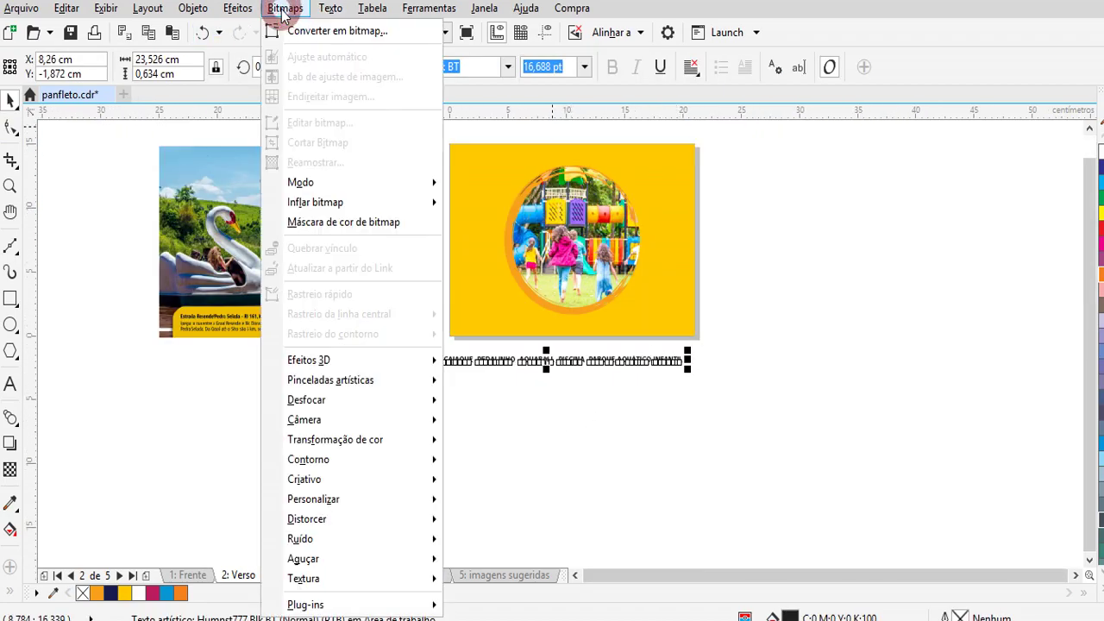
pyautogui.click(330, 7)
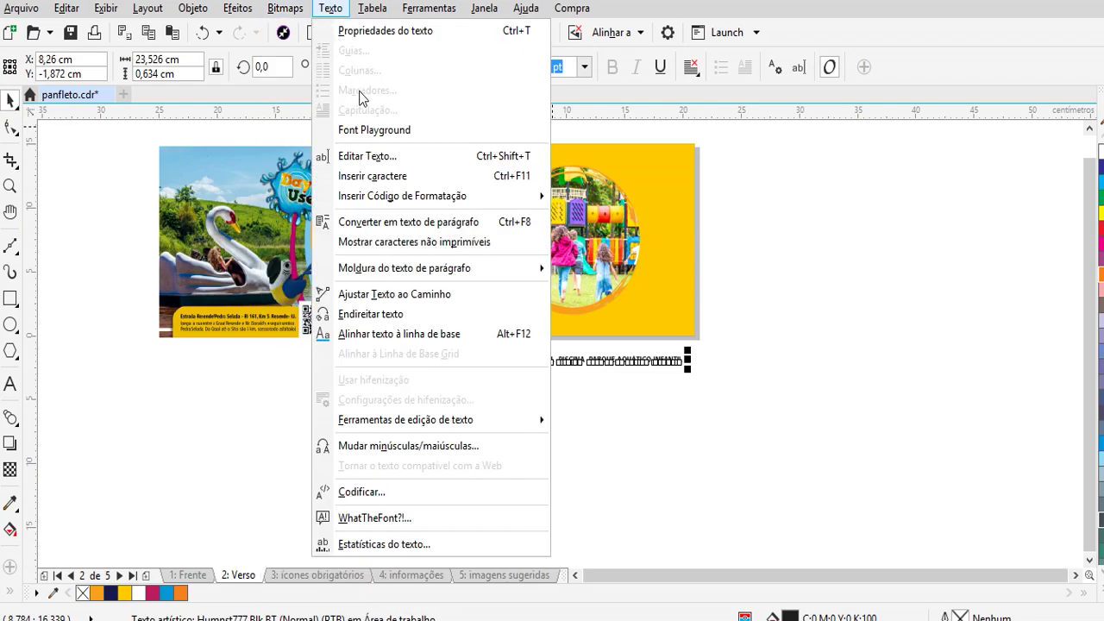
pyautogui.click(376, 294)
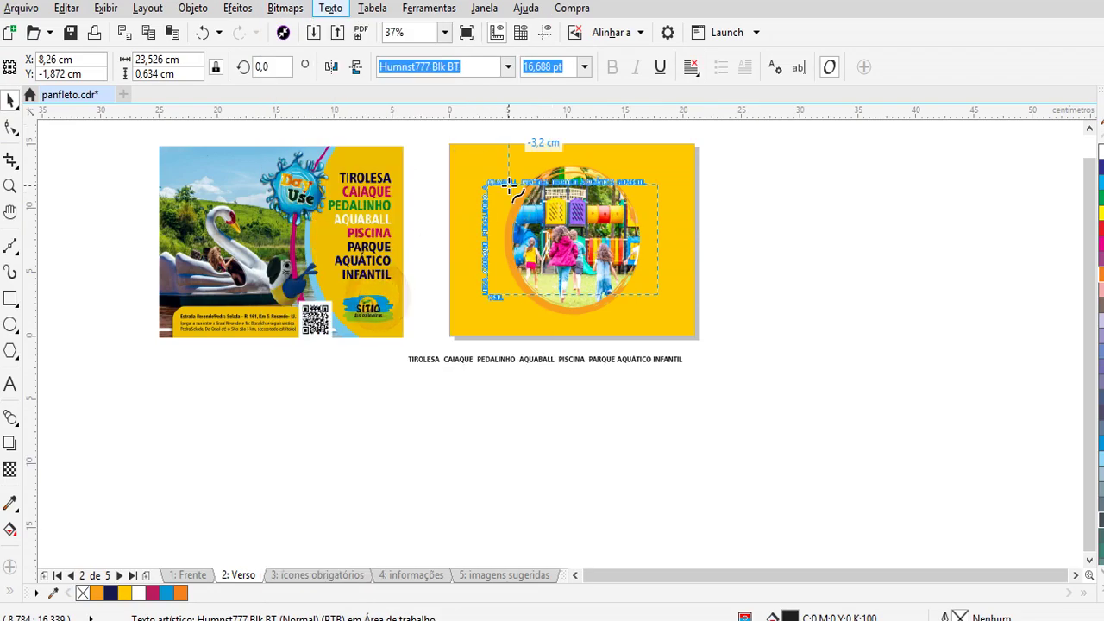
pyautogui.click(556, 181)
pyautogui.hotkey('ctrl', 'z')
pyautogui.click(424, 328)
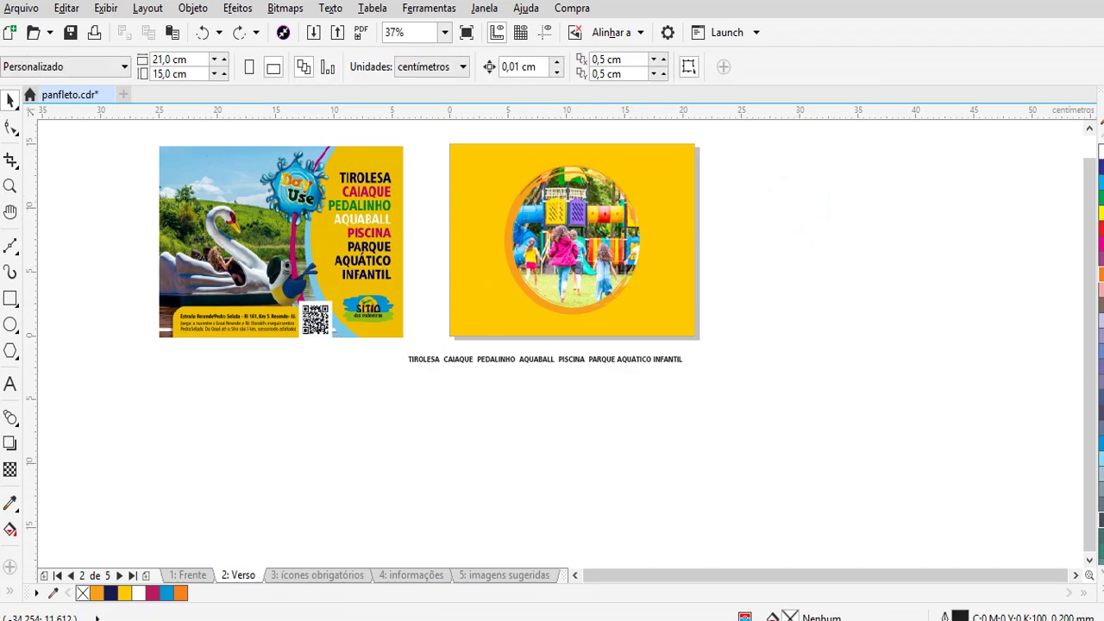
# Draw a circle over the circular photo and enlarge it slightly around the ring
pyautogui.click(11, 323)
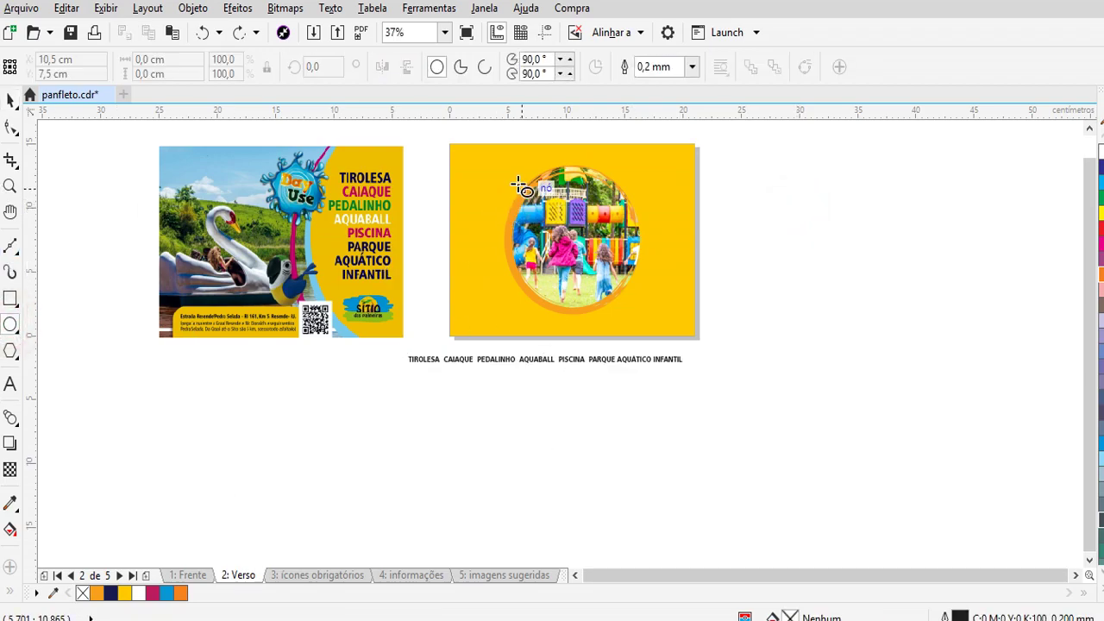
pyautogui.moveTo(511, 167); pyautogui.dragTo(653, 325)
pyautogui.click(11, 99)
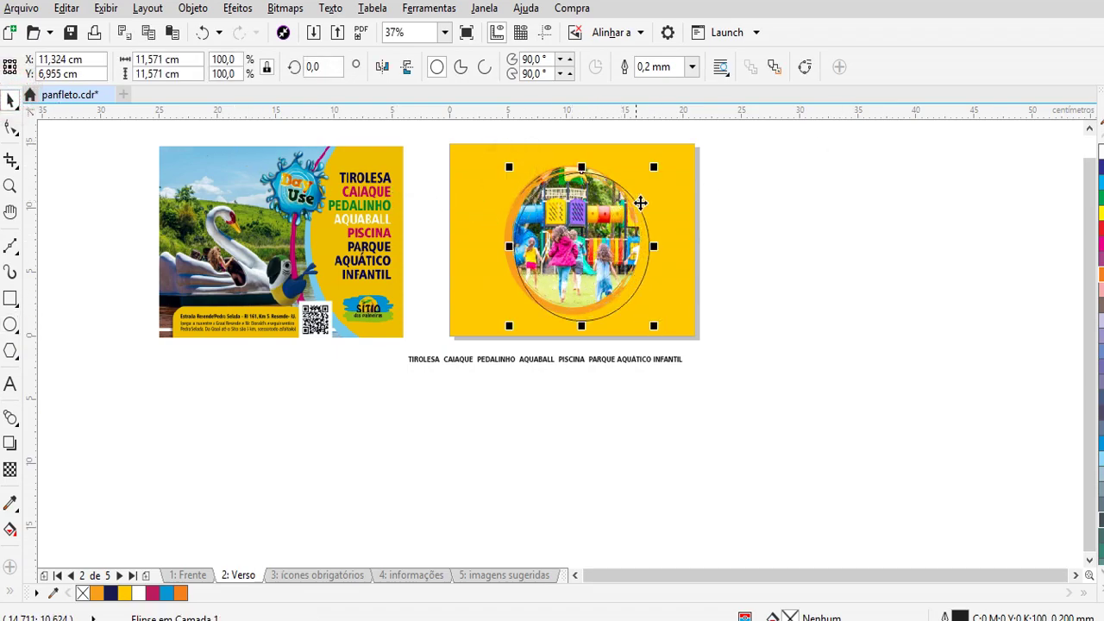
pyautogui.keyDown('shift'); pyautogui.click(664, 204); pyautogui.keyUp('shift')
pyautogui.click(833, 208)
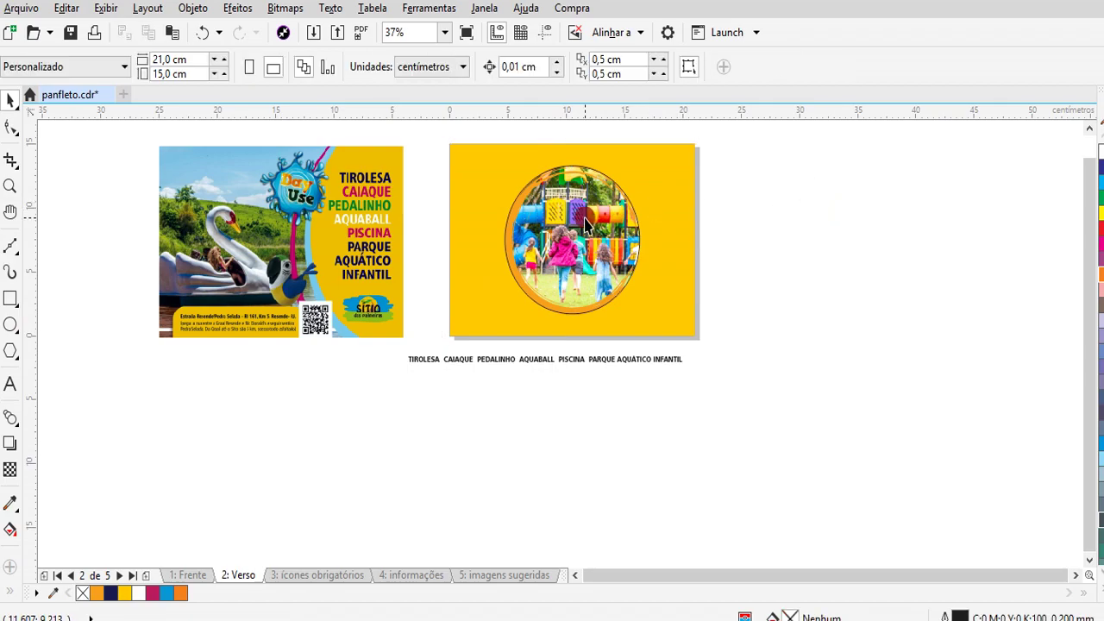
pyautogui.click(621, 186)
pyautogui.scroll(2, 621, 185)
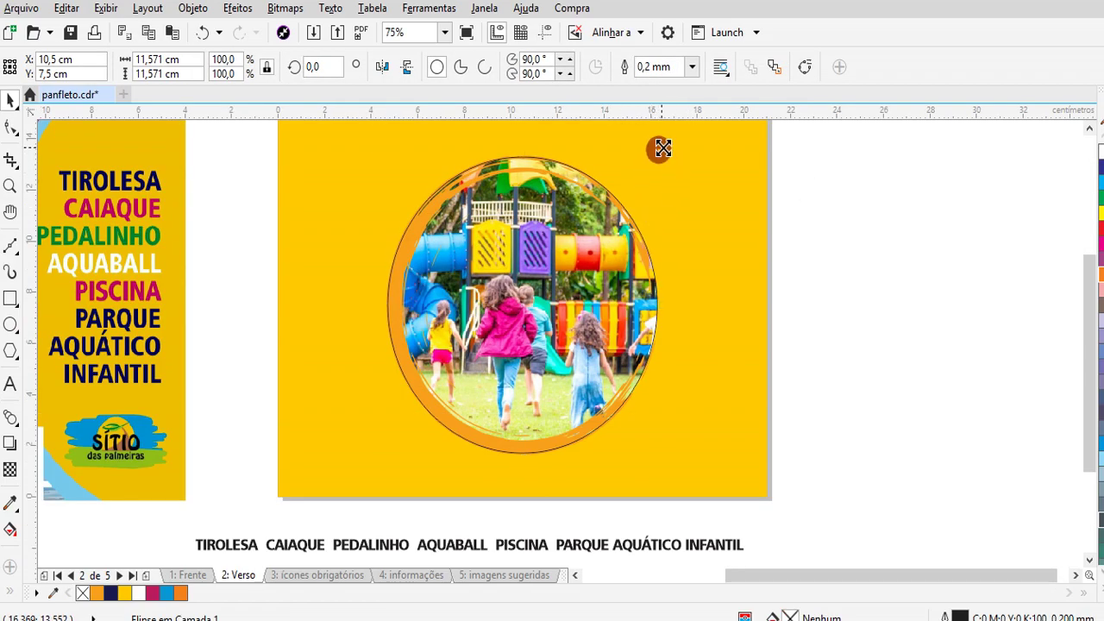
pyautogui.moveTo(661, 152); pyautogui.dragTo(668, 143)
pyautogui.click(904, 192)
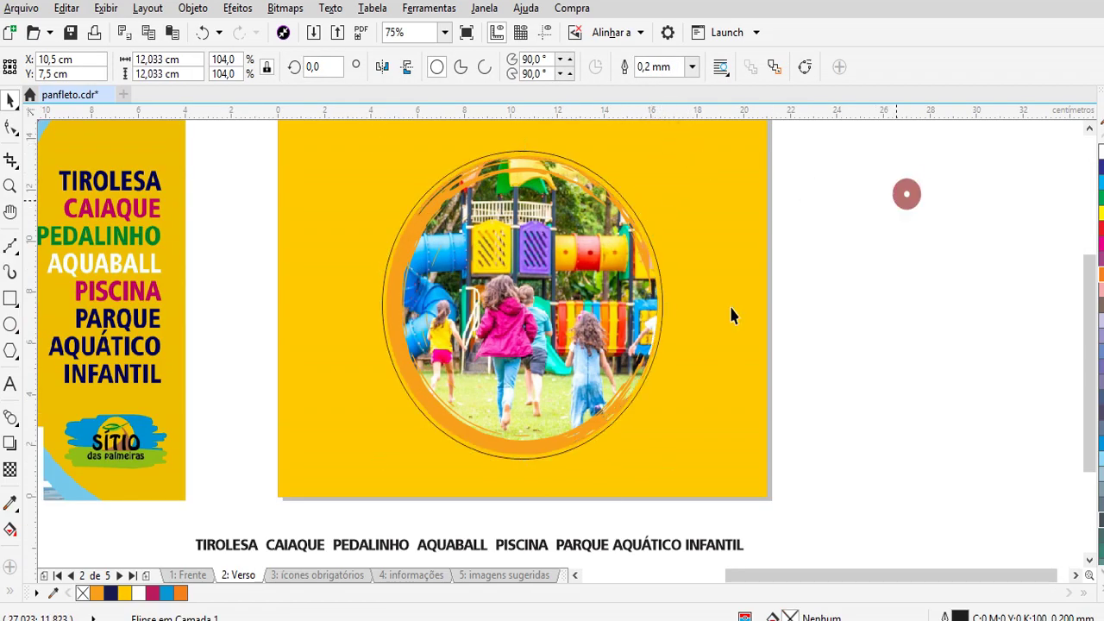
# Apply Fit Text to Path to the one-line activity text, targeting the new circle
pyautogui.click(570, 549)
pyautogui.rightClick(572, 547)
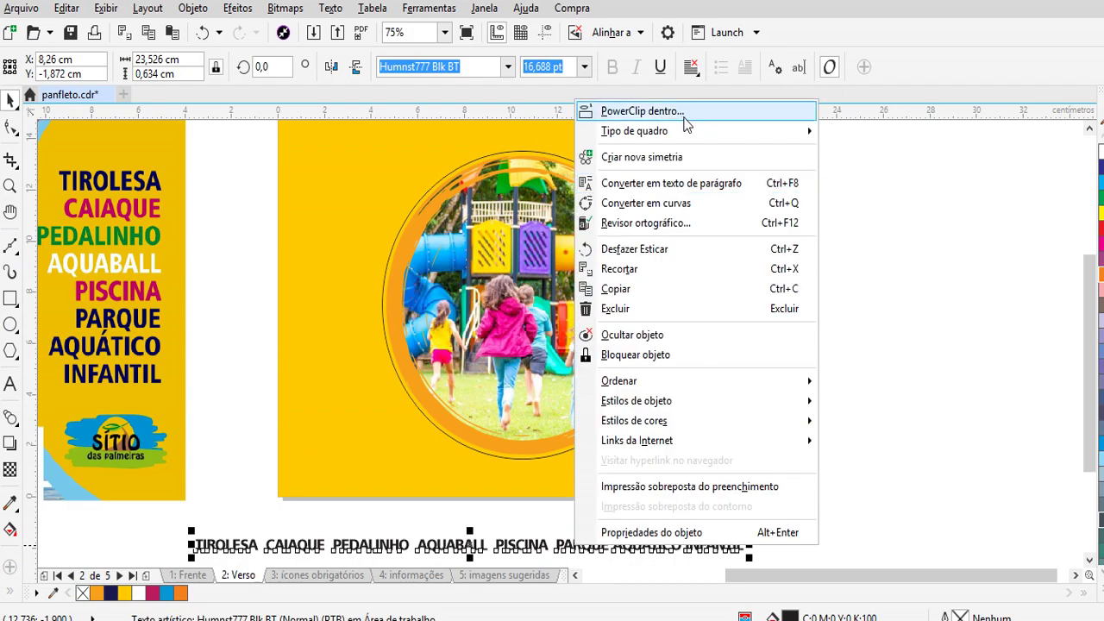
pyautogui.click(334, 10)
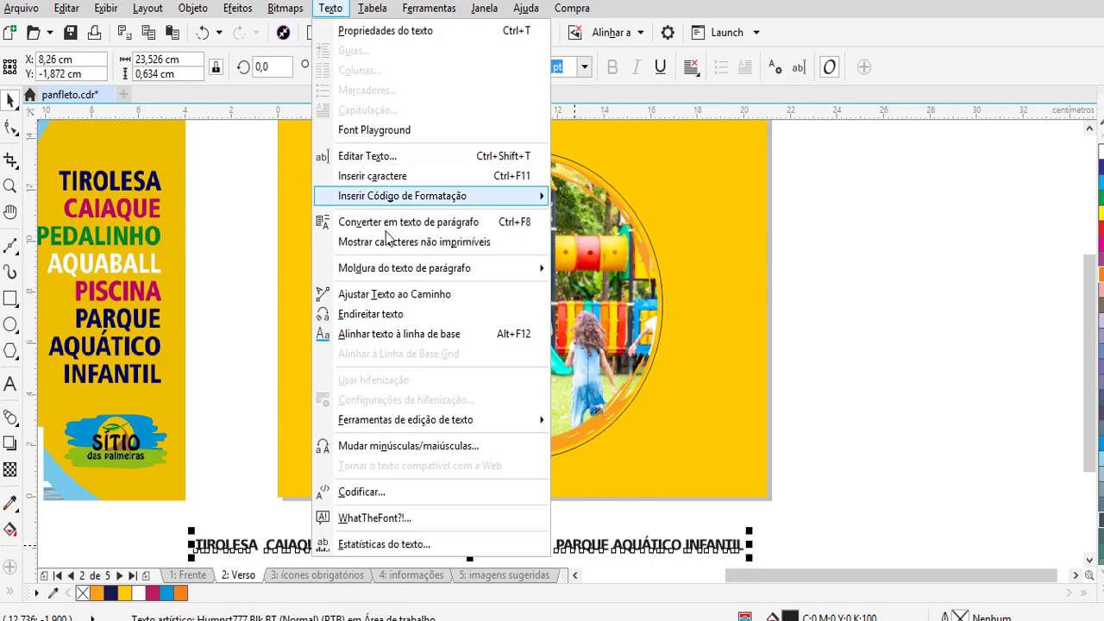
pyautogui.click(384, 294)
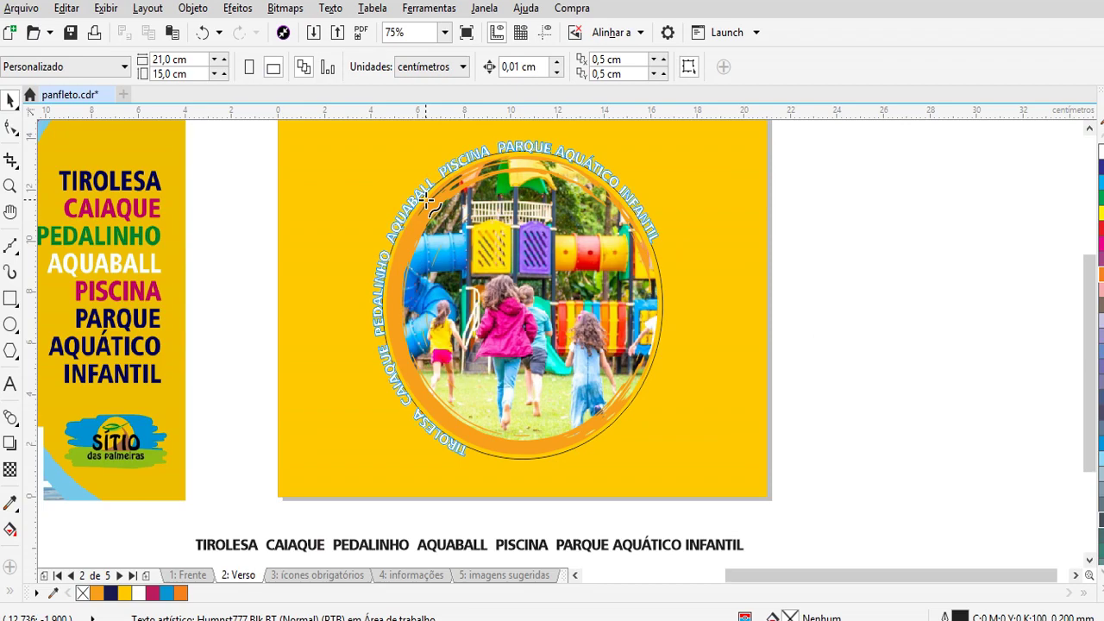
# Set the curved activity words to 19 pt, then 25 pt
pyautogui.click(425, 200)
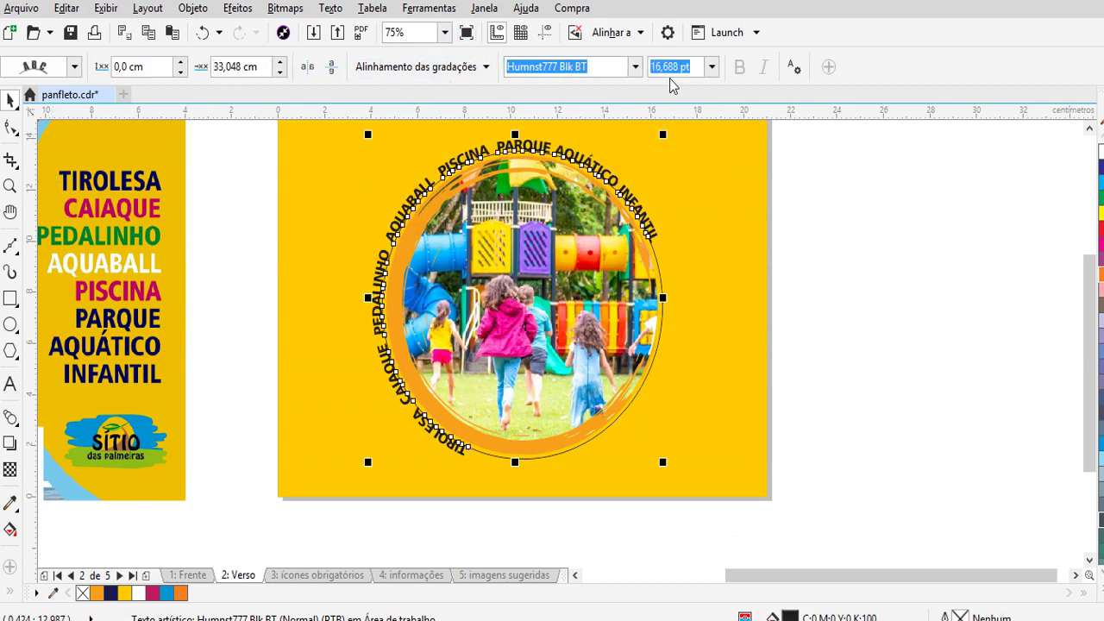
pyautogui.click(698, 66)
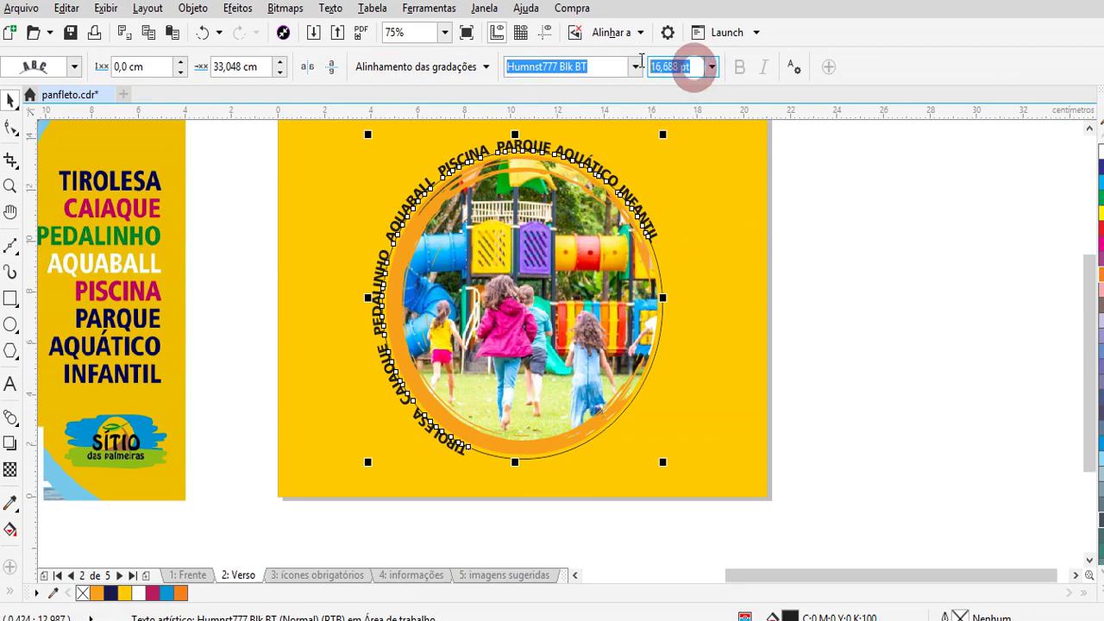
pyautogui.write('19')
pyautogui.press('Return')
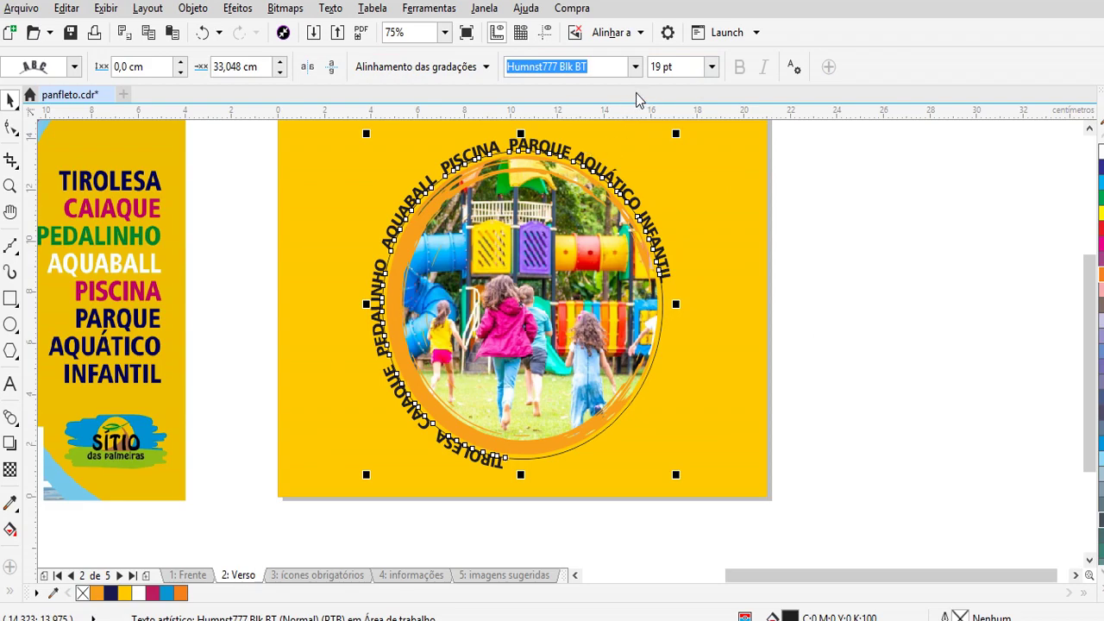
pyautogui.click(683, 66)
pyautogui.click(678, 66)
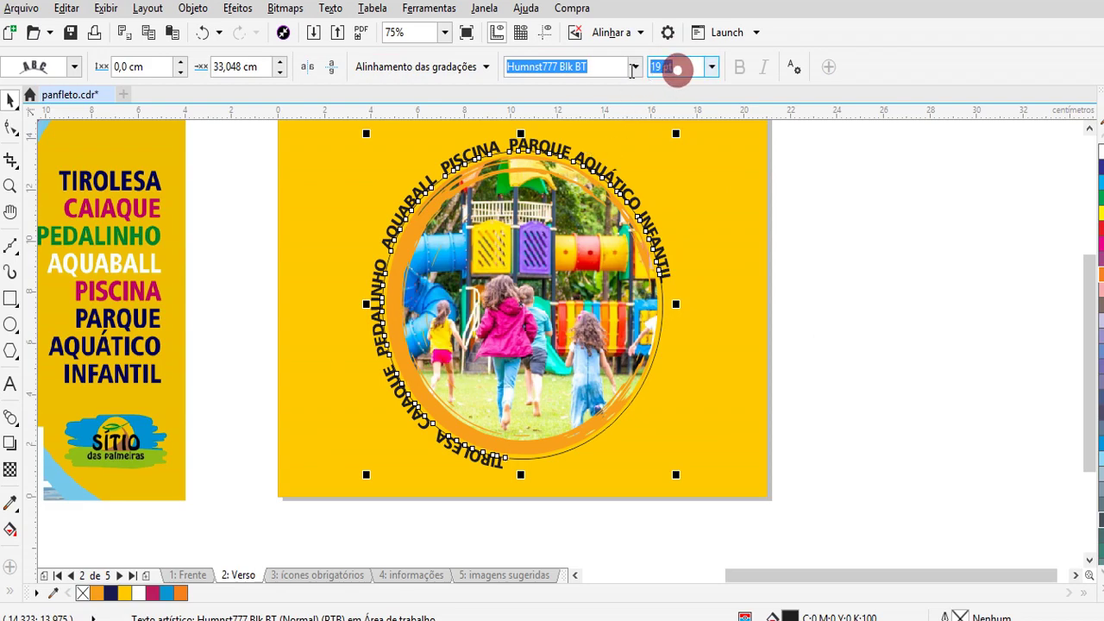
pyautogui.write('25')
pyautogui.press('Return')
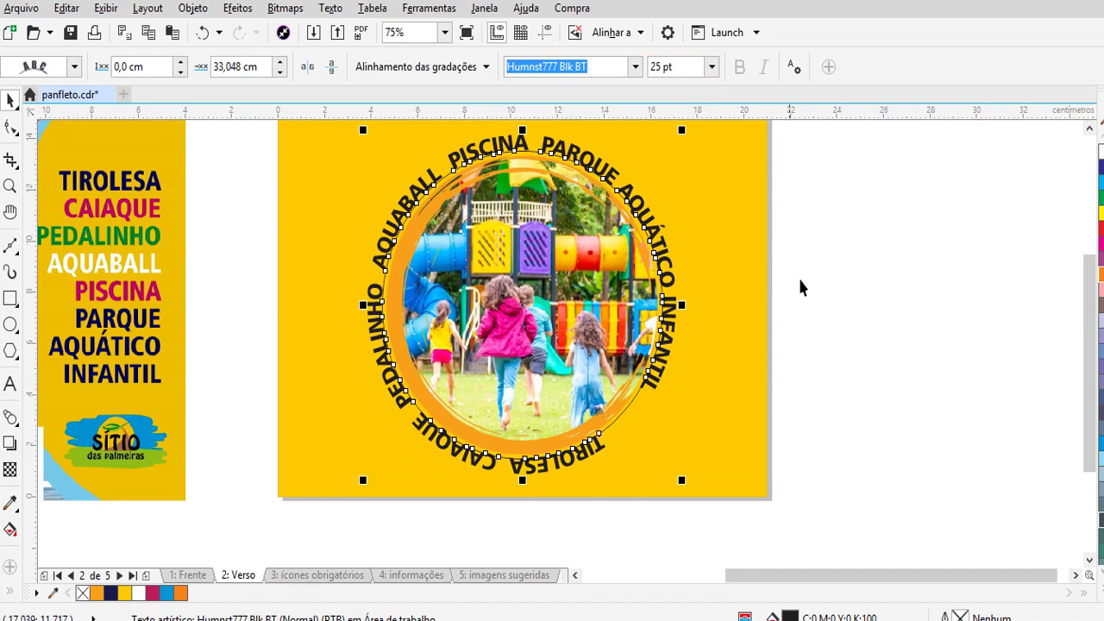
# Rotate and slide the curved words around the photo's circle
pyautogui.click(622, 195)
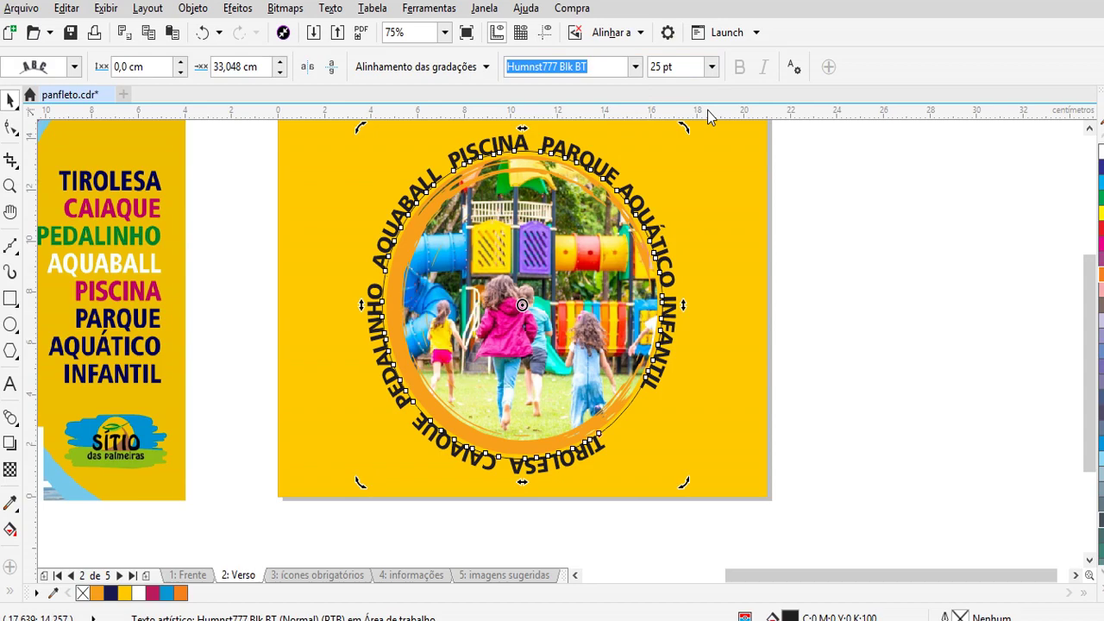
pyautogui.moveTo(685, 129)
pyautogui.mouseDown()
pyautogui.moveTo(712, 237)
pyautogui.moveTo(692, 328)
pyautogui.moveTo(698, 320)
pyautogui.mouseUp()
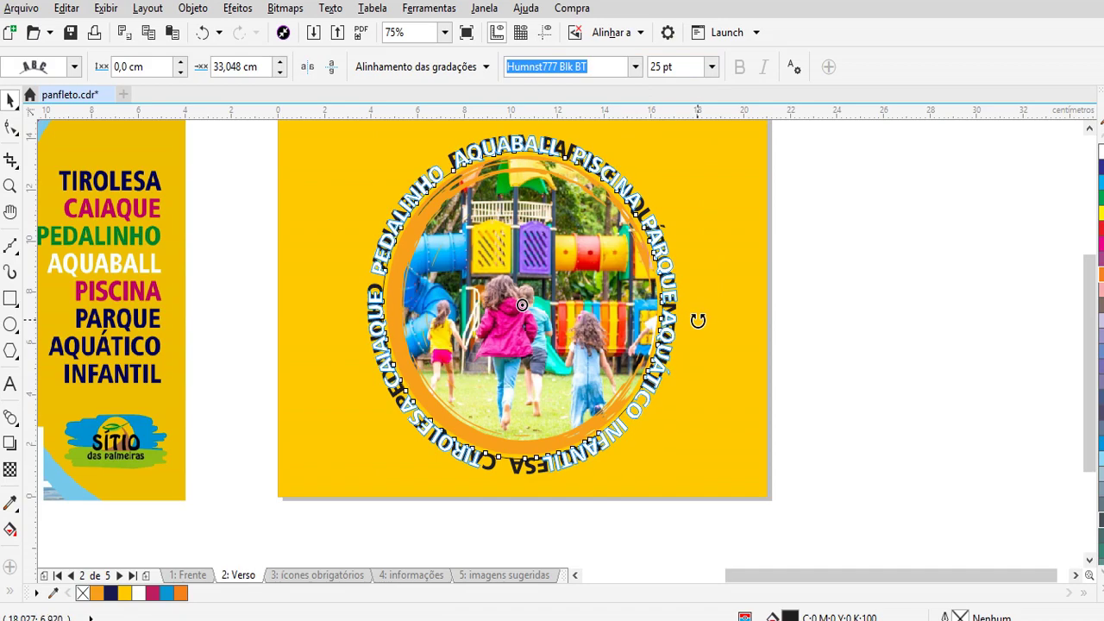
pyautogui.moveTo(697, 318); pyautogui.dragTo(695, 318)
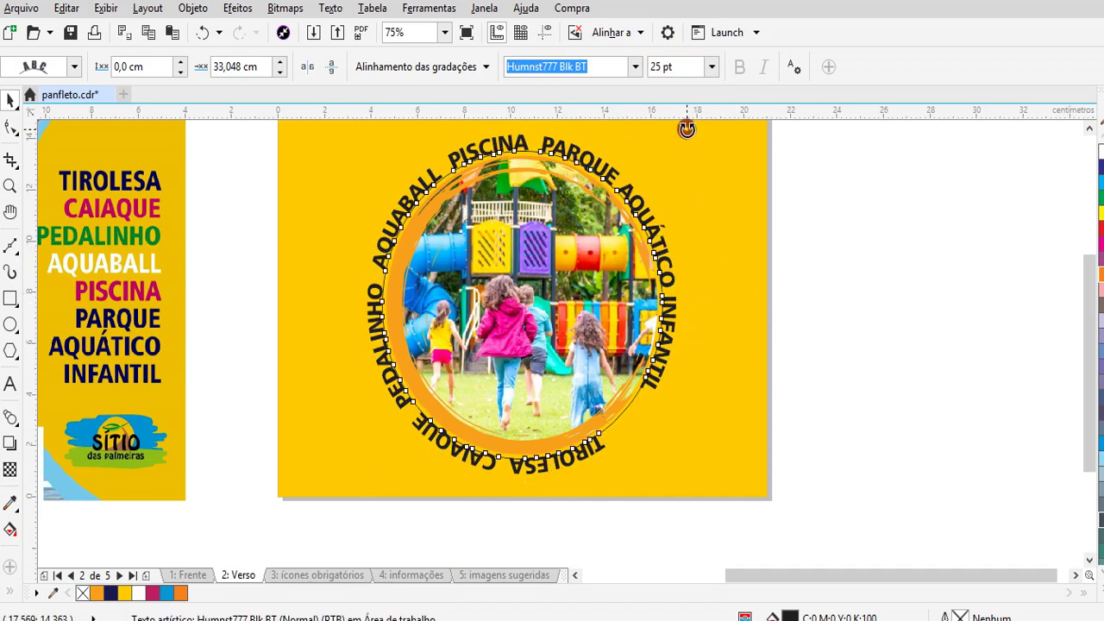
pyautogui.moveTo(687, 128)
pyautogui.mouseDown()
pyautogui.moveTo(698, 205)
pyautogui.moveTo(679, 279)
pyautogui.mouseUp()
pyautogui.moveTo(673, 293); pyautogui.dragTo(674, 302)
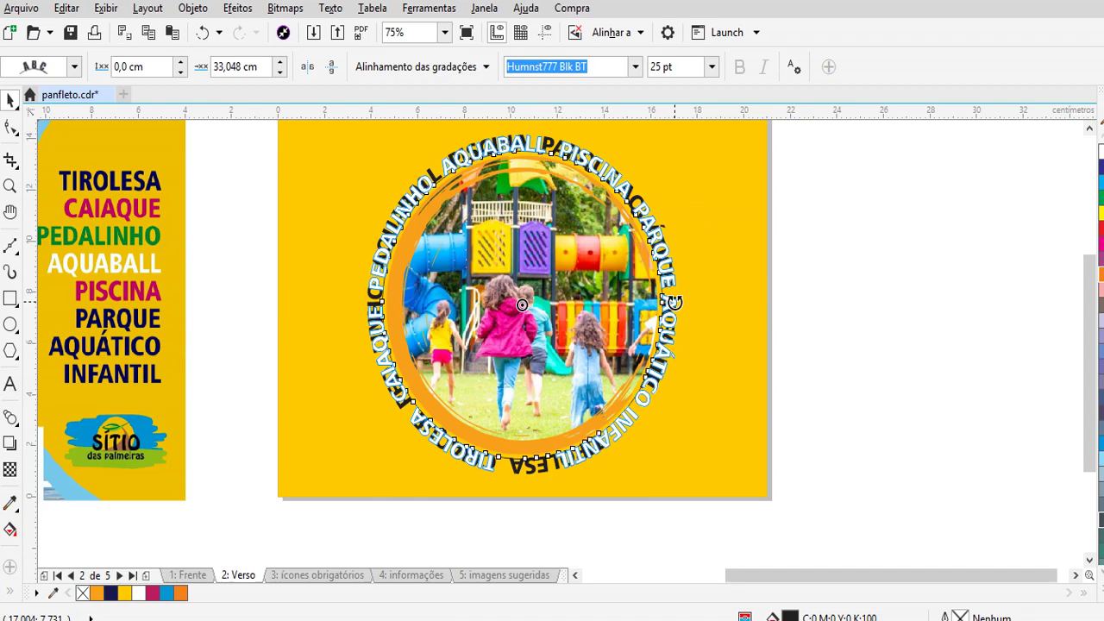
pyautogui.moveTo(673, 303); pyautogui.dragTo(673, 304)
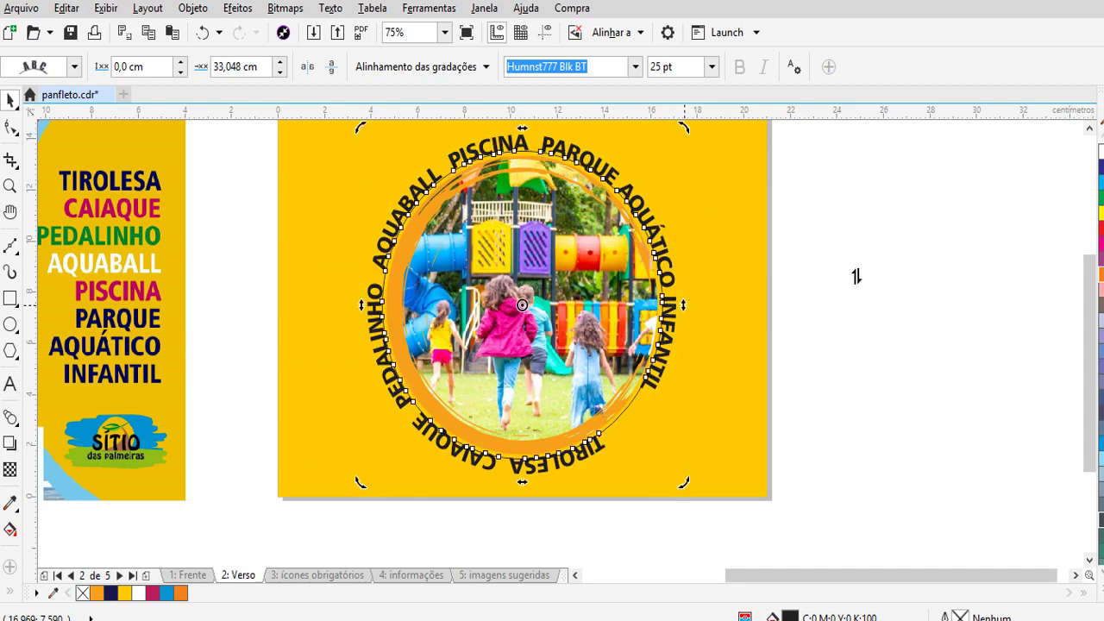
pyautogui.click(938, 272)
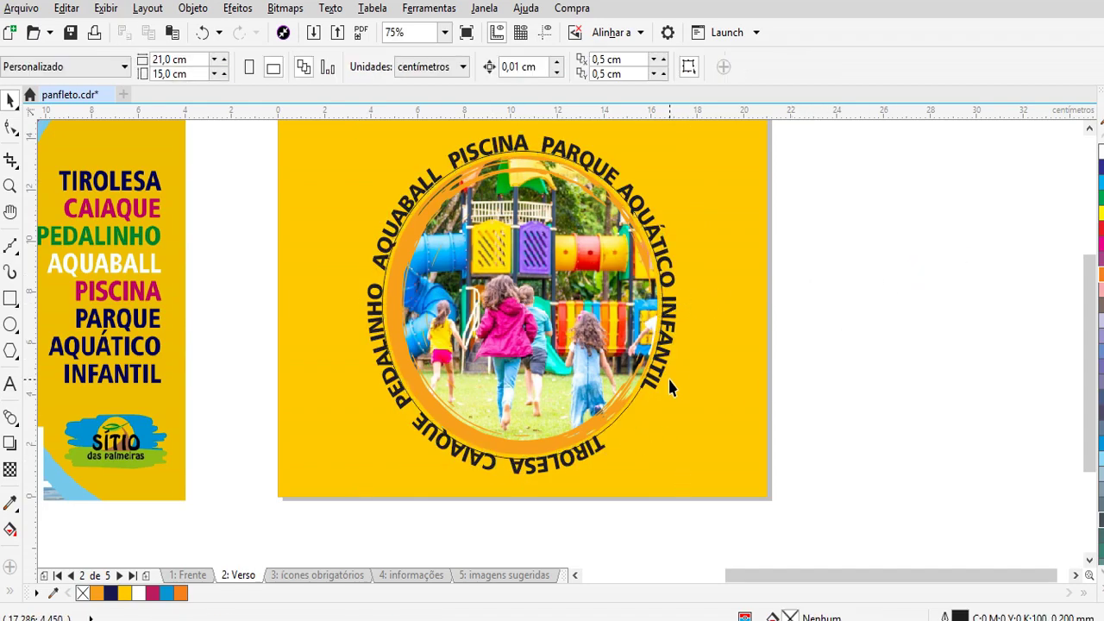
# Rotate the curved words again so AQUABALL PISCINA PARQUE spans the ring's top
pyautogui.click(655, 255)
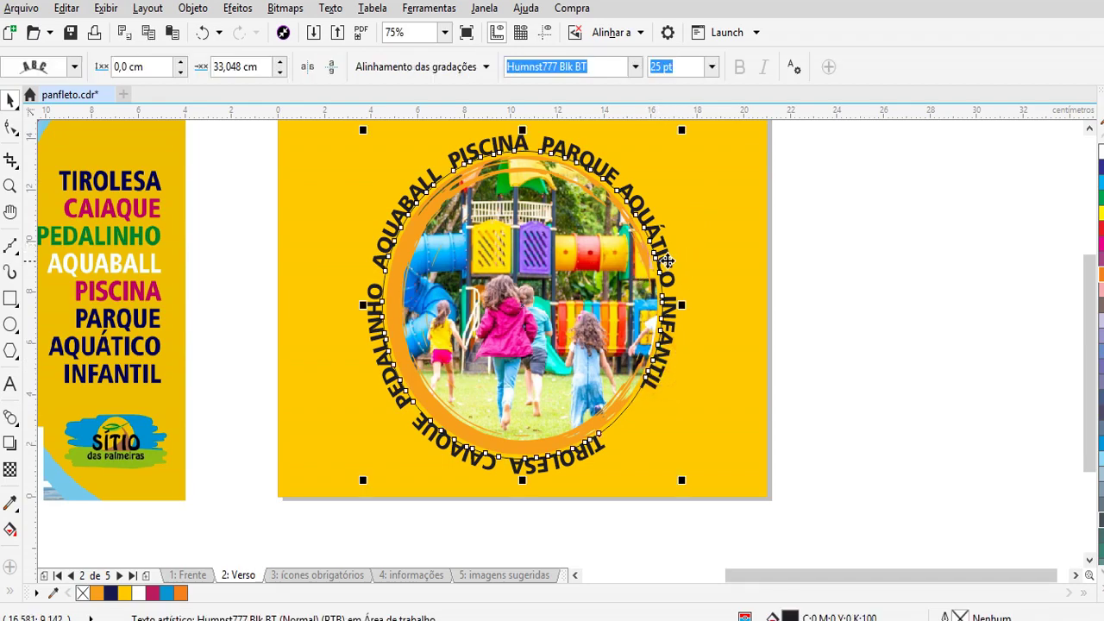
pyautogui.moveTo(684, 120)
pyautogui.mouseDown()
pyautogui.moveTo(699, 231)
pyautogui.moveTo(686, 384)
pyautogui.moveTo(699, 314)
pyautogui.mouseUp()
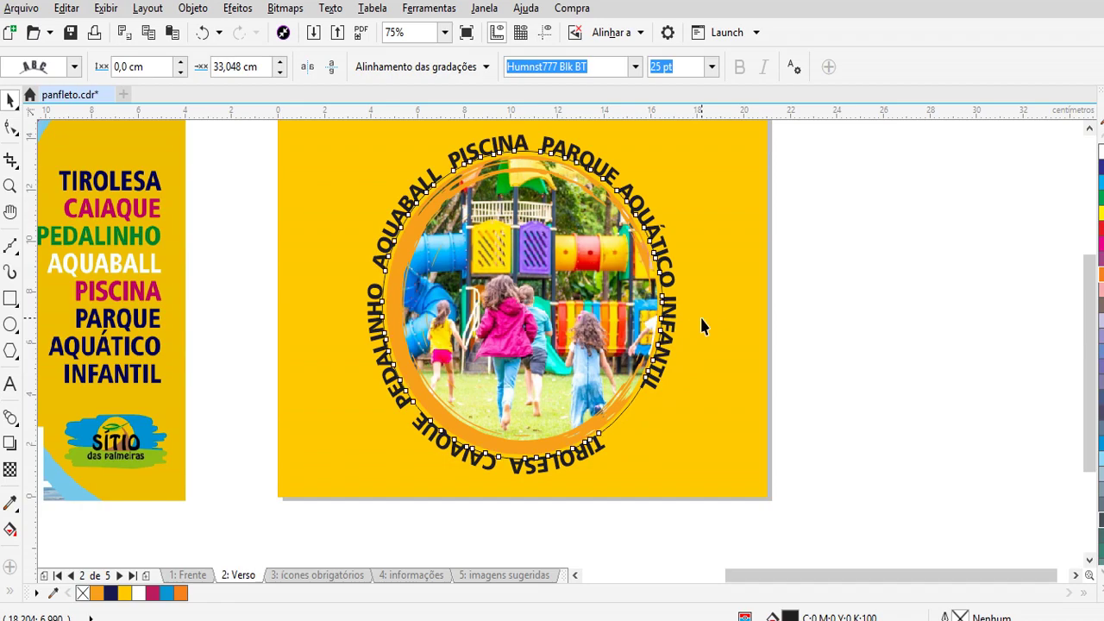
pyautogui.click(655, 315)
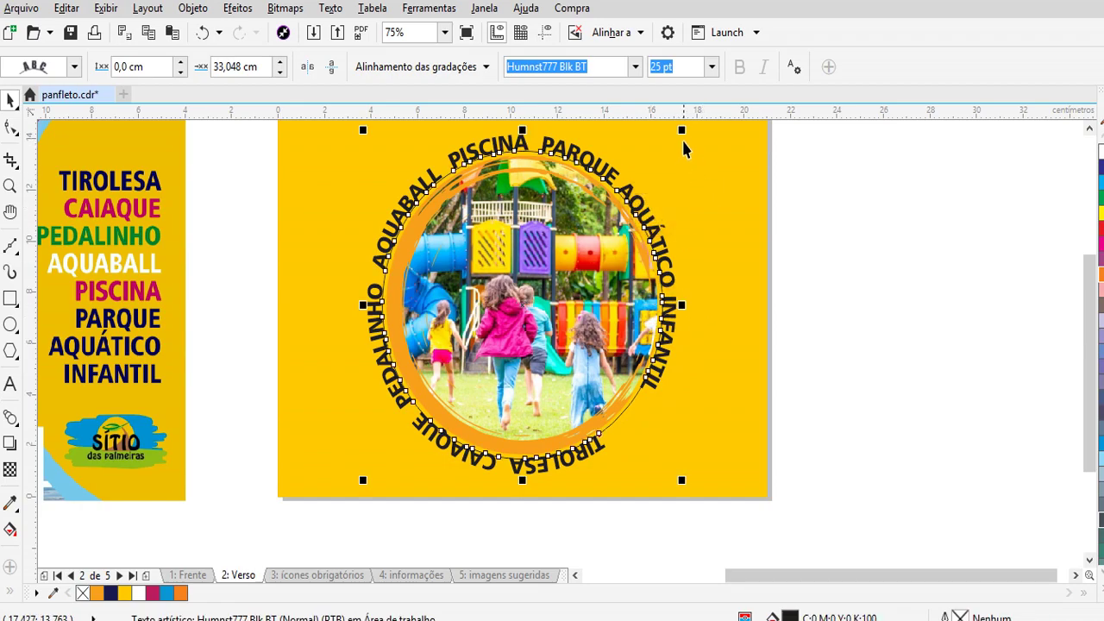
pyautogui.click(647, 207)
pyautogui.moveTo(682, 130)
pyautogui.mouseDown()
pyautogui.moveTo(718, 233)
pyautogui.moveTo(695, 440)
pyautogui.moveTo(825, 263)
pyautogui.mouseUp()
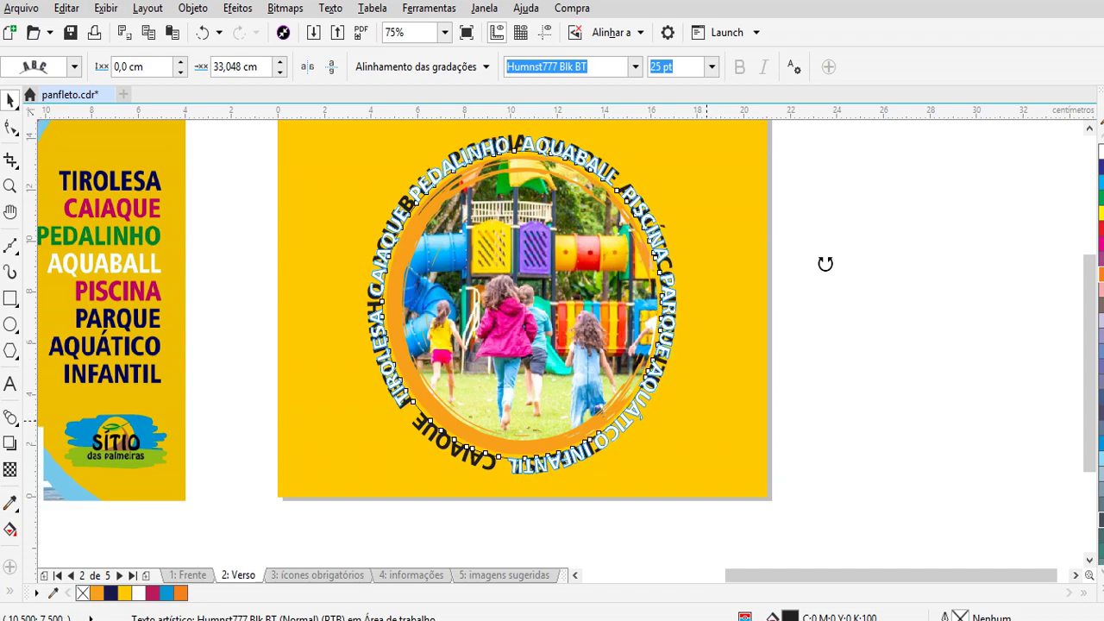
pyautogui.moveTo(825, 263); pyautogui.dragTo(781, 291)
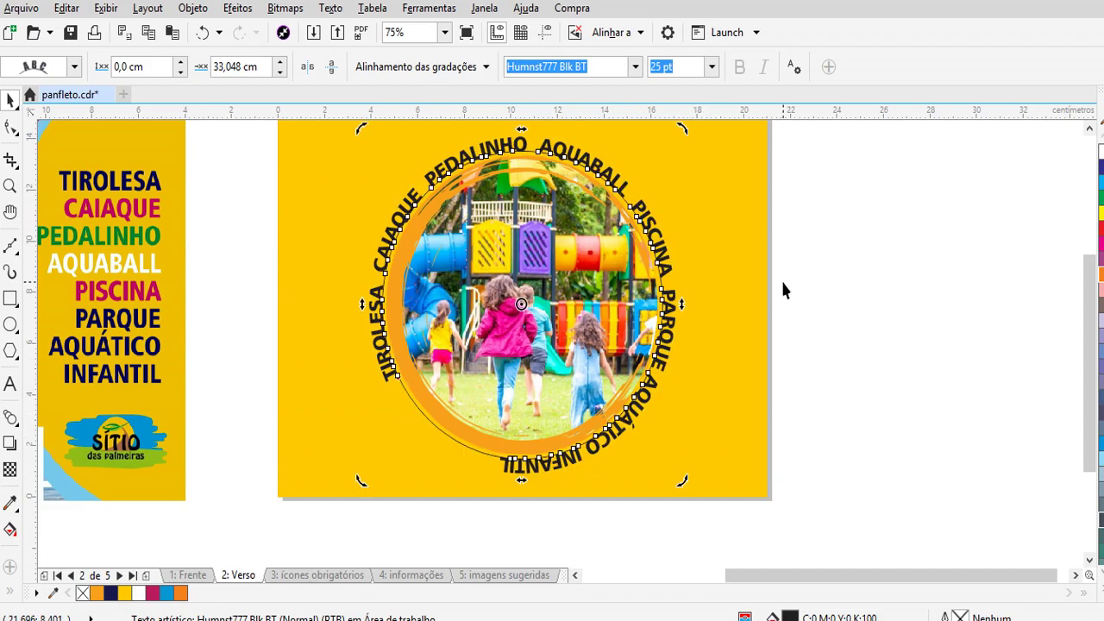
pyautogui.click(897, 345)
pyautogui.click(664, 343)
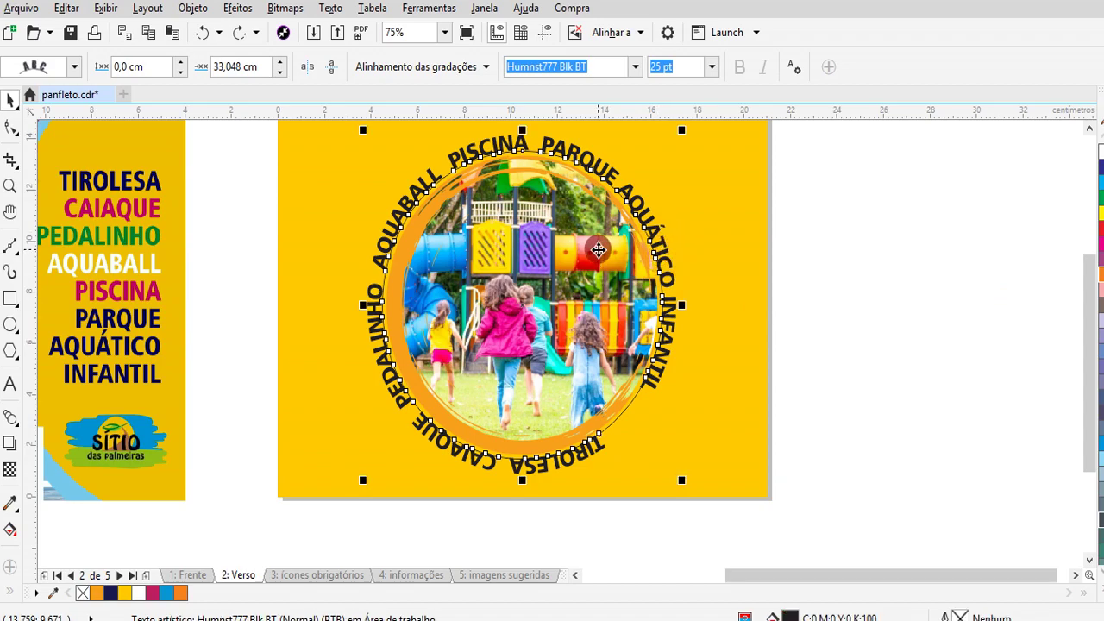
# Rotate the photo's circle and the curved words so PEDALINHO through PARQUE run across the top
pyautogui.moveTo(598, 250); pyautogui.dragTo(552, 240)
pyautogui.click(552, 241)
pyautogui.click(607, 242)
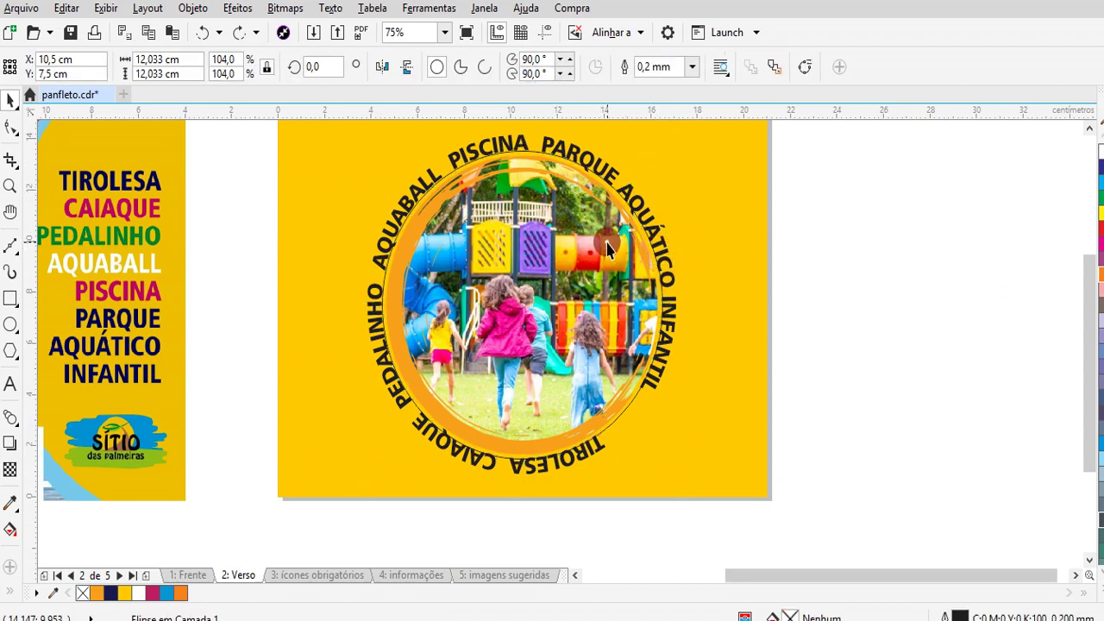
pyautogui.moveTo(670, 141); pyautogui.dragTo(690, 227)
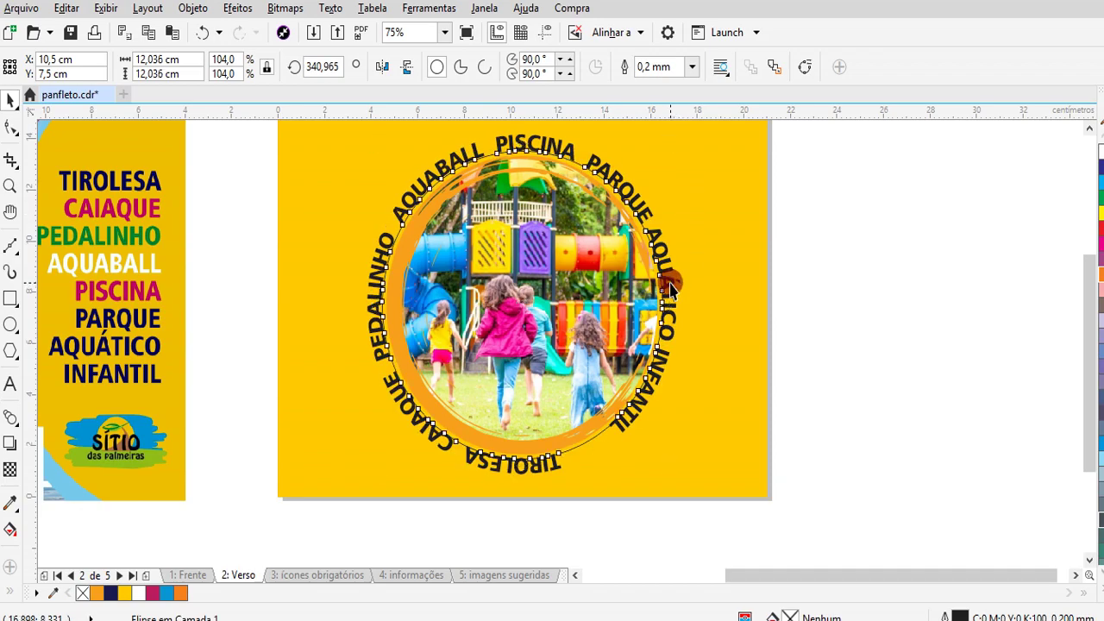
pyautogui.click(665, 264)
pyautogui.click(647, 216)
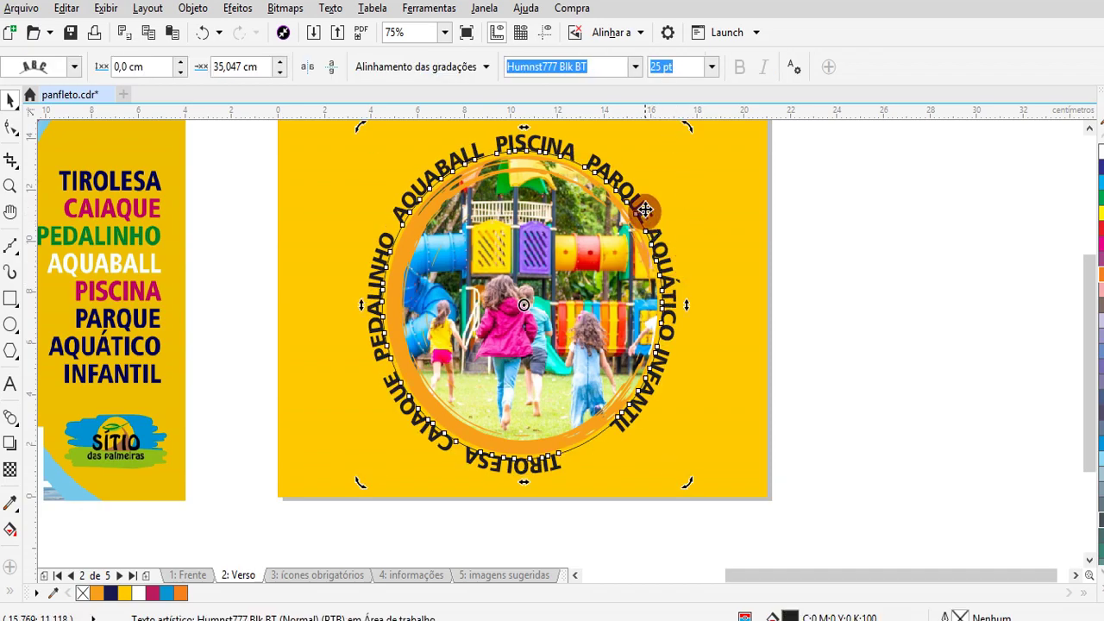
pyautogui.moveTo(693, 131)
pyautogui.mouseDown()
pyautogui.moveTo(708, 210)
pyautogui.moveTo(697, 293)
pyautogui.moveTo(712, 268)
pyautogui.moveTo(707, 250)
pyautogui.mouseUp()
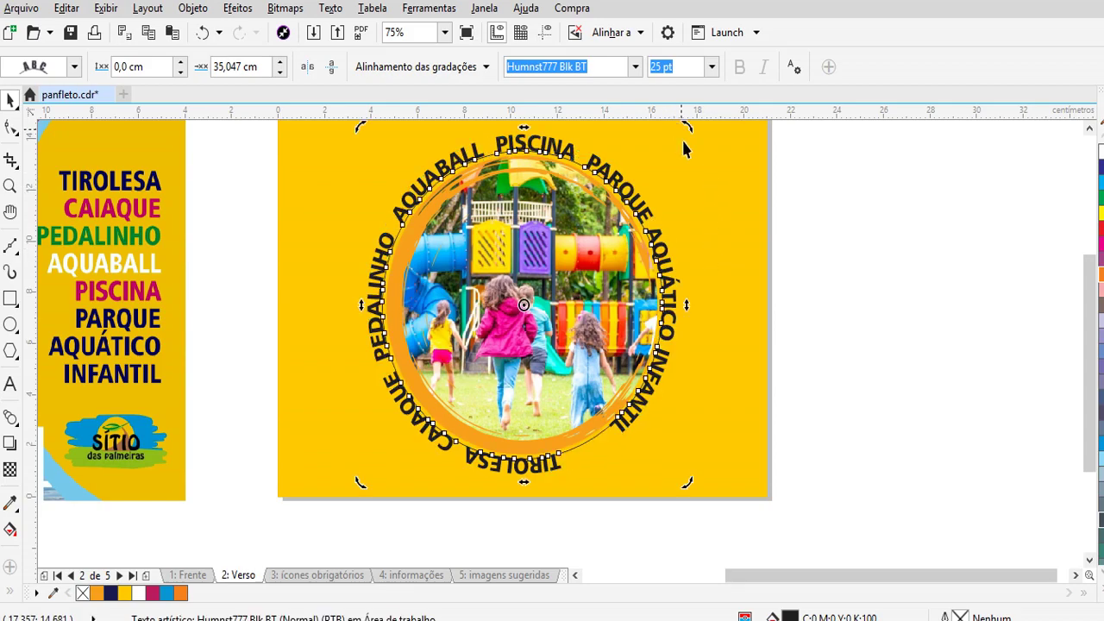
pyautogui.scroll(-2, 689, 190)
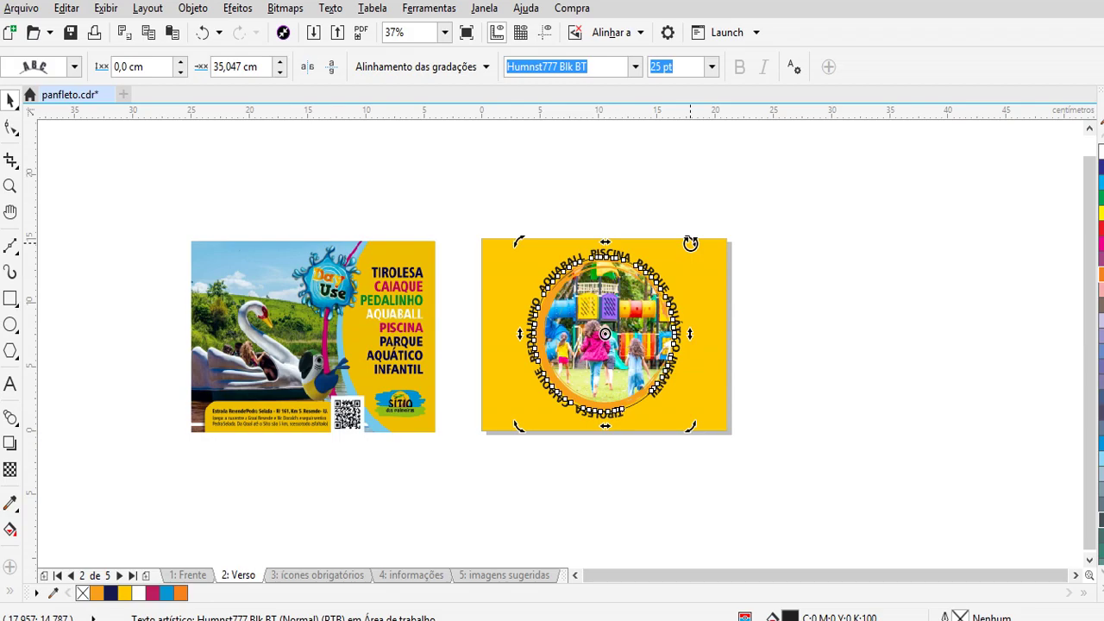
pyautogui.moveTo(690, 243); pyautogui.dragTo(531, 263)
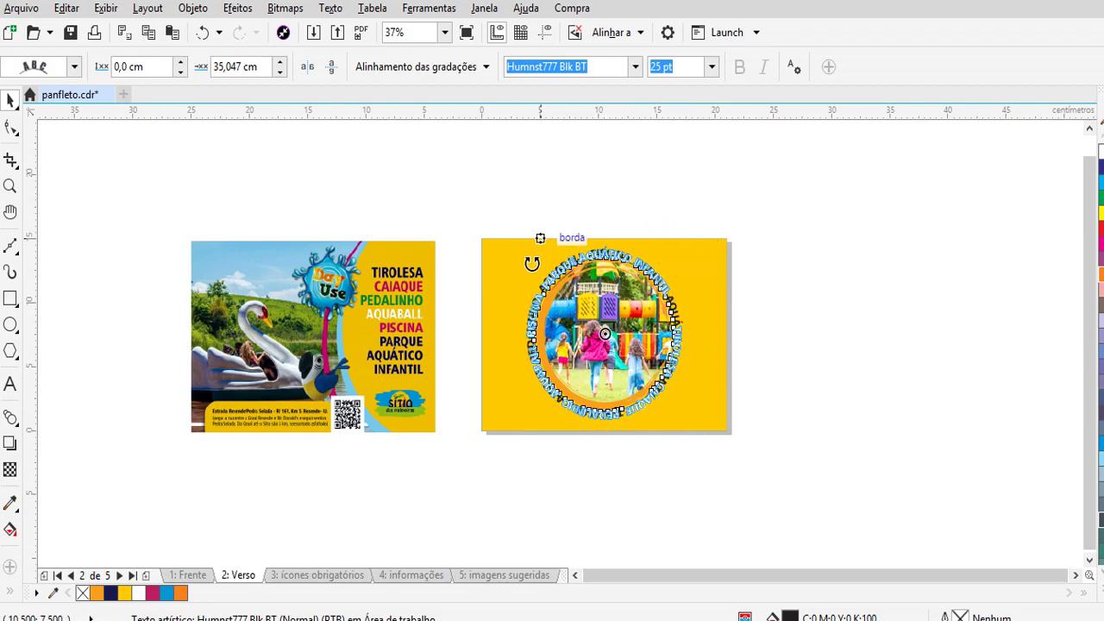
pyautogui.moveTo(531, 263); pyautogui.dragTo(509, 375)
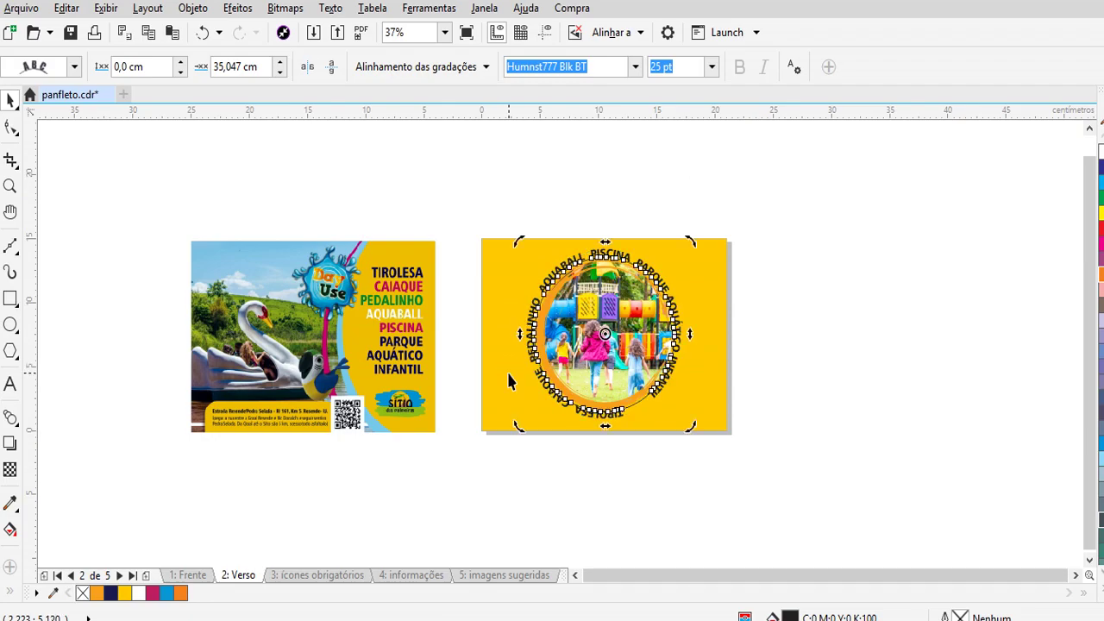
pyautogui.click(849, 251)
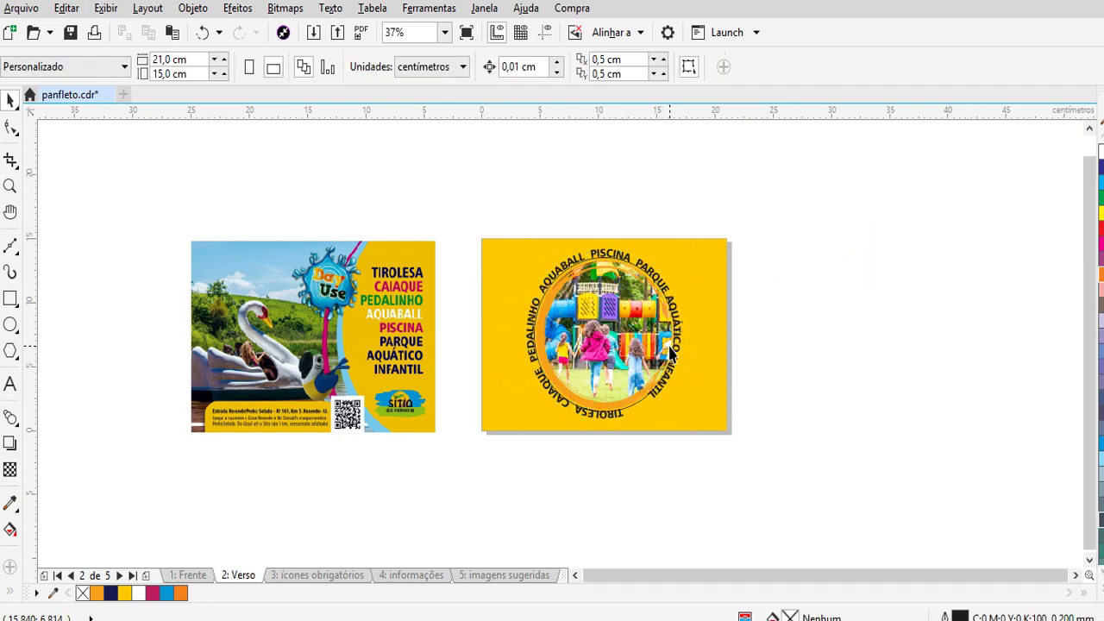
pyautogui.click(671, 352)
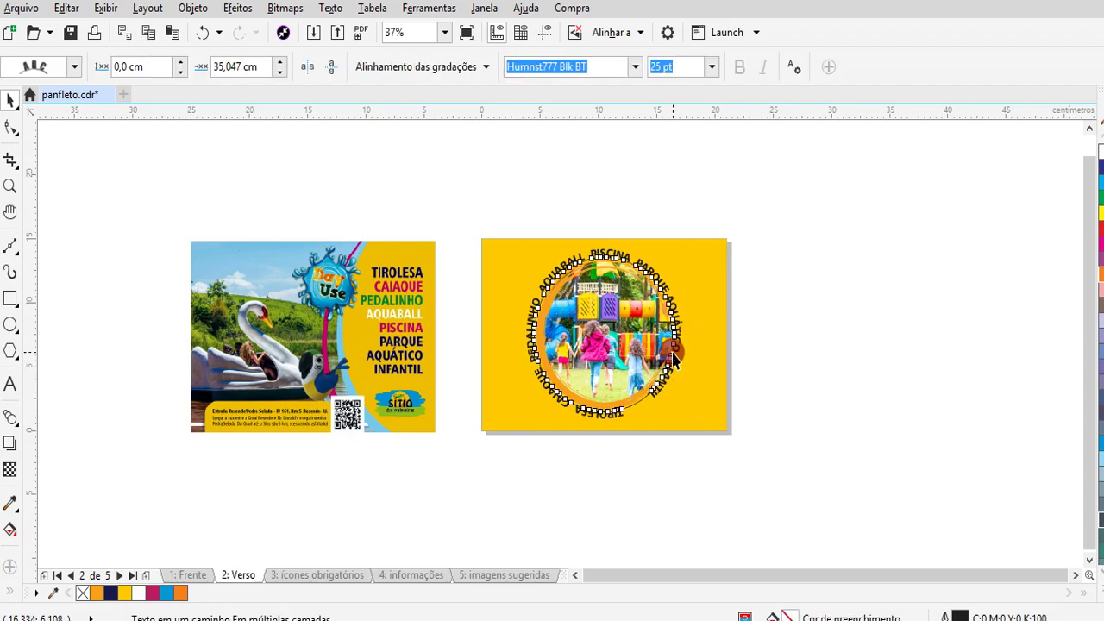
pyautogui.click(670, 319)
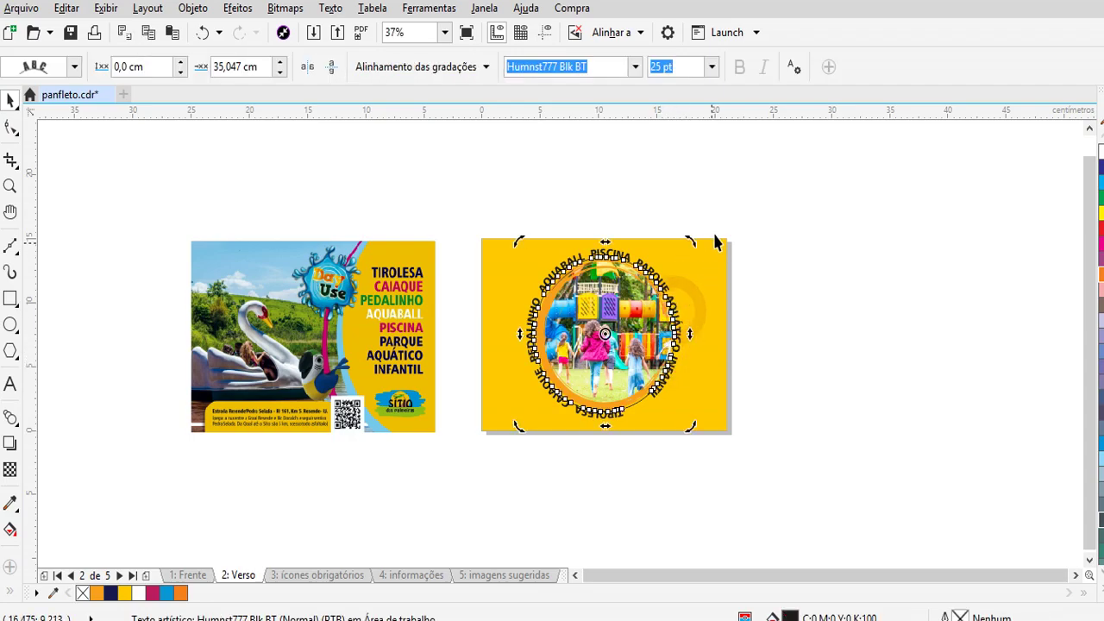
pyautogui.moveTo(715, 239)
pyautogui.mouseDown()
pyautogui.moveTo(514, 273)
pyautogui.moveTo(506, 290)
pyautogui.mouseUp()
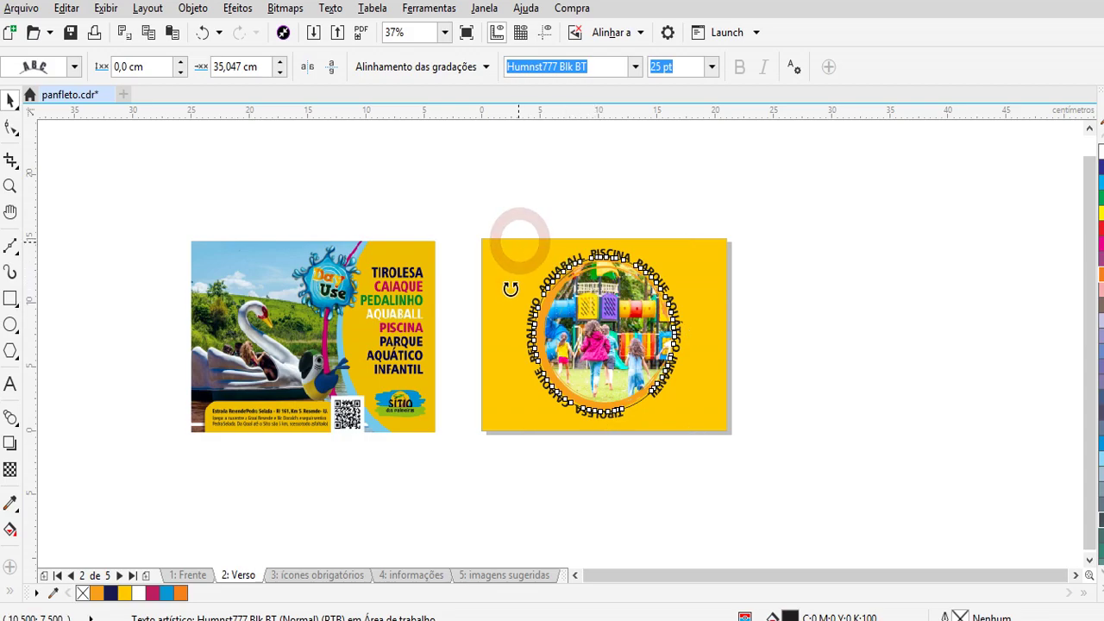
# Rotate the curved words slightly so TIROLESA starts at the top right
pyautogui.moveTo(520, 242); pyautogui.dragTo(539, 256)
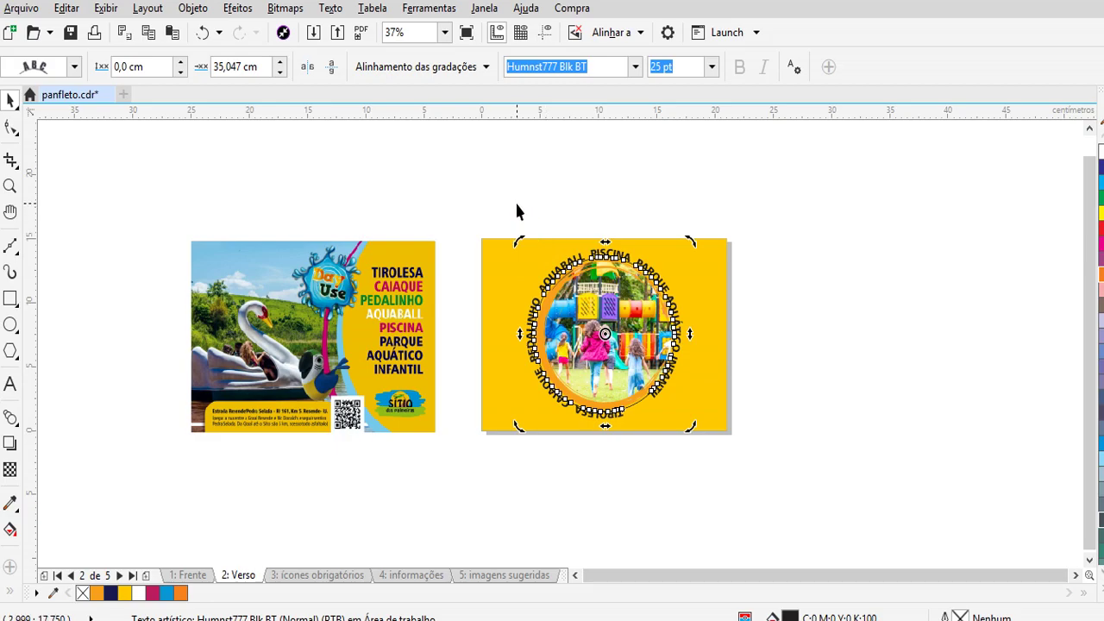
pyautogui.scroll(2, 1039, 323)
pyautogui.click(1039, 324)
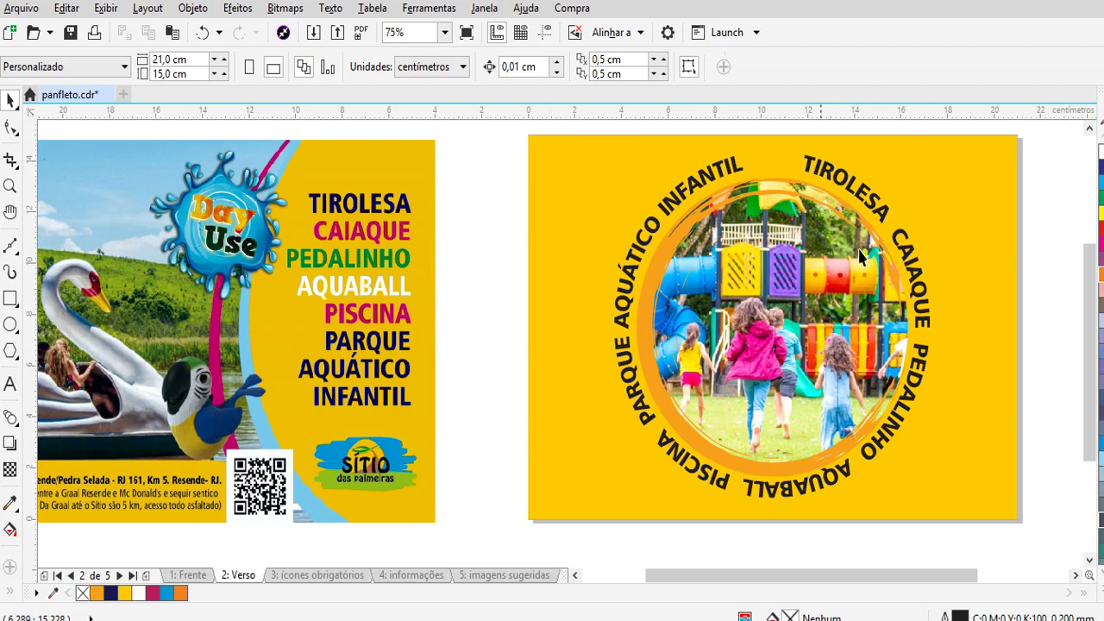
pyautogui.click(813, 158)
pyautogui.click(809, 157)
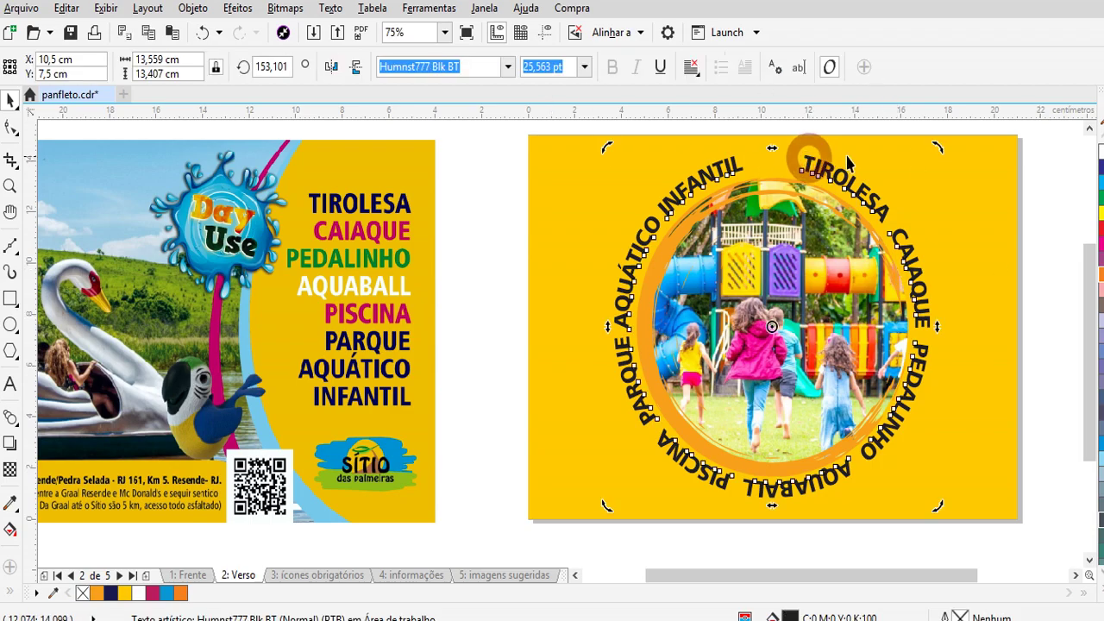
pyautogui.moveTo(936, 147); pyautogui.dragTo(944, 147)
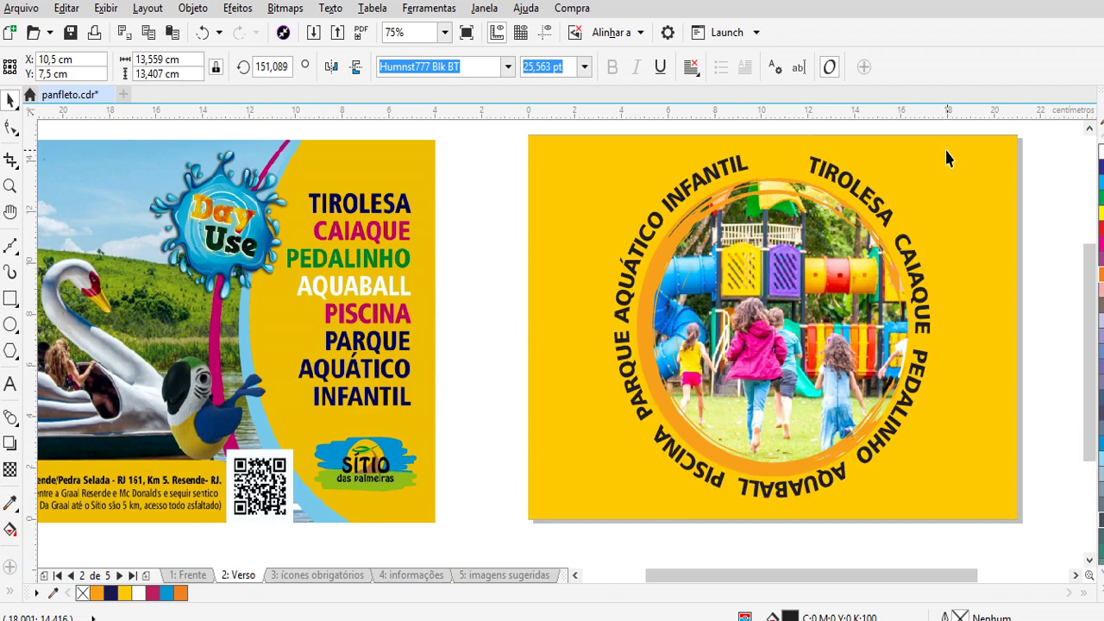
pyautogui.click(1050, 161)
# Shrink the photo ring and its curved text to about 95%
pyautogui.moveTo(1045, 138); pyautogui.dragTo(584, 520)
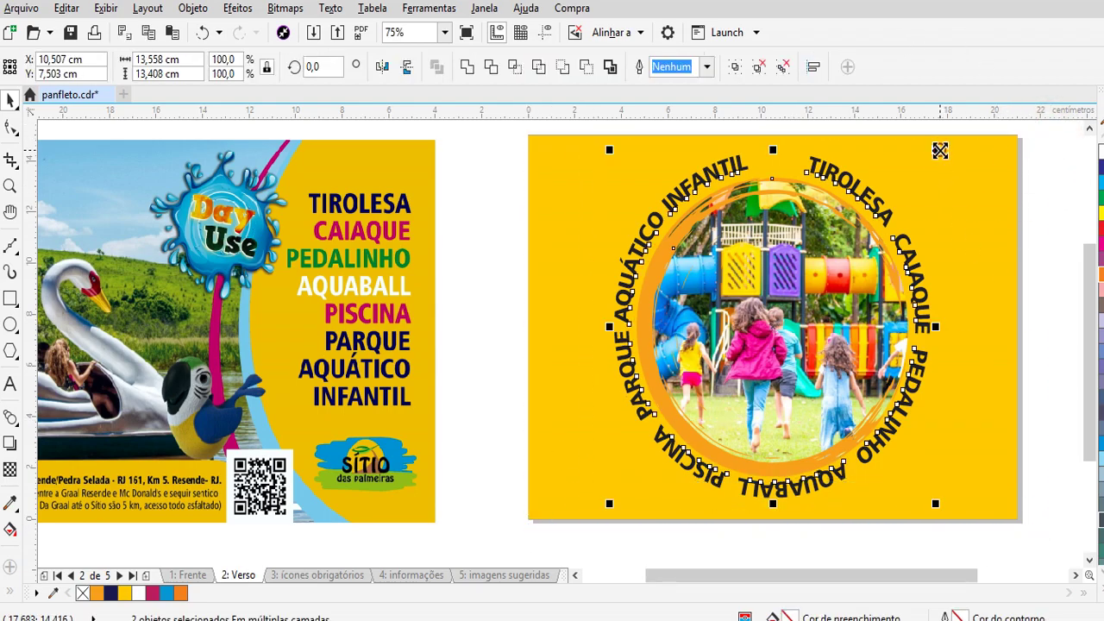
pyautogui.moveTo(939, 151); pyautogui.dragTo(930, 161)
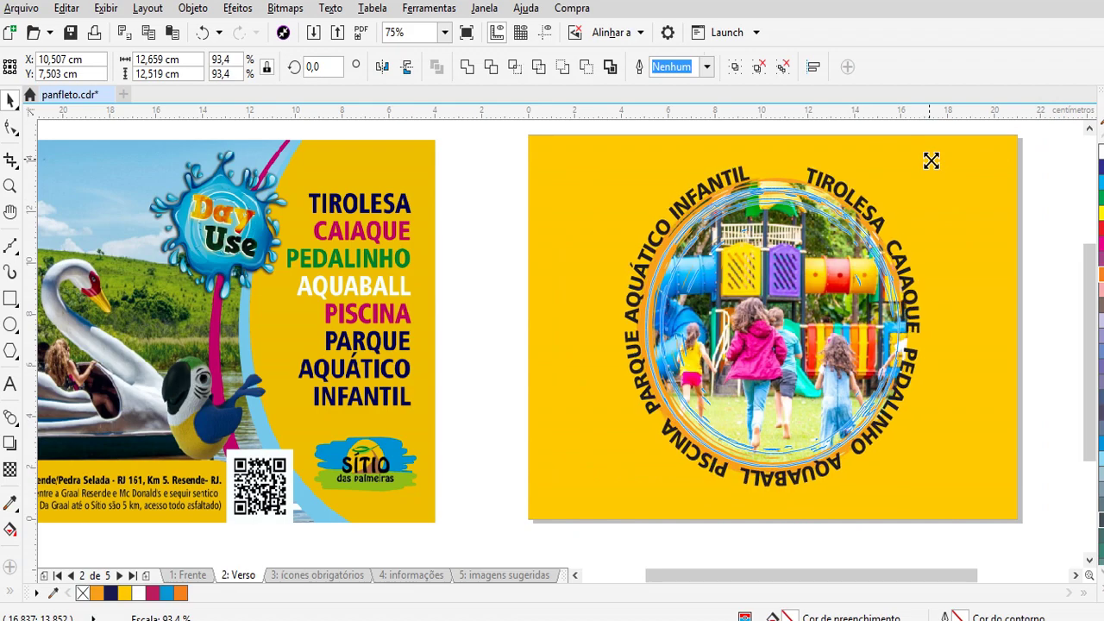
pyautogui.moveTo(931, 161); pyautogui.dragTo(939, 157)
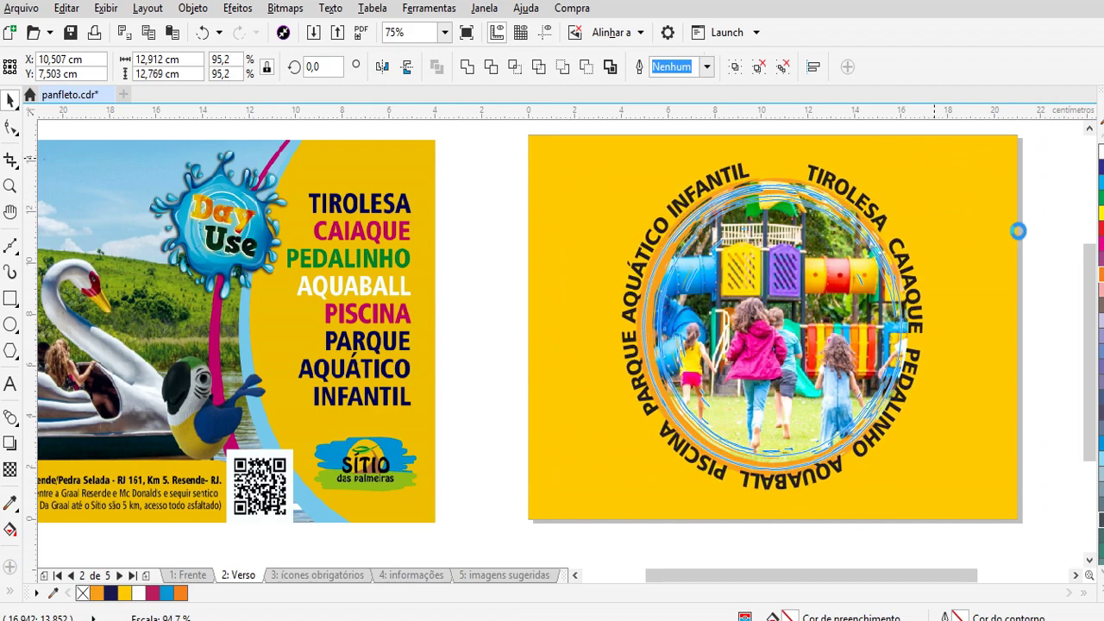
pyautogui.click(1034, 223)
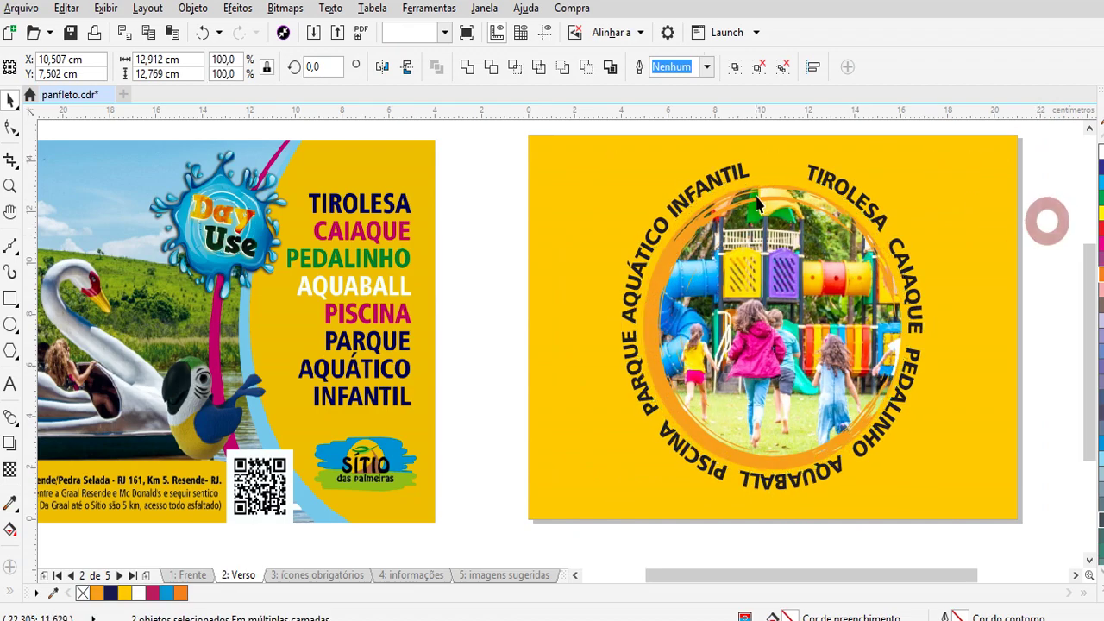
# Colour the curved activity text navy
pyautogui.click(813, 177)
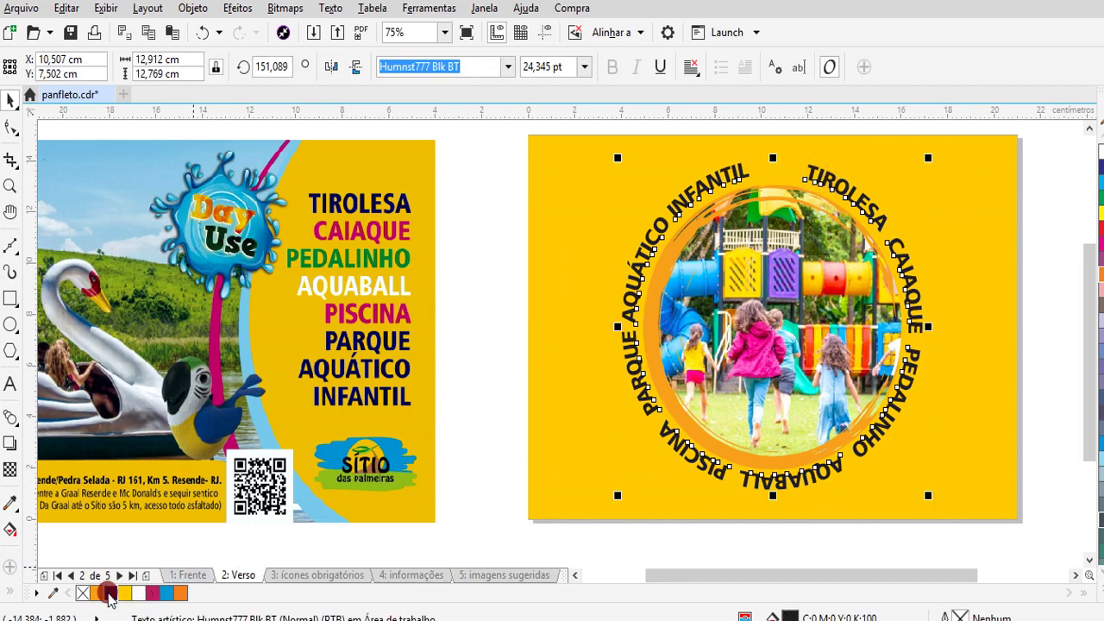
pyautogui.click(108, 593)
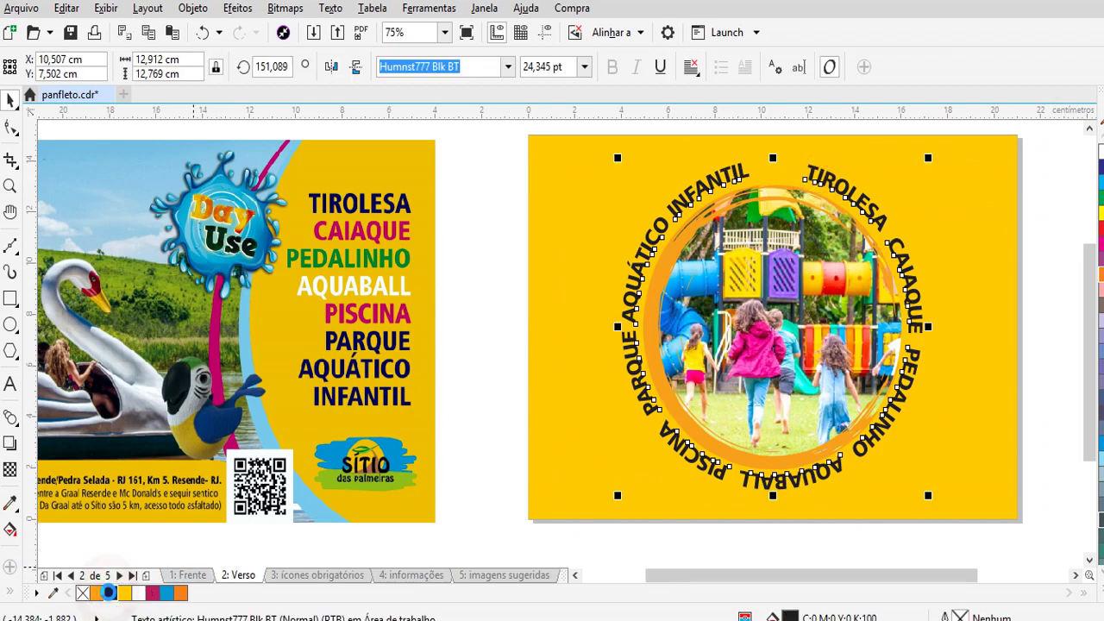
pyautogui.click(477, 428)
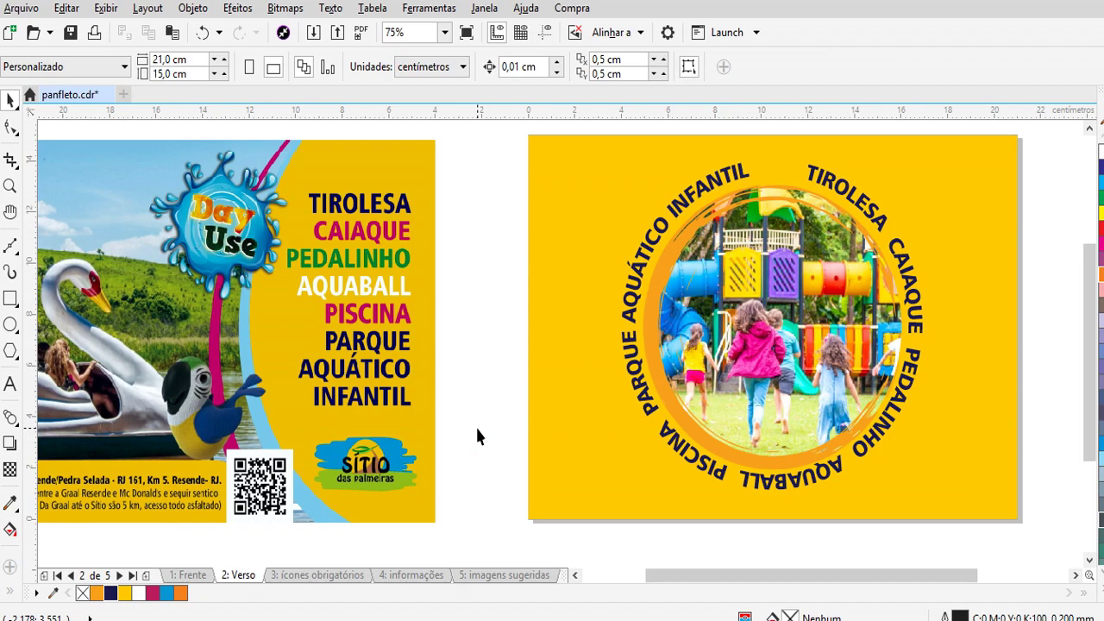
# Colour CAIAQUE magenta and PEDALINHO blue in the curved word ring
pyautogui.click(11, 386)
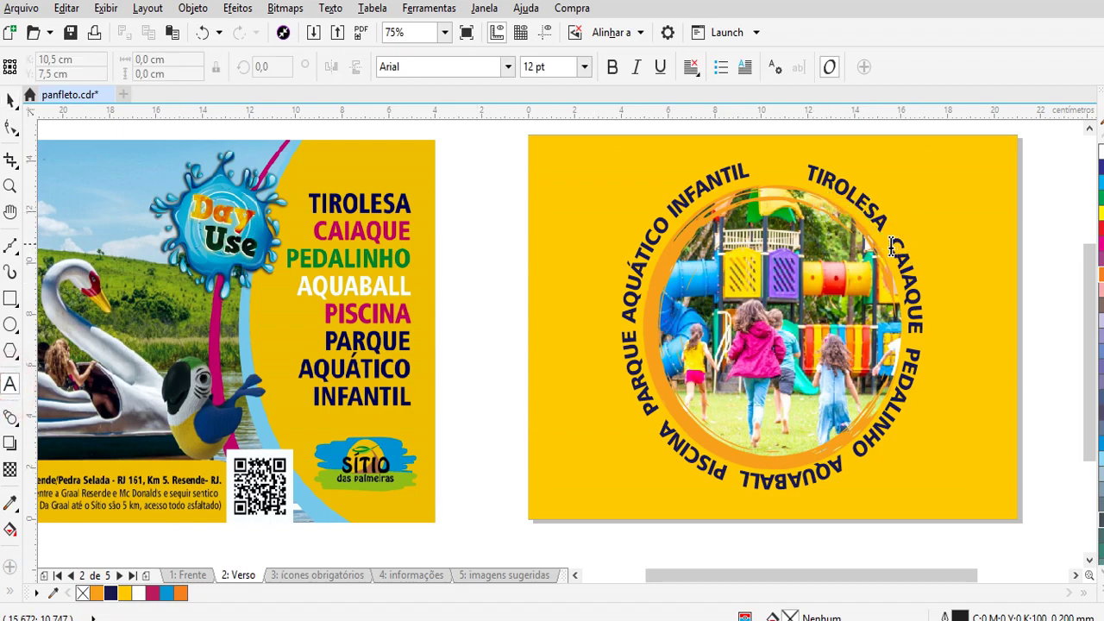
pyautogui.moveTo(892, 247); pyautogui.dragTo(924, 339)
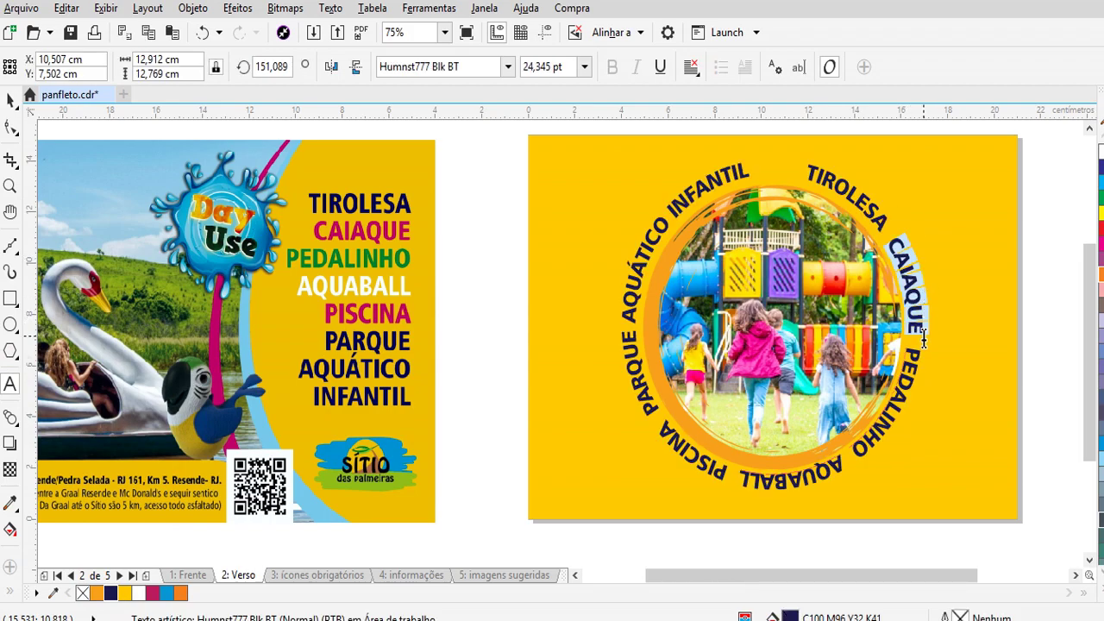
pyautogui.click(152, 592)
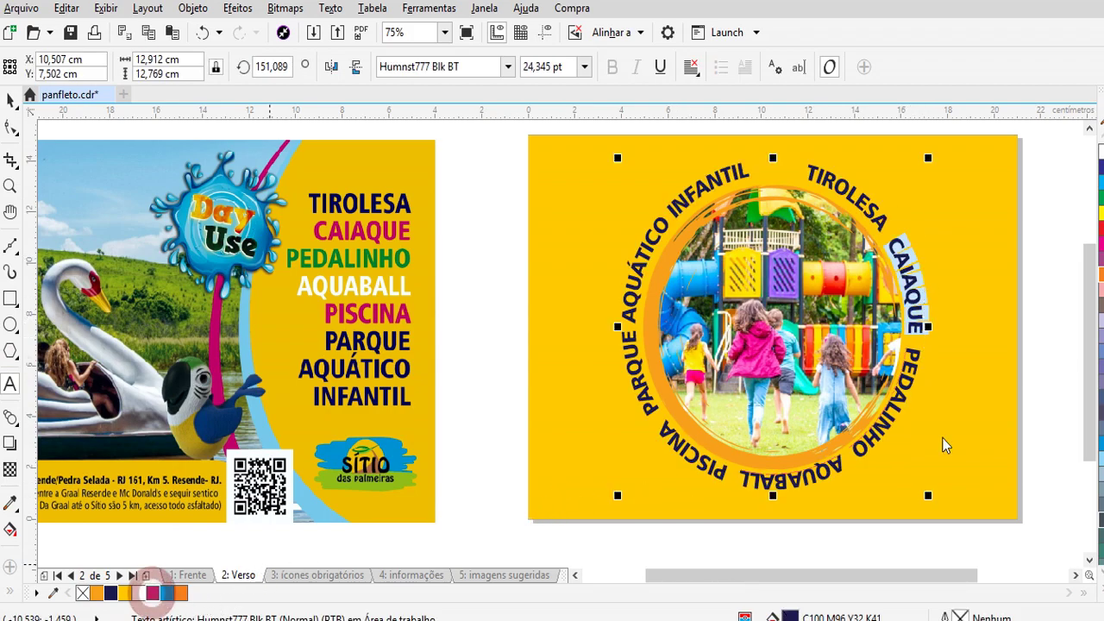
pyautogui.moveTo(932, 349)
pyautogui.mouseDown()
pyautogui.moveTo(858, 483)
pyautogui.moveTo(835, 490)
pyautogui.moveTo(859, 463)
pyautogui.mouseUp()
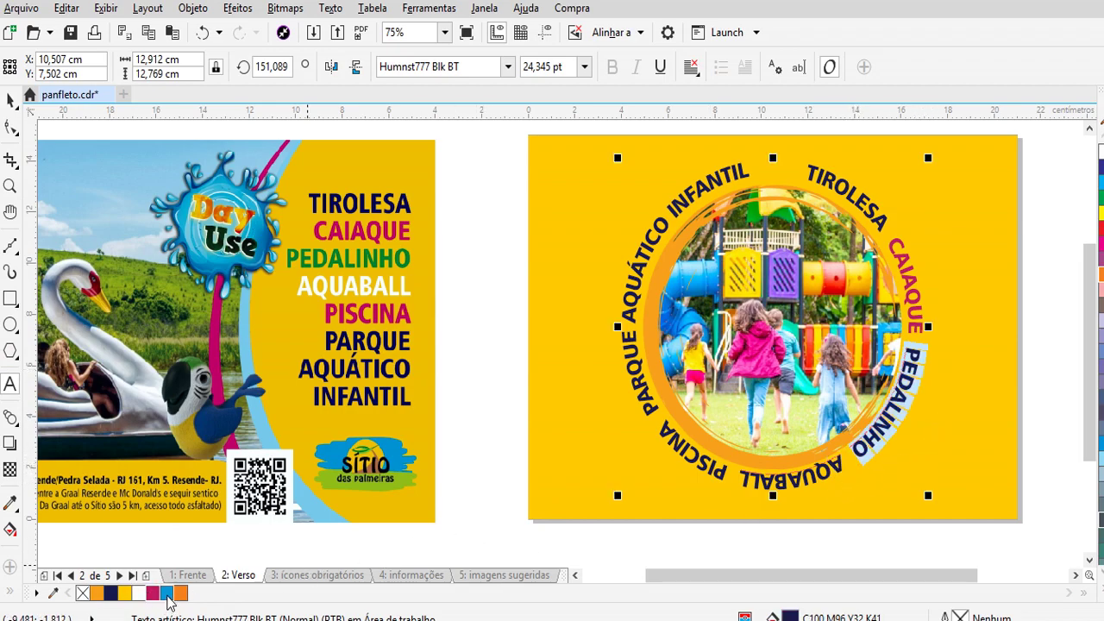
pyautogui.click(167, 593)
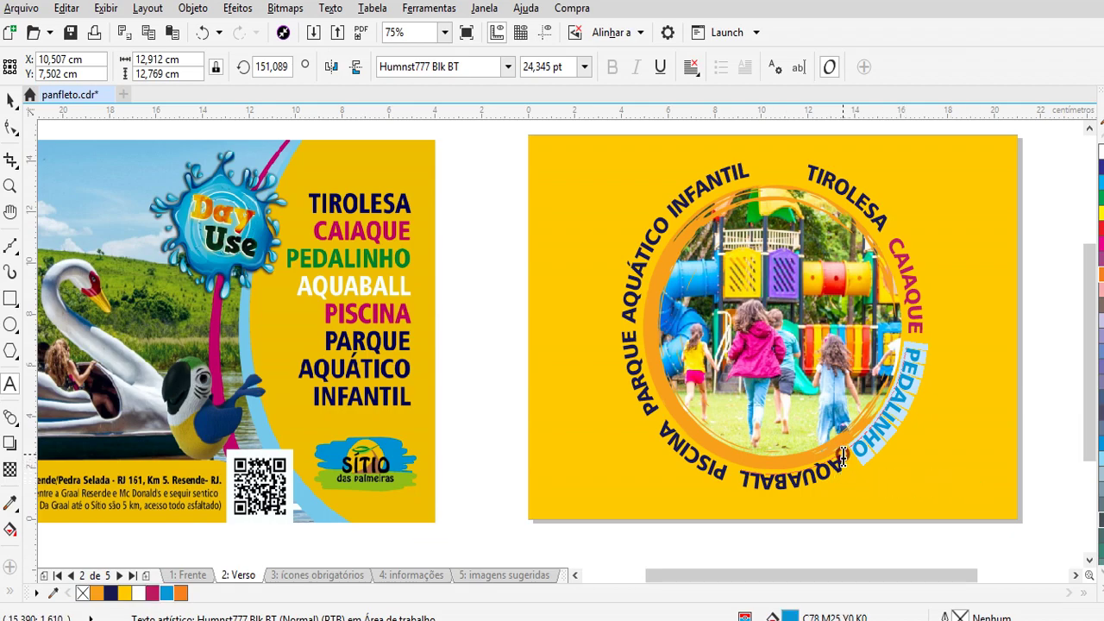
# Colour PISCINA and PARQUE AQUÁTICO INFANTIL magenta in the ring
pyautogui.moveTo(837, 465); pyautogui.dragTo(745, 477)
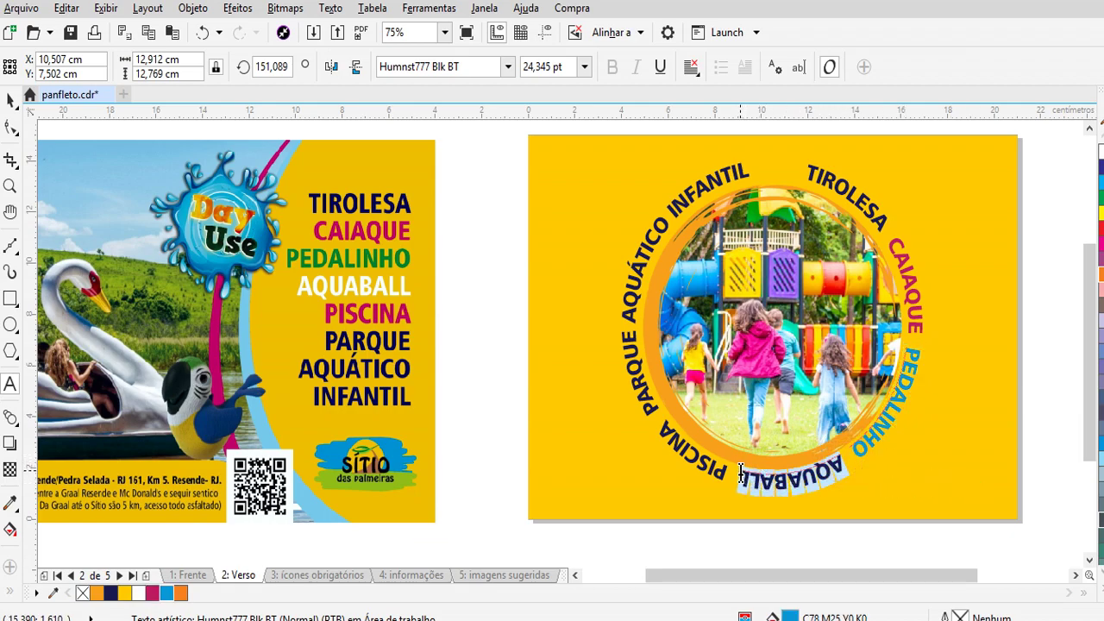
pyautogui.moveTo(733, 477); pyautogui.dragTo(662, 436)
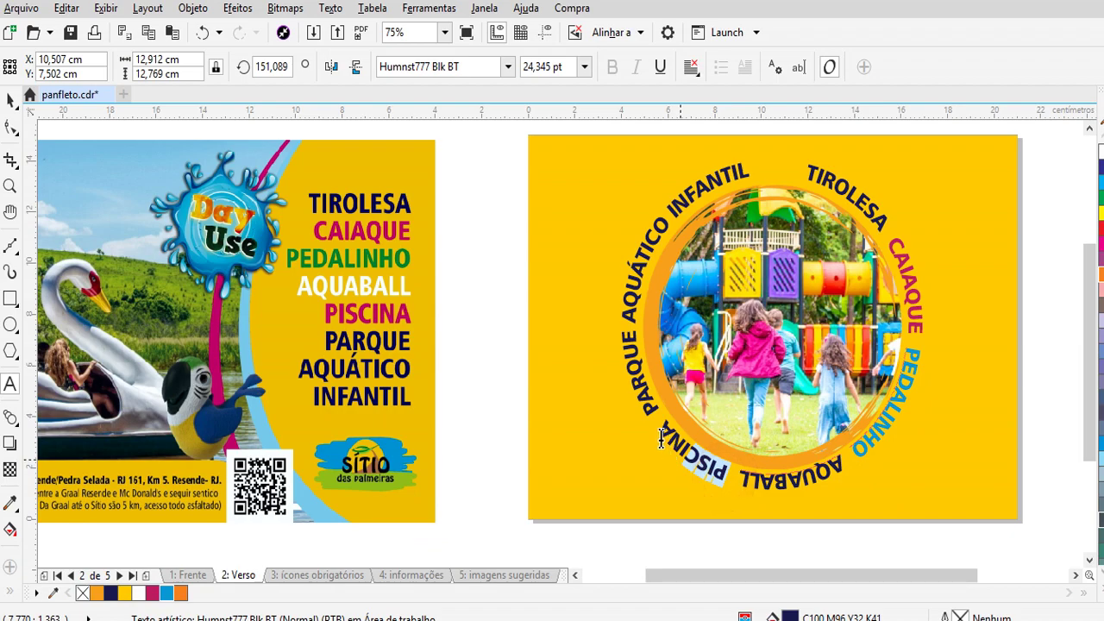
pyautogui.click(152, 593)
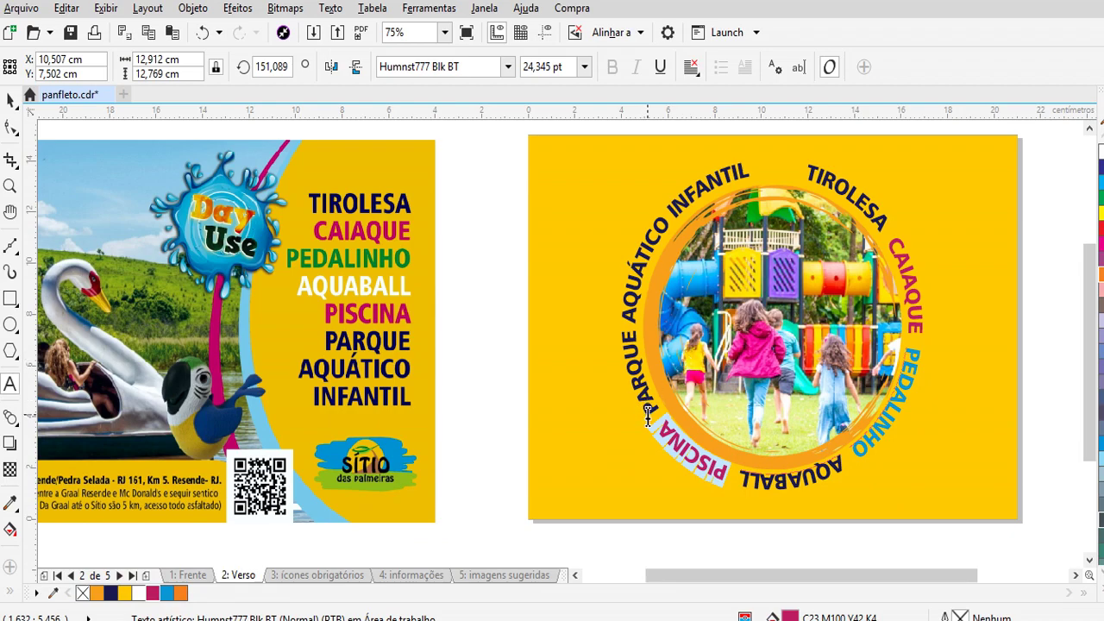
pyautogui.moveTo(651, 420); pyautogui.dragTo(766, 171)
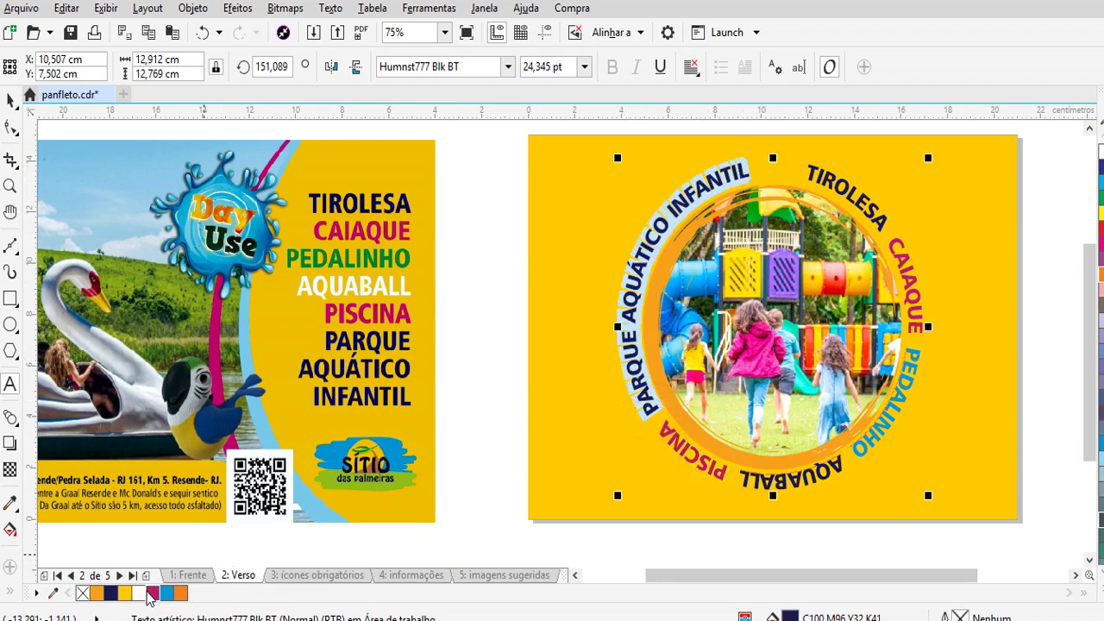
pyautogui.click(153, 593)
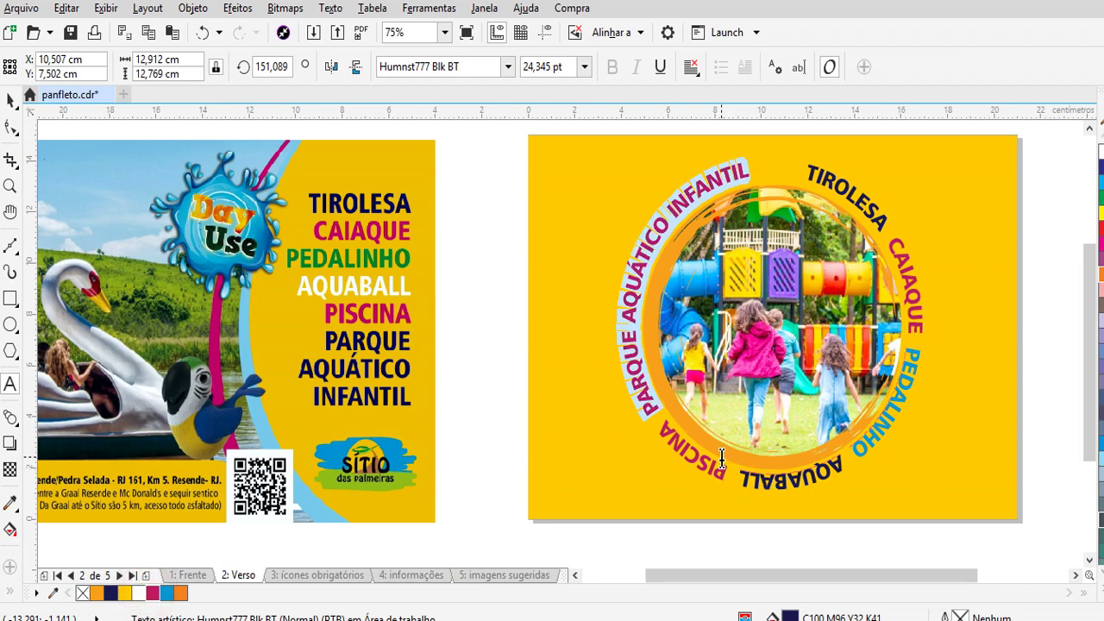
pyautogui.click(718, 465)
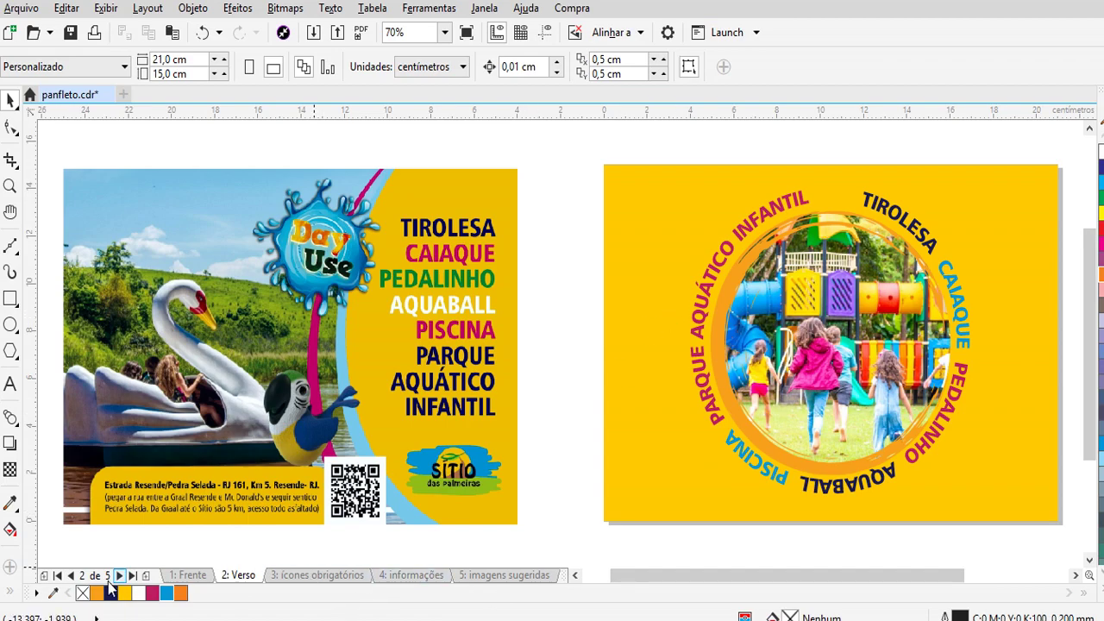
# Copy the white DAYUSE title from the Frente page onto Verso, with guidelines shown
pyautogui.click(187, 574)
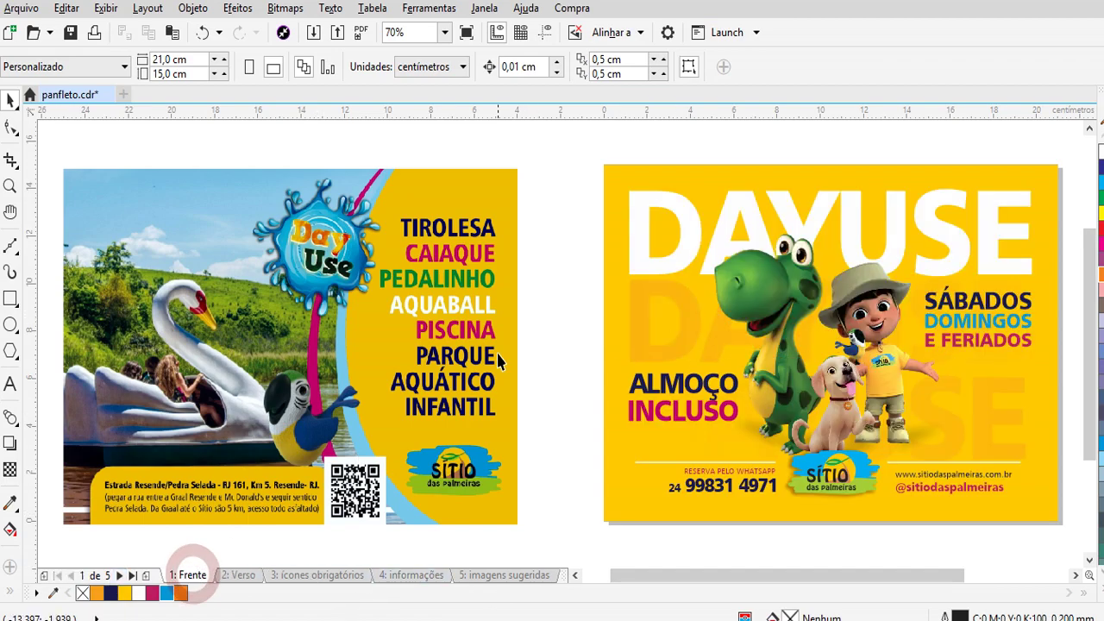
pyautogui.click(642, 220)
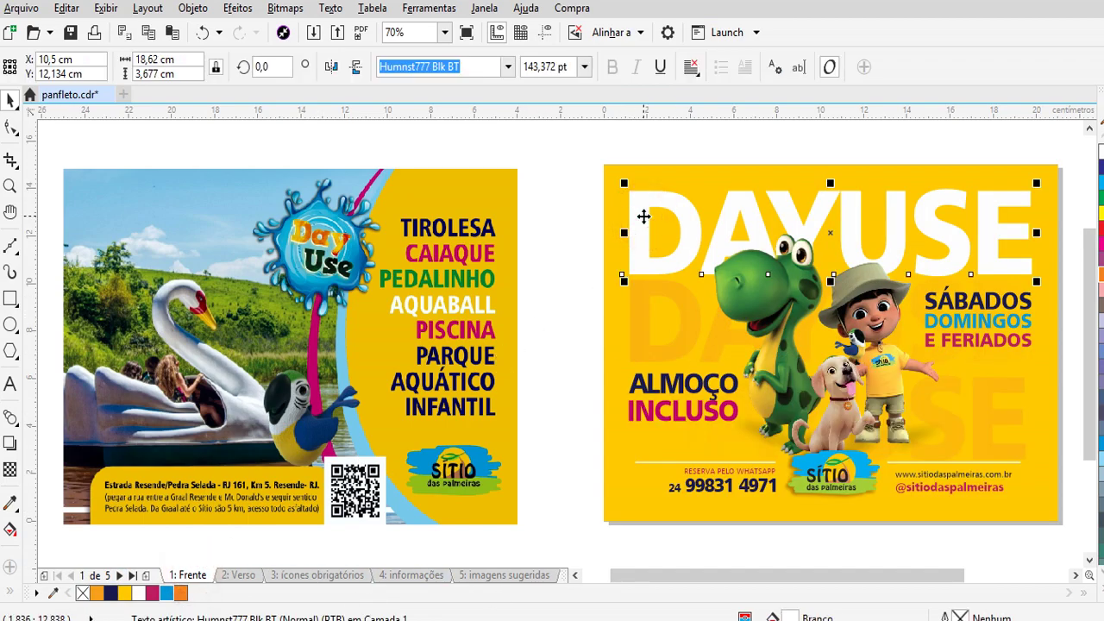
pyautogui.click(284, 574)
pyautogui.click(241, 575)
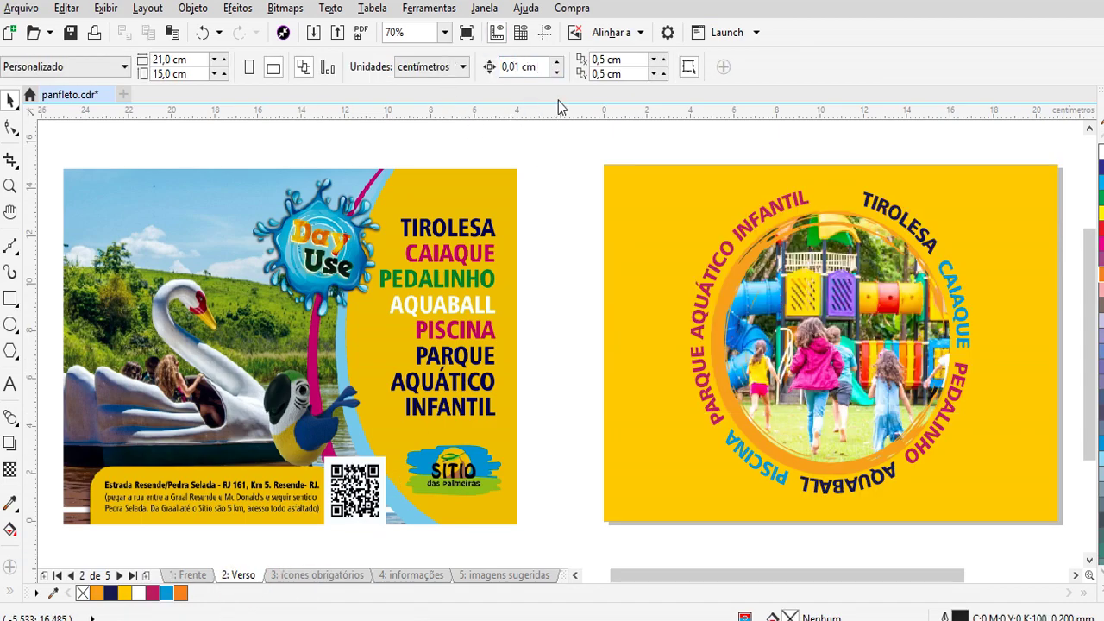
pyautogui.click(546, 36)
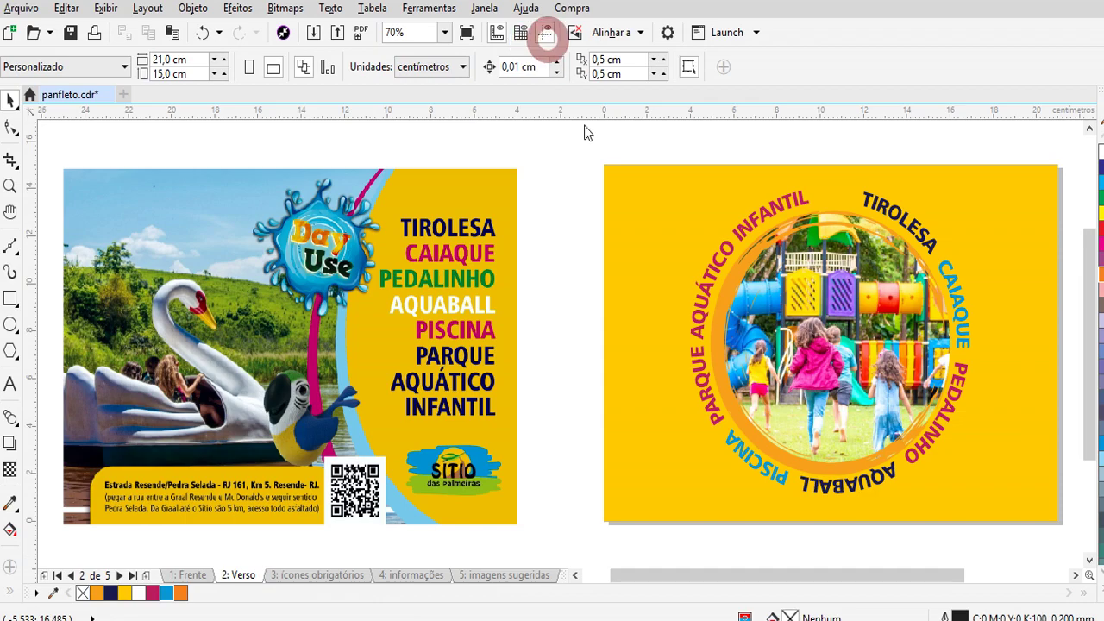
pyautogui.click(569, 164)
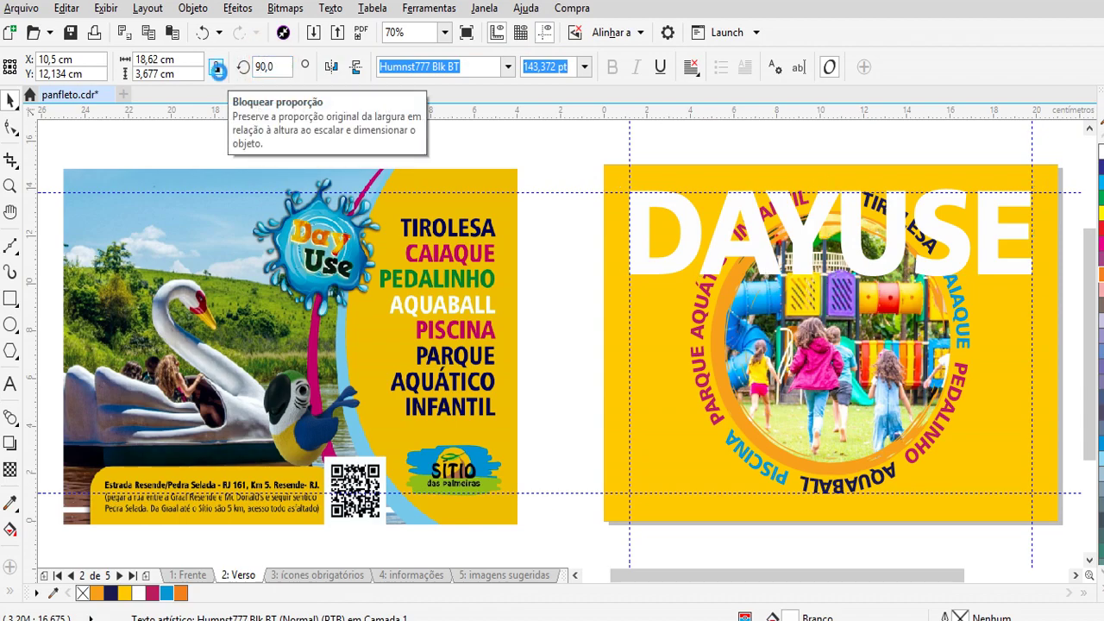
# Rotate DAYUSE 90° to run vertically and move it to the page's left edge
pyautogui.press('Return')
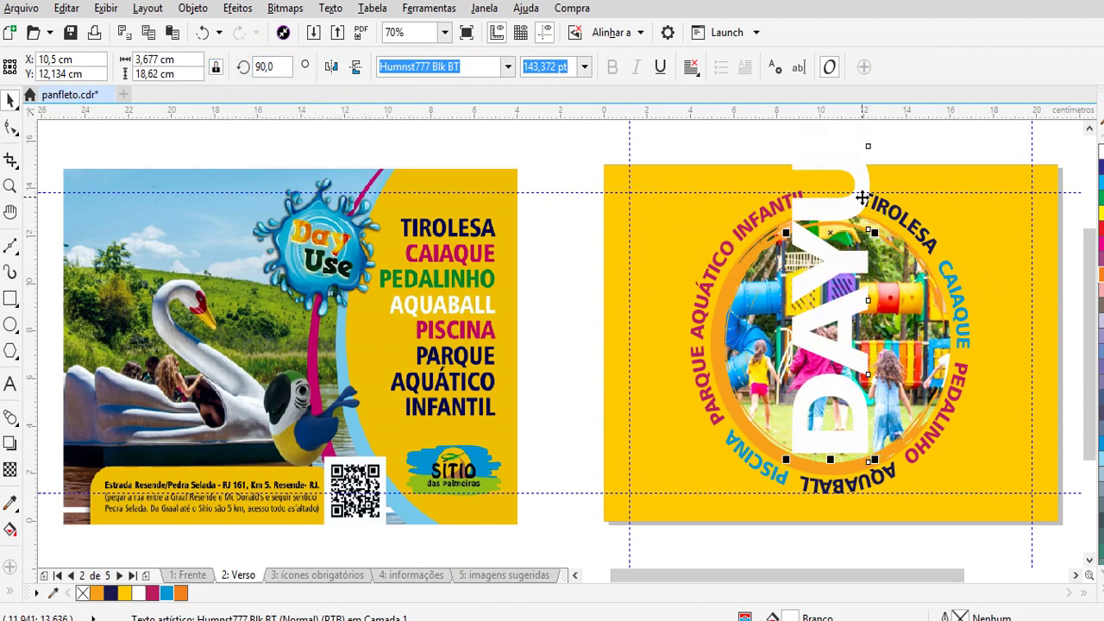
pyautogui.moveTo(862, 197)
pyautogui.mouseDown()
pyautogui.moveTo(687, 249)
pyautogui.moveTo(689, 264)
pyautogui.moveTo(696, 255)
pyautogui.mouseUp()
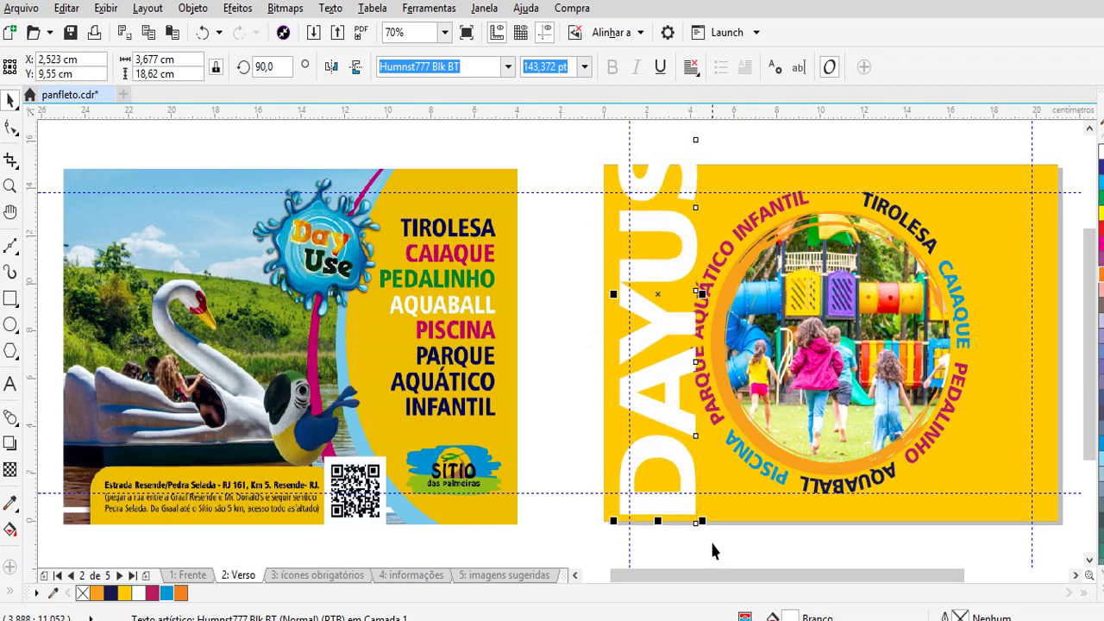
pyautogui.scroll(1, 1085, 116)
pyautogui.scroll(1, 1088, 128)
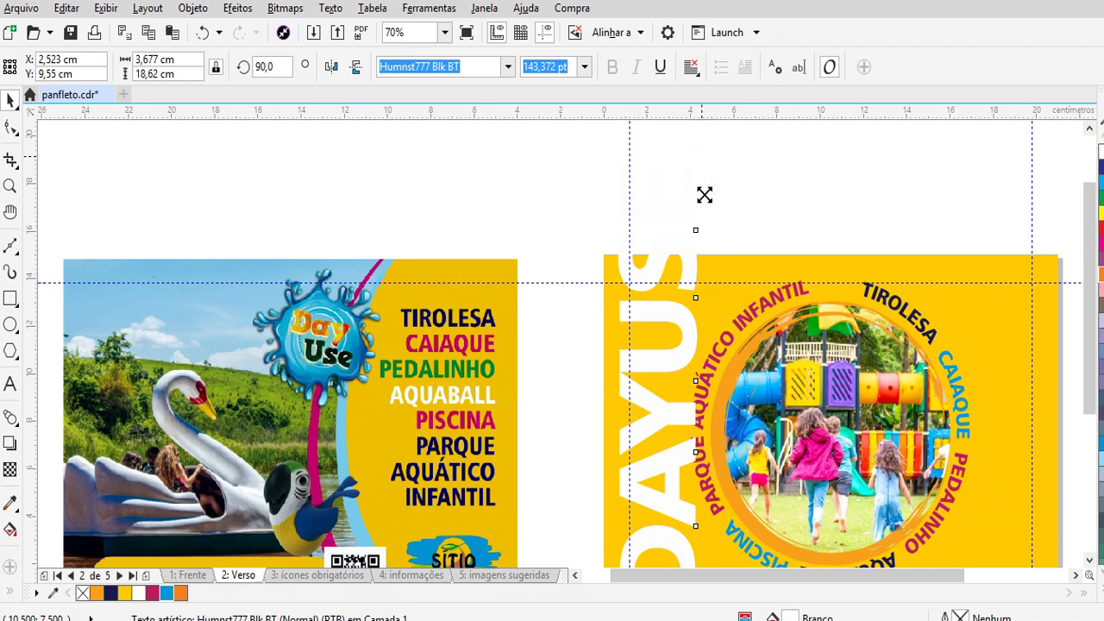
# Scale the vertical DAYUSE text down to about 107 pt
pyautogui.moveTo(702, 157); pyautogui.dragTo(694, 268)
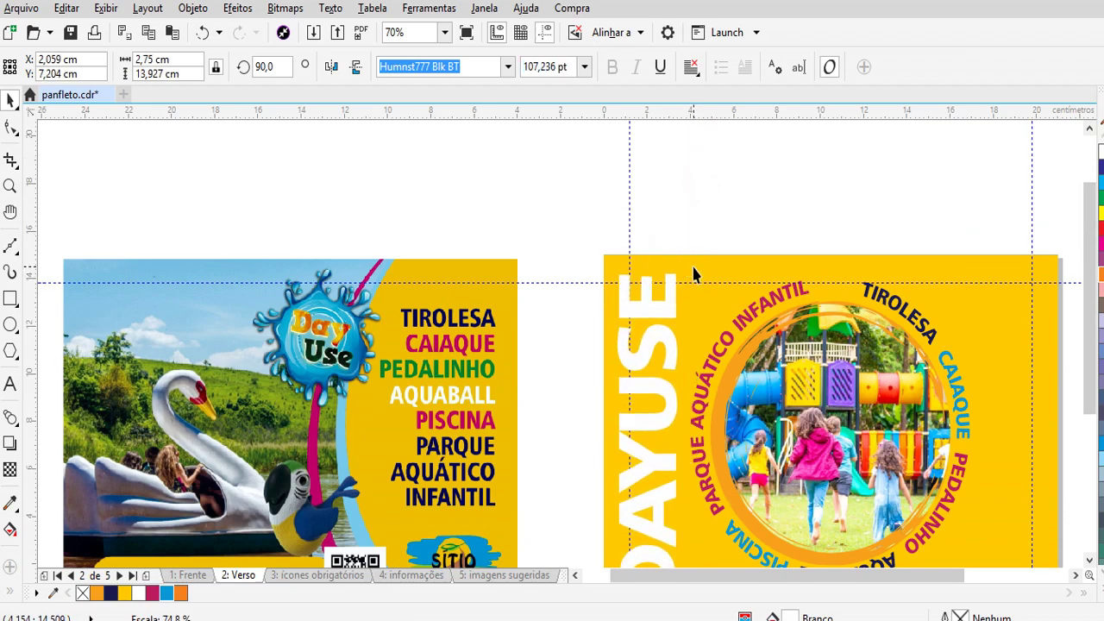
pyautogui.click(707, 274)
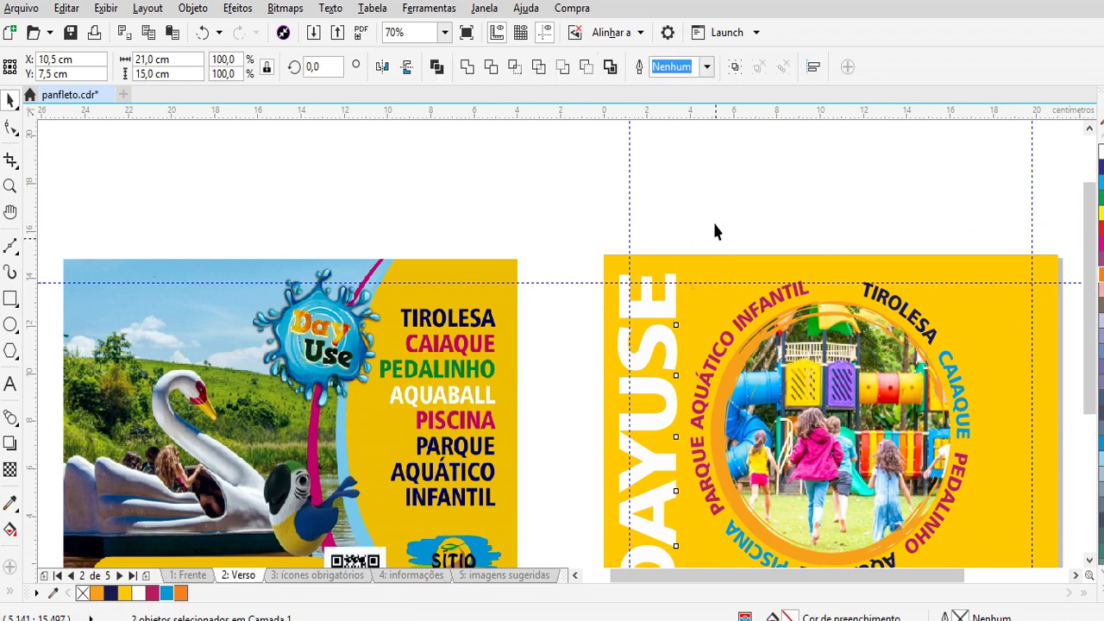
pyautogui.click(712, 219)
pyautogui.click(668, 302)
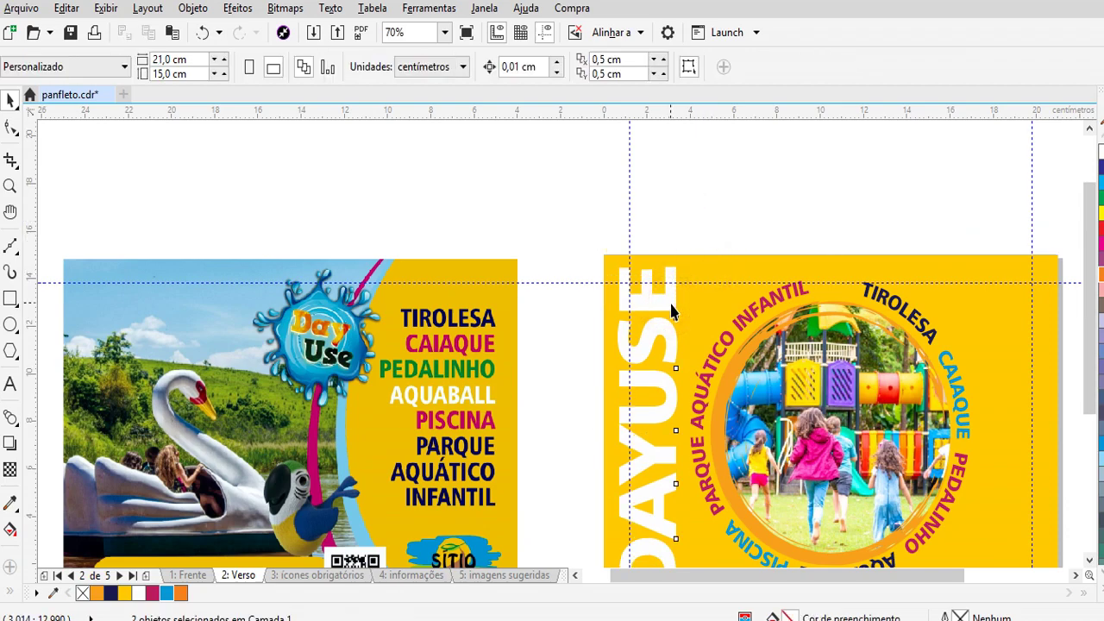
pyautogui.click(716, 207)
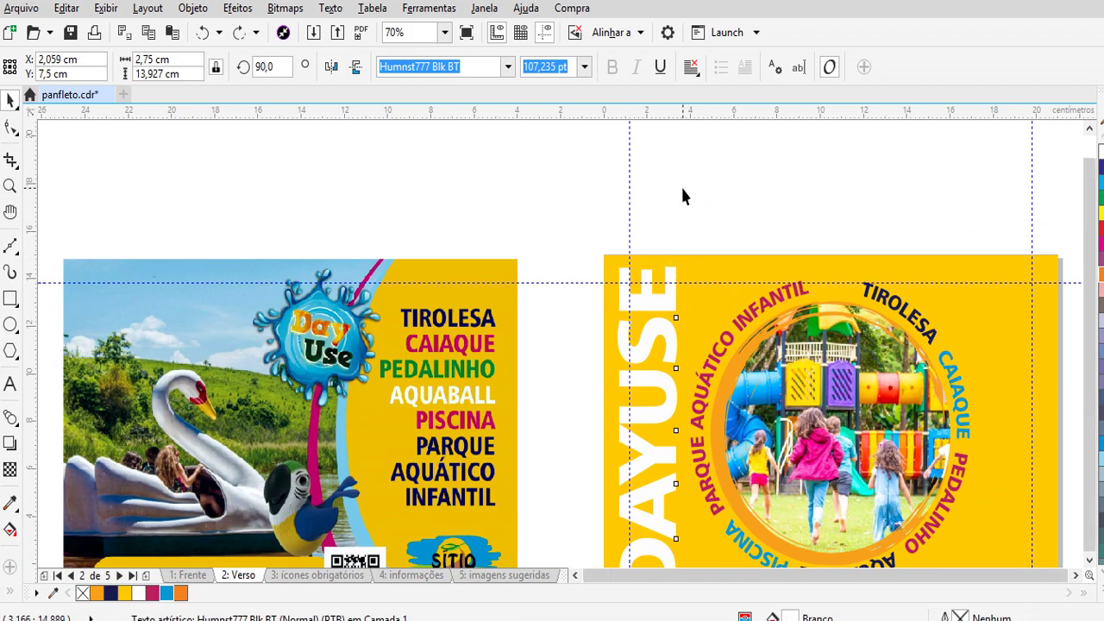
pyautogui.scroll(-2, 673, 217)
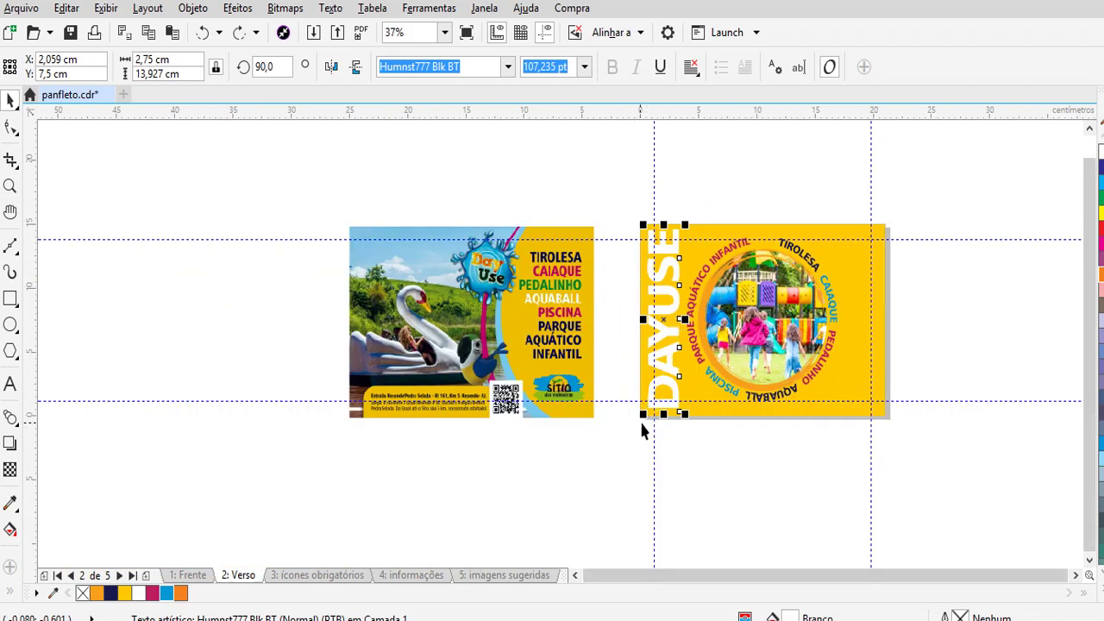
# Enlarge the vertical DAYUSE slightly and push it against the page's left edge
pyautogui.moveTo(641, 416); pyautogui.dragTo(632, 435)
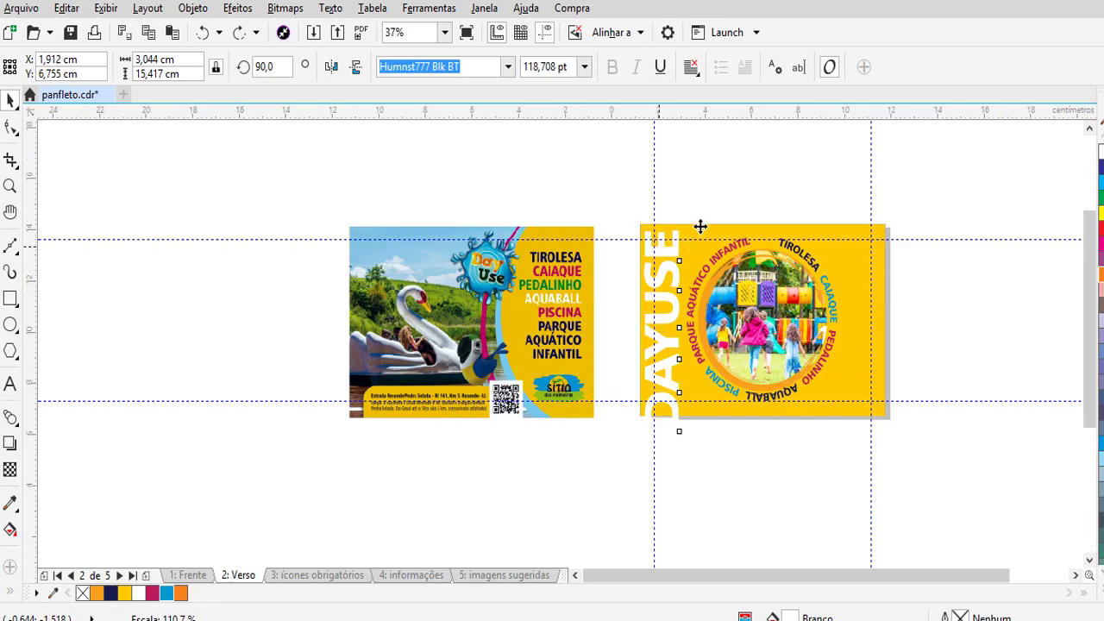
pyautogui.scroll(2, 700, 226)
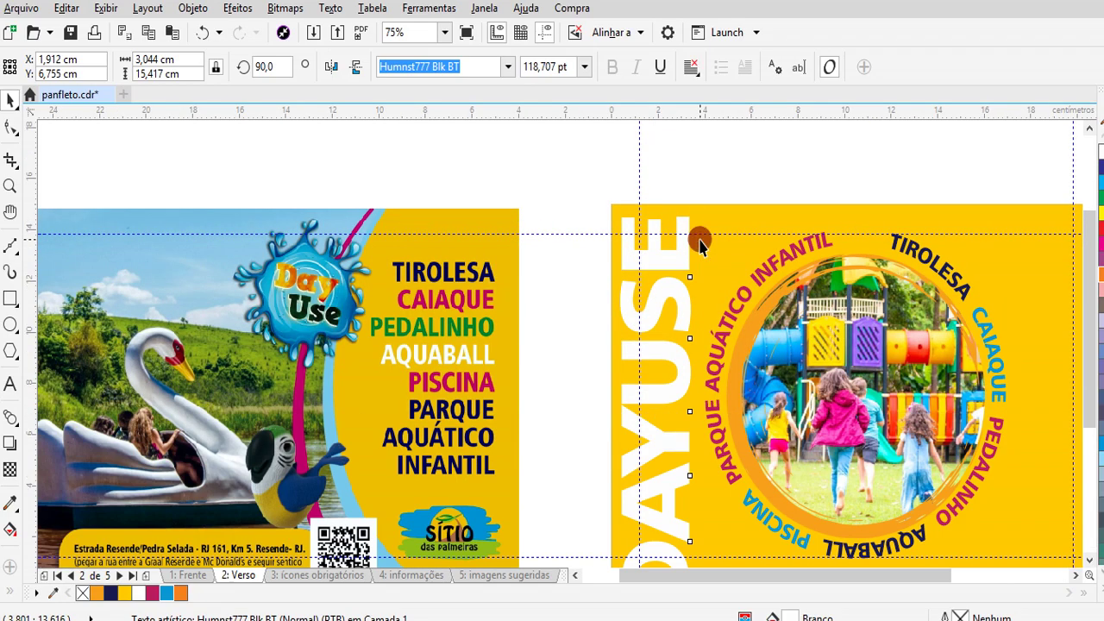
pyautogui.click(722, 178)
pyautogui.moveTo(684, 220); pyautogui.dragTo(695, 191)
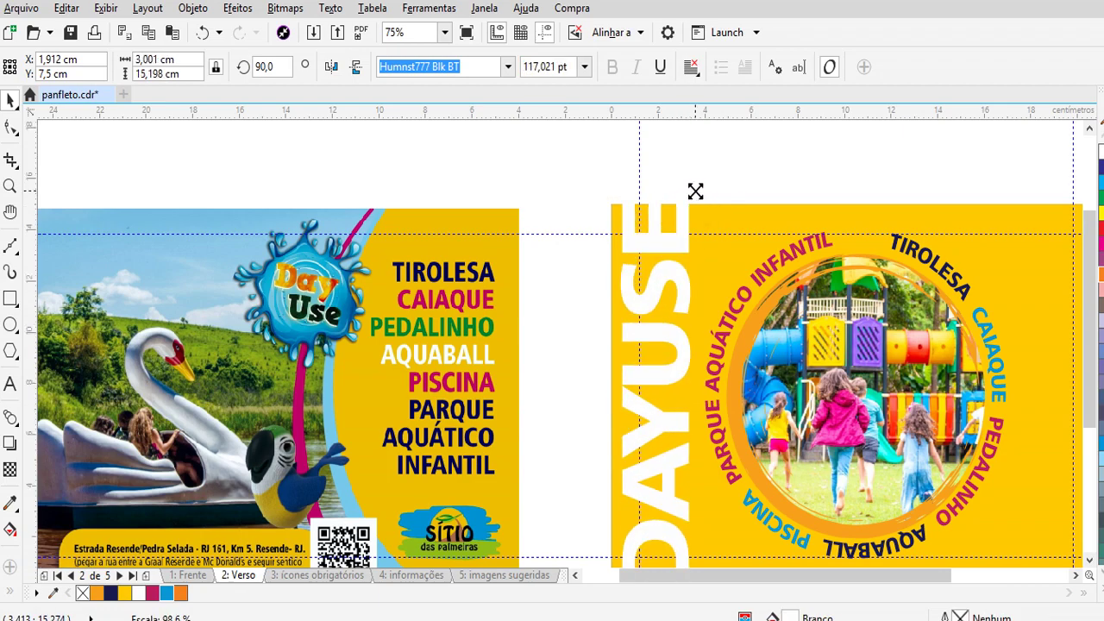
pyautogui.click(709, 179)
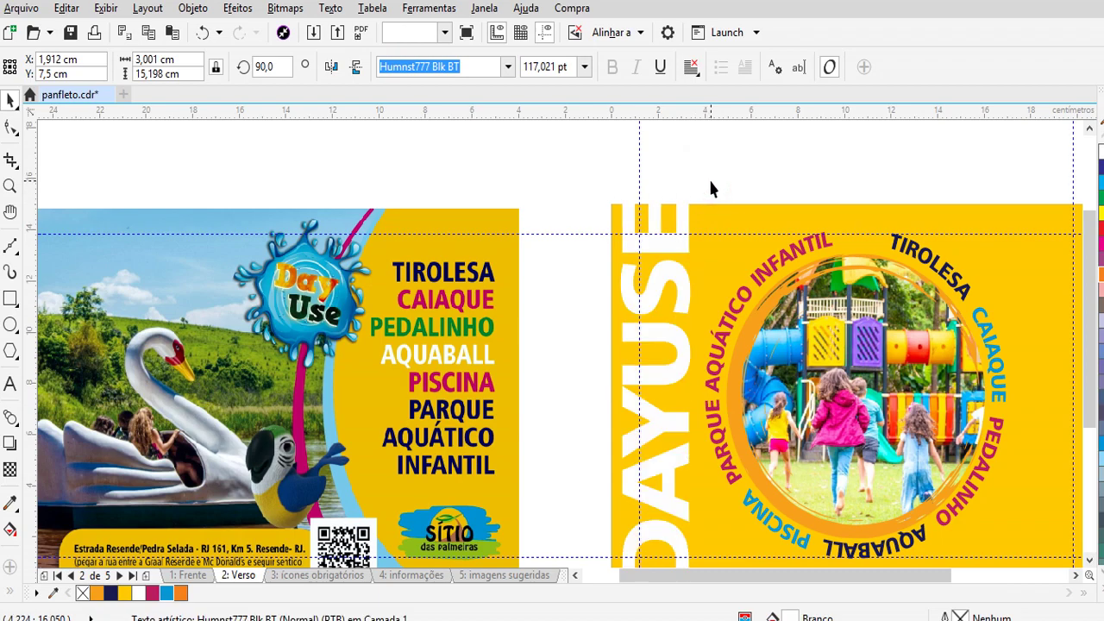
pyautogui.scroll(-2, 703, 235)
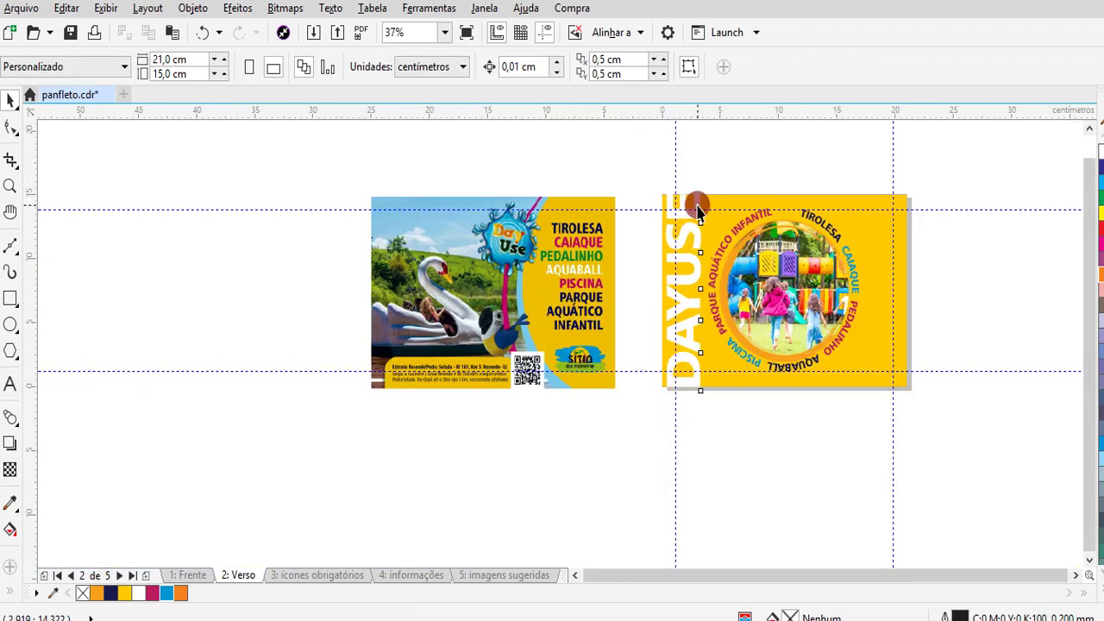
# Zoom in and resize DAYUSE from its corner to about 115 pt, flush with the edge
pyautogui.click(702, 192)
pyautogui.scroll(4, 706, 190)
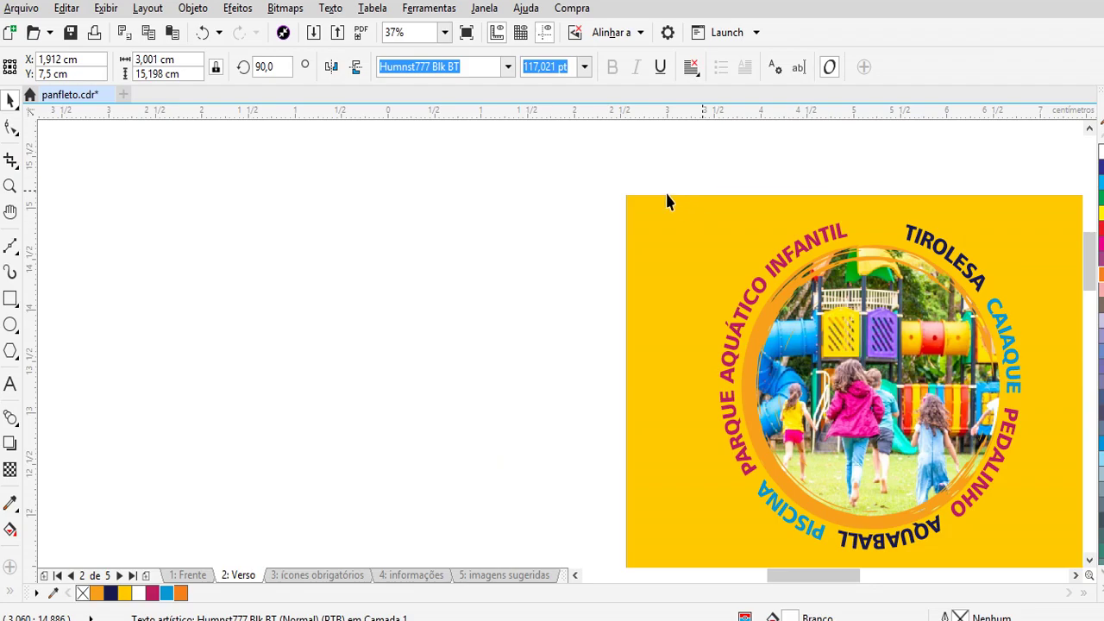
pyautogui.scroll(6, 655, 197)
pyautogui.scroll(2, 690, 204)
pyautogui.click(767, 199)
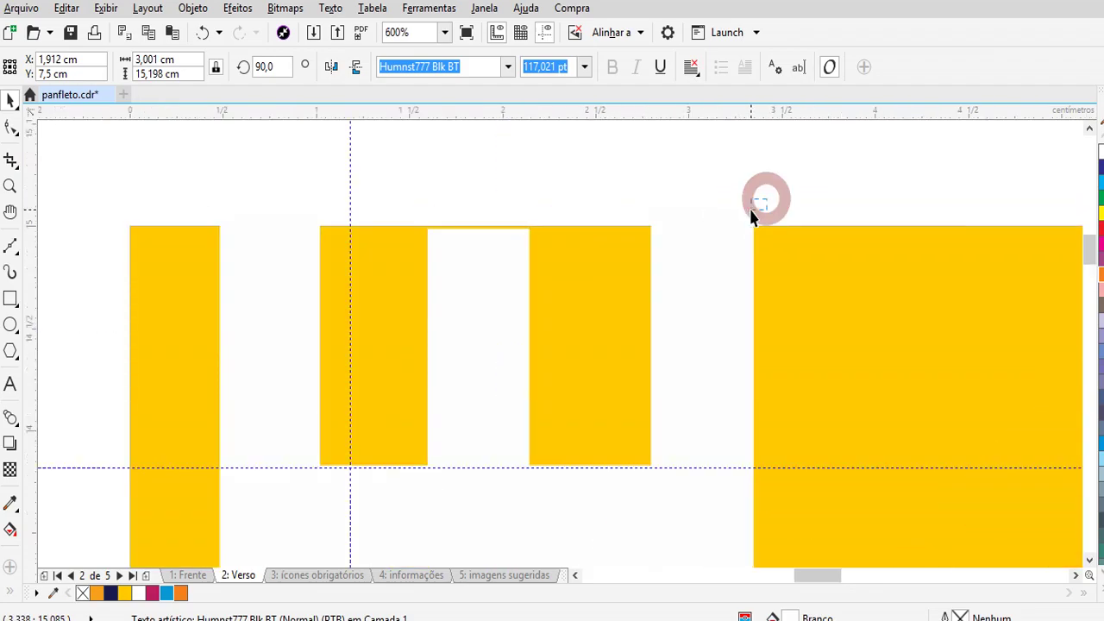
pyautogui.click(742, 219)
pyautogui.click(740, 217)
pyautogui.moveTo(770, 200); pyautogui.dragTo(752, 221)
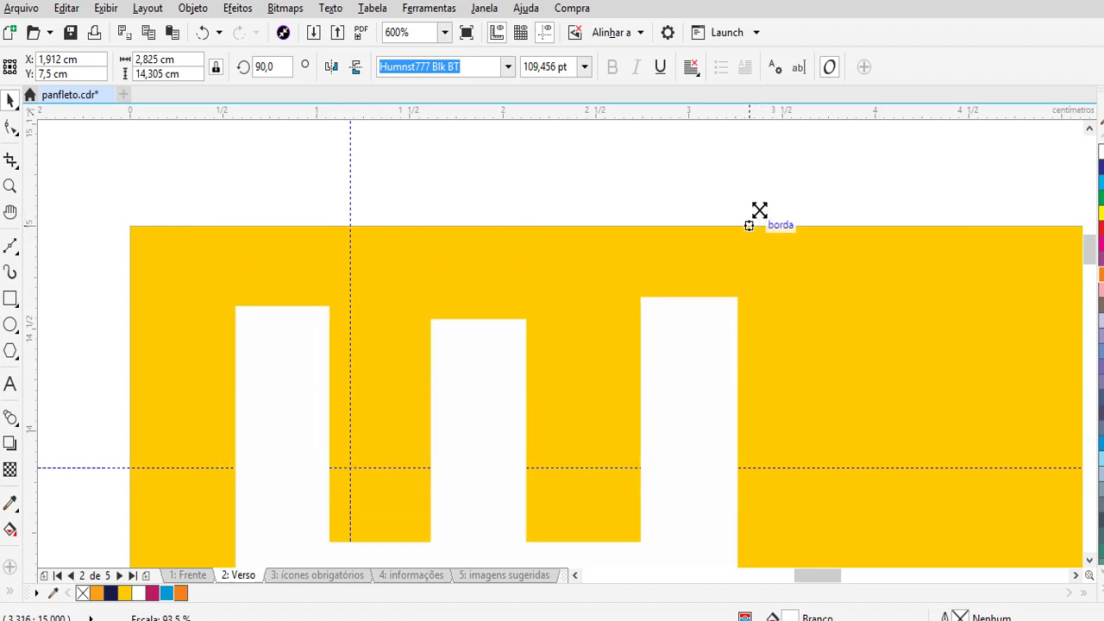
pyautogui.moveTo(751, 221); pyautogui.dragTo(763, 205)
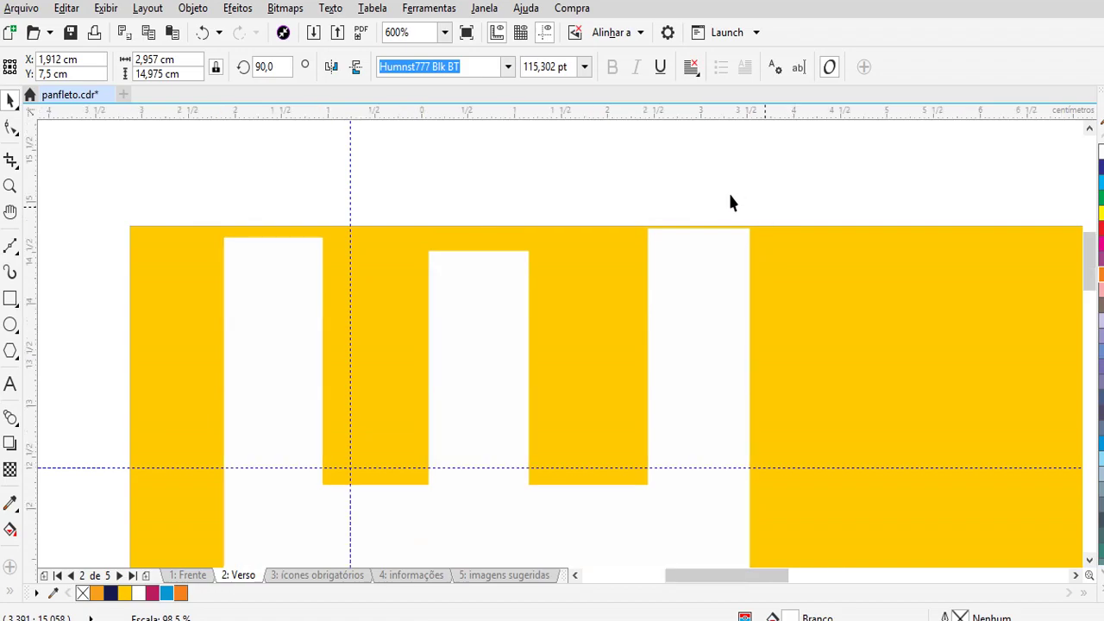
pyautogui.scroll(-2, 747, 219)
pyautogui.moveTo(743, 197); pyautogui.dragTo(745, 199)
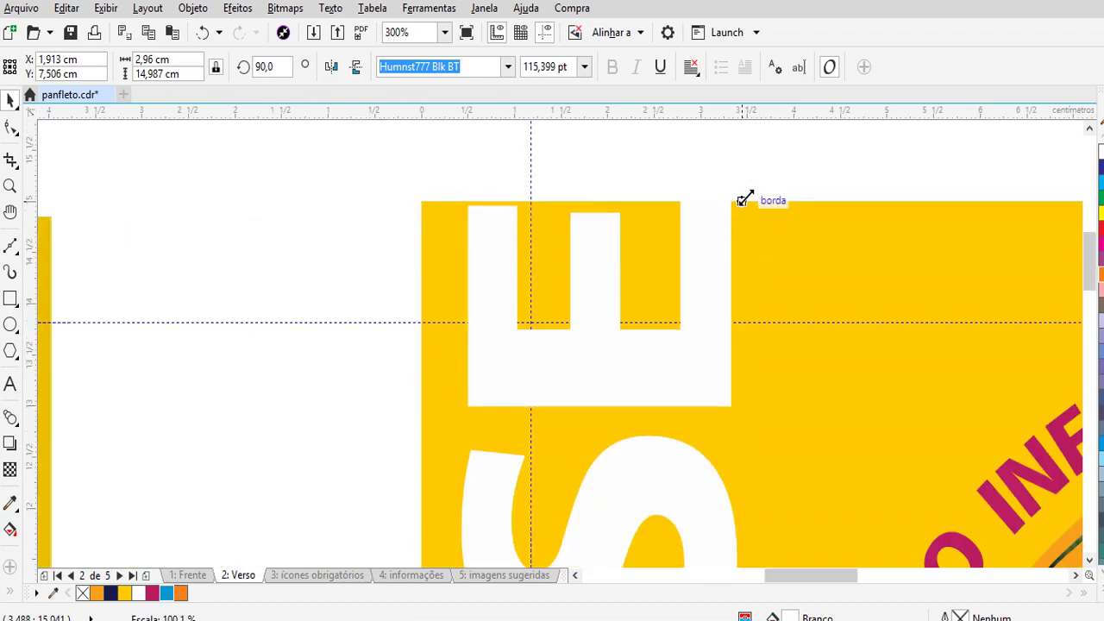
# Fit both flyer pages in view and reselect the DAYUSE text to check it
pyautogui.scroll(-1, 582, 204)
pyautogui.scroll(-3, 610, 247)
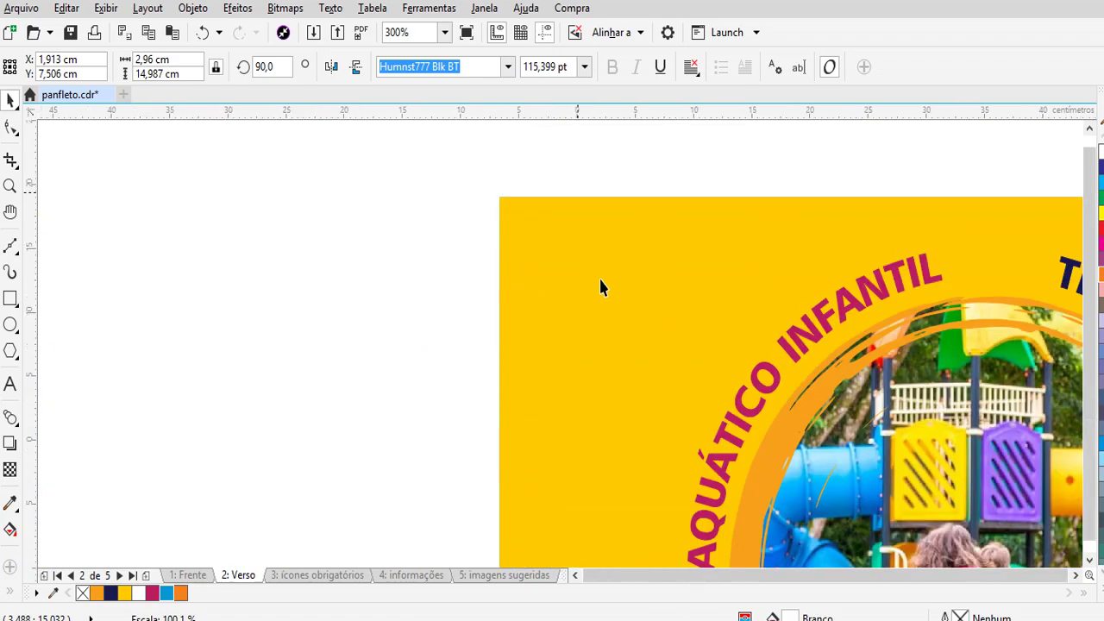
pyautogui.scroll(-3, 601, 286)
pyautogui.scroll(-4, 616, 315)
pyautogui.press('Escape')
pyautogui.press('F4')
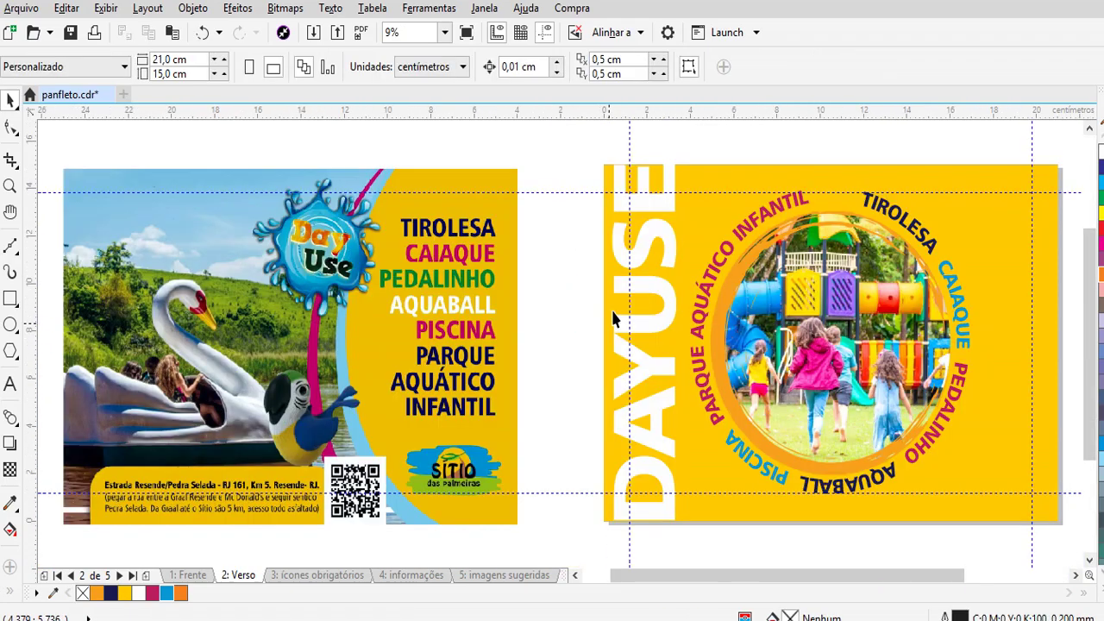
pyautogui.scroll(2, 654, 404)
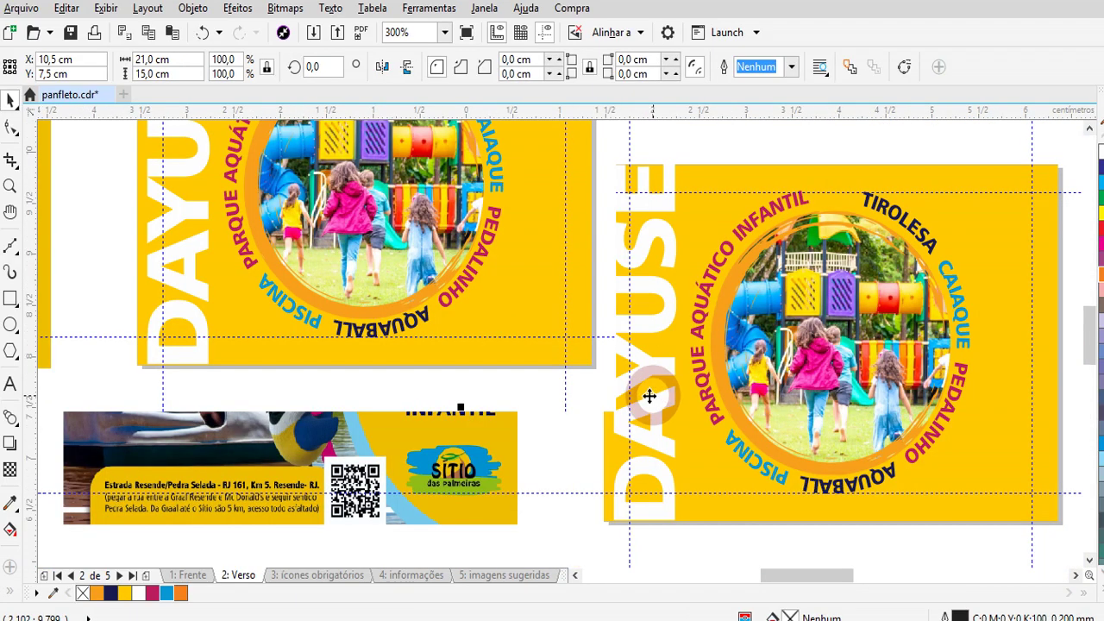
pyautogui.scroll(2, 667, 515)
pyautogui.click(664, 518)
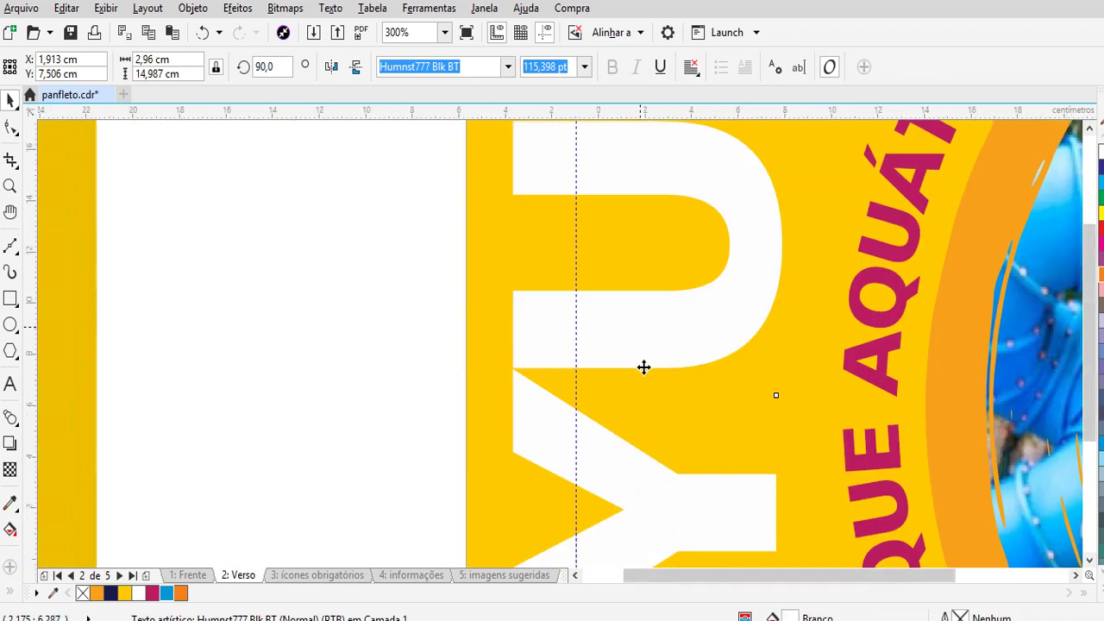
pyautogui.scroll(-2, 643, 367)
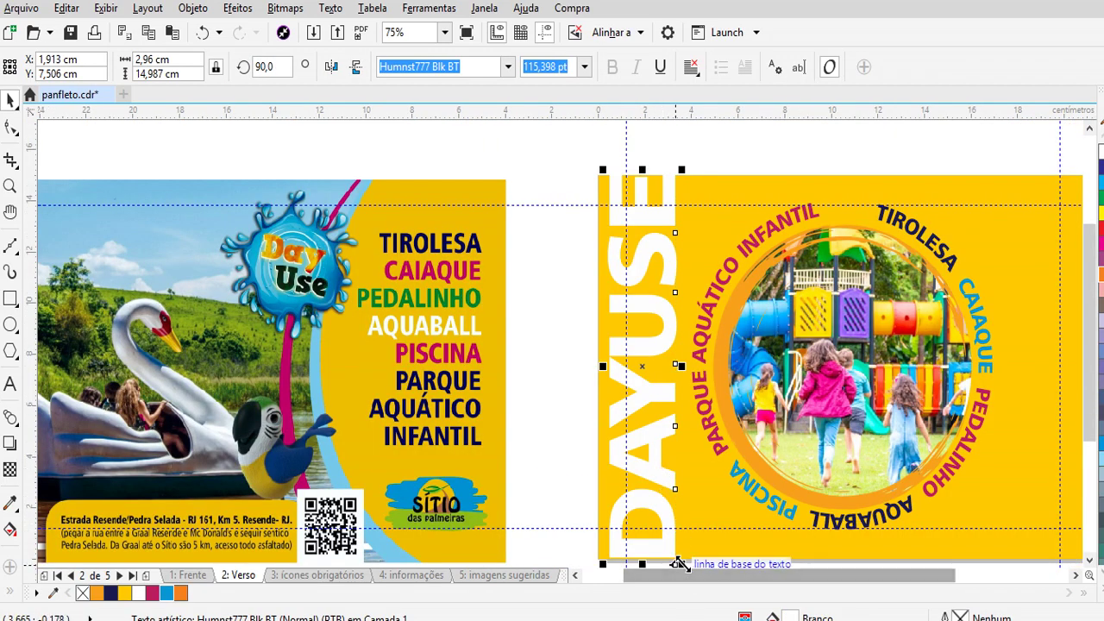
pyautogui.scroll(2, 675, 567)
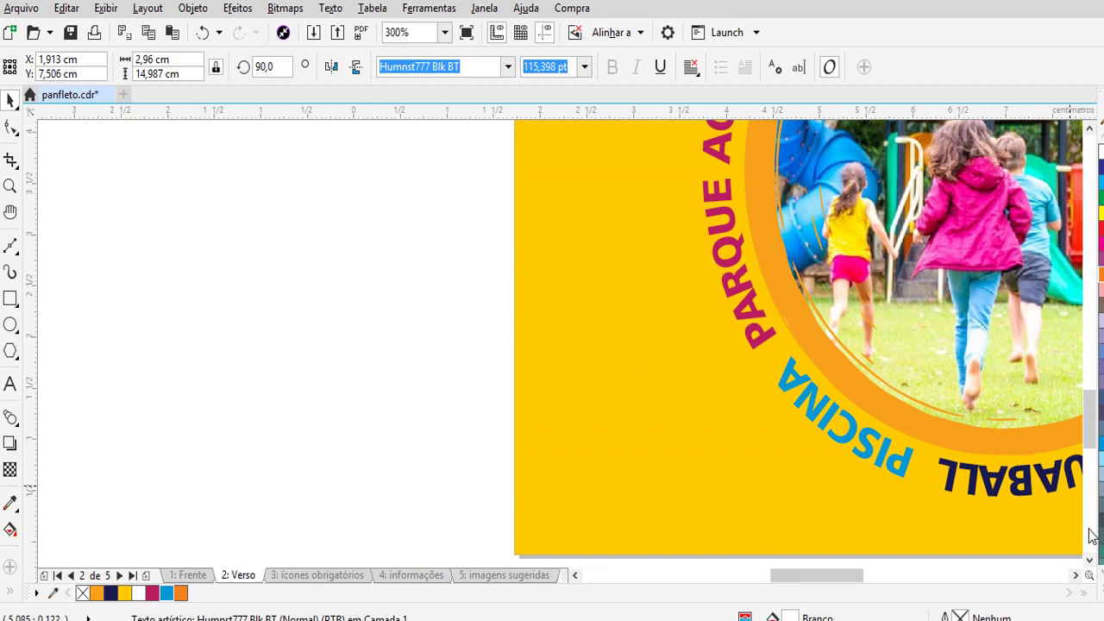
pyautogui.scroll(-3, 1091, 534)
pyautogui.scroll(-3, 640, 235)
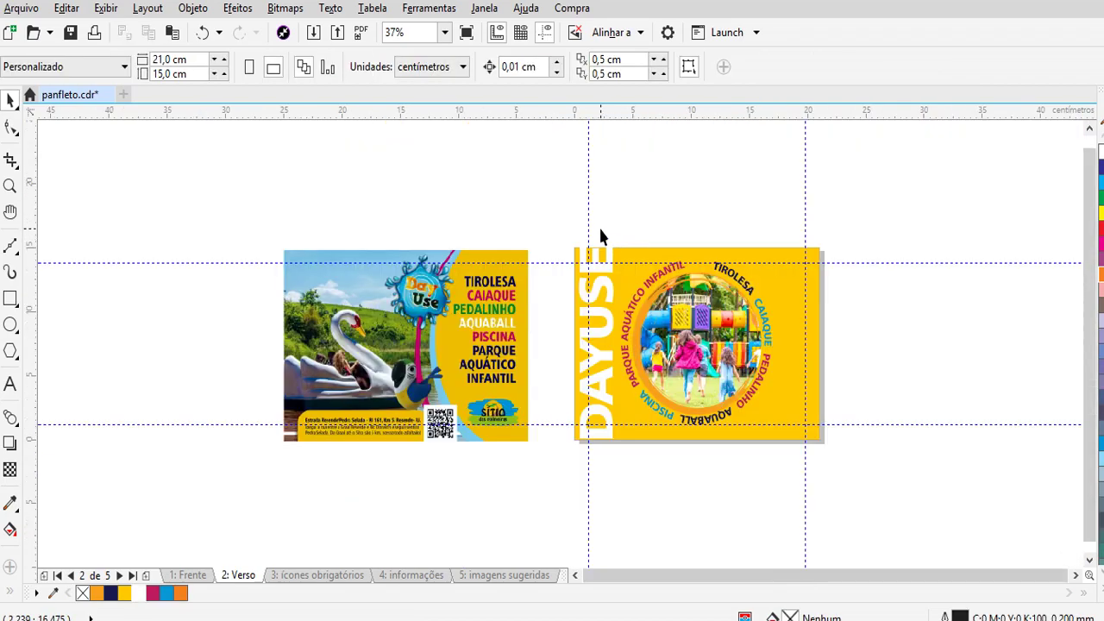
# Shrink the circular photo together with its curved words slightly
pyautogui.moveTo(576, 239); pyautogui.dragTo(788, 431)
pyautogui.moveTo(776, 257); pyautogui.dragTo(764, 258)
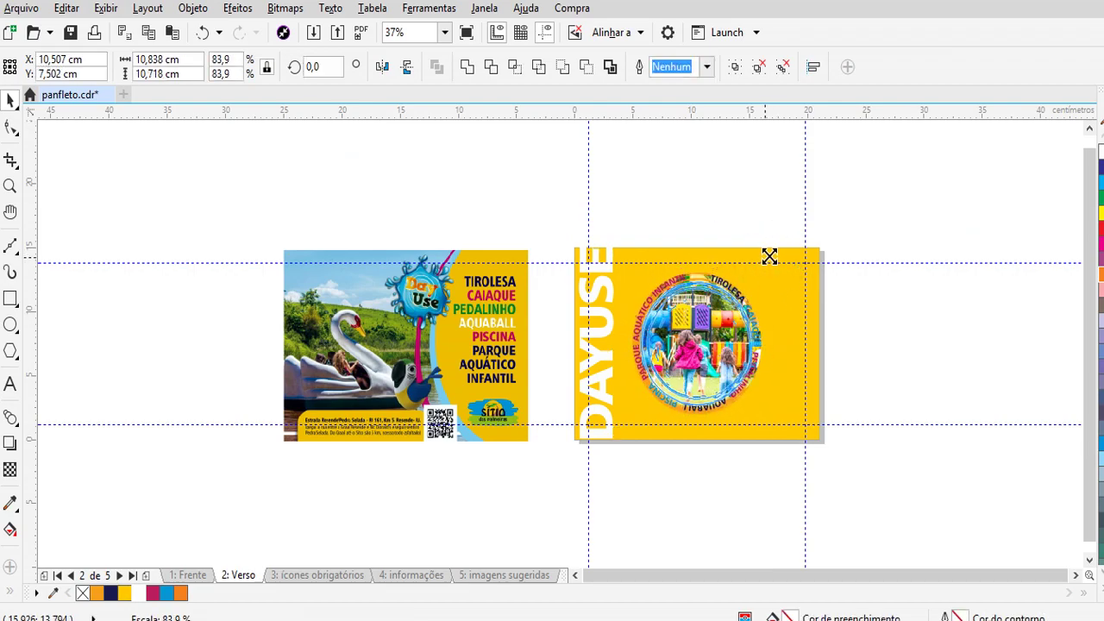
pyautogui.moveTo(765, 258); pyautogui.dragTo(766, 257)
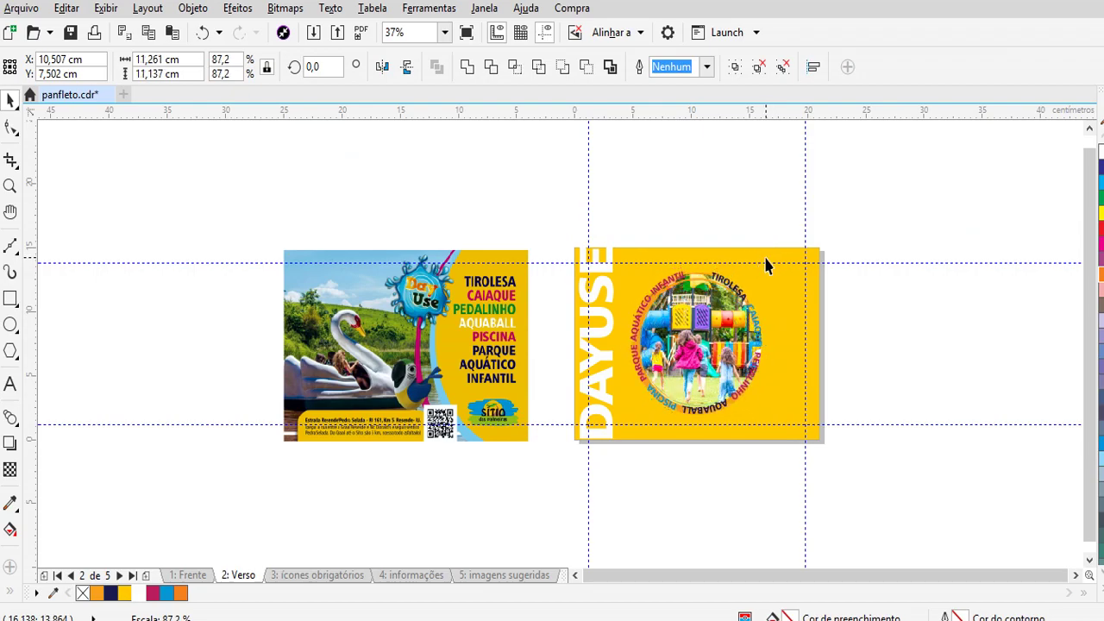
pyautogui.moveTo(765, 258); pyautogui.dragTo(766, 259)
pyautogui.click(906, 300)
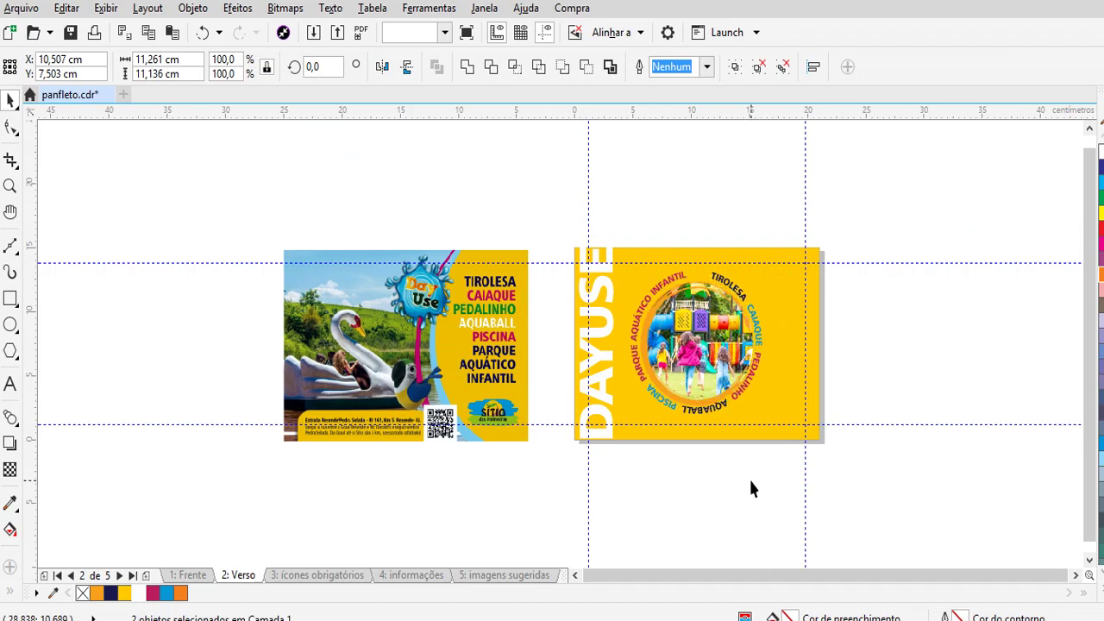
# Delete the front flyer image on the left and restore the deleted vertical DAYUSE text
pyautogui.press('F4')
pyautogui.click(490, 369)
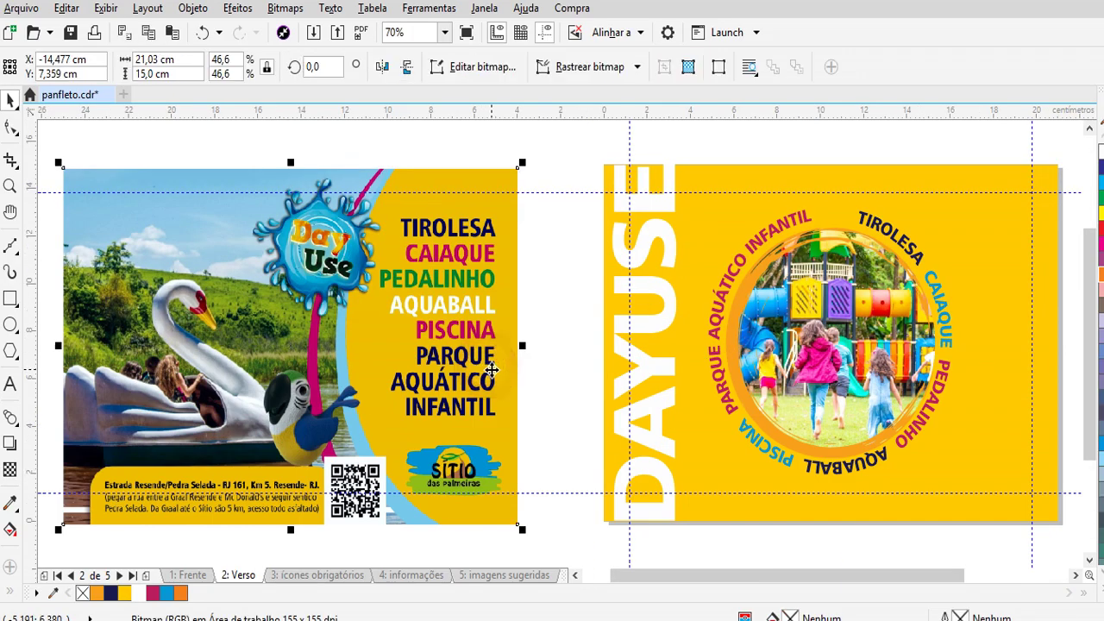
pyautogui.press('Delete')
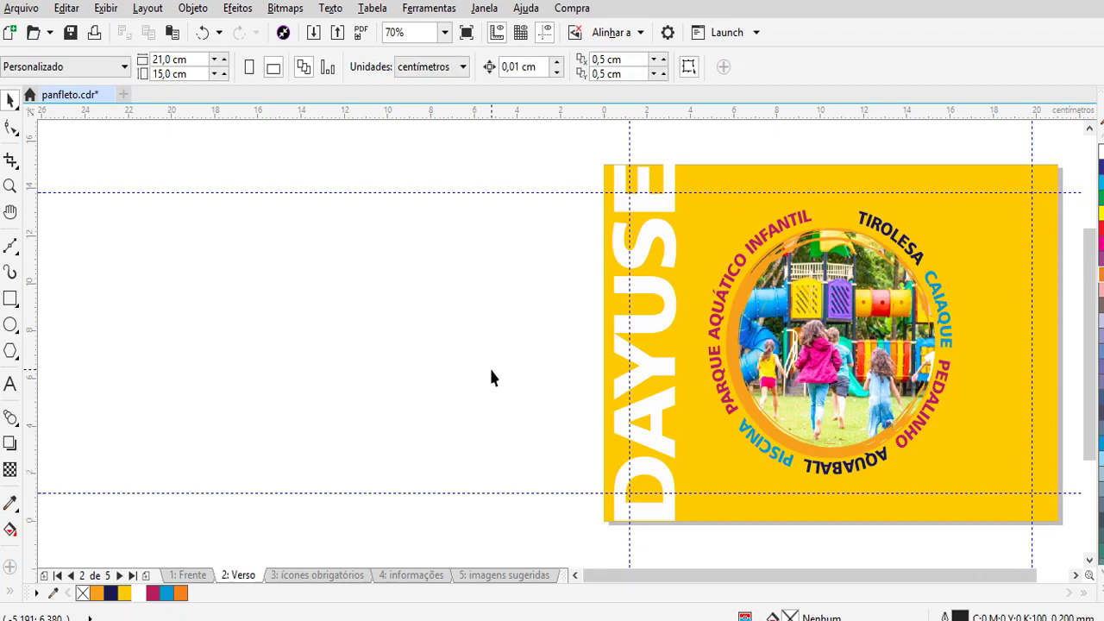
pyautogui.click(678, 302)
pyautogui.press('Delete')
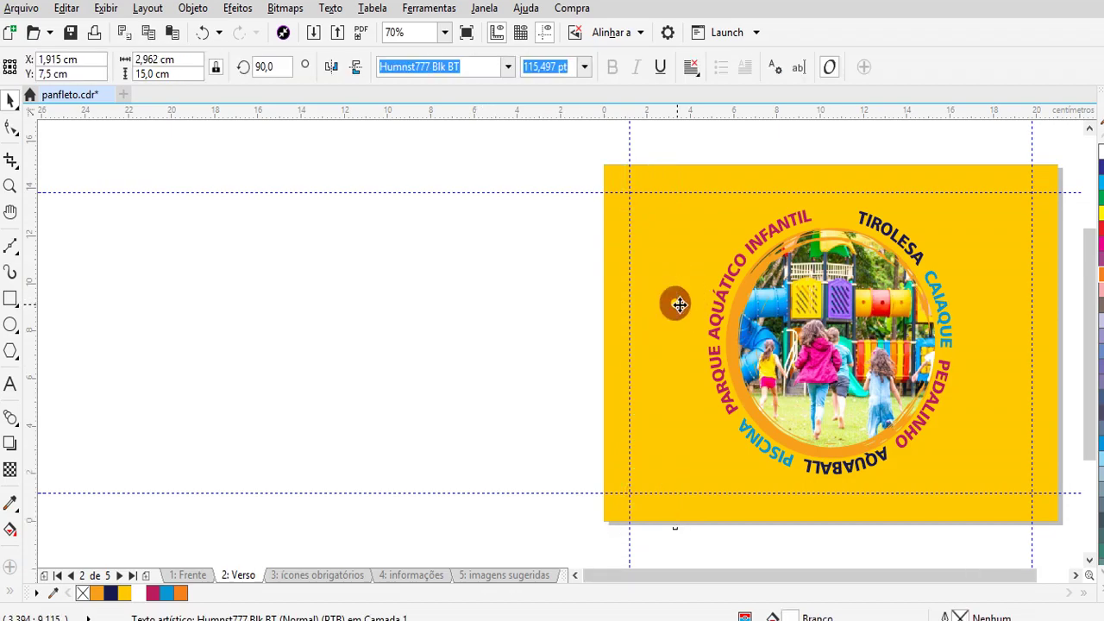
pyautogui.hotkey('ctrl', 'z')
pyautogui.click(355, 328)
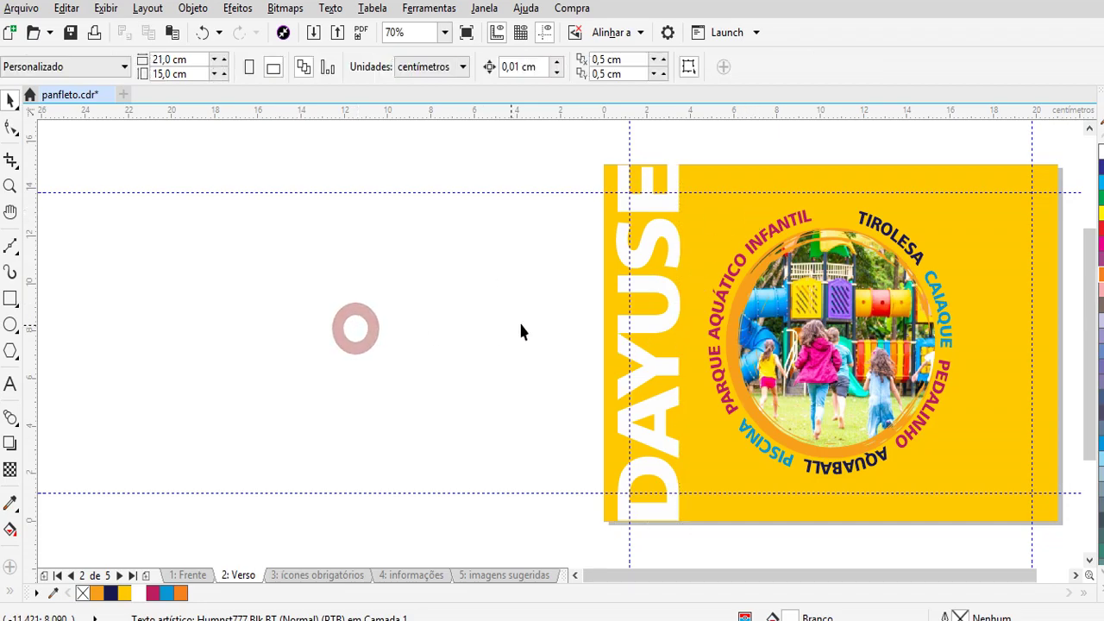
pyautogui.scroll(-2, 520, 274)
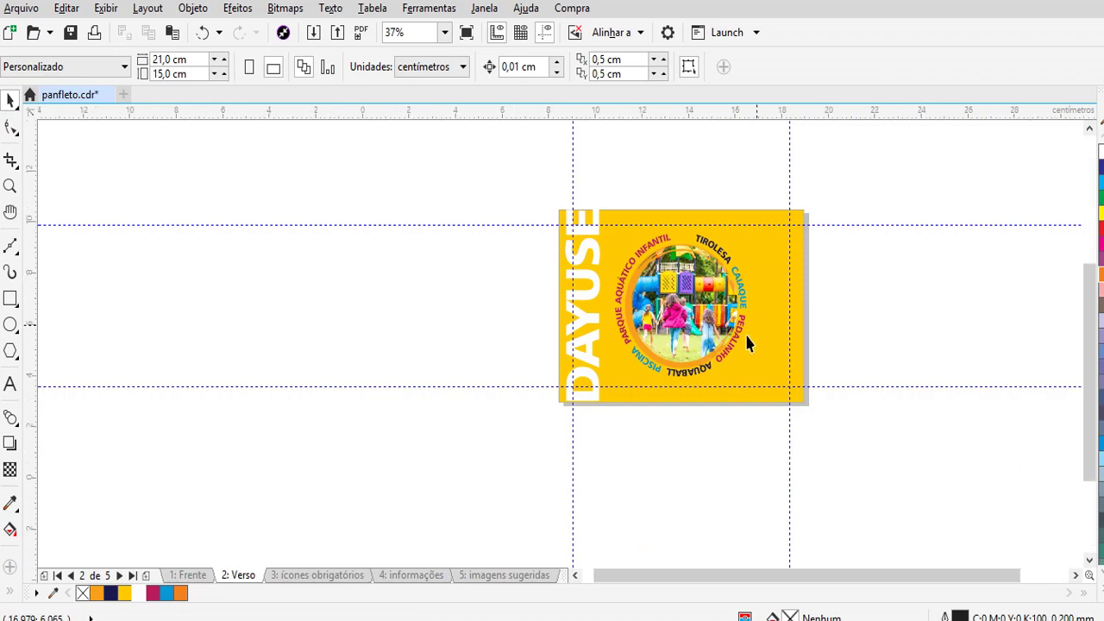
pyautogui.scroll(2, 752, 338)
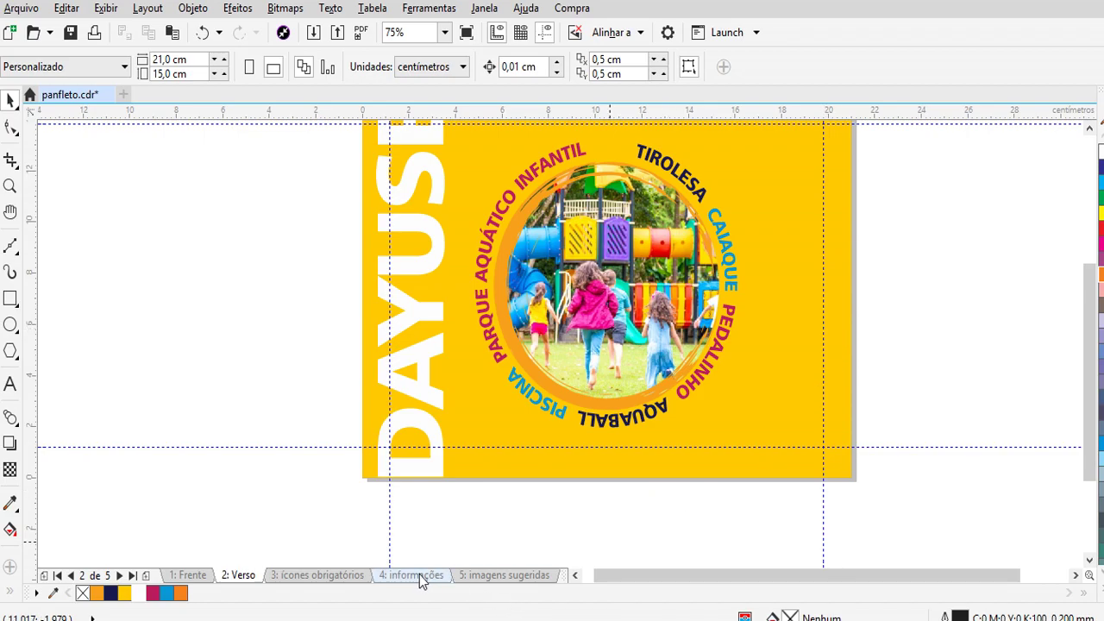
# Move the QR code off the ícones obrigatórios page and delete the yellow ring and orange blob
pyautogui.click(350, 574)
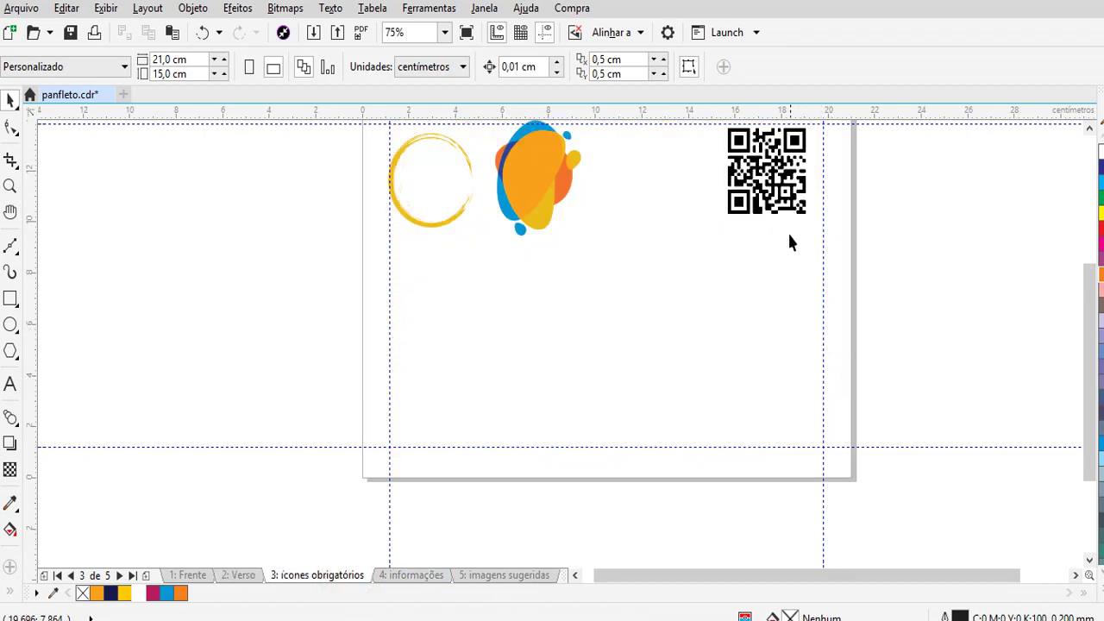
pyautogui.moveTo(751, 198); pyautogui.dragTo(882, 362)
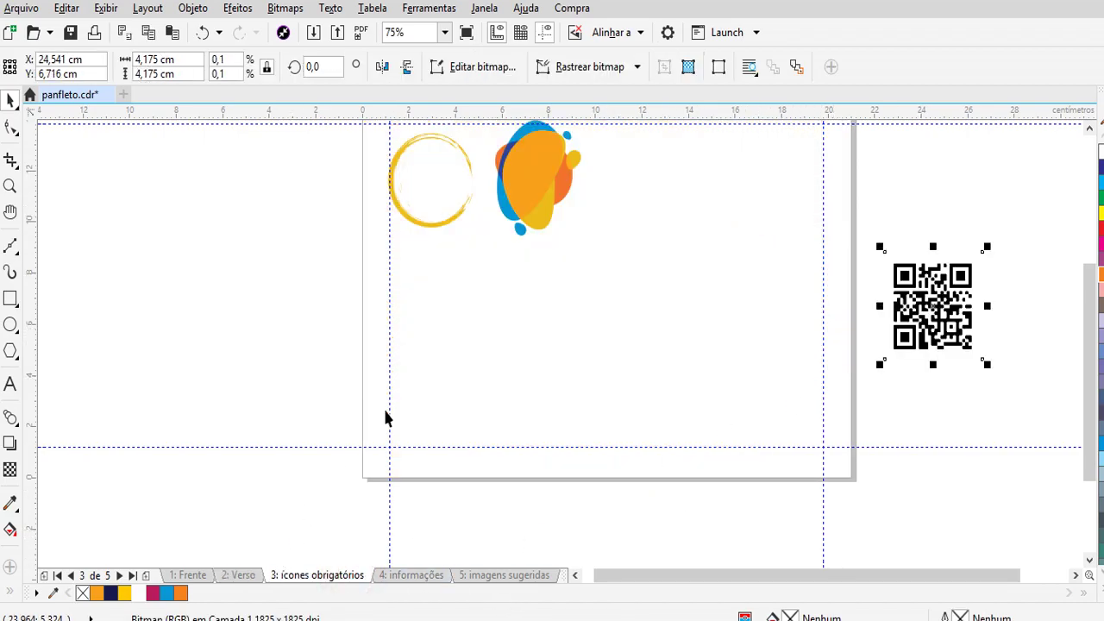
pyautogui.click(539, 197)
pyautogui.click(442, 218)
pyautogui.click(440, 223)
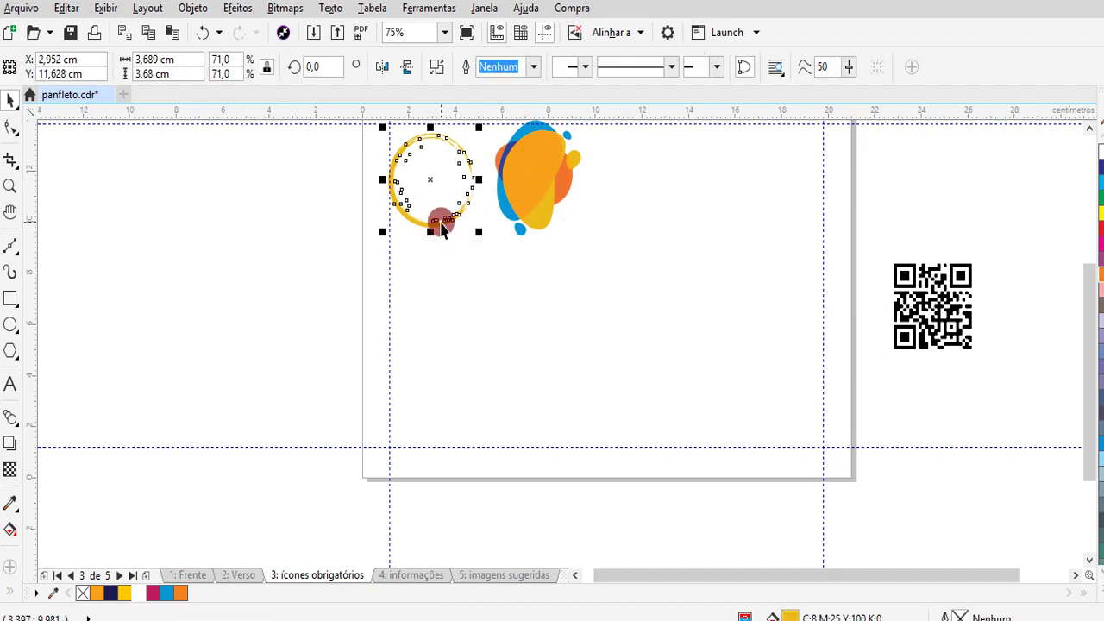
pyautogui.press('Delete')
pyautogui.moveTo(674, 302)
pyautogui.mouseDown()
pyautogui.moveTo(440, 112)
pyautogui.moveTo(448, 138)
pyautogui.mouseUp()
pyautogui.press('Delete')
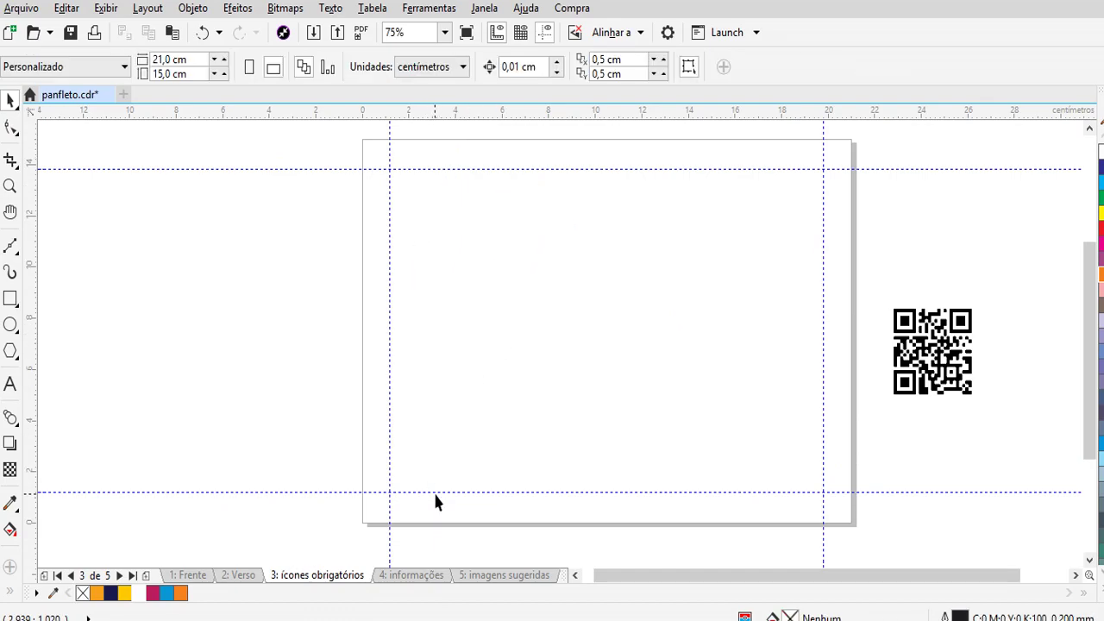
# Place the QR code in the Verso's lower-right corner and shrink it to about 3.35 cm
pyautogui.click(240, 574)
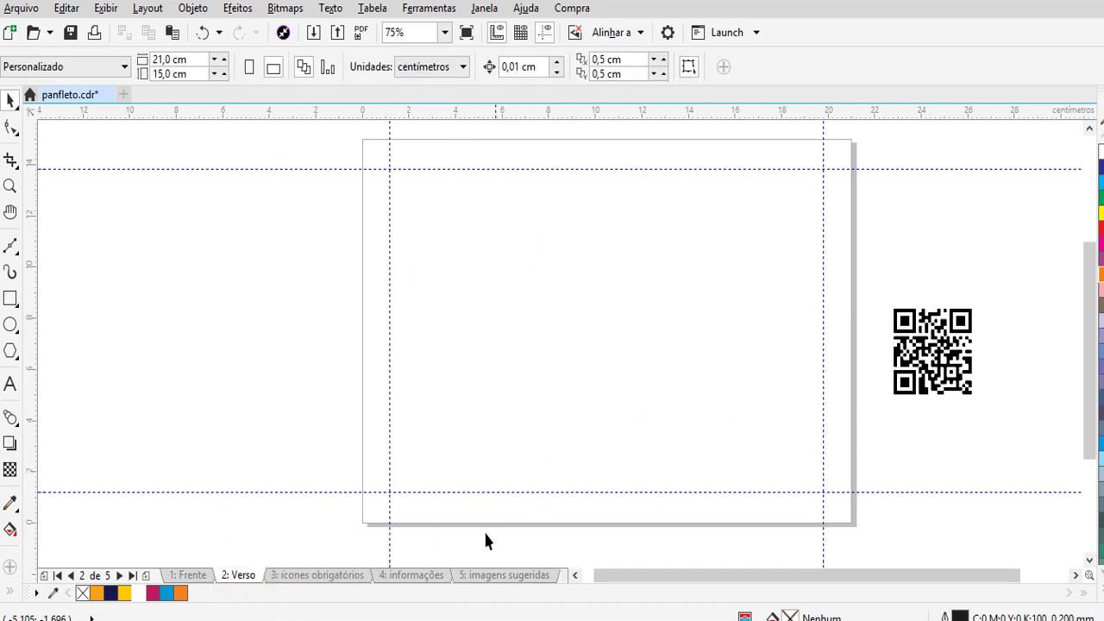
pyautogui.moveTo(931, 353)
pyautogui.mouseDown()
pyautogui.moveTo(780, 462)
pyautogui.moveTo(782, 449)
pyautogui.mouseUp()
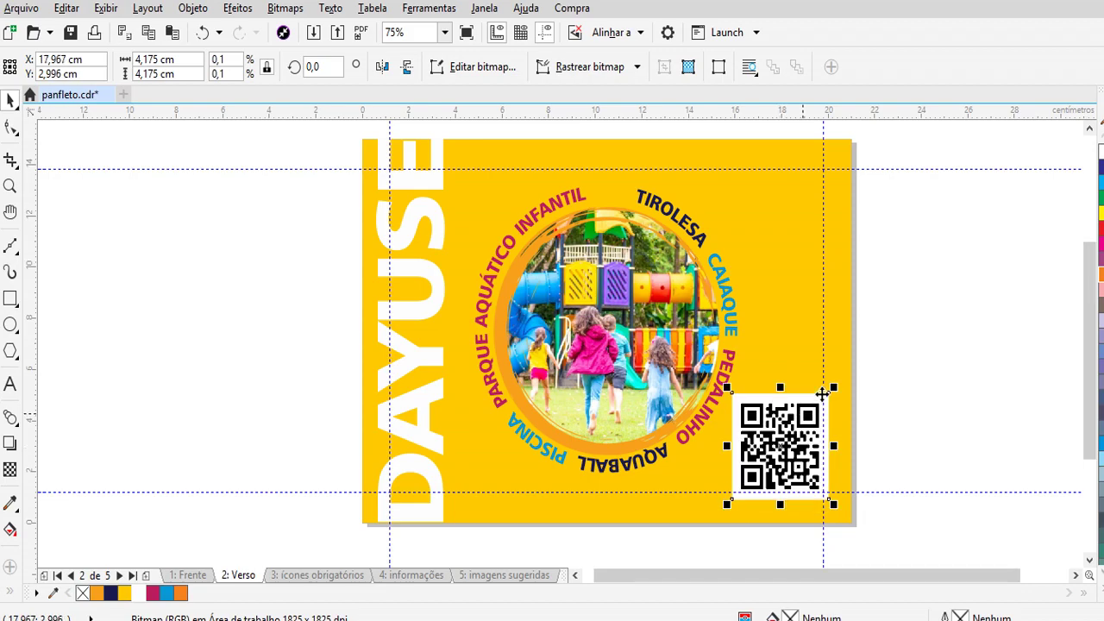
pyautogui.moveTo(833, 387); pyautogui.dragTo(828, 385)
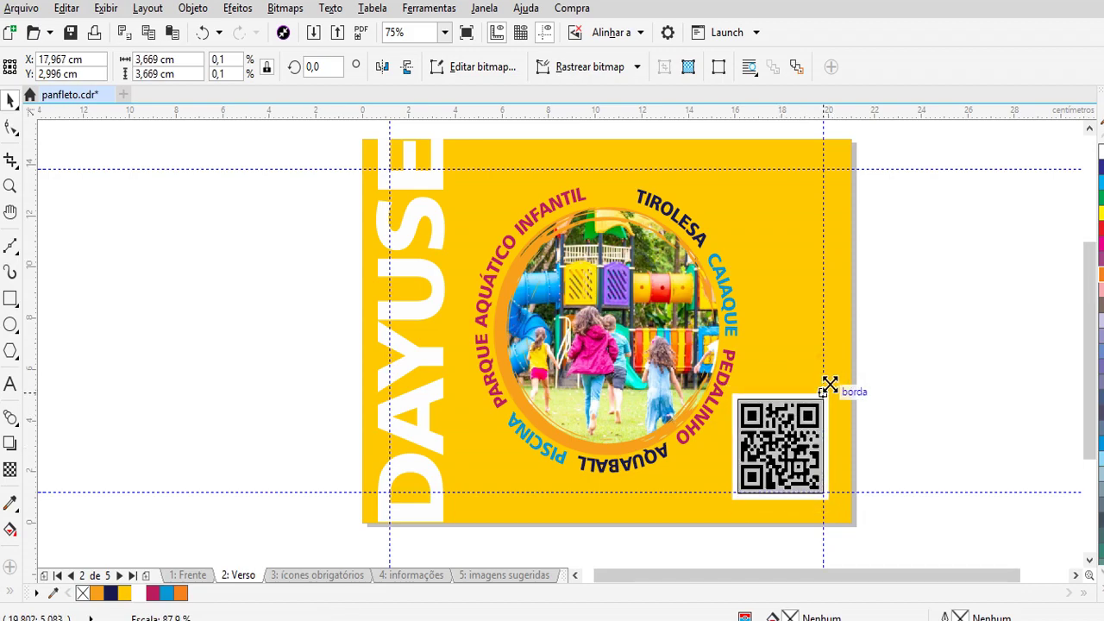
pyautogui.moveTo(734, 500); pyautogui.dragTo(742, 496)
pyautogui.click(970, 317)
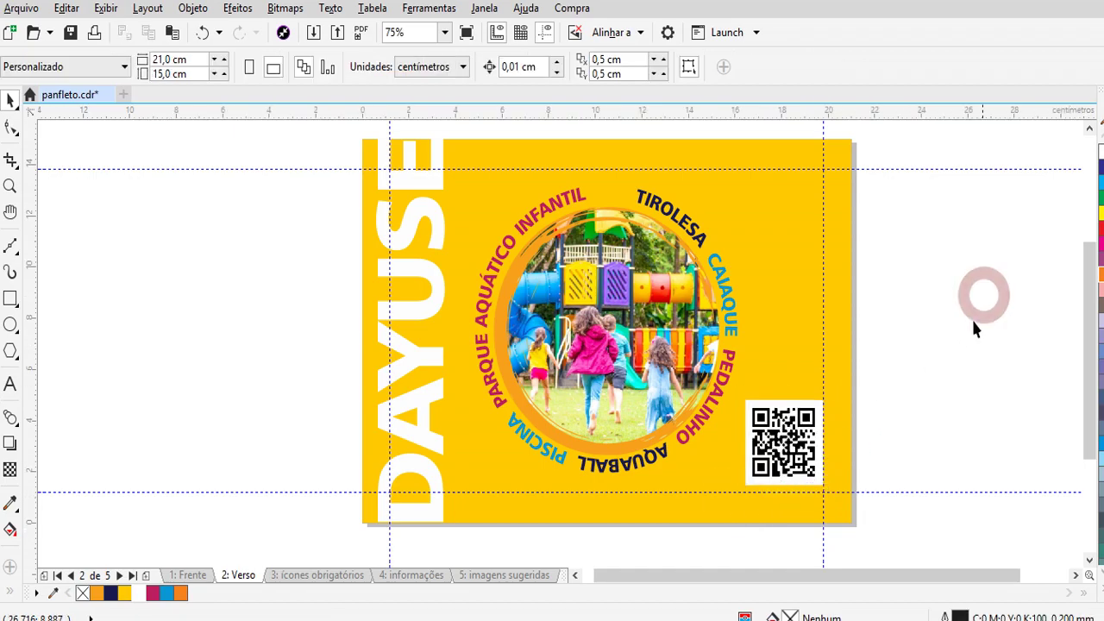
# Nudge the QR code two steps right and two down, then view the blank ícones page
pyautogui.click(776, 422)
pyautogui.press('Right')
pyautogui.press('Right')
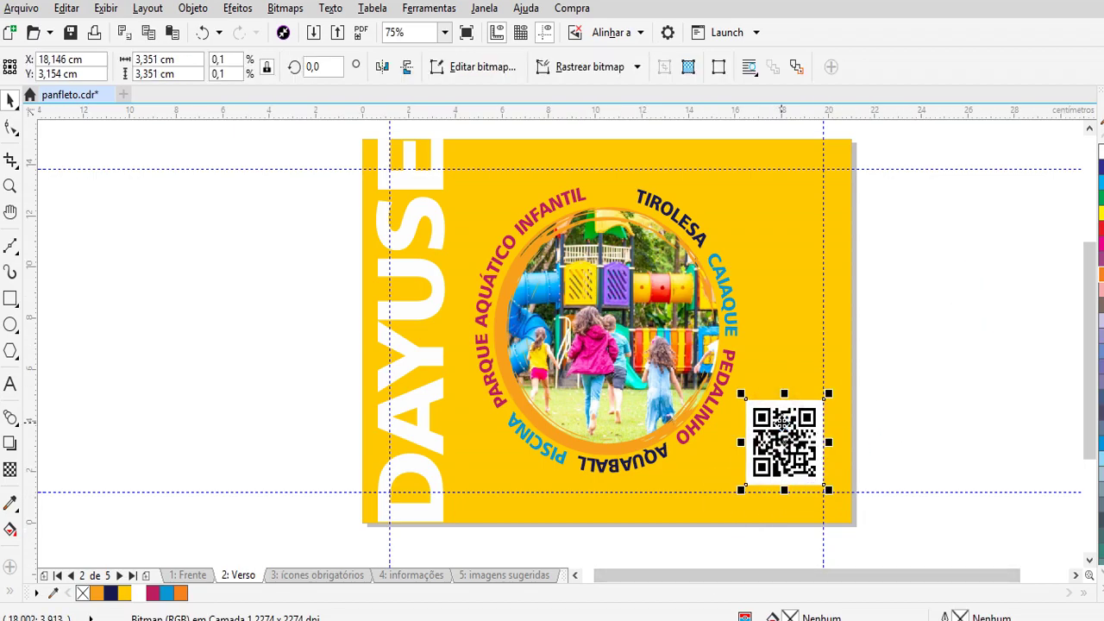
pyautogui.press('Right')
pyautogui.press('Right')
pyautogui.press('Right')
pyautogui.press('Right')
pyautogui.press('Right')
pyautogui.press('Right')
pyautogui.press('Down')
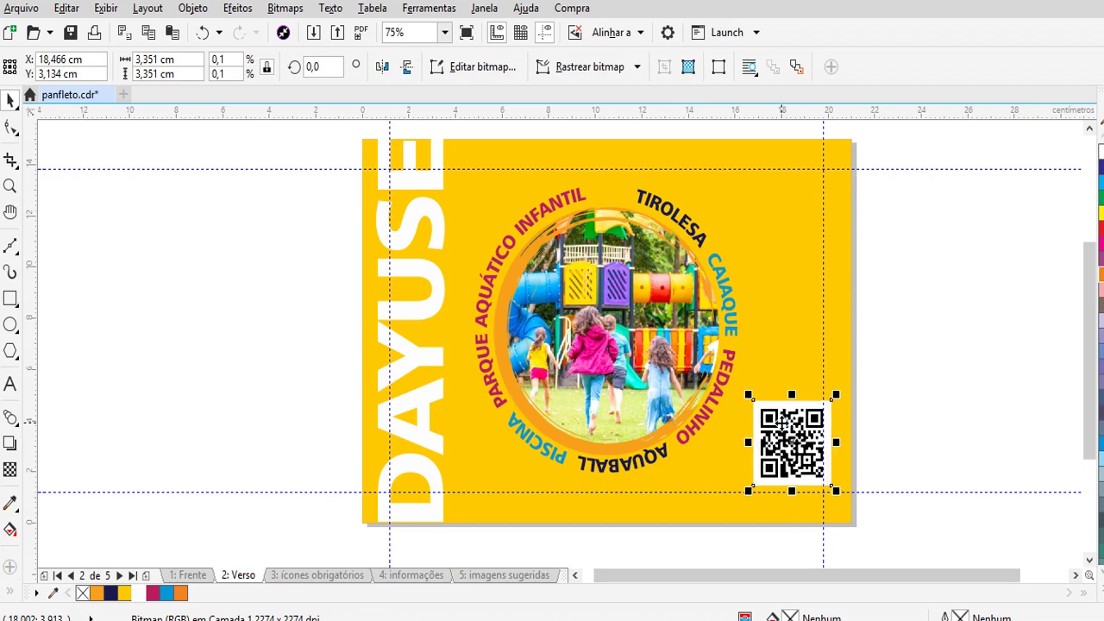
pyautogui.press('Down')
pyautogui.press('Down')
pyautogui.press('Down')
pyautogui.press('Down')
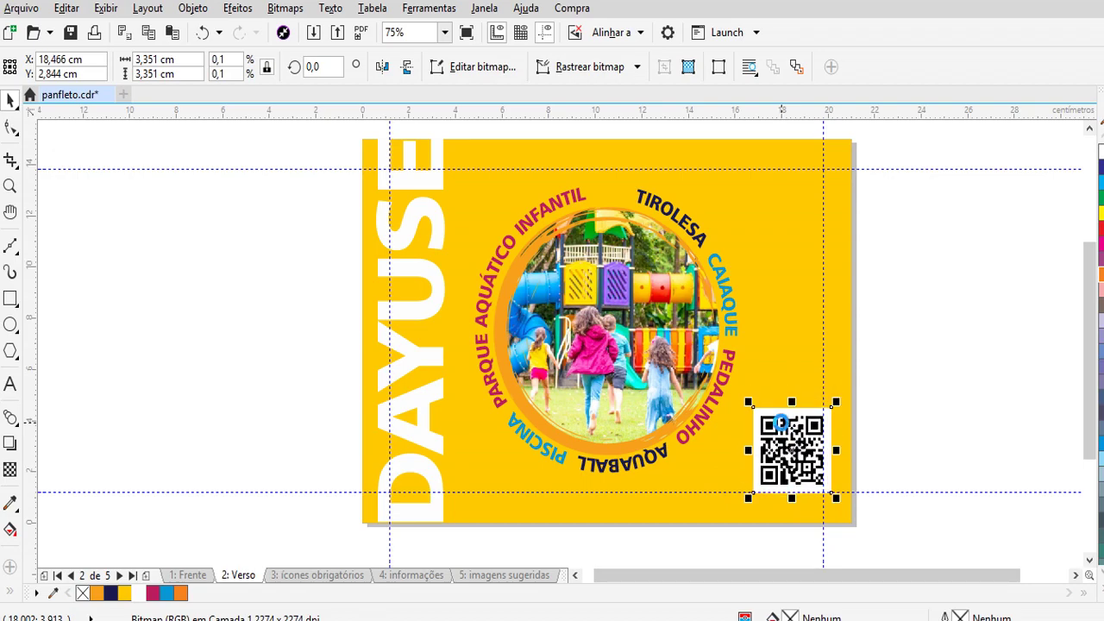
pyautogui.click(970, 310)
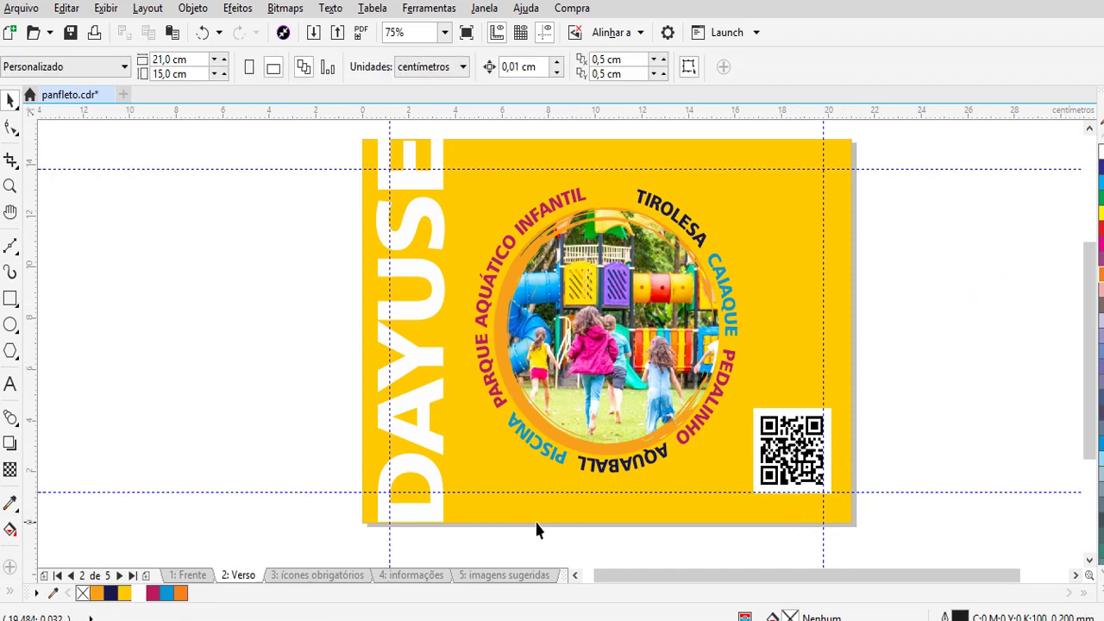
pyautogui.click(336, 575)
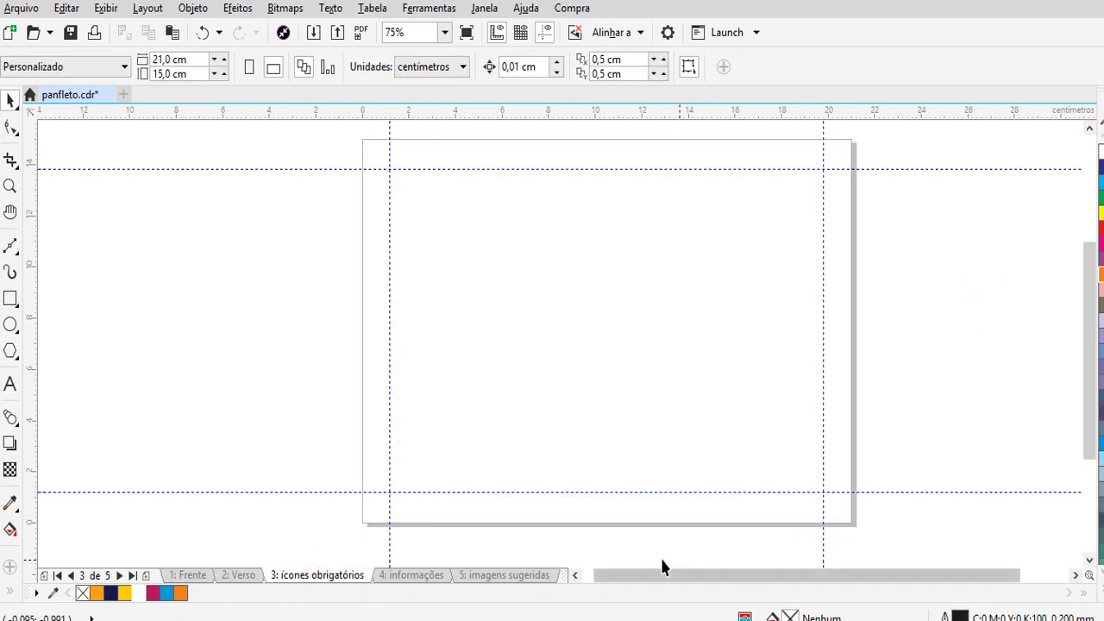
# Cut the three-line address text from the informações page
pyautogui.click(409, 576)
pyautogui.click(548, 276)
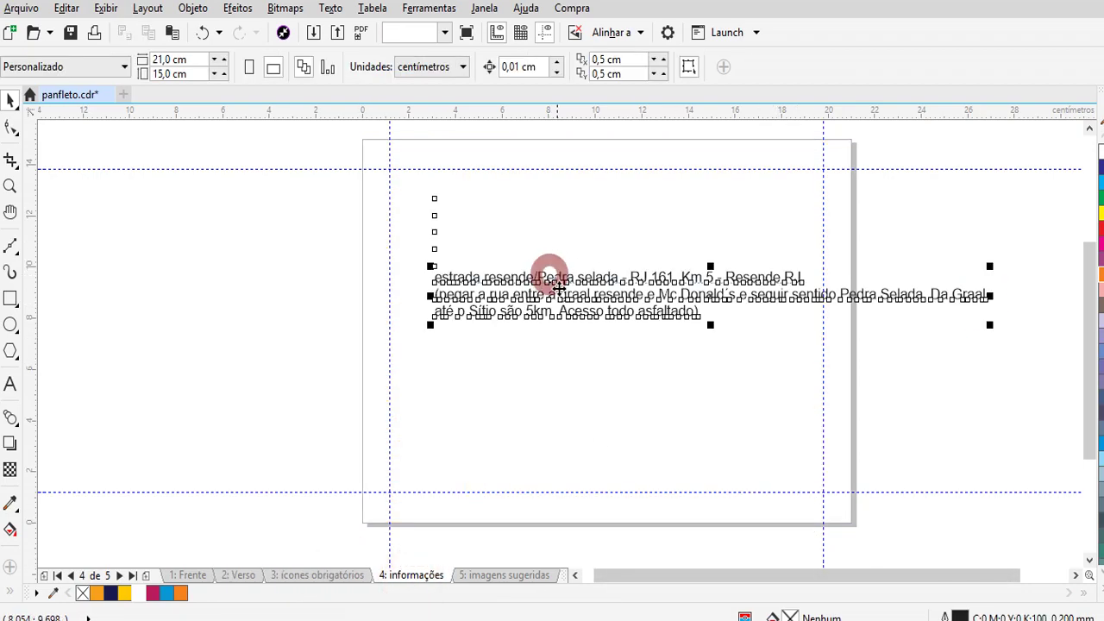
pyautogui.click(11, 382)
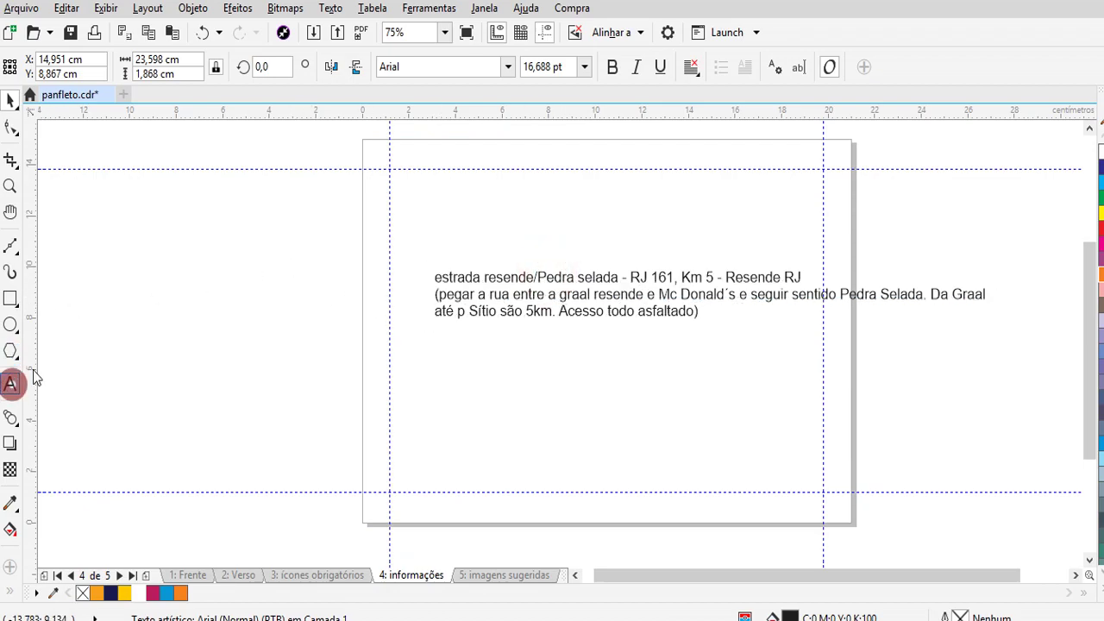
pyautogui.moveTo(721, 313); pyautogui.dragTo(415, 285)
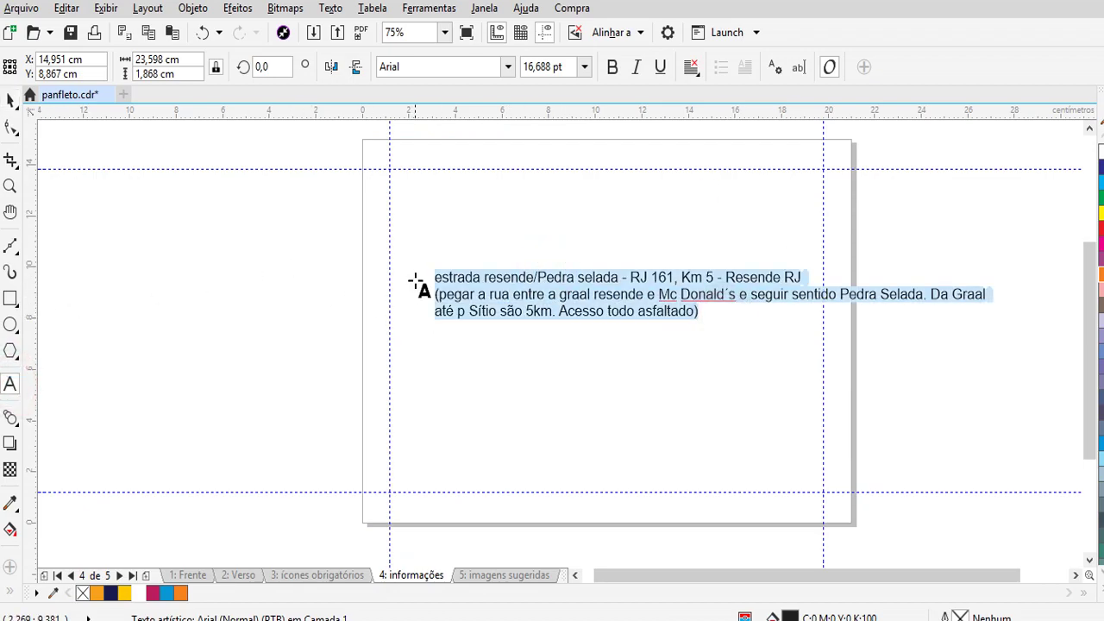
pyautogui.press('Delete')
pyautogui.click(11, 99)
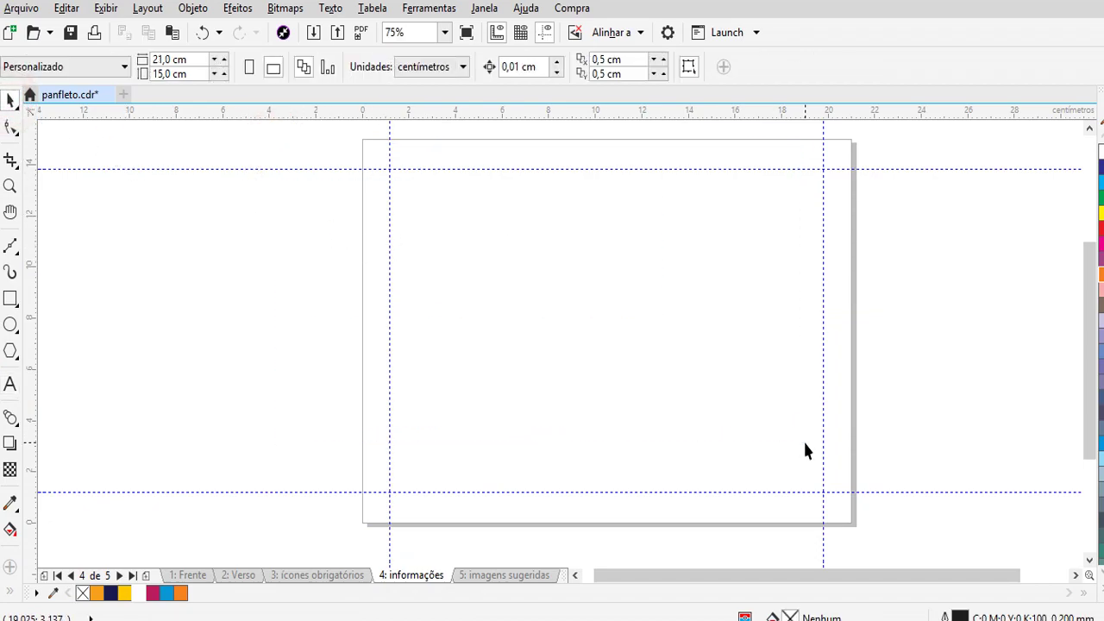
# Paste the address text beside the flyer on the Verso page
pyautogui.click(227, 575)
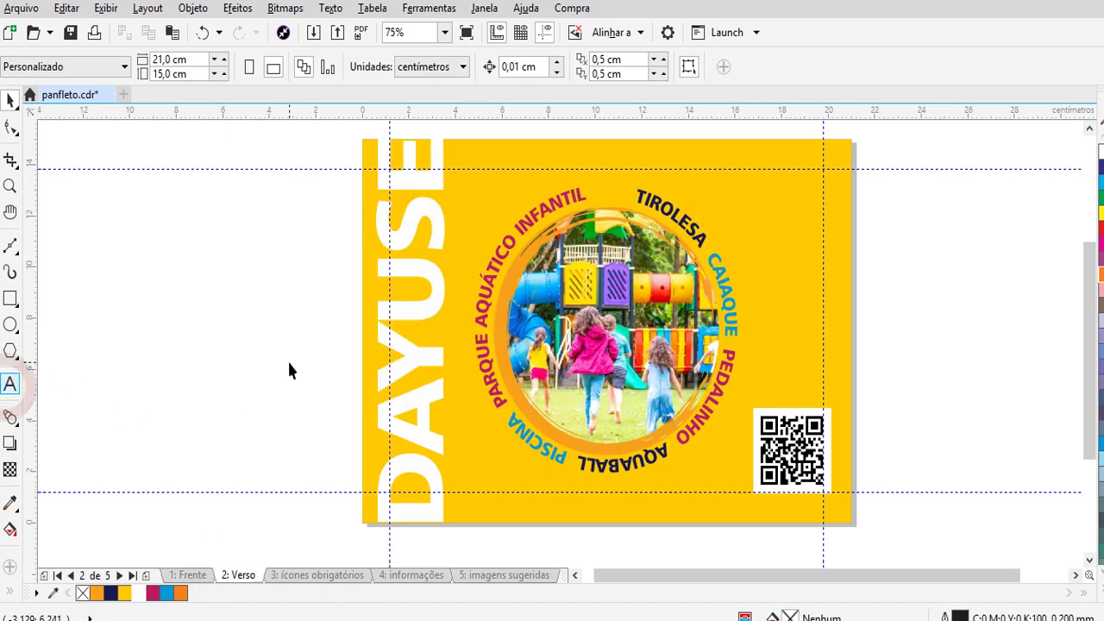
pyautogui.click(287, 360)
pyautogui.click(17, 386)
pyautogui.click(178, 364)
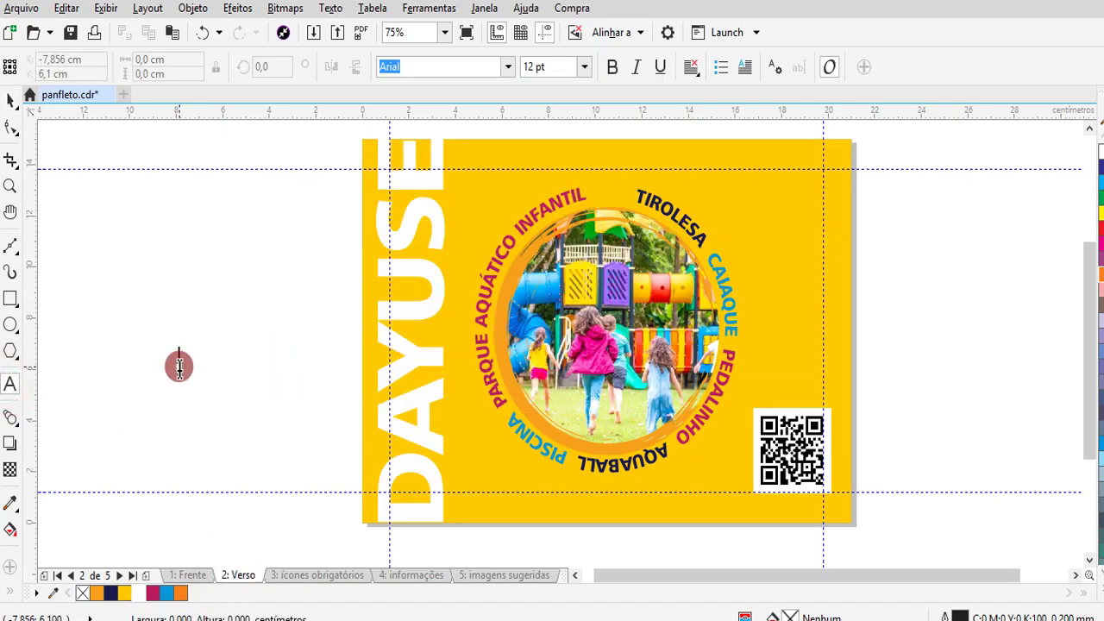
pyautogui.hotkey('ctrl', 'v')
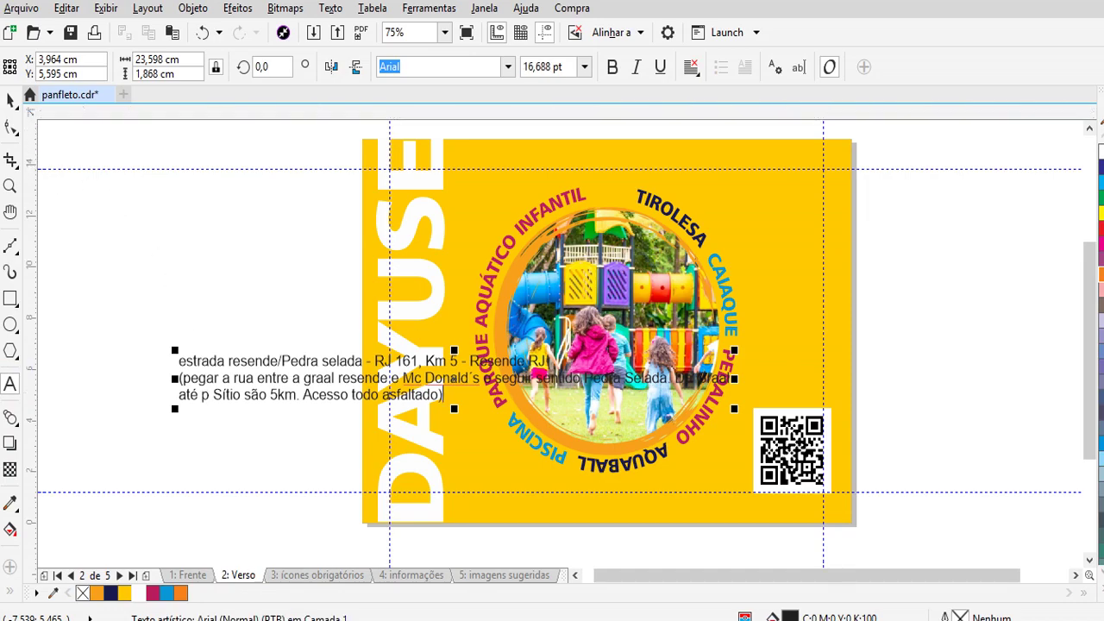
# Set the address text to Humnst777 BT at 12 pt and rotate it about 165°
pyautogui.click(10, 99)
pyautogui.click(507, 67)
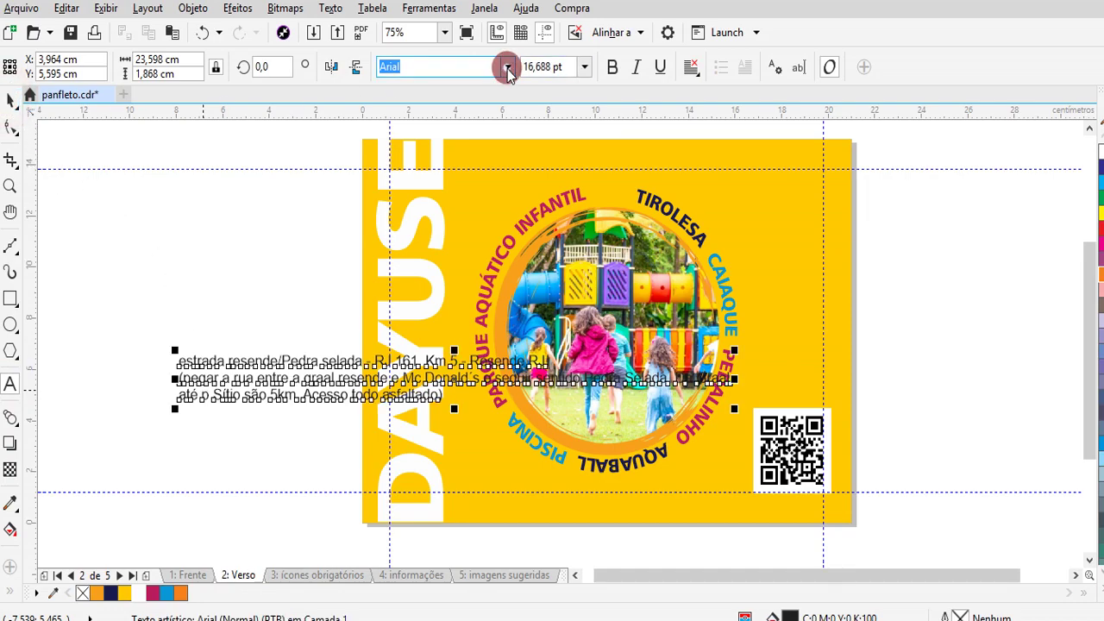
pyautogui.click(462, 145)
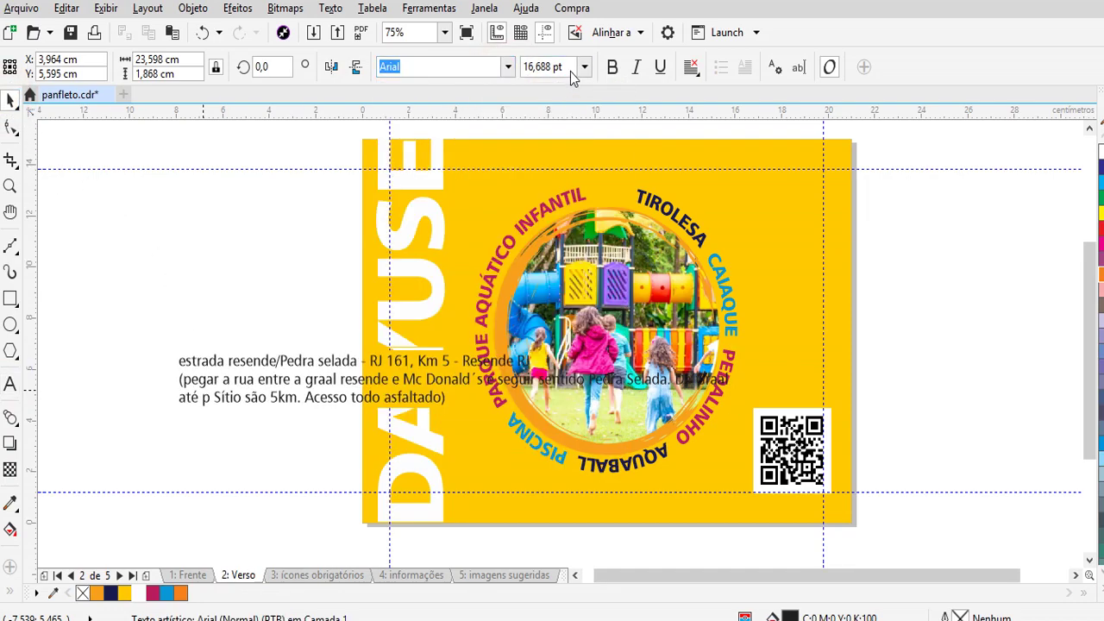
pyautogui.click(565, 67)
pyautogui.write('12')
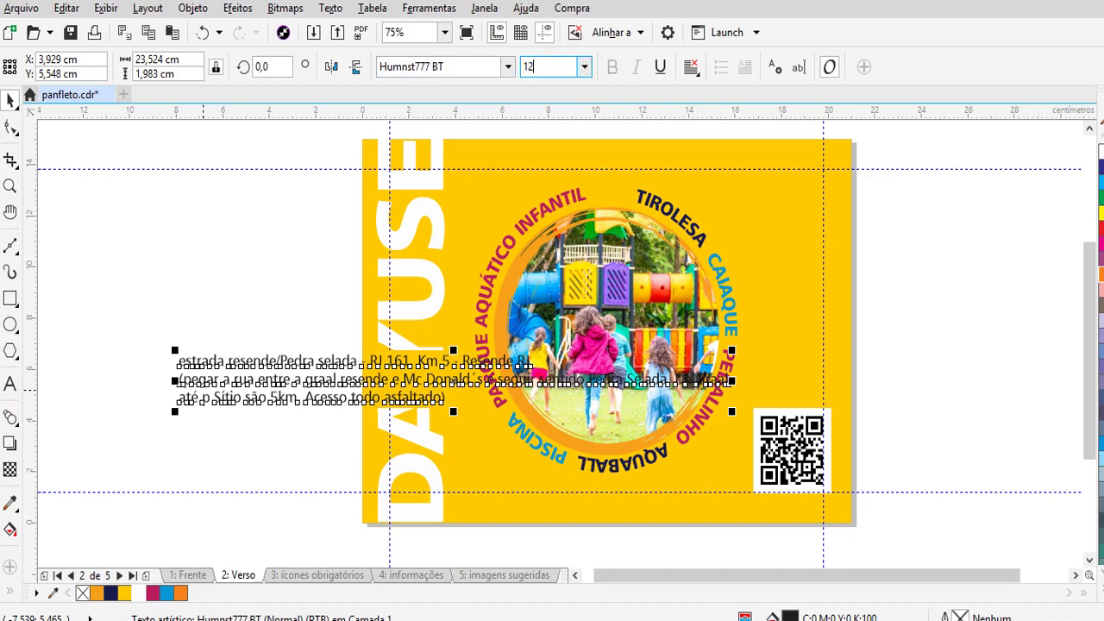
pyautogui.press('Return')
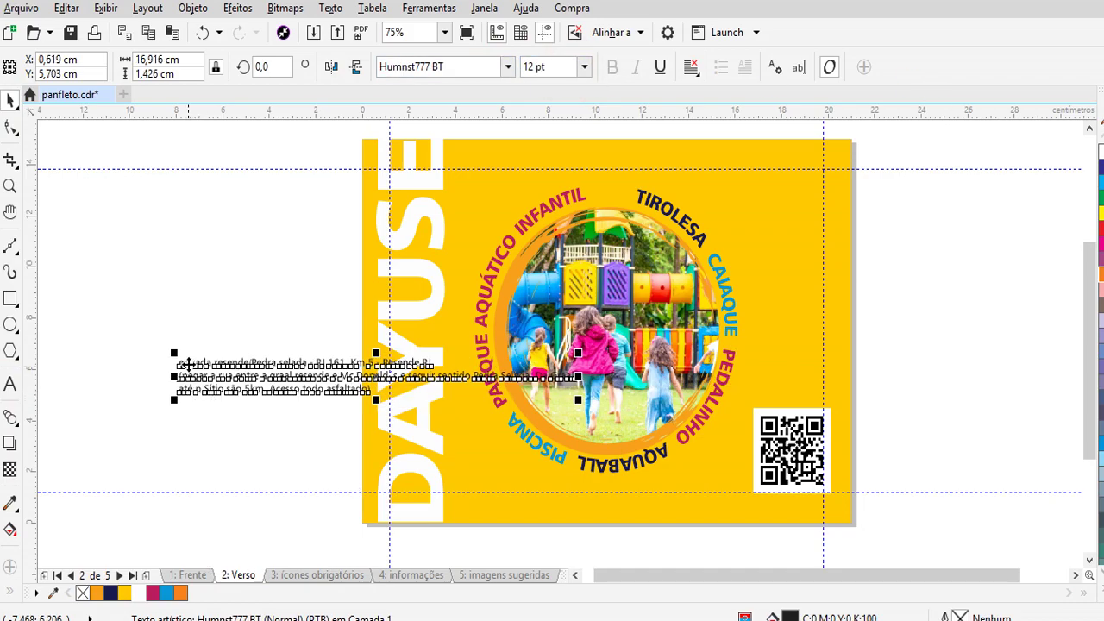
pyautogui.click(188, 365)
pyautogui.moveTo(284, 359); pyautogui.dragTo(856, 330)
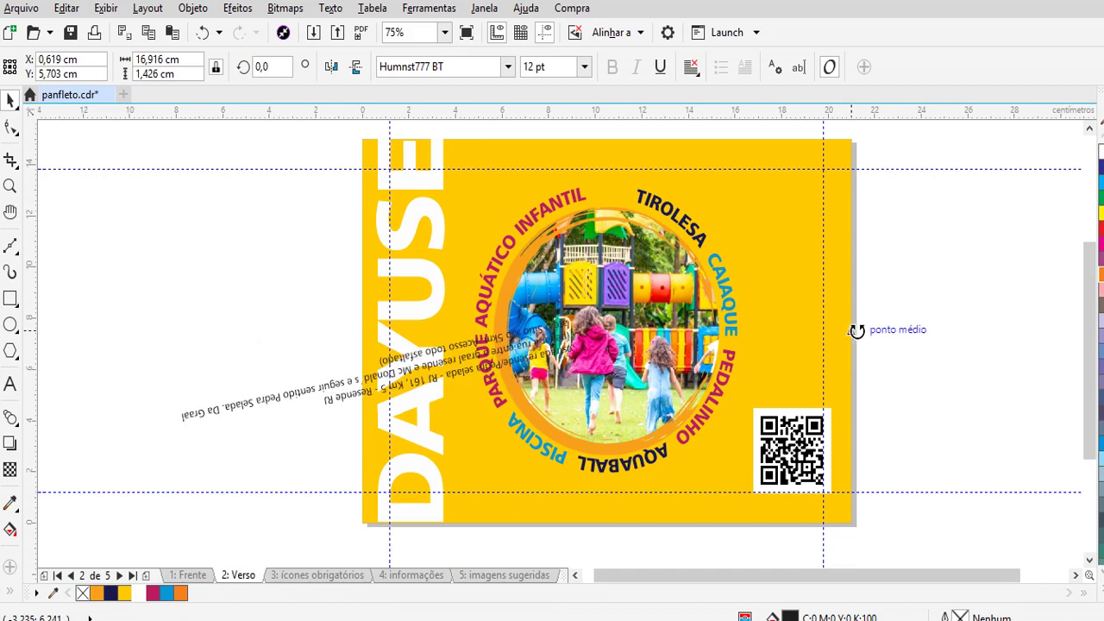
# Undo the address rotation and drag the horizontal address block onto the card
pyautogui.hotkey('ctrl', 'z')
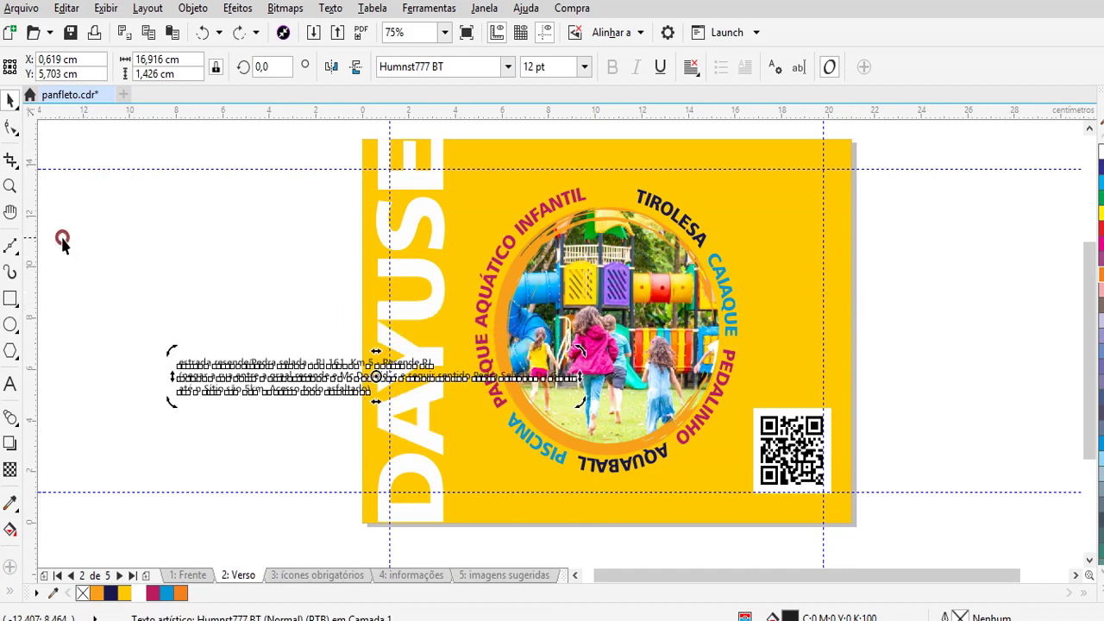
pyautogui.click(63, 241)
pyautogui.click(10, 382)
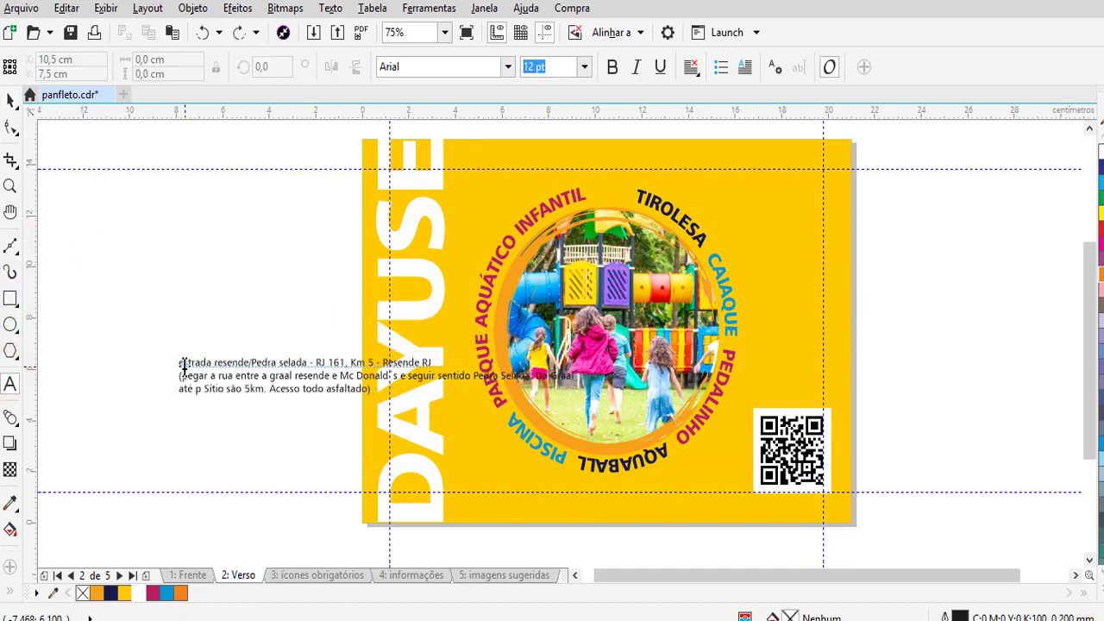
pyautogui.click(182, 376)
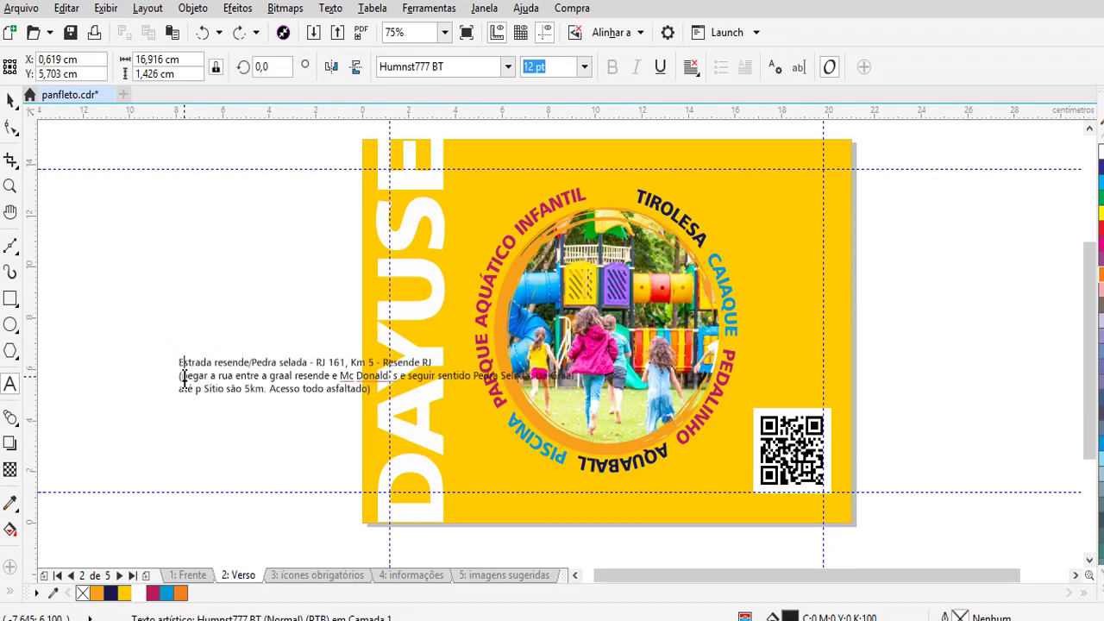
pyautogui.click(9, 99)
pyautogui.moveTo(408, 399); pyautogui.dragTo(412, 402)
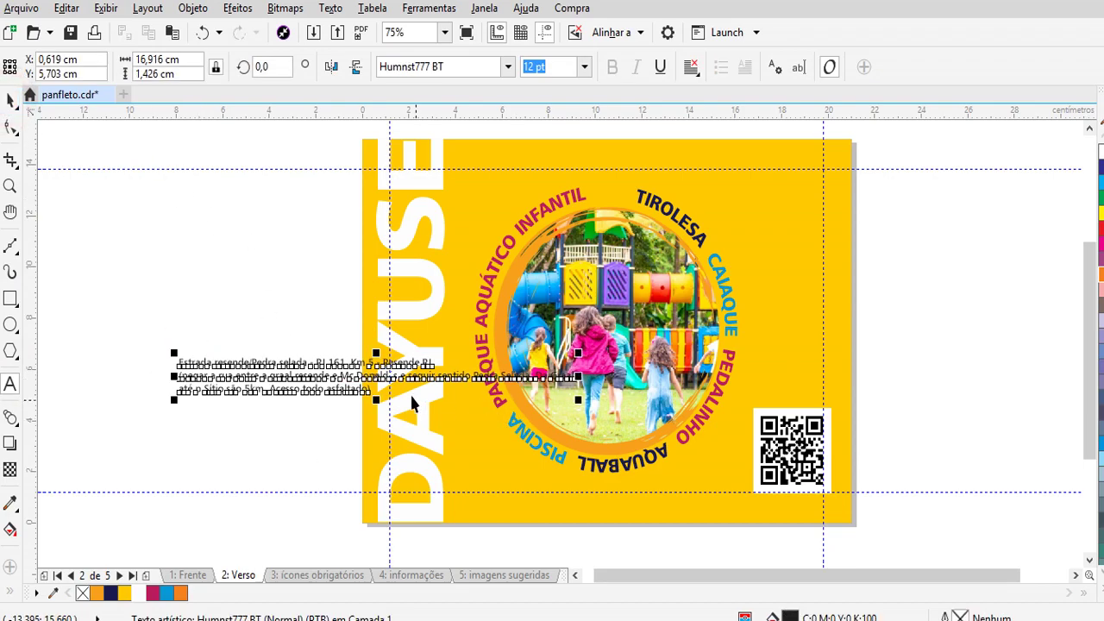
pyautogui.moveTo(277, 374); pyautogui.dragTo(420, 374)
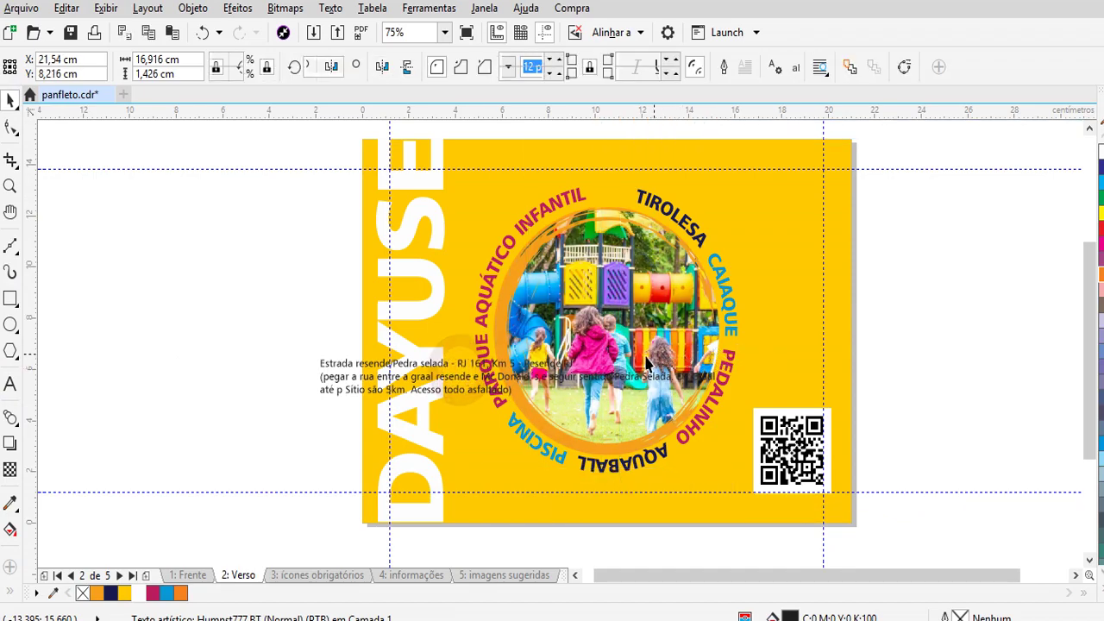
pyautogui.press('Escape')
pyautogui.moveTo(516, 369); pyautogui.dragTo(769, 369)
pyautogui.hotkey('ctrl', 'z')
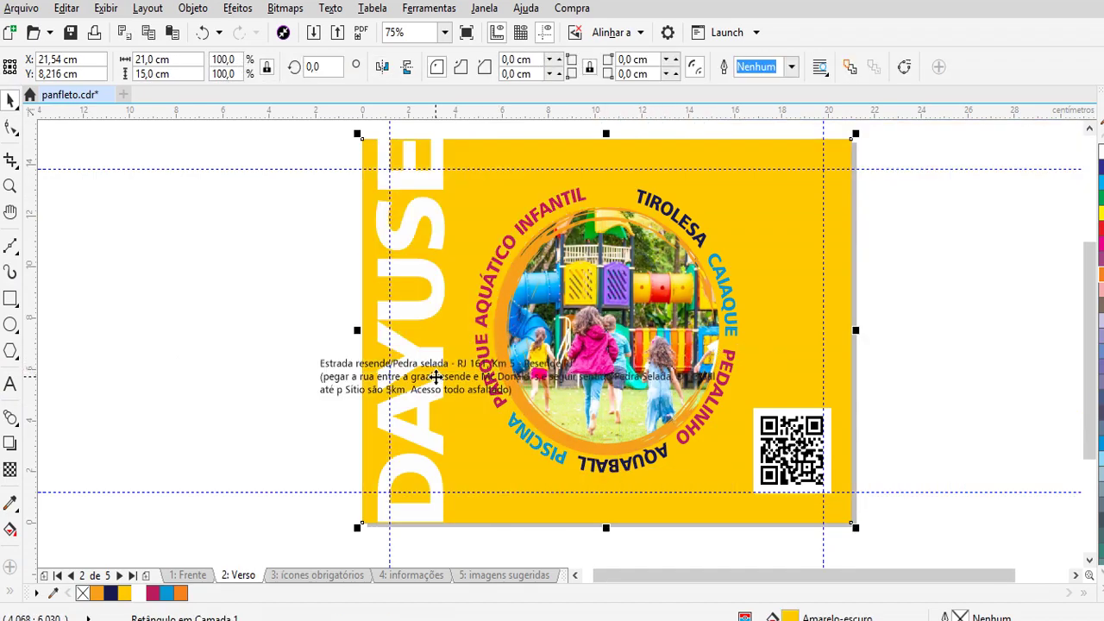
# Move the address to the card's right edge, try and undo a rotation, then place it at the top
pyautogui.moveTo(429, 373)
pyautogui.mouseDown()
pyautogui.moveTo(879, 336)
pyautogui.moveTo(868, 291)
pyautogui.mouseUp()
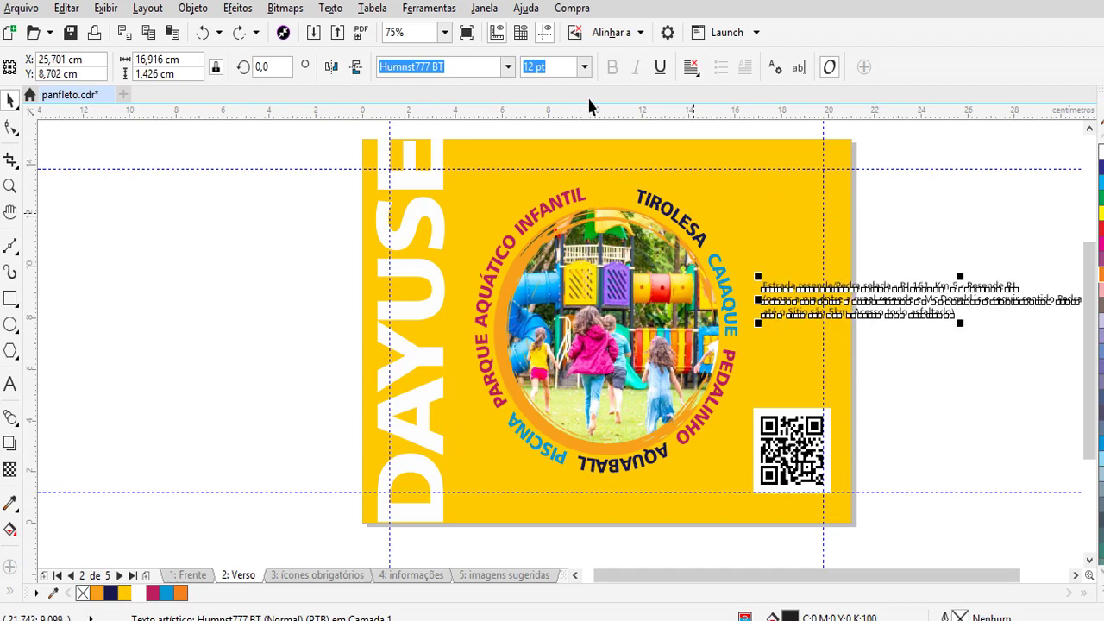
pyautogui.click(266, 66)
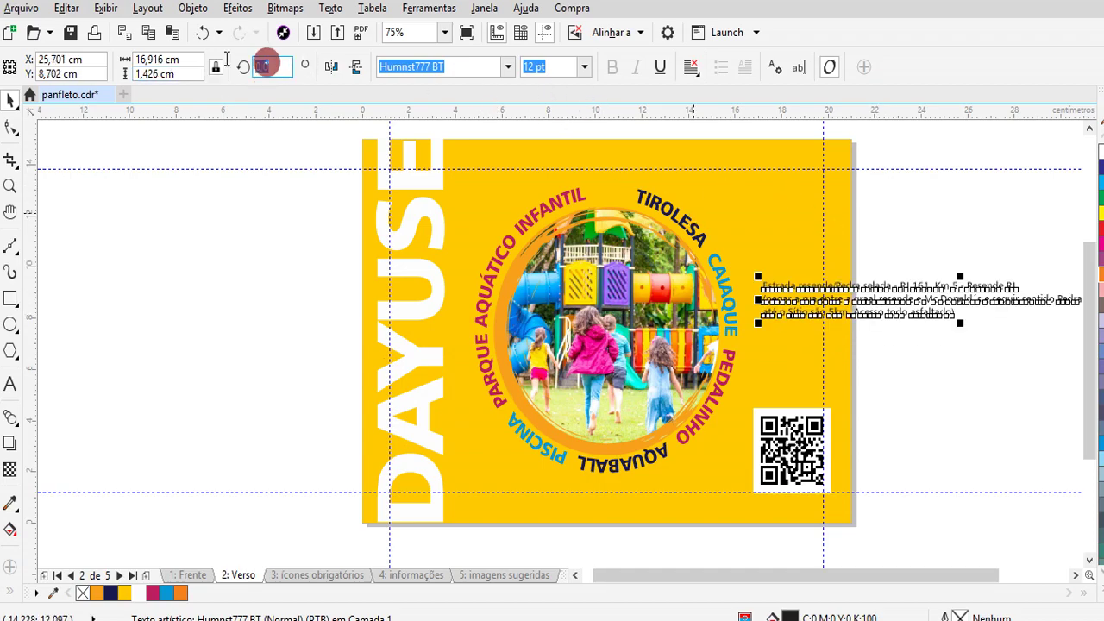
pyautogui.write('90')
pyautogui.press('Return')
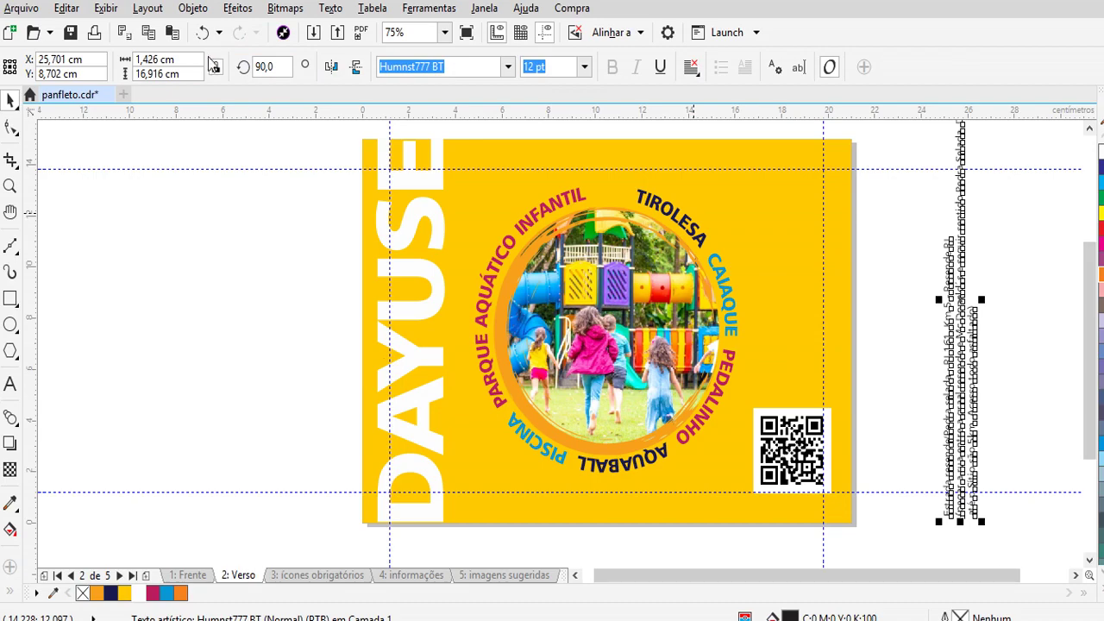
pyautogui.hotkey('ctrl', 'z')
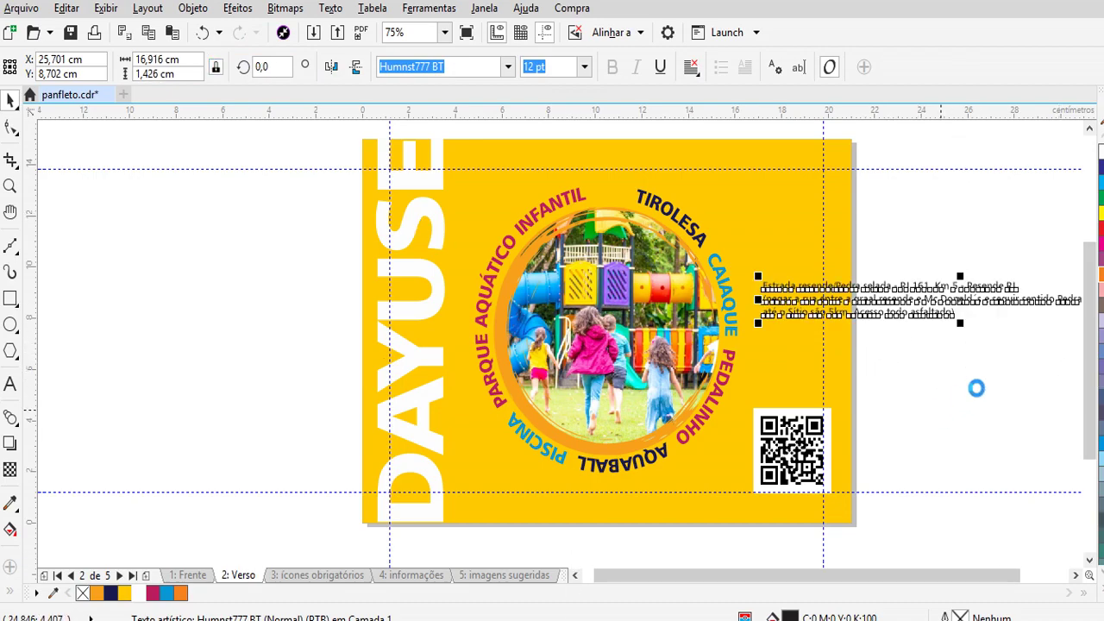
pyautogui.moveTo(967, 293); pyautogui.dragTo(680, 160)
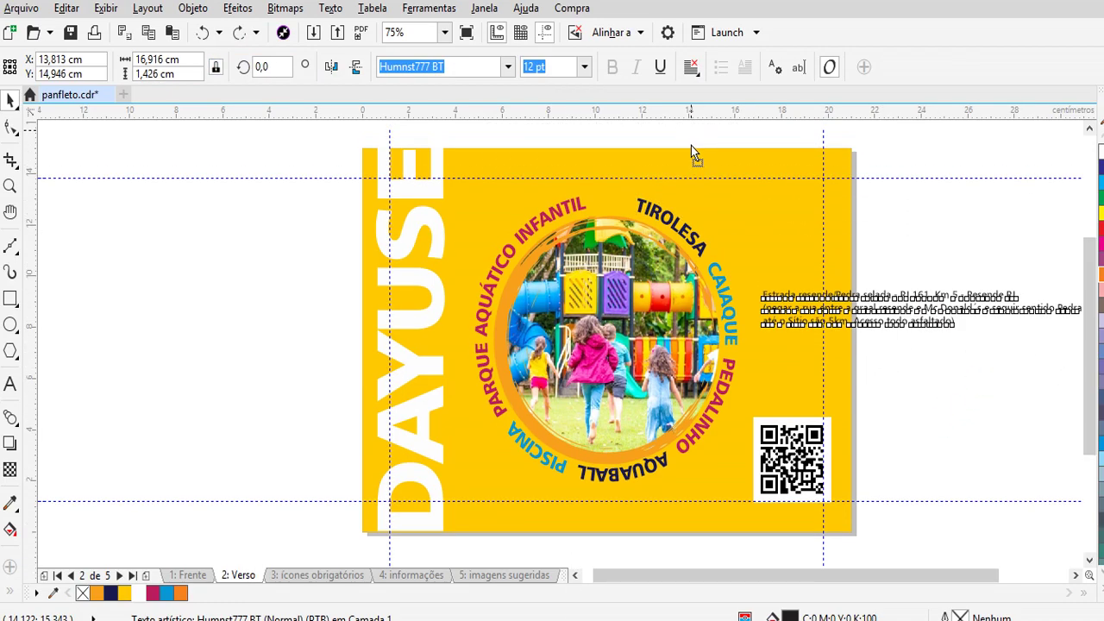
# Capitalise 'Pegar' and replace 'graal resende' with 'GRAAL RESENDE' in the address
pyautogui.scroll(2, 660, 150)
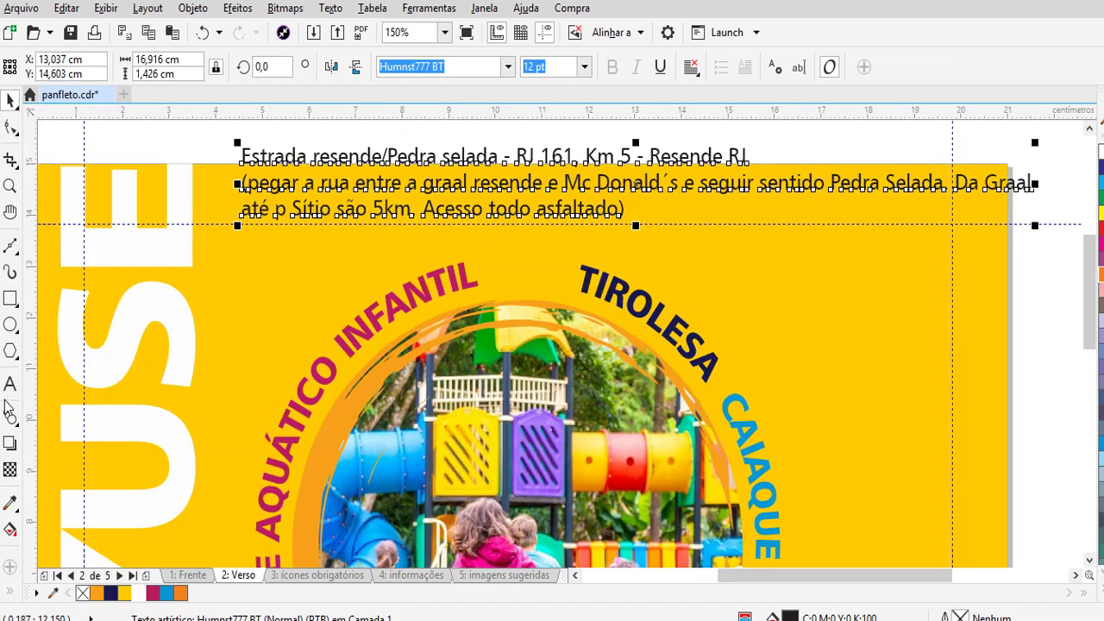
pyautogui.click(11, 383)
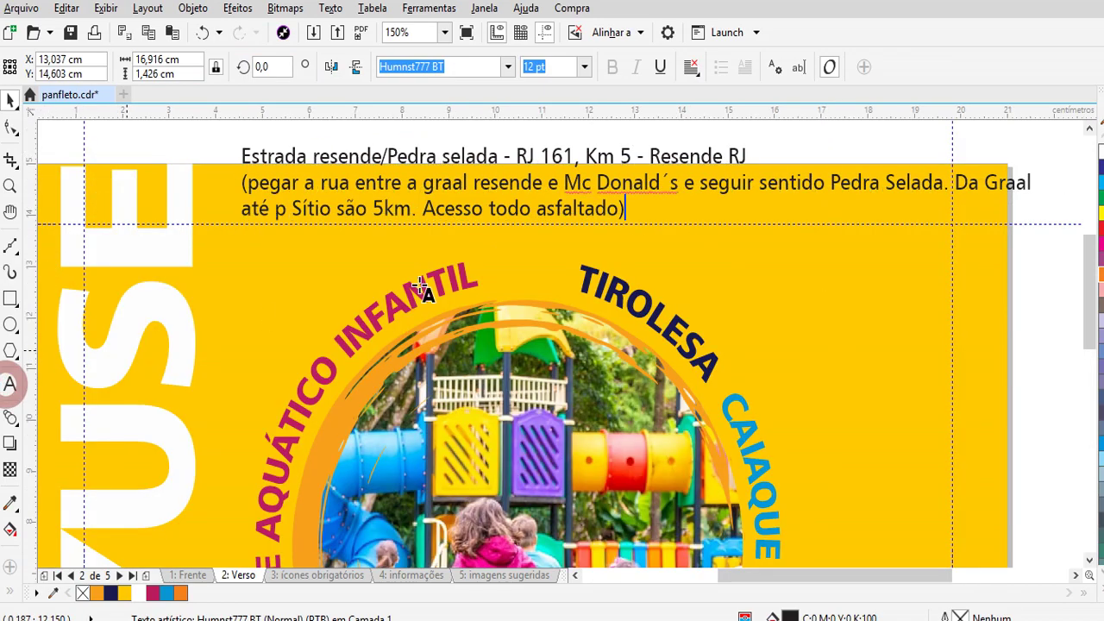
pyautogui.click(243, 181)
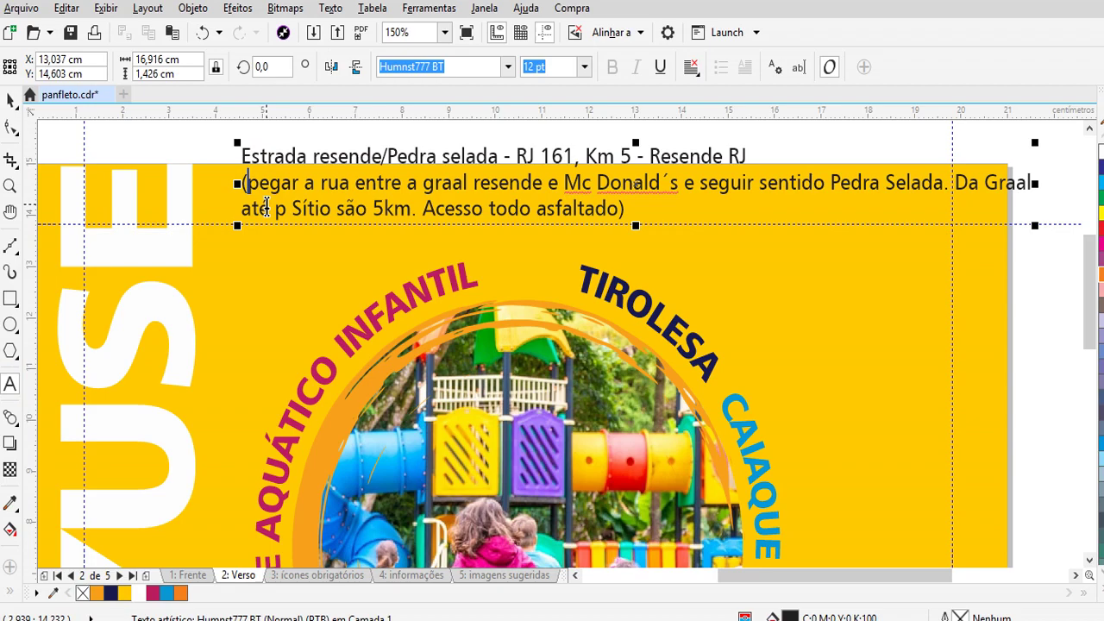
pyautogui.press('Delete')
pyautogui.write('P')
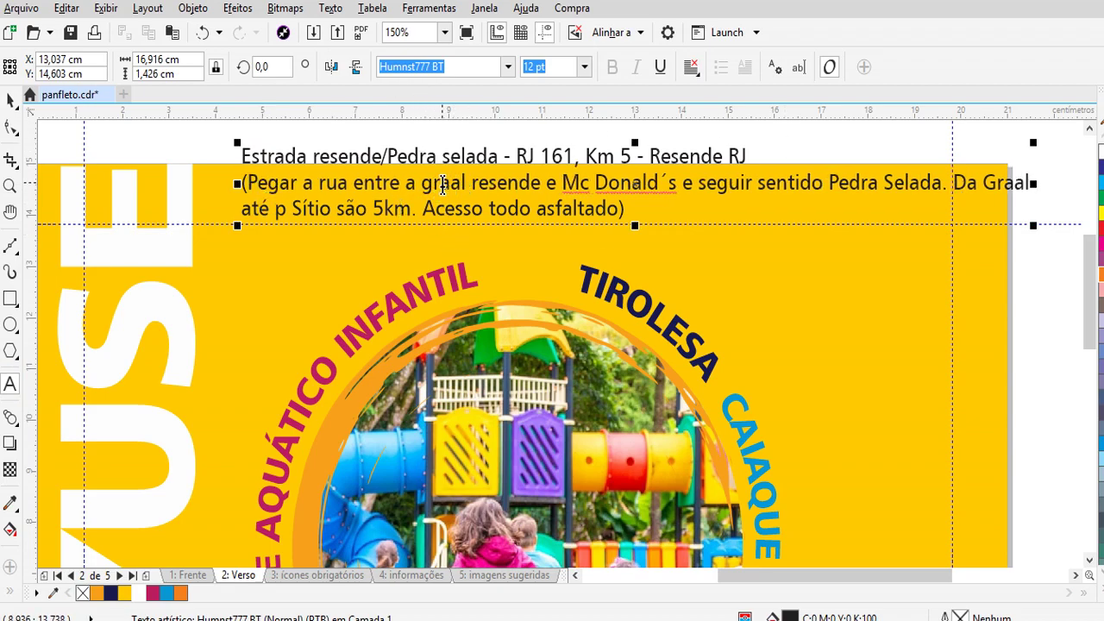
pyautogui.moveTo(468, 184); pyautogui.dragTo(423, 186)
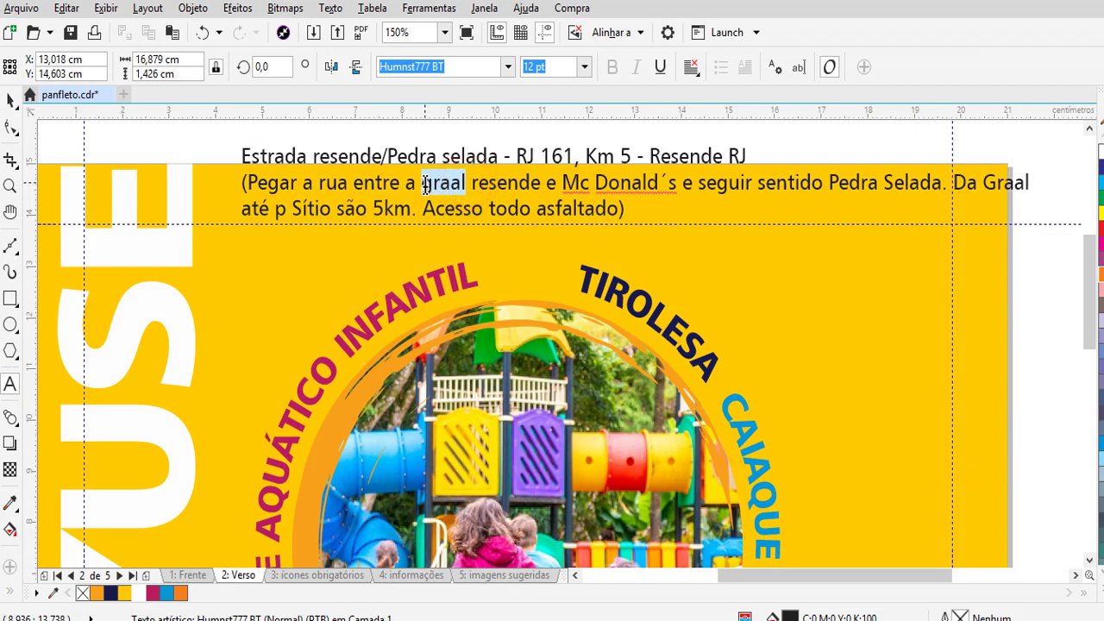
pyautogui.write('GRAALL')
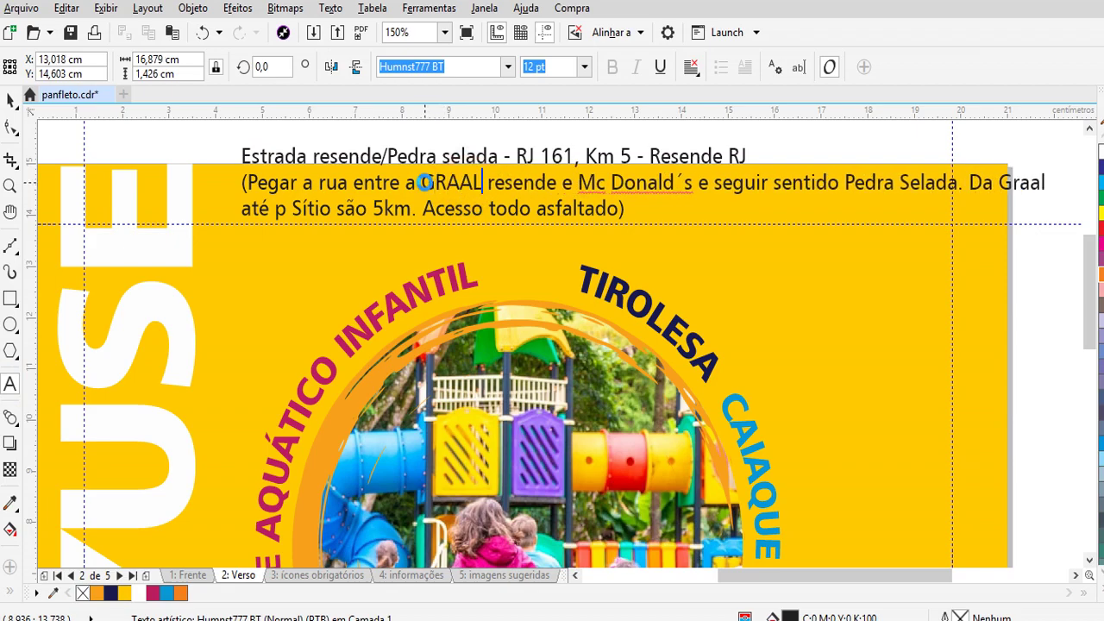
pyautogui.write(' RE')
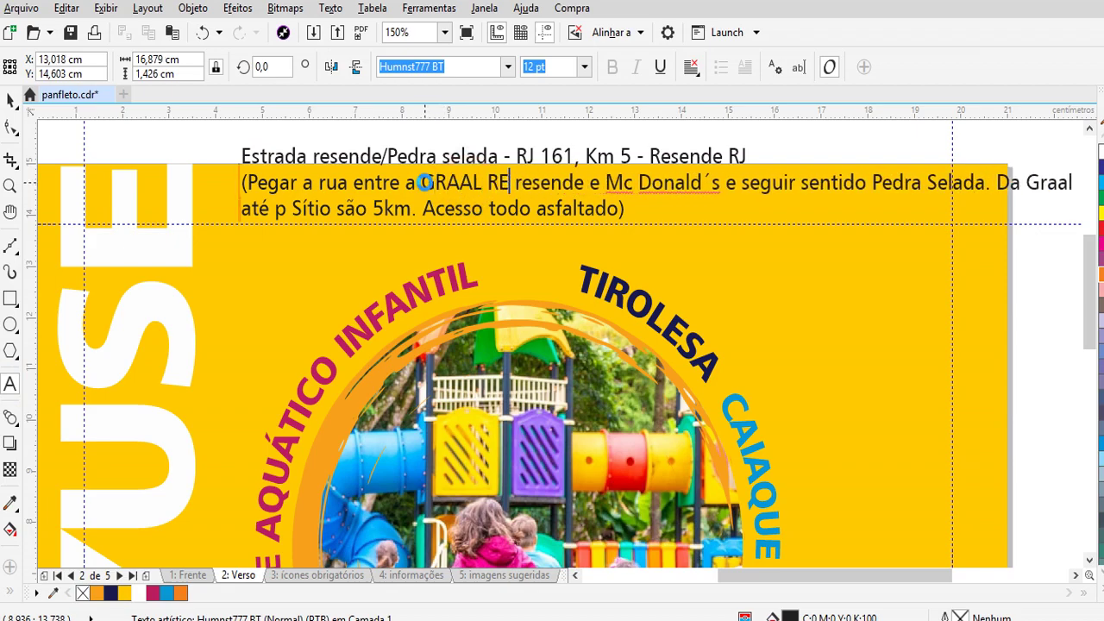
pyautogui.write('SENDE')
pyautogui.press('Delete')
pyautogui.press('Delete')
pyautogui.press('Delete')
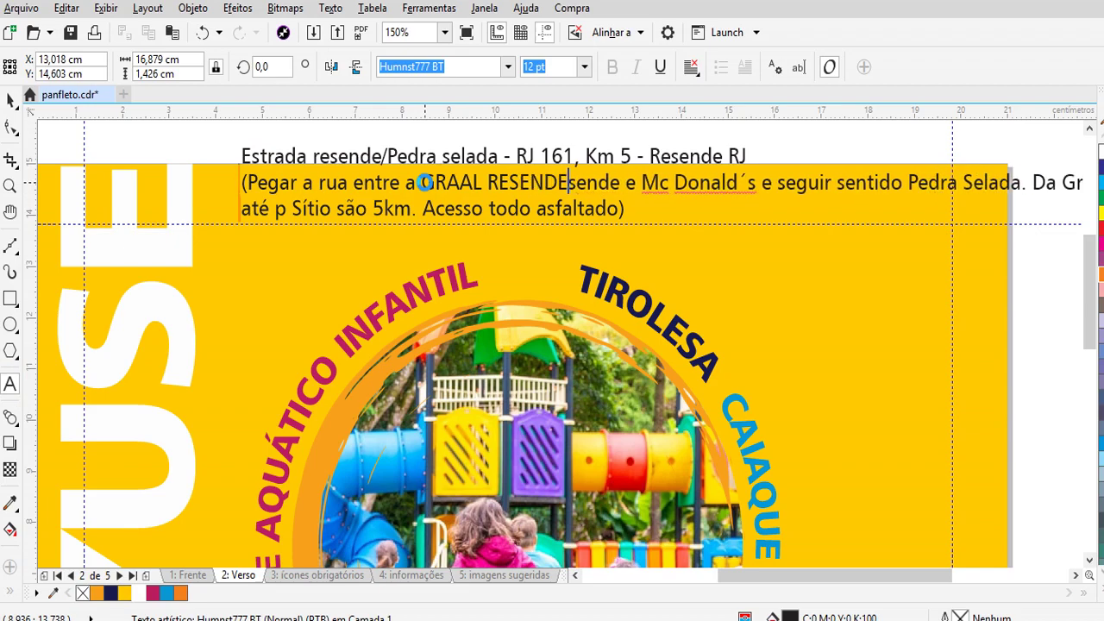
pyautogui.press('Delete')
pyautogui.press('Delete')
pyautogui.press('Delete')
pyautogui.press('Delete')
pyautogui.press('Escape')
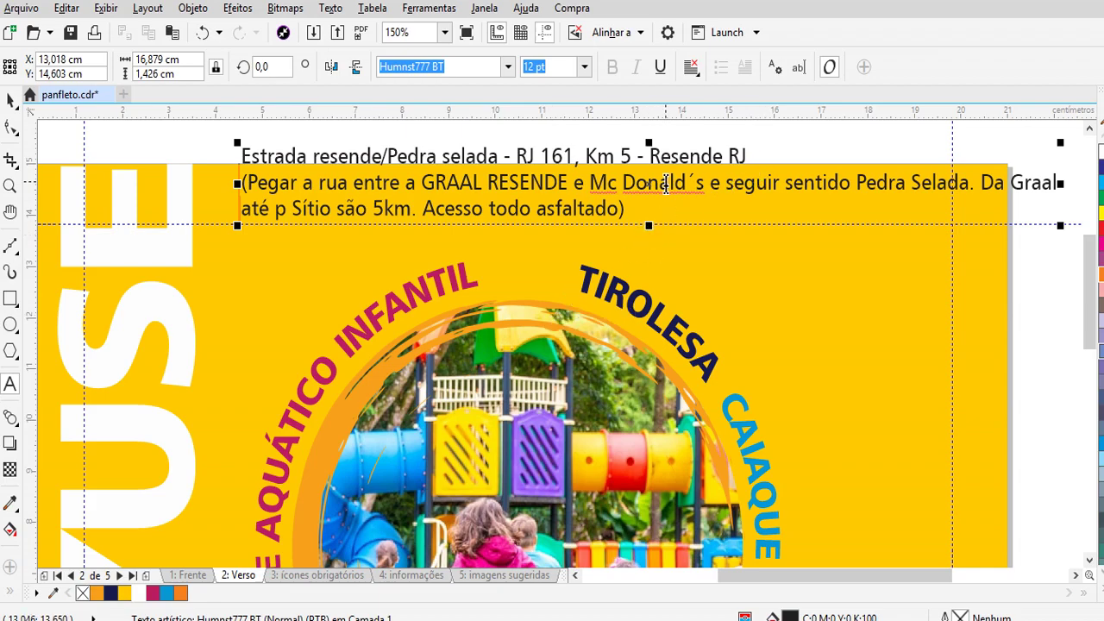
# Correct 'Mc Donald´s' to 'McDonald's' in the address text
pyautogui.click(615, 188)
pyautogui.press('BackSpace')
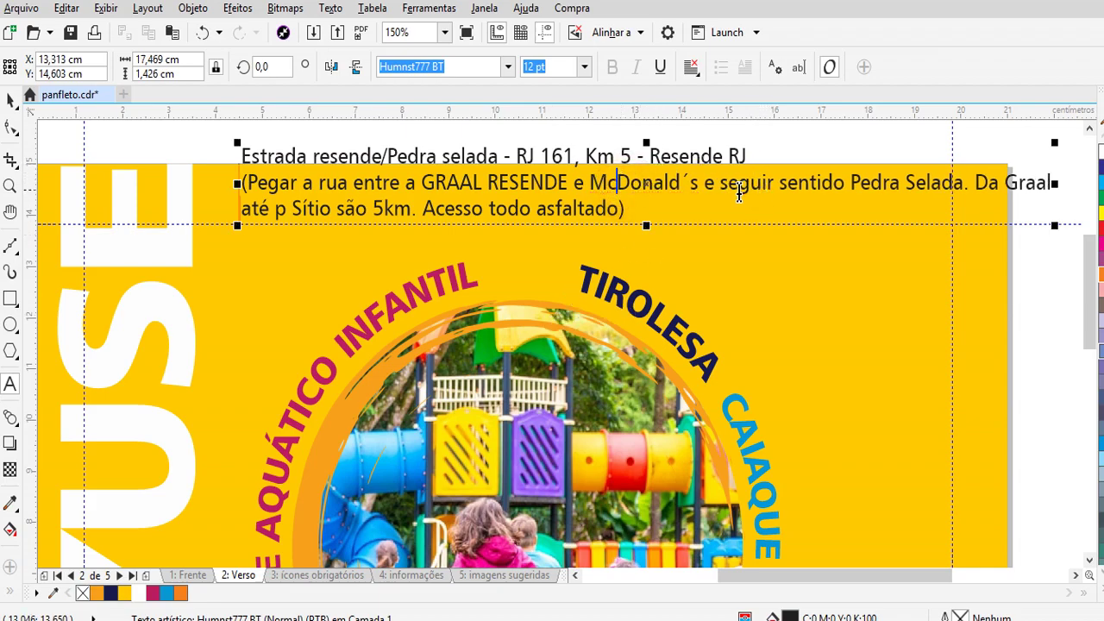
pyautogui.click(688, 187)
pyautogui.press('BackSpace')
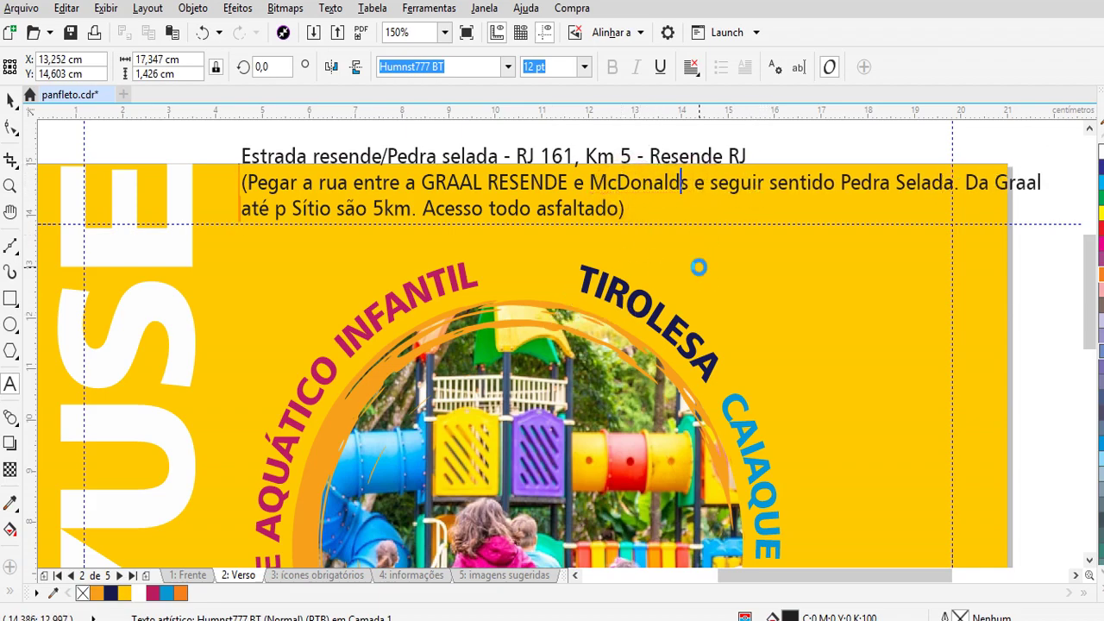
pyautogui.write("'")
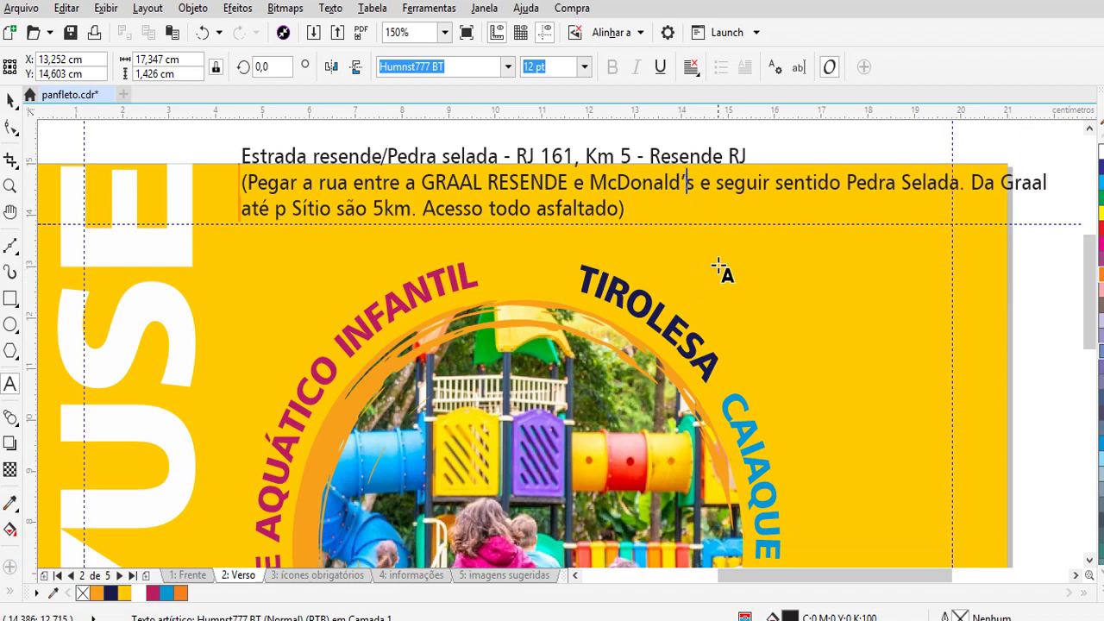
# Rebreak the address into four lines, putting 'Acesso todo asfaltado)' on its own line
pyautogui.click(774, 186)
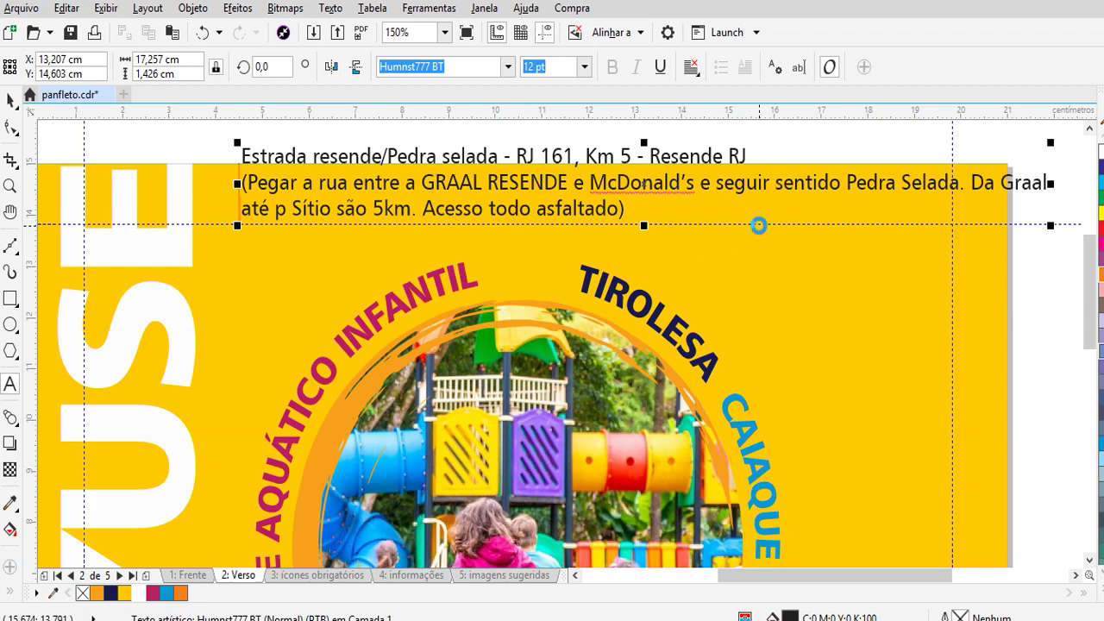
pyautogui.press('Return')
pyautogui.press('BackSpace')
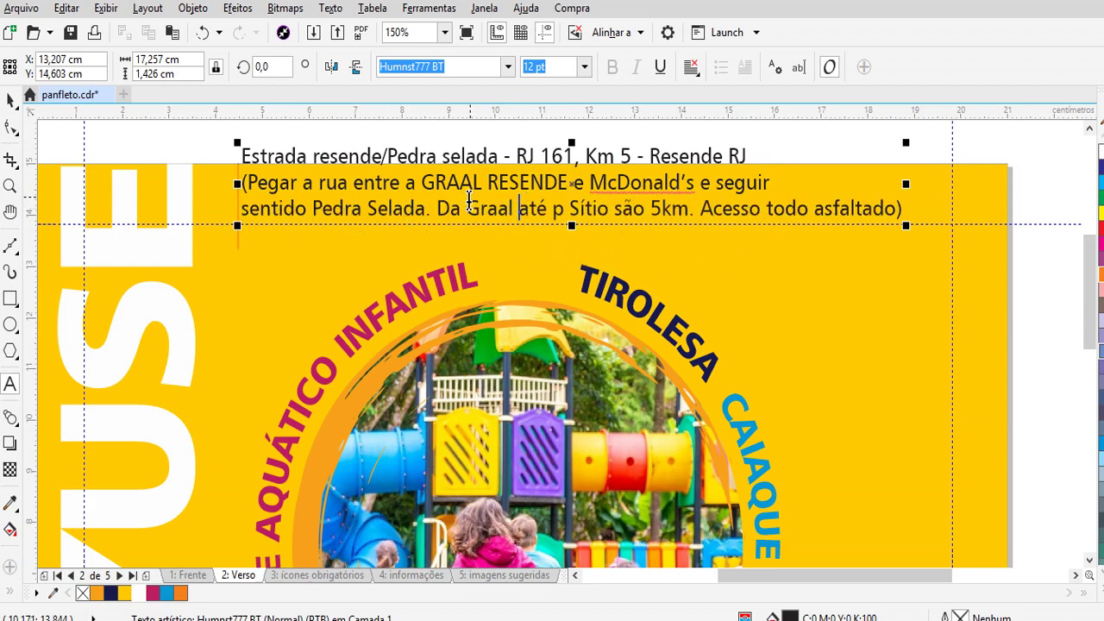
pyautogui.click(702, 208)
pyautogui.press('Return')
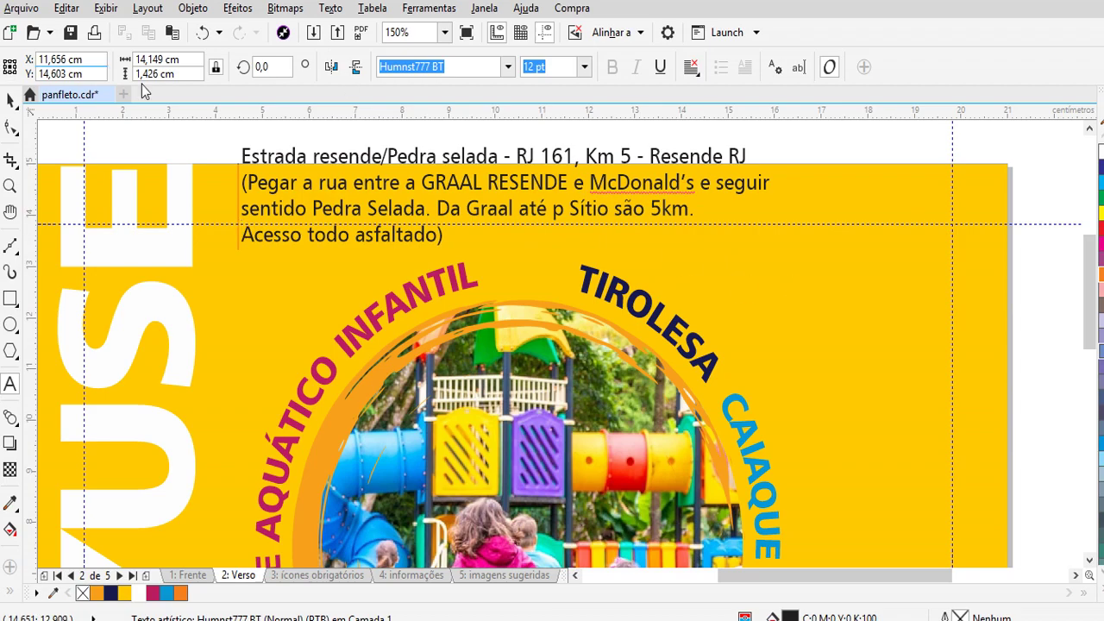
pyautogui.click(11, 100)
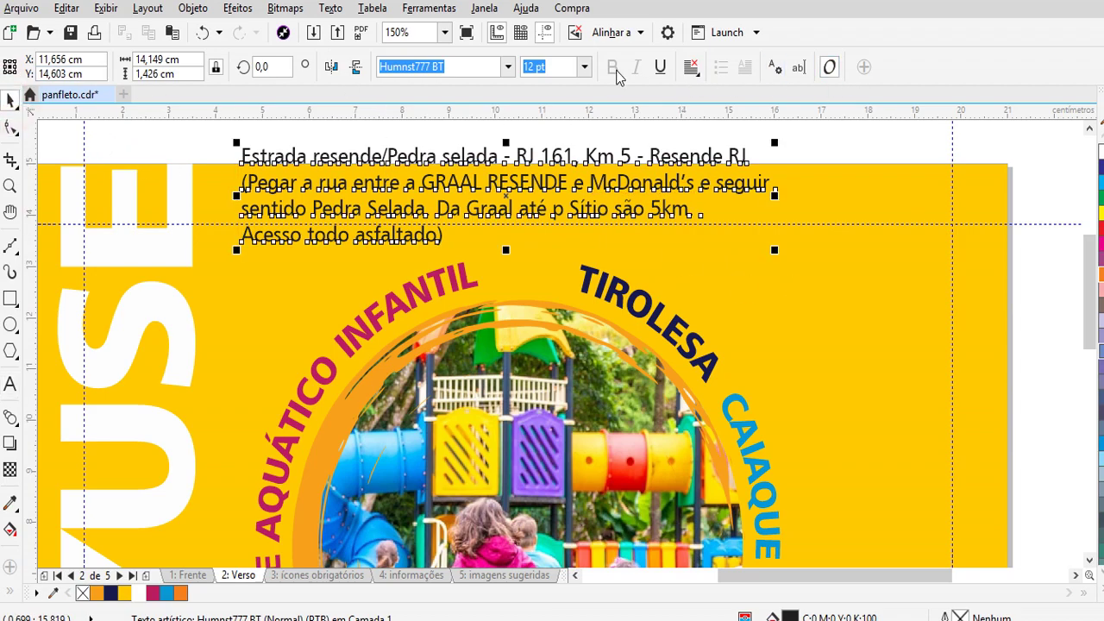
# Fully justify the address text and rotate it 90°
pyautogui.click(692, 69)
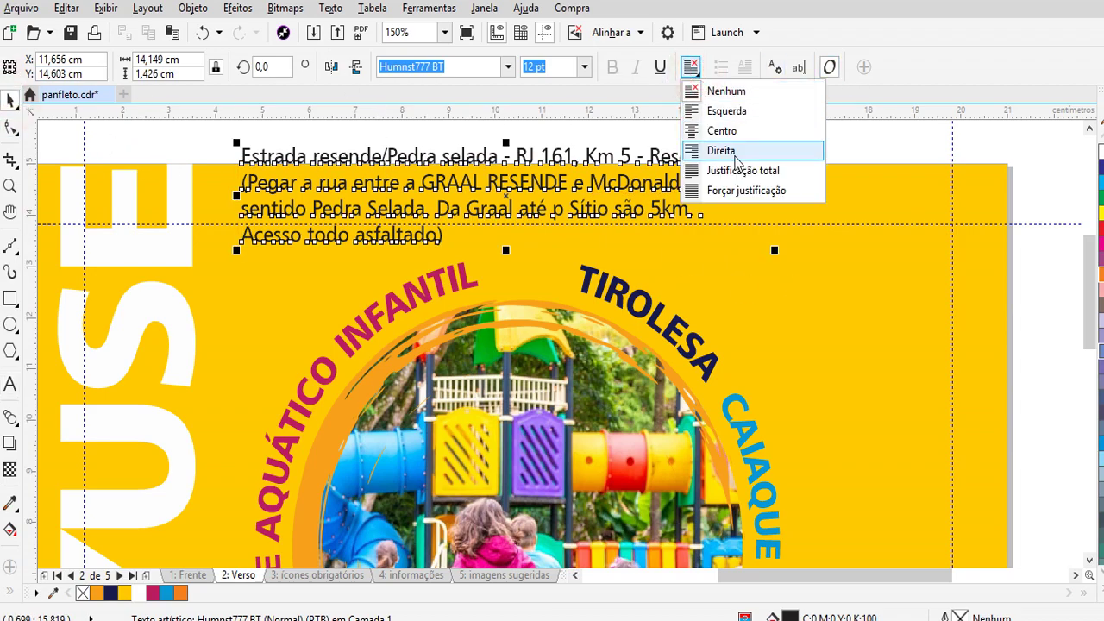
pyautogui.click(730, 172)
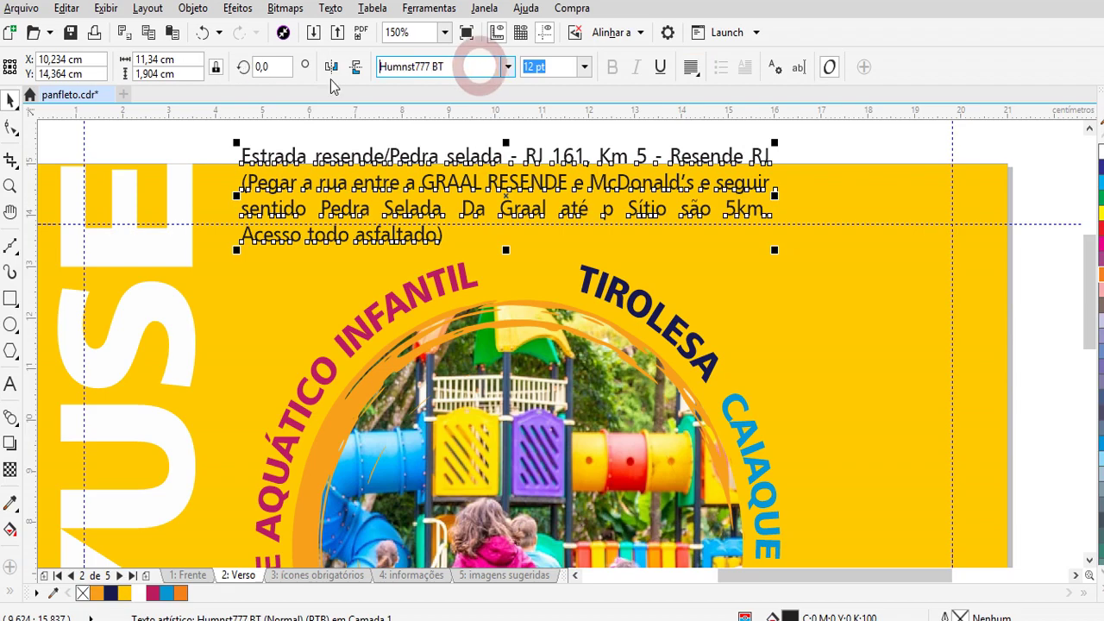
pyautogui.click(272, 66)
pyautogui.write('9')
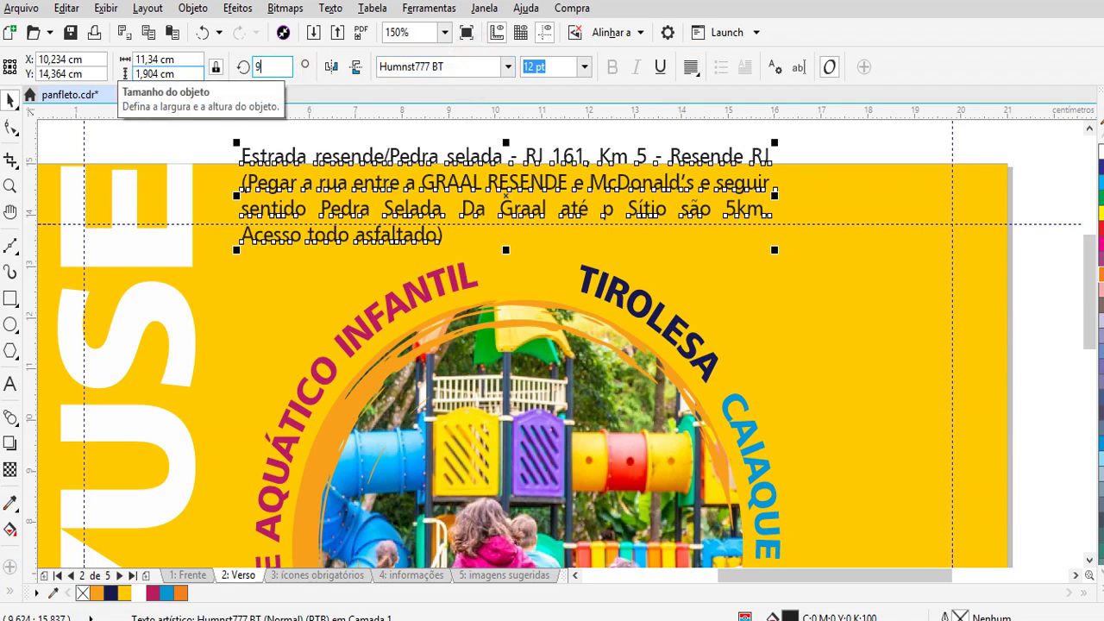
pyautogui.write('0')
pyautogui.press('Return')
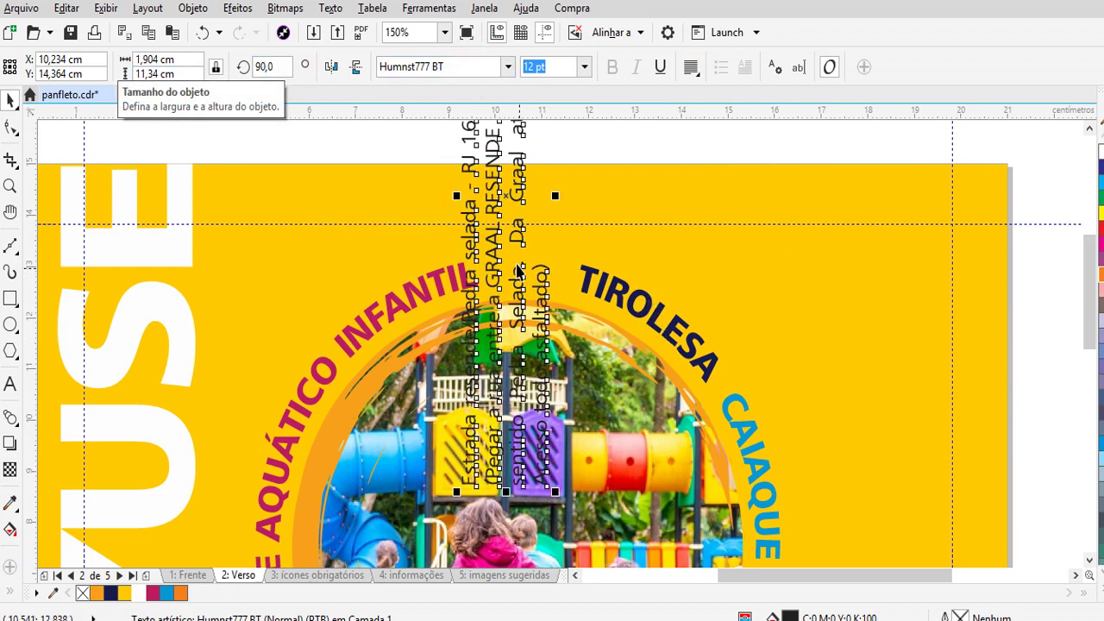
# Try moving the vertical address to the right edge, then undo the move
pyautogui.scroll(-2, 519, 272)
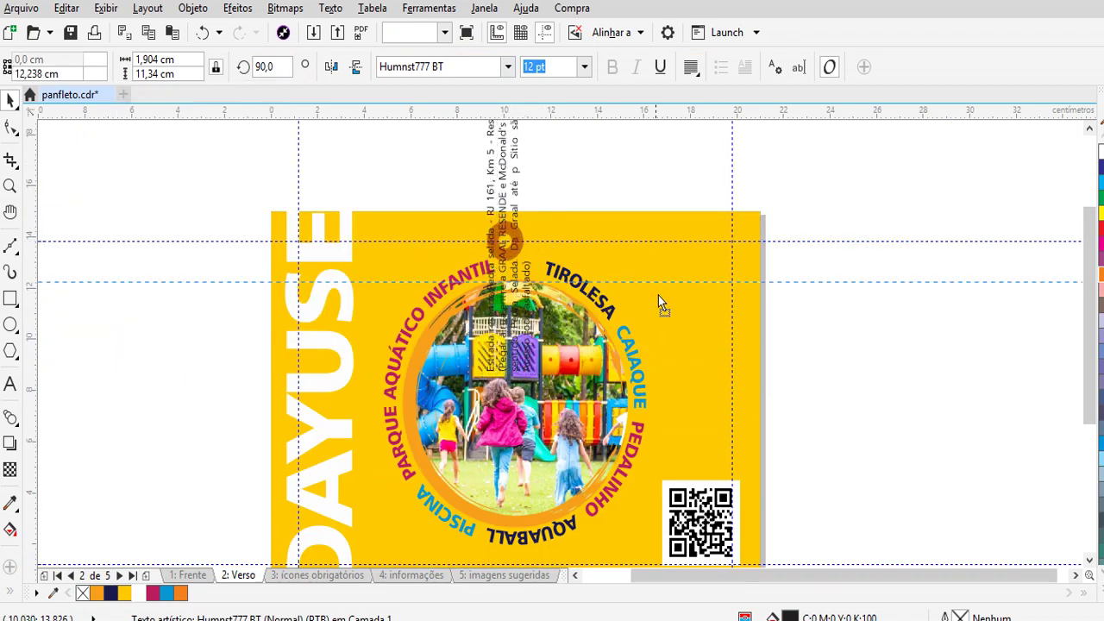
pyautogui.moveTo(658, 282); pyautogui.dragTo(598, 243)
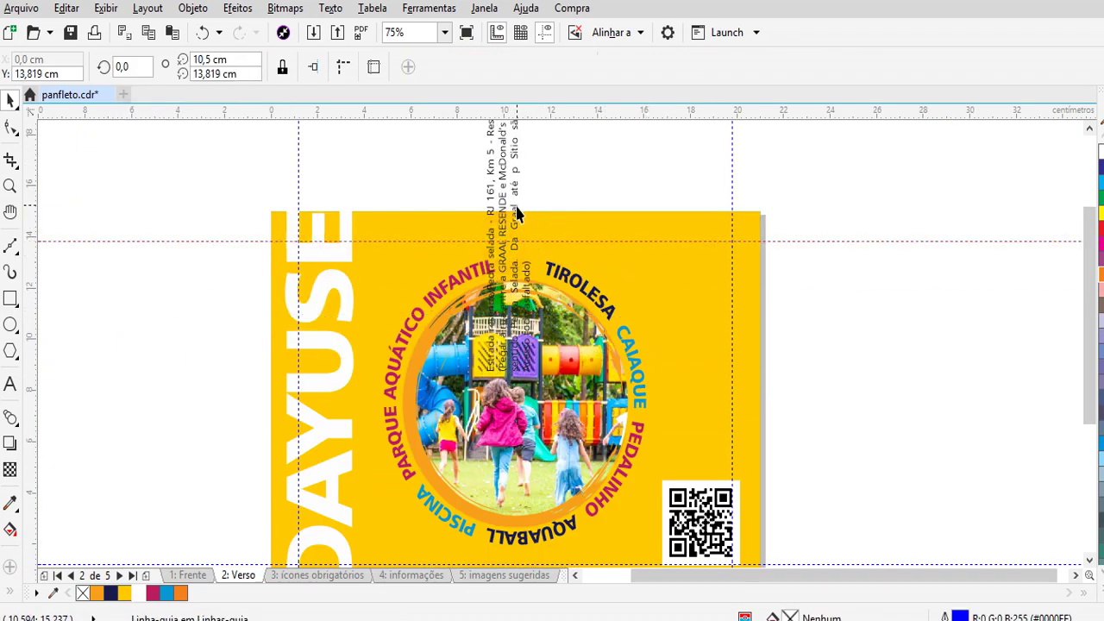
pyautogui.moveTo(516, 214); pyautogui.dragTo(703, 323)
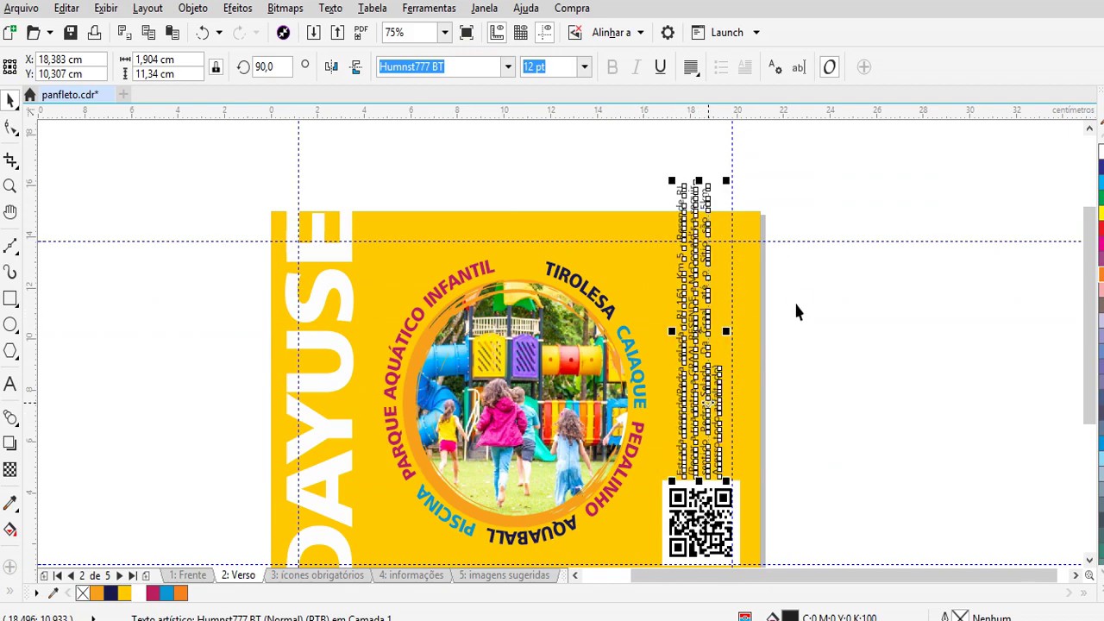
pyautogui.hotkey('ctrl', 'z')
pyautogui.hotkey('ctrl', 'z')
pyautogui.hotkey('ctrl', 'z')
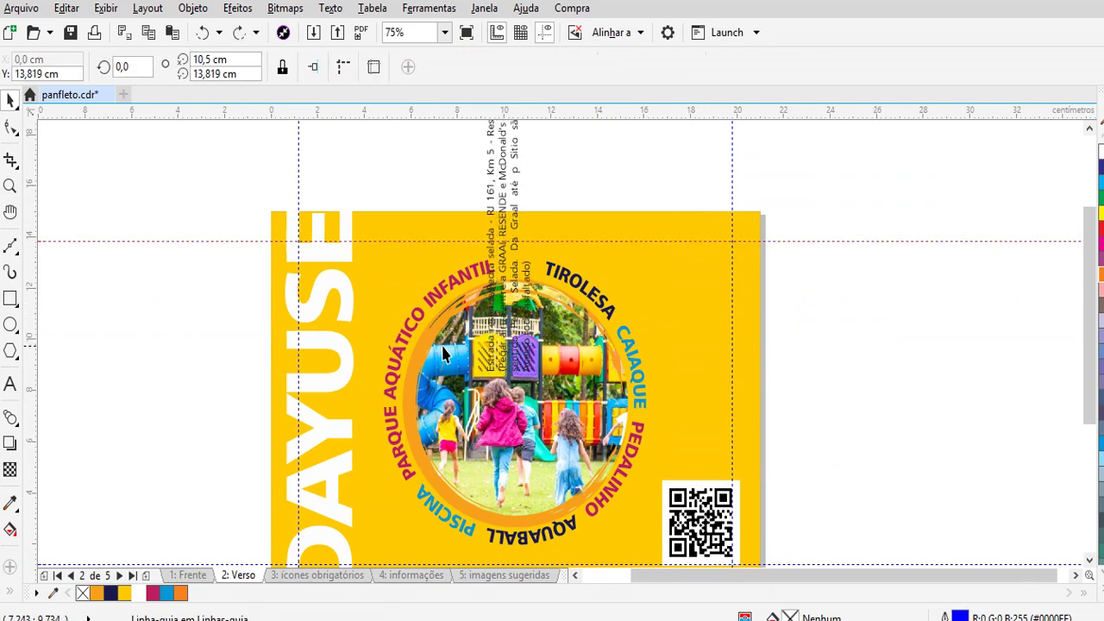
# Undo the address rotation and set the address font size to 10 pt
pyautogui.click(571, 178)
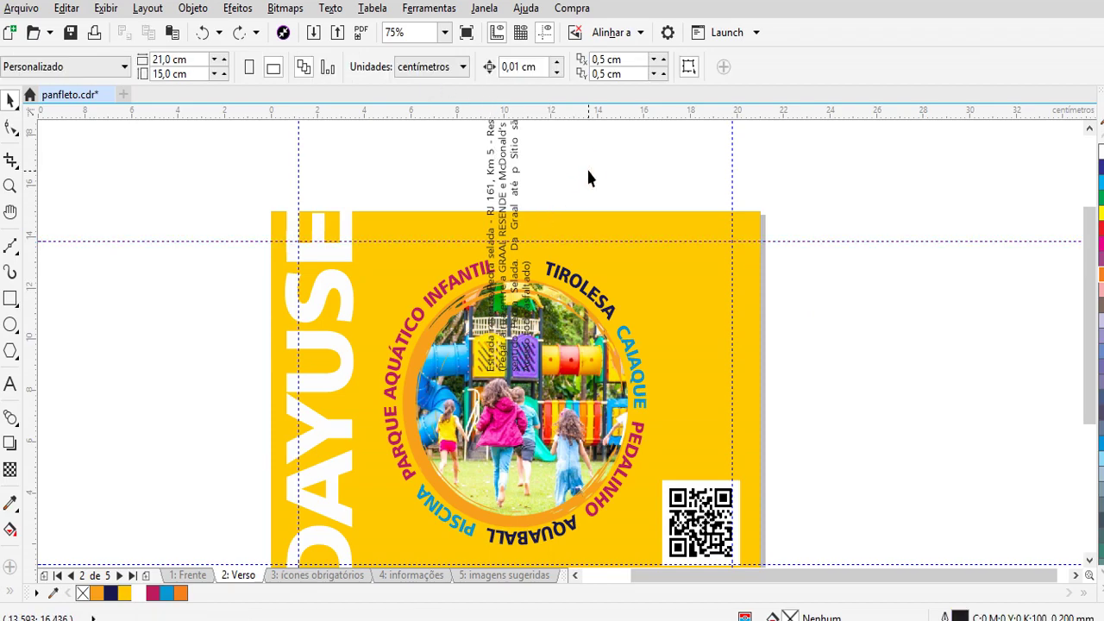
pyautogui.hotkey('ctrl', 'z')
pyautogui.click(565, 69)
pyautogui.click(558, 69)
pyautogui.write('10')
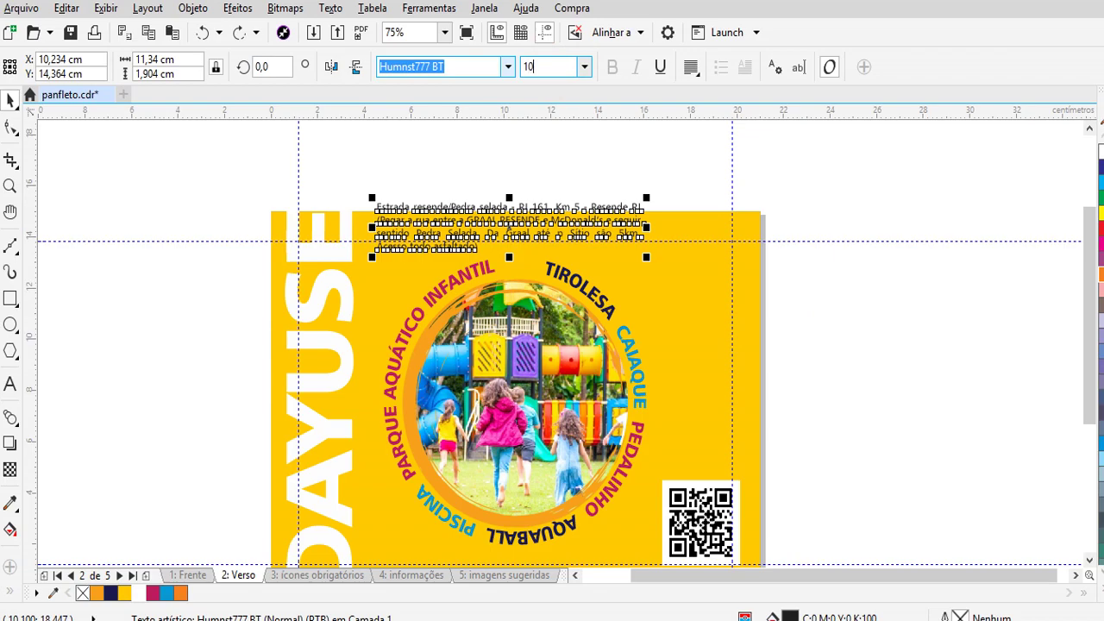
pyautogui.press('Return')
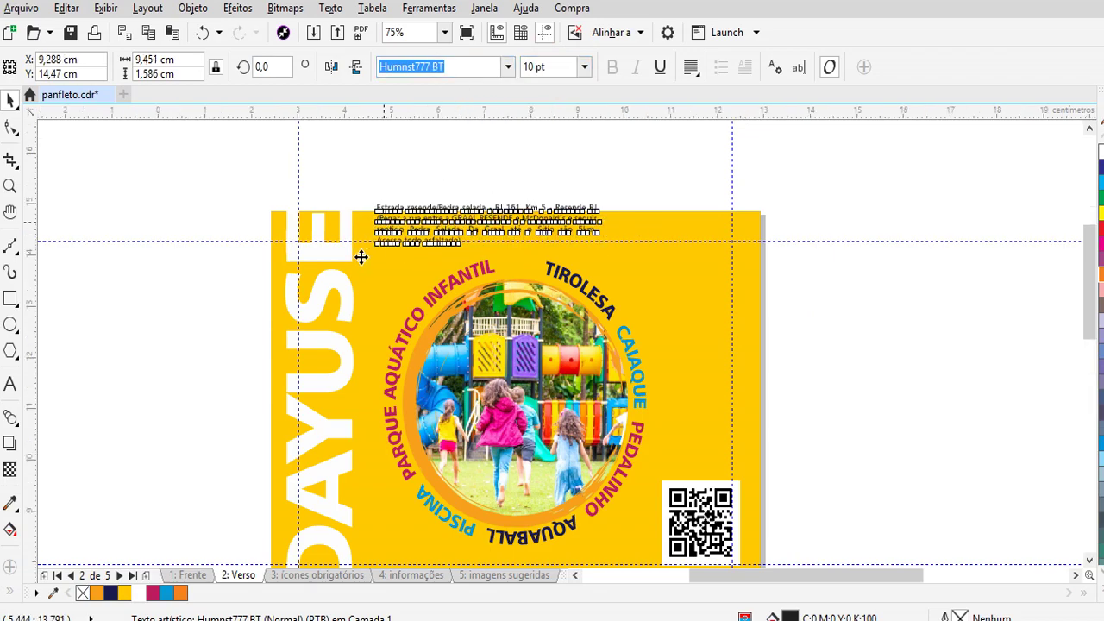
# Tighten the address line spacing and remove the lowercase r of 'resende'
pyautogui.scroll(2, 360, 253)
pyautogui.click(11, 127)
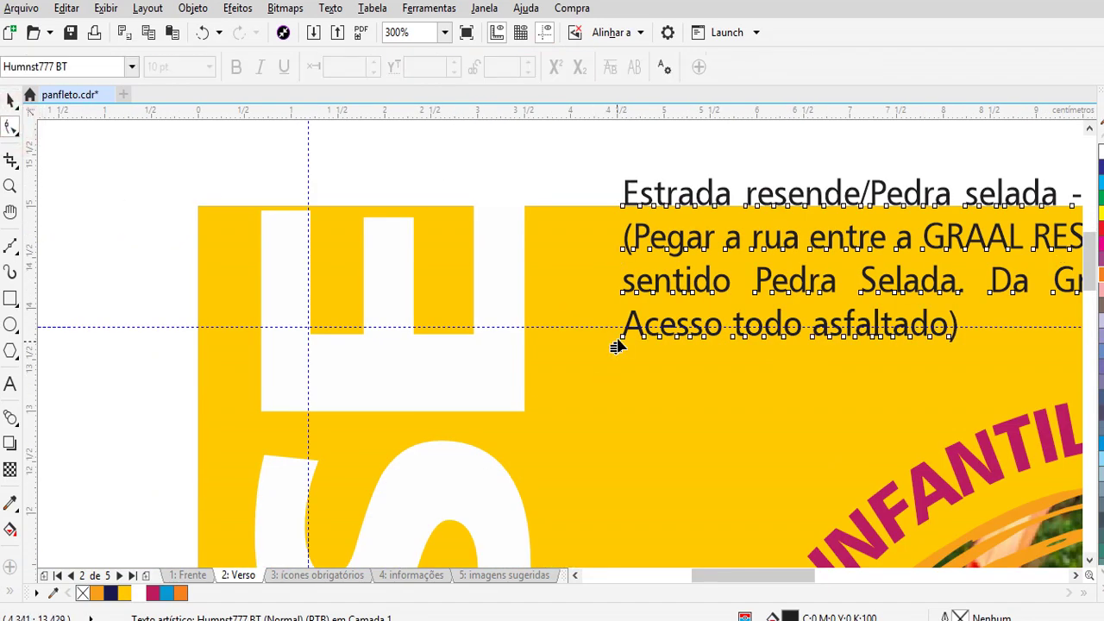
pyautogui.moveTo(616, 348); pyautogui.dragTo(627, 308)
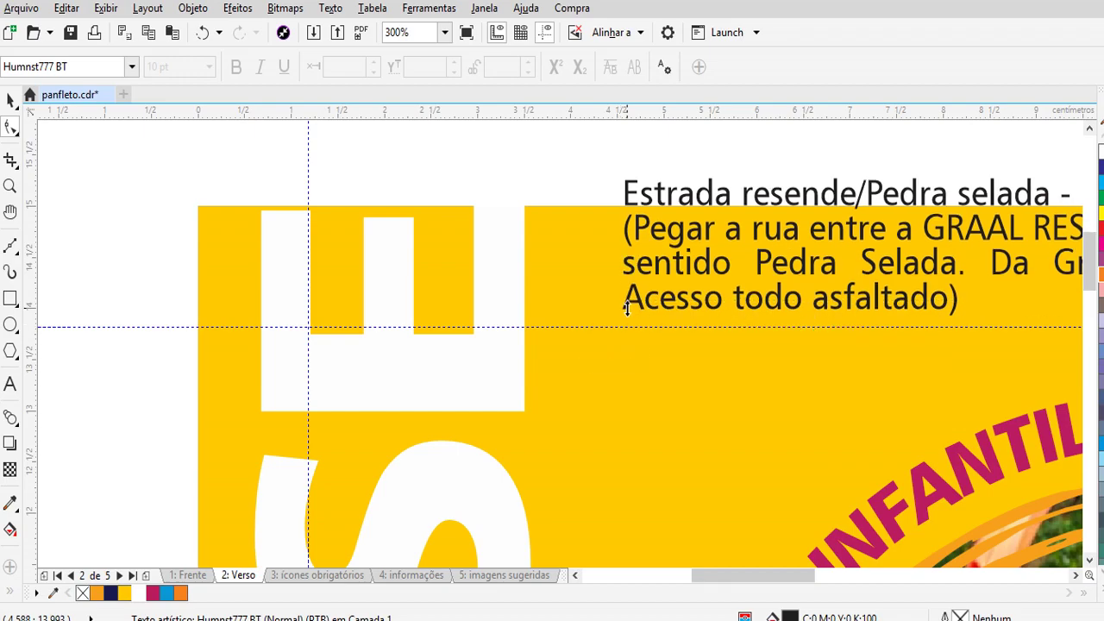
pyautogui.click(11, 385)
pyautogui.click(757, 195)
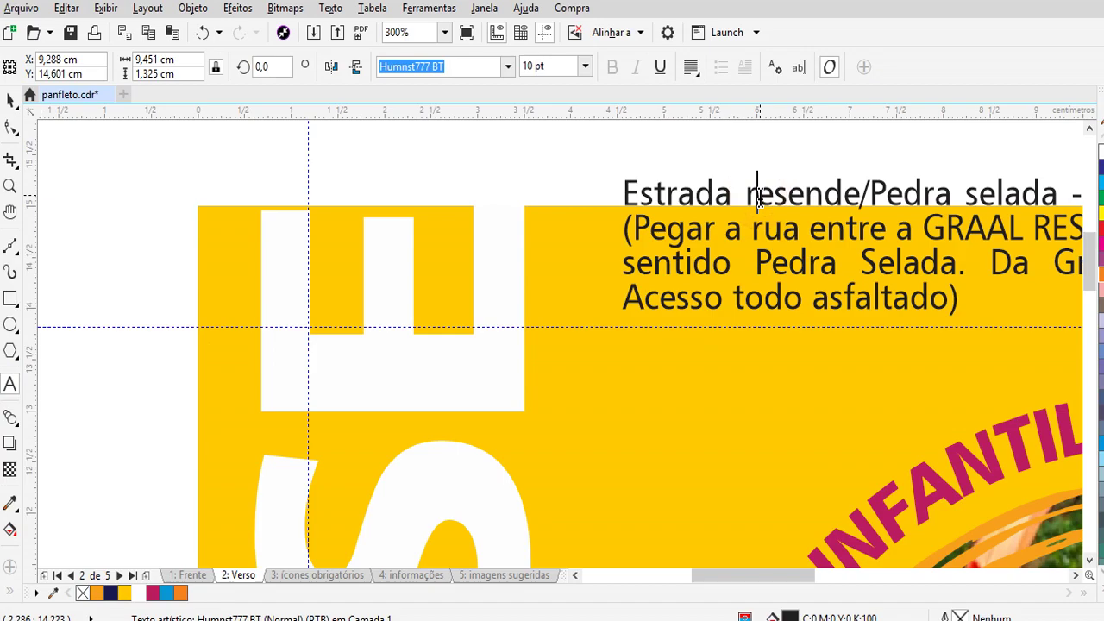
pyautogui.press('BackSpace')
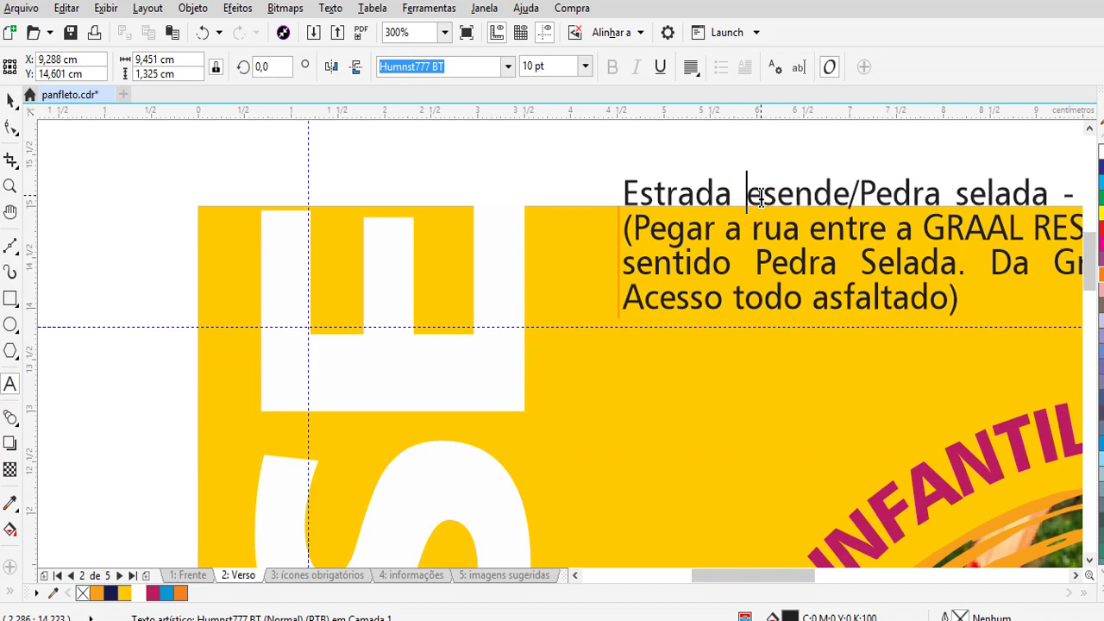
# Capitalise 'Resende' and rotate the address text 90°
pyautogui.write('R')
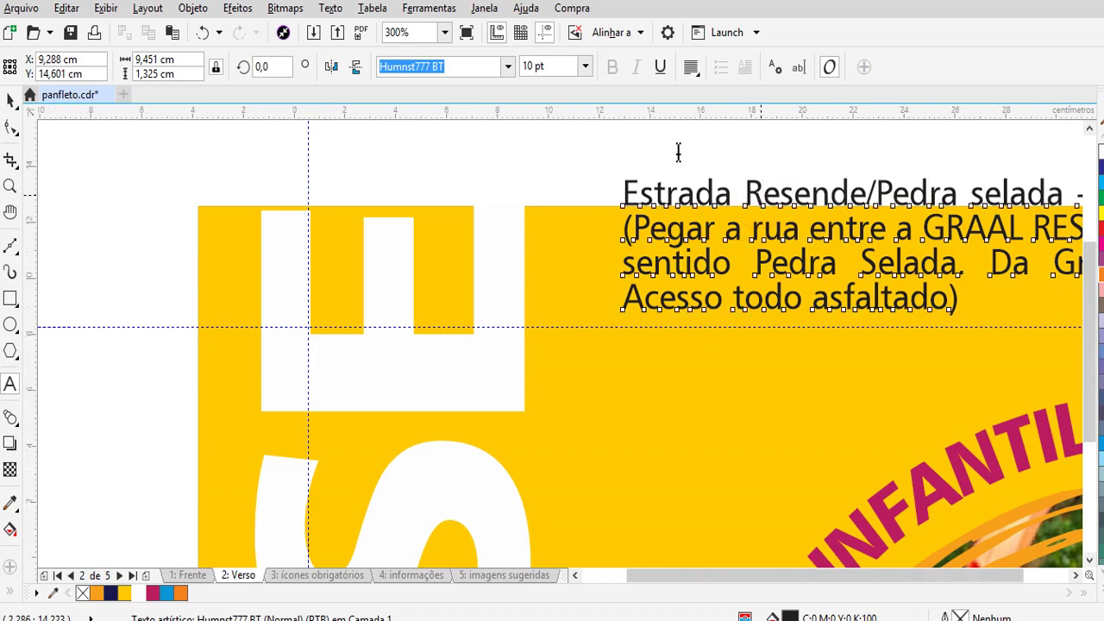
pyautogui.hotkey('shift', 'F4')
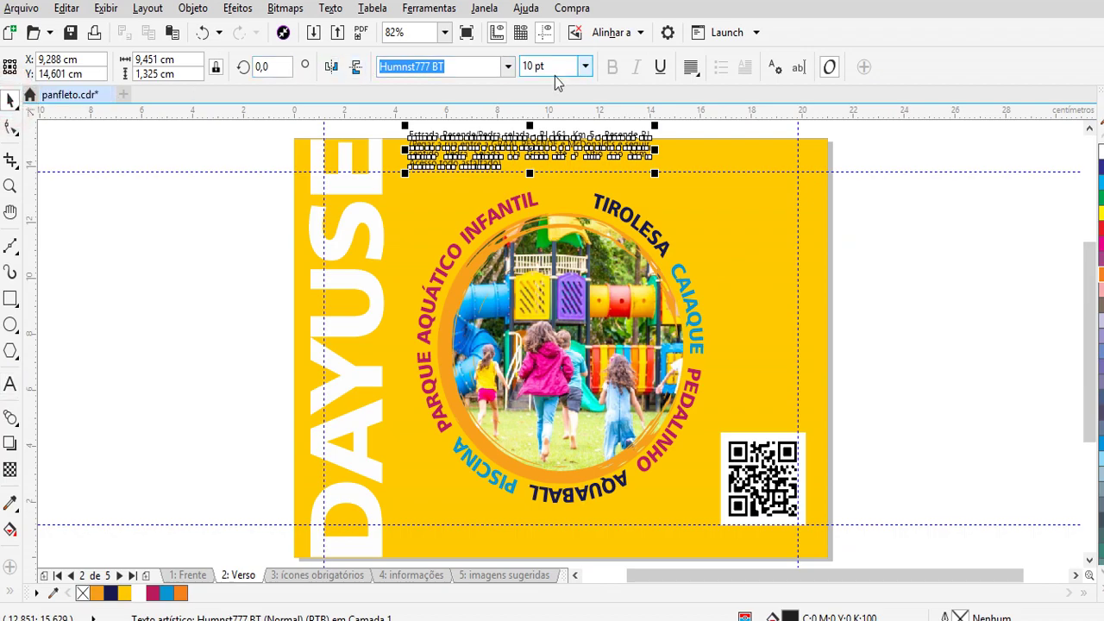
pyautogui.click(272, 67)
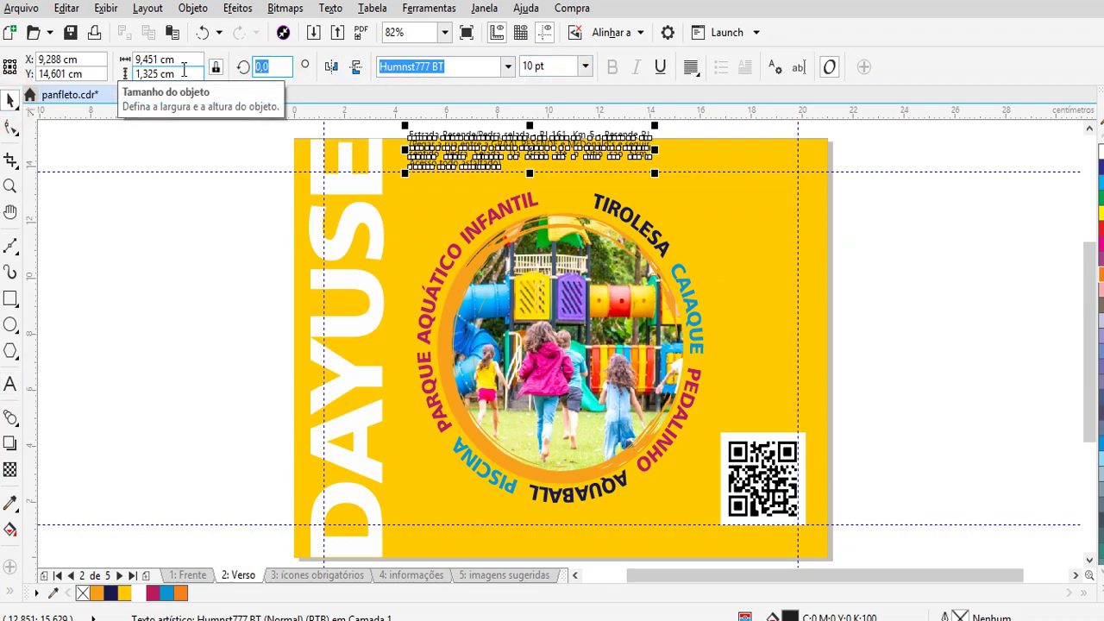
pyautogui.write('90')
pyautogui.press('Return')
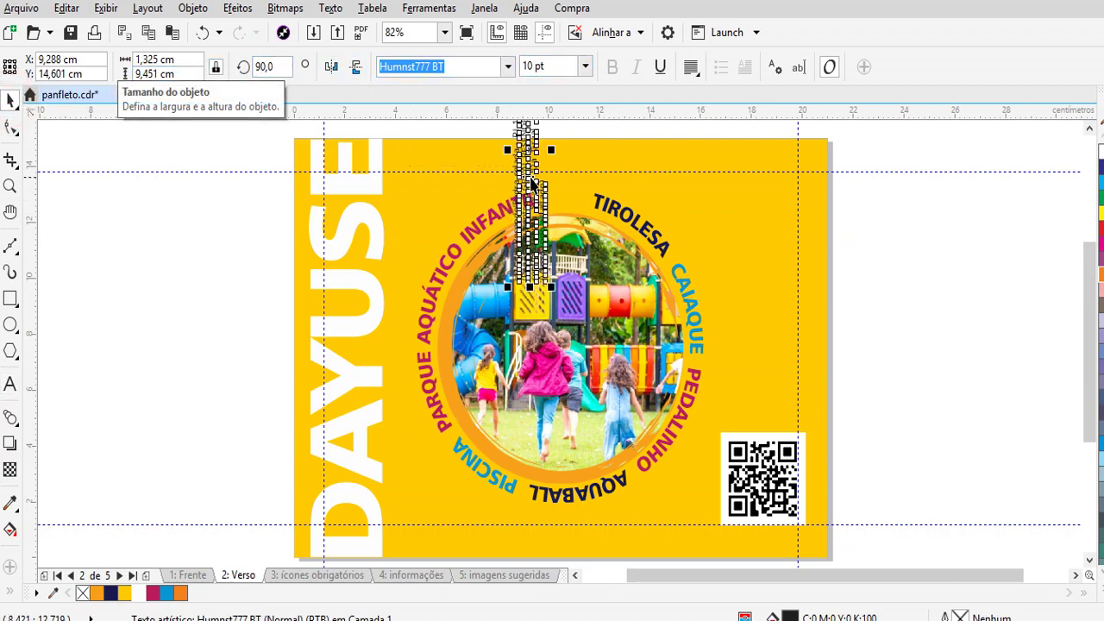
# Move the vertical address beside the QR code and shrink the QR code slightly
pyautogui.click(732, 268)
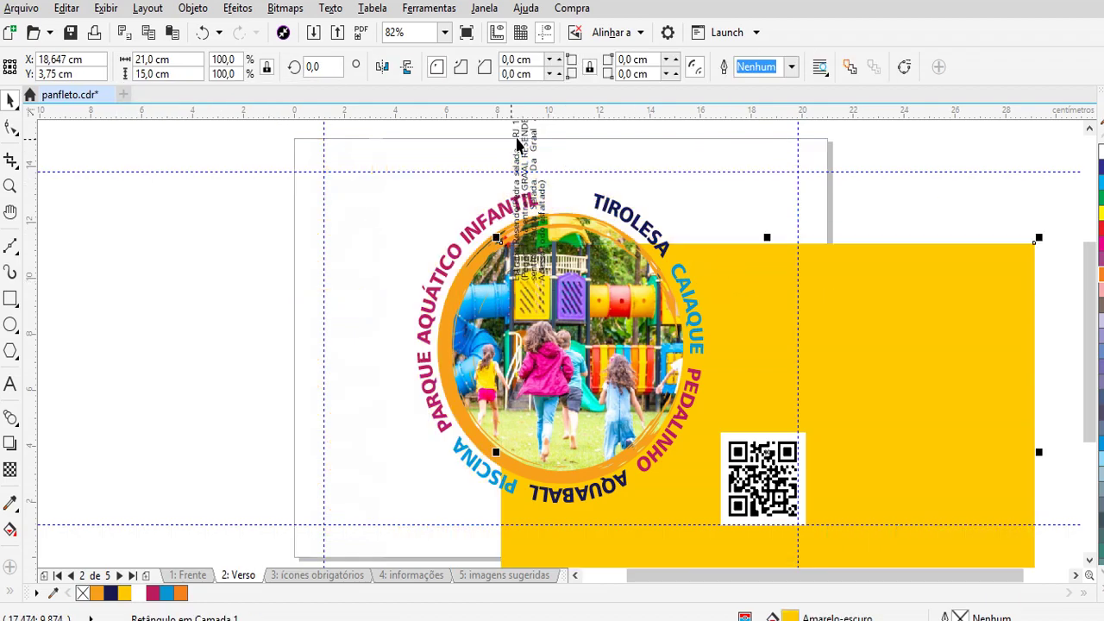
pyautogui.click(527, 162)
pyautogui.moveTo(527, 162)
pyautogui.mouseDown()
pyautogui.moveTo(765, 295)
pyautogui.moveTo(770, 390)
pyautogui.mouseUp()
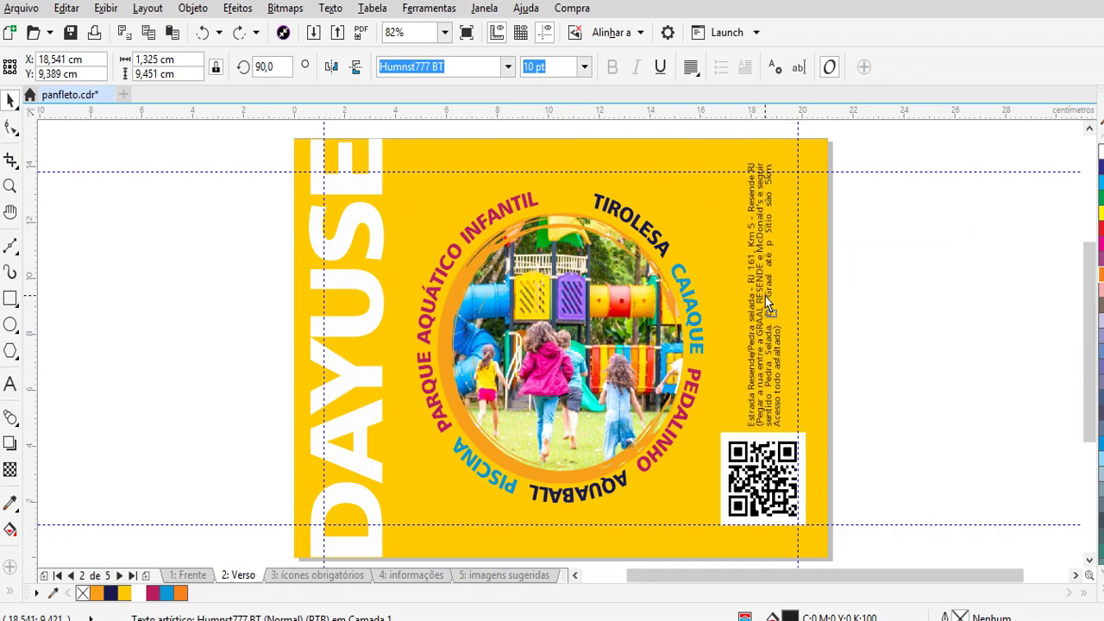
pyautogui.click(776, 483)
pyautogui.moveTo(810, 425); pyautogui.dragTo(793, 443)
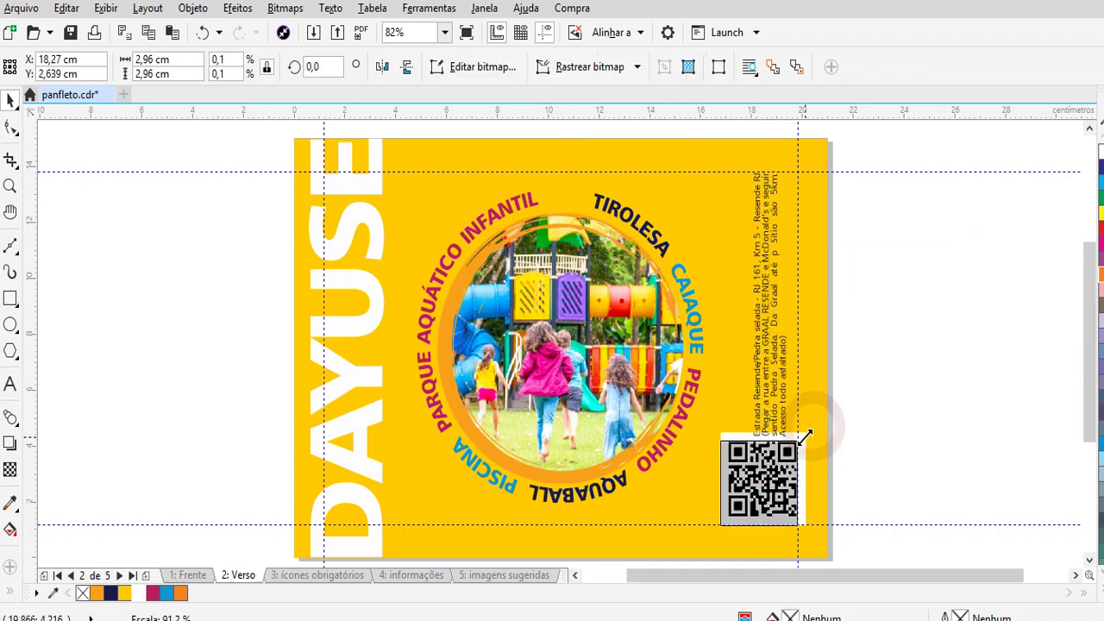
# Centre the QR code horizontally beneath the vertical address column
pyautogui.keyDown('shift'); pyautogui.click(806, 433); pyautogui.keyUp('shift')
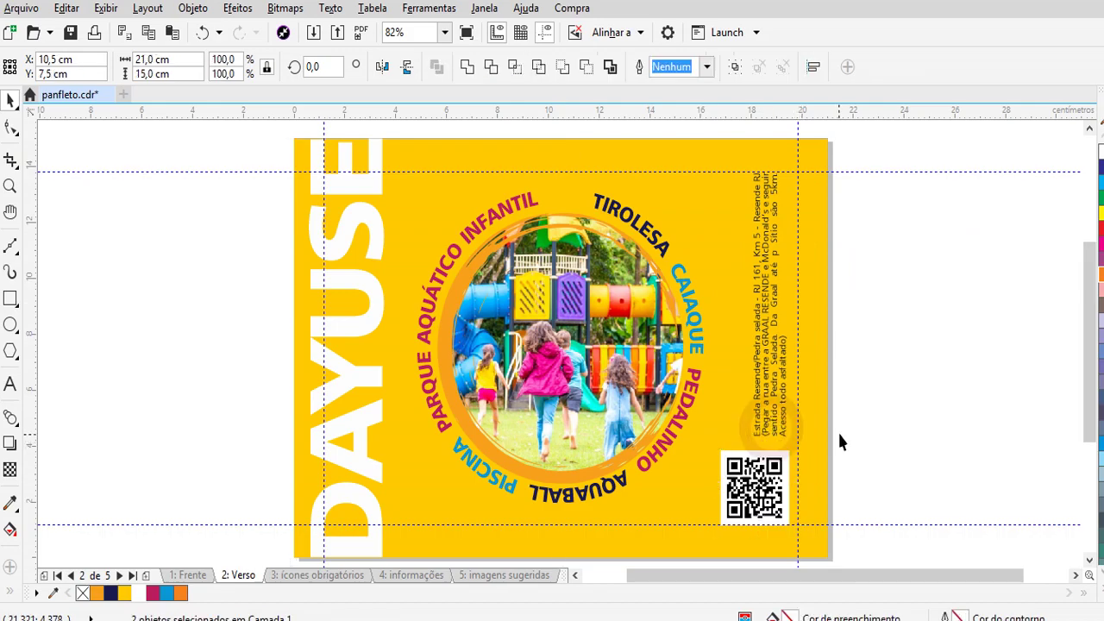
pyautogui.press('e')
pyautogui.hotkey('ctrl', 'z')
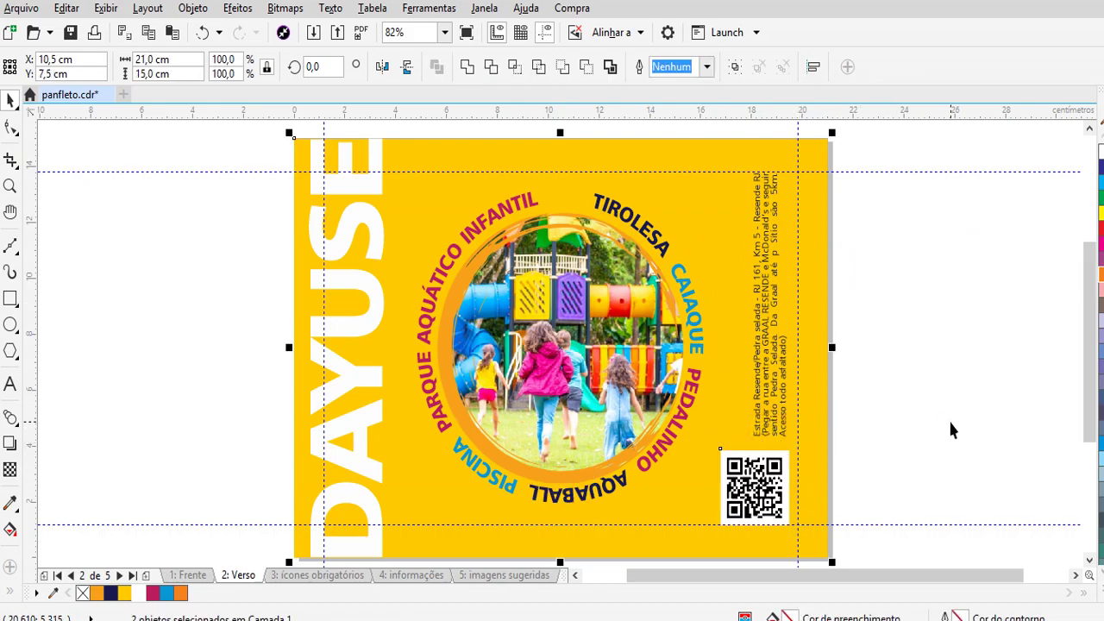
pyautogui.click(949, 419)
pyautogui.click(763, 450)
pyautogui.keyDown('shift'); pyautogui.click(763, 435); pyautogui.keyUp('shift')
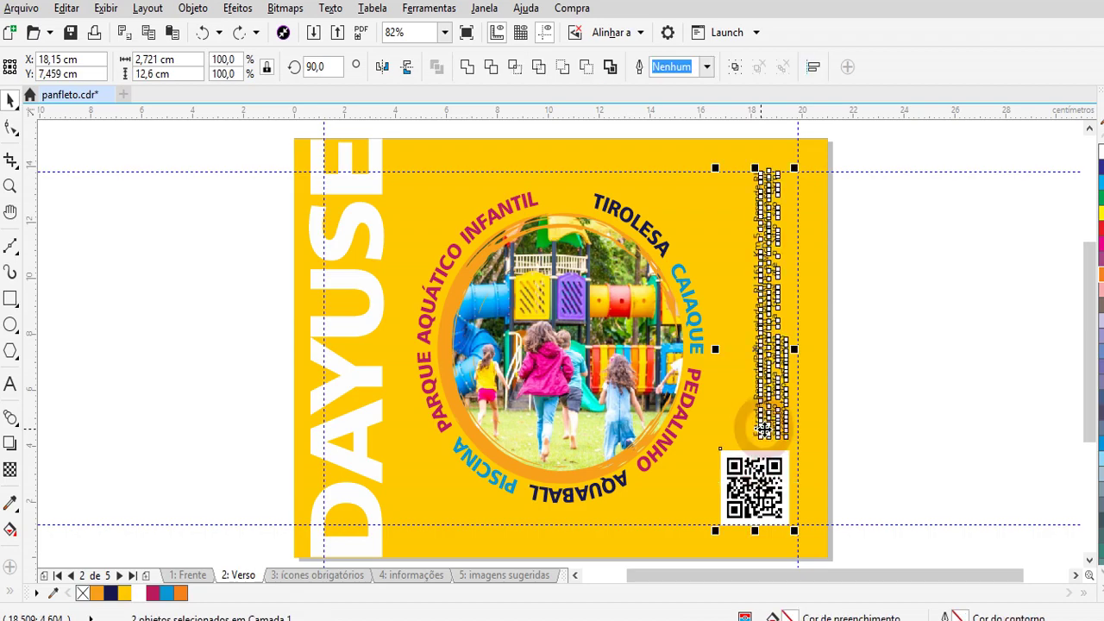
pyautogui.press('c')
pyautogui.click(927, 431)
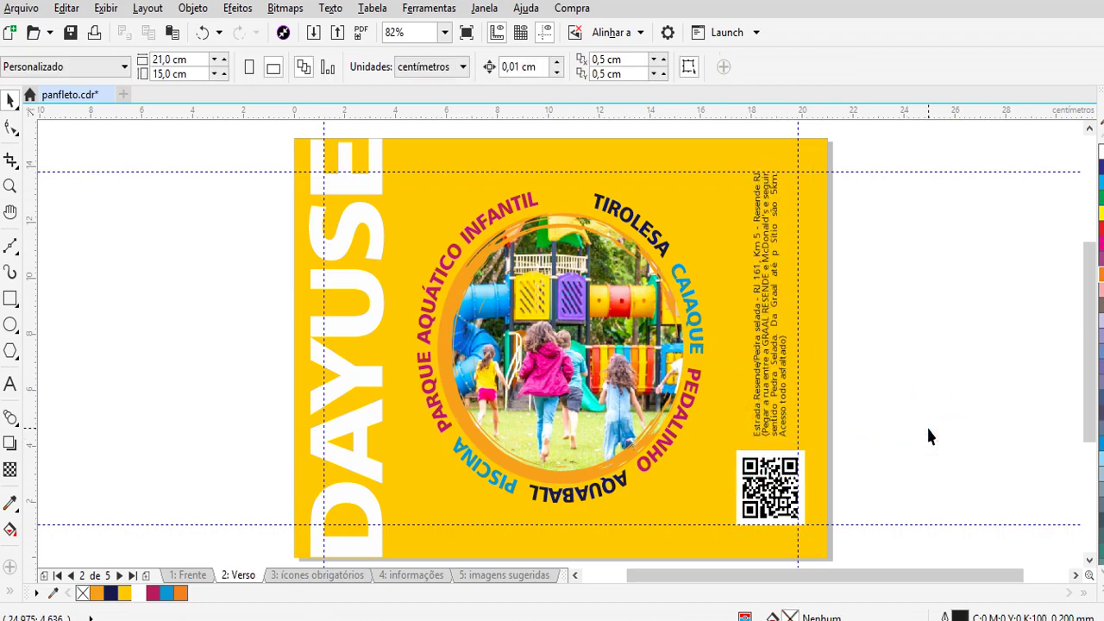
pyautogui.click(781, 427)
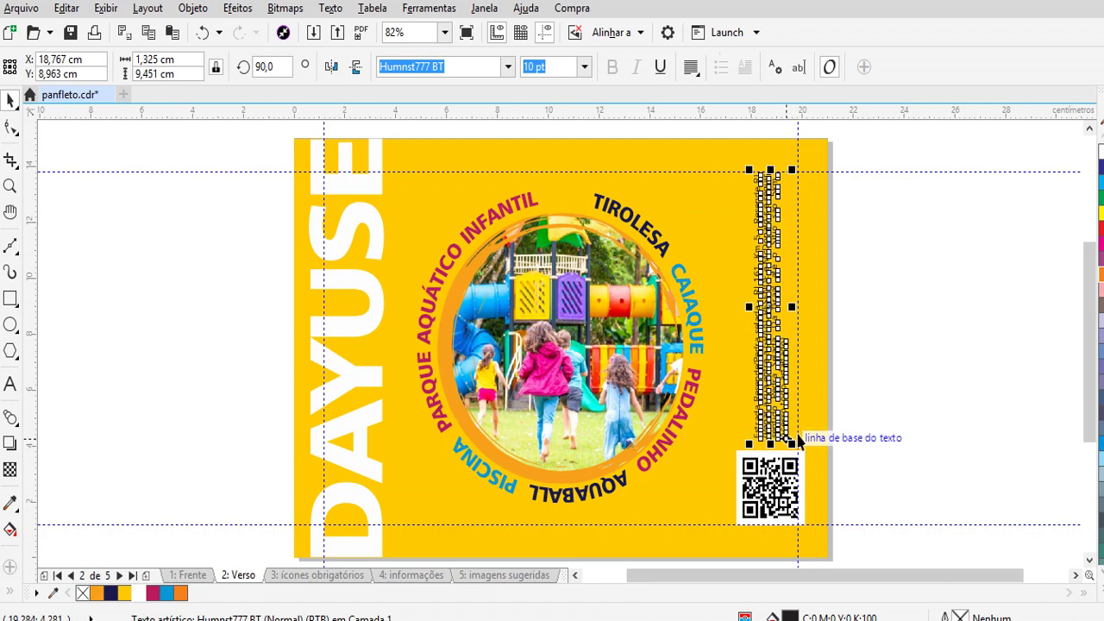
pyautogui.click(988, 377)
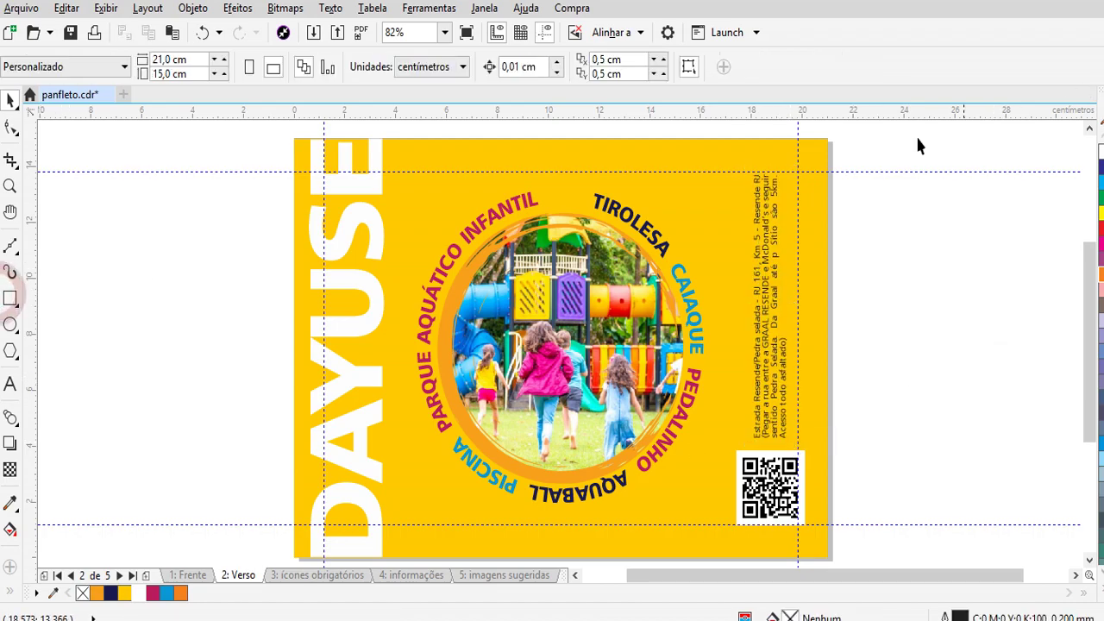
# Draw a thin tall rectangle beside the address, filled white with no outline
pyautogui.click(10, 386)
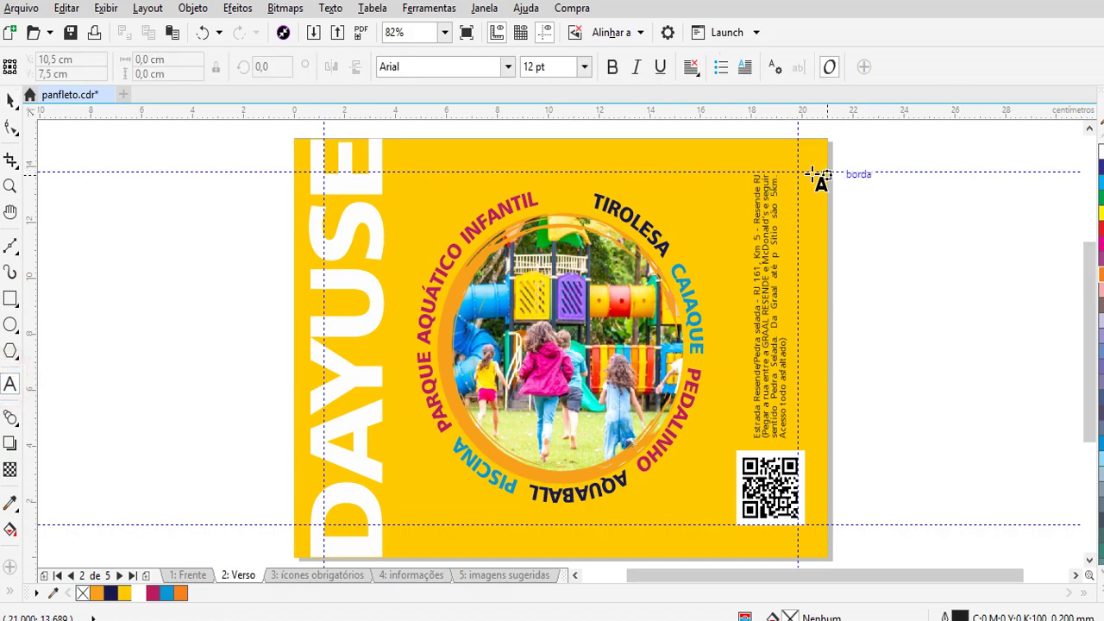
pyautogui.click(740, 179)
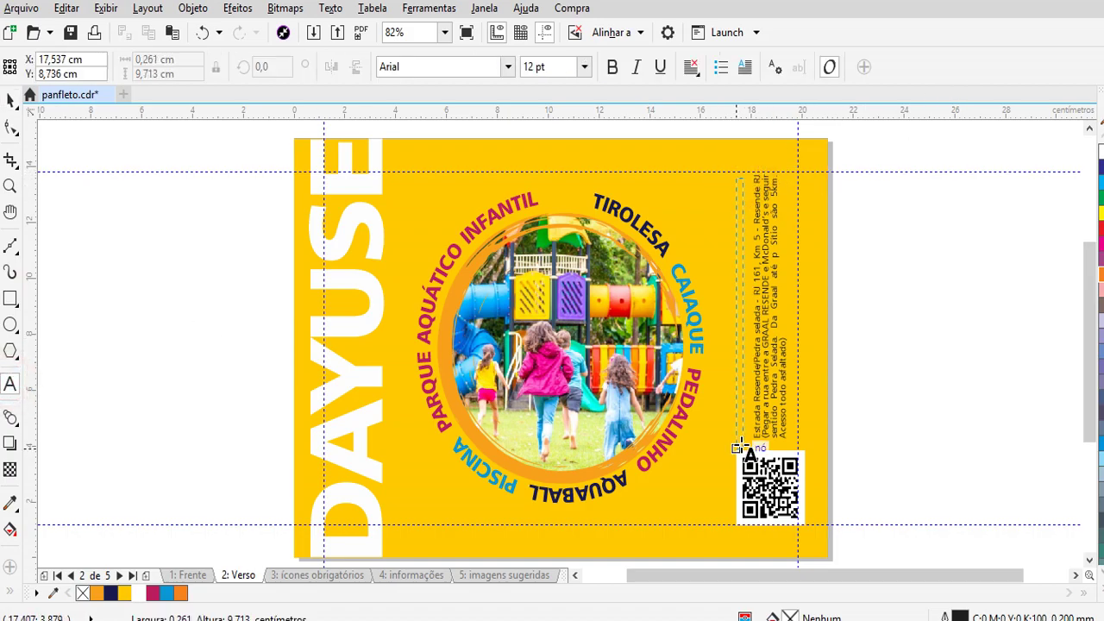
pyautogui.hotkey('ctrl', 'z')
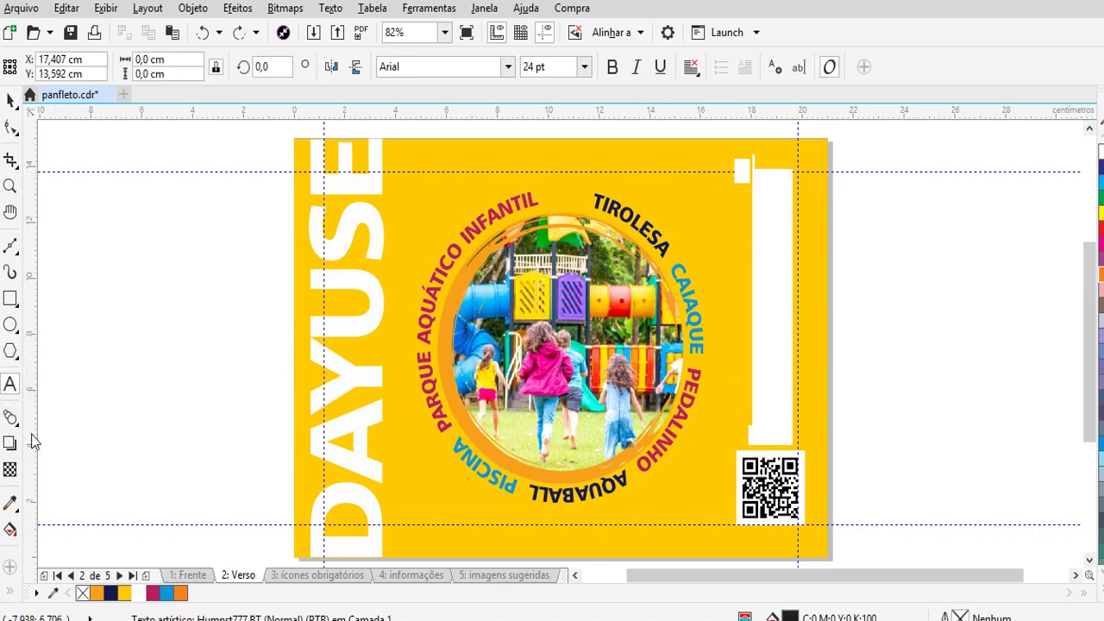
pyautogui.click(11, 104)
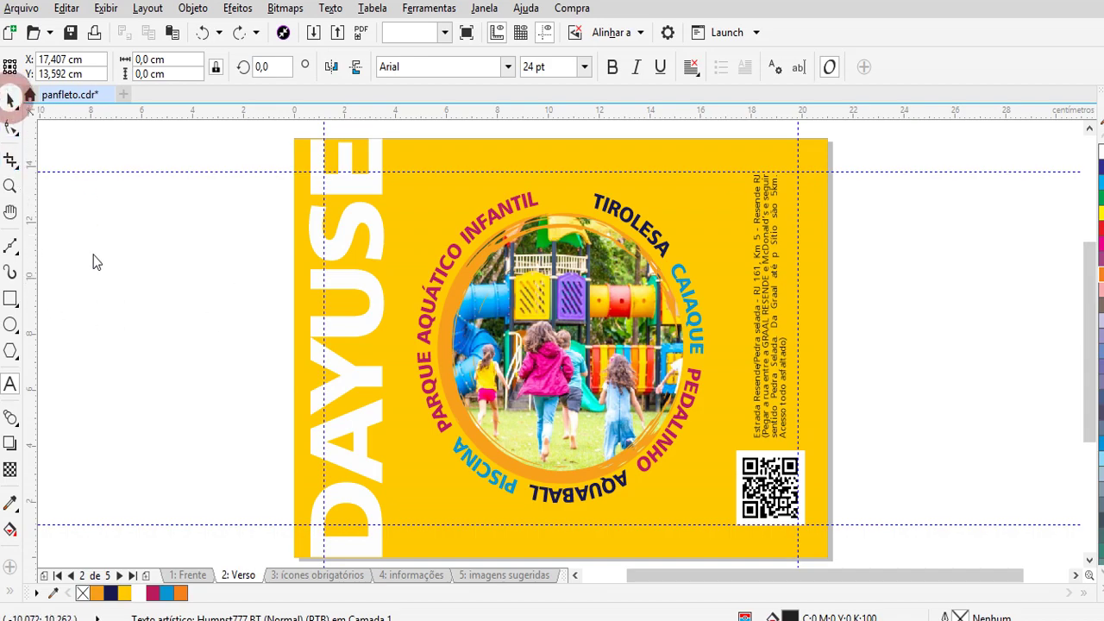
pyautogui.click(94, 272)
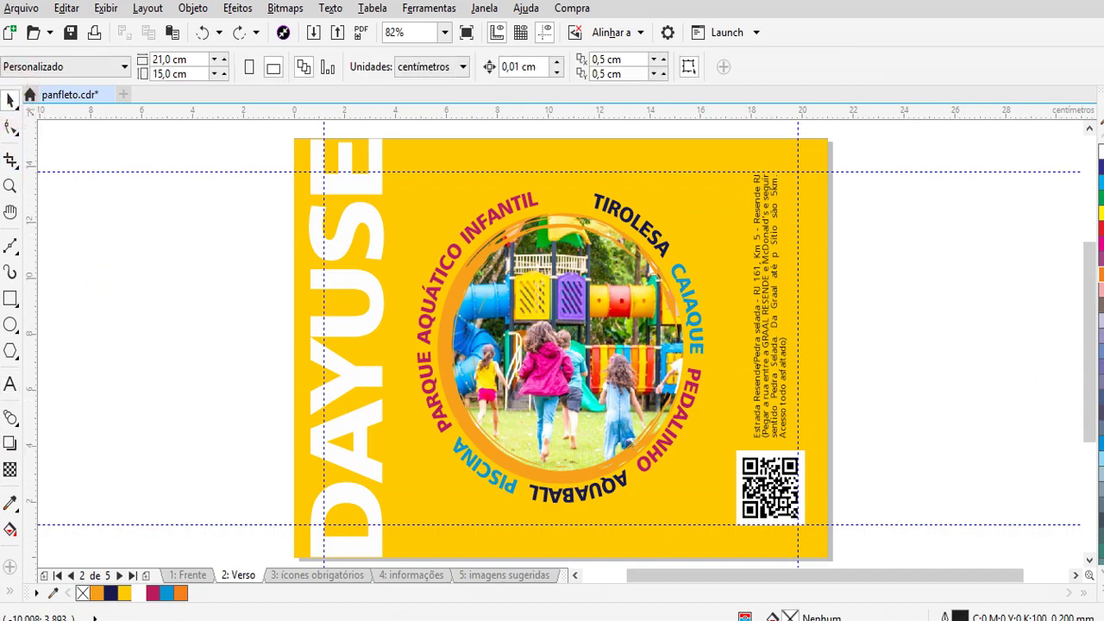
pyautogui.click(11, 298)
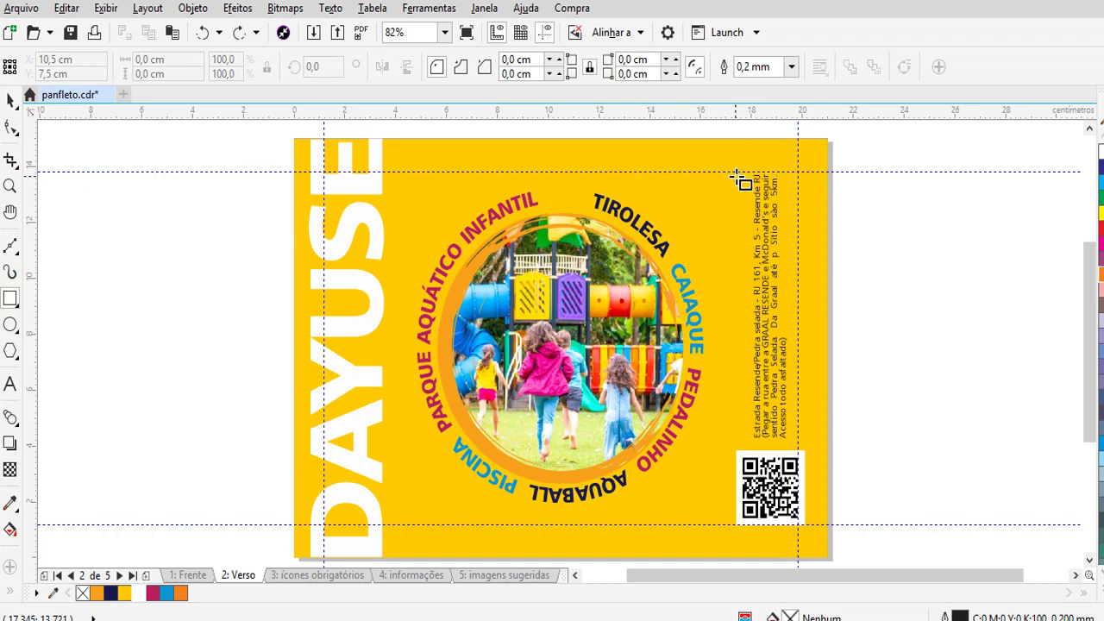
pyautogui.moveTo(741, 179)
pyautogui.mouseDown()
pyautogui.moveTo(743, 448)
pyautogui.moveTo(741, 431)
pyautogui.mouseUp()
pyautogui.click(138, 592)
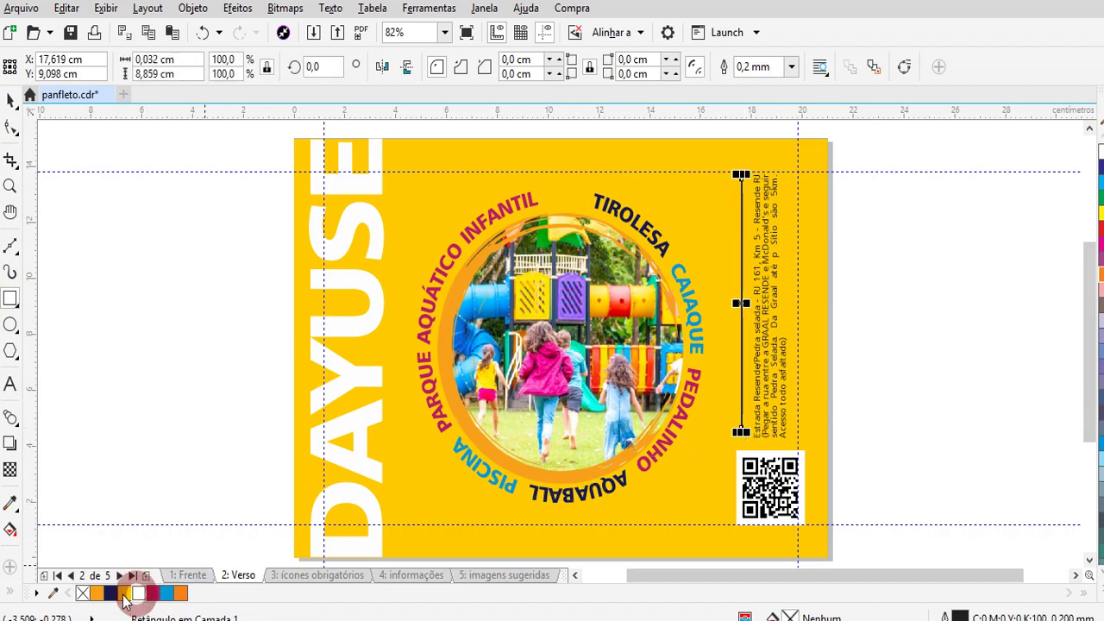
pyautogui.rightClick(78, 592)
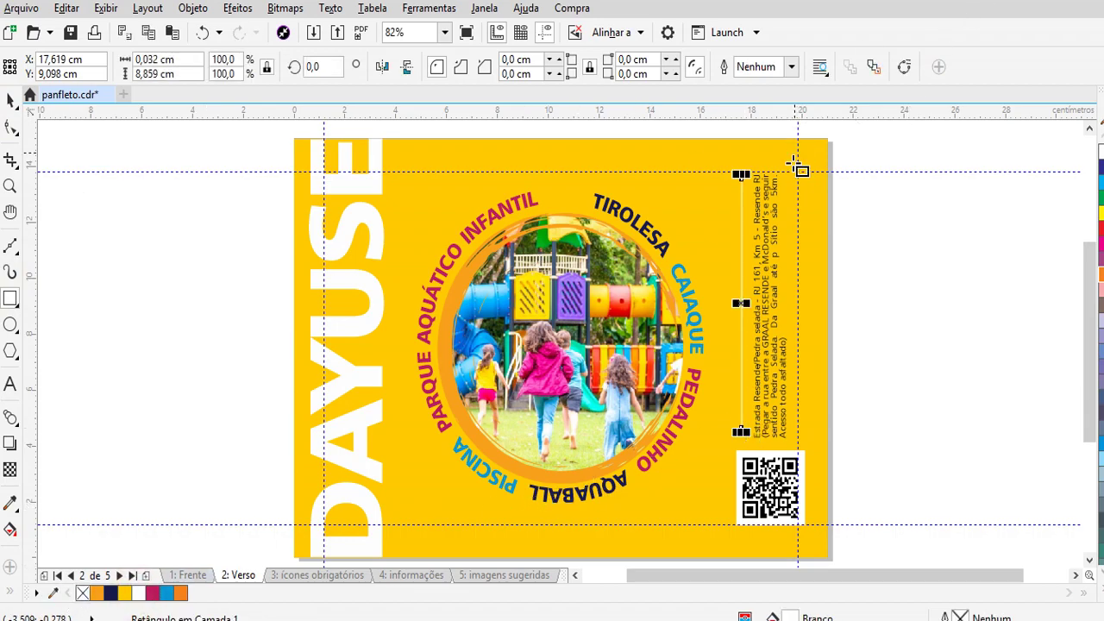
# Resize the white strip to about 0.063 cm wide by 9.08 cm tall
pyautogui.scroll(2, 766, 179)
pyautogui.scroll(3, 755, 179)
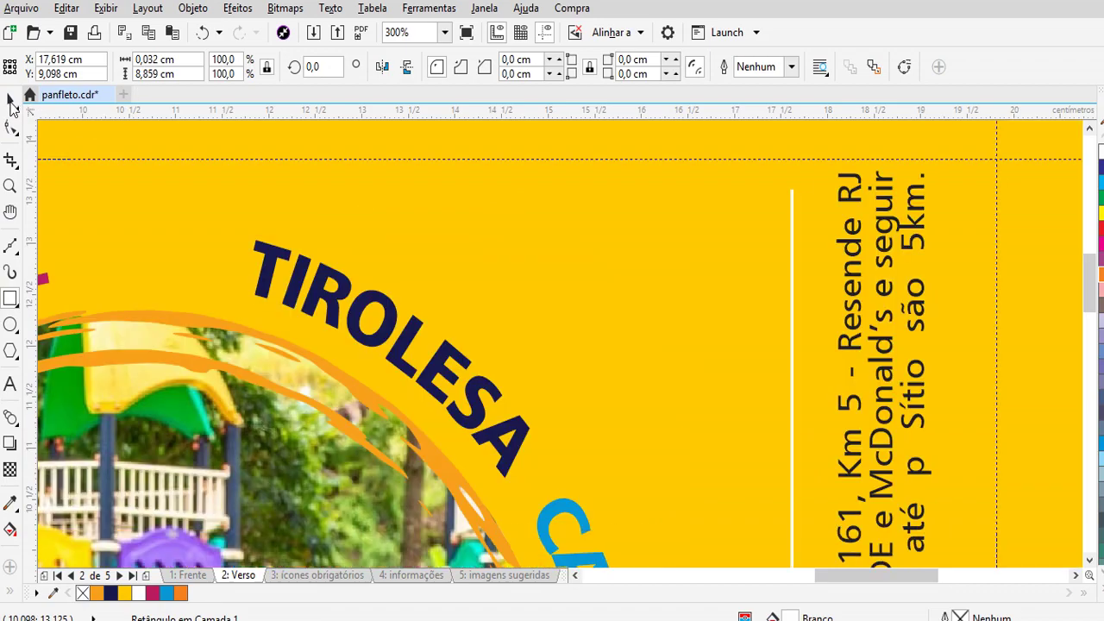
pyautogui.click(11, 102)
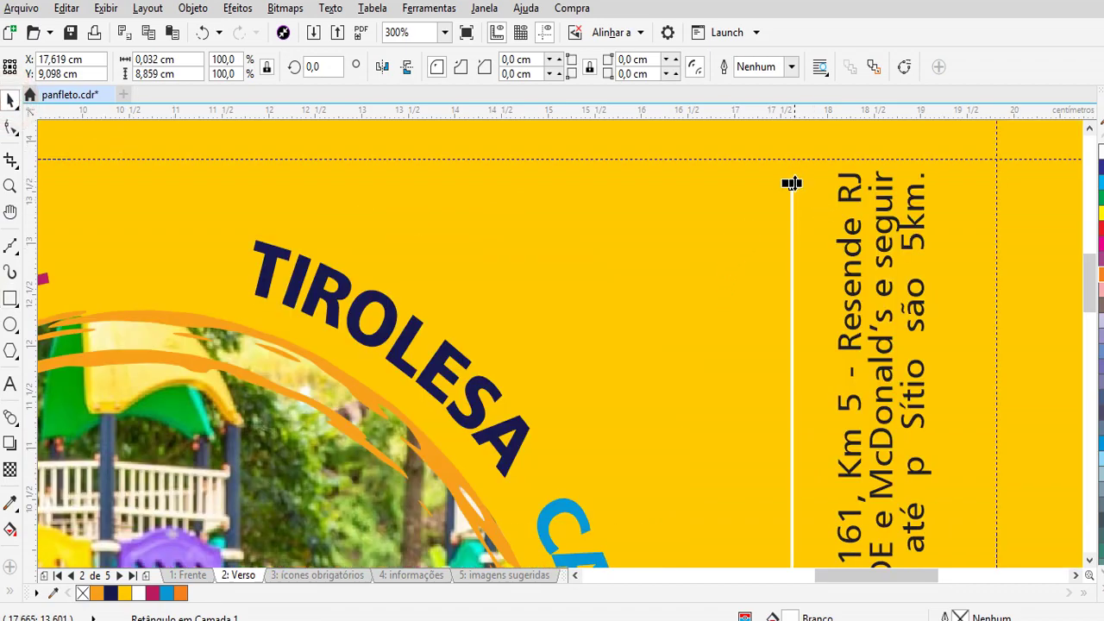
pyautogui.moveTo(791, 183); pyautogui.dragTo(795, 166)
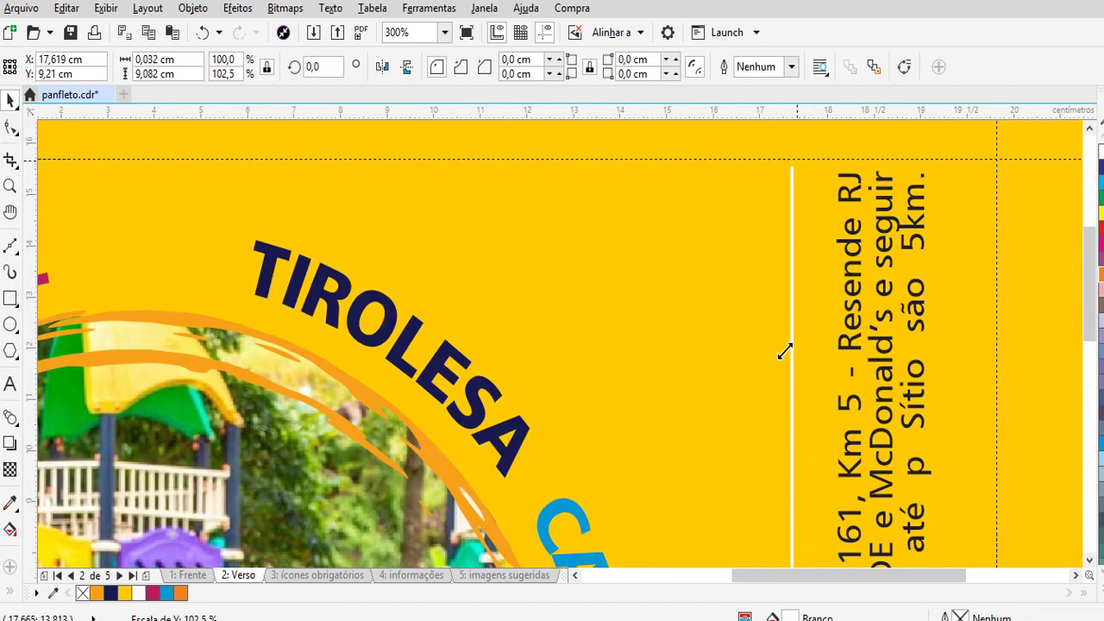
pyautogui.scroll(-3, 794, 371)
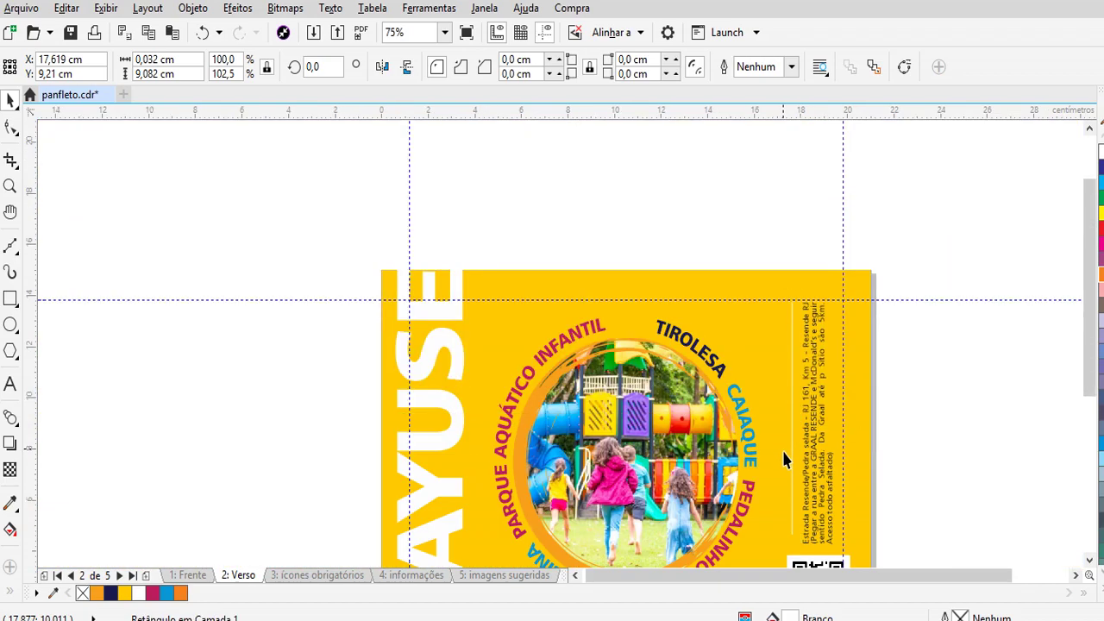
pyautogui.scroll(3, 790, 444)
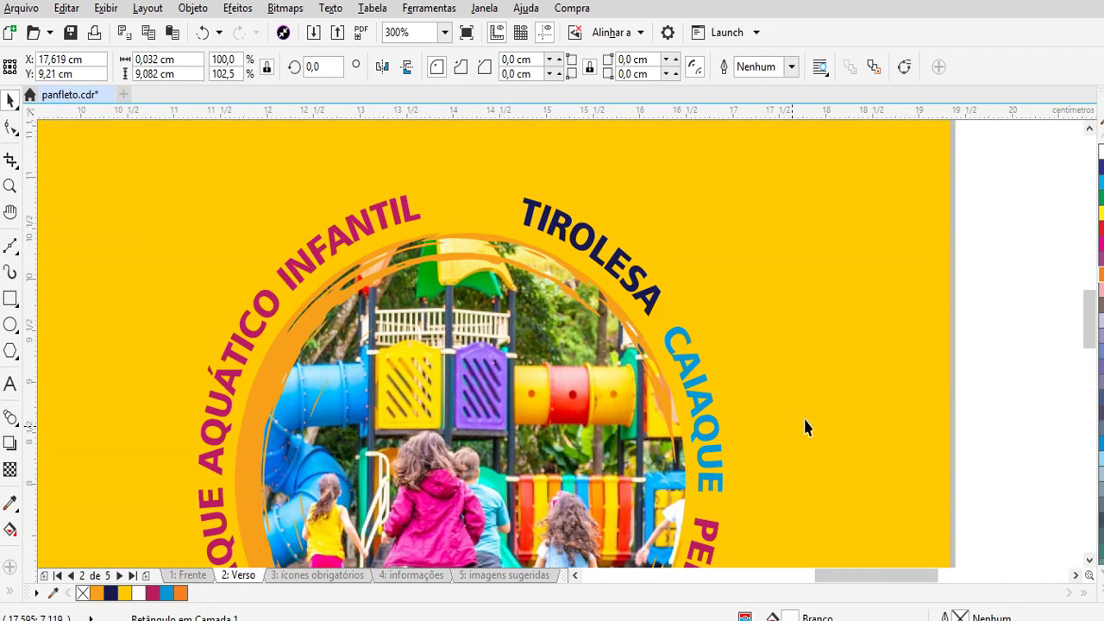
pyautogui.scroll(2, 814, 401)
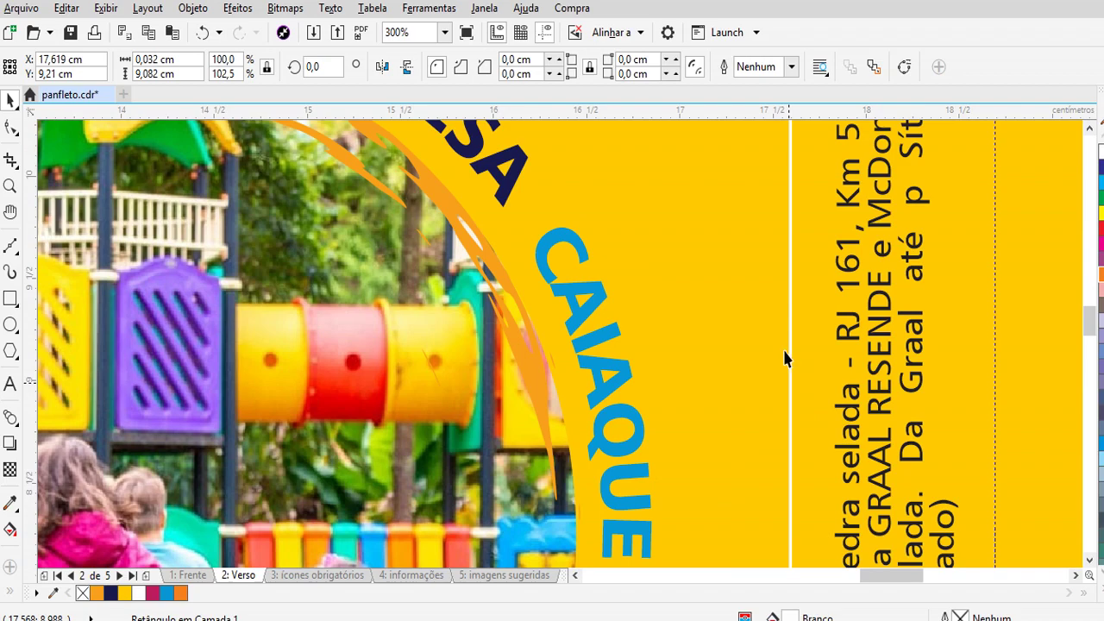
pyautogui.scroll(3, 785, 353)
pyautogui.scroll(1, 788, 376)
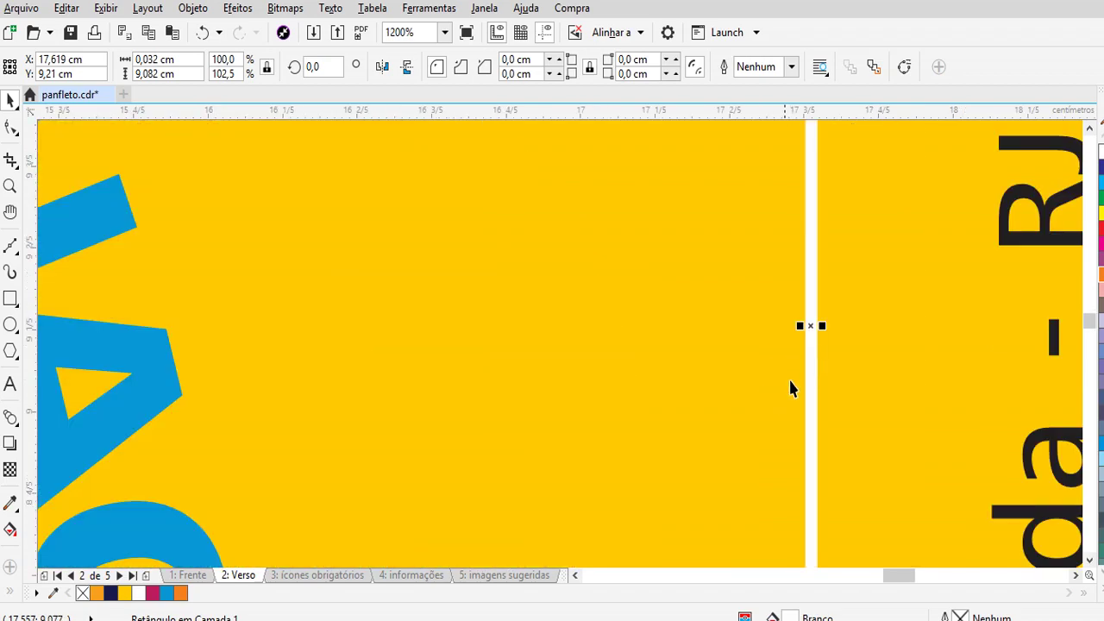
pyautogui.moveTo(800, 325); pyautogui.dragTo(786, 336)
pyautogui.hotkey('shift', 'F4')
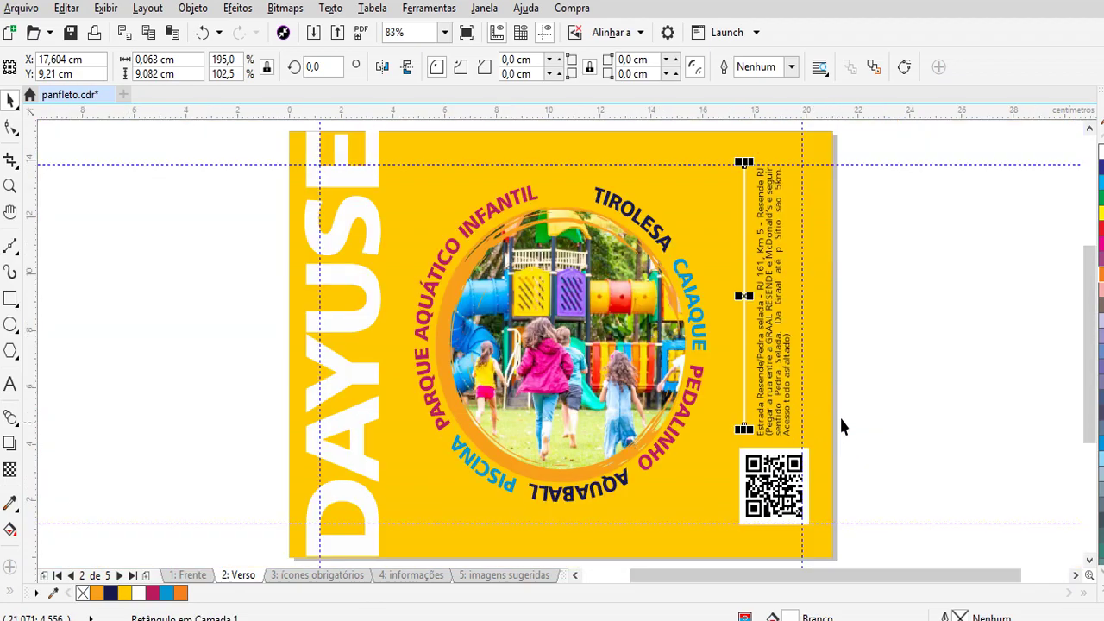
pyautogui.click(927, 384)
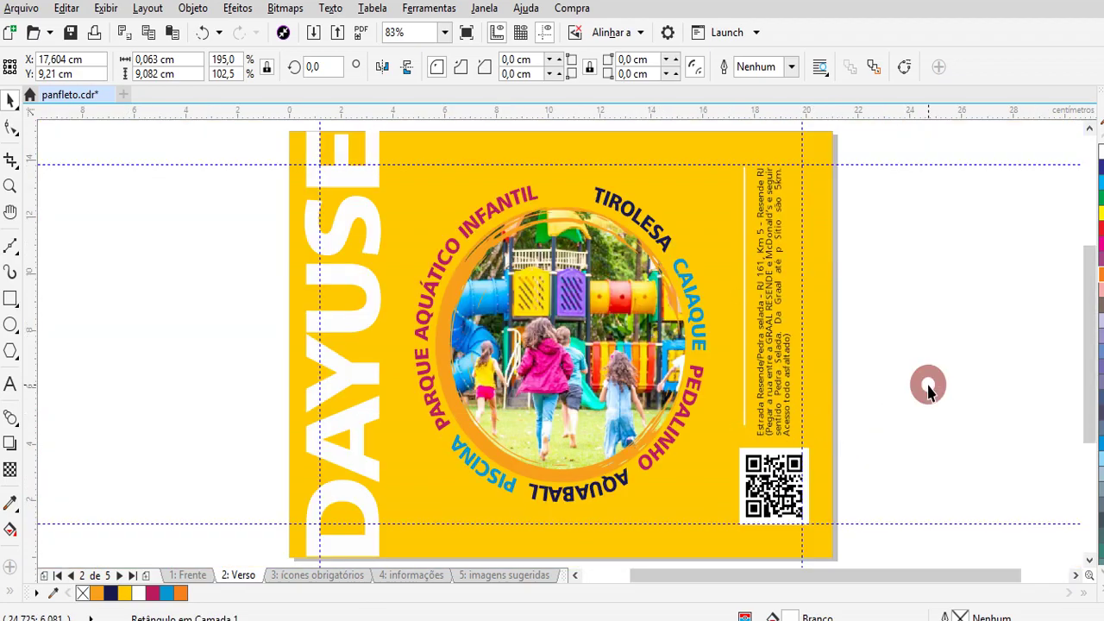
# Paste the front-page DAYUSE headline onto Verso, colour it orange and enlarge it across the top
pyautogui.click(196, 575)
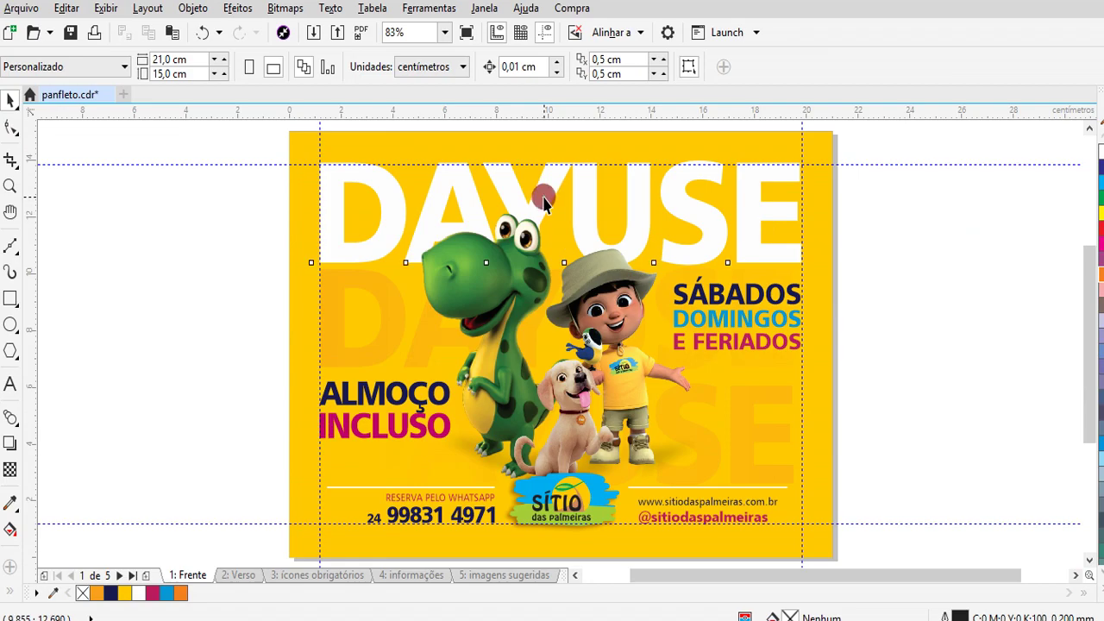
pyautogui.click(542, 197)
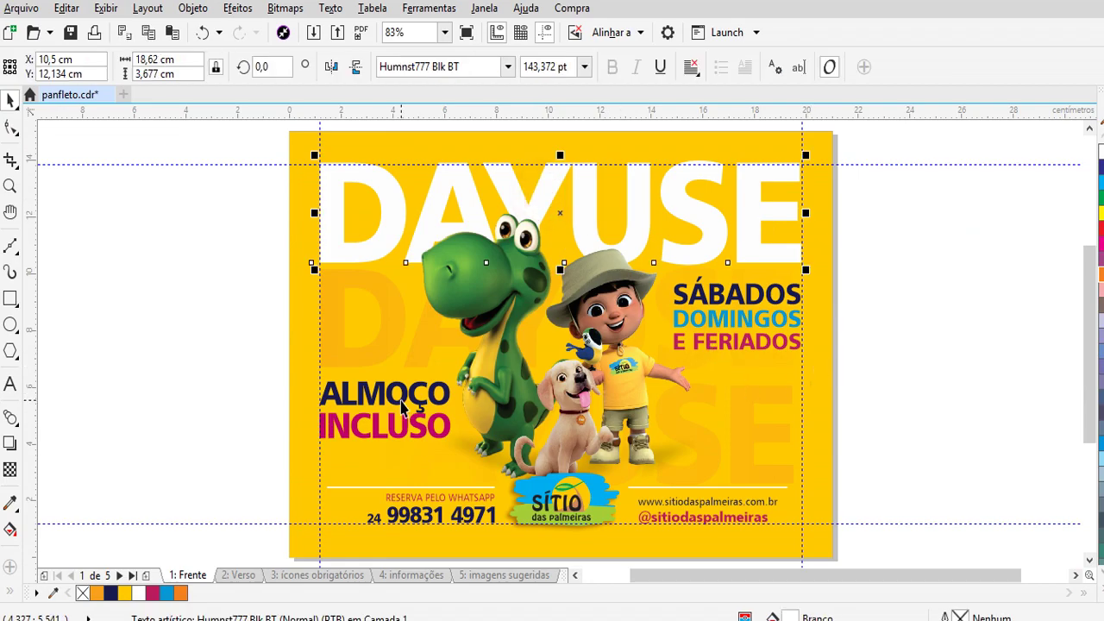
pyautogui.click(246, 578)
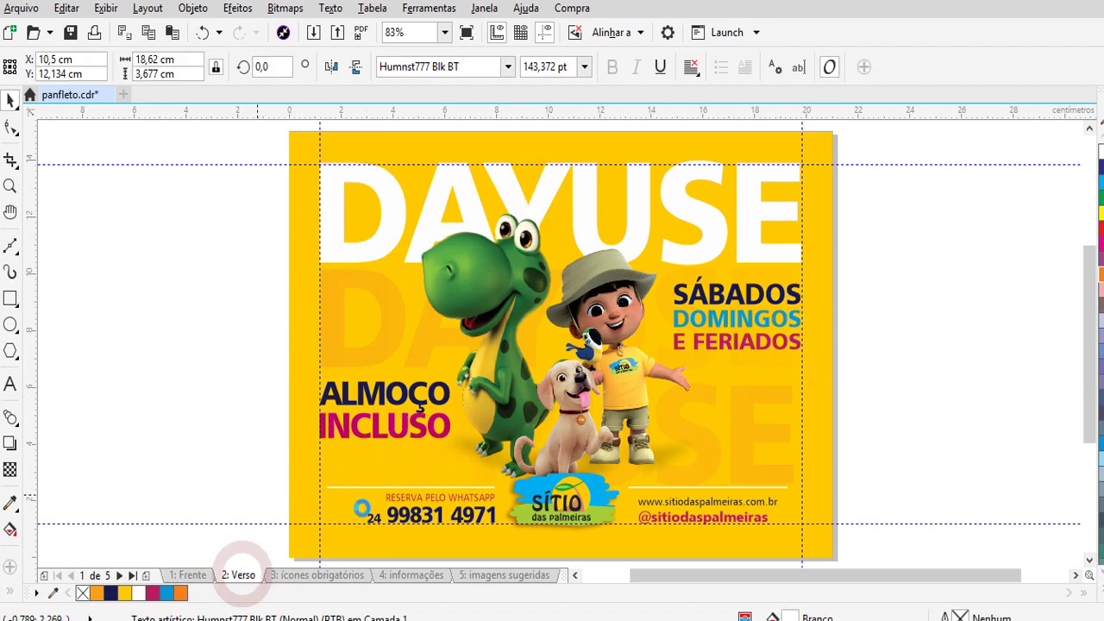
pyautogui.click(996, 311)
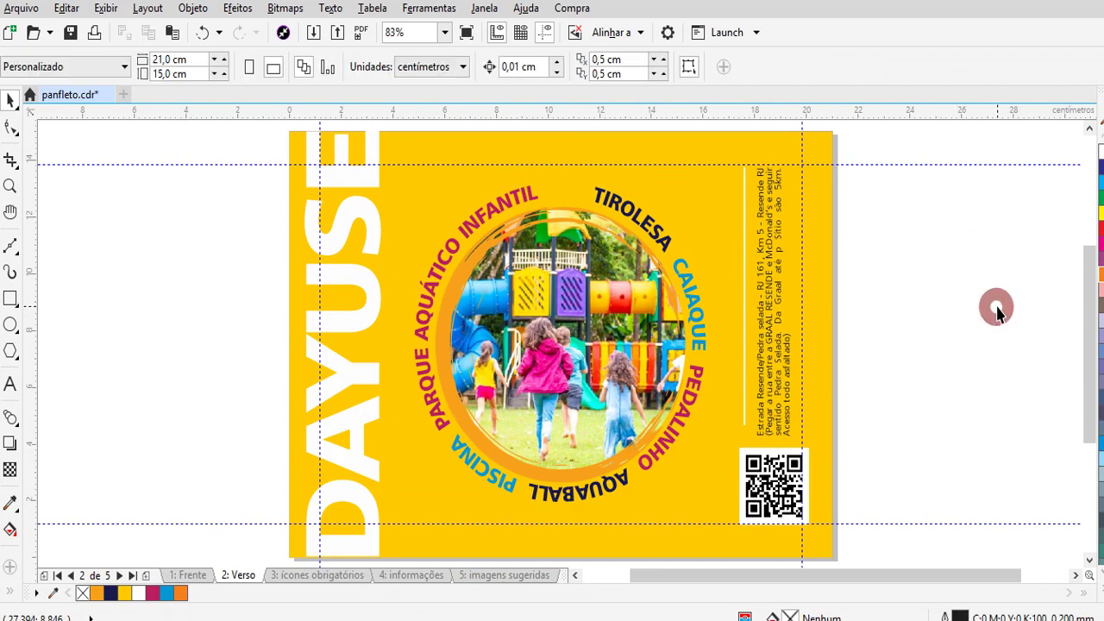
pyautogui.hotkey('ctrl', 'v')
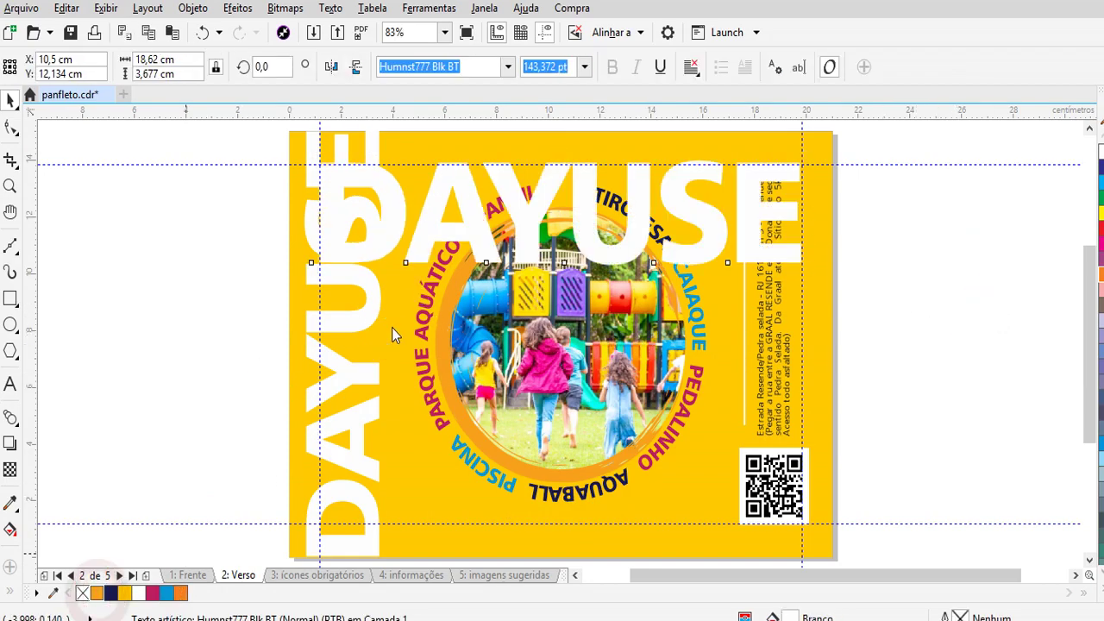
pyautogui.moveTo(99, 594)
pyautogui.mouseDown()
pyautogui.moveTo(463, 213)
pyautogui.moveTo(450, 193)
pyautogui.mouseUp()
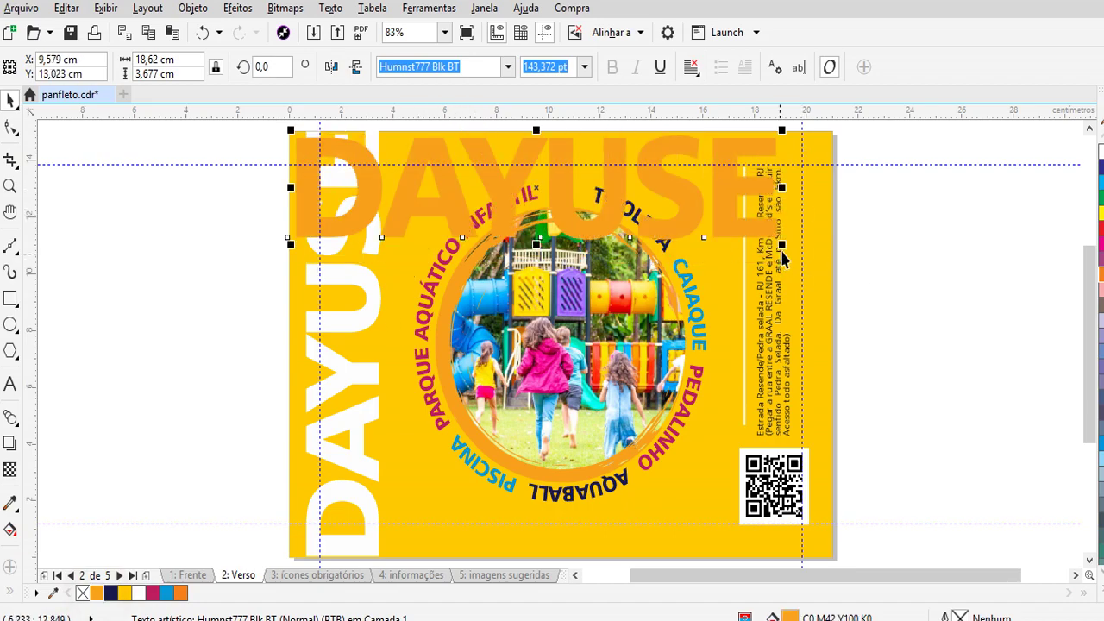
pyautogui.moveTo(781, 245)
pyautogui.mouseDown()
pyautogui.moveTo(831, 278)
pyautogui.moveTo(833, 294)
pyautogui.mouseUp()
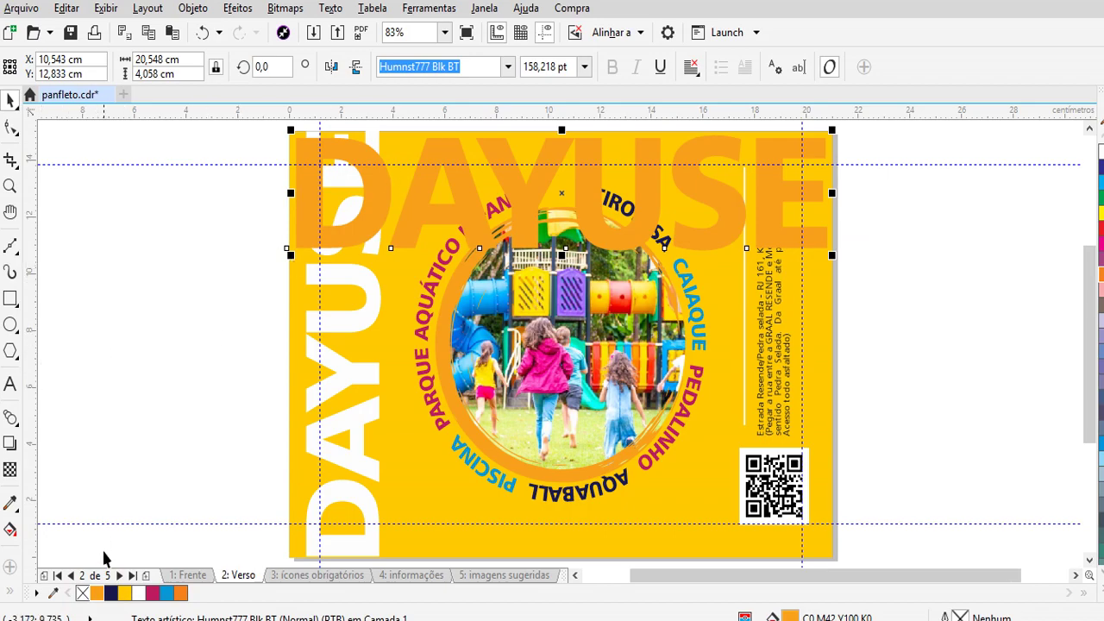
# Fade the orange DAYUSE text with the Transparency tool to about 53 transparency
pyautogui.click(10, 469)
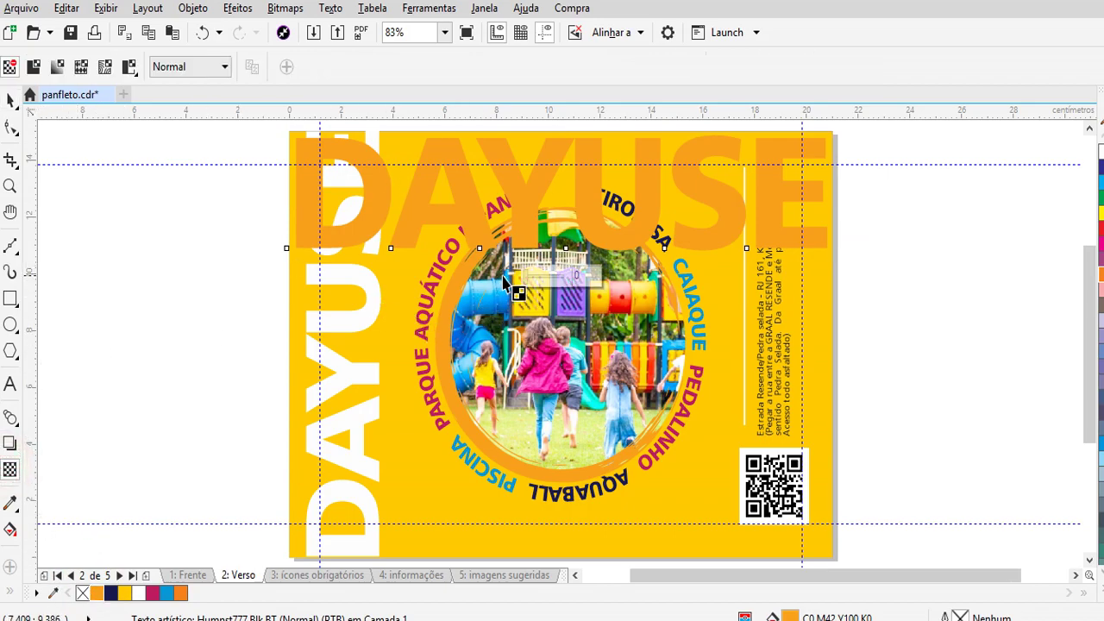
pyautogui.moveTo(542, 278); pyautogui.dragTo(553, 278)
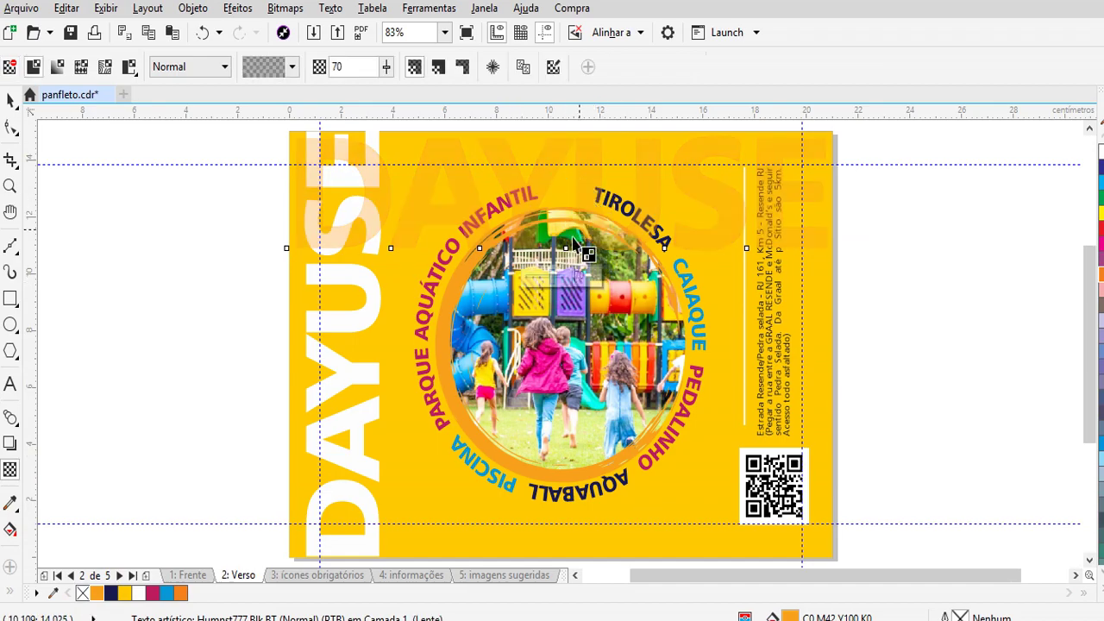
pyautogui.moveTo(553, 278); pyautogui.dragTo(546, 274)
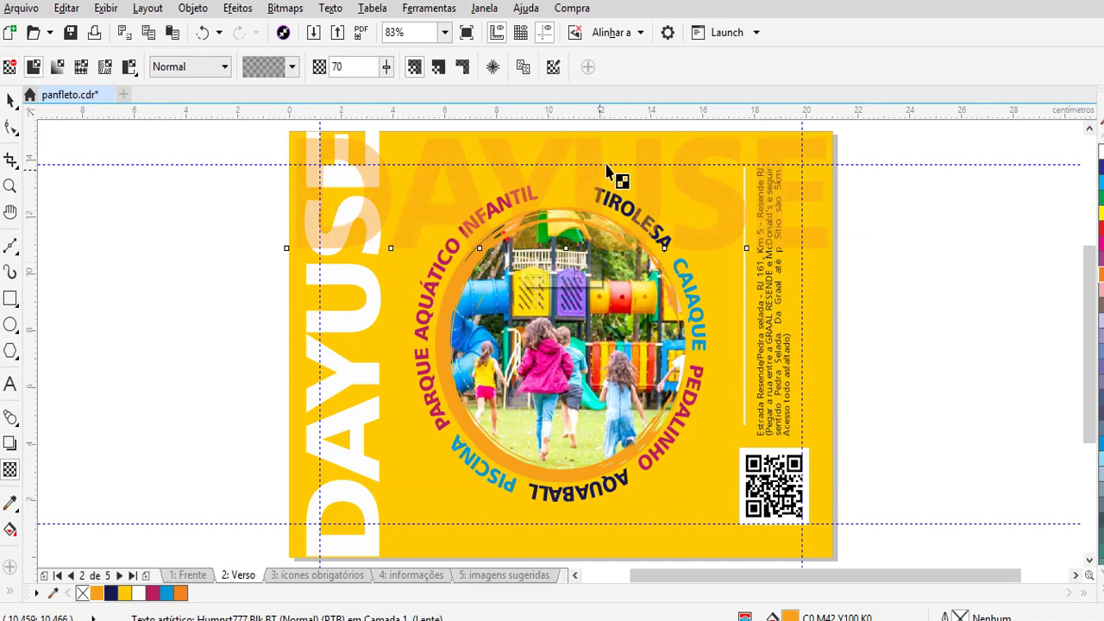
pyautogui.click(17, 102)
pyautogui.click(80, 290)
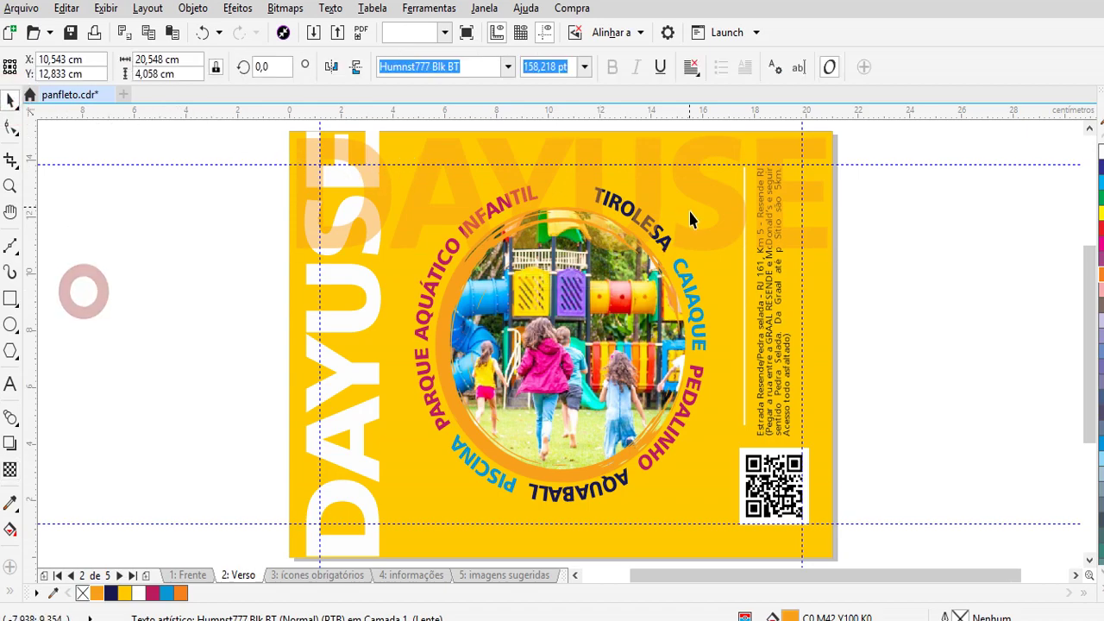
pyautogui.click(734, 221)
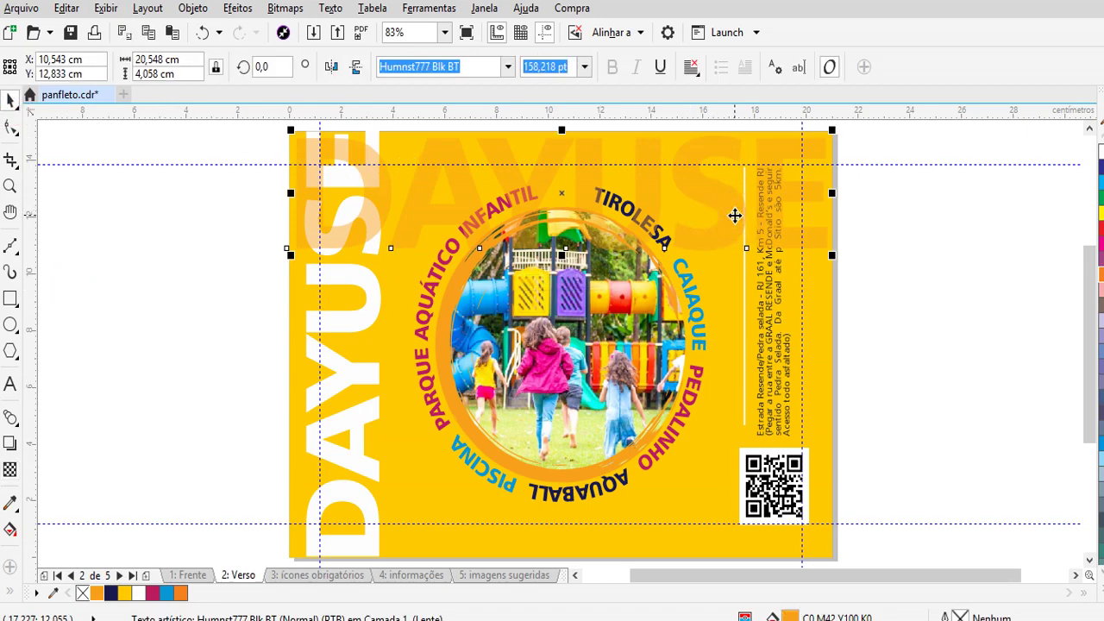
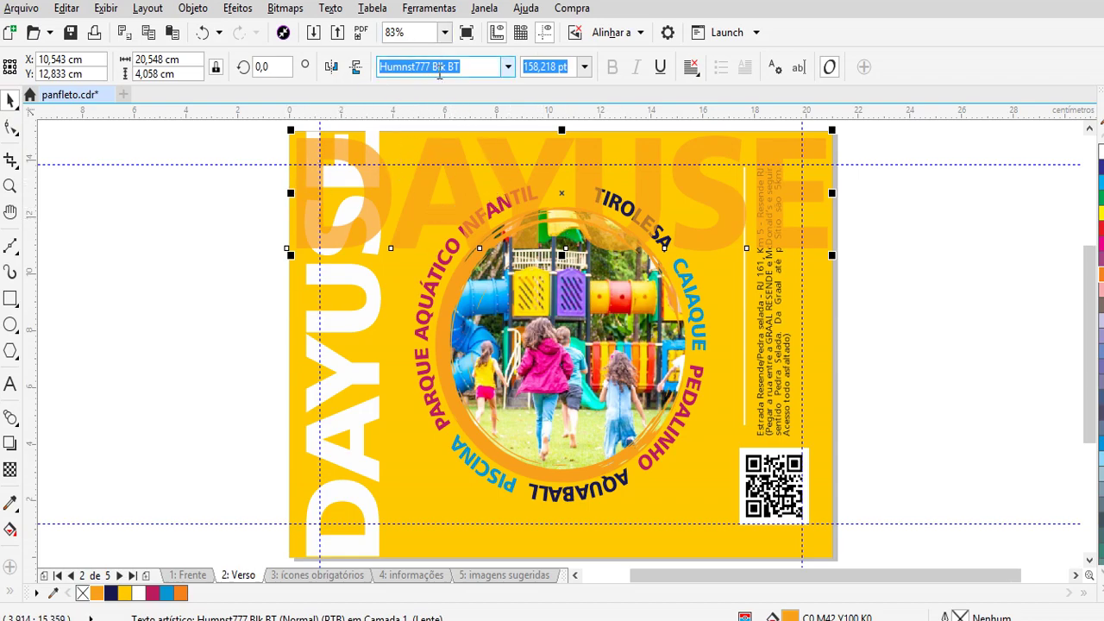
# Put a copy of the faint DAYUSE text at the page bottom, mirrored vertically and horizontally
pyautogui.click(354, 67)
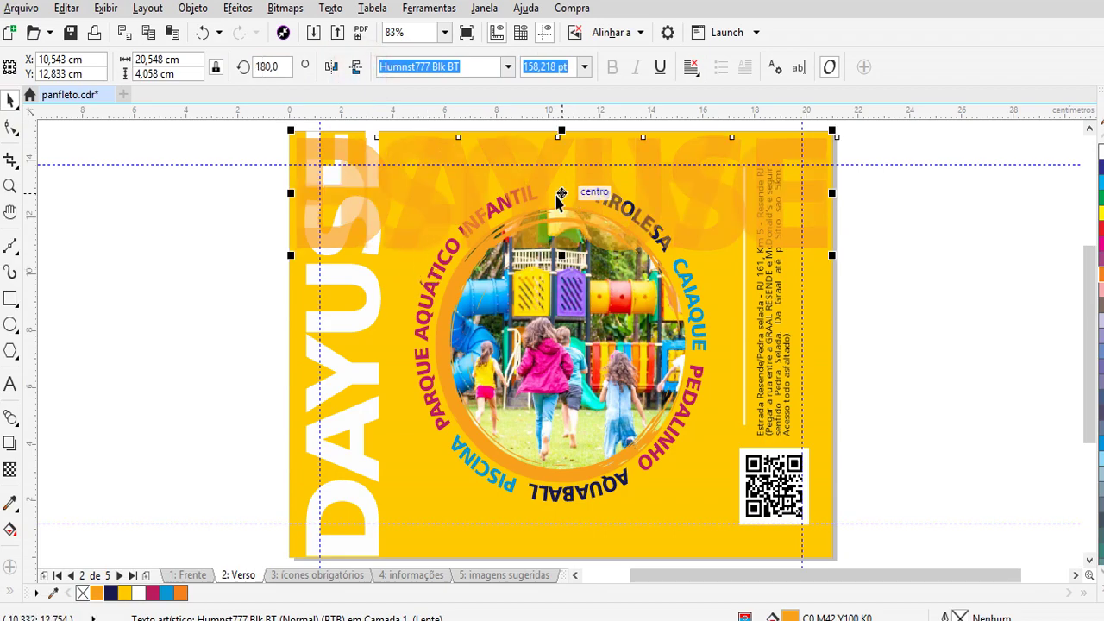
pyautogui.moveTo(564, 190); pyautogui.dragTo(576, 501)
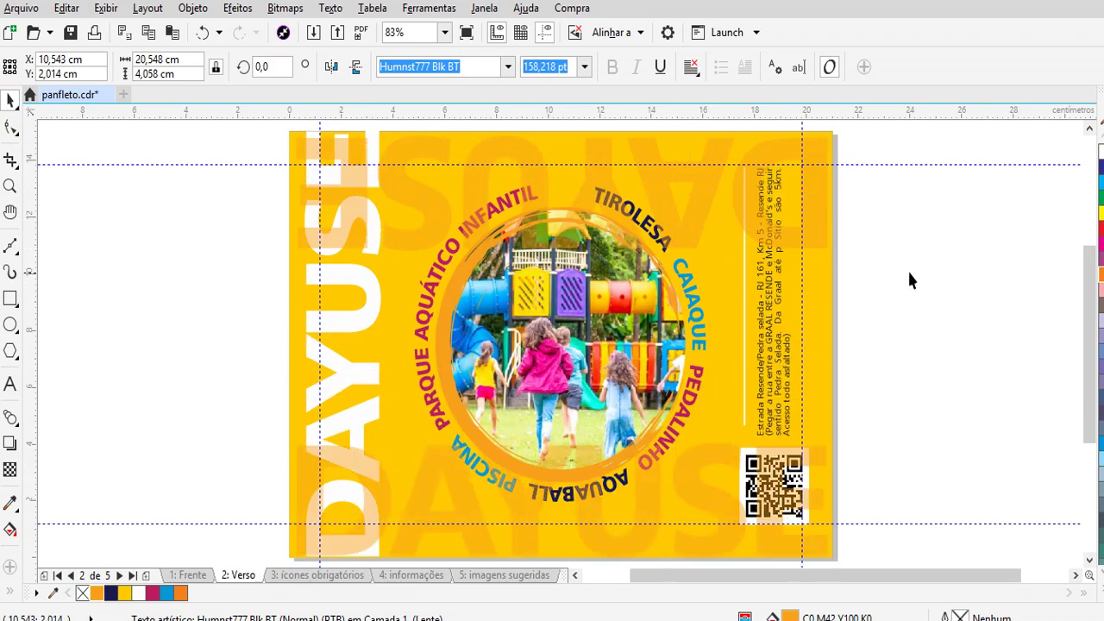
pyautogui.hotkey('ctrl', 'z')
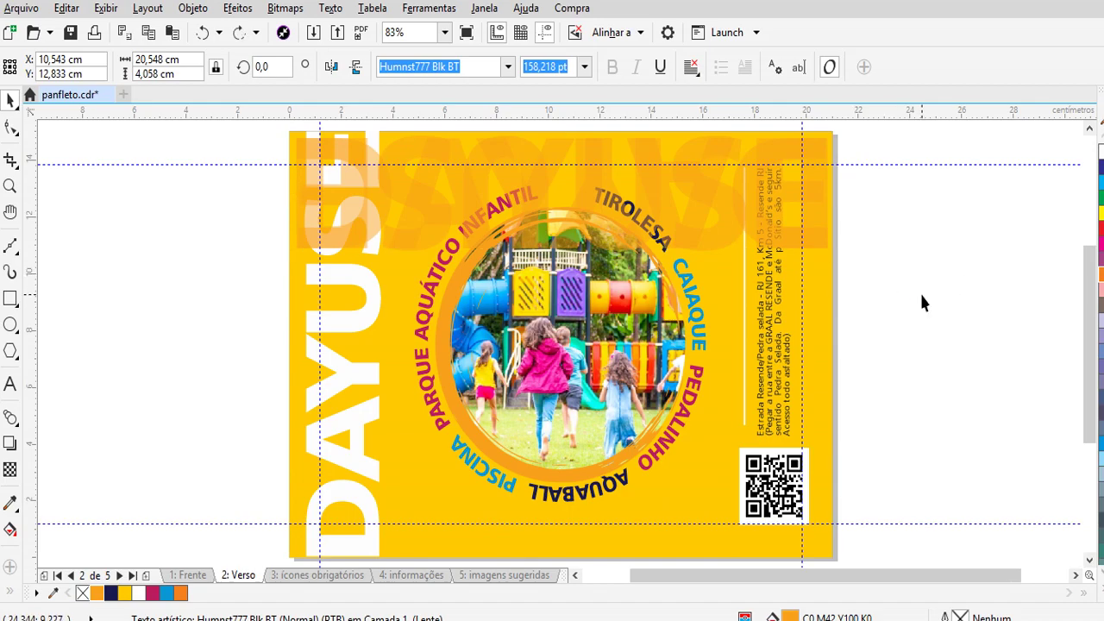
pyautogui.hotkey('ctrl', 'z')
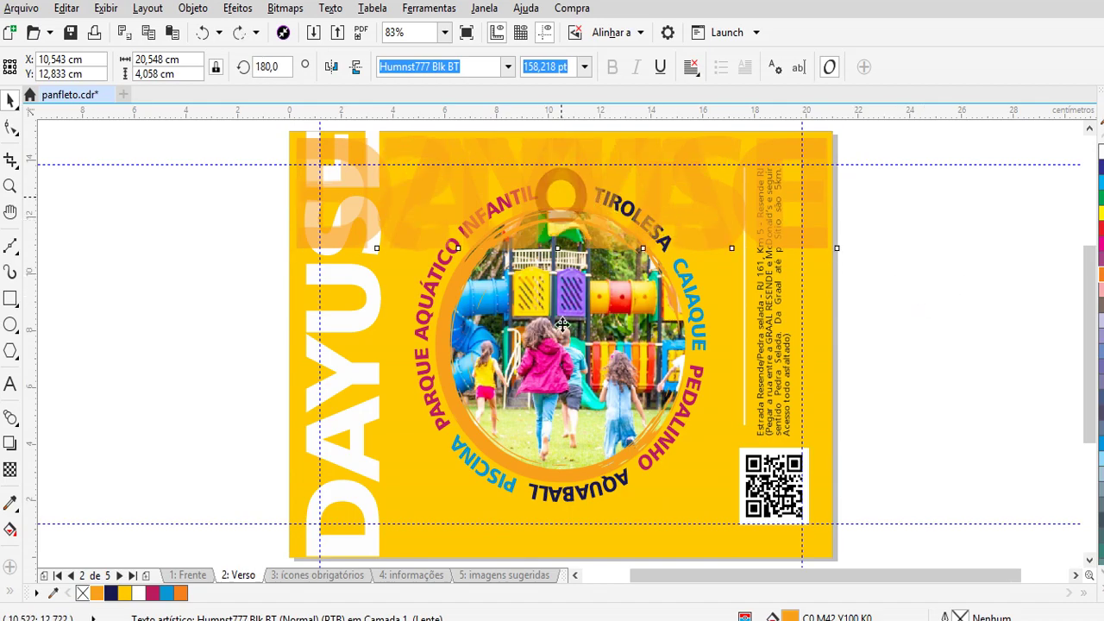
pyautogui.moveTo(544, 199)
pyautogui.mouseDown()
pyautogui.moveTo(562, 461)
pyautogui.moveTo(554, 507)
pyautogui.mouseUp()
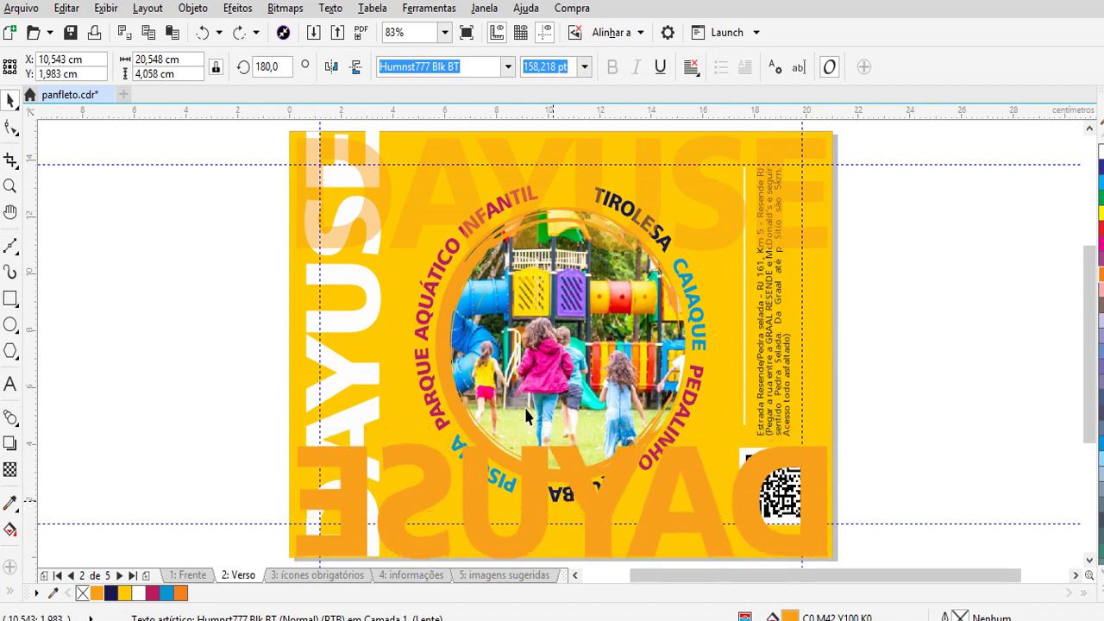
pyautogui.click(330, 68)
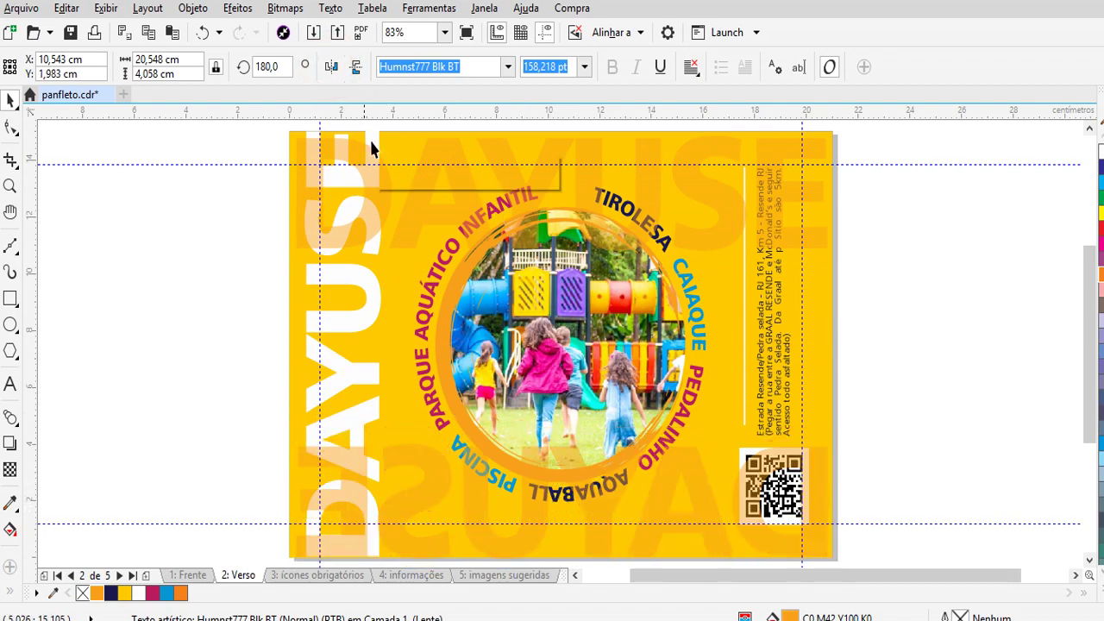
pyautogui.click(356, 68)
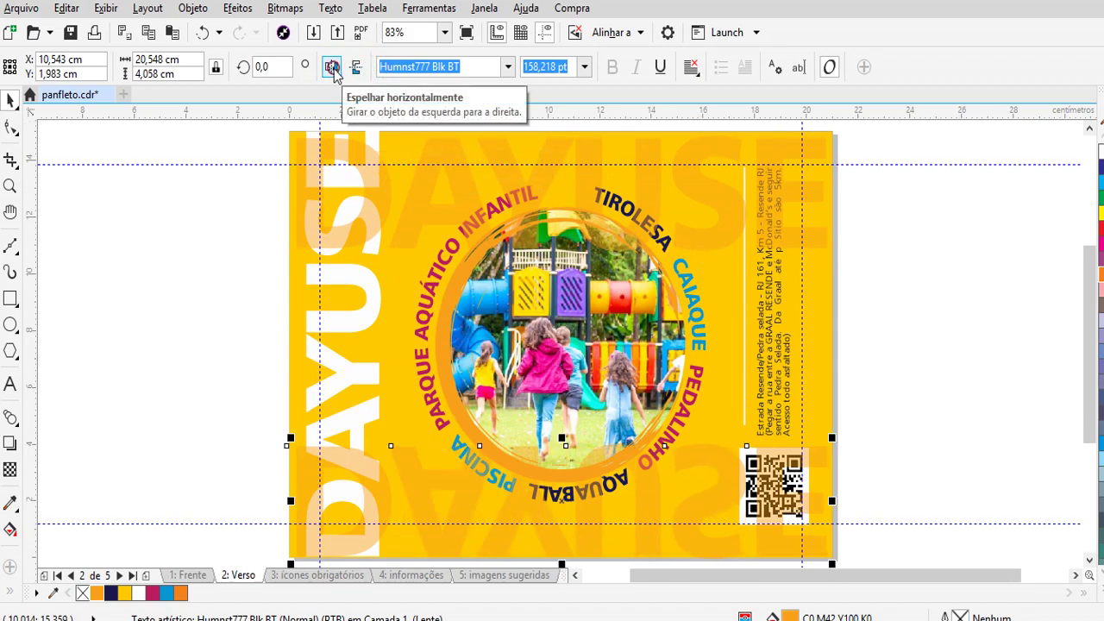
pyautogui.click(332, 68)
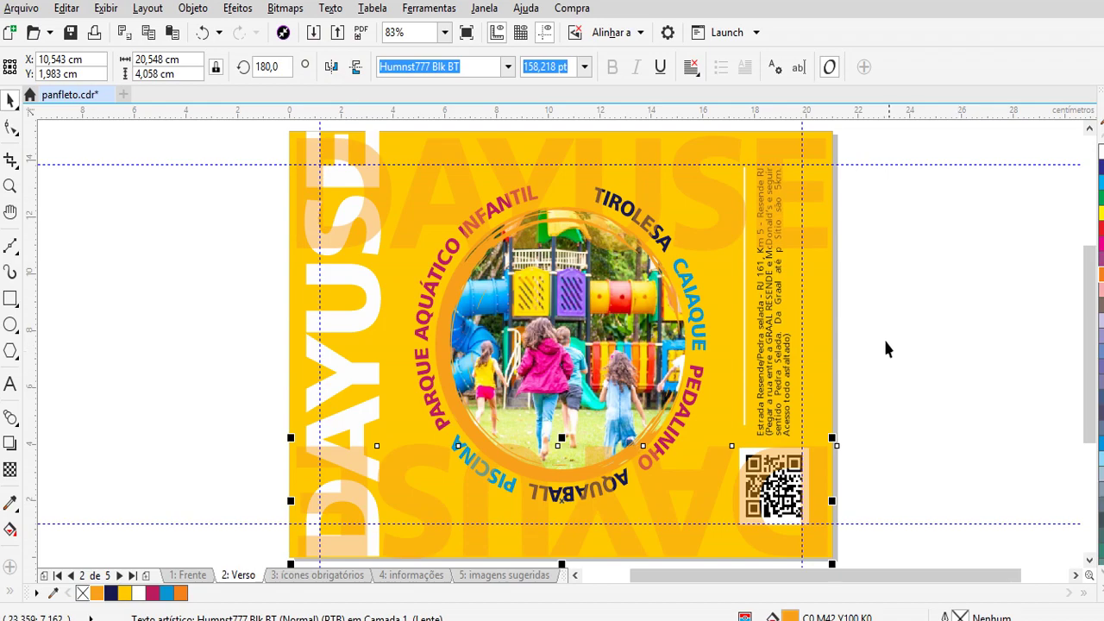
pyautogui.click(923, 325)
# Group the circular photo with its ring text and bring the group to the front of the page
pyautogui.scroll(-3, 851, 250)
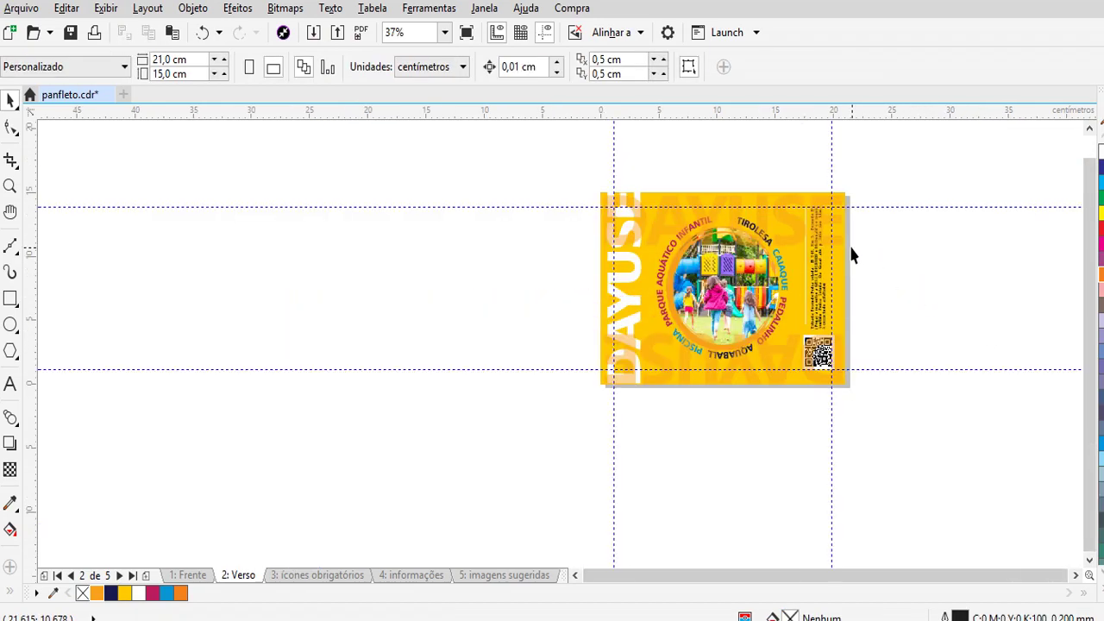
pyautogui.moveTo(642, 162); pyautogui.dragTo(807, 367)
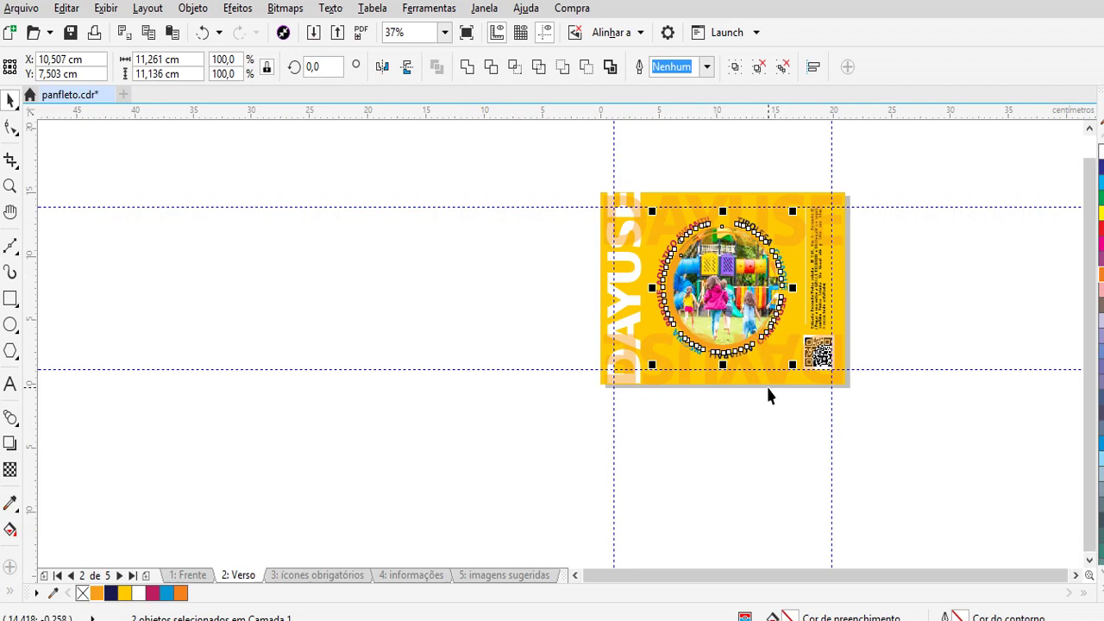
pyautogui.click(735, 66)
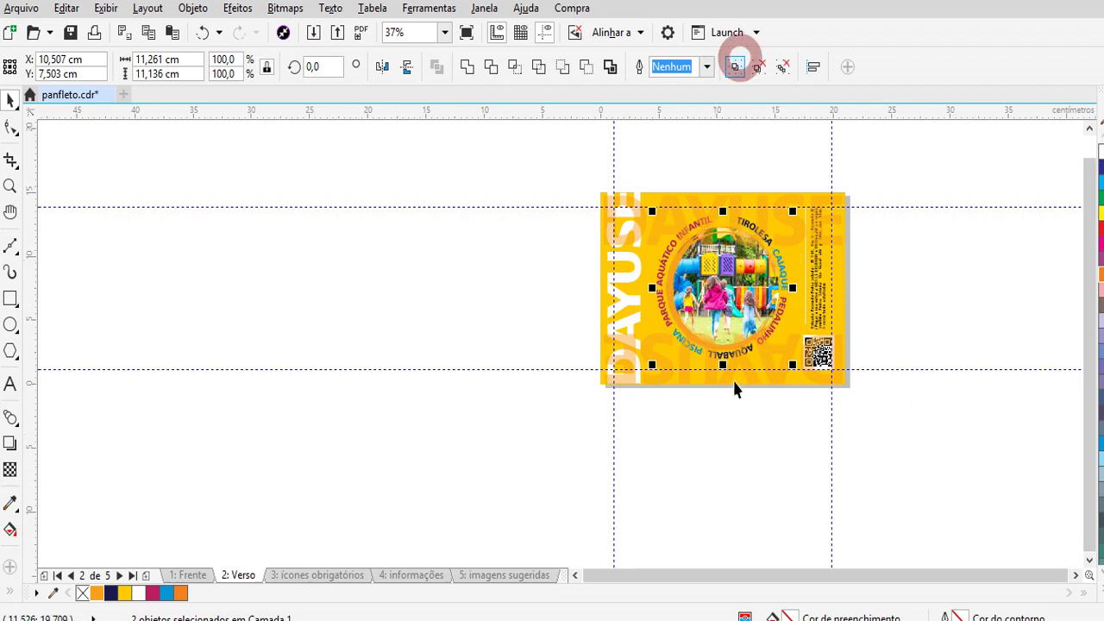
pyautogui.rightClick(731, 287)
pyautogui.moveTo(776, 452)
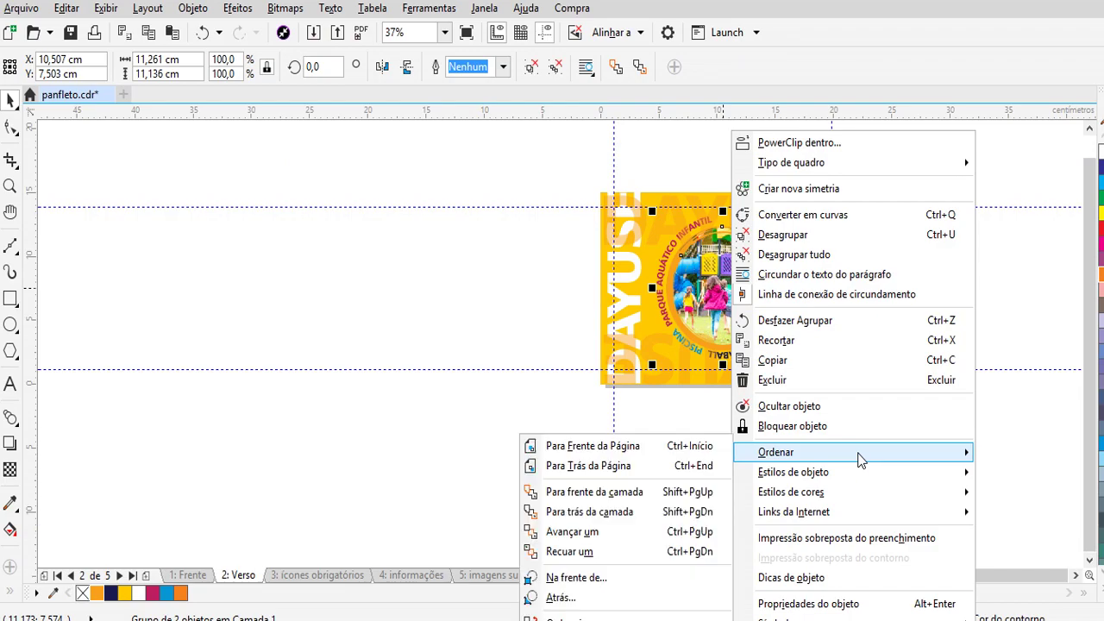
pyautogui.click(650, 445)
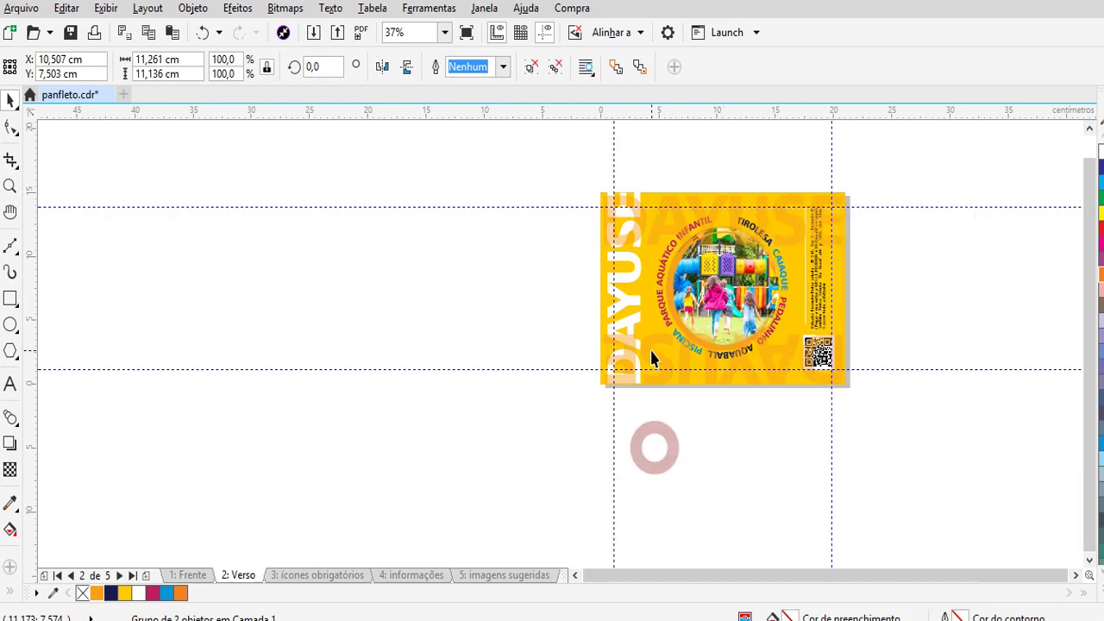
# Bring the vertical DAYUSE text and the address block with QR code to the front
pyautogui.rightClick(627, 300)
pyautogui.moveTo(674, 471)
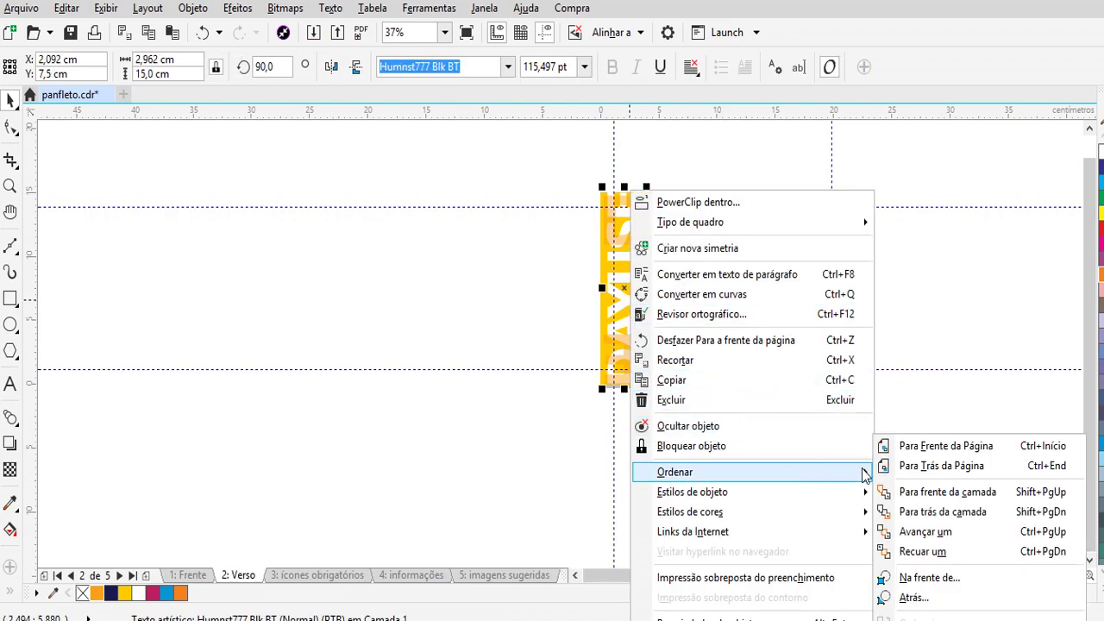
pyautogui.click(911, 446)
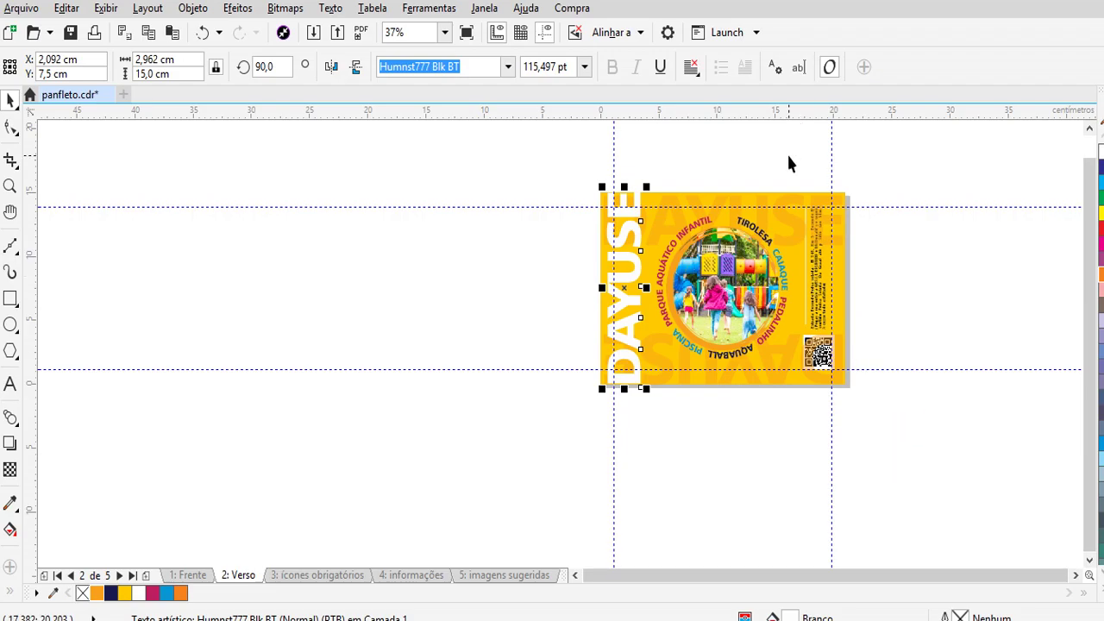
pyautogui.moveTo(787, 155); pyautogui.dragTo(867, 419)
pyautogui.rightClick(826, 322)
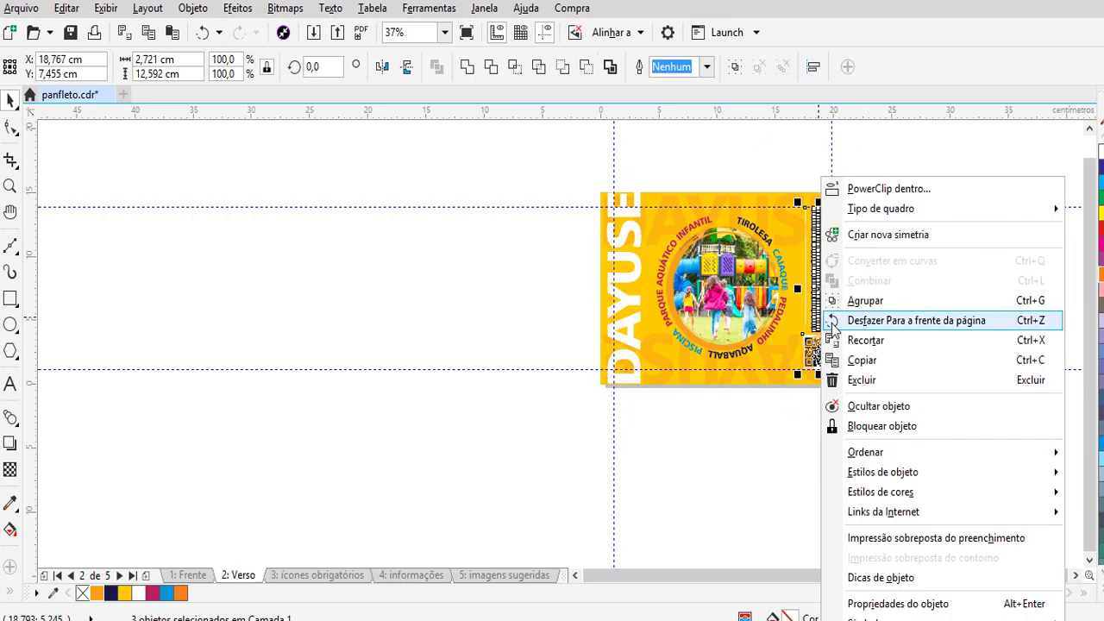
pyautogui.moveTo(865, 451)
pyautogui.click(736, 445)
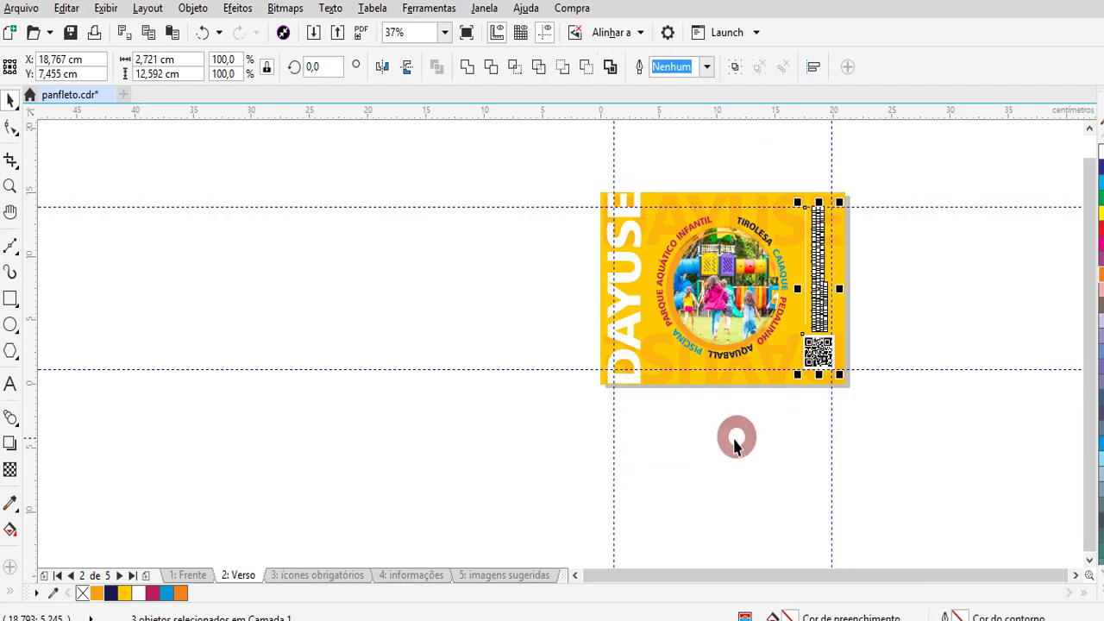
pyautogui.click(735, 445)
pyautogui.hotkey('shift', 'F4')
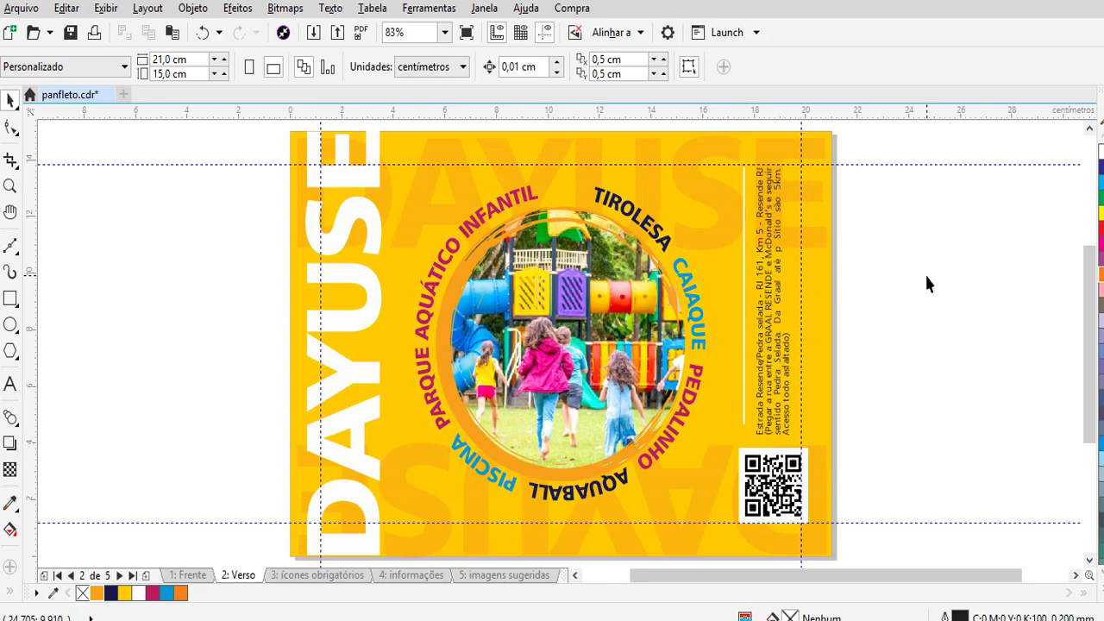
# Give the background rectangle a radial fountain fill with free scaling and skewing turned off
pyautogui.click(835, 348)
pyautogui.click(829, 349)
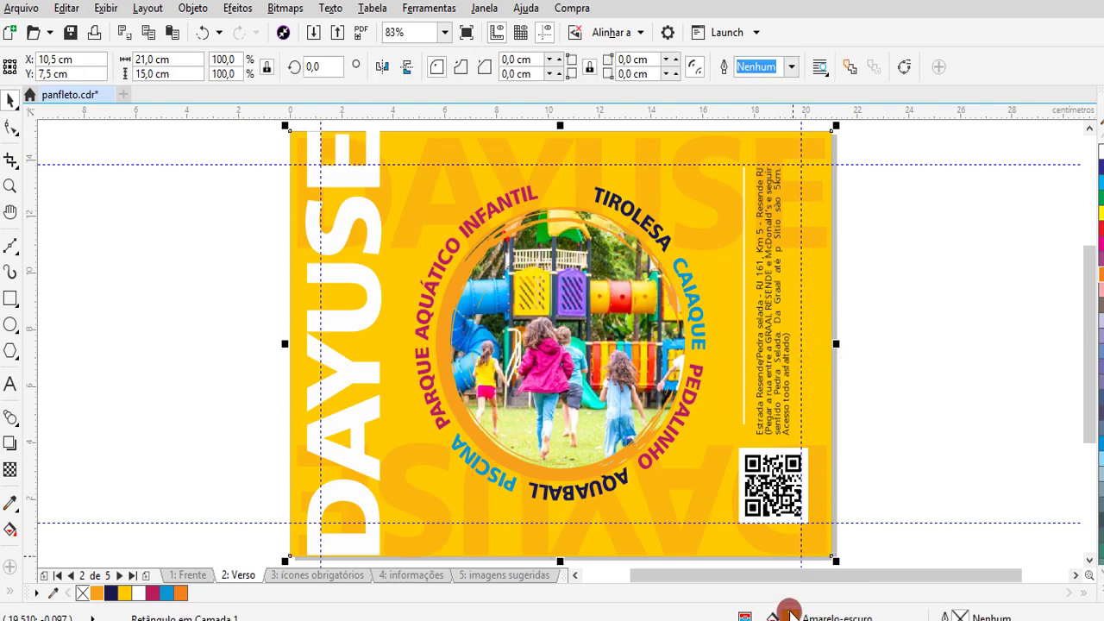
pyautogui.hotkey('shift', 'F11')
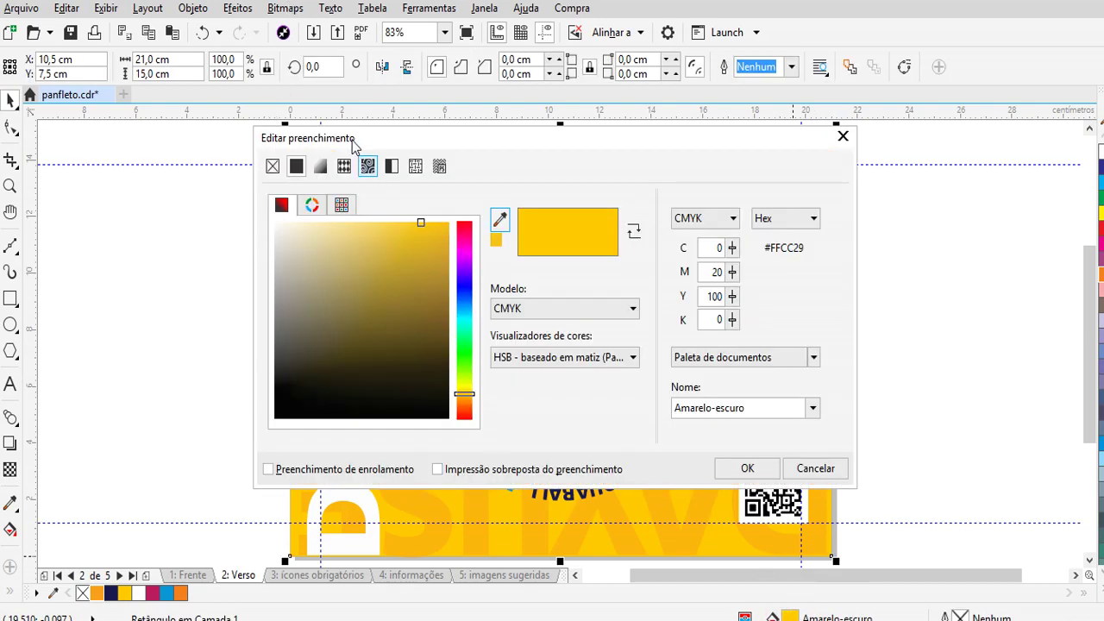
pyautogui.click(320, 166)
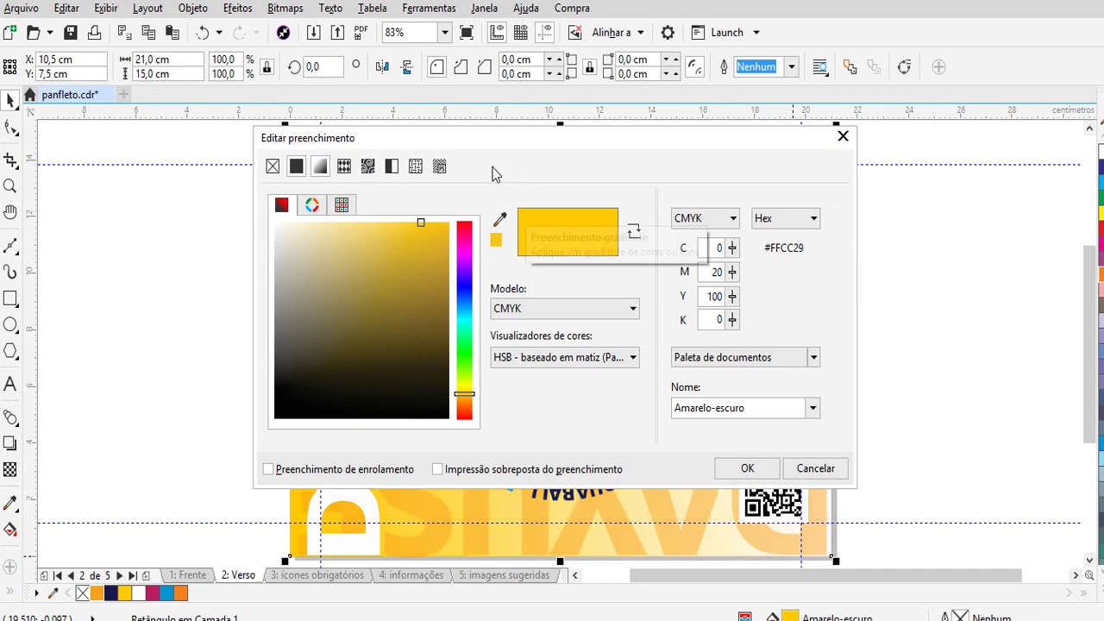
pyautogui.click(460, 142)
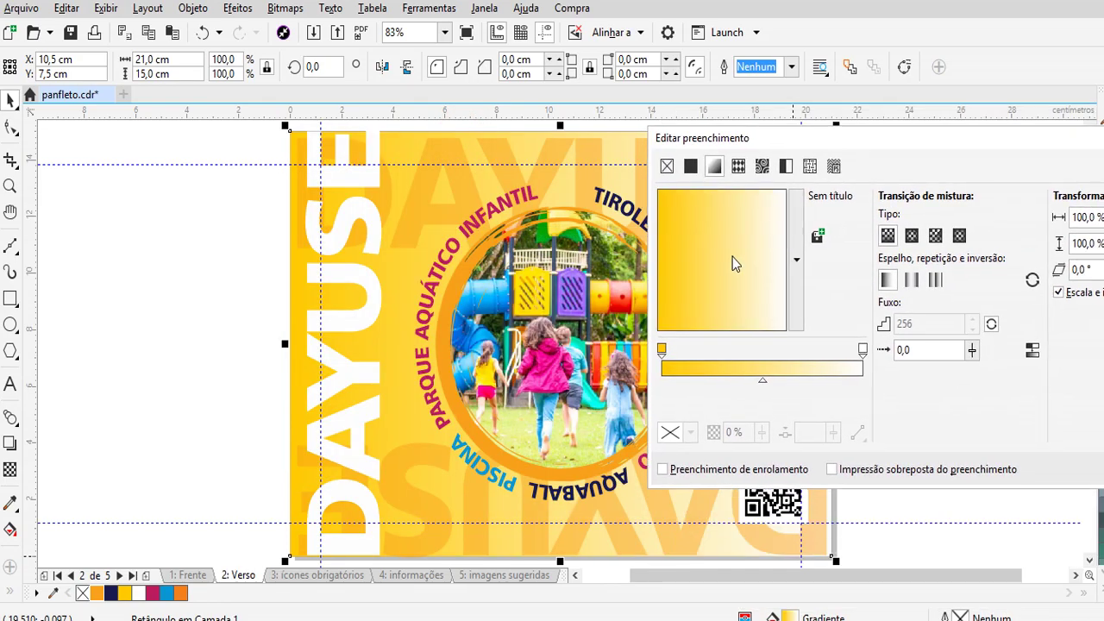
pyautogui.click(911, 235)
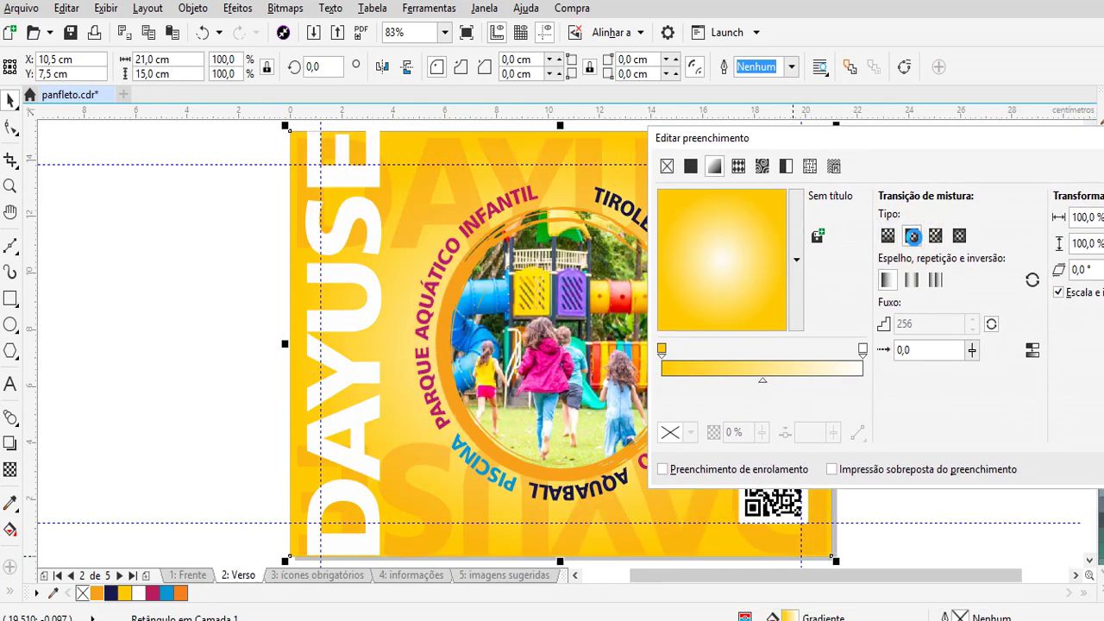
pyautogui.moveTo(817, 138); pyautogui.dragTo(869, 199)
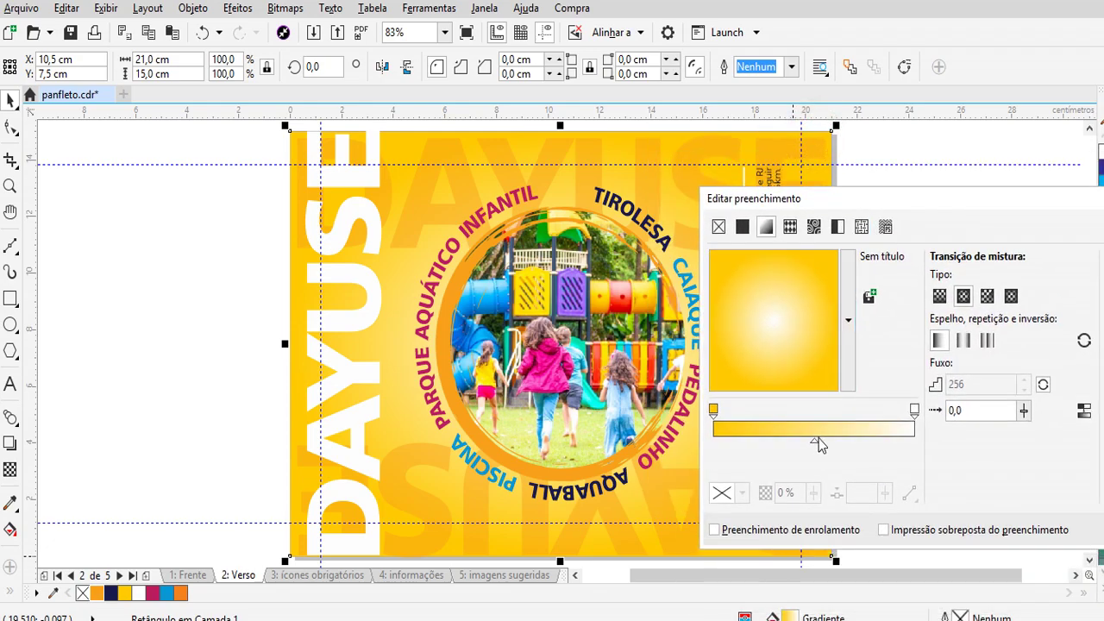
pyautogui.moveTo(1026, 201); pyautogui.dragTo(681, 208)
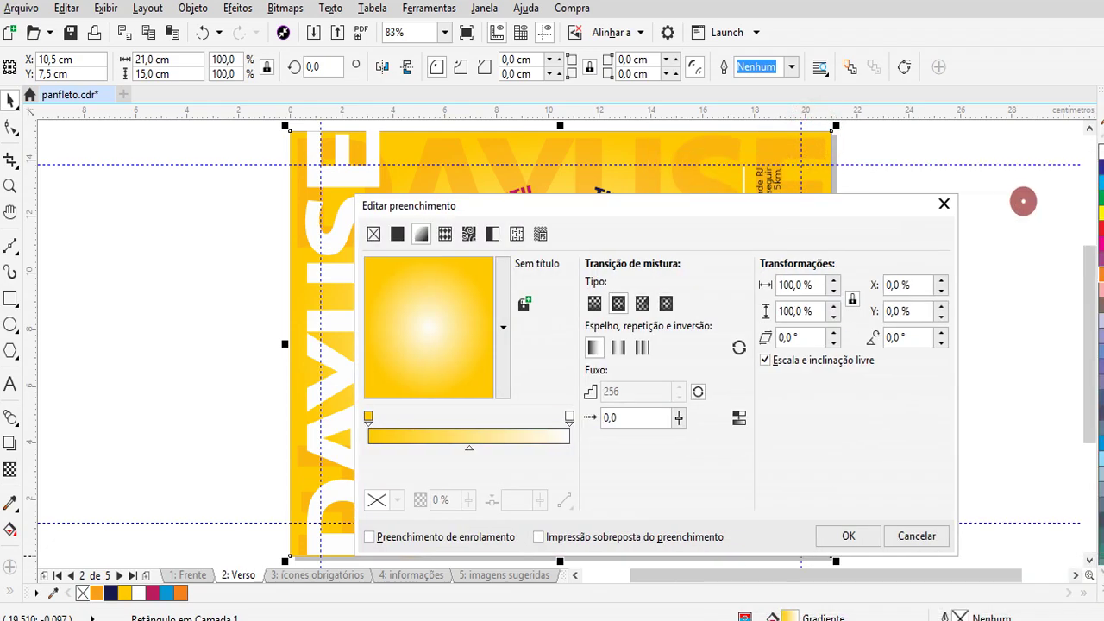
pyautogui.click(765, 362)
pyautogui.moveTo(655, 213); pyautogui.dragTo(957, 146)
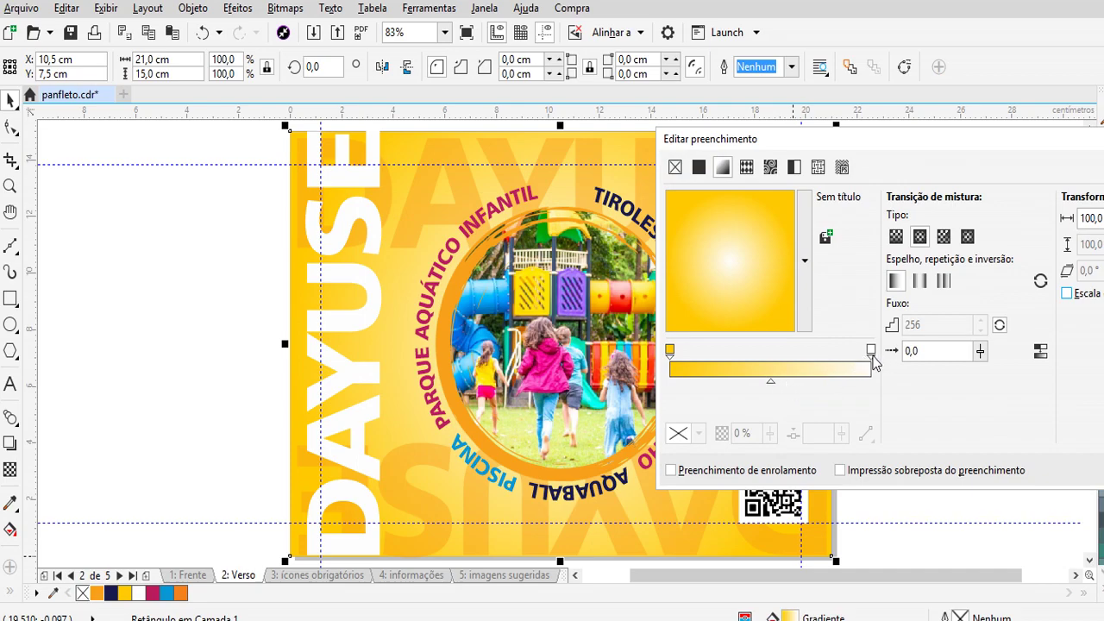
# Set the gradient's outer colour stop to pale yellow C1 M9 Y73 K0 and apply the fill
pyautogui.click(869, 351)
pyautogui.click(699, 433)
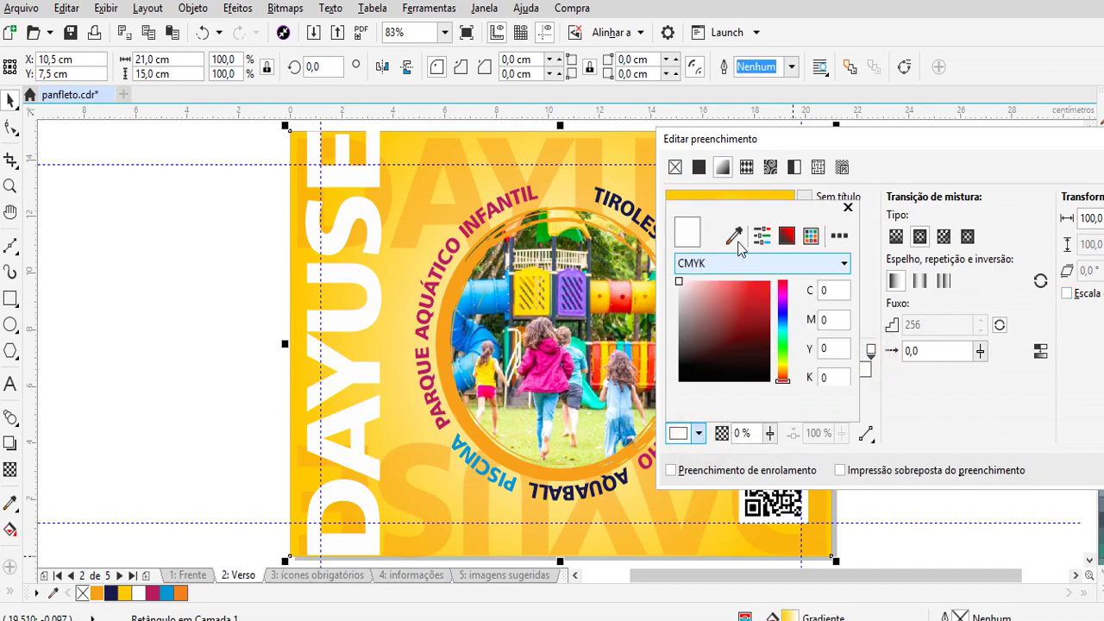
pyautogui.moveTo(726, 214); pyautogui.dragTo(910, 214)
pyautogui.click(915, 235)
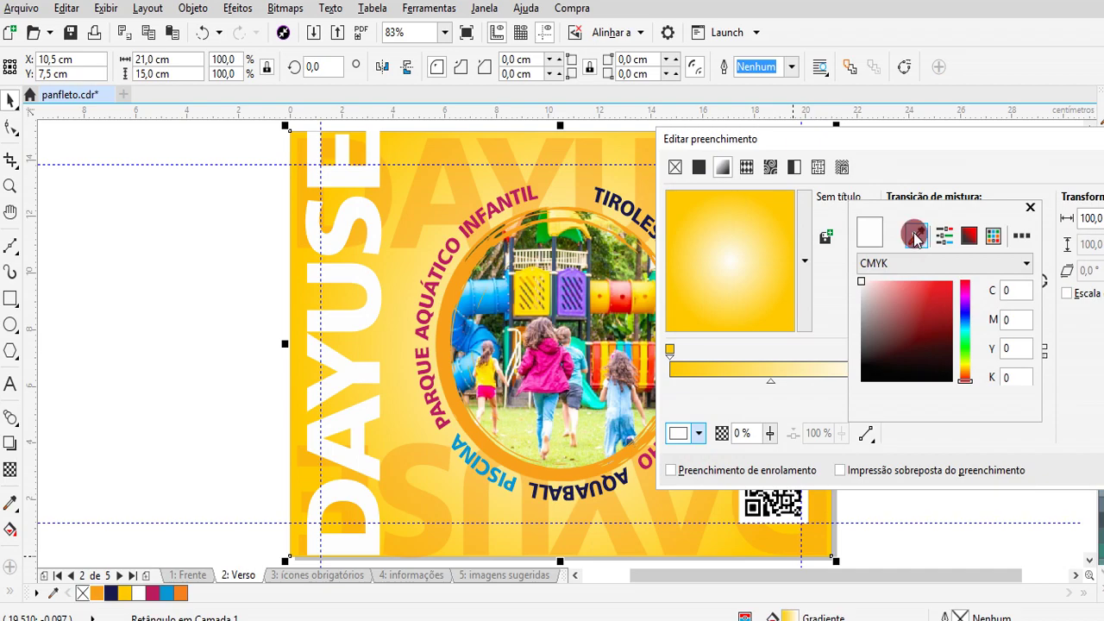
pyautogui.click(701, 241)
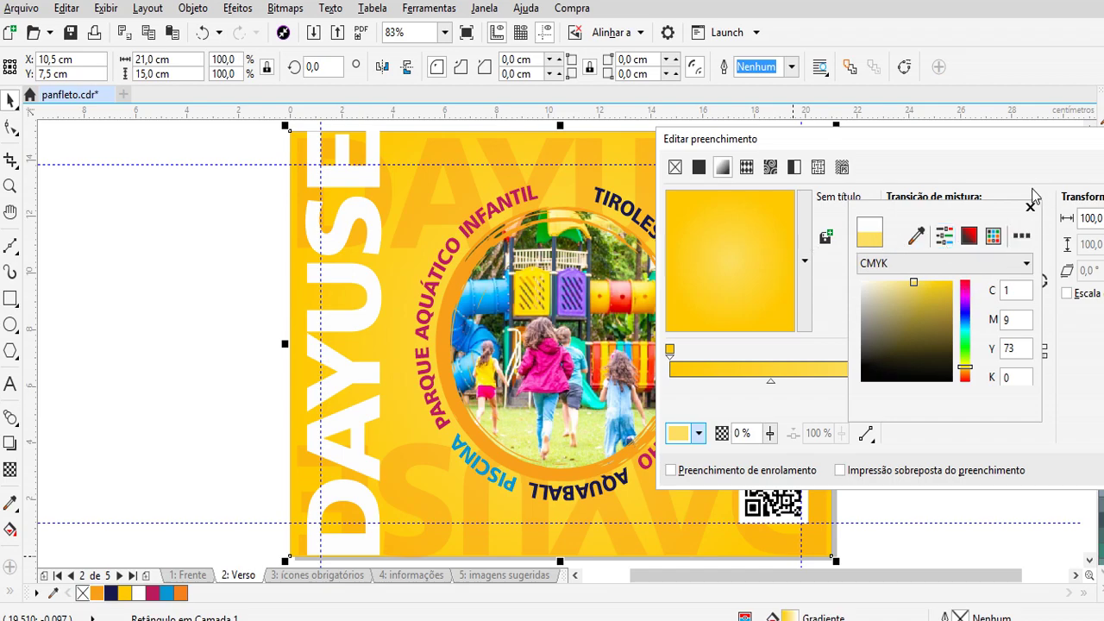
pyautogui.click(1023, 161)
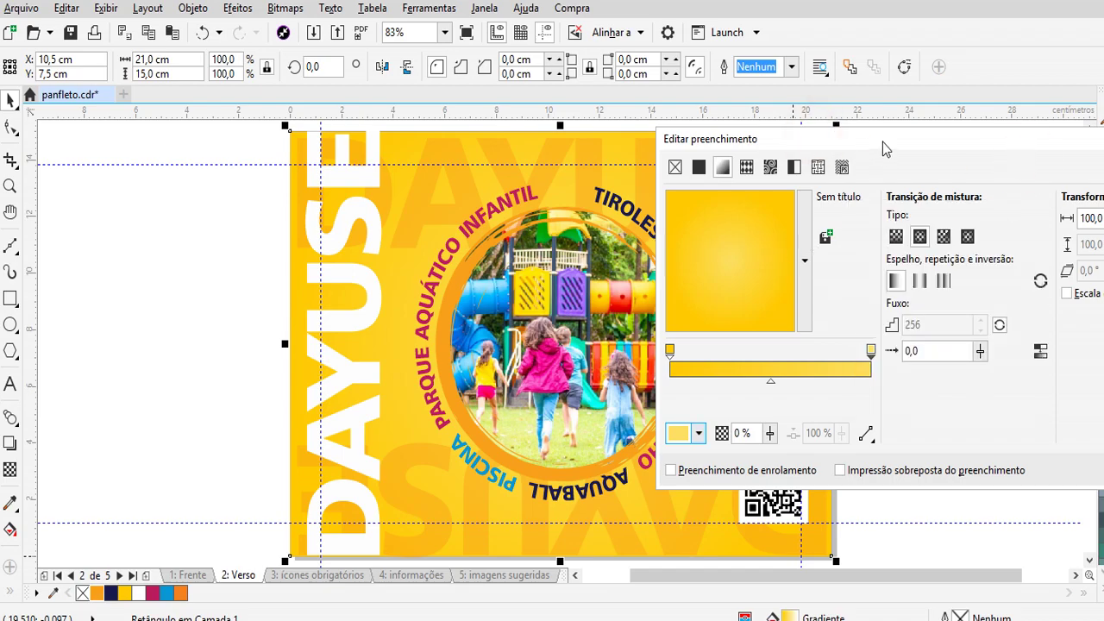
pyautogui.moveTo(880, 146); pyautogui.dragTo(514, 145)
pyautogui.click(782, 459)
pyautogui.click(1017, 282)
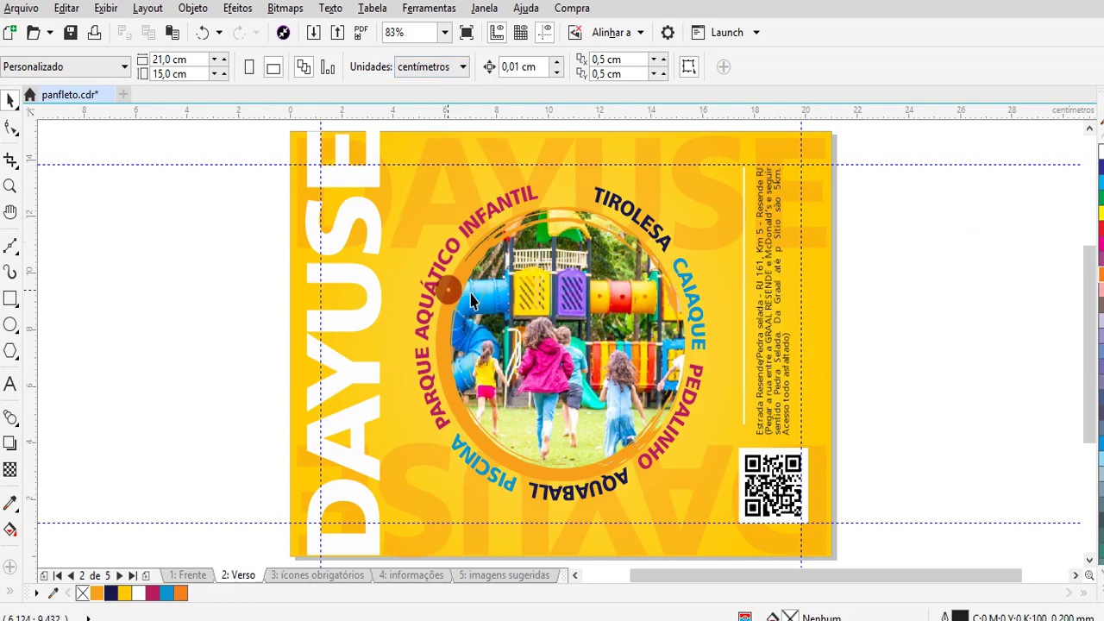
# Leave the circle group and brush ring unmoved, then trim the orange brush ring with the overlapping circle
pyautogui.moveTo(451, 291); pyautogui.dragTo(509, 304)
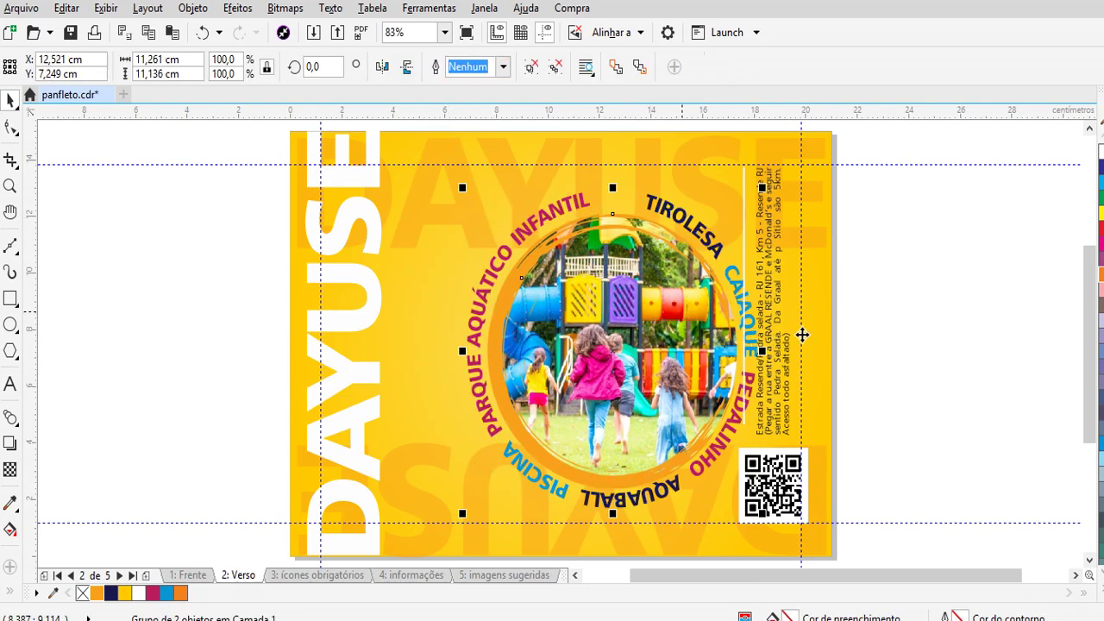
pyautogui.hotkey('ctrl', 'z')
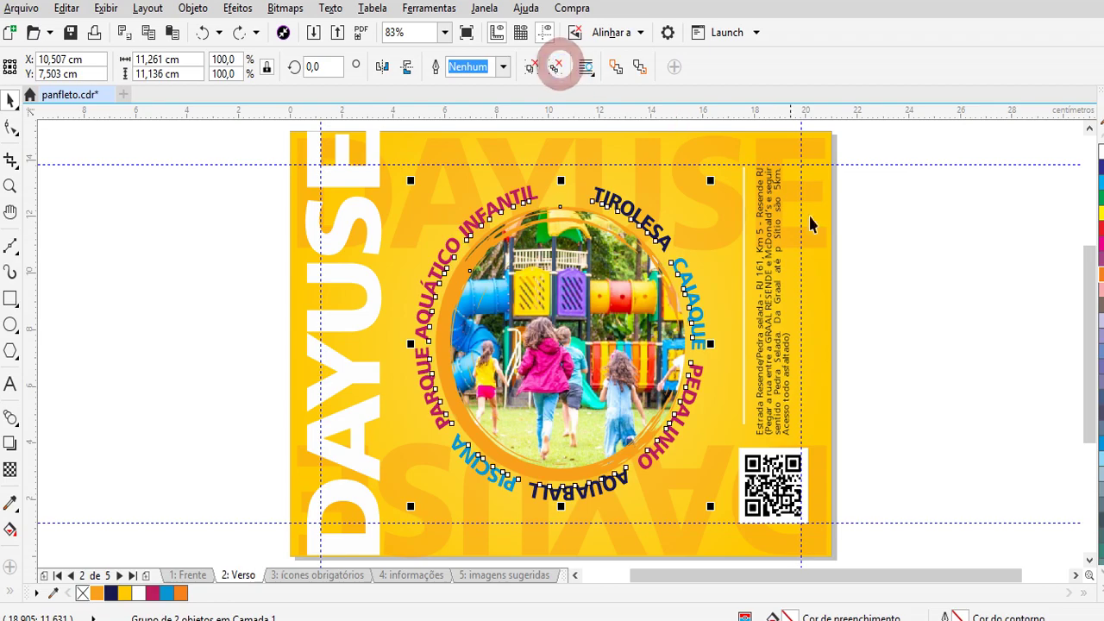
pyautogui.click(850, 261)
pyautogui.moveTo(452, 323); pyautogui.dragTo(490, 368)
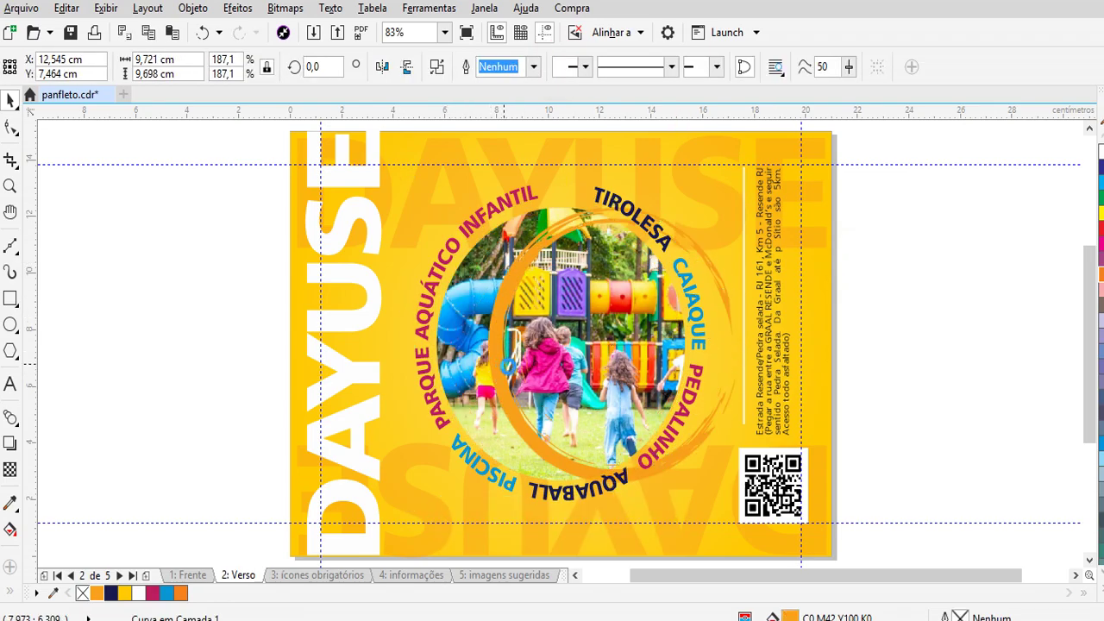
pyautogui.hotkey('ctrl', 'z')
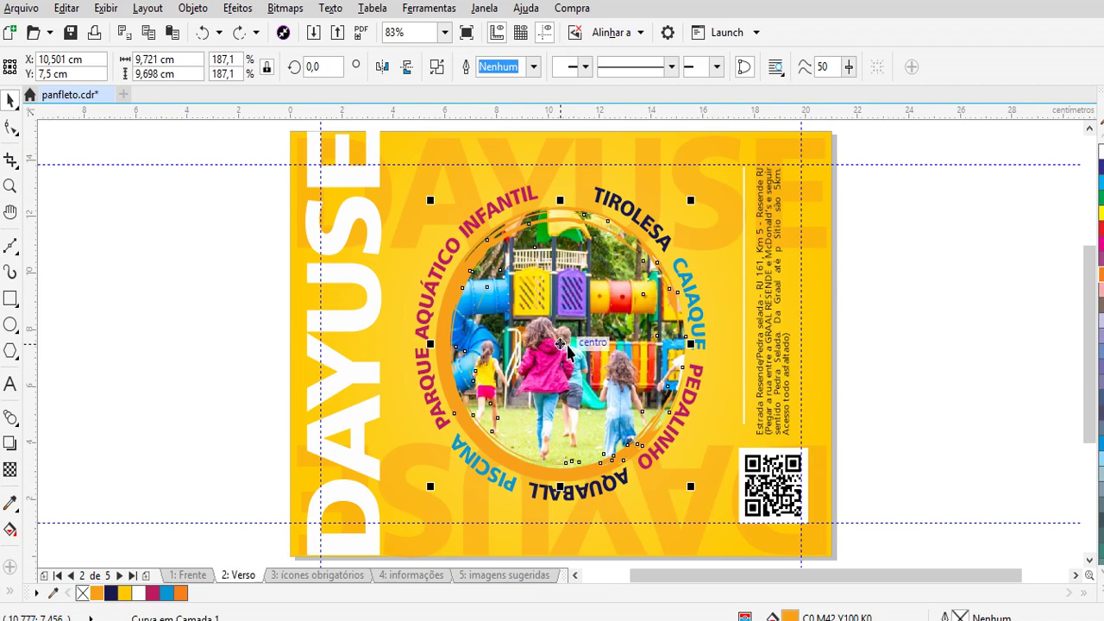
pyautogui.keyDown('shift'); pyautogui.click(594, 280); pyautogui.keyUp('shift')
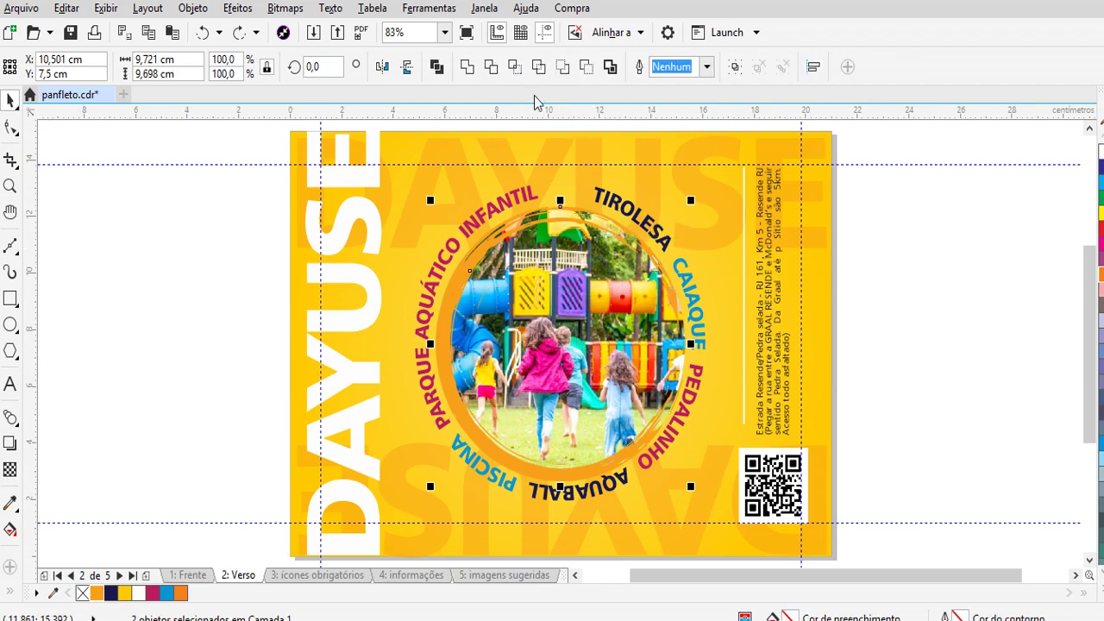
pyautogui.click(491, 66)
pyautogui.click(945, 280)
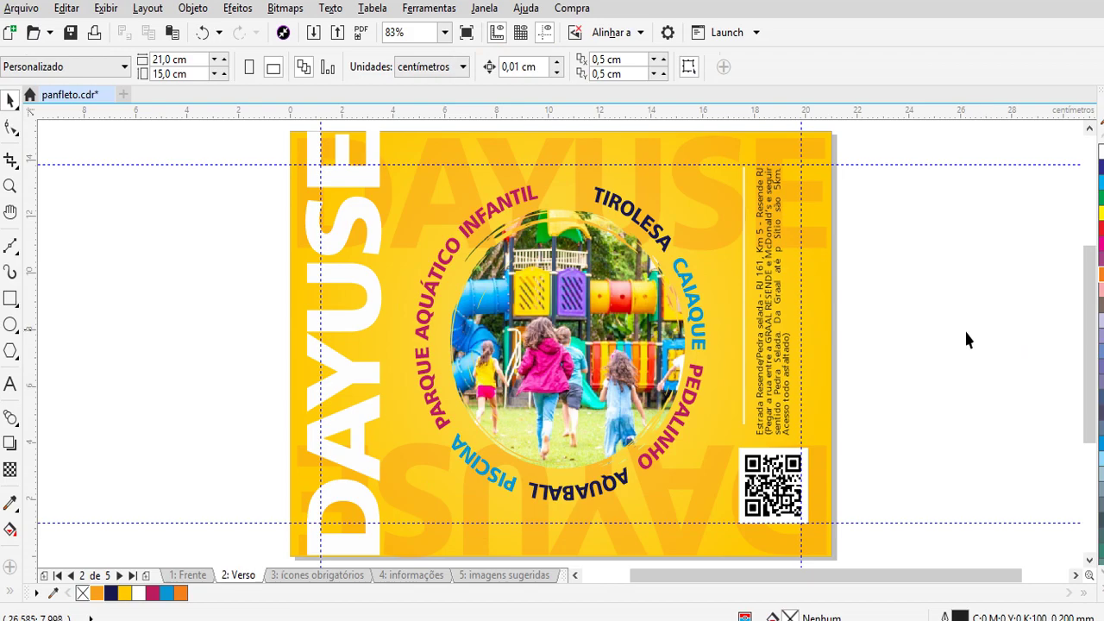
# Add a drop shadow to the circular photo with feather 4, opacity 27 and Subtrair blend mode
pyautogui.click(643, 405)
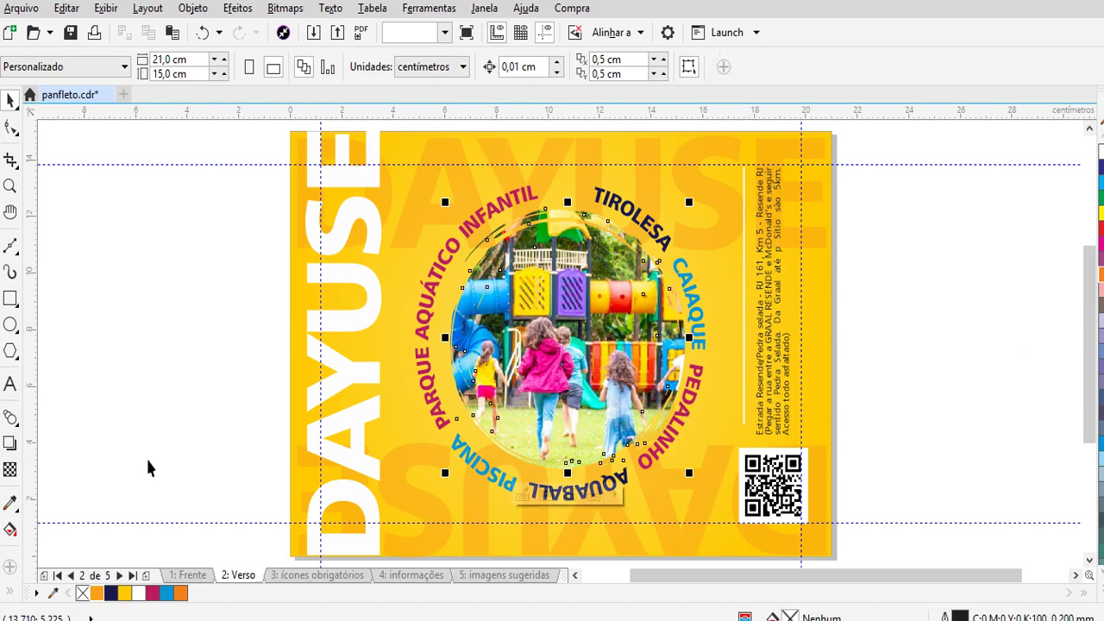
pyautogui.click(11, 443)
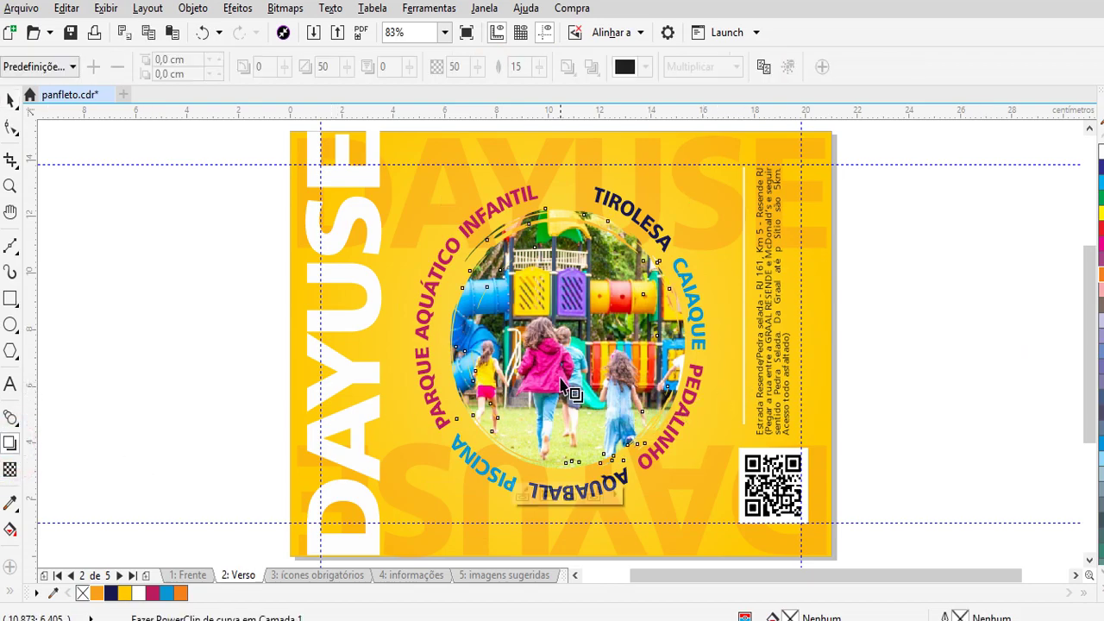
pyautogui.moveTo(567, 336); pyautogui.dragTo(519, 473)
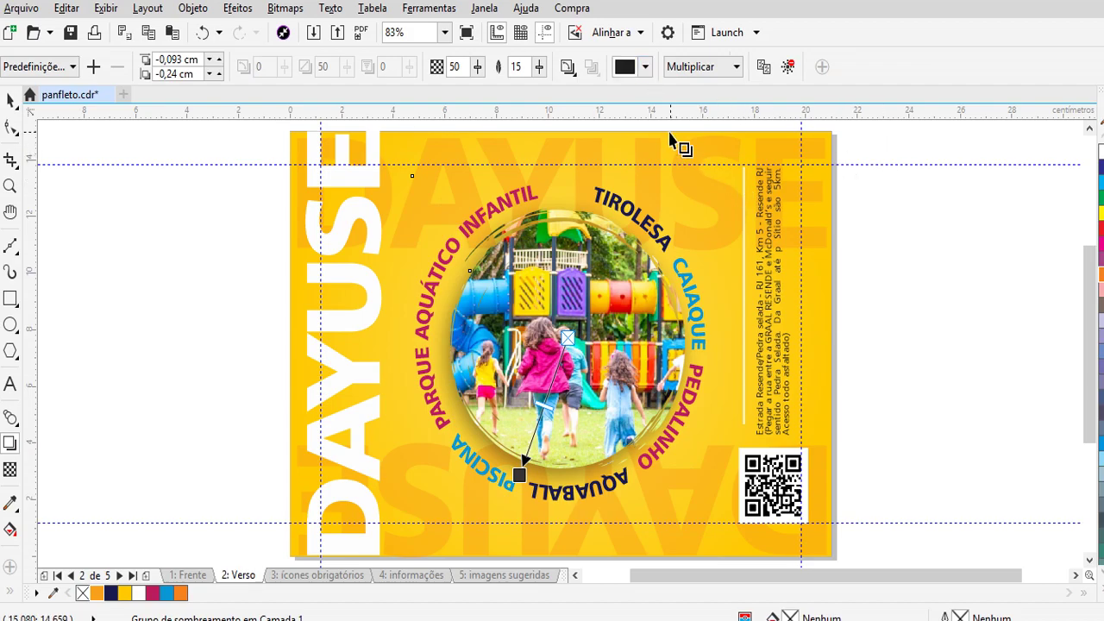
pyautogui.moveTo(538, 67); pyautogui.dragTo(537, 77)
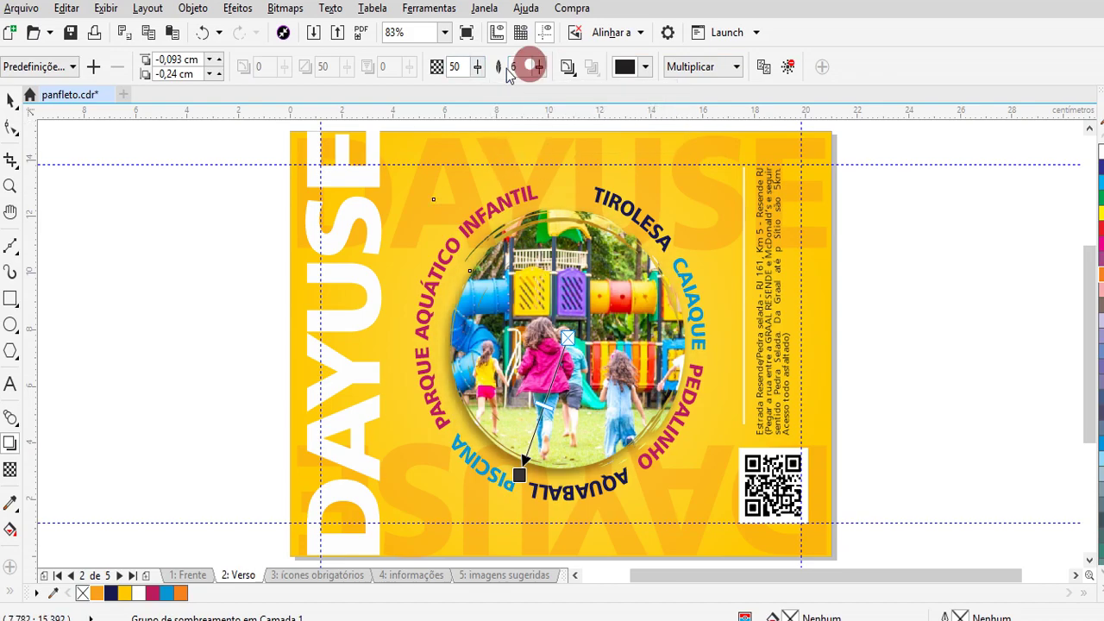
pyautogui.moveTo(509, 69); pyautogui.dragTo(491, 66)
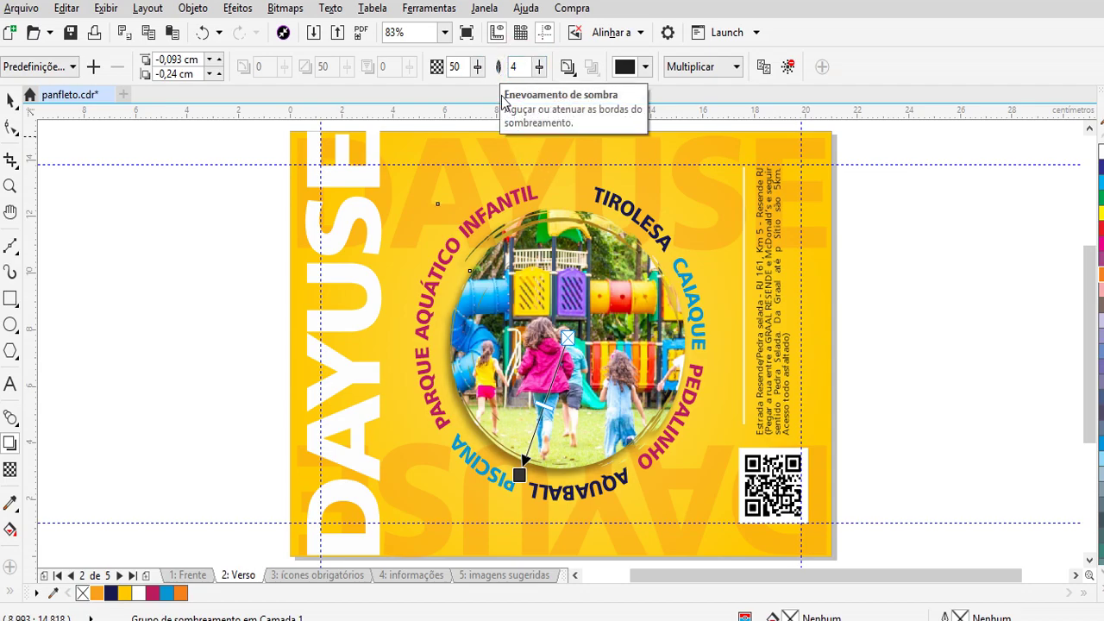
pyautogui.moveTo(477, 67); pyautogui.dragTo(464, 69)
pyautogui.write('27')
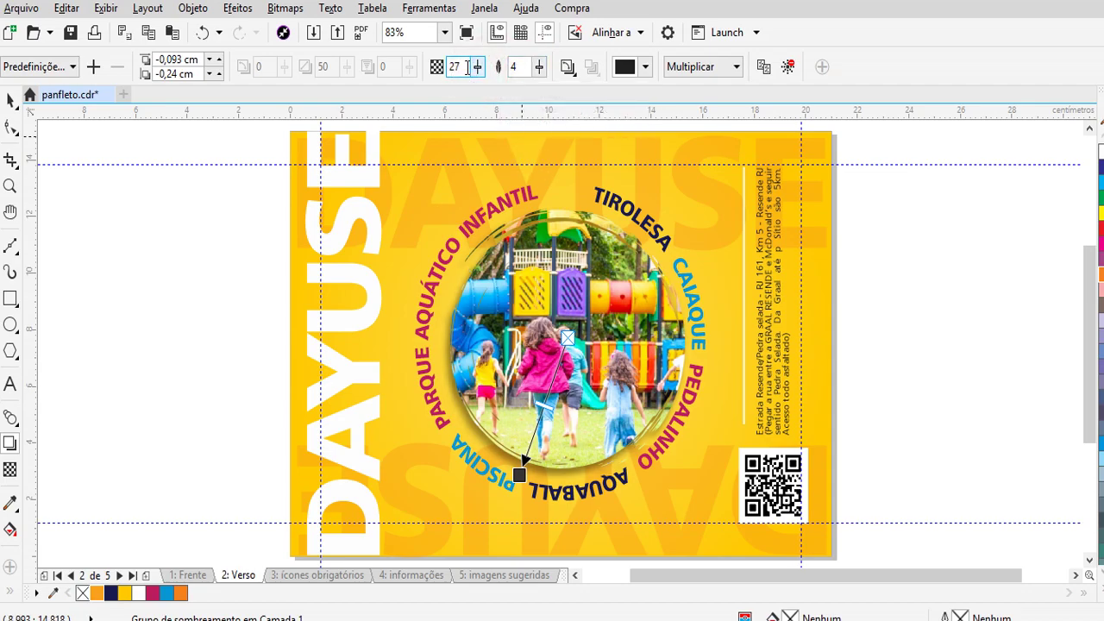
pyautogui.click(733, 66)
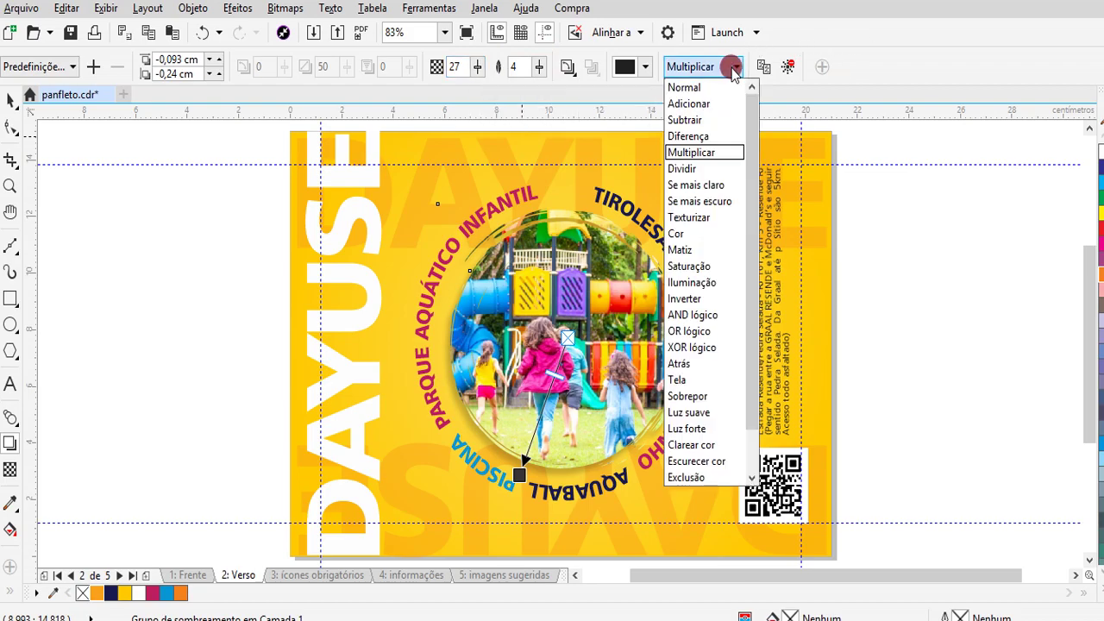
pyautogui.click(701, 122)
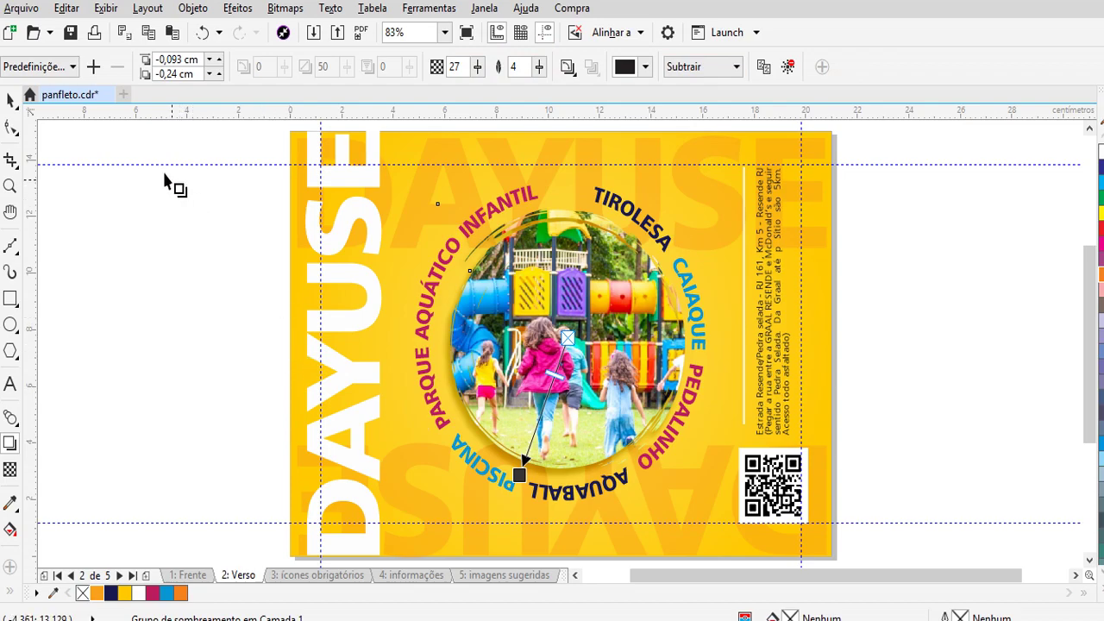
# Resize the circle group with its ring and attraction names, finishing at 90%
pyautogui.click(11, 101)
pyautogui.moveTo(207, 137); pyautogui.dragTo(740, 533)
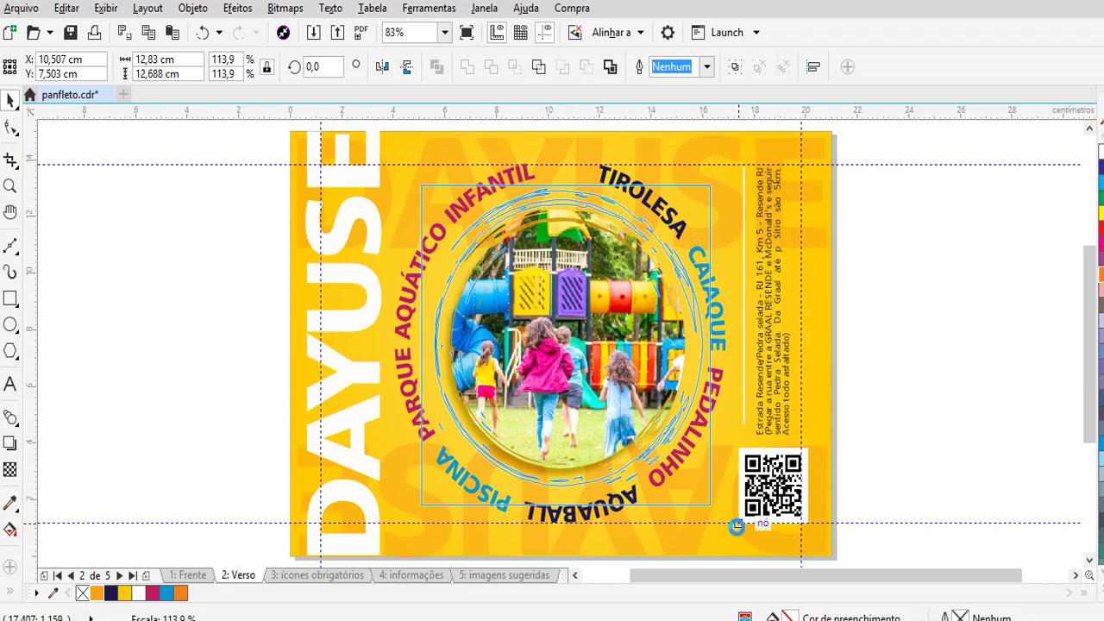
pyautogui.moveTo(735, 525); pyautogui.dragTo(735, 524)
pyautogui.click(968, 304)
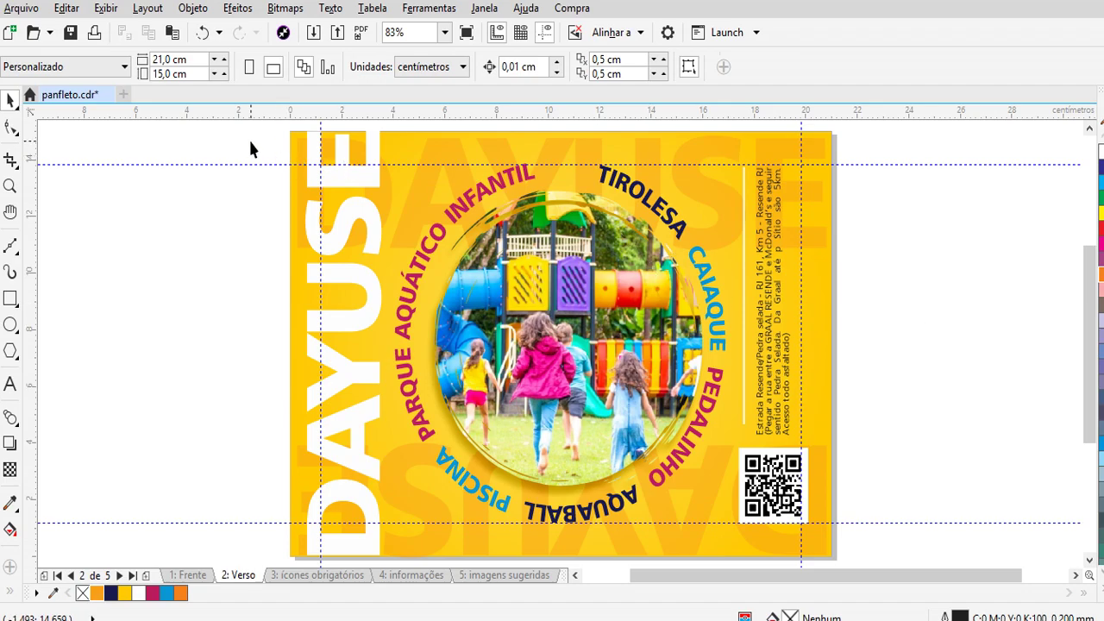
pyautogui.moveTo(250, 140); pyautogui.dragTo(755, 535)
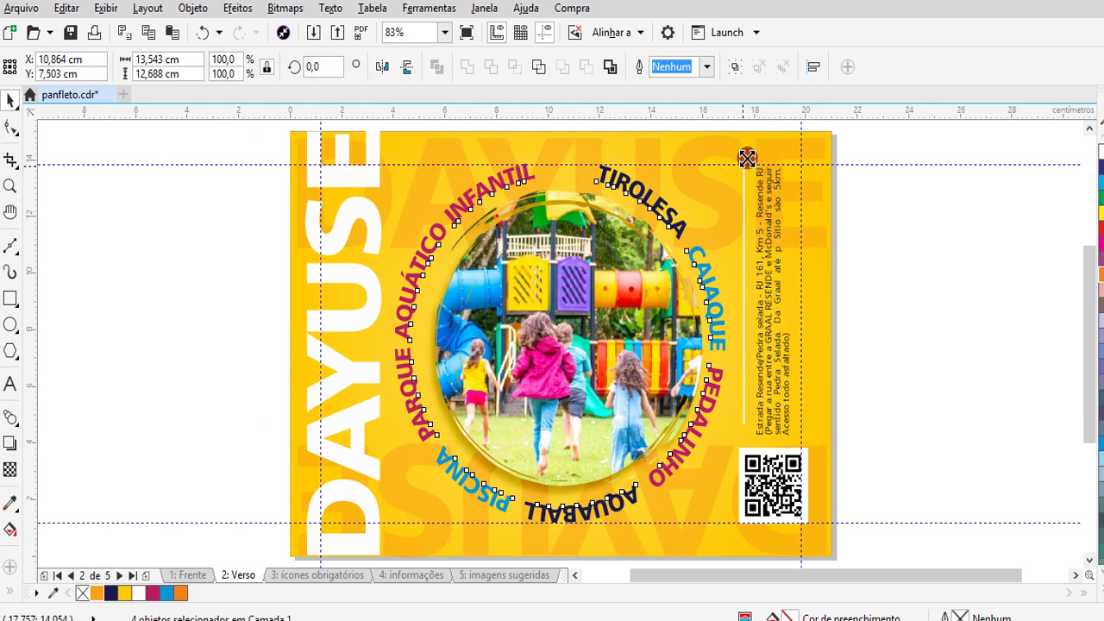
pyautogui.moveTo(747, 160); pyautogui.dragTo(728, 157)
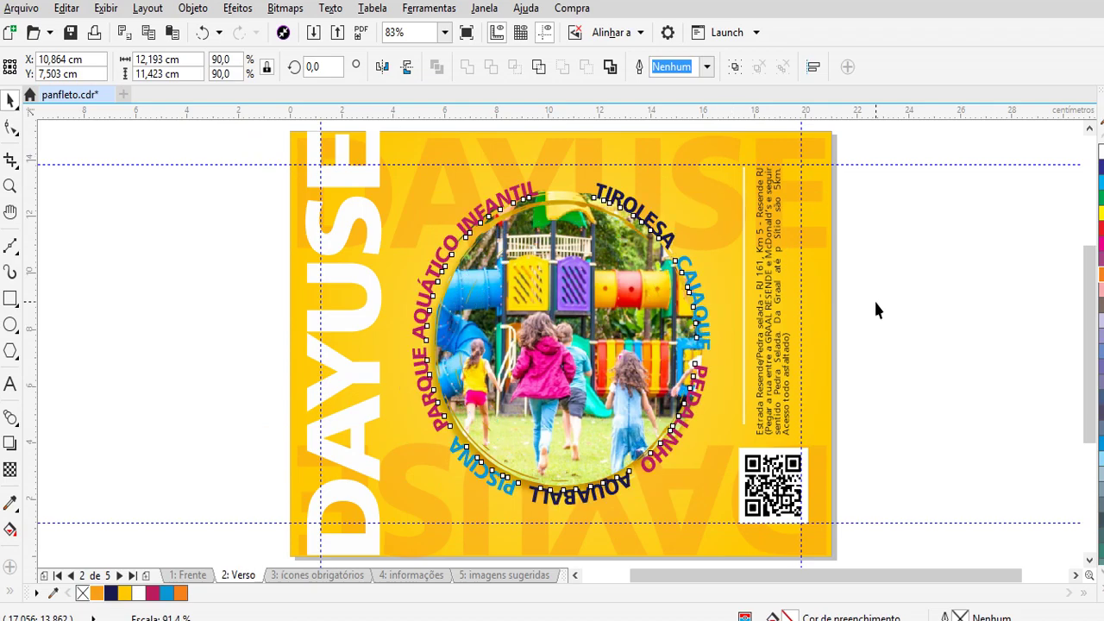
pyautogui.click(875, 301)
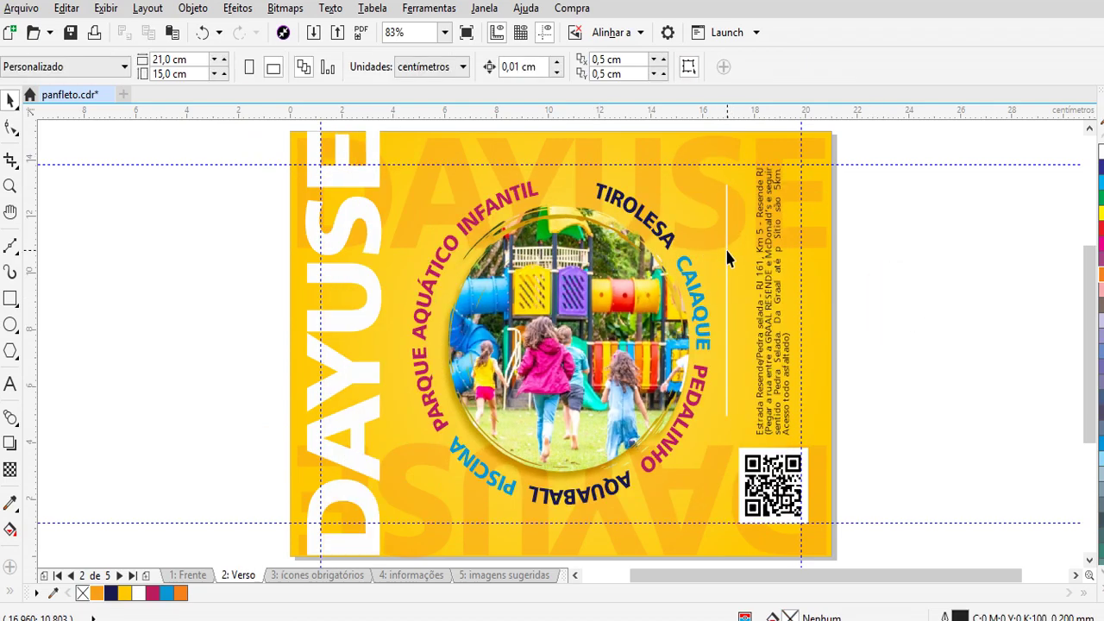
# Shift the white line beside the address right, stretch it upward to about 9 cm, and hide guidelines
pyautogui.moveTo(727, 259); pyautogui.dragTo(746, 253)
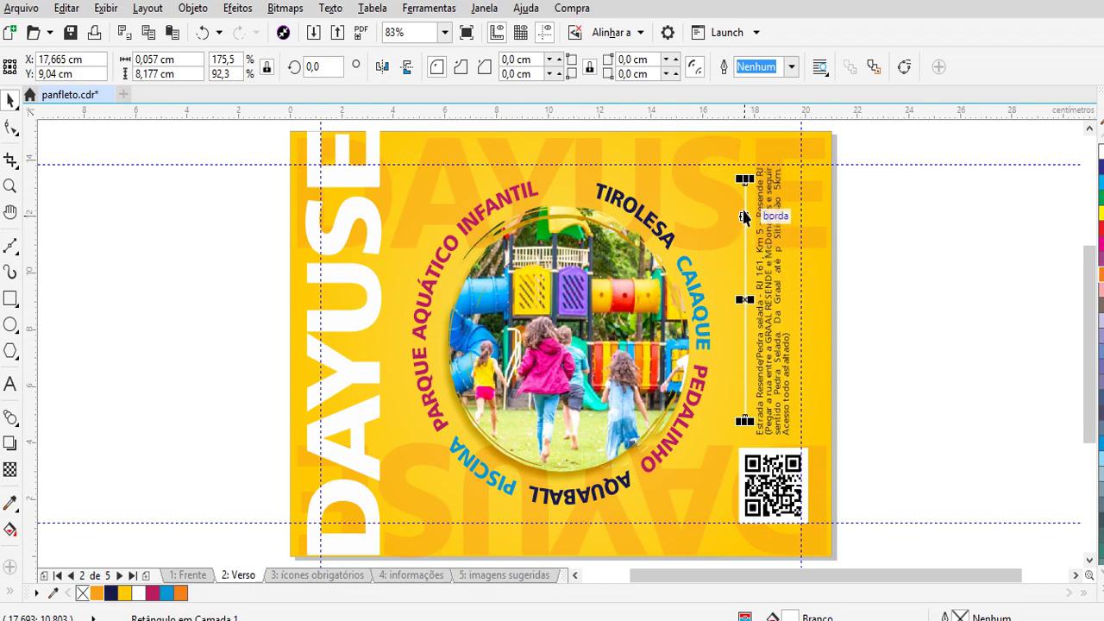
pyautogui.moveTo(744, 179); pyautogui.dragTo(745, 164)
pyautogui.click(966, 316)
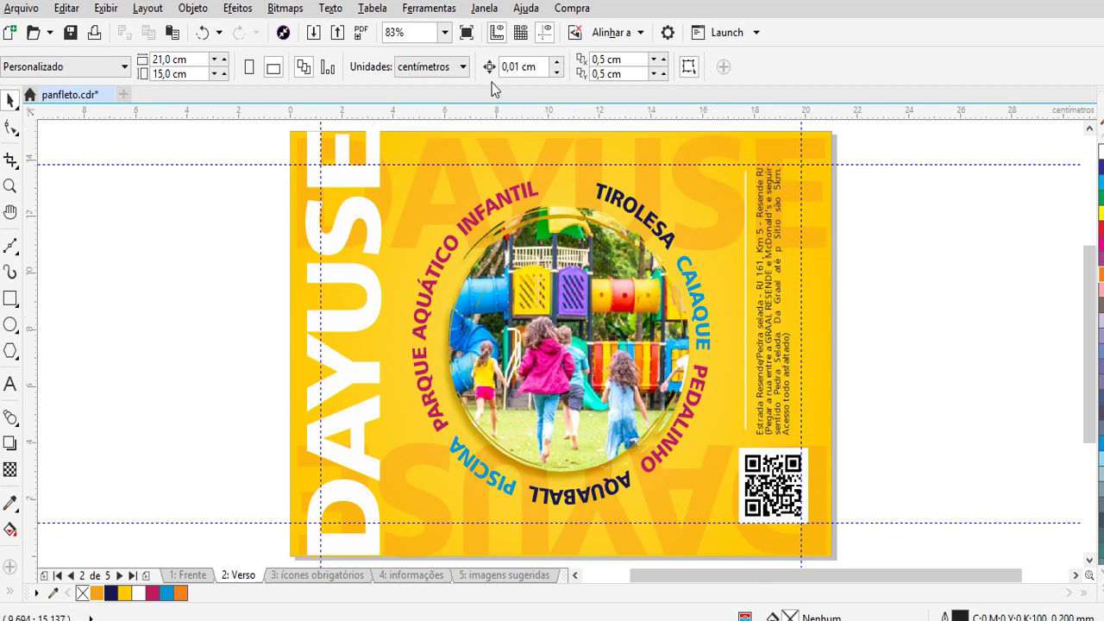
pyautogui.click(545, 32)
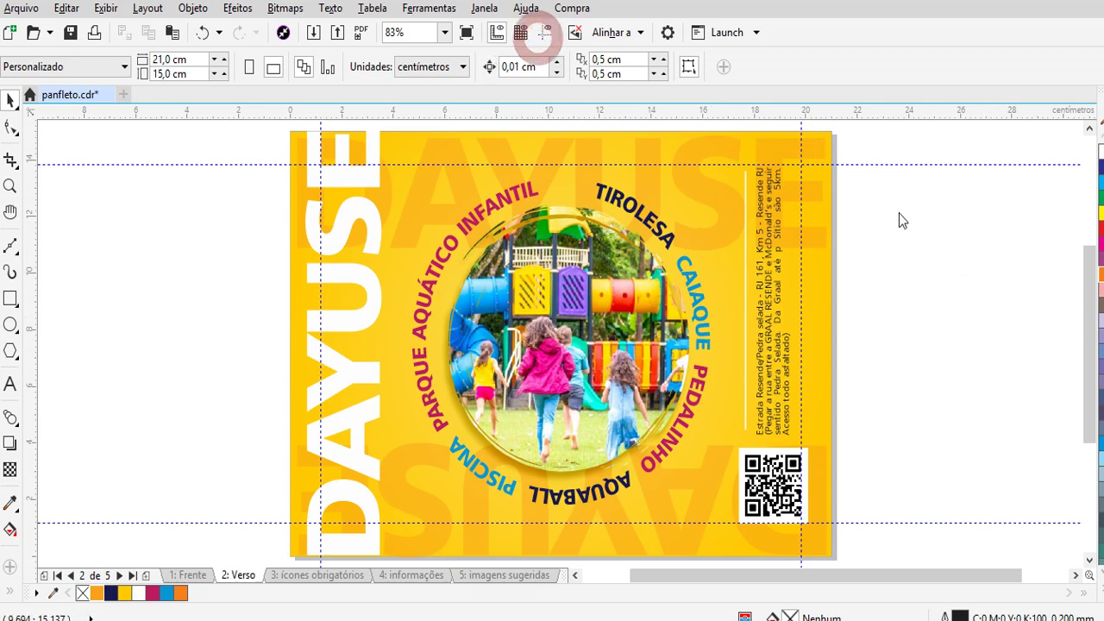
# Switch back and forth between the Frente and Verso pages to compare them
pyautogui.click(938, 278)
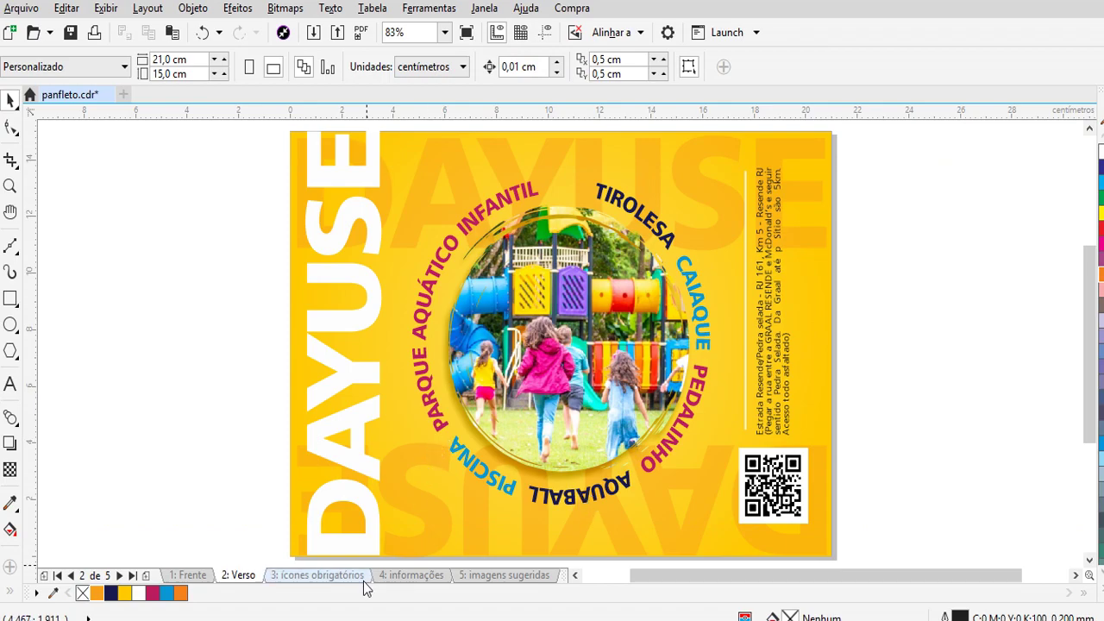
pyautogui.click(188, 575)
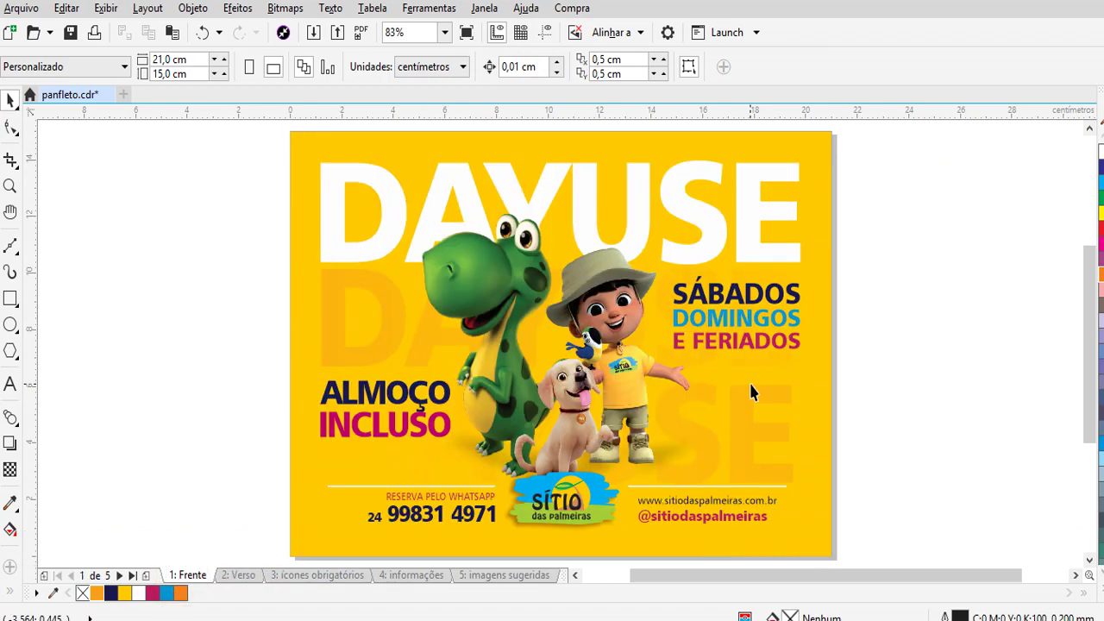
pyautogui.click(946, 372)
pyautogui.click(240, 576)
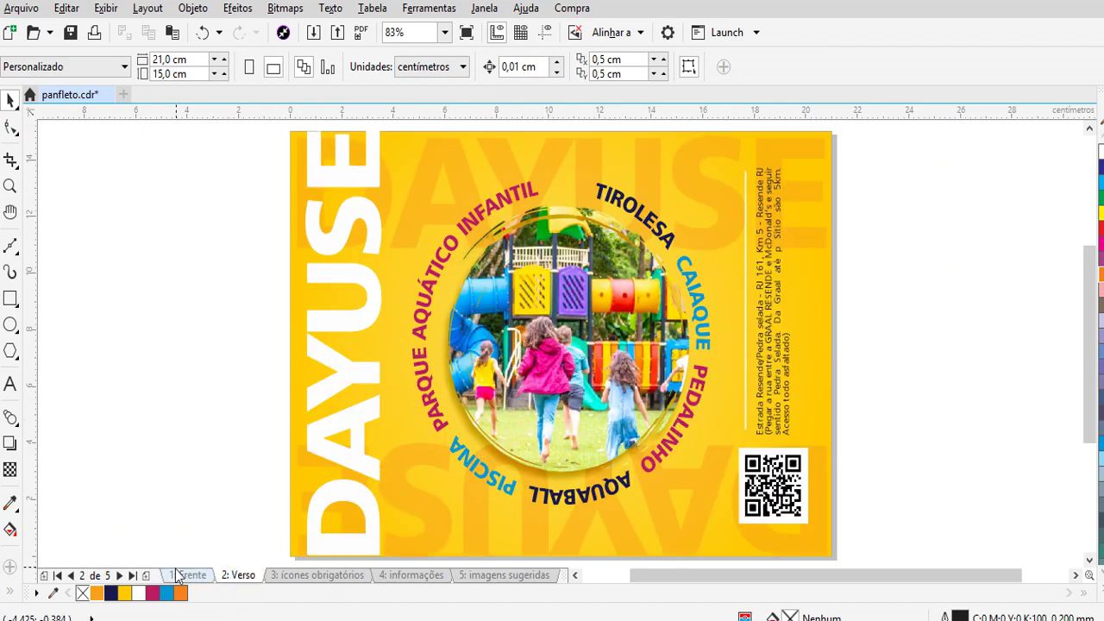
pyautogui.click(185, 575)
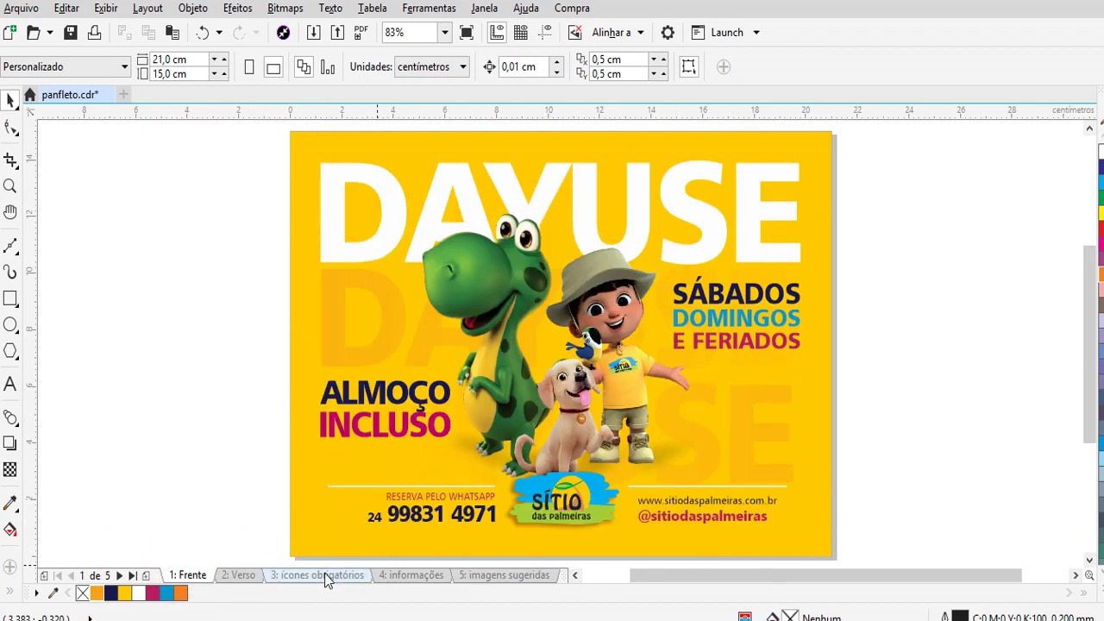
pyautogui.click(240, 575)
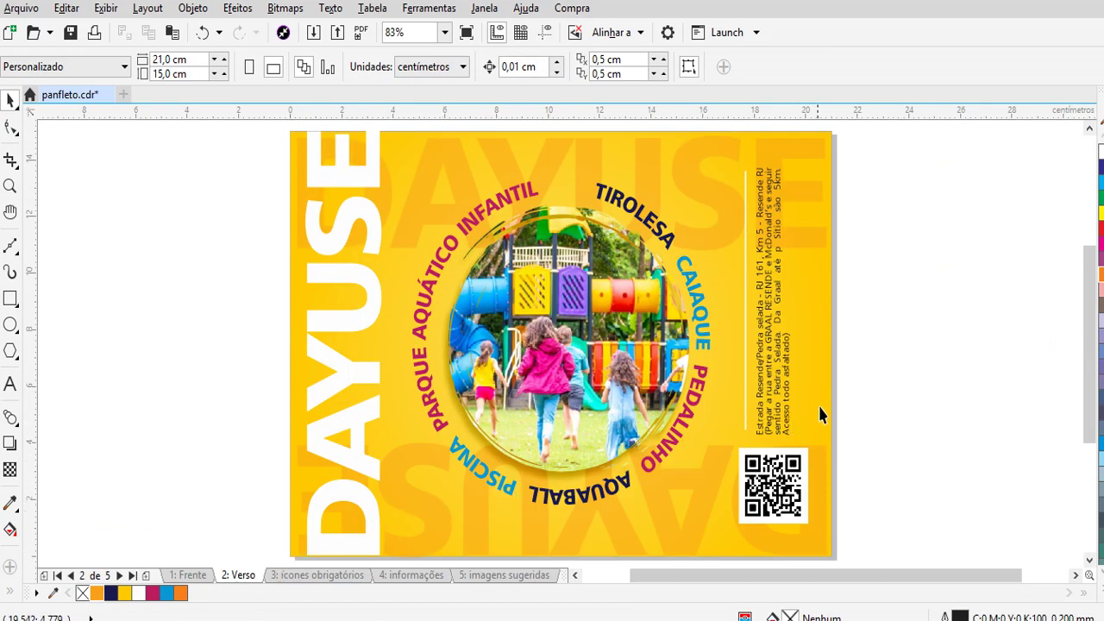
# Send the yellow gradient rectangle behind all the flyer artwork with Ordenar > Para Trás da Página
pyautogui.click(819, 412)
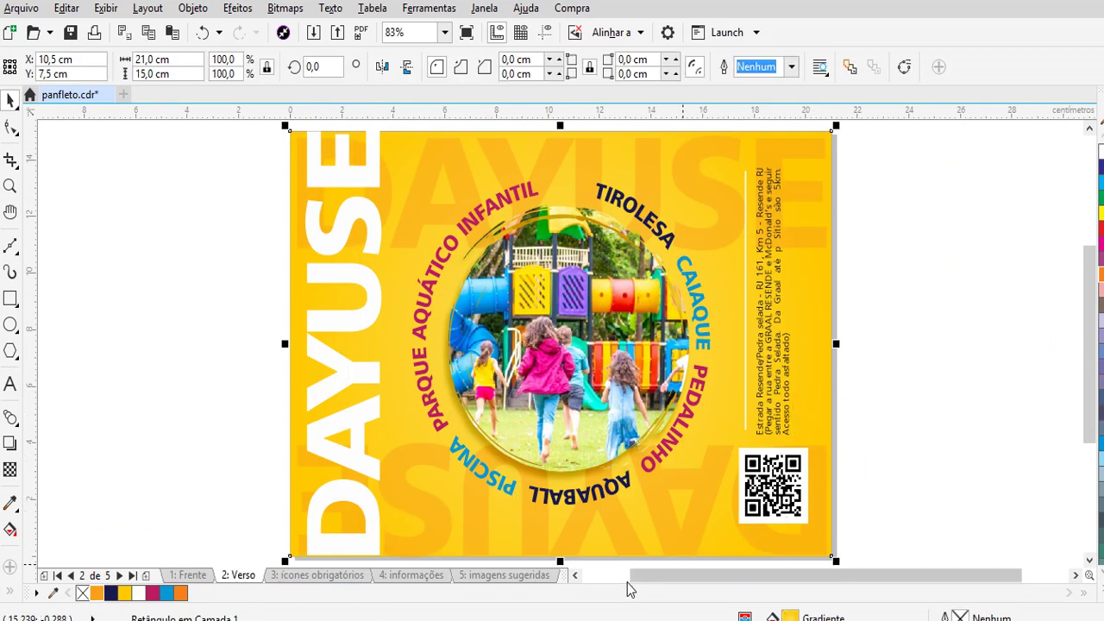
pyautogui.click(188, 575)
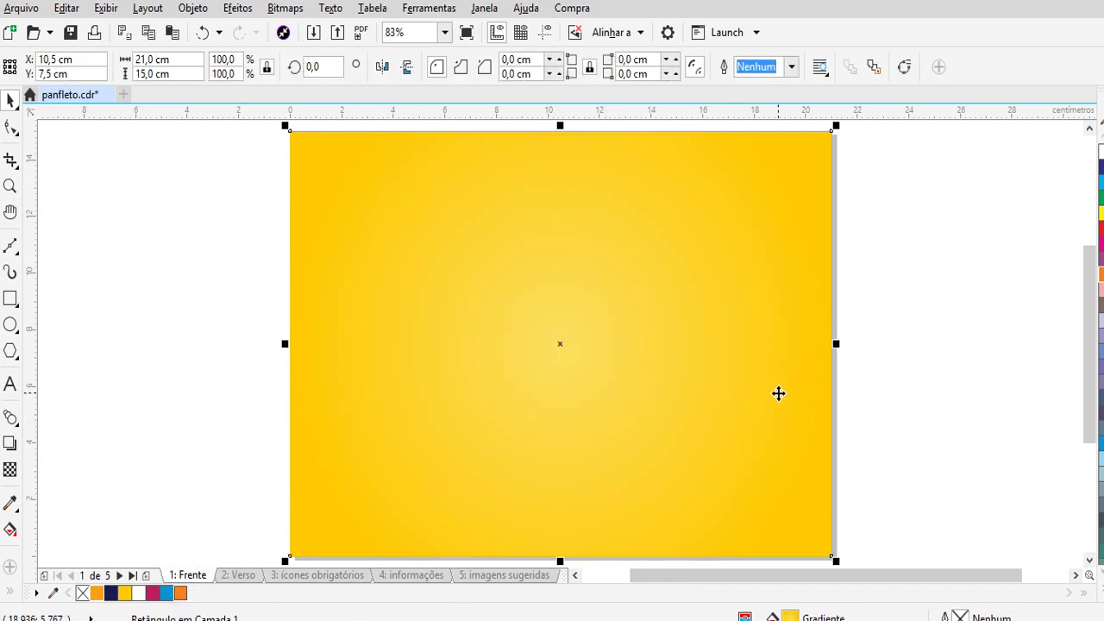
pyautogui.rightClick(779, 392)
pyautogui.click(712, 457)
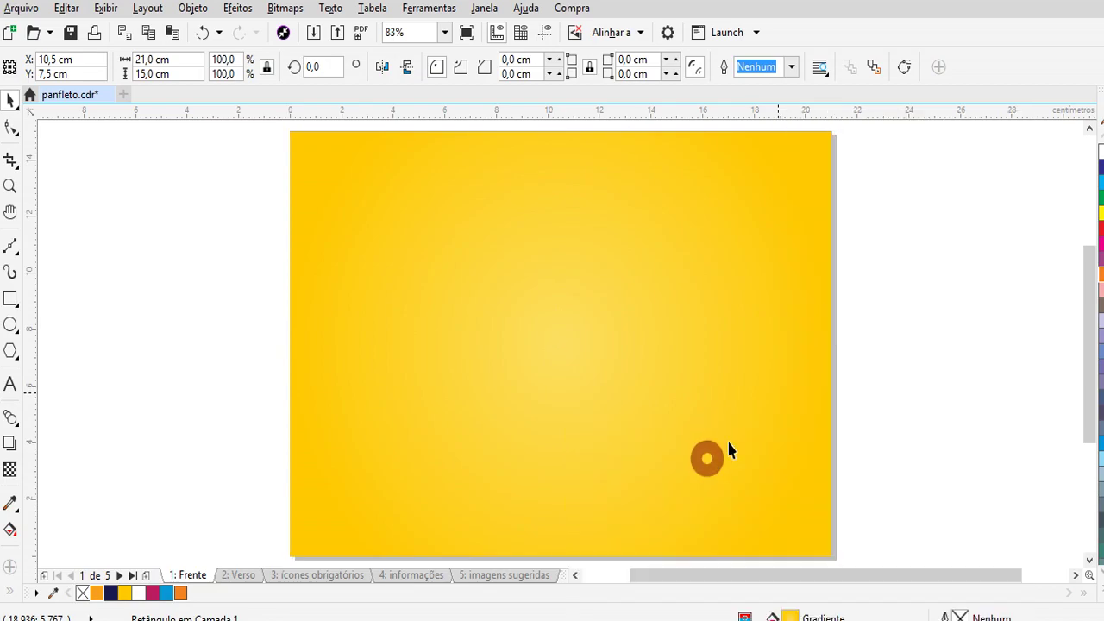
pyautogui.click(960, 369)
pyautogui.click(816, 422)
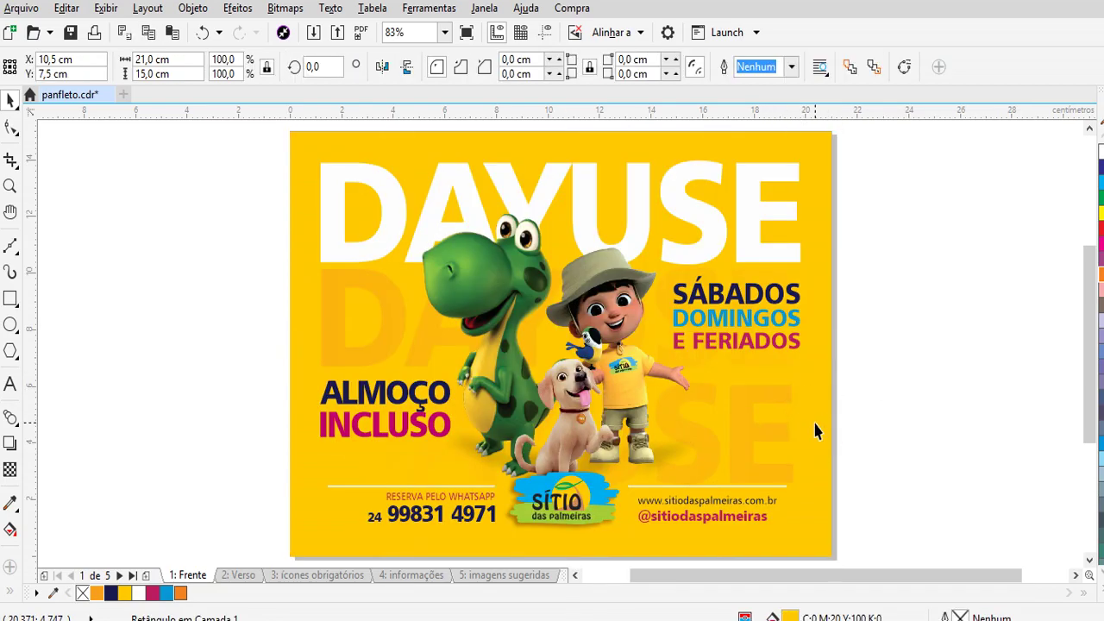
pyautogui.click(996, 284)
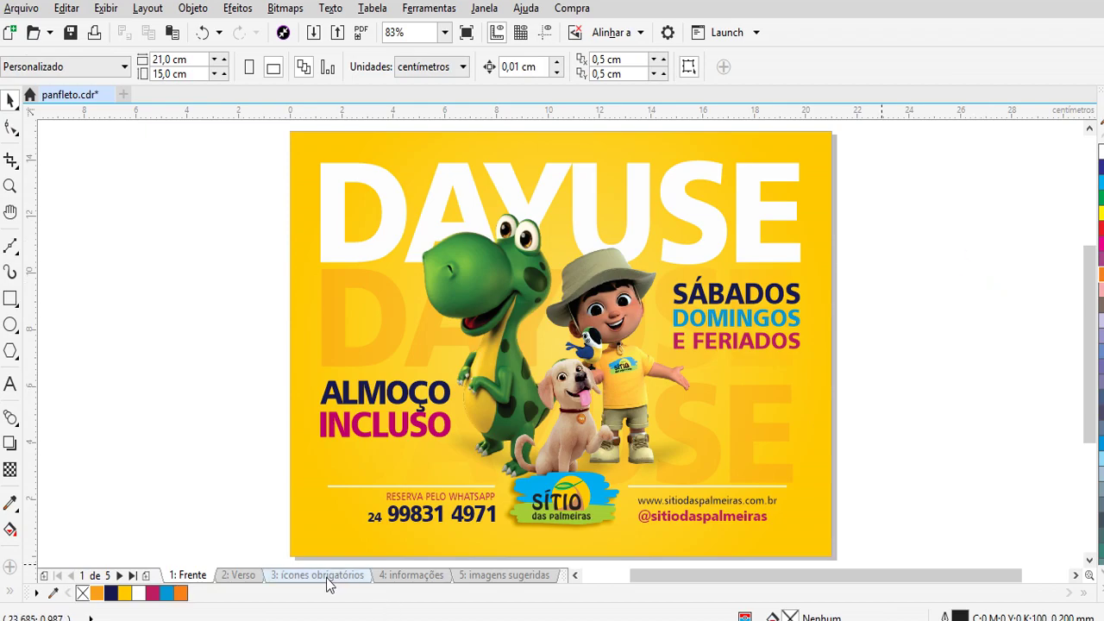
pyautogui.click(237, 575)
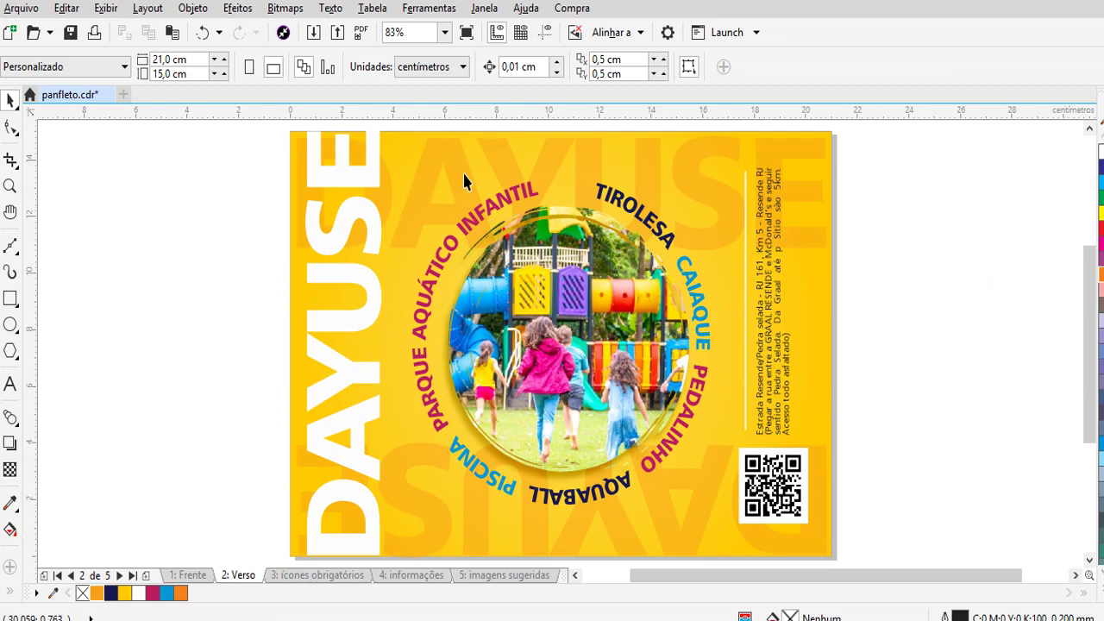
pyautogui.click(187, 575)
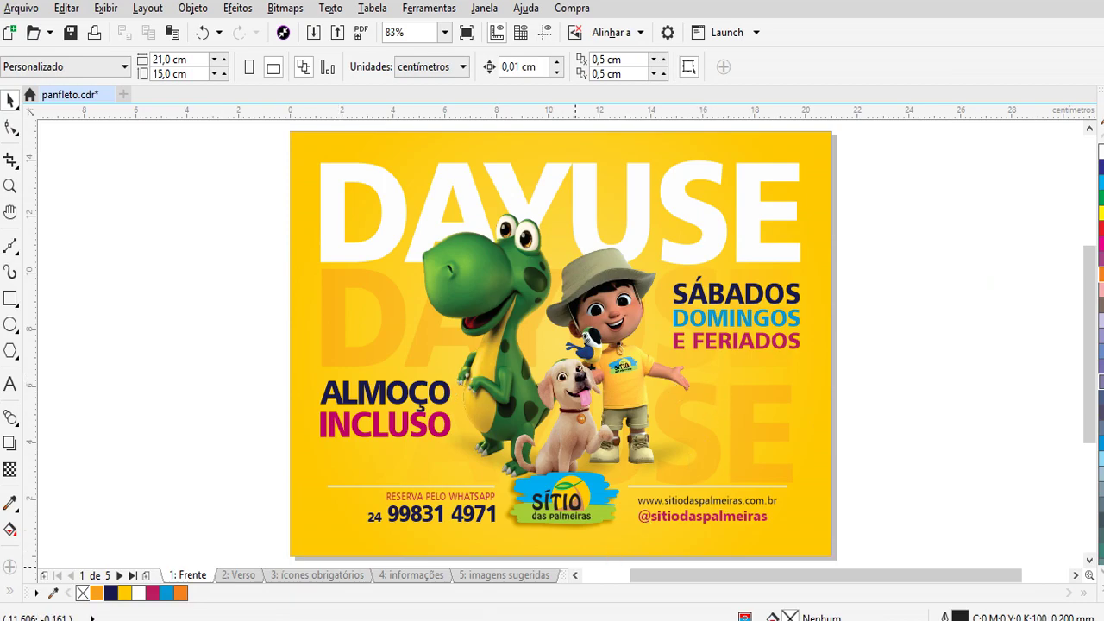
pyautogui.click(234, 576)
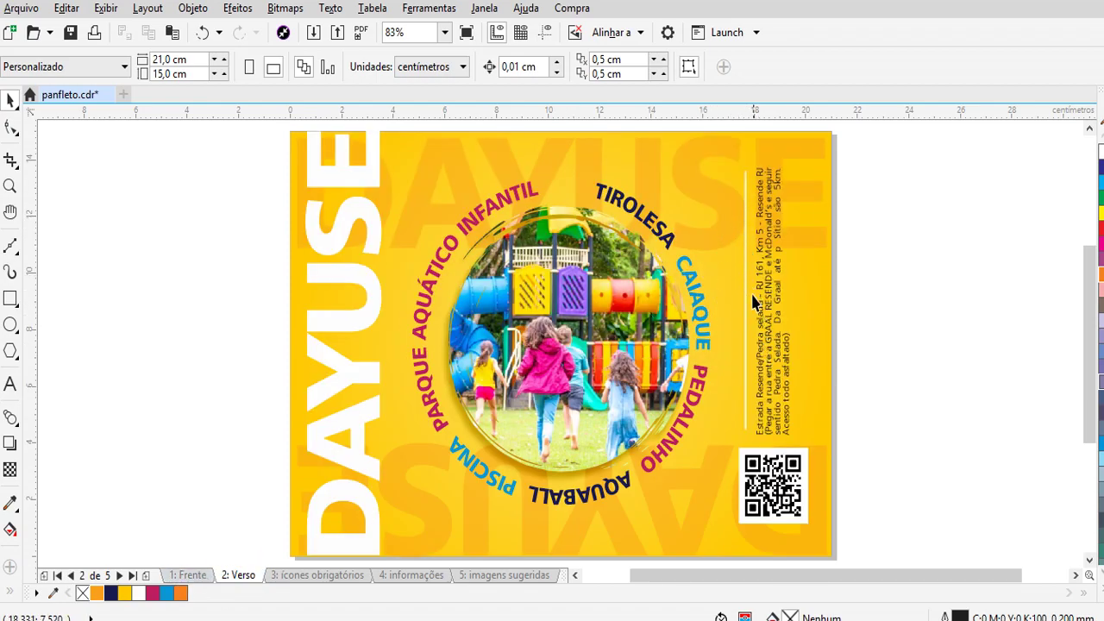
# Recolour the text lines in the front page's bottom contact strip black
pyautogui.click(190, 575)
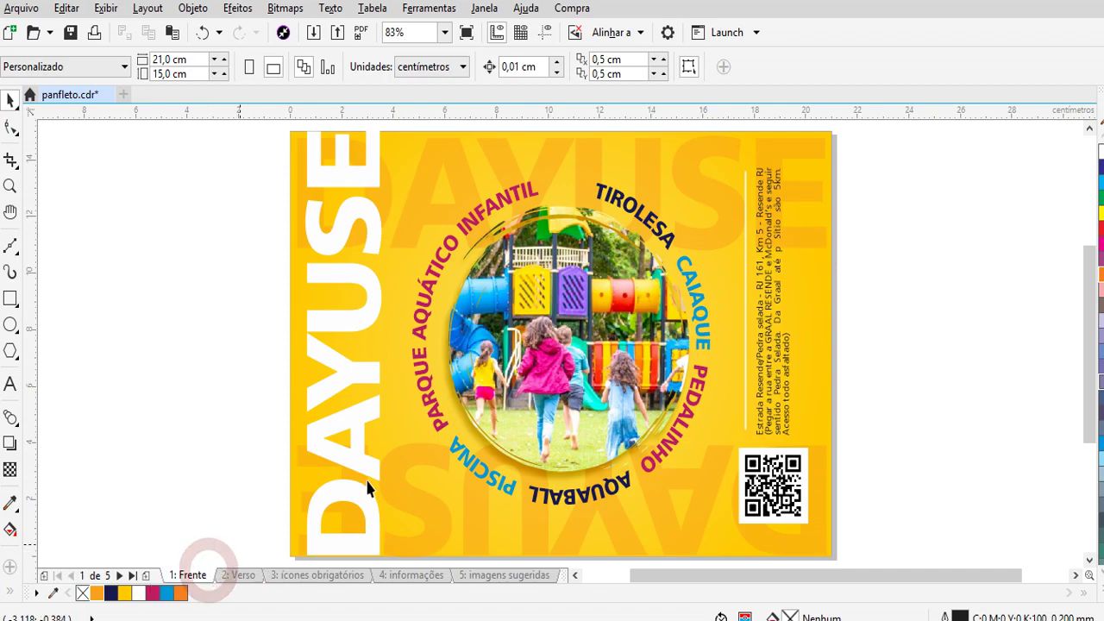
pyautogui.moveTo(252, 483); pyautogui.dragTo(830, 550)
pyautogui.moveTo(839, 552); pyautogui.dragTo(841, 550)
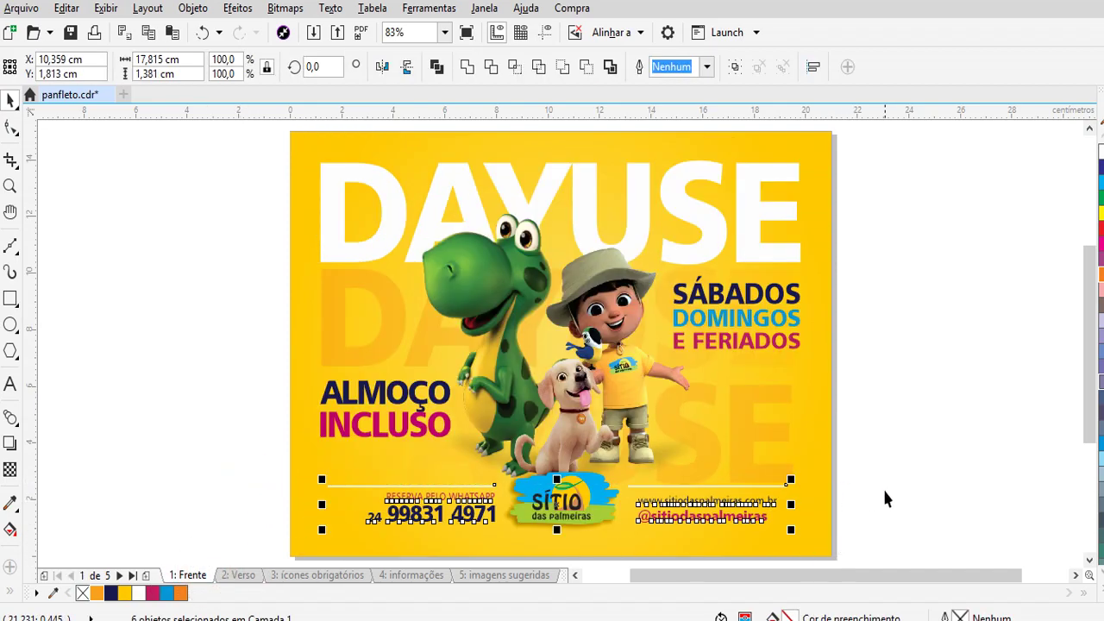
pyautogui.click(997, 500)
pyautogui.moveTo(853, 493)
pyautogui.mouseDown()
pyautogui.moveTo(565, 557)
pyautogui.moveTo(341, 552)
pyautogui.mouseUp()
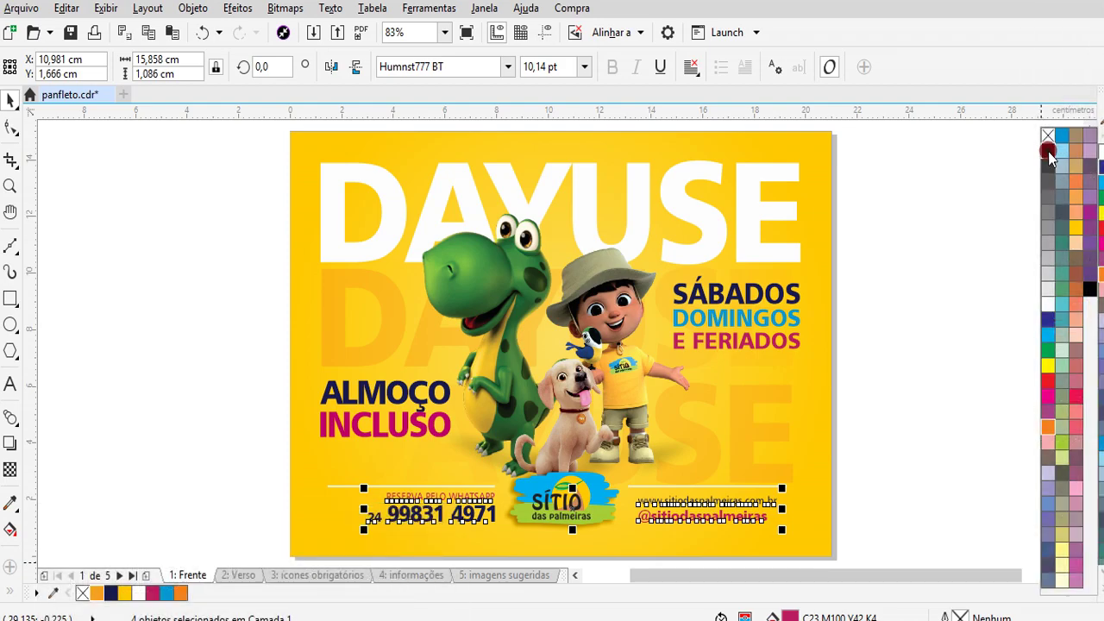
pyautogui.click(975, 228)
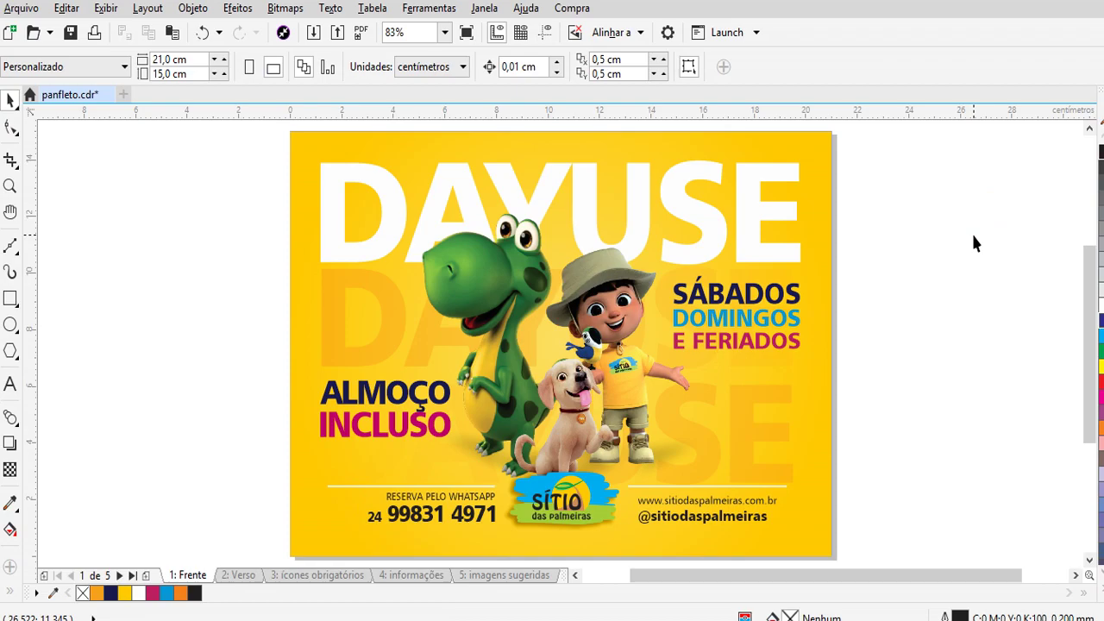
pyautogui.click(214, 369)
pyautogui.scroll(3, 675, 457)
pyautogui.scroll(-3, 676, 457)
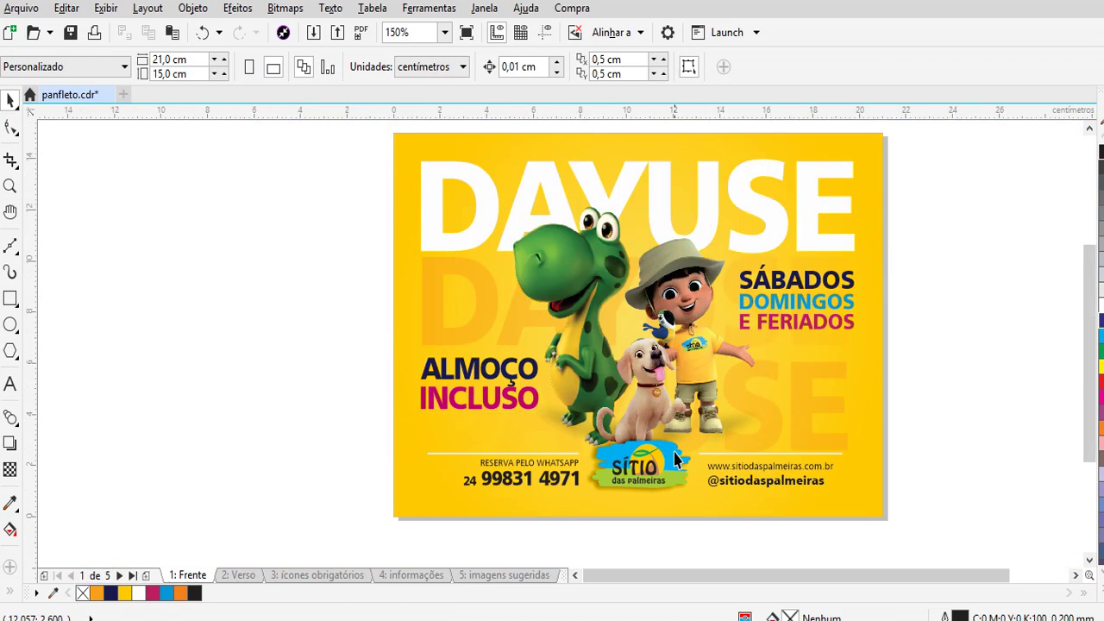
pyautogui.scroll(1, 909, 341)
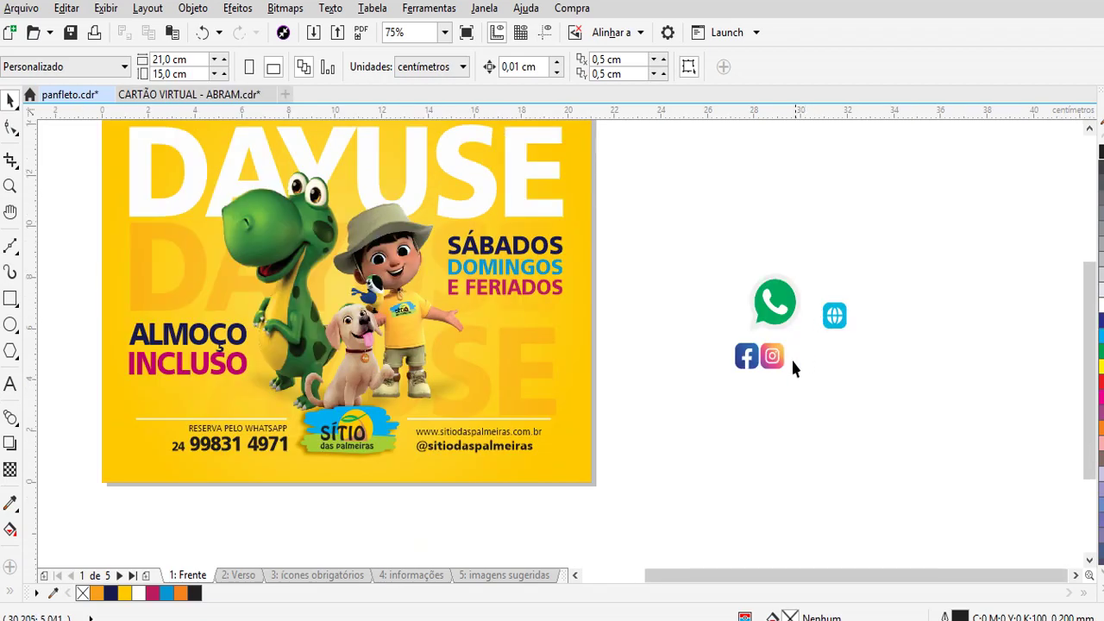
pyautogui.moveTo(695, 333); pyautogui.dragTo(865, 395)
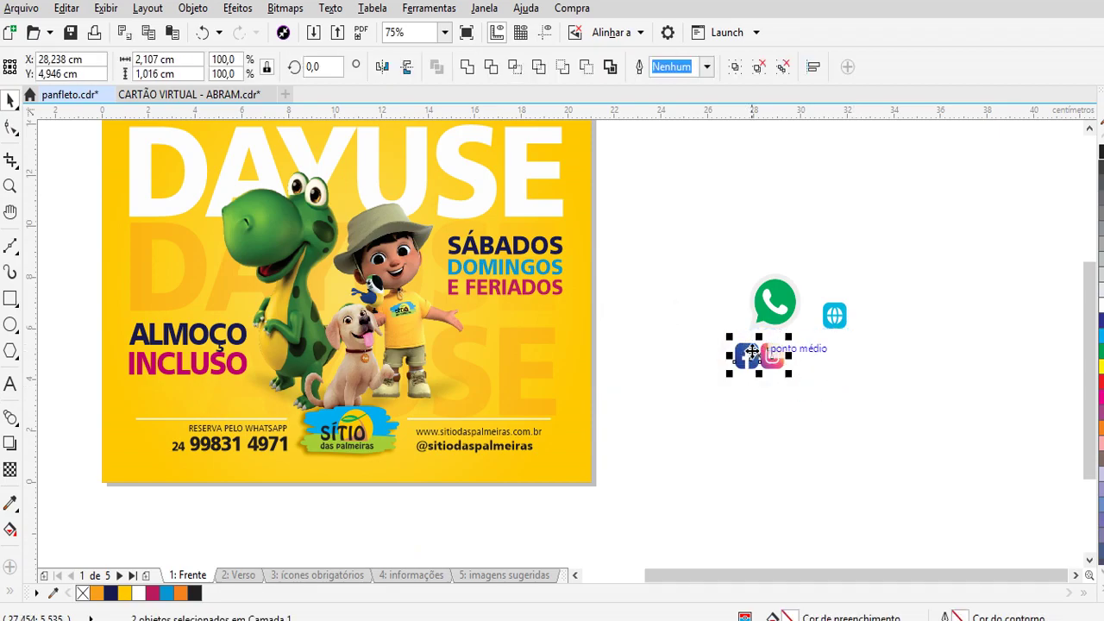
pyautogui.moveTo(750, 355); pyautogui.dragTo(406, 470)
pyautogui.scroll(2, 404, 466)
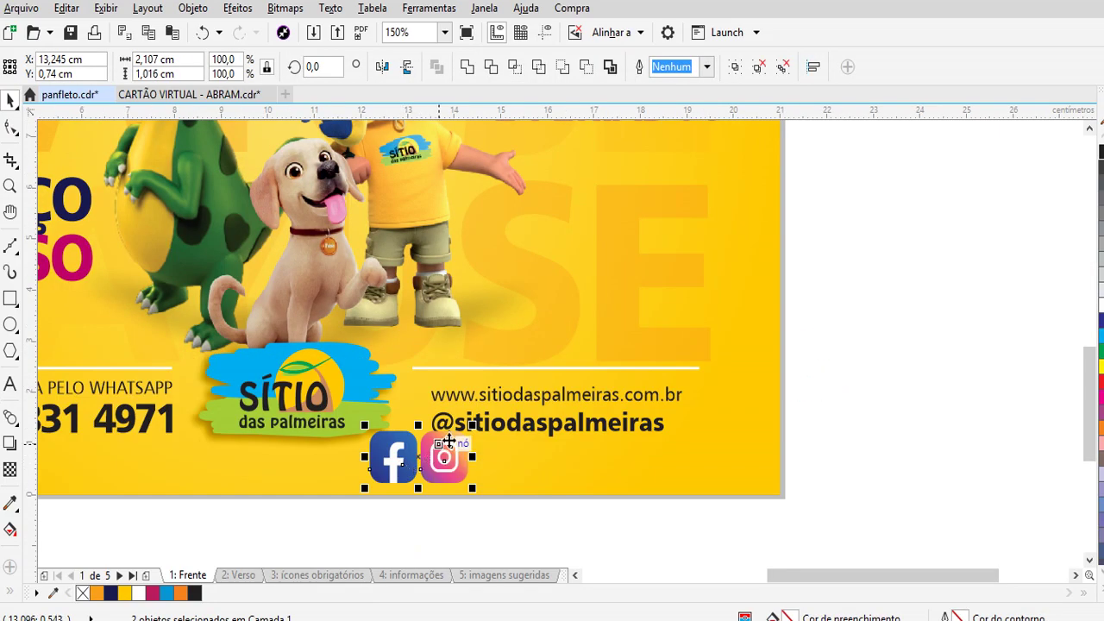
pyautogui.moveTo(469, 426)
pyautogui.mouseDown()
pyautogui.moveTo(429, 455)
pyautogui.moveTo(429, 428)
pyautogui.moveTo(447, 432)
pyautogui.mouseUp()
pyautogui.scroll(4, 447, 433)
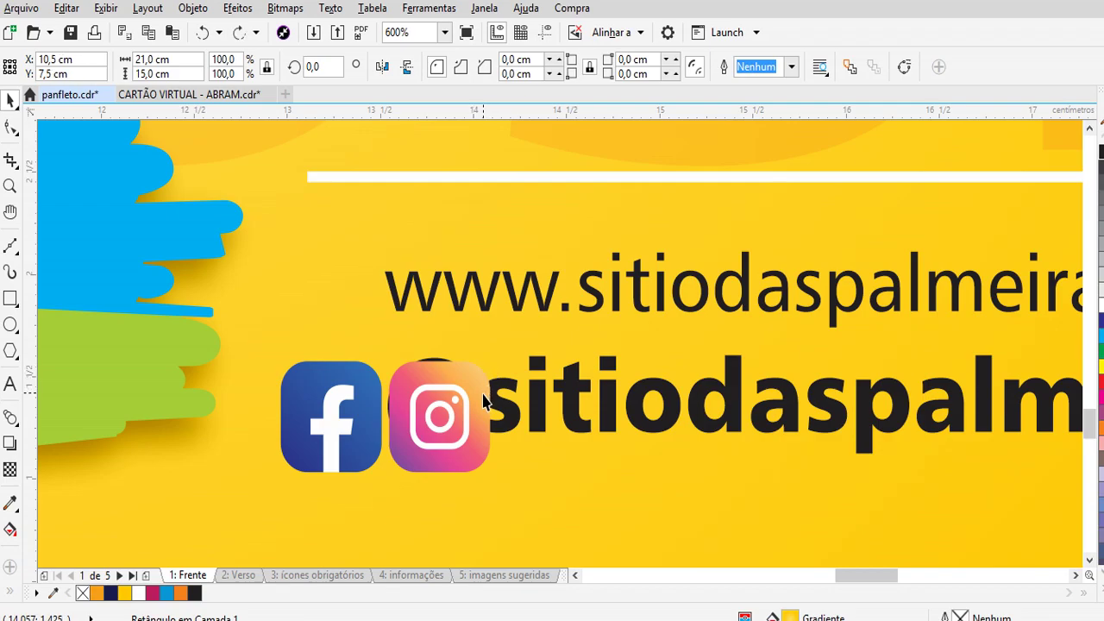
pyautogui.keyDown('shift'); pyautogui.click(378, 410); pyautogui.keyUp('shift')
pyautogui.click(378, 411)
pyautogui.moveTo(493, 356)
pyautogui.mouseDown()
pyautogui.moveTo(453, 400)
pyautogui.moveTo(472, 377)
pyautogui.mouseUp()
pyautogui.moveTo(530, 414); pyautogui.dragTo(655, 405)
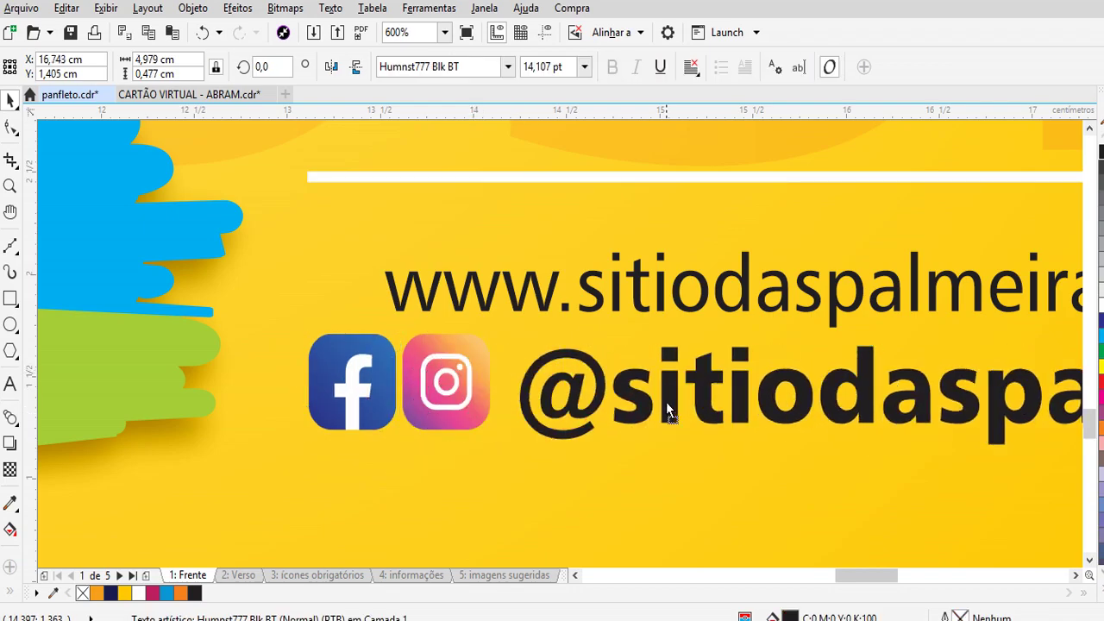
pyautogui.scroll(-2, 655, 405)
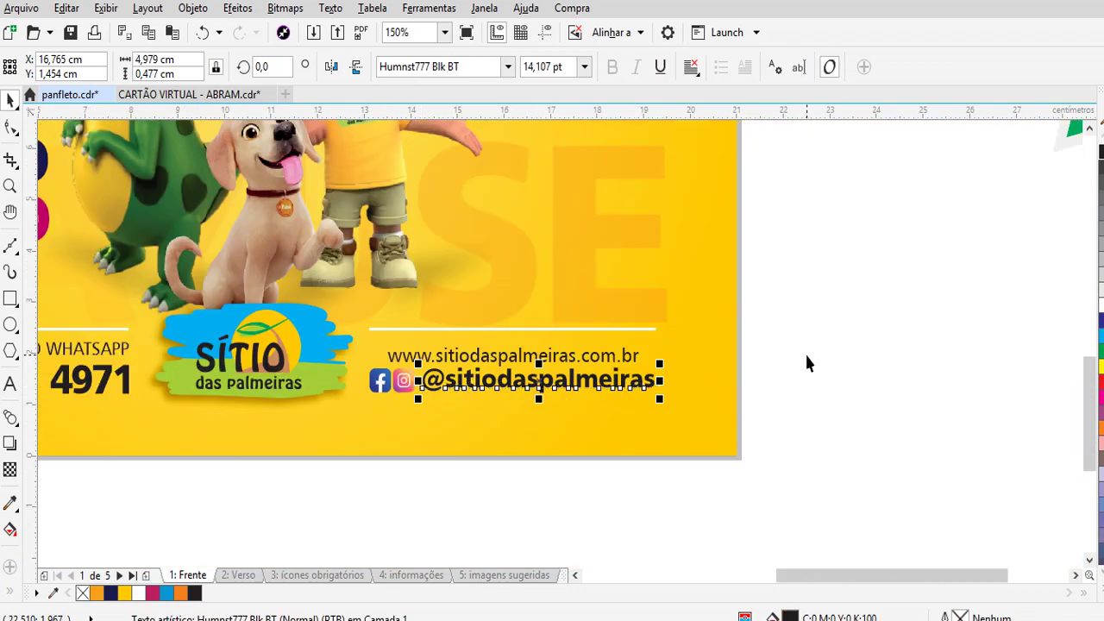
pyautogui.moveTo(812, 349); pyautogui.dragTo(361, 459)
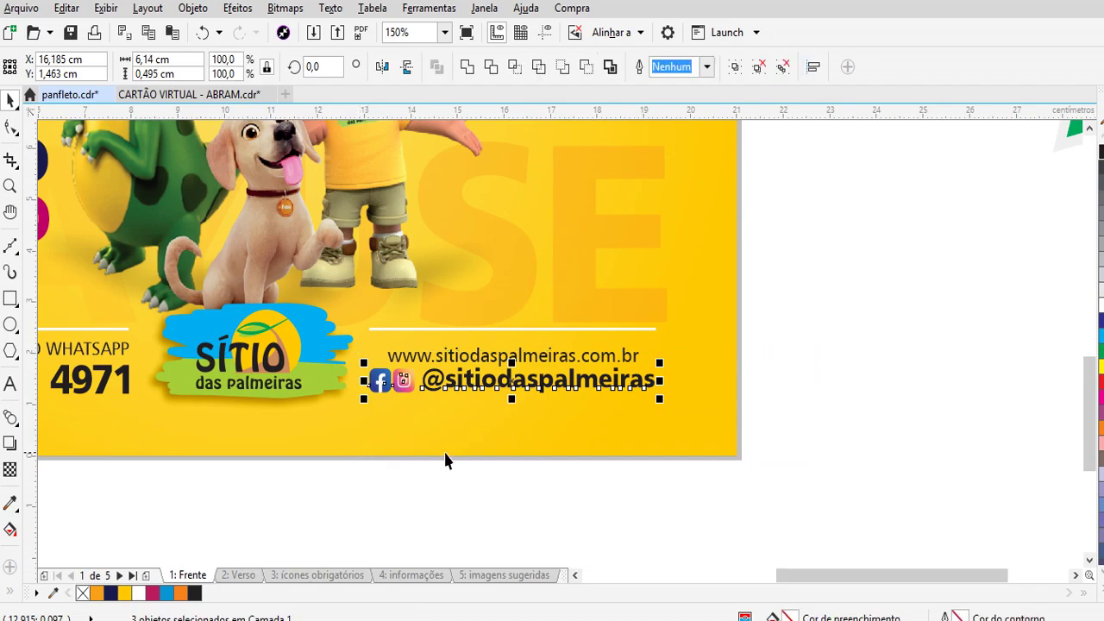
pyautogui.scroll(-2, 888, 414)
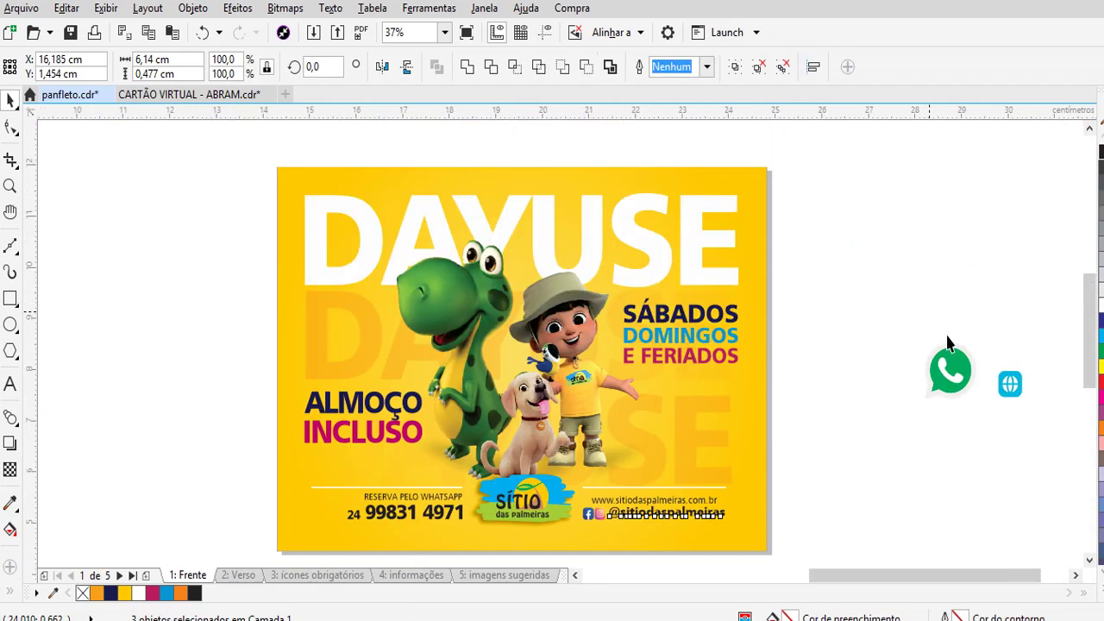
# Move the globe icon onto the website line and set its width to 0,469 cm
pyautogui.scroll(2, 947, 343)
pyautogui.scroll(-1, 907, 369)
pyautogui.moveTo(956, 364); pyautogui.dragTo(1003, 449)
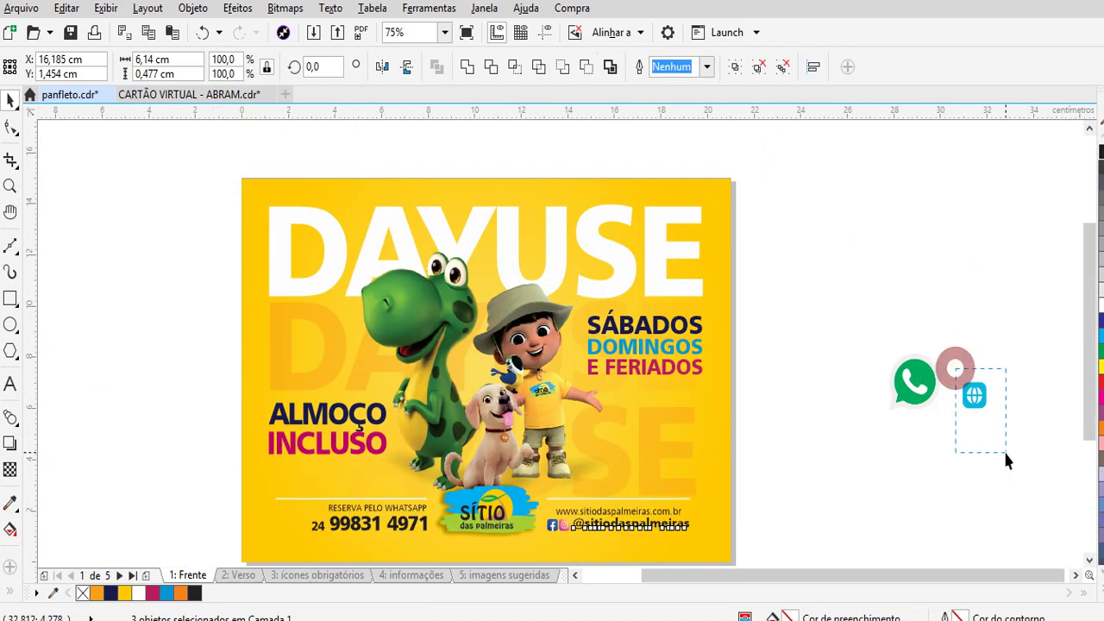
pyautogui.moveTo(974, 395)
pyautogui.mouseDown()
pyautogui.moveTo(586, 510)
pyautogui.moveTo(586, 487)
pyautogui.mouseUp()
pyautogui.scroll(1, 585, 507)
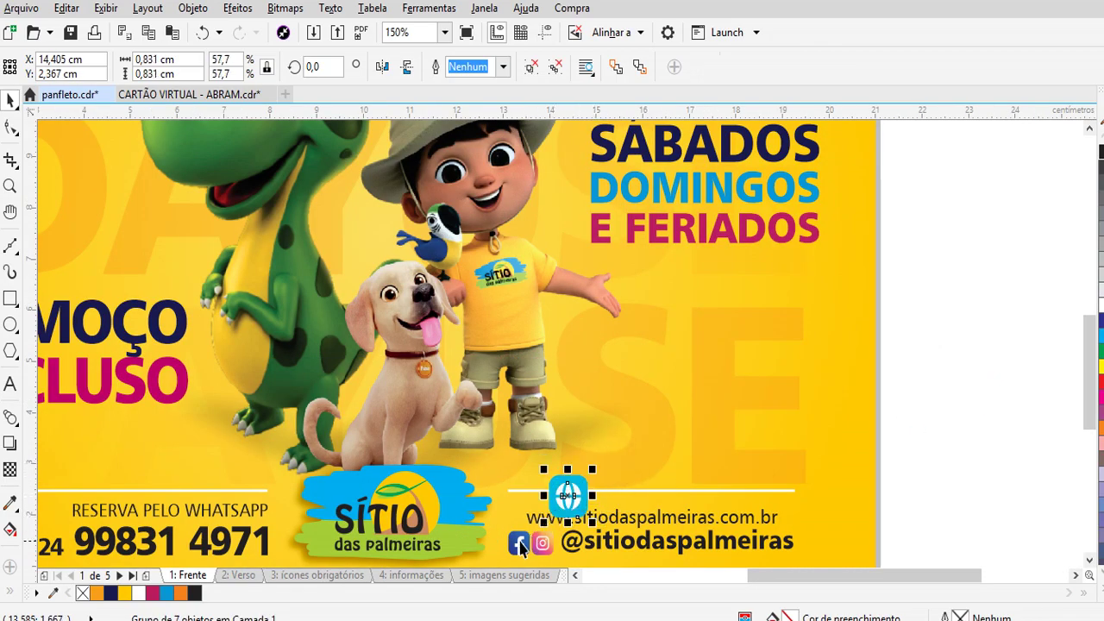
pyautogui.click(518, 544)
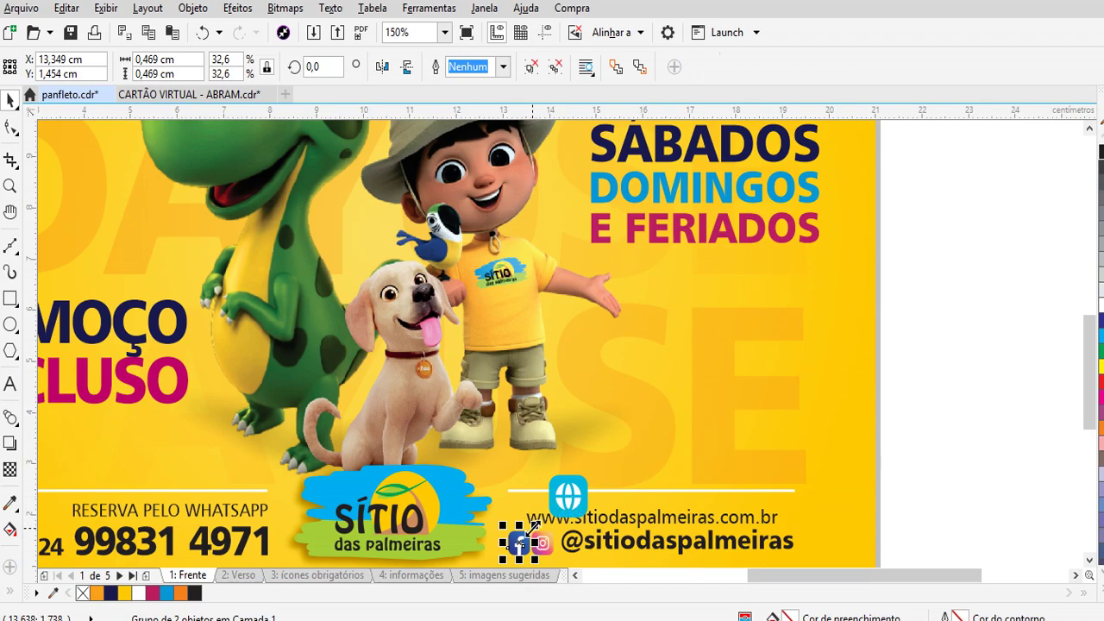
pyautogui.click(581, 503)
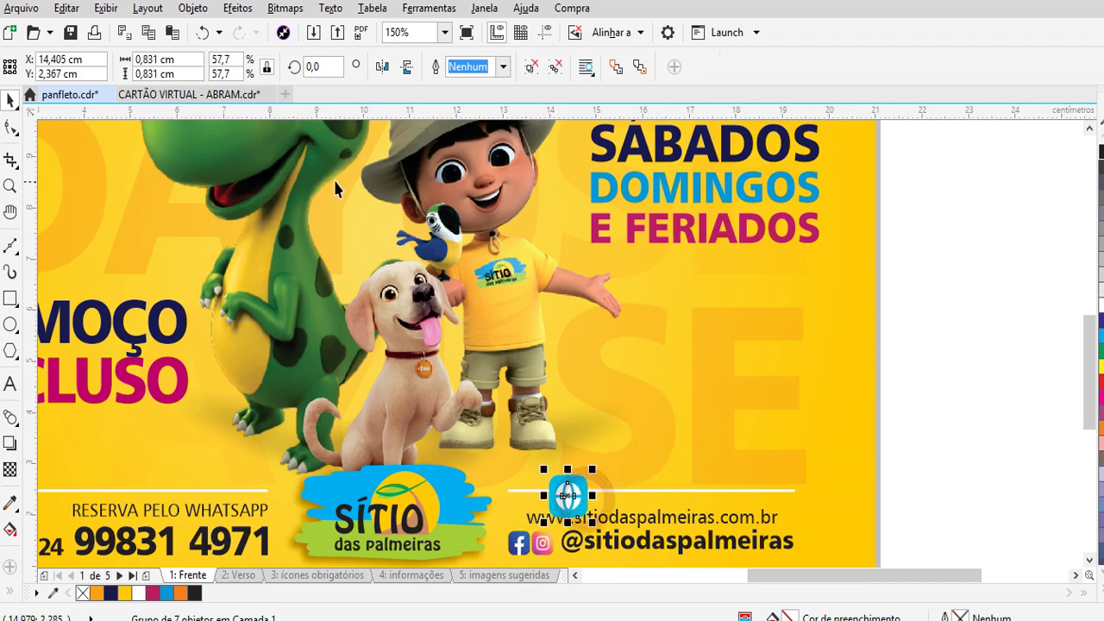
pyautogui.click(193, 59)
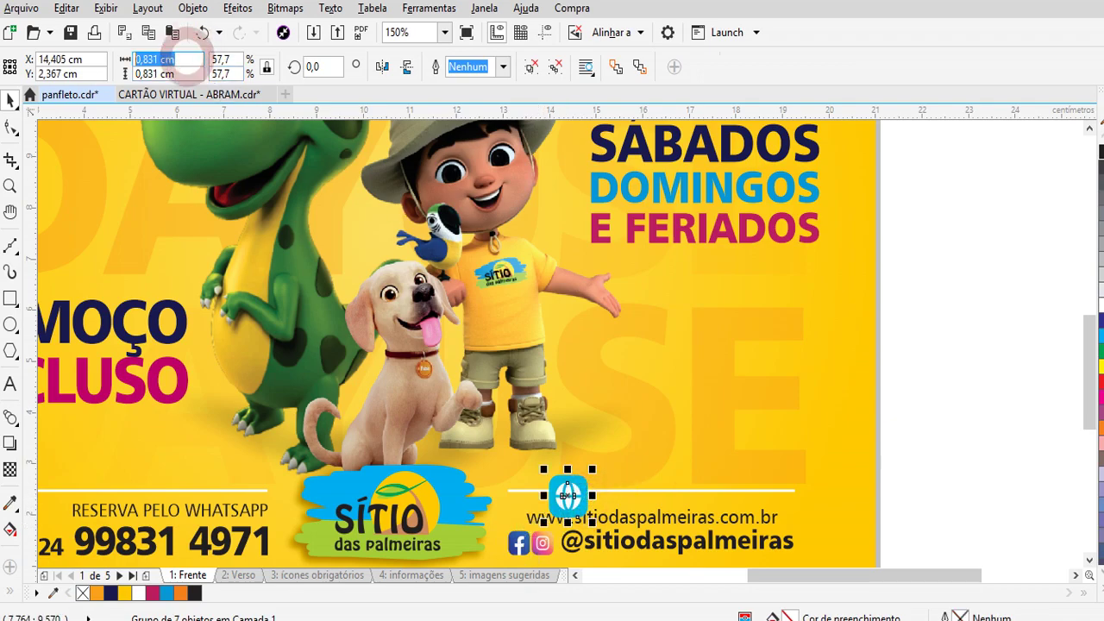
pyautogui.write('0,46')
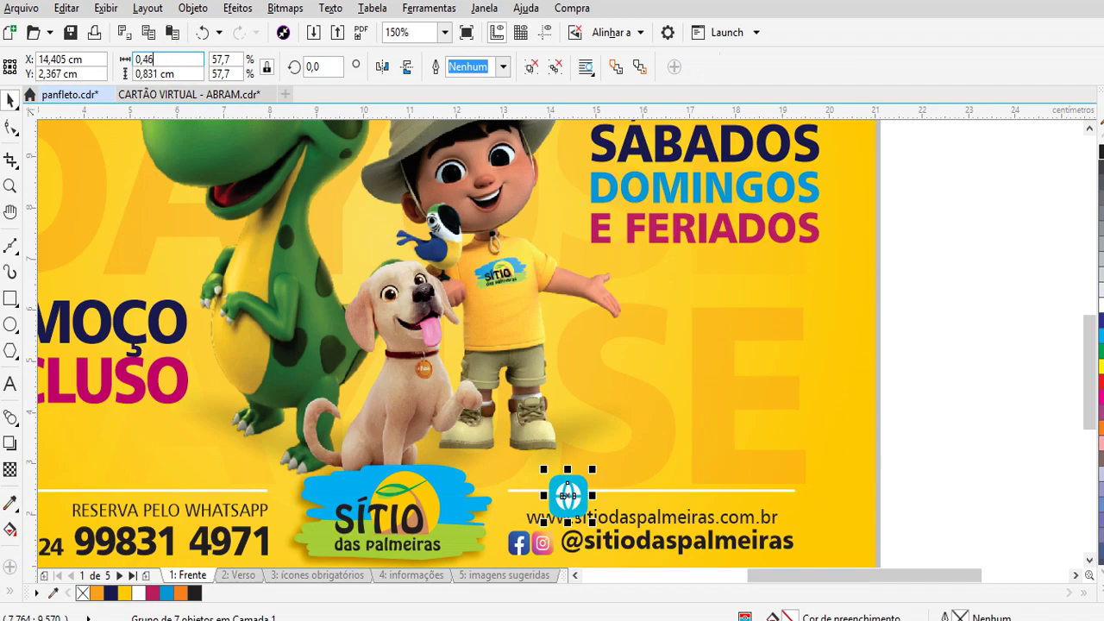
pyautogui.write('9')
pyautogui.press('Return')
# Left-align the globe icon with the social icons below it
pyautogui.scroll(1, 572, 540)
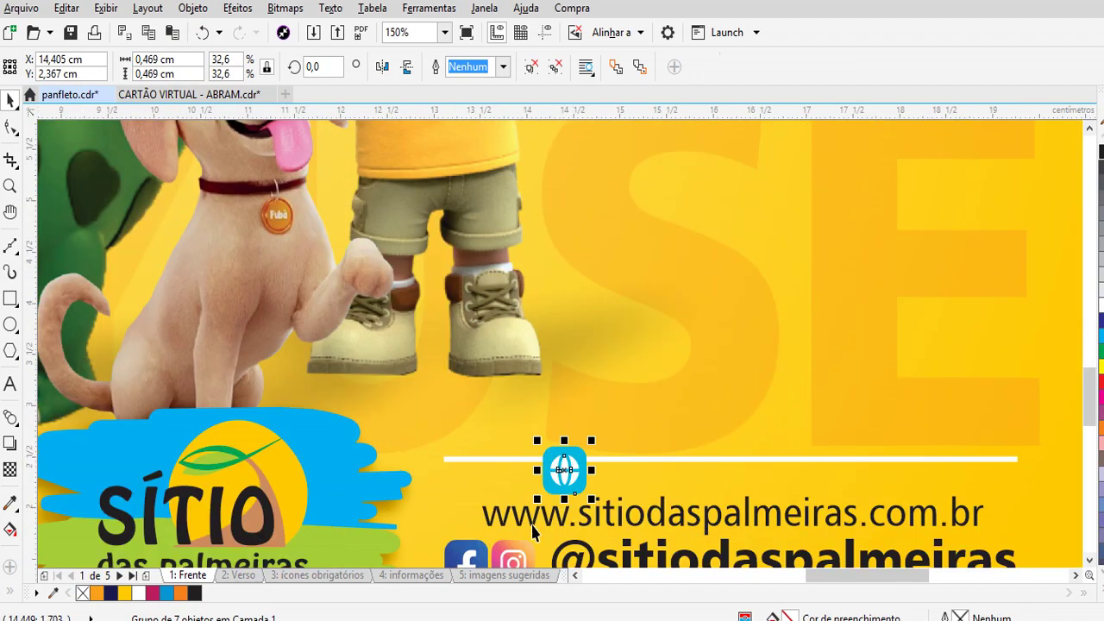
pyautogui.keyDown('shift'); pyautogui.click(483, 552); pyautogui.keyUp('shift')
pyautogui.press('l')
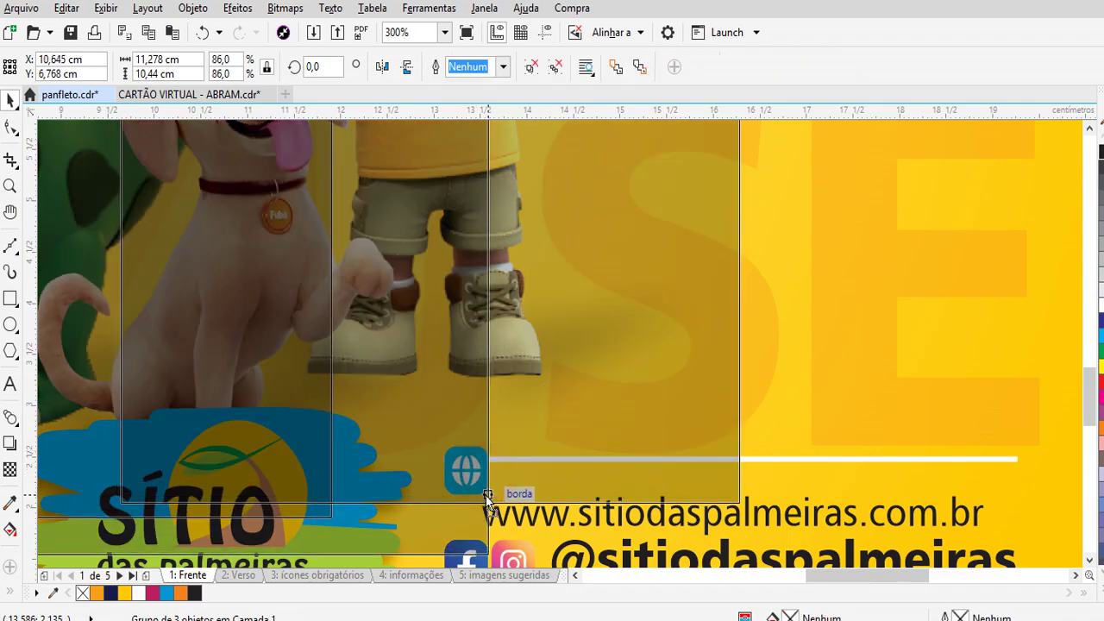
pyautogui.moveTo(473, 468); pyautogui.dragTo(489, 490)
pyautogui.hotkey('ctrl', 'z')
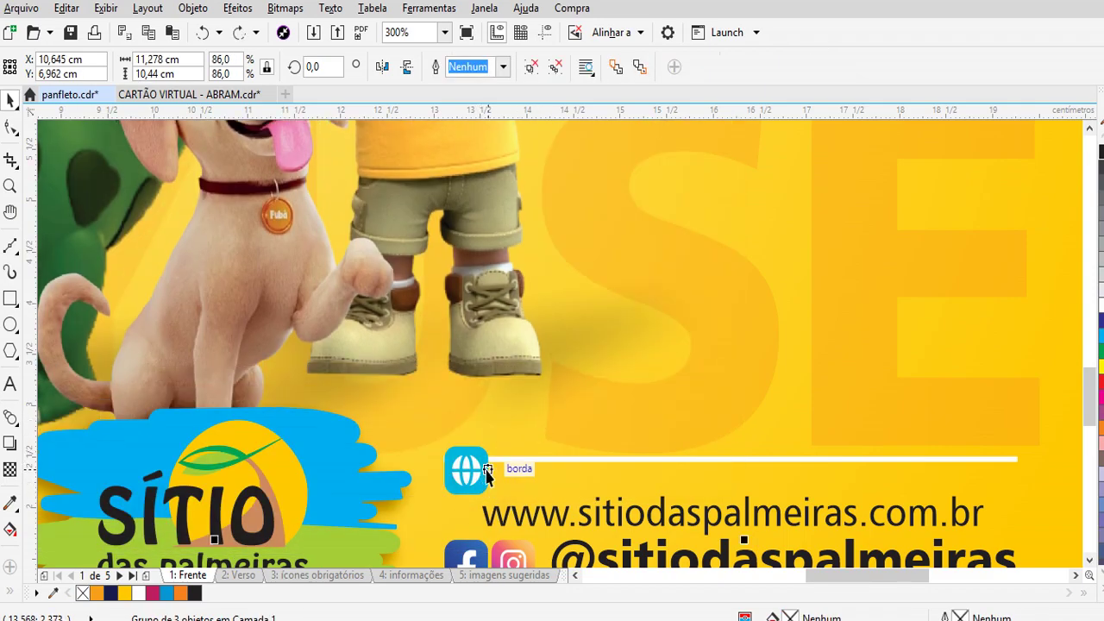
pyautogui.scroll(-1, 487, 379)
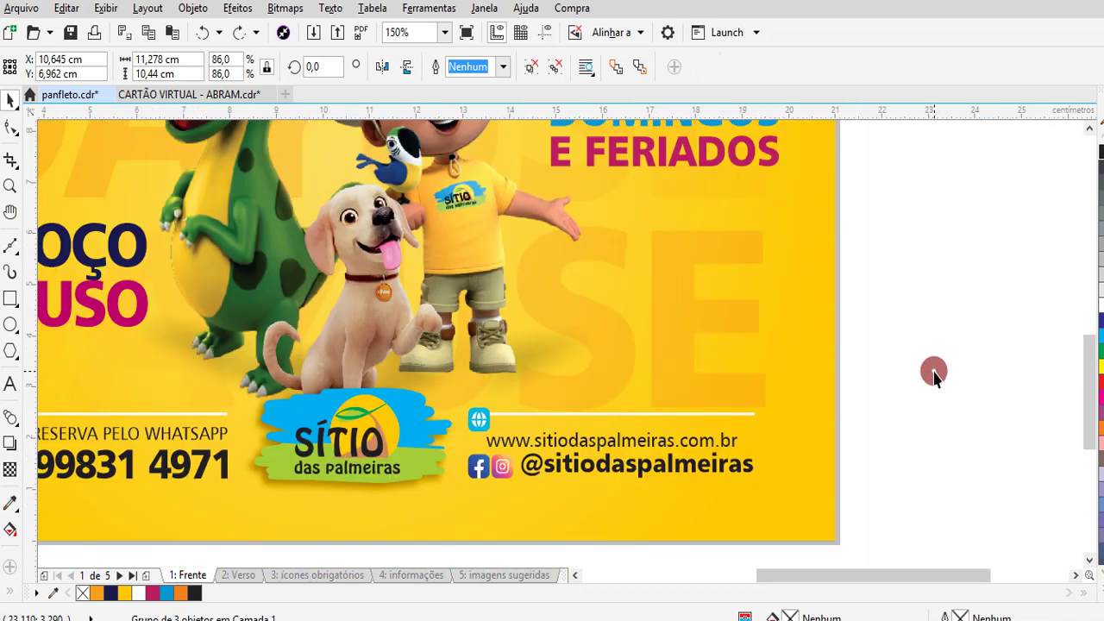
pyautogui.moveTo(934, 374)
pyautogui.mouseDown()
pyautogui.moveTo(481, 419)
pyautogui.moveTo(473, 441)
pyautogui.moveTo(535, 449)
pyautogui.mouseUp()
pyautogui.scroll(1, 480, 419)
pyautogui.click(514, 450)
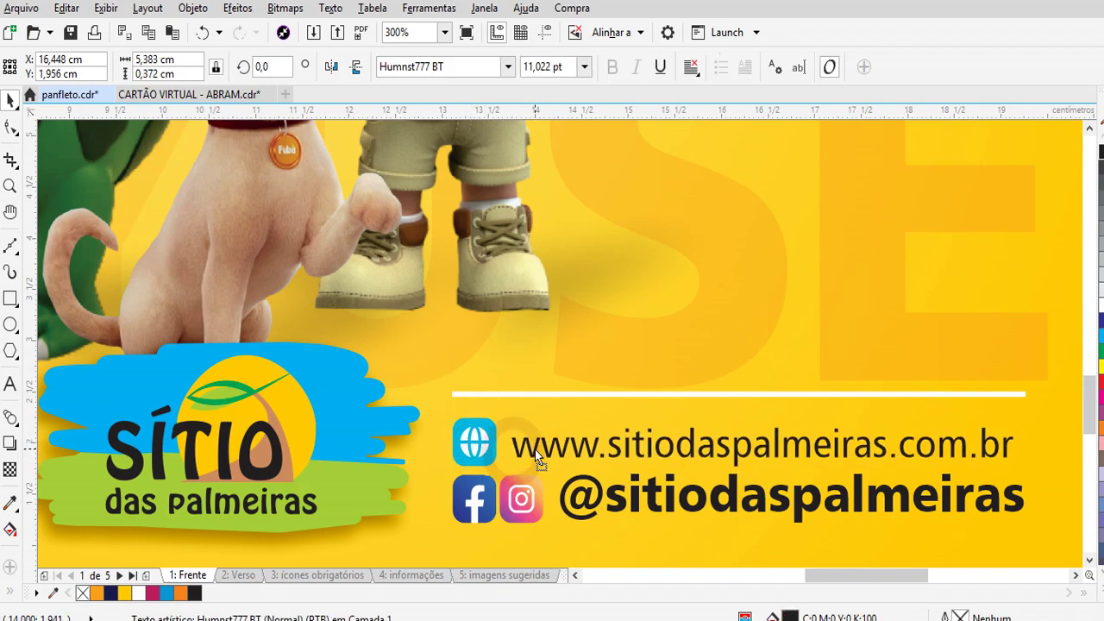
pyautogui.keyDown('shift'); pyautogui.click(473, 441); pyautogui.keyUp('shift')
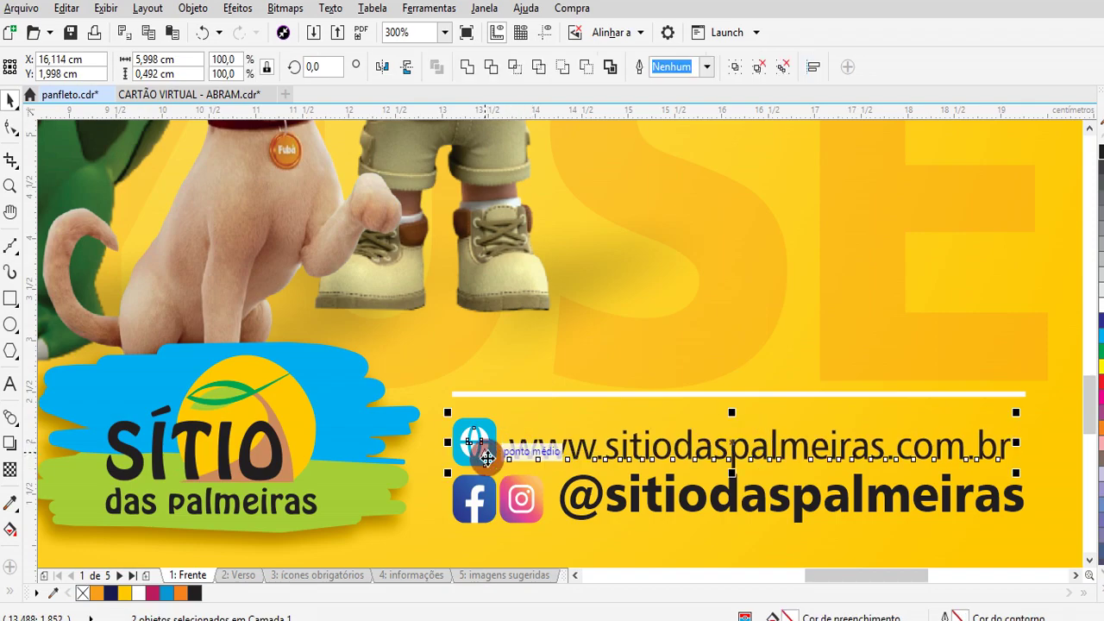
pyautogui.scroll(-1, 668, 365)
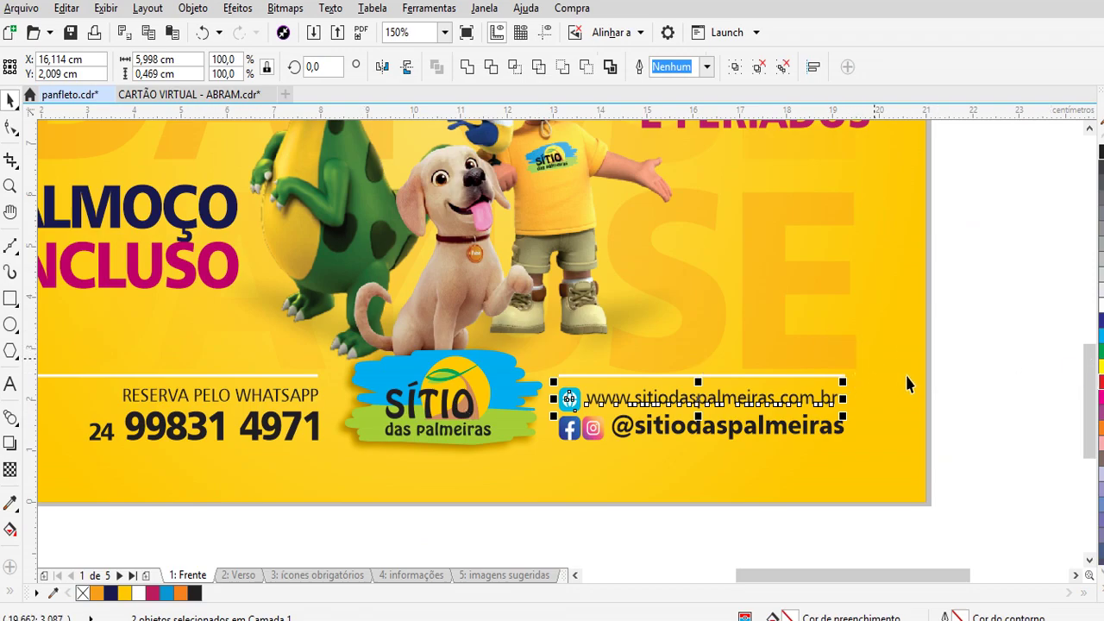
pyautogui.click(1005, 377)
pyautogui.scroll(-2, 957, 364)
pyautogui.scroll(2, 837, 401)
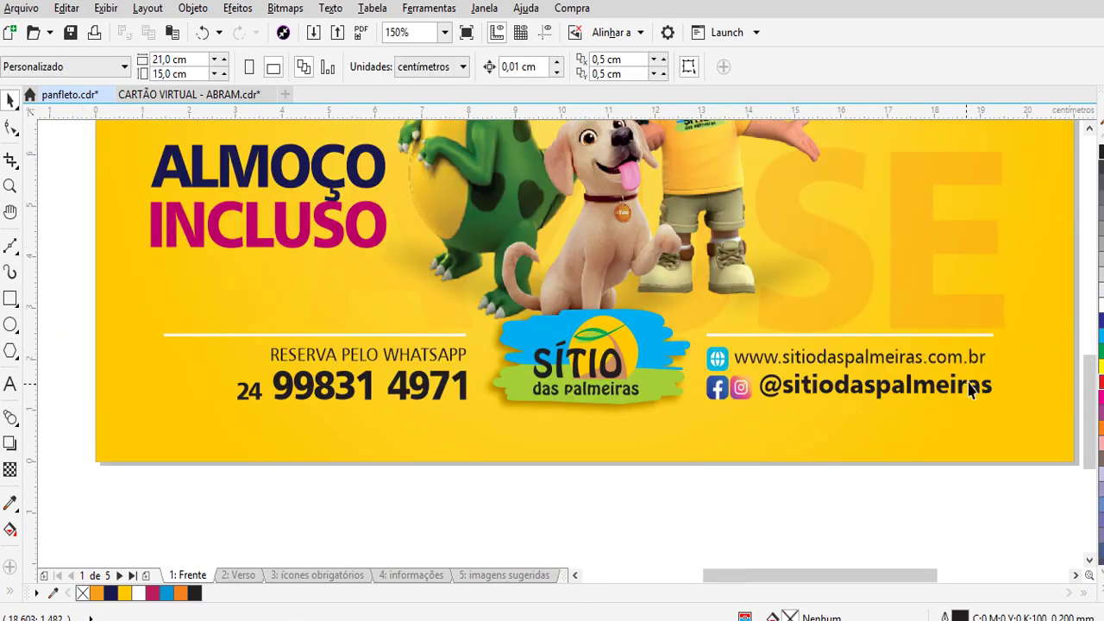
pyautogui.click(983, 356)
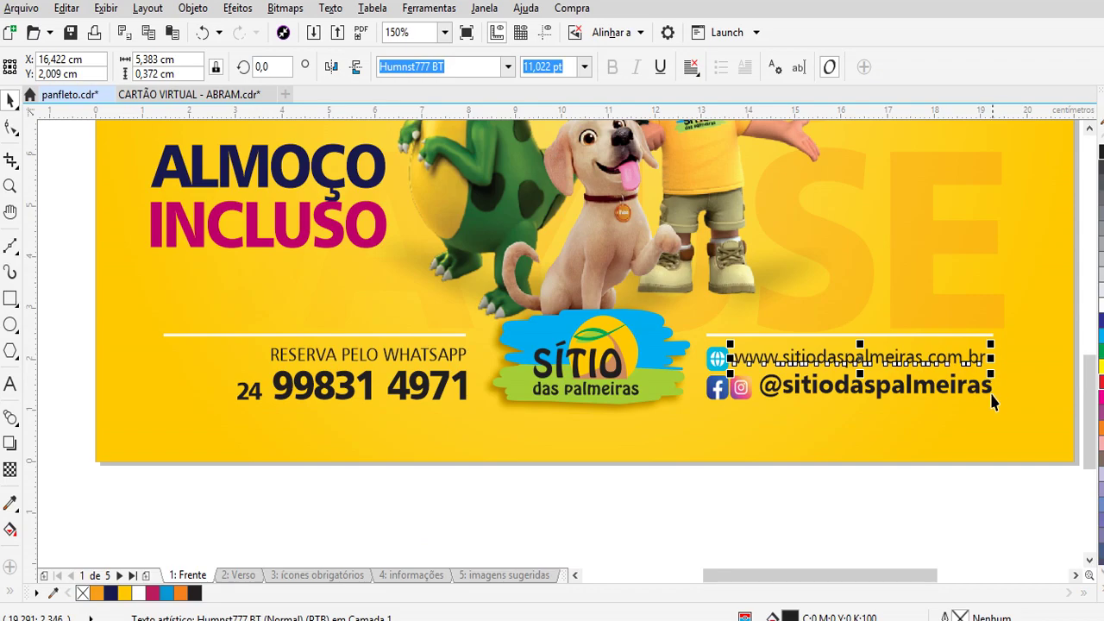
pyautogui.click(989, 392)
pyautogui.moveTo(995, 405); pyautogui.dragTo(991, 419)
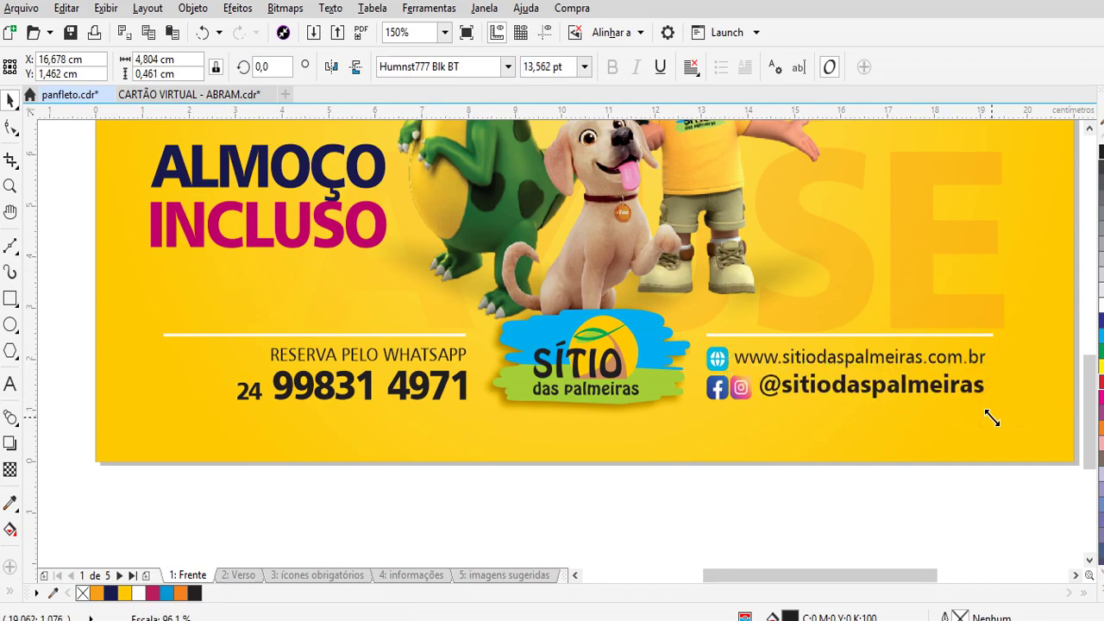
pyautogui.keyDown('shift'); pyautogui.click(737, 388); pyautogui.keyUp('shift')
pyautogui.click(746, 484)
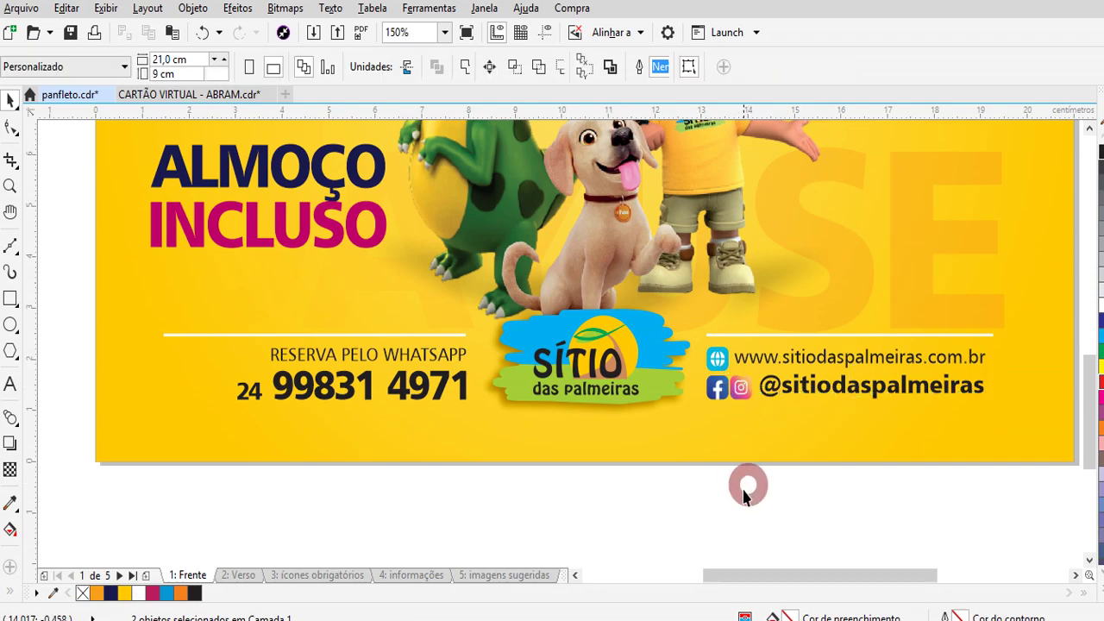
pyautogui.hotkey('shift', 'F4')
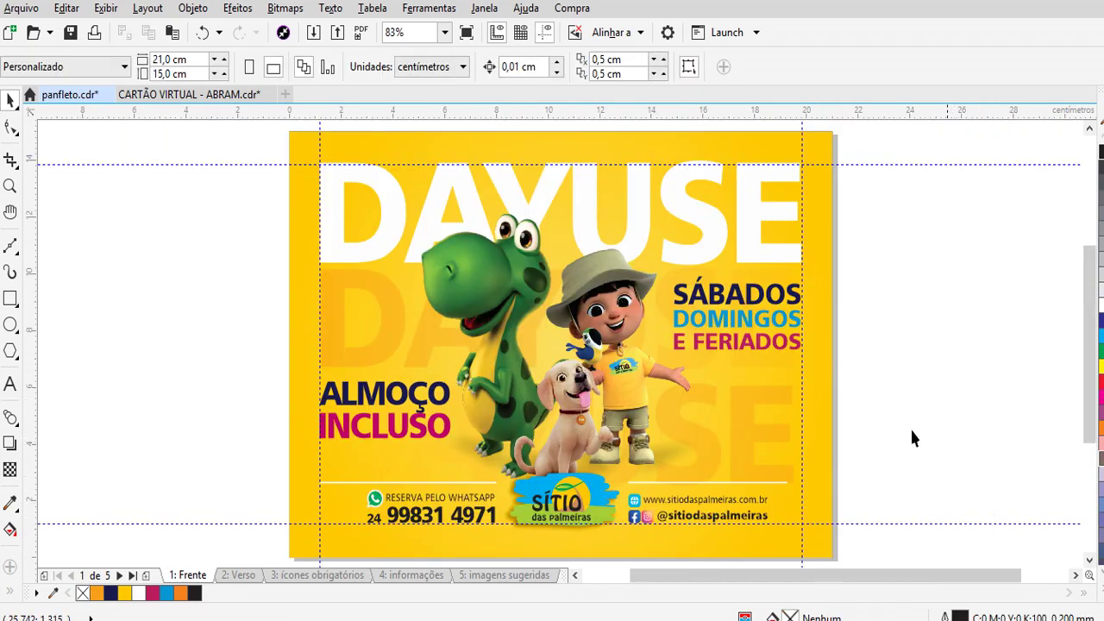
# Hide the dashed guidelines on the flyer's front page
pyautogui.click(545, 32)
pyautogui.click(1048, 407)
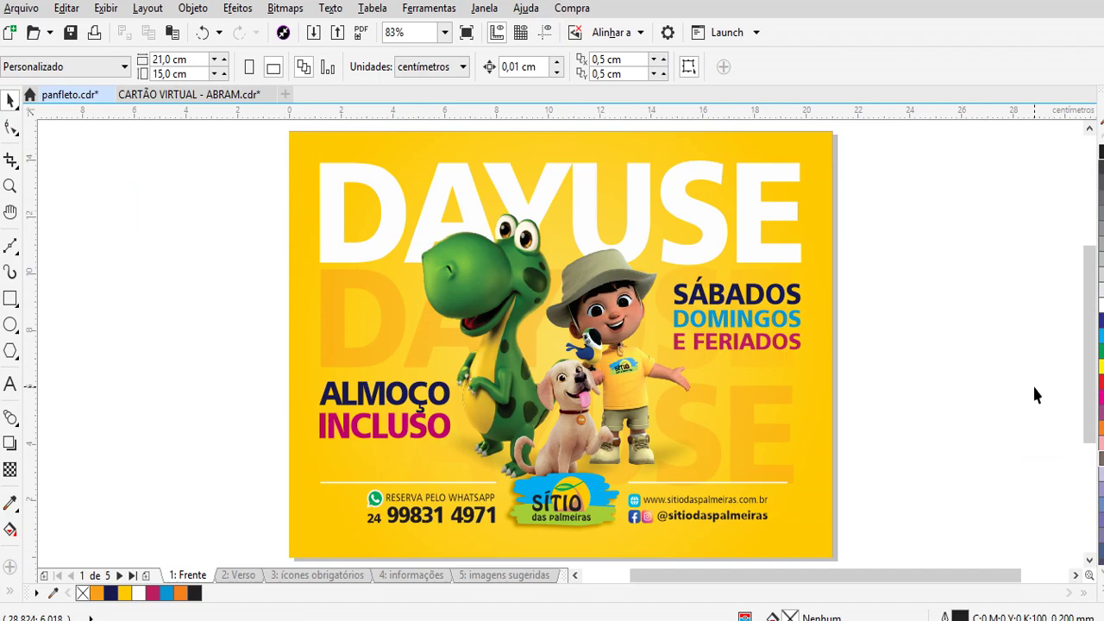
pyautogui.click(1025, 386)
# Zoom into the bottom contact strip and select the website and social text lines
pyautogui.moveTo(204, 498); pyautogui.dragTo(470, 539)
pyautogui.scroll(3, 476, 528)
pyautogui.scroll(-3, 476, 539)
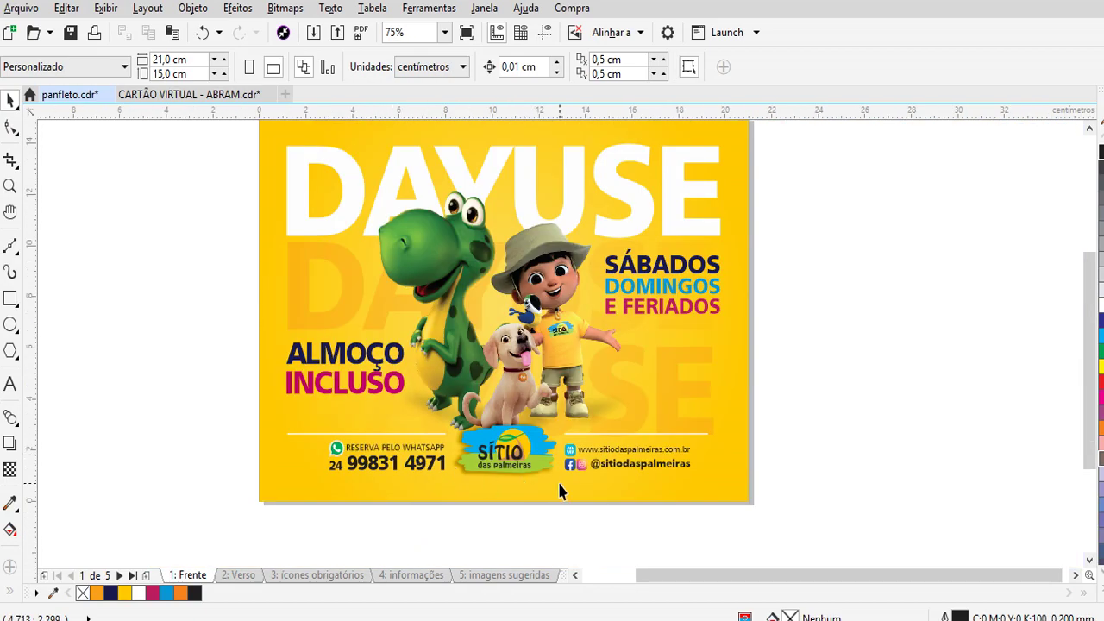
pyautogui.moveTo(788, 431)
pyautogui.mouseDown()
pyautogui.moveTo(616, 472)
pyautogui.moveTo(552, 506)
pyautogui.mouseUp()
pyautogui.scroll(3, 631, 457)
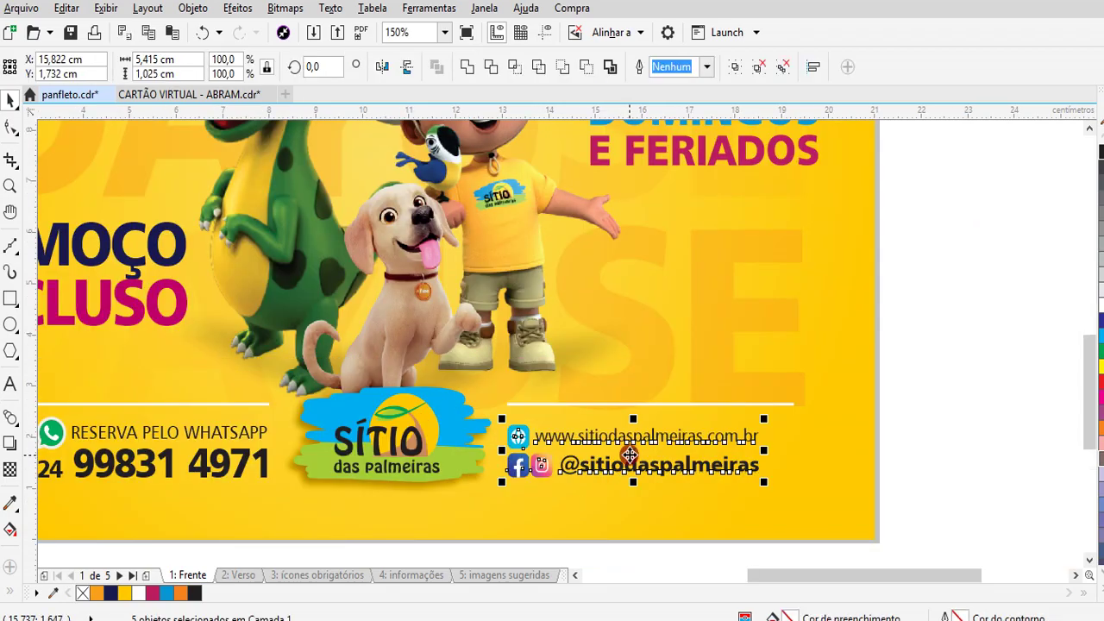
# Nudge the website and social block slightly right and check the WhatsApp reservation group
pyautogui.moveTo(631, 457); pyautogui.dragTo(634, 467)
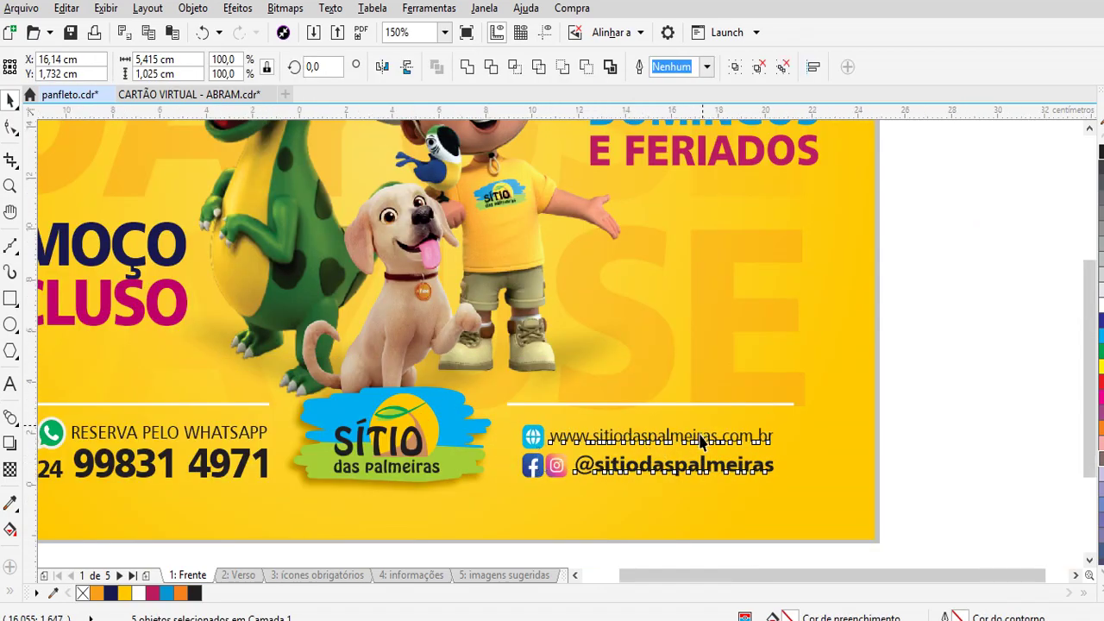
pyautogui.scroll(-3, 634, 467)
pyautogui.moveTo(276, 411); pyautogui.dragTo(491, 490)
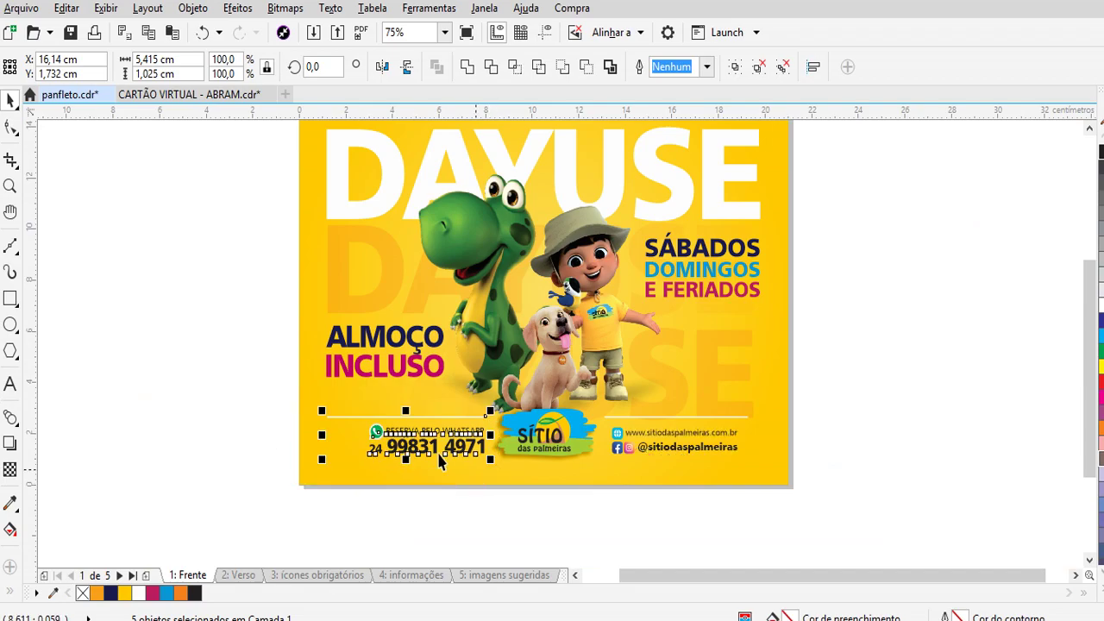
pyautogui.moveTo(414, 431)
pyautogui.mouseDown()
pyautogui.moveTo(426, 440)
pyautogui.moveTo(416, 439)
pyautogui.mouseUp()
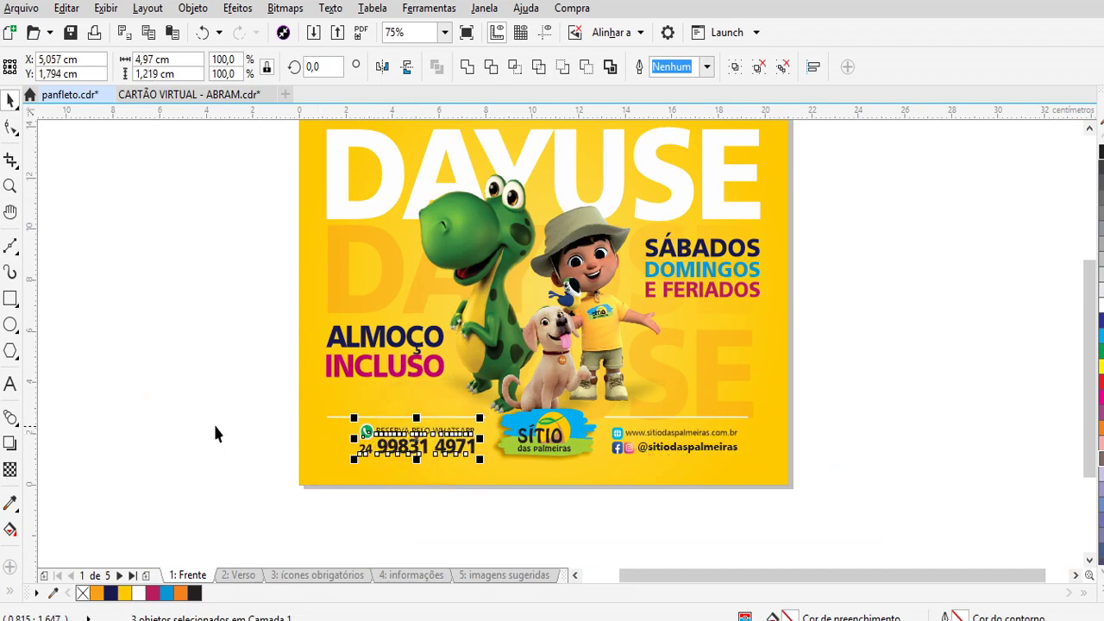
pyautogui.click(141, 394)
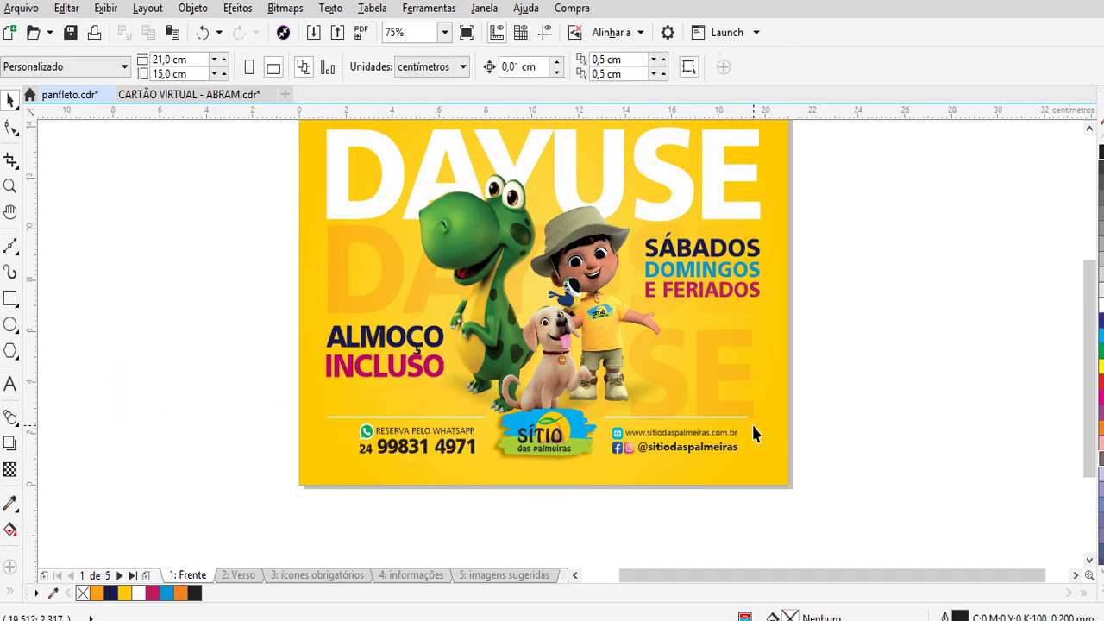
# Fit the whole page in view and show the 2: Verso back page
pyautogui.scroll(-2, 879, 309)
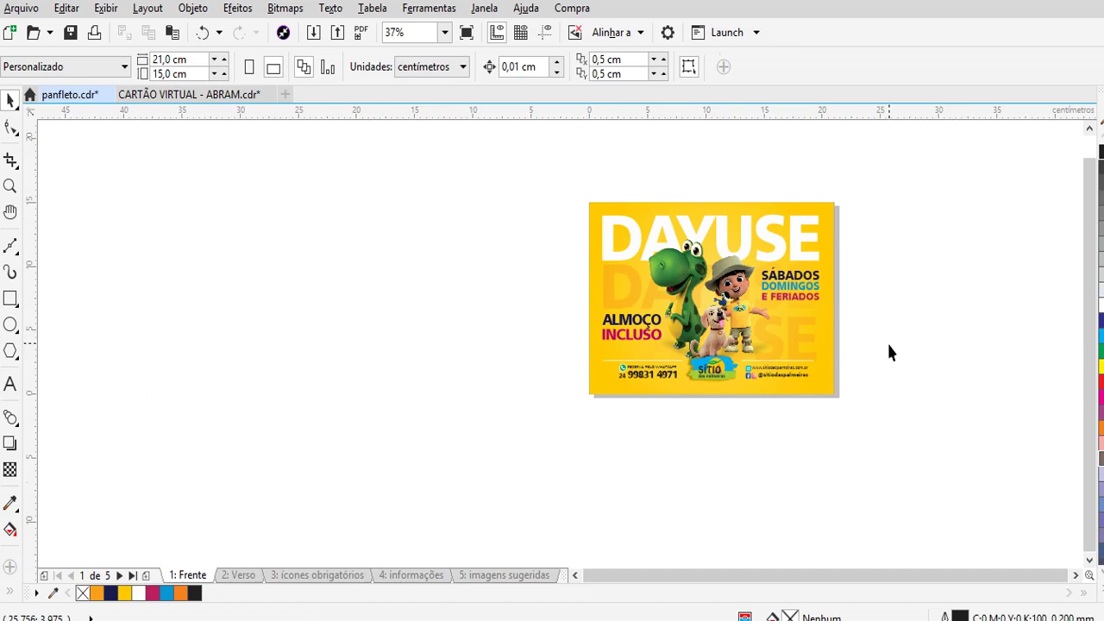
pyautogui.scroll(2, 634, 388)
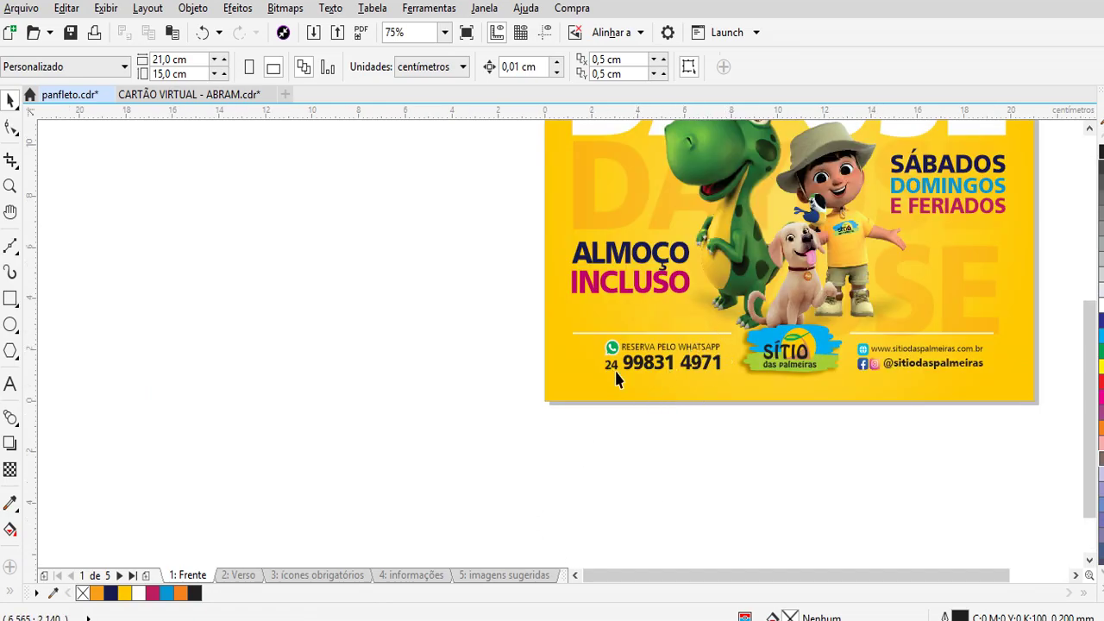
pyautogui.hotkey('shift', 'F4')
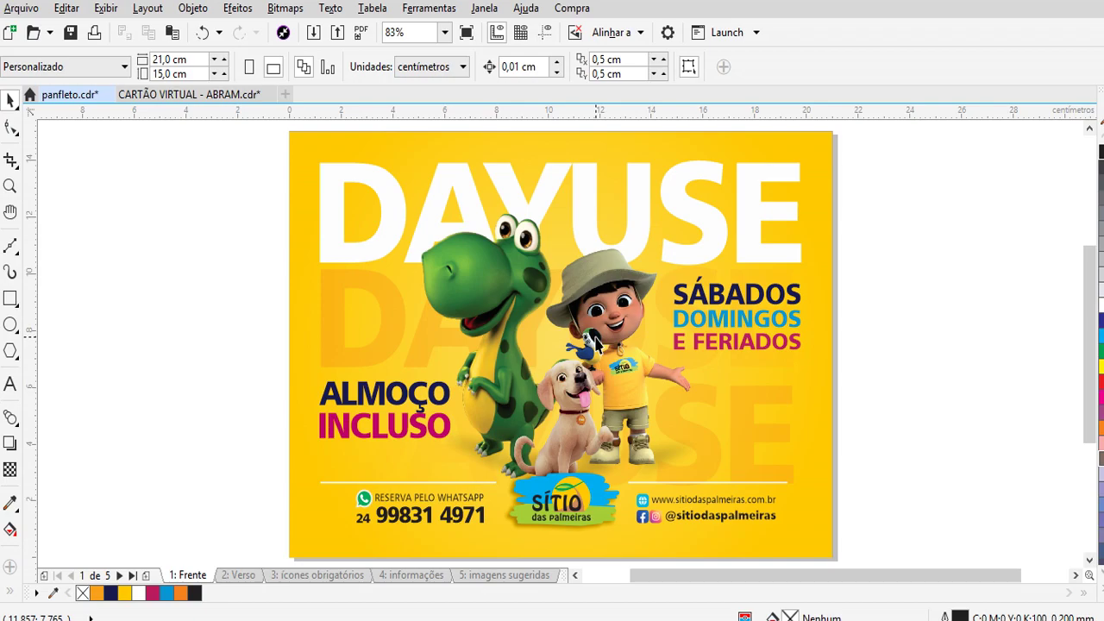
pyautogui.click(238, 574)
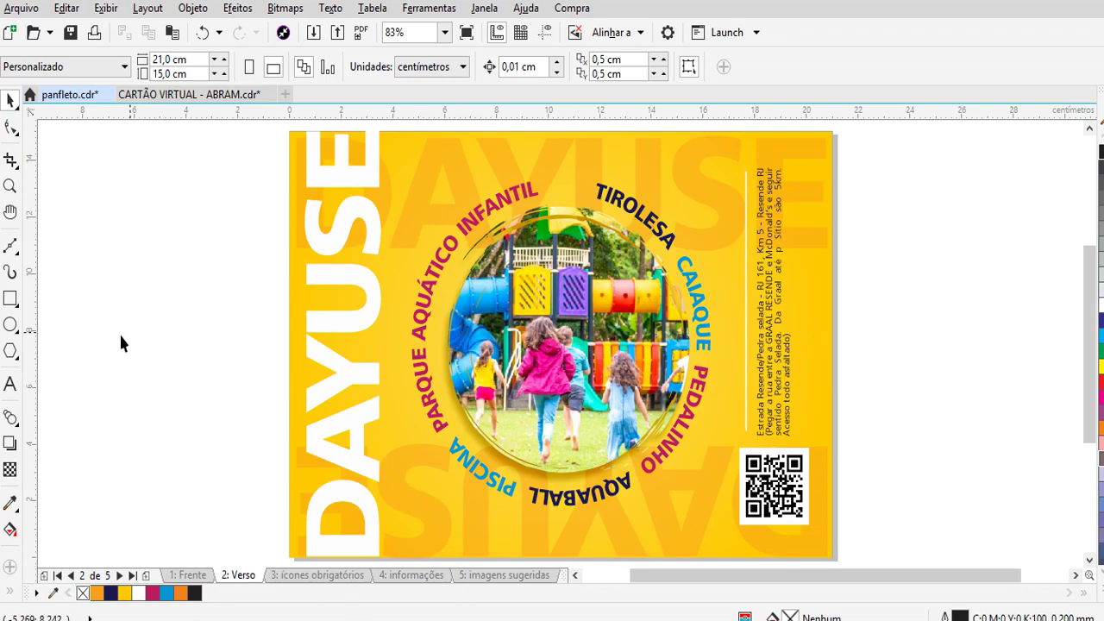
# Set the address text's first line in Humnst777 Blk BT
pyautogui.click(10, 383)
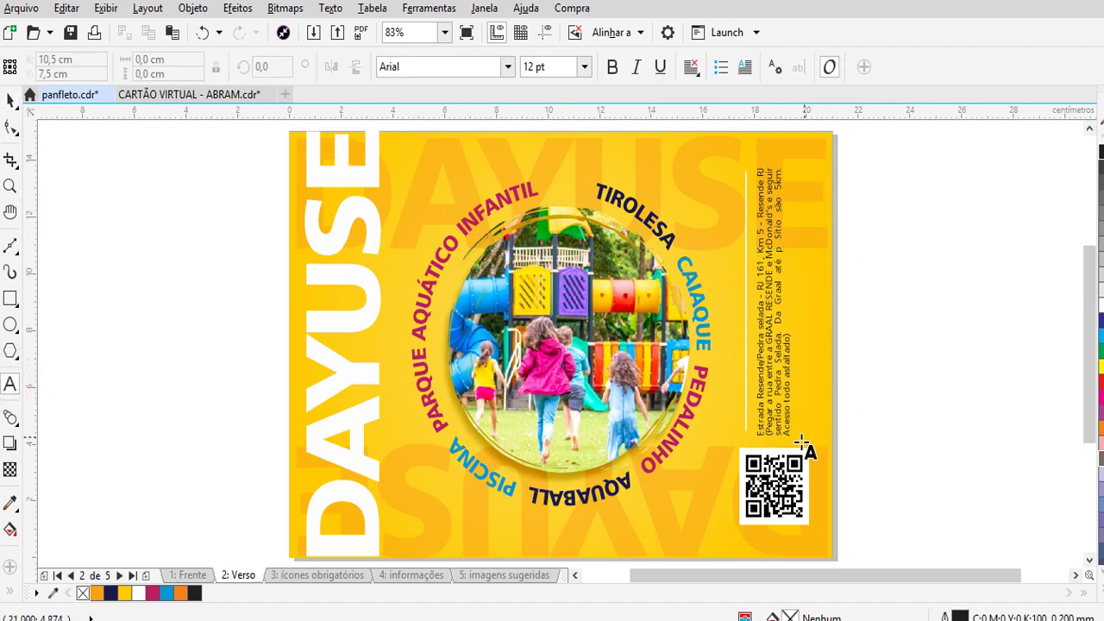
pyautogui.moveTo(761, 436); pyautogui.dragTo(755, 164)
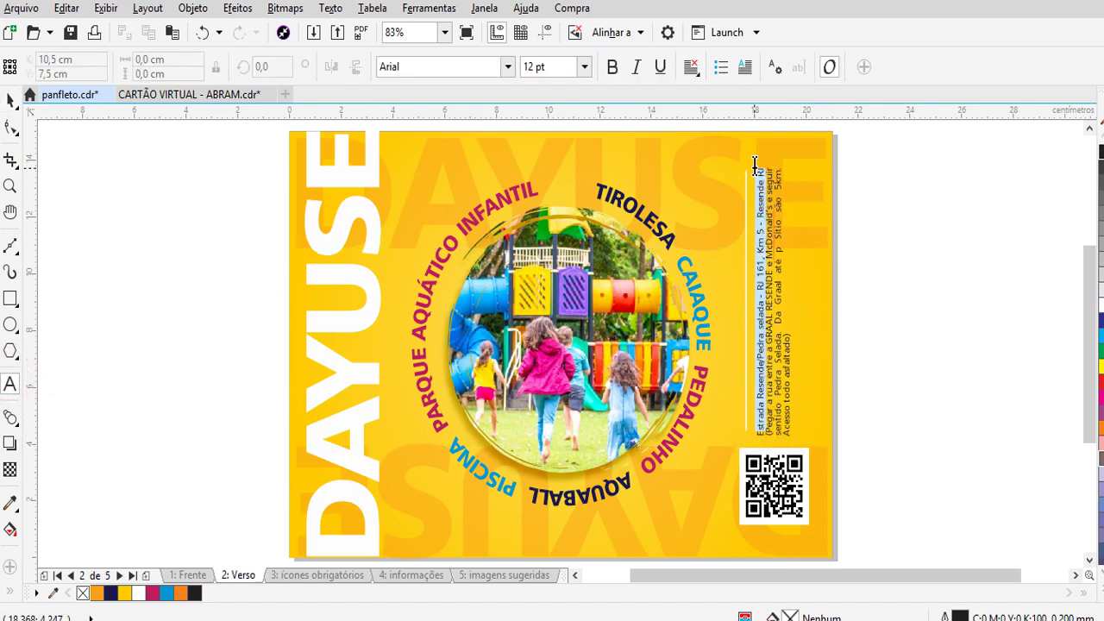
pyautogui.click(509, 69)
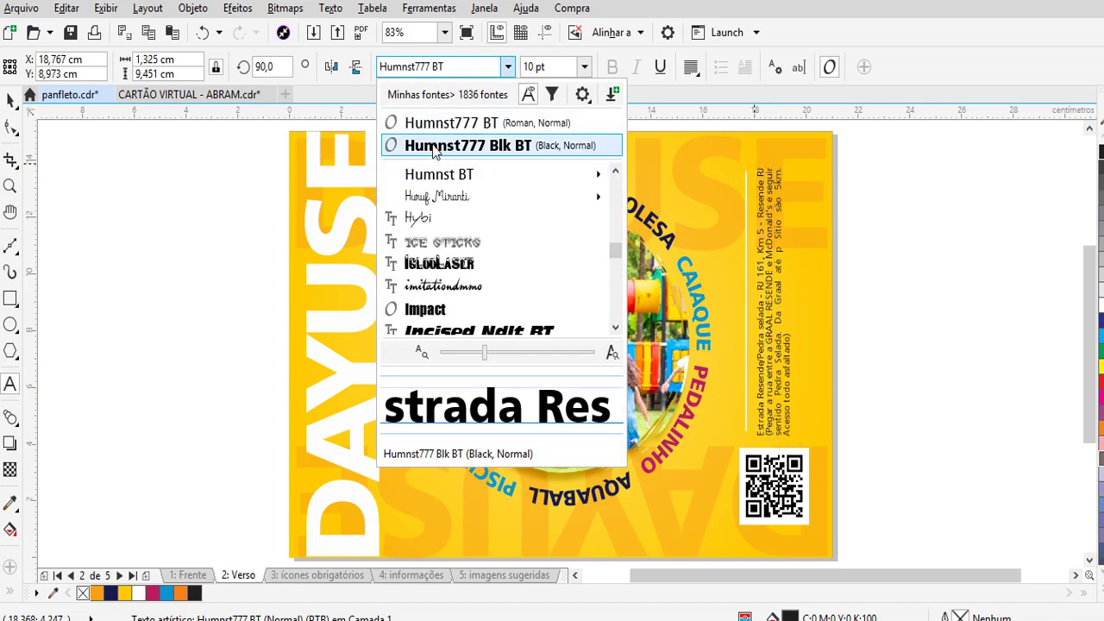
pyautogui.click(431, 142)
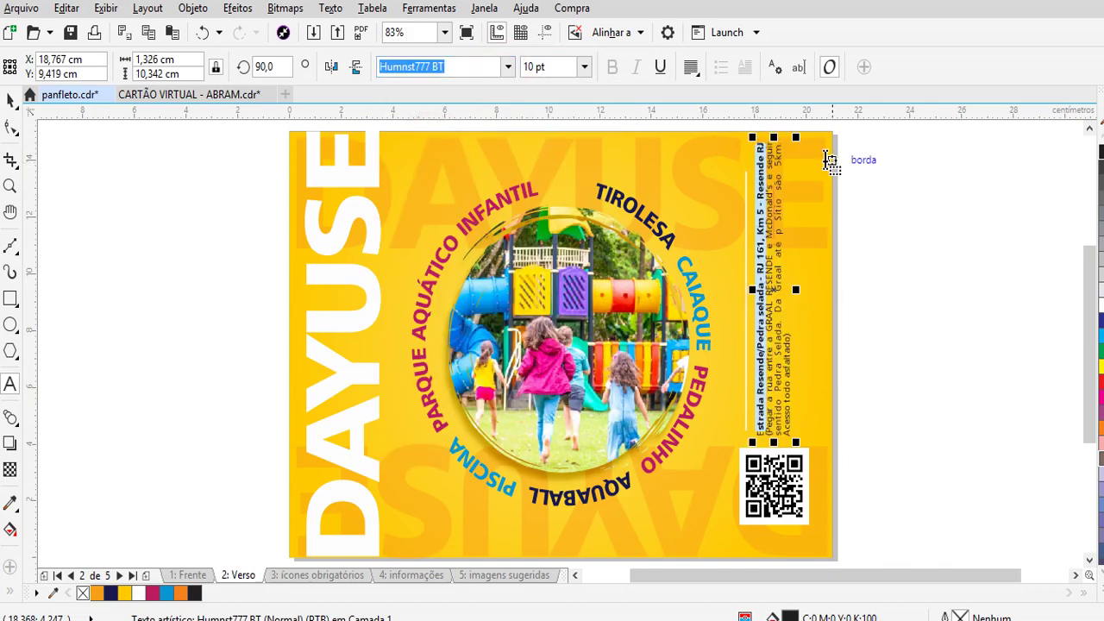
# Fully justify the whole vertical address text block
pyautogui.click(697, 72)
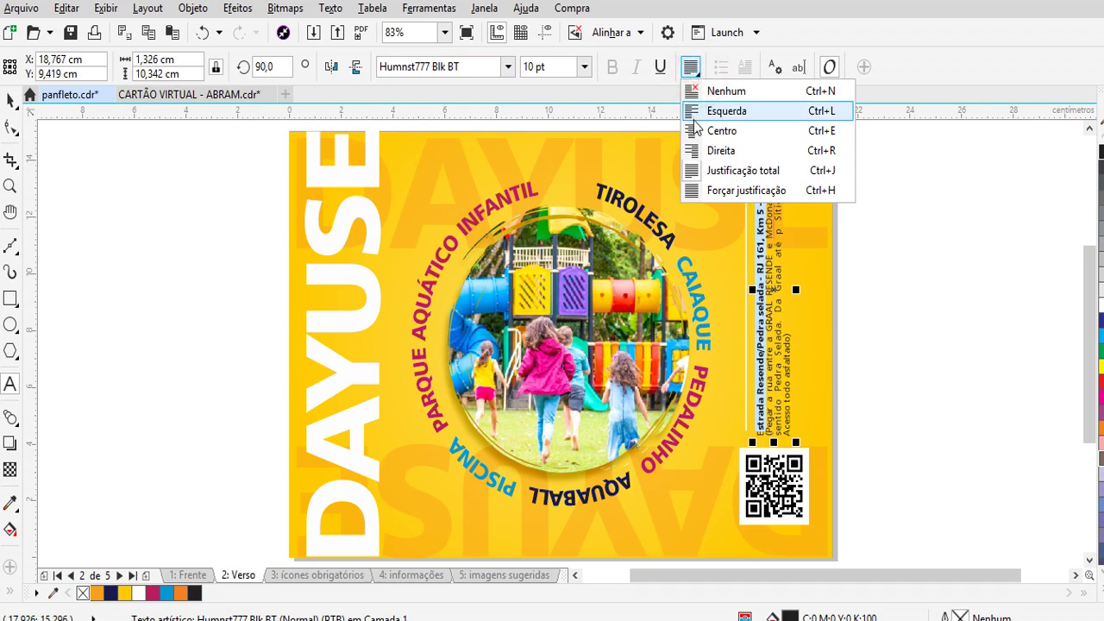
pyautogui.click(695, 171)
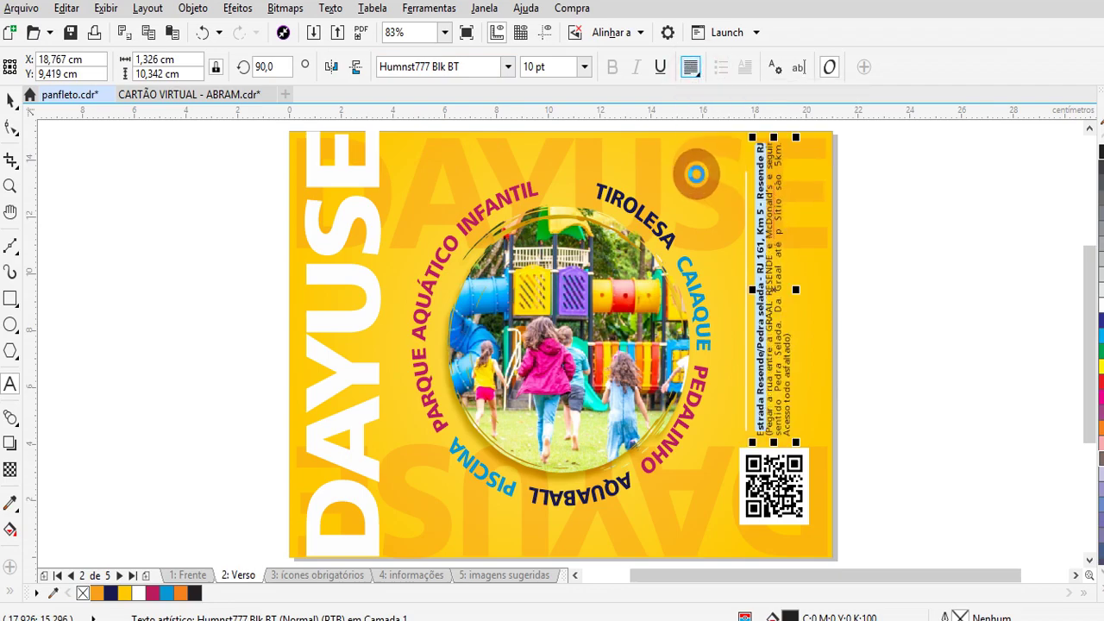
pyautogui.click(689, 72)
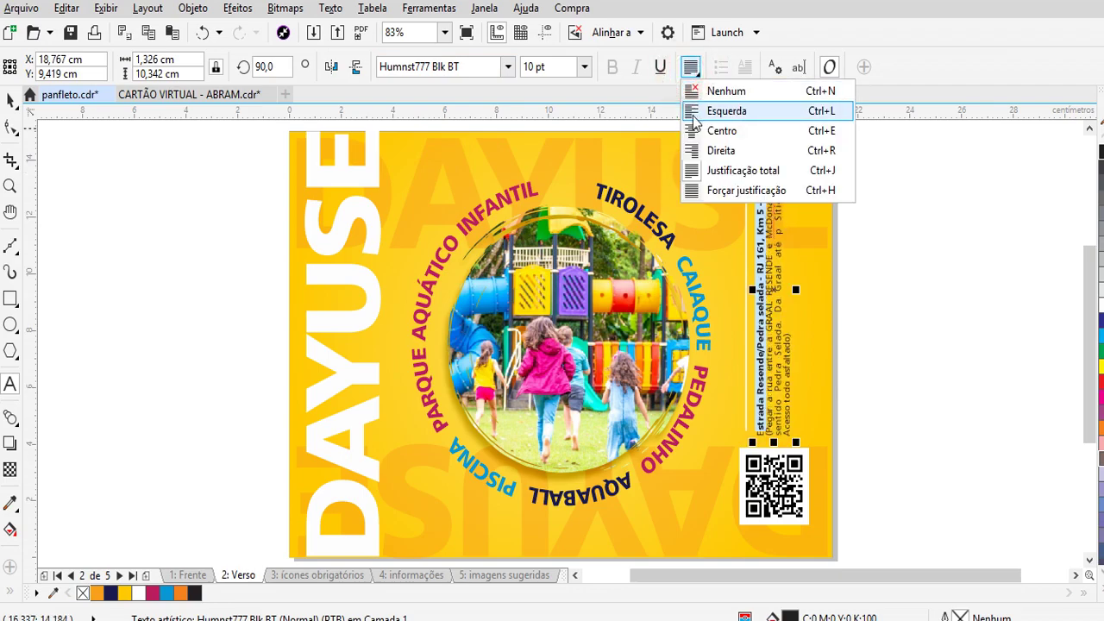
pyautogui.click(695, 111)
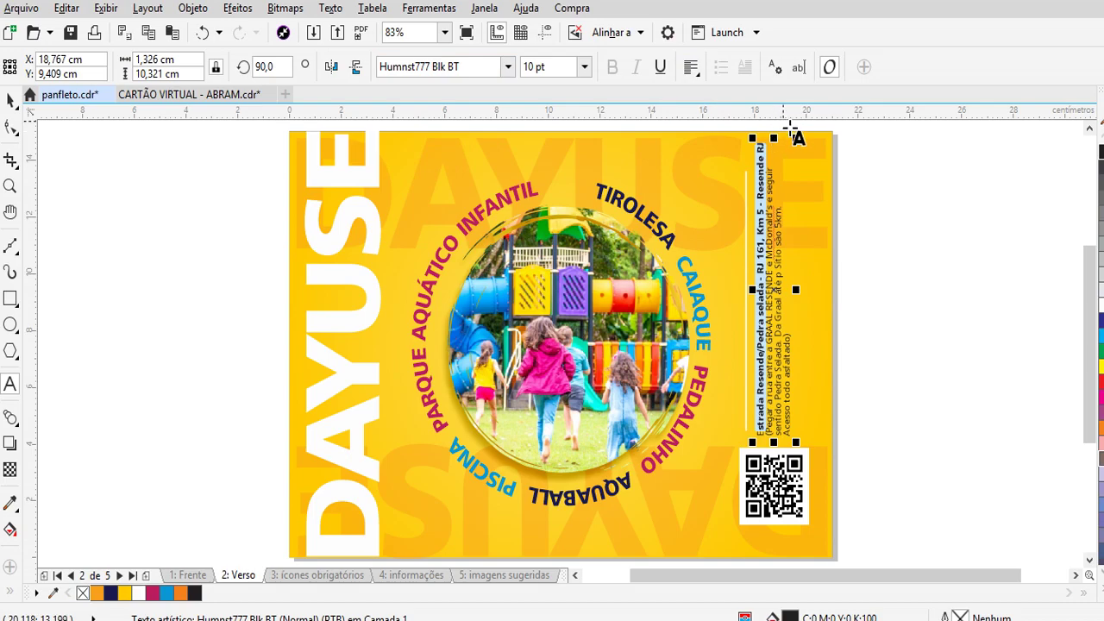
pyautogui.click(796, 138)
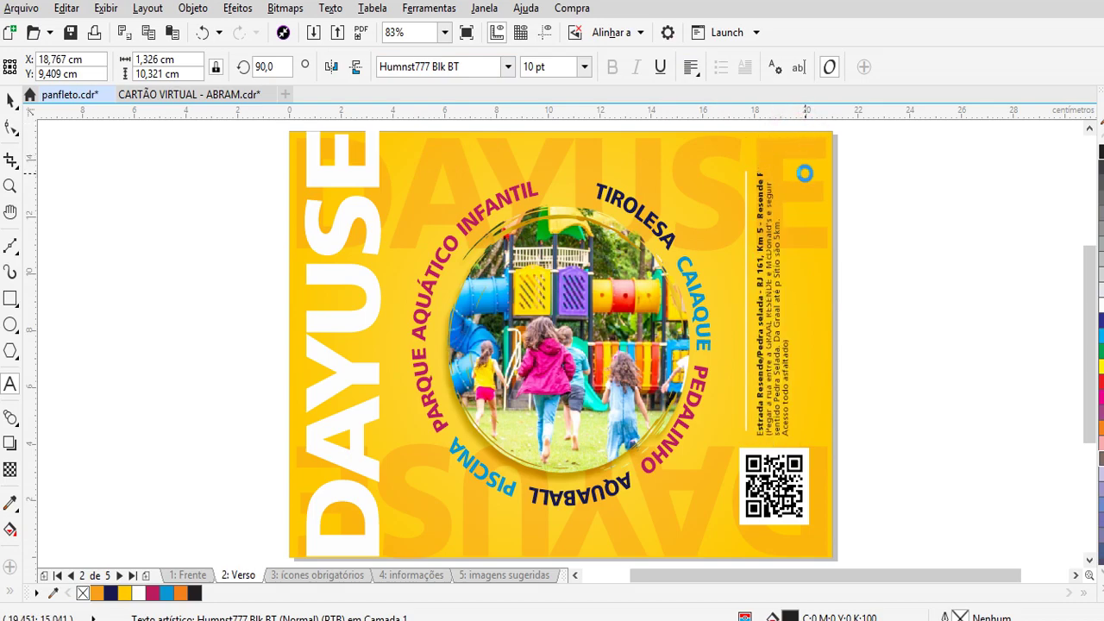
pyautogui.hotkey('ctrl', 'a')
pyautogui.click(690, 68)
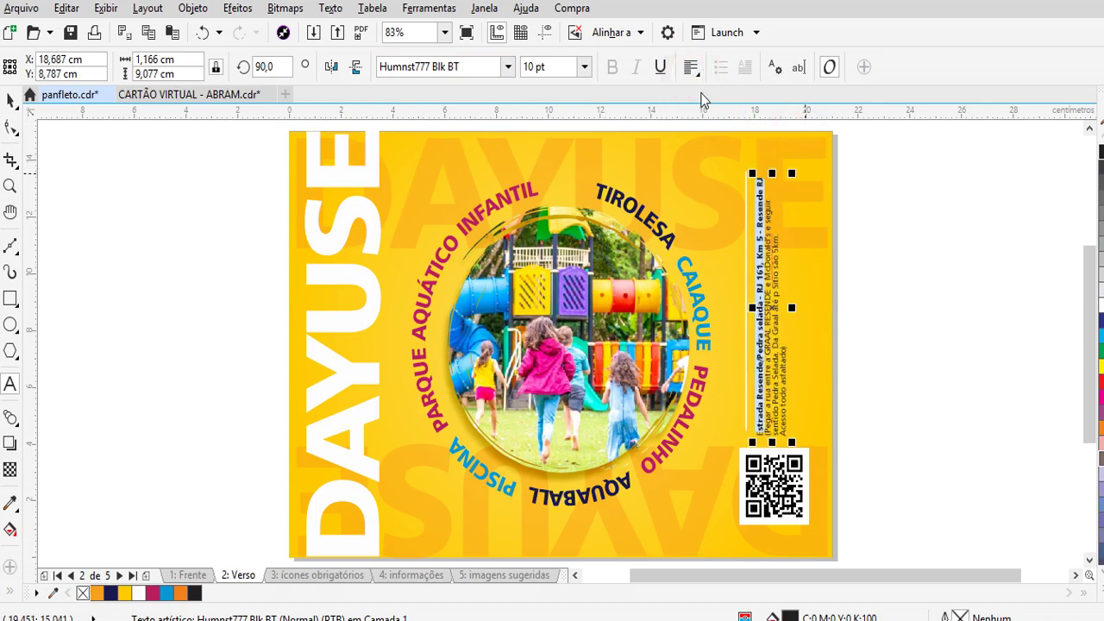
pyautogui.click(695, 76)
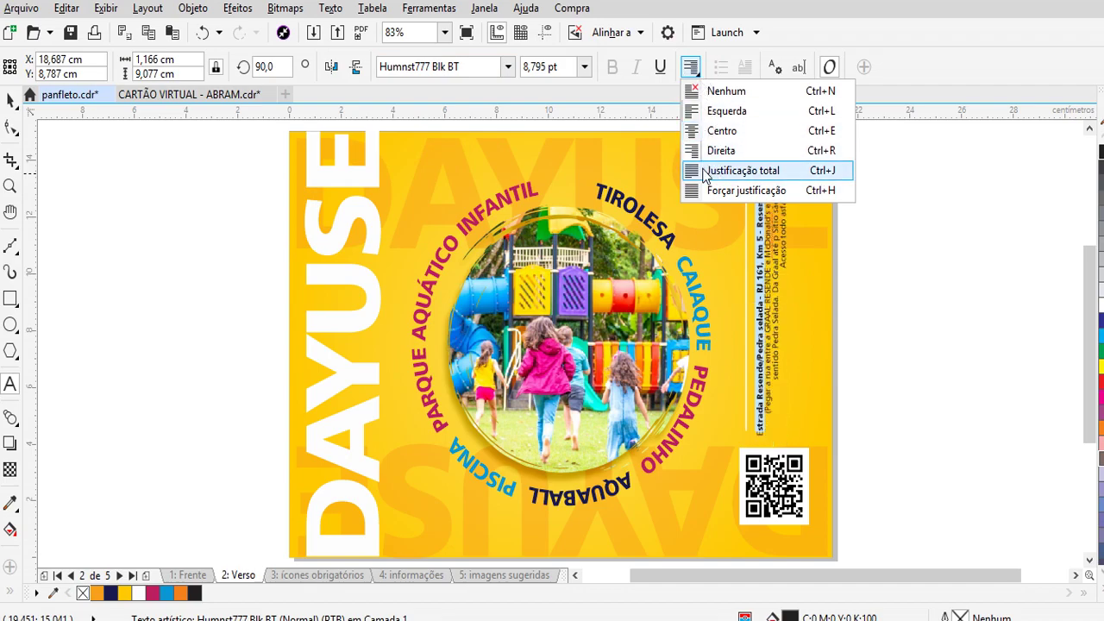
pyautogui.click(712, 170)
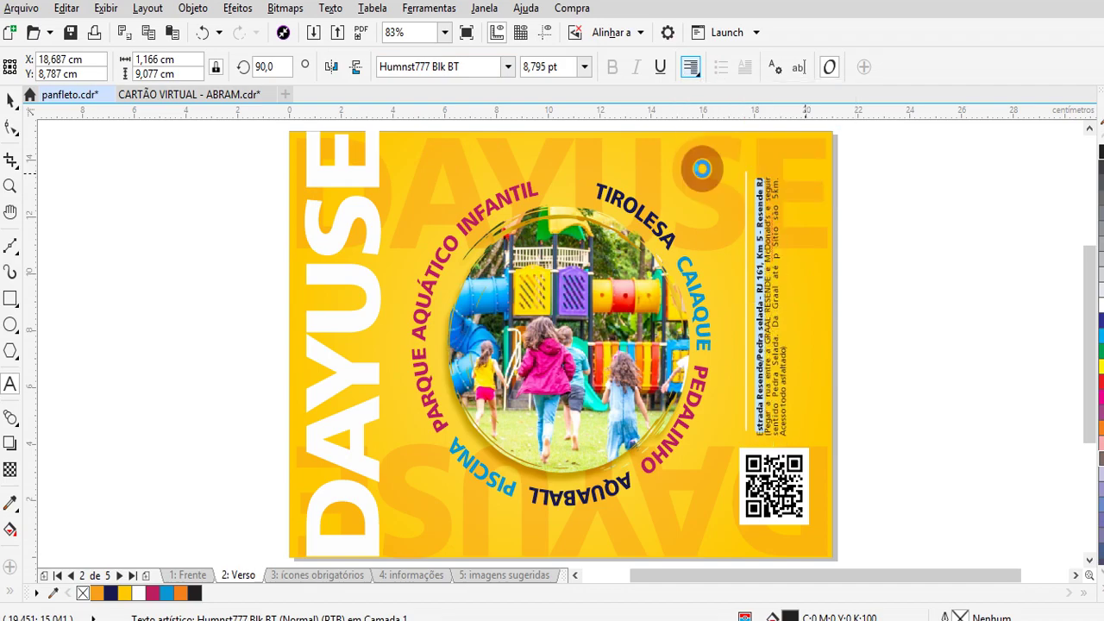
# Exit text editing and select the thin white line beside the address
pyautogui.click(973, 325)
pyautogui.press('Escape')
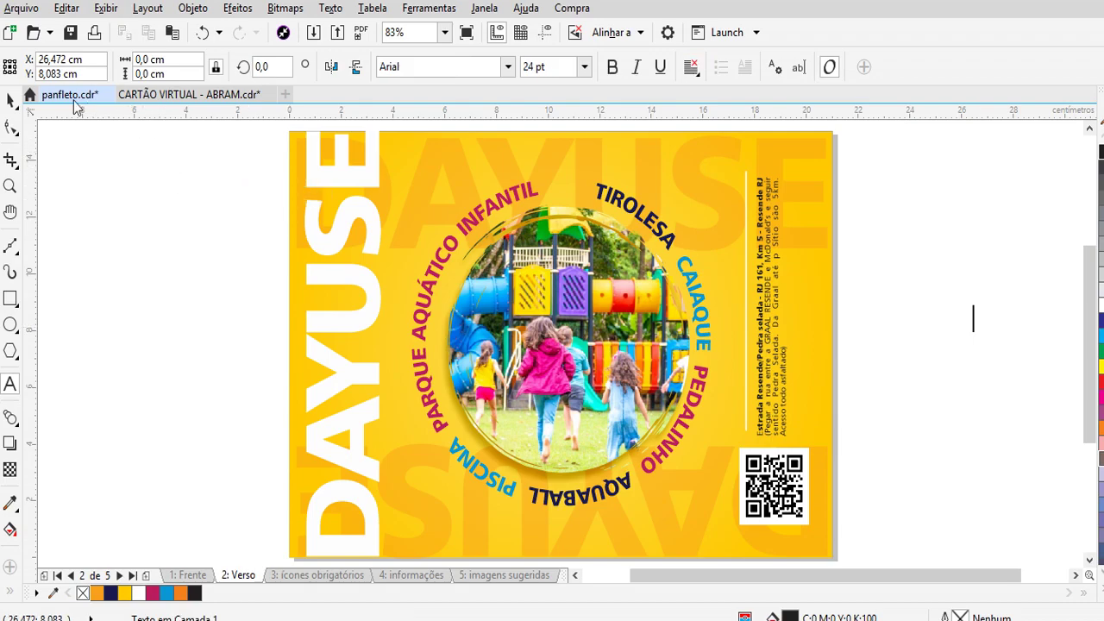
pyautogui.click(130, 293)
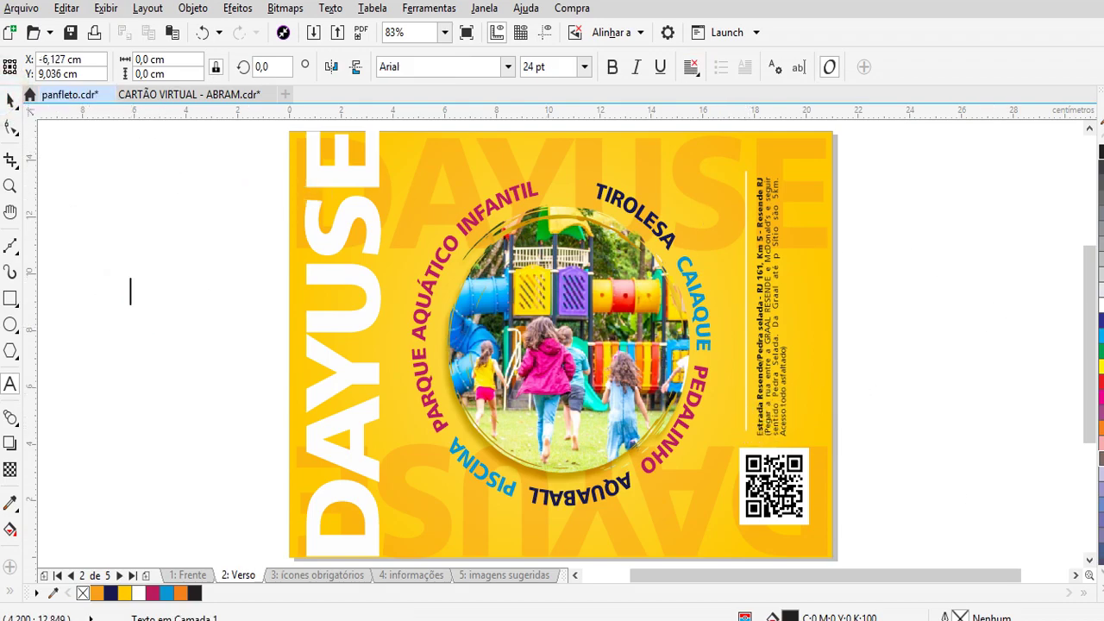
pyautogui.click(10, 102)
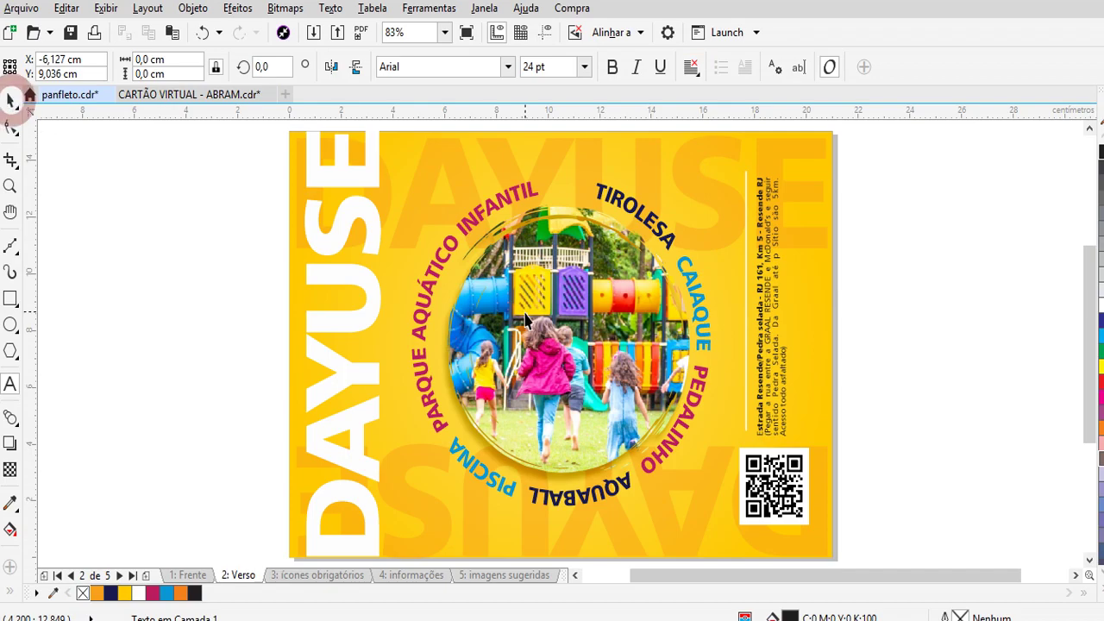
pyautogui.click(746, 426)
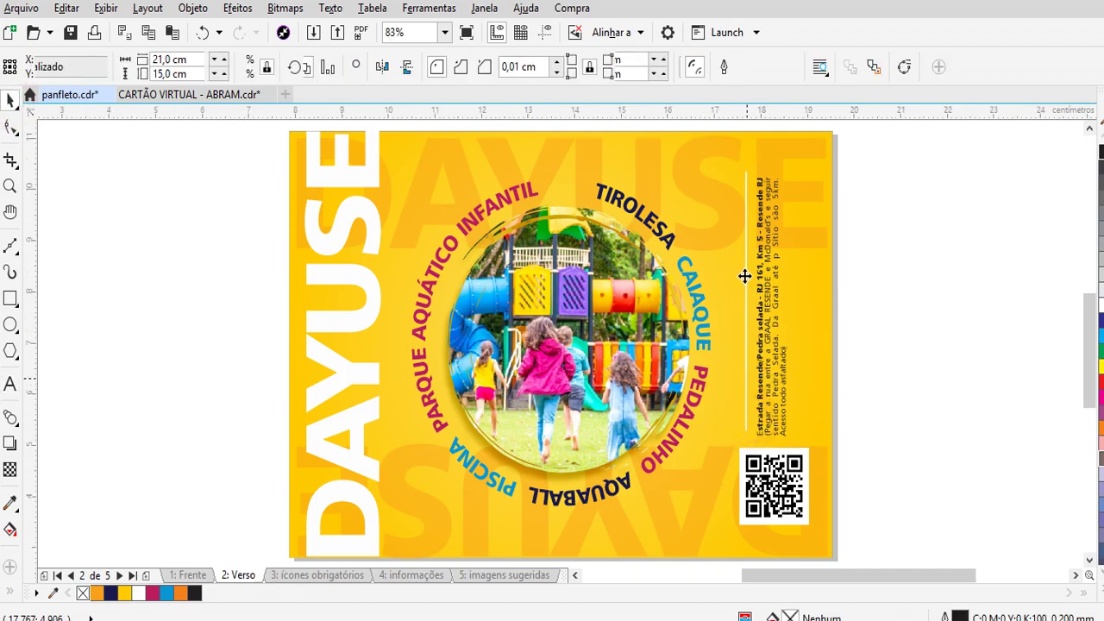
# Move the thin white line slightly right toward the address text
pyautogui.scroll(4, 746, 243)
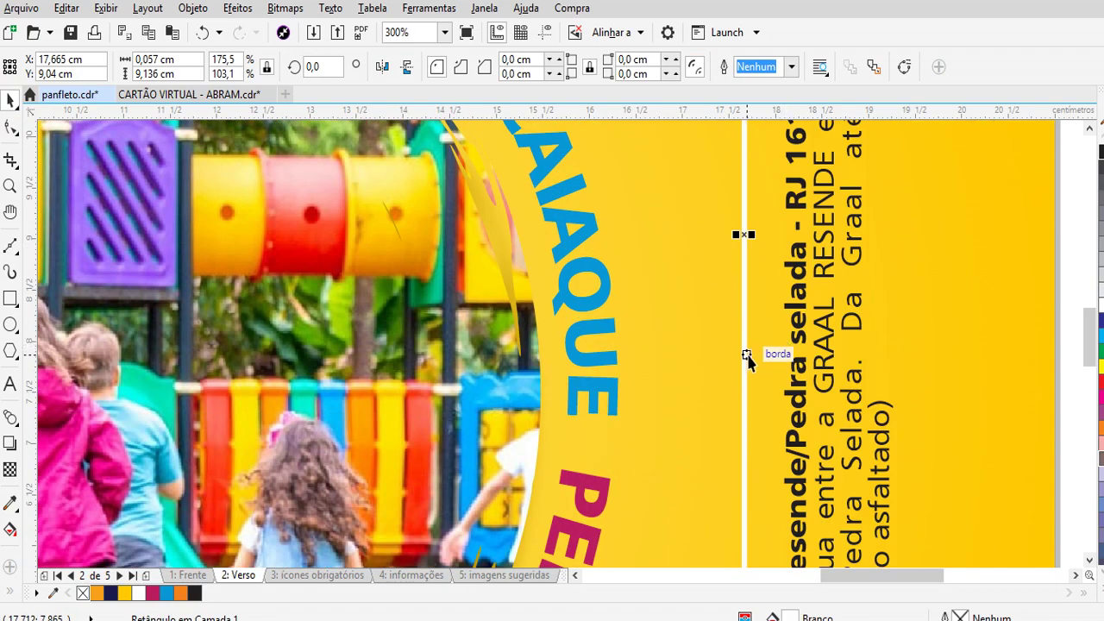
pyautogui.moveTo(747, 358); pyautogui.dragTo(761, 365)
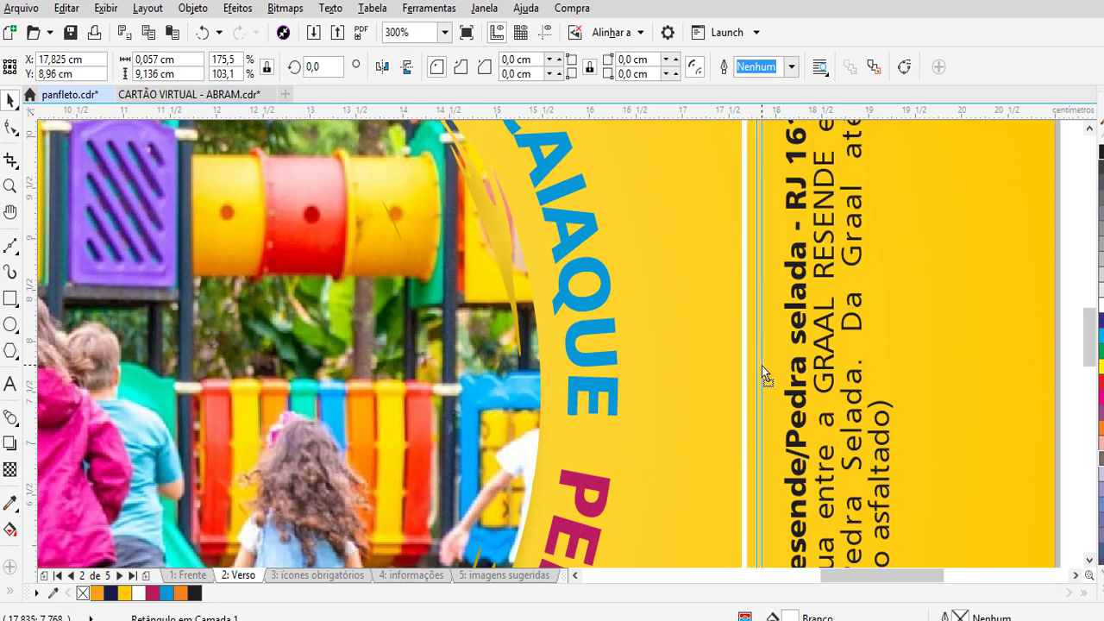
pyautogui.keyDown('shift'); pyautogui.click(798, 366); pyautogui.keyUp('shift')
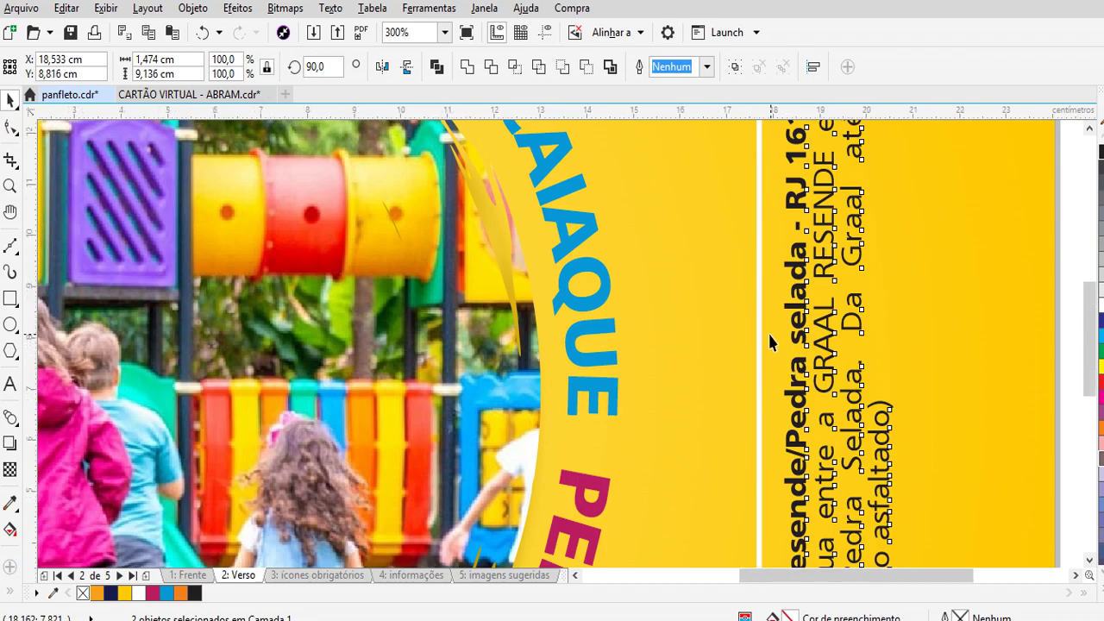
pyautogui.scroll(-2, 767, 331)
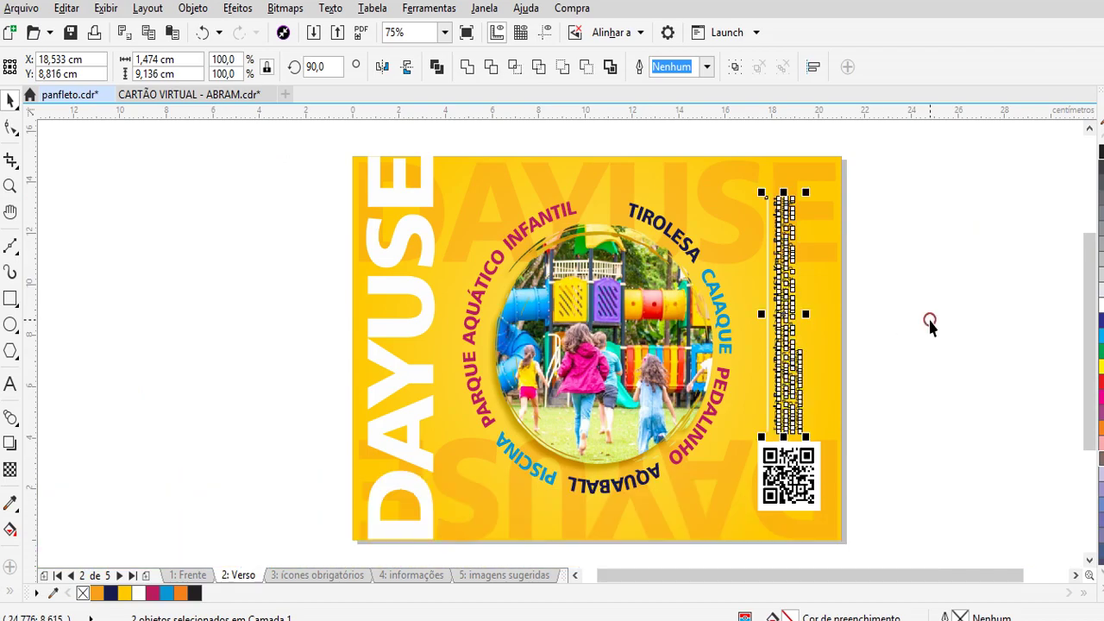
pyautogui.click(930, 321)
# Select the vertical address text and zoom in on it
pyautogui.click(980, 237)
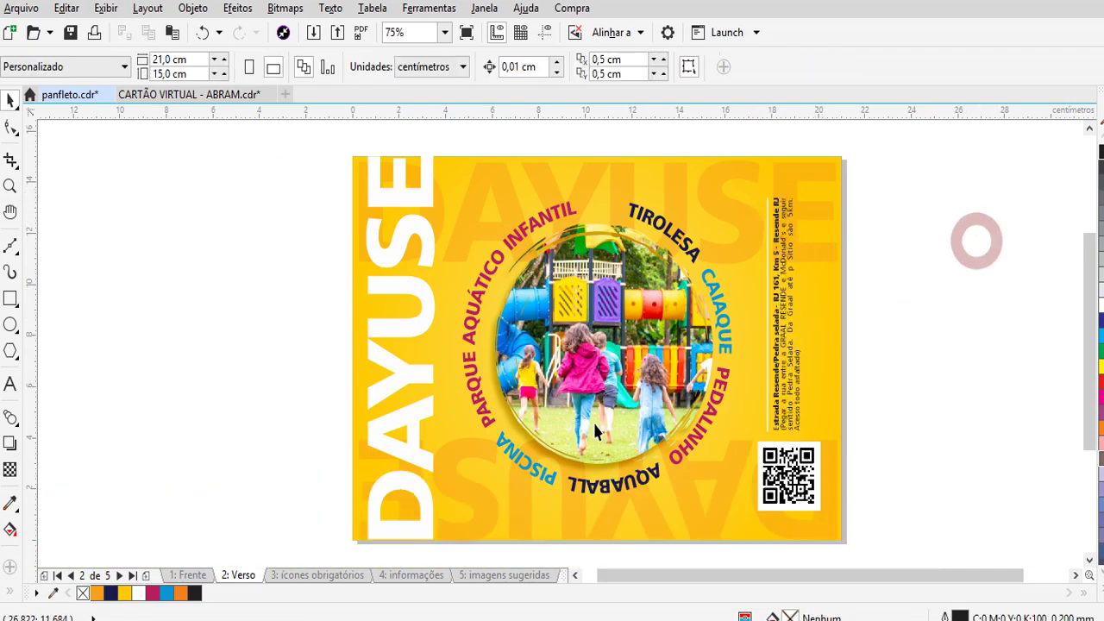
pyautogui.click(10, 383)
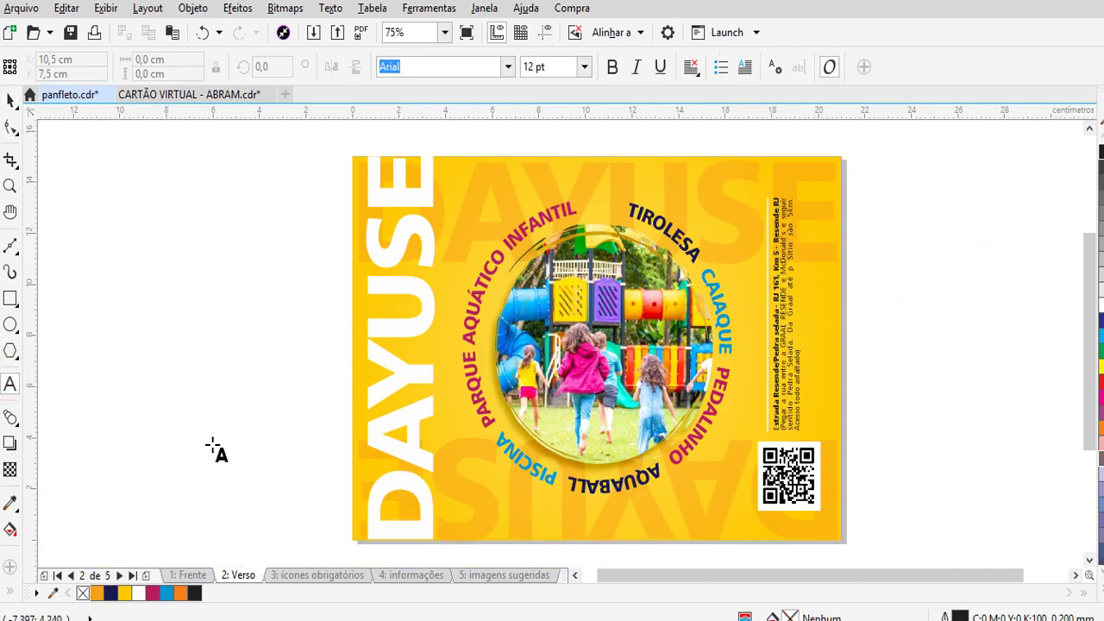
pyautogui.click(12, 99)
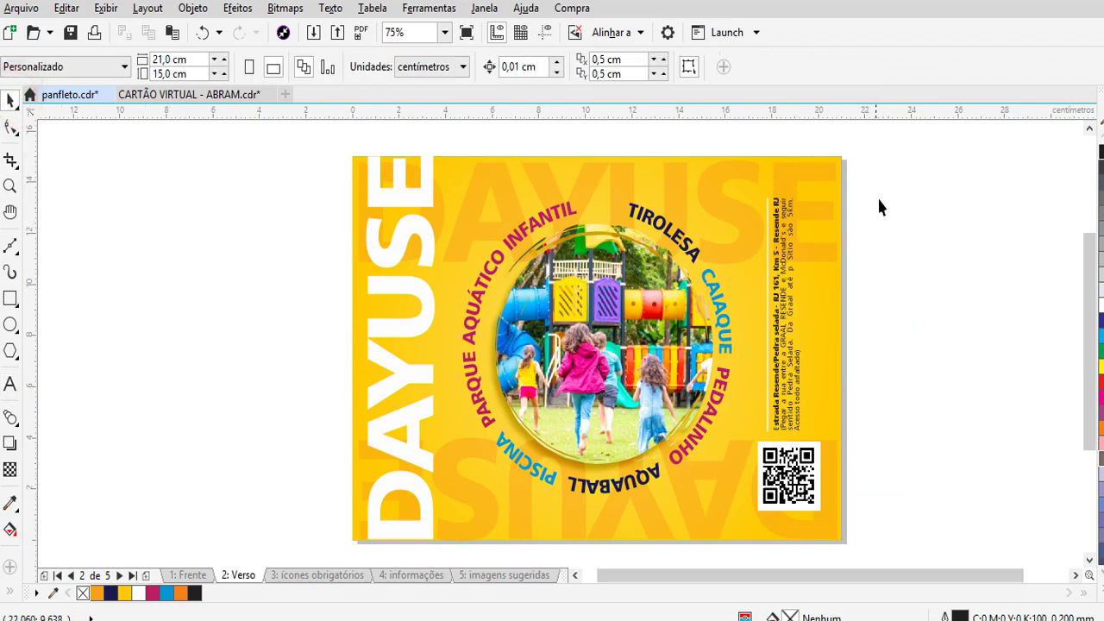
pyautogui.moveTo(879, 165); pyautogui.dragTo(734, 444)
pyautogui.scroll(1, 781, 391)
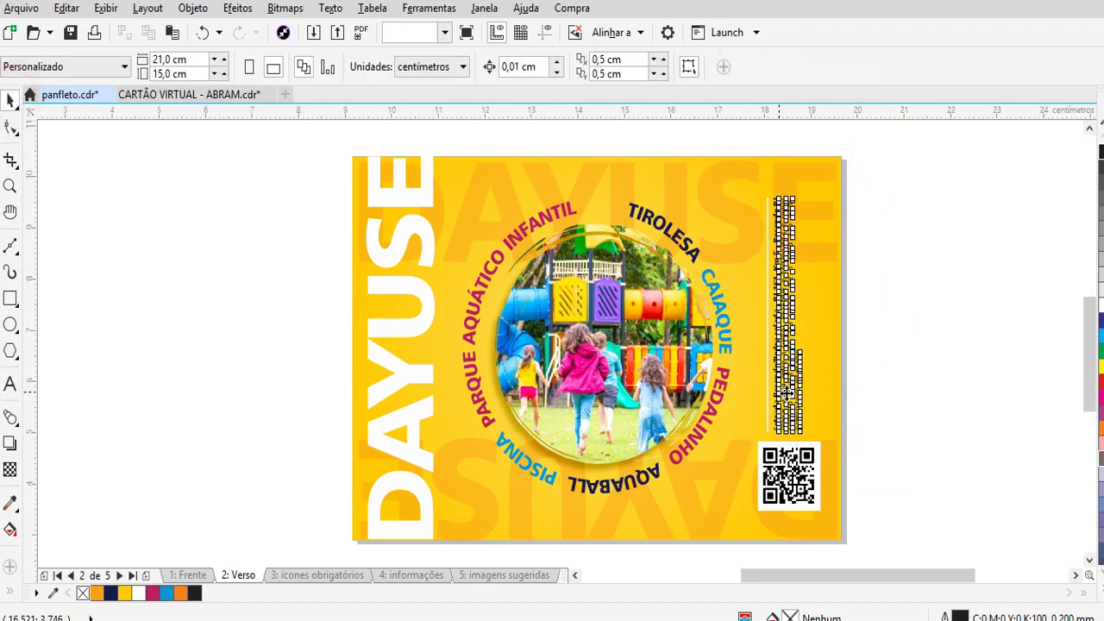
pyautogui.scroll(1, 787, 392)
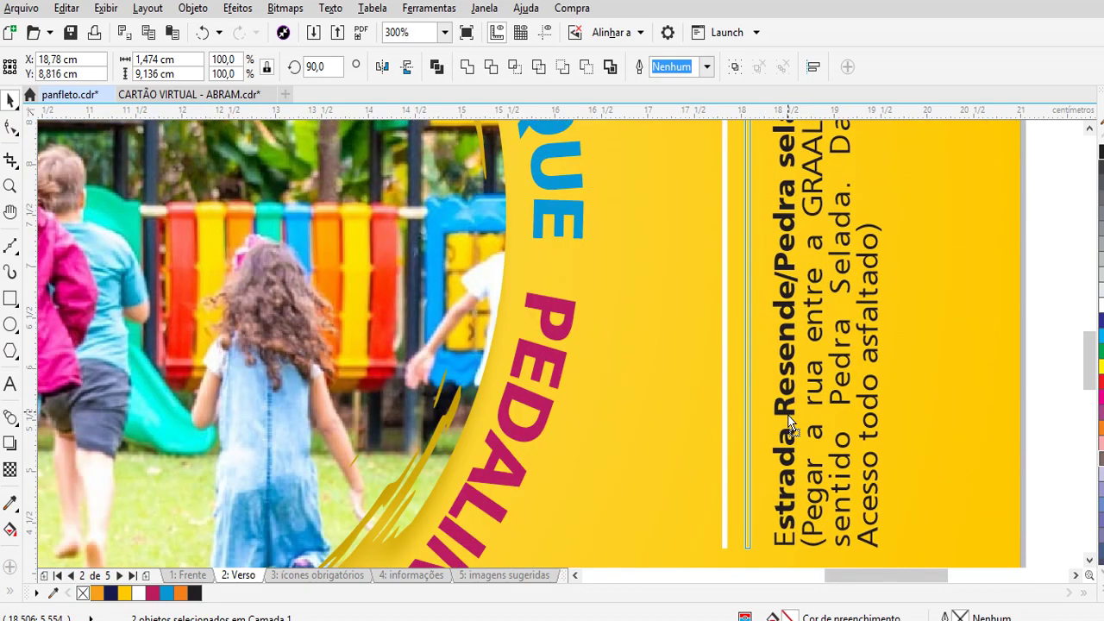
pyautogui.scroll(-2, 734, 401)
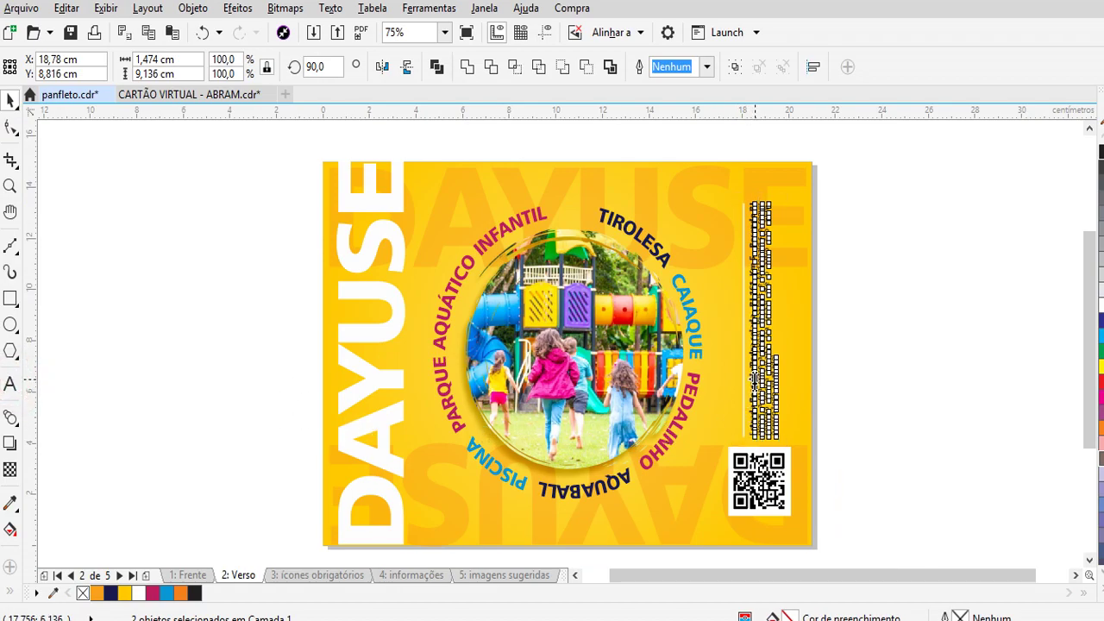
pyautogui.scroll(2, 757, 435)
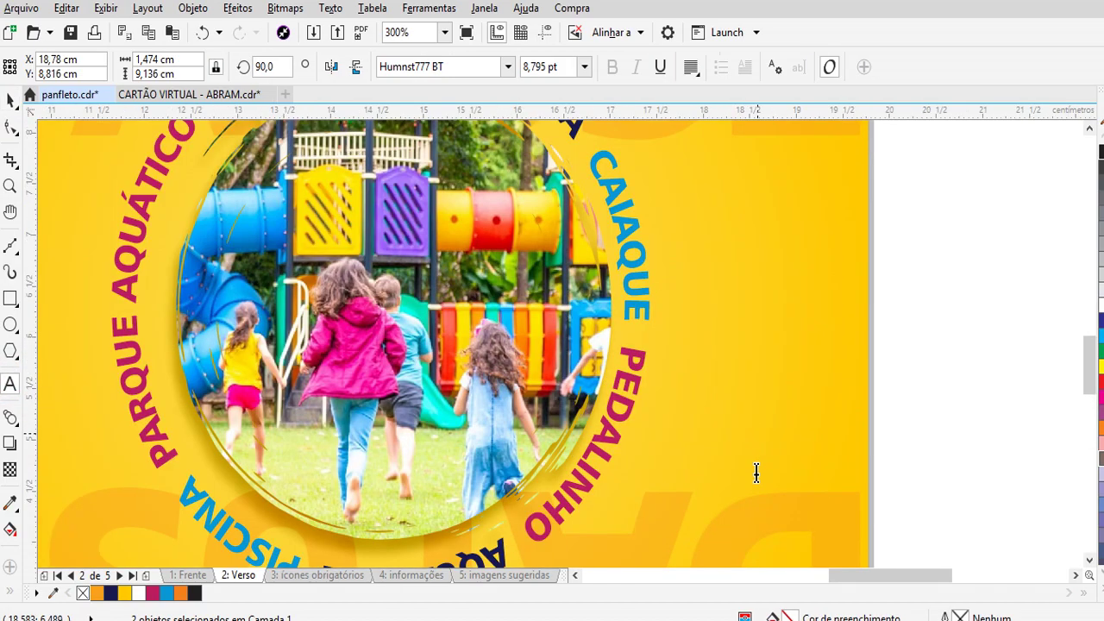
pyautogui.scroll(1, 756, 471)
# Set the word 'Estrada' in Humnst777 Blk BT
pyautogui.moveTo(744, 517)
pyautogui.mouseDown()
pyautogui.moveTo(758, 487)
pyautogui.moveTo(757, 398)
pyautogui.mouseUp()
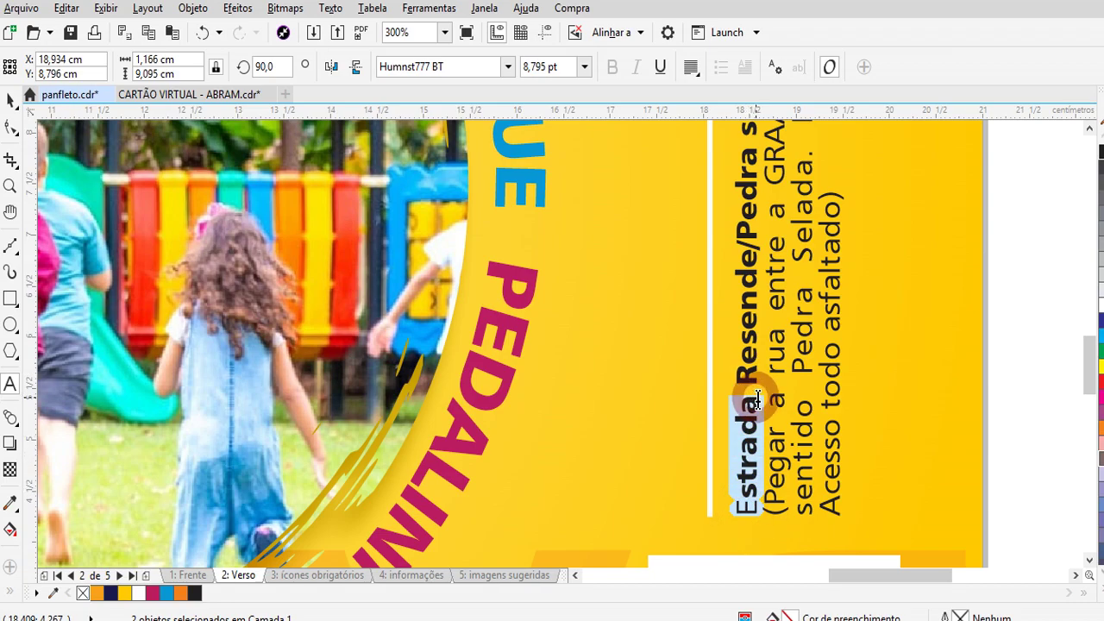
pyautogui.click(507, 67)
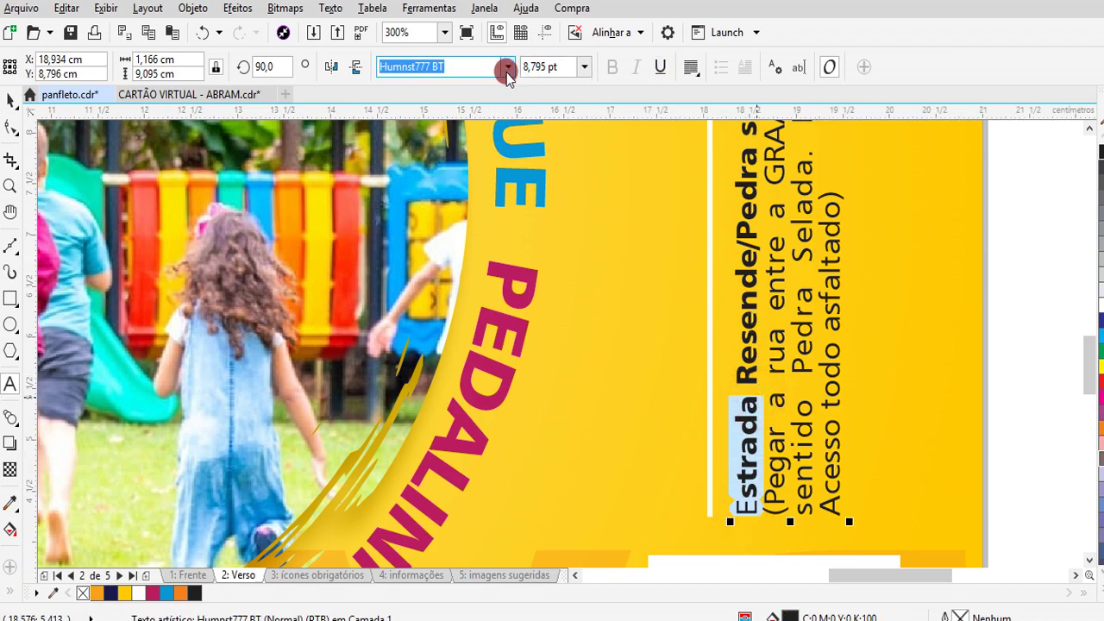
pyautogui.click(419, 126)
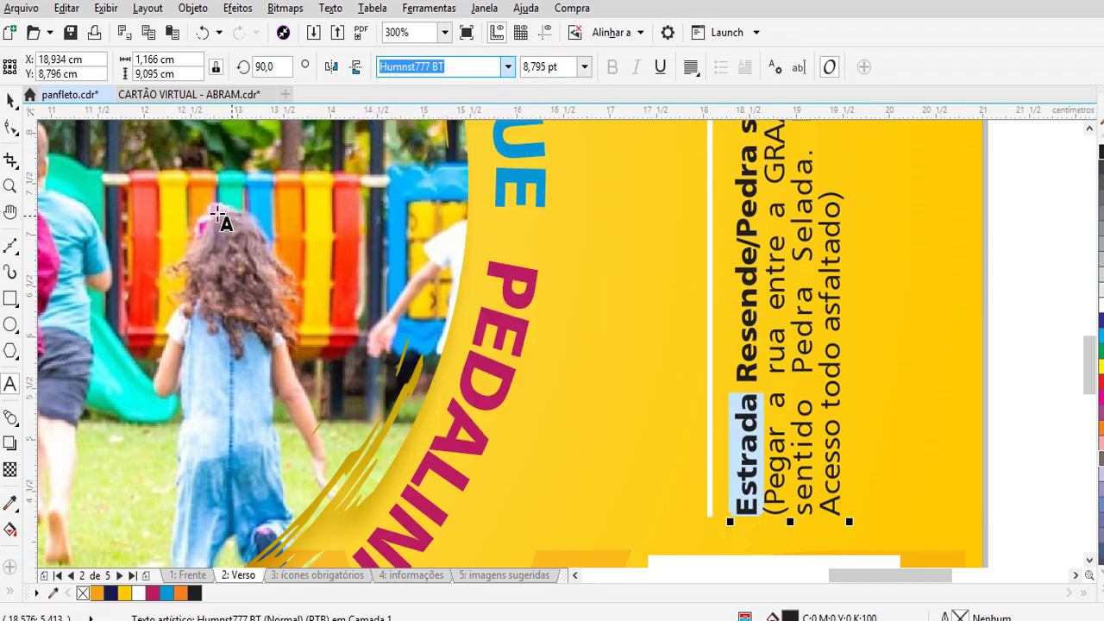
pyautogui.click(11, 102)
pyautogui.click(1007, 369)
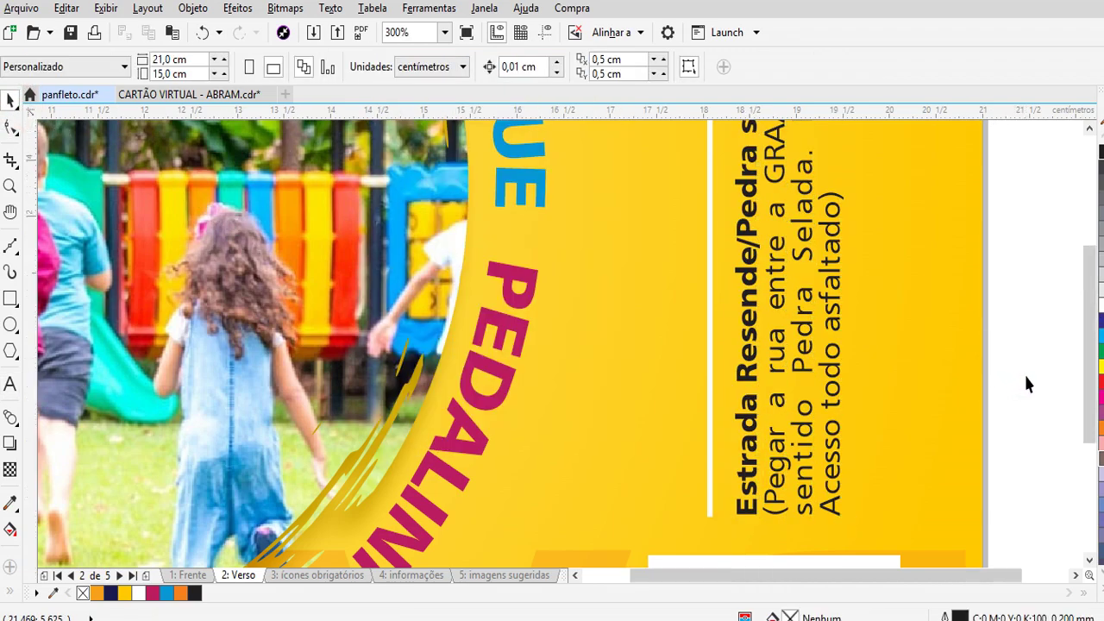
# Zoom back out to the whole Verso page
pyautogui.hotkey('shift', 'F4')
pyautogui.scroll(2, 810, 377)
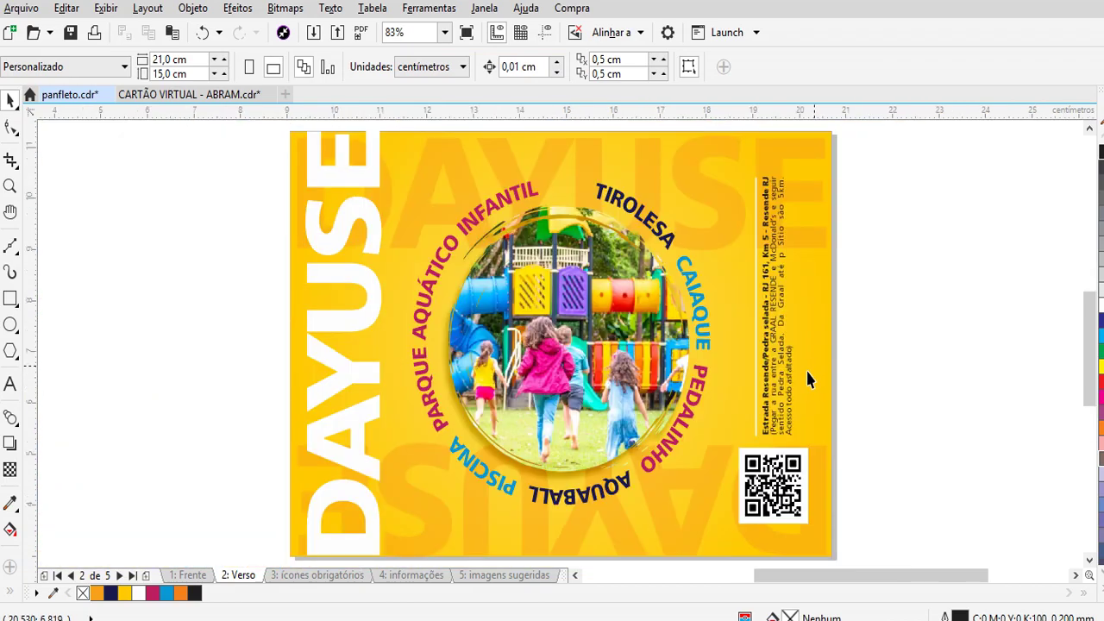
pyautogui.scroll(2, 806, 373)
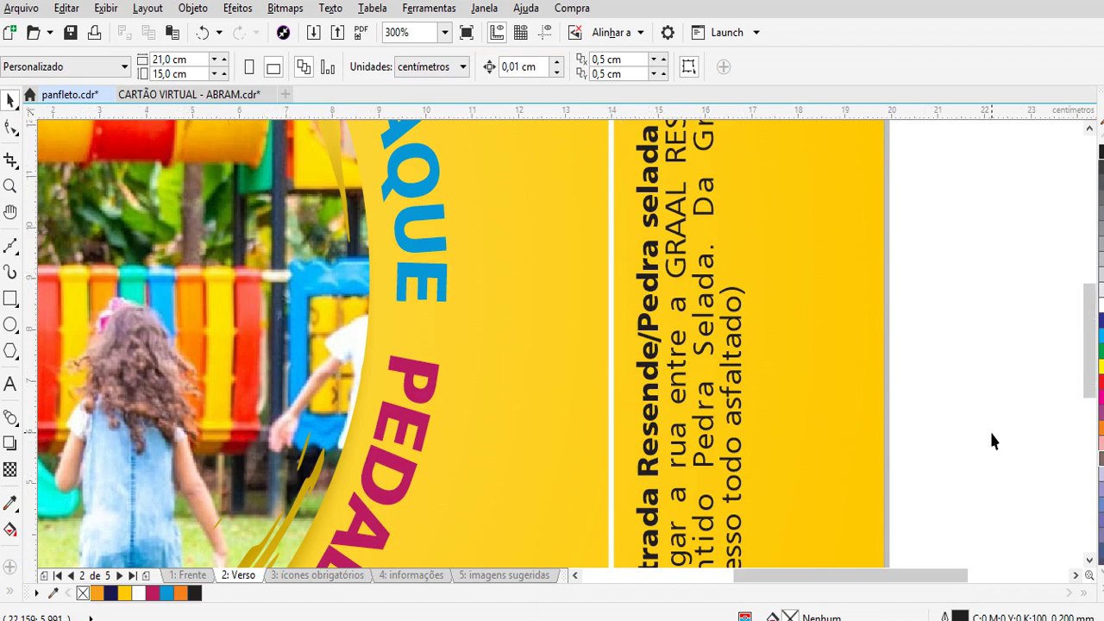
pyautogui.hotkey('shift', 'F4')
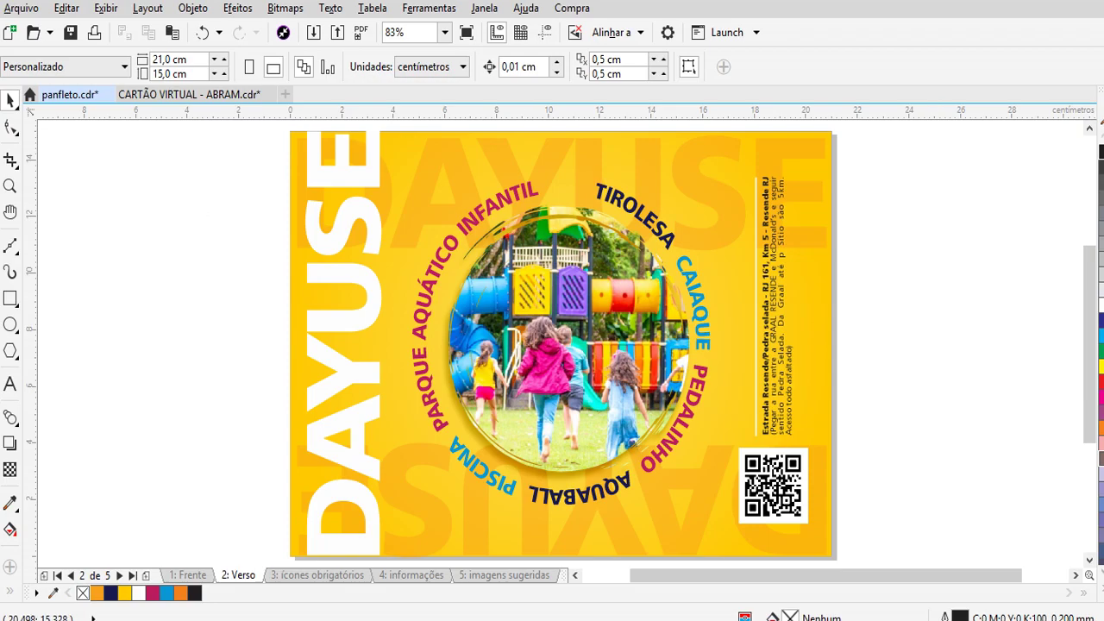
# Create a new text object reading 'ENDEREÇO' left of the page
pyautogui.click(891, 402)
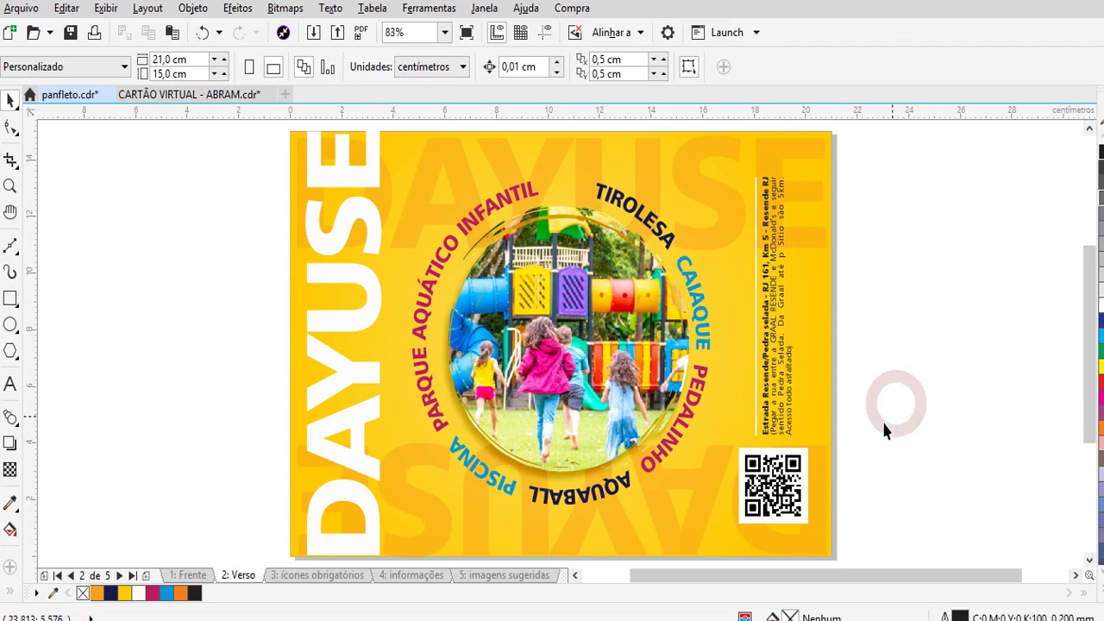
pyautogui.click(10, 384)
pyautogui.click(196, 403)
pyautogui.write('e')
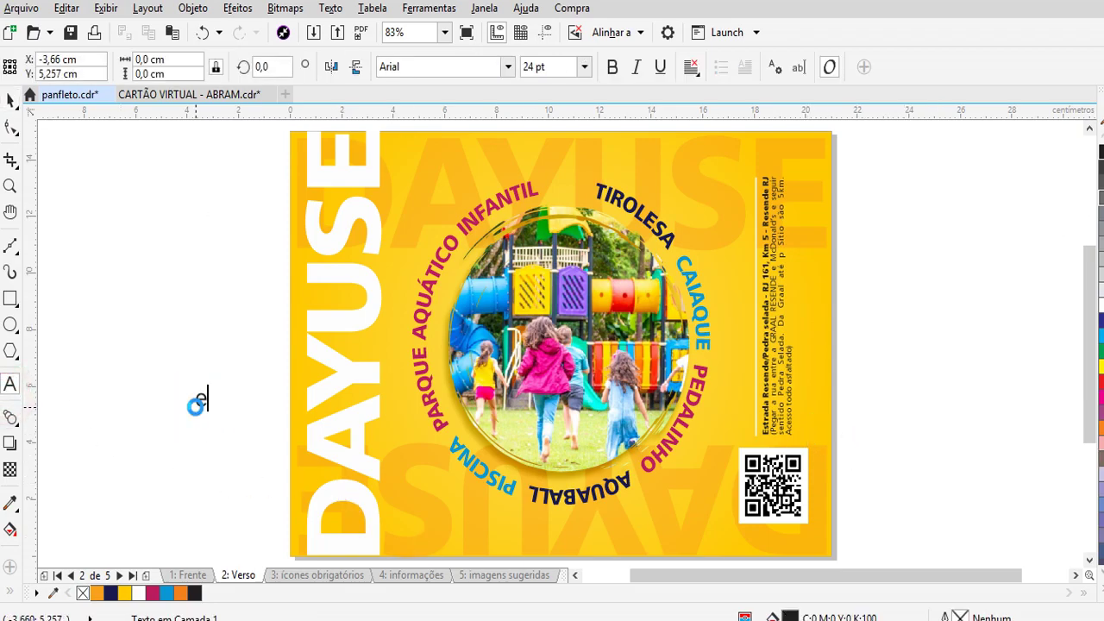
pyautogui.write('ndereço')
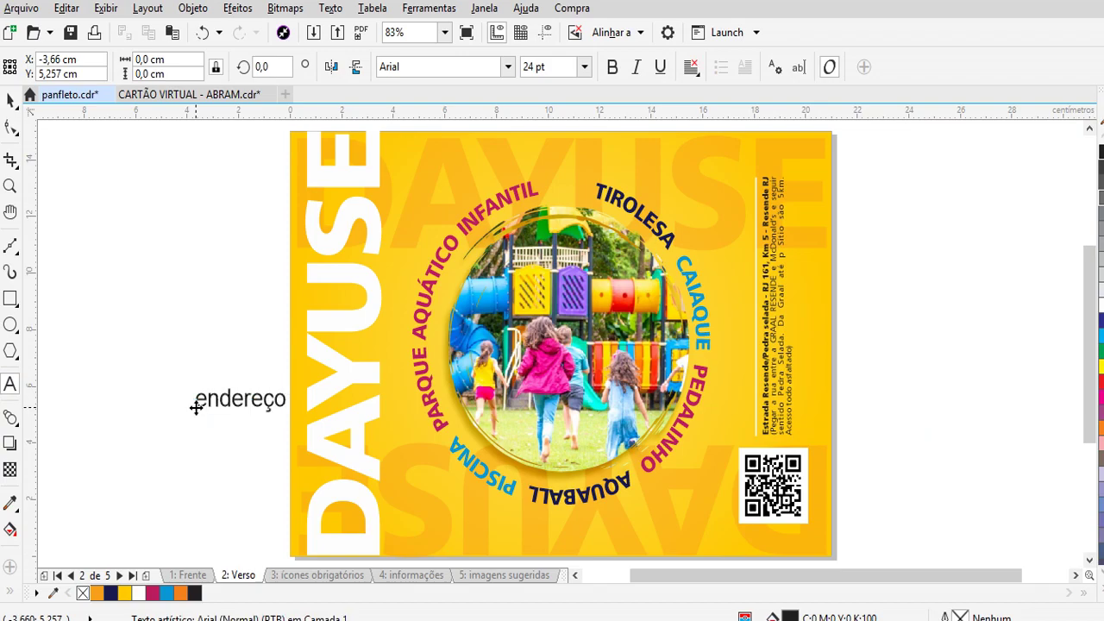
pyautogui.press('BackSpace')
pyautogui.press('BackSpace')
pyautogui.press('BackSpace')
pyautogui.press('BackSpace')
pyautogui.press('BackSpace')
pyautogui.press('BackSpace')
pyautogui.write('EN')
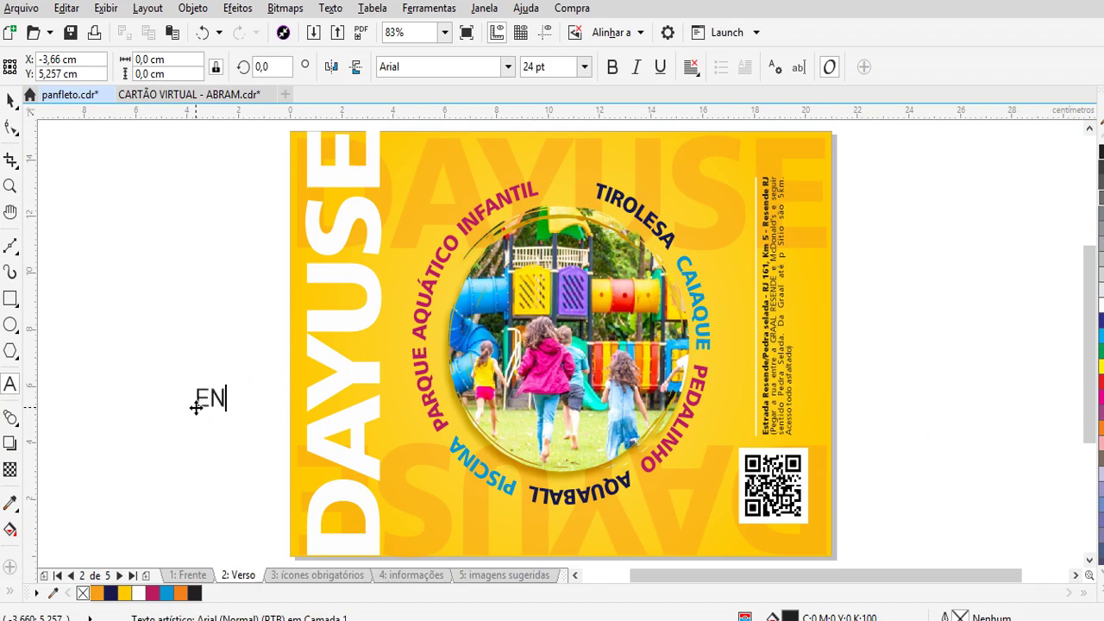
pyautogui.write('DEREÇO')
# Style the label in Humnst777 Blk BT, shrink it, rotate it 90°, and colour it orange
pyautogui.click(10, 101)
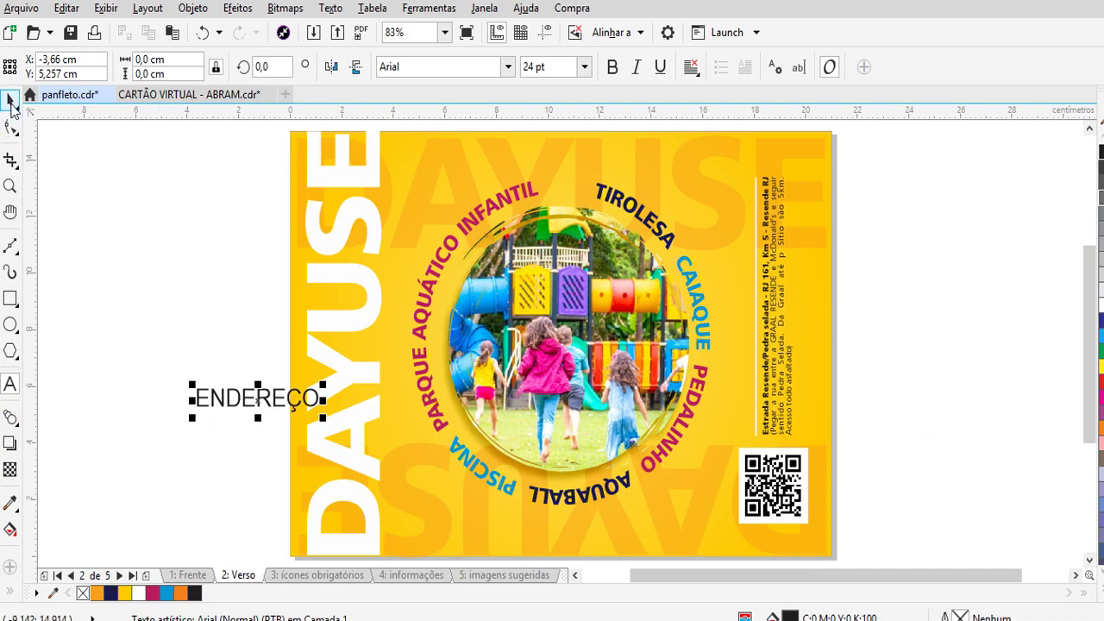
pyautogui.click(508, 66)
pyautogui.click(399, 116)
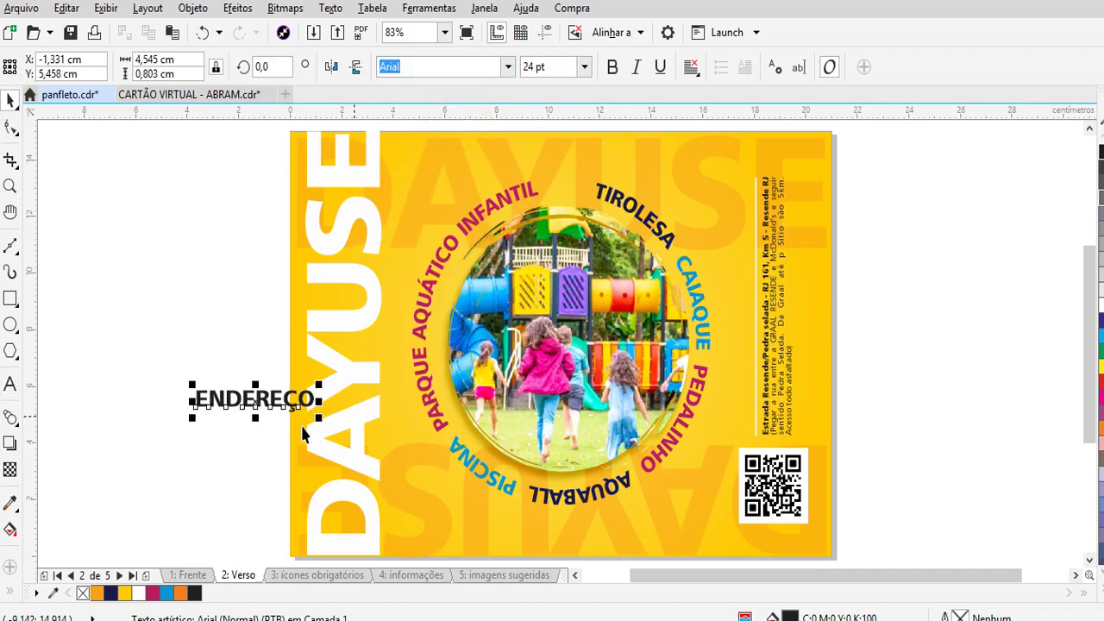
pyautogui.moveTo(318, 386)
pyautogui.mouseDown()
pyautogui.moveTo(239, 372)
pyautogui.moveTo(253, 376)
pyautogui.mouseUp()
pyautogui.click(271, 69)
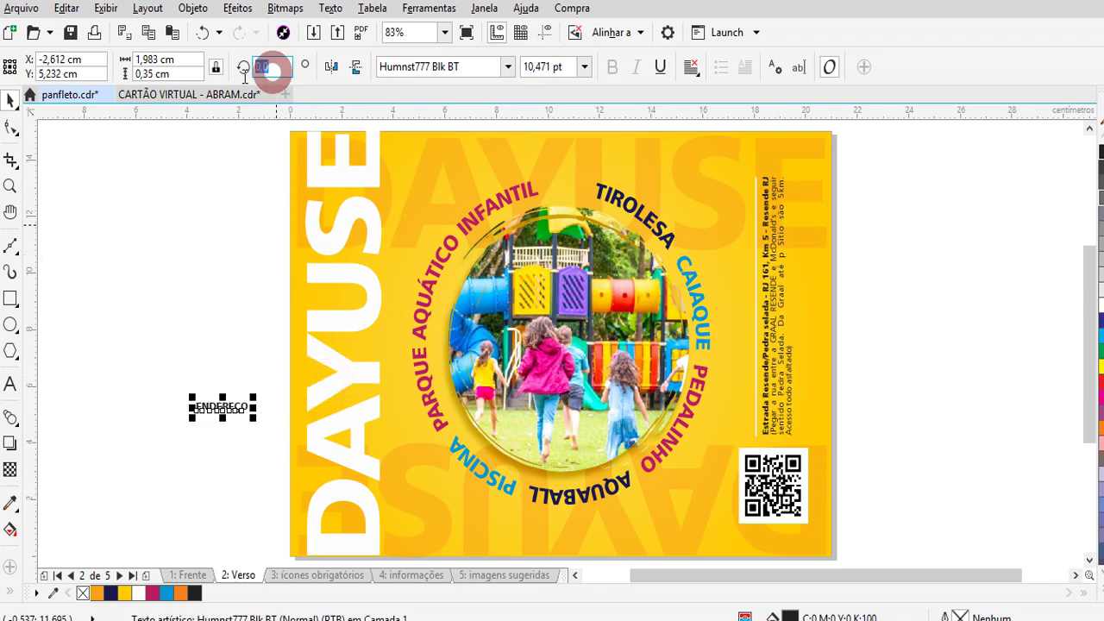
pyautogui.write('90')
pyautogui.press('Return')
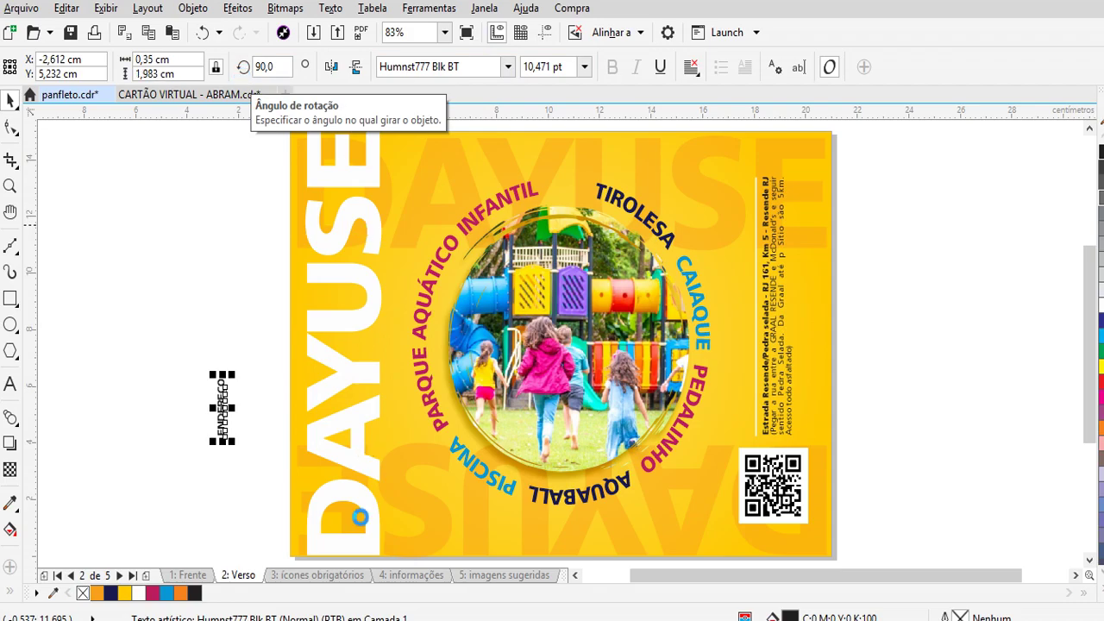
pyautogui.click(97, 592)
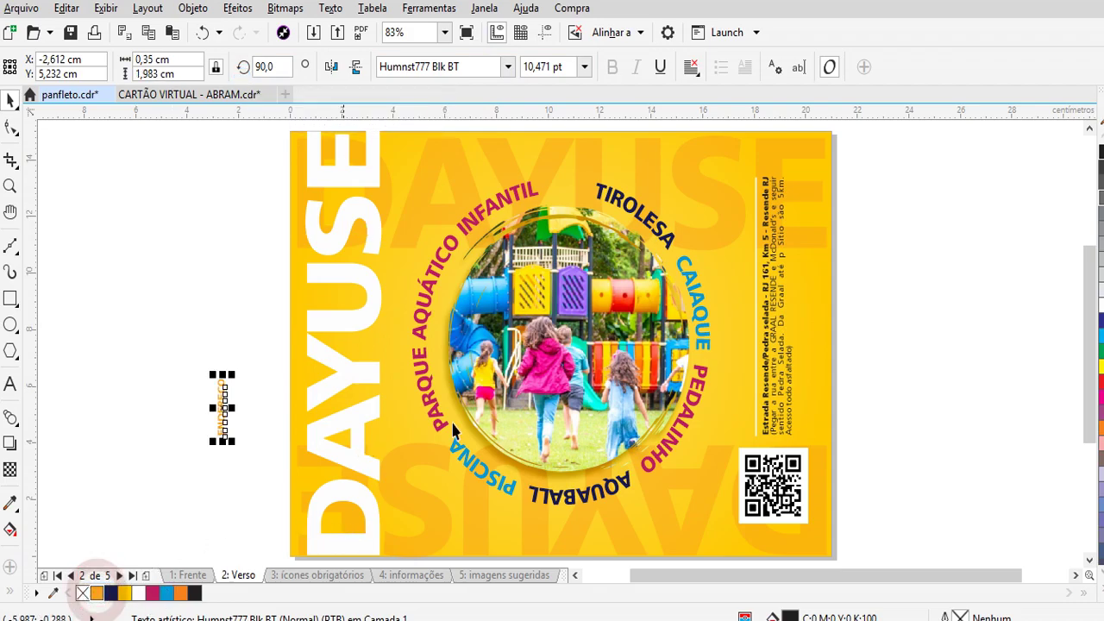
# Try aligning the label with the address text, then undo that alignment
pyautogui.keyDown('shift'); pyautogui.click(776, 423); pyautogui.keyUp('shift')
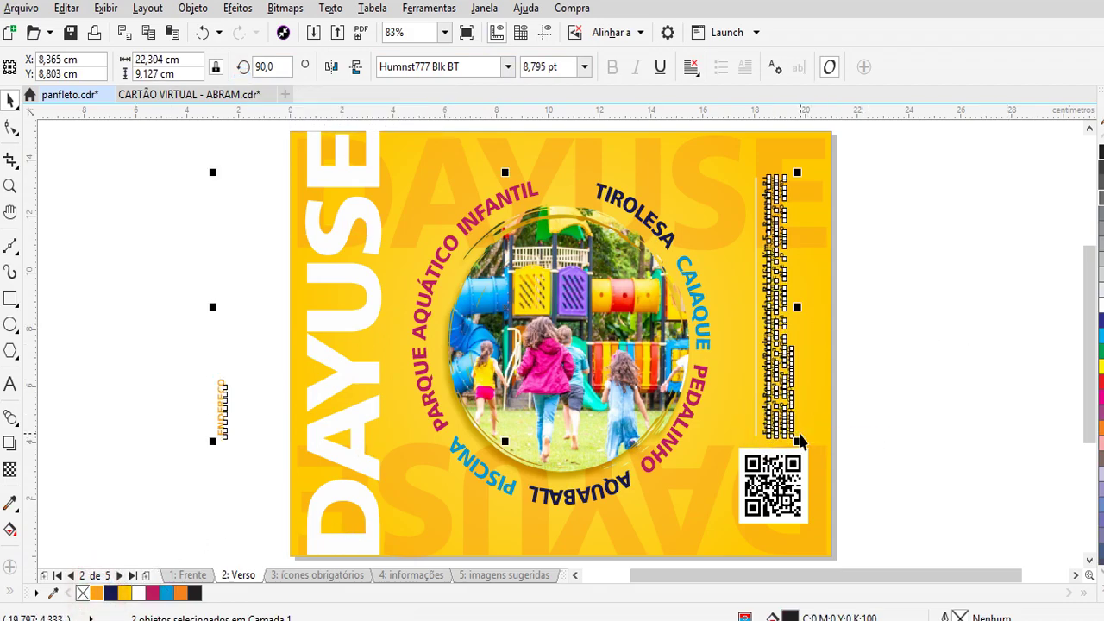
pyautogui.click(825, 419)
pyautogui.press('r')
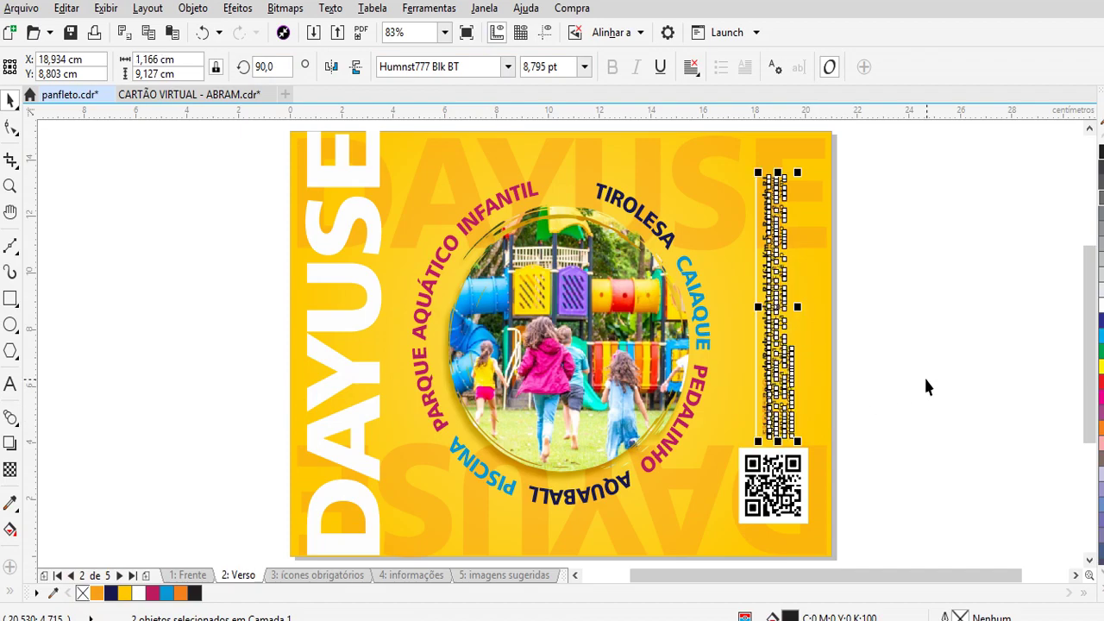
pyautogui.click(930, 382)
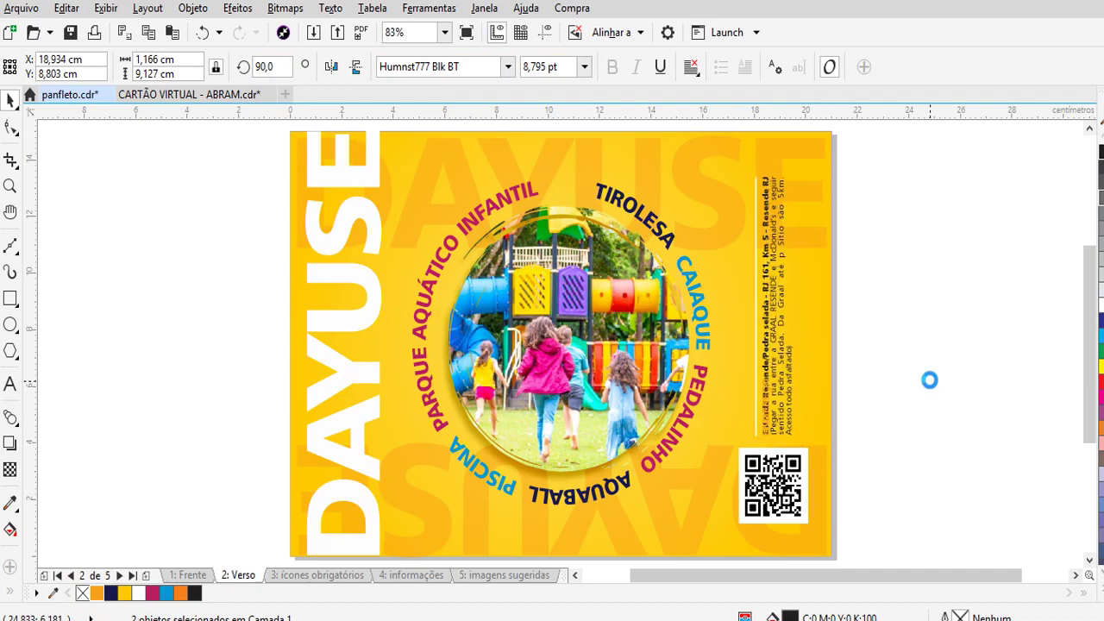
pyautogui.hotkey('ctrl', 'z')
pyautogui.click(927, 377)
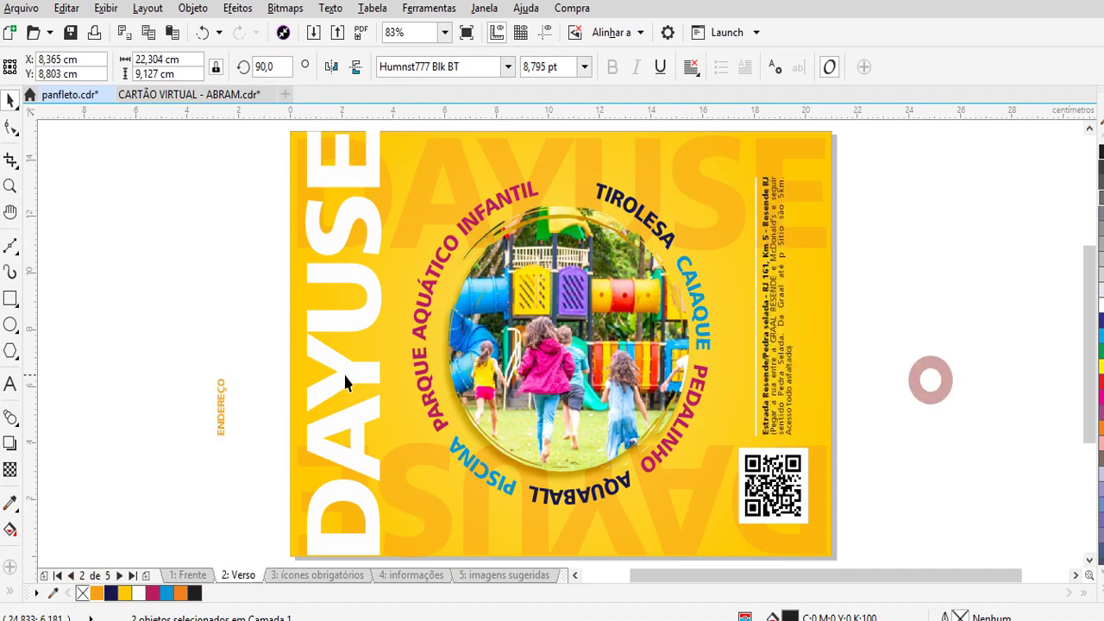
# Move the ENDEREÇO label just left of the address text block
pyautogui.click(225, 429)
pyautogui.keyDown('shift'); pyautogui.click(779, 417); pyautogui.keyUp('shift')
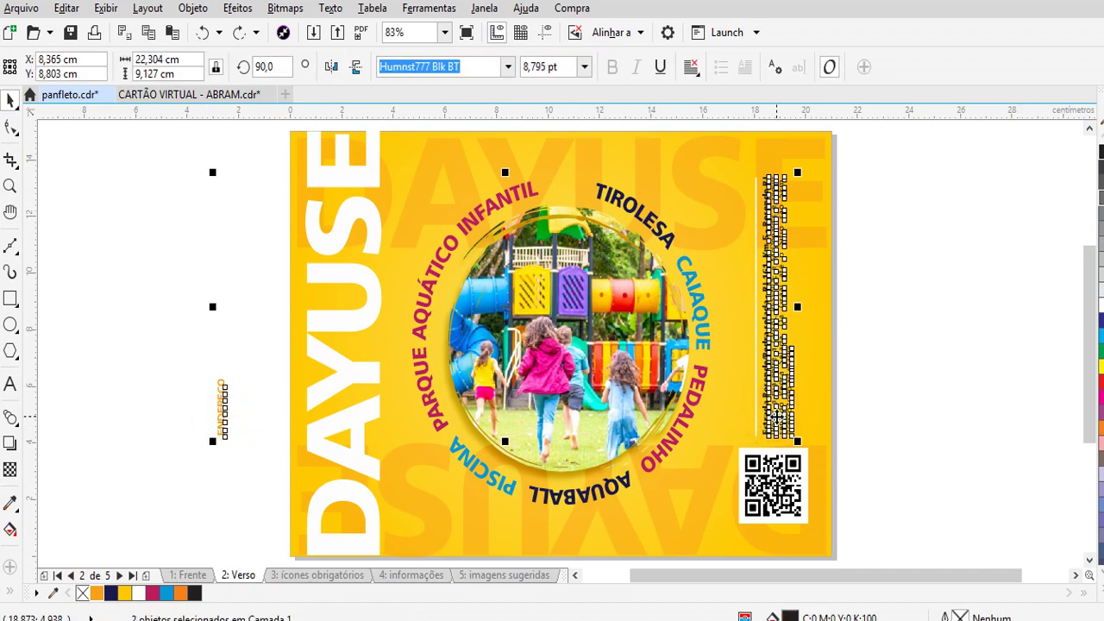
pyautogui.click(959, 379)
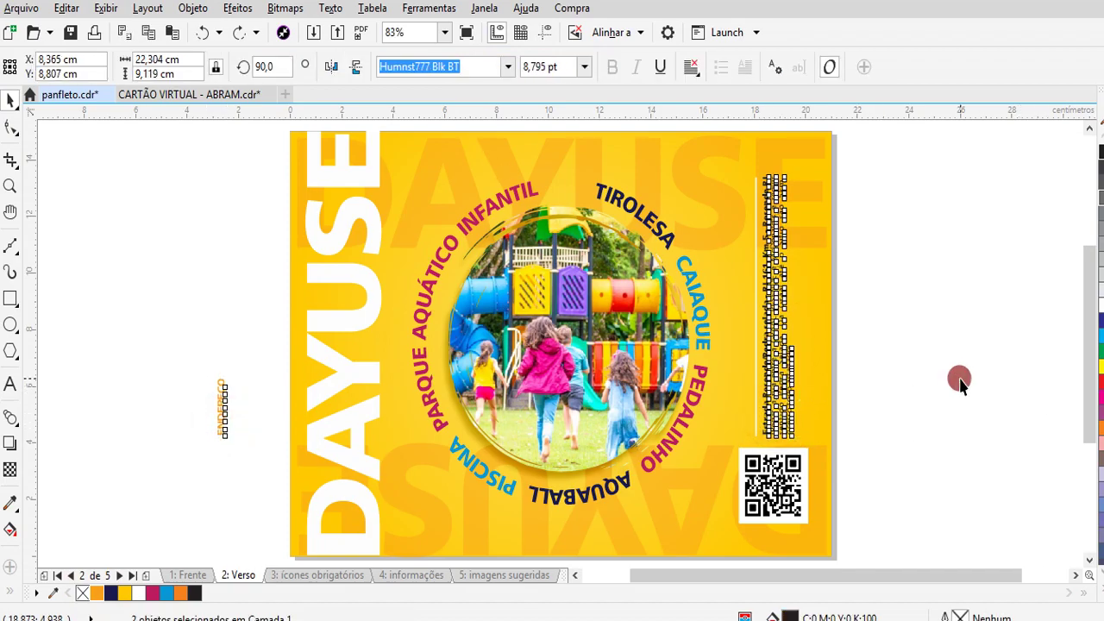
pyautogui.moveTo(226, 425); pyautogui.dragTo(750, 418)
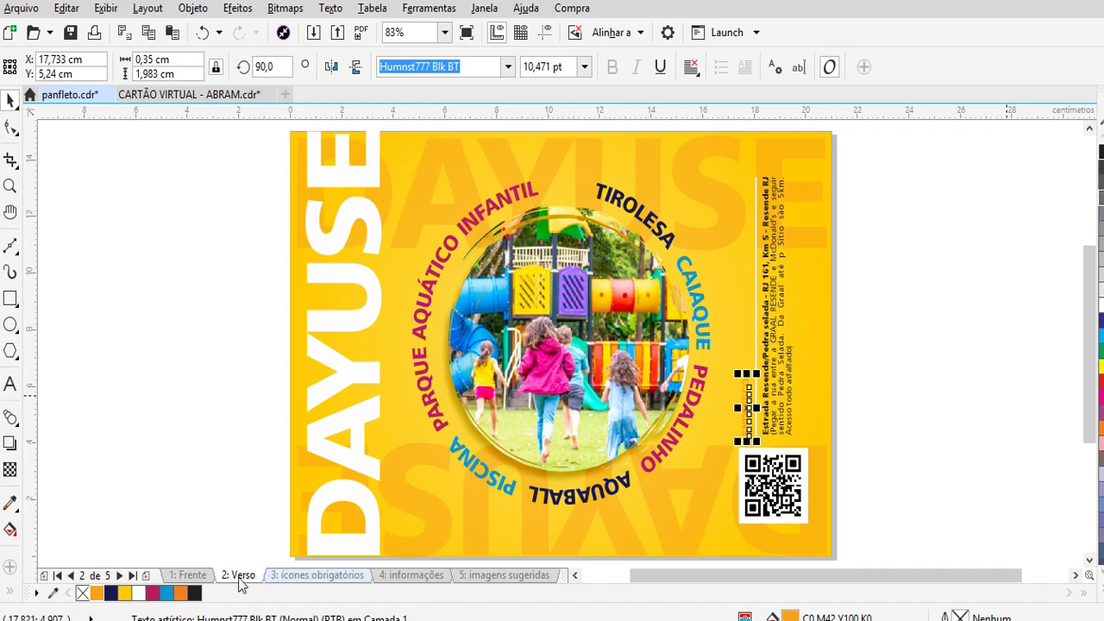
# Recolour the ENDEREÇO label, trying orange and white before settling on magenta
pyautogui.click(165, 491)
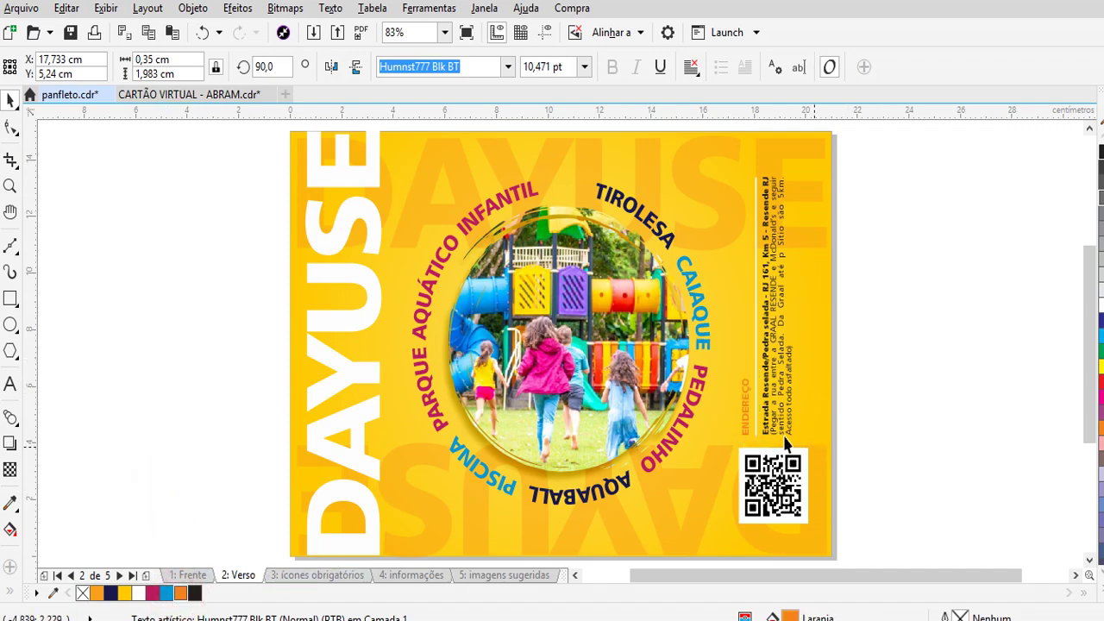
pyautogui.click(676, 187)
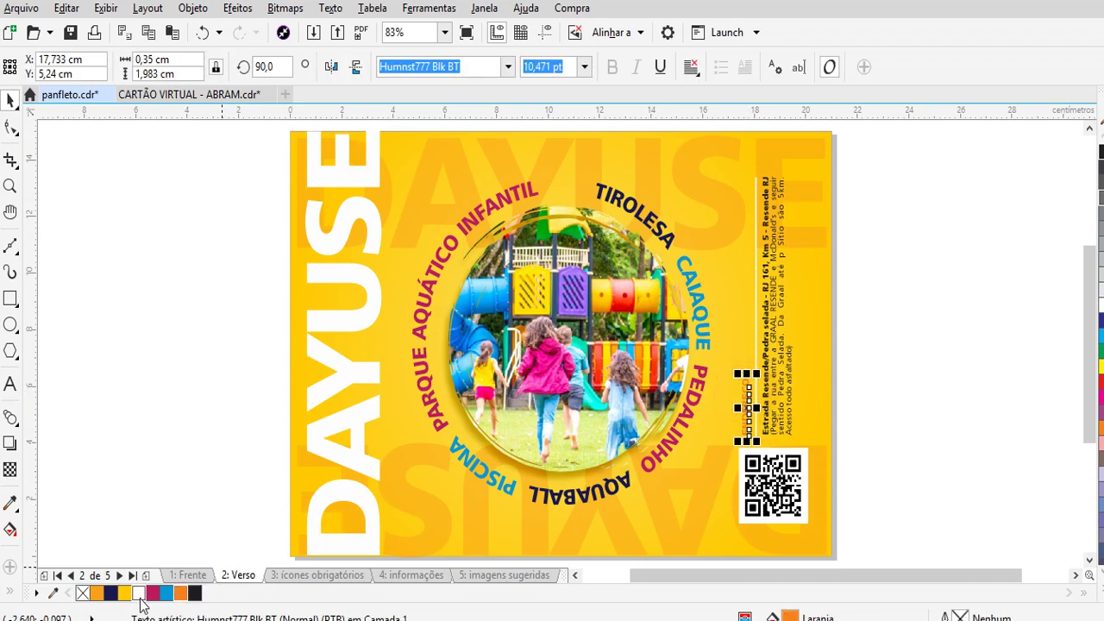
pyautogui.click(156, 471)
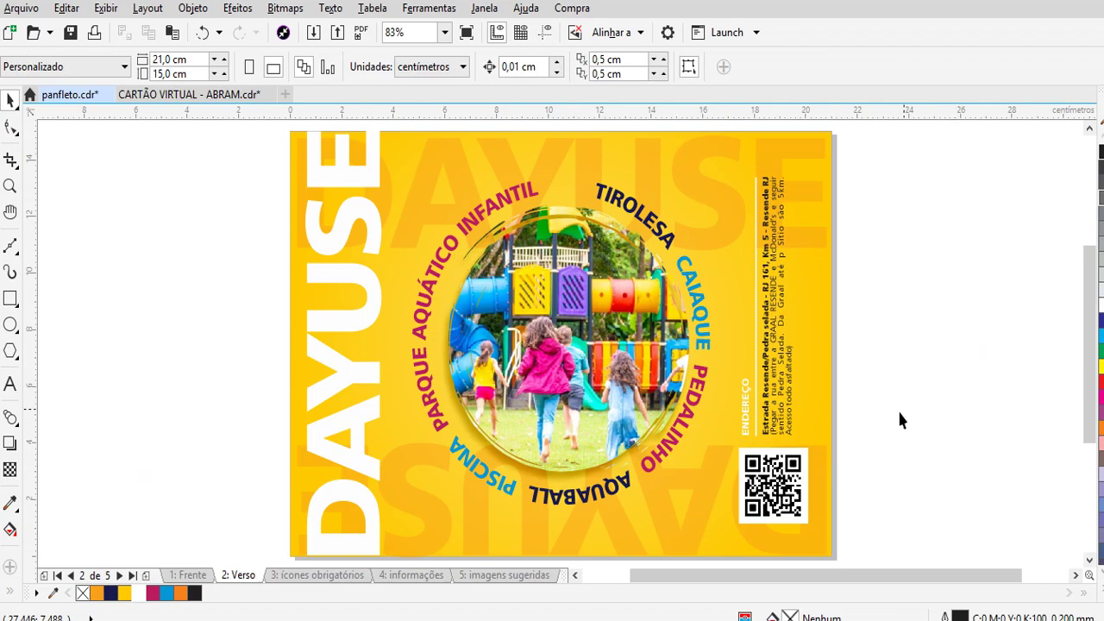
pyautogui.click(744, 428)
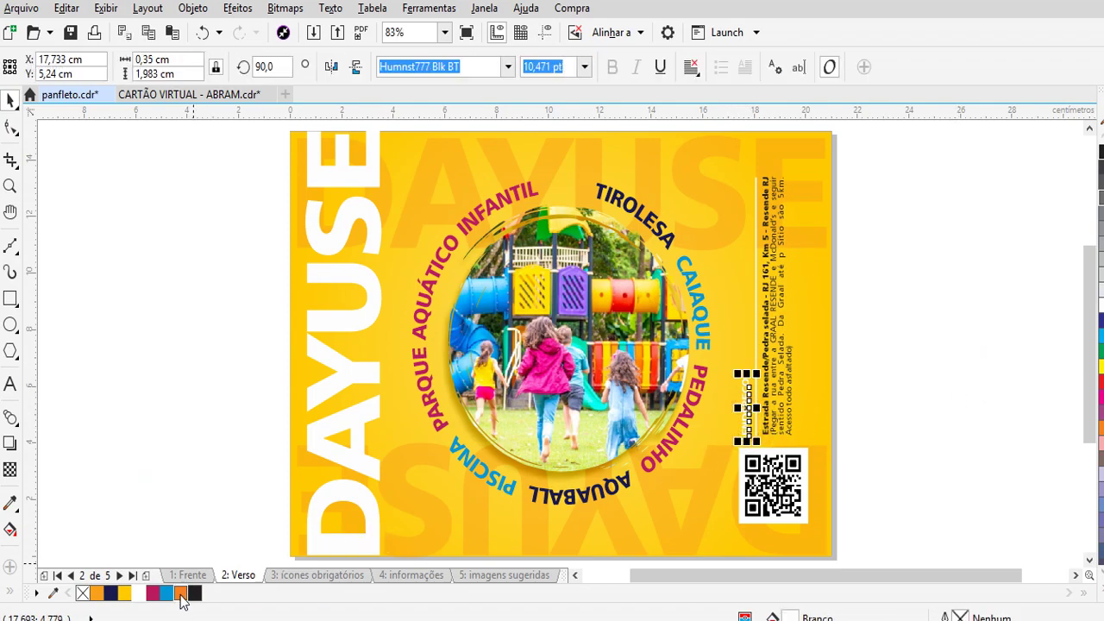
pyautogui.click(837, 374)
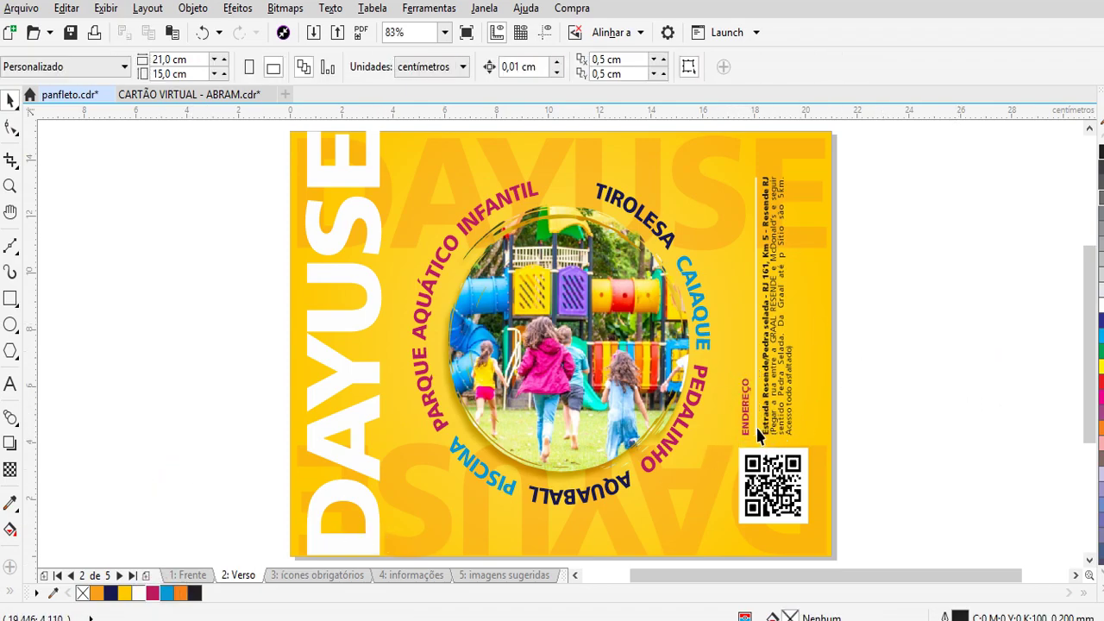
# Recolour the thin divider line beside the address, trying magenta and then blue
pyautogui.click(755, 432)
pyautogui.click(152, 593)
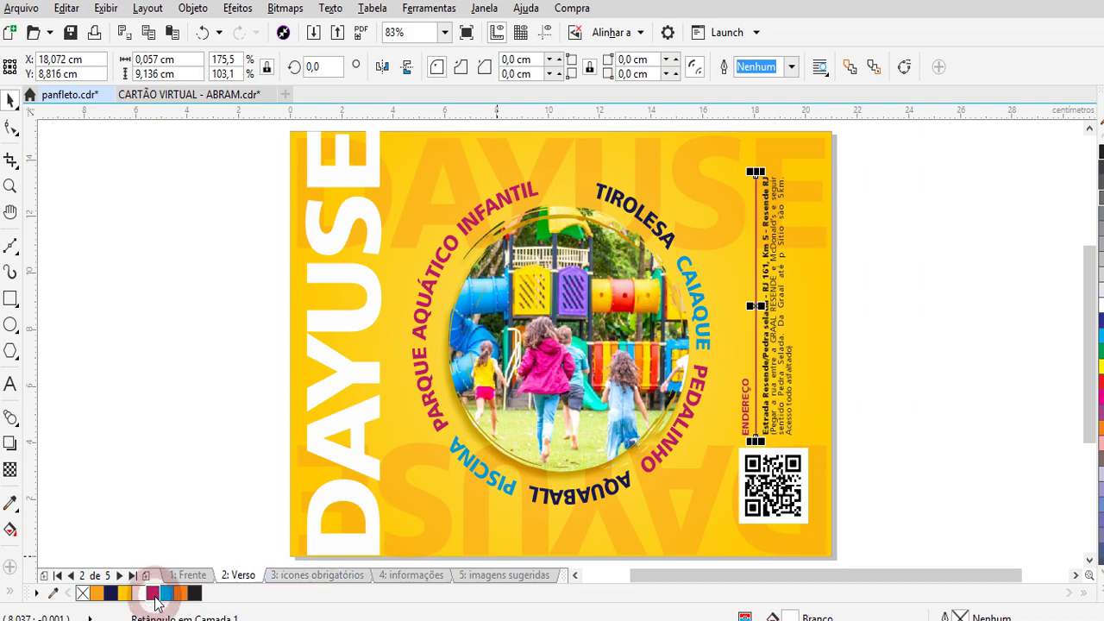
pyautogui.click(157, 365)
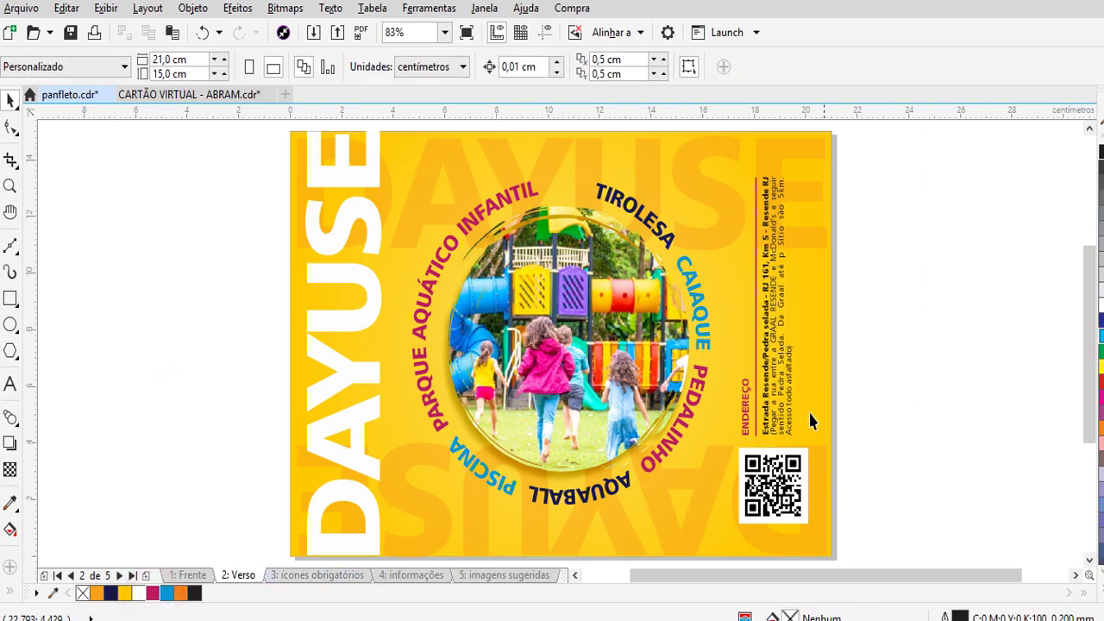
pyautogui.click(755, 431)
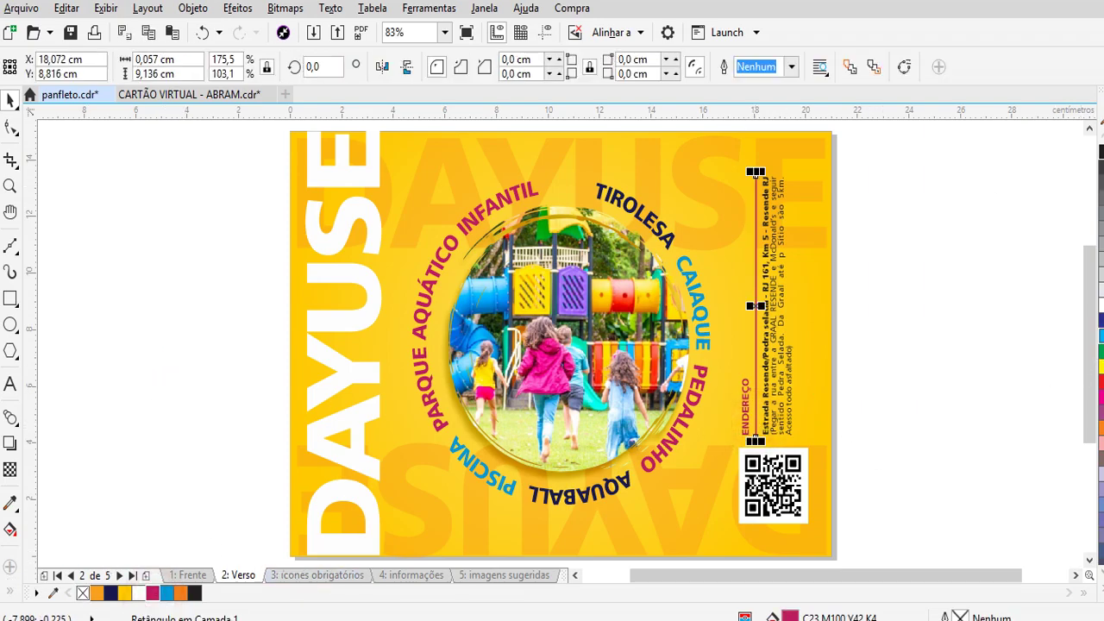
pyautogui.click(165, 593)
pyautogui.click(164, 479)
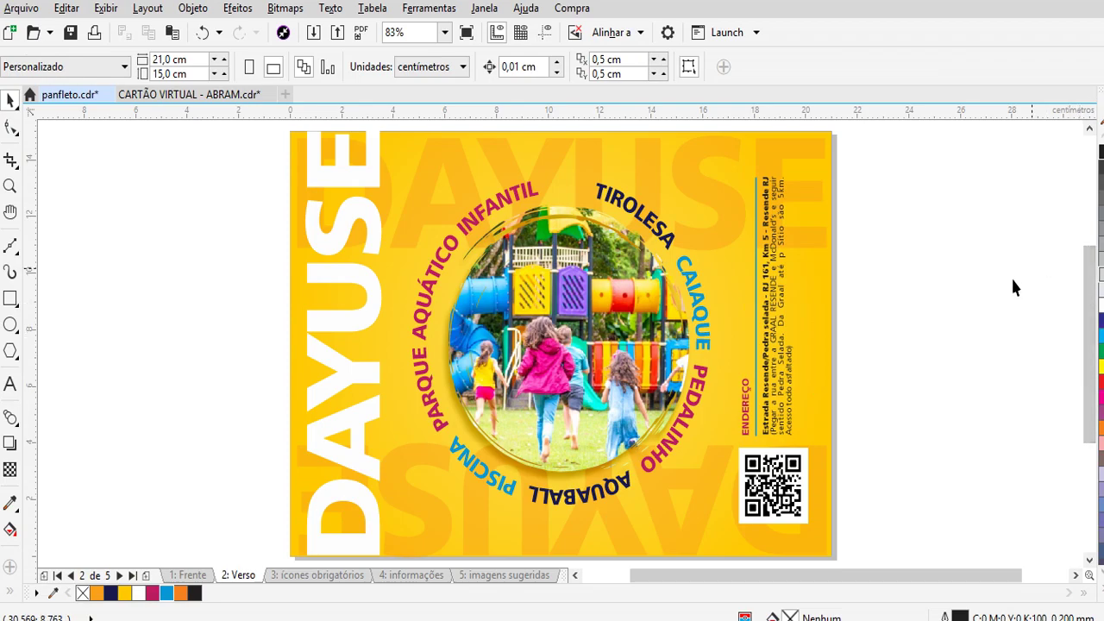
pyautogui.click(761, 378)
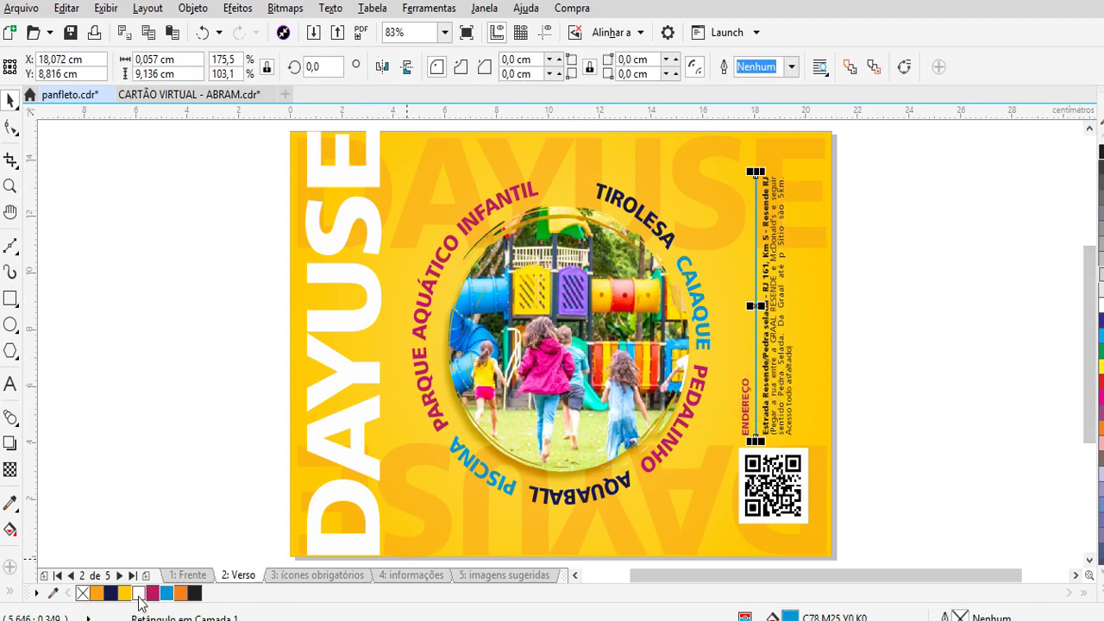
pyautogui.click(177, 435)
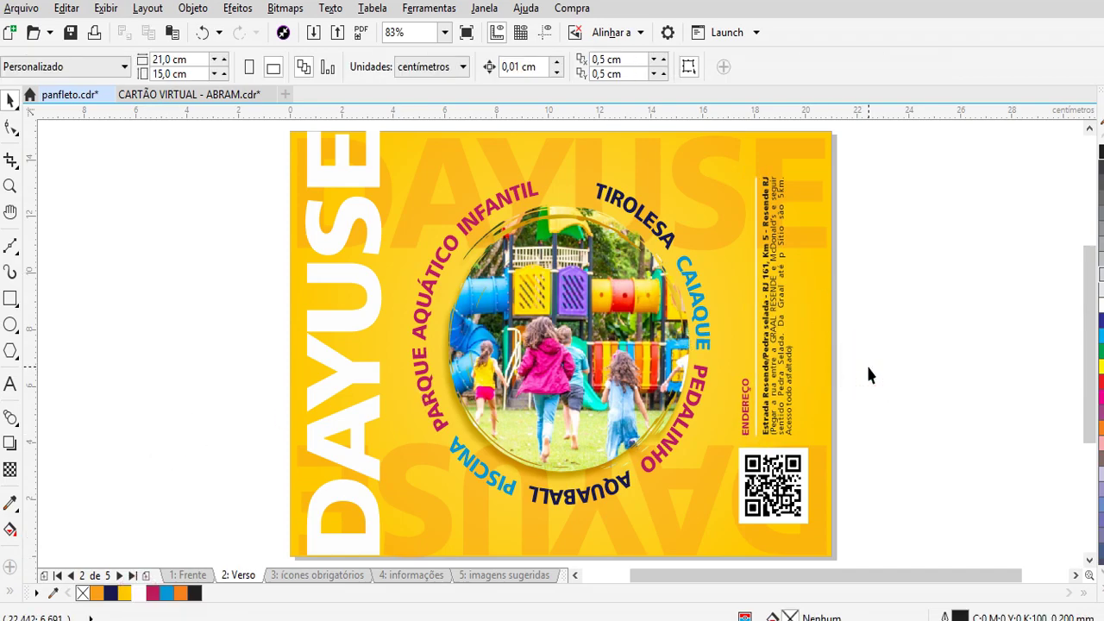
# Move the QR code slightly left, to X 18,544 cm
pyautogui.click(745, 499)
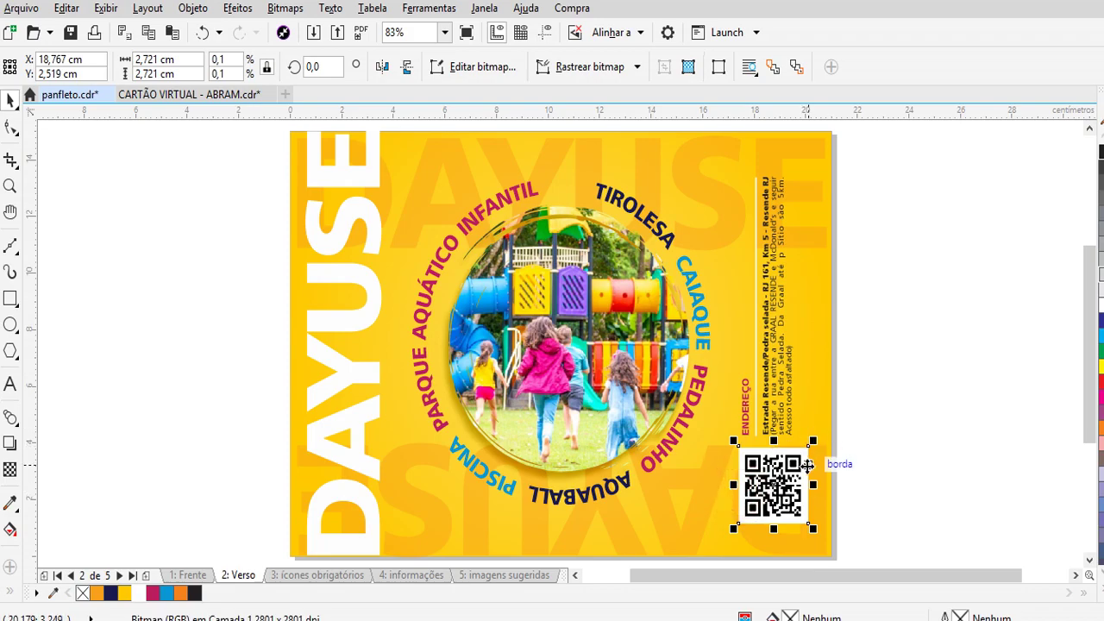
pyautogui.moveTo(807, 465); pyautogui.dragTo(801, 465)
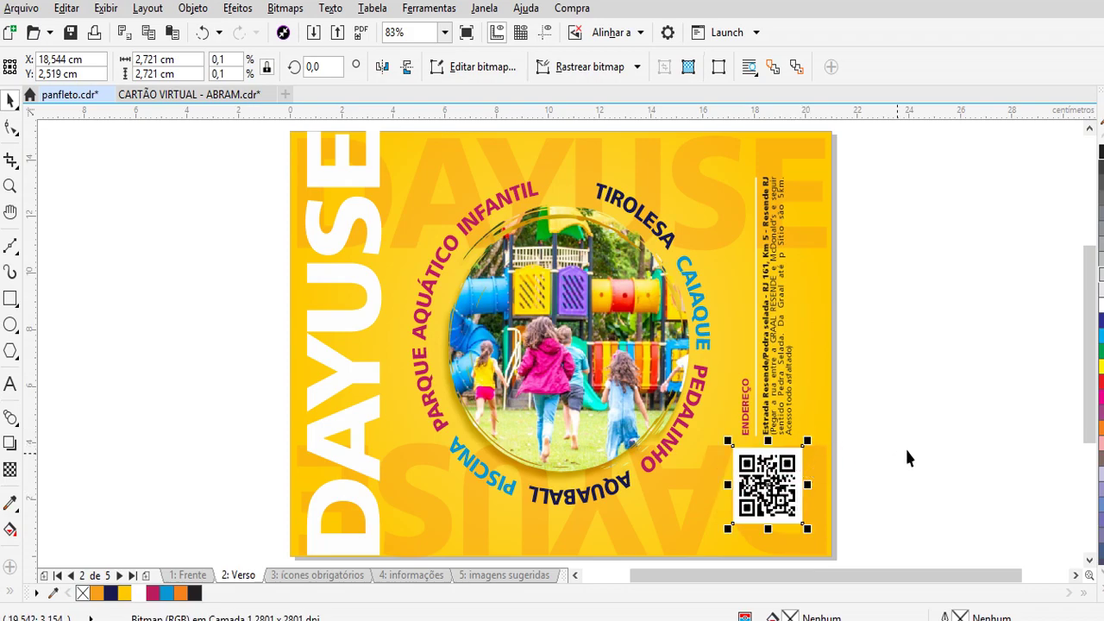
pyautogui.click(952, 443)
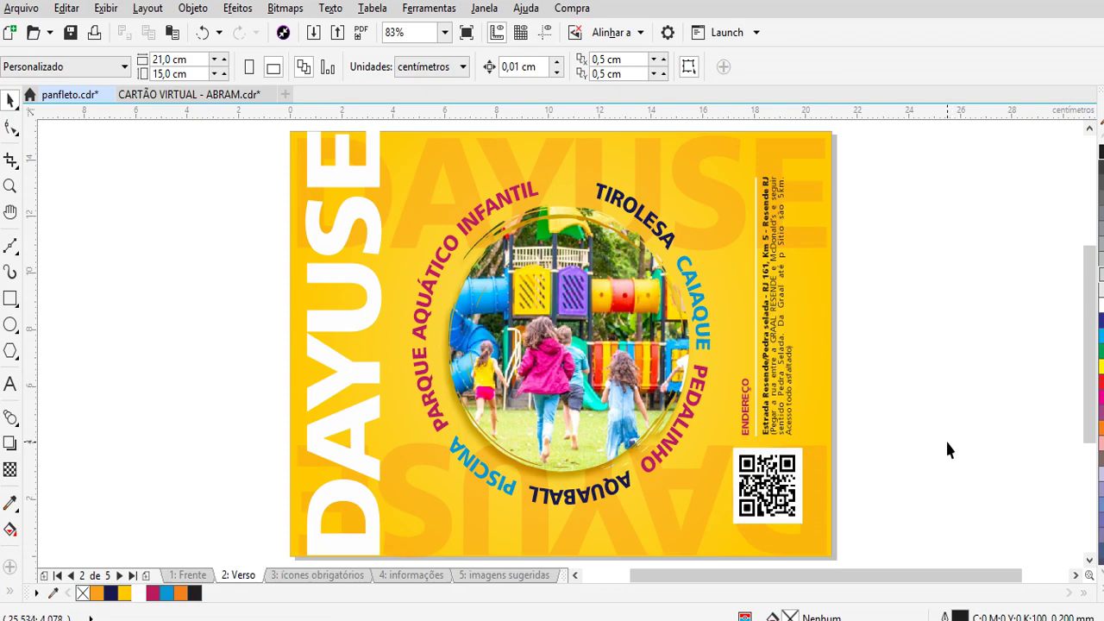
# Delete the ícones obrigatórios, imagens sugeridas and informações pages
pyautogui.click(222, 505)
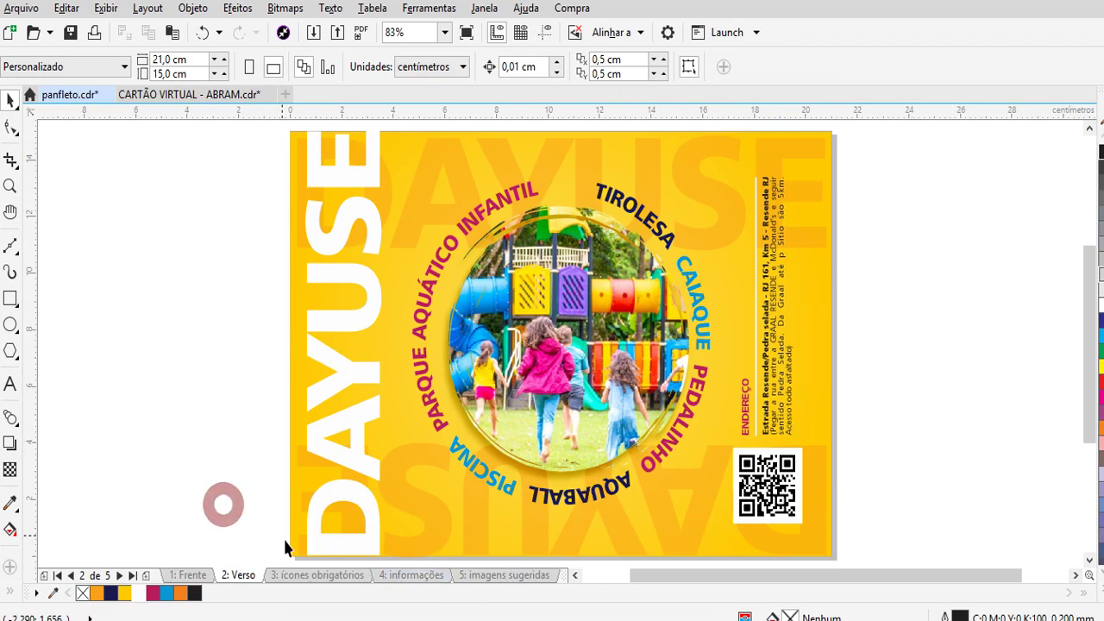
pyautogui.rightClick(300, 576)
pyautogui.click(350, 542)
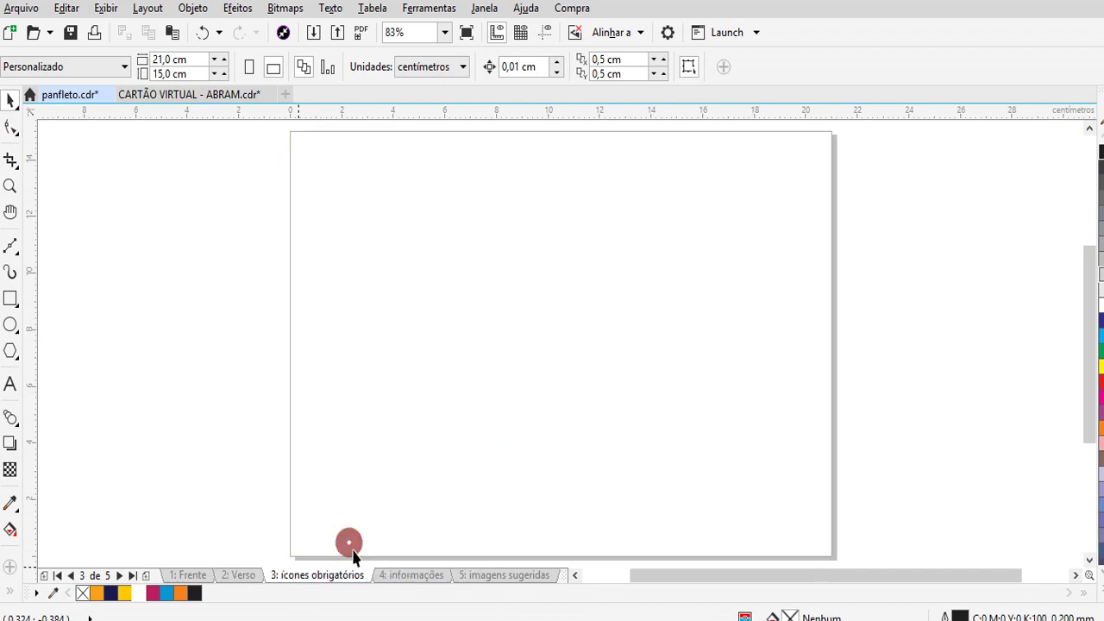
pyautogui.rightClick(361, 578)
pyautogui.click(414, 540)
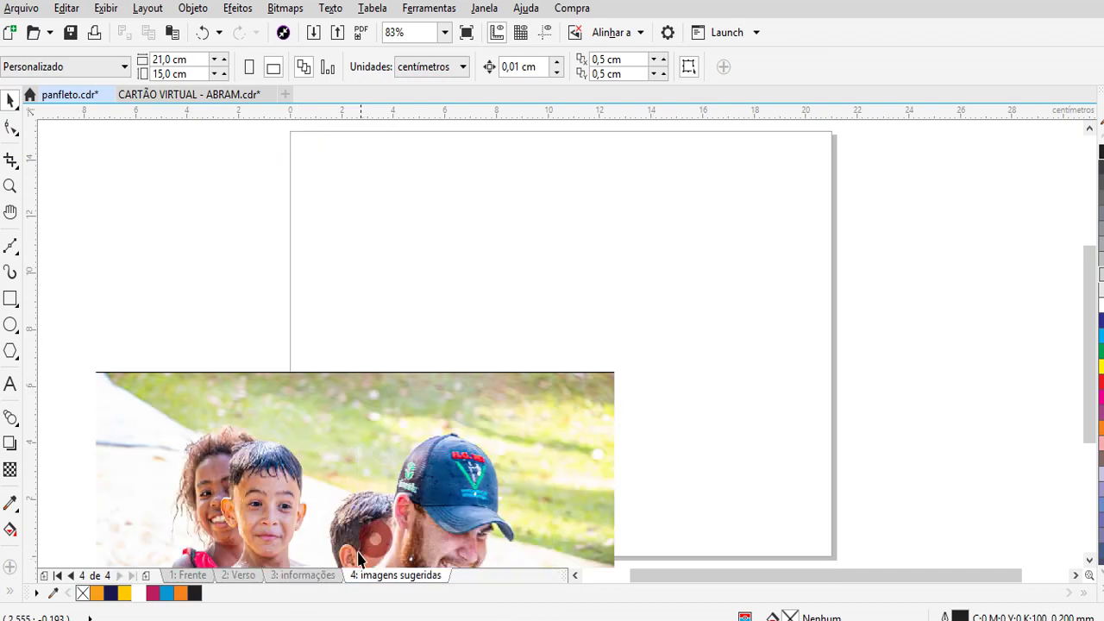
pyautogui.rightClick(333, 576)
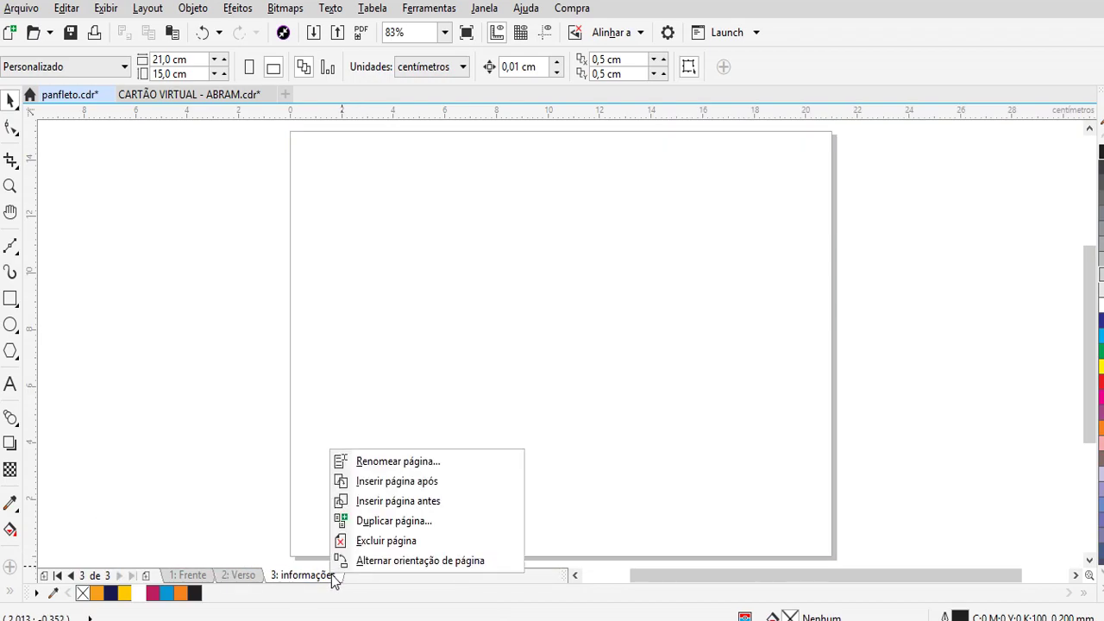
pyautogui.click(379, 539)
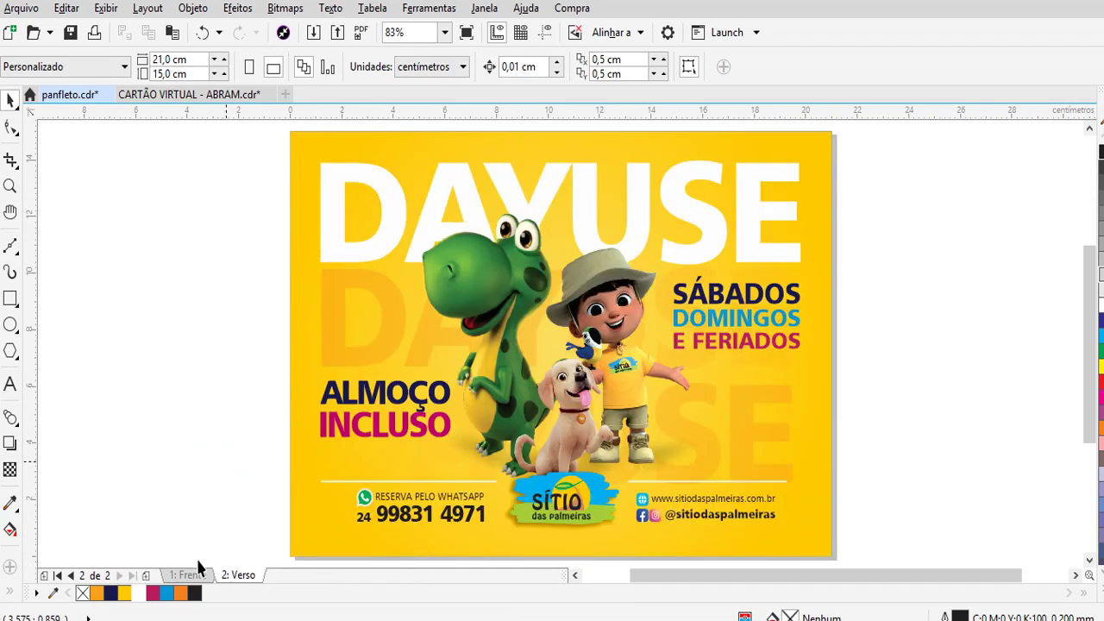
# Return to the 1: Frente page to view the front design
pyautogui.click(185, 576)
pyautogui.click(205, 468)
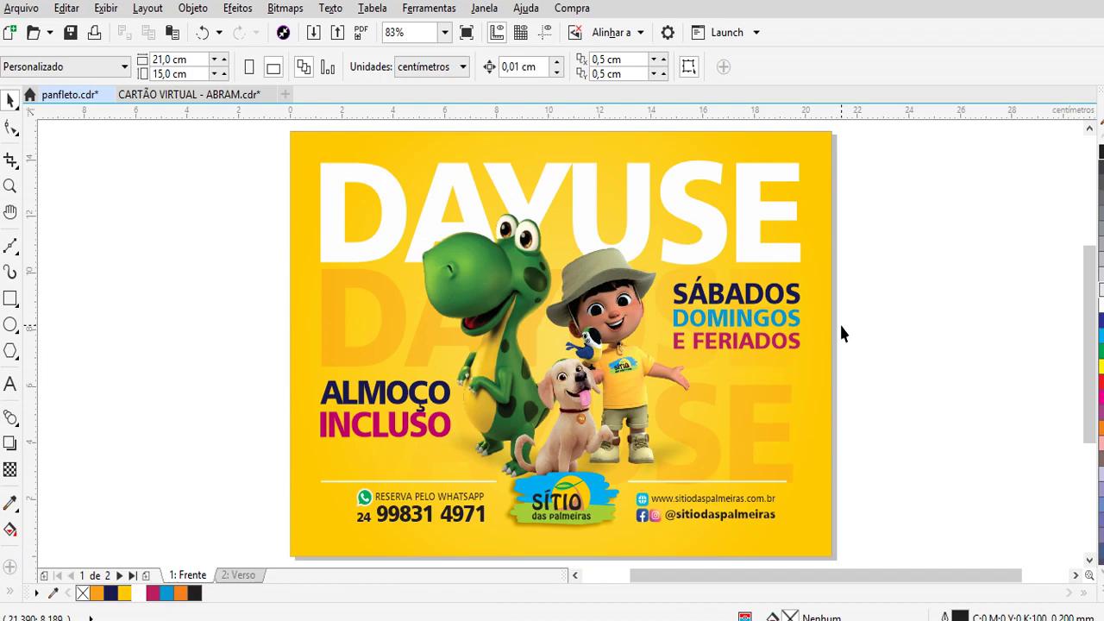
pyautogui.click(951, 304)
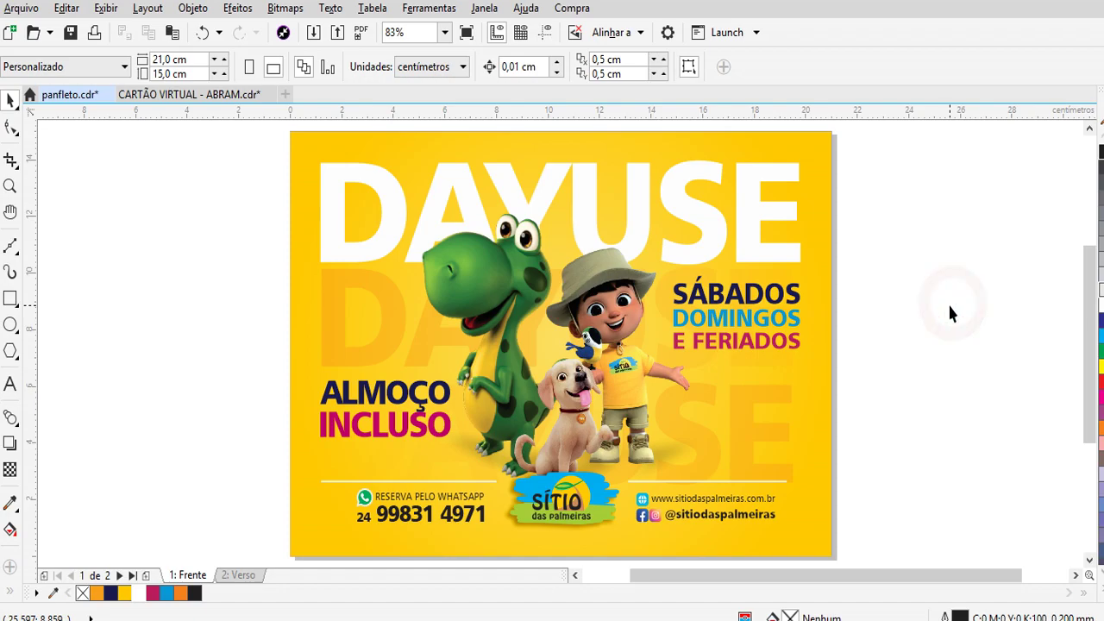